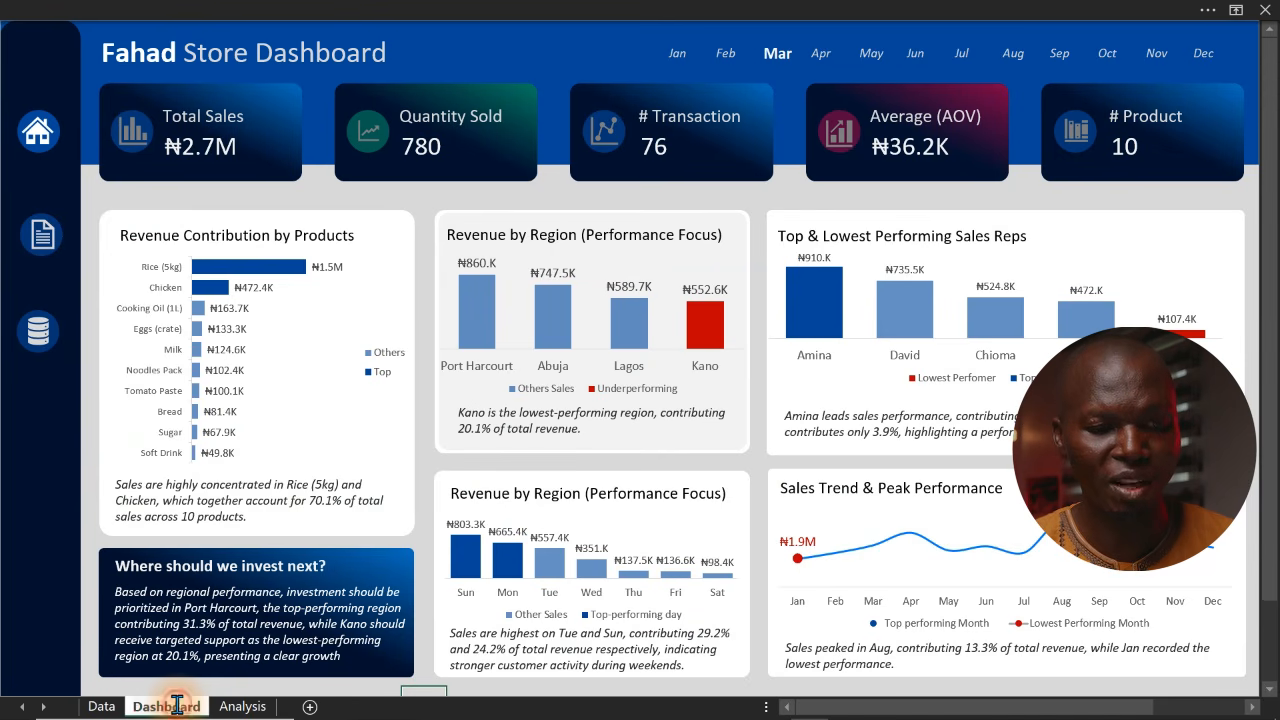
# Review the finished store dashboard filtered by June and July, along with its business questions and source sales data
pyautogui.click(872, 53)
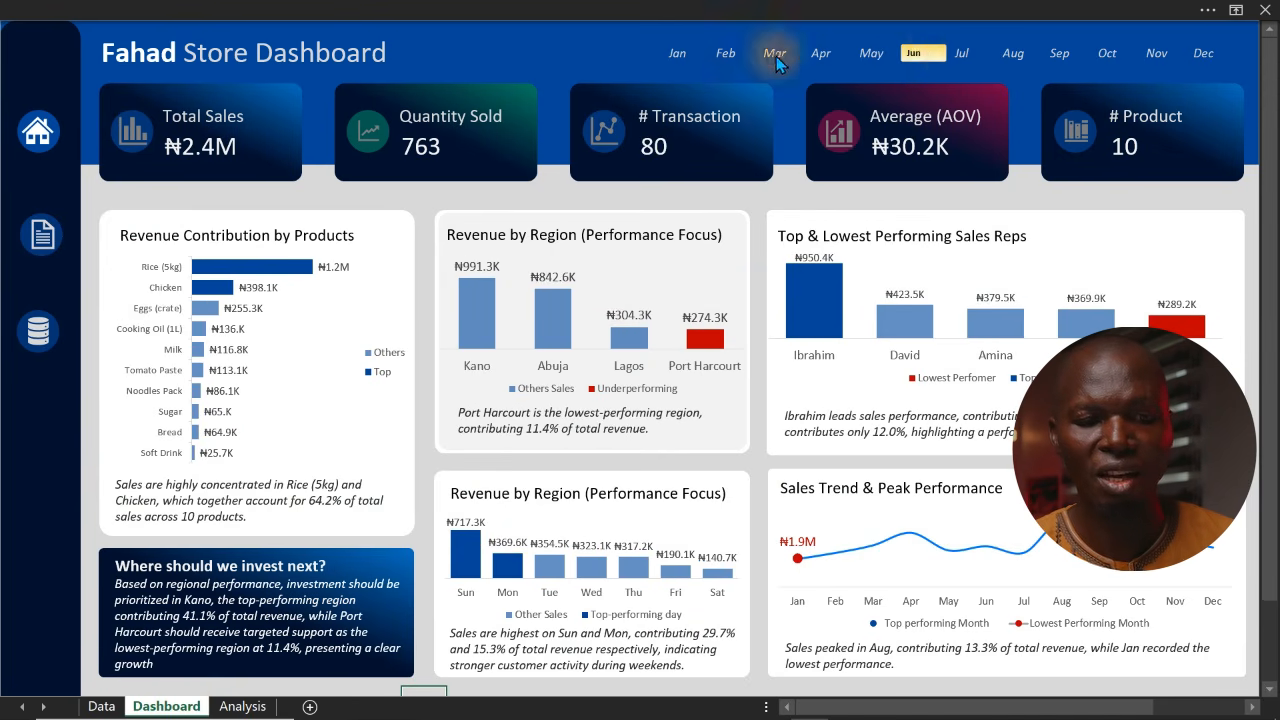
pyautogui.click(961, 54)
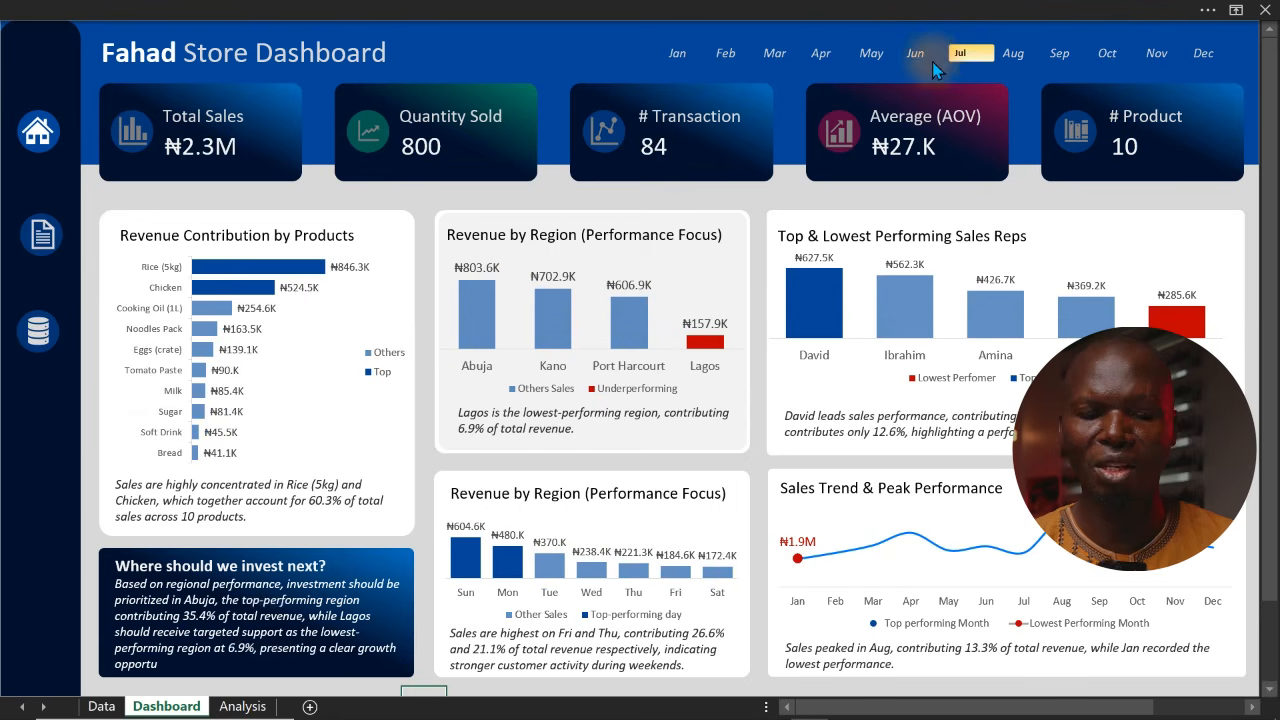
pyautogui.click(242, 706)
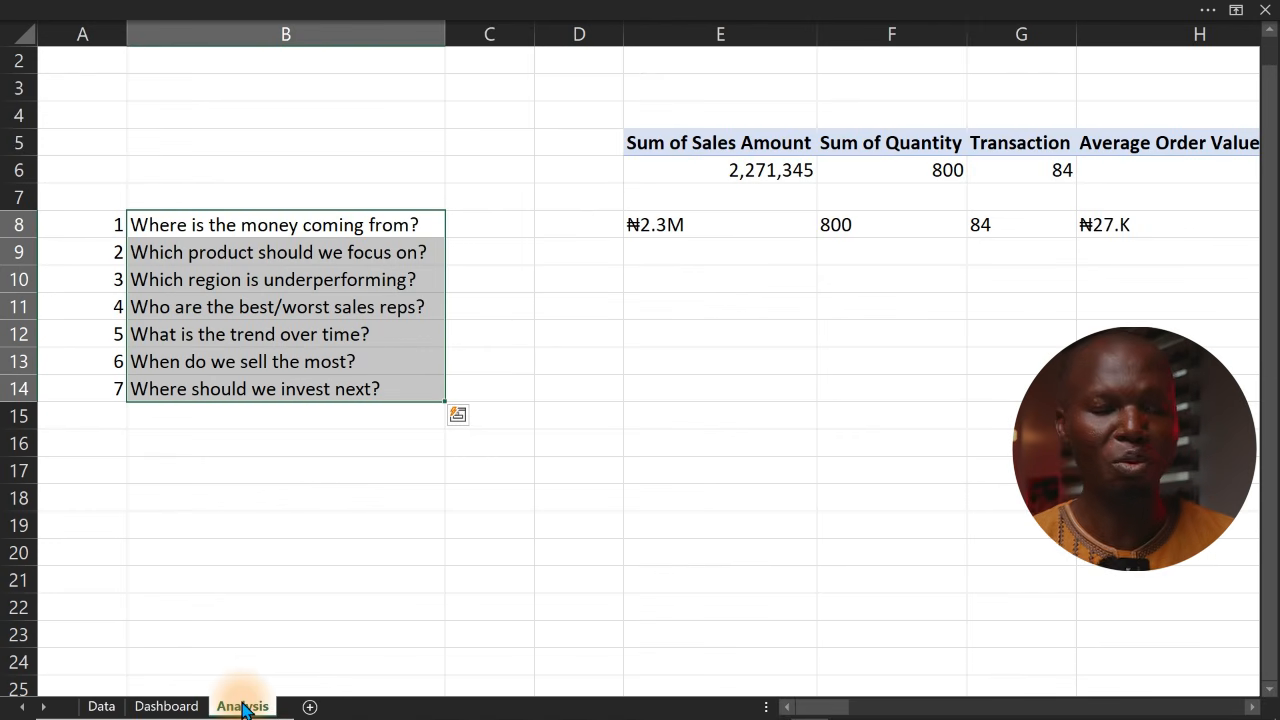
pyautogui.click(267, 506)
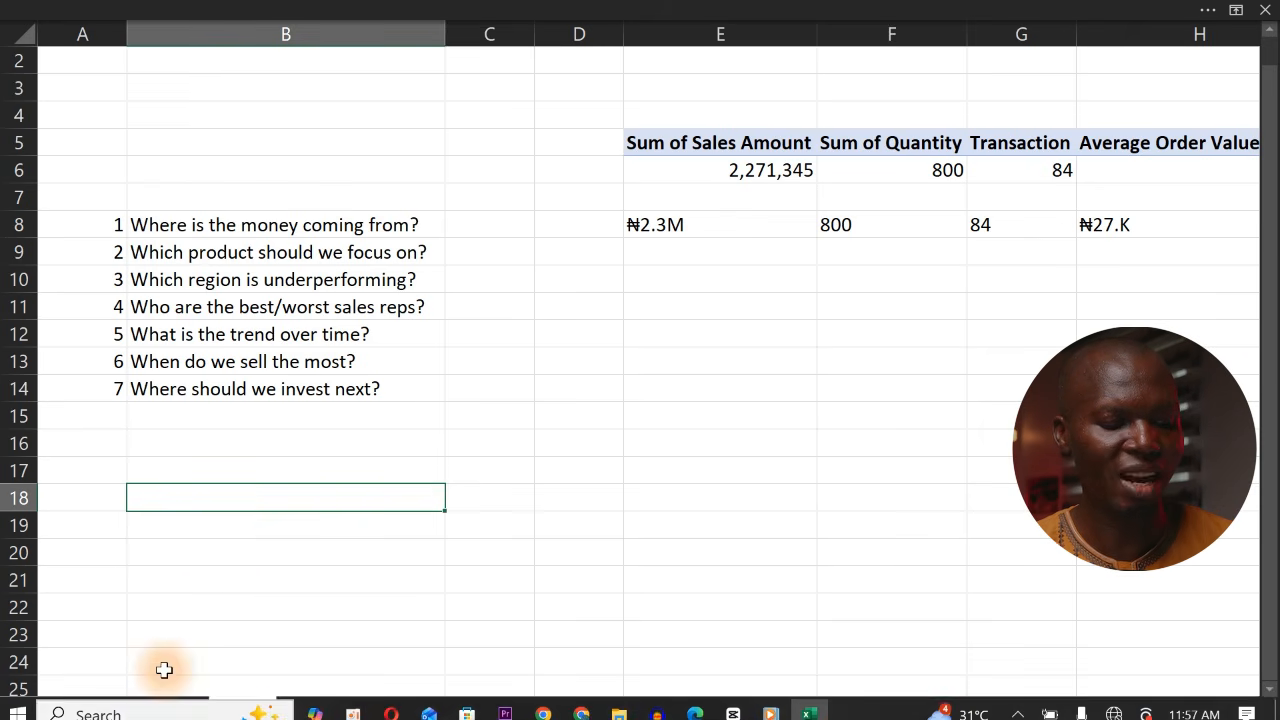
pyautogui.click(166, 706)
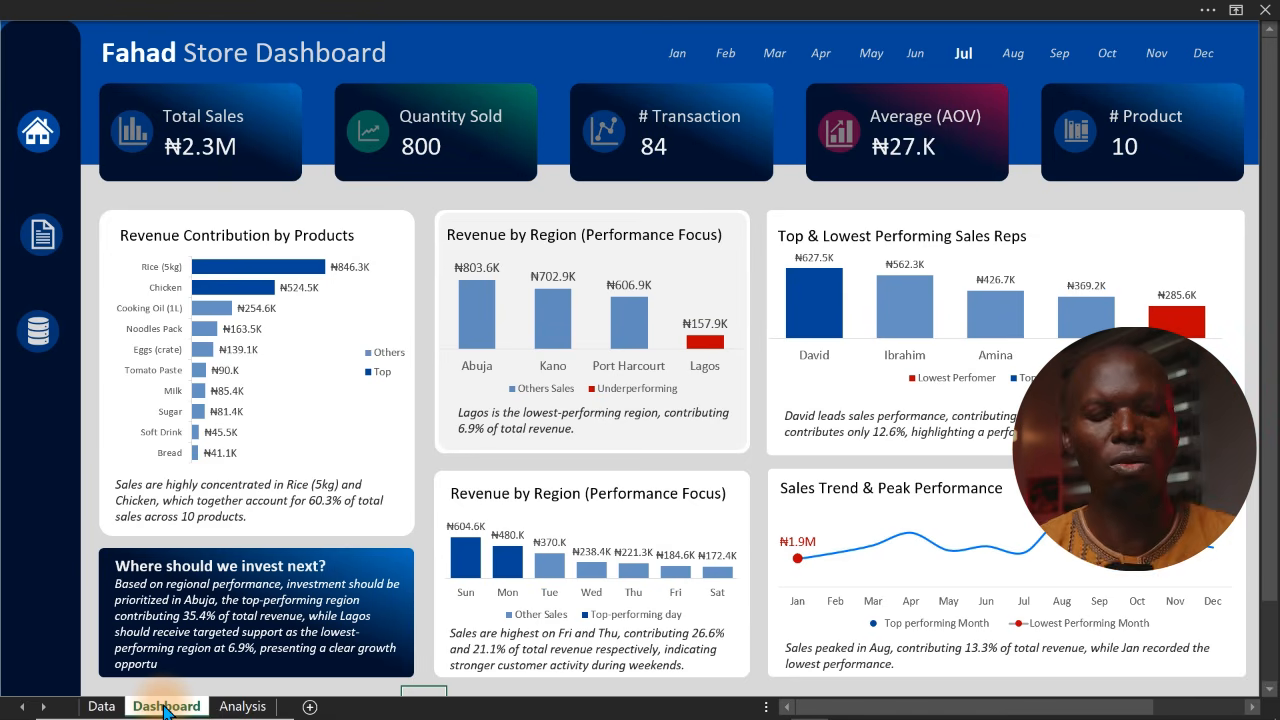
pyautogui.click(110, 706)
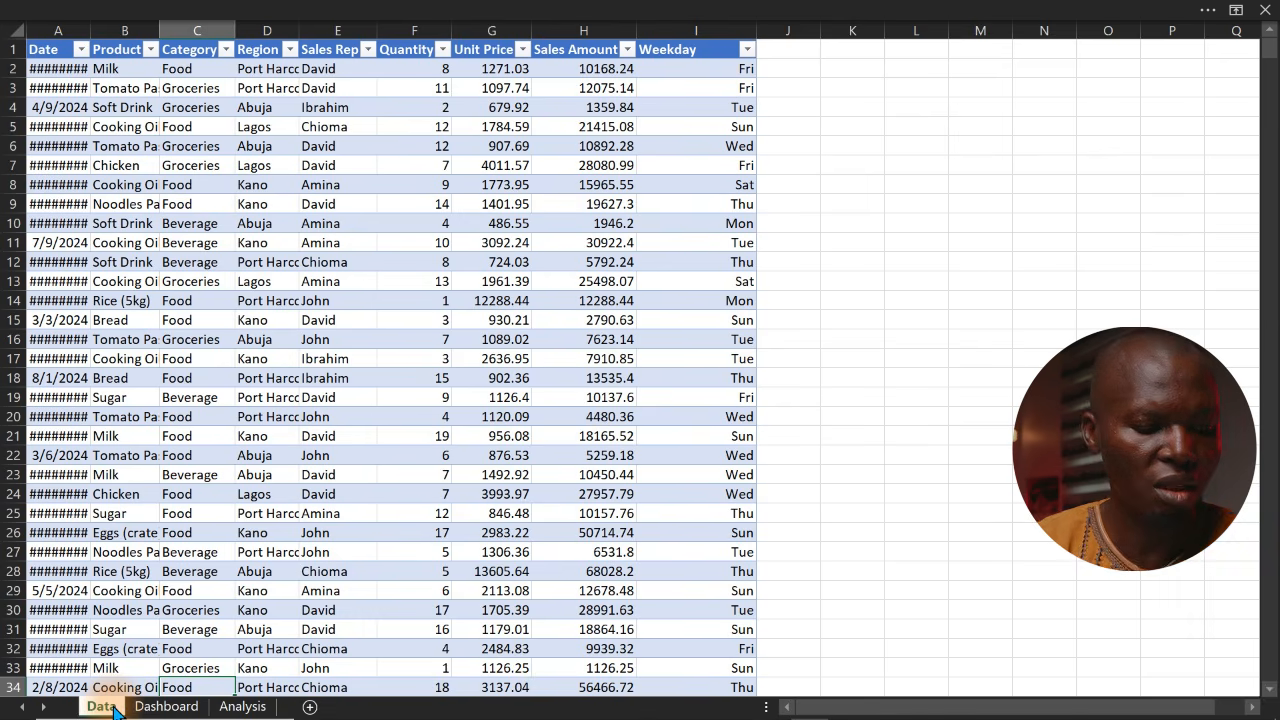
pyautogui.click(148, 708)
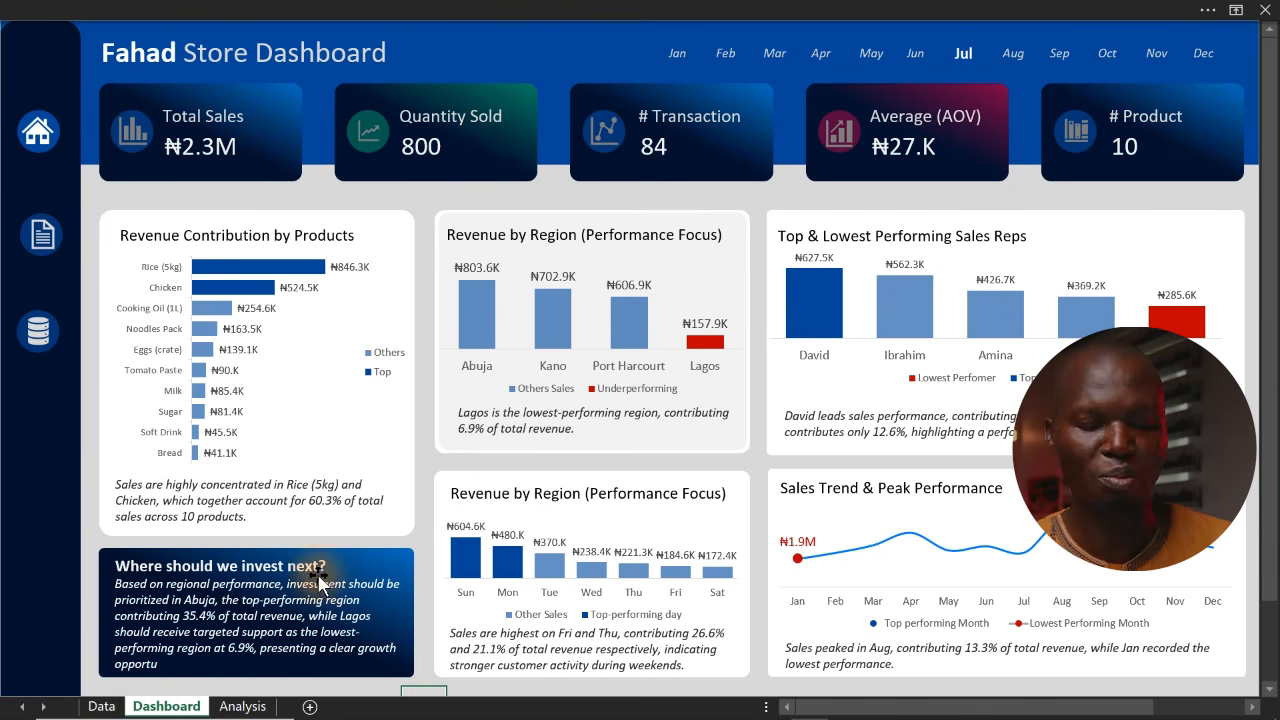
# Examine the seven business questions on the Analysis sheet, and compare the dashboard filtered by April and March
pyautogui.click(242, 706)
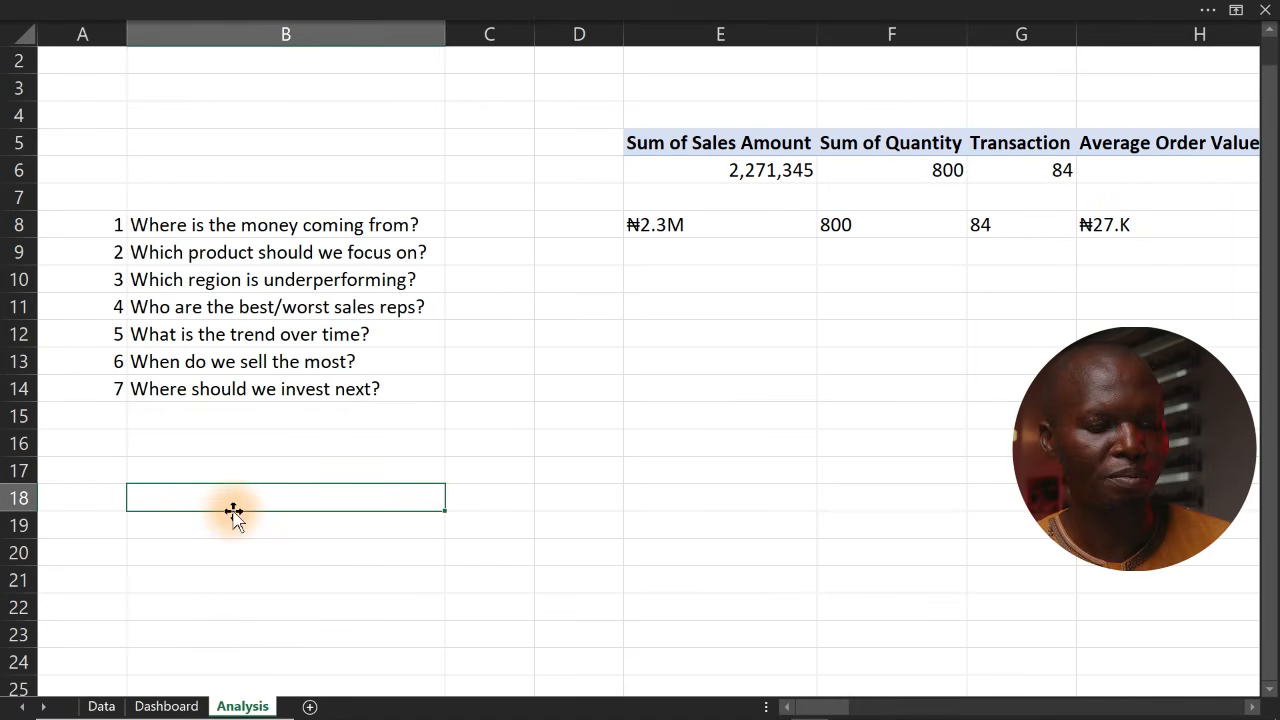
pyautogui.press('Up')
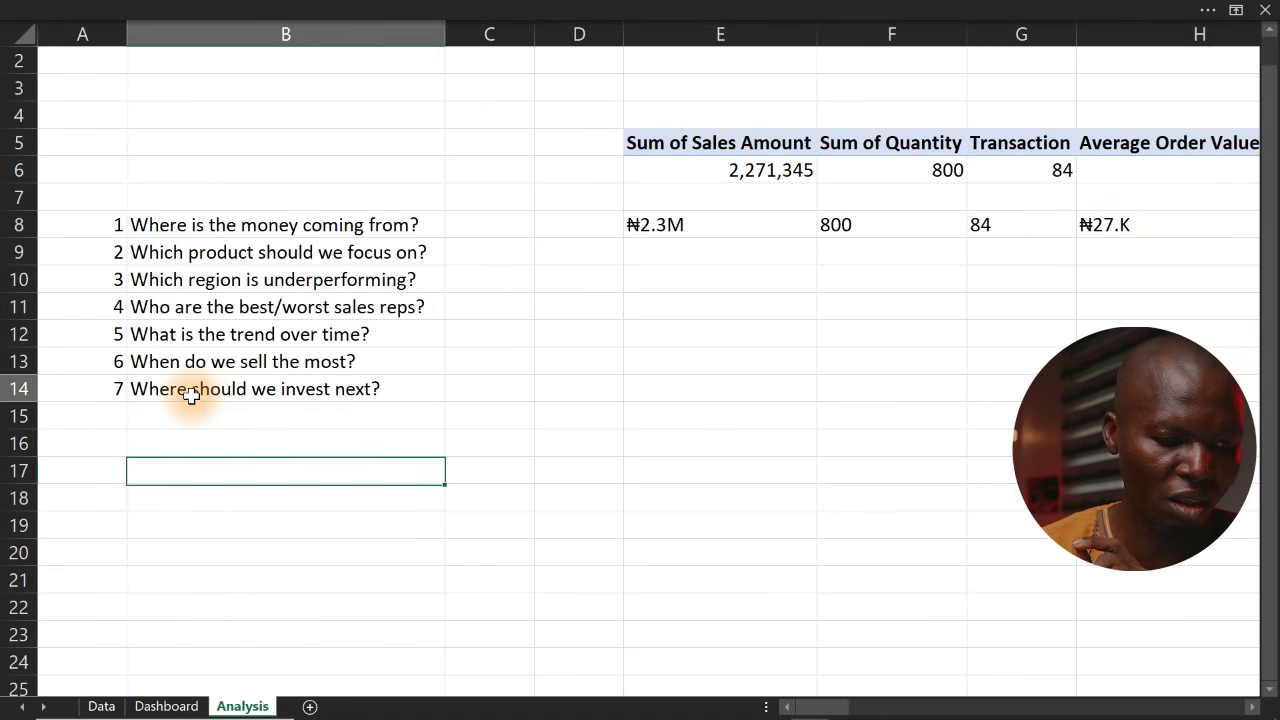
pyautogui.click(191, 395)
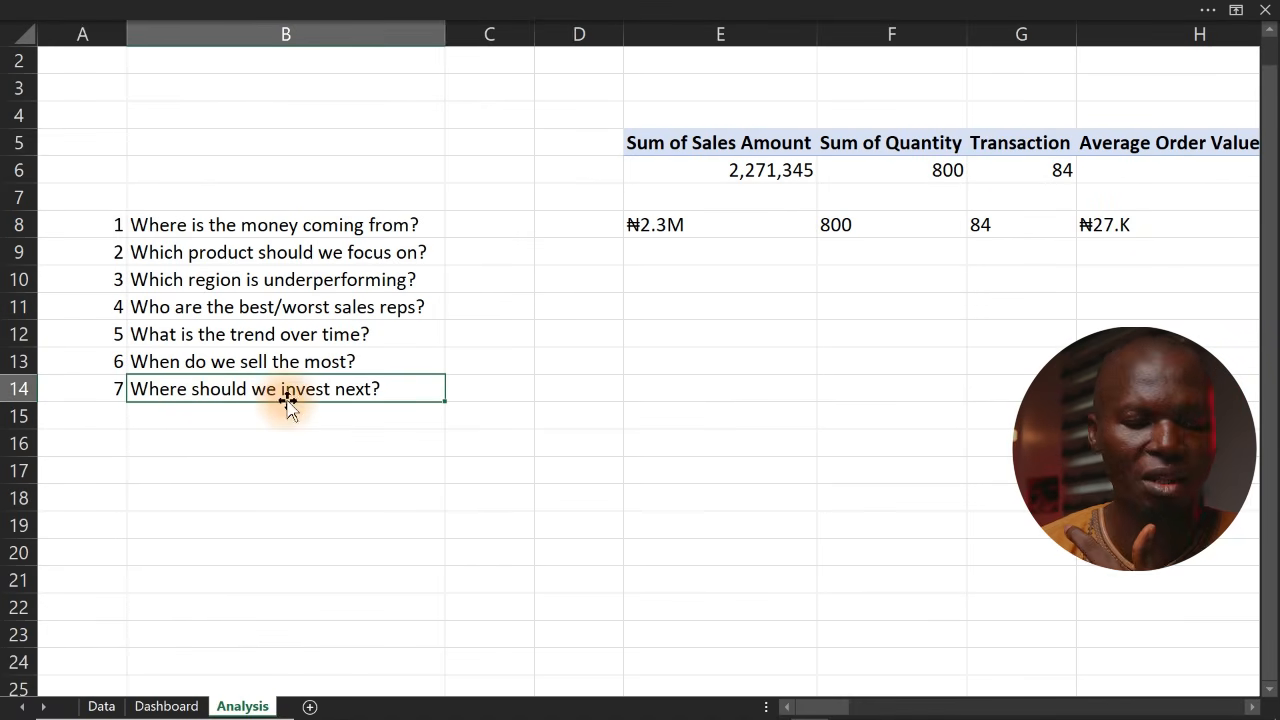
pyautogui.moveTo(323, 226); pyautogui.dragTo(320, 361)
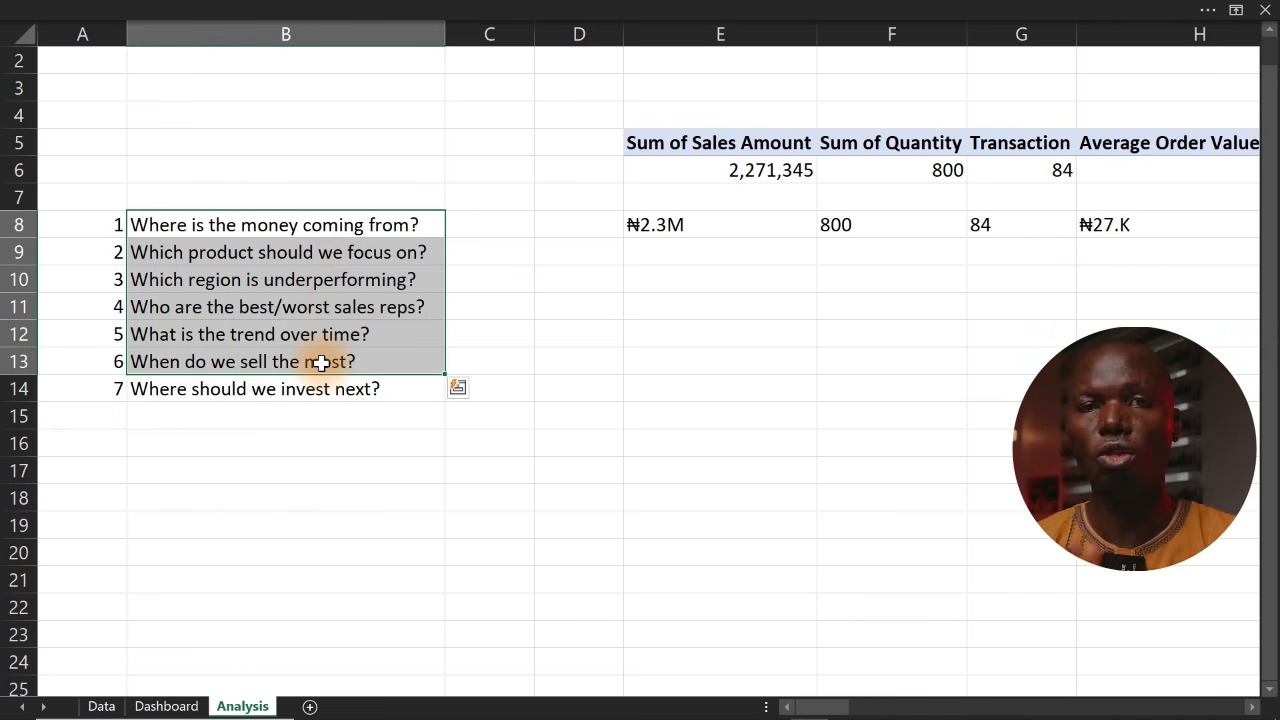
pyautogui.click(175, 704)
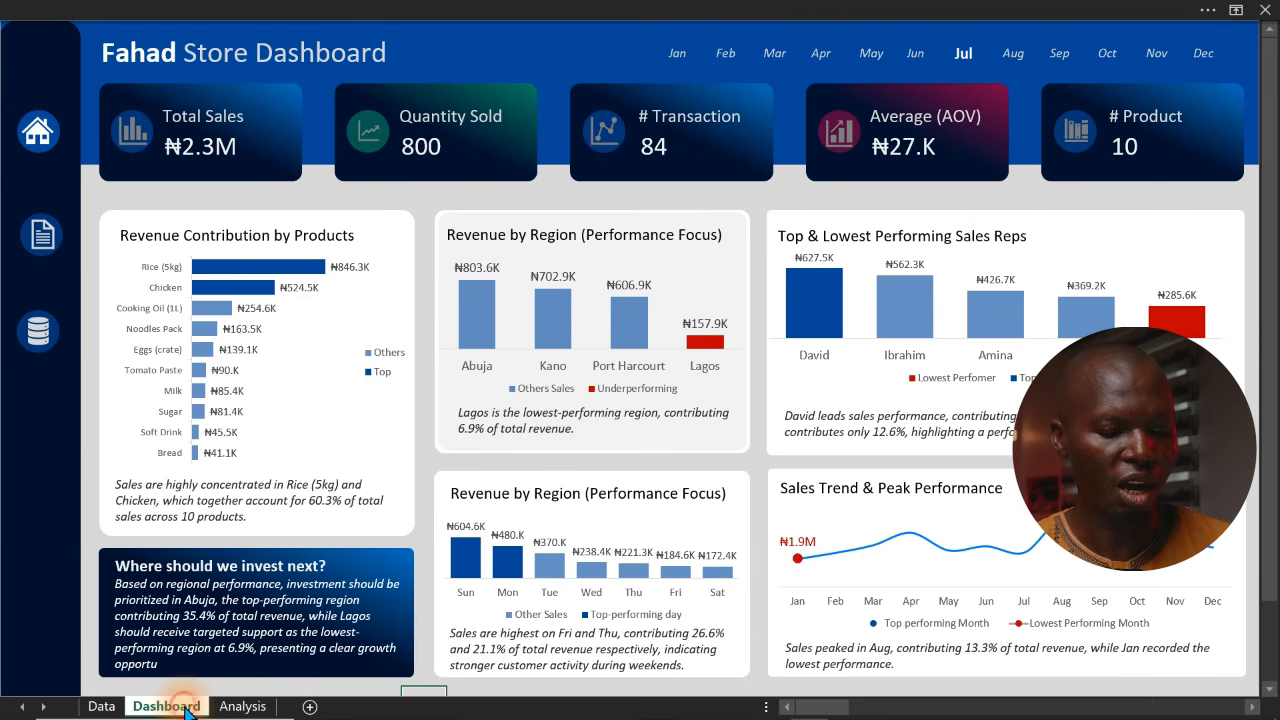
pyautogui.click(820, 53)
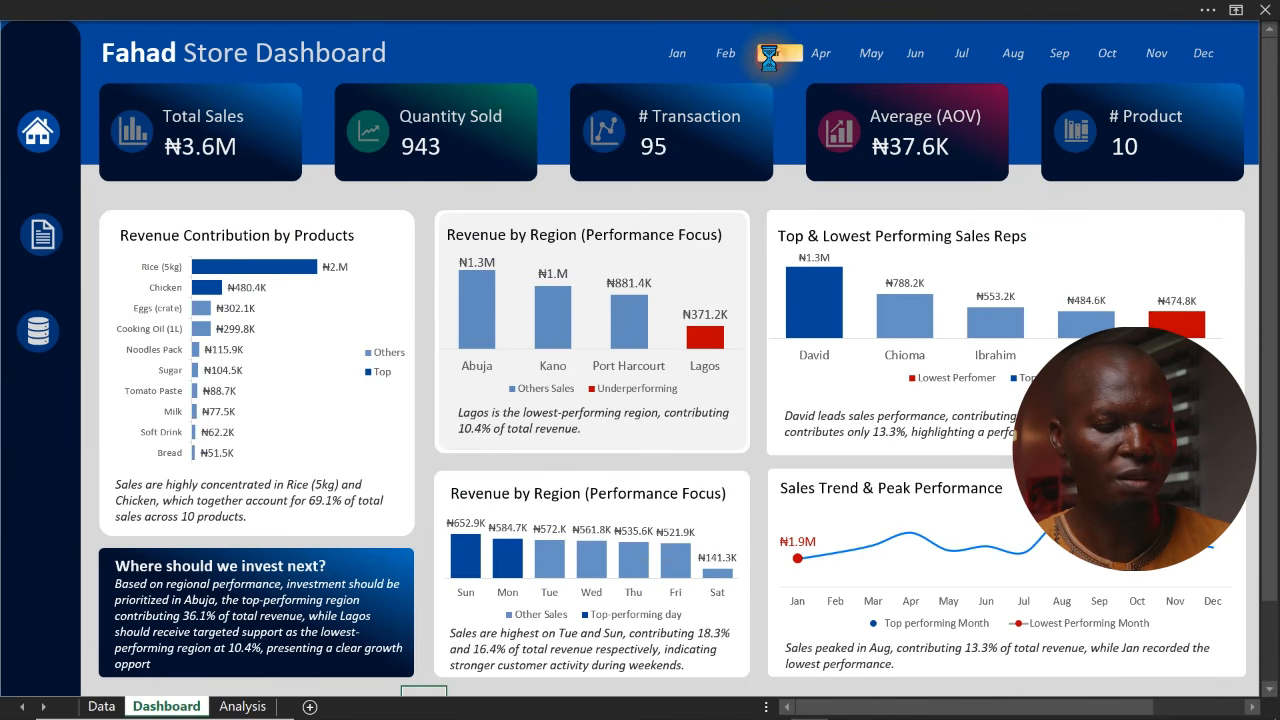
pyautogui.click(775, 53)
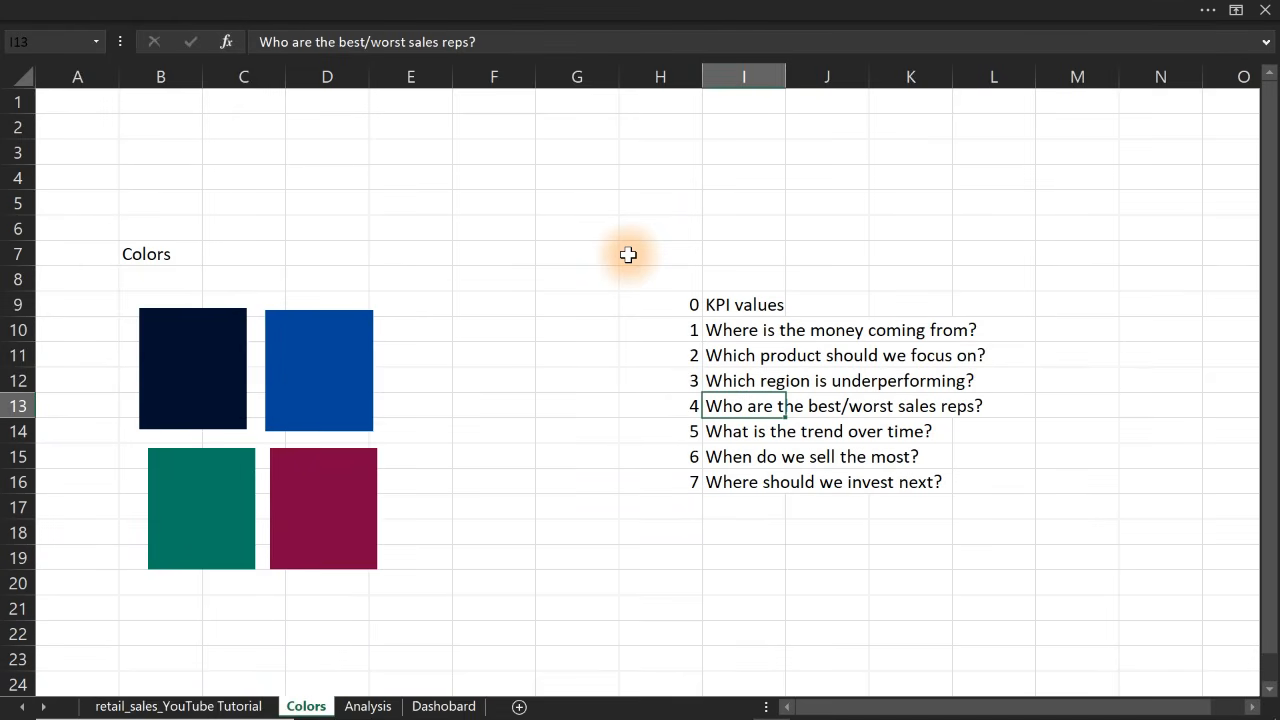
# On the Dashobard sheet, duplicate the white card behind the region chart, place the copy beside it, and widen it to the KPI row's outer edge
pyautogui.click(677, 403)
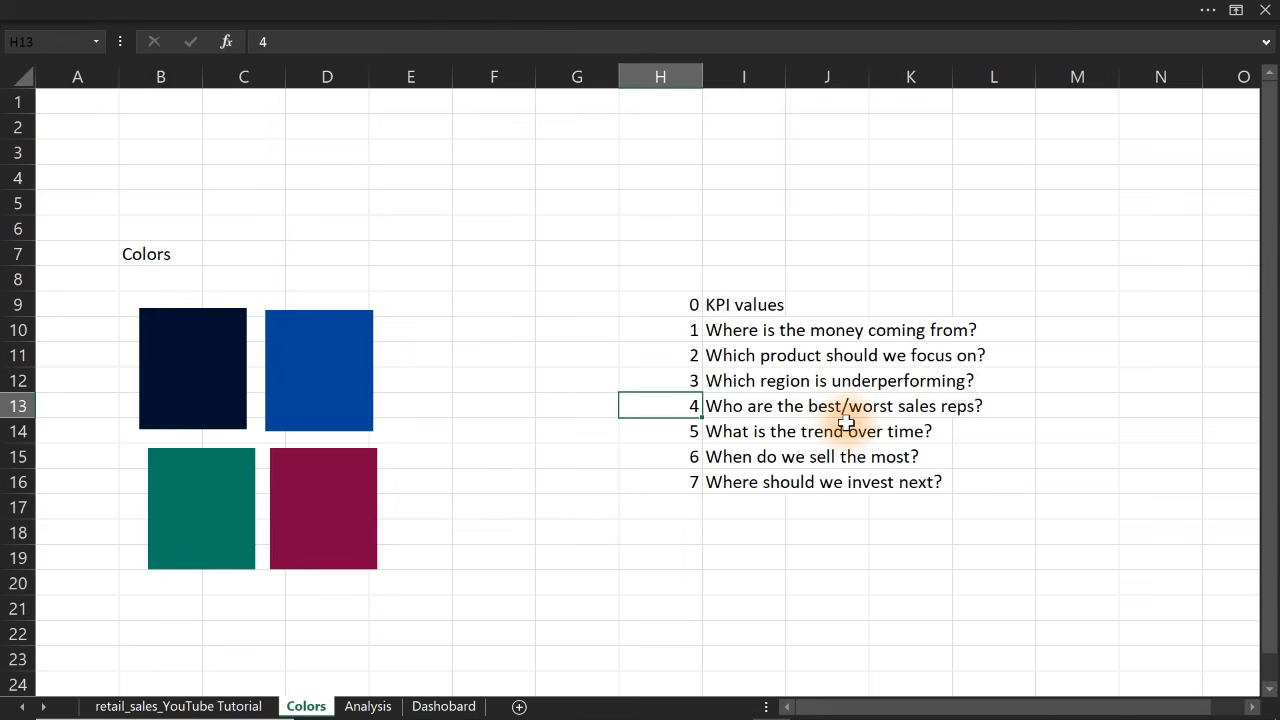
pyautogui.click(443, 706)
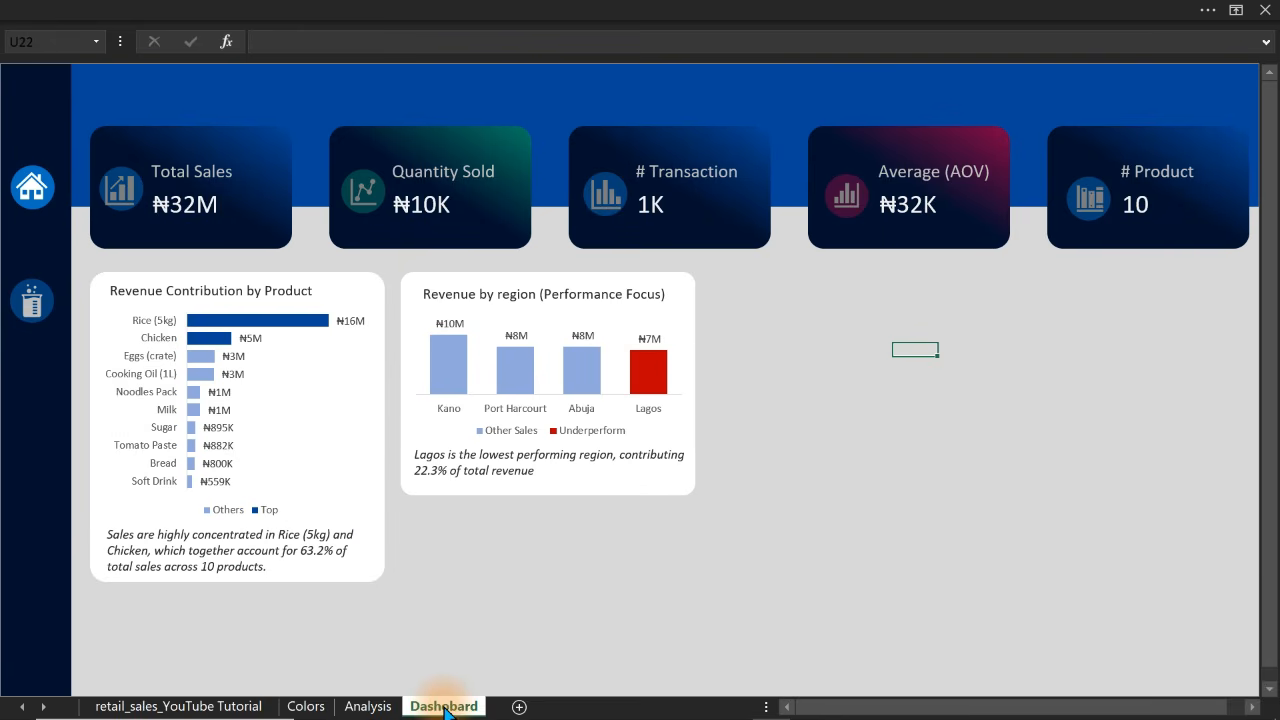
pyautogui.click(686, 322)
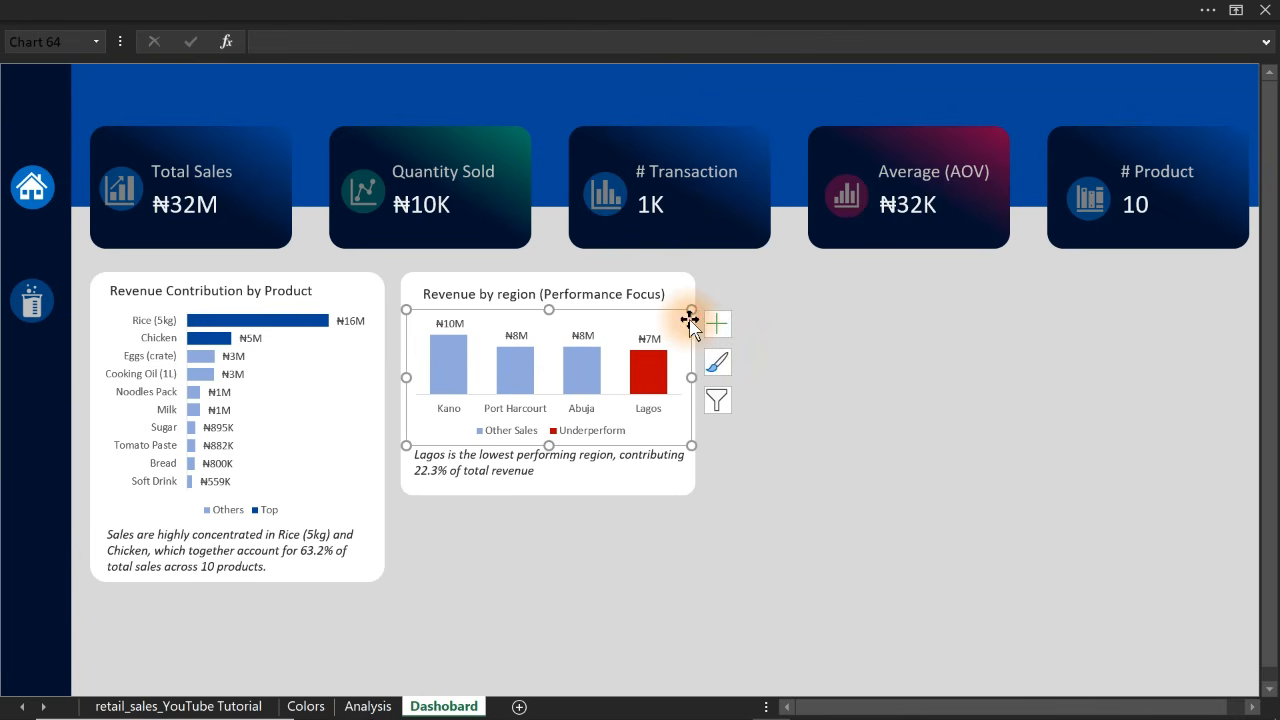
pyautogui.click(698, 284)
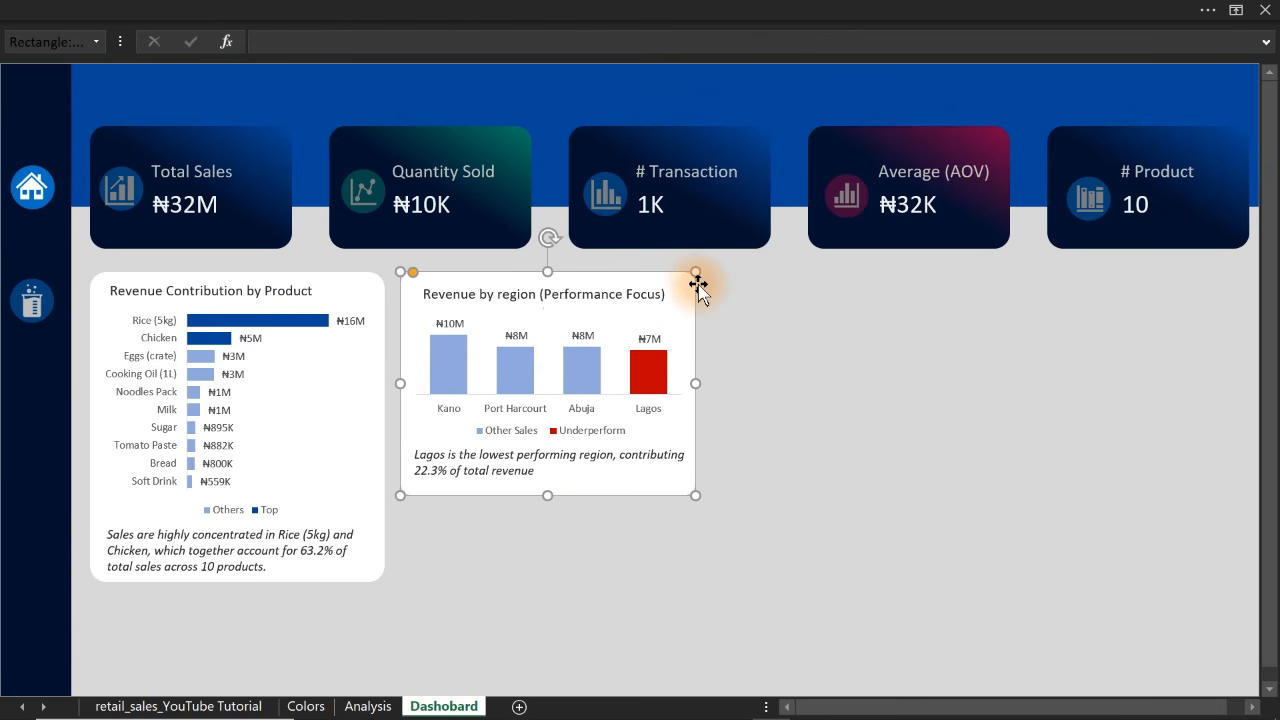
pyautogui.hotkey('ctrl', 'd')
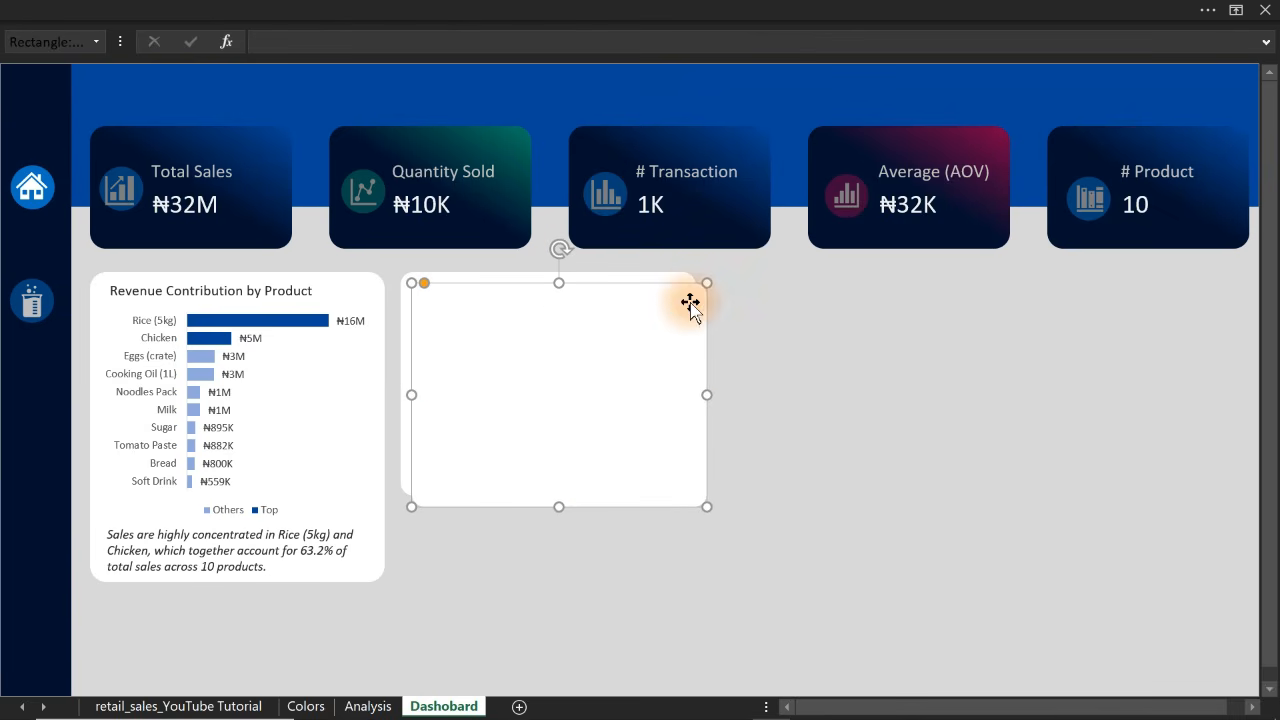
pyautogui.moveTo(660, 354); pyautogui.dragTo(963, 363)
pyautogui.moveTo(1006, 406); pyautogui.dragTo(1247, 404)
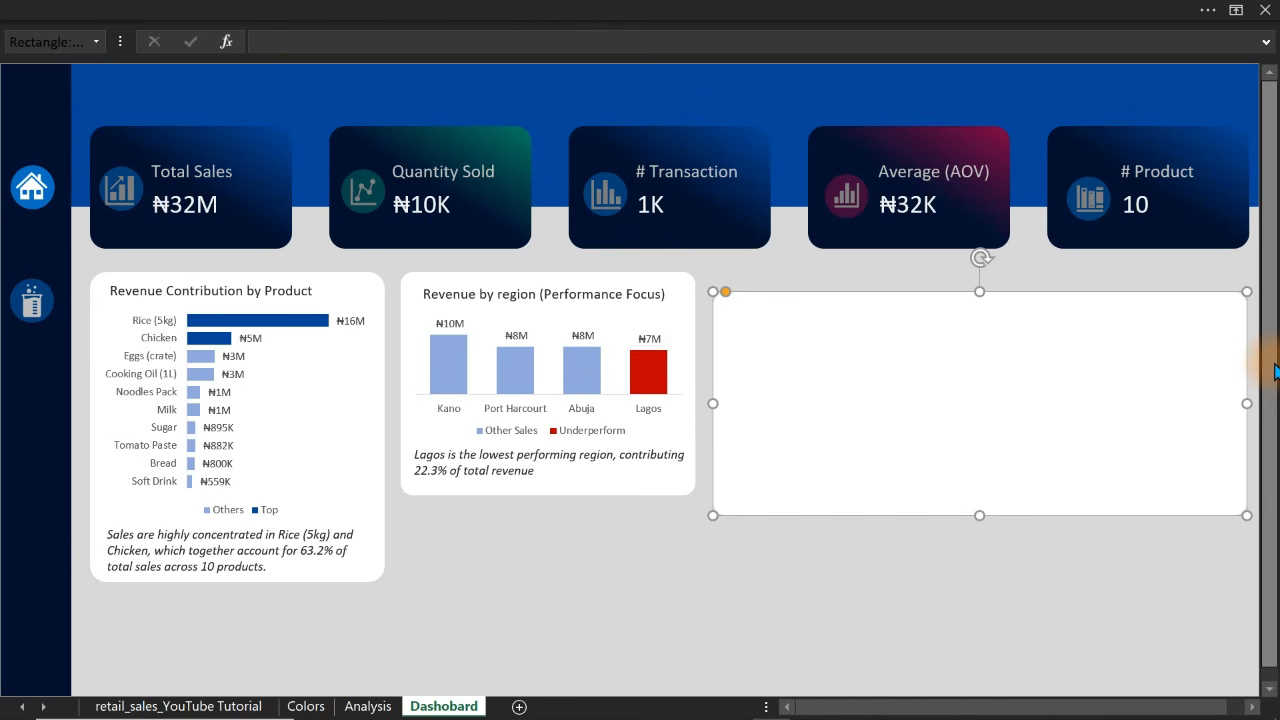
# Copy the region pivot table with its Formatting column from AH7:AJ11 on the Analysis sheet to AT8, under the best/worst sales reps question
pyautogui.hotkey('ctrl', 'pageup')
pyautogui.moveTo(62, 178); pyautogui.dragTo(278, 280)
pyautogui.hotkey('ctrl', 'c')
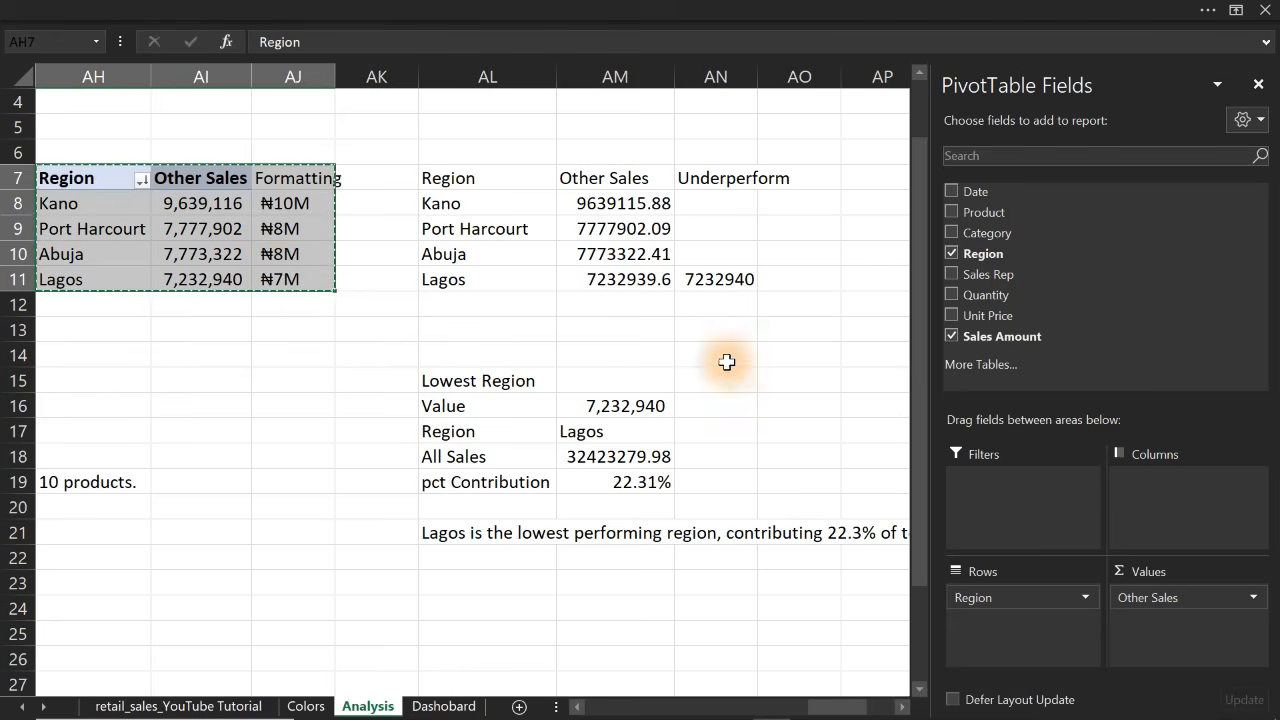
pyautogui.click(787, 377)
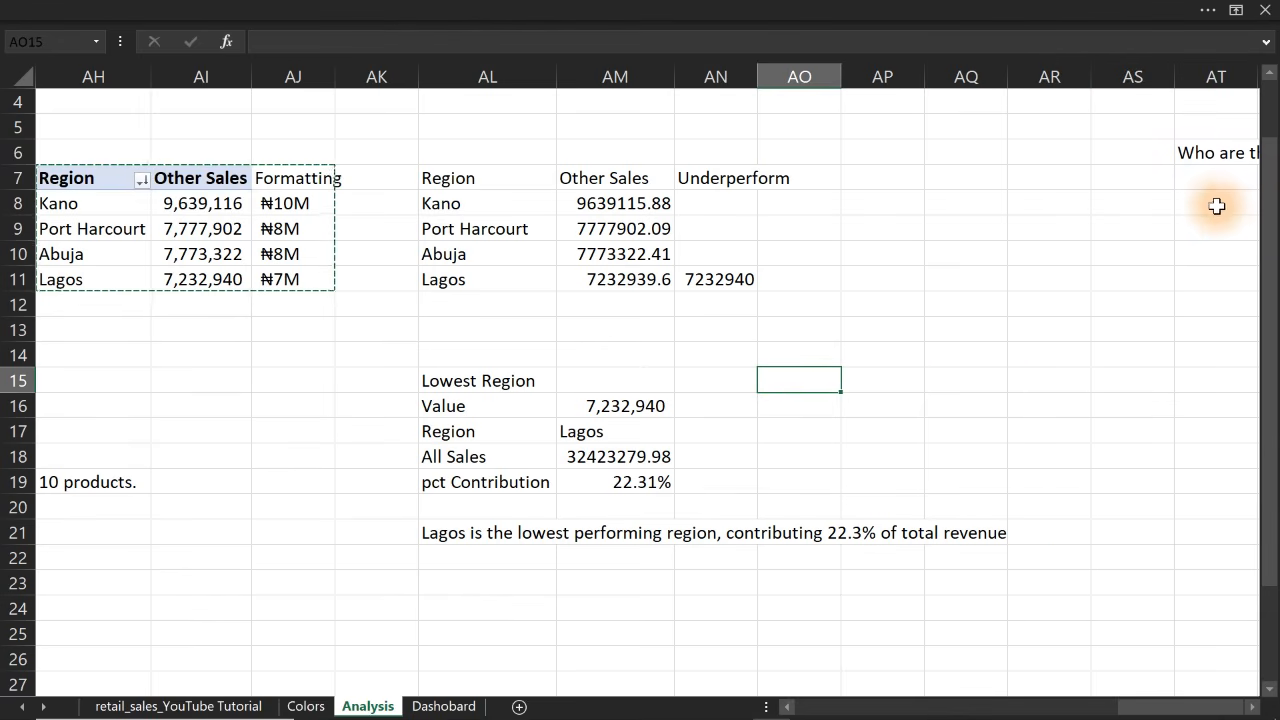
pyautogui.click(1215, 205)
pyautogui.hotkey('ctrl', 'v')
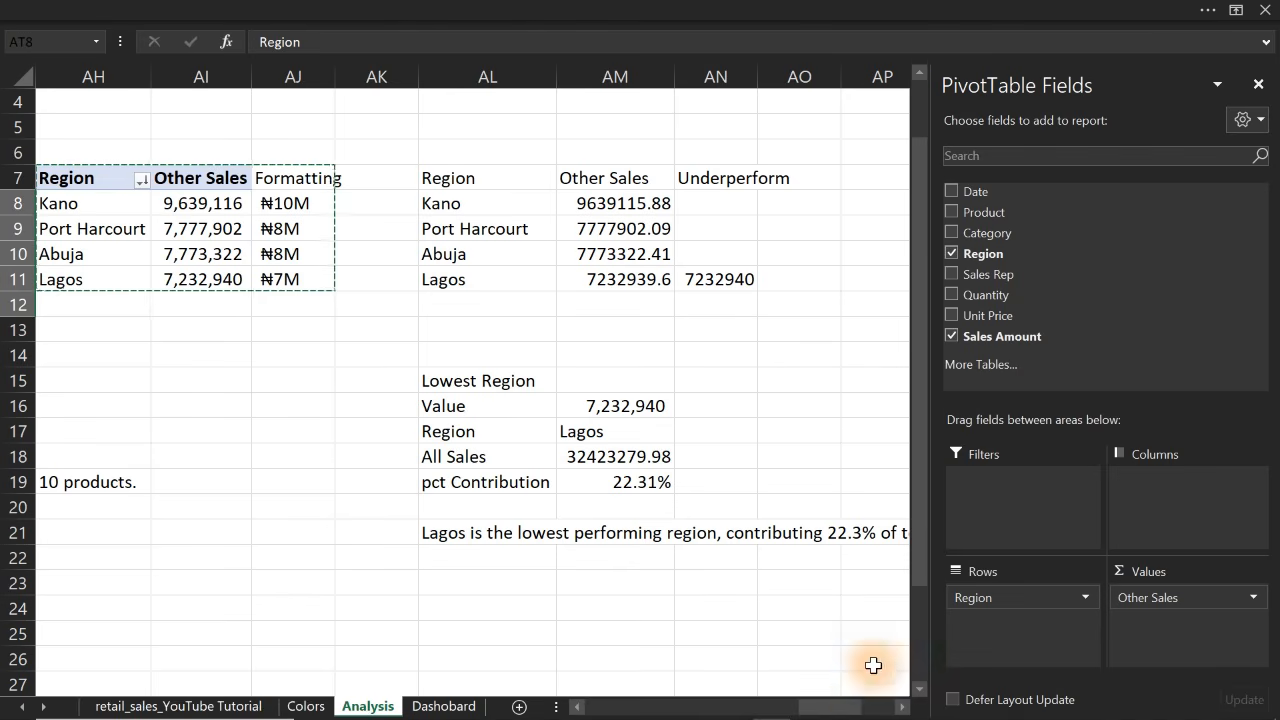
pyautogui.moveTo(855, 706); pyautogui.dragTo(905, 712)
pyautogui.click(905, 708)
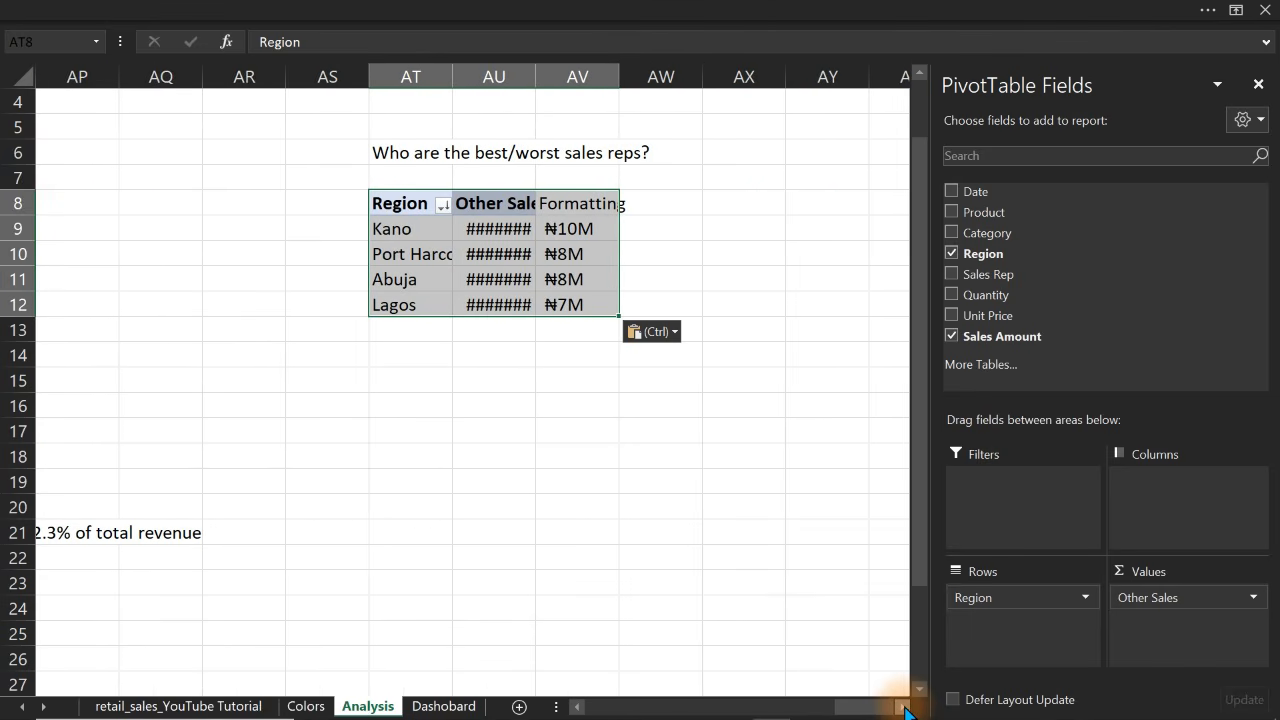
# Replace Region with Sales Rep in the pasted pivot table and extend the Formatting formula down to AV13
pyautogui.click(951, 254)
pyautogui.click(951, 274)
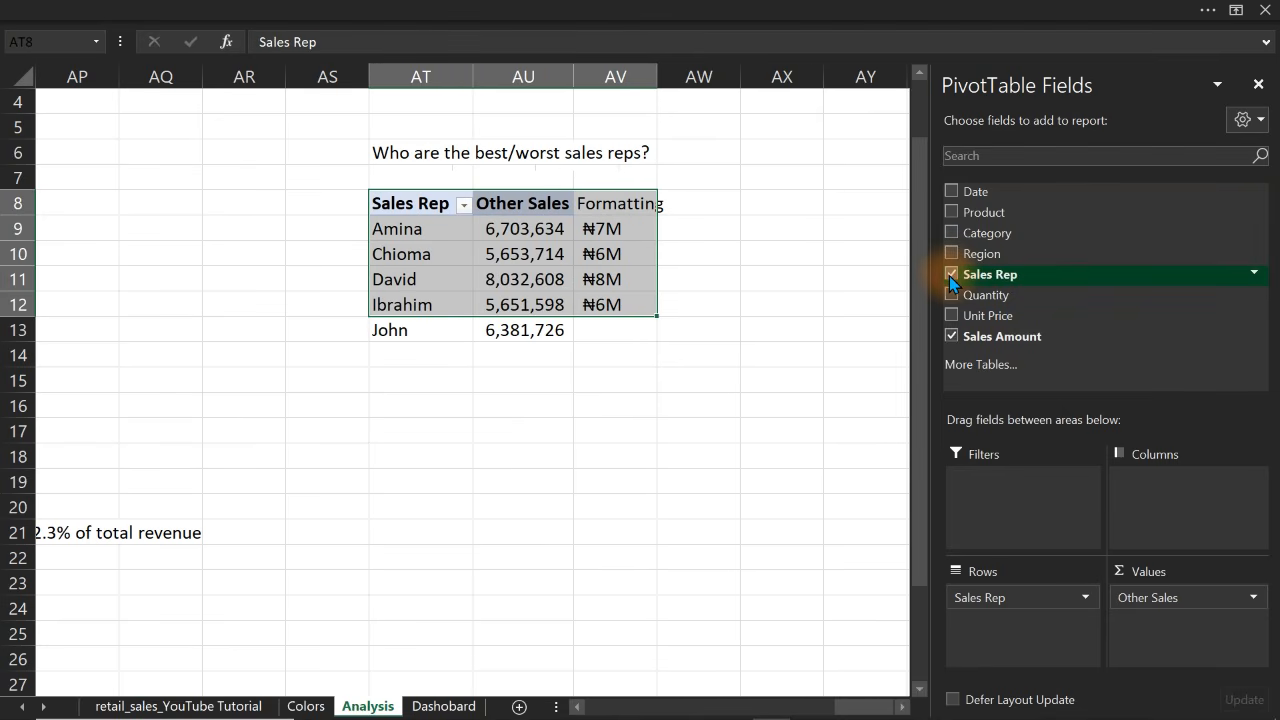
pyautogui.click(612, 302)
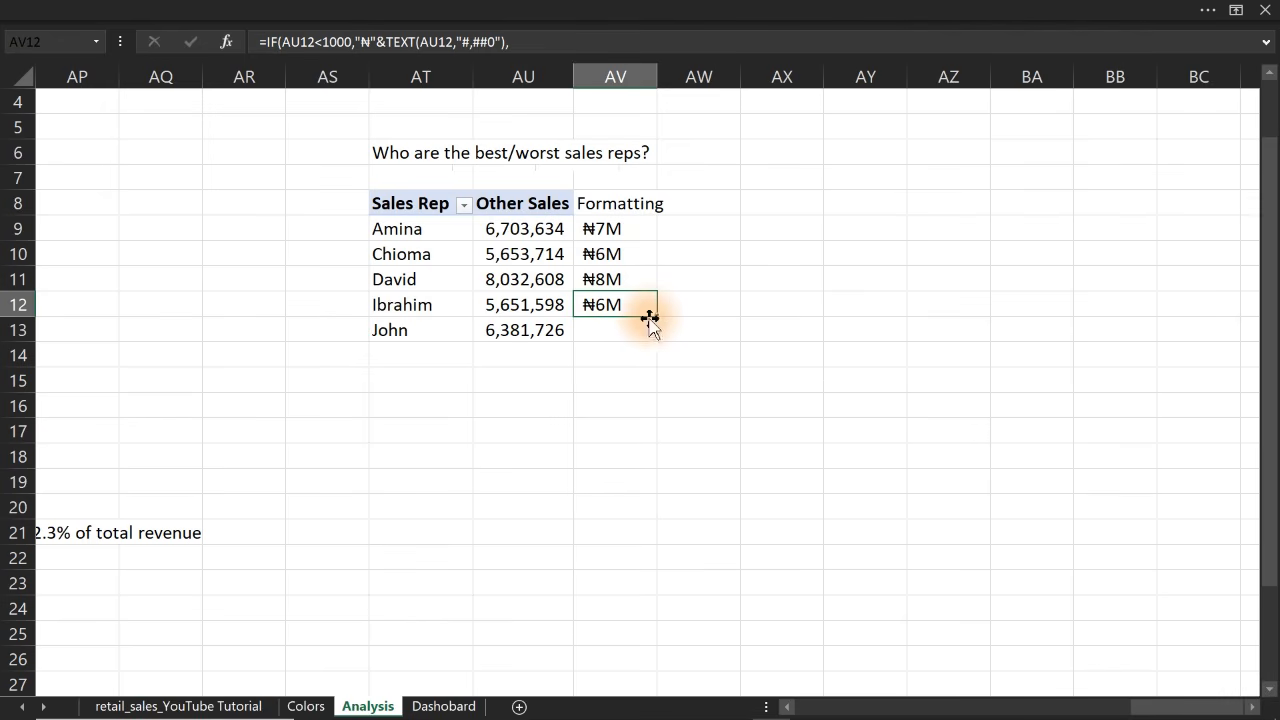
pyautogui.moveTo(654, 316); pyautogui.dragTo(654, 331)
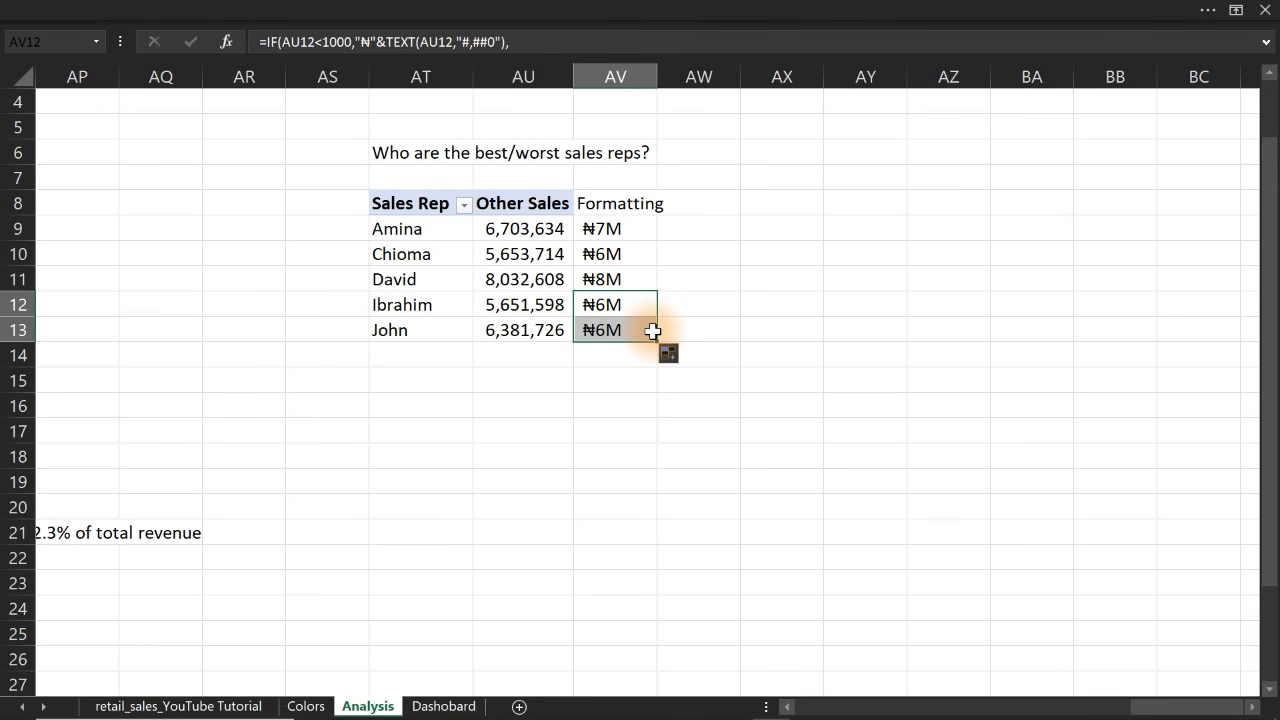
# Mirror the sales rep pivot in AY8 with the formula =AT8:AU13, and fit column AZ to its contents
pyautogui.click(837, 203)
pyautogui.write('=')
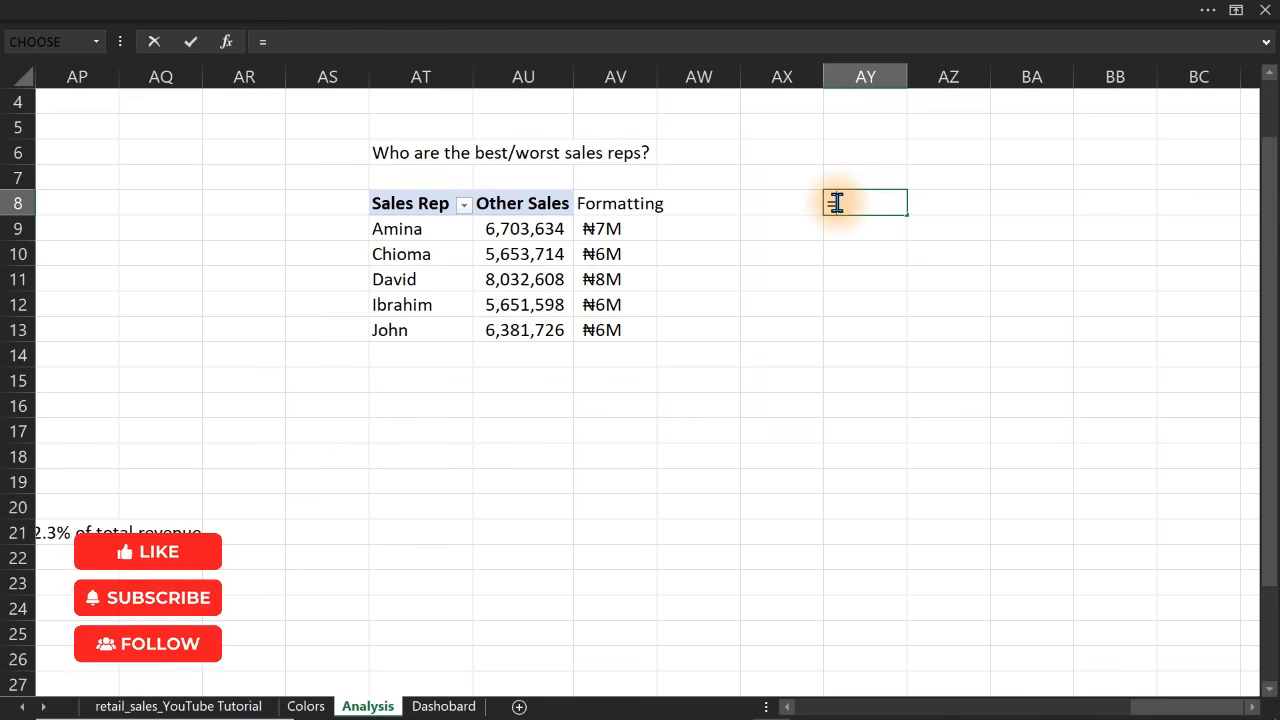
pyautogui.moveTo(405, 204); pyautogui.dragTo(523, 328)
pyautogui.press('Return')
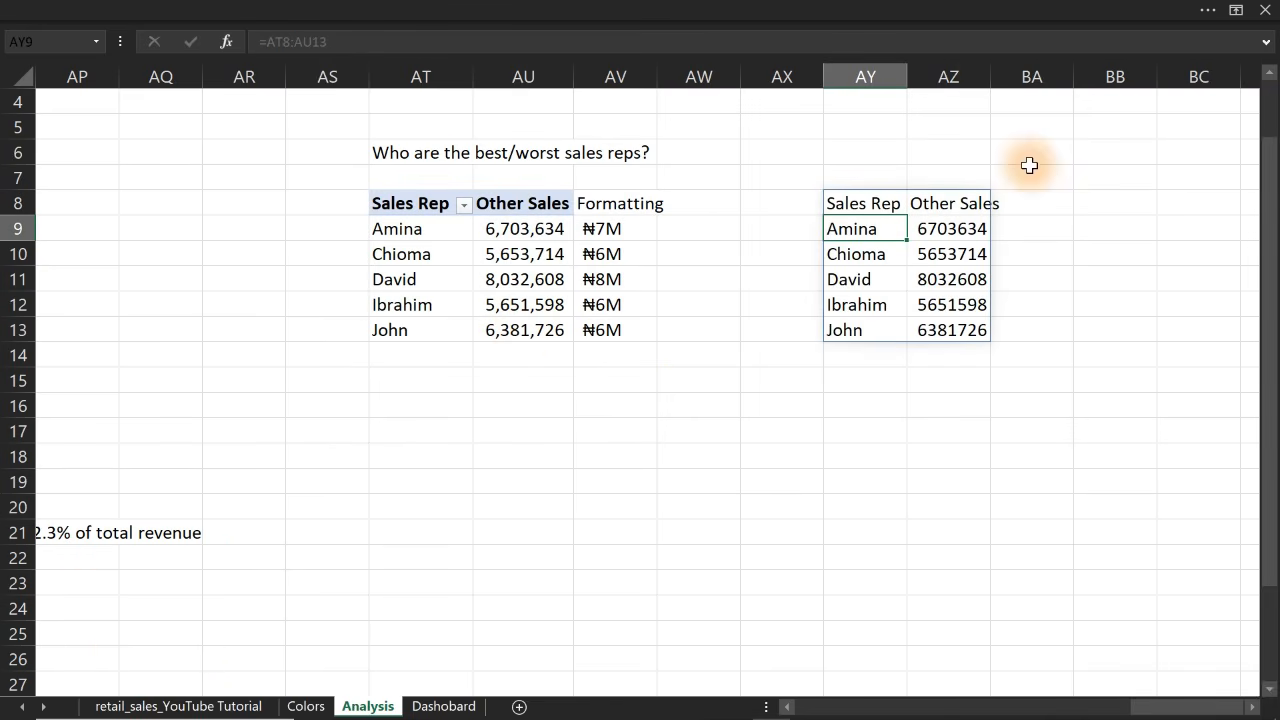
pyautogui.doubleClick(989, 69)
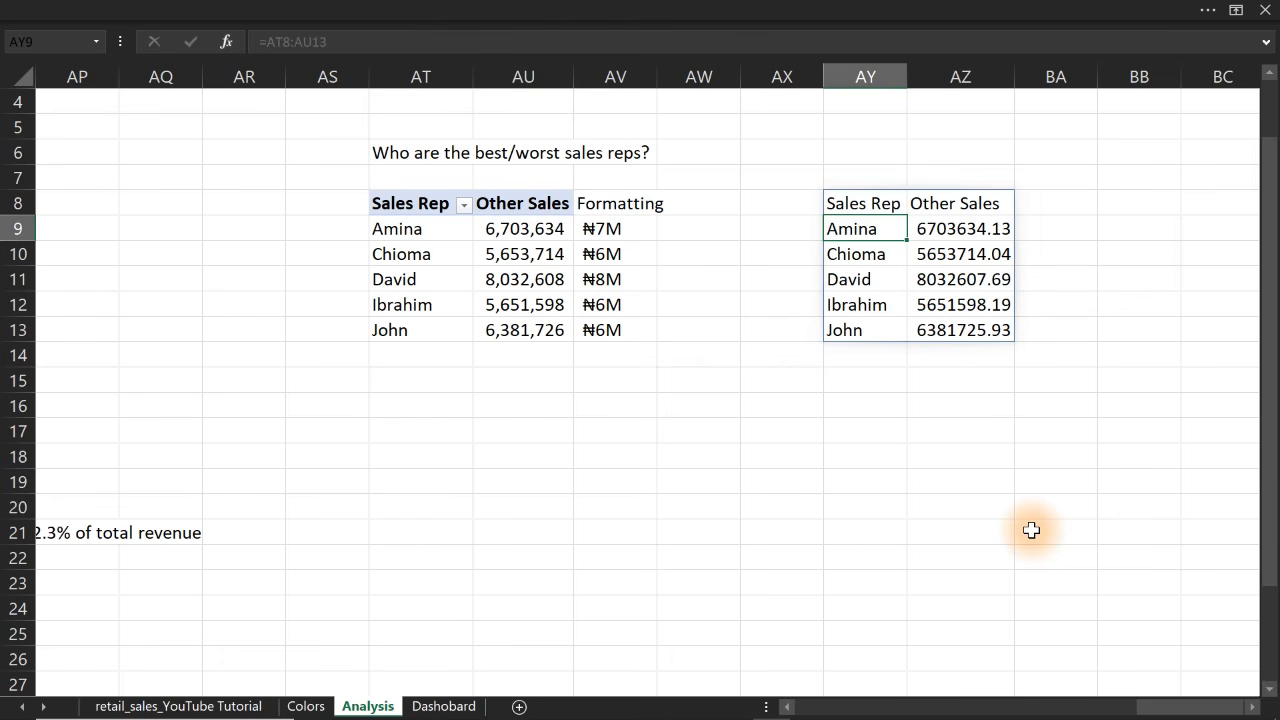
# Add the column headers Lowest Performer in BA8 and Top Performer in BB8
pyautogui.click(1029, 200)
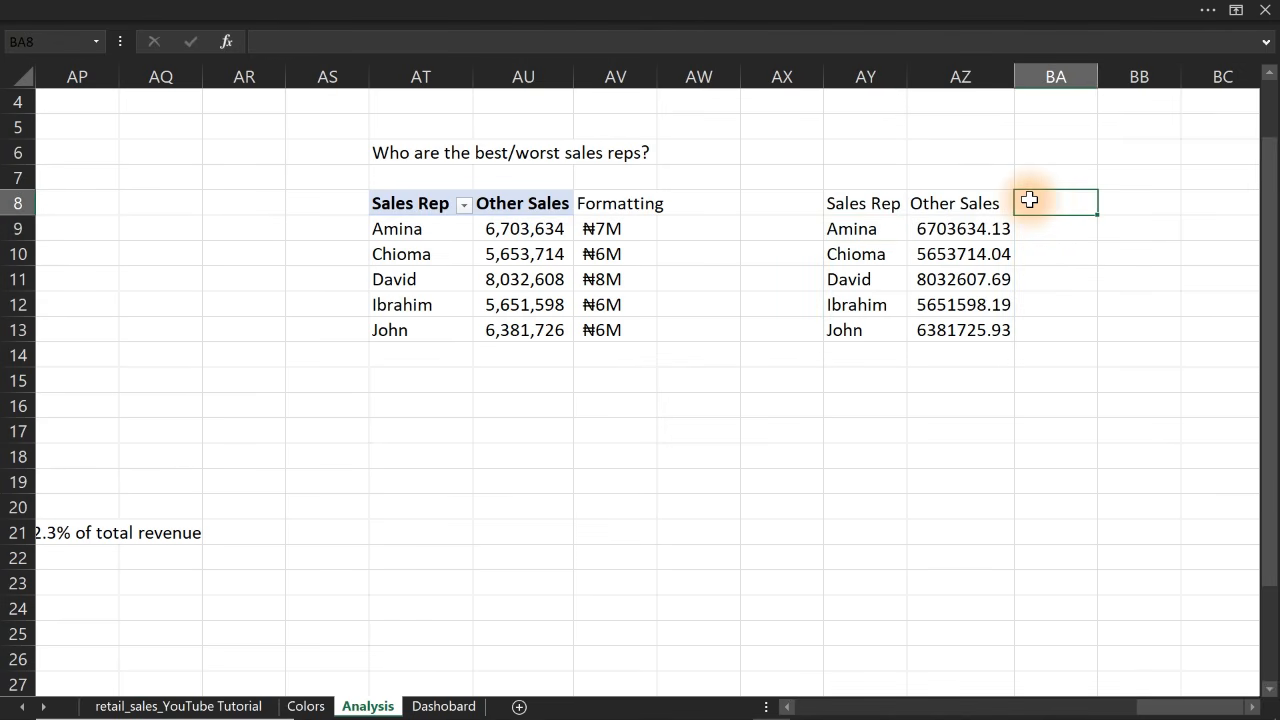
pyautogui.write('Lest')
pyautogui.press('BackSpace')
pyautogui.press('BackSpace')
pyautogui.write('w')
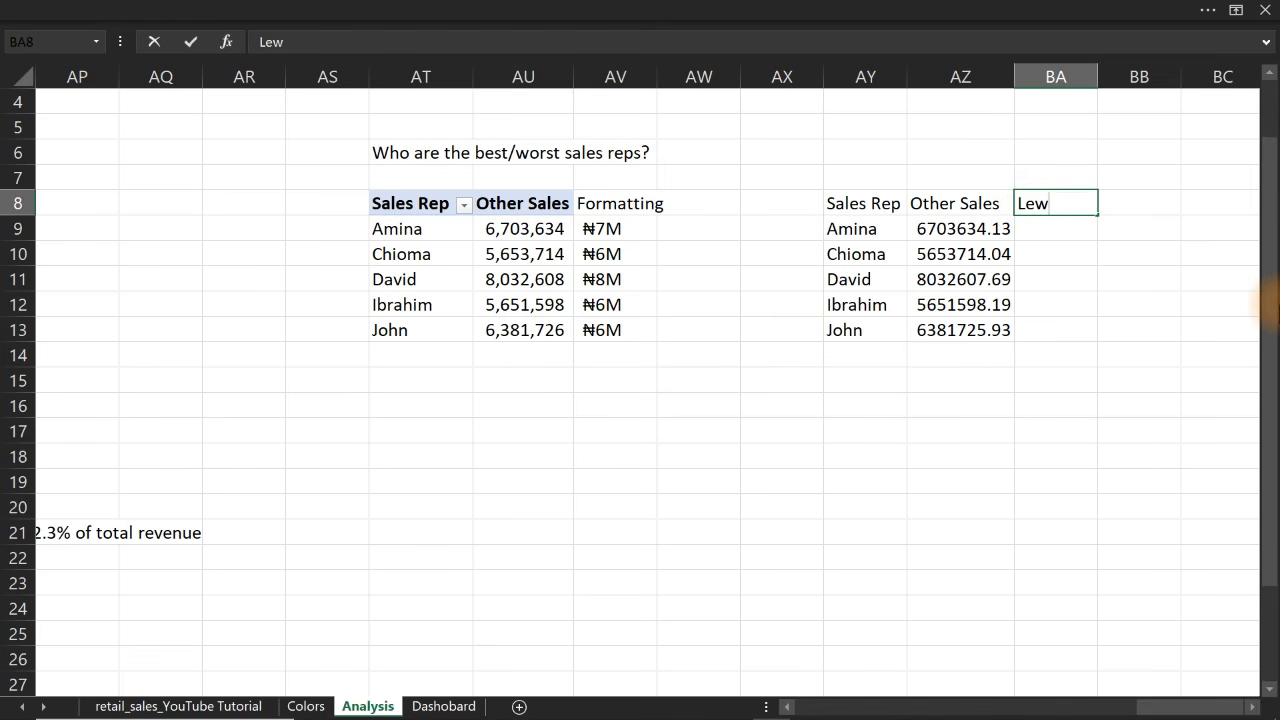
pyautogui.press('BackSpace')
pyautogui.press('BackSpace')
pyautogui.write('owest Performer')
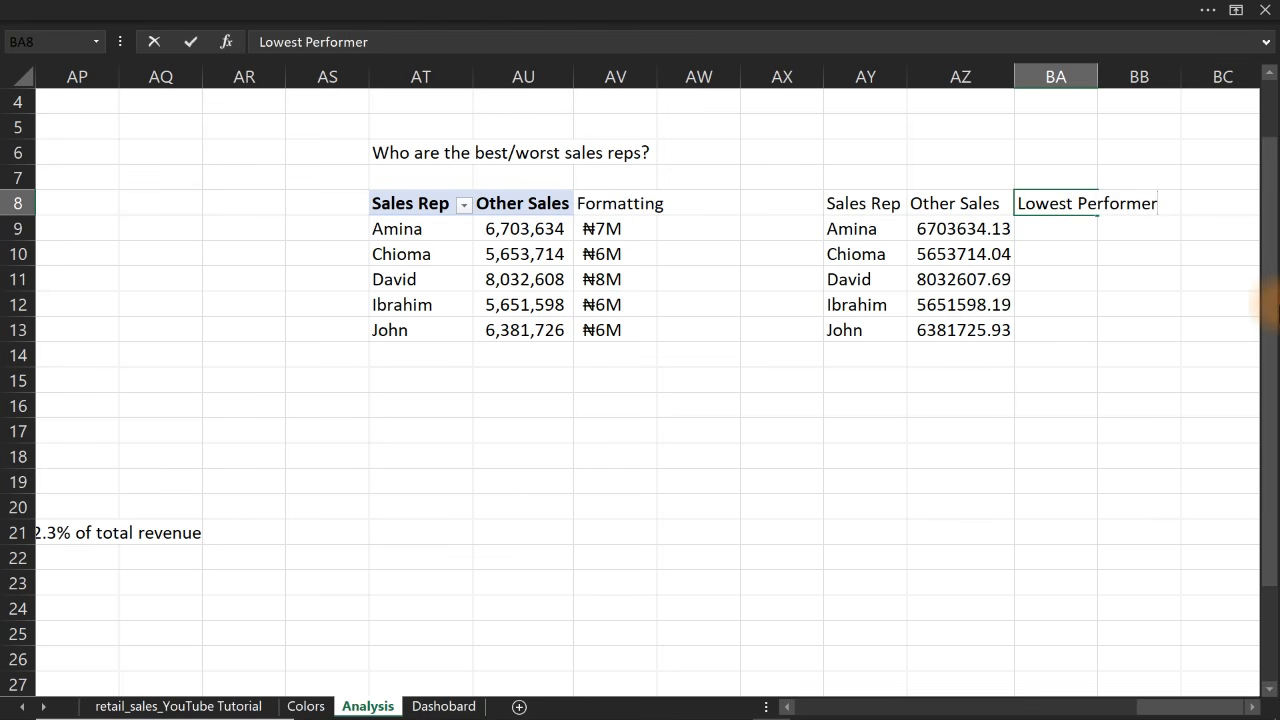
pyautogui.press('Tab')
pyautogui.write('Top')
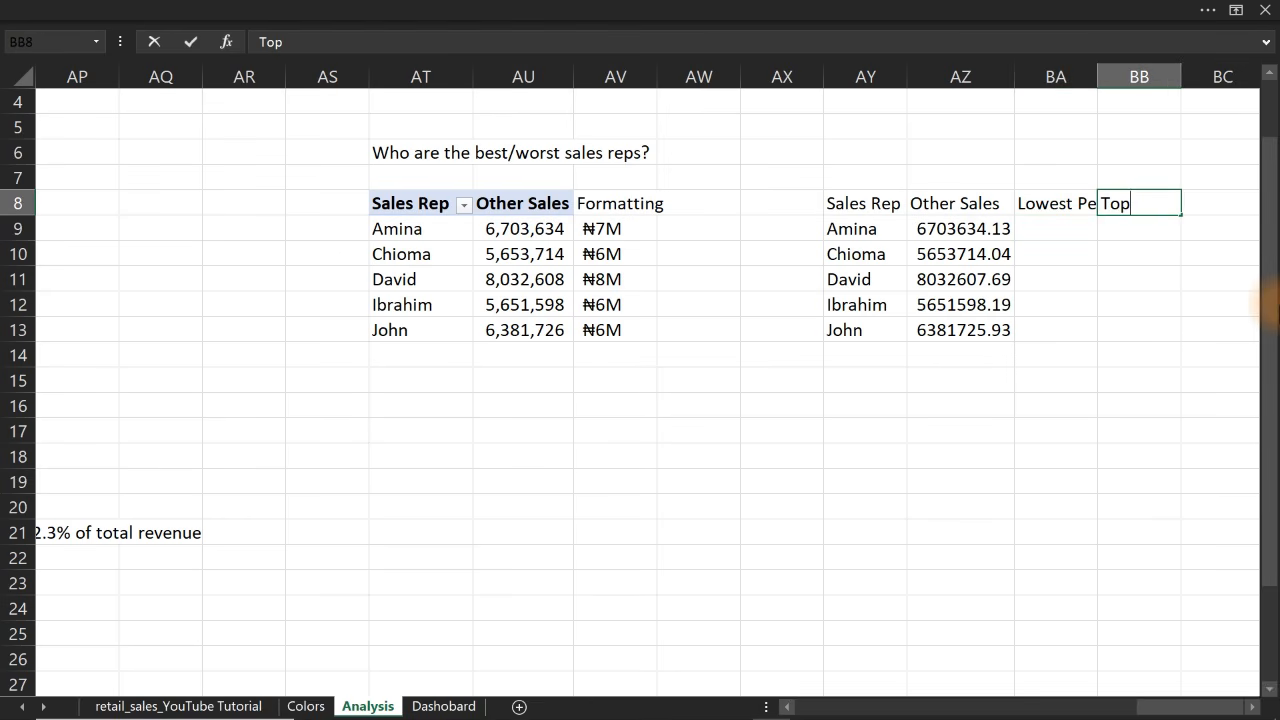
pyautogui.write(' Performer')
pyautogui.press('Return')
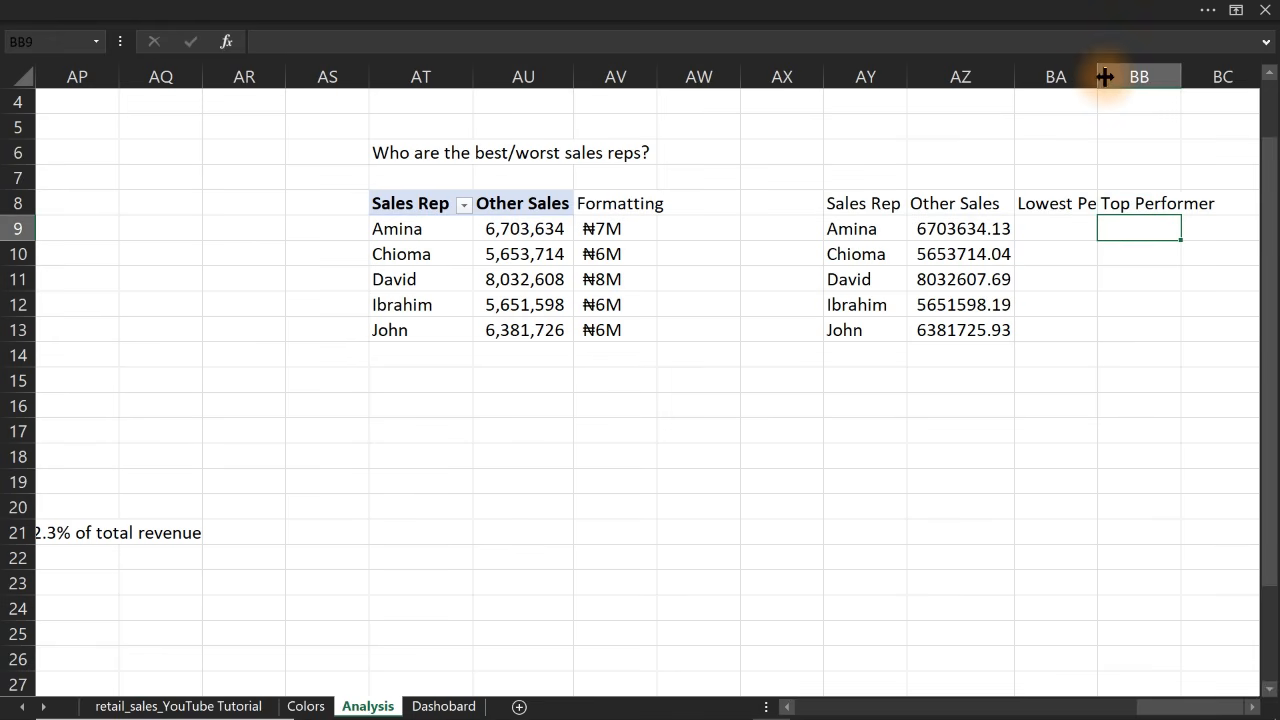
# Widen column BA so that the Lowest Performer header fits
pyautogui.moveTo(1098, 77); pyautogui.dragTo(1164, 77)
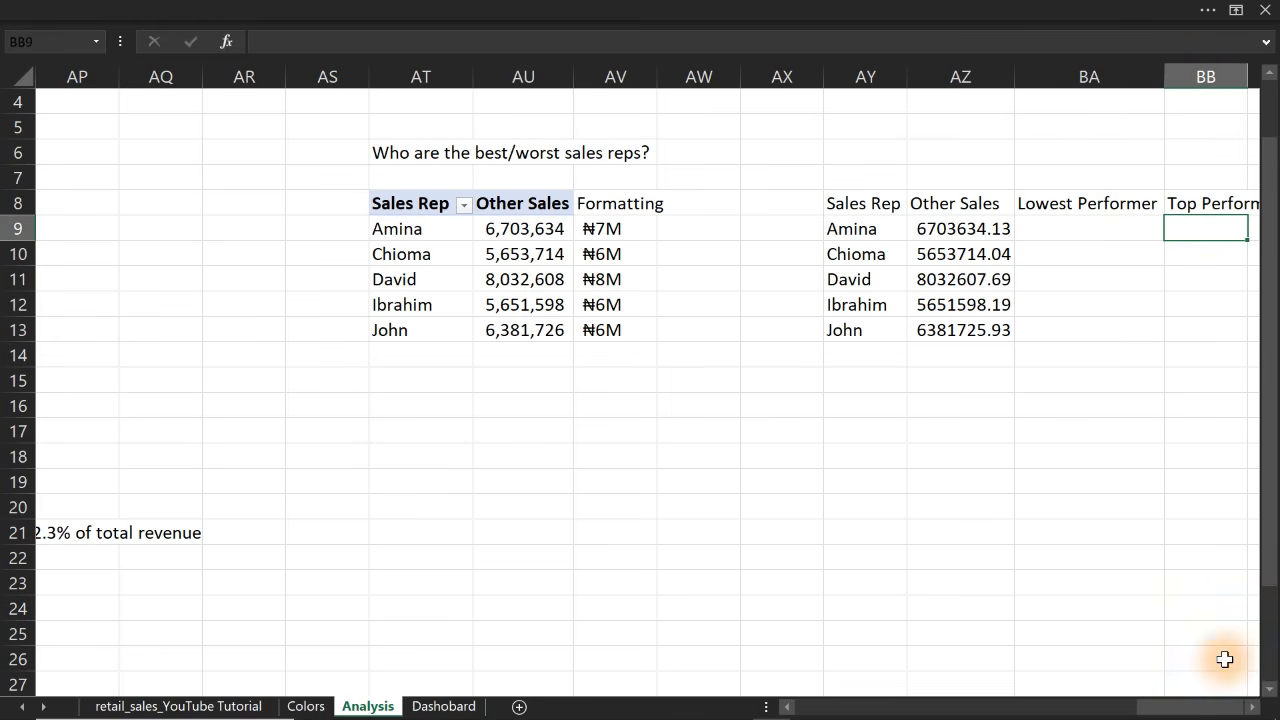
pyautogui.click(1254, 709)
pyautogui.click(1254, 709)
pyautogui.click(1254, 709)
pyautogui.click(1254, 709)
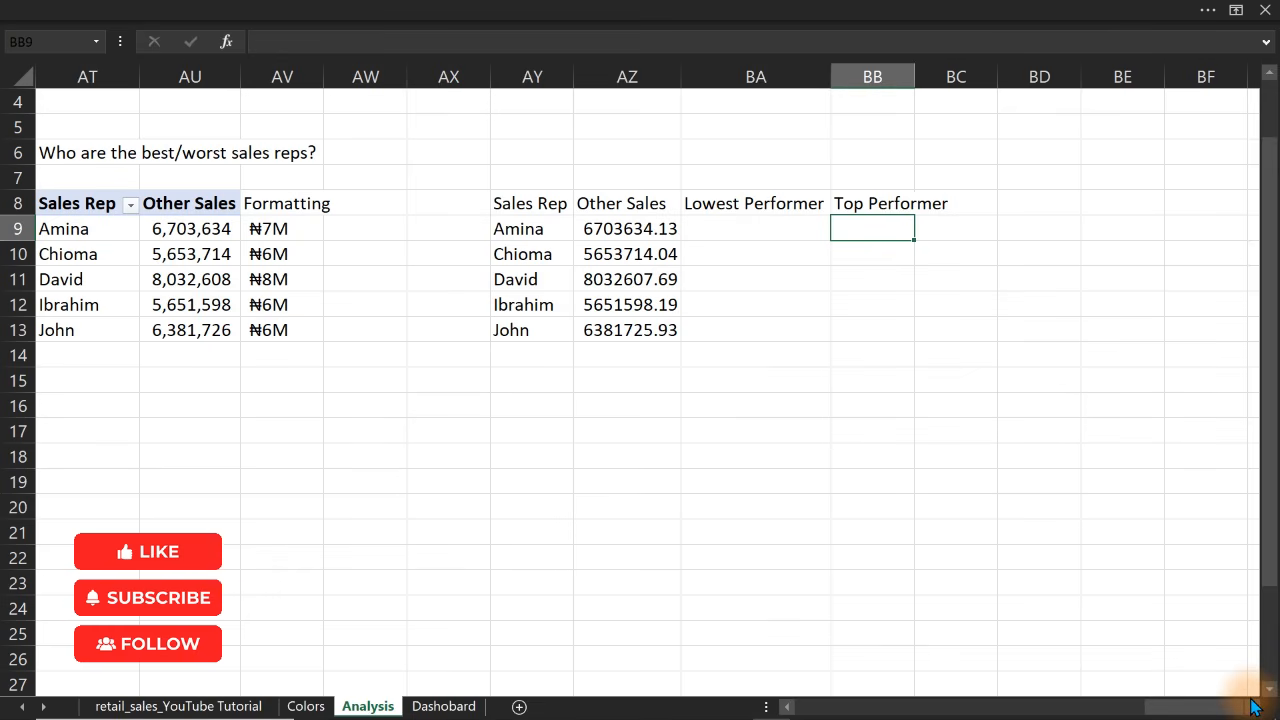
# Enter =IF(MIN($AZ$9:$AZ$13)=AZ9,AZ9,"") in BA9 under Lowest Performer and fill it down to BA13
pyautogui.click(745, 228)
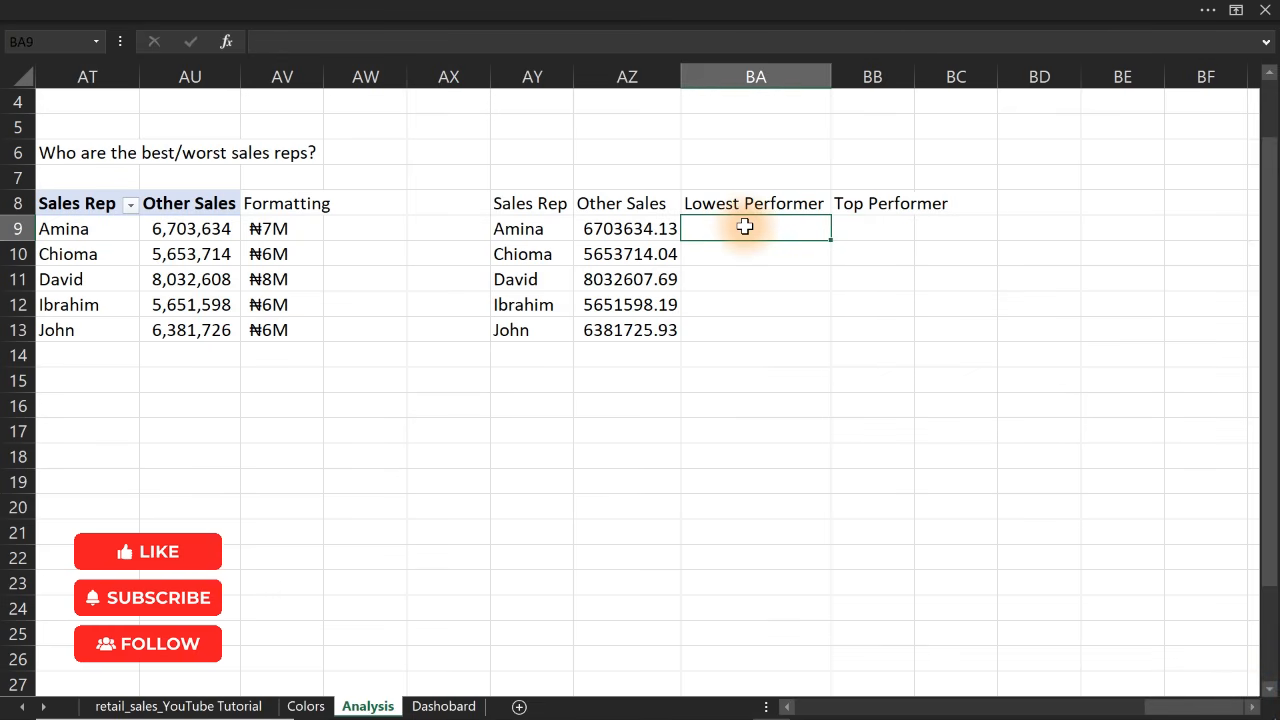
pyautogui.write('=')
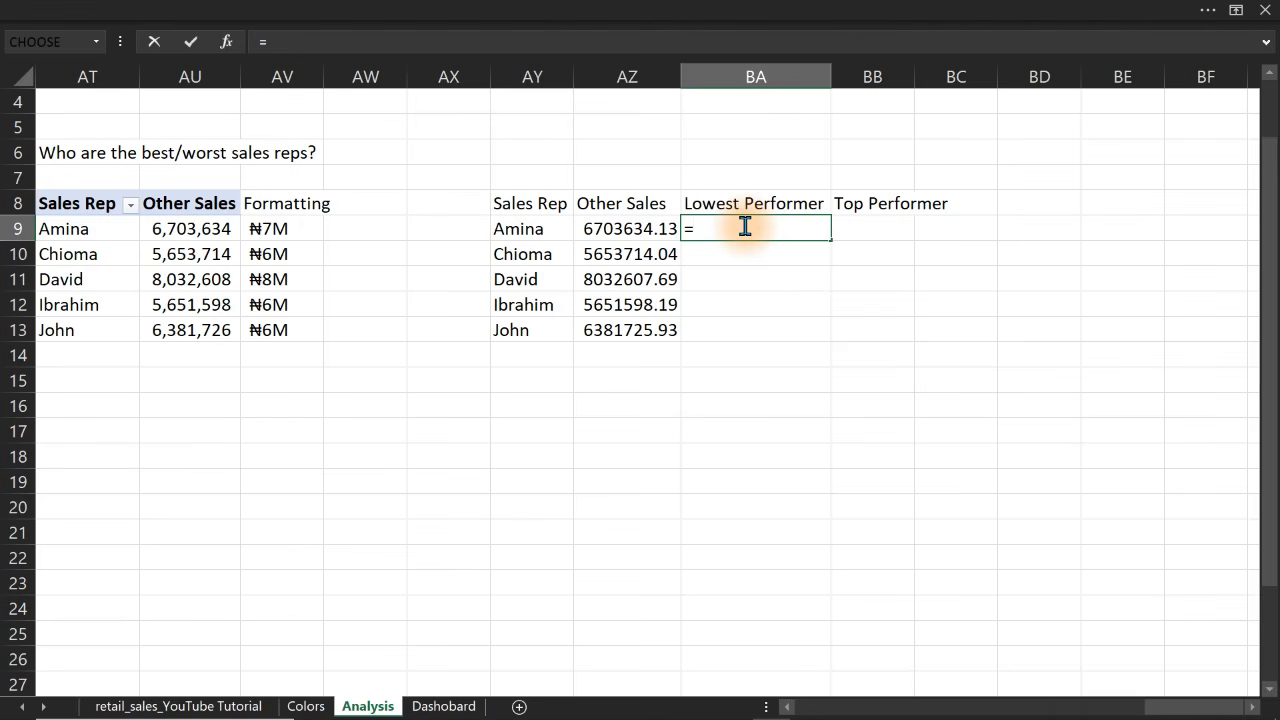
pyautogui.write('fi')
pyautogui.press('BackSpace')
pyautogui.press('BackSpace')
pyautogui.write('if')
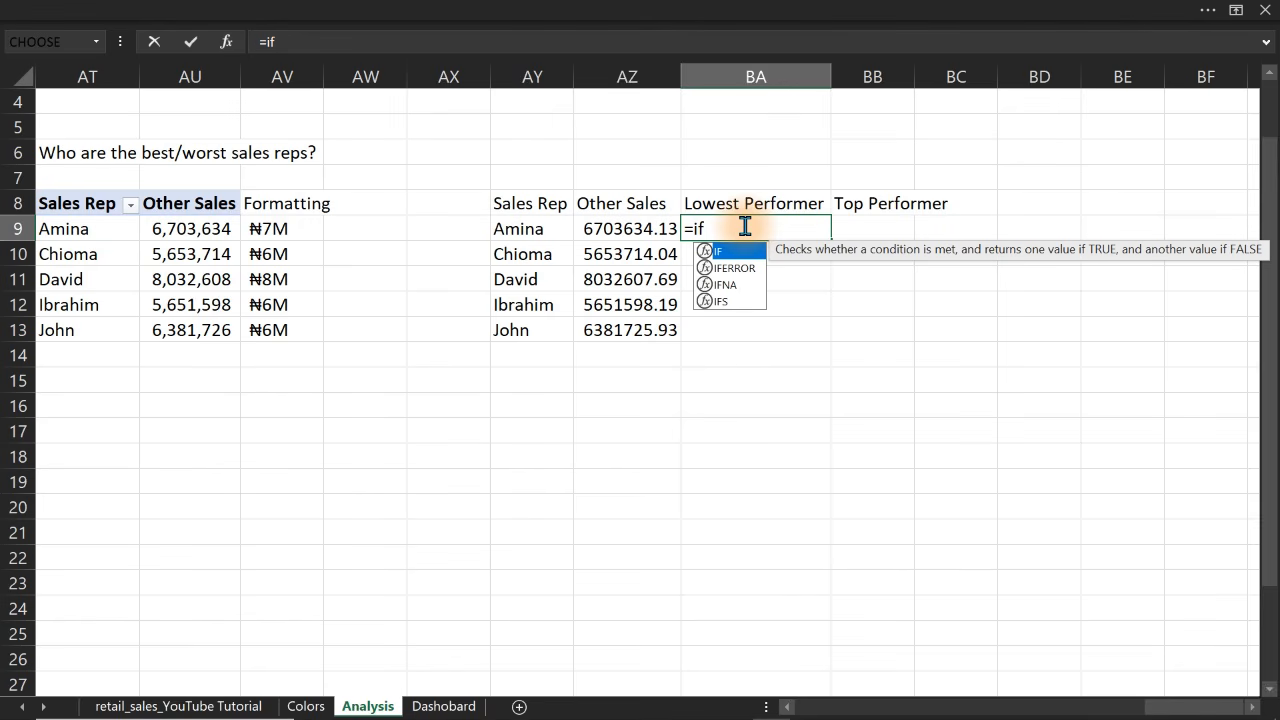
pyautogui.press('Tab')
pyautogui.write('max')
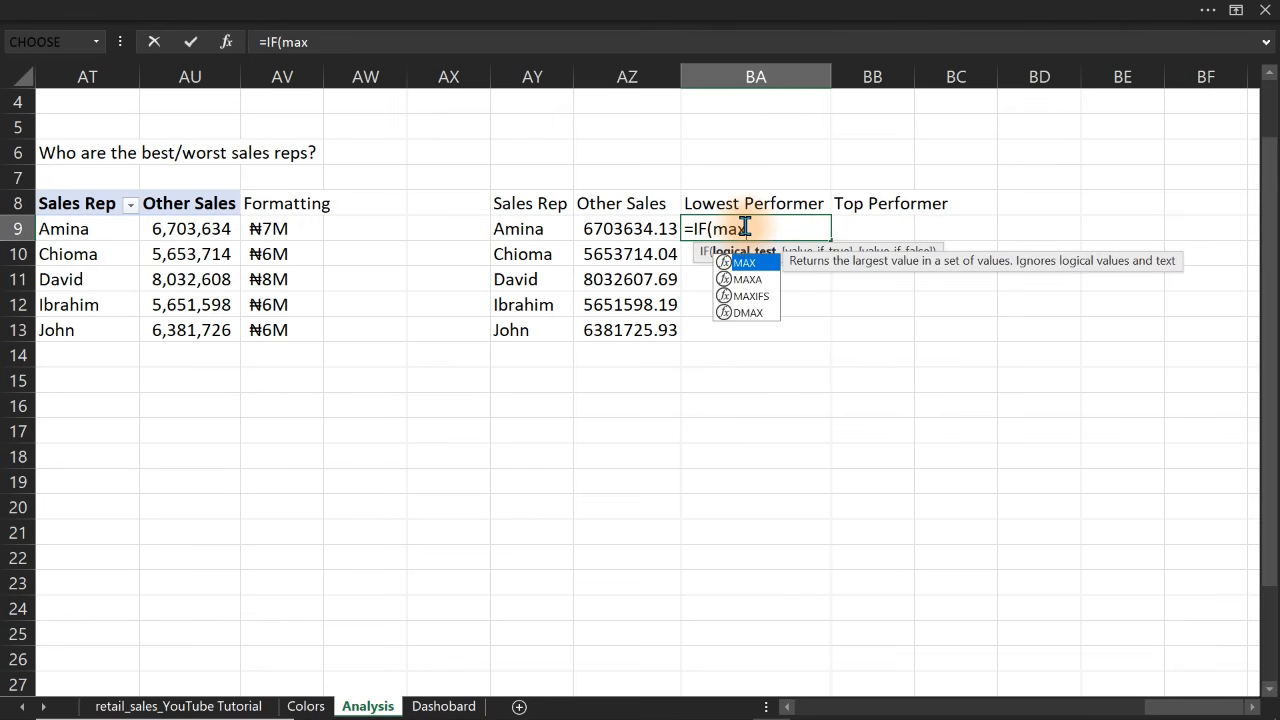
pyautogui.press('BackSpace')
pyautogui.press('BackSpace')
pyautogui.write('in')
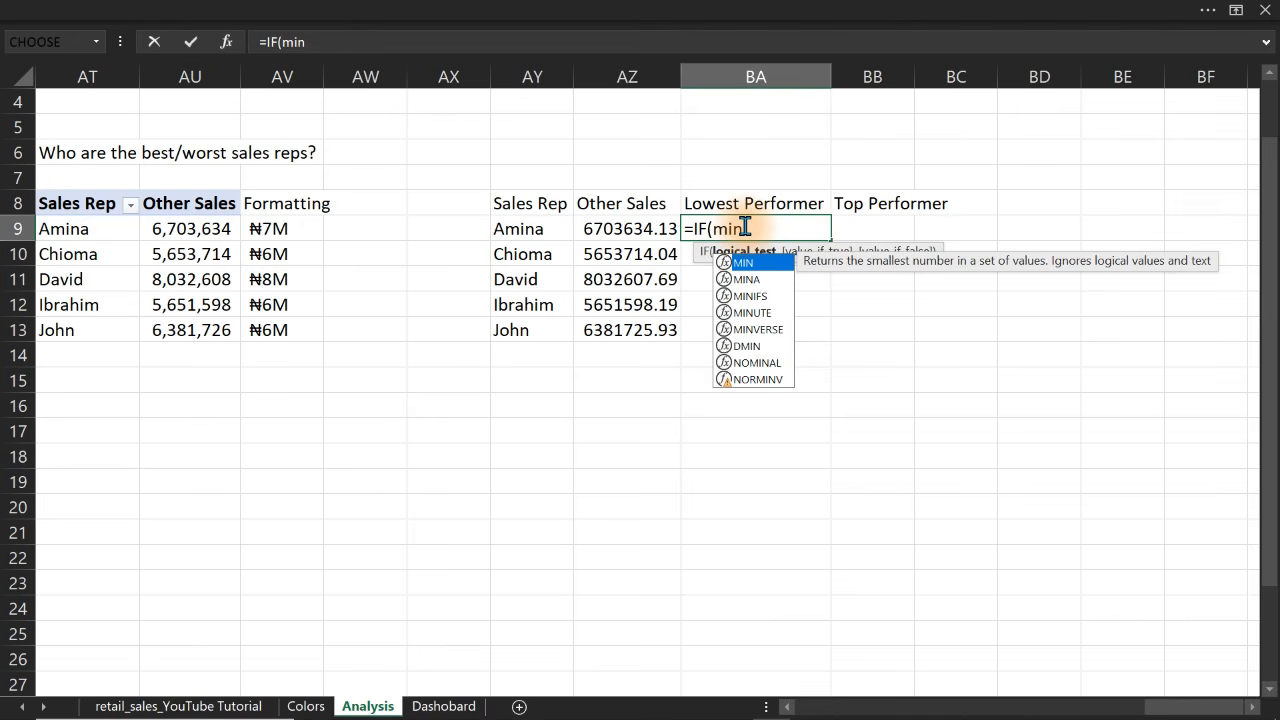
pyautogui.press('Tab')
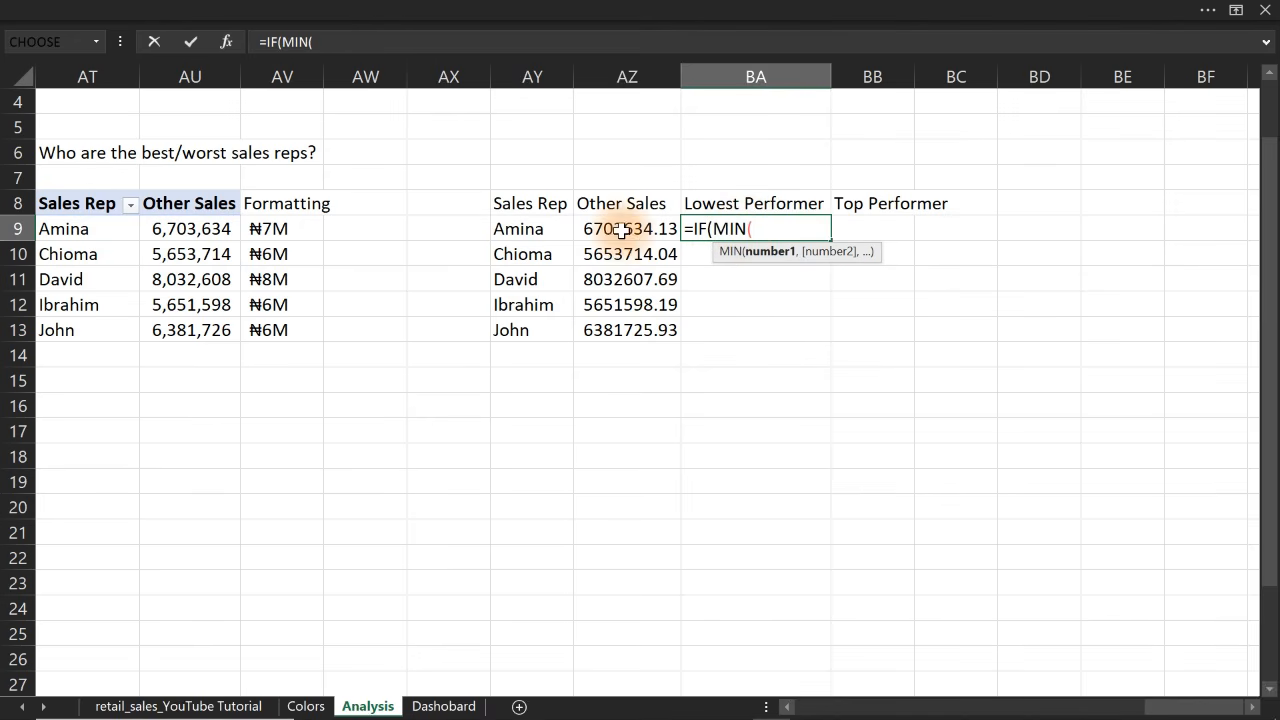
pyautogui.moveTo(610, 228); pyautogui.dragTo(611, 335)
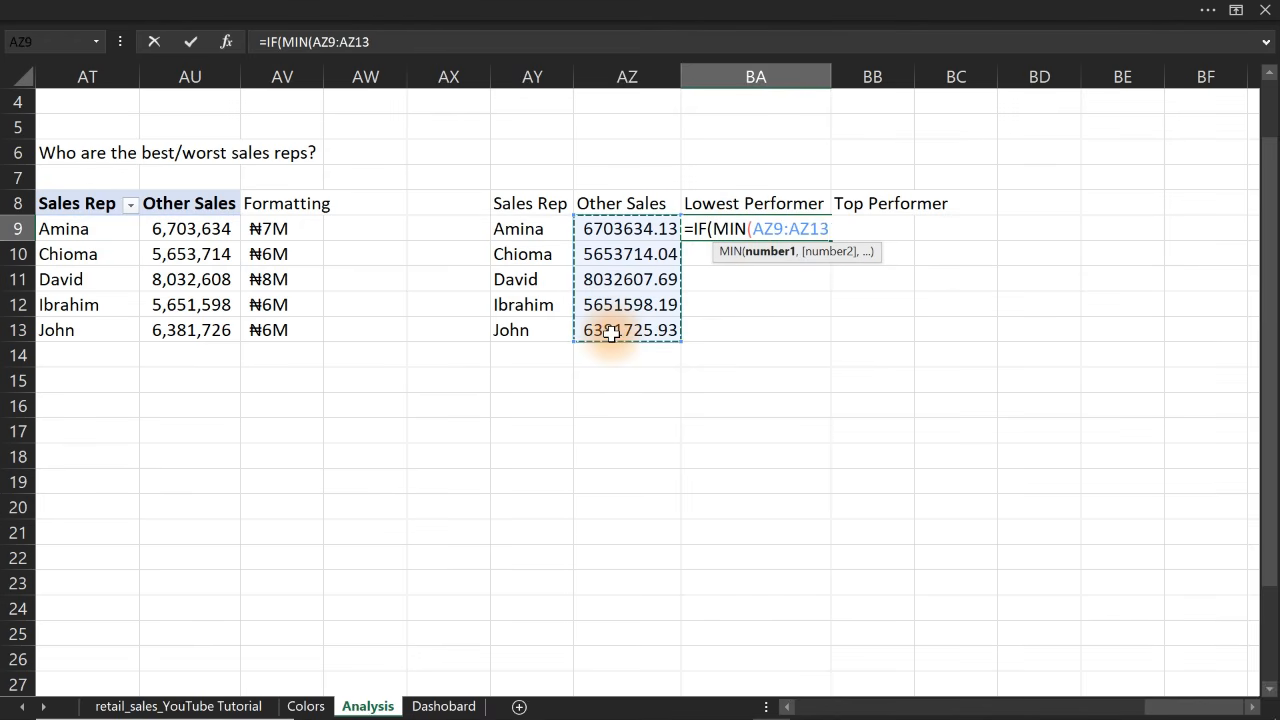
pyautogui.press('F4')
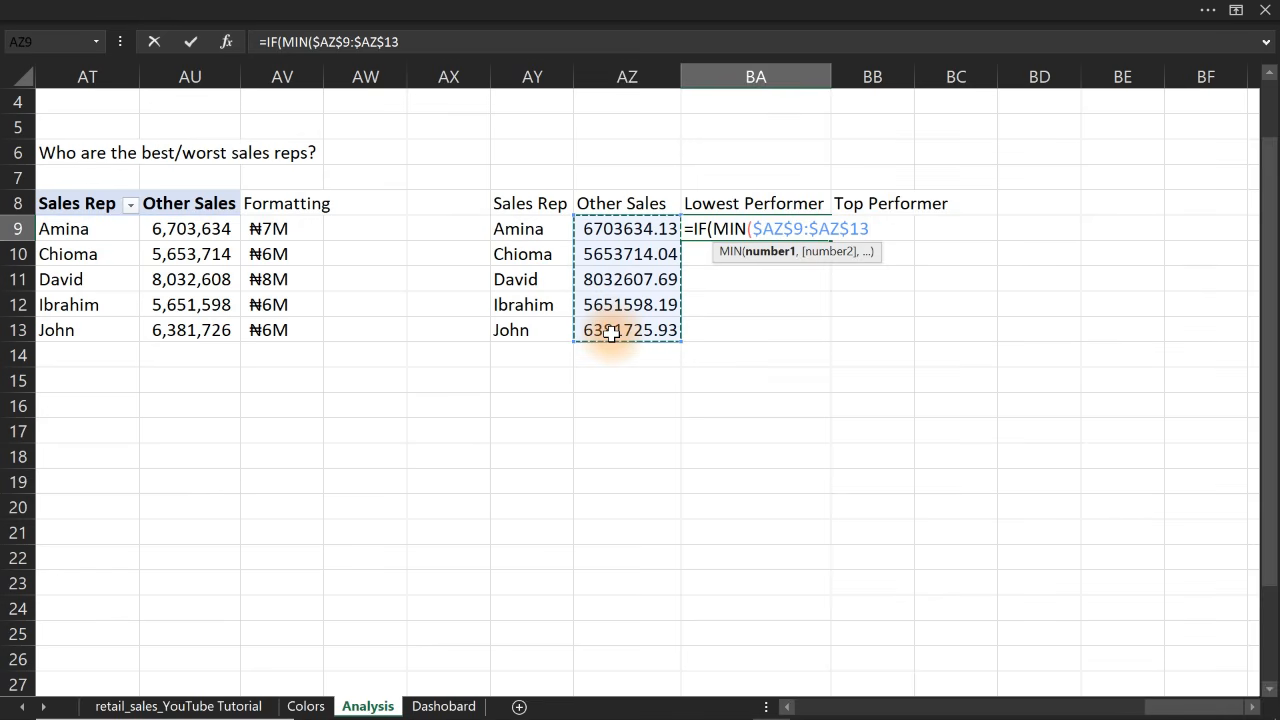
pyautogui.write(')=')
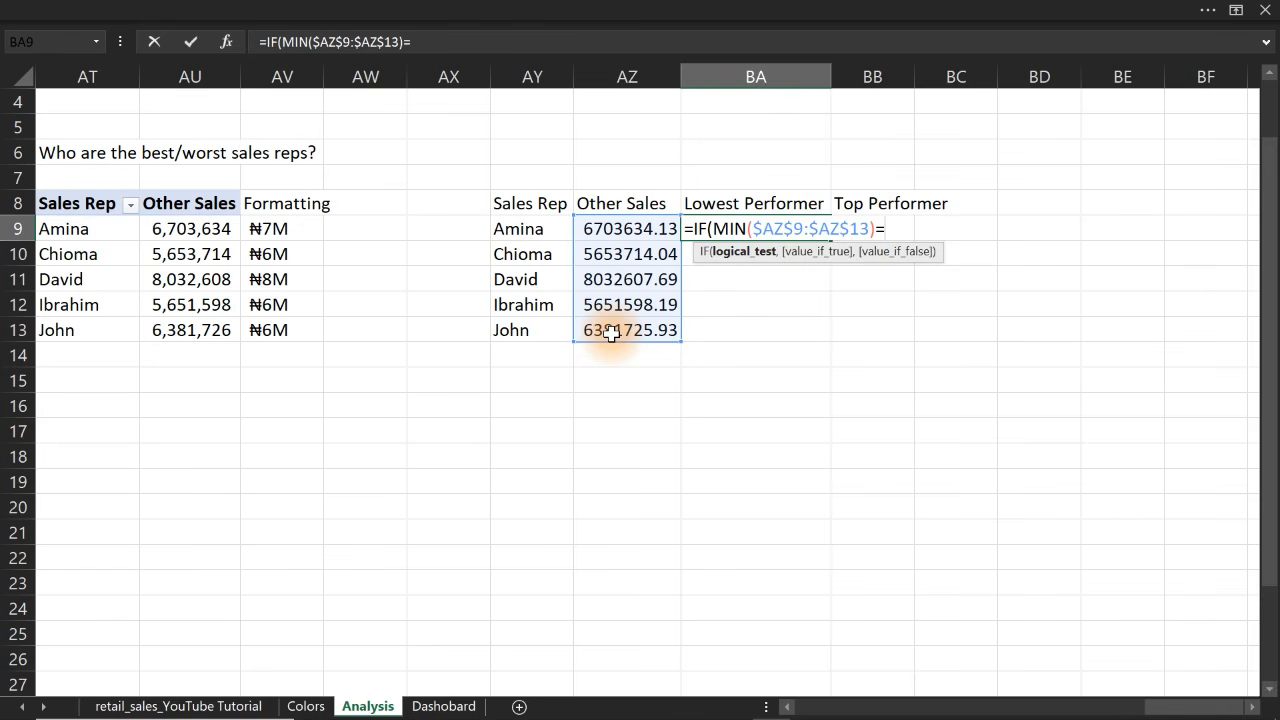
pyautogui.click(622, 228)
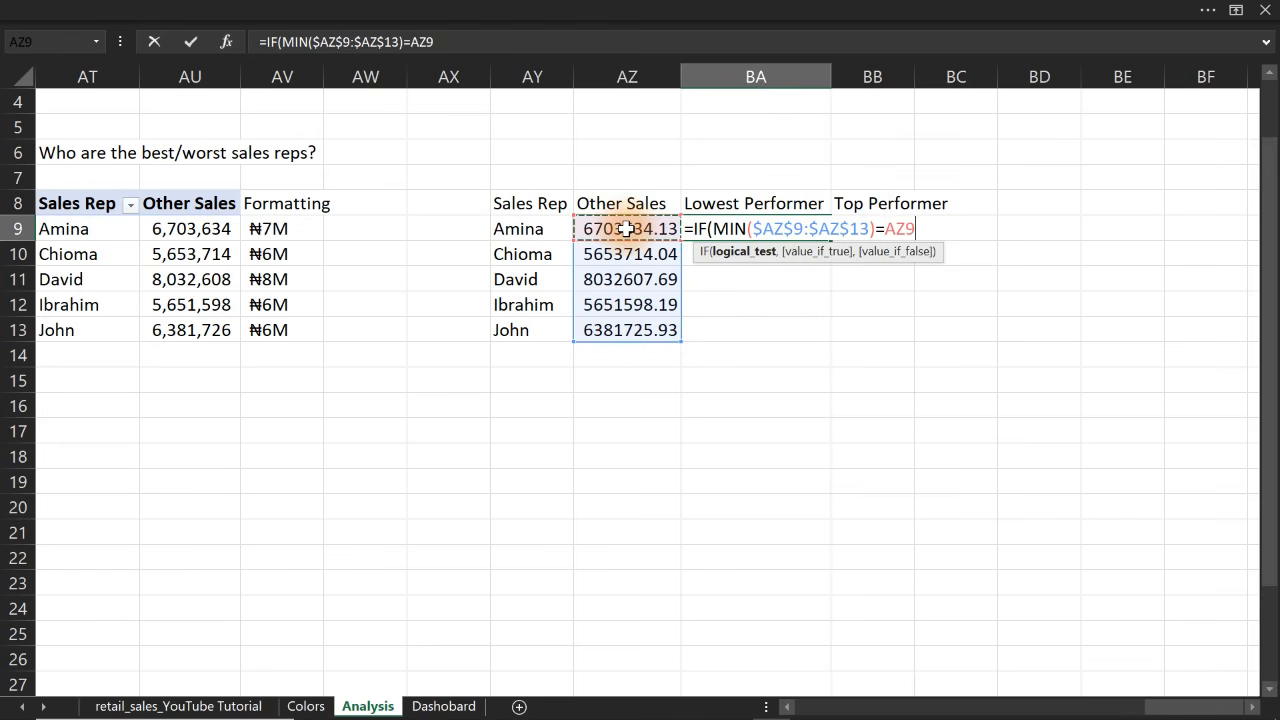
pyautogui.write(',')
pyautogui.click(622, 228)
pyautogui.write(',')
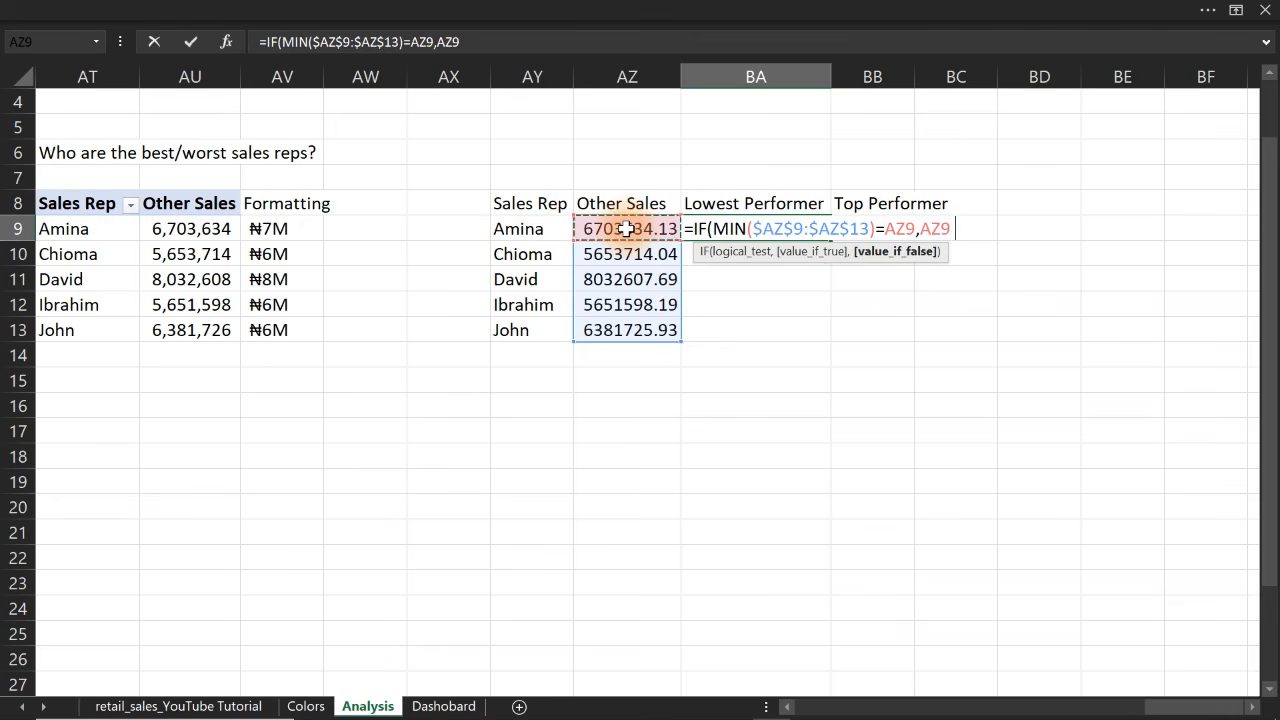
pyautogui.write(',""))')
pyautogui.press('Return')
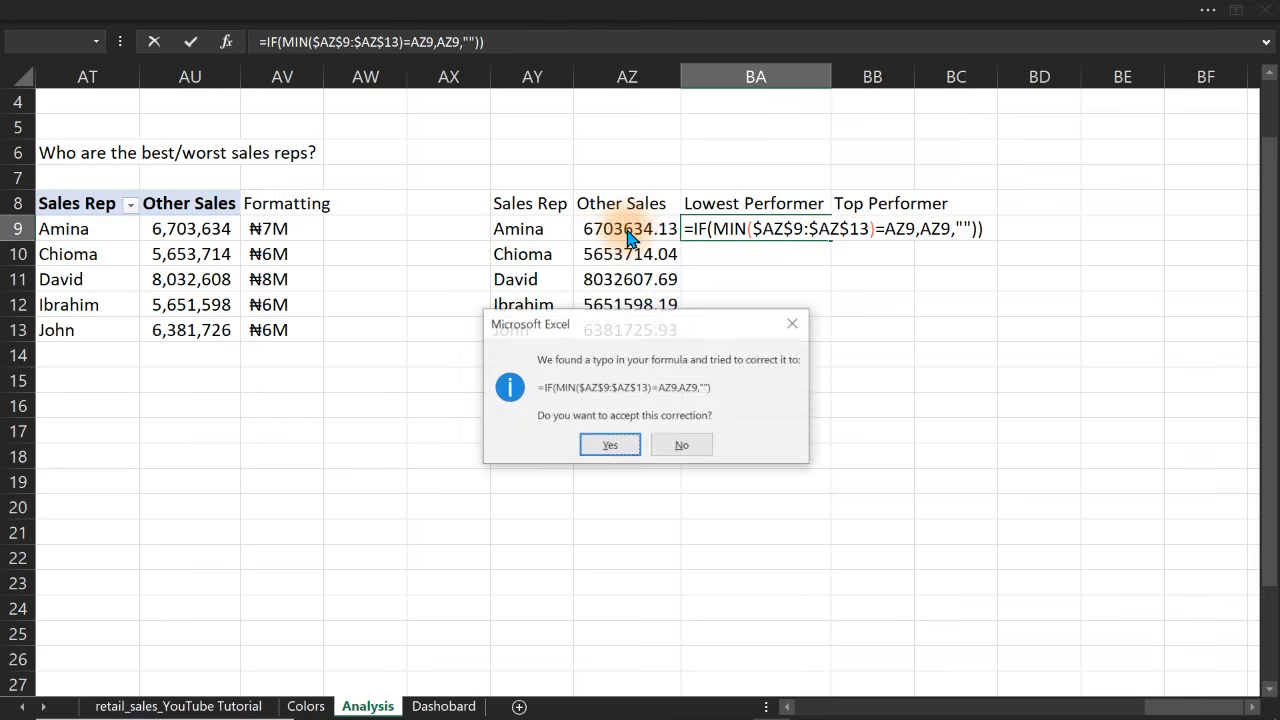
pyautogui.press('Return')
pyautogui.click(716, 229)
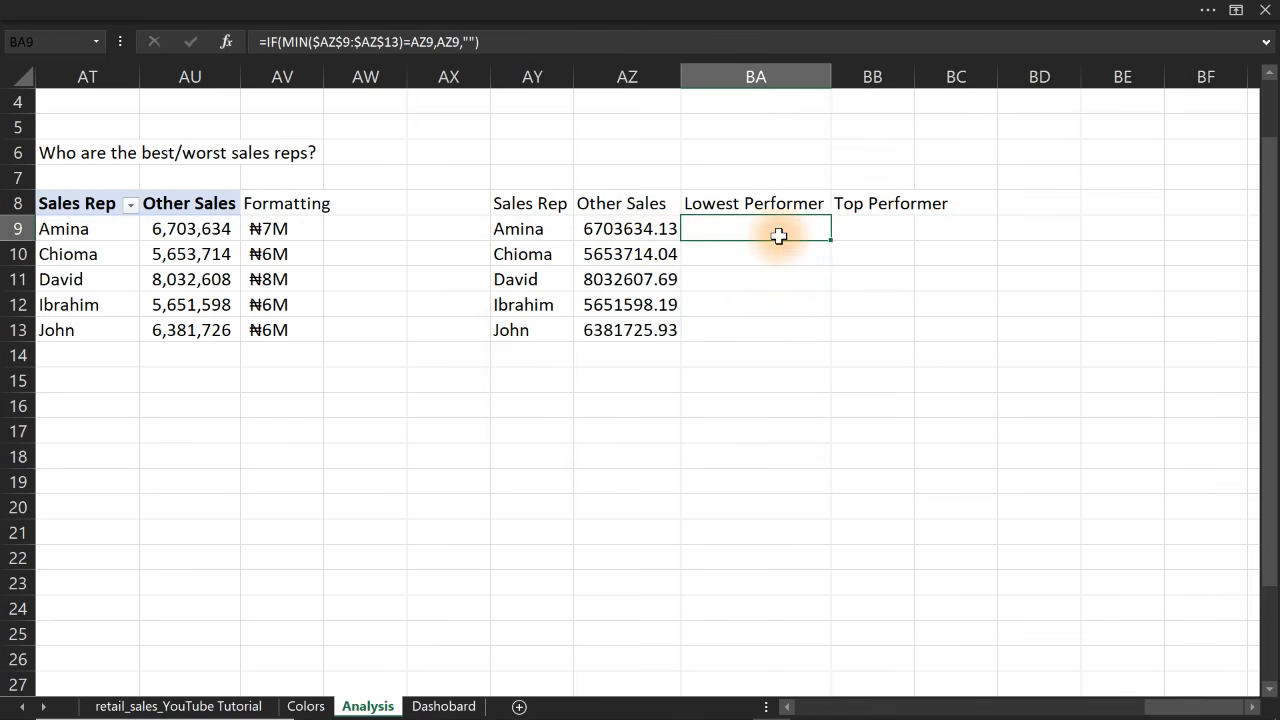
pyautogui.doubleClick(829, 241)
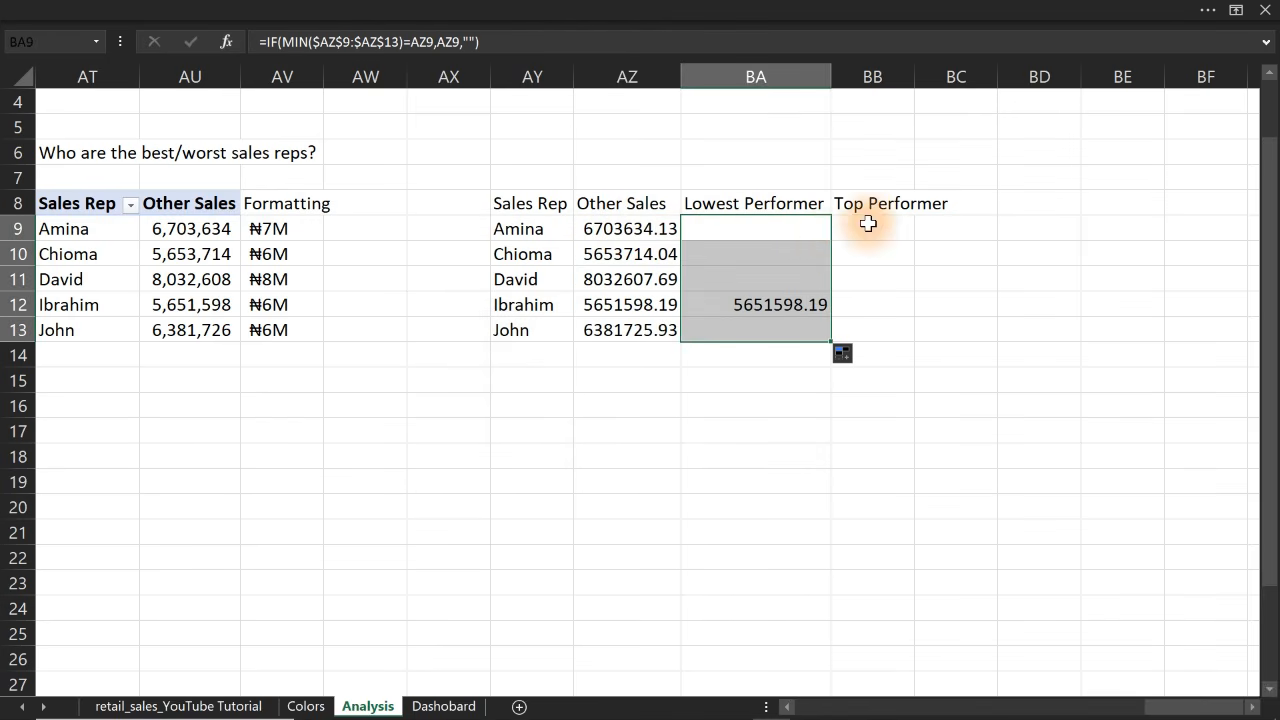
# Enter =IF(AZ9=MAX($AZ$9:$AZ$13),AZ9,"") in BB9 under Top Performer and fill it down to BB13
pyautogui.click(871, 226)
pyautogui.write('=')
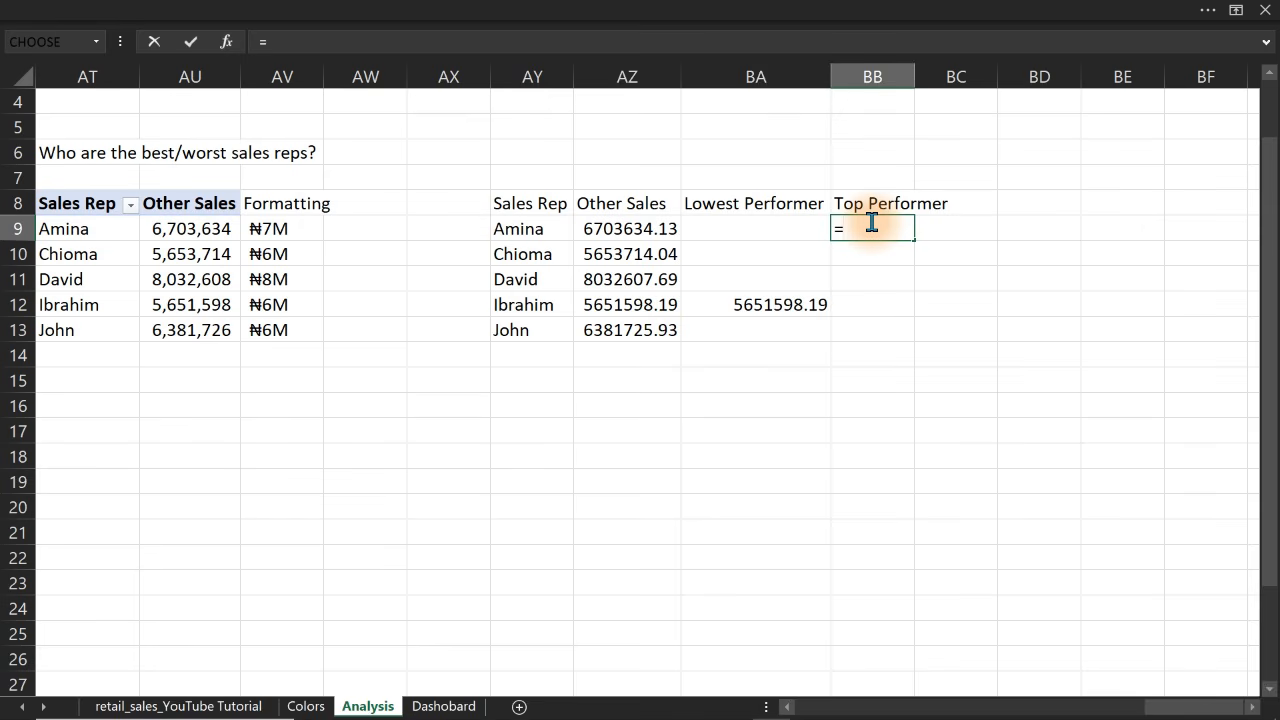
pyautogui.write('if')
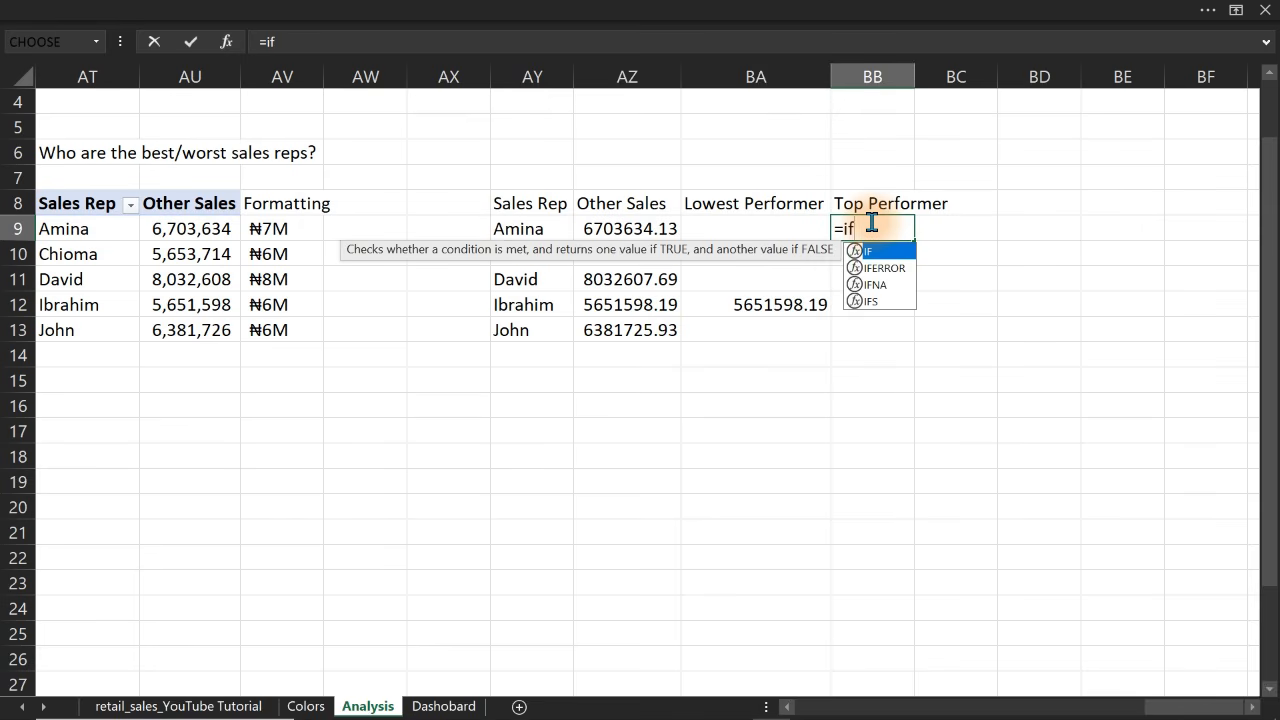
pyautogui.press('Tab')
pyautogui.click(628, 228)
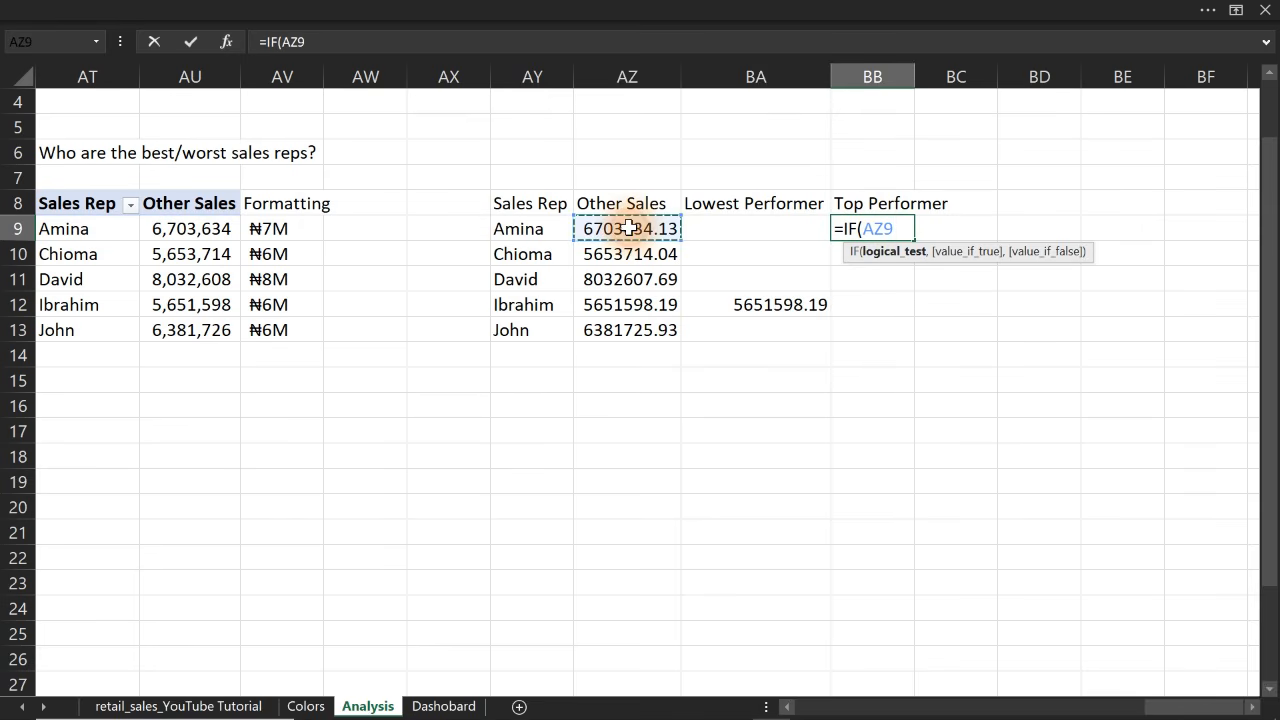
pyautogui.write('=max')
pyautogui.press('Tab')
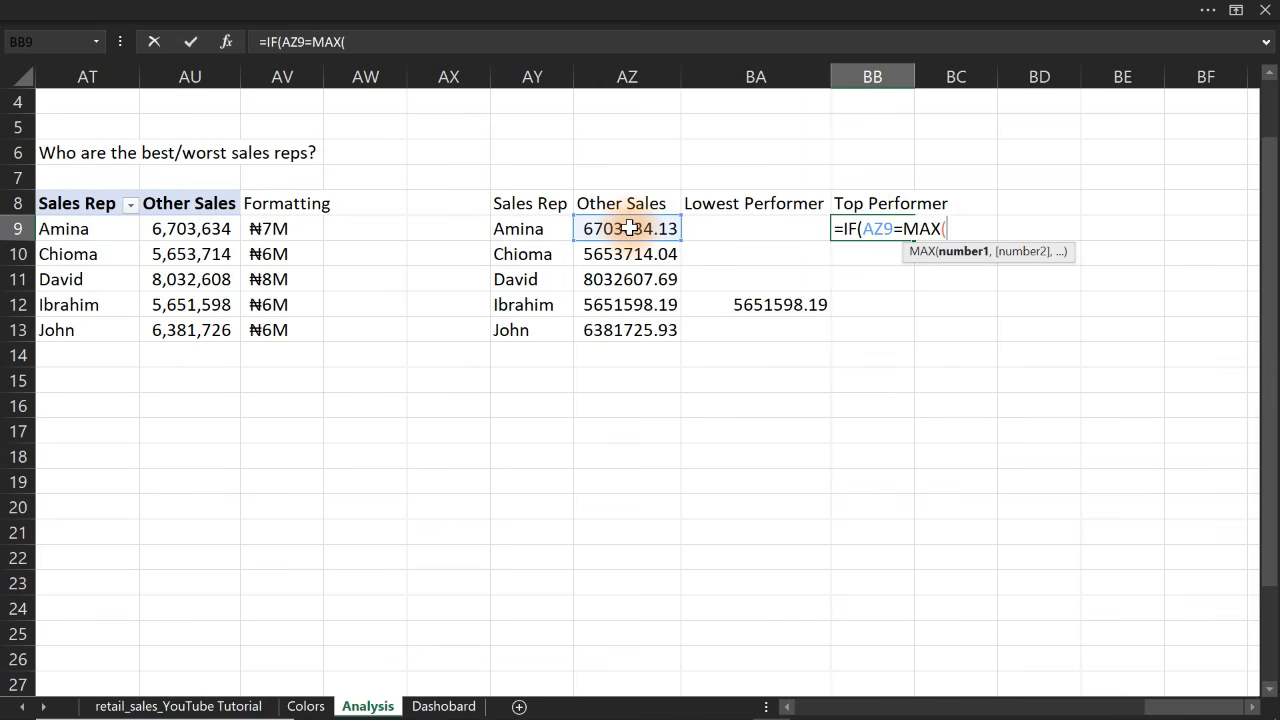
pyautogui.moveTo(628, 228); pyautogui.dragTo(623, 325)
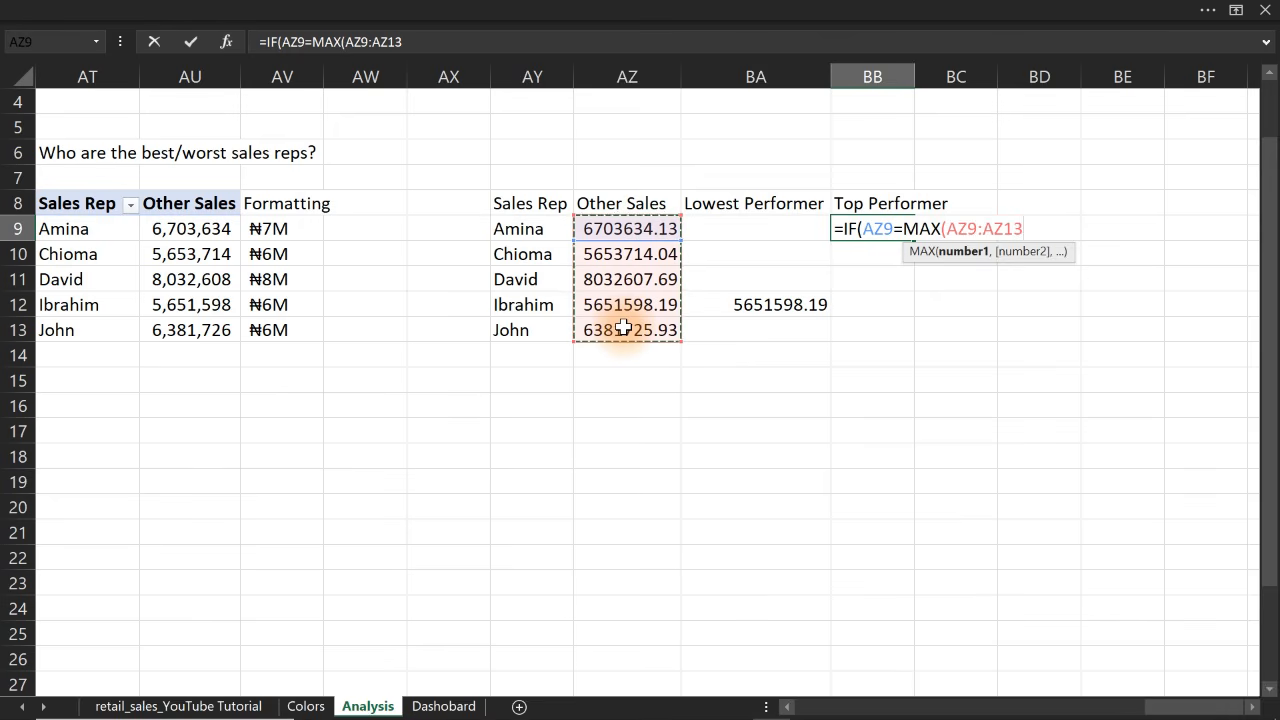
pyautogui.press('F4')
pyautogui.write(',')
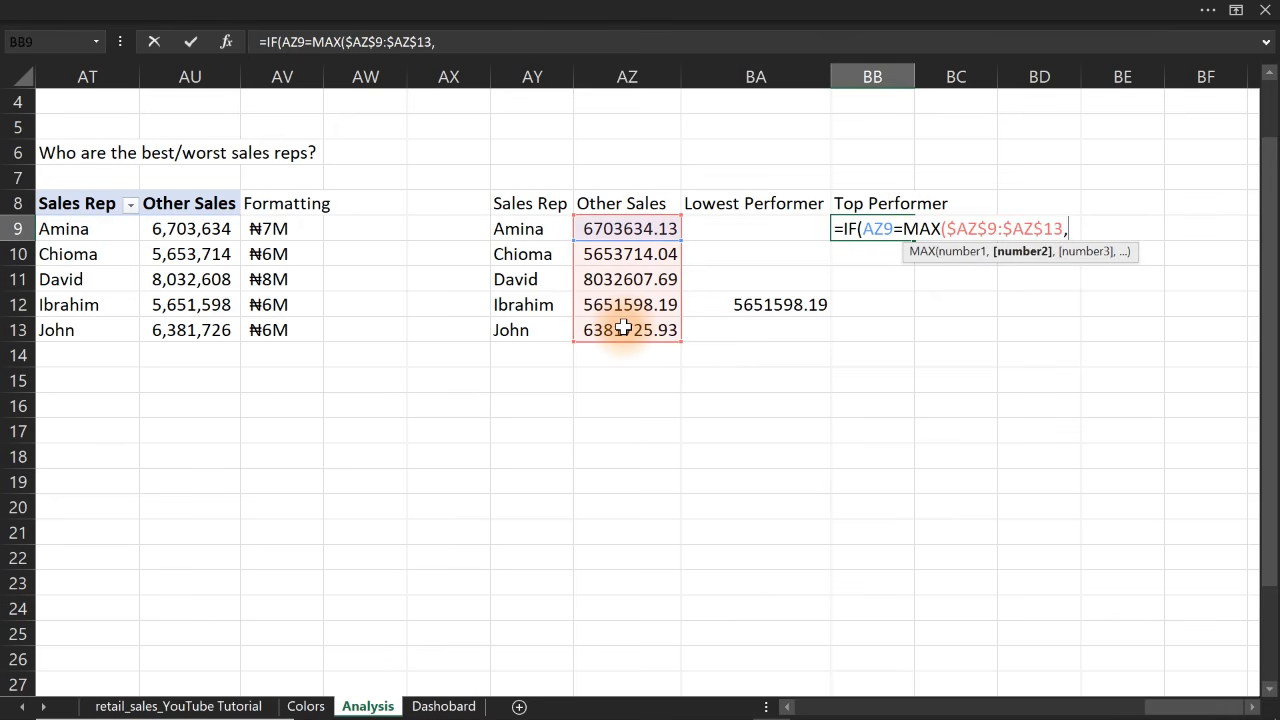
pyautogui.press('BackSpace')
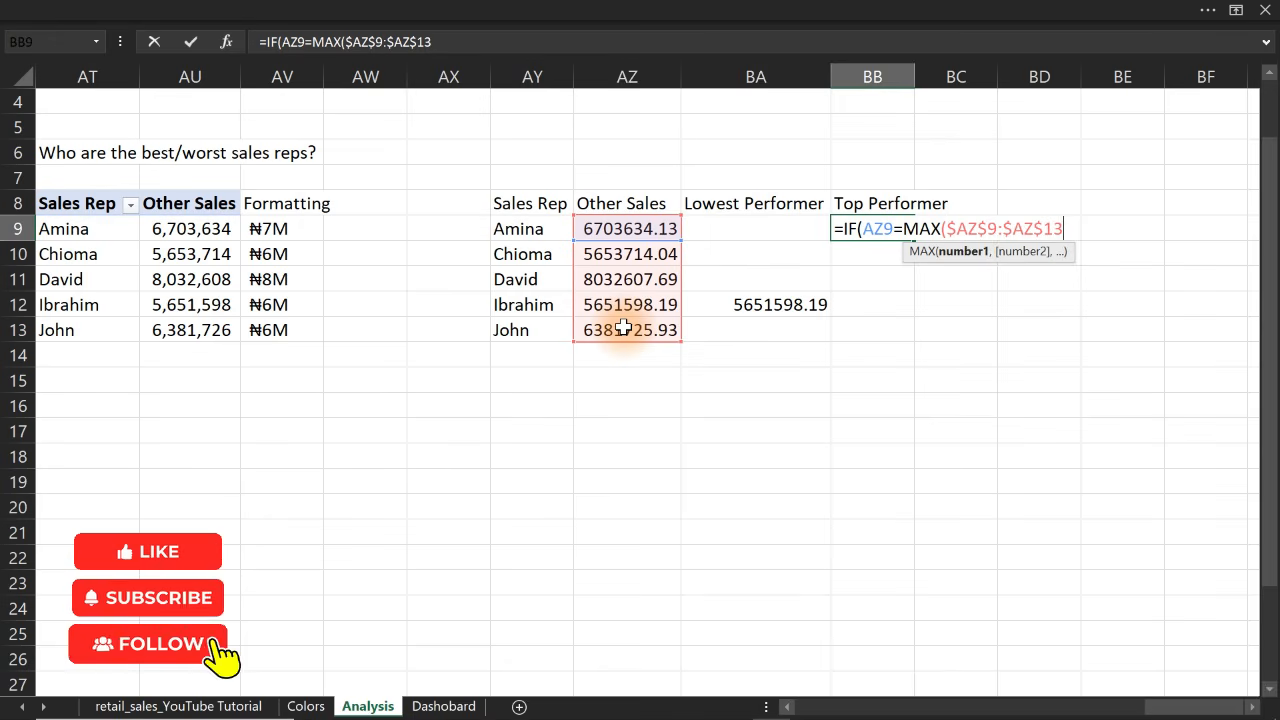
pyautogui.write('),')
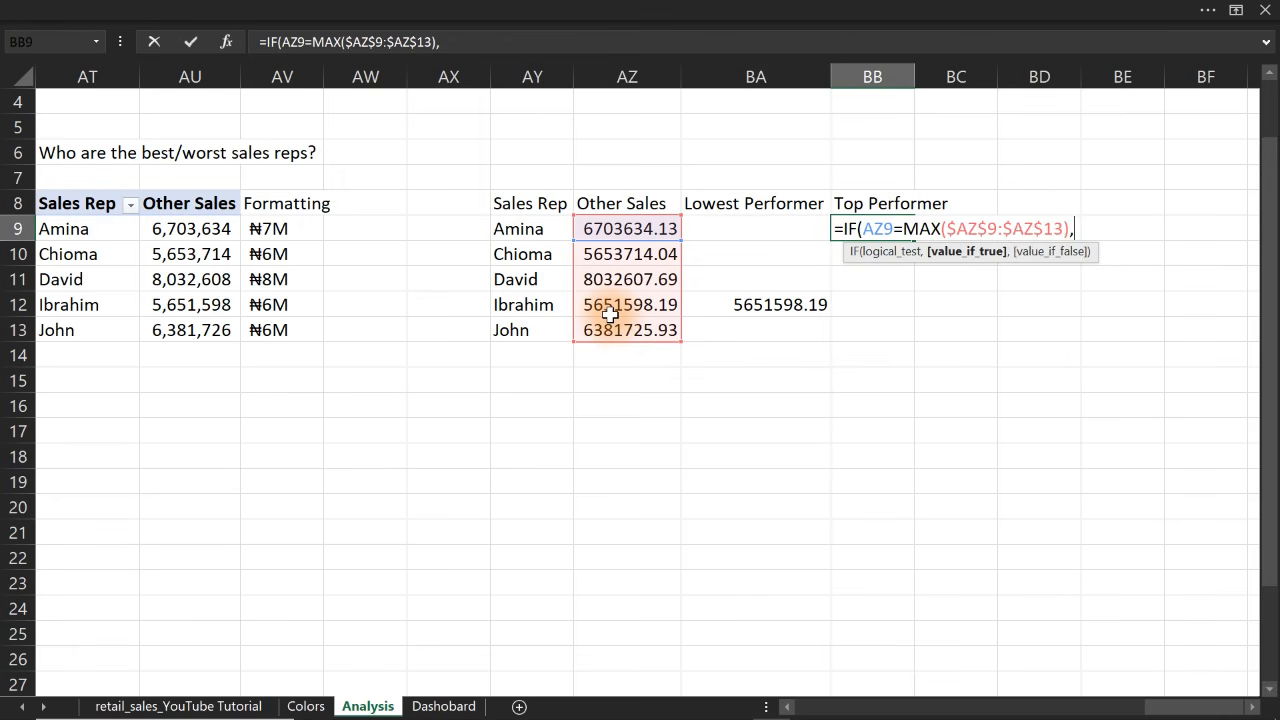
pyautogui.click(609, 229)
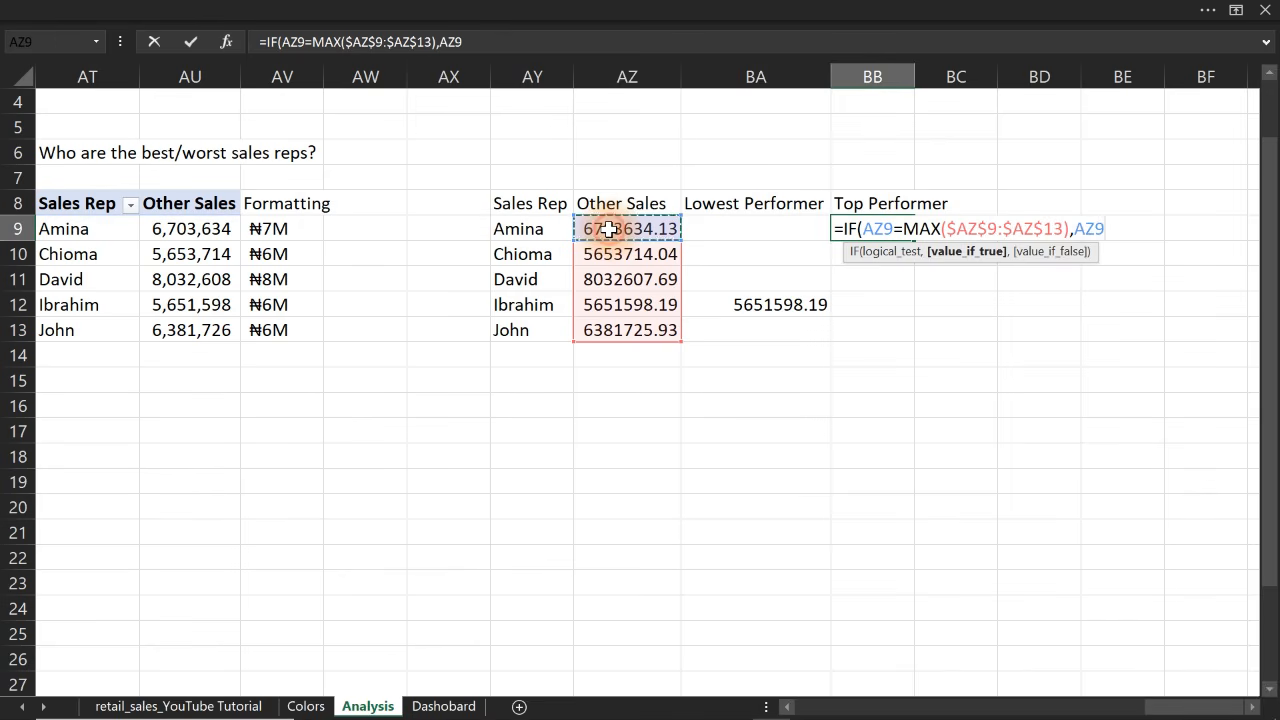
pyautogui.write(',')
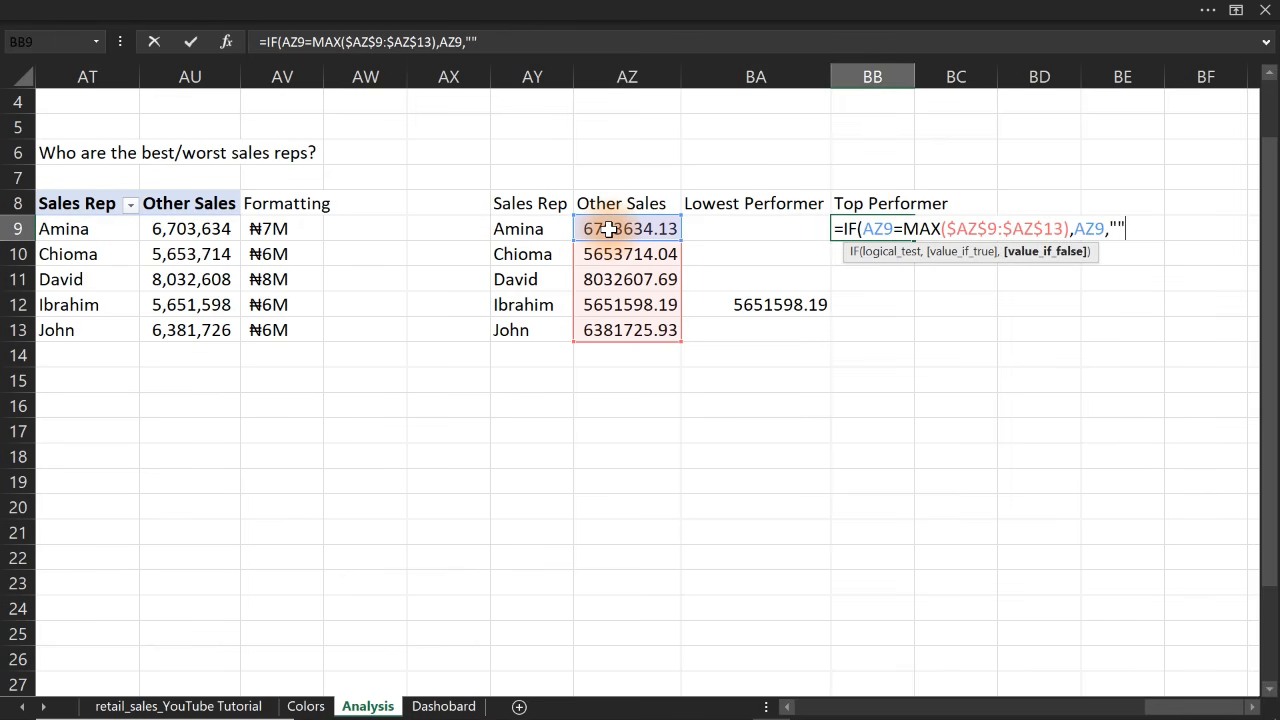
pyautogui.write('"")')
pyautogui.press('Return')
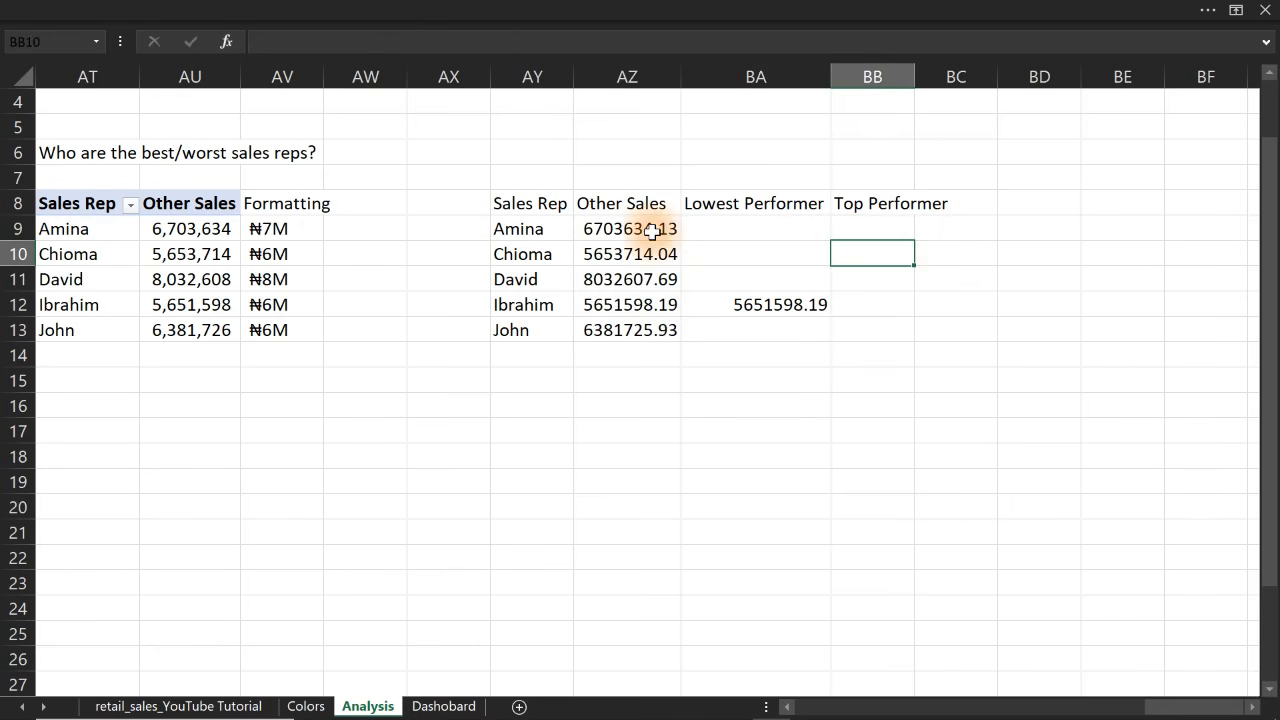
pyautogui.click(856, 230)
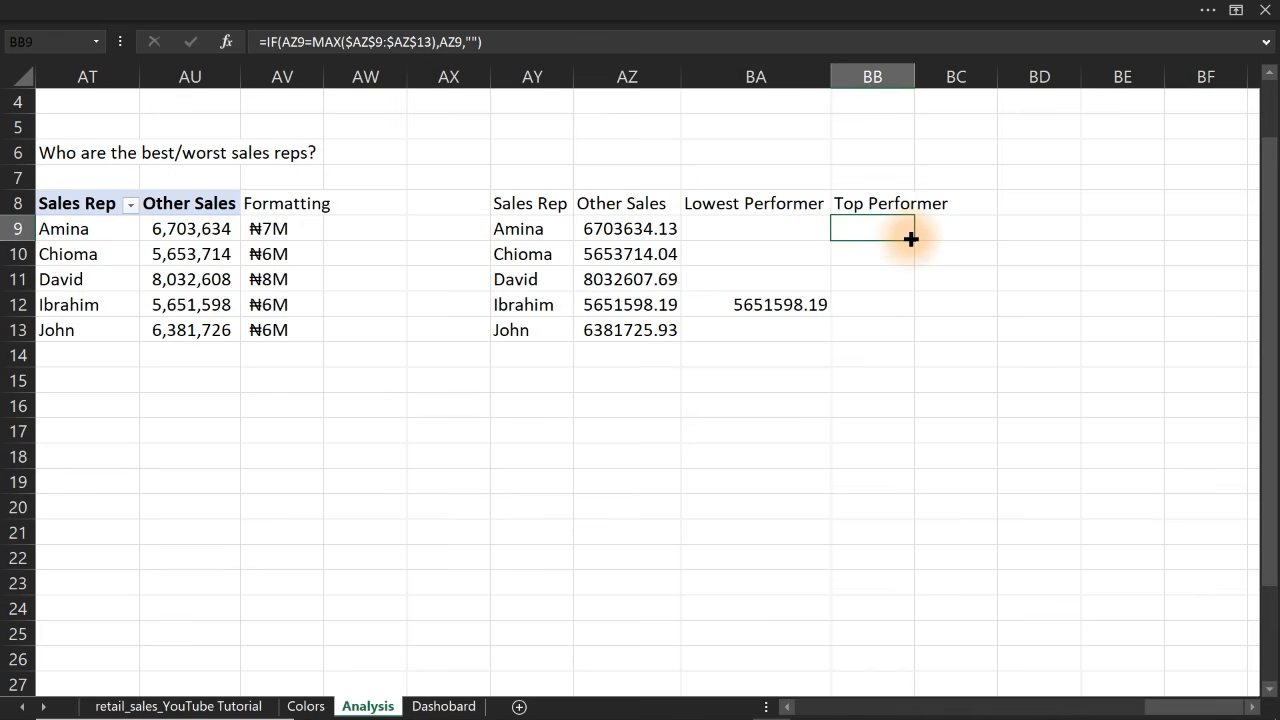
pyautogui.doubleClick(912, 240)
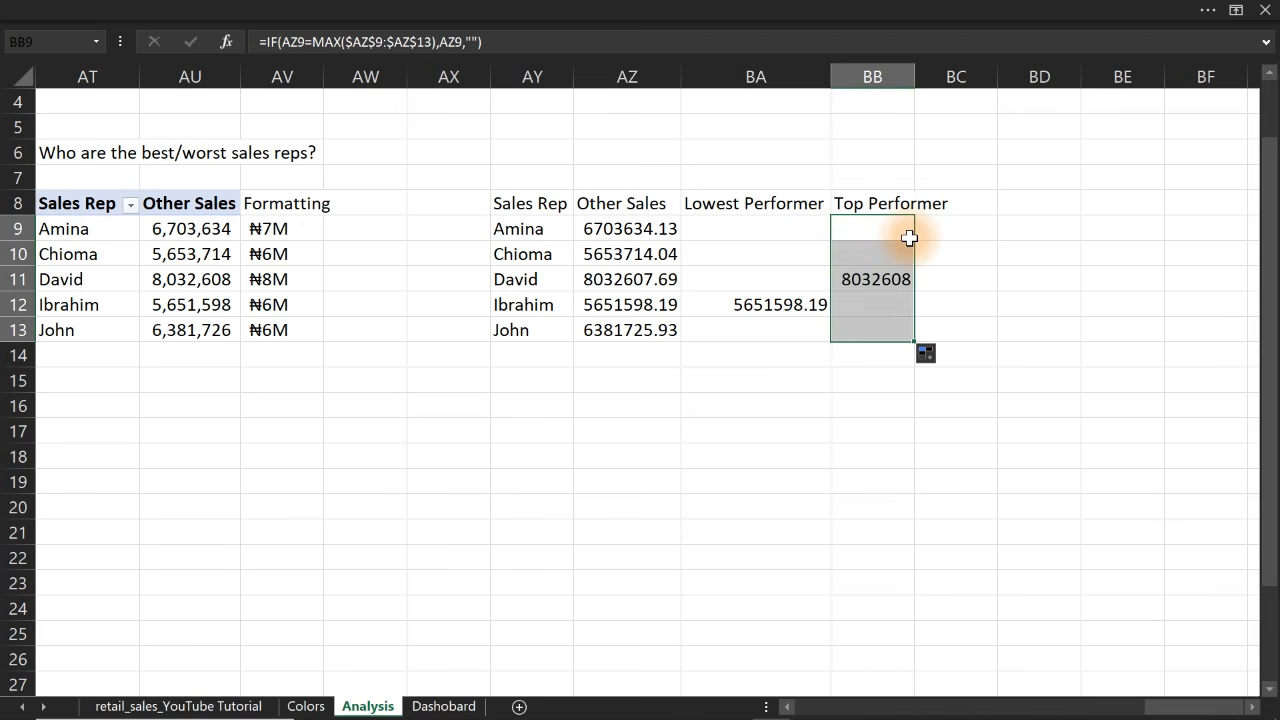
# Examine the Lowest Performer formula in BA9 and the Top Performer formula in BB9 without changing them
pyautogui.click(771, 229)
pyautogui.doubleClick(771, 229)
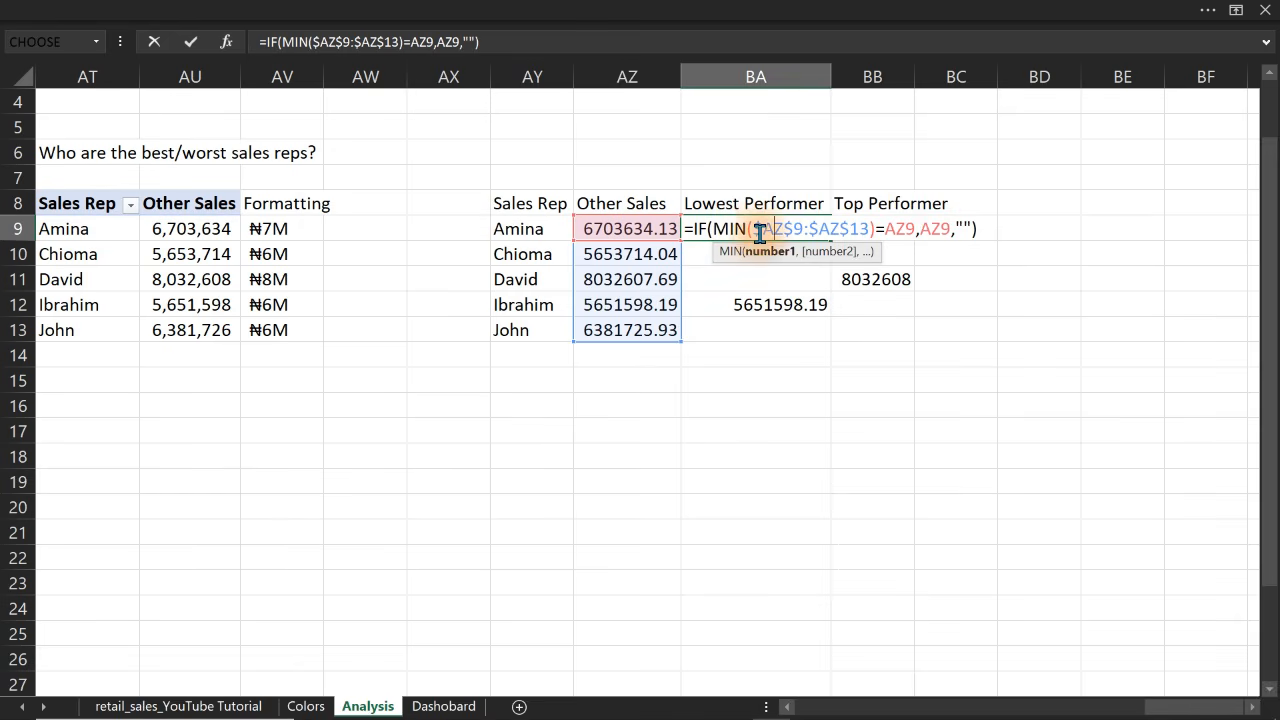
pyautogui.moveTo(875, 229); pyautogui.dragTo(668, 219)
pyautogui.press('Escape')
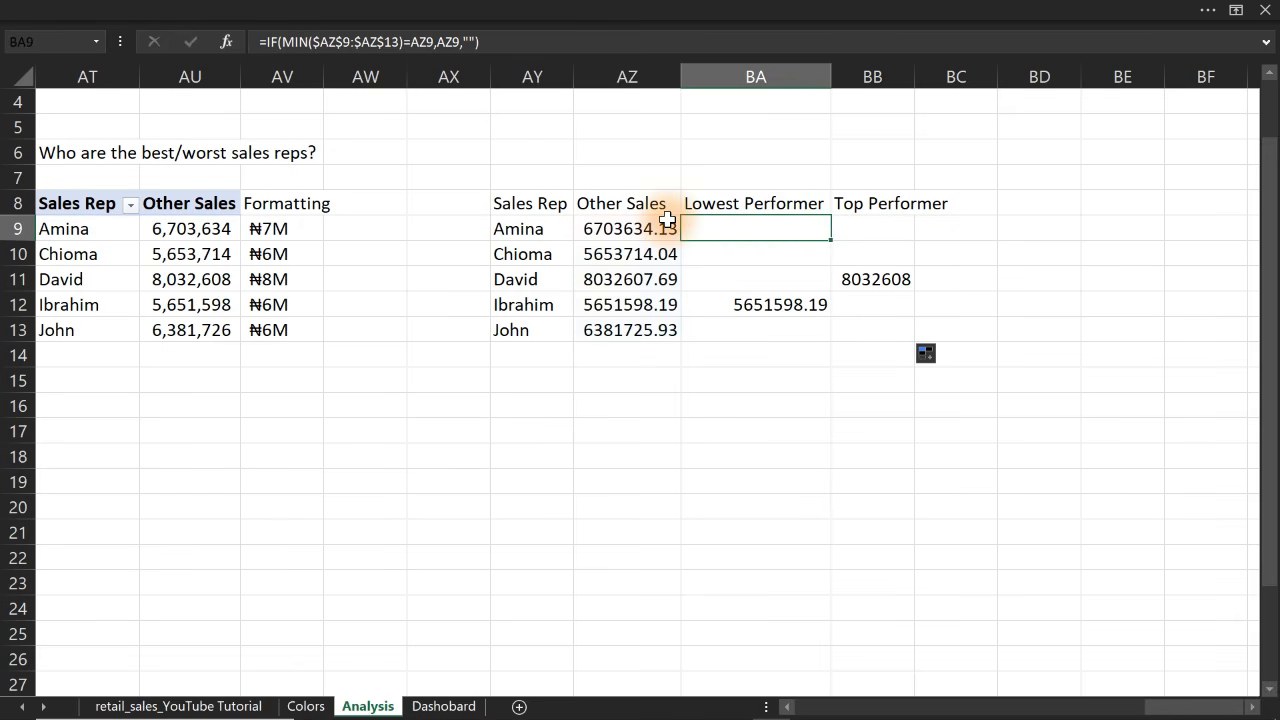
pyautogui.click(903, 229)
pyautogui.doubleClick(906, 229)
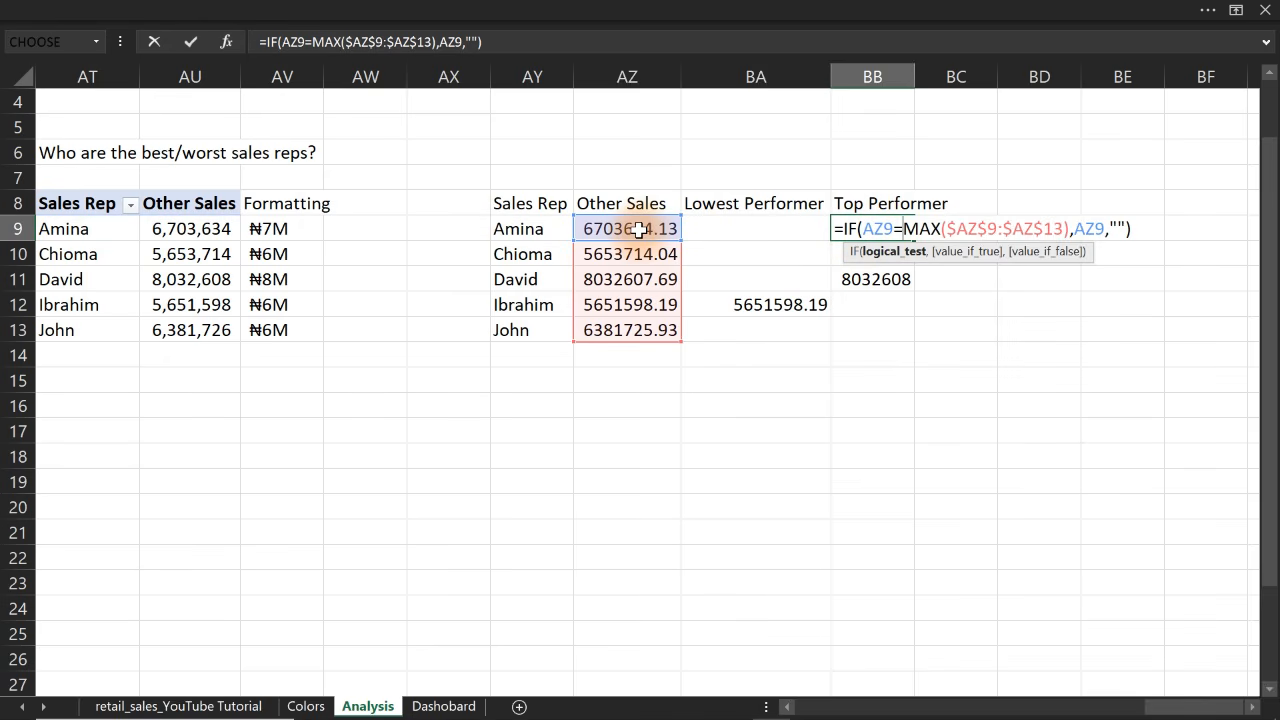
pyautogui.press('Escape')
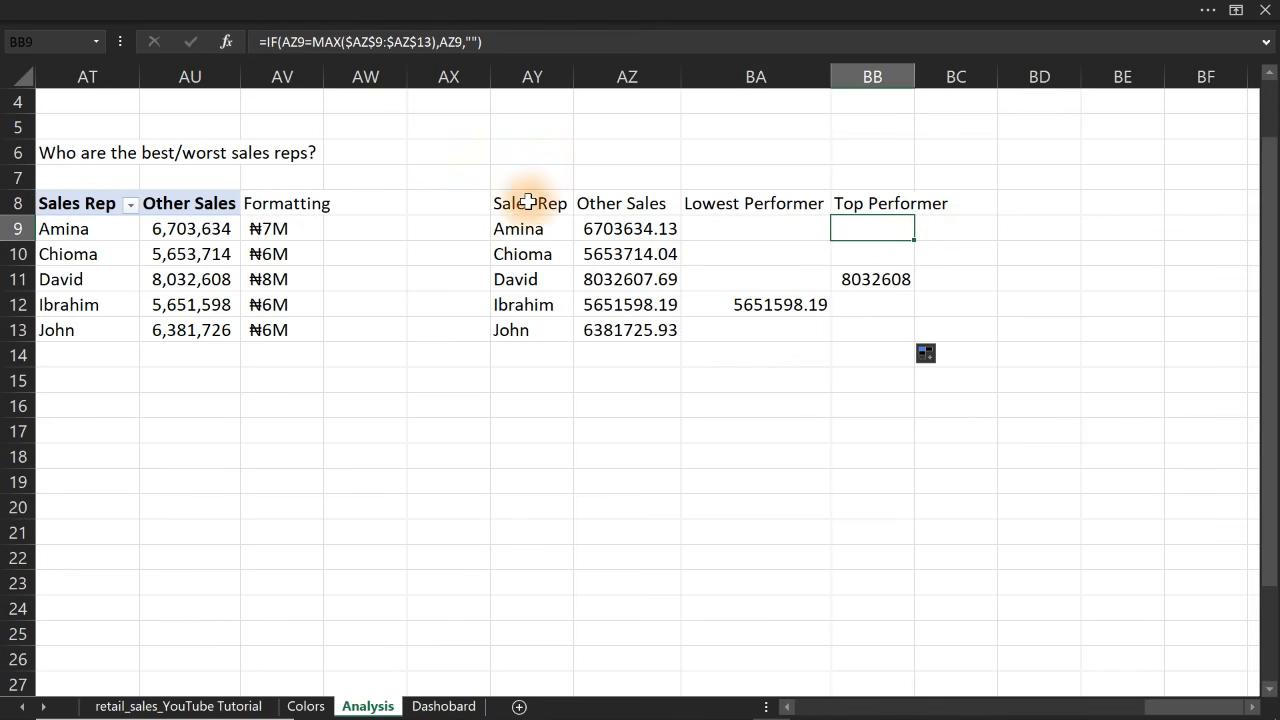
# Try to insert a 2-D clustered column chart from the sales rep range AY8:BB13, and delete it
pyautogui.moveTo(523, 202); pyautogui.dragTo(884, 333)
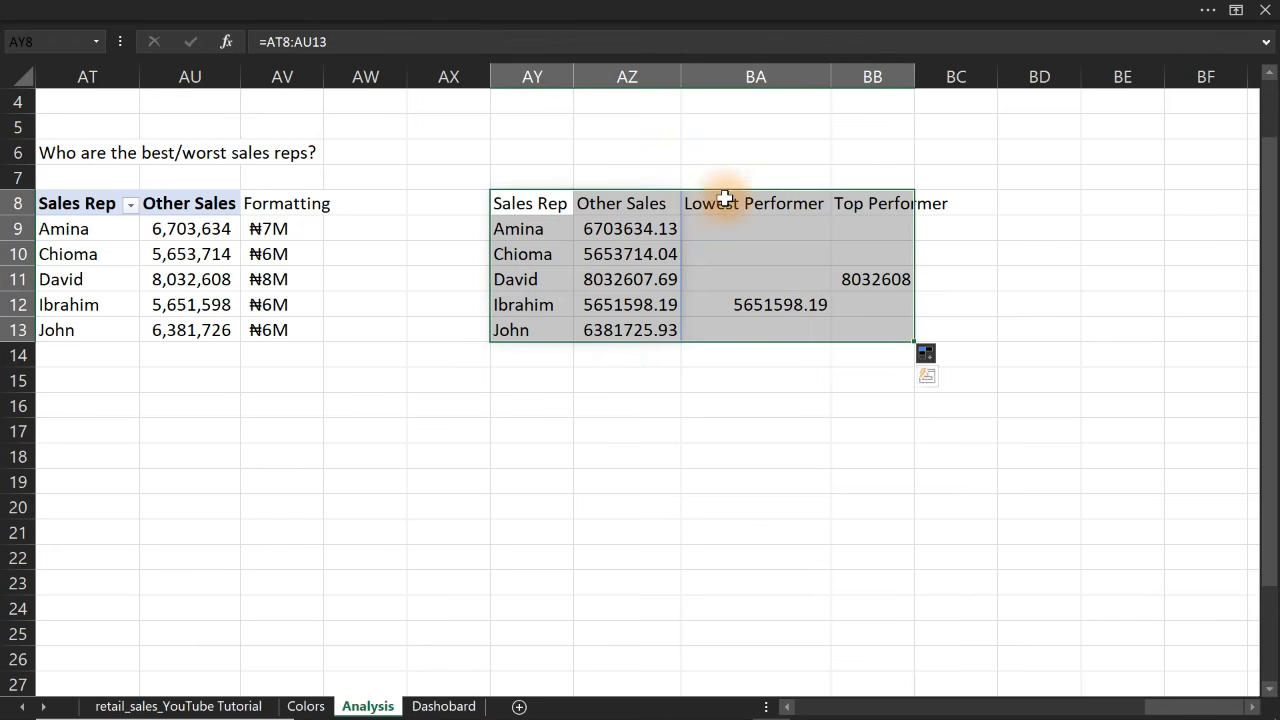
pyautogui.click(445, 10)
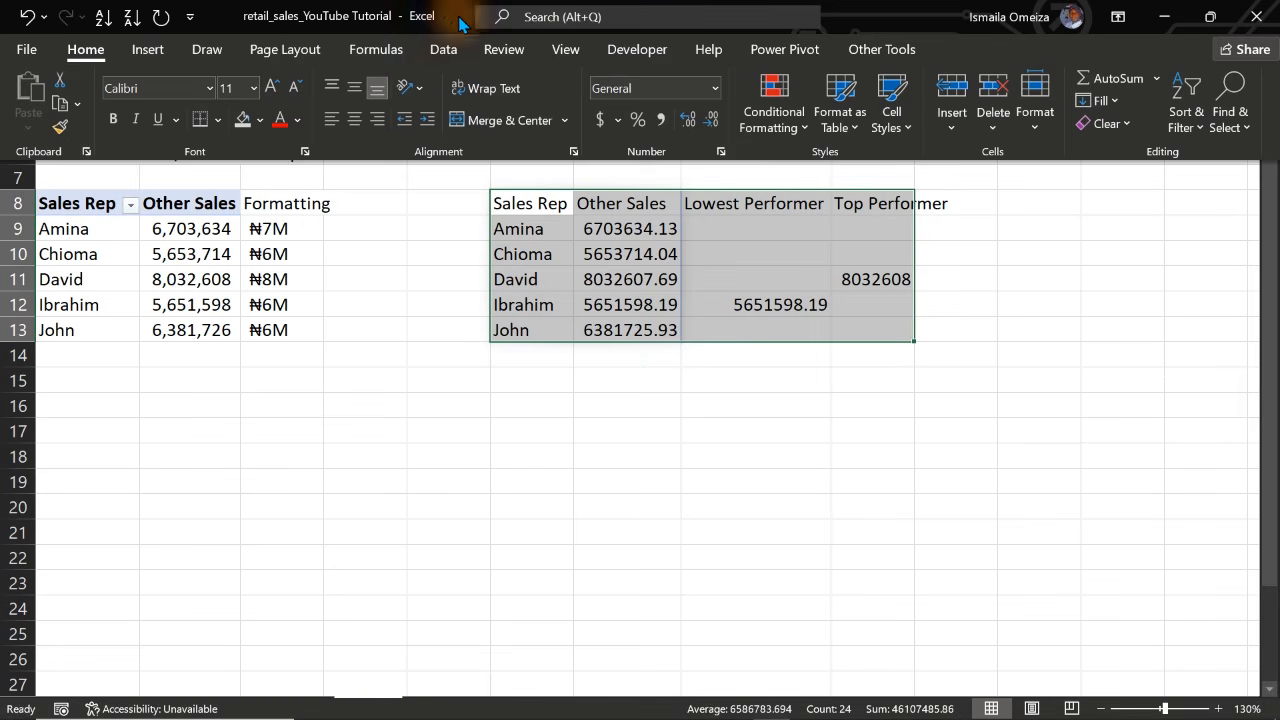
pyautogui.click(149, 58)
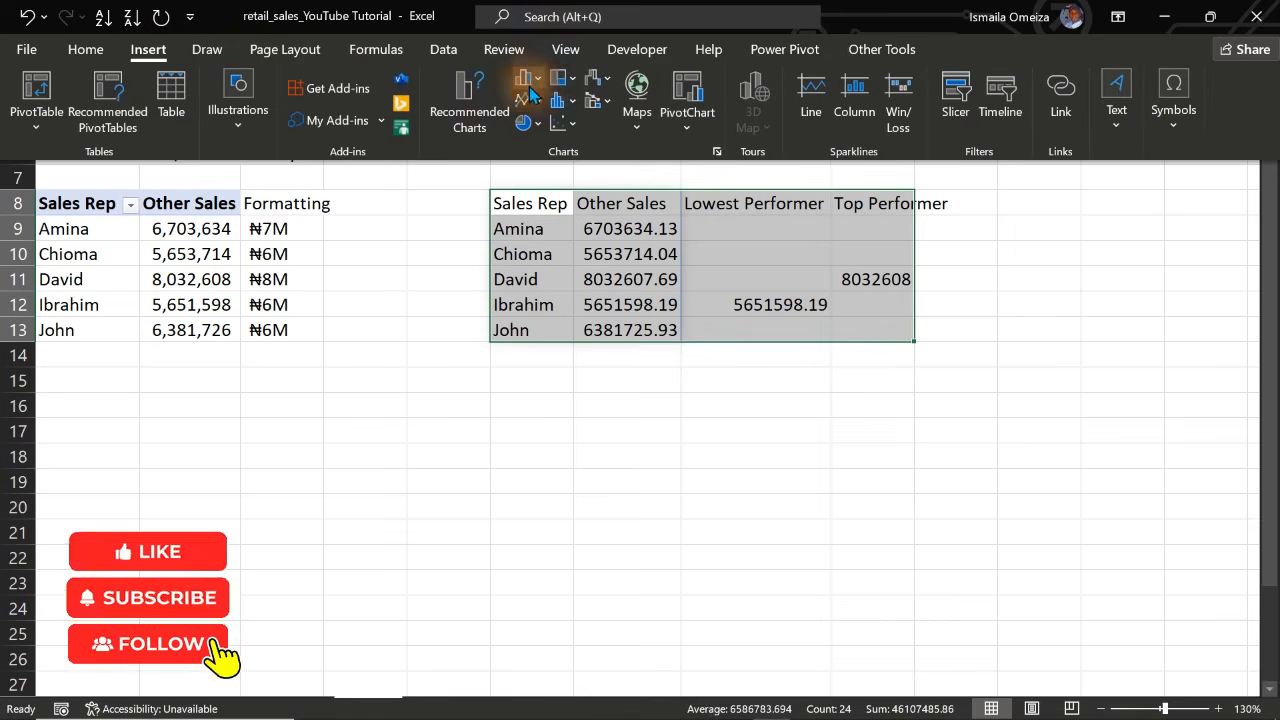
pyautogui.click(527, 78)
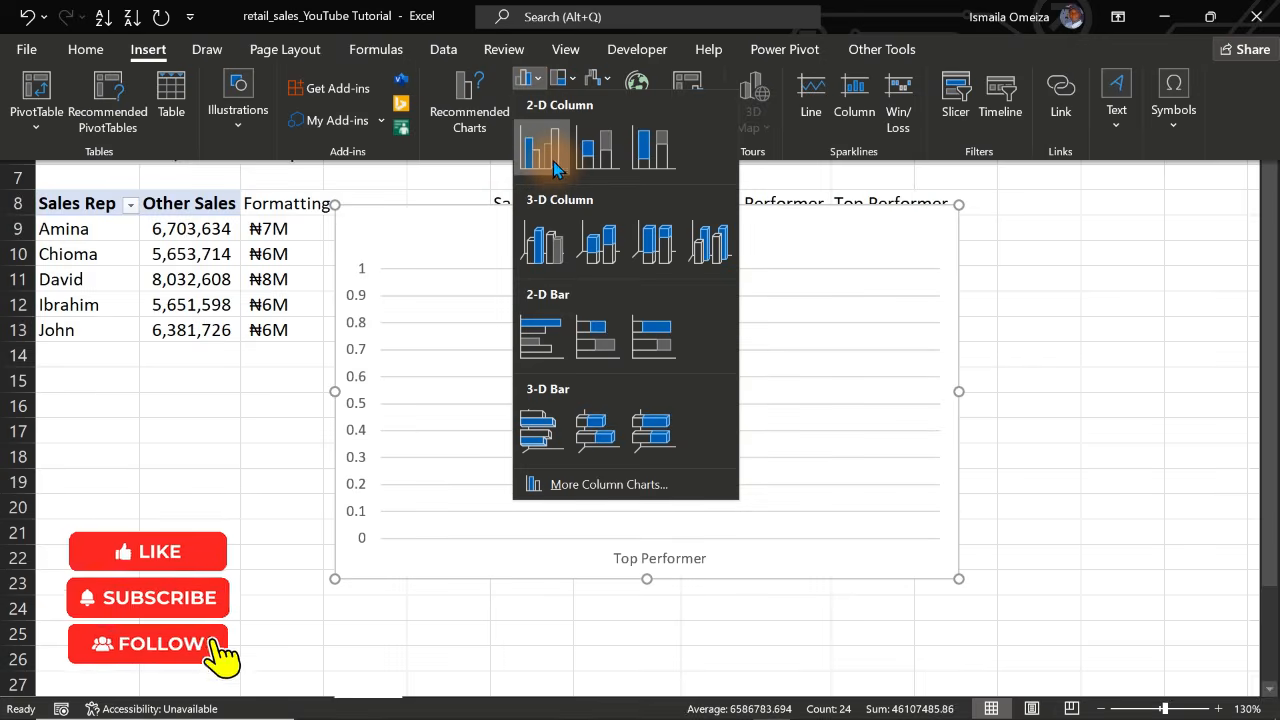
pyautogui.click(555, 174)
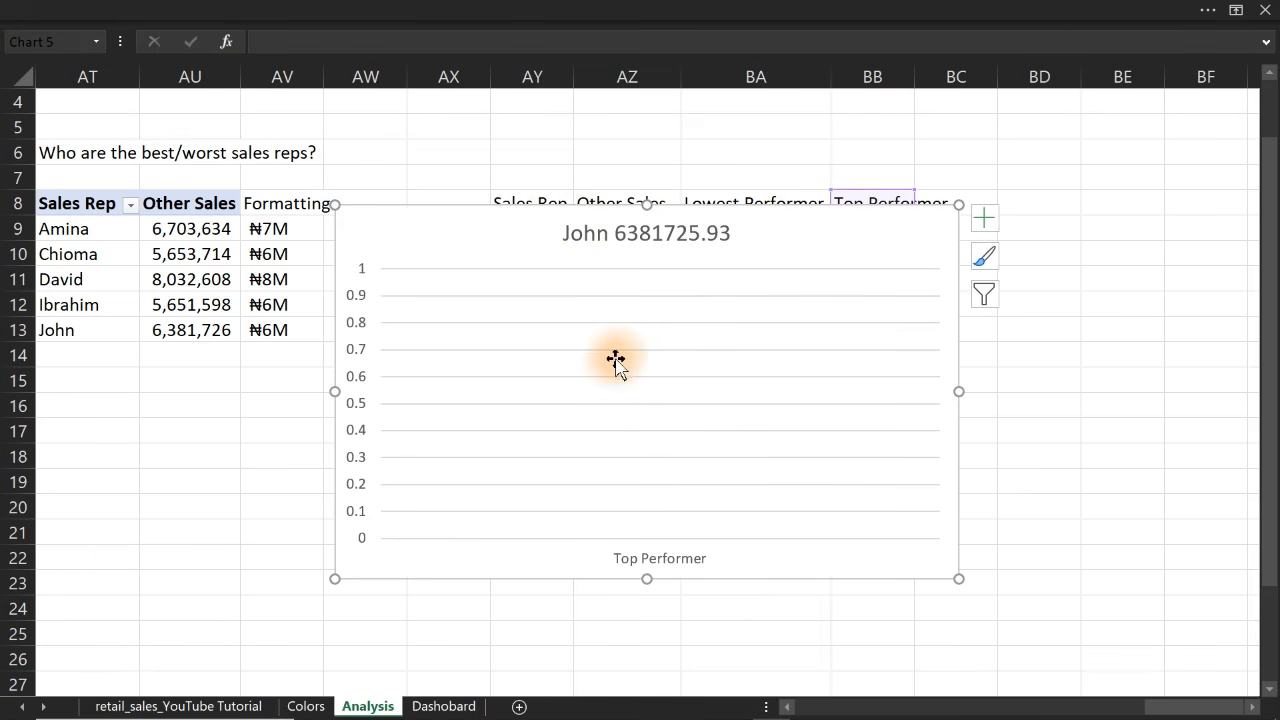
pyautogui.press('Delete')
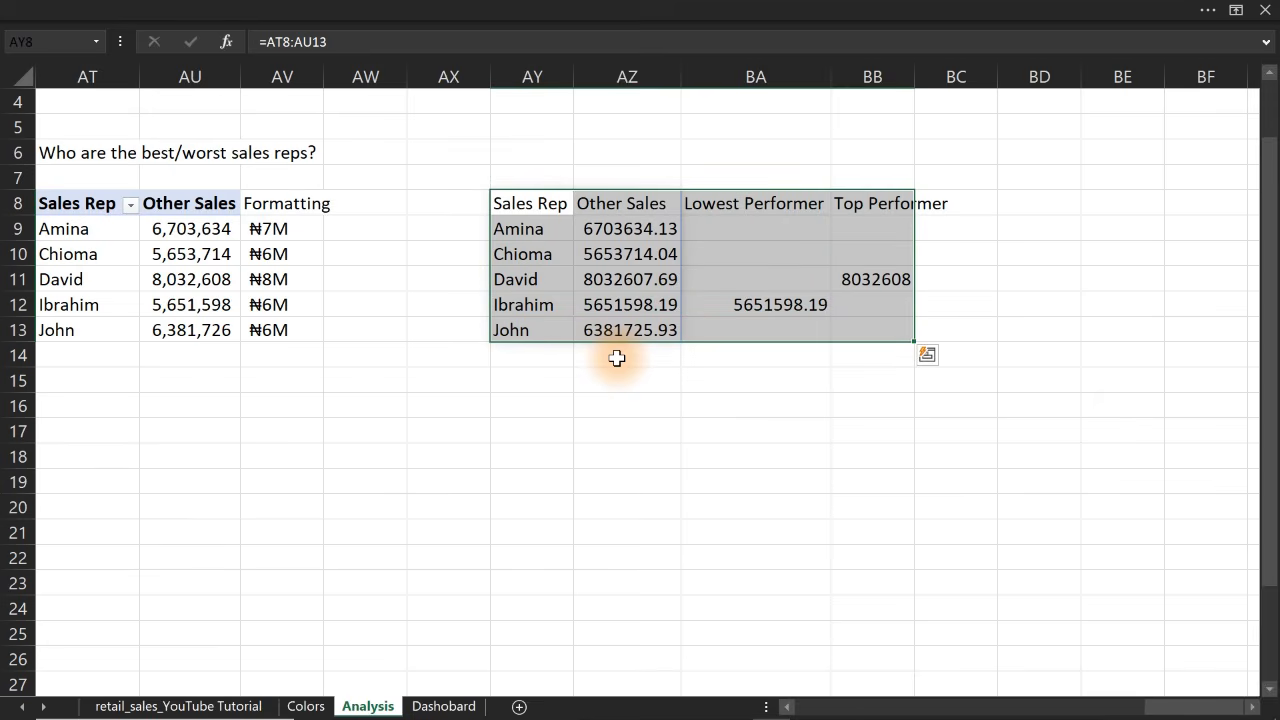
# Insert the recommended clustered column chart for AY8:BB13 that plots Other Sales, Lowest Performer and Top Performer all as columns
pyautogui.click(420, 9)
pyautogui.click(148, 52)
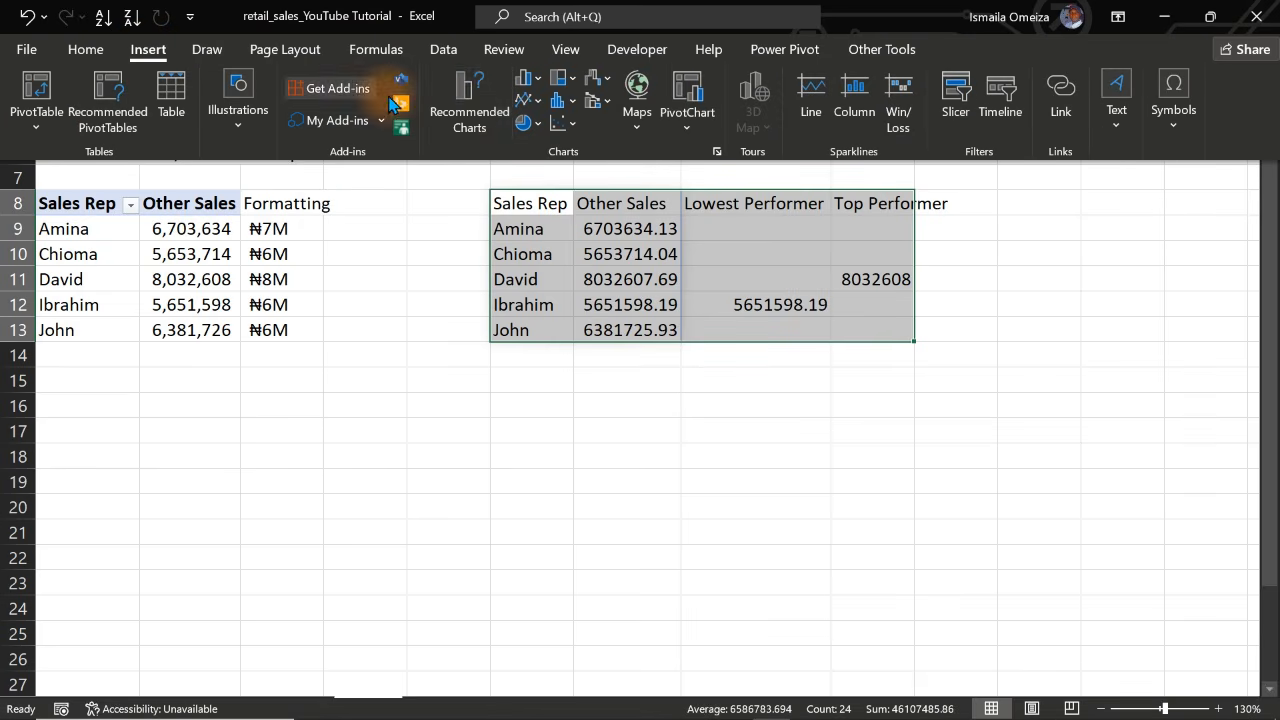
pyautogui.click(470, 95)
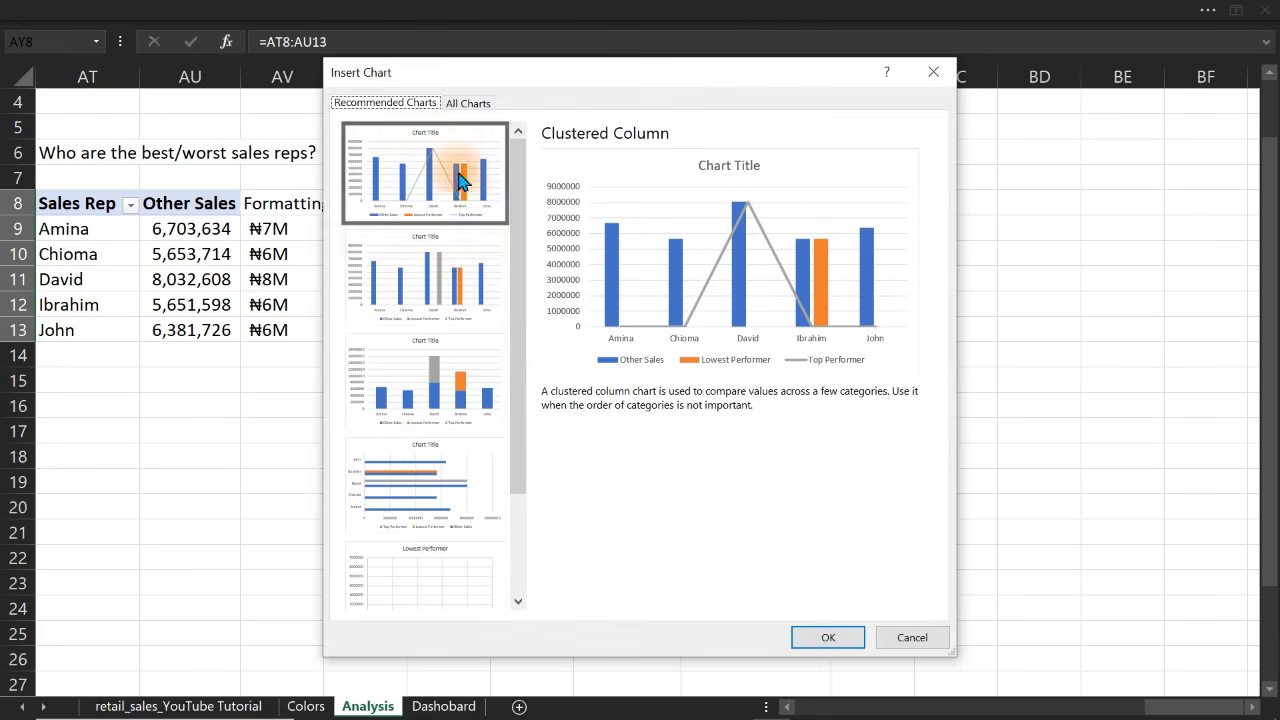
pyautogui.click(459, 289)
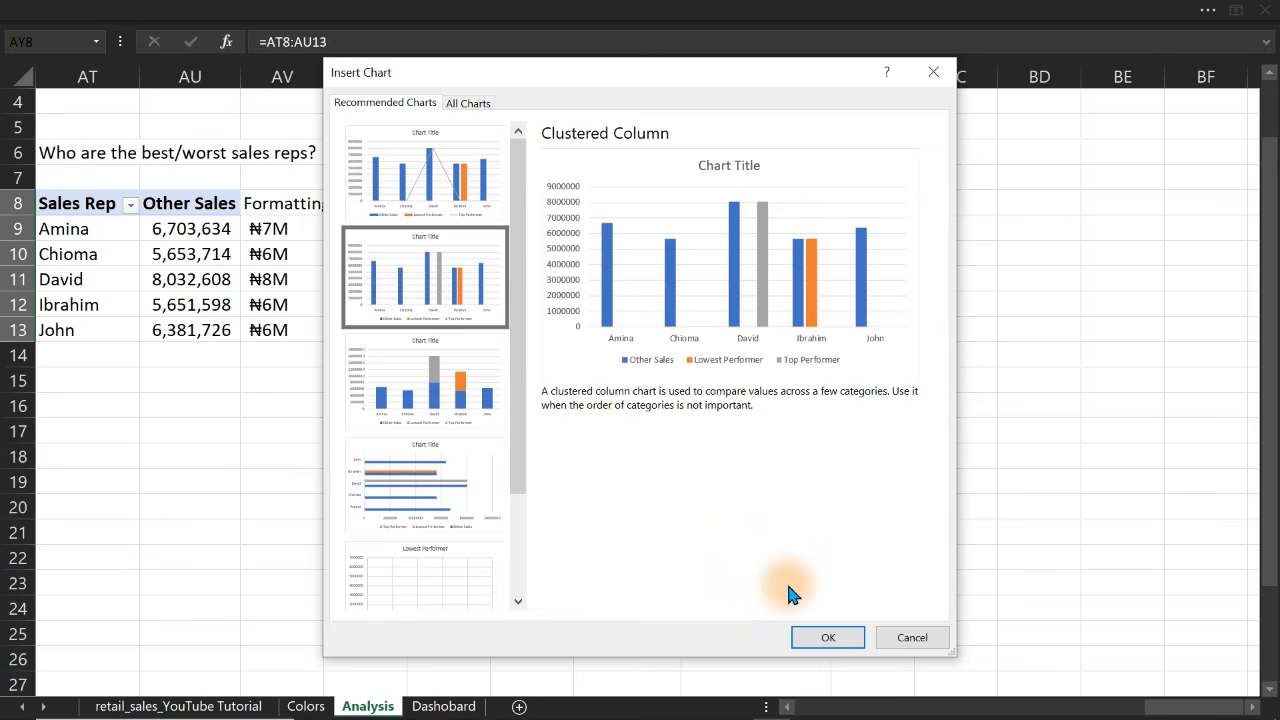
pyautogui.click(824, 637)
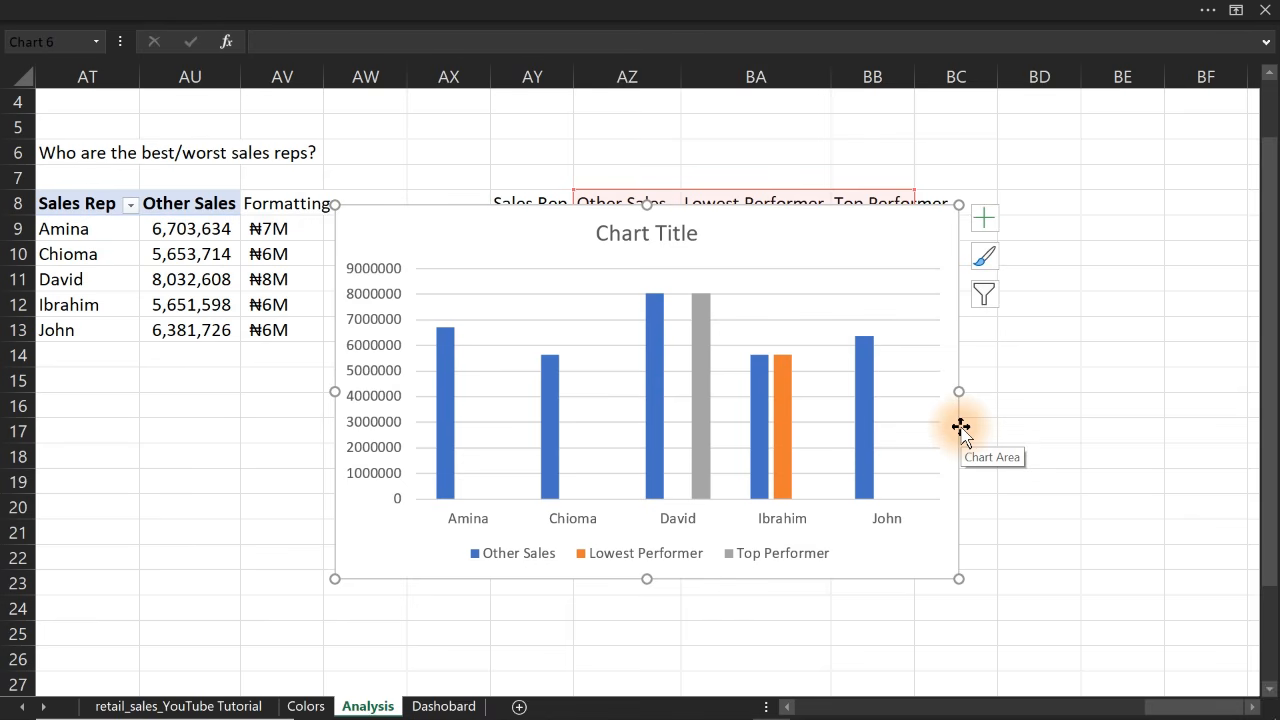
# Set the chart's series overlap to 100% and gap width to 54%
pyautogui.click(703, 330)
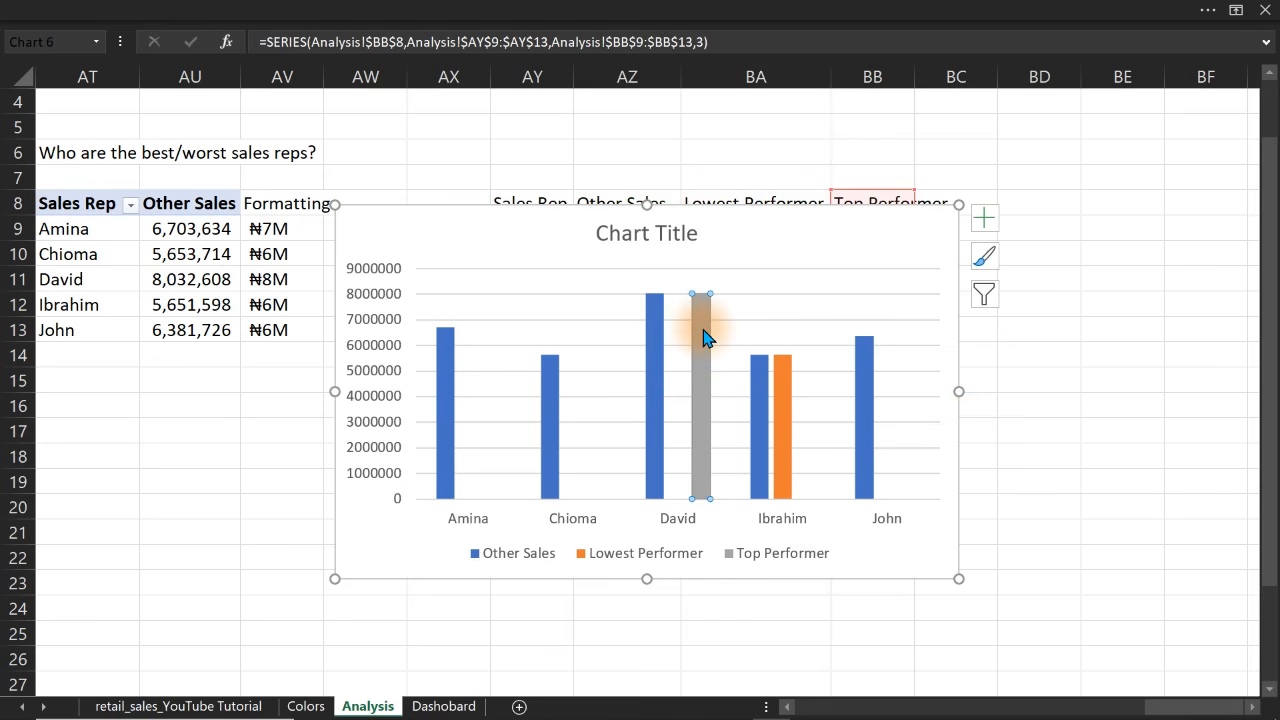
pyautogui.doubleClick(703, 338)
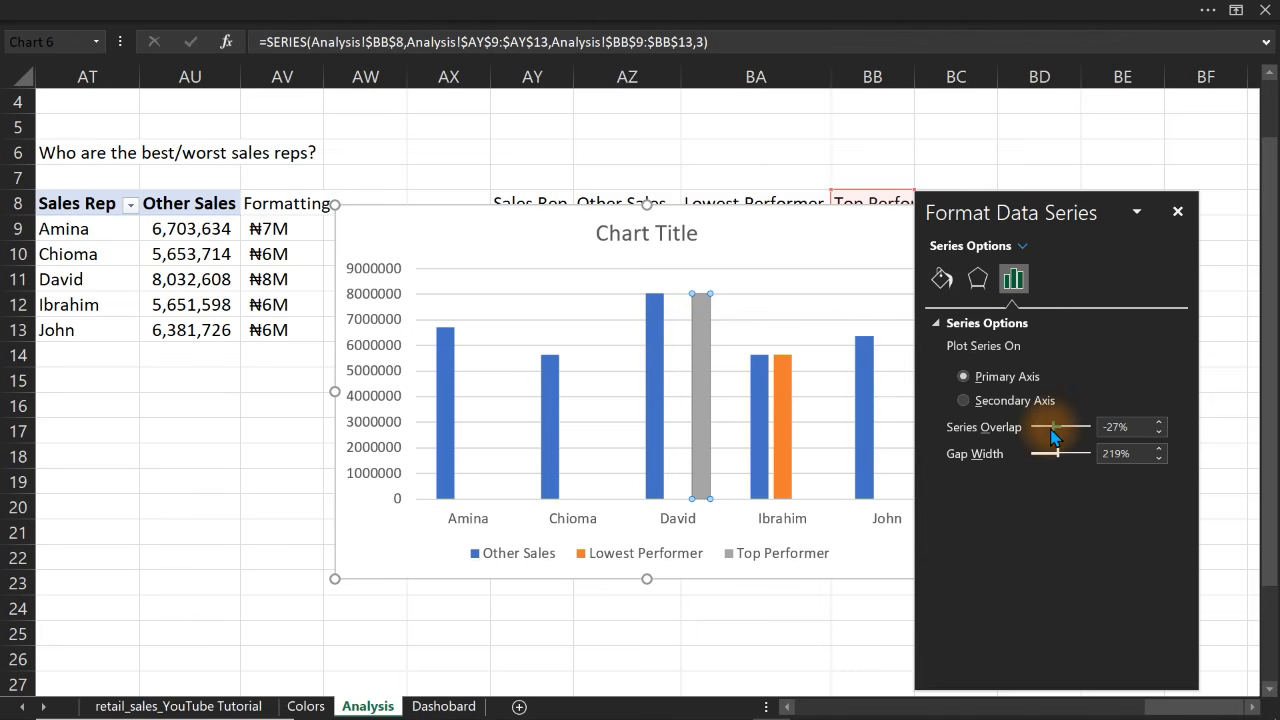
pyautogui.moveTo(1055, 427); pyautogui.dragTo(1093, 428)
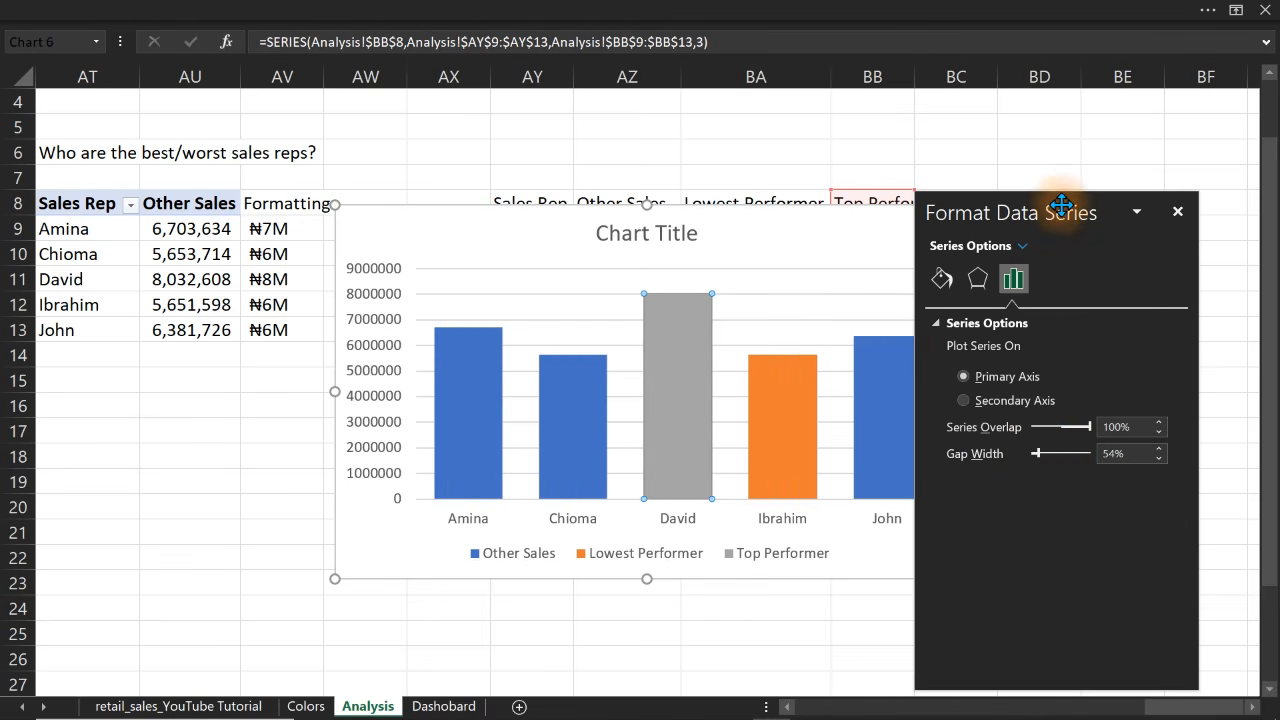
pyautogui.moveTo(1061, 205); pyautogui.dragTo(1108, 203)
# Fill the Lowest Performer series with the standard dark red color
pyautogui.click(792, 451)
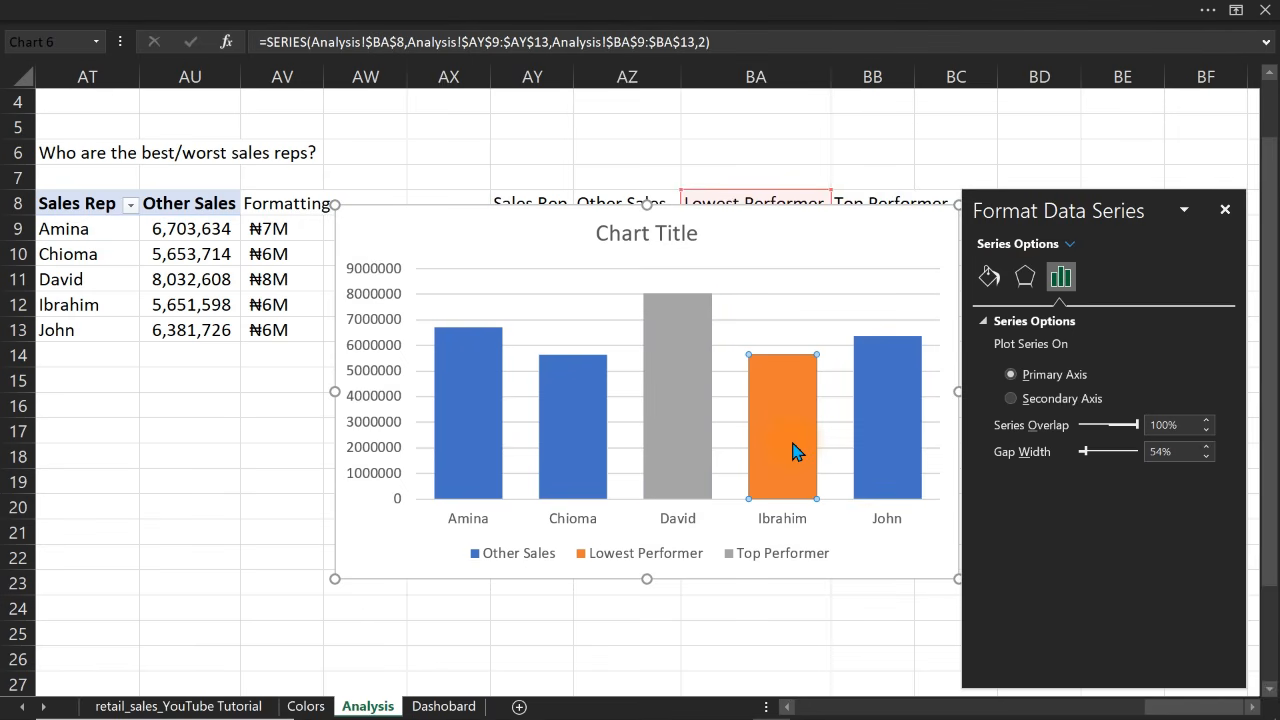
pyautogui.click(989, 276)
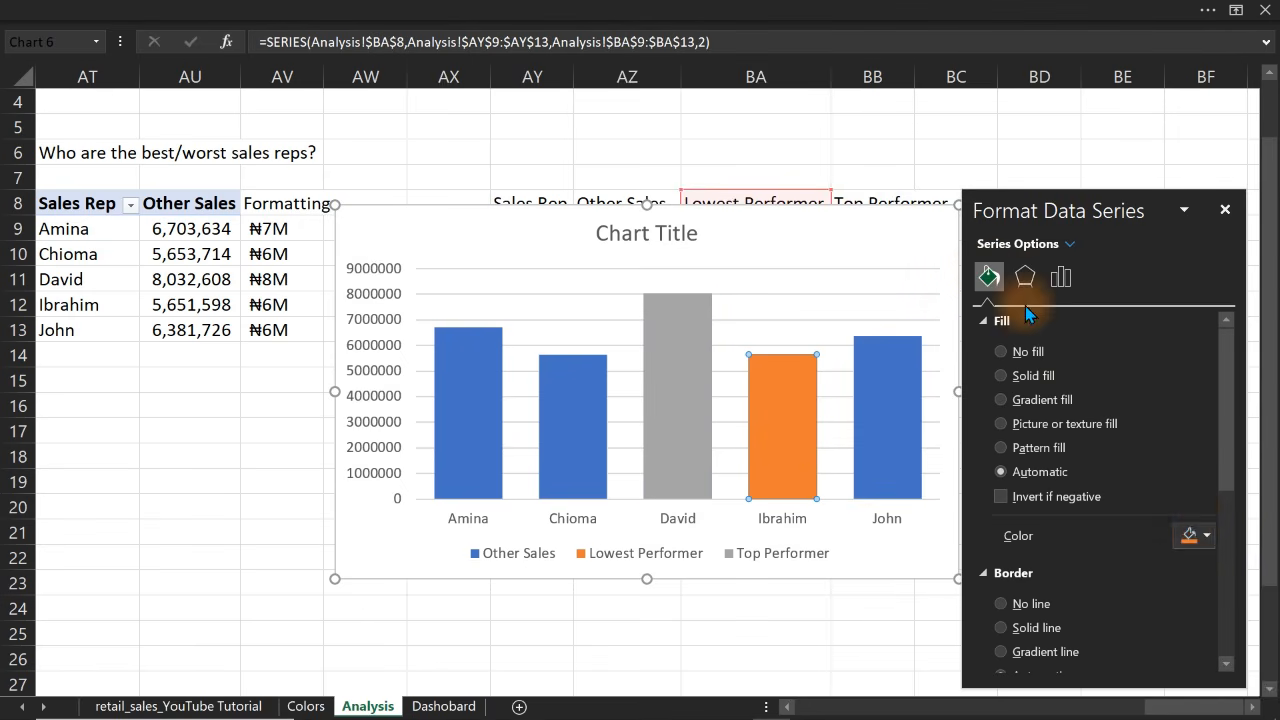
pyautogui.click(1193, 534)
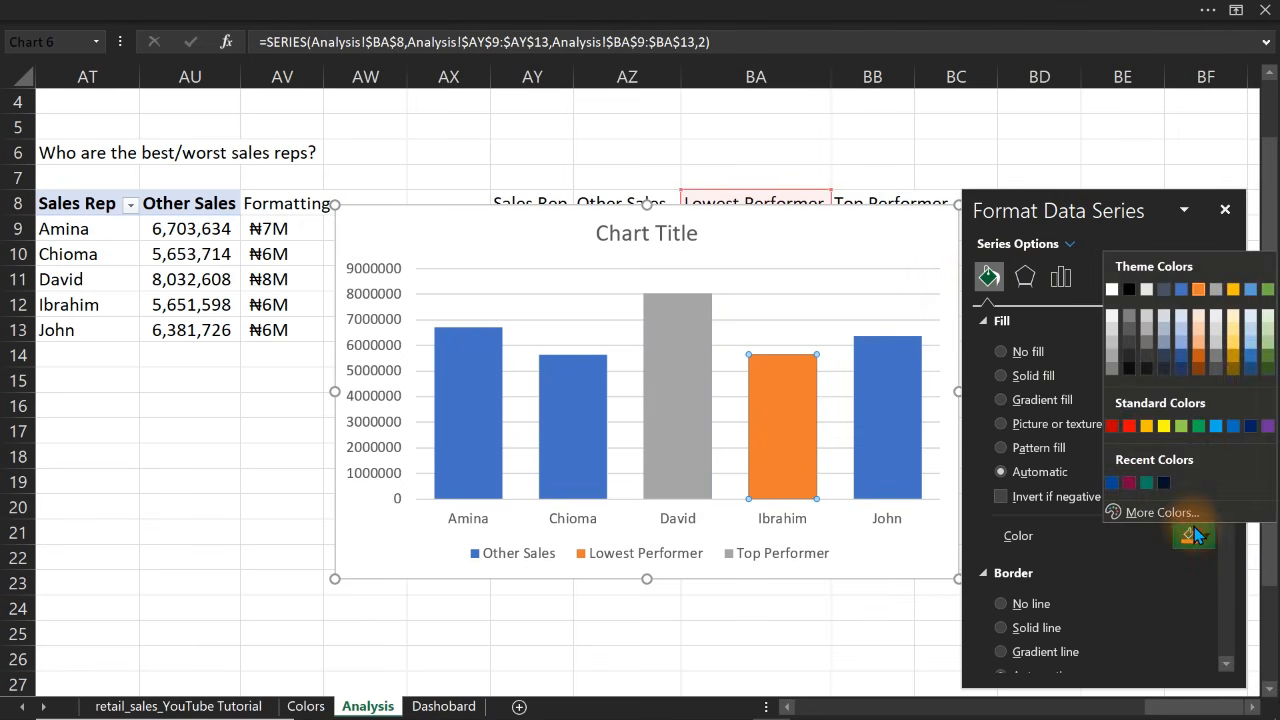
pyautogui.click(1112, 426)
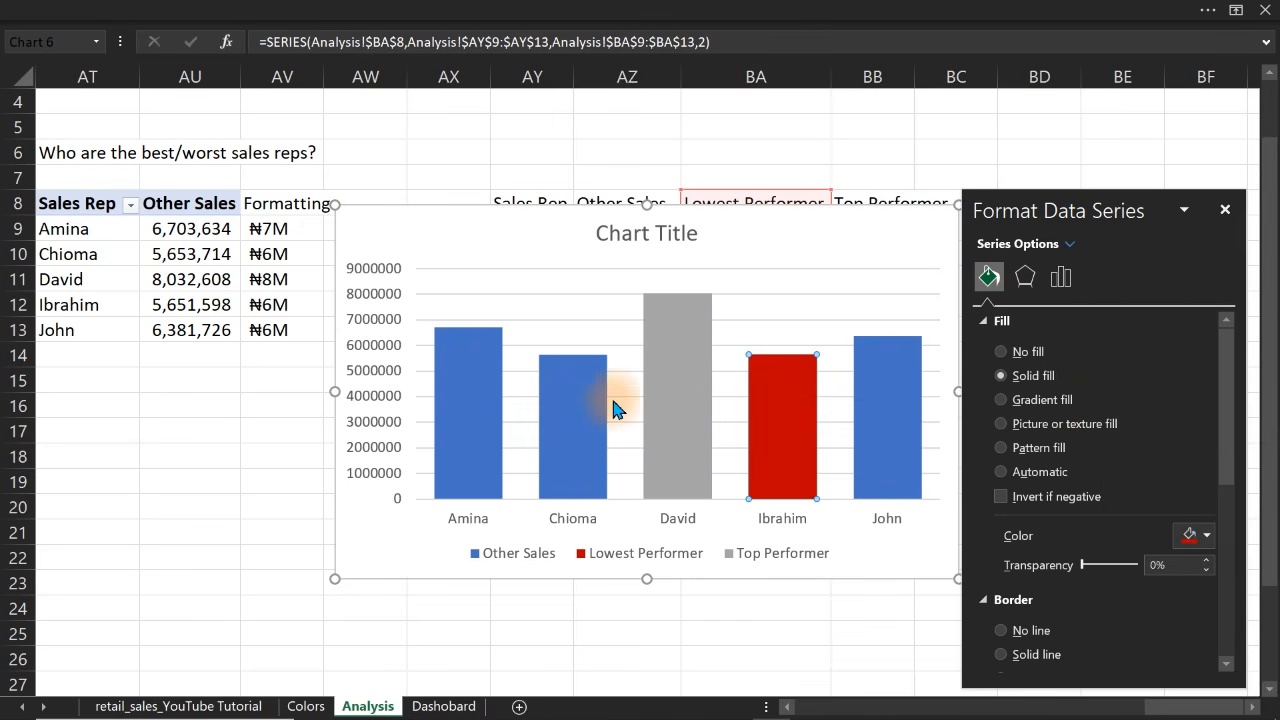
# Fill the Other Sales series with a light blue theme color
pyautogui.click(582, 414)
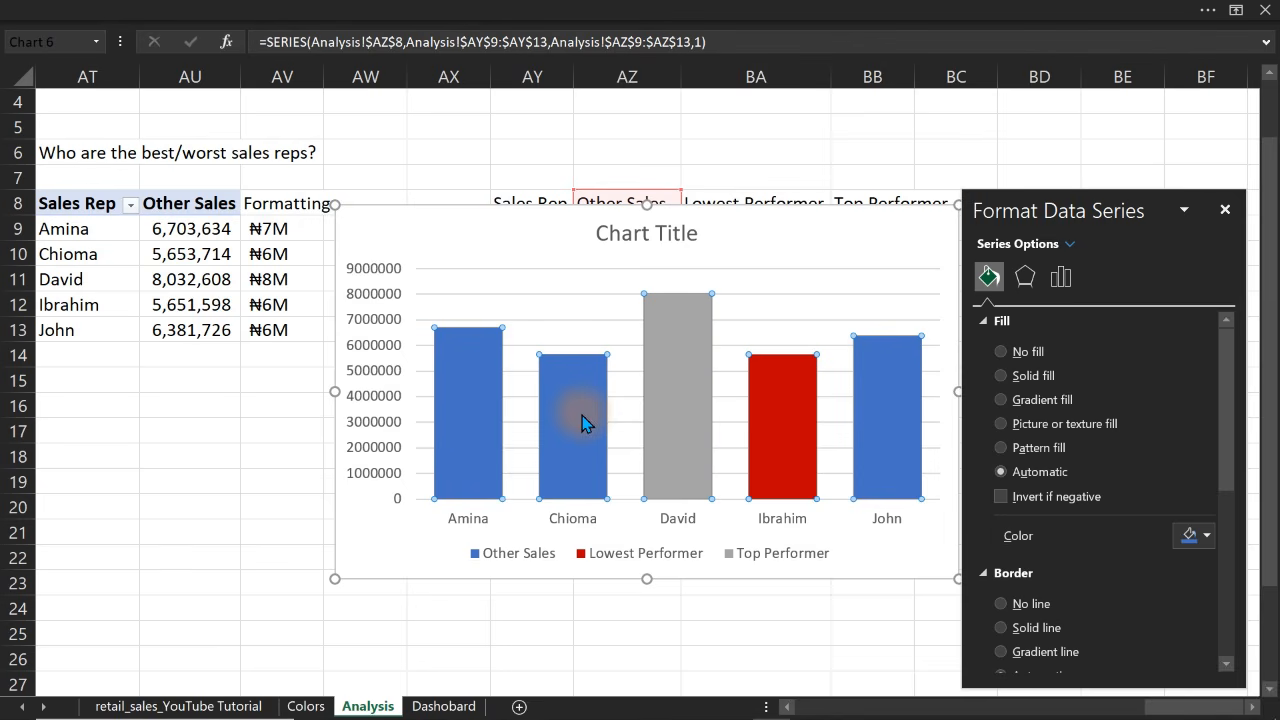
pyautogui.click(1190, 537)
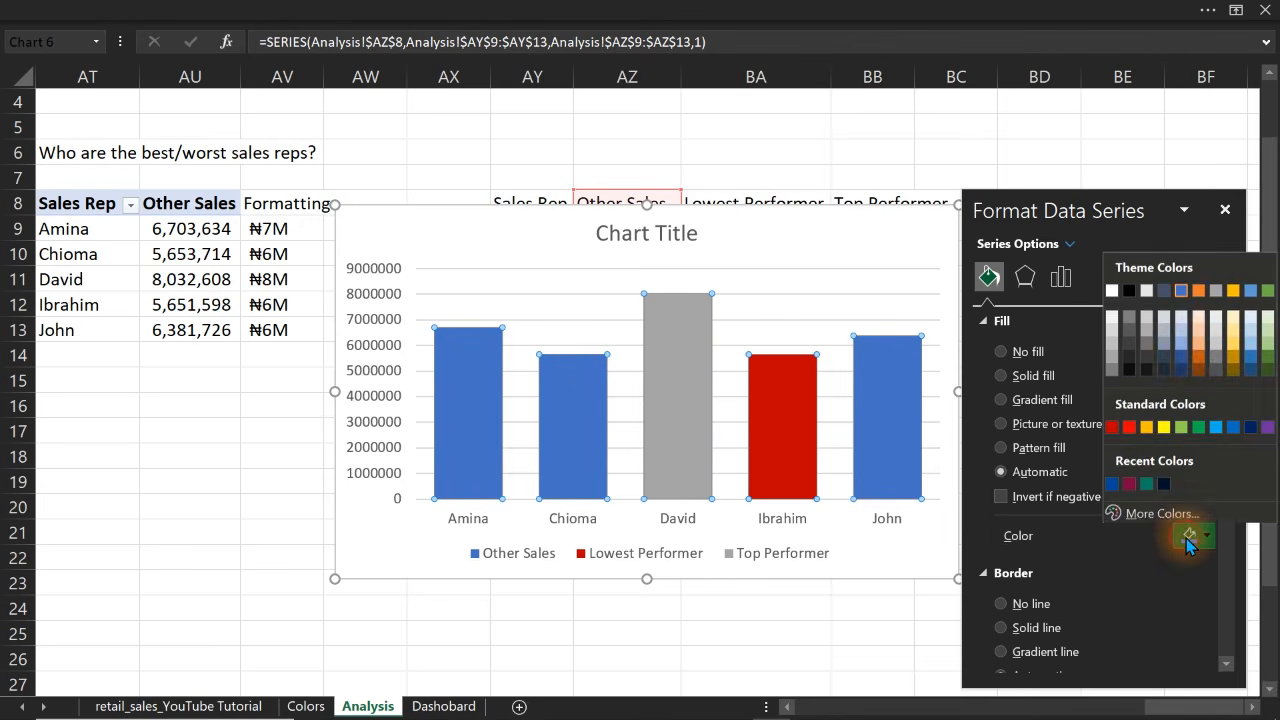
pyautogui.click(1181, 344)
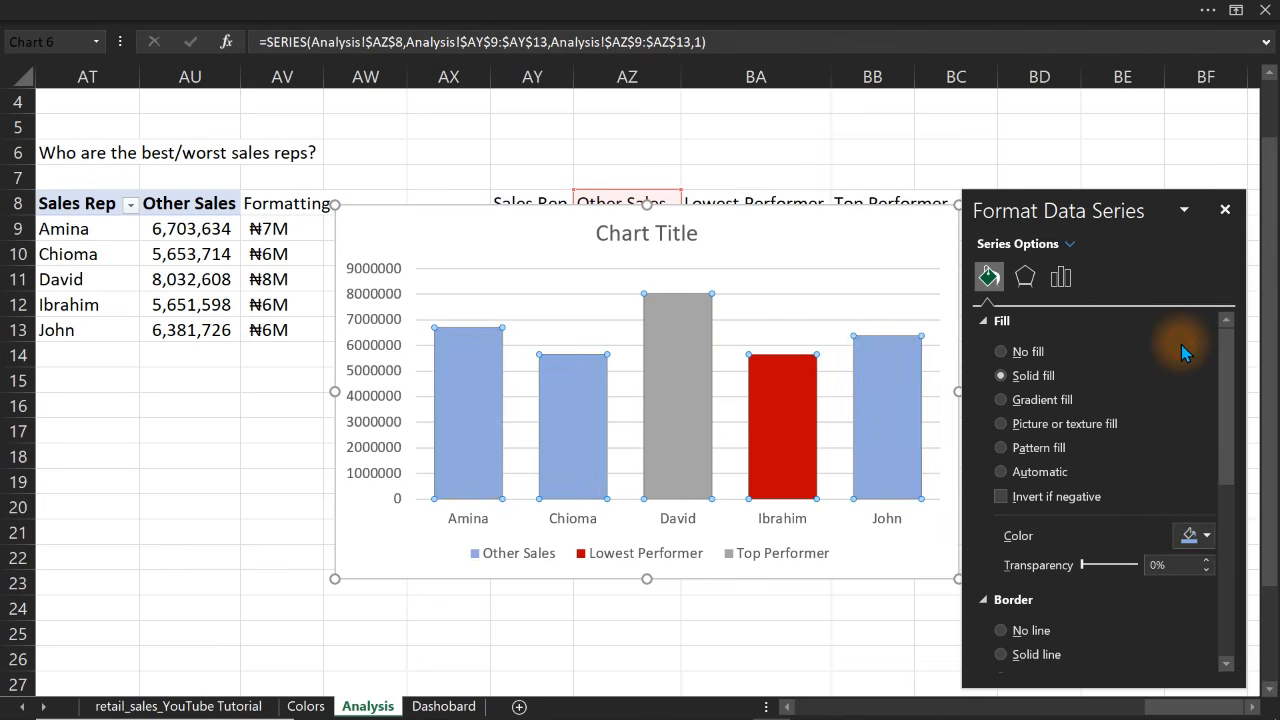
# Fill the Top Performer series with the recently used dark blue color
pyautogui.click(693, 393)
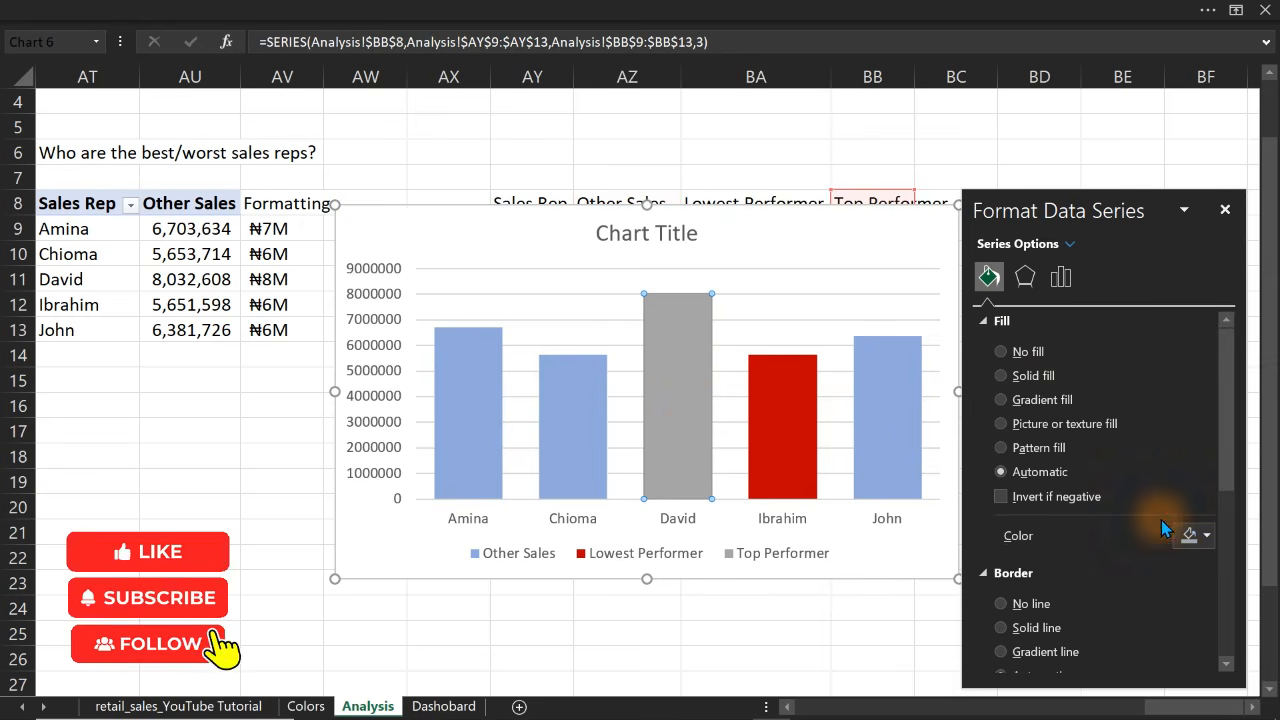
pyautogui.click(1192, 535)
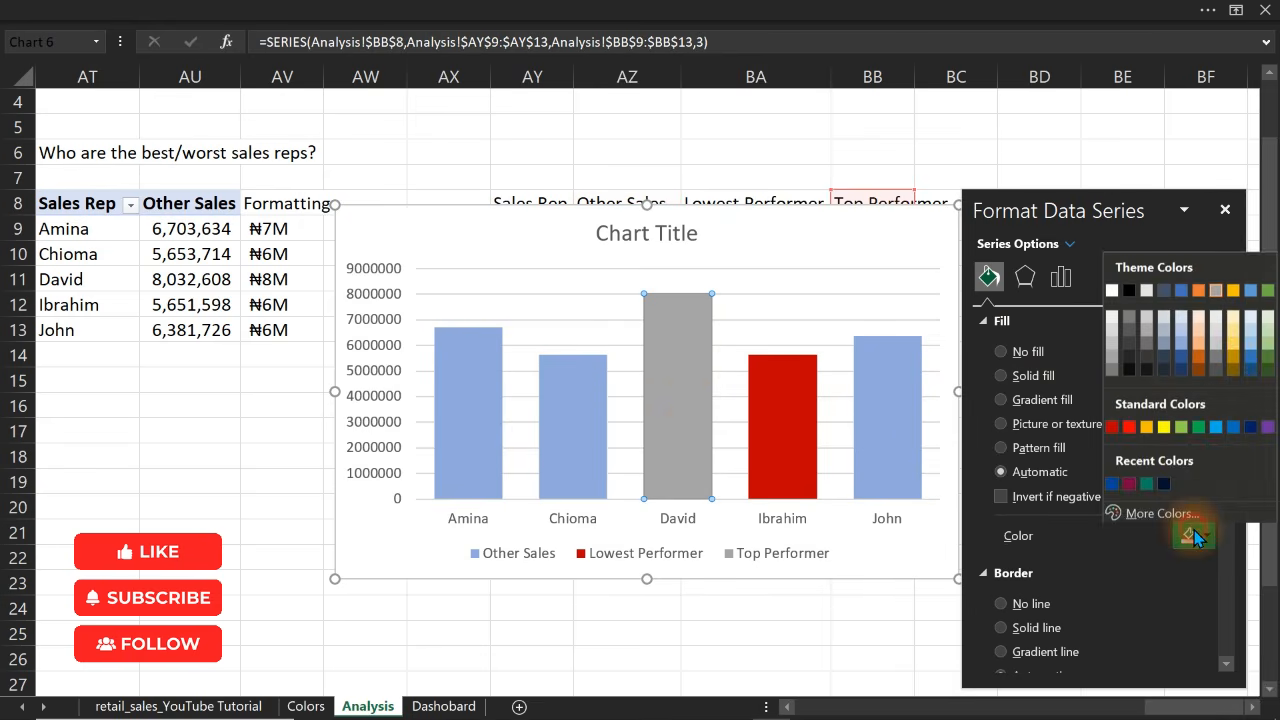
pyautogui.click(1113, 484)
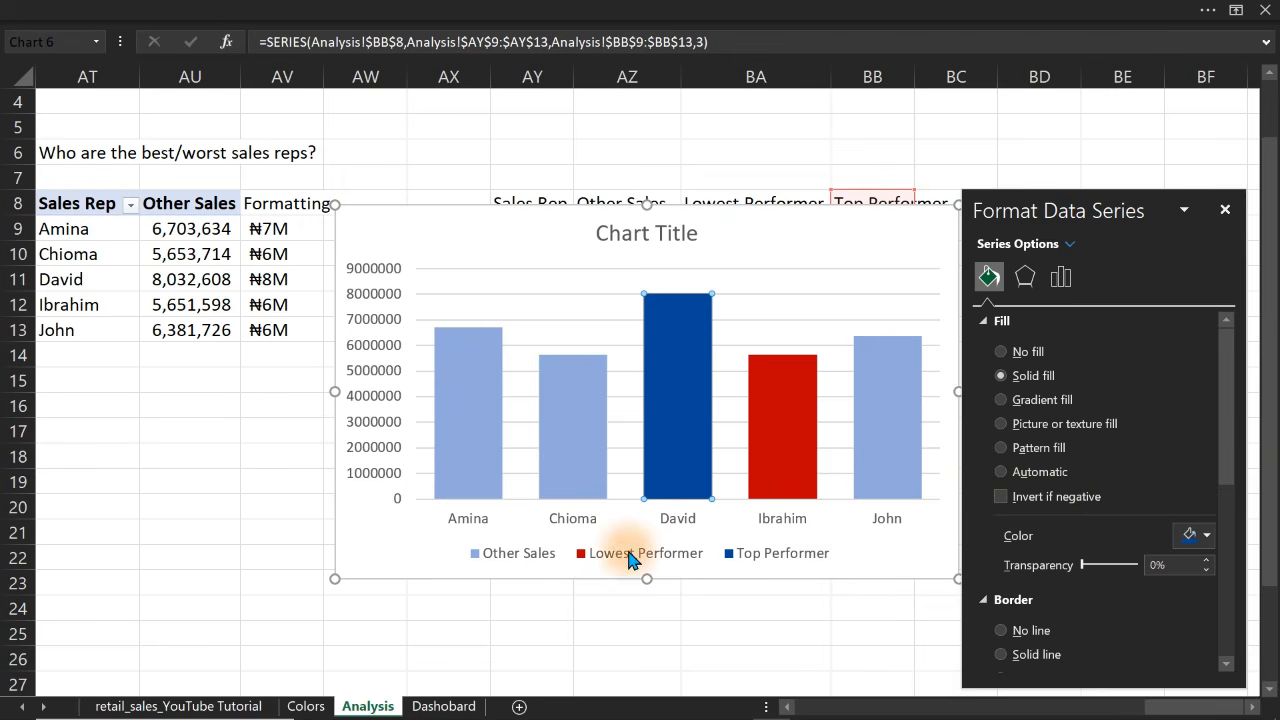
# Remove only the Other Sales entry from the chart legend
pyautogui.click(528, 558)
pyautogui.click(528, 560)
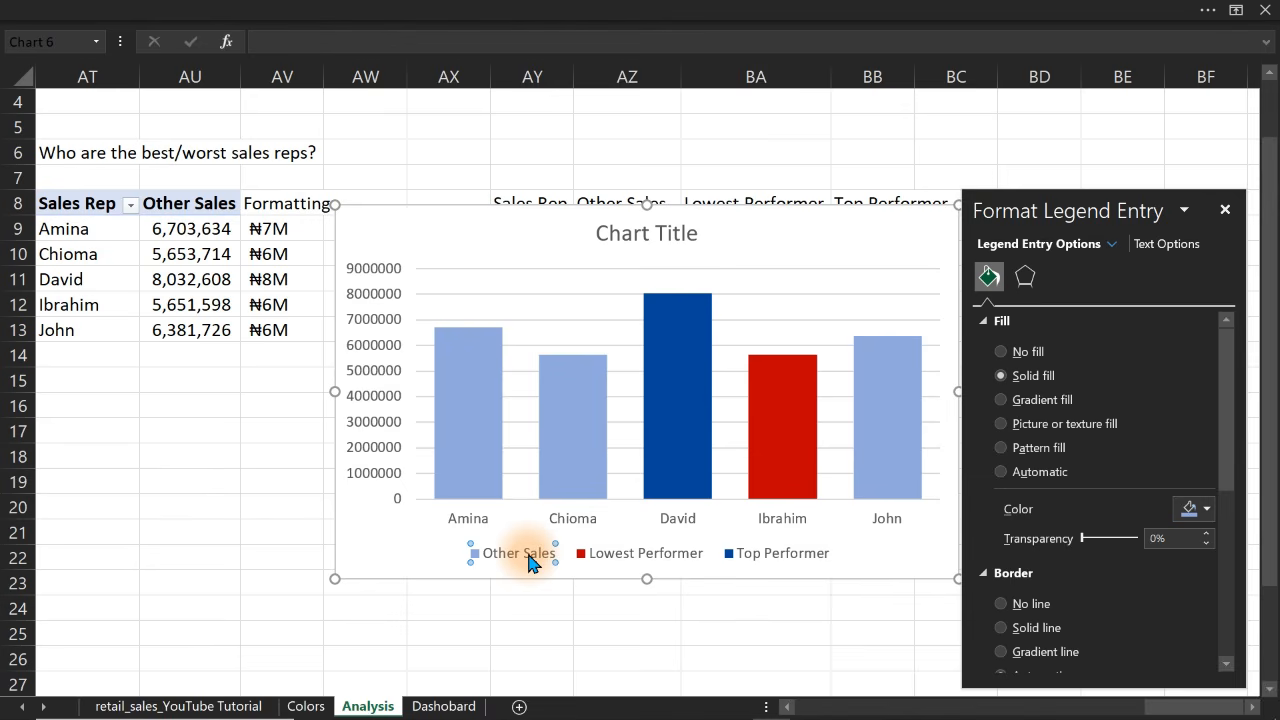
pyautogui.press('Delete')
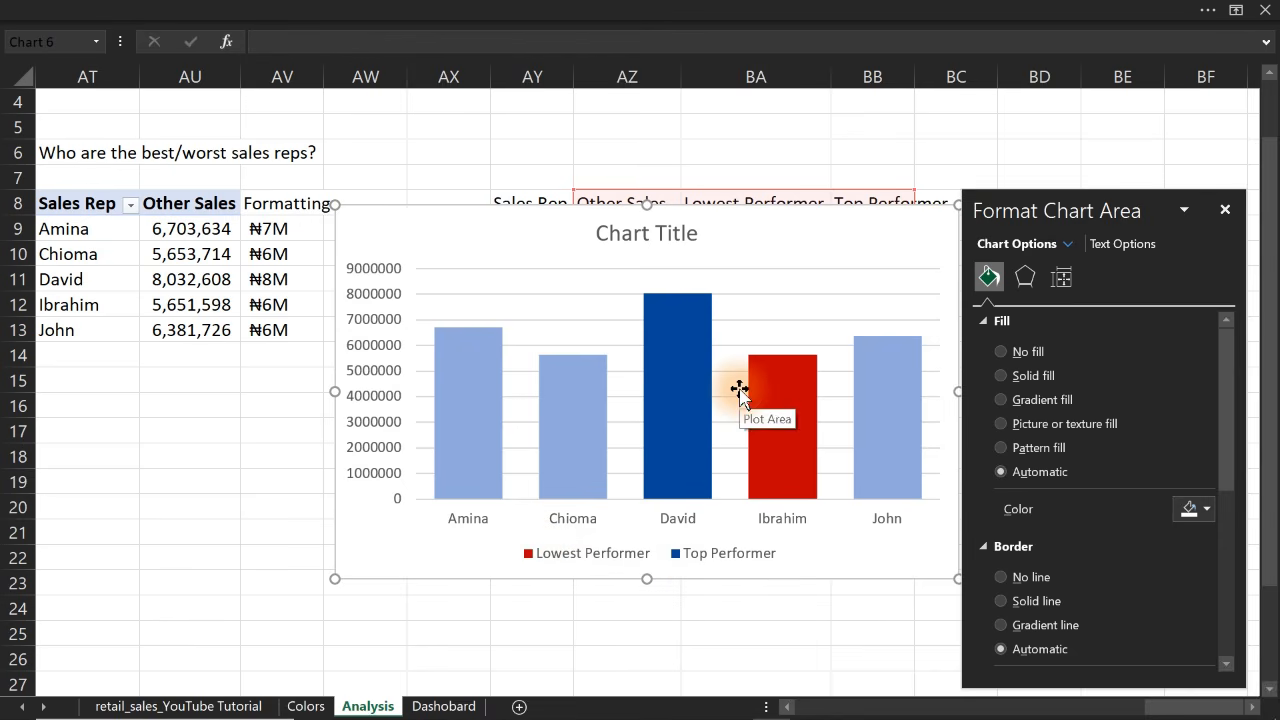
# Add data labels to the Other Sales series
pyautogui.click(584, 381)
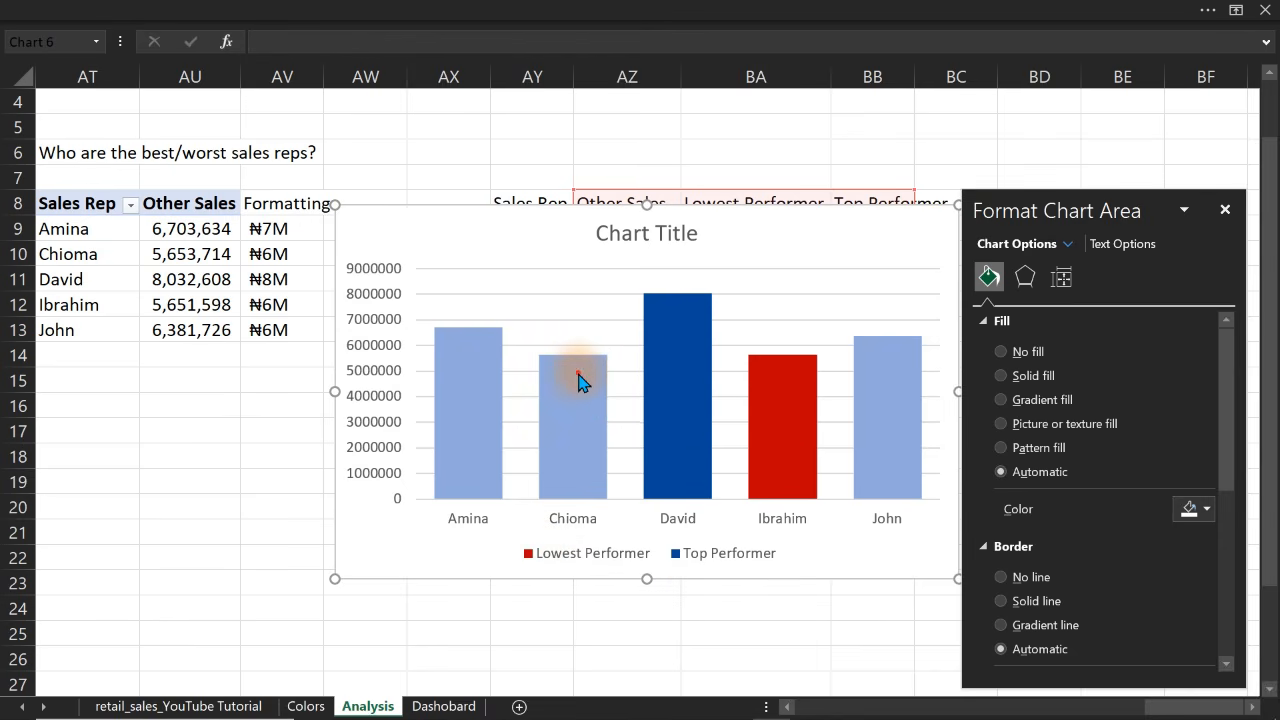
pyautogui.moveTo(1062, 215); pyautogui.dragTo(1084, 415)
pyautogui.click(986, 226)
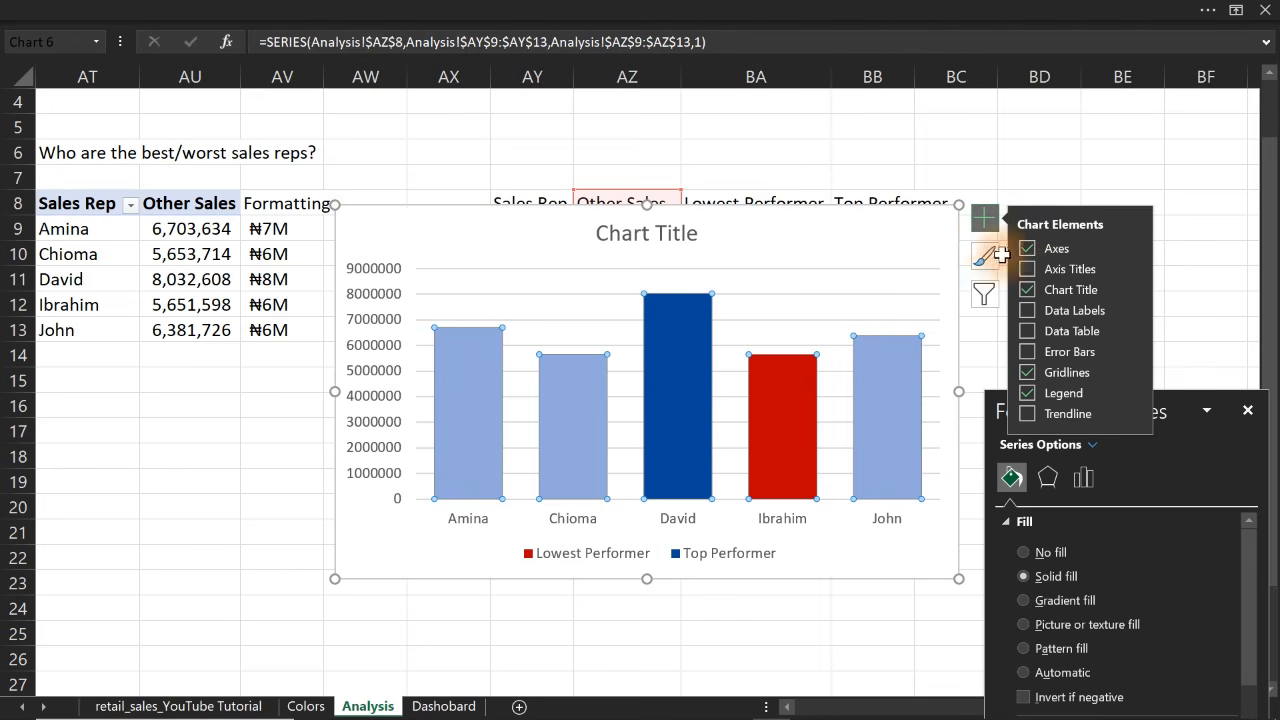
pyautogui.click(1035, 312)
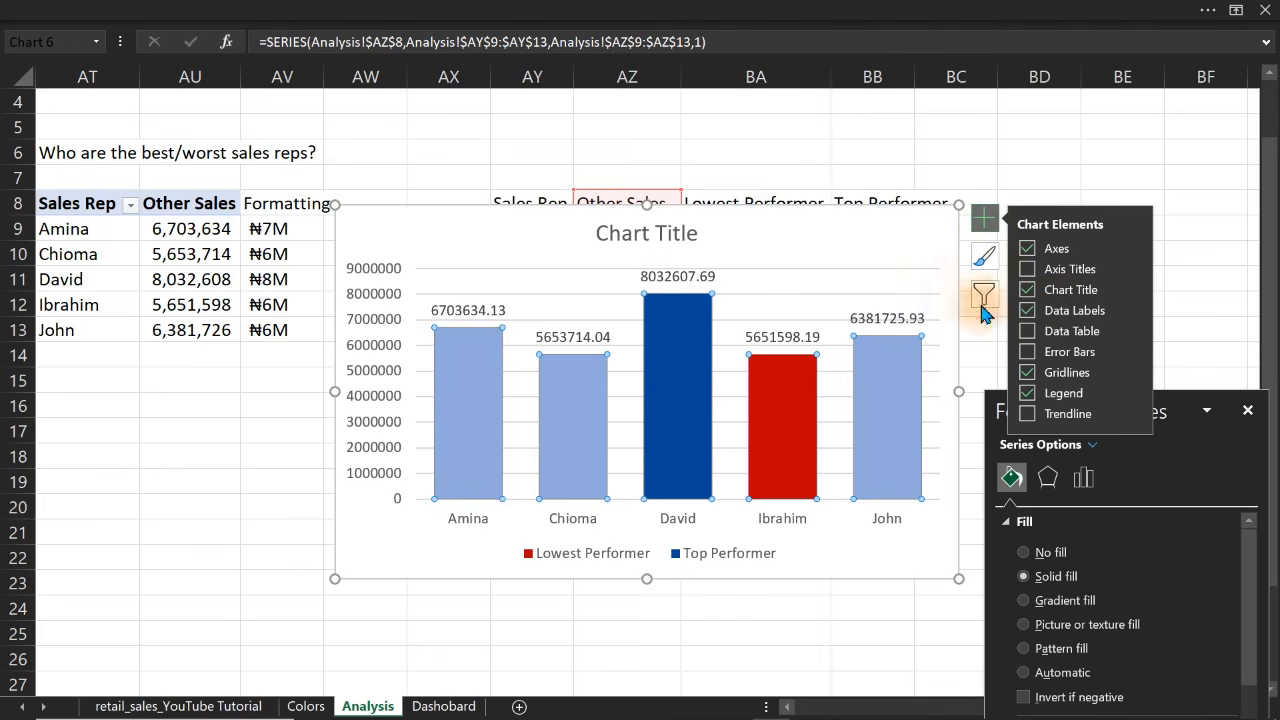
# Add the Formatting values from cells AV9:AV13 to the Other Sales data labels
pyautogui.click(700, 277)
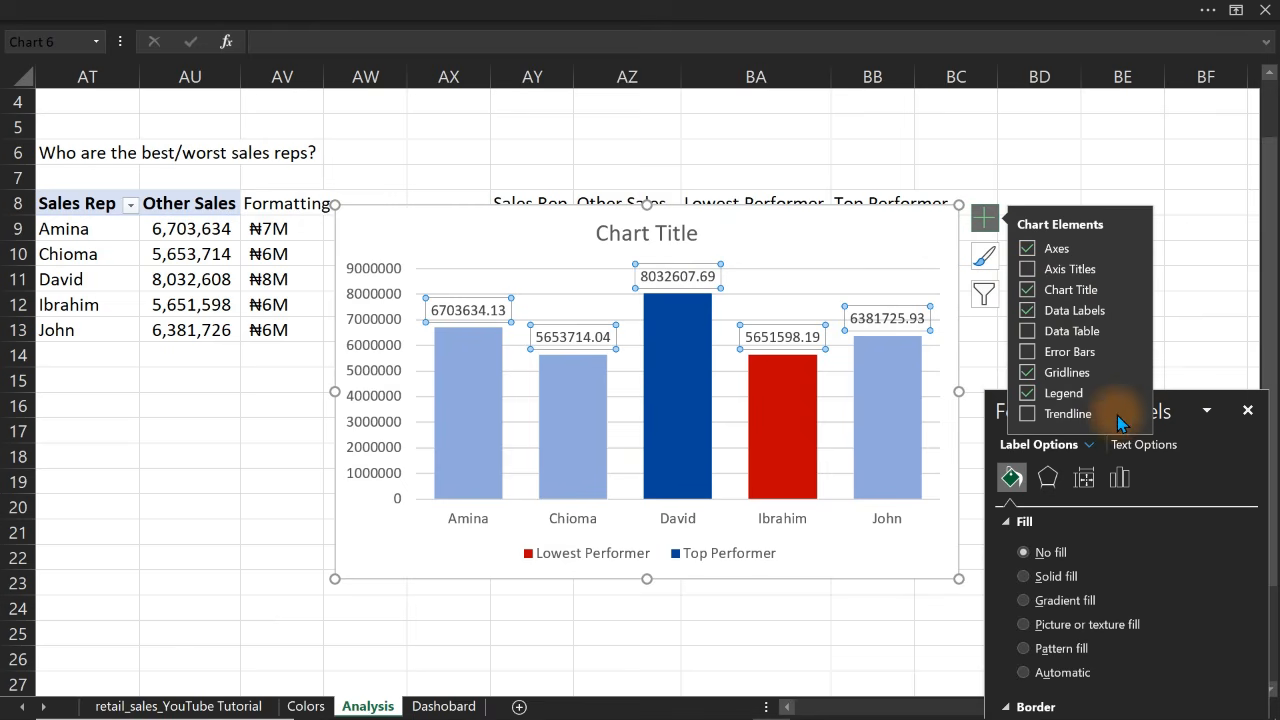
pyautogui.click(1119, 478)
pyautogui.click(1056, 521)
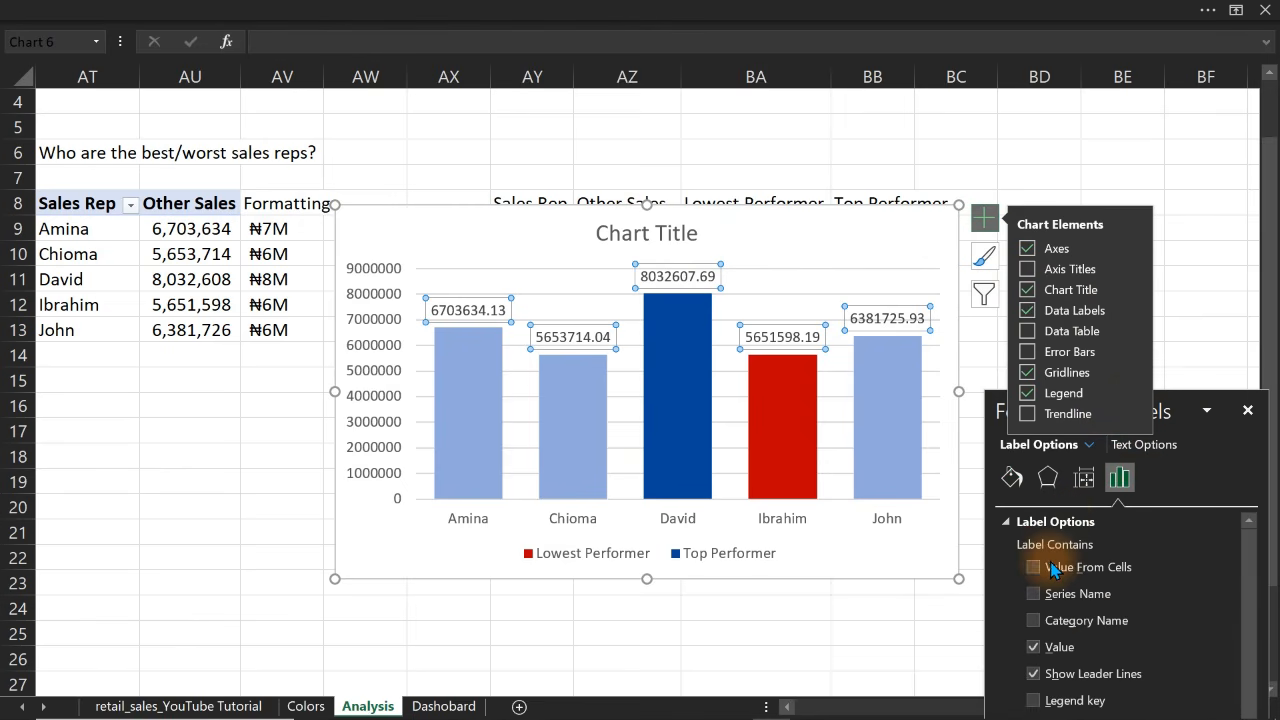
pyautogui.click(1034, 567)
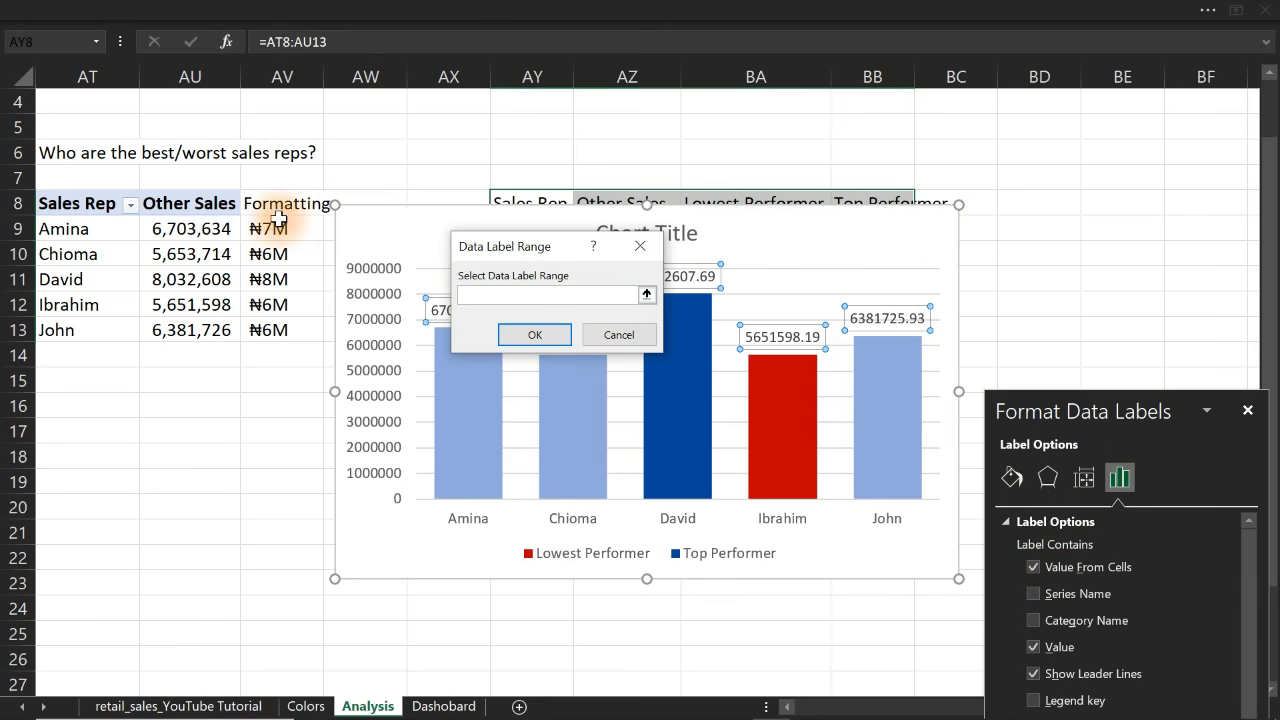
pyautogui.moveTo(276, 229); pyautogui.dragTo(278, 332)
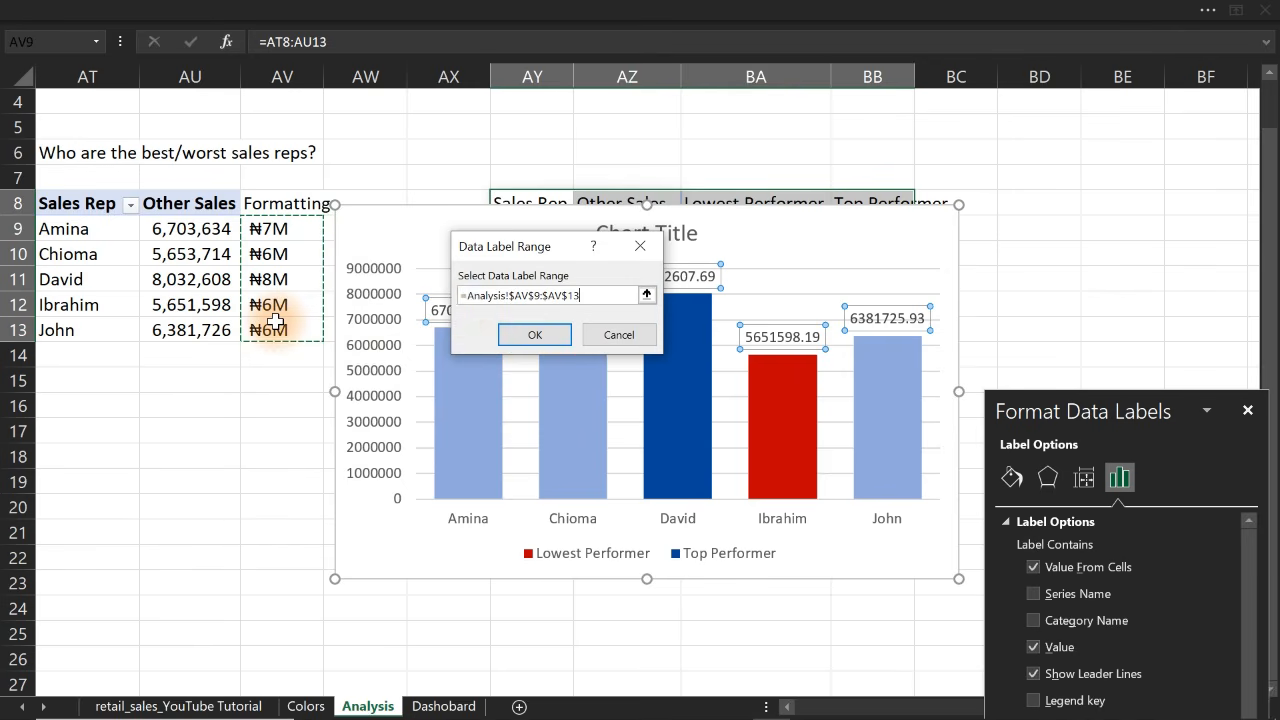
pyautogui.click(535, 334)
pyautogui.click(730, 420)
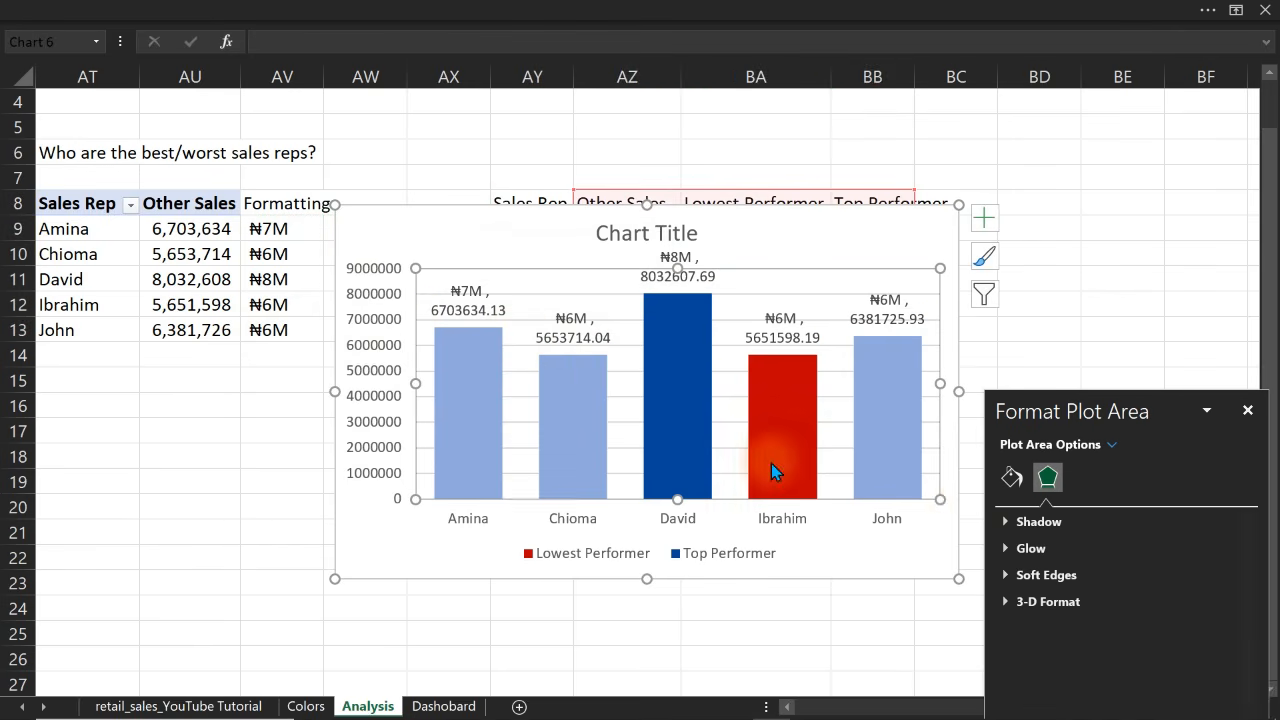
# Remove the numeric value from the Other Sales data labels, keeping only the values from cells
pyautogui.click(706, 277)
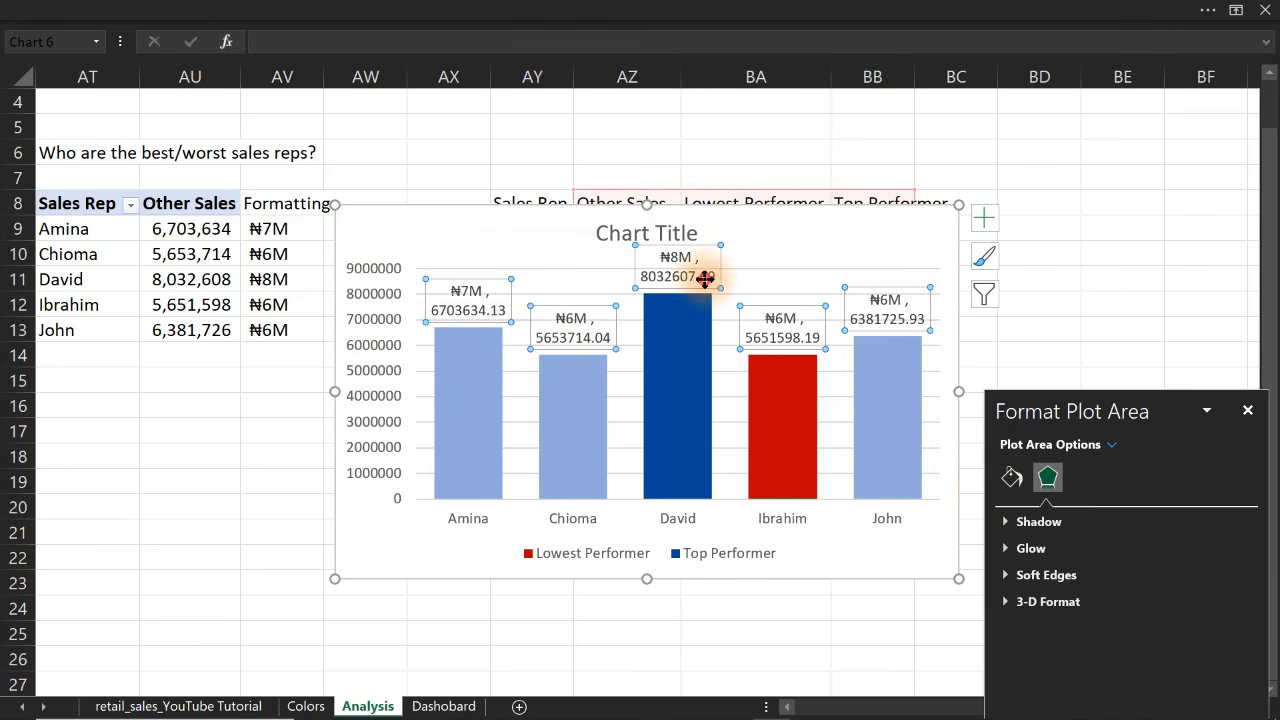
pyautogui.click(1119, 478)
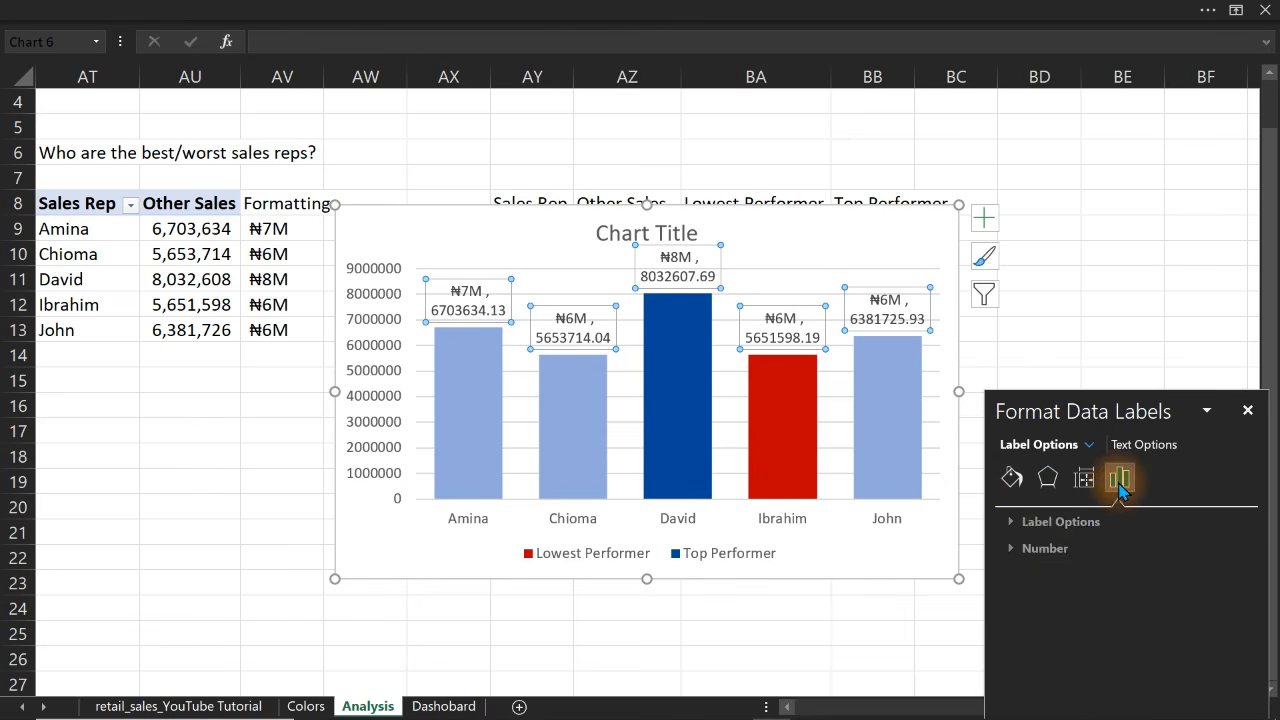
pyautogui.click(1045, 522)
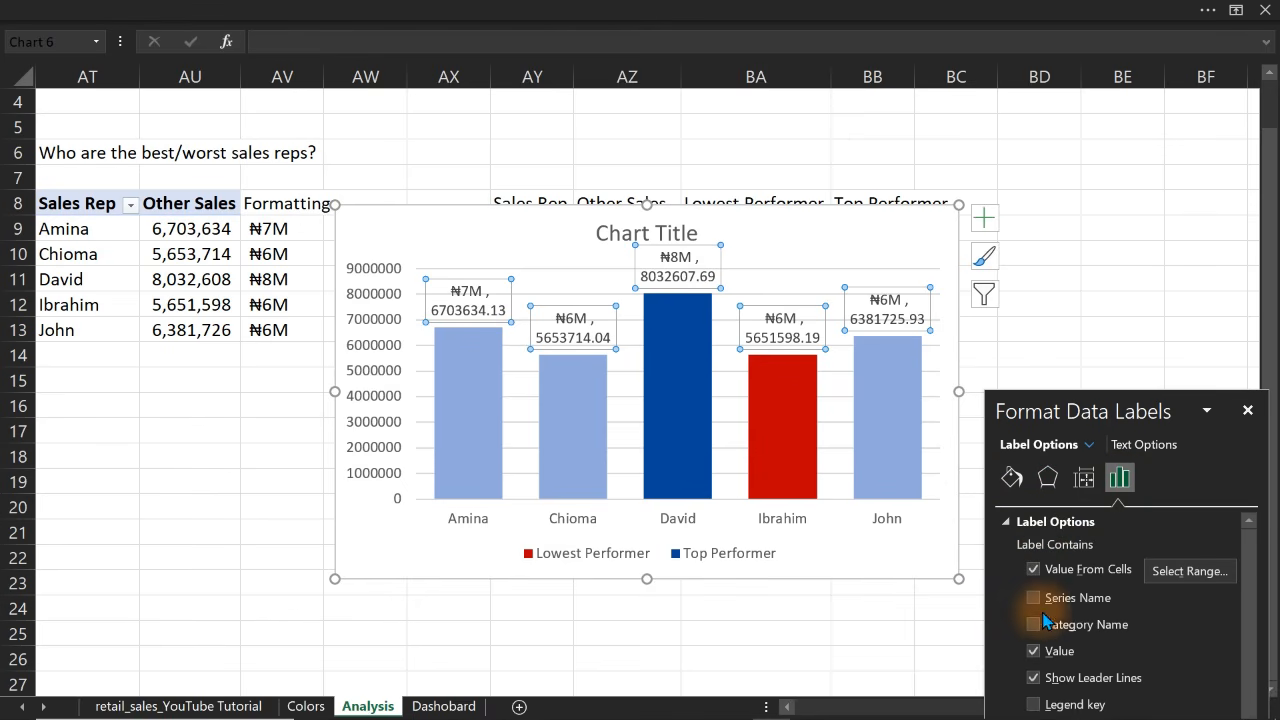
pyautogui.click(1034, 651)
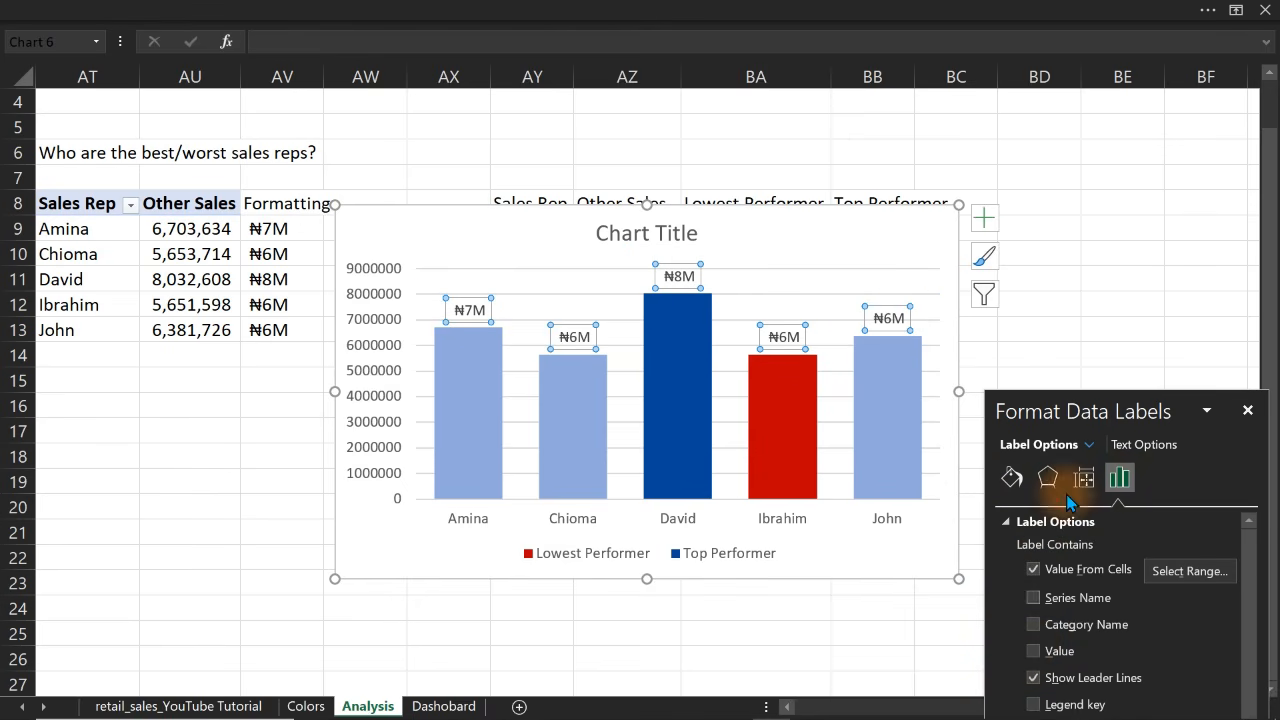
pyautogui.click(1070, 318)
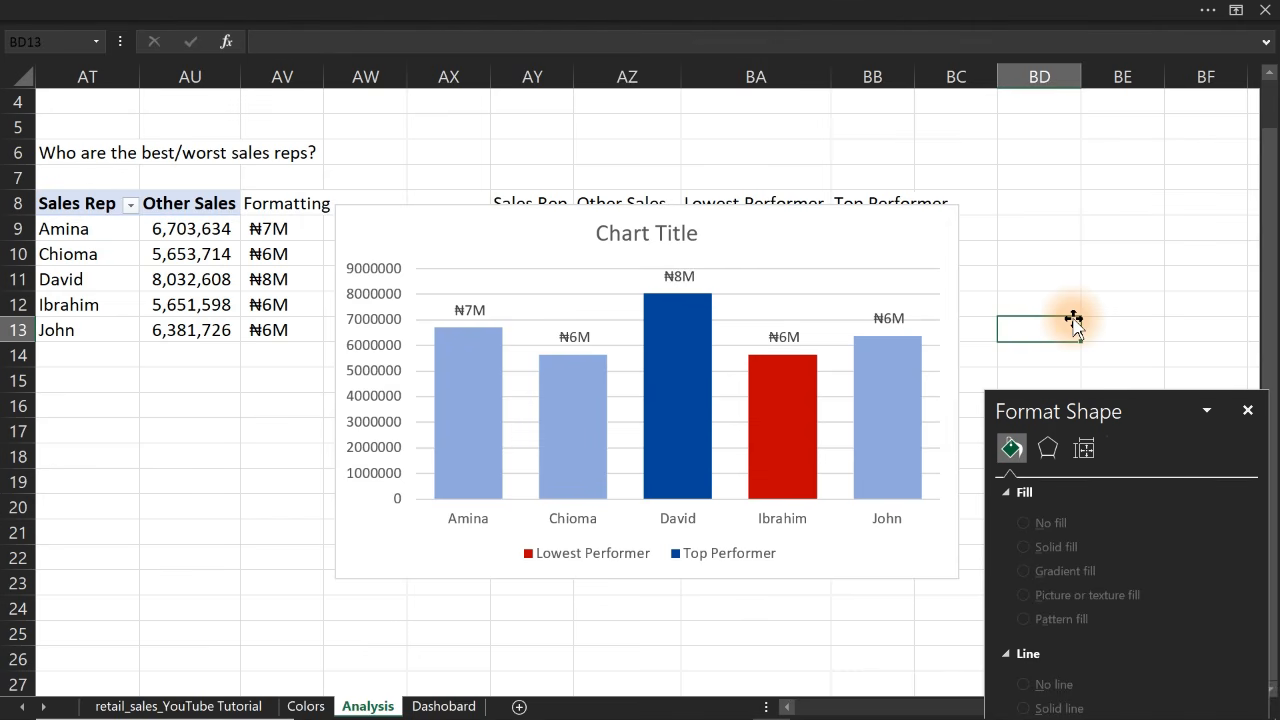
# Delete the title, vertical axis and major gridlines from the sales rep chart
pyautogui.click(649, 231)
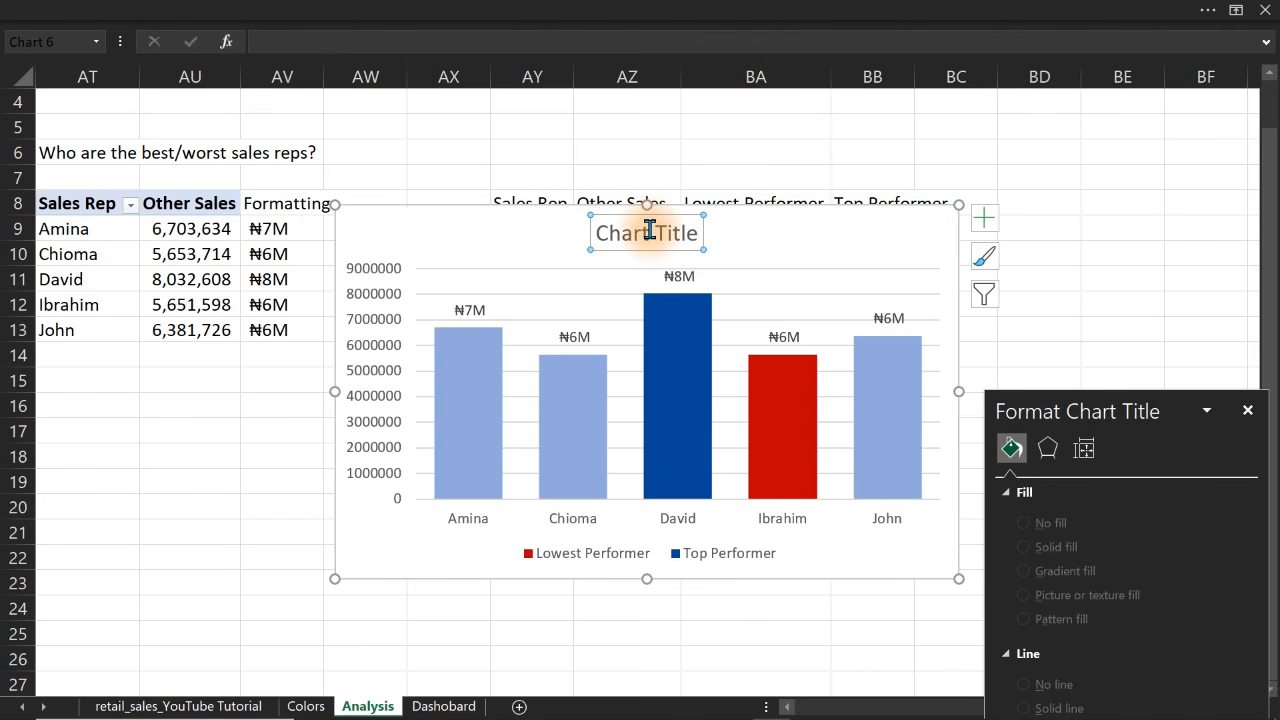
pyautogui.press('Delete')
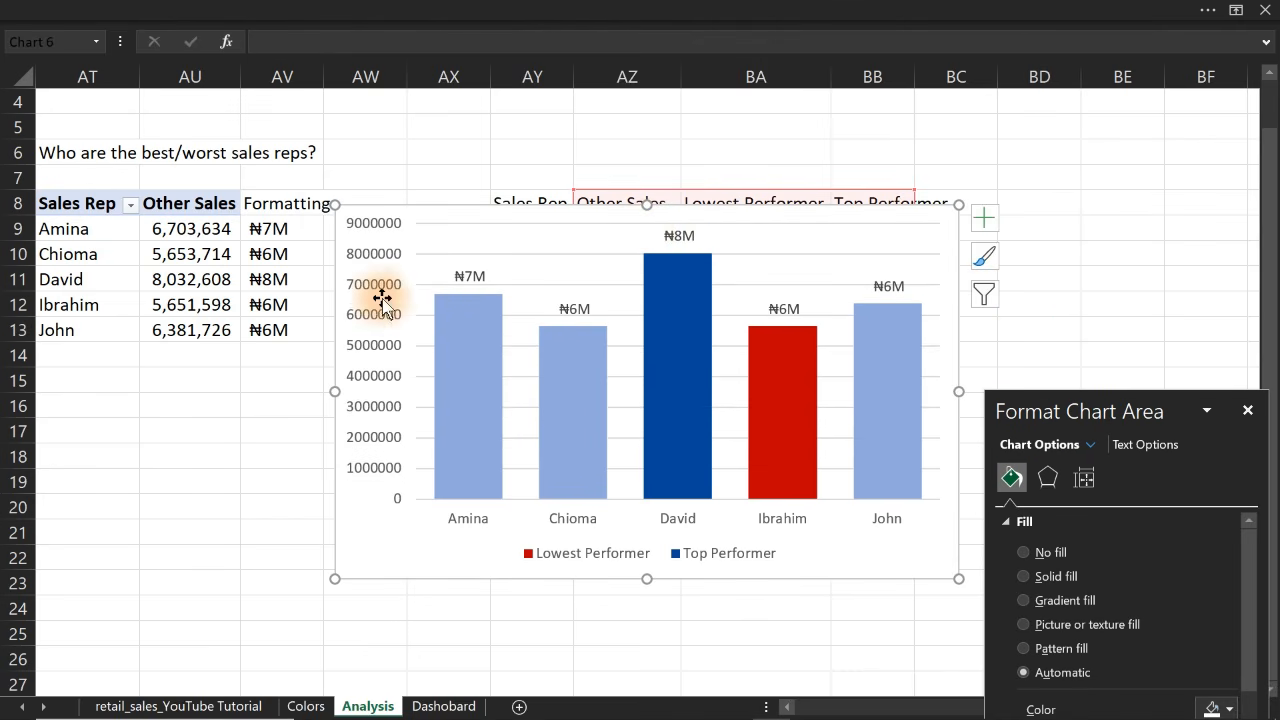
pyautogui.press('Delete')
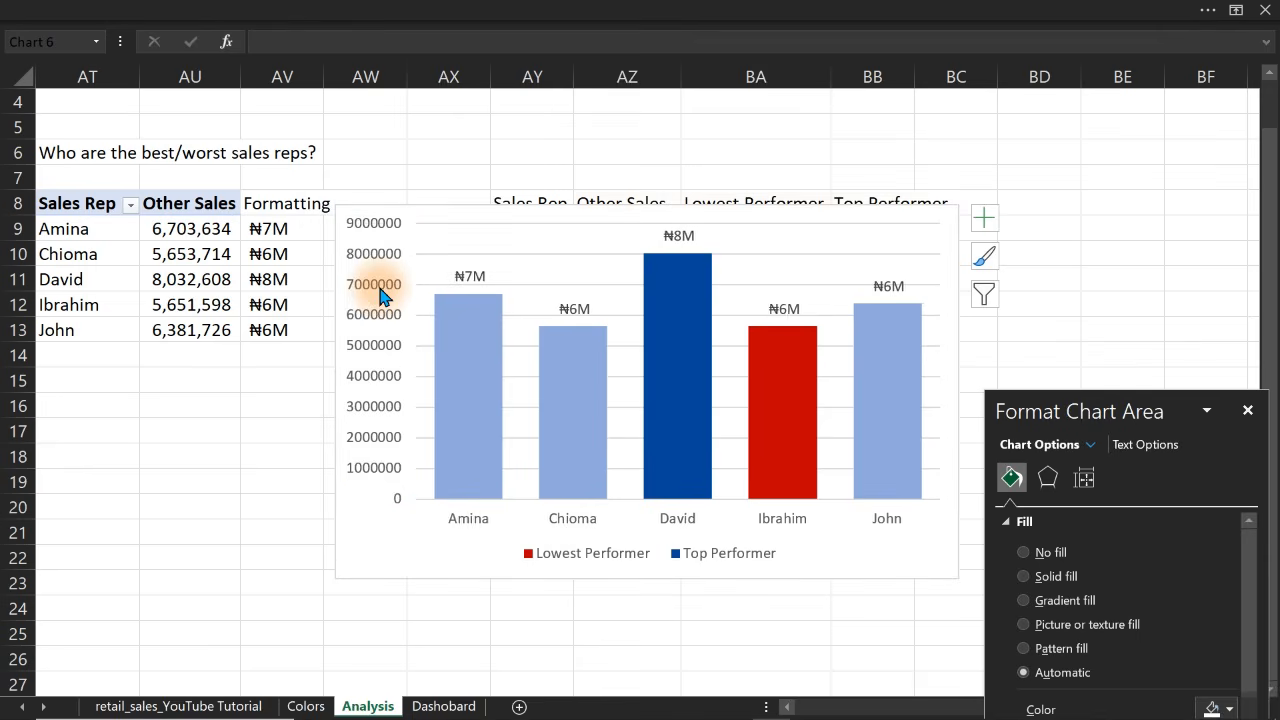
pyautogui.click(552, 285)
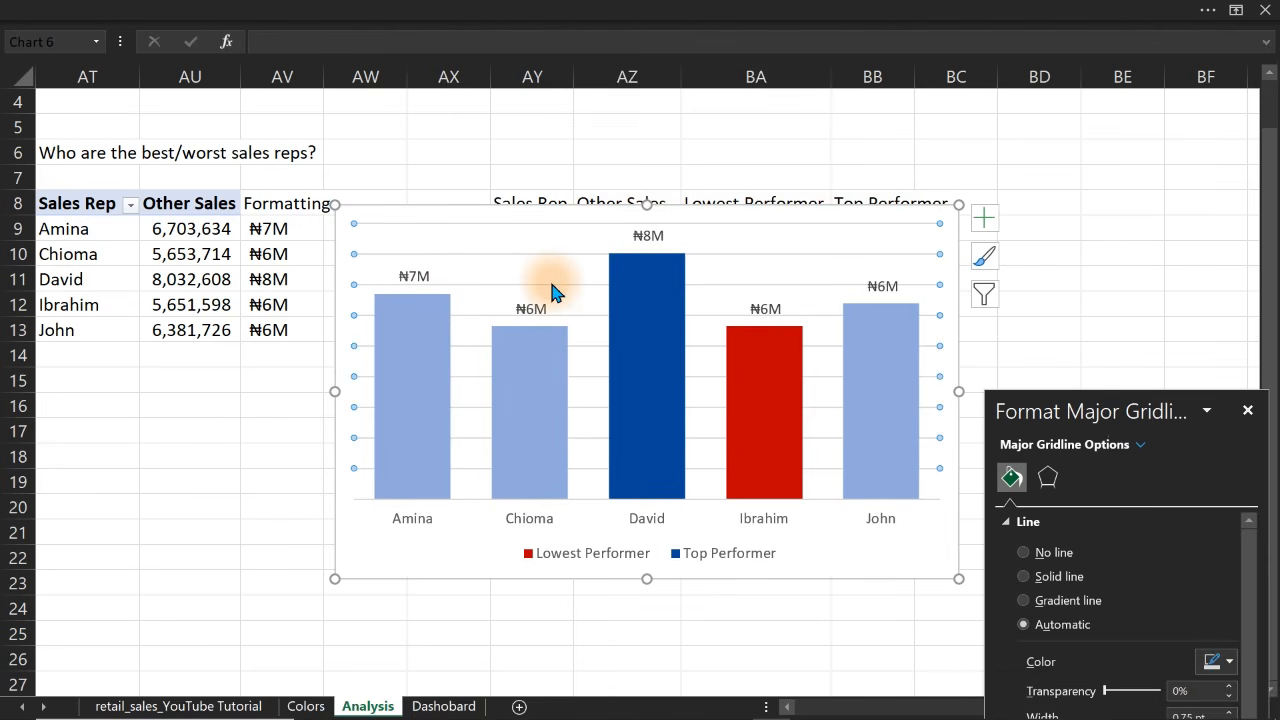
pyautogui.press('Delete')
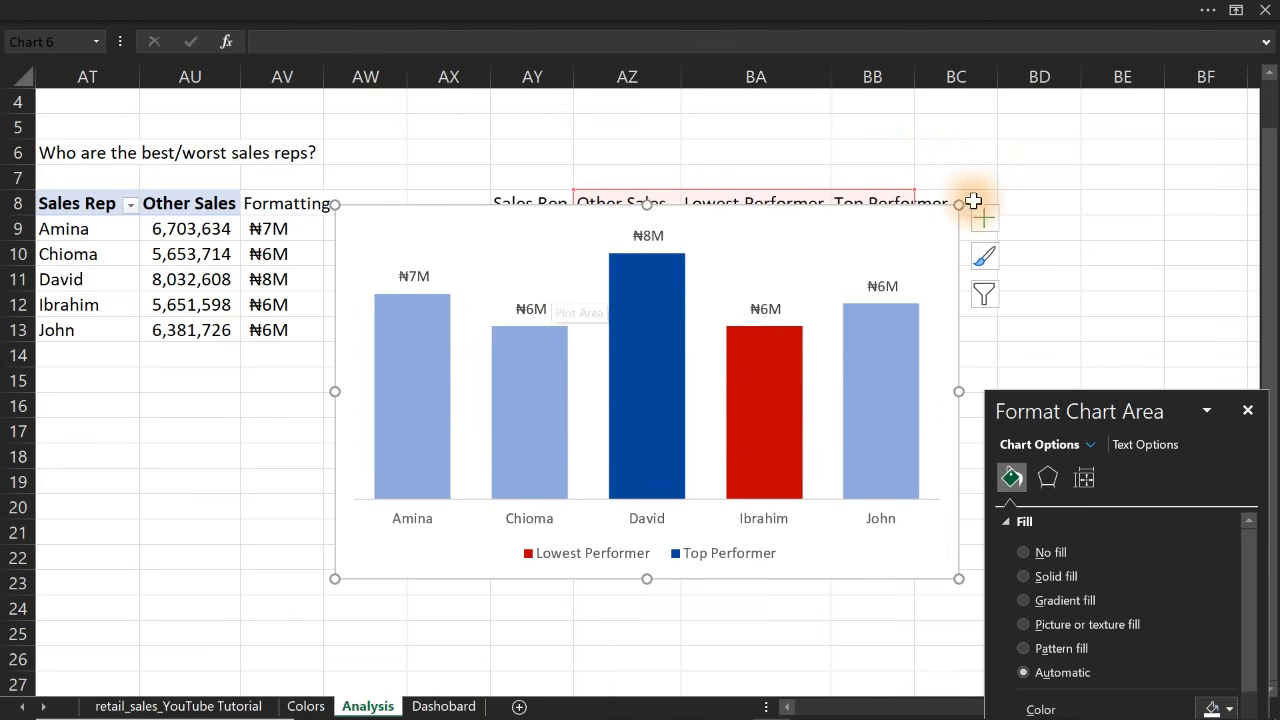
# Cut the sales rep chart from the Analysis sheet and paste it onto the Dashobard sheet
pyautogui.click(962, 231)
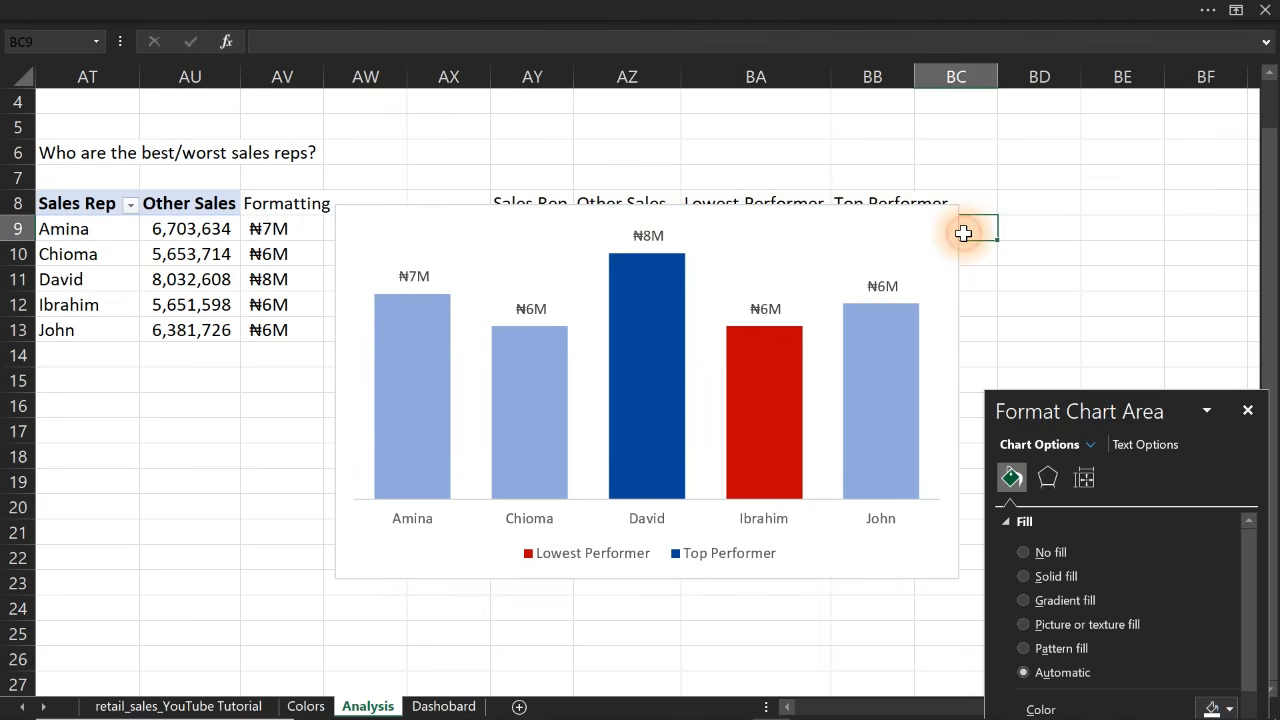
pyautogui.click(958, 232)
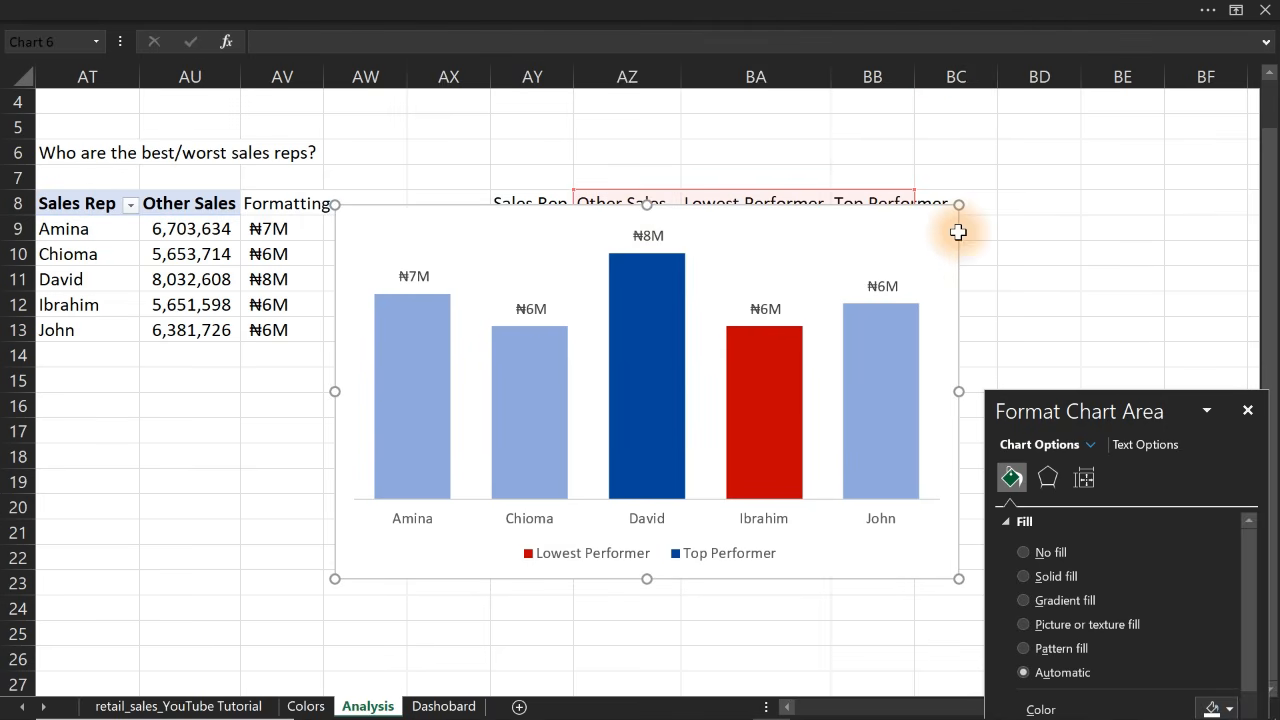
pyautogui.press('Delete')
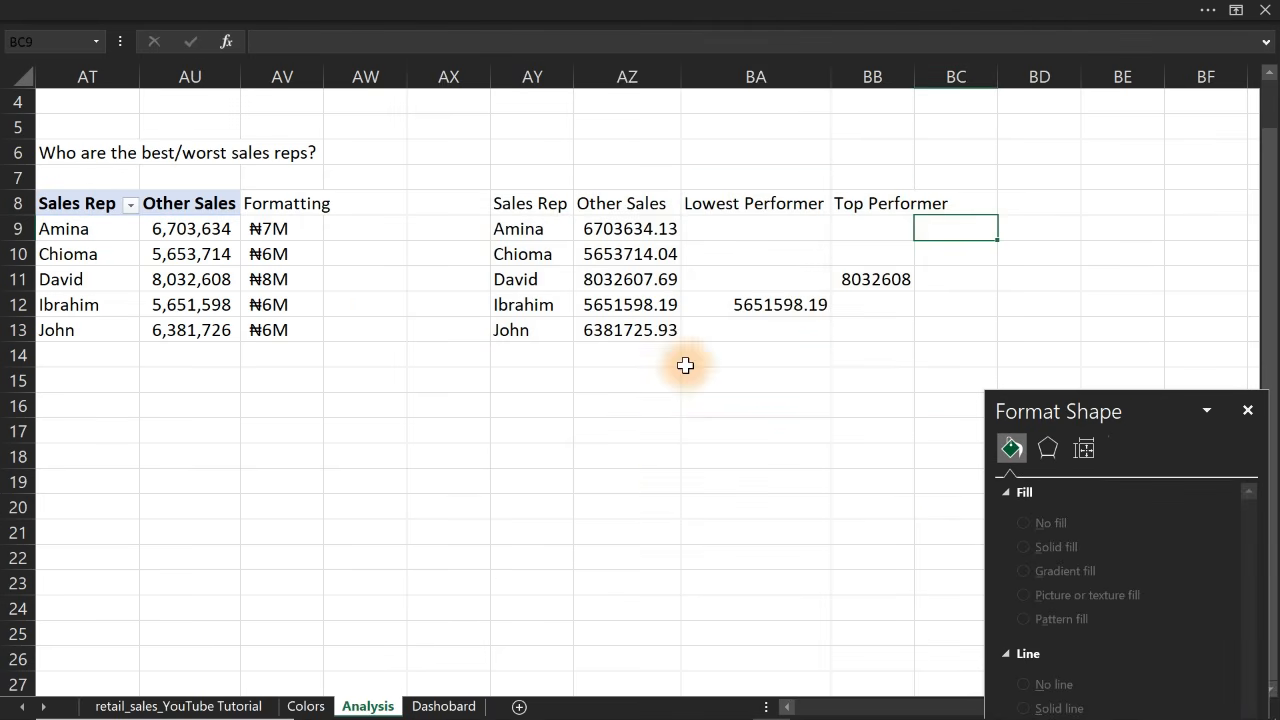
pyautogui.click(434, 709)
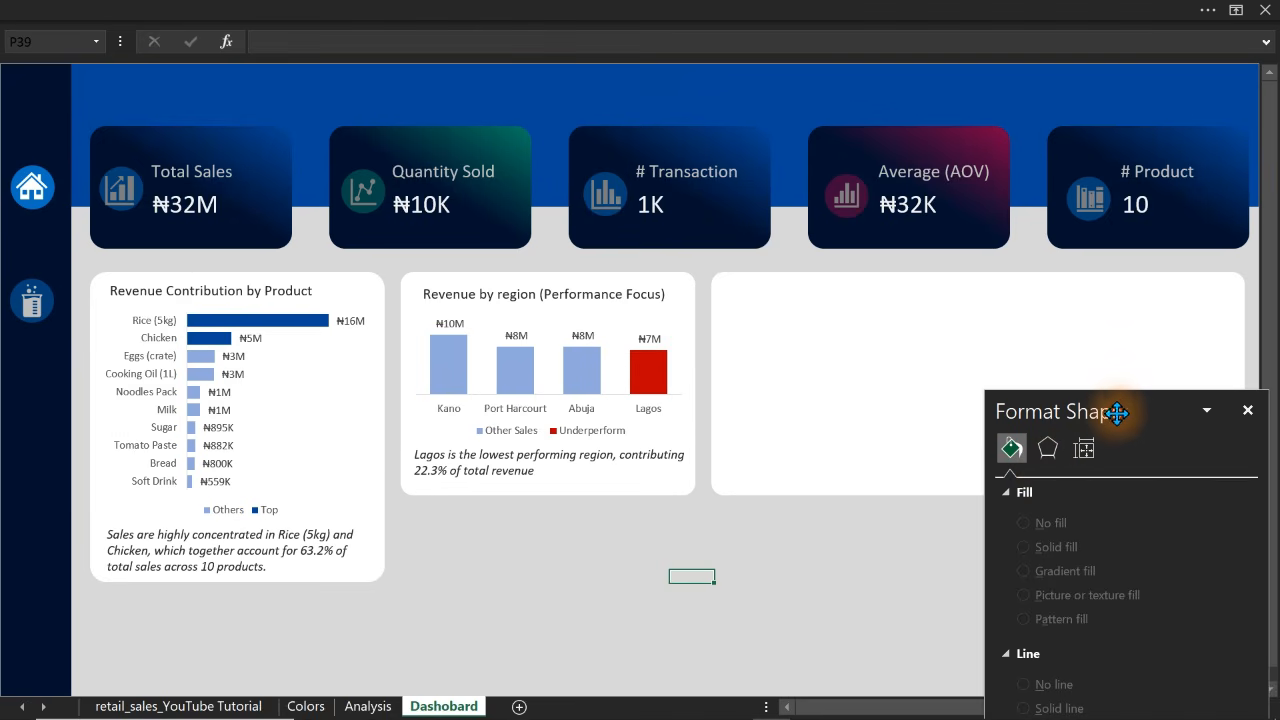
pyautogui.moveTo(1116, 412); pyautogui.dragTo(441, 328)
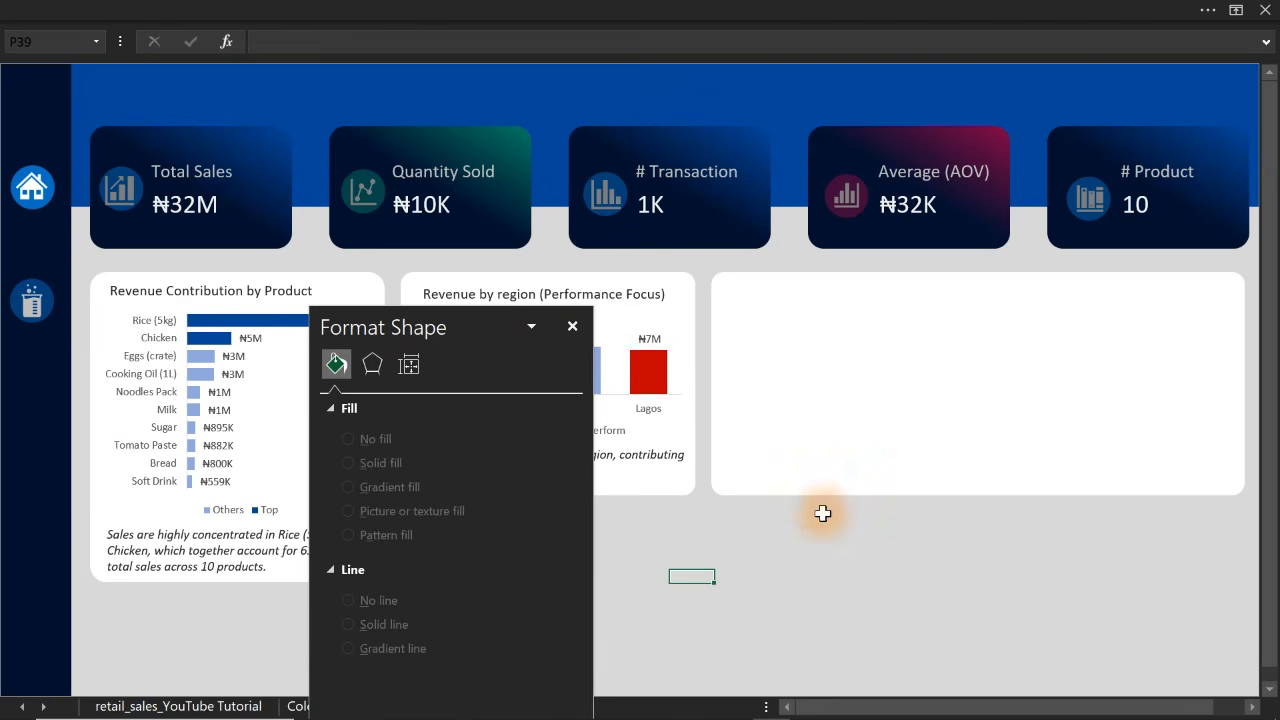
pyautogui.click(821, 535)
pyautogui.hotkey('ctrl', 'v')
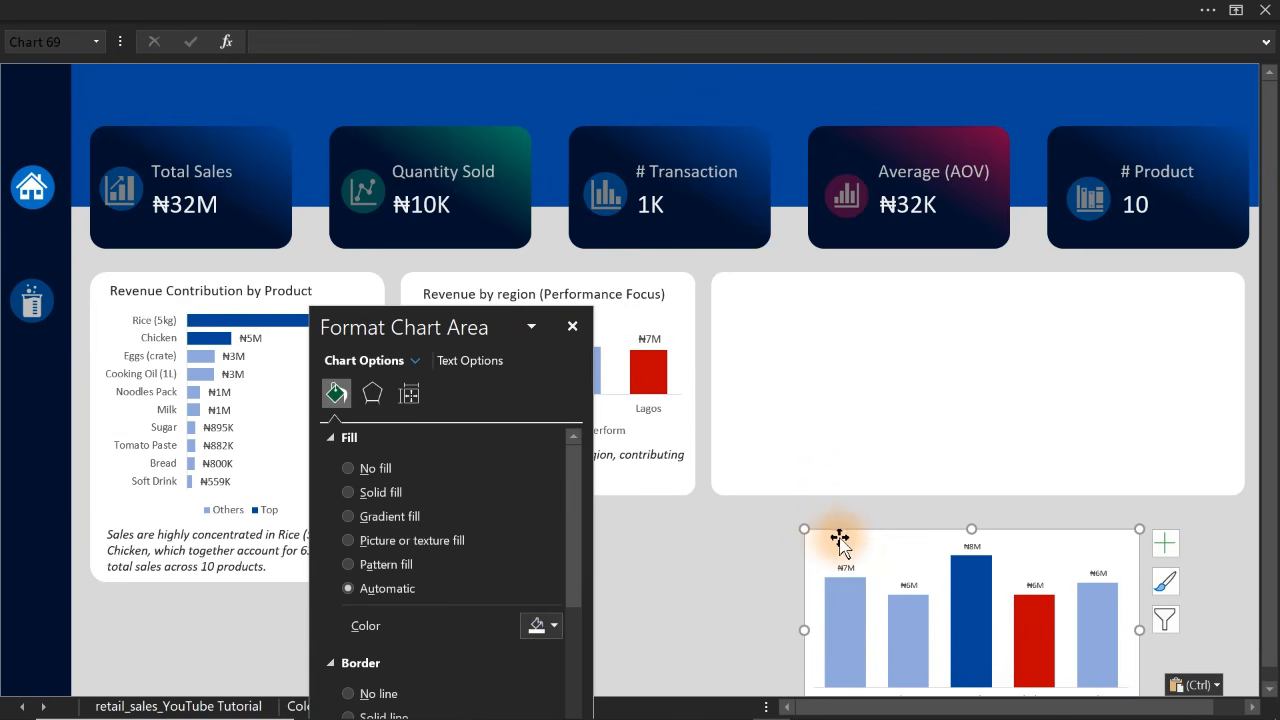
# Move the pasted chart into the empty white card and resize it to the card's width, leaving space above and below
pyautogui.moveTo(850, 537); pyautogui.dragTo(763, 284)
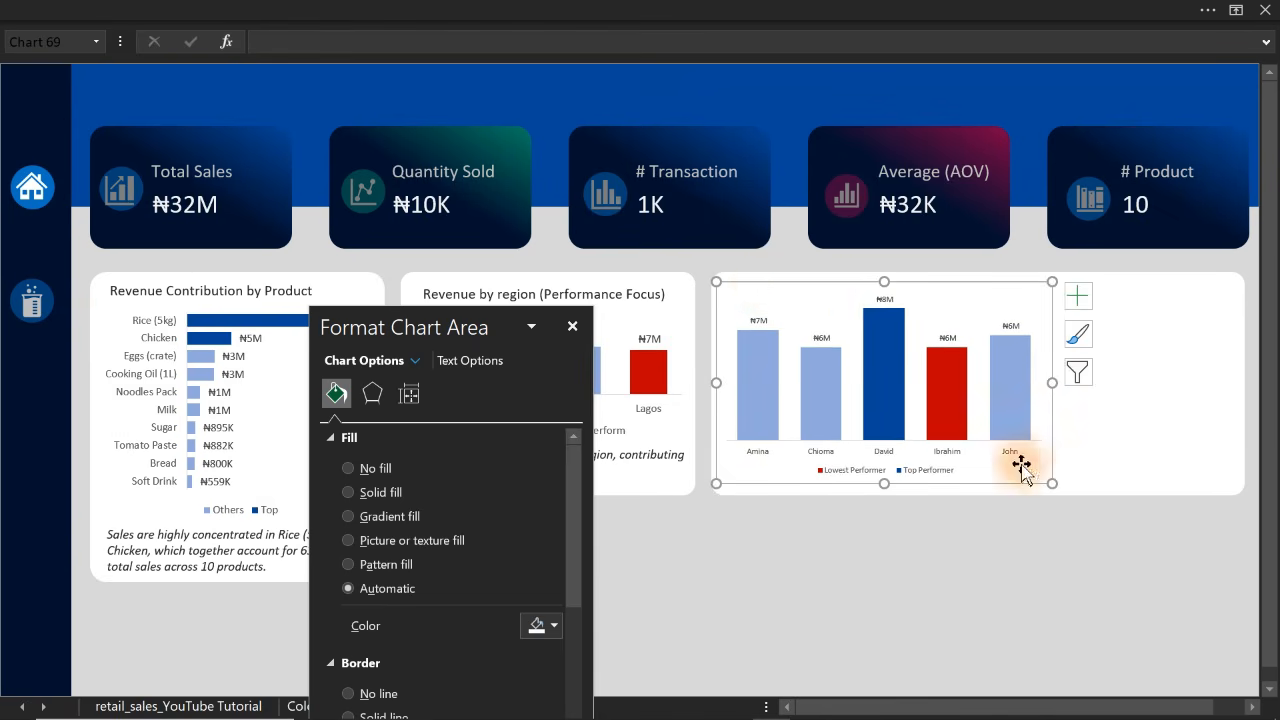
pyautogui.moveTo(1050, 482); pyautogui.dragTo(1095, 448)
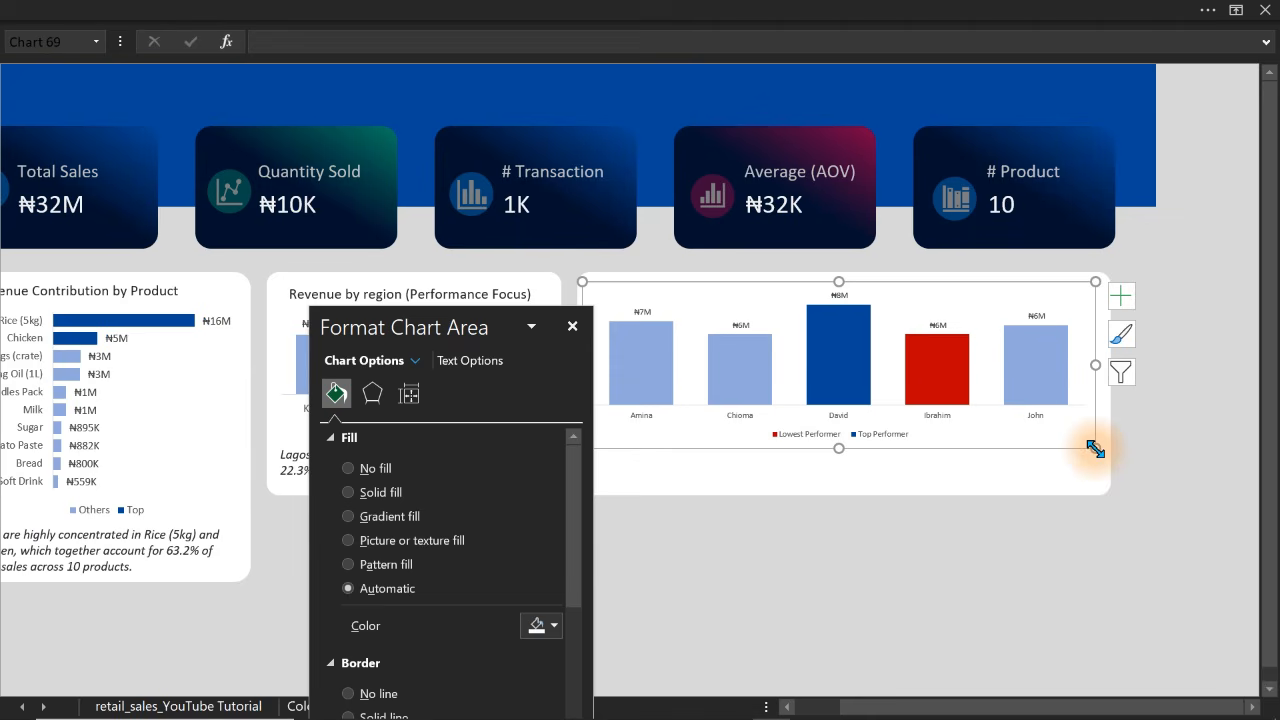
pyautogui.moveTo(478, 329); pyautogui.dragTo(252, 290)
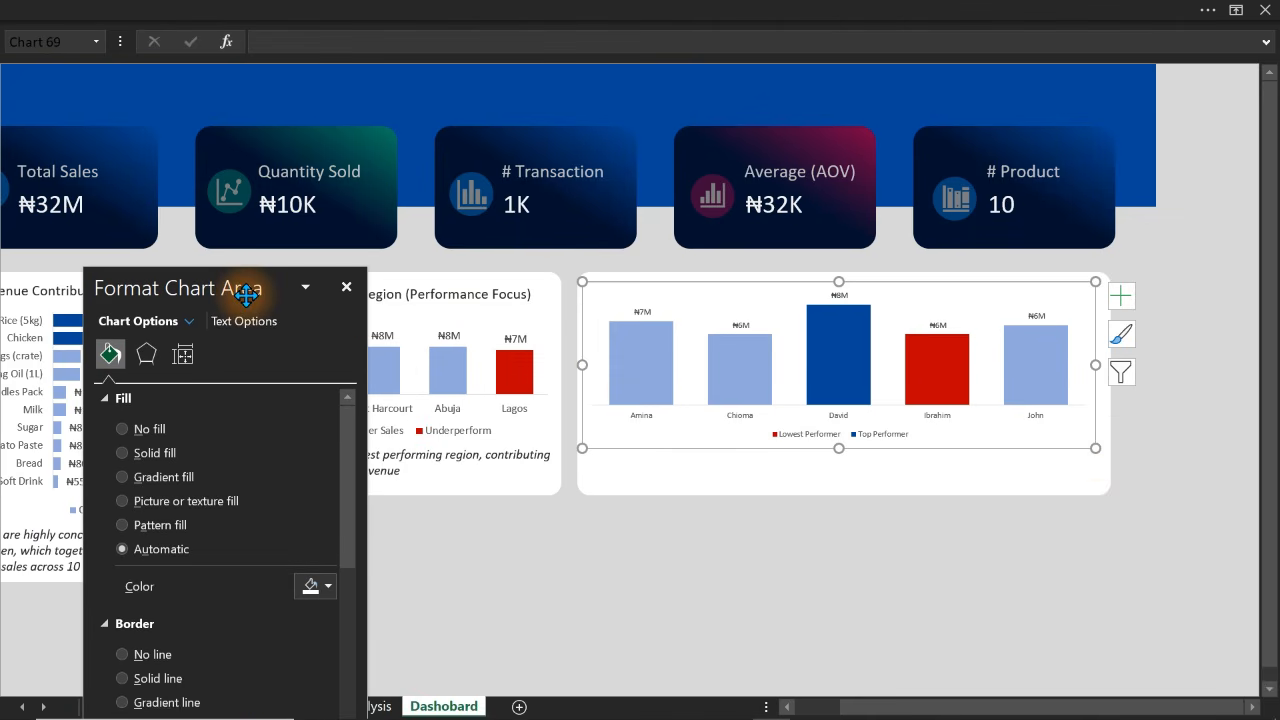
pyautogui.moveTo(839, 283); pyautogui.dragTo(840, 305)
# Increase the font size of the sales rep chart's data labels to 12
pyautogui.click(839, 322)
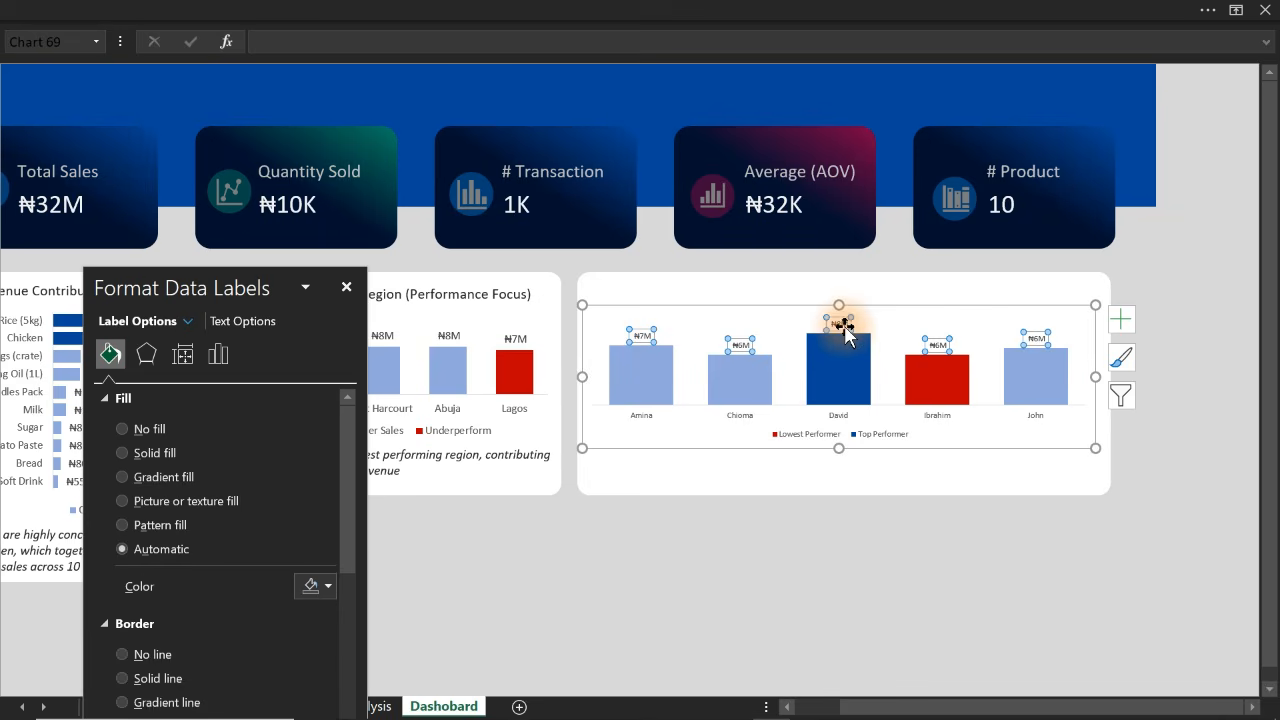
pyautogui.click(305, 10)
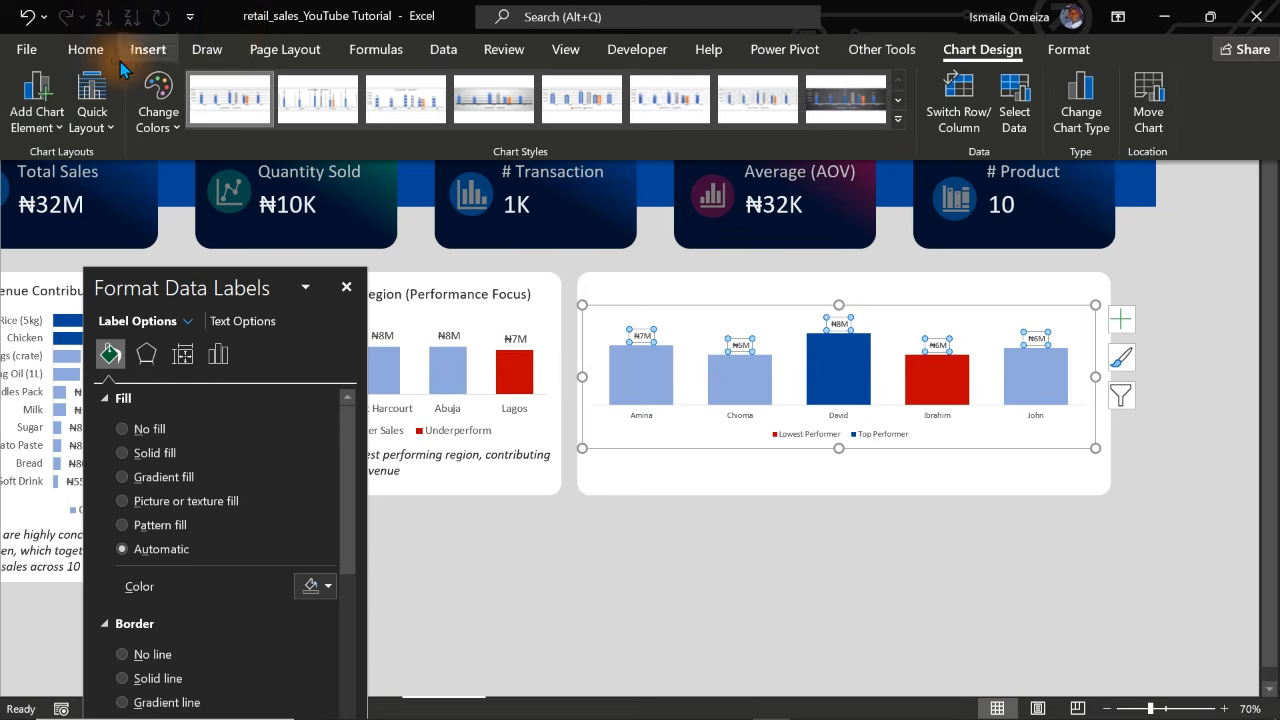
pyautogui.click(86, 49)
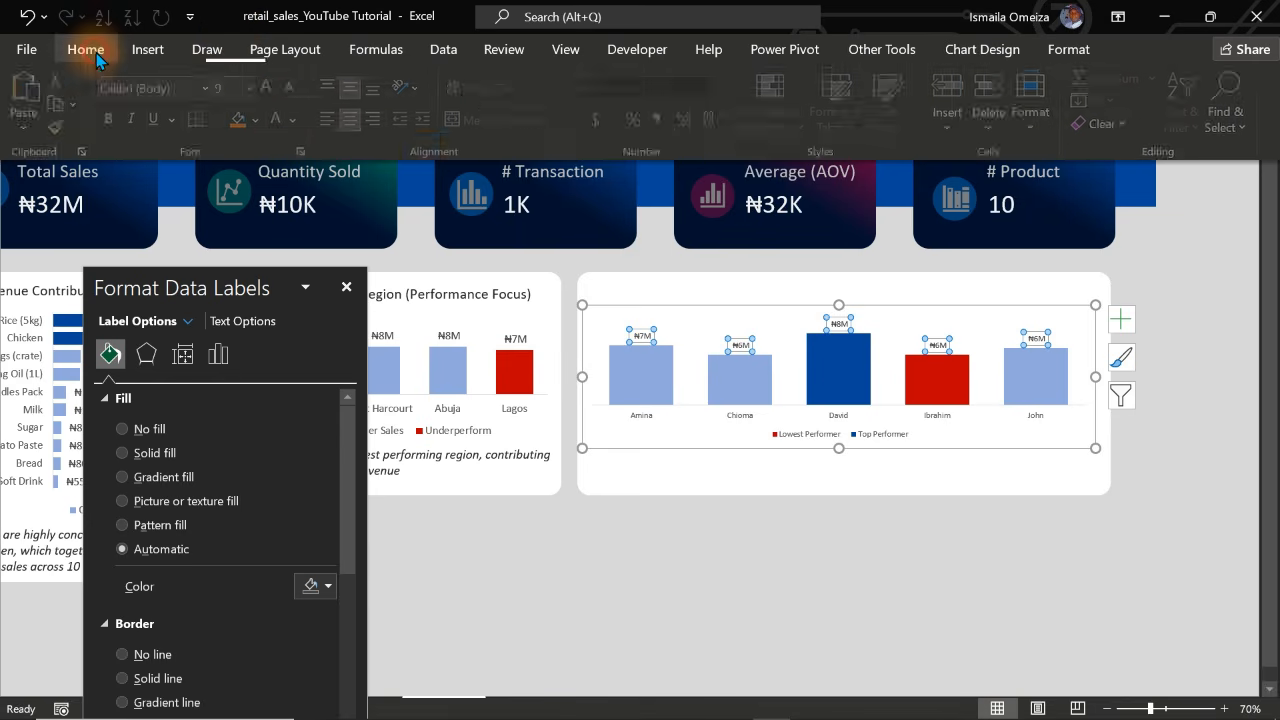
pyautogui.click(273, 90)
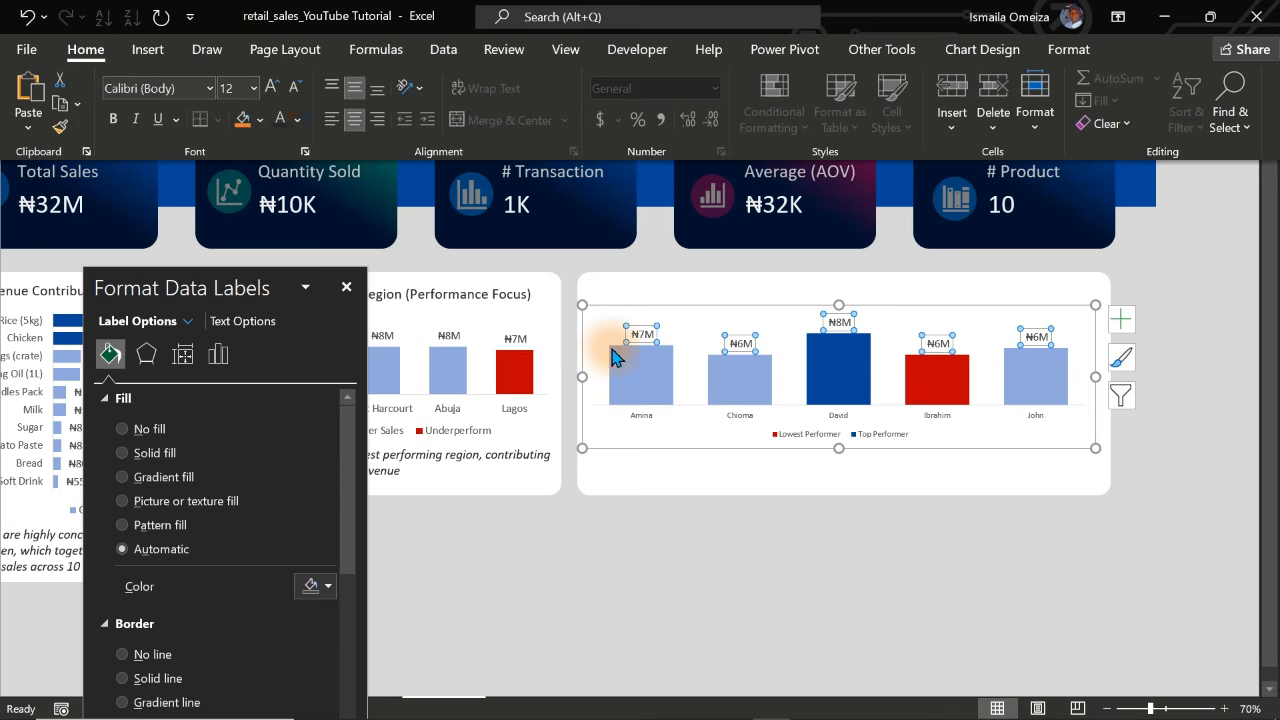
# Increase the font size of the sales rep names on the chart's horizontal axis to 14
pyautogui.click(641, 406)
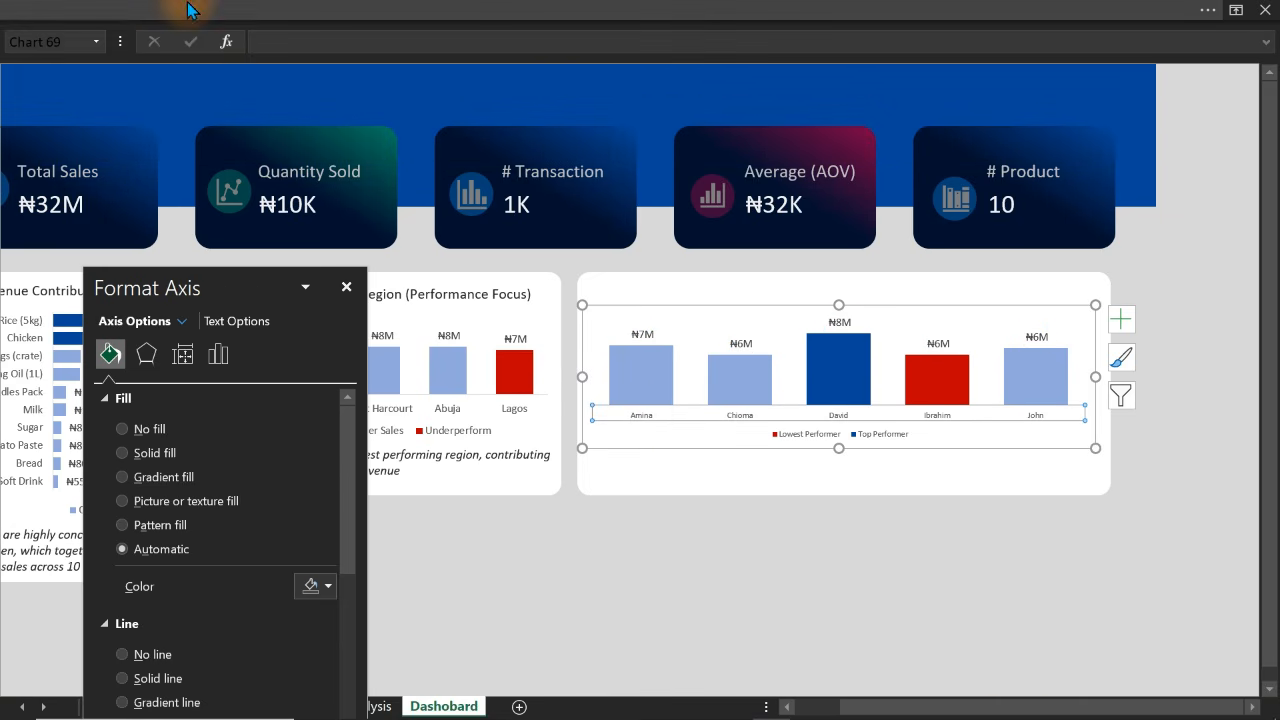
pyautogui.click(183, 10)
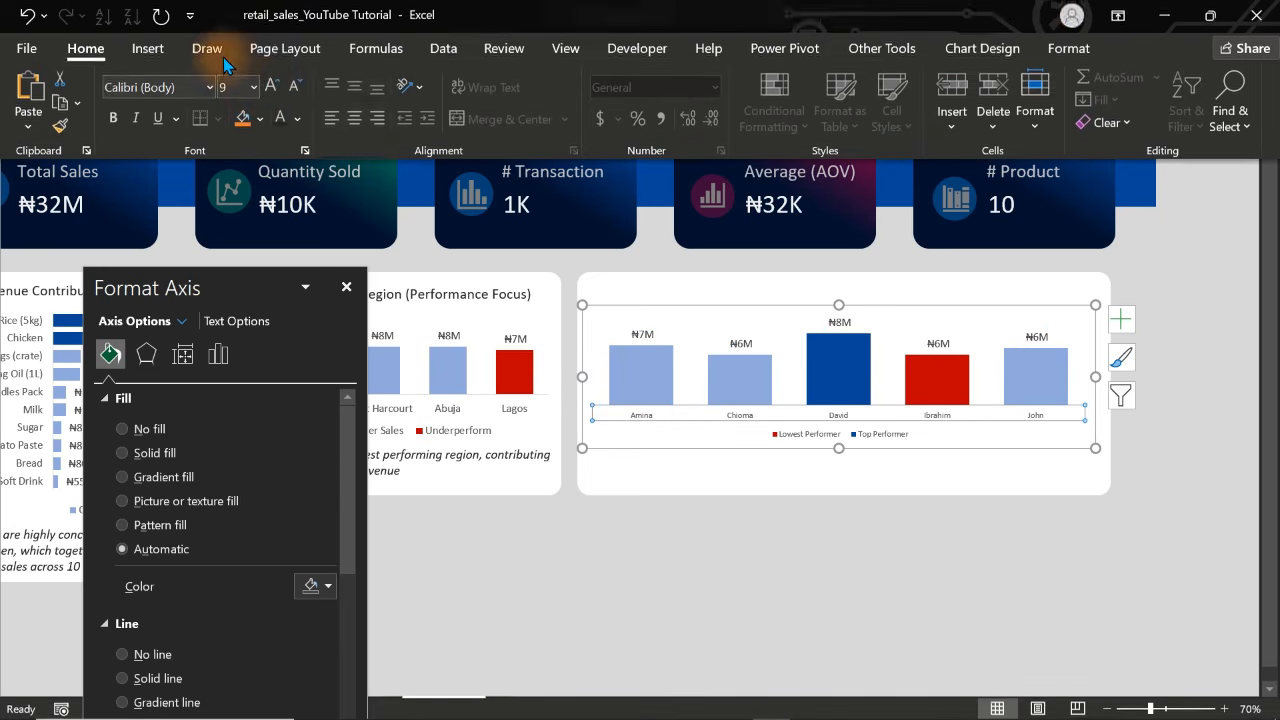
pyautogui.click(272, 90)
pyautogui.click(272, 90)
pyautogui.click(272, 90)
pyautogui.click(272, 90)
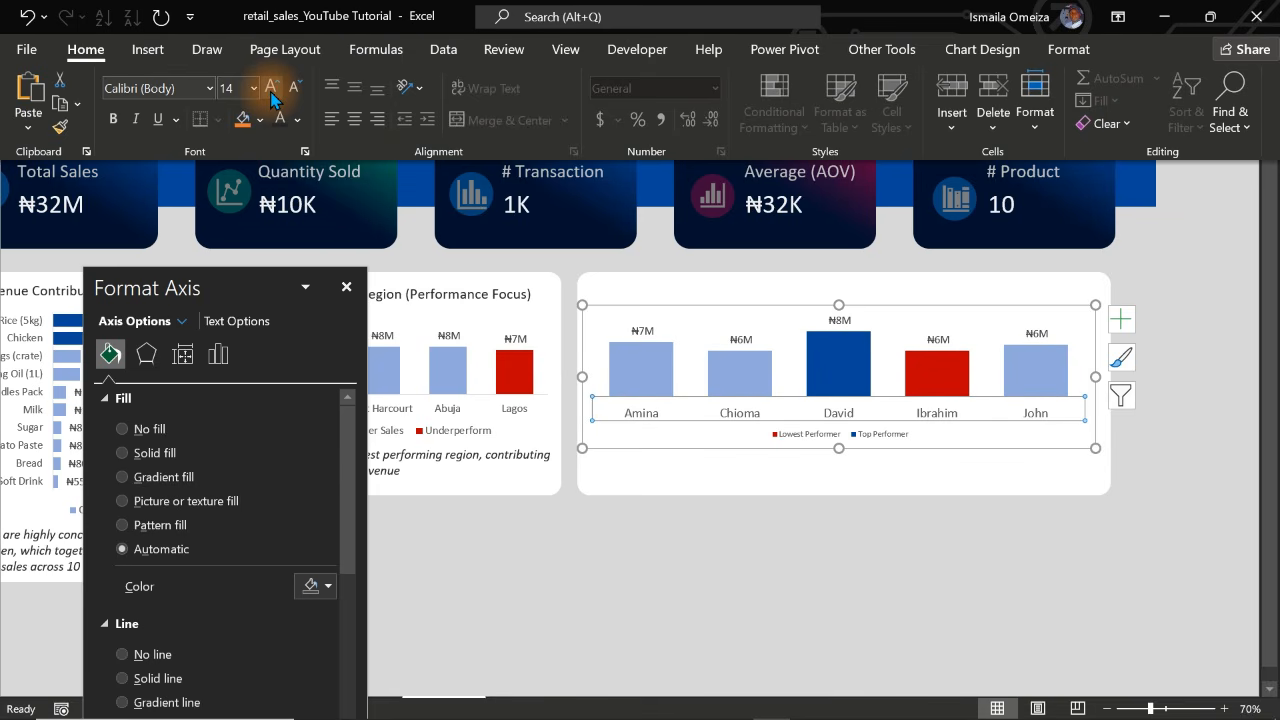
# Increase the font size of the sales rep chart's legend to 12
pyautogui.click(886, 437)
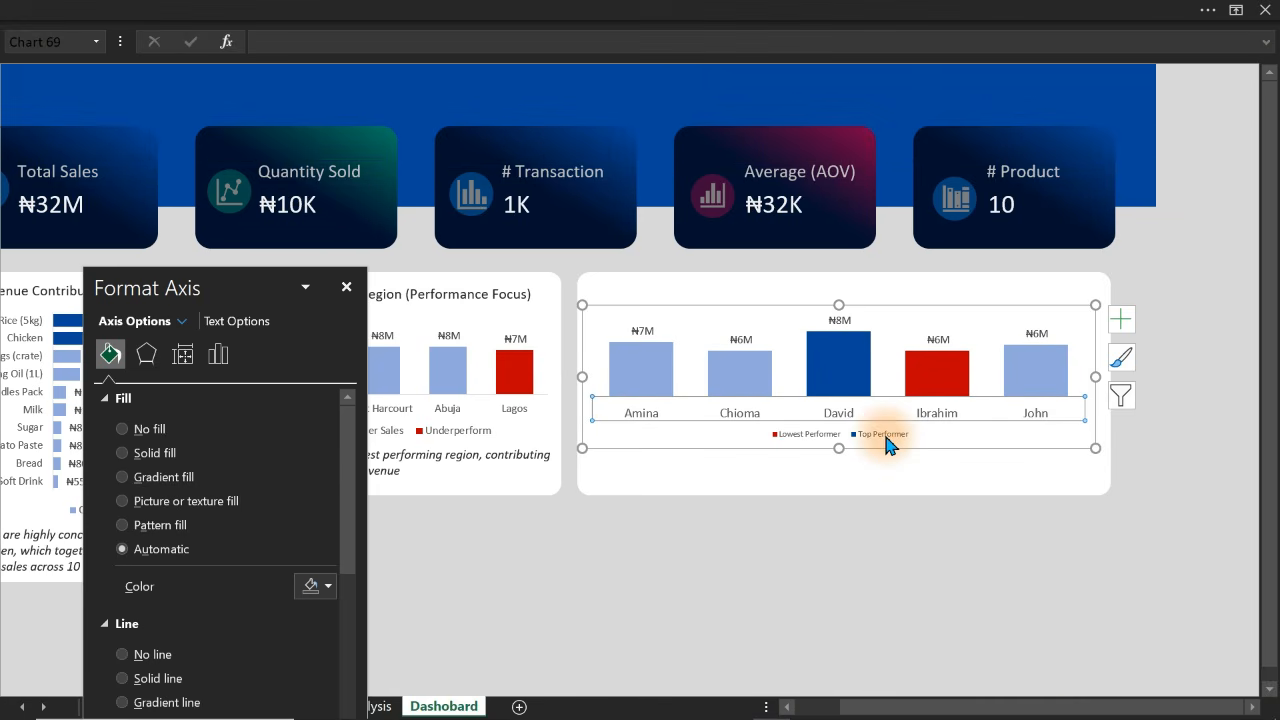
pyautogui.click(286, 10)
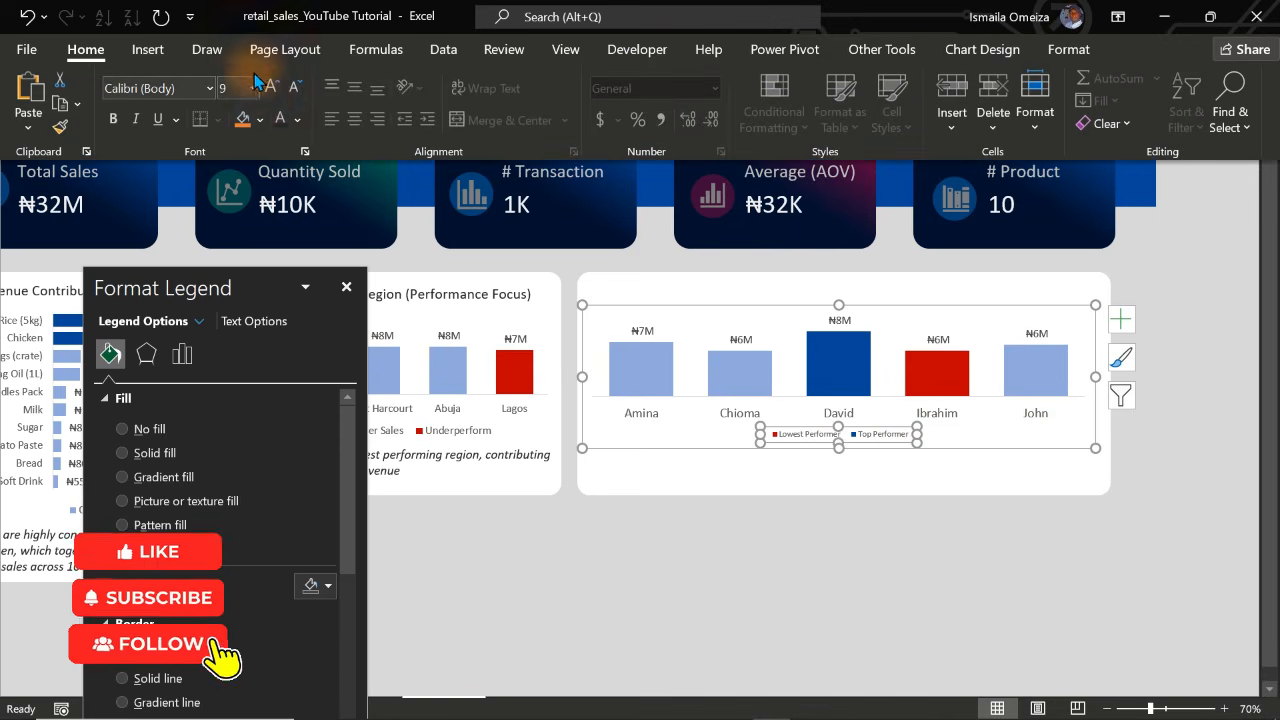
pyautogui.click(272, 90)
pyautogui.click(272, 90)
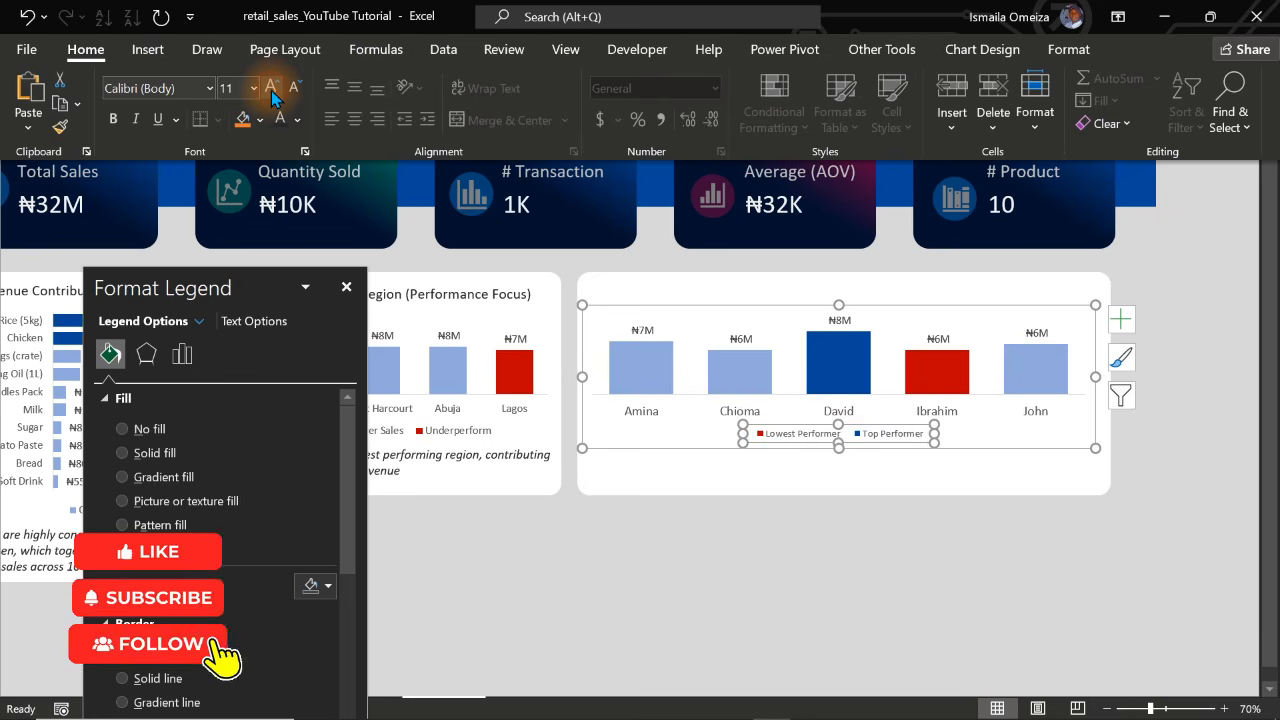
pyautogui.click(272, 90)
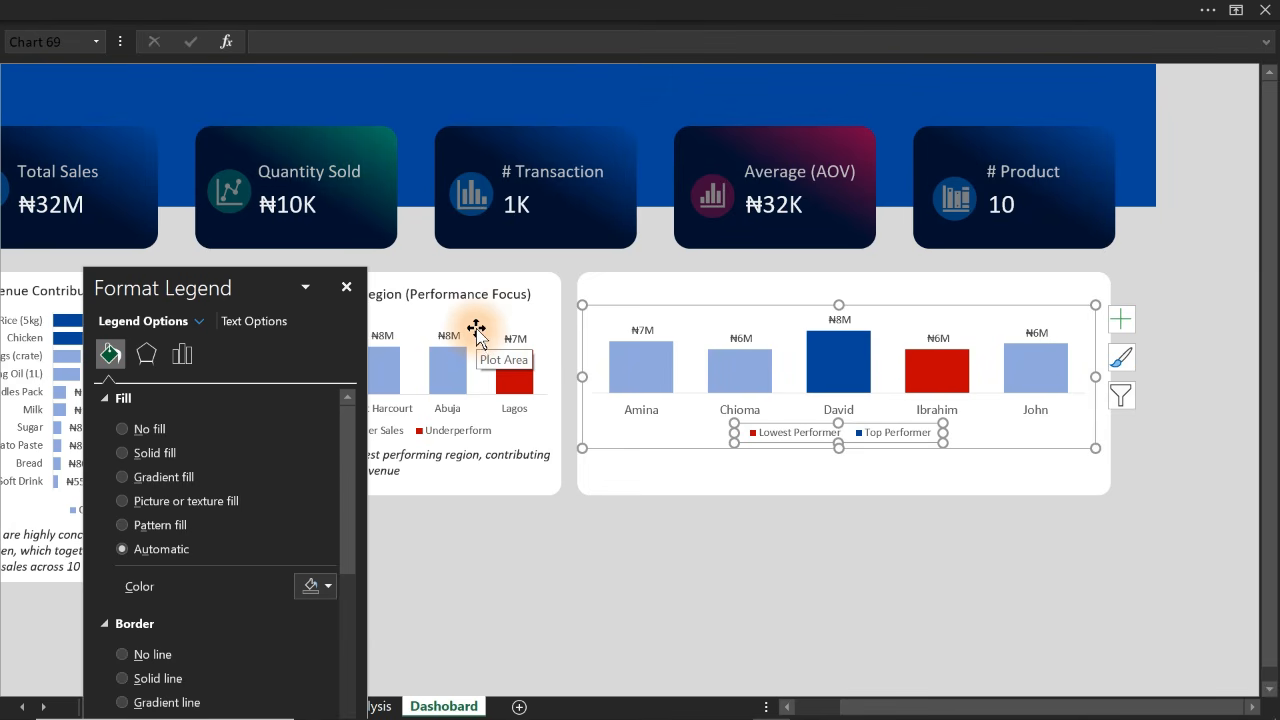
# Place a copy of the "Revenue by region (Performance Focus)" title text box above the sales rep chart
pyautogui.click(459, 294)
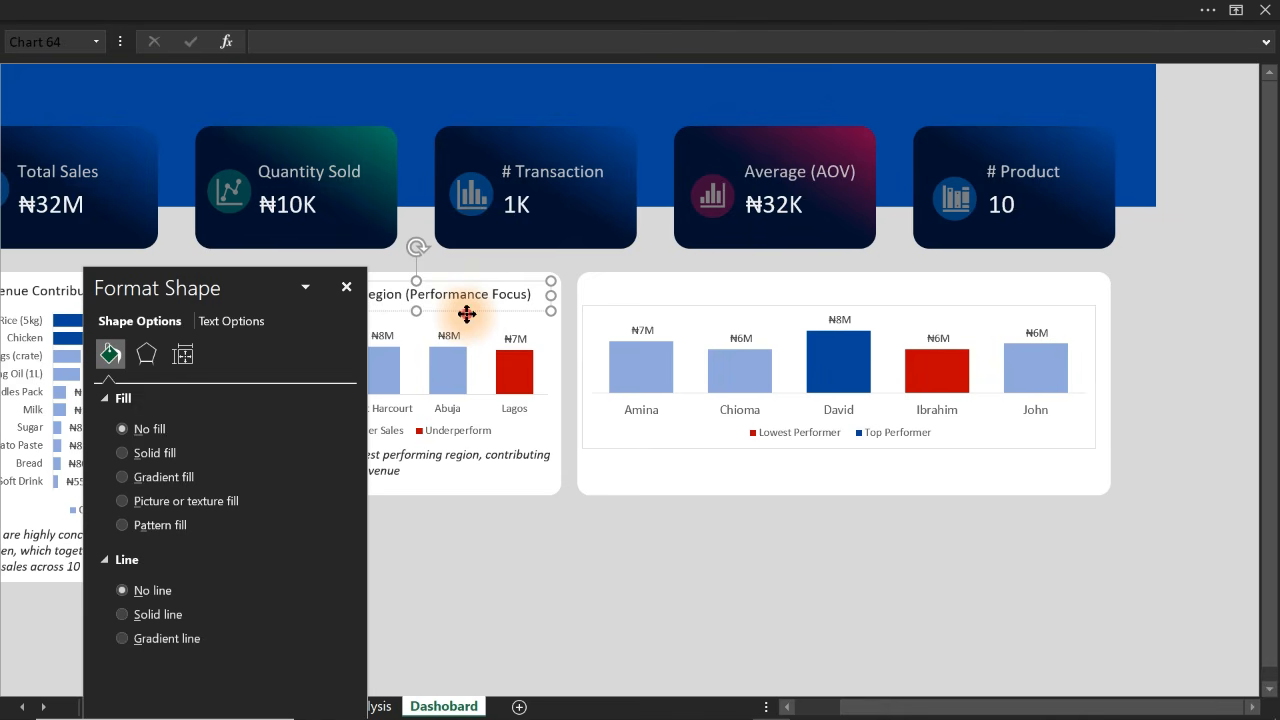
pyautogui.click(467, 314)
pyautogui.click(461, 287)
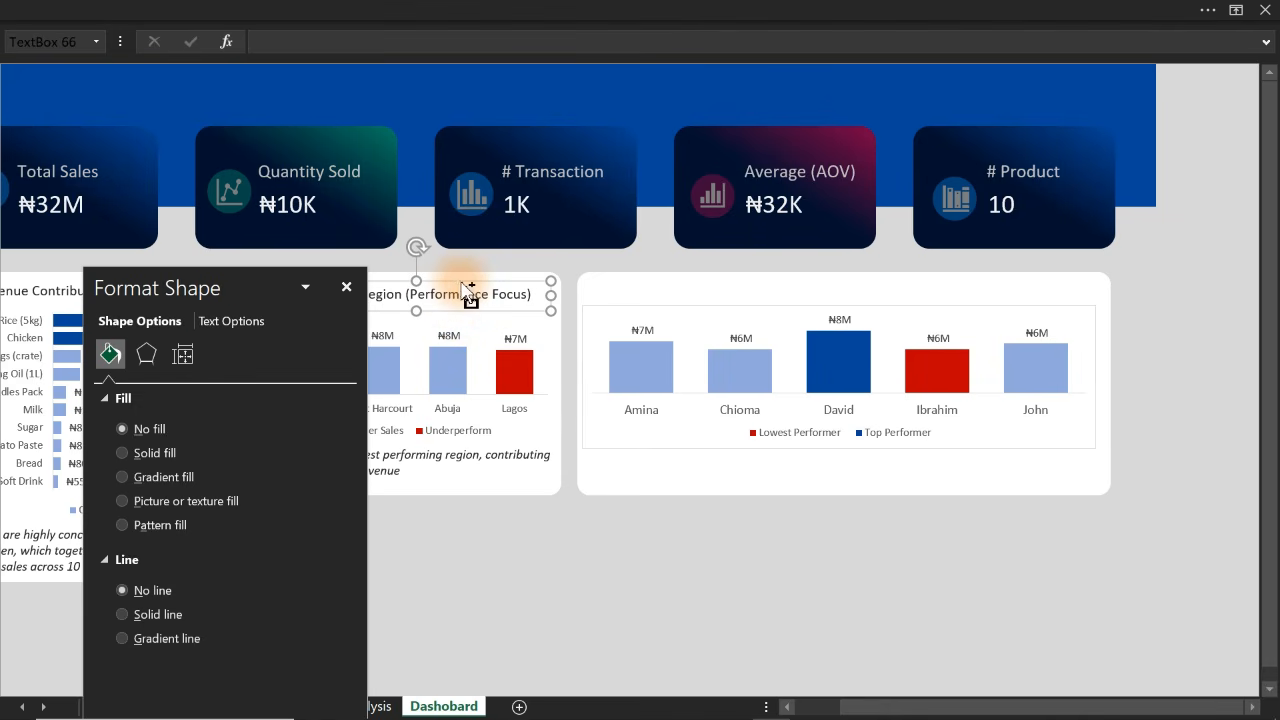
pyautogui.moveTo(467, 290); pyautogui.dragTo(765, 280)
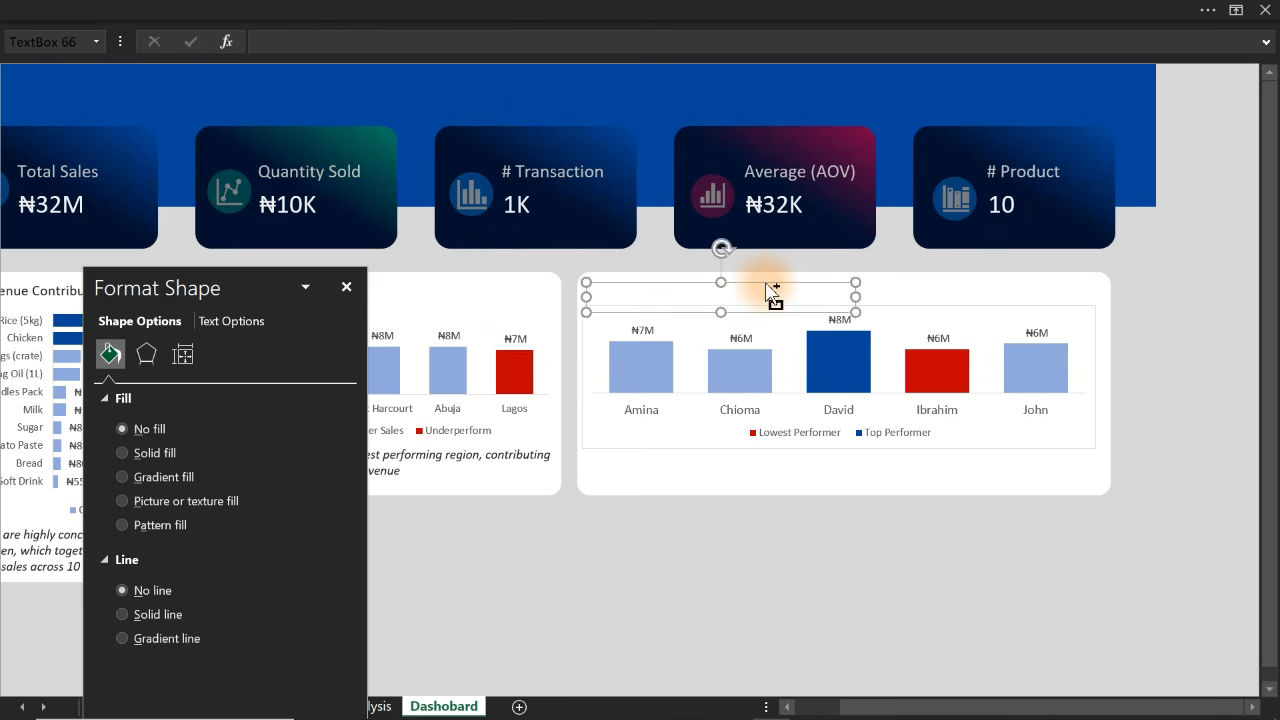
pyautogui.hotkey('ctrl', 'z')
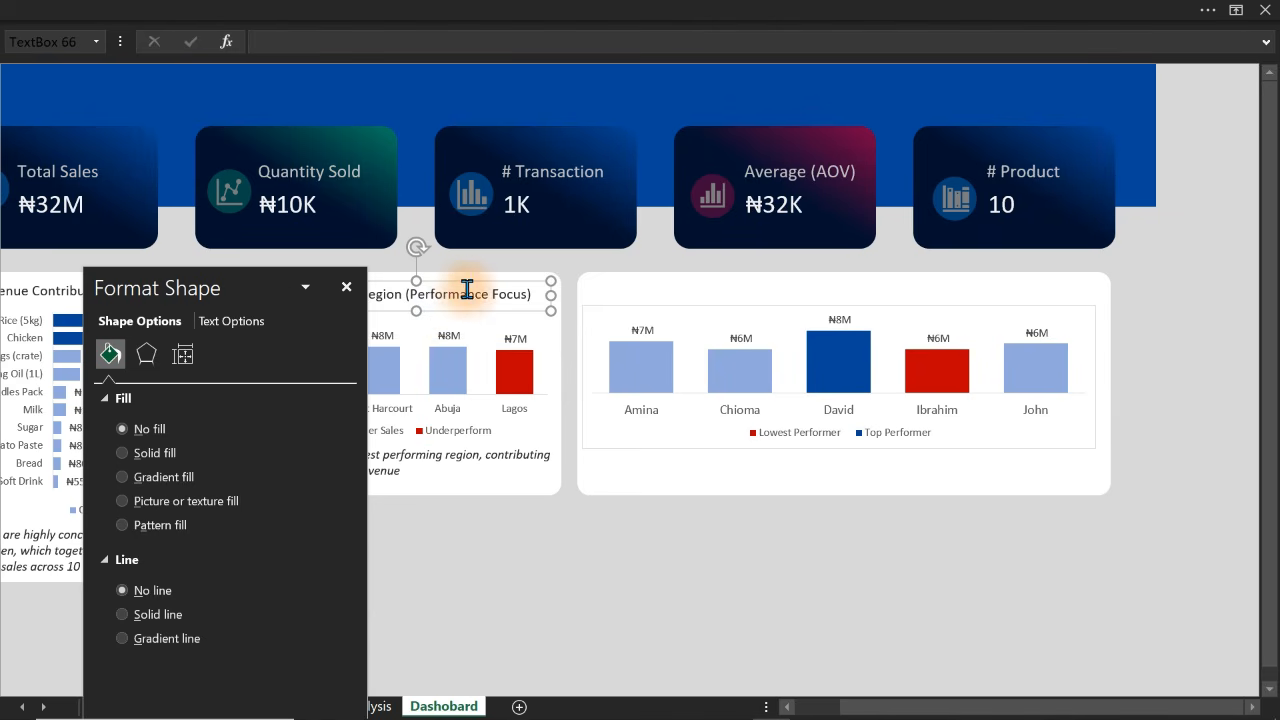
pyautogui.moveTo(453, 281); pyautogui.dragTo(758, 277)
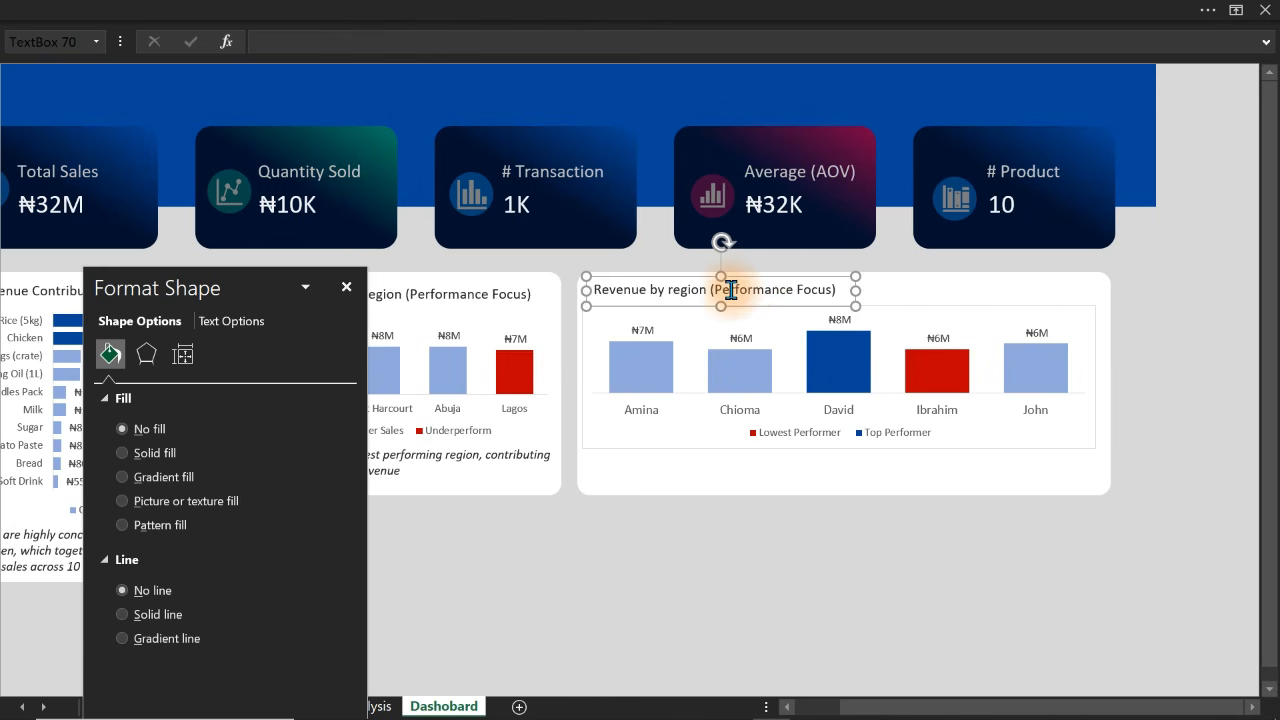
# Select the entire text of the copied title above the sales rep chart
pyautogui.tripleClick(731, 290)
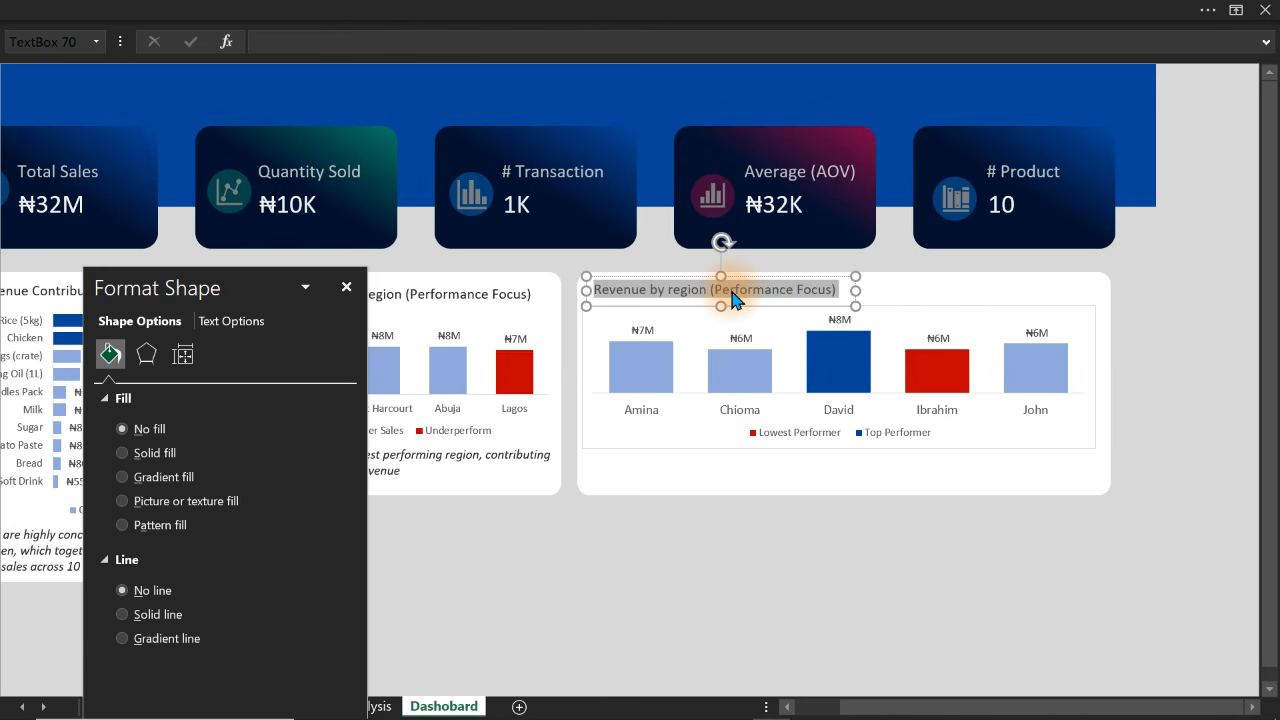
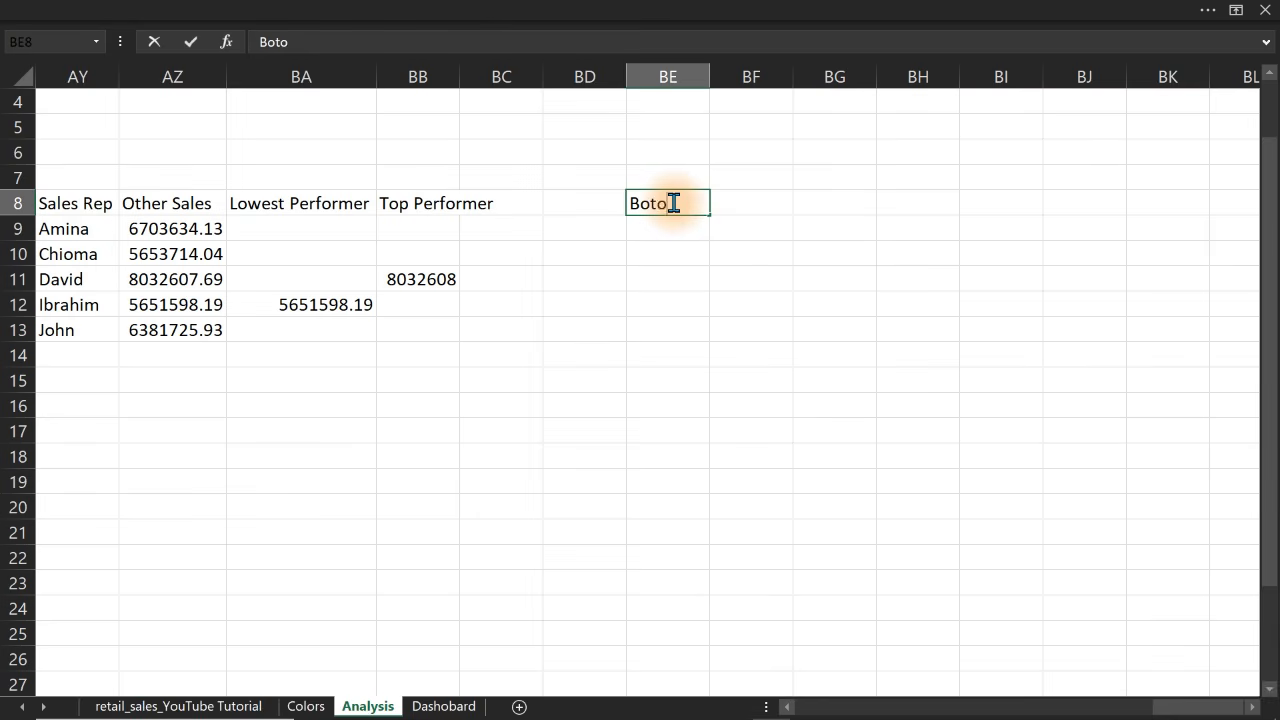
# On the Analysis sheet, enter the labels Bottom, Top and All Sales in cells BE8 to BE10
pyautogui.write('tom')
pyautogui.press('Return')
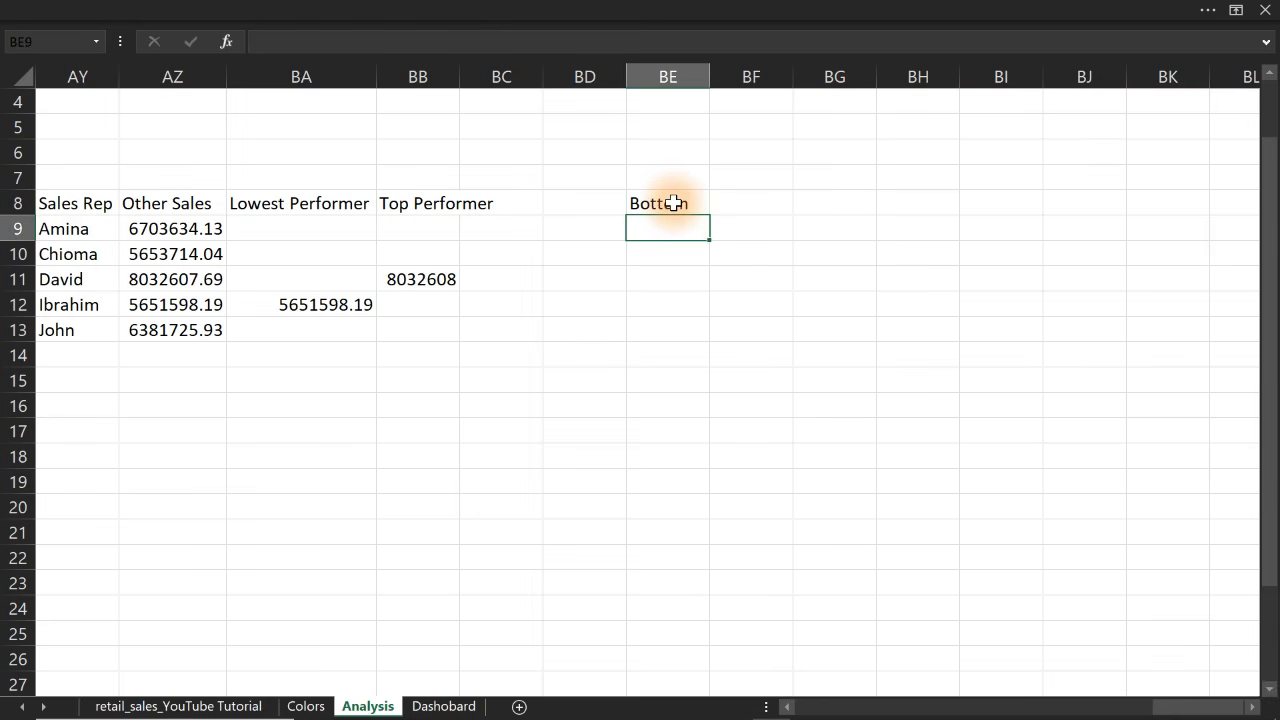
pyautogui.write('Top')
pyautogui.press('Return')
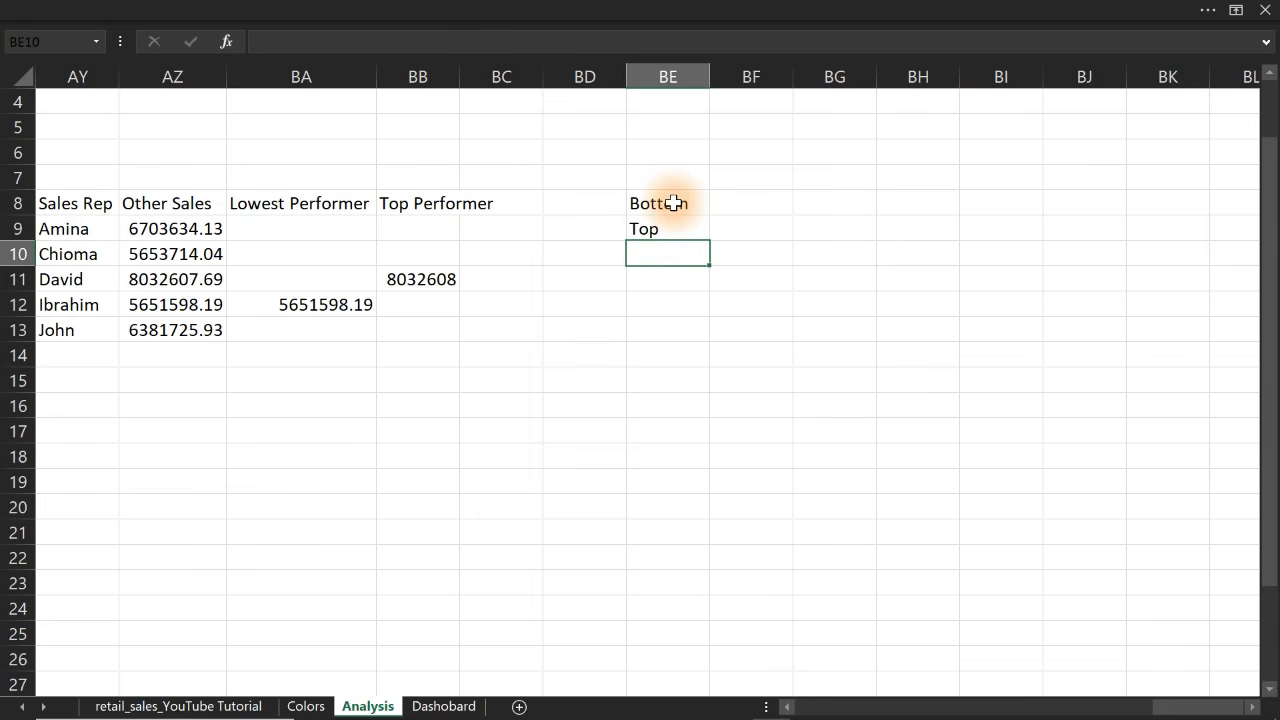
pyautogui.write('All Sales')
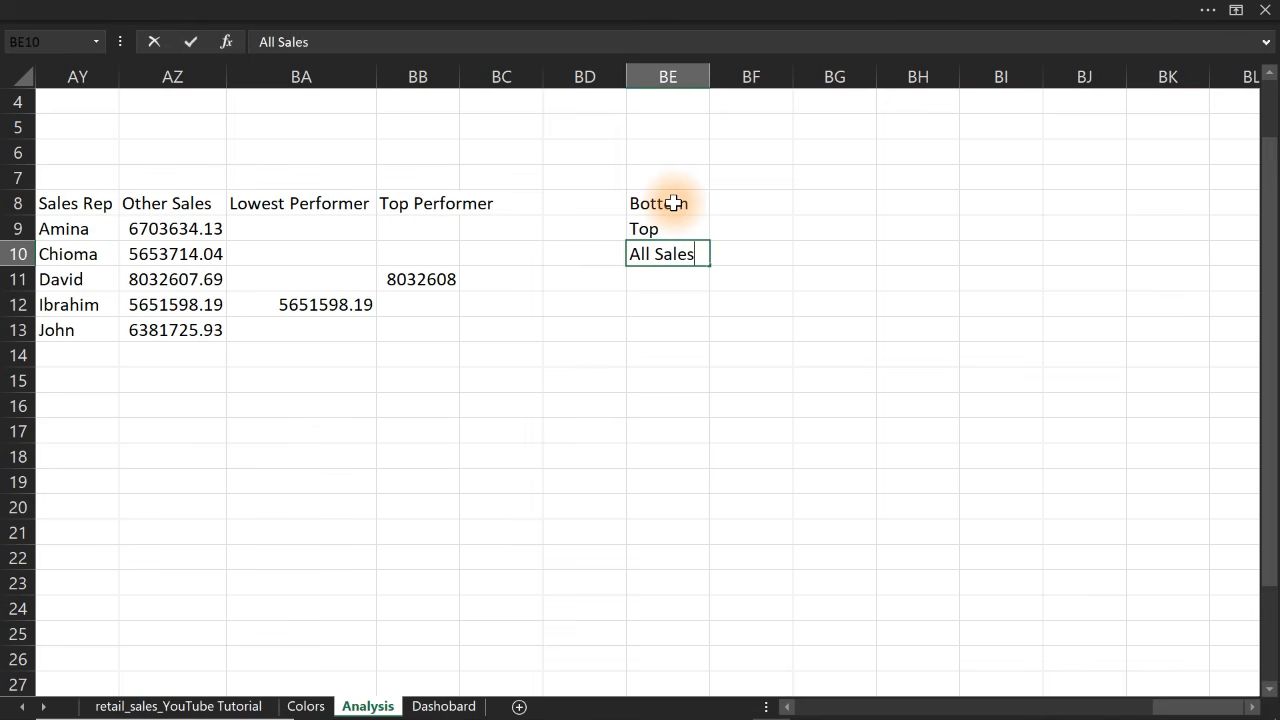
pyautogui.press('Return')
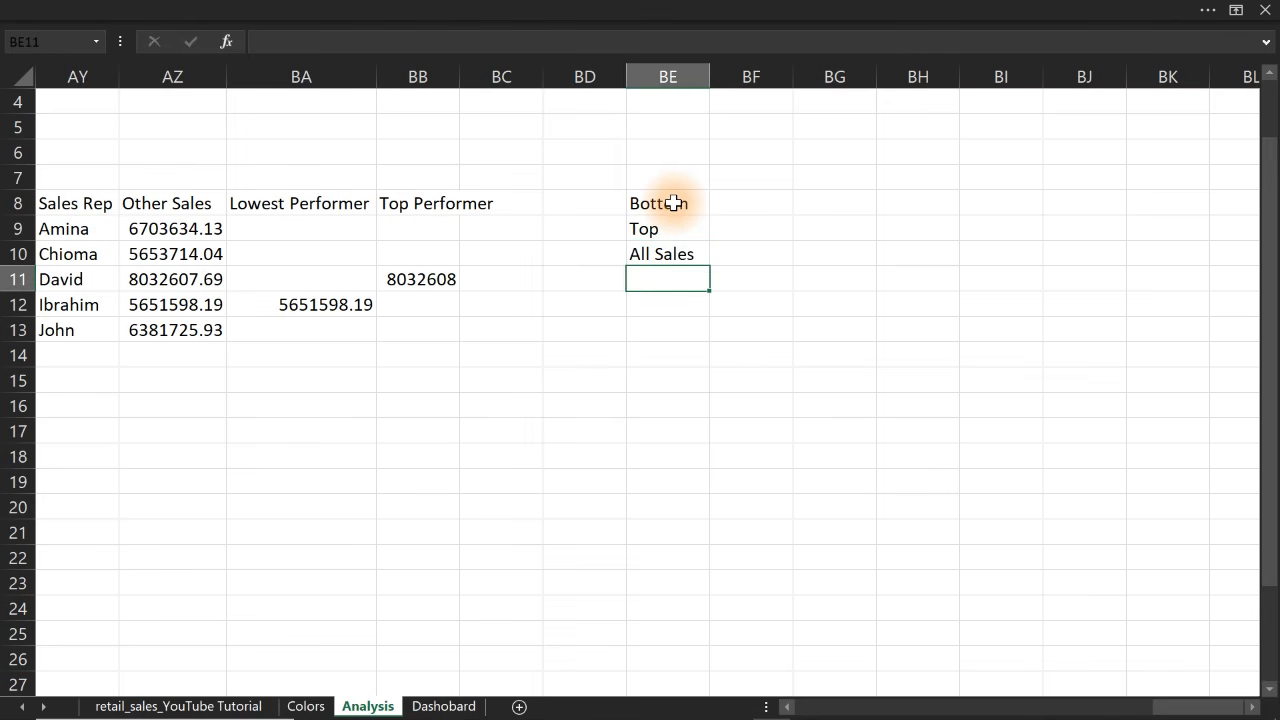
# Enter the labels Worst Rep and Best Rep in cells BE11 and BE12
pyautogui.write('Worst ')
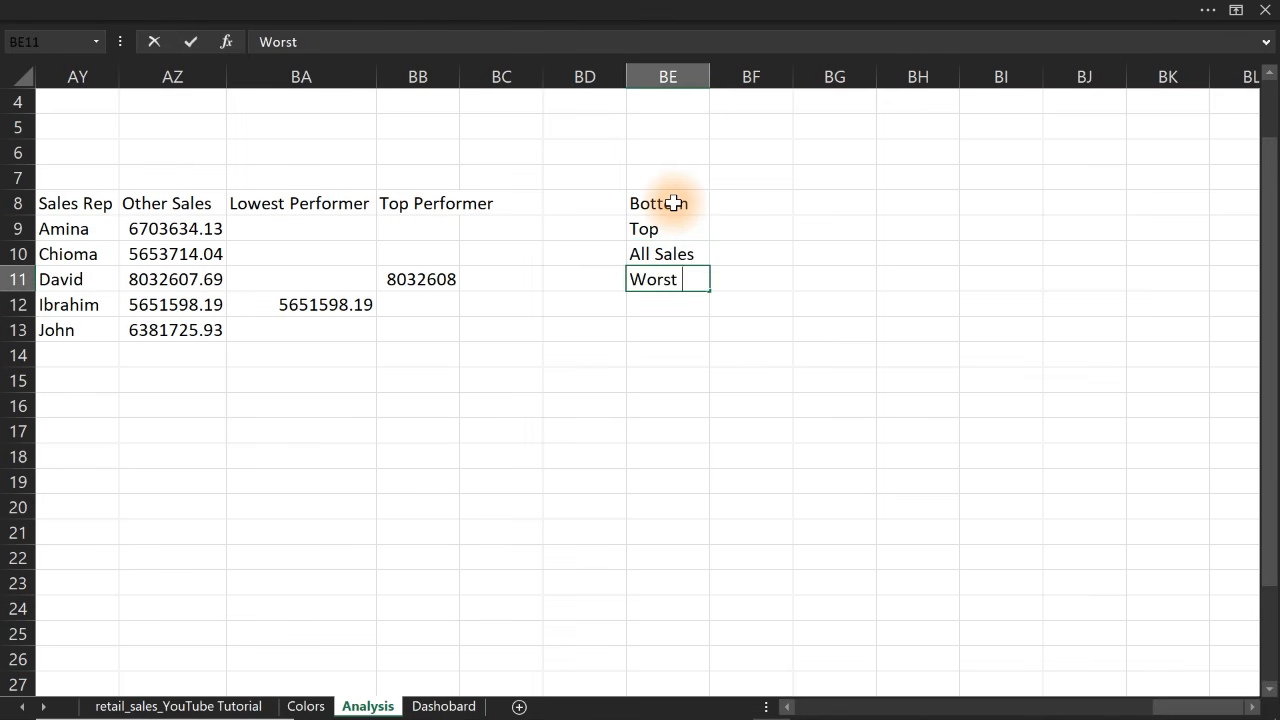
pyautogui.write('Rep')
pyautogui.press('Return')
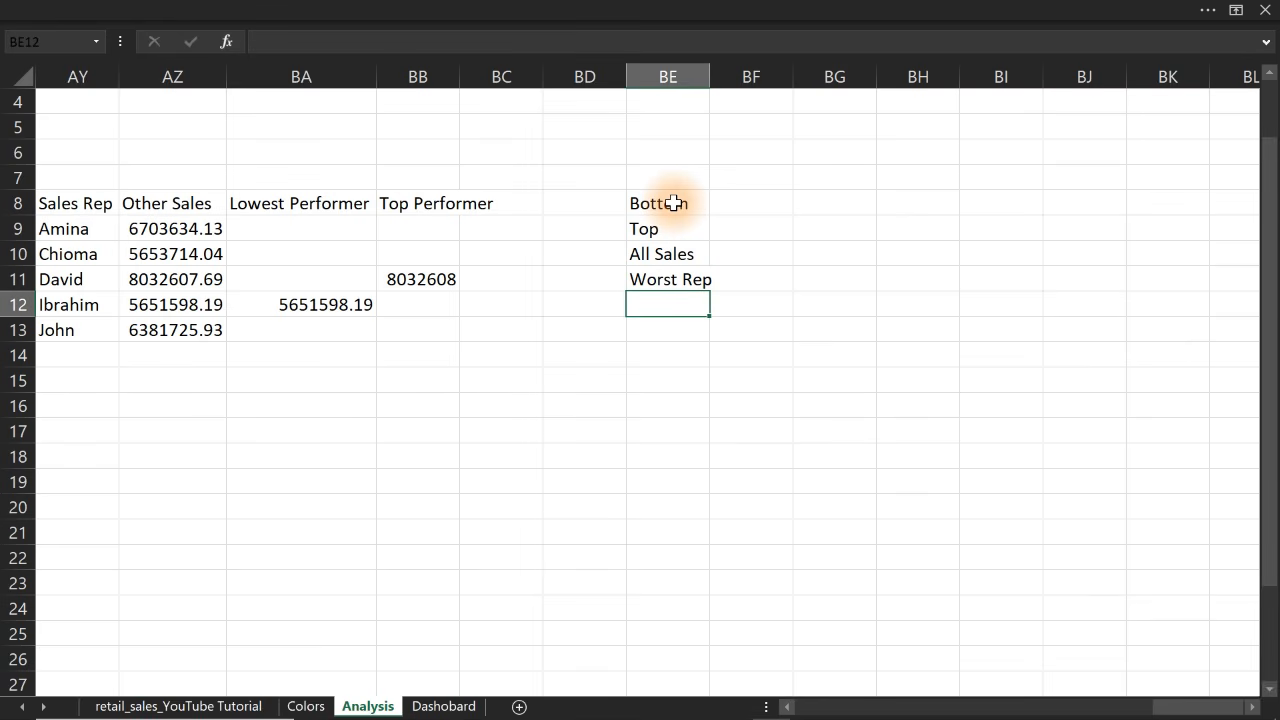
pyautogui.write('Best Rep')
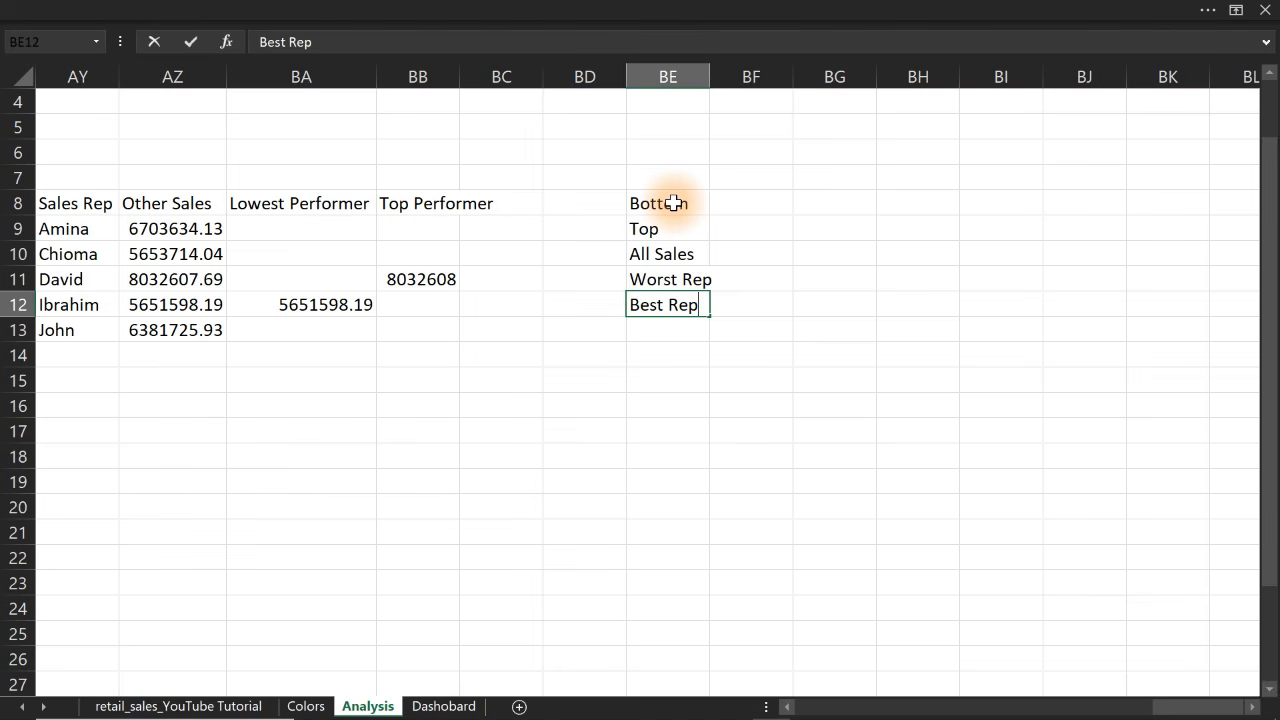
pyautogui.press('Return')
# Enter the labels Max Rep Name and Min Rep Name in cells BE13 and BE14
pyautogui.write('Man')
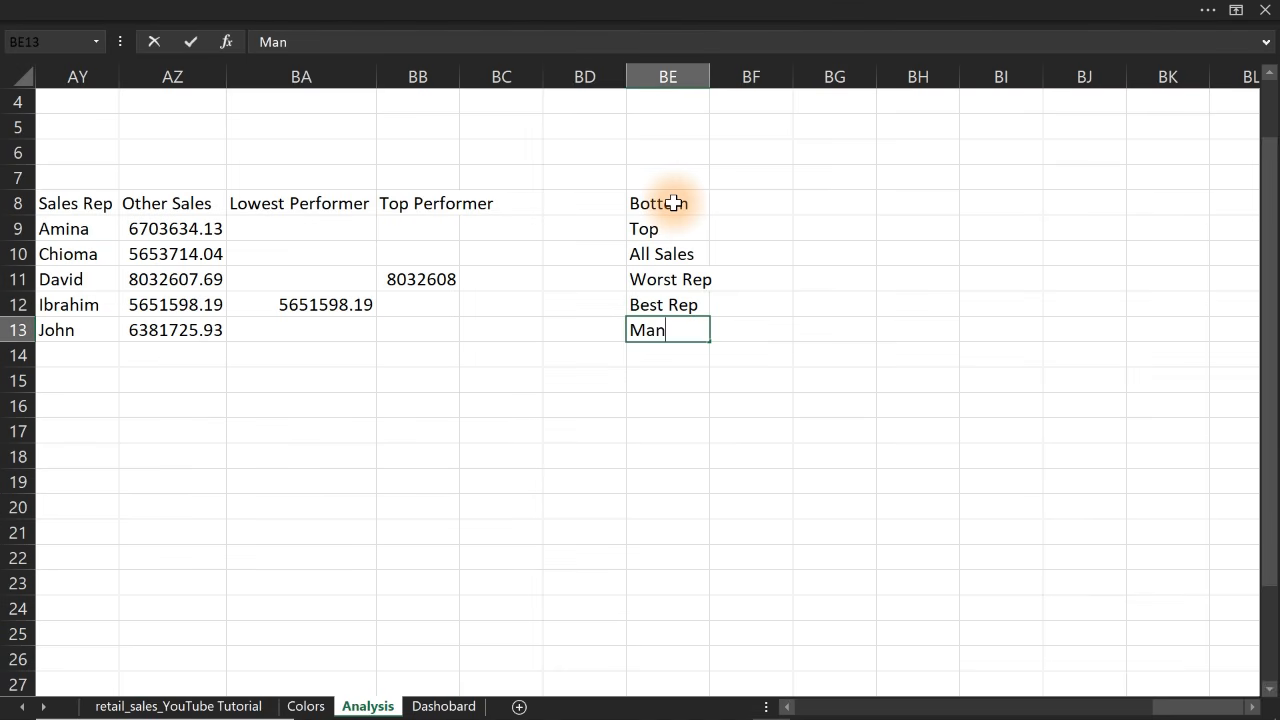
pyautogui.press('BackSpace')
pyautogui.press('BackSpace')
pyautogui.write('Ma')
pyautogui.write('x Name')
pyautogui.press('BackSpace')
pyautogui.press('BackSpace')
pyautogui.press('BackSpace')
pyautogui.press('BackSpace')
pyautogui.press('BackSpace')
pyautogui.write('Rep Name')
pyautogui.press('Return')
pyautogui.write('M')
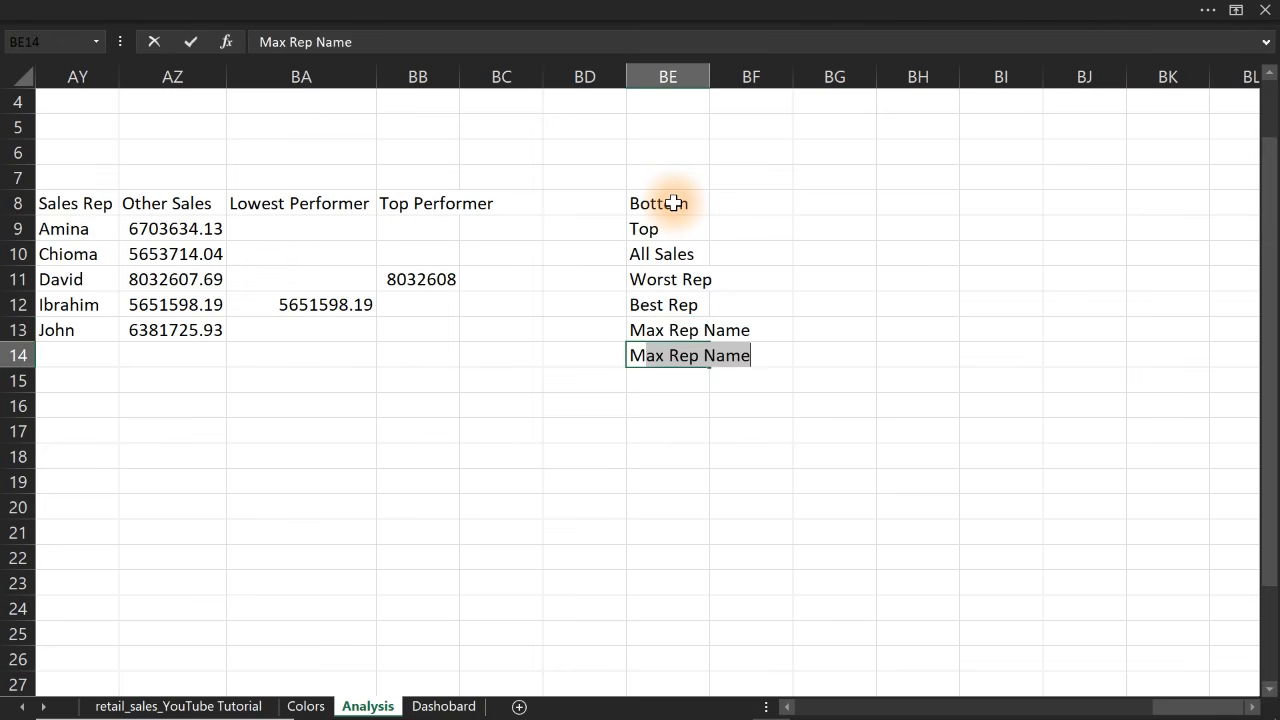
pyautogui.write('in Rep ')
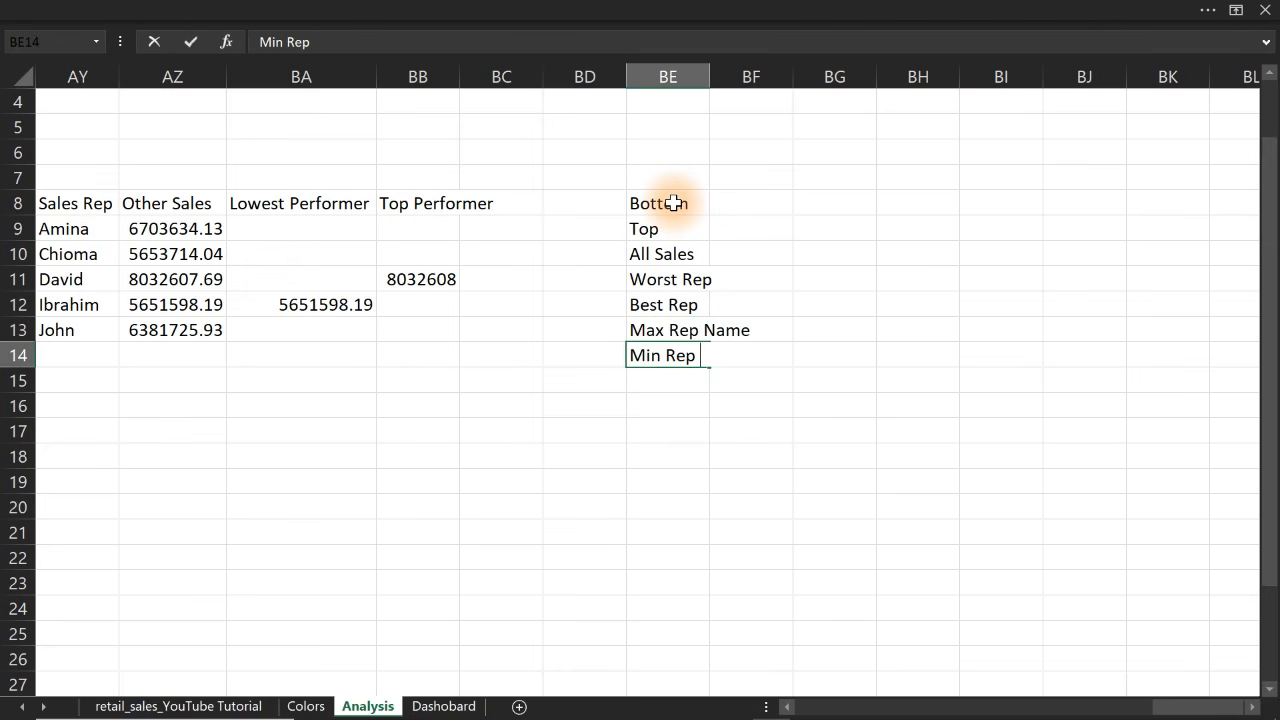
pyautogui.write('Name')
pyautogui.press('Return')
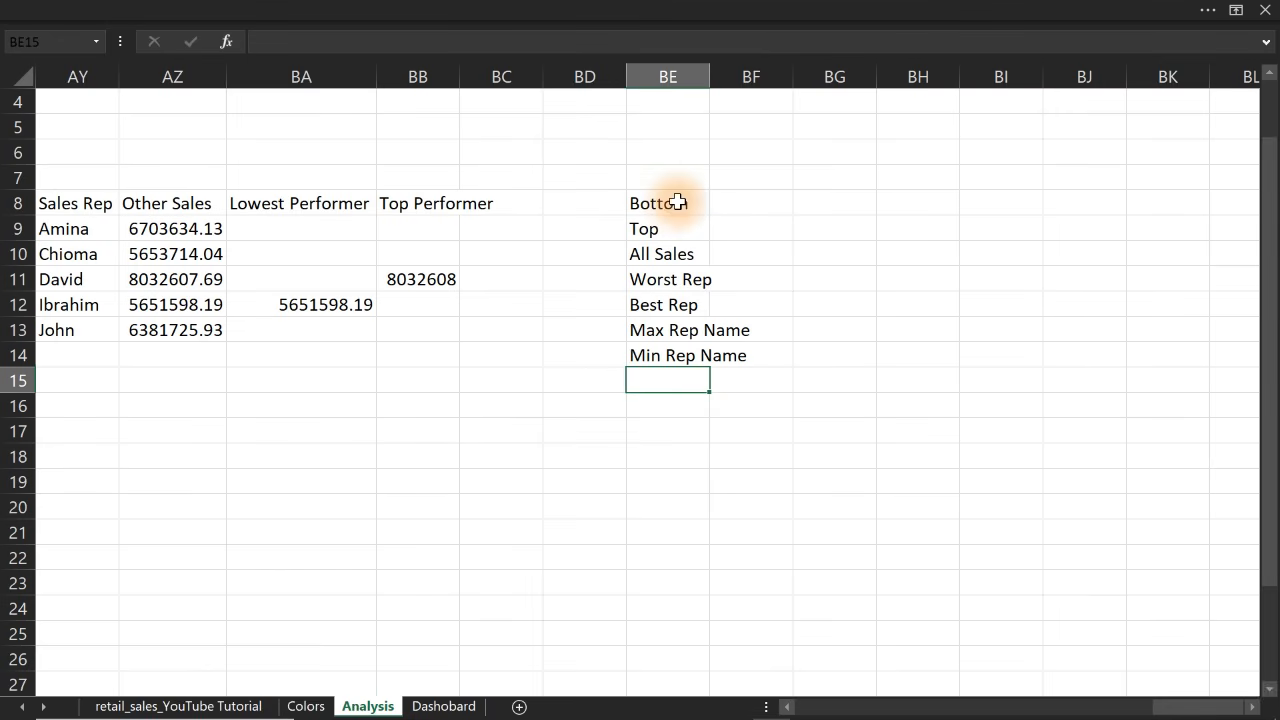
# Calculate the Bottom value in BF8 with a MIN formula over the Other Sales values in AZ9:AZ13
pyautogui.click(720, 201)
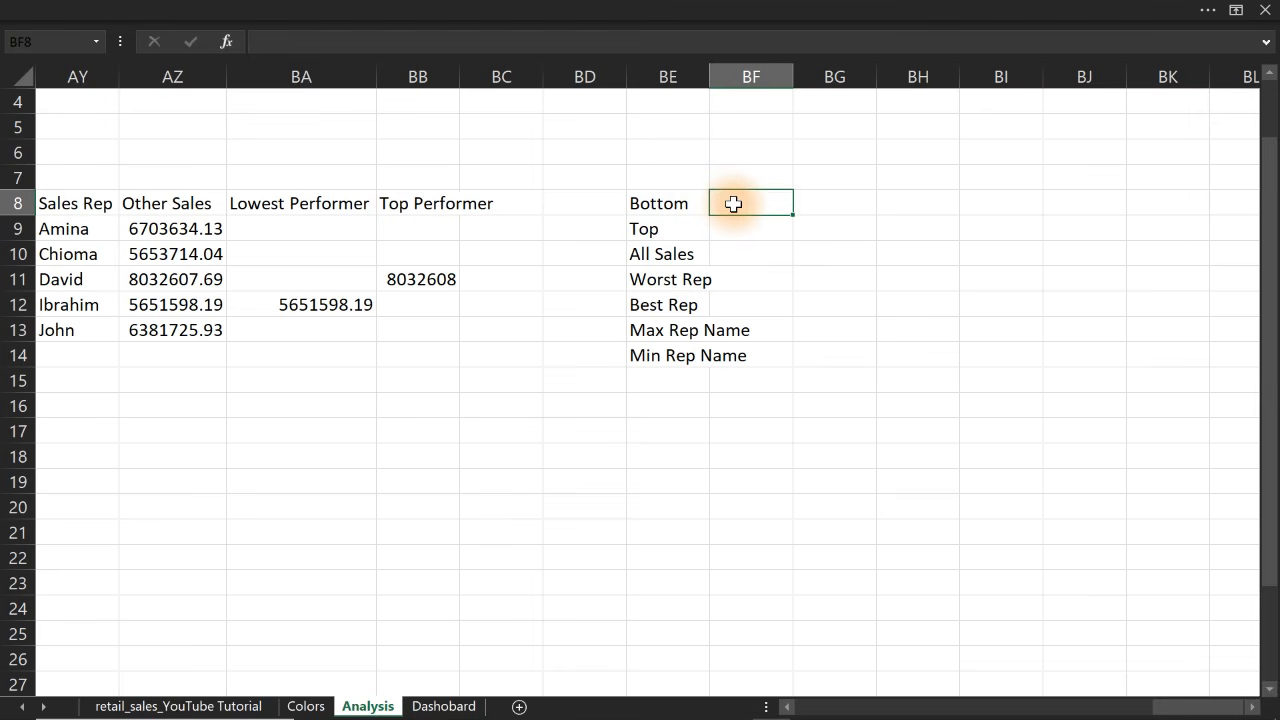
pyautogui.write('=min')
pyautogui.press('Tab')
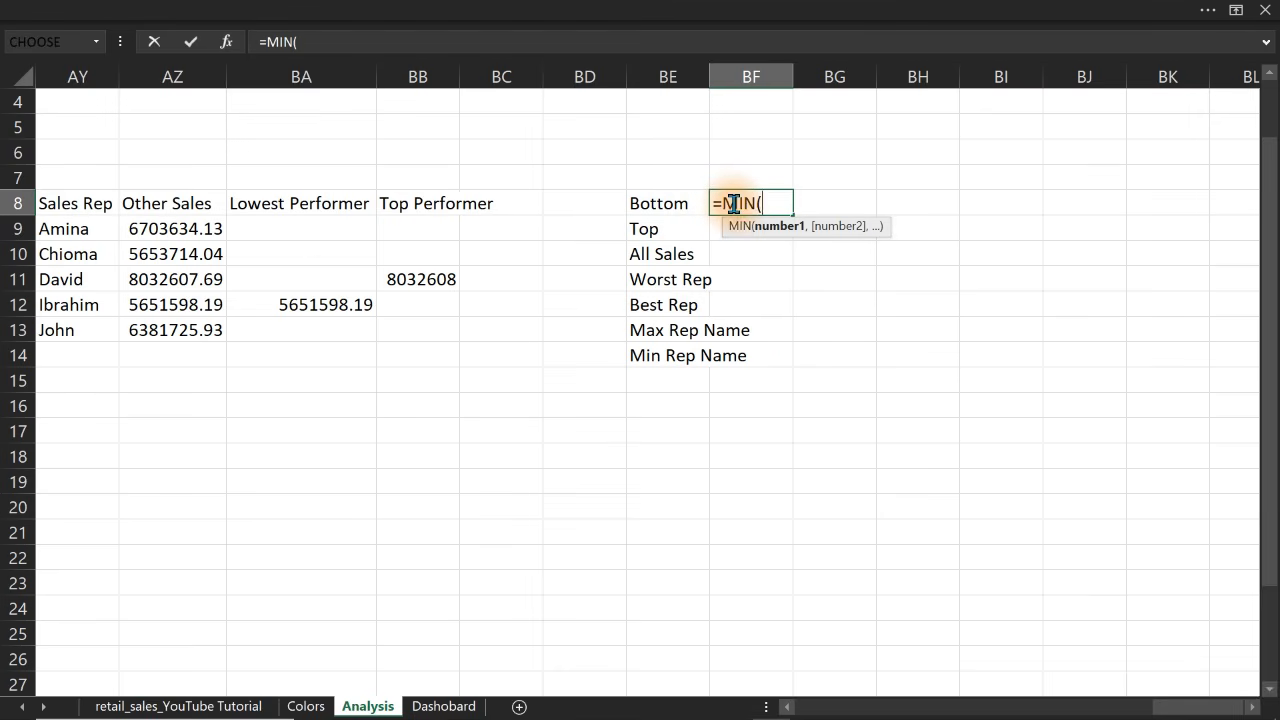
pyautogui.moveTo(205, 229); pyautogui.dragTo(186, 331)
pyautogui.press('Return')
# Calculate the Top value in BF9 with a MAX formula over the Other Sales values in AZ9:AZ13
pyautogui.write('=max')
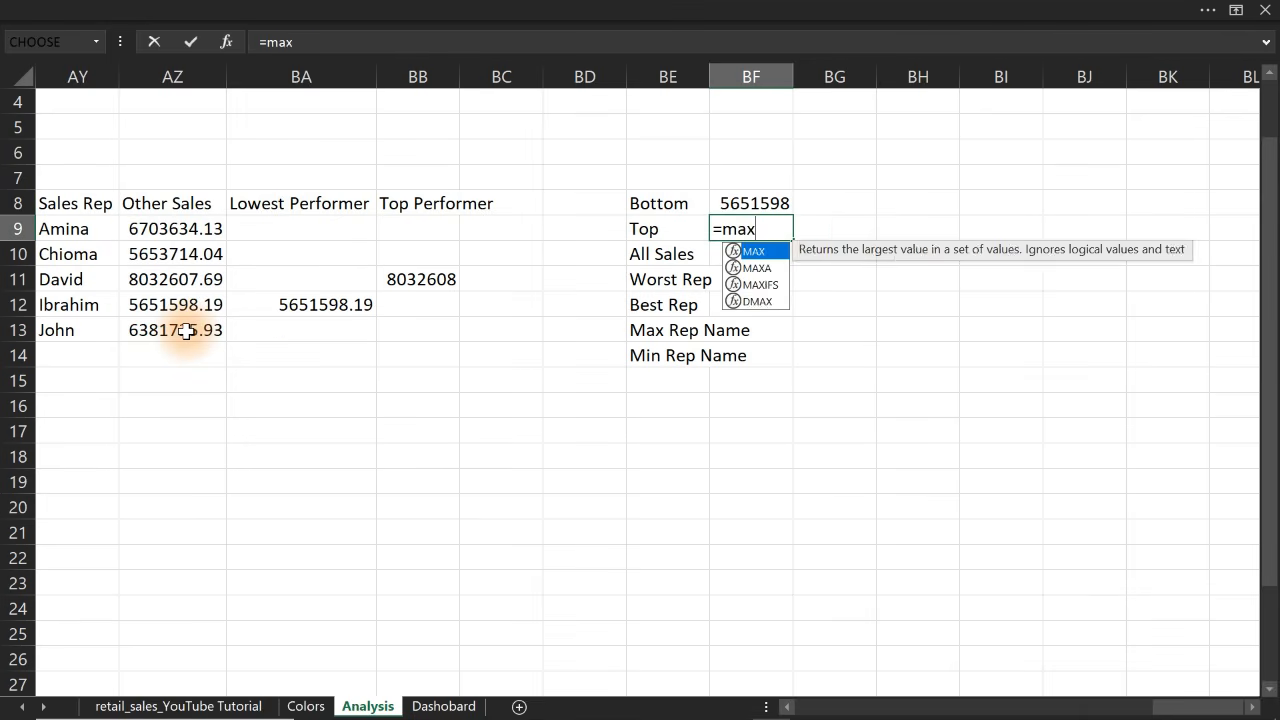
pyautogui.press('Tab')
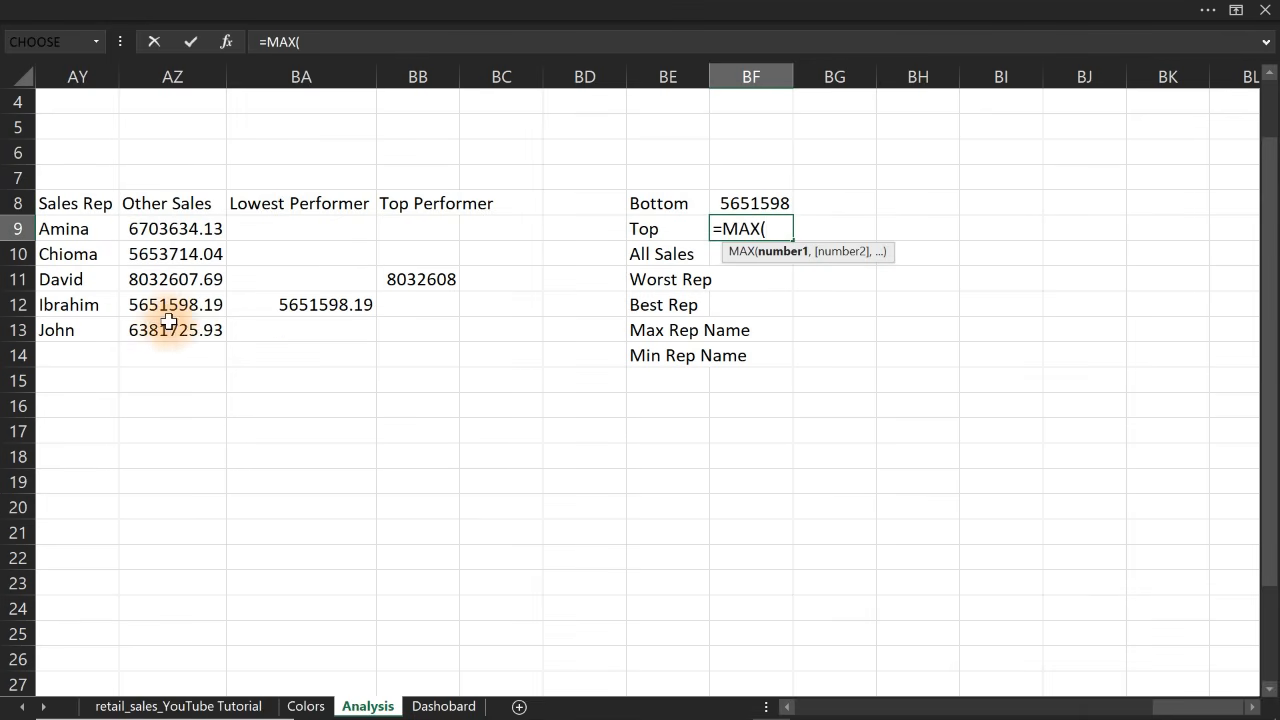
pyautogui.moveTo(166, 229); pyautogui.dragTo(165, 331)
pyautogui.press('Return')
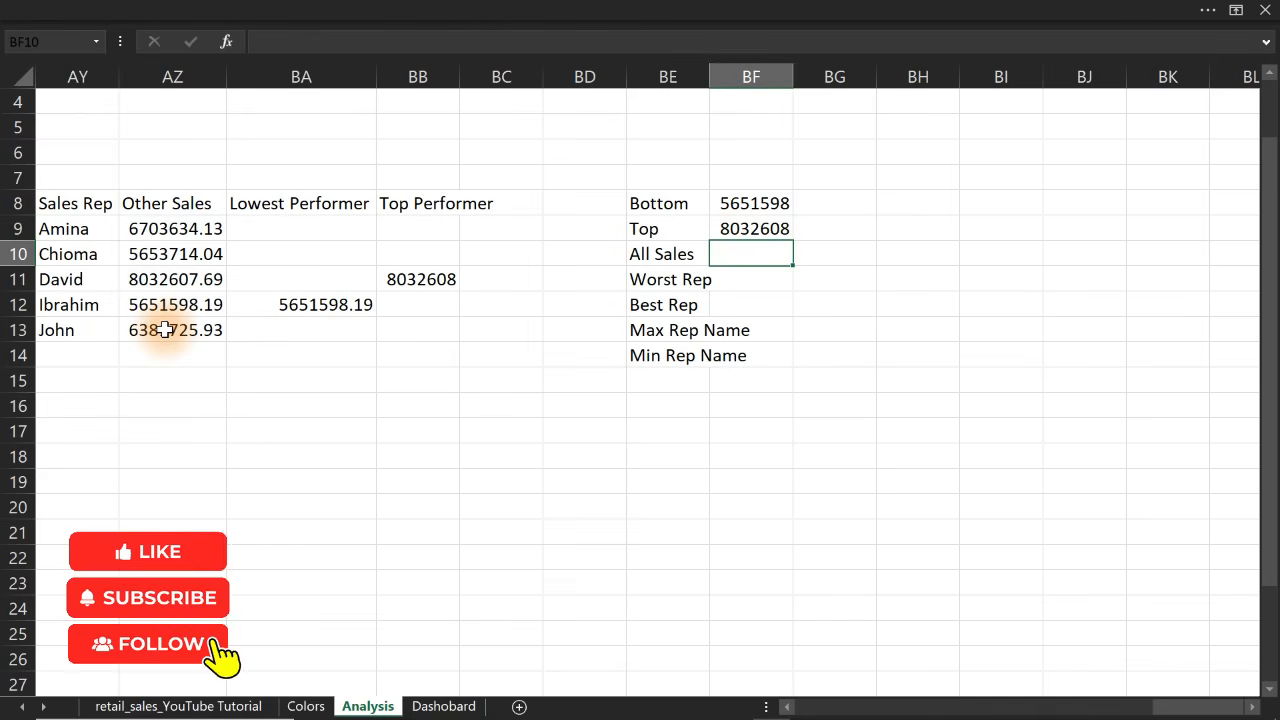
# Fill the All Sales value in BF10 with a formula referring to the named range All_Sales
pyautogui.write('=all')
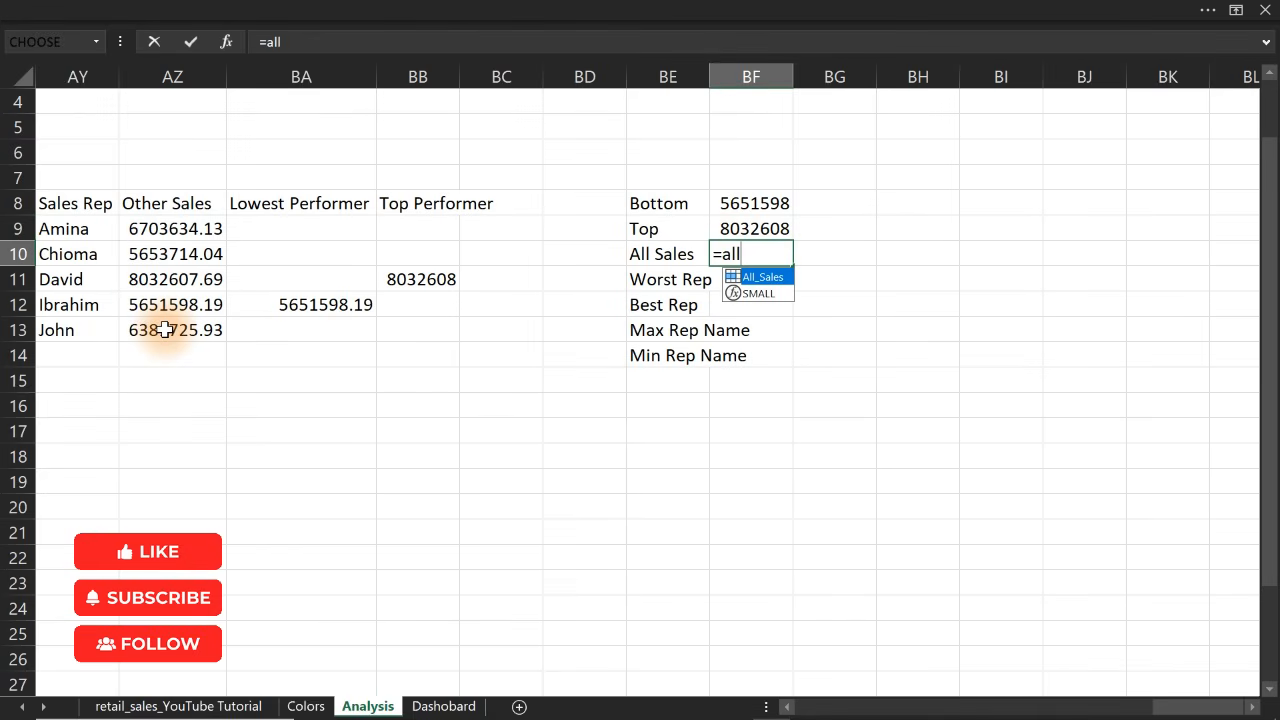
pyautogui.press('Tab')
pyautogui.hotkey('ctrl', 'Return')
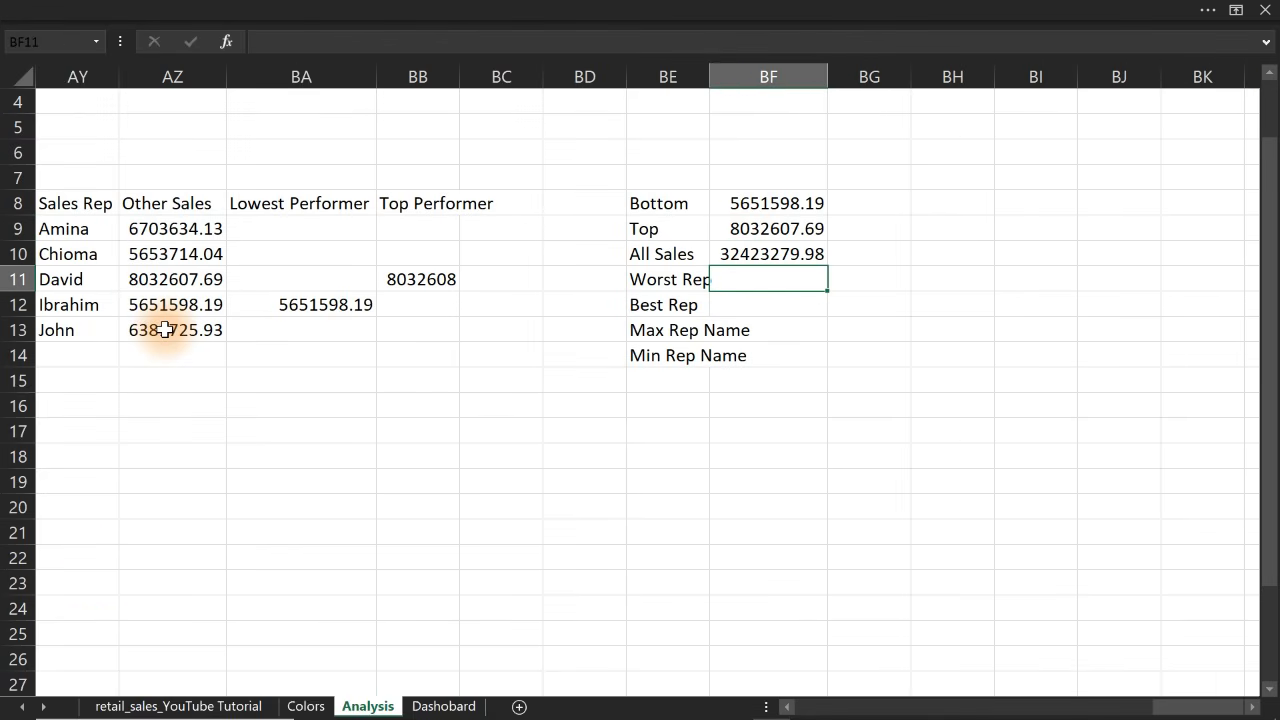
pyautogui.click(255, 398)
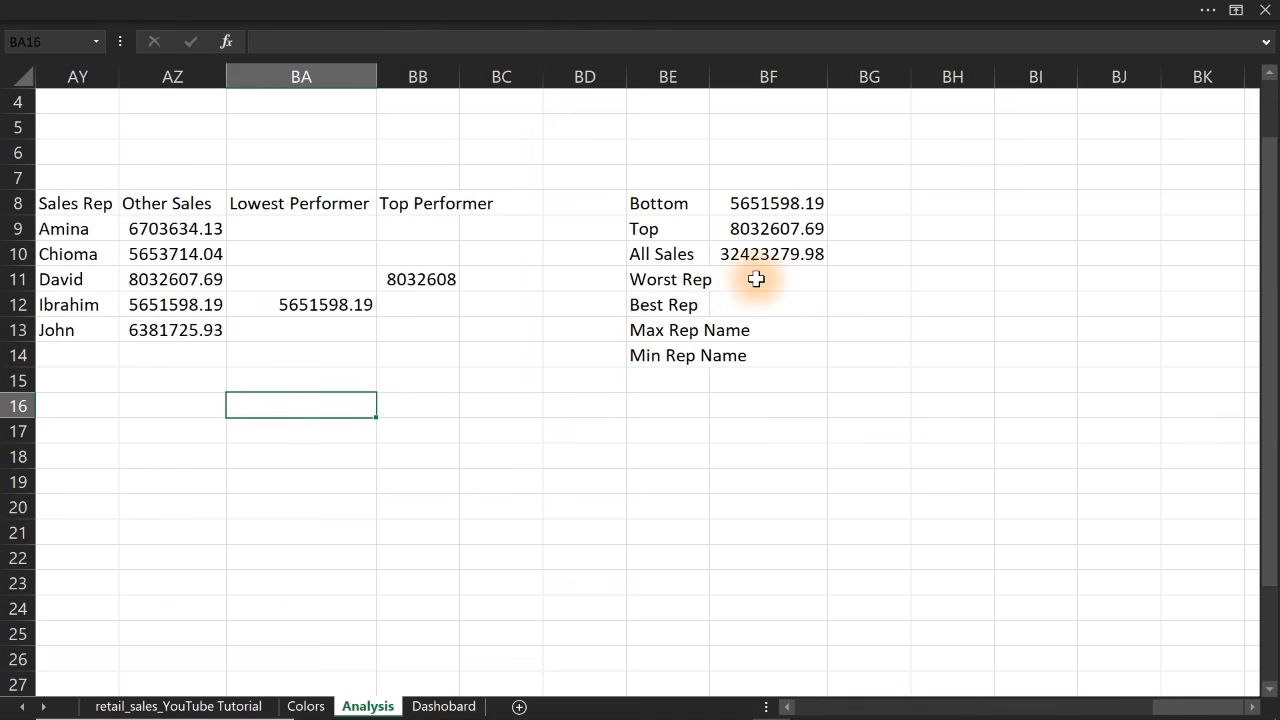
# Extend the labels in BE11 and BE12 to "Worst Rep Contribution" and "Best RepContribution", and auto-fit column BE's width
pyautogui.doubleClick(686, 280)
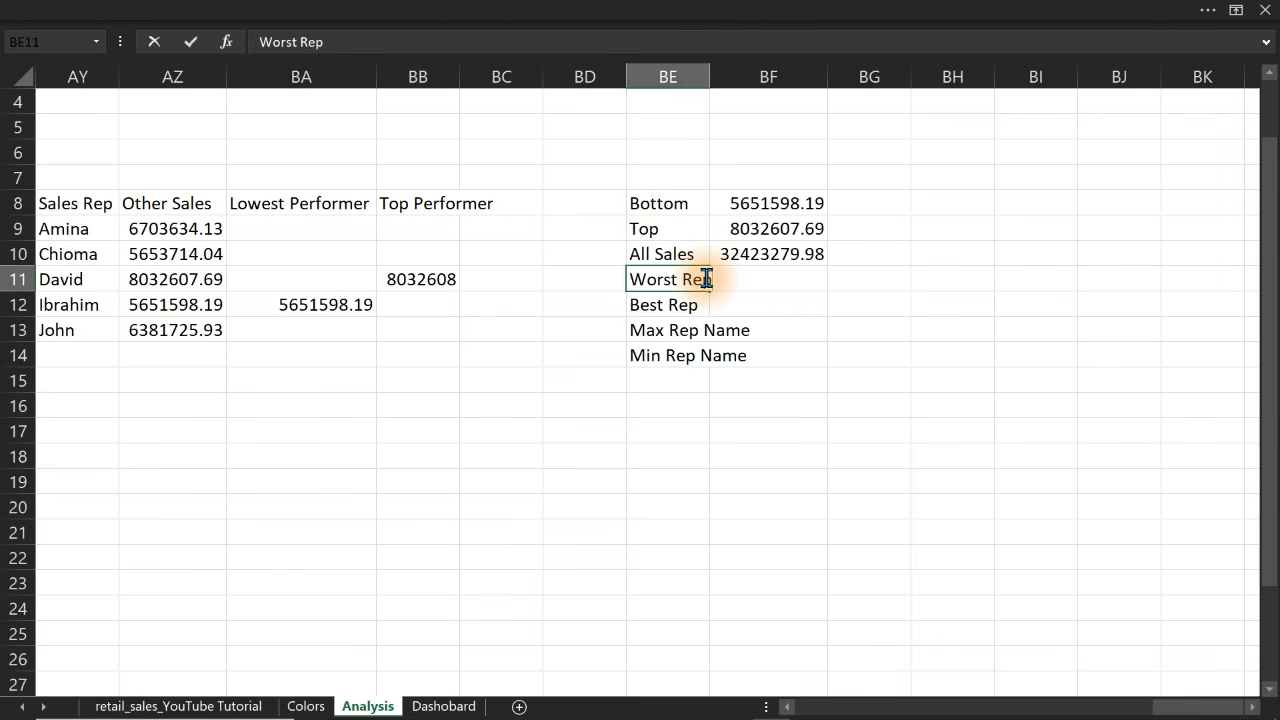
pyautogui.write('Contribution')
pyautogui.press('Return')
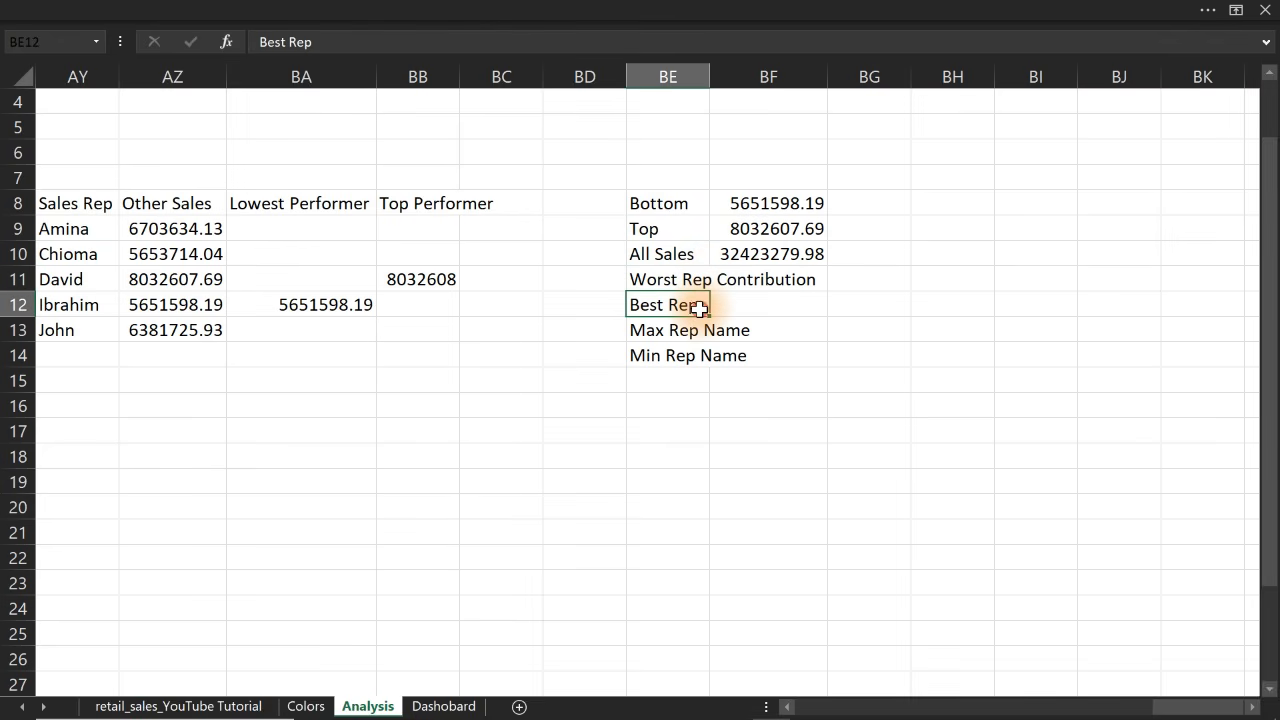
pyautogui.doubleClick(700, 306)
pyautogui.write('Contribution')
pyautogui.press('Return')
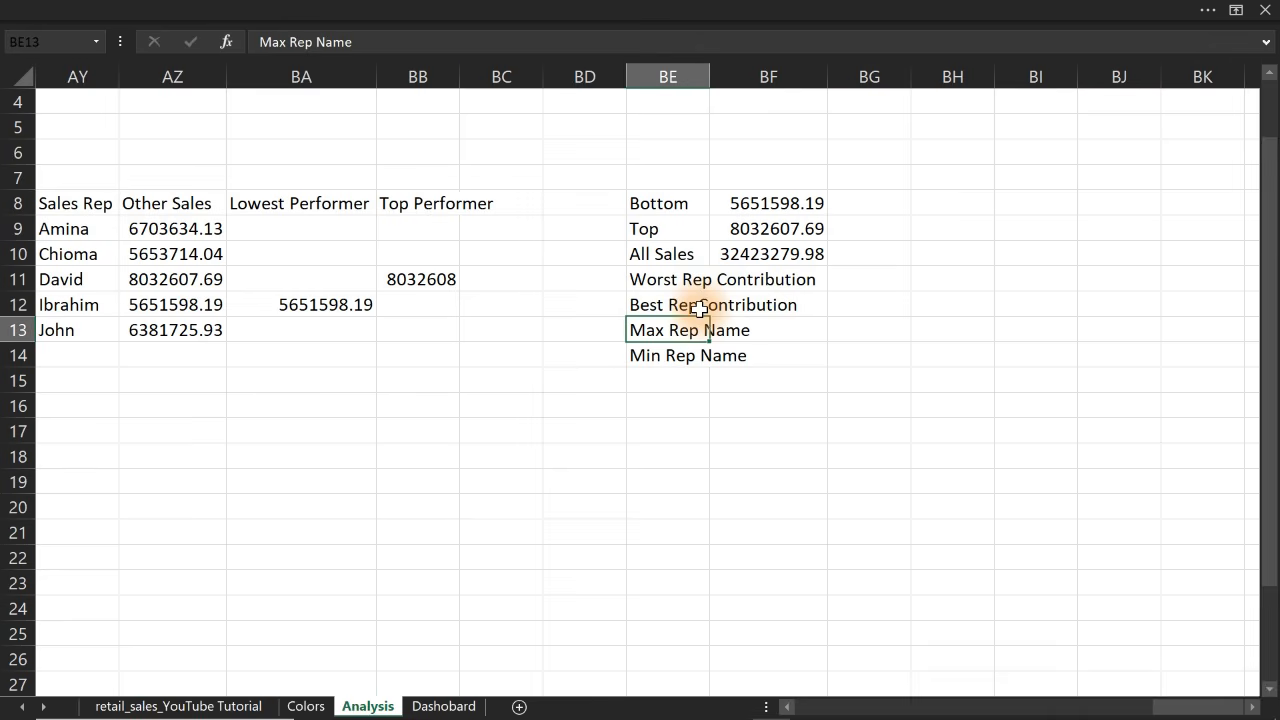
pyautogui.doubleClick(709, 76)
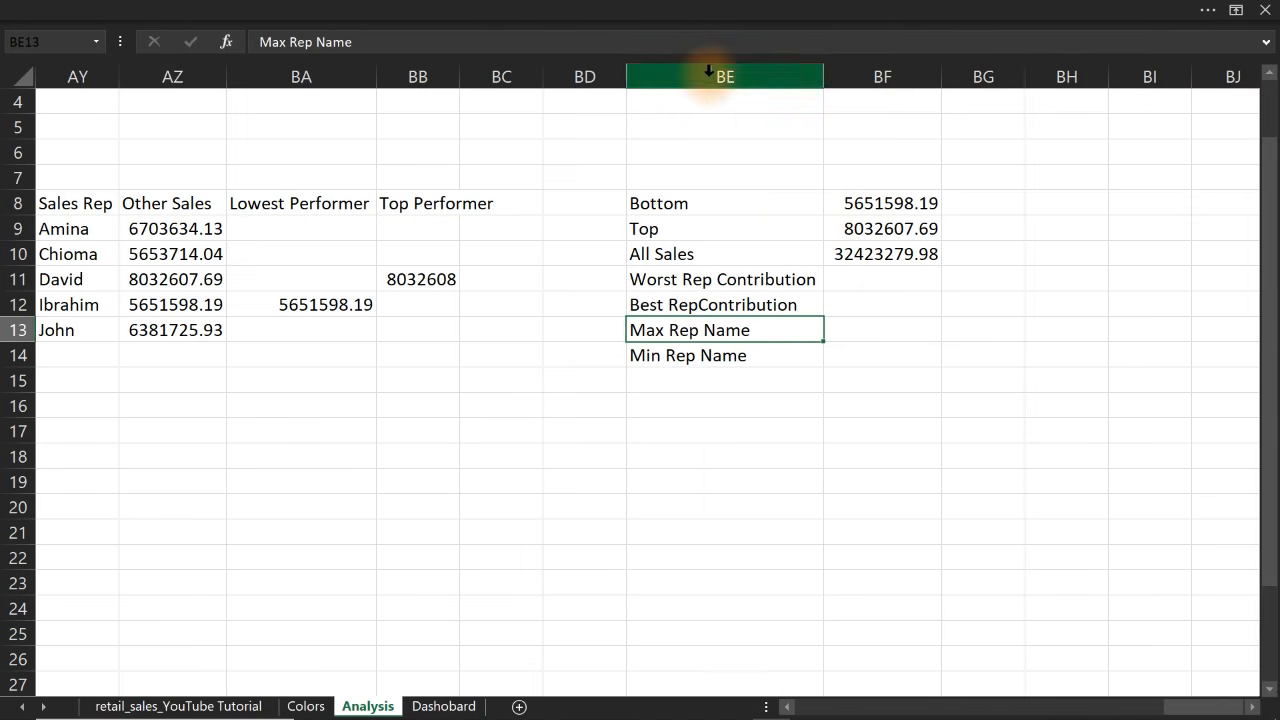
# Calculate the worst rep's contribution in BF11 with the formula =BF8/BF10
pyautogui.click(873, 279)
pyautogui.doubleClick(873, 279)
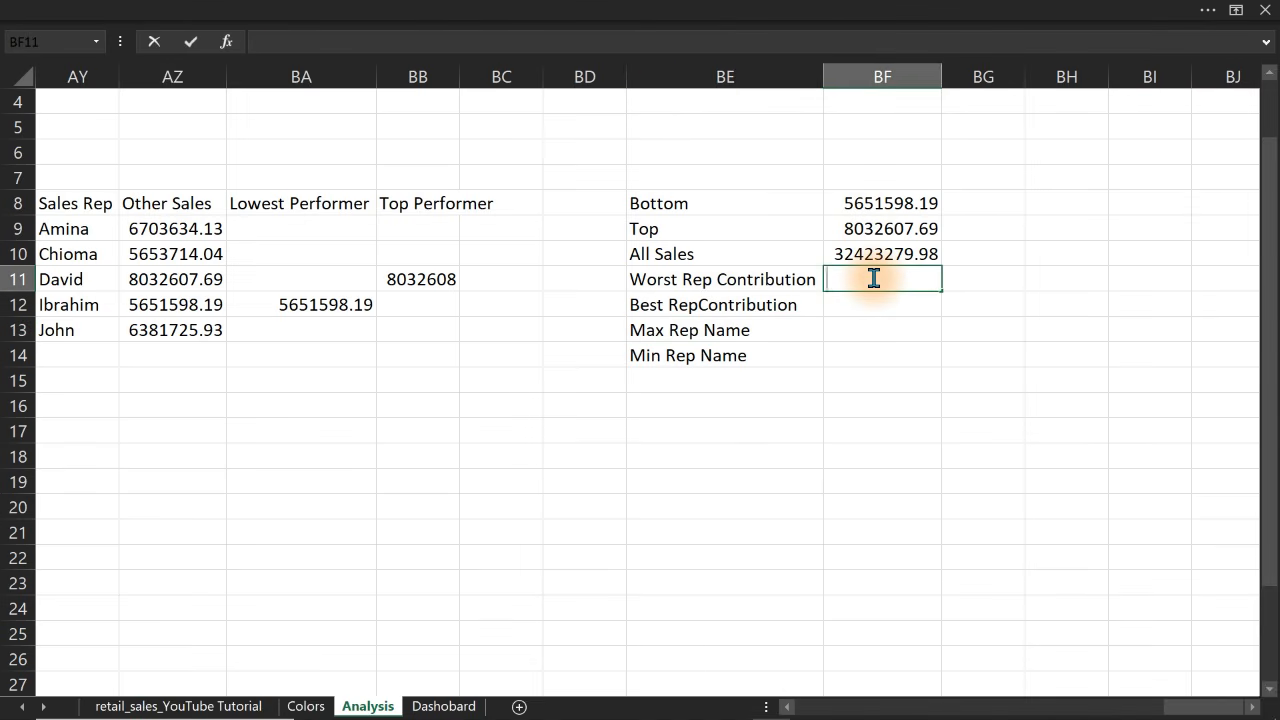
pyautogui.write('=')
pyautogui.click(902, 203)
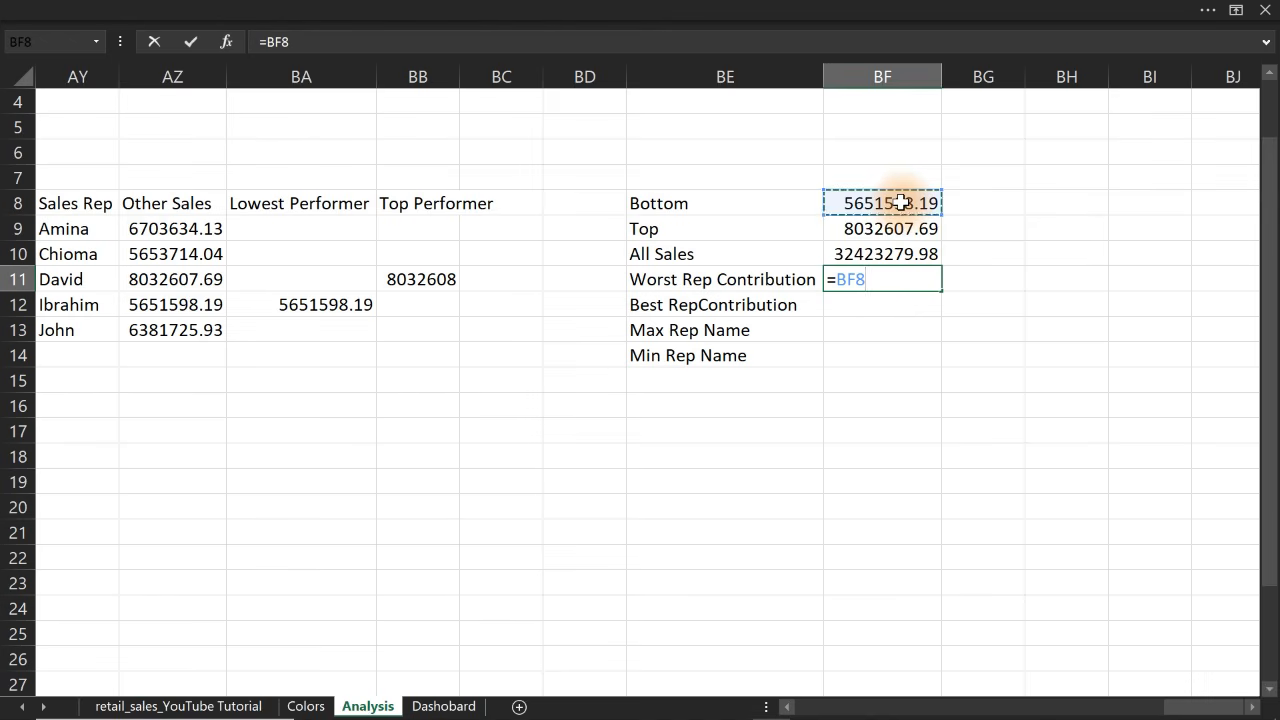
pyautogui.write('/')
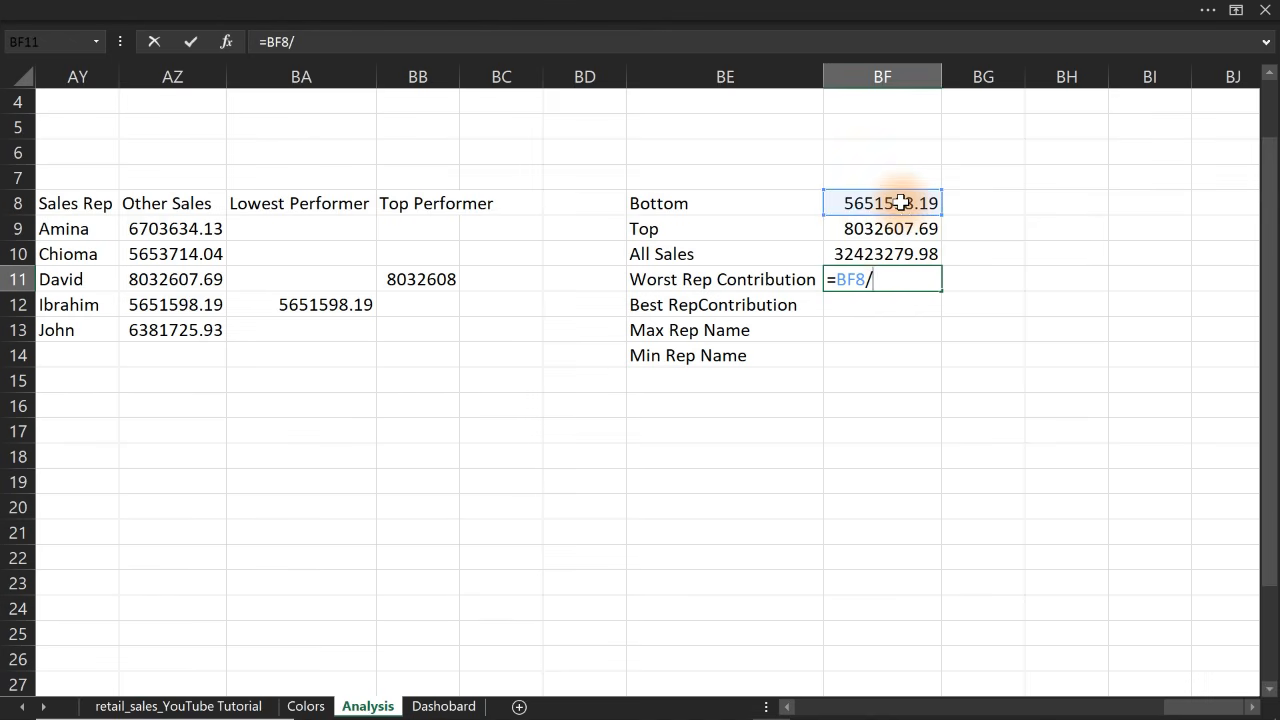
pyautogui.click(866, 254)
pyautogui.press('Return')
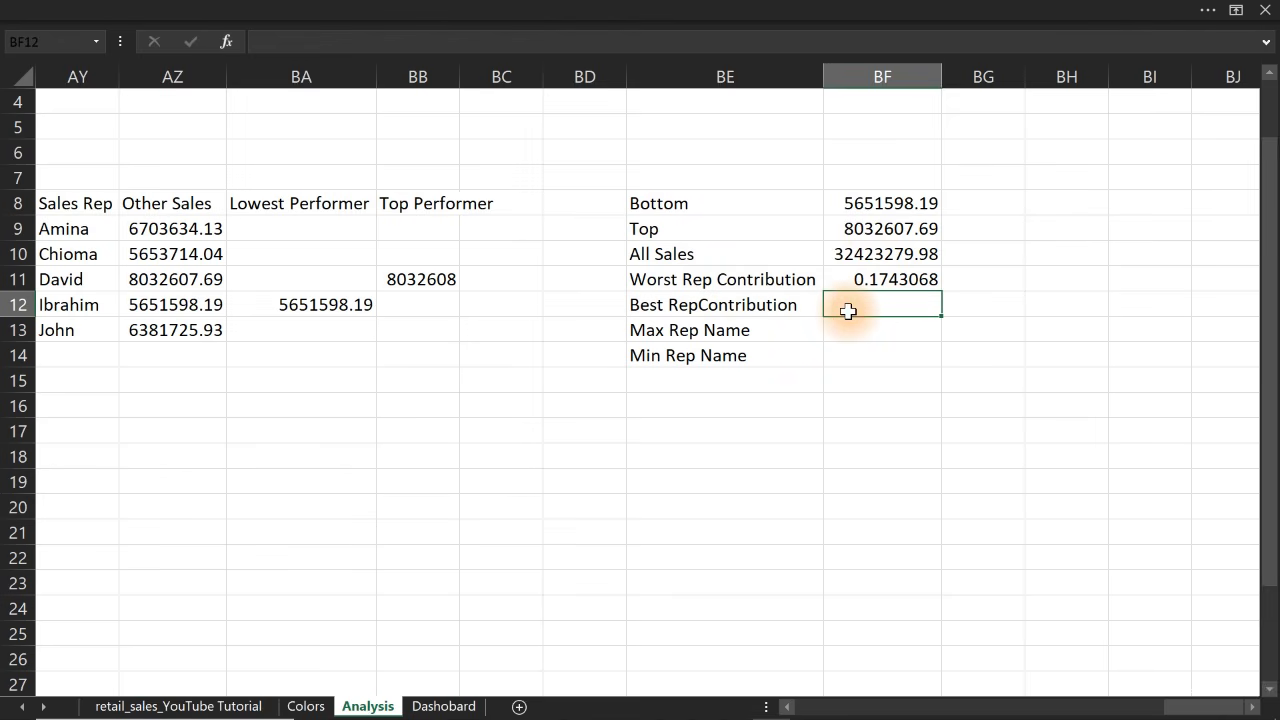
# Calculate the best rep's contribution in BF12 by dividing BF9 by the named range All_Sales
pyautogui.write('=')
pyautogui.click(890, 229)
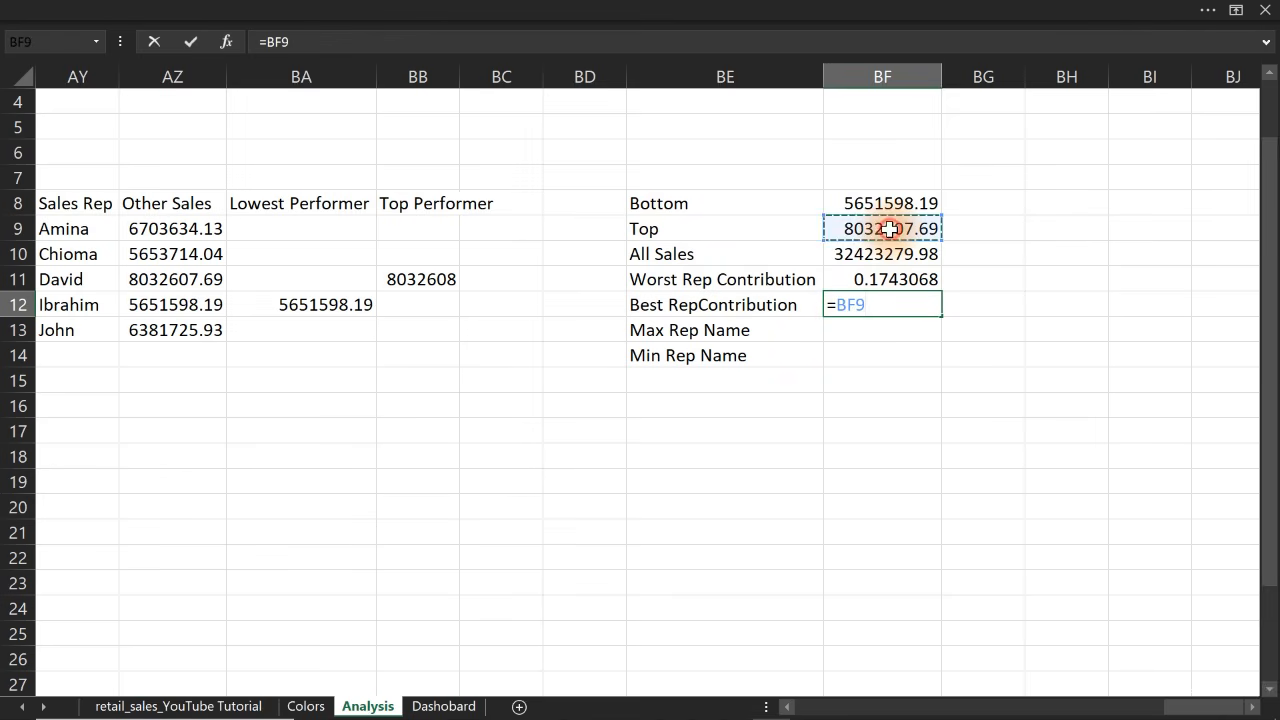
pyautogui.write('/all')
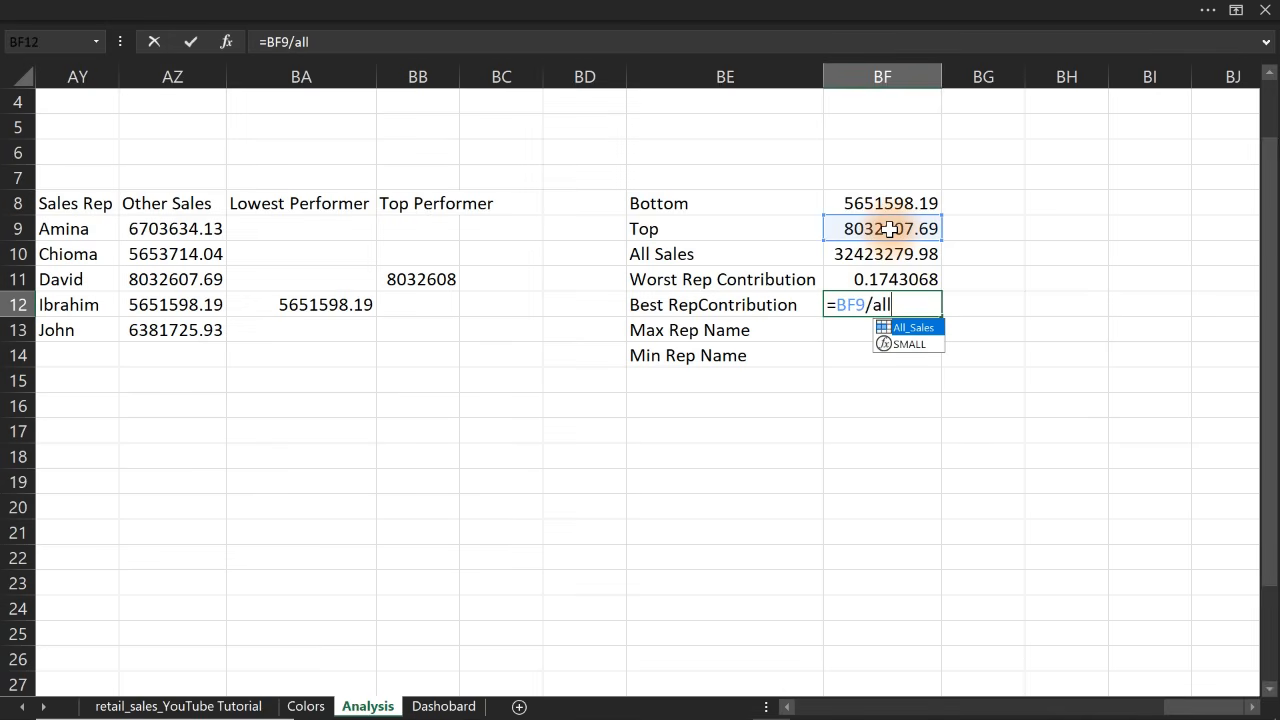
pyautogui.press('Tab')
pyautogui.press('Return')
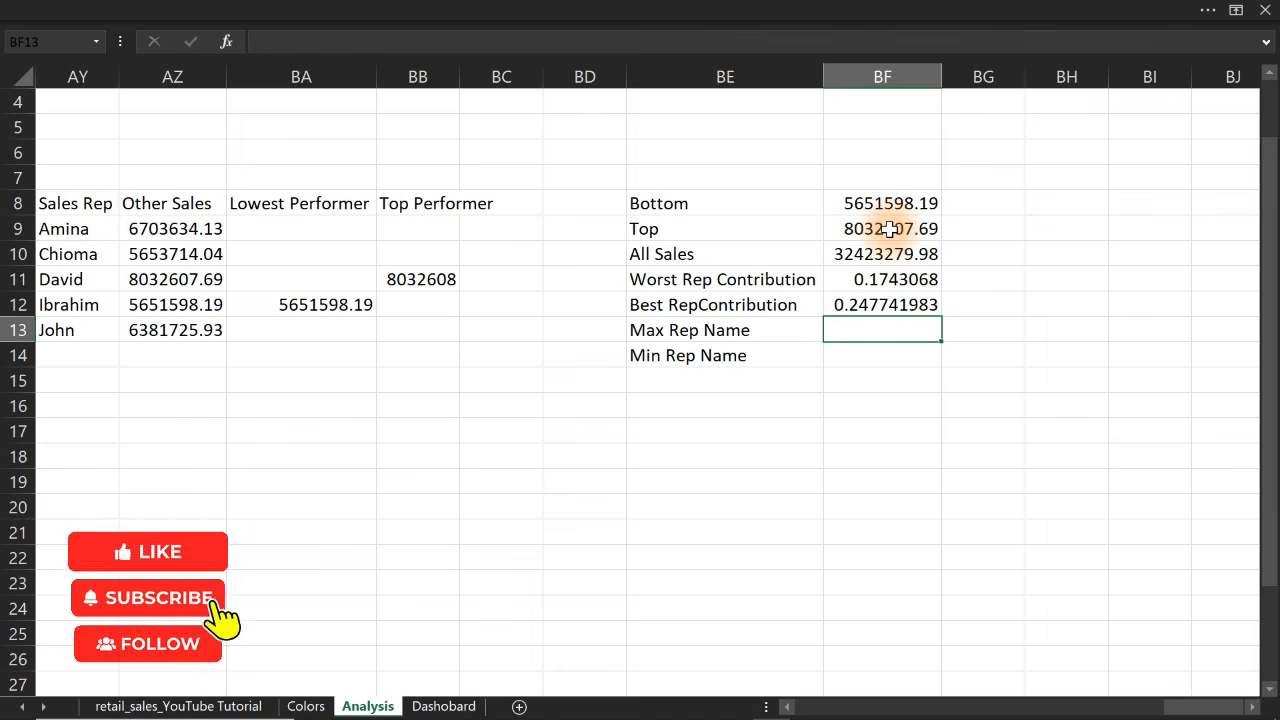
# Format the two contribution values in BF11:BF12 as percentages with 2 decimal places
pyautogui.moveTo(888, 283); pyautogui.dragTo(890, 302)
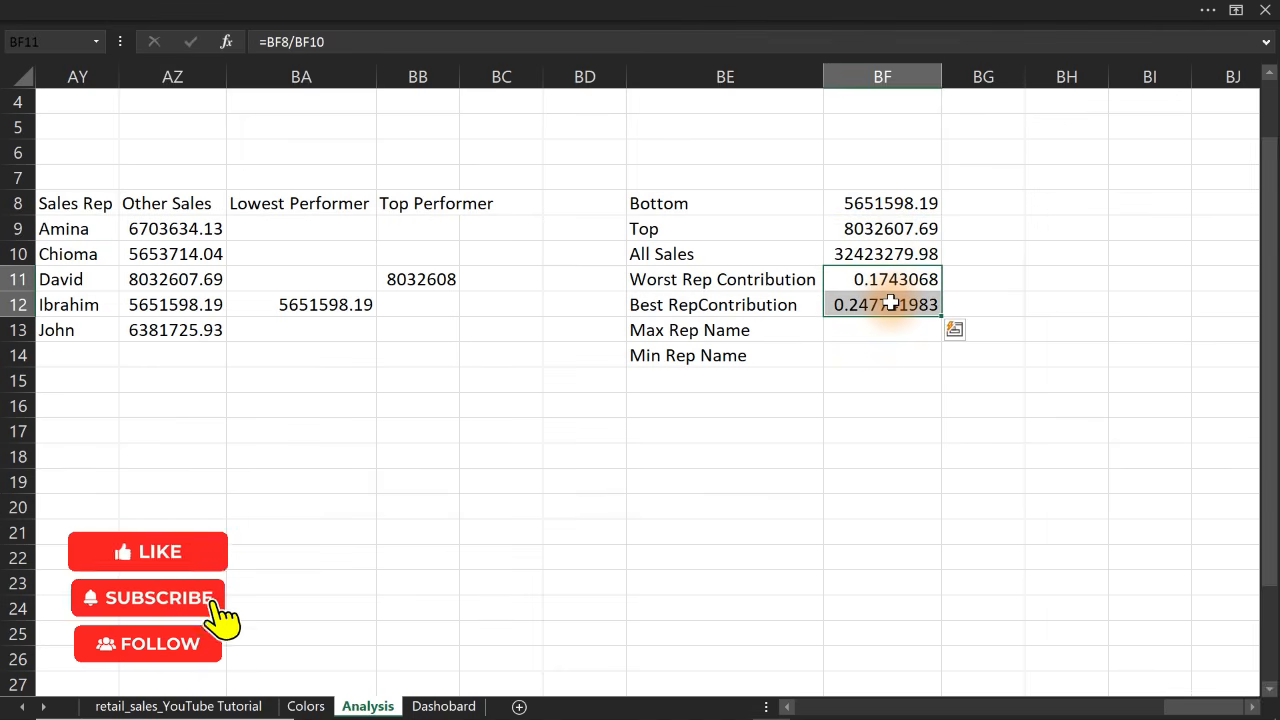
pyautogui.hotkey('ctrl', '1')
pyautogui.click(344, 182)
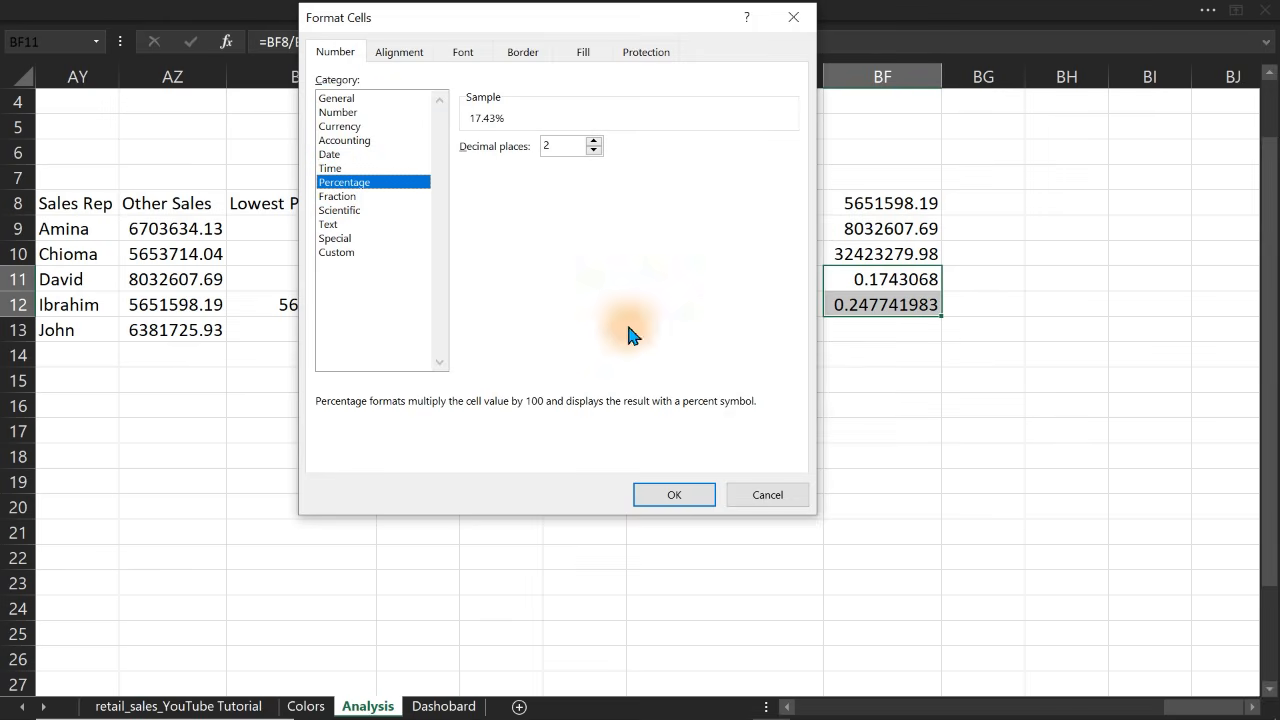
pyautogui.click(699, 505)
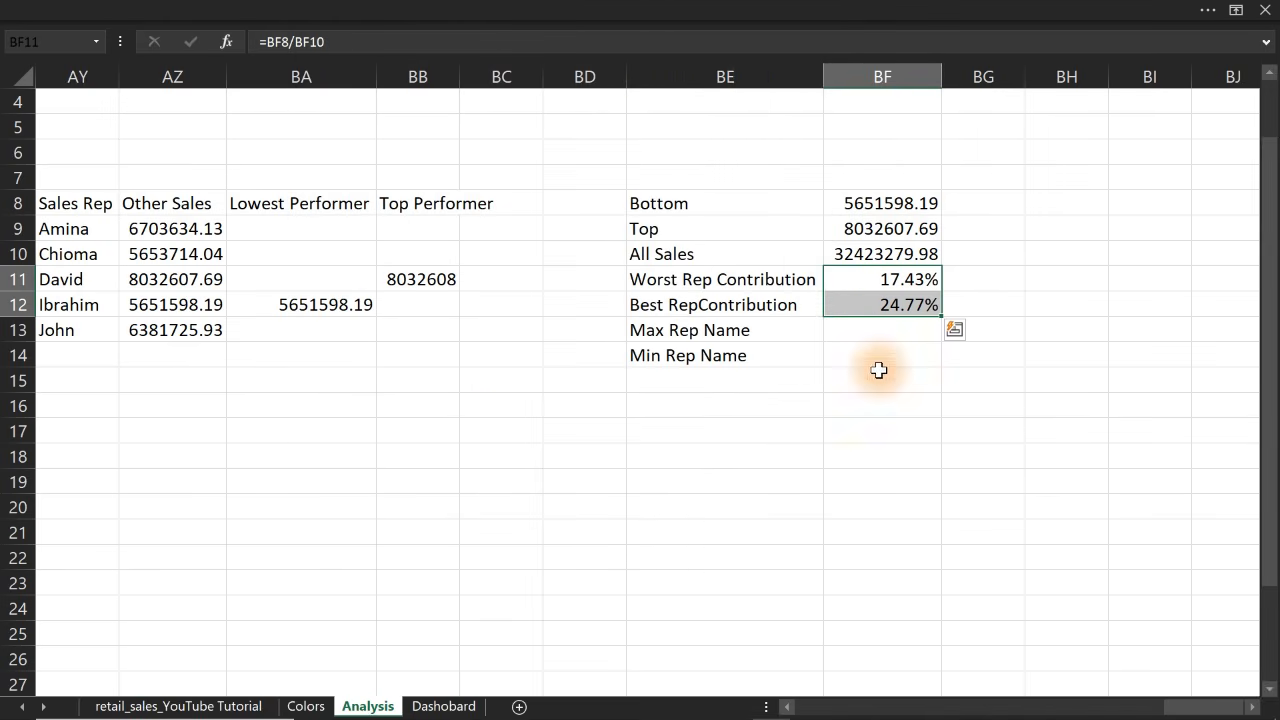
# Look up the top rep's name in BF13 with the formula =INDEX(AY9:AY13,MATCH(BF9,AZ9:AZ13,0))
pyautogui.click(847, 329)
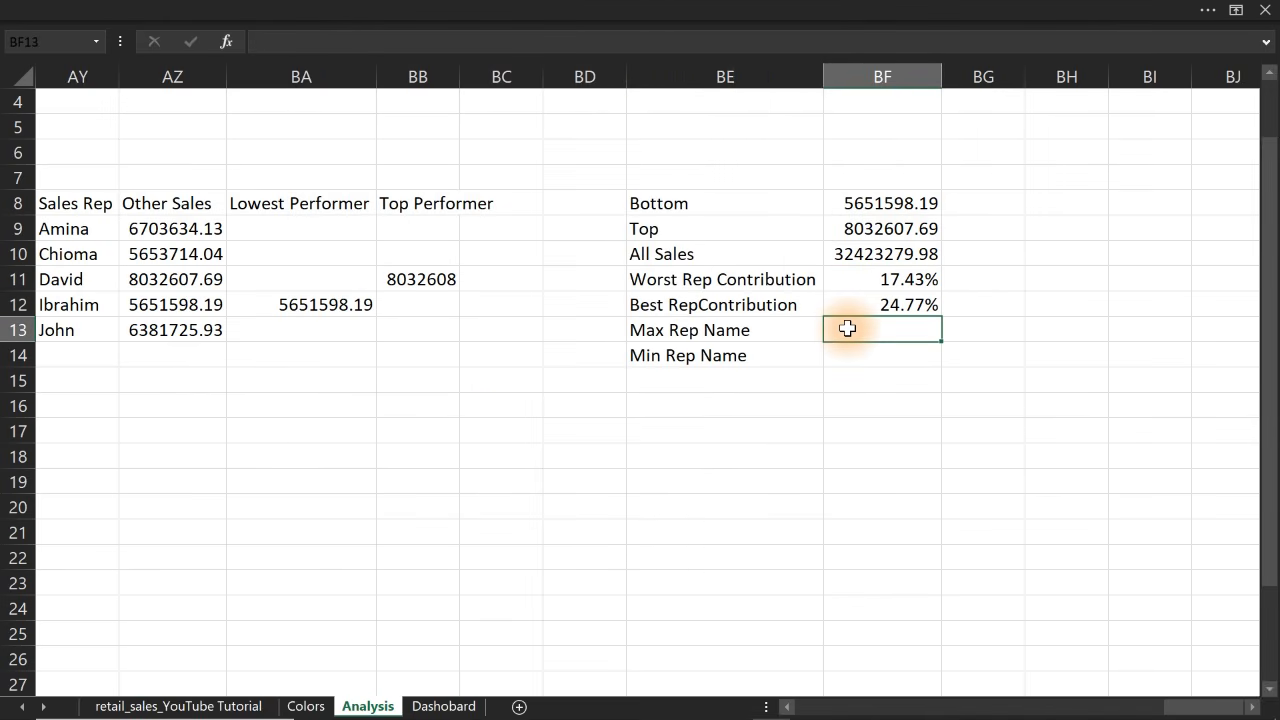
pyautogui.write('=ind')
pyautogui.press('Tab')
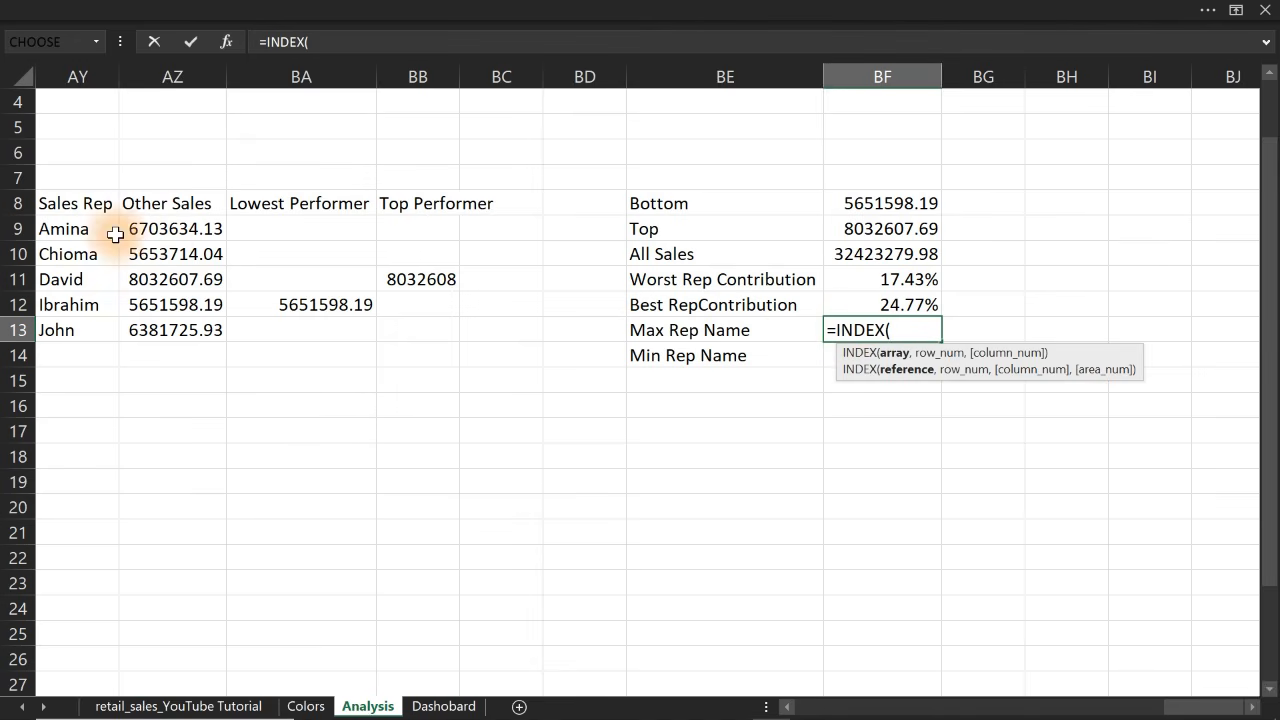
pyautogui.moveTo(80, 226); pyautogui.dragTo(65, 330)
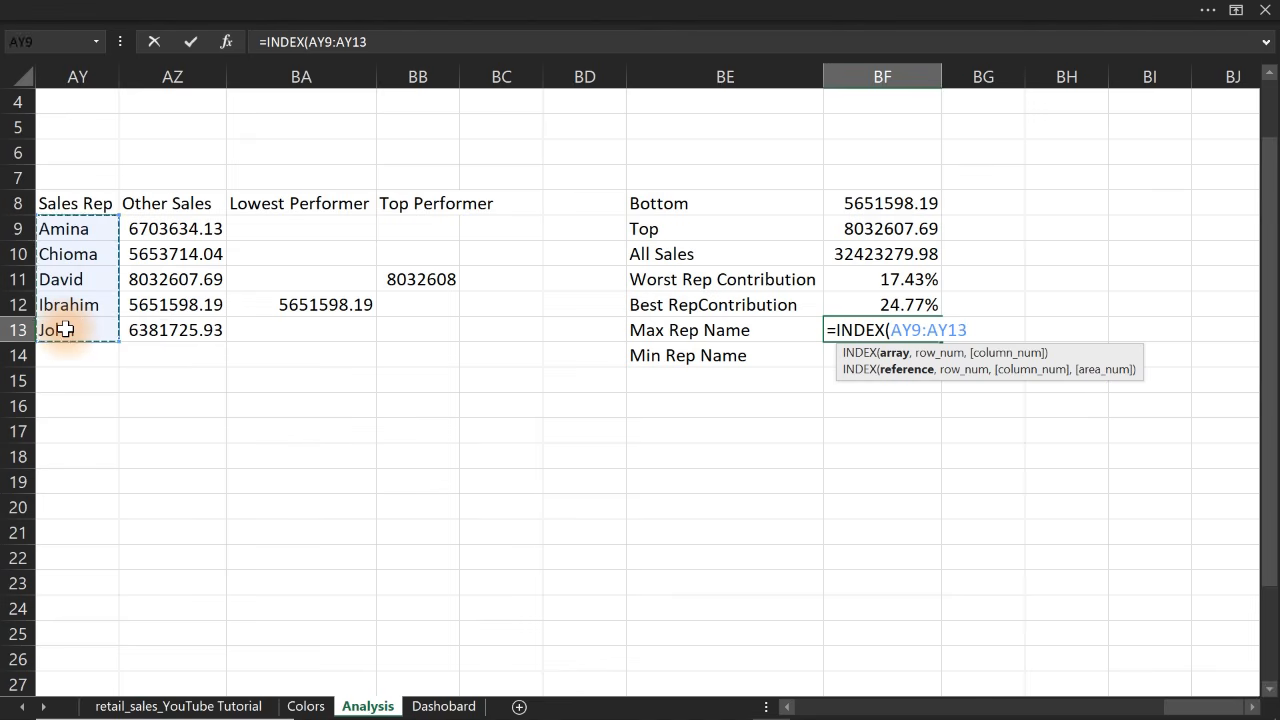
pyautogui.write(',mat')
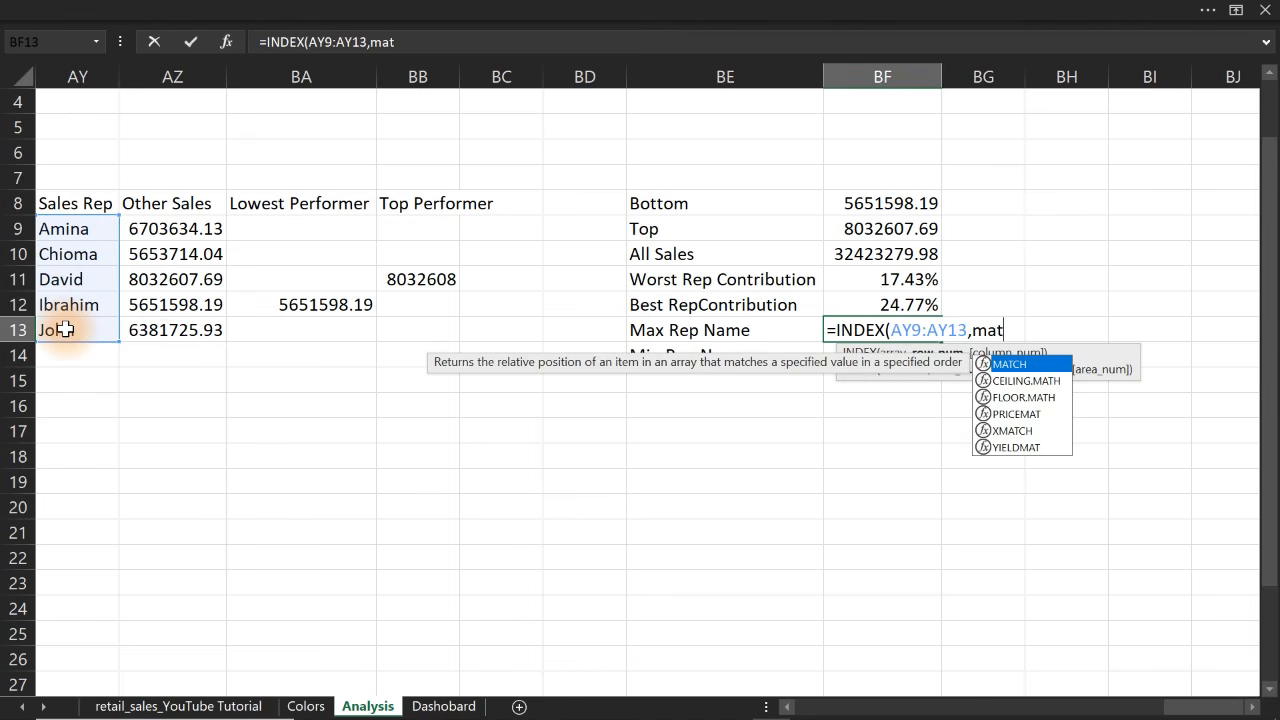
pyautogui.press('Tab')
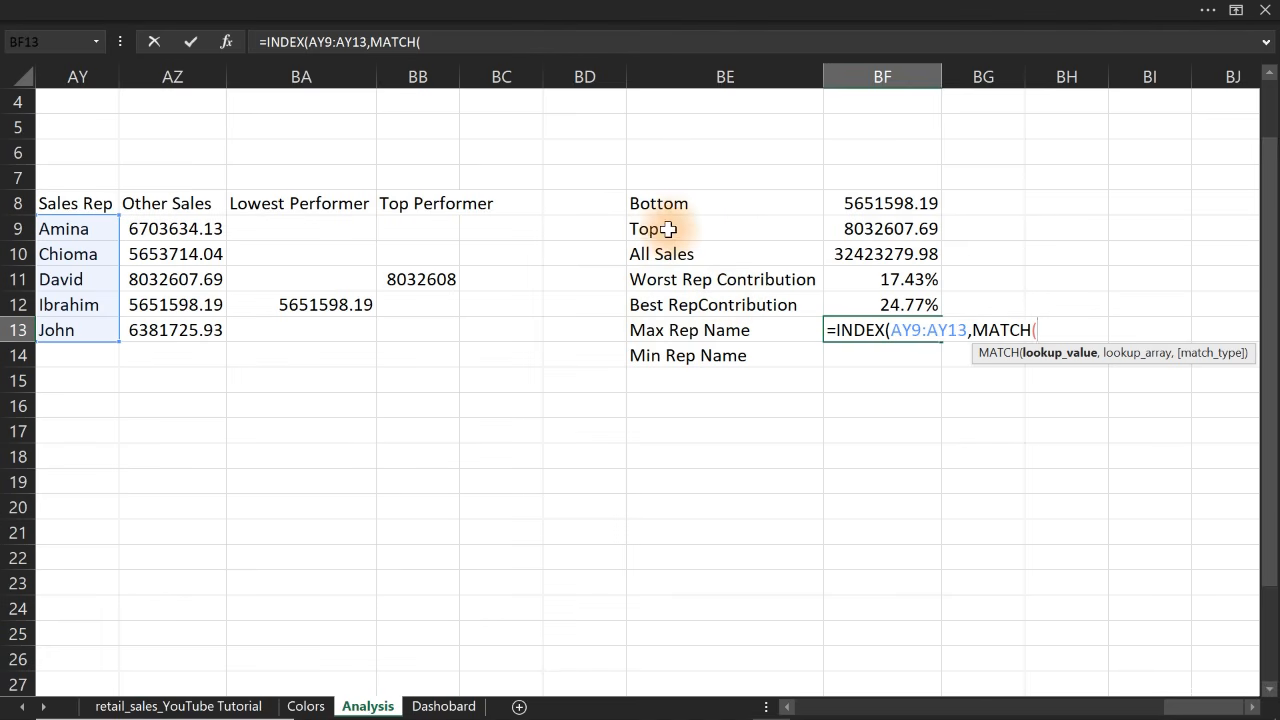
pyautogui.click(877, 229)
pyautogui.write(',')
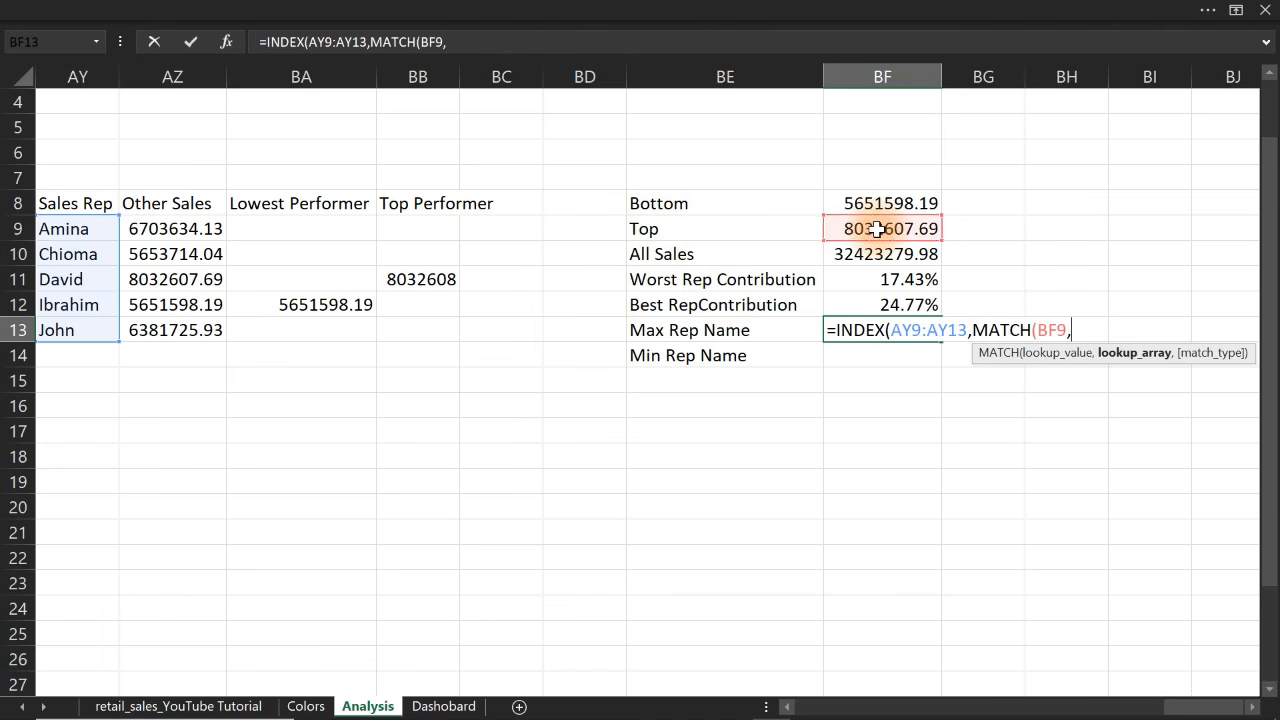
pyautogui.moveTo(189, 229); pyautogui.dragTo(161, 330)
pyautogui.write(',')
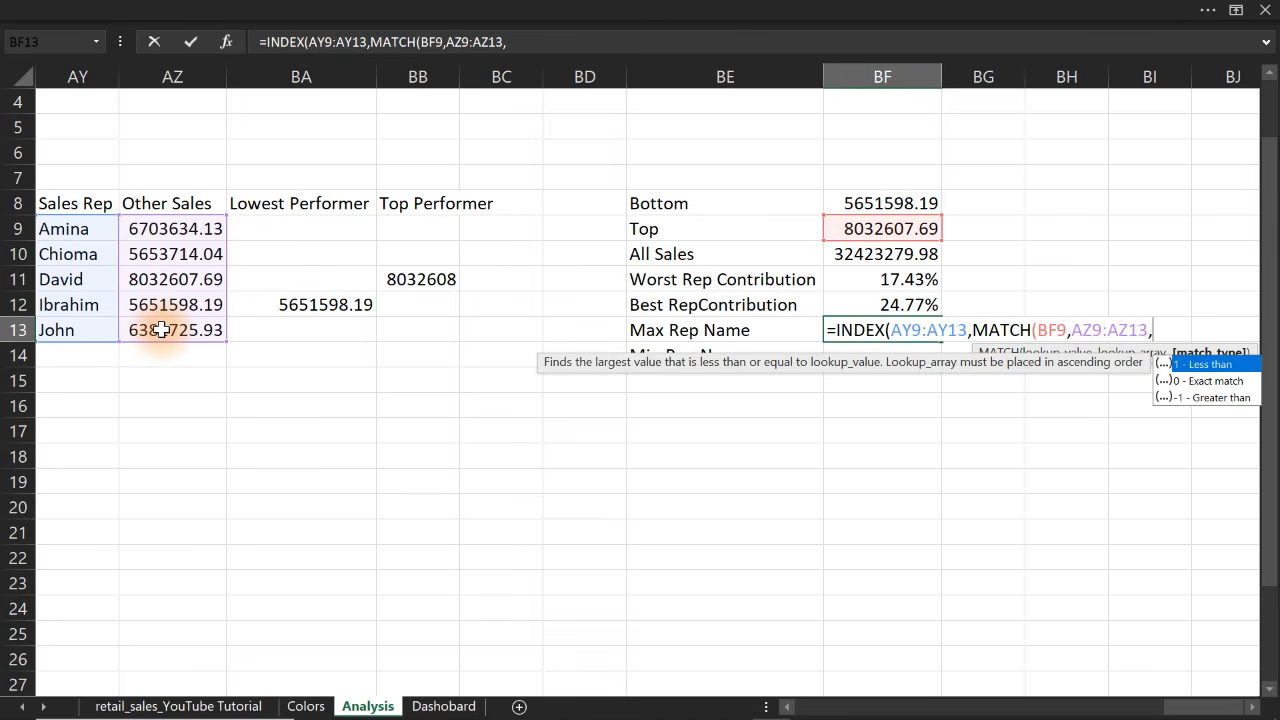
pyautogui.write('0))')
pyautogui.press('Return')
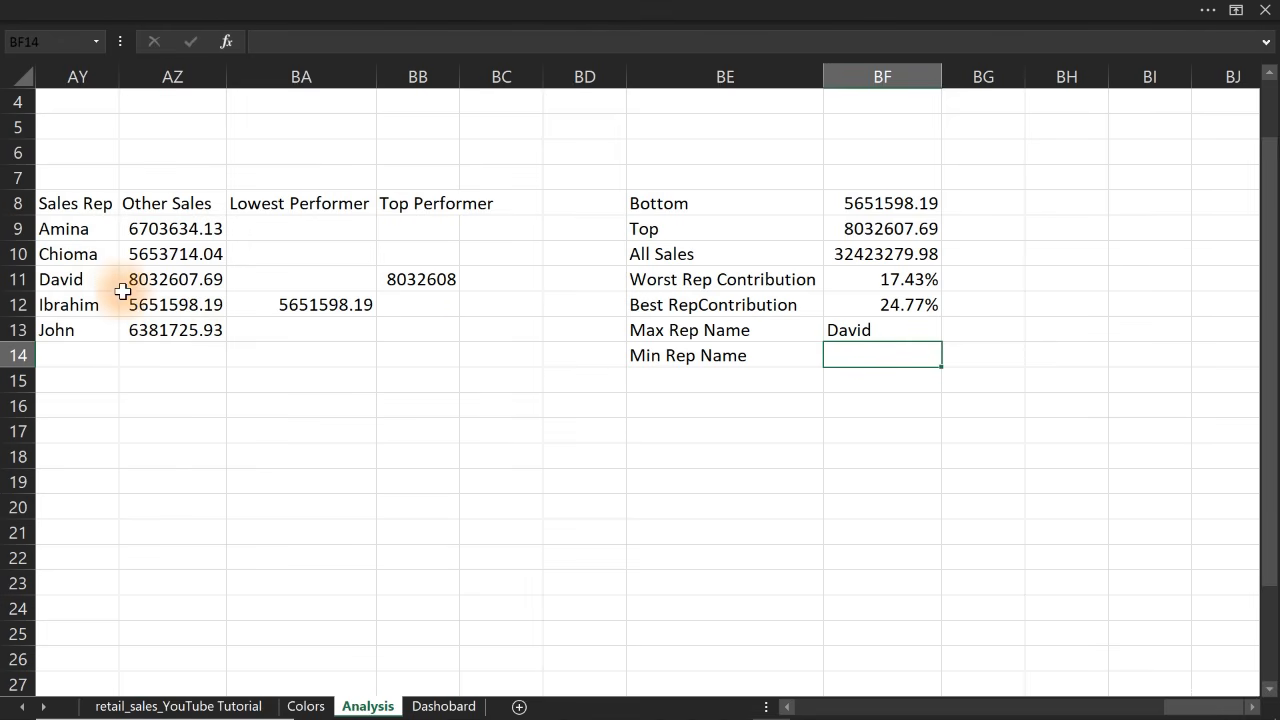
# Reuse the BF13 formula text in BF14, changing its lookup value to BF8 to return the lowest rep's name
pyautogui.doubleClick(877, 330)
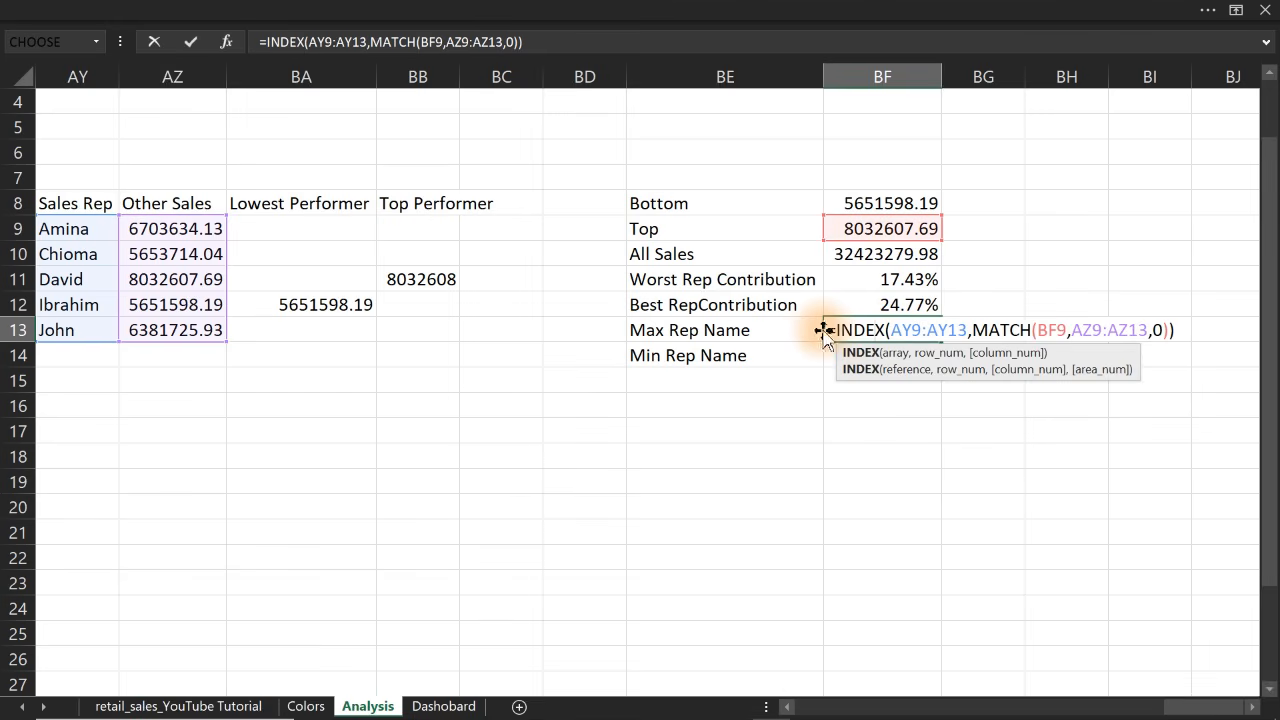
pyautogui.press('Escape')
pyautogui.doubleClick(825, 330)
pyautogui.moveTo(827, 330); pyautogui.dragTo(1202, 329)
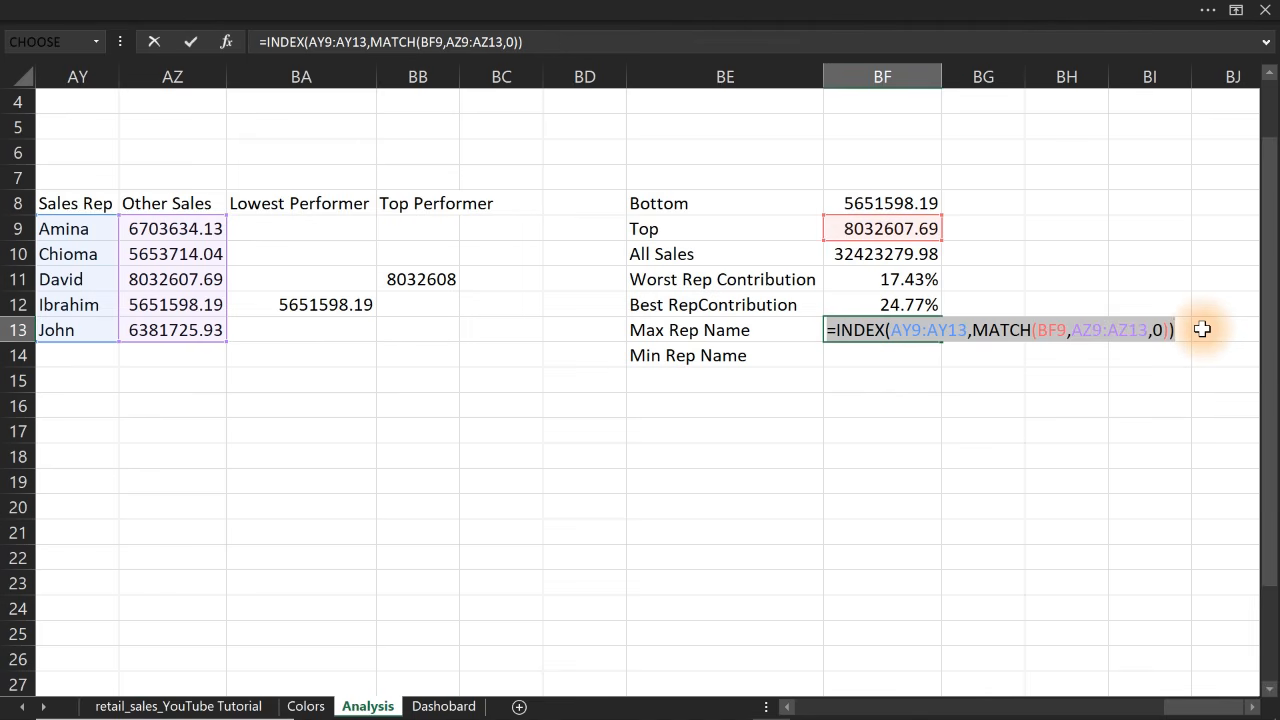
pyautogui.hotkey('ctrl', 'c')
pyautogui.press('Escape')
pyautogui.click(860, 354)
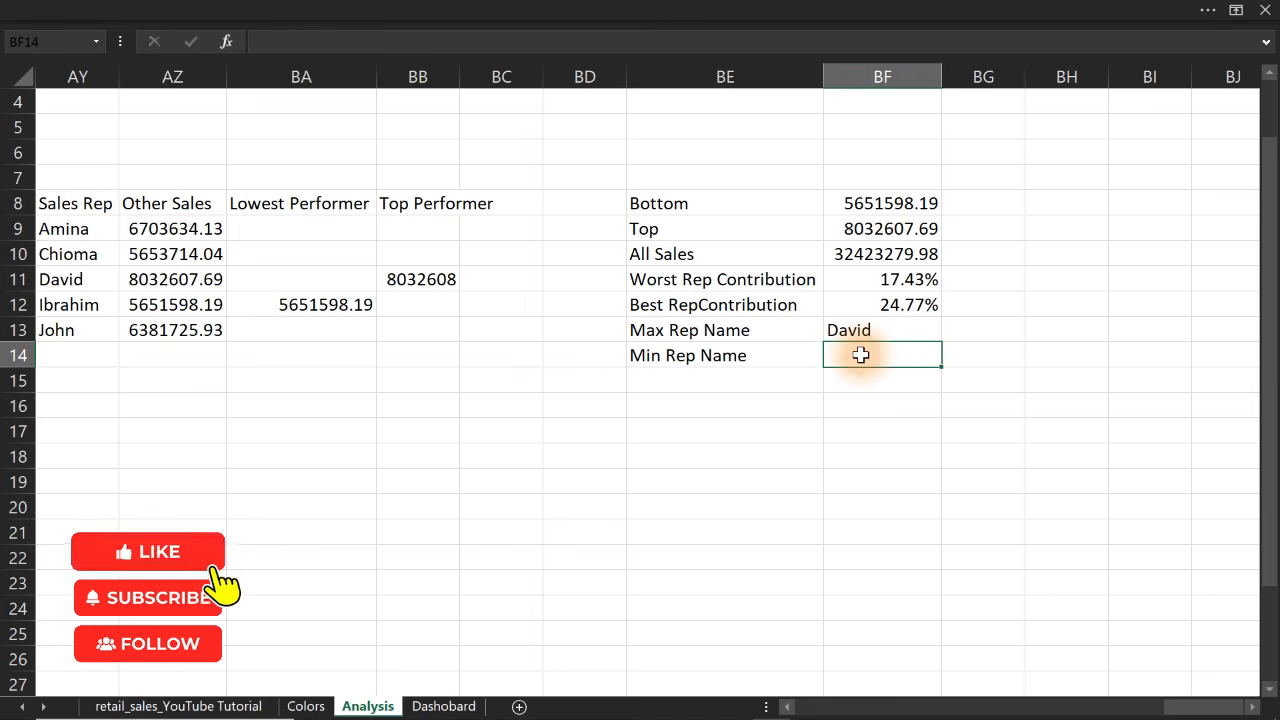
pyautogui.hotkey('ctrl', 'v')
pyautogui.doubleClick(860, 354)
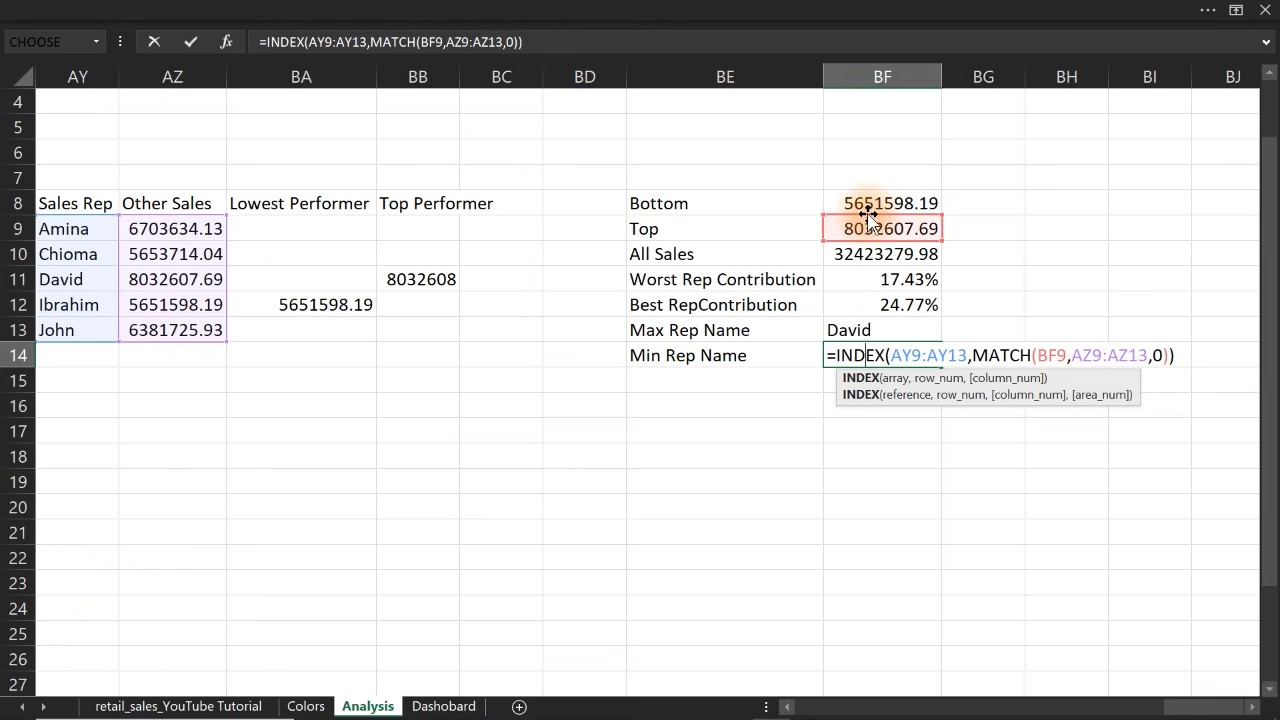
pyautogui.moveTo(868, 226); pyautogui.dragTo(866, 202)
pyautogui.press('Return')
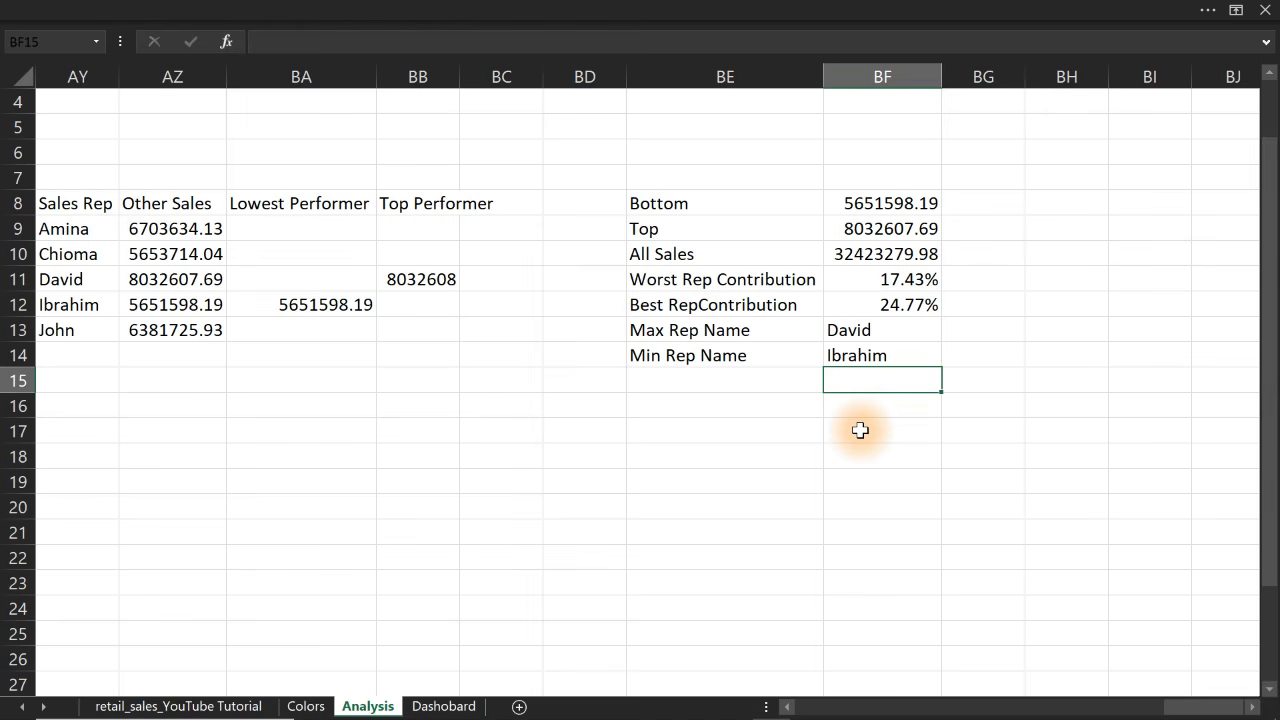
pyautogui.click(966, 331)
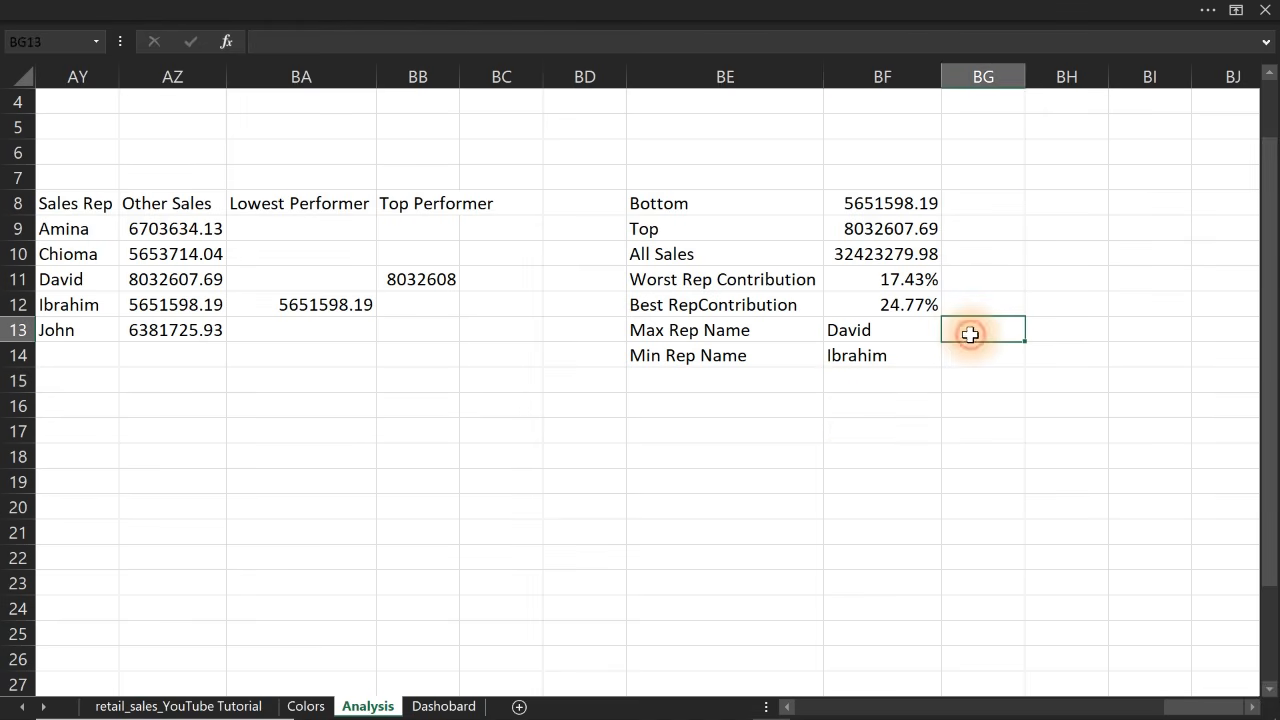
pyautogui.click(906, 334)
pyautogui.doubleClick(908, 333)
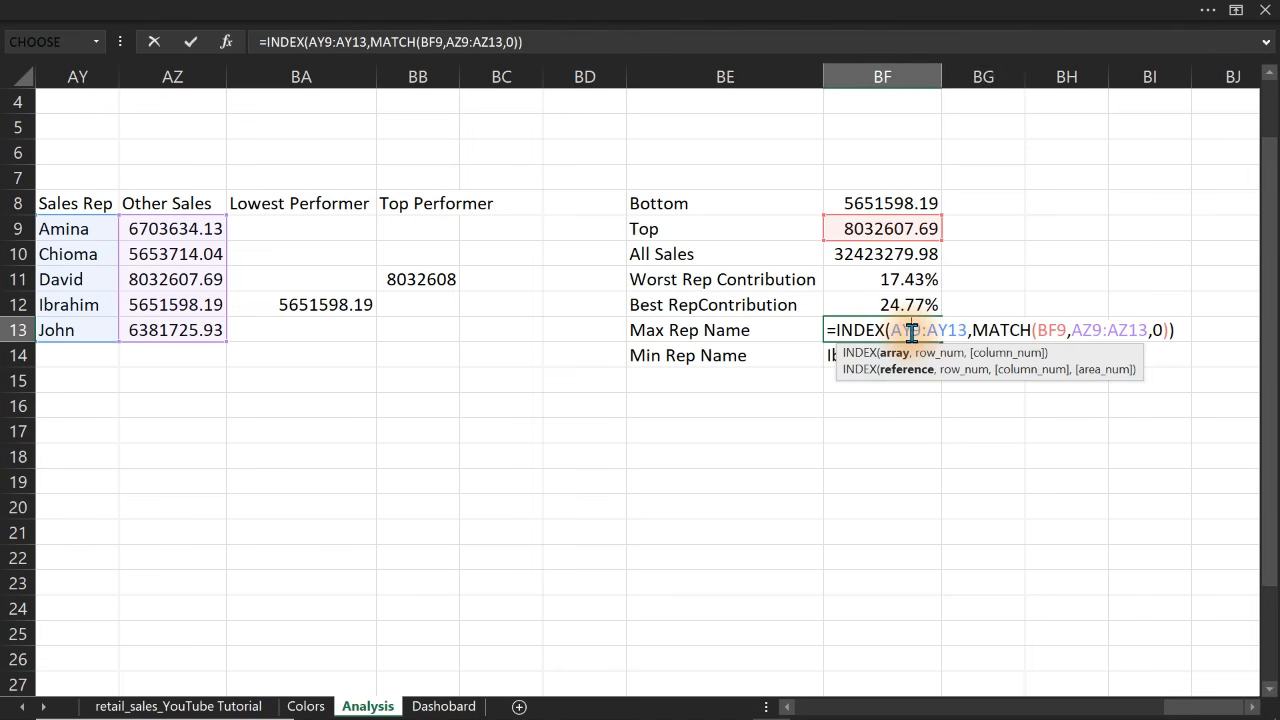
pyautogui.press('Escape')
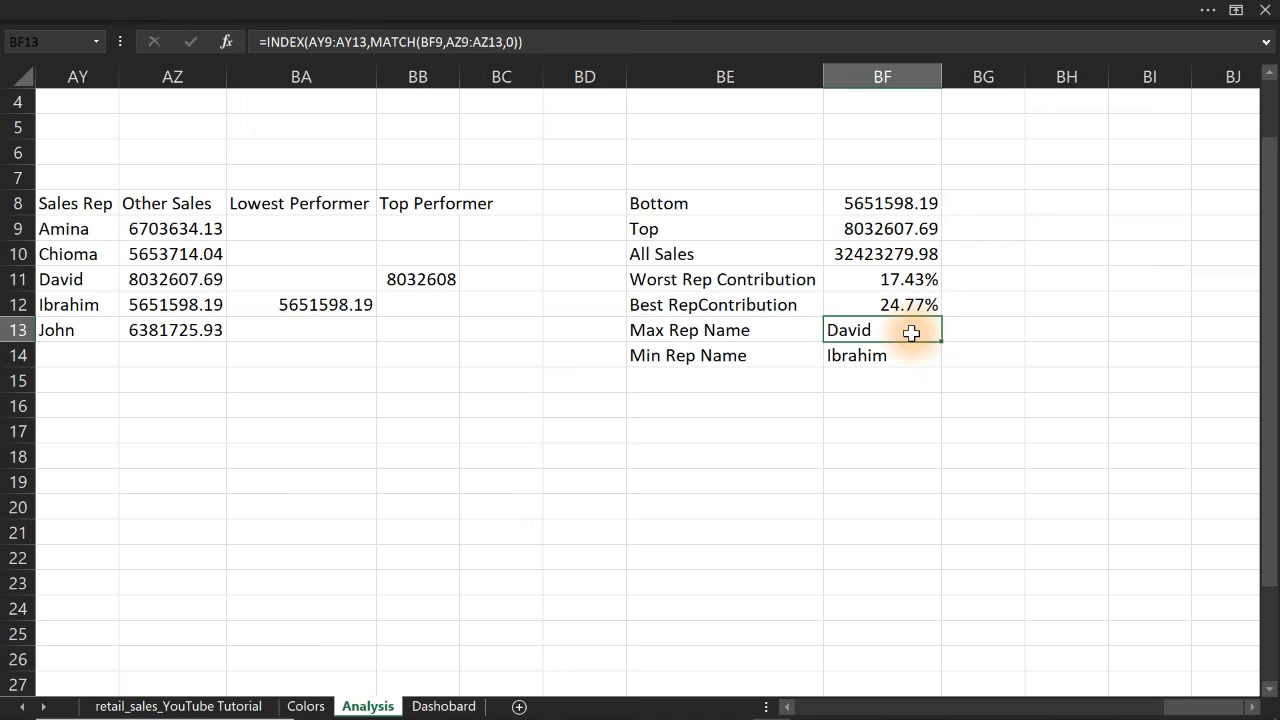
# Link the contribution percentages beside the rep names, with =BF12 in BG13 and =BF11 in BG14
pyautogui.click(980, 325)
pyautogui.write('=')
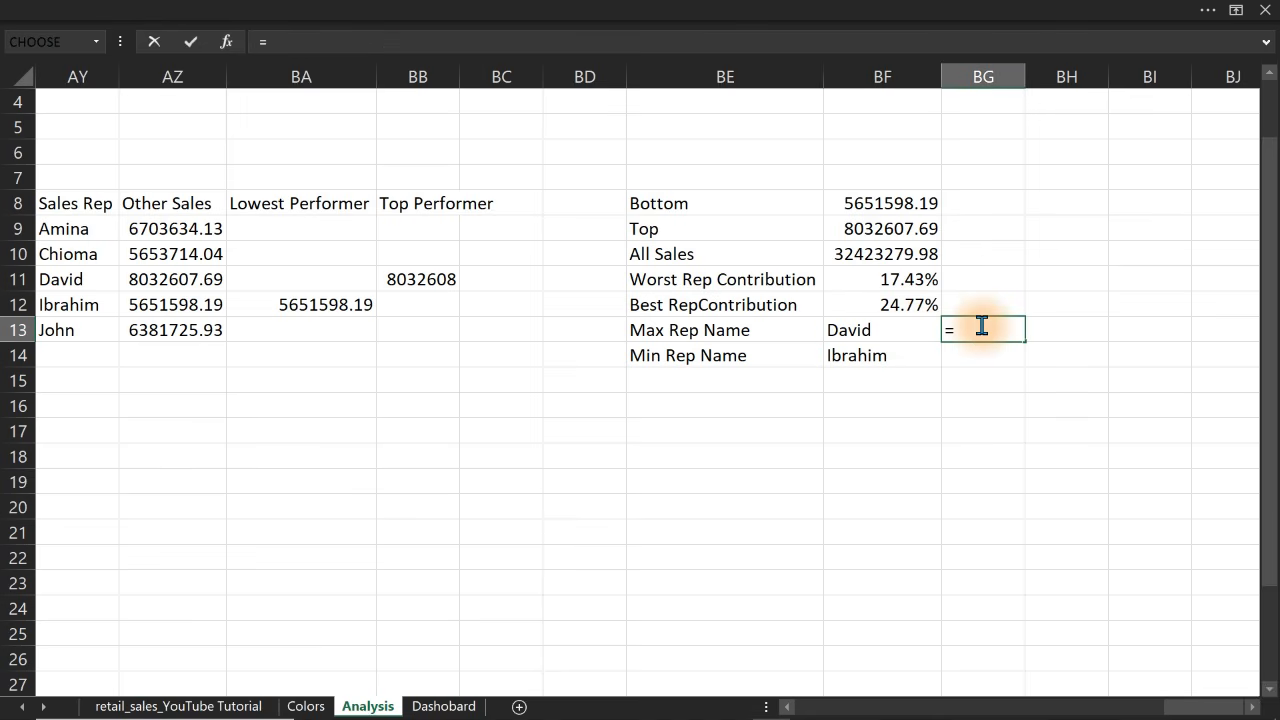
pyautogui.click(890, 303)
pyautogui.press('Return')
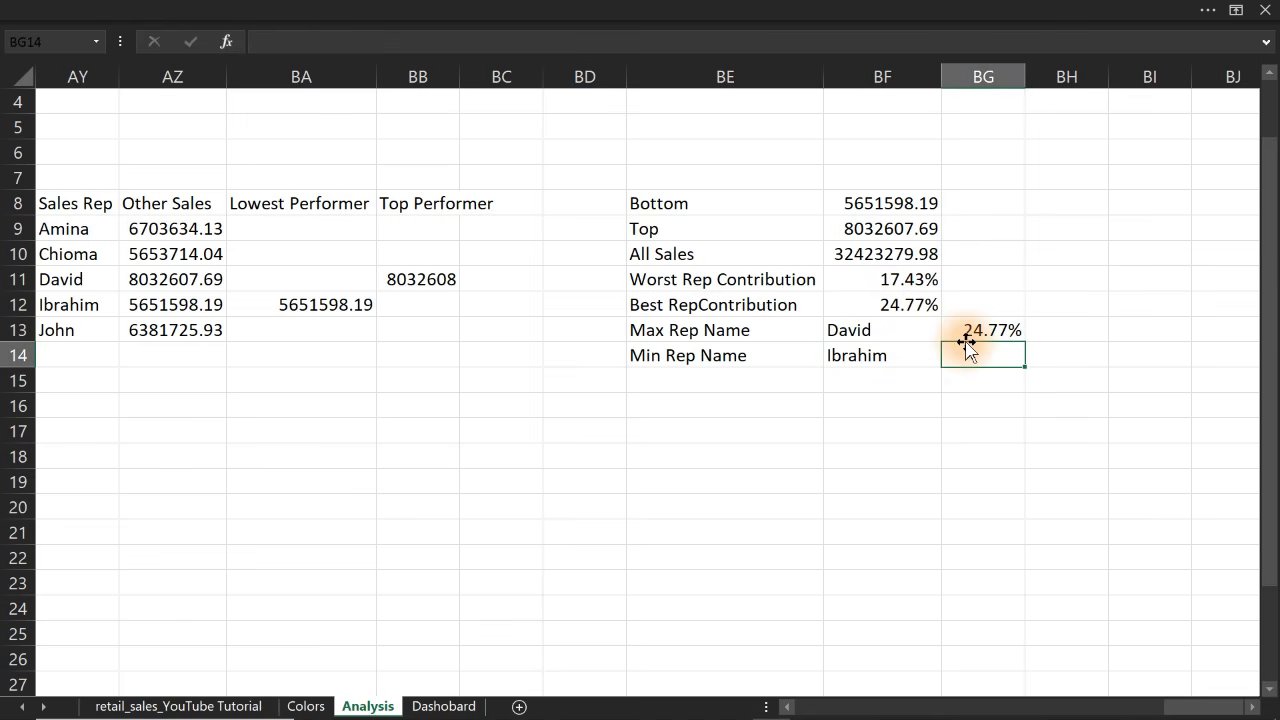
pyautogui.write('=')
pyautogui.click(905, 285)
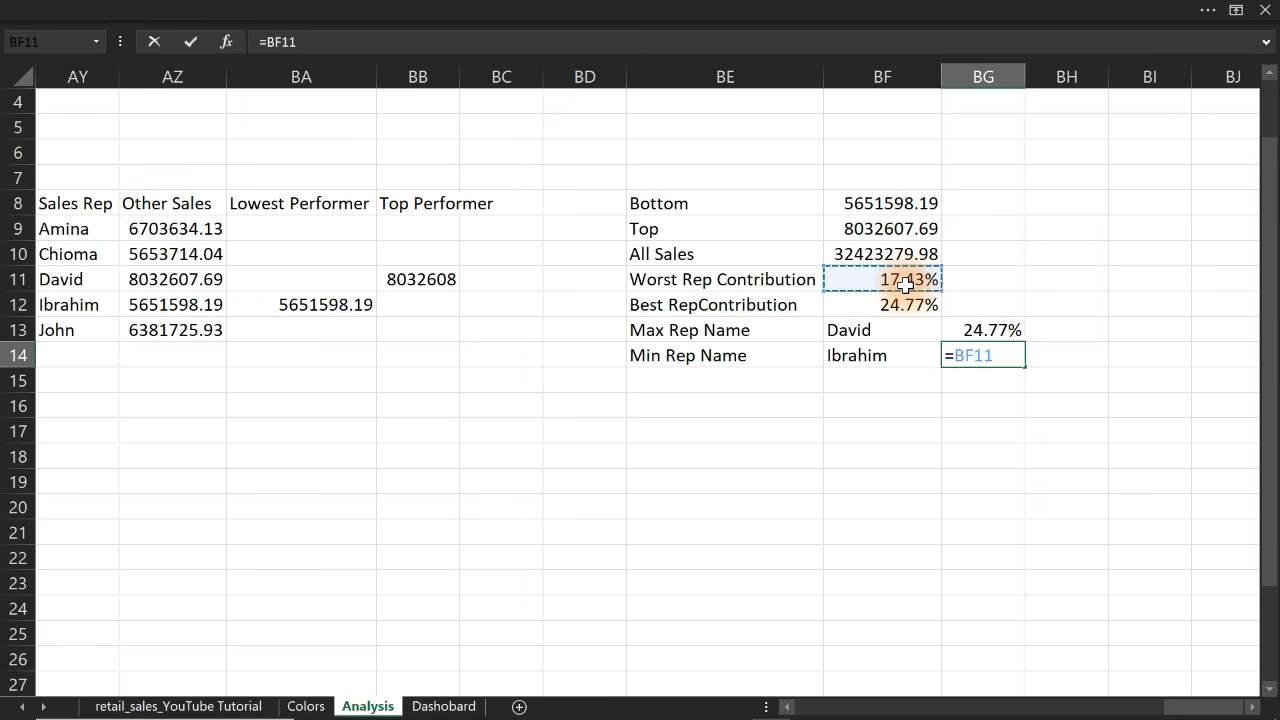
pyautogui.press('Return')
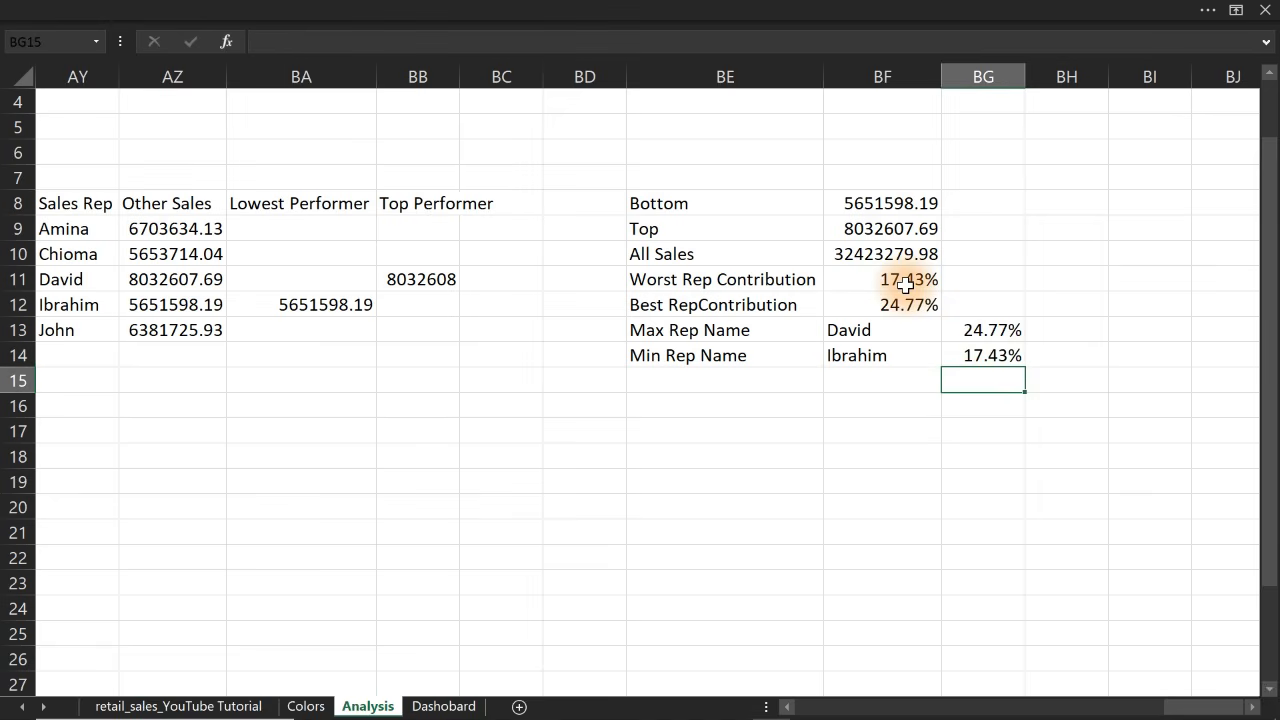
# Start a dynamic insight sentence in BE17 with =BF13& " leads sales performance, contributing "
pyautogui.click(645, 433)
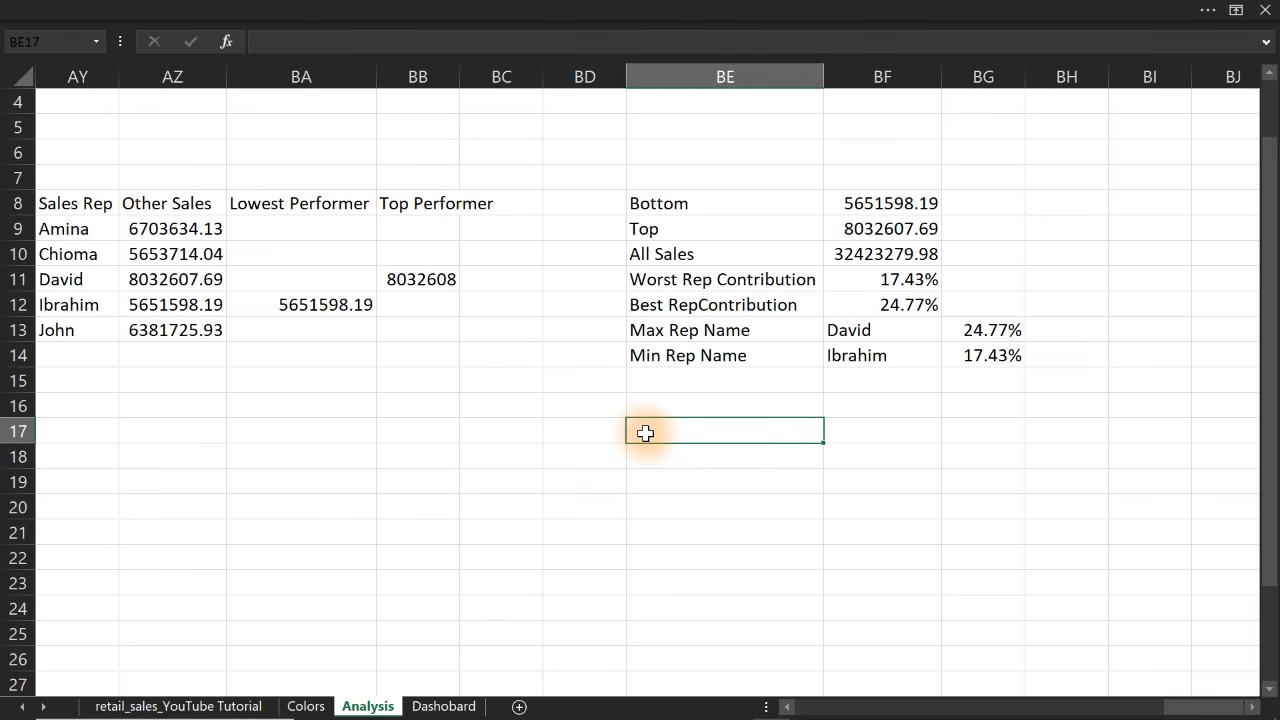
pyautogui.write('=')
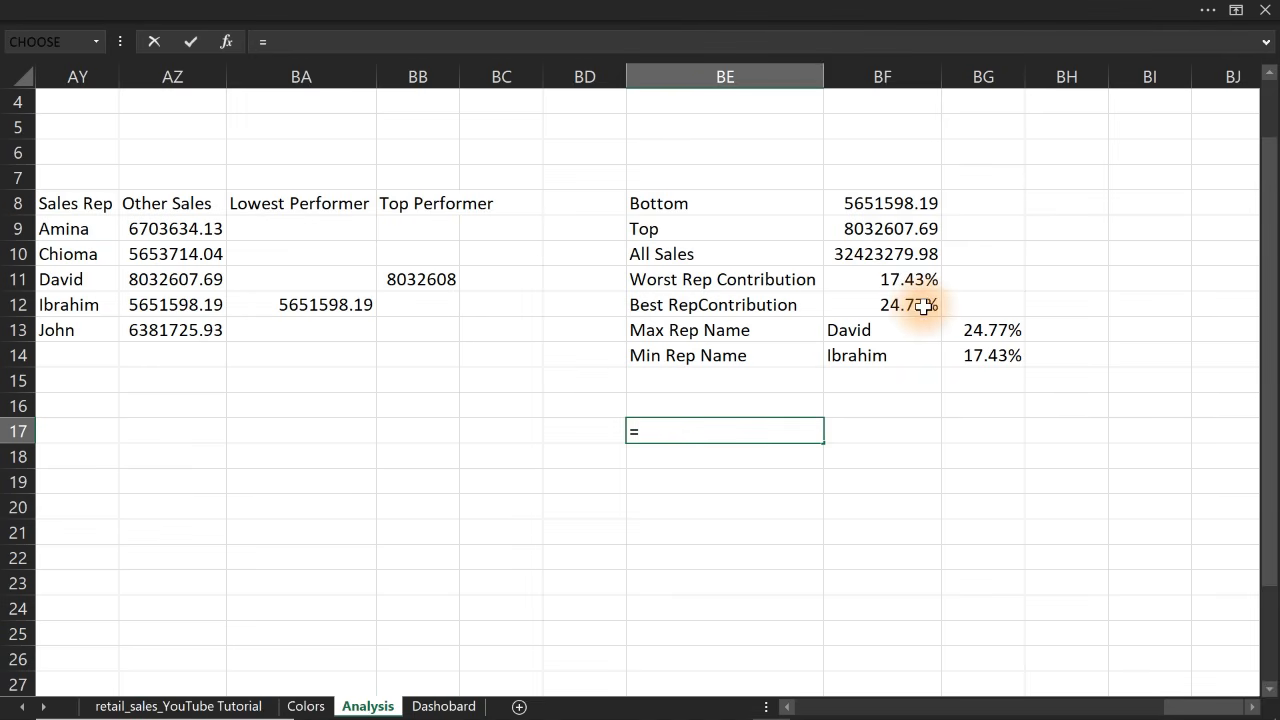
pyautogui.click(855, 330)
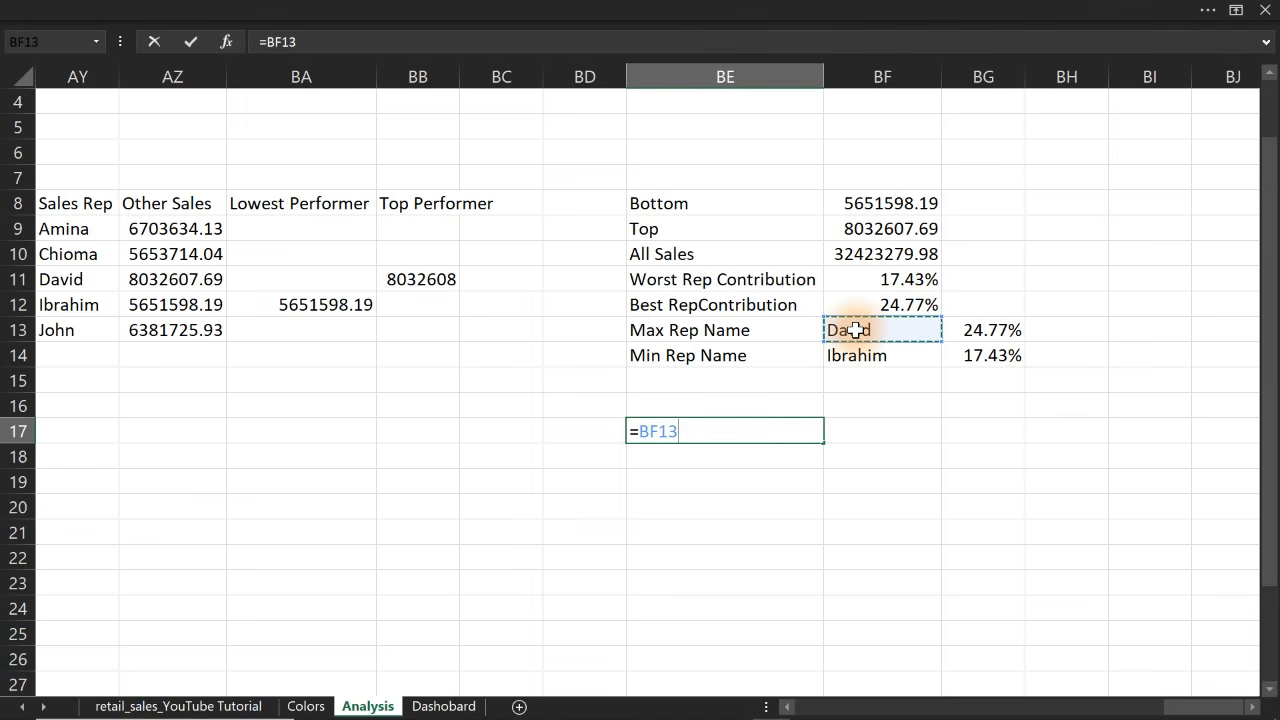
pyautogui.write('& " leads')
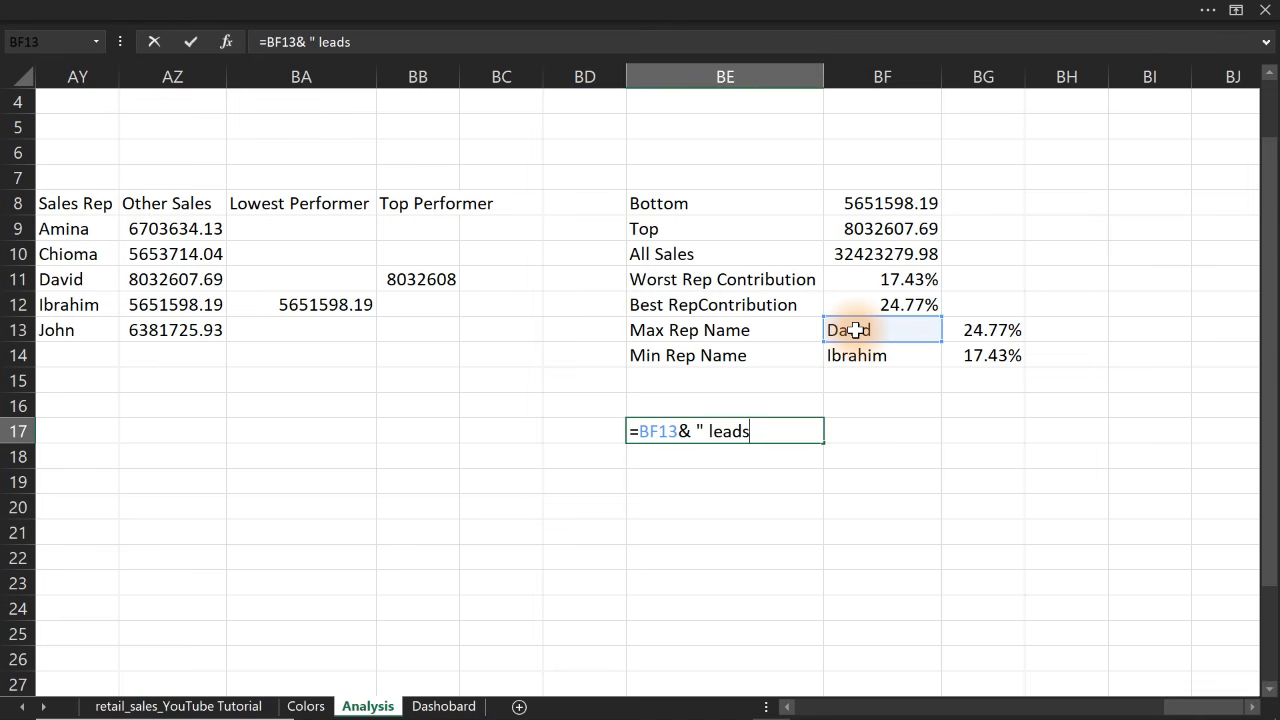
pyautogui.write('l')
pyautogui.press('BackSpace')
pyautogui.write('ales per')
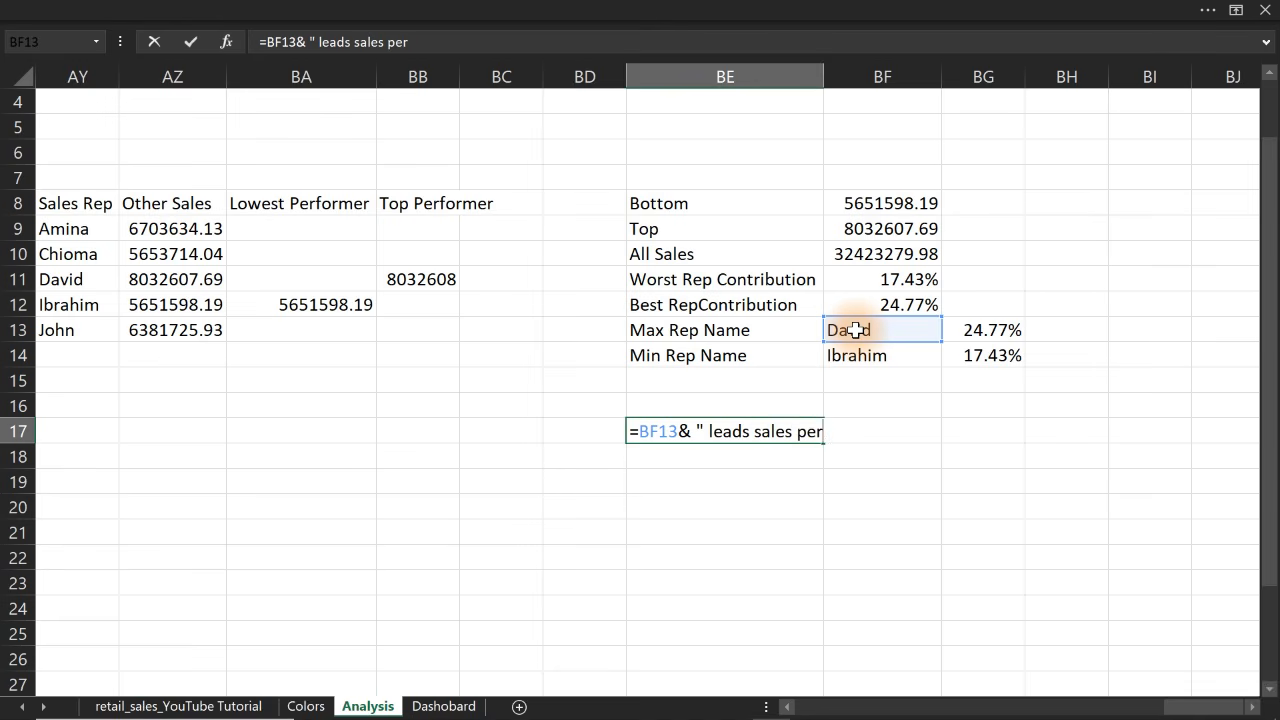
pyautogui.write('form in')
pyautogui.press('BackSpace')
pyautogui.press('BackSpace')
pyautogui.press('BackSpace')
pyautogui.write('anc')
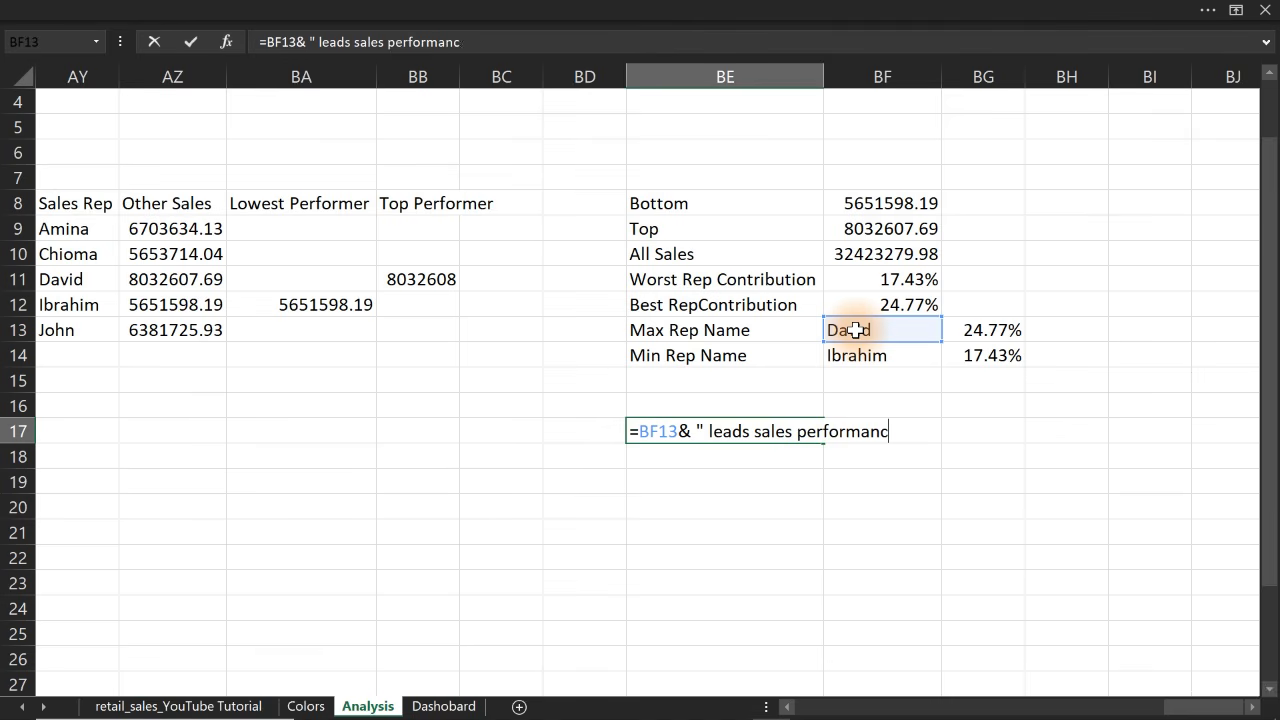
pyautogui.write('e, contributed')
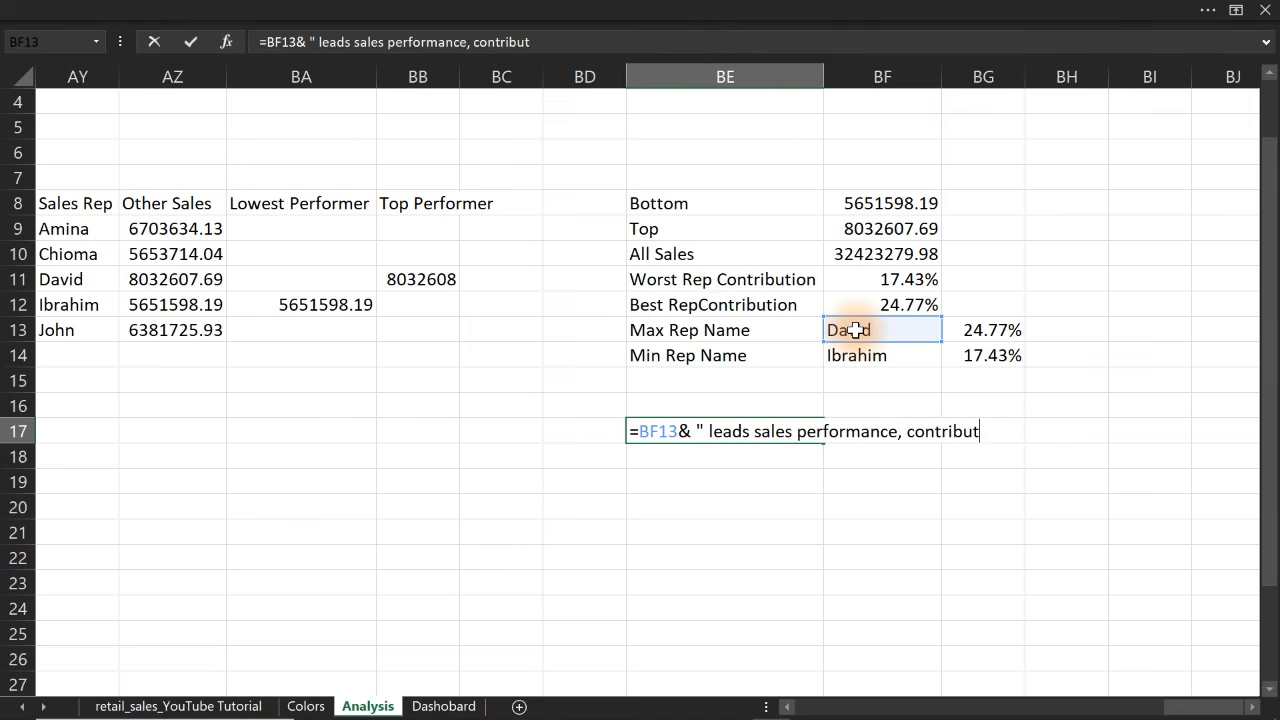
pyautogui.press('BackSpace')
pyautogui.press('BackSpace')
pyautogui.write('ing "')
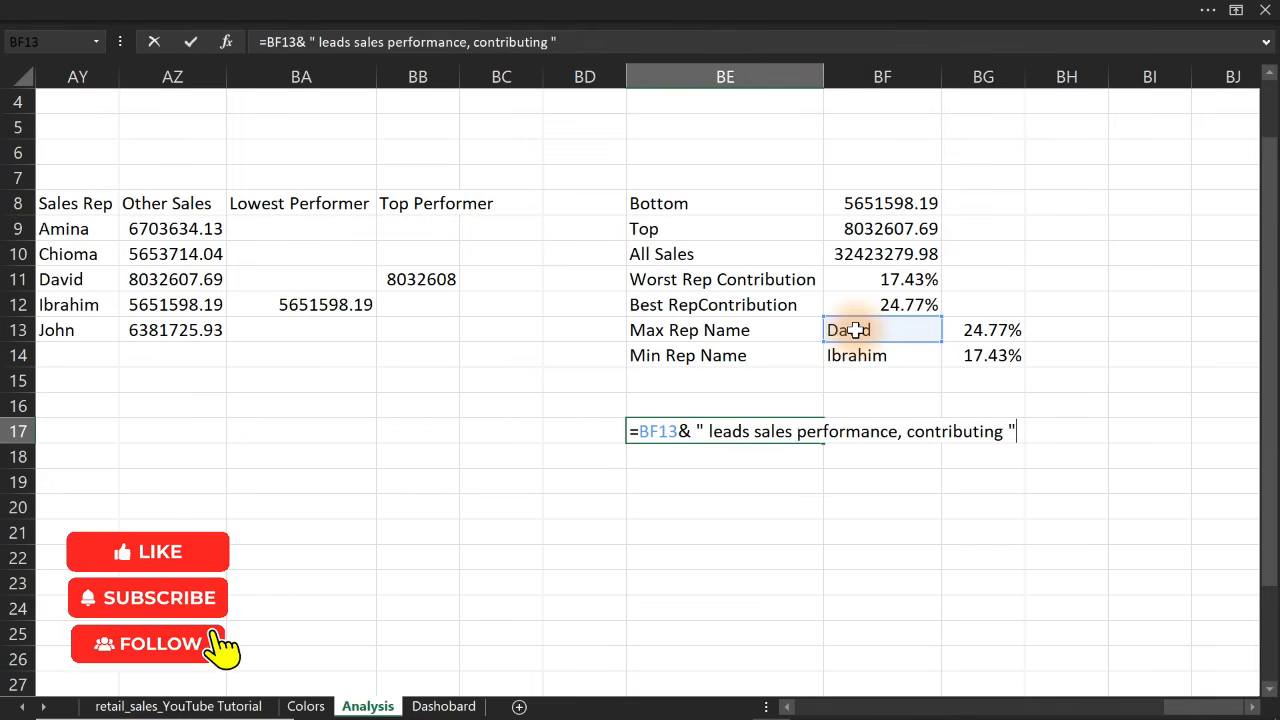
# Append the top rep's contribution to the BE17 formula as one-decimal percentage text with &TEXT(BG13,"0.0%")
pyautogui.write('&tex')
pyautogui.press('Tab')
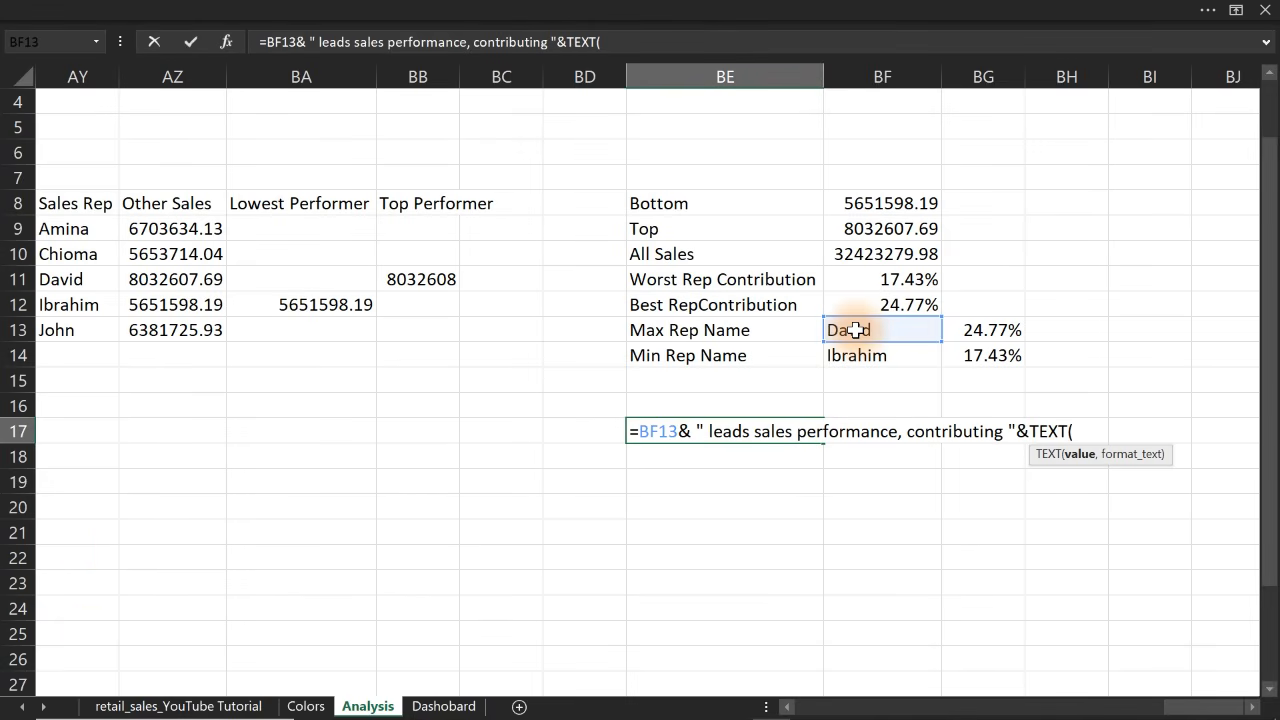
pyautogui.click(983, 331)
pyautogui.write(',')
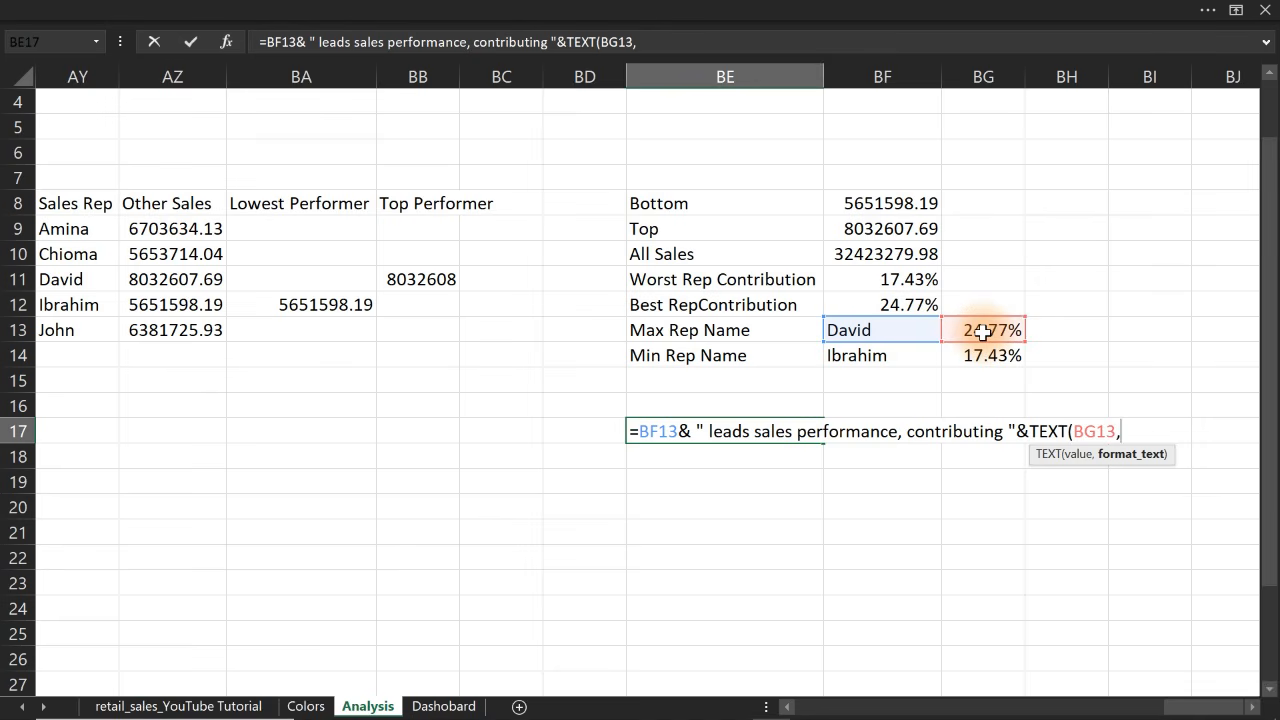
pyautogui.write('"0.0%")')
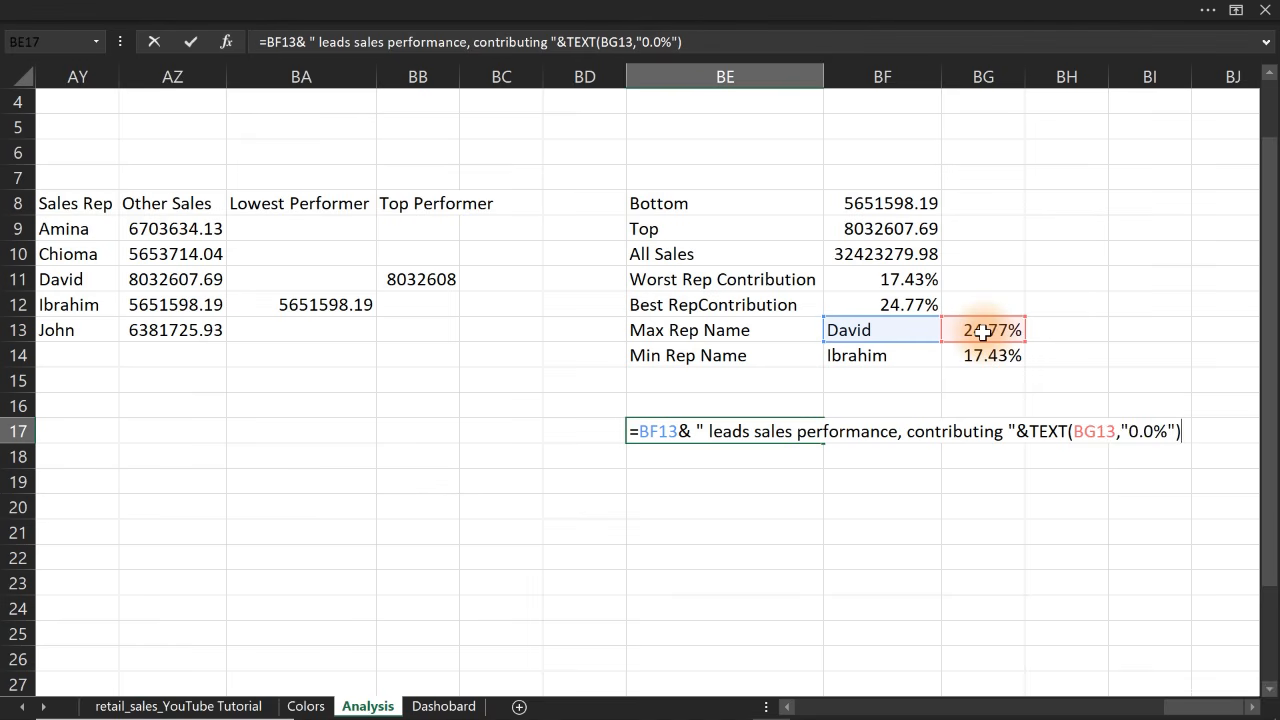
# Append &" of total revenue, while "&BF14 to the insight formula in BE17 to bring in the lowest rep's name
pyautogui.write('&"  of total rv')
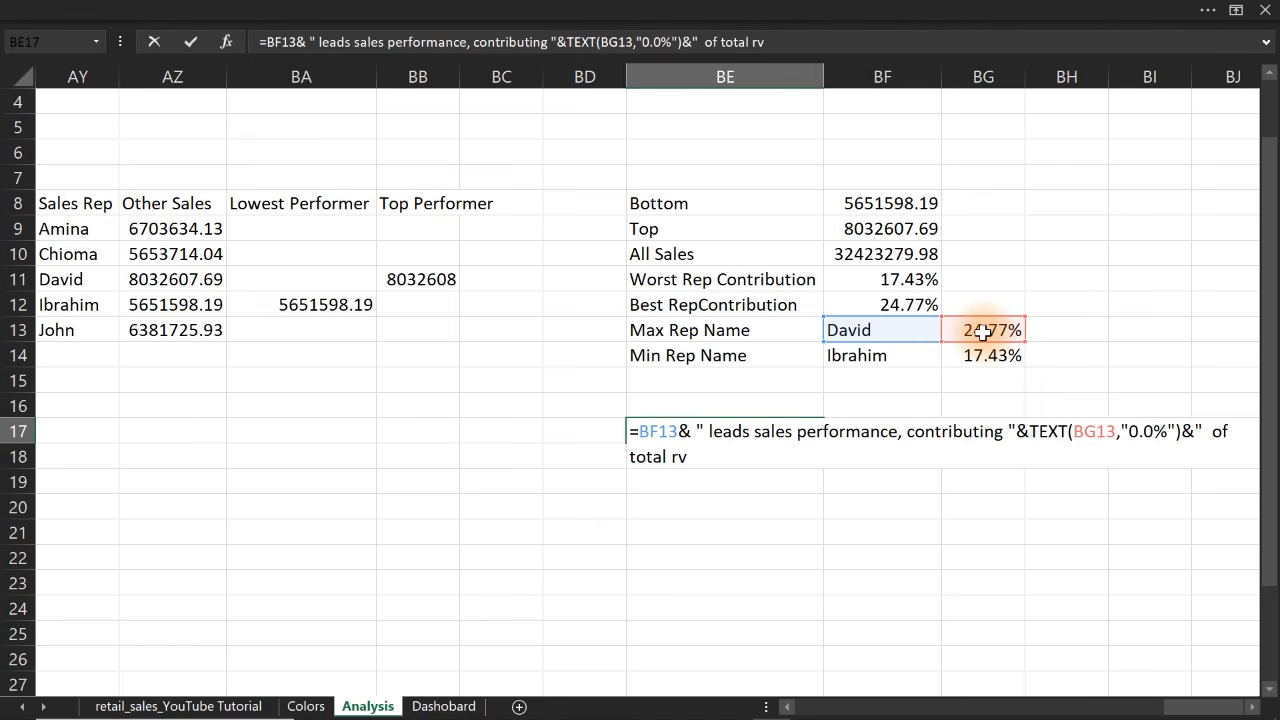
pyautogui.press('BackSpace')
pyautogui.write('evenue, while ')
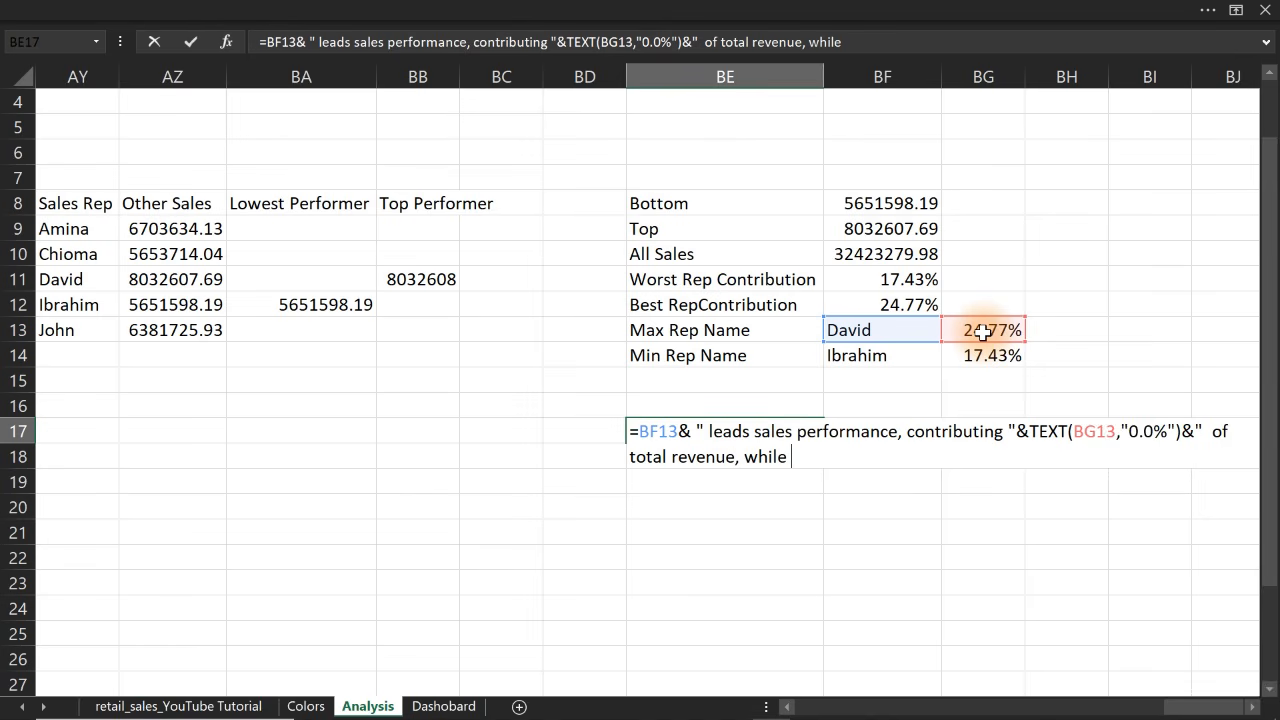
pyautogui.write('"&')
pyautogui.click(900, 355)
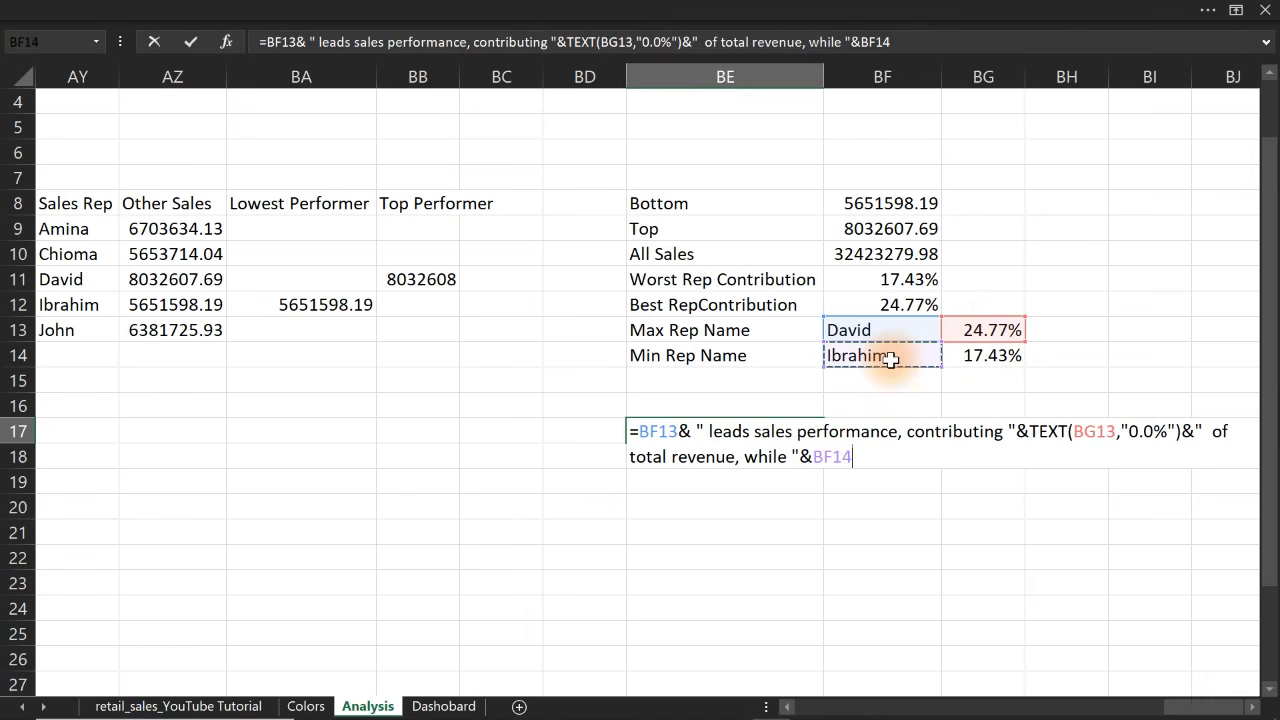
# Continue the BE17 formula after BF14 with &" contributed only "
pyautogui.write(',')
pyautogui.press('BackSpace')
pyautogui.write('&" contribut')
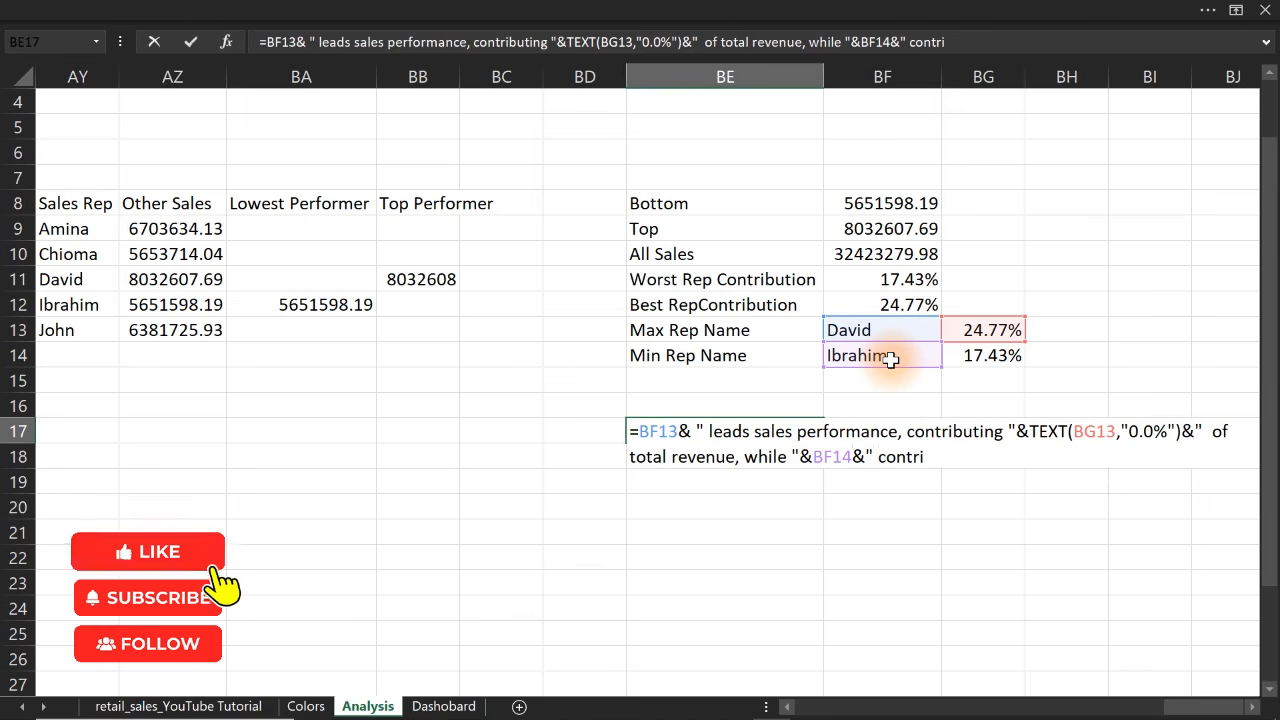
pyautogui.write('ed on')
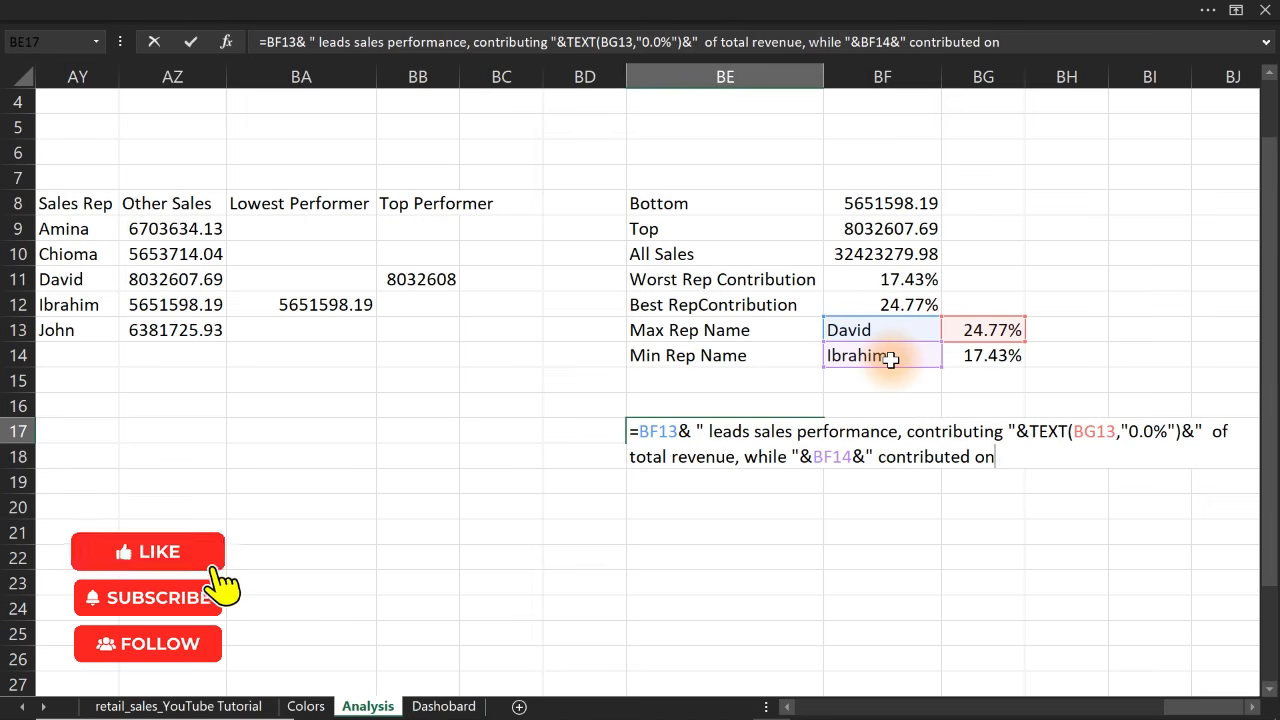
pyautogui.write('ly "')
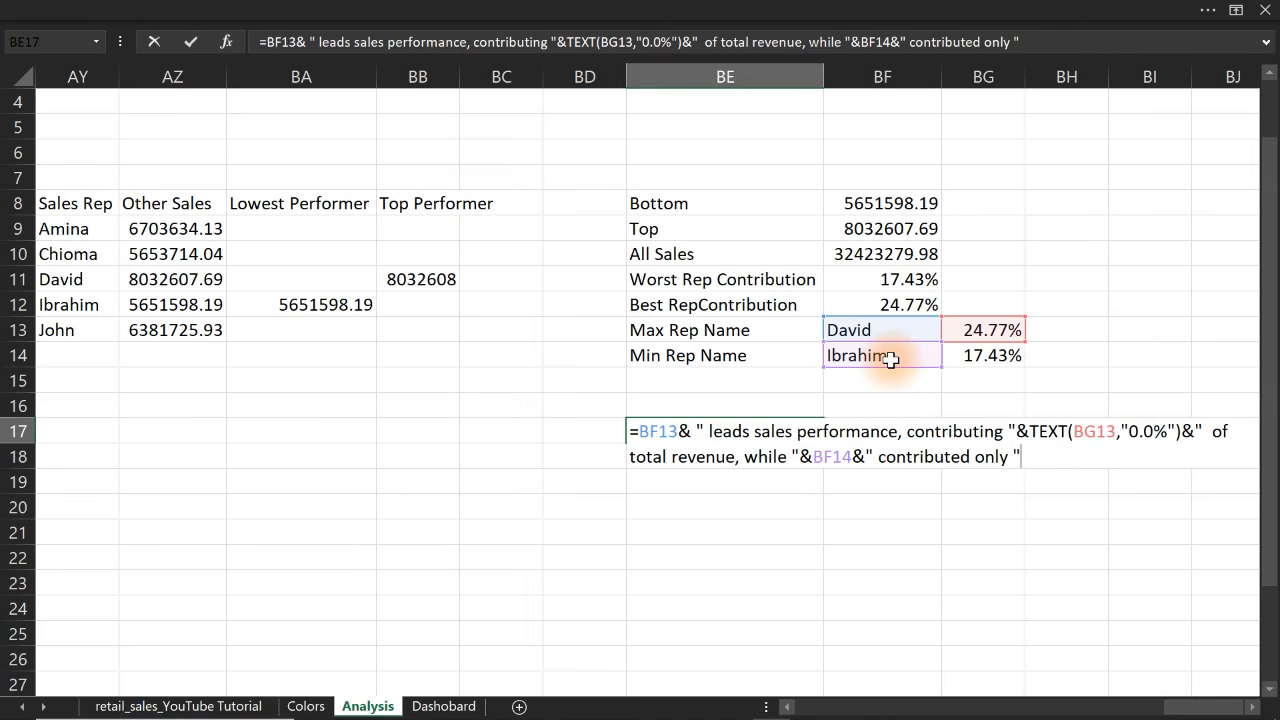
# Add the lowest rep's contribution to the BE17 formula as one-decimal percentage text with & TEXT(BG14,"0.0%")&
pyautogui.write(' & text')
pyautogui.press('Tab')
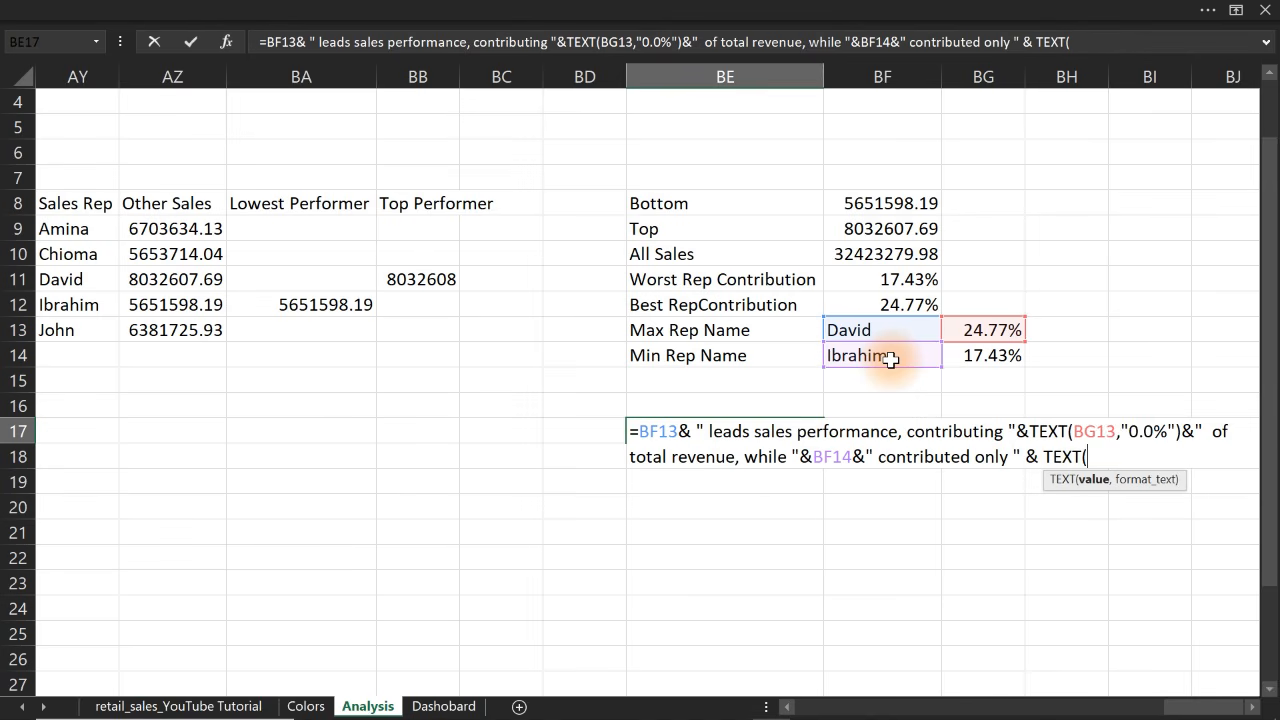
pyautogui.click(985, 357)
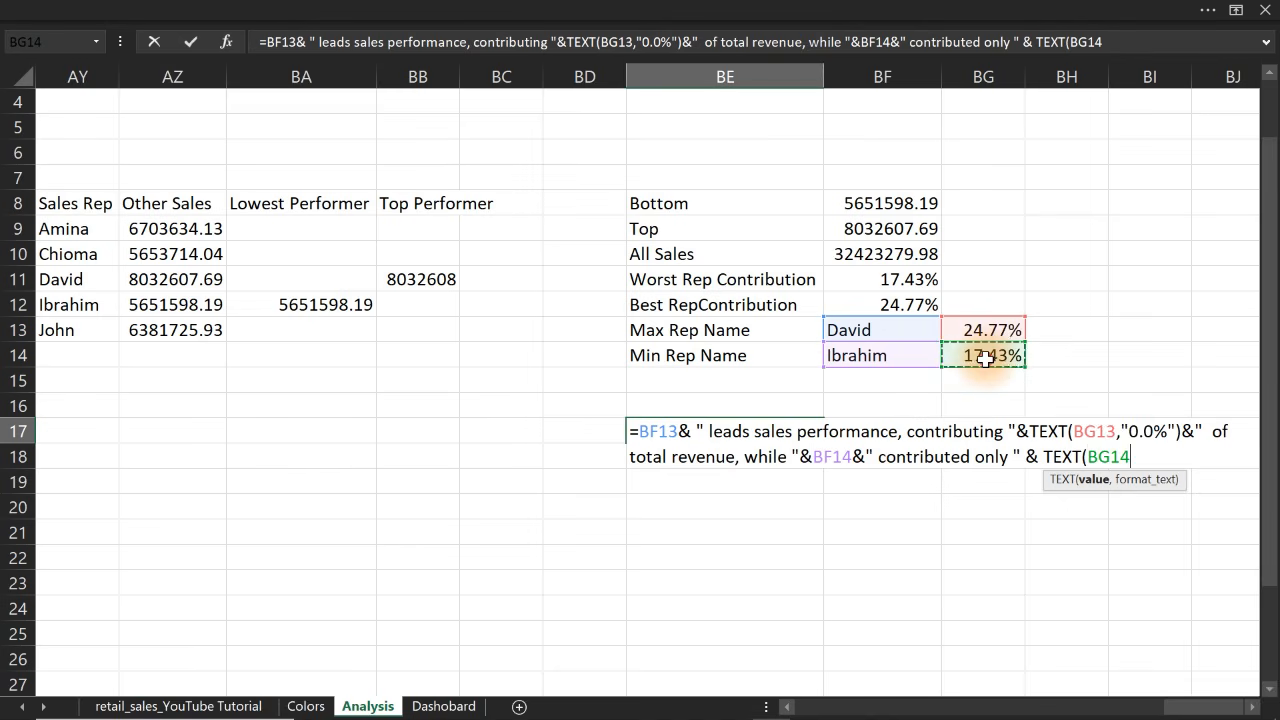
pyautogui.write(',"')
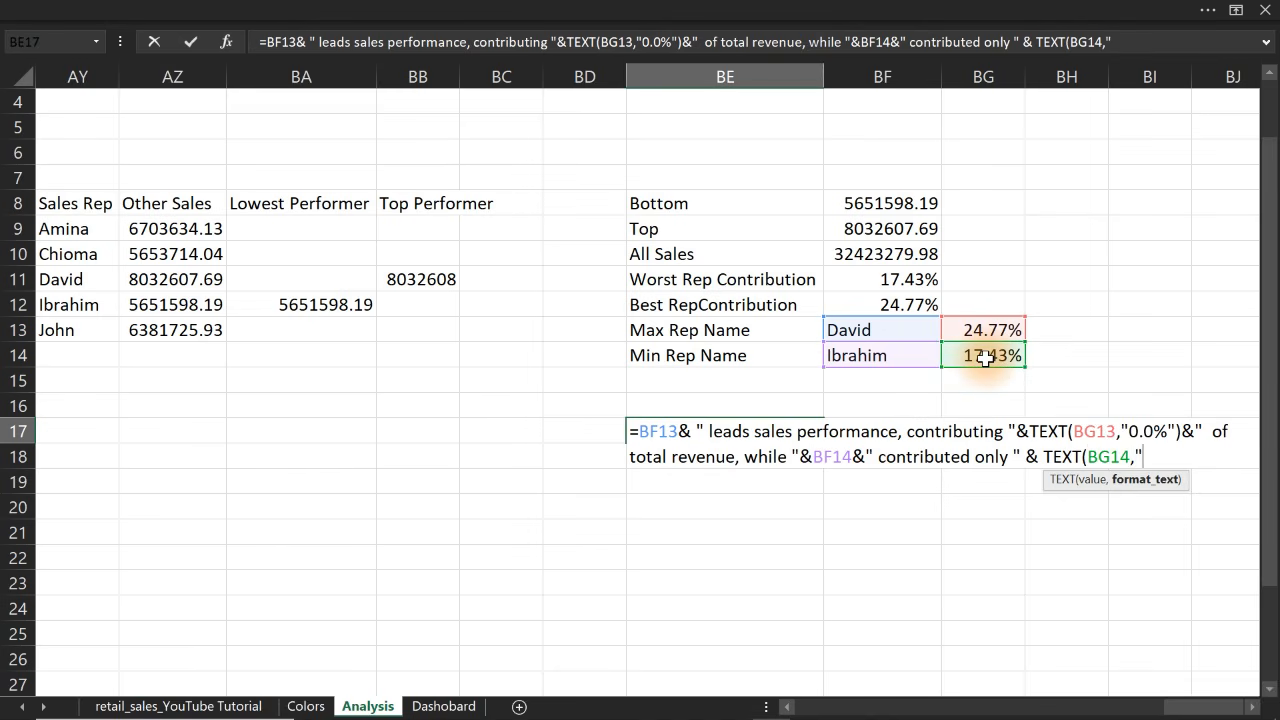
pyautogui.write('0.0%")&')
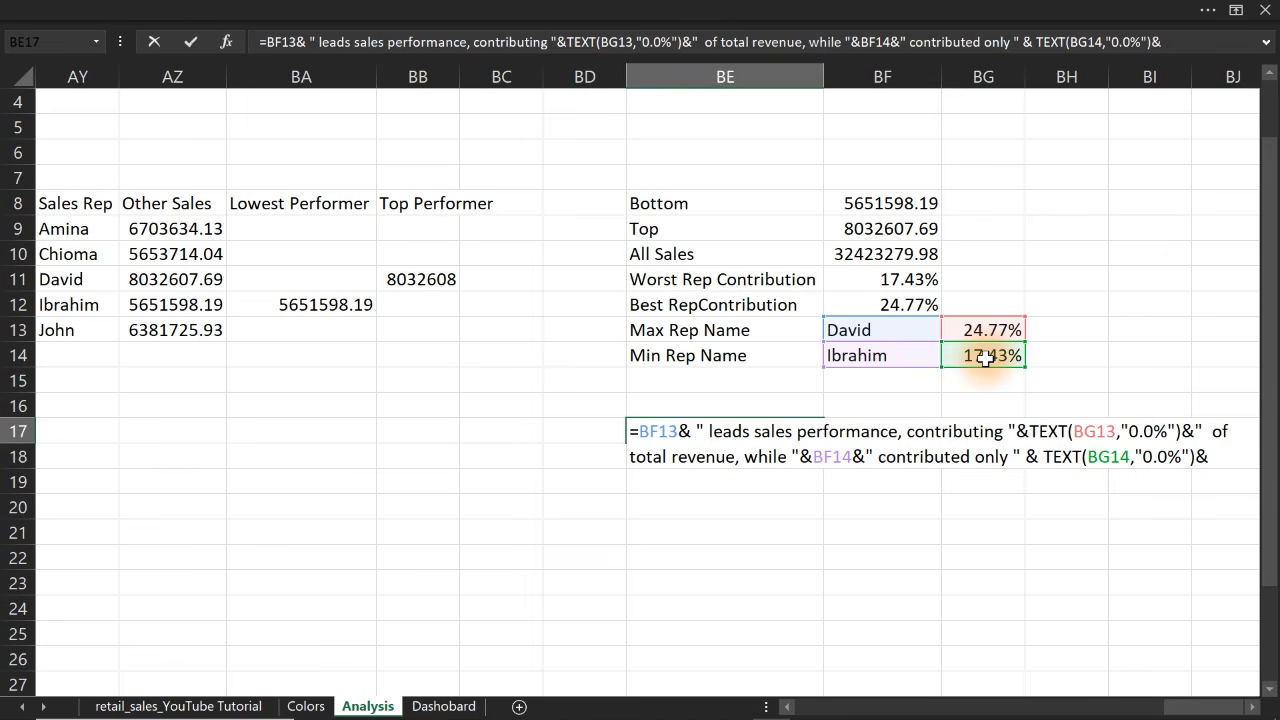
# Finish the BE17 formula with the closing text ", highlighting a performance gap among sales reps"
pyautogui.write('", highli ghti')
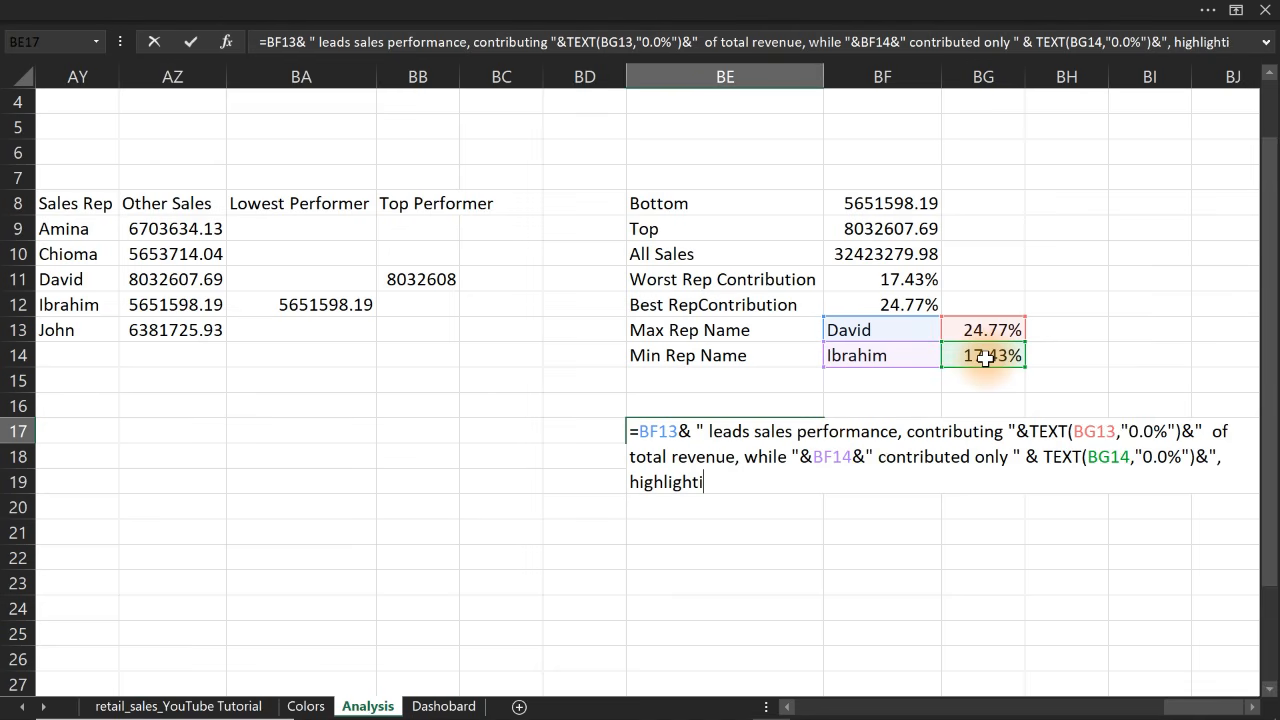
pyautogui.write('nga perfom')
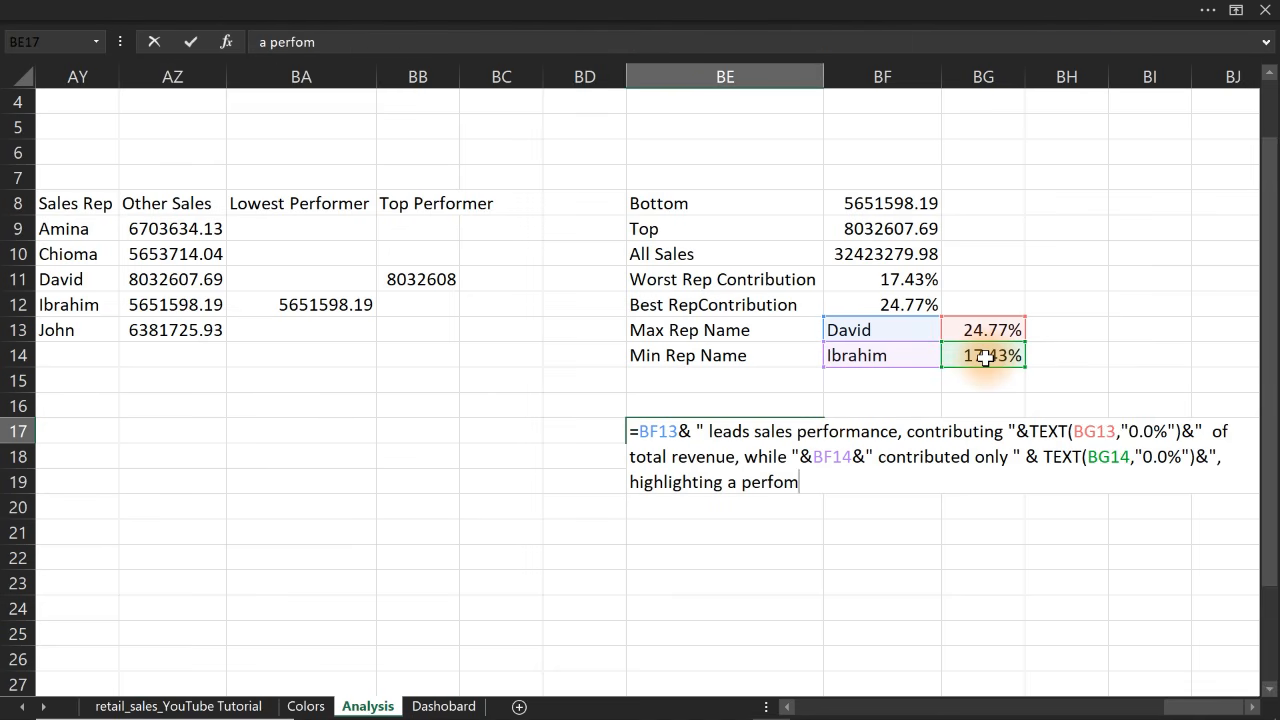
pyautogui.press('BackSpace')
pyautogui.write('rmance ga')
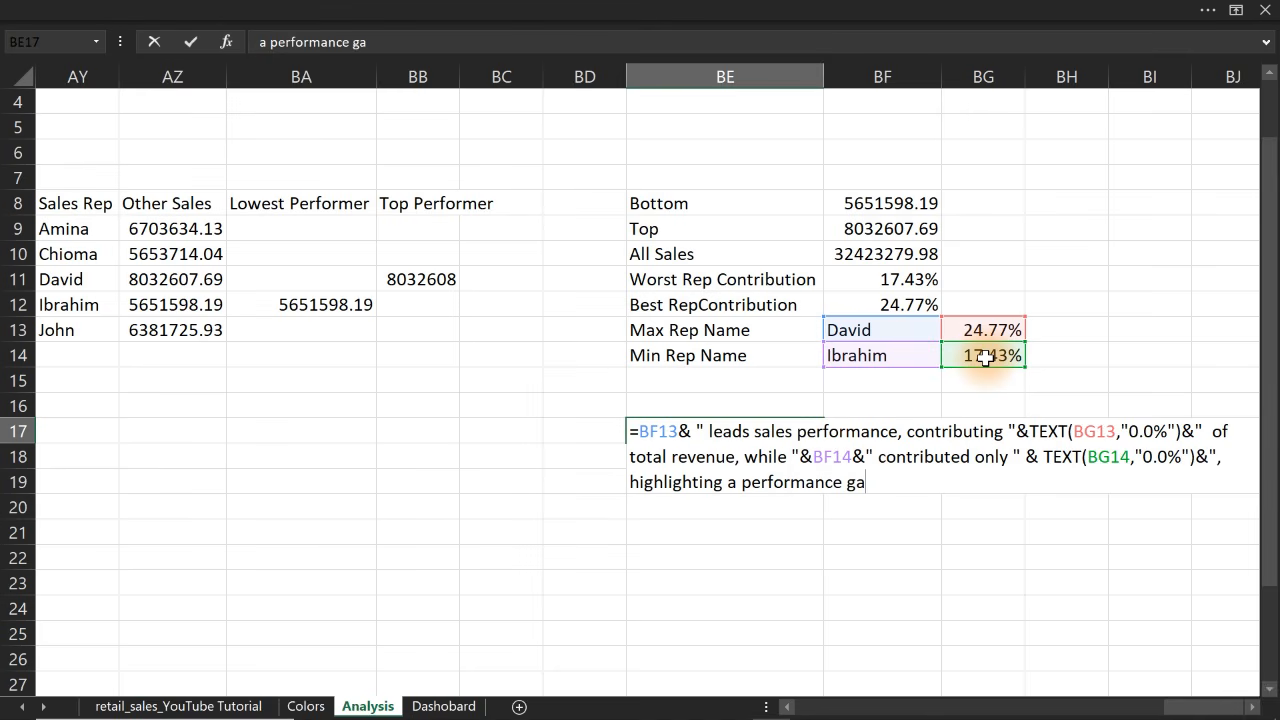
pyautogui.write('p among sale')
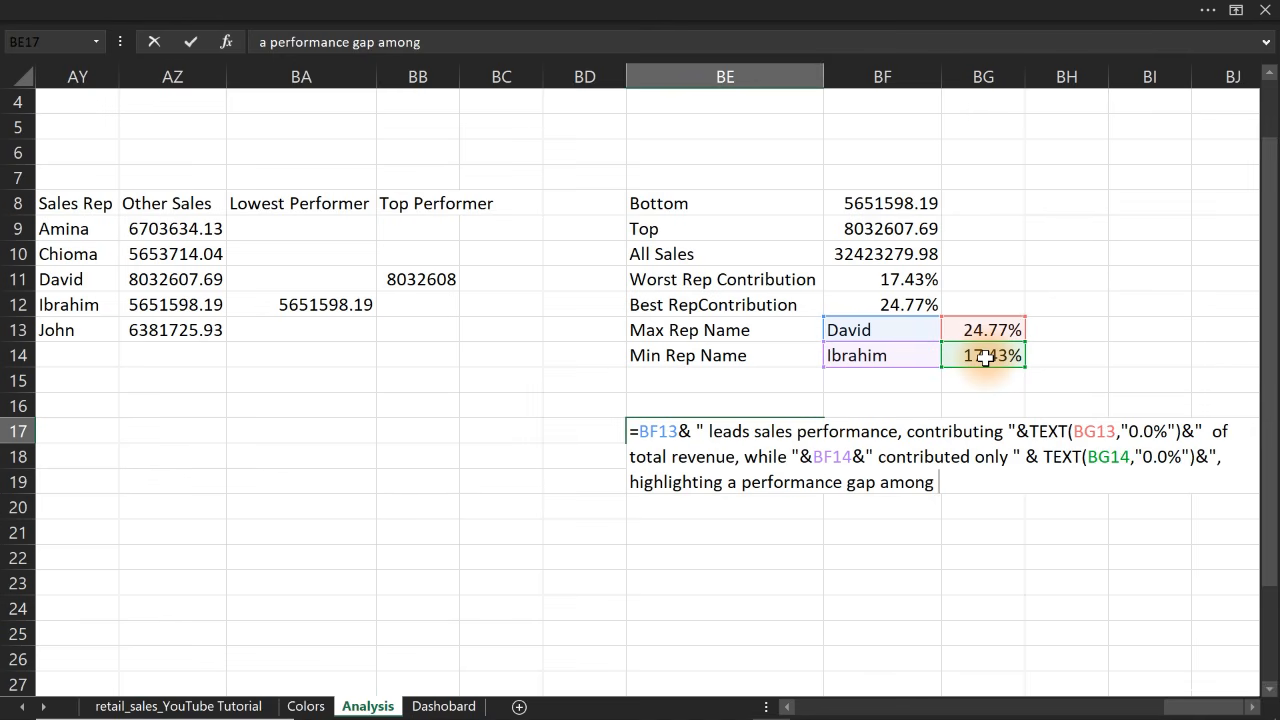
pyautogui.write('s reps"')
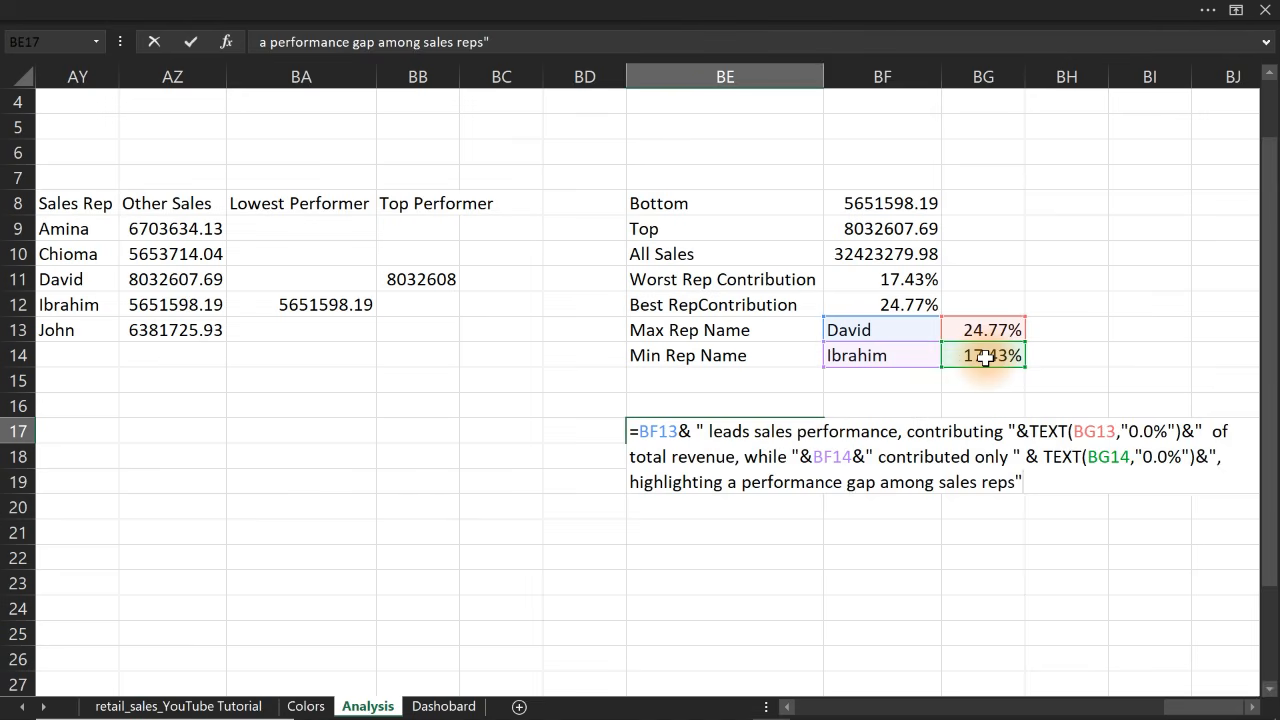
pyautogui.press('Return')
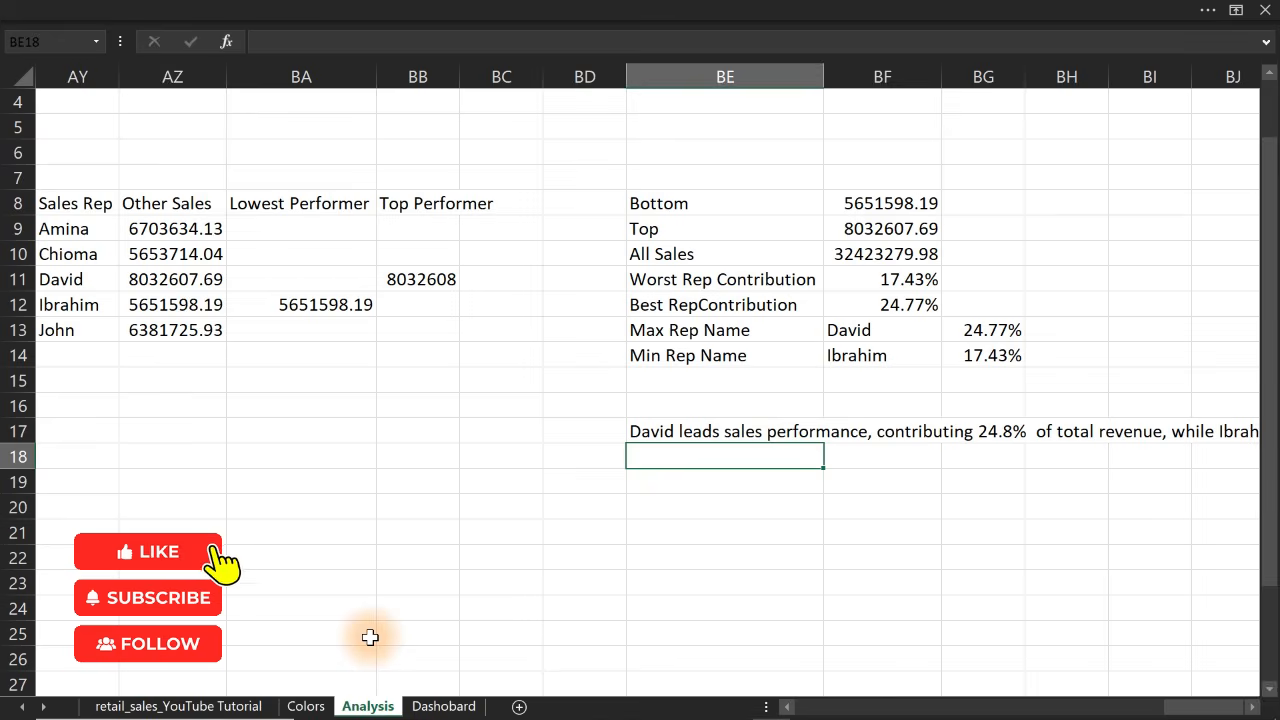
# Link the insight text box under the dashboard's sales reps chart to =Analysis!BE17
pyautogui.click(438, 704)
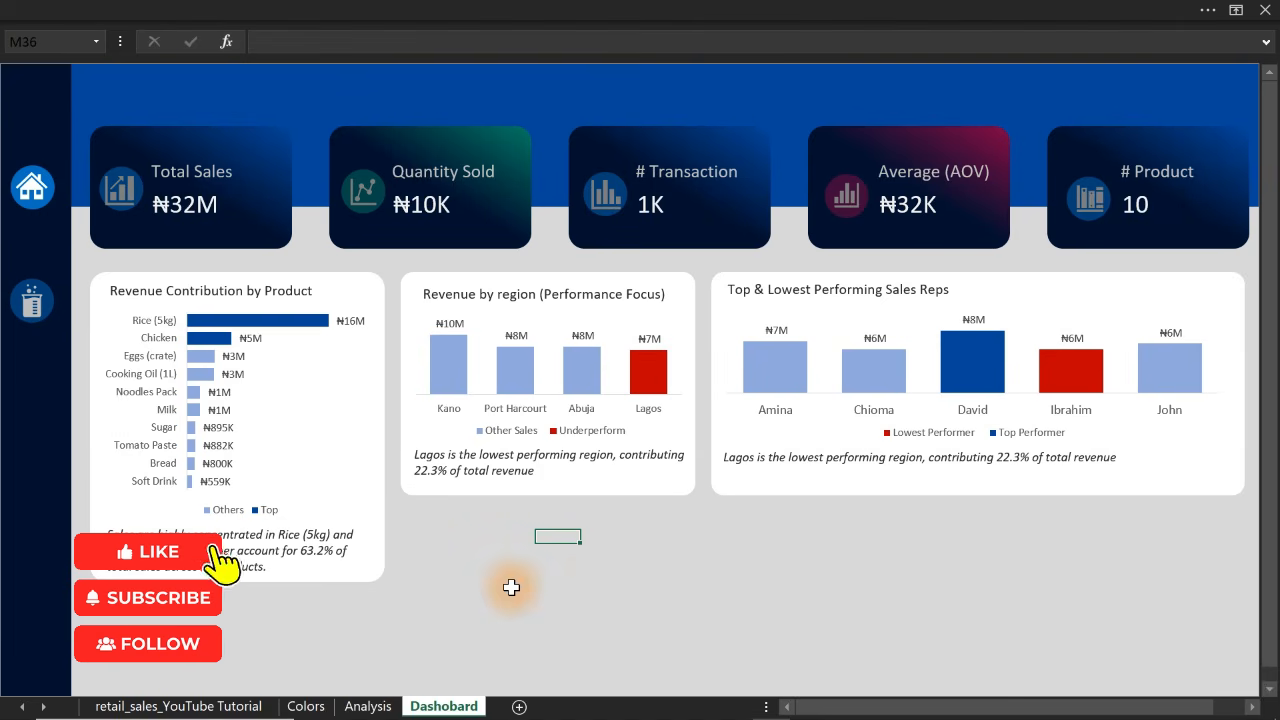
pyautogui.click(765, 463)
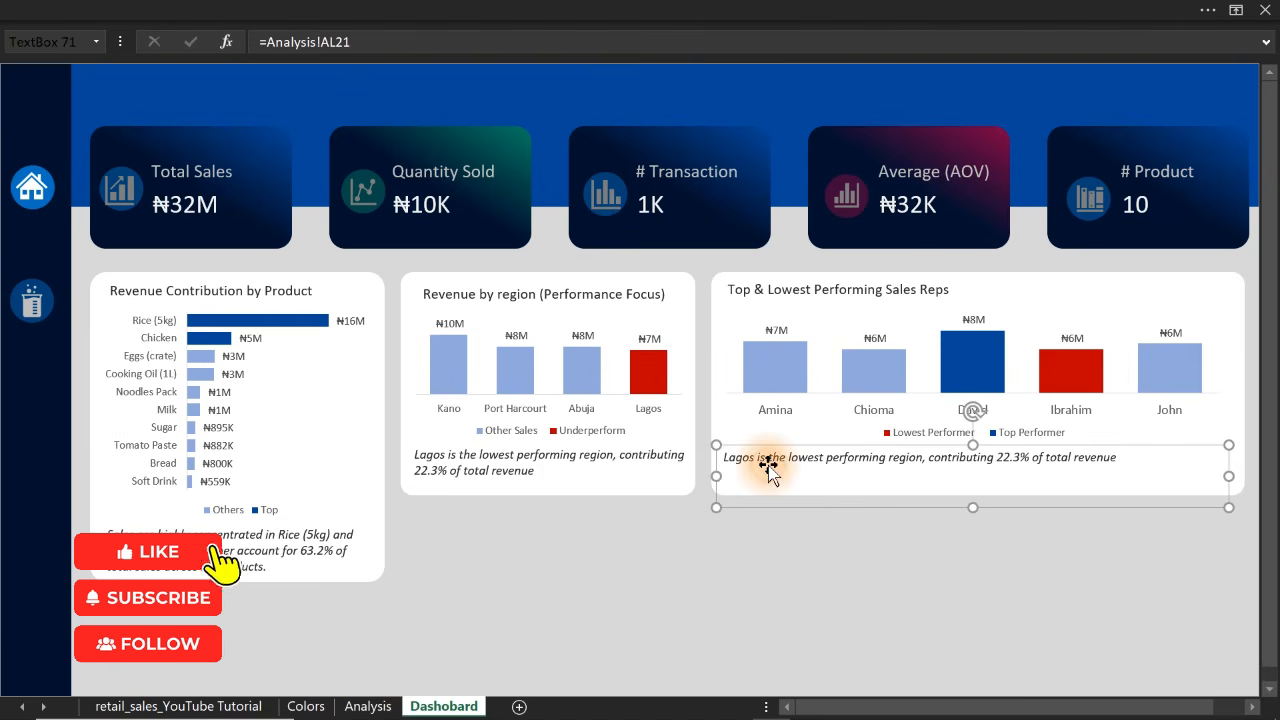
pyautogui.click(389, 43)
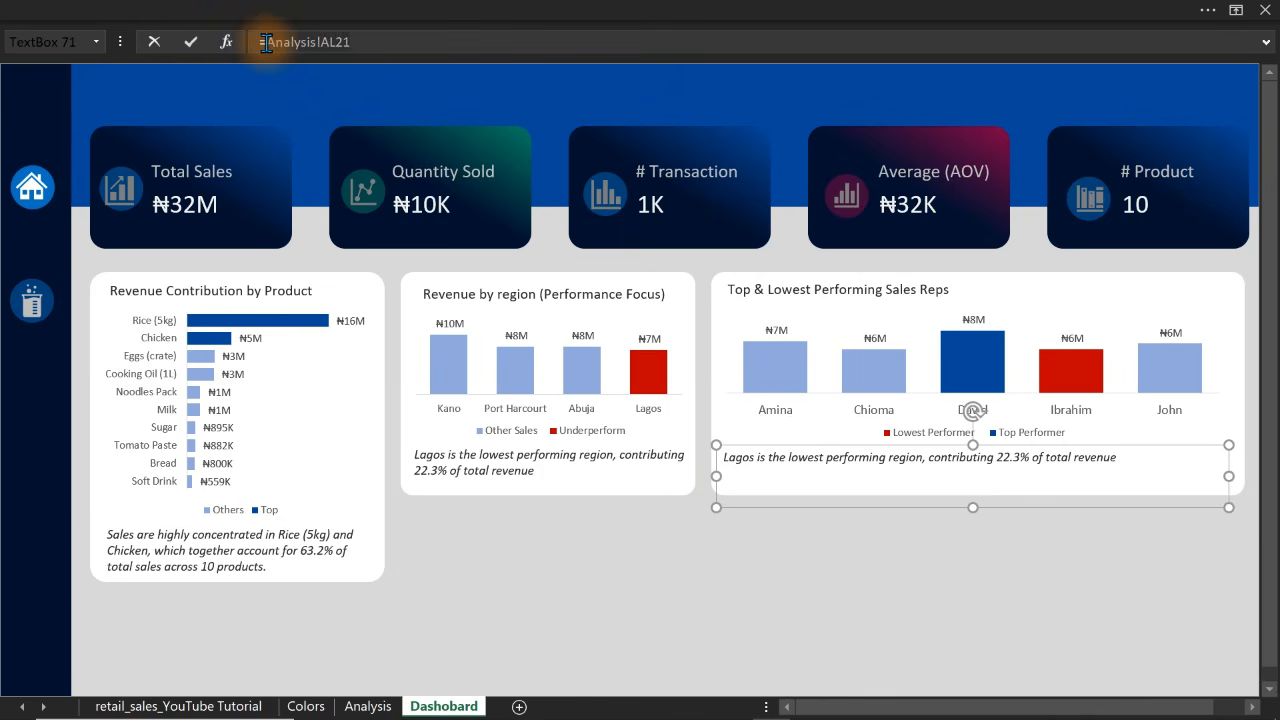
pyautogui.click(362, 706)
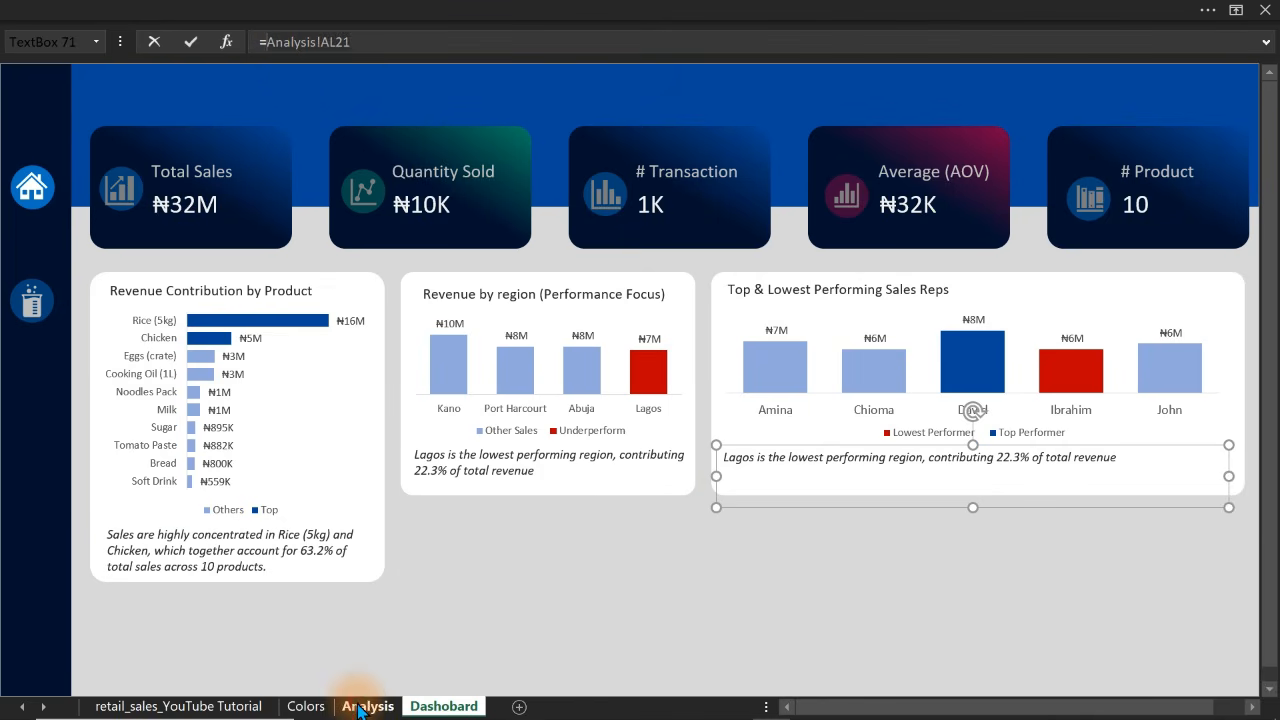
pyautogui.click(645, 432)
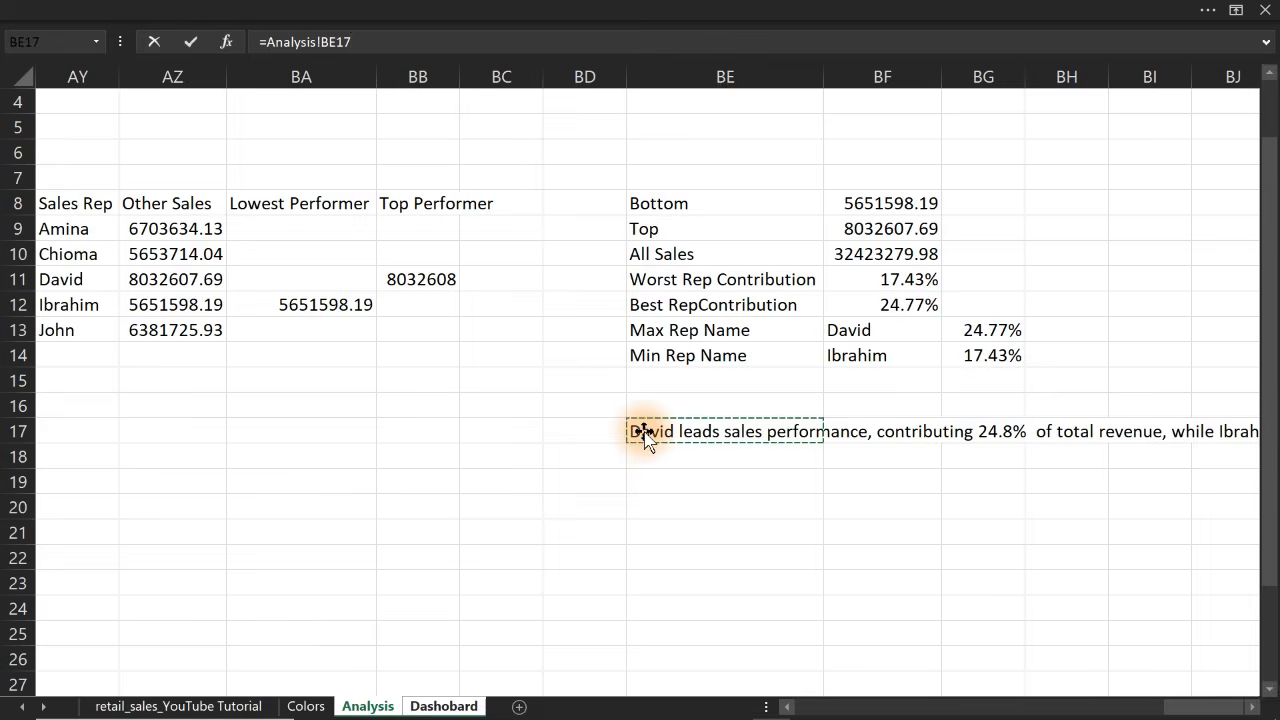
pyautogui.press('Return')
# Copy the formatting of the region chart's insight text box onto the sales reps insight text box
pyautogui.click(616, 474)
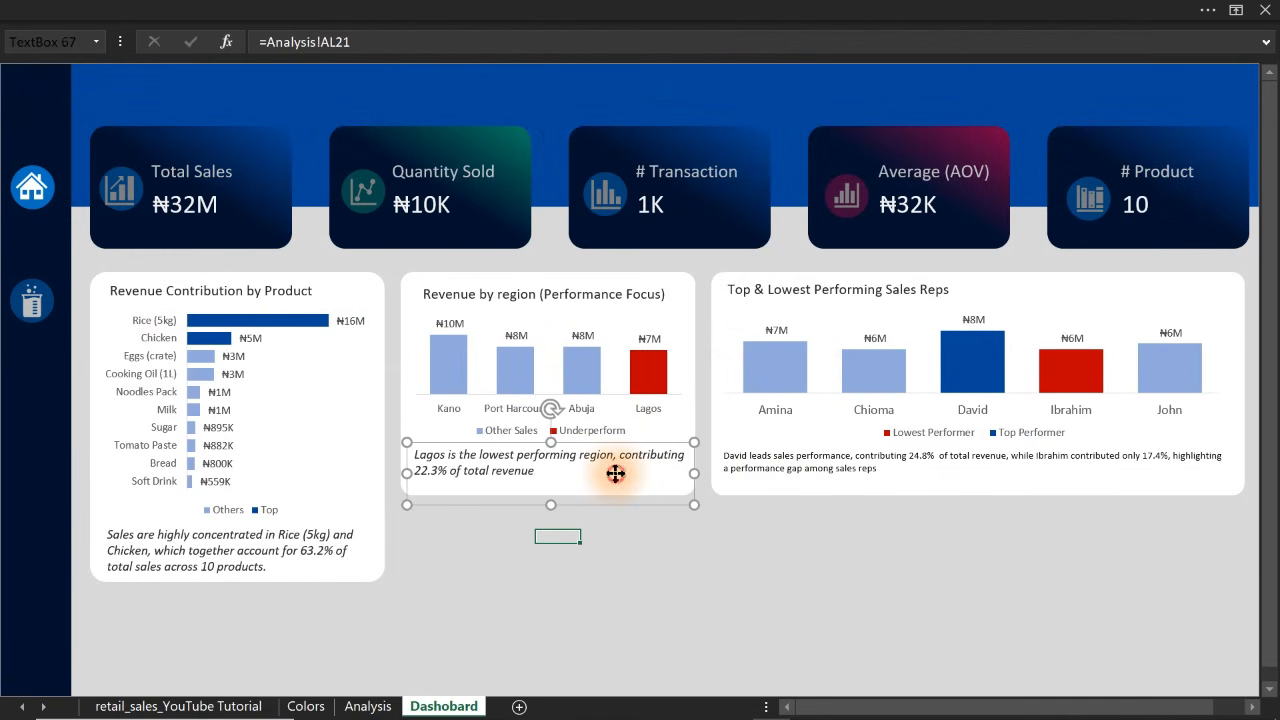
pyautogui.click(98, 10)
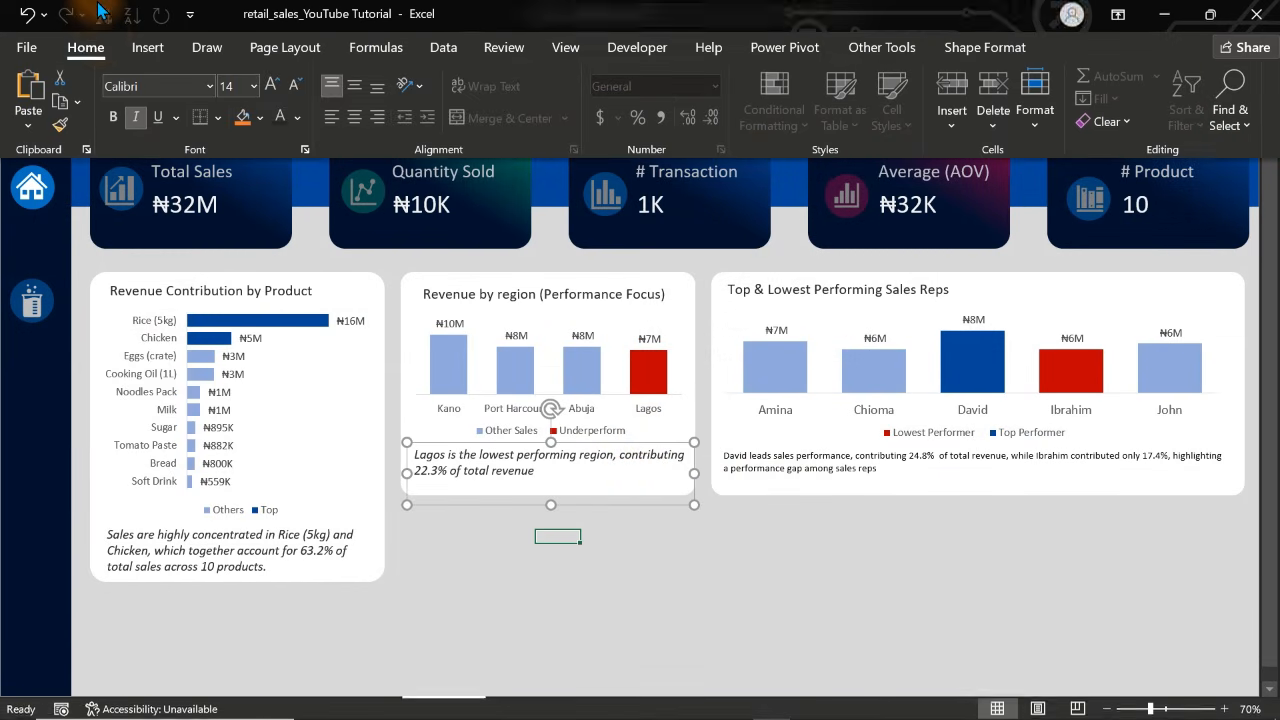
pyautogui.click(61, 126)
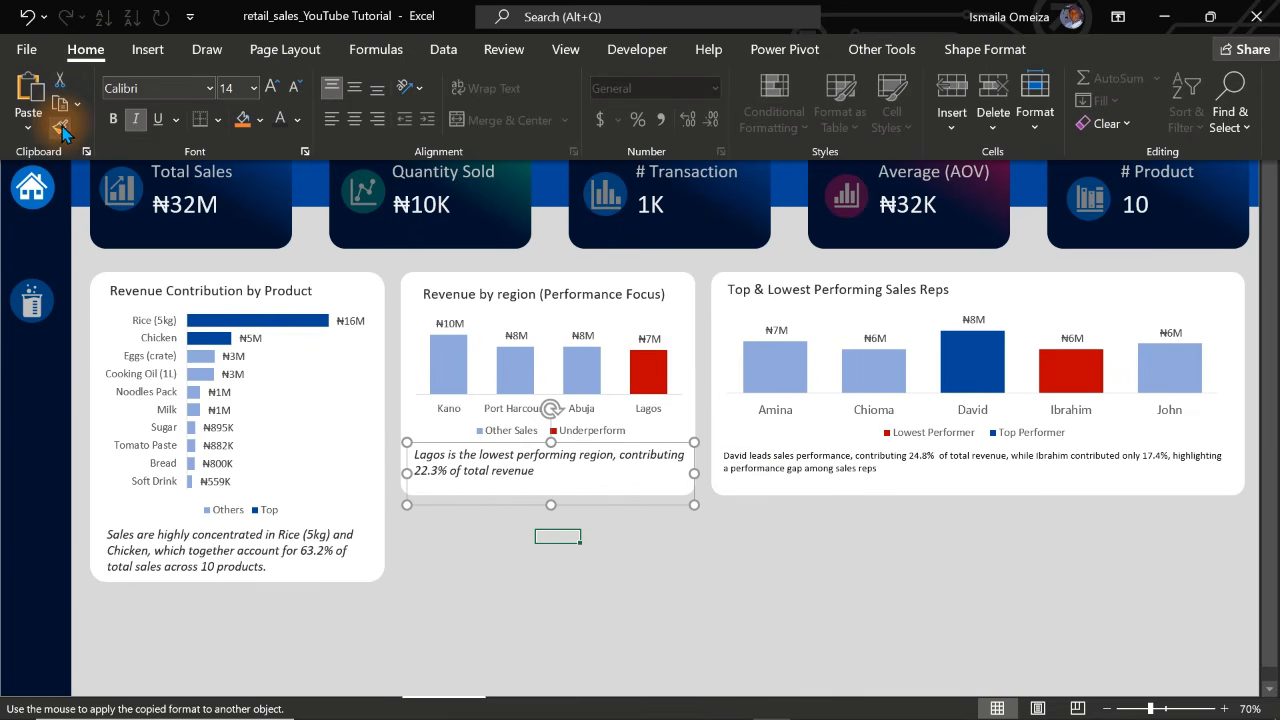
pyautogui.click(766, 469)
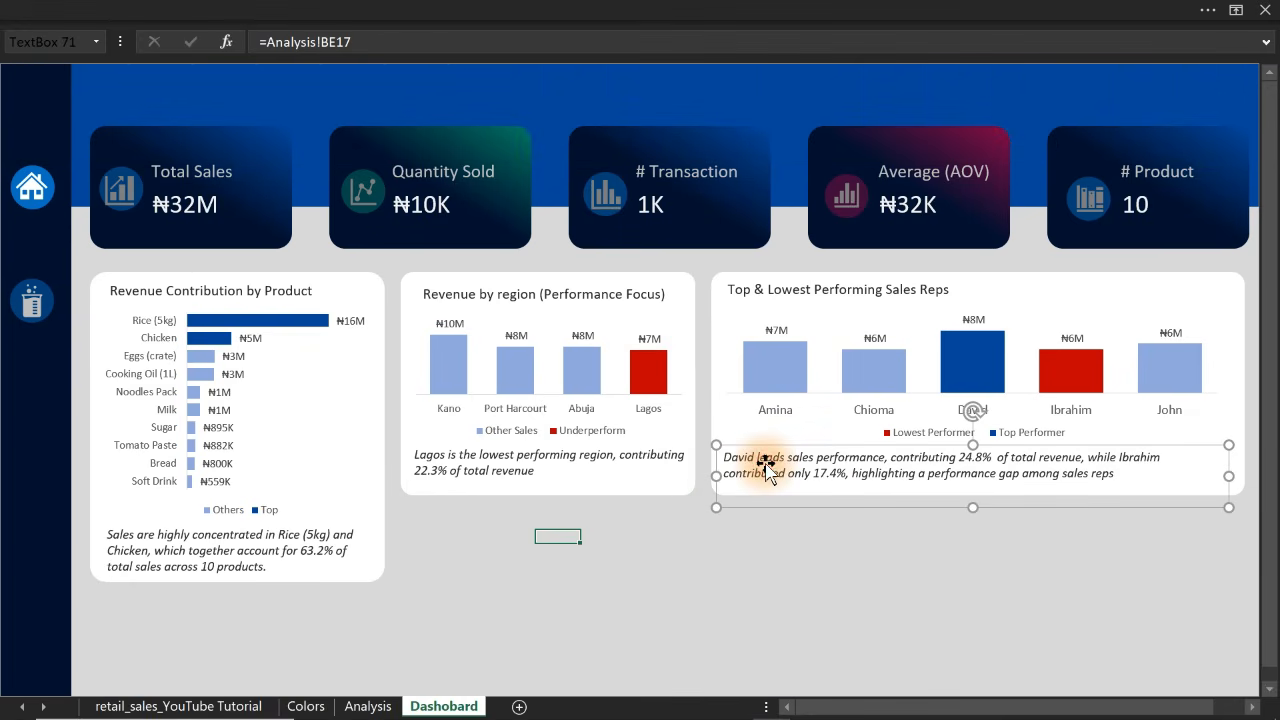
pyautogui.click(998, 601)
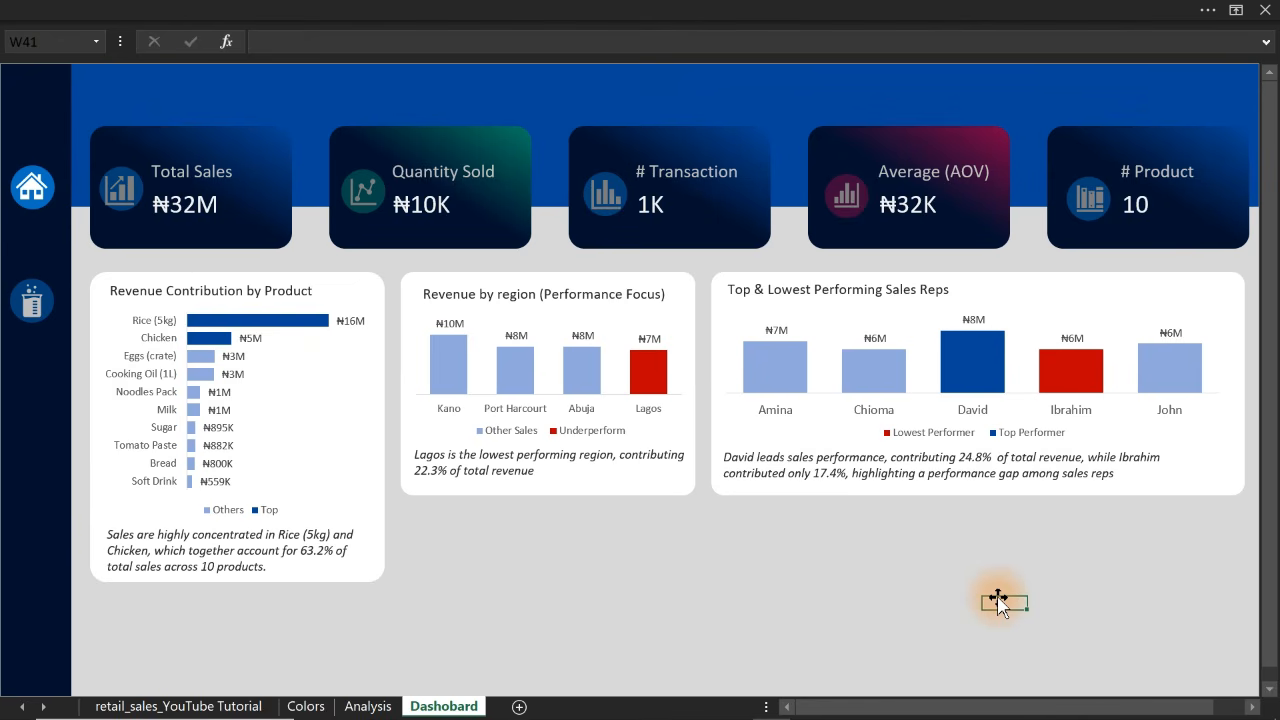
# Review the best/worst sales reps question and the trend over time question in the Colors sheet's question list
pyautogui.click(306, 706)
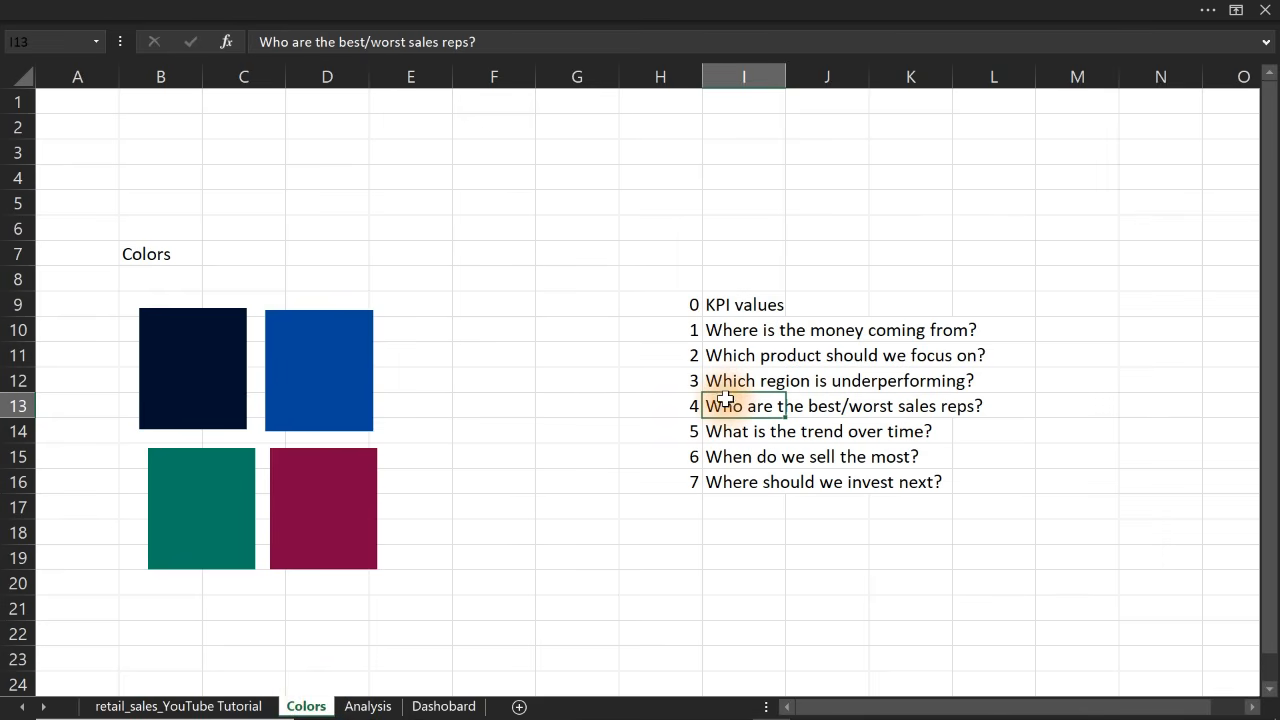
pyautogui.moveTo(725, 402); pyautogui.dragTo(918, 398)
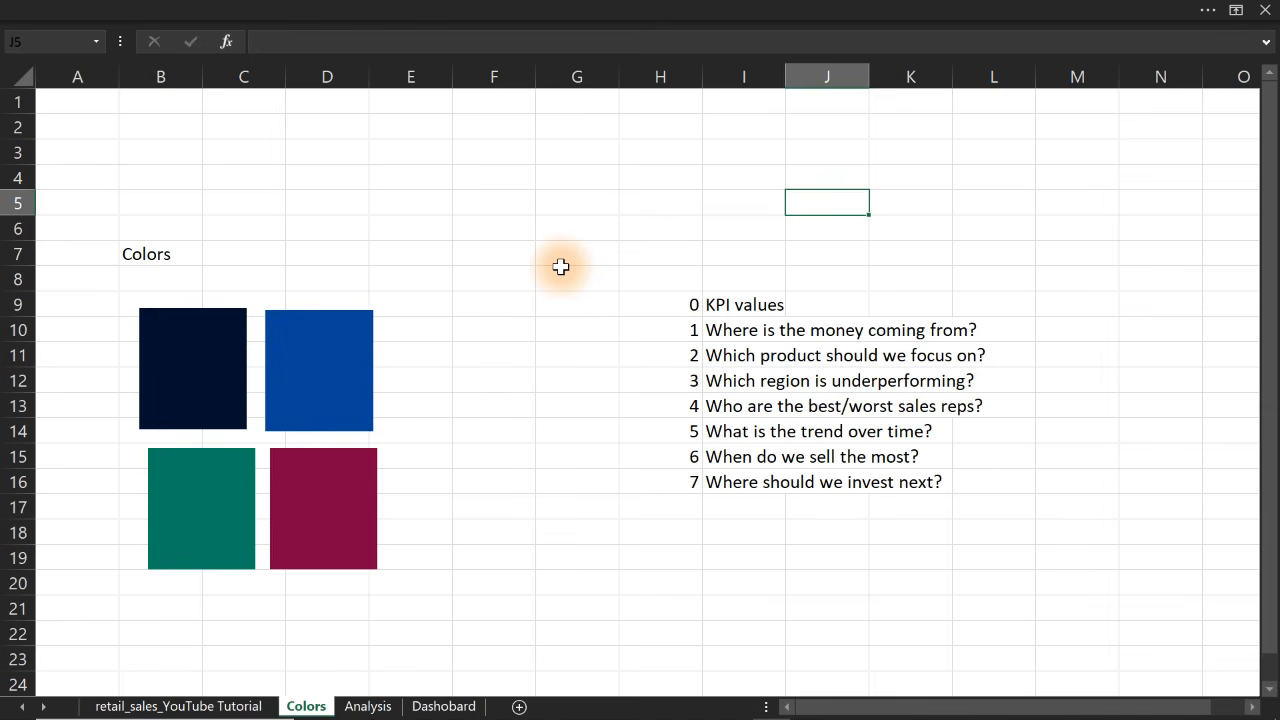
pyautogui.moveTo(708, 432); pyautogui.dragTo(884, 432)
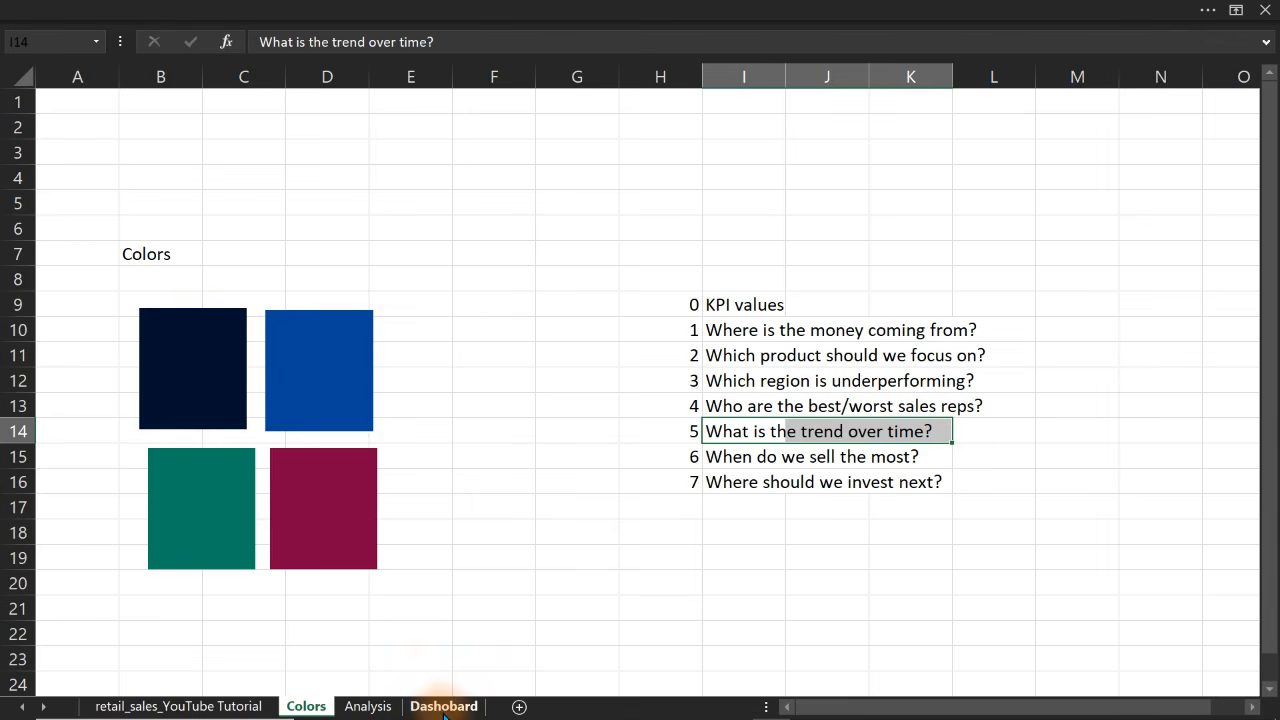
# Copy the sales rep PivotTable and its Formatting column on the Analysis sheet, AT7:AW13, to BL8
pyautogui.click(367, 706)
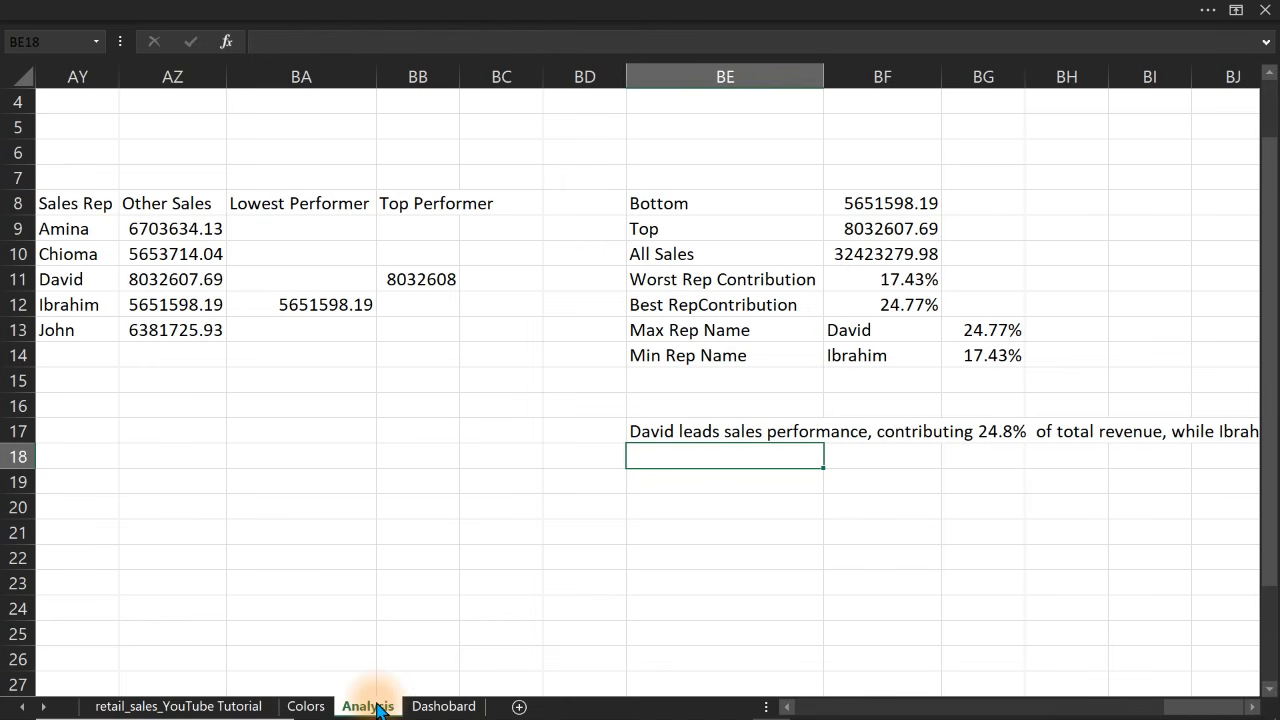
pyautogui.click(786, 707)
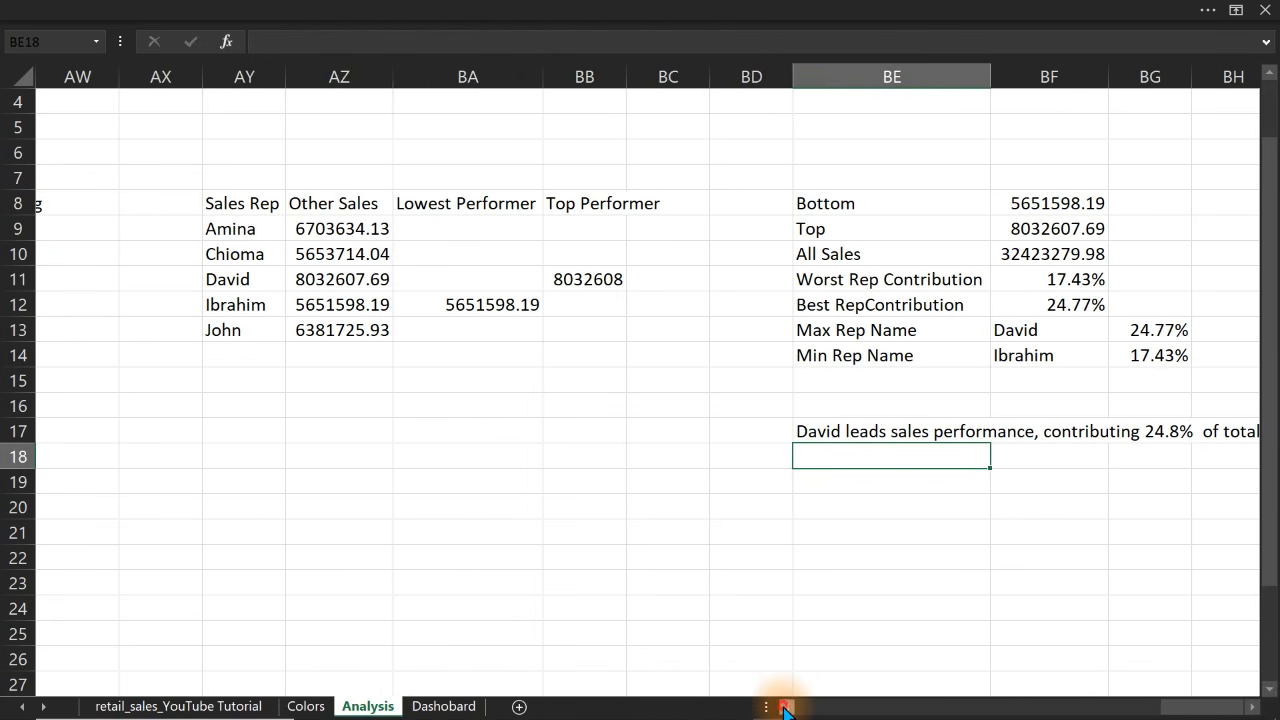
pyautogui.click(786, 707)
pyautogui.click(455, 706)
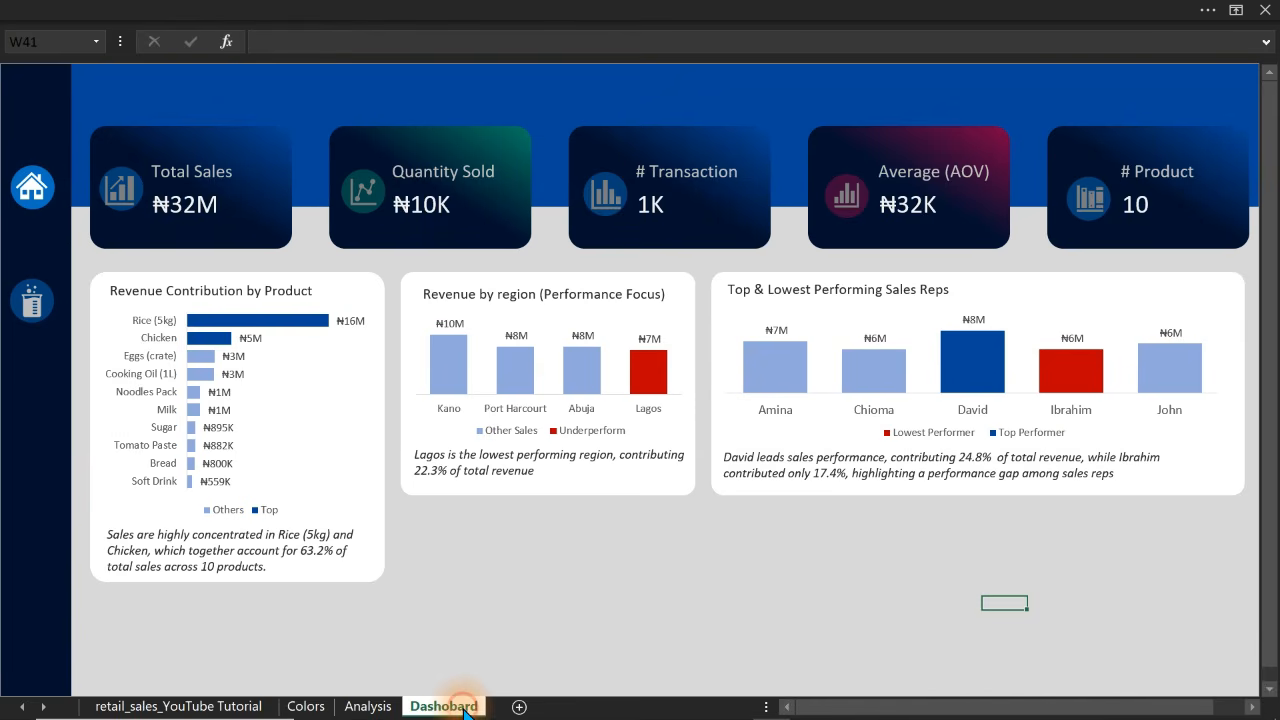
pyautogui.click(368, 706)
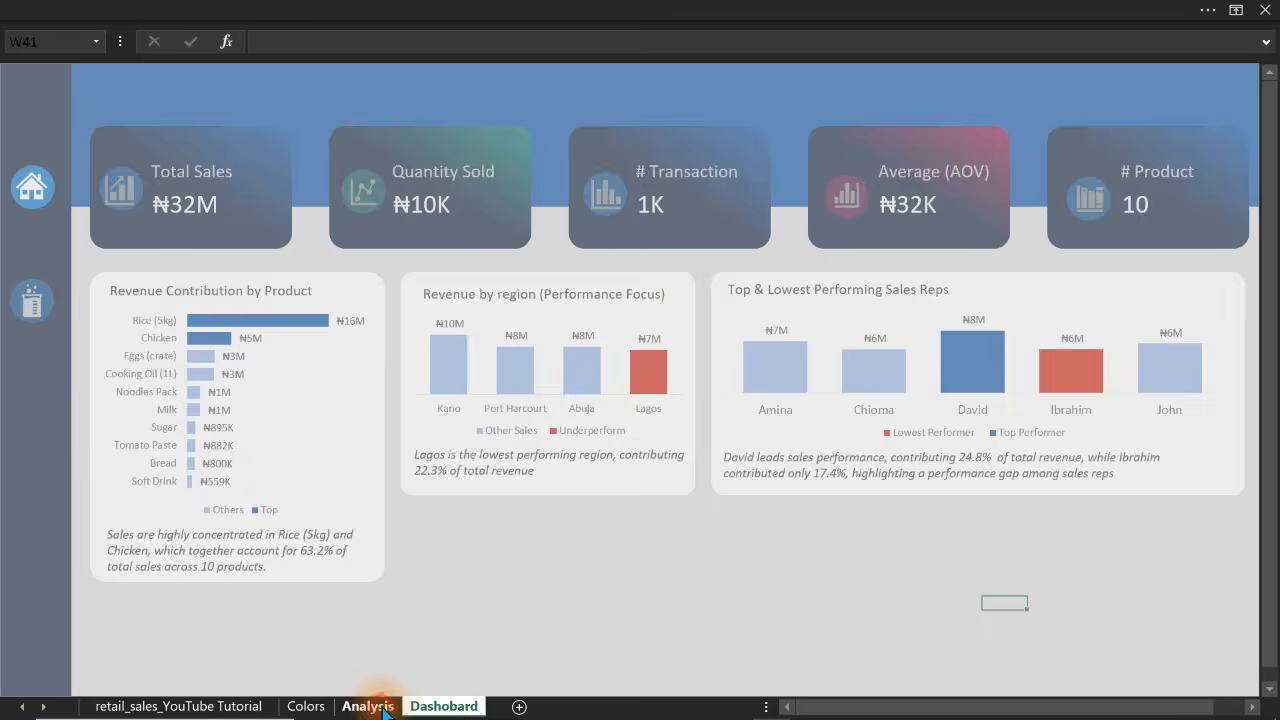
pyautogui.moveTo(129, 186); pyautogui.dragTo(190, 337)
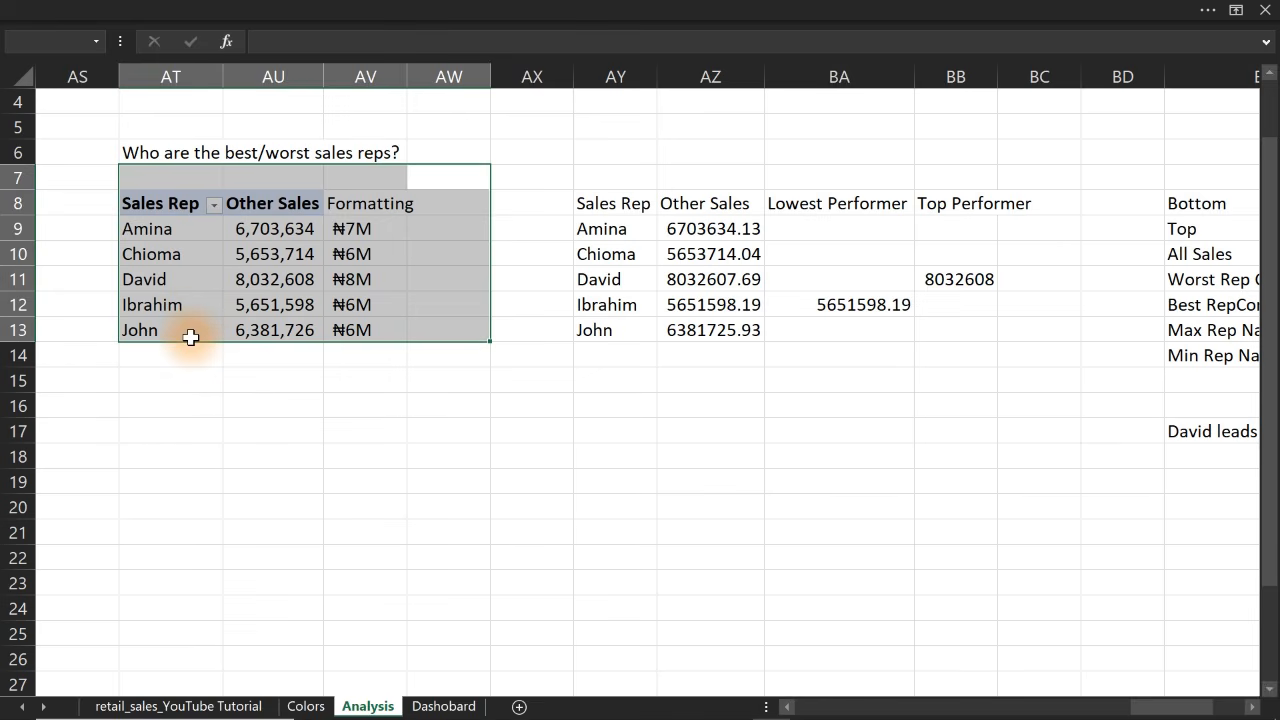
pyautogui.hotkey('ctrl', 'c')
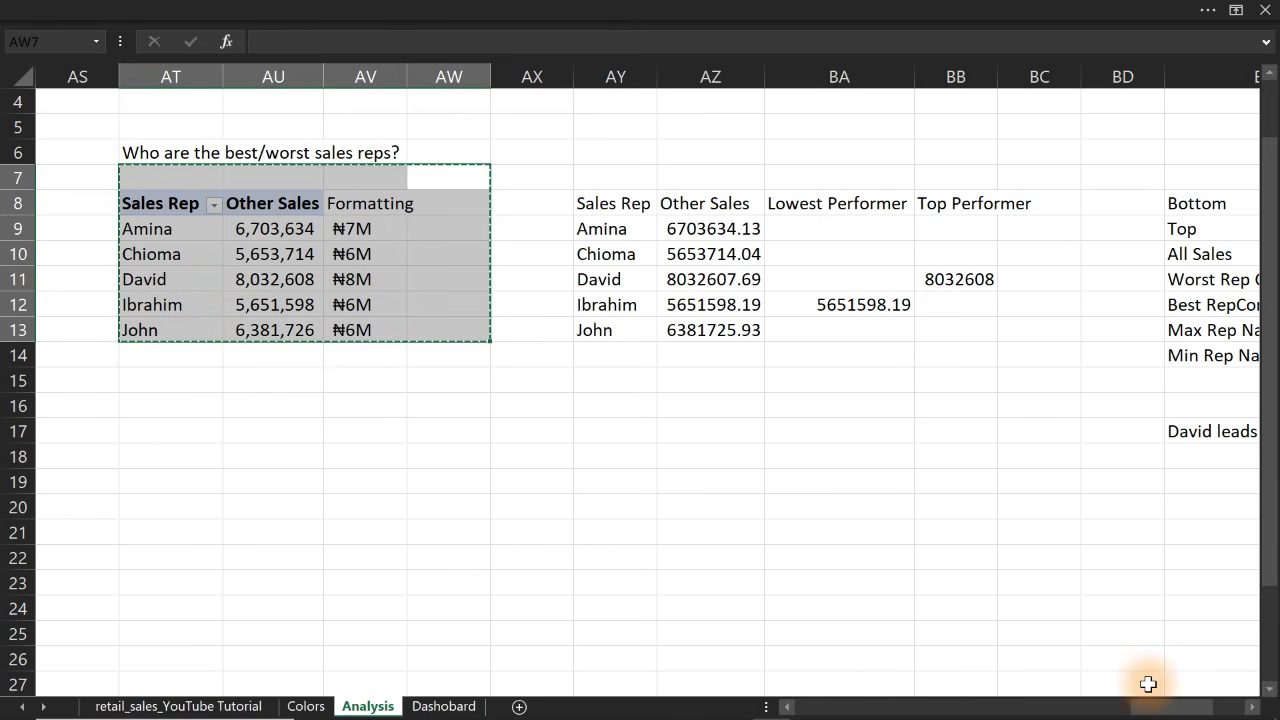
pyautogui.click(1252, 707)
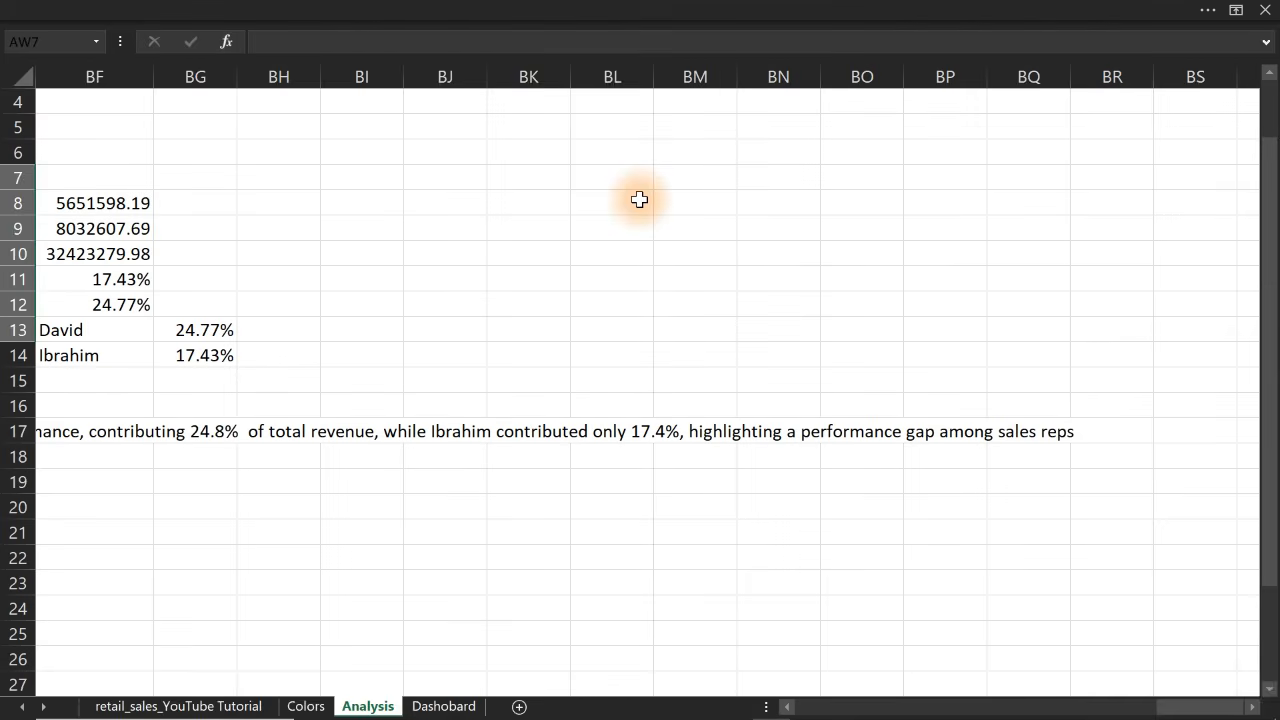
pyautogui.click(639, 199)
pyautogui.hotkey('ctrl', 'v')
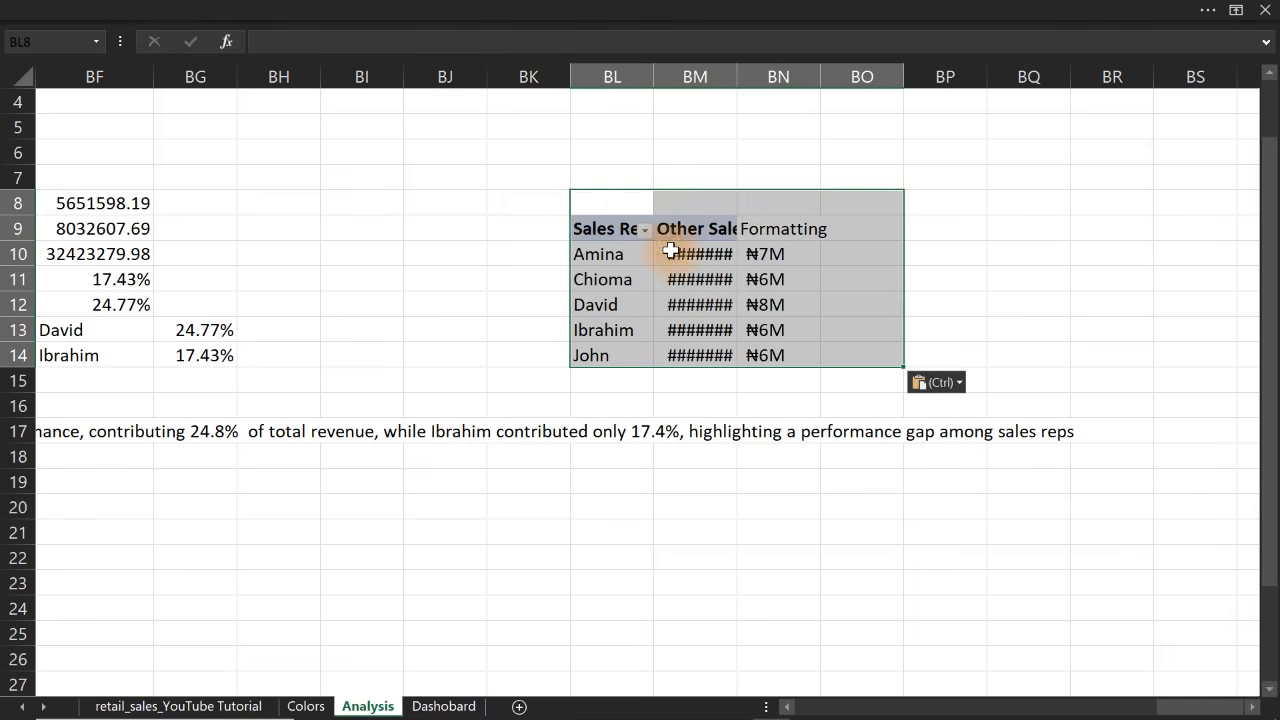
# Replace the Sales Rep field with Date in the rows of the copied PivotTable, declining to replace existing sheet data
pyautogui.click(686, 279)
pyautogui.click(607, 280)
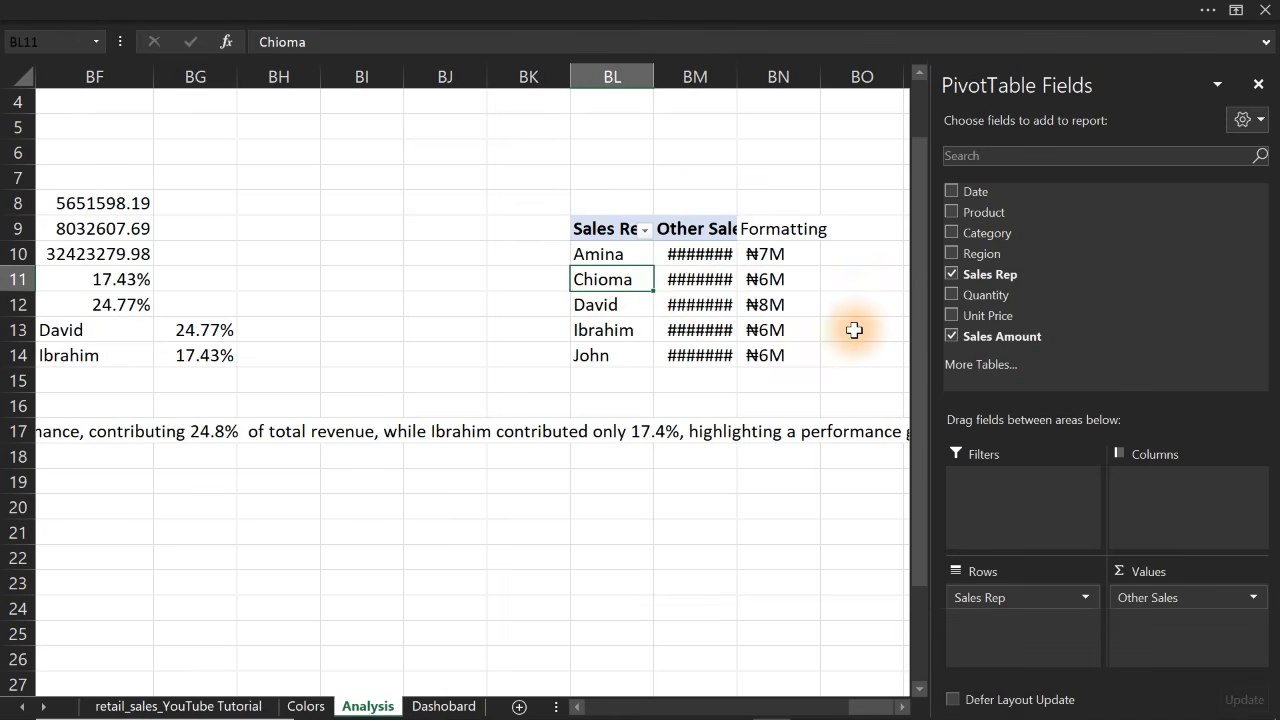
pyautogui.click(951, 274)
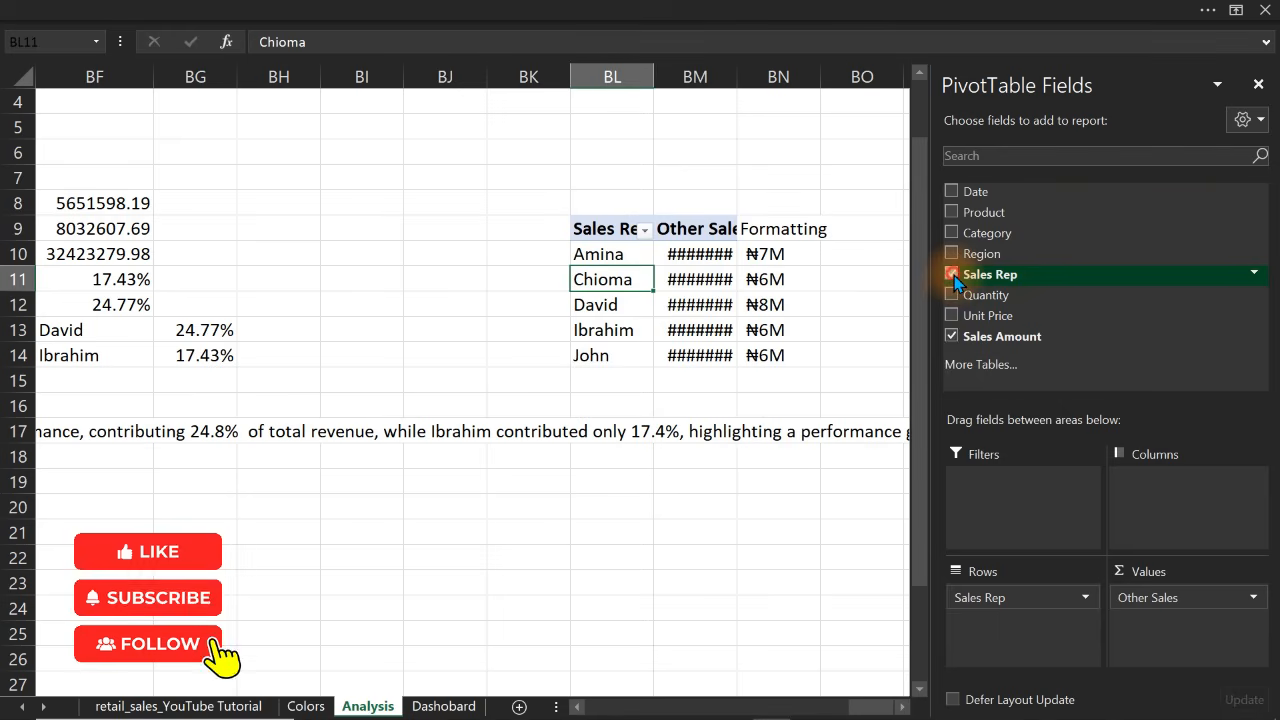
pyautogui.moveTo(996, 194); pyautogui.dragTo(1020, 622)
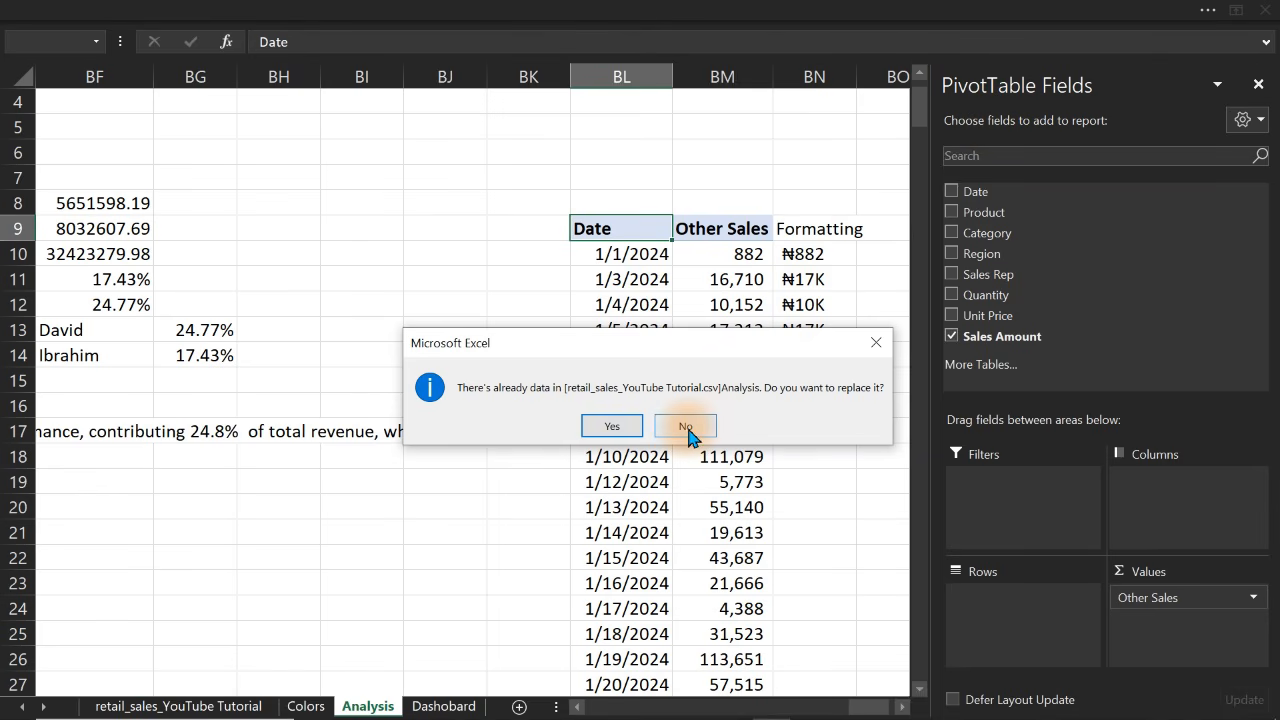
pyautogui.click(877, 343)
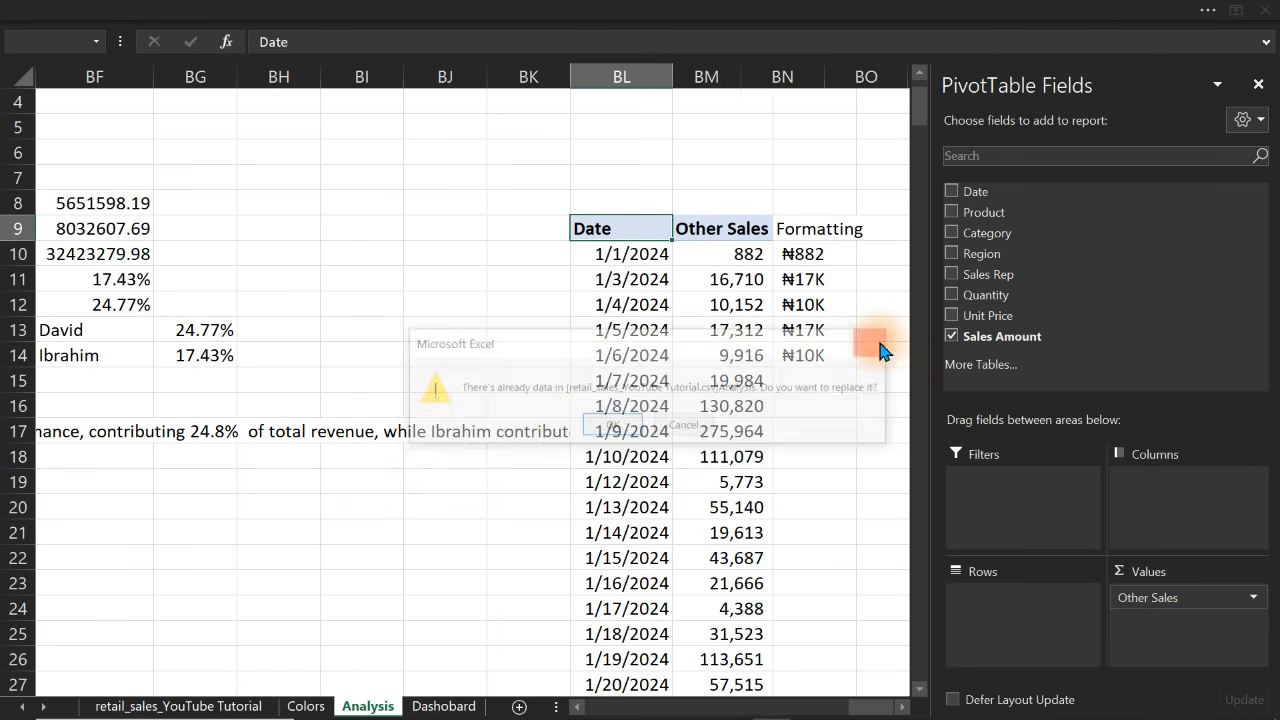
pyautogui.click(877, 344)
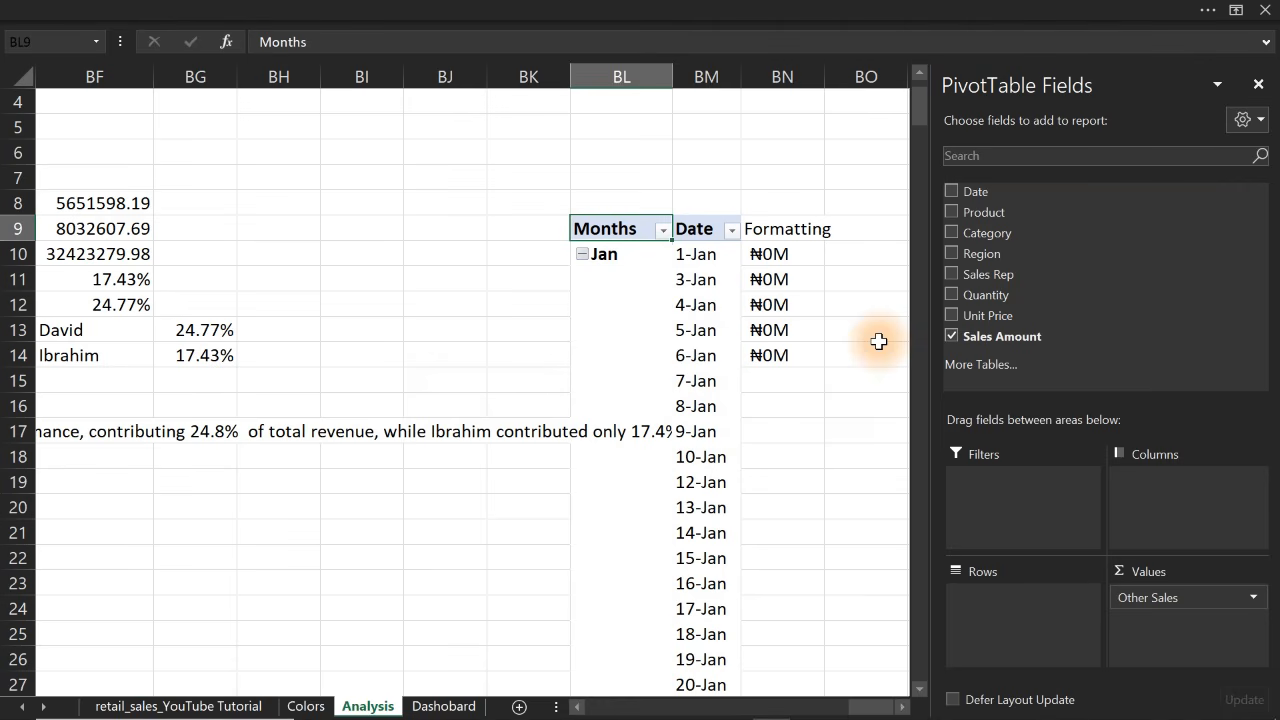
pyautogui.click(878, 342)
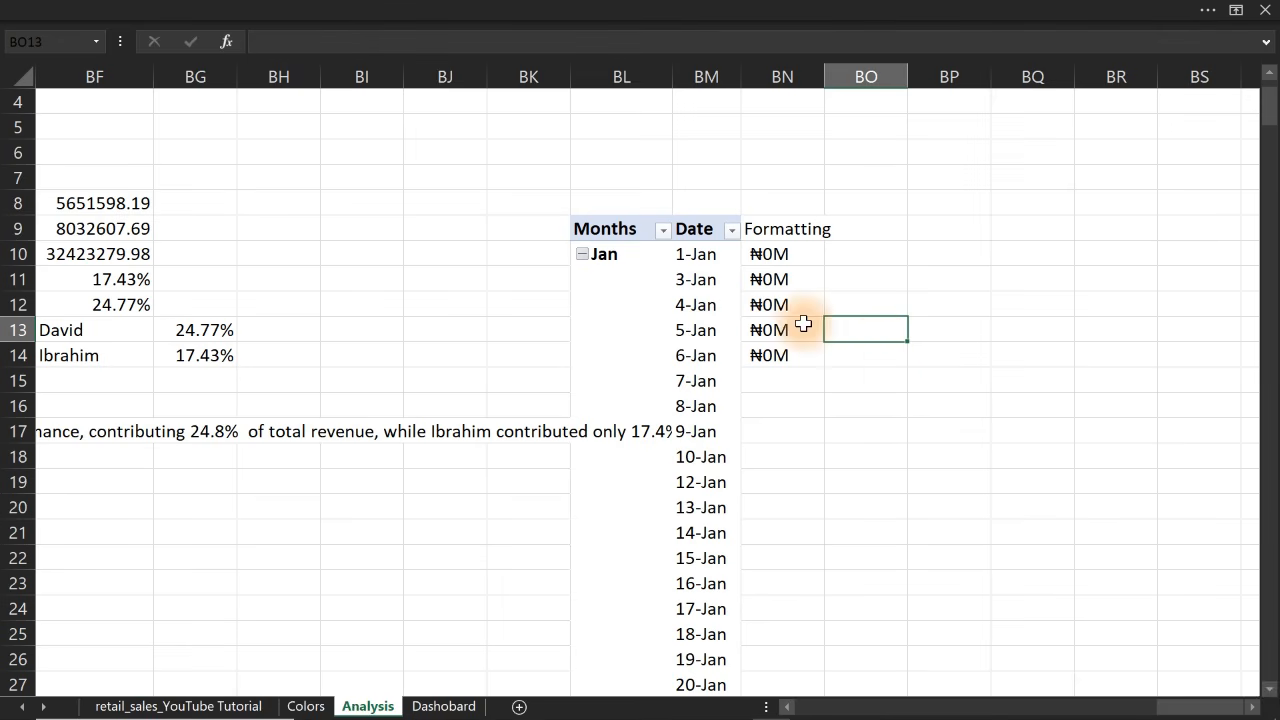
pyautogui.click(647, 306)
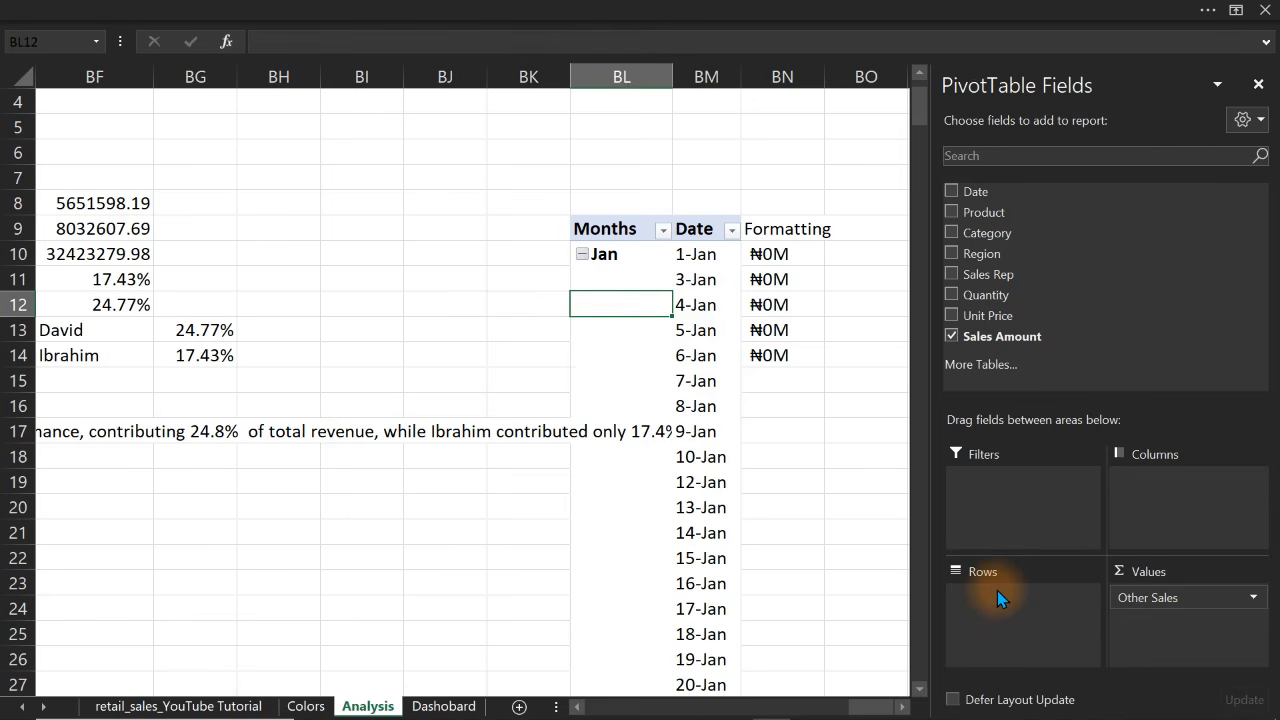
pyautogui.rightClick(635, 303)
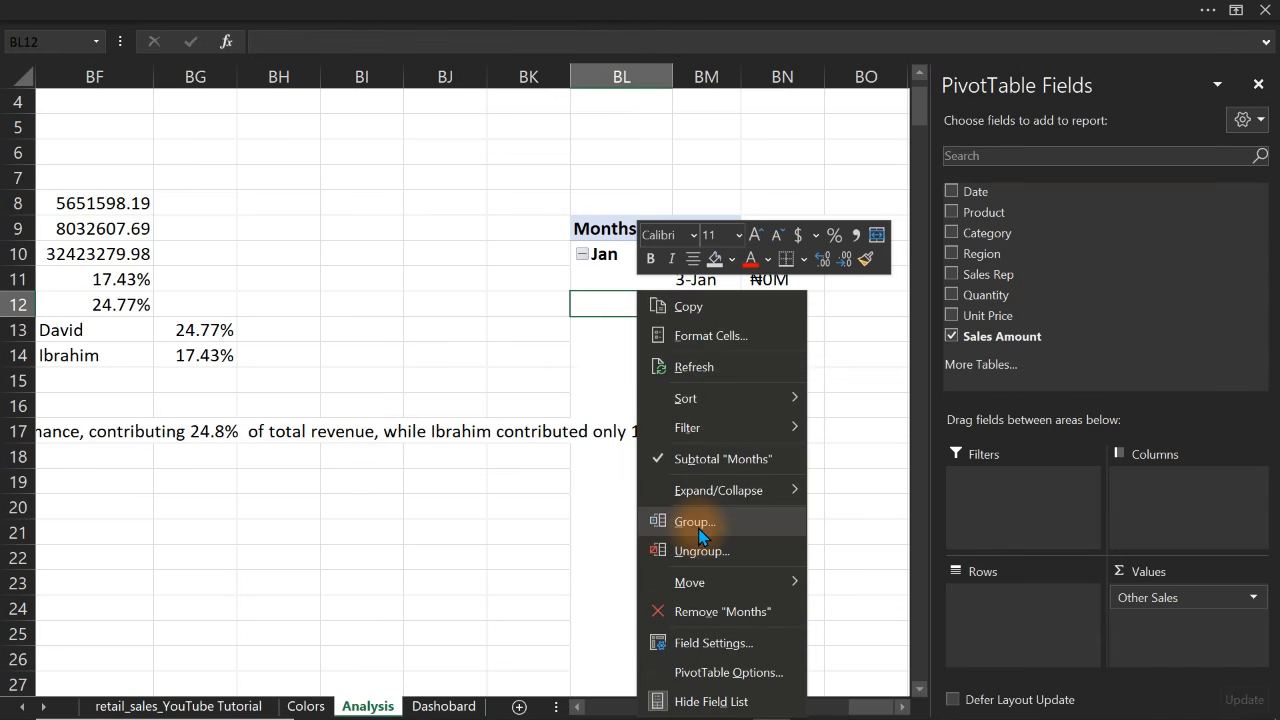
pyautogui.click(1090, 237)
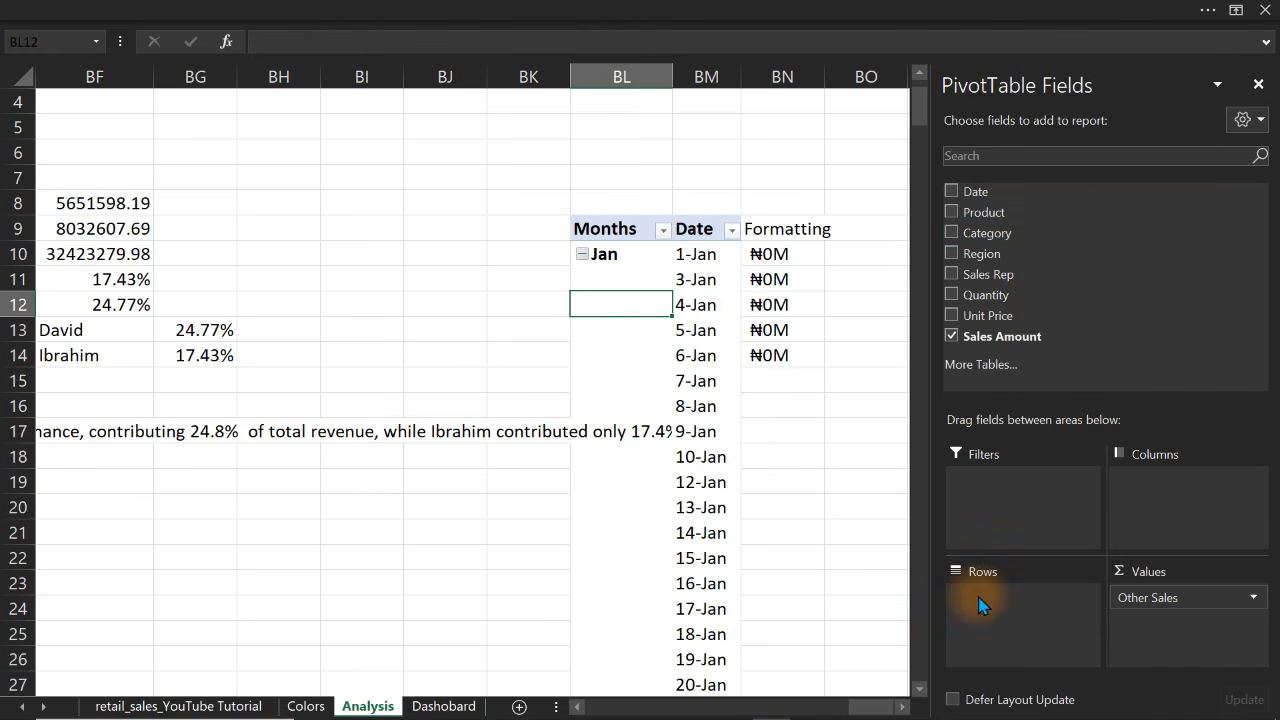
pyautogui.doubleClick(768, 254)
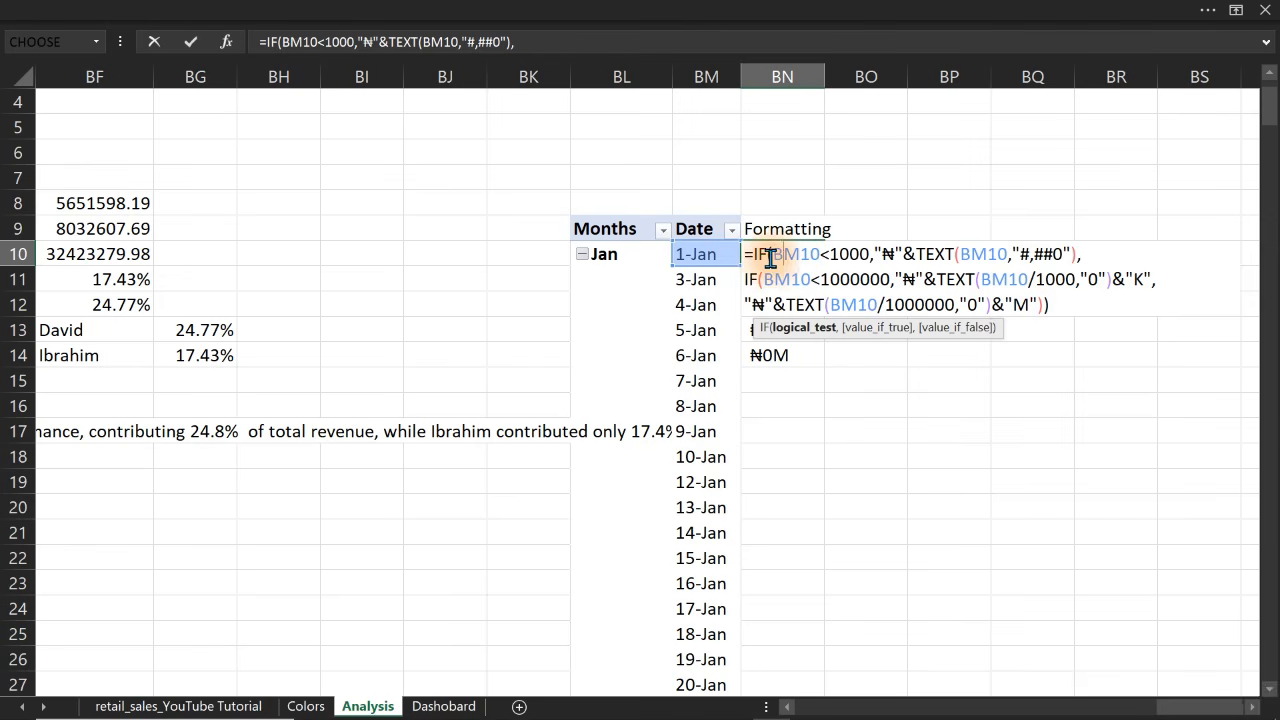
pyautogui.moveTo(749, 262); pyautogui.dragTo(1138, 441)
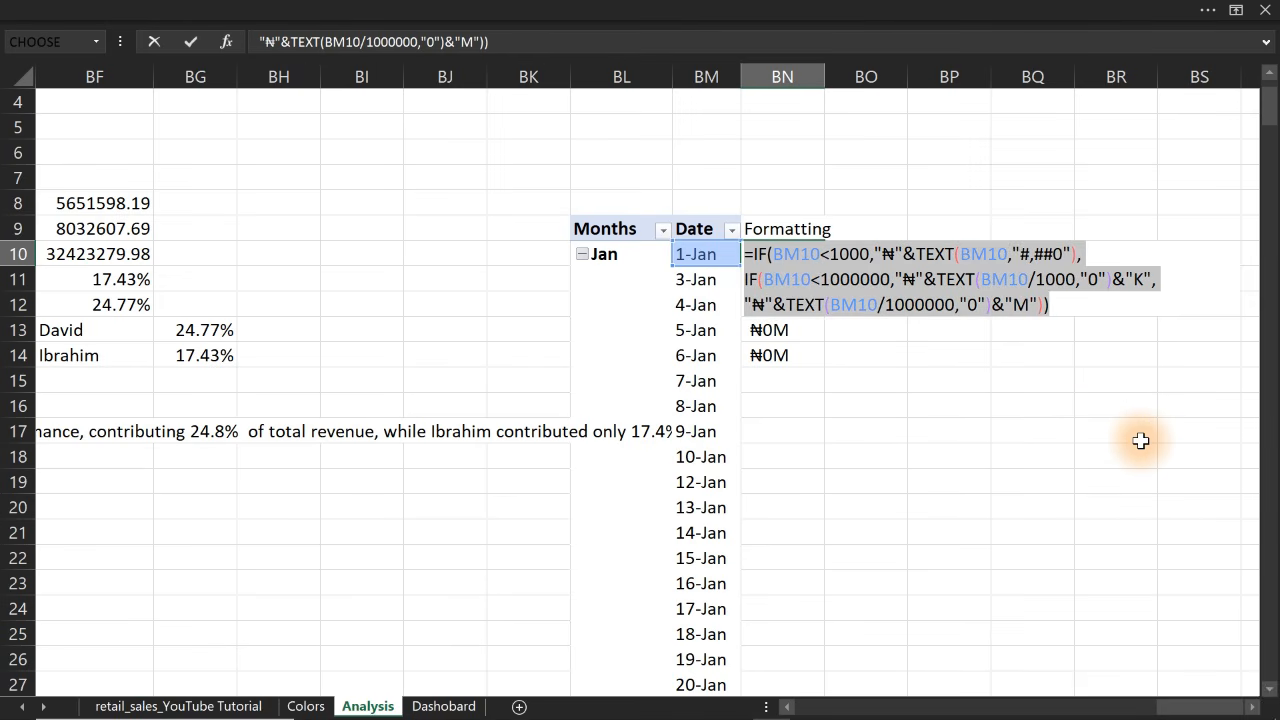
pyautogui.press('Escape')
# Remove the Date field so the copied PivotTable lists only Months, and fill its Formatting formula from BN10 down to BN21
pyautogui.click(668, 254)
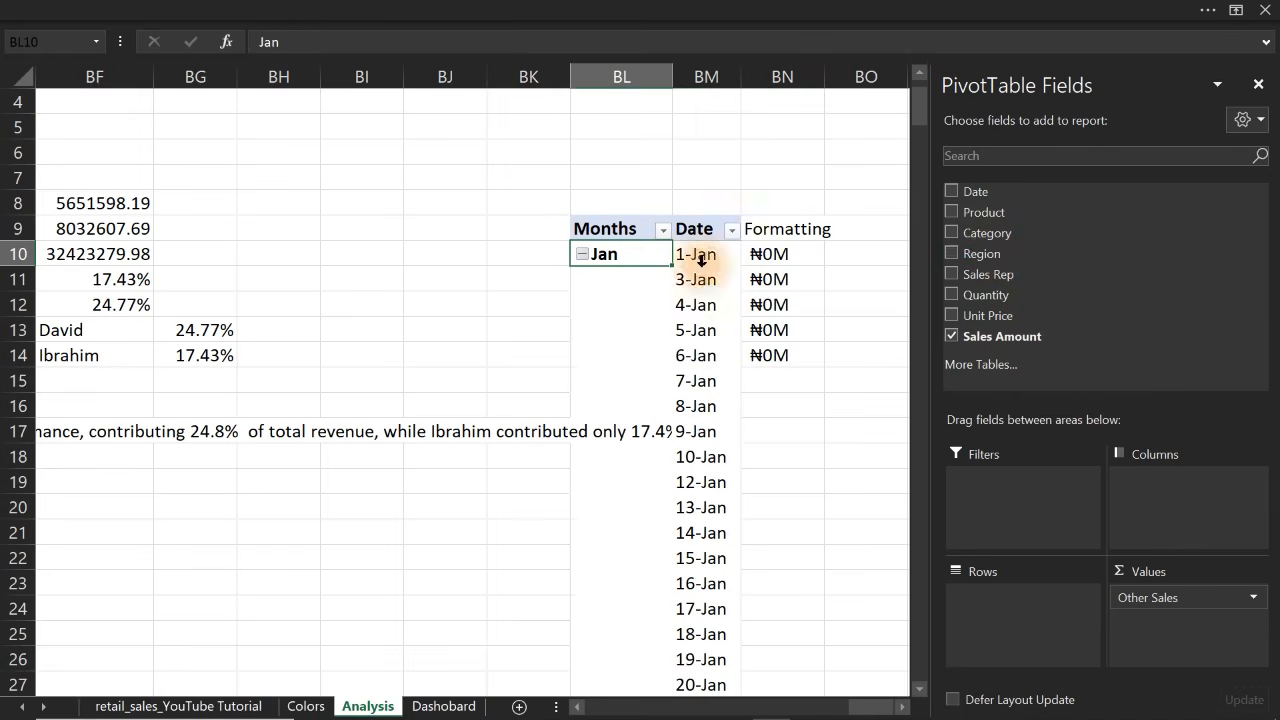
pyautogui.click(951, 191)
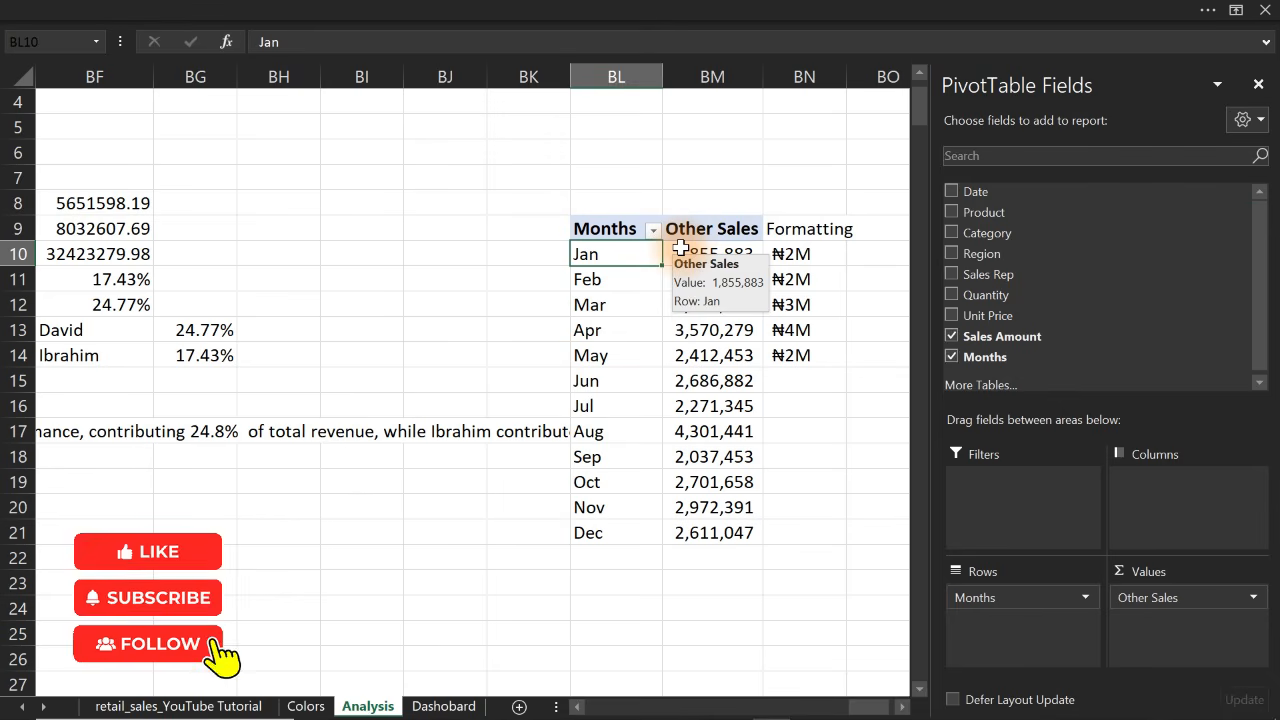
pyautogui.click(794, 254)
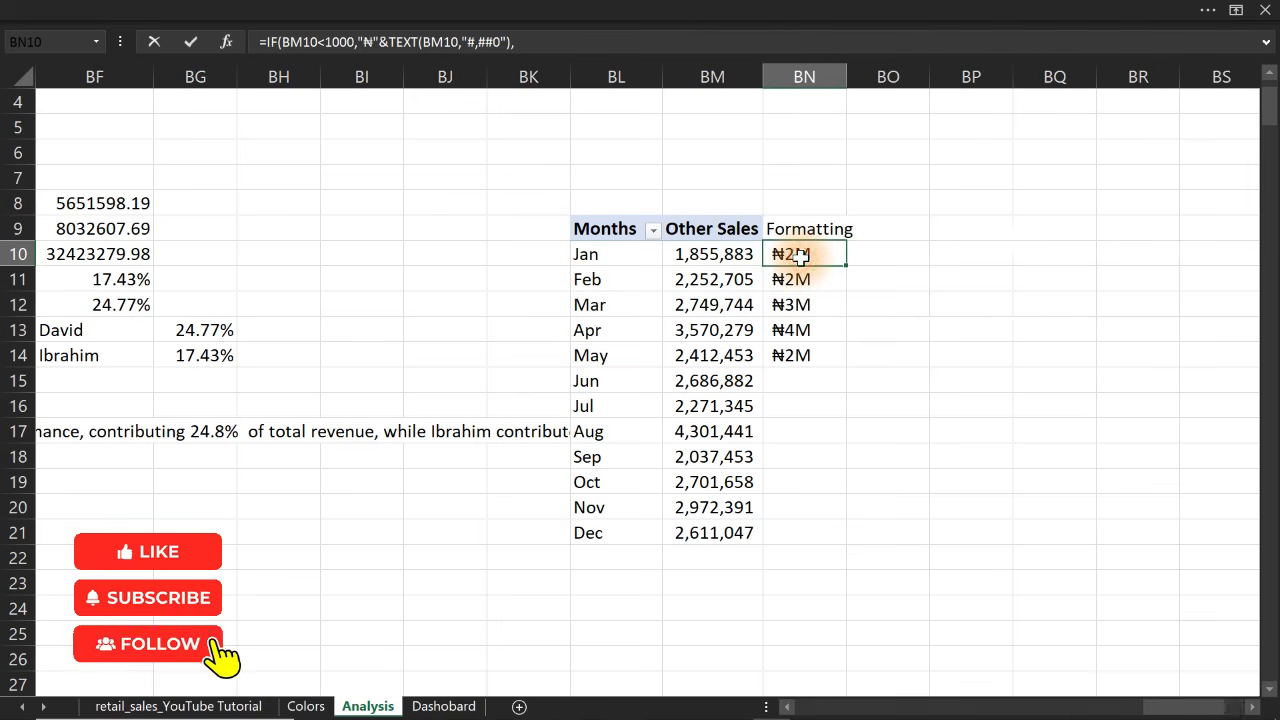
pyautogui.doubleClick(794, 254)
pyautogui.press('Escape')
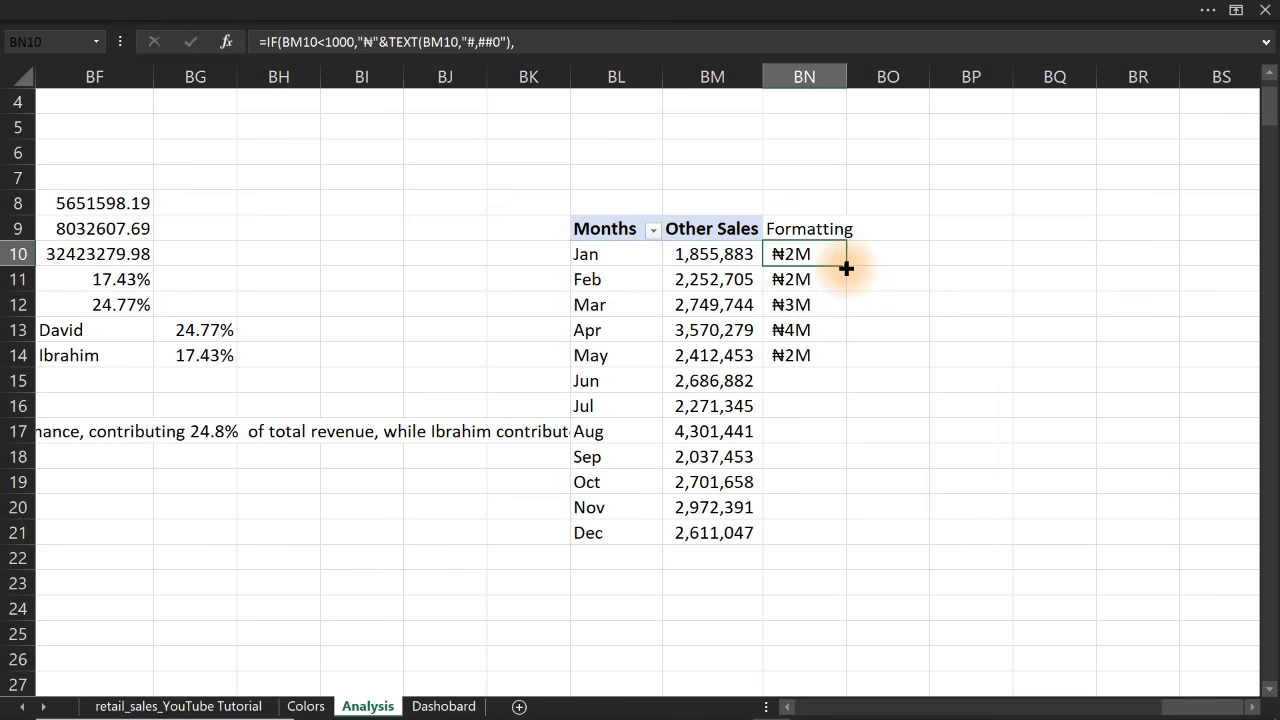
pyautogui.moveTo(846, 265); pyautogui.dragTo(812, 548)
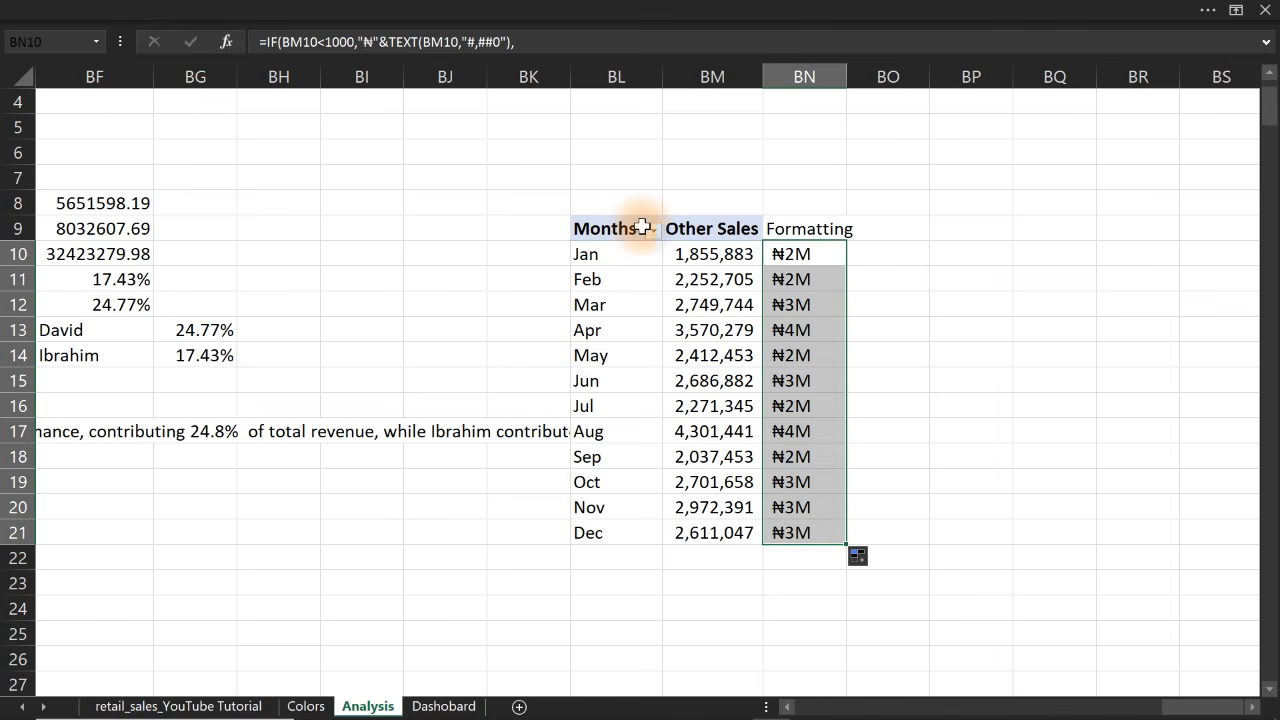
# Mirror the monthly sales PivotTable into a helper range at BP9 with the formula =BL9:BM21
pyautogui.click(981, 239)
pyautogui.write('=')
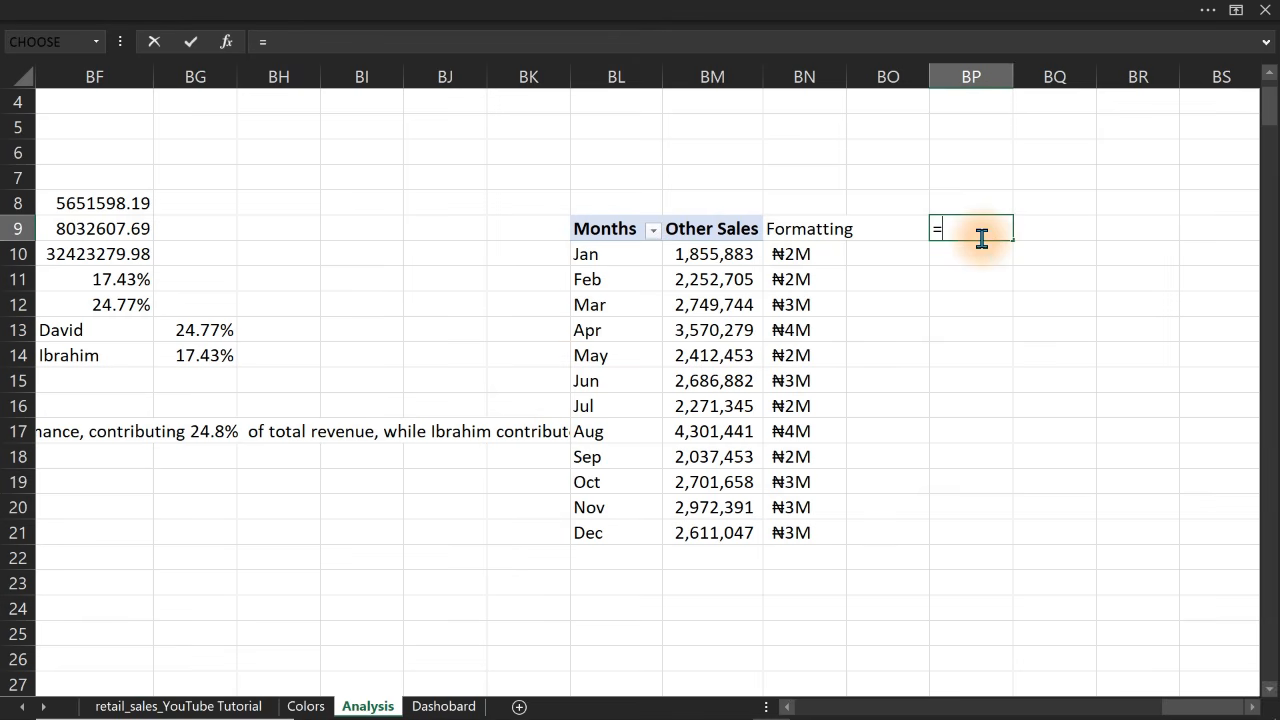
pyautogui.moveTo(625, 229); pyautogui.dragTo(748, 527)
pyautogui.press('Return')
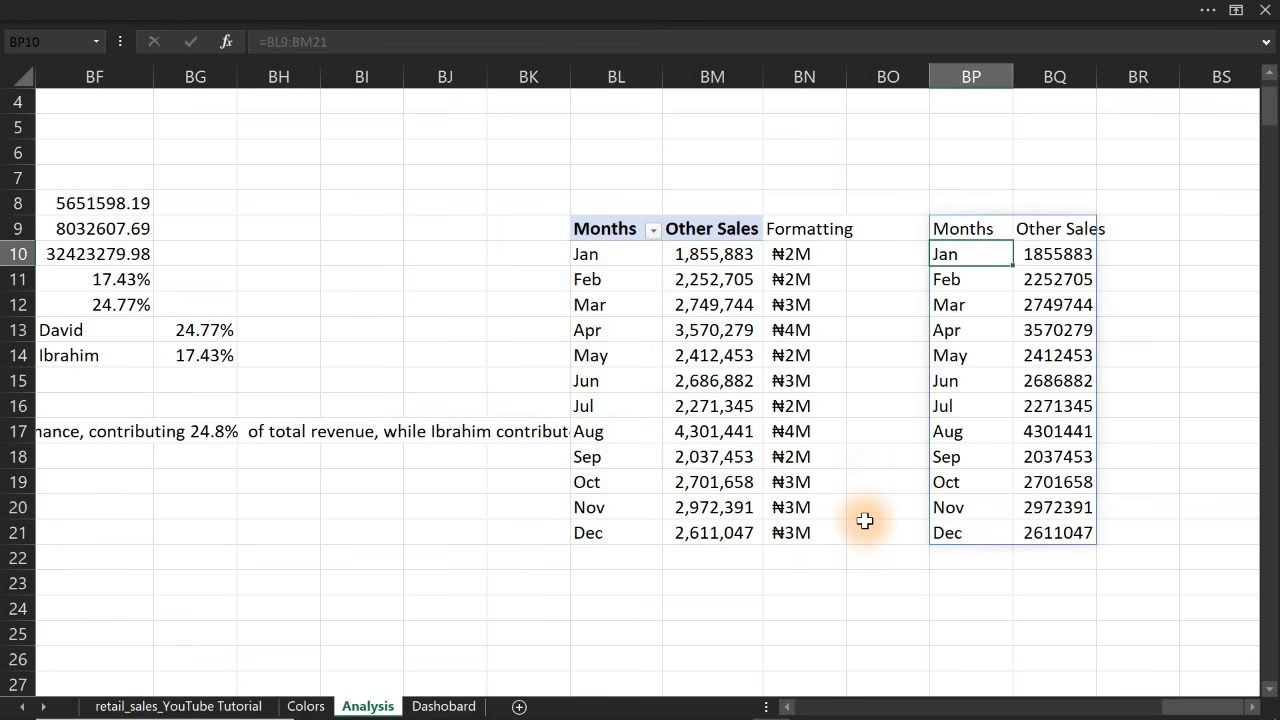
# Copy the Lowest Performer and Top Performer headers from the sales rep helper table to BR9, beside the monthly helper table
pyautogui.click(1151, 224)
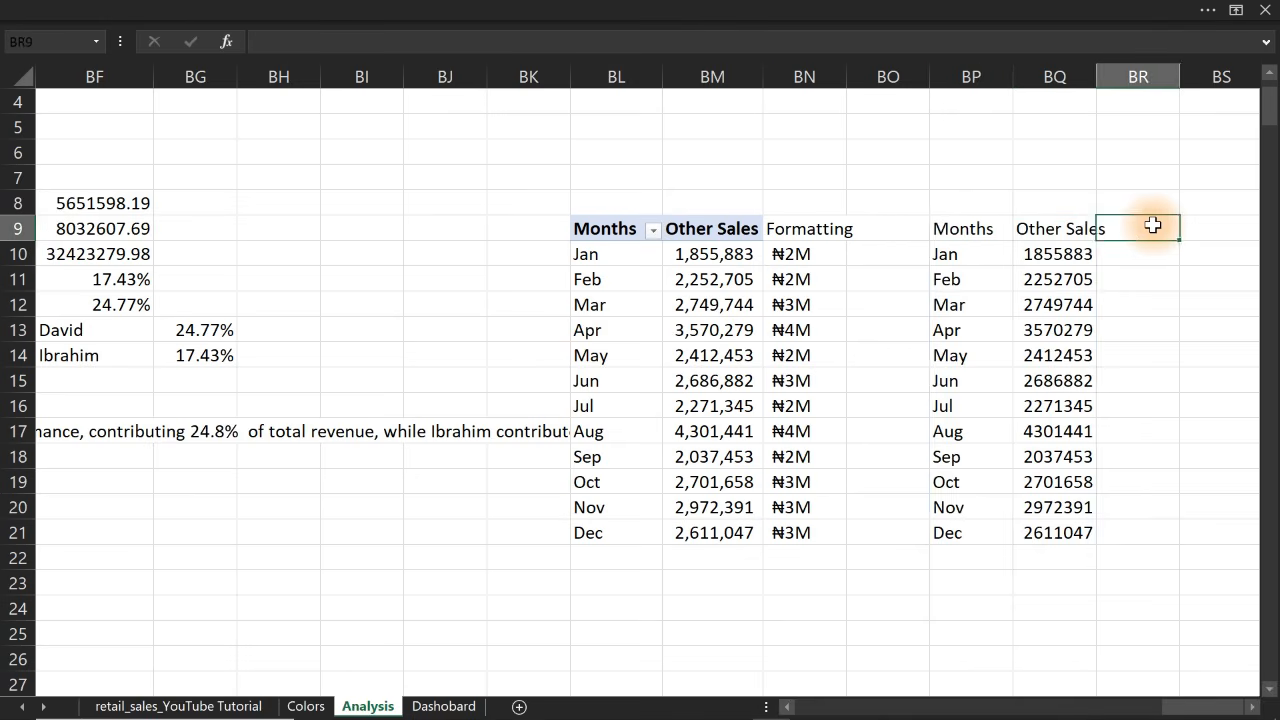
pyautogui.press('Right')
pyautogui.press('Right')
pyautogui.press('Right')
pyautogui.press('Right')
pyautogui.press('Right')
pyautogui.press('Right')
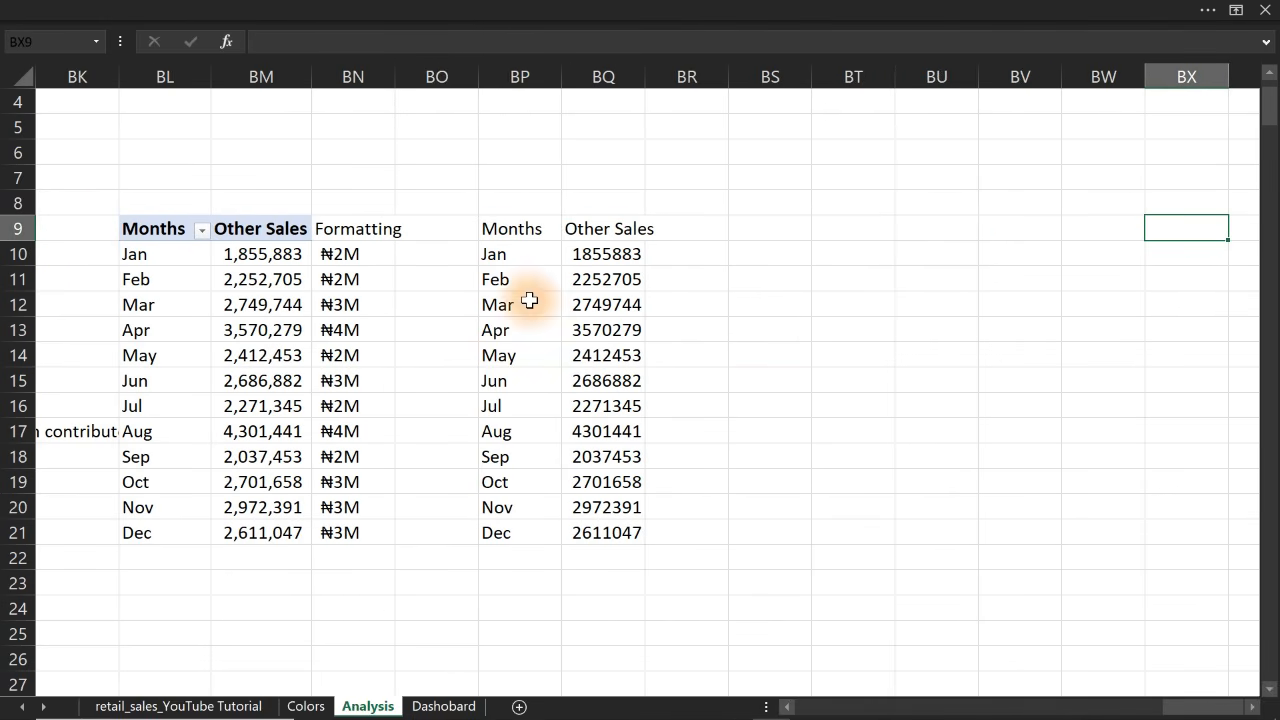
pyautogui.click(675, 232)
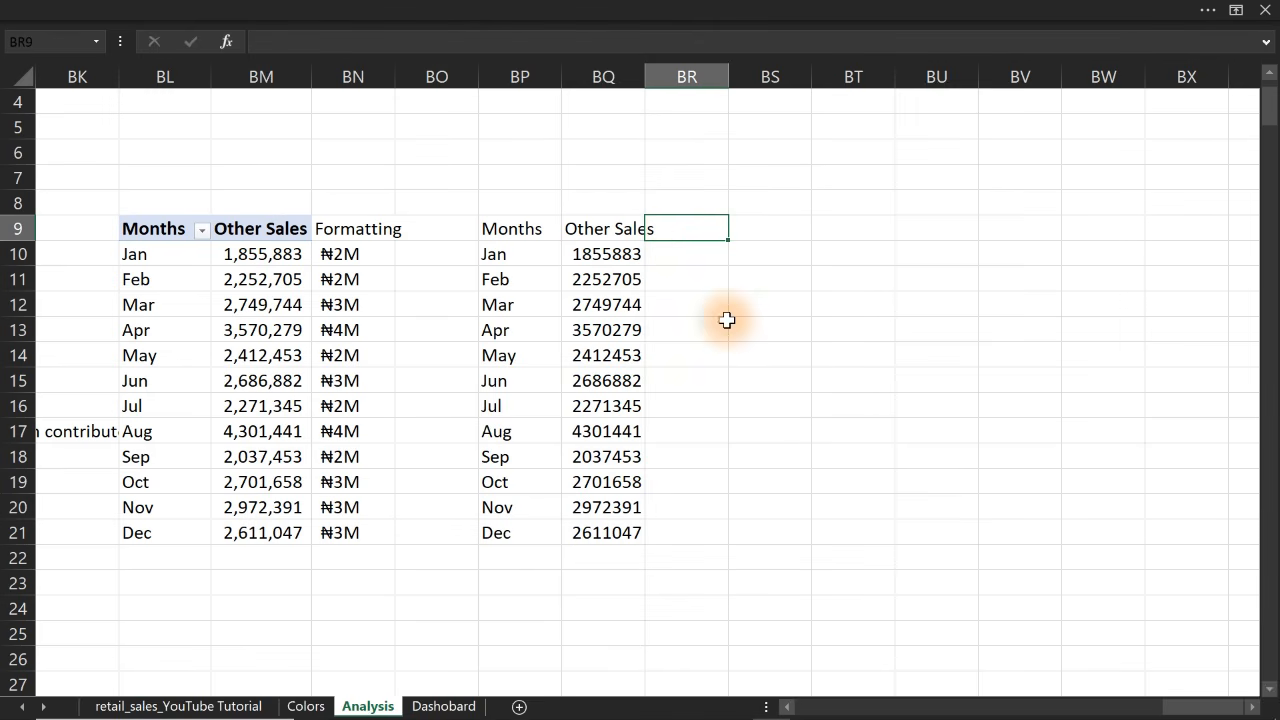
pyautogui.moveTo(1181, 713); pyautogui.dragTo(1115, 716)
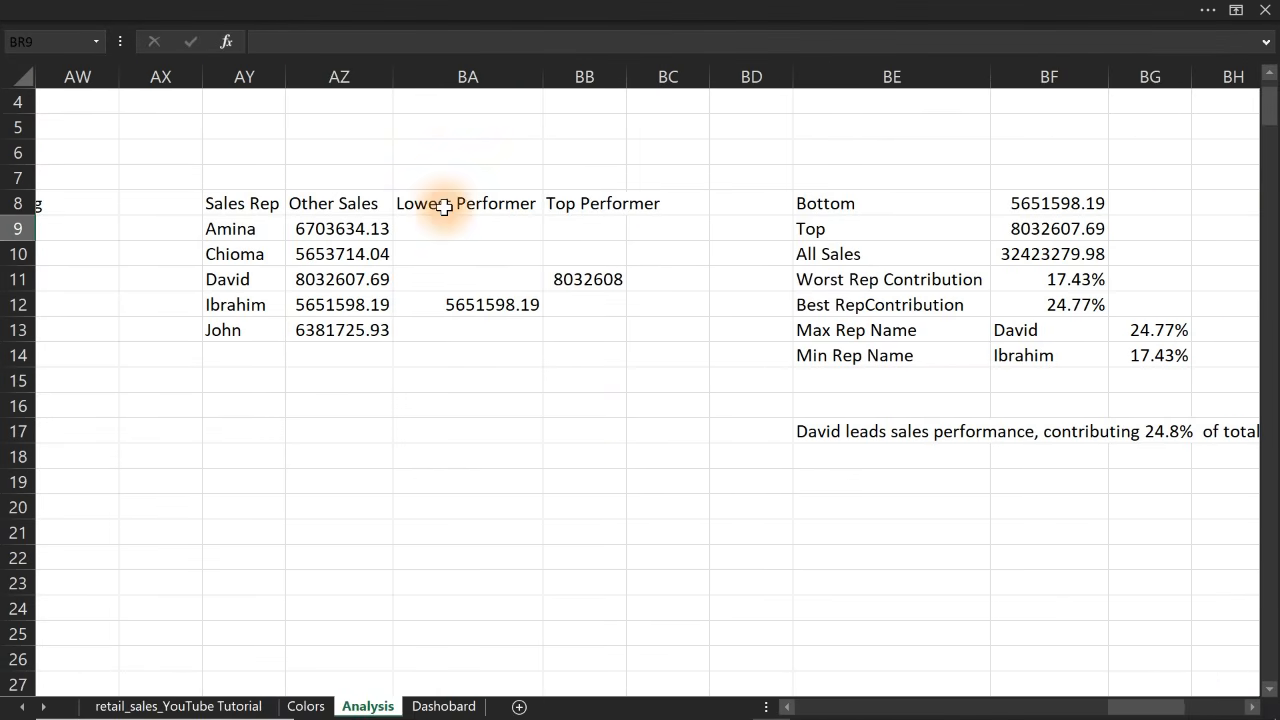
pyautogui.moveTo(443, 204); pyautogui.dragTo(637, 203)
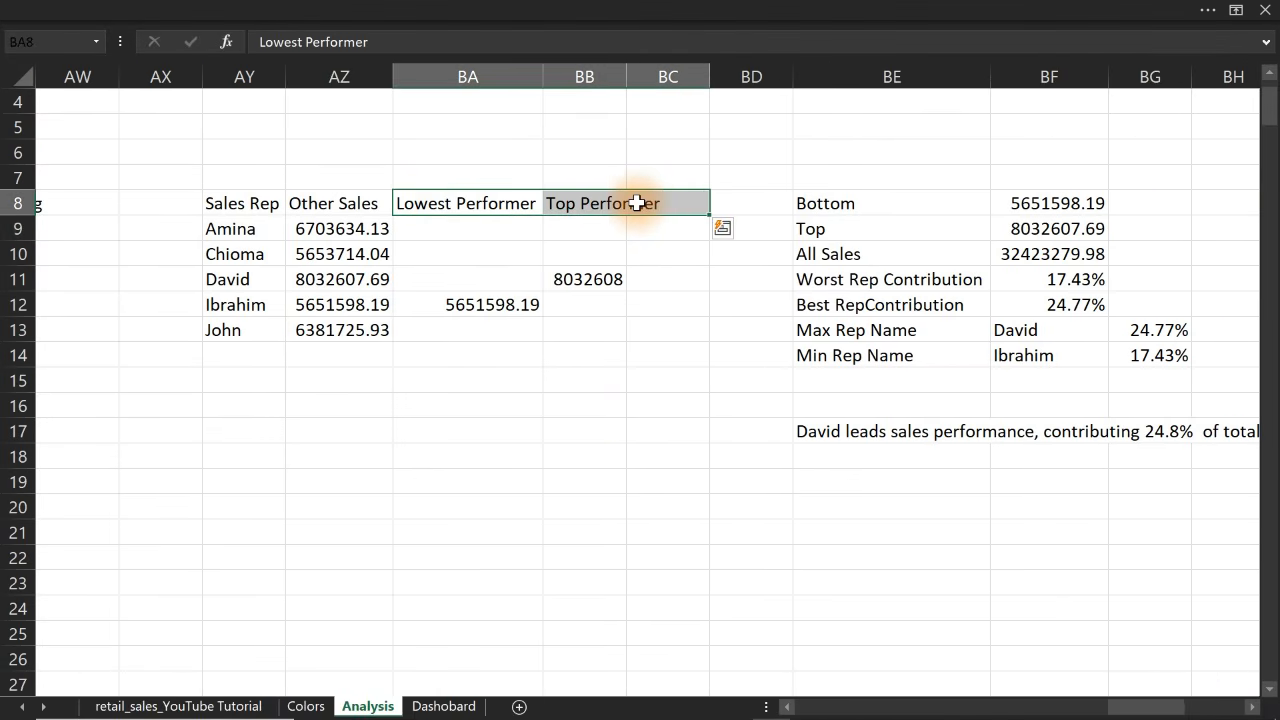
pyautogui.hotkey('ctrl', 'c')
pyautogui.click(722, 228)
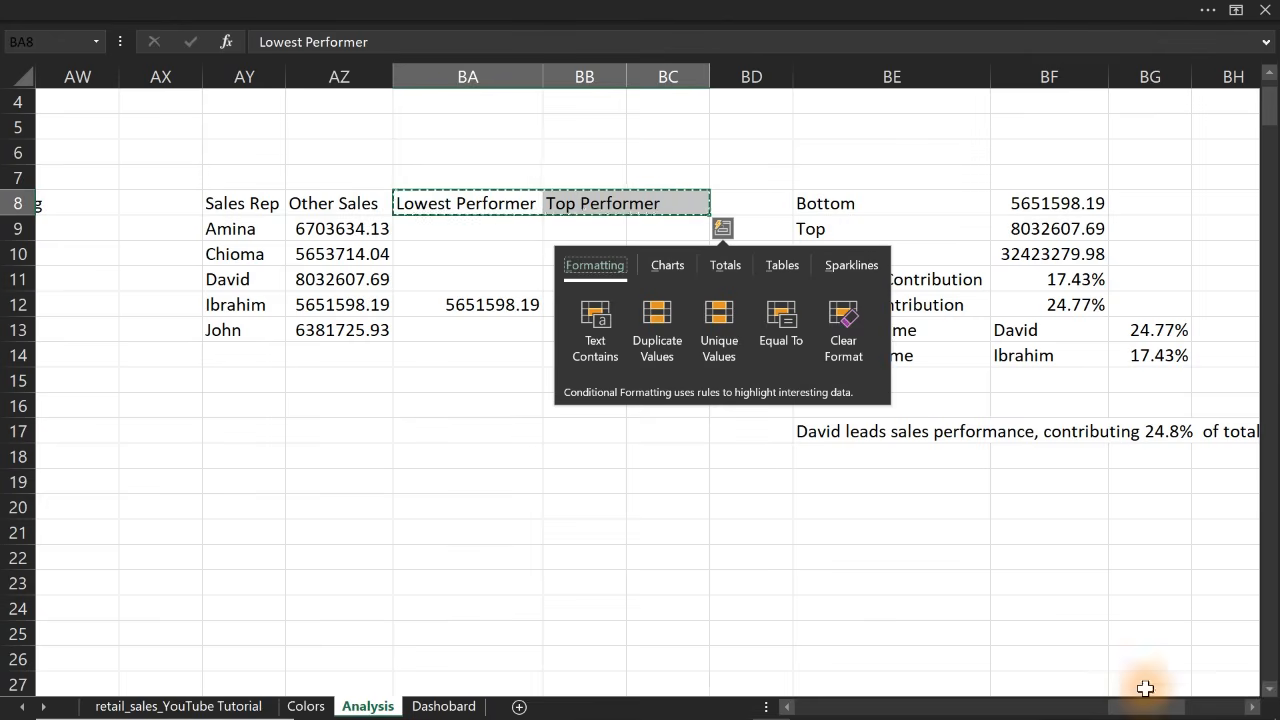
pyautogui.moveTo(1168, 707); pyautogui.dragTo(1225, 710)
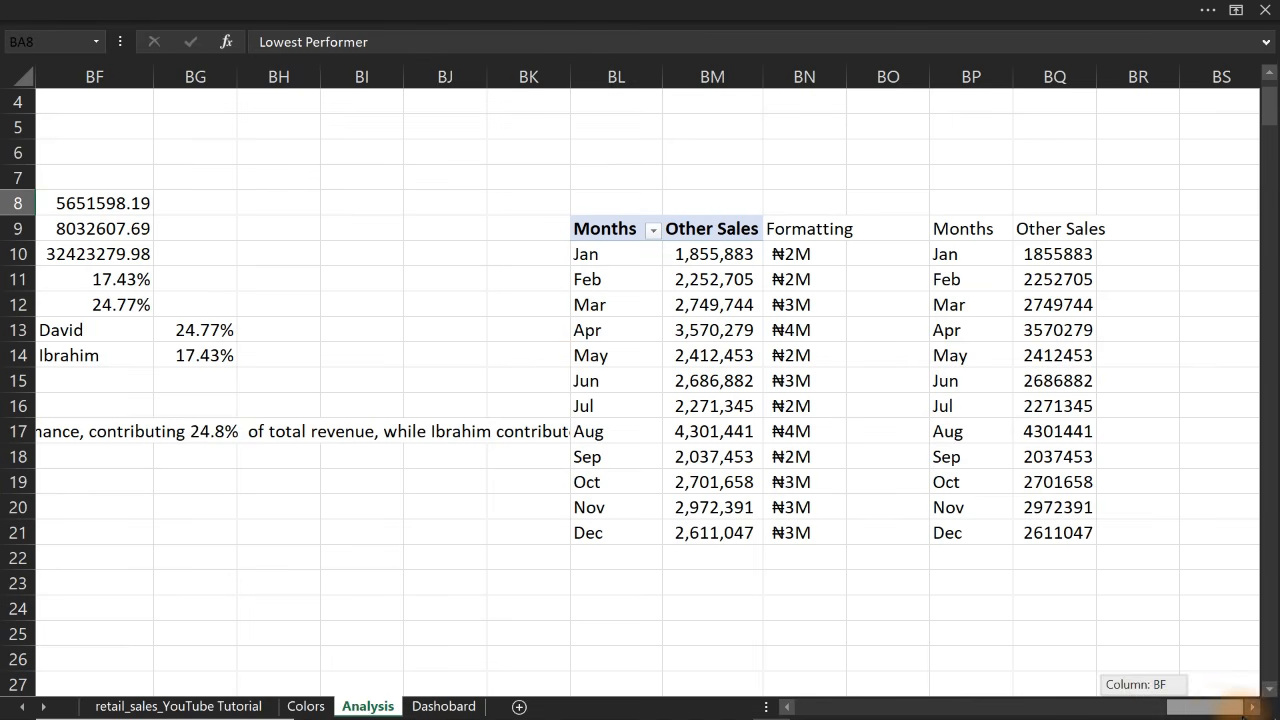
pyautogui.click(1132, 224)
pyautogui.hotkey('ctrl', 'v')
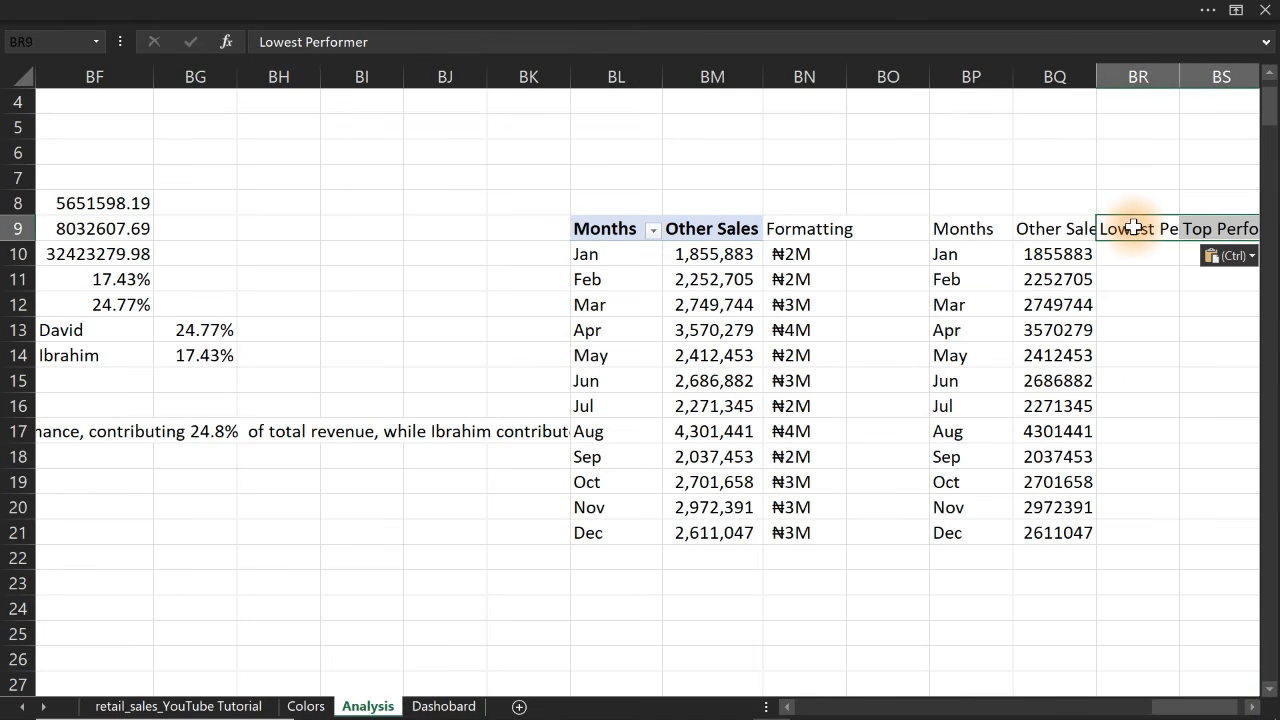
# Add "Month" to the Lowest Performer header in BR9 and select the Top Performer header in BS9
pyautogui.click(1253, 707)
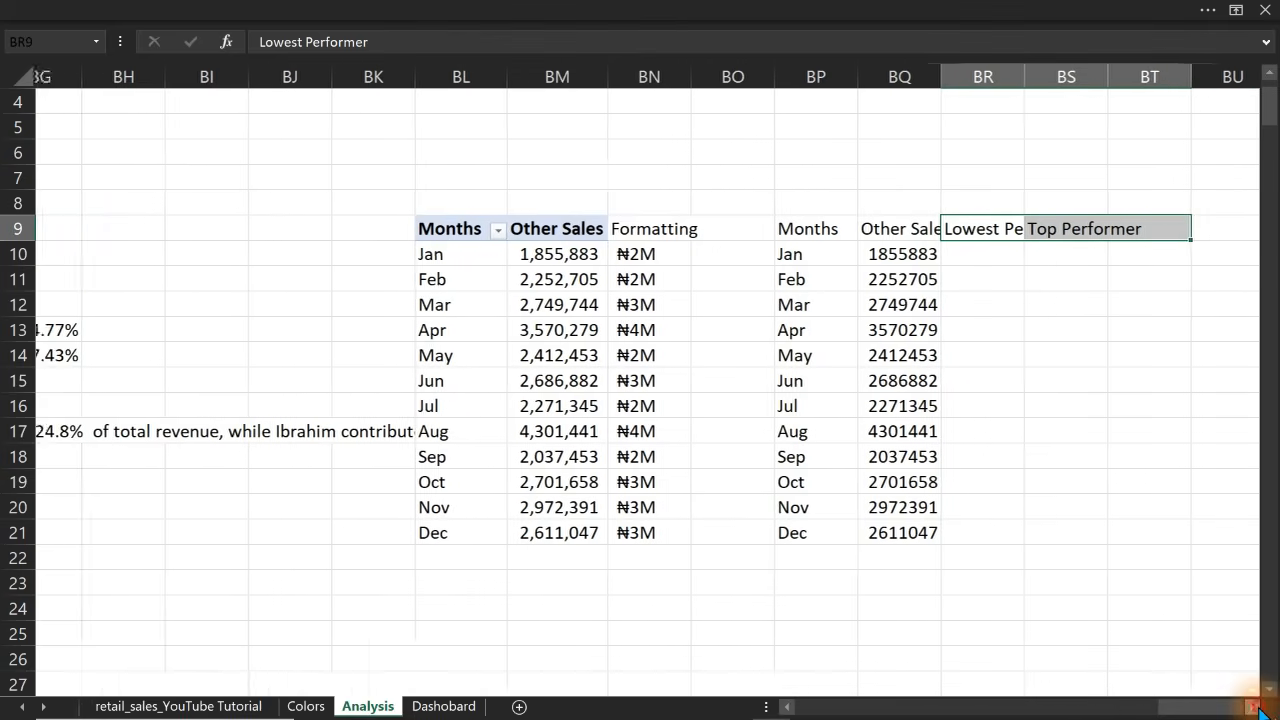
pyautogui.click(1254, 707)
pyautogui.click(1254, 707)
pyautogui.click(1254, 707)
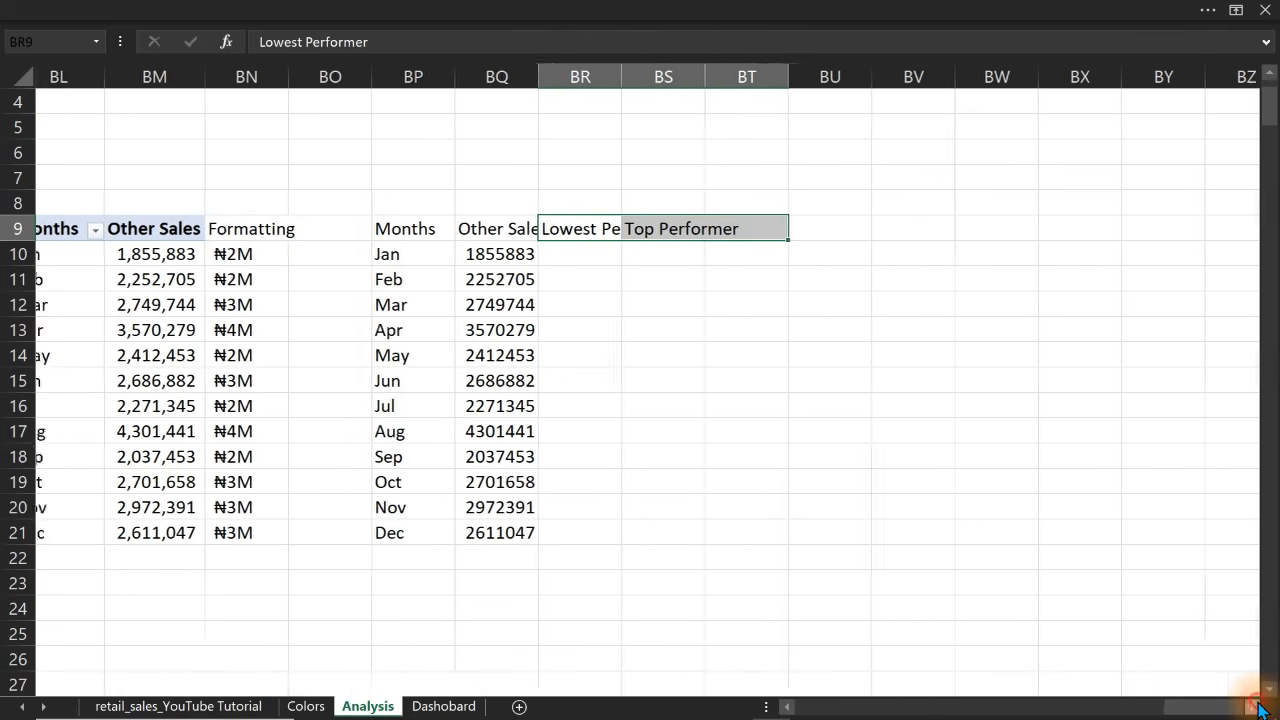
pyautogui.click(1254, 707)
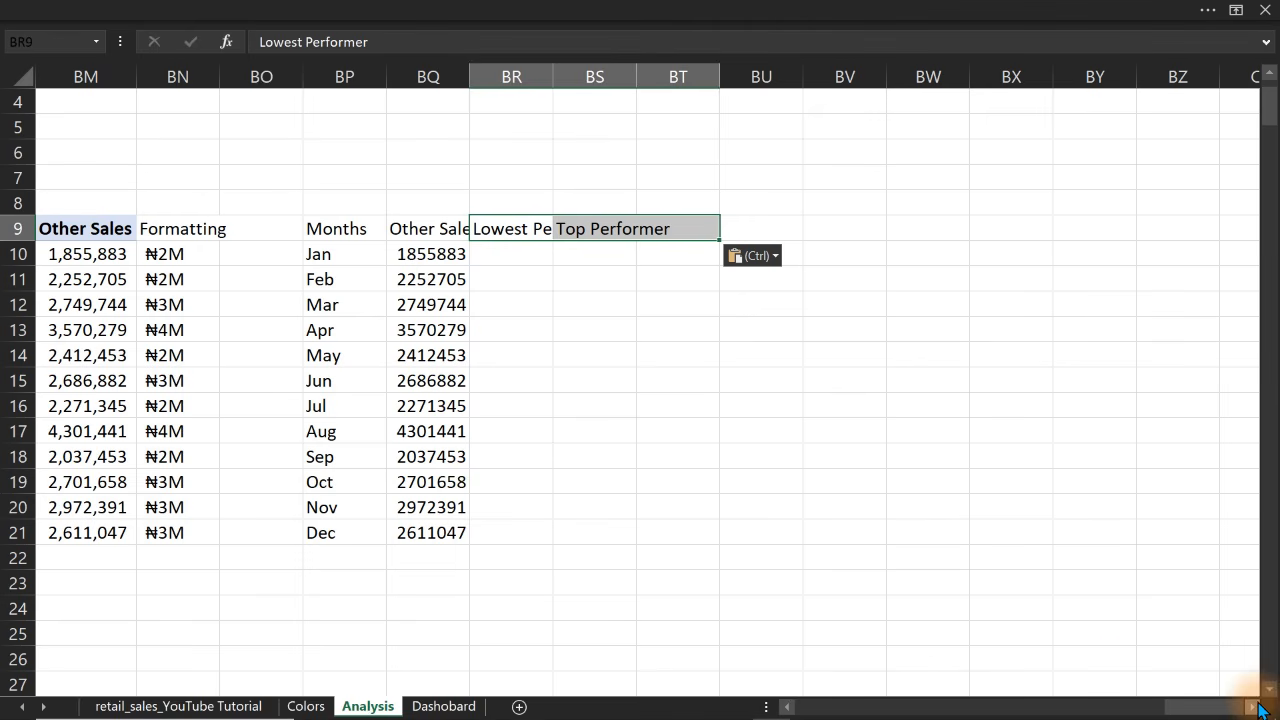
pyautogui.click(398, 37)
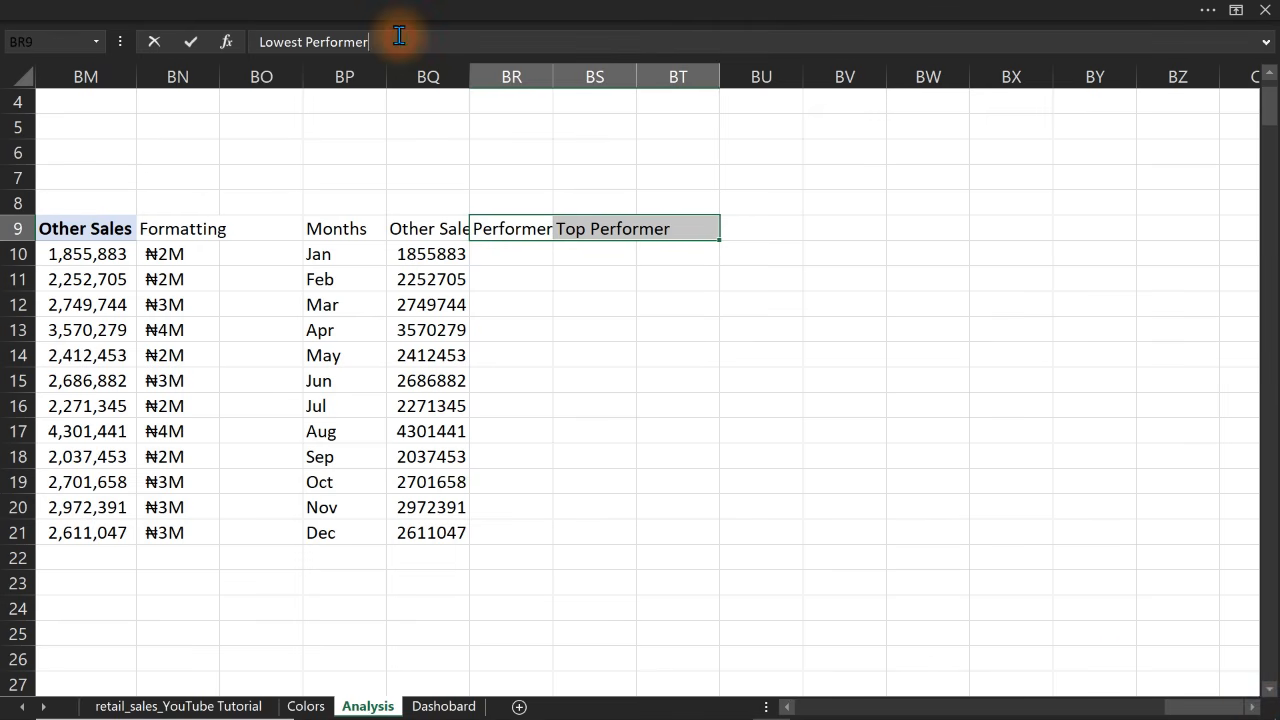
pyautogui.write('Month')
pyautogui.press('Return')
pyautogui.click(608, 228)
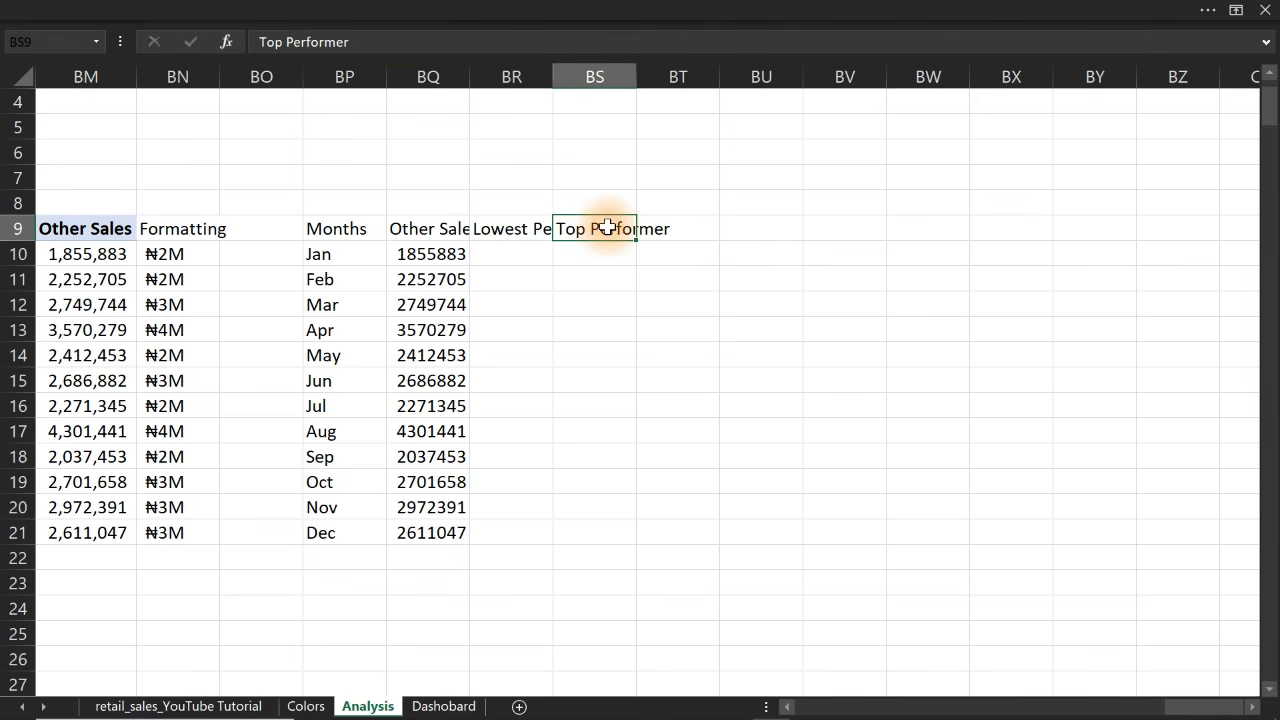
# Change the header in BS9 to "Top Performer Month" and fit the widths of columns BR and BS to their headers
pyautogui.click(411, 42)
pyautogui.write('Month')
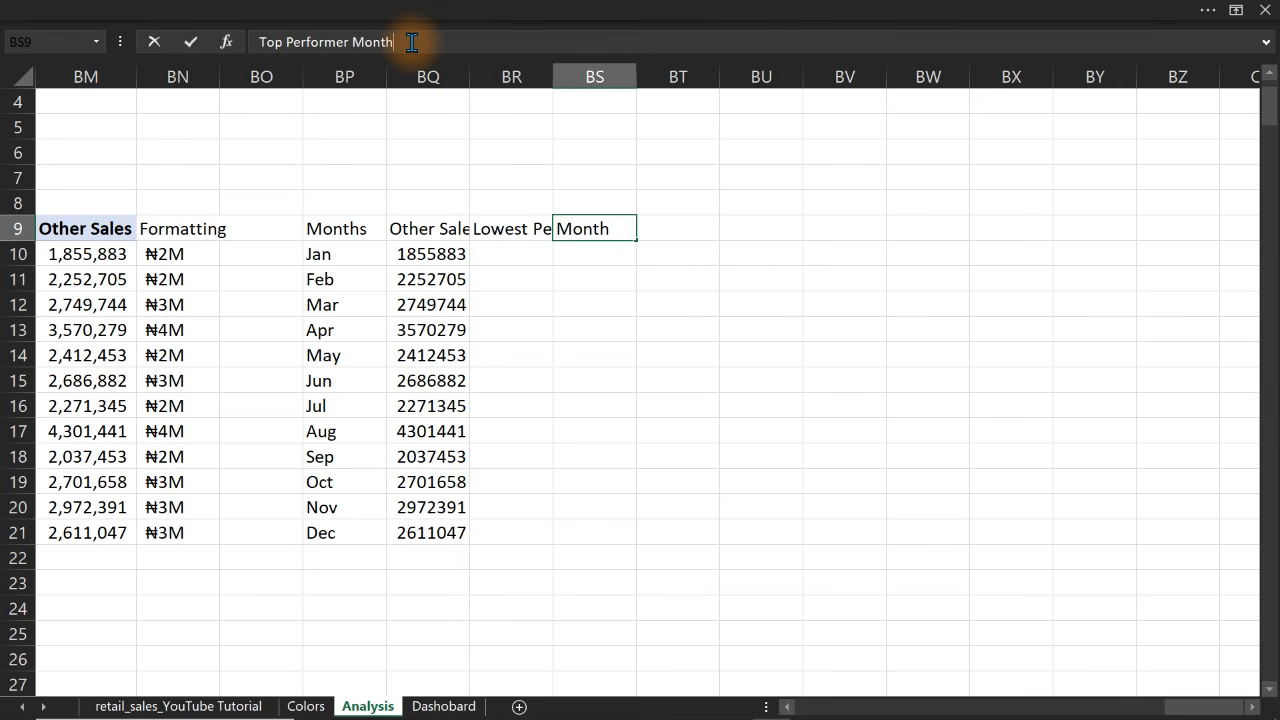
pyautogui.press('Return')
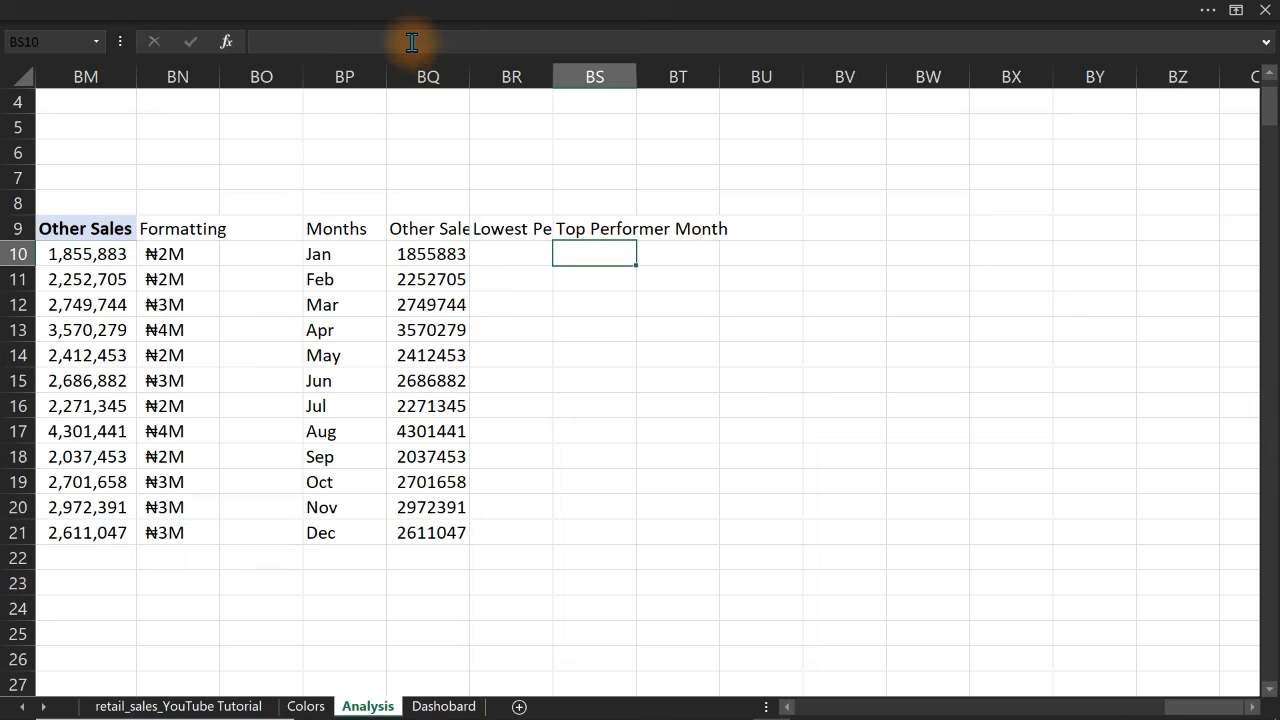
pyautogui.click(510, 257)
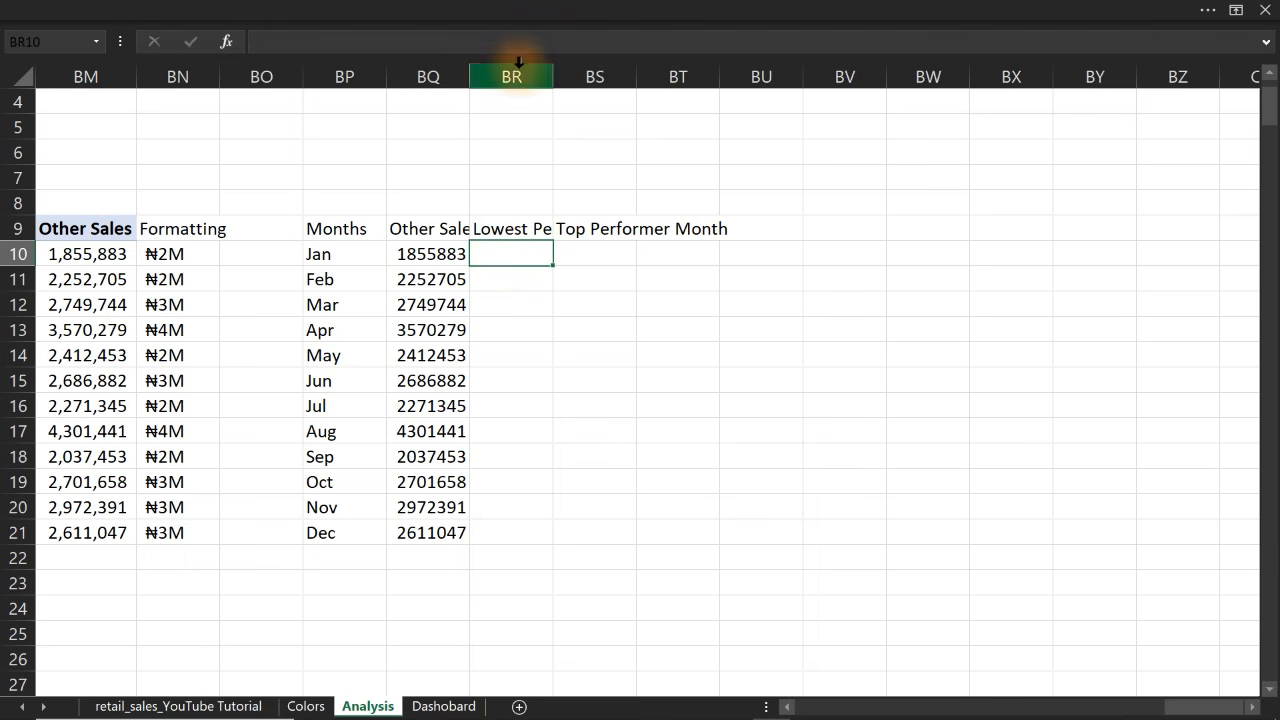
pyautogui.doubleClick(554, 82)
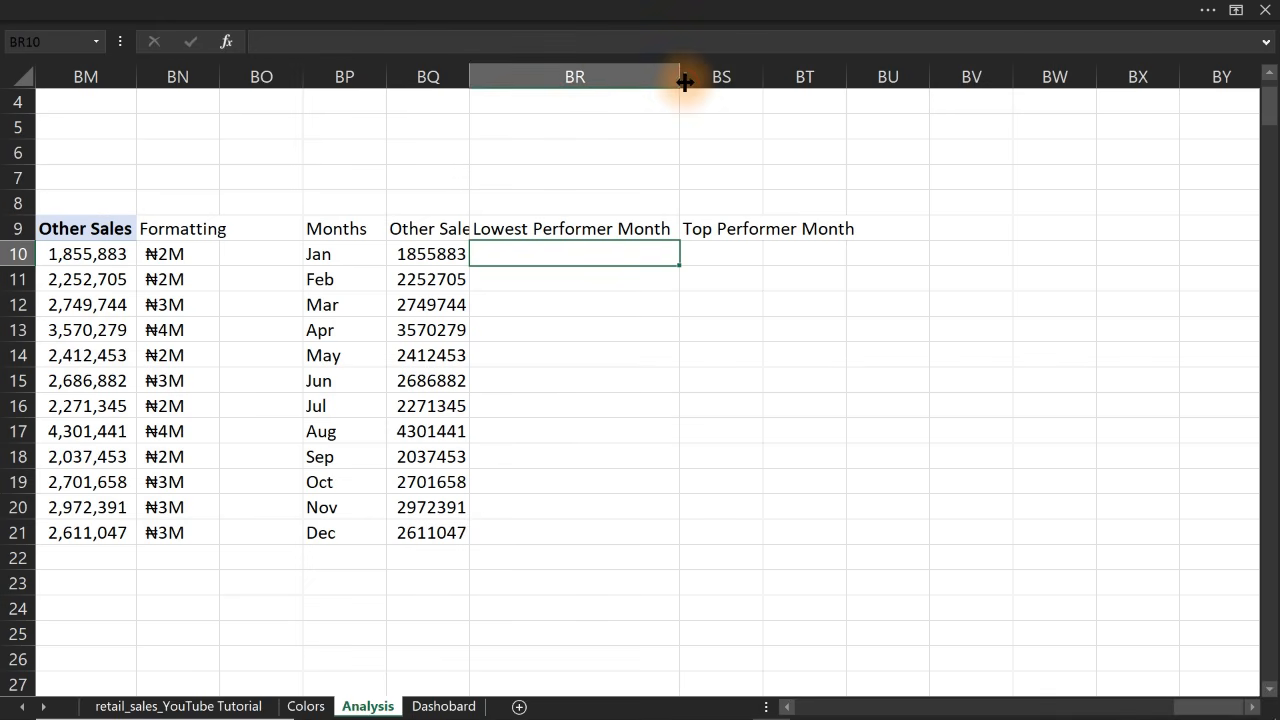
pyautogui.doubleClick(764, 76)
# Add the headers "Low Lebel" in BT9 and "High Lebel" in BU9
pyautogui.click(875, 226)
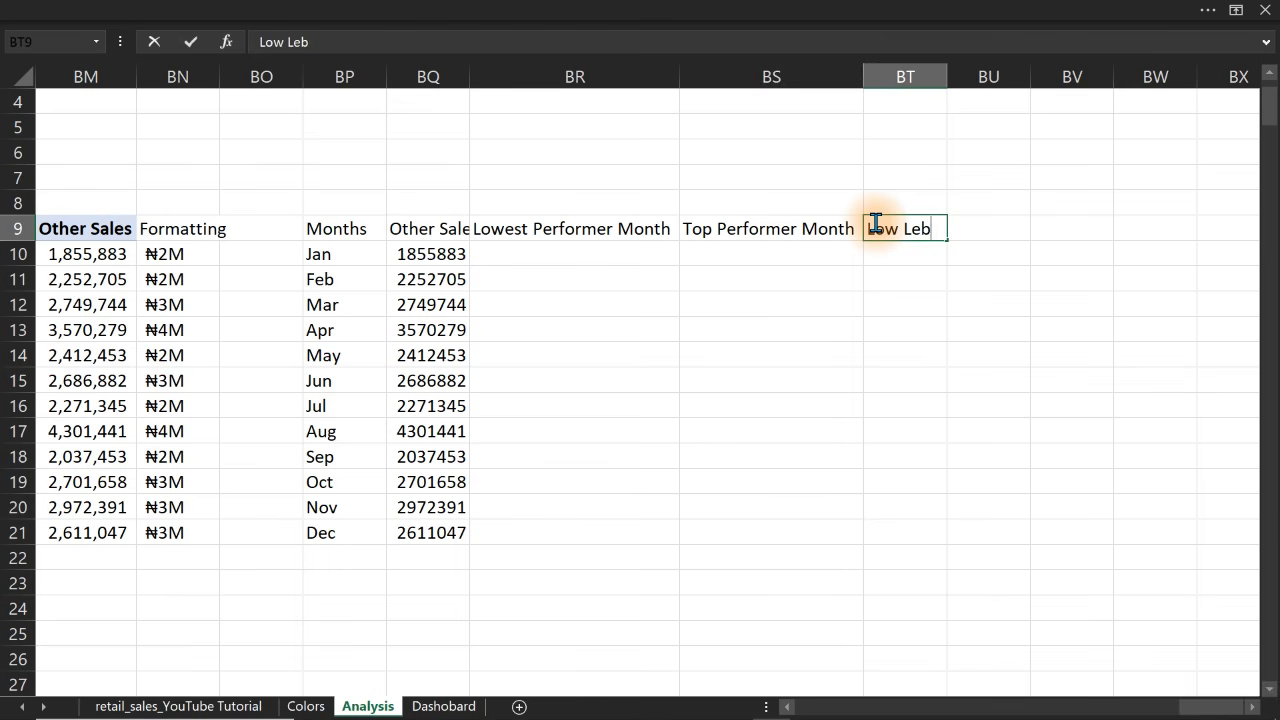
pyautogui.press('Return')
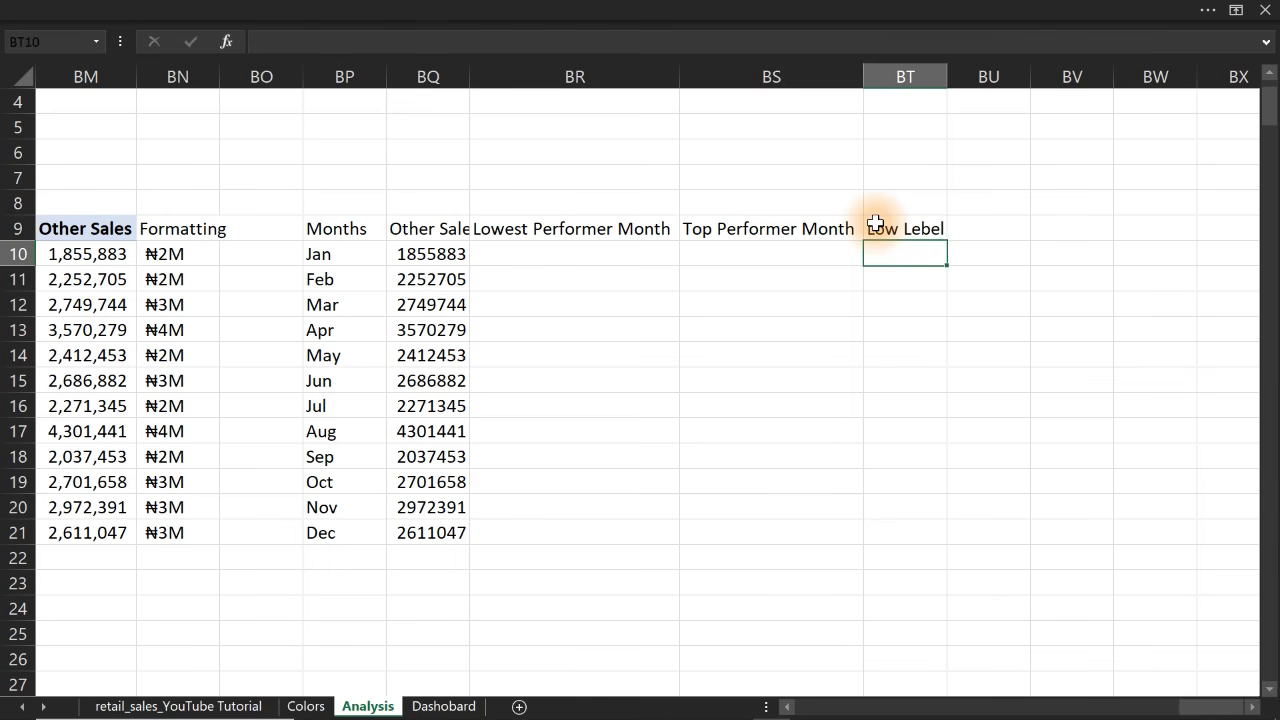
pyautogui.press('Right')
pyautogui.press('Up')
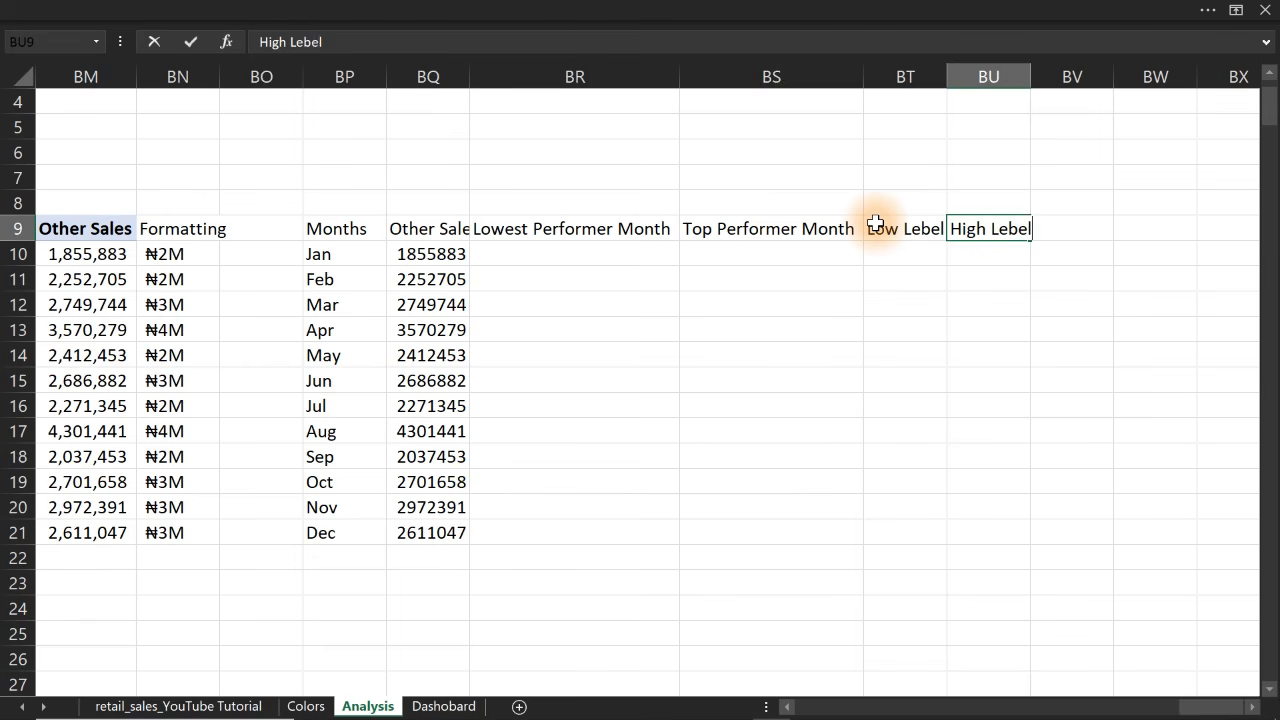
pyautogui.press('Return')
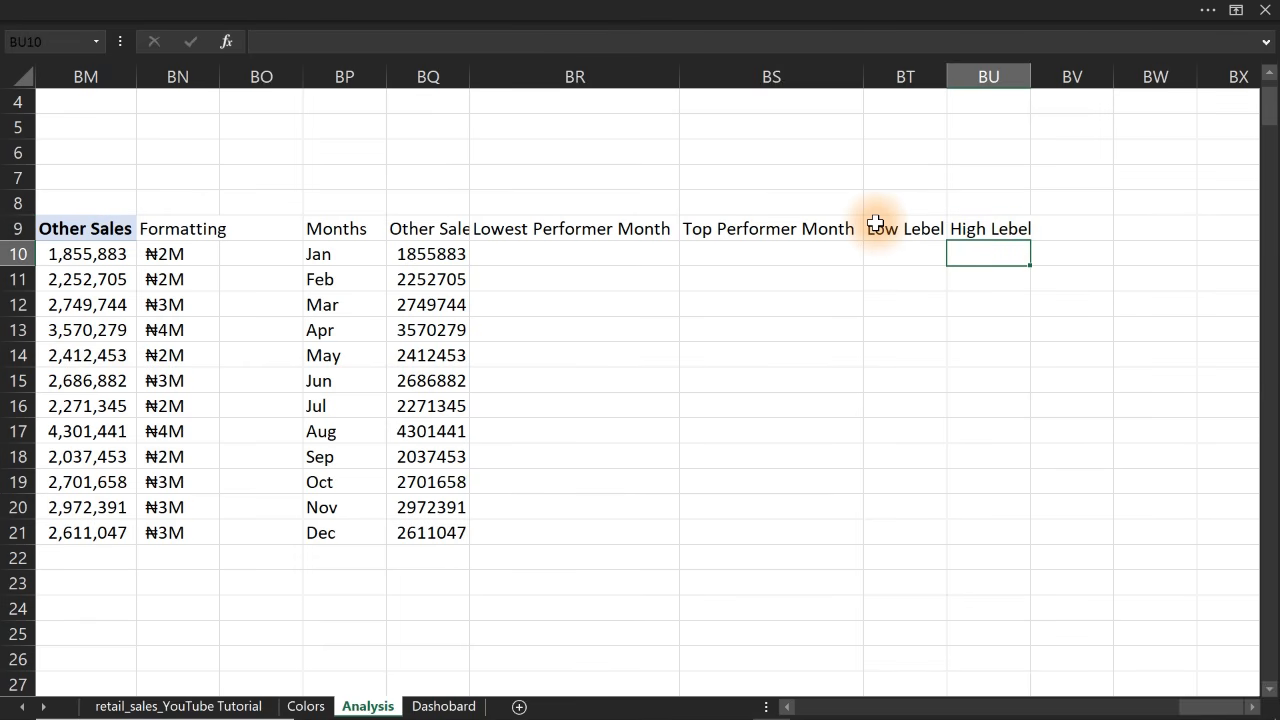
# Start an IF formula in BR10 that tests whether BQ10 equals MIN($BQ$10:$BQ$21), with the range as absolute references
pyautogui.click(561, 253)
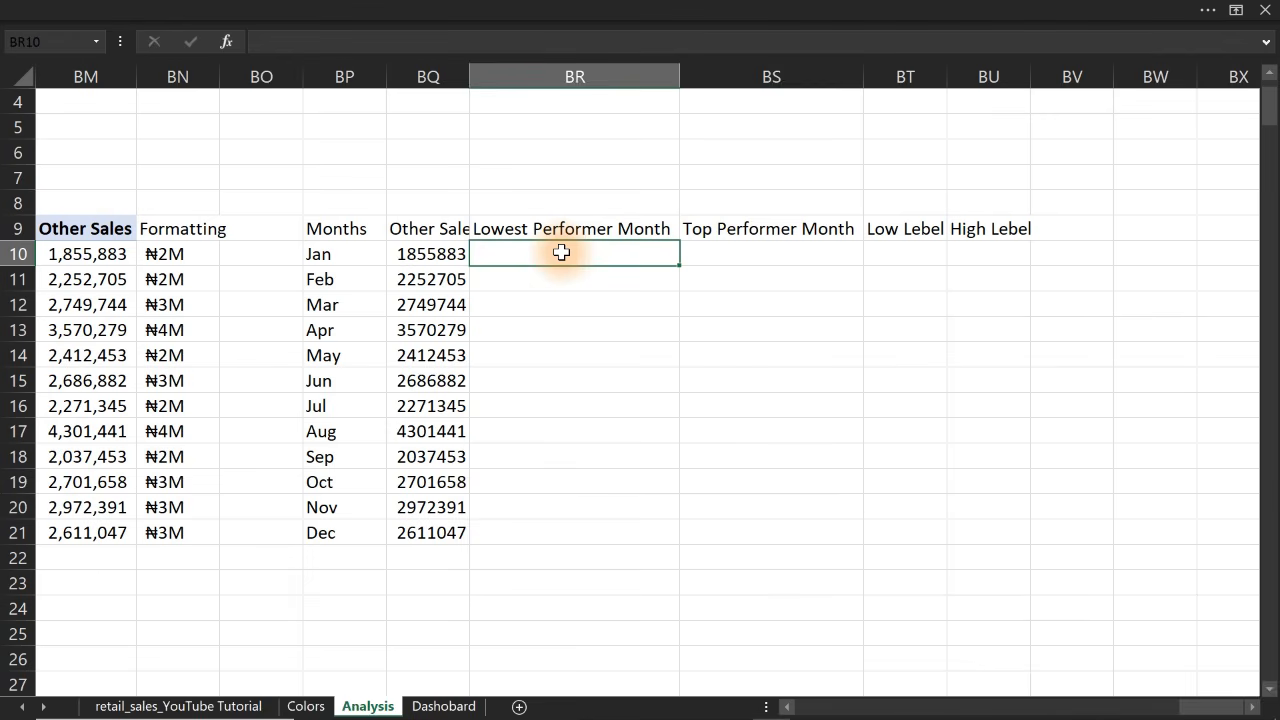
pyautogui.write('=')
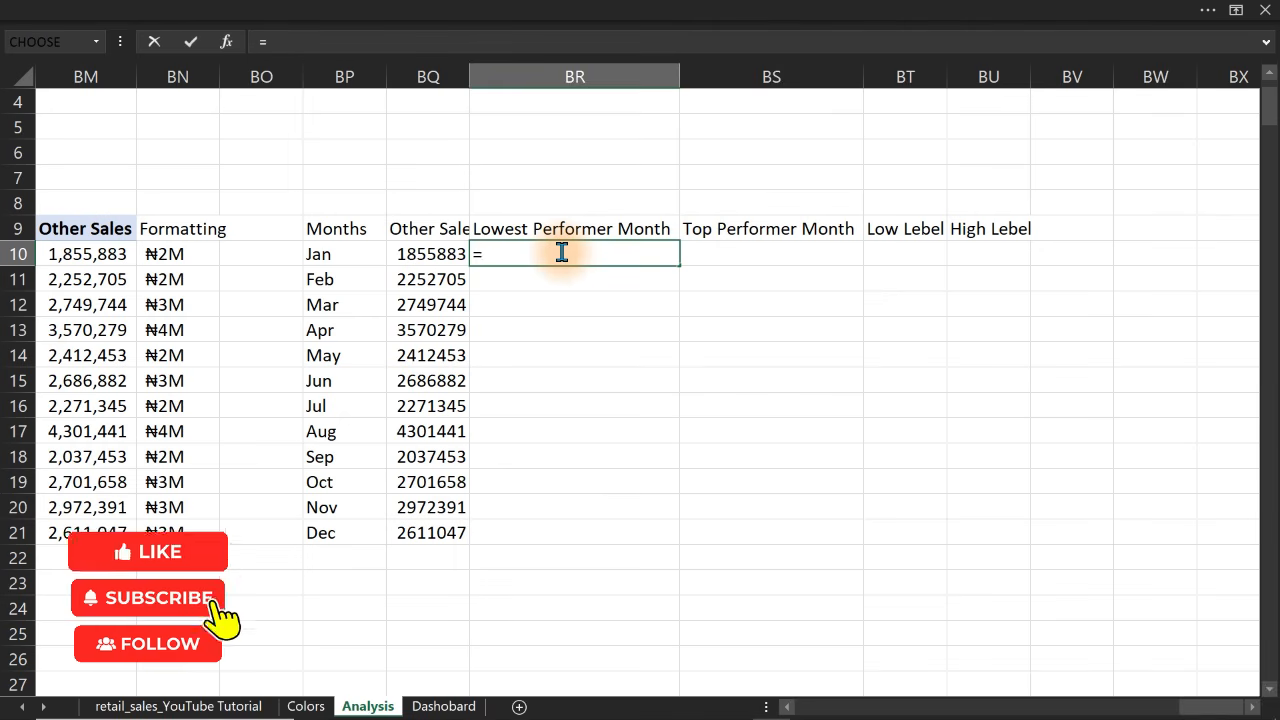
pyautogui.write('if')
pyautogui.press('Tab')
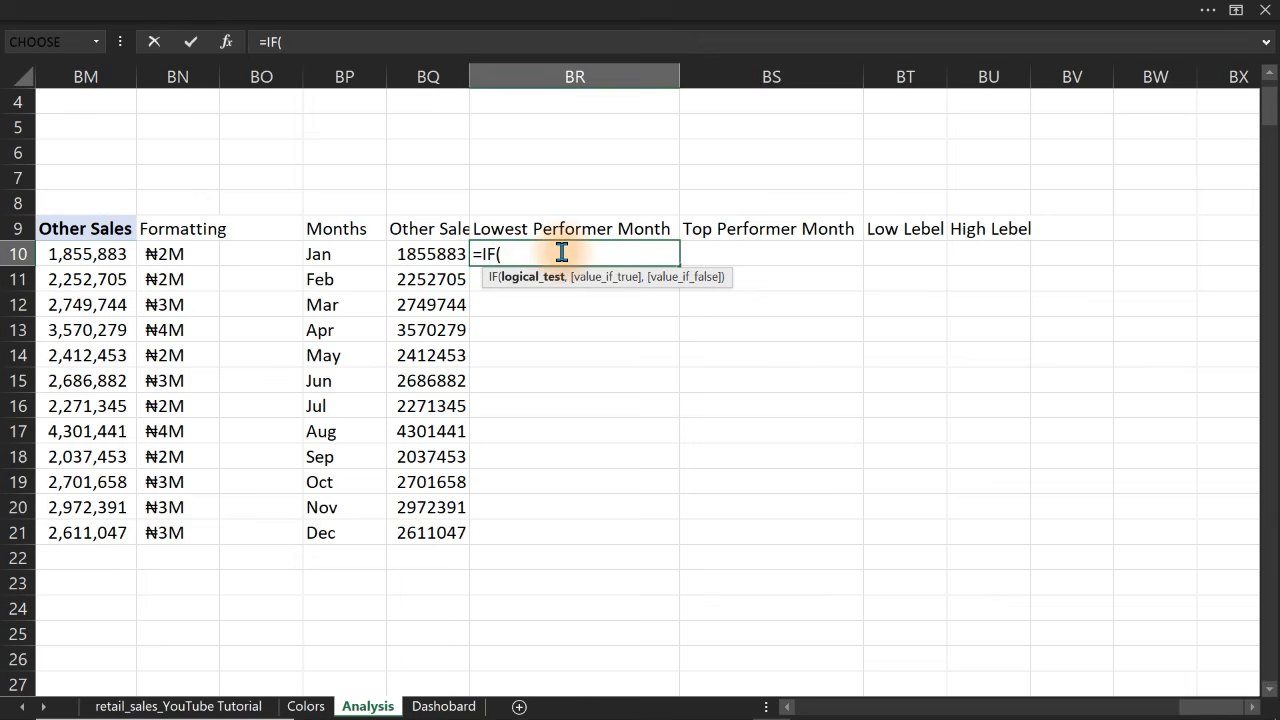
pyautogui.click(430, 254)
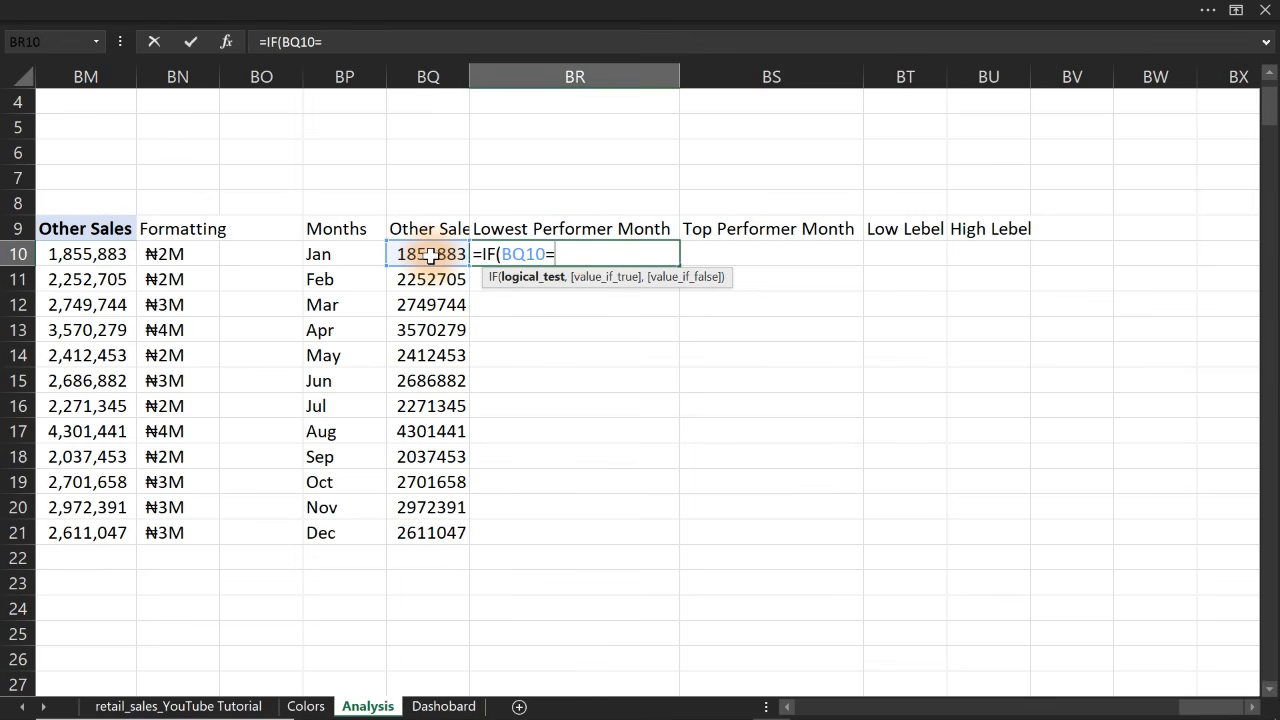
pyautogui.write('=m')
pyautogui.press('BackSpace')
pyautogui.write('min')
pyautogui.press('Tab')
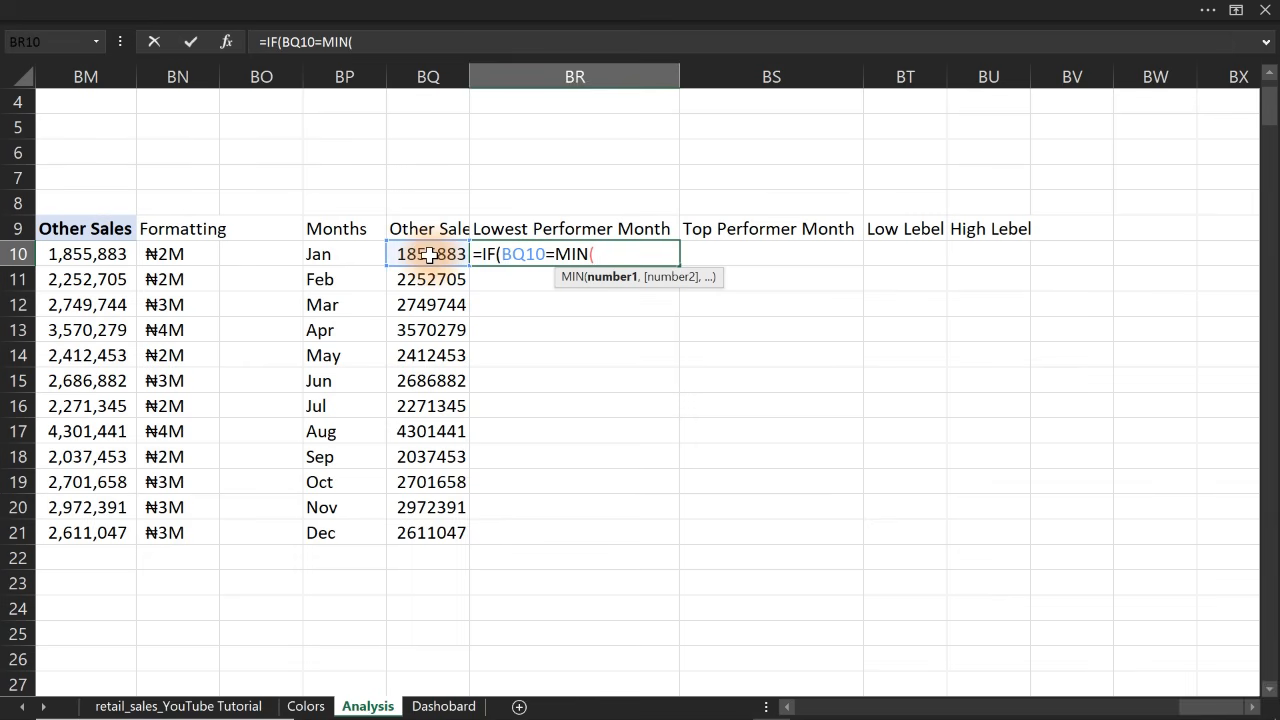
pyautogui.moveTo(428, 254); pyautogui.dragTo(437, 532)
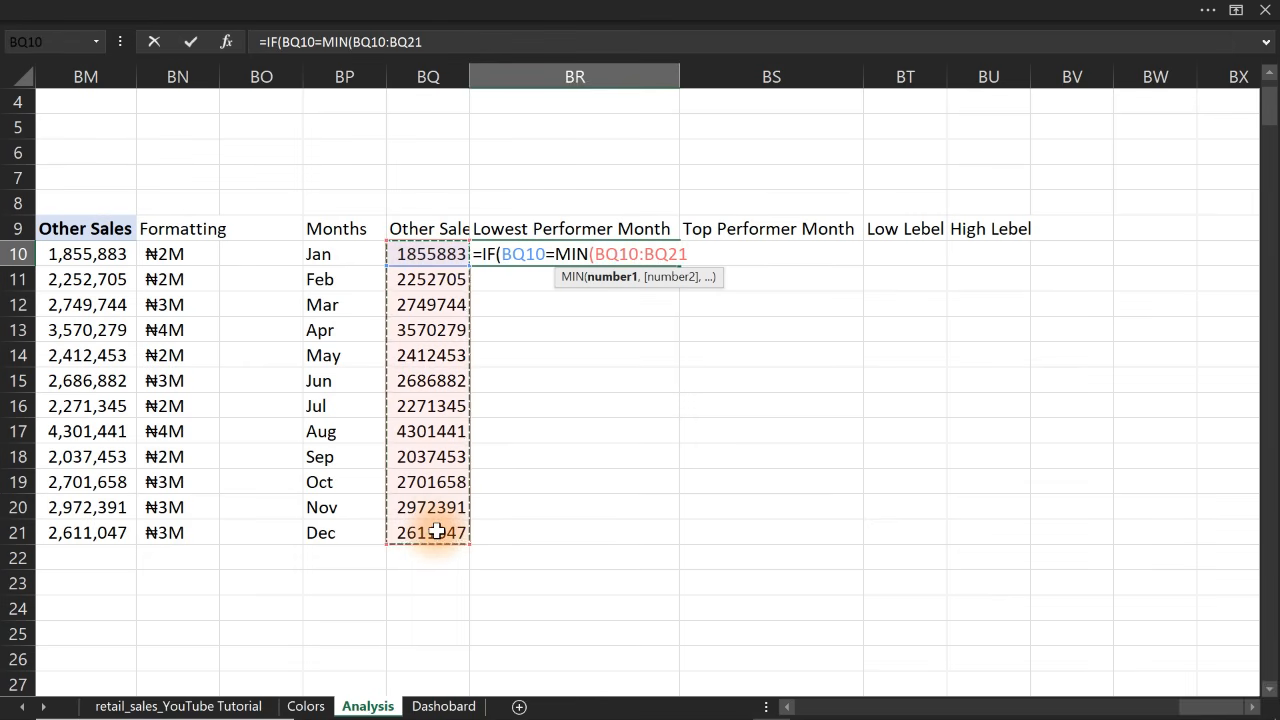
pyautogui.press('F4')
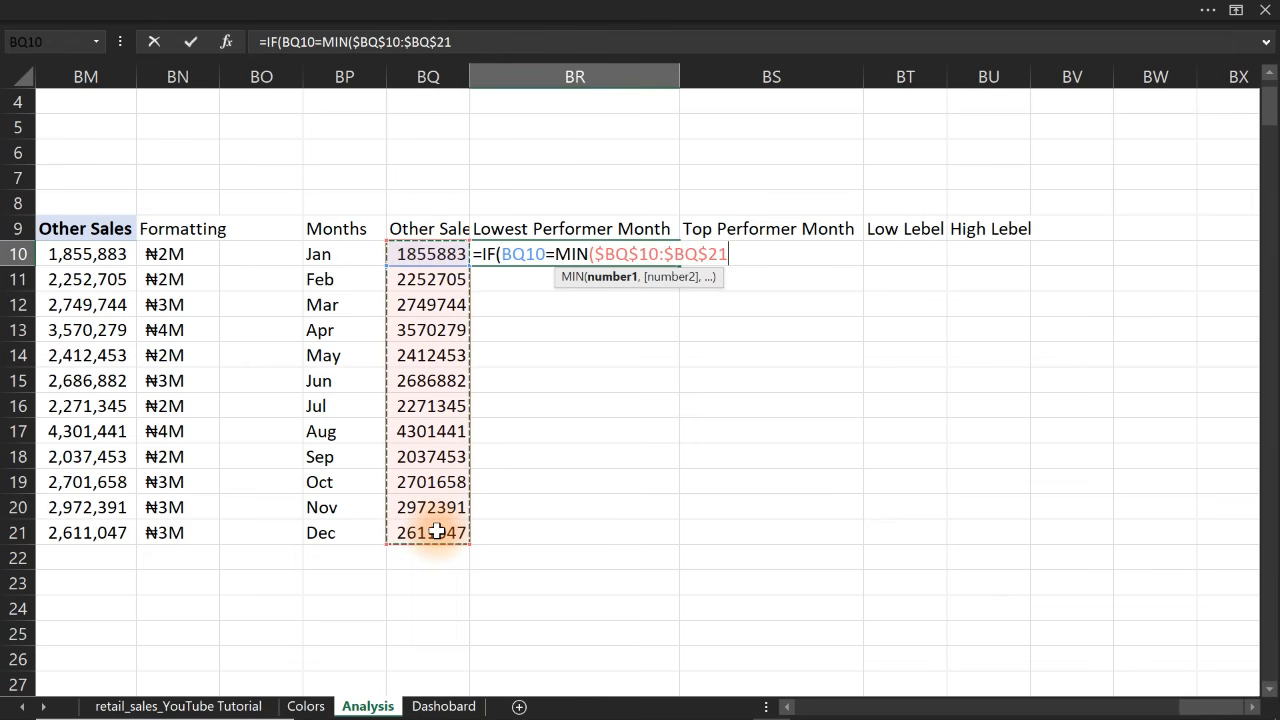
pyautogui.write('),')
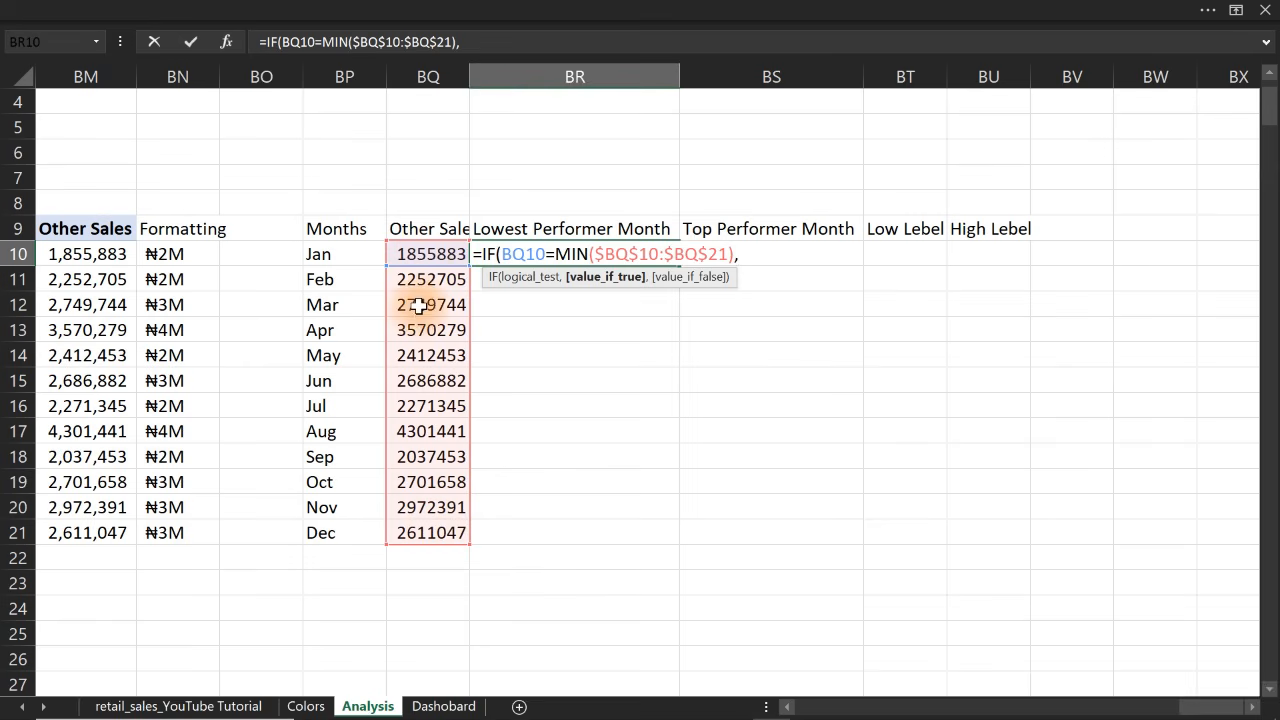
# Complete the BR10 formula so it returns BQ10 when true and NA() when false
pyautogui.click(420, 254)
pyautogui.write(',')
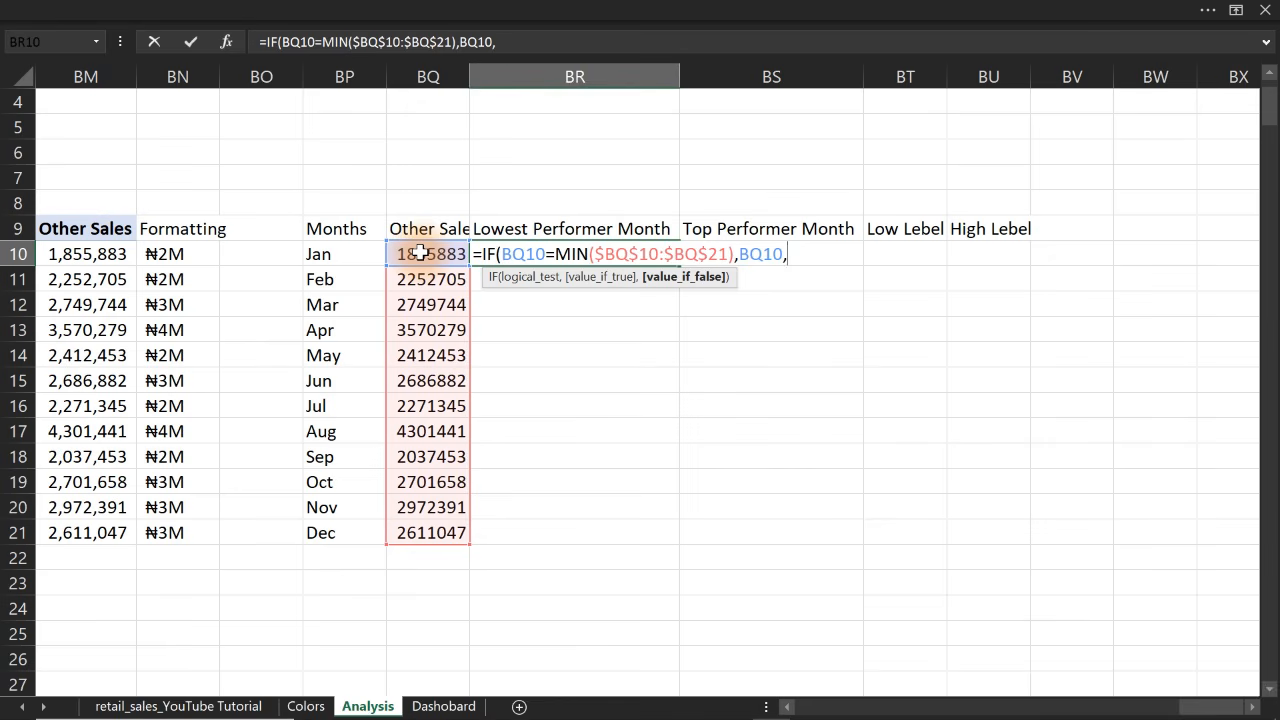
pyautogui.write('na')
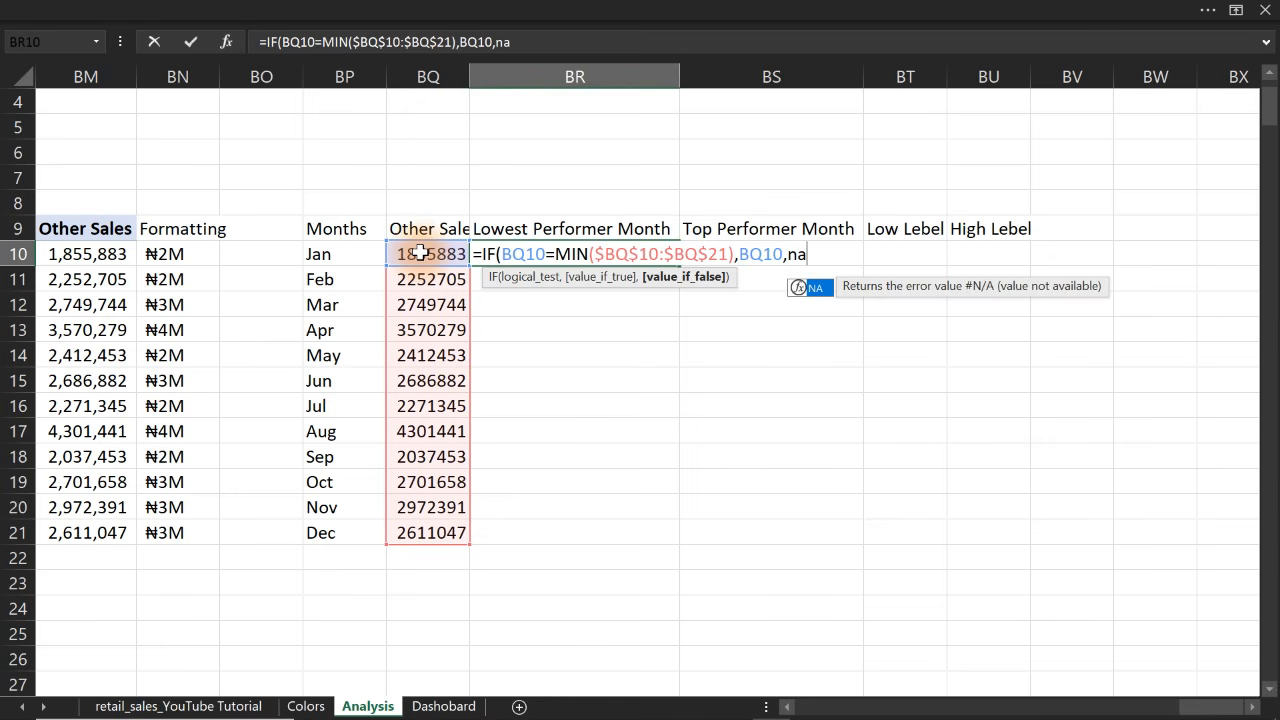
pyautogui.press('Tab')
pyautogui.write('))')
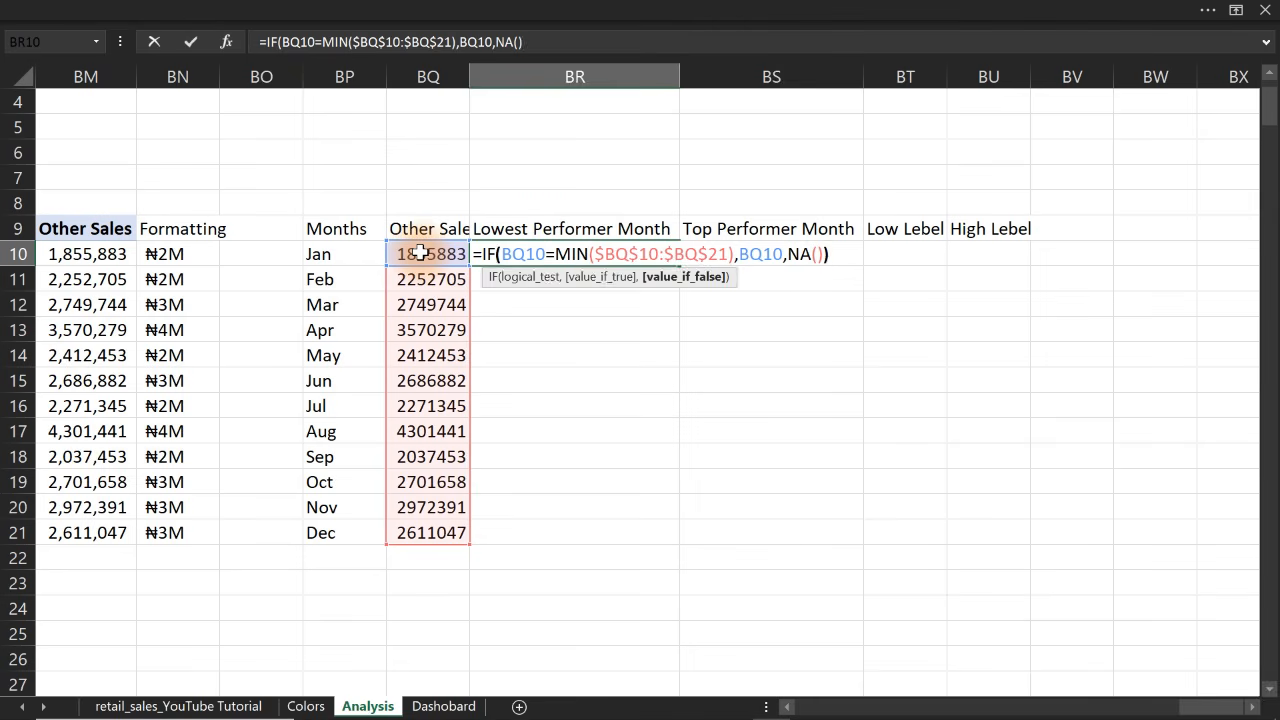
pyautogui.press('Return')
# Fill the Lowest Performer Month formula from BR10 down to BR21
pyautogui.click(420, 254)
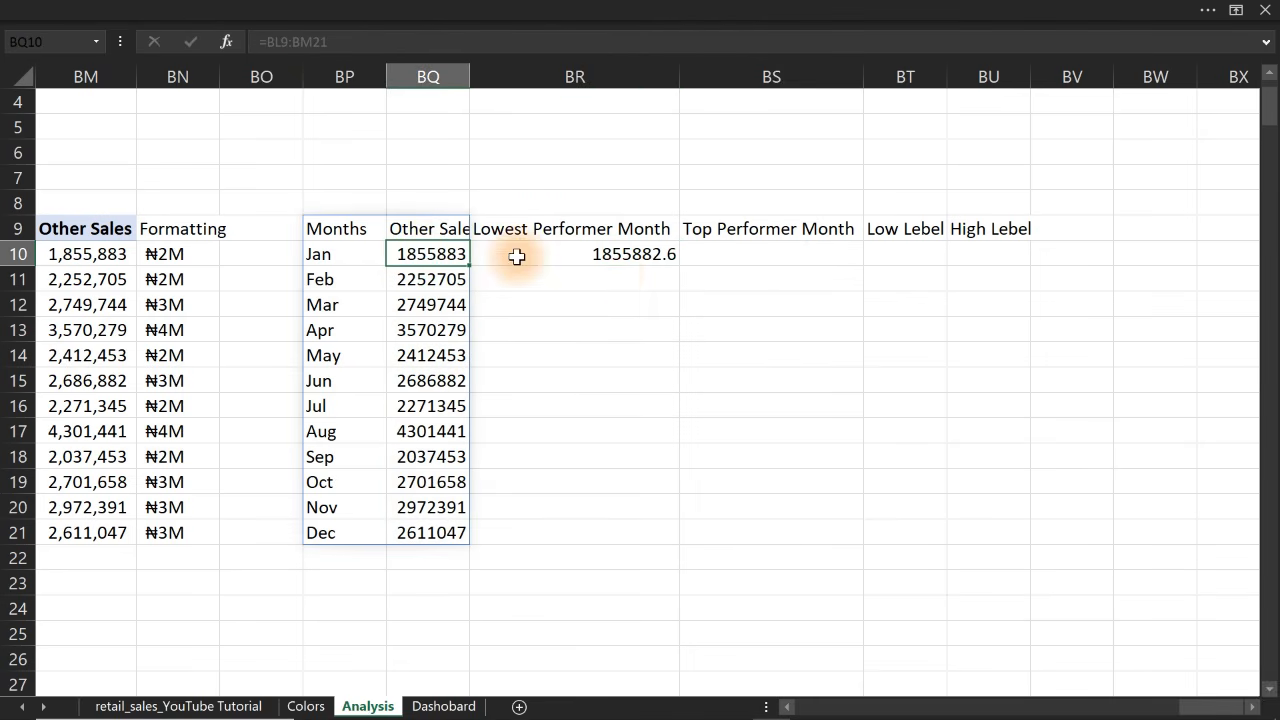
pyautogui.click(611, 253)
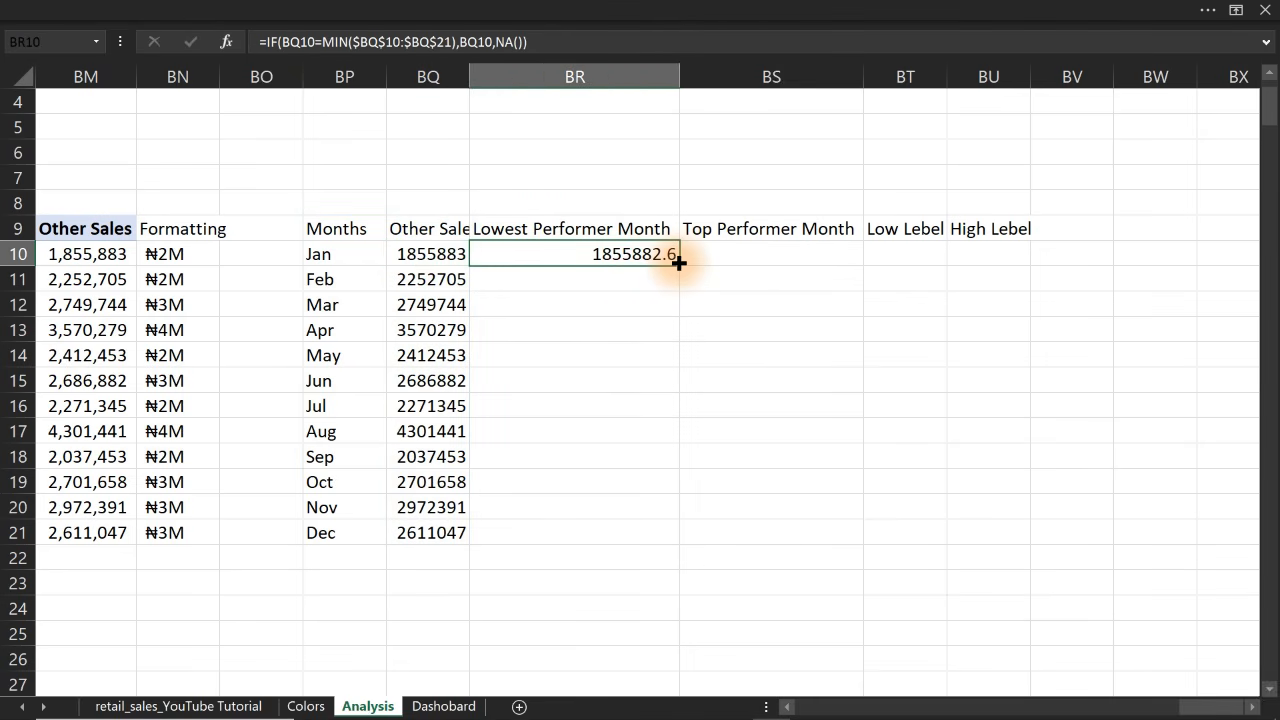
pyautogui.doubleClick(678, 265)
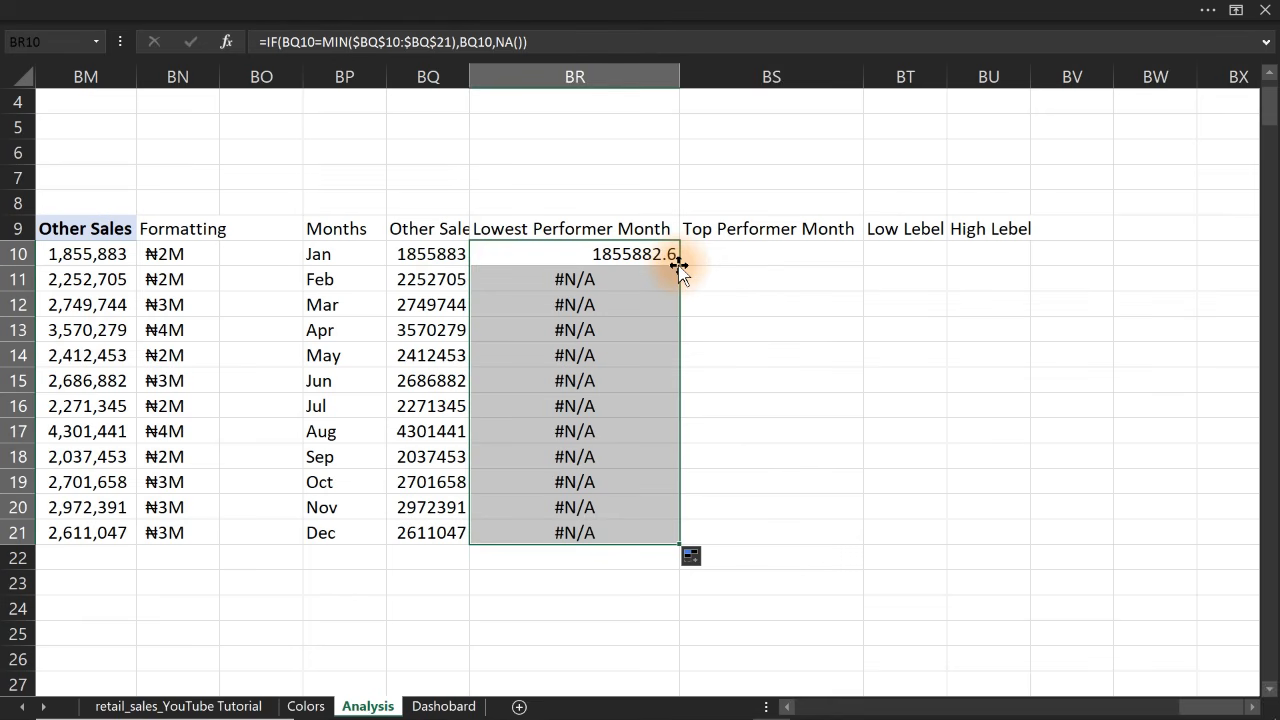
# Copy the exact formula text =IF(BQ10=MIN($BQ$10:$BQ$21),BQ10,NA()) from BR10 into BS10
pyautogui.click(624, 252)
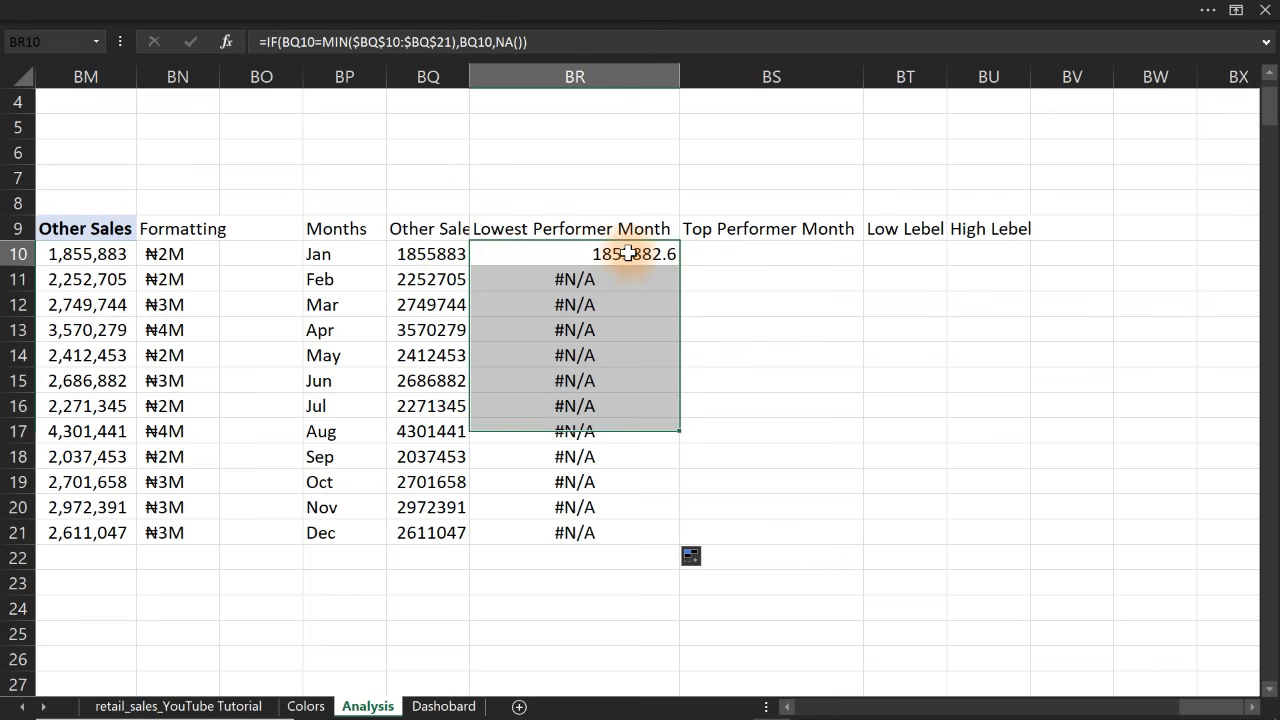
pyautogui.click(505, 38)
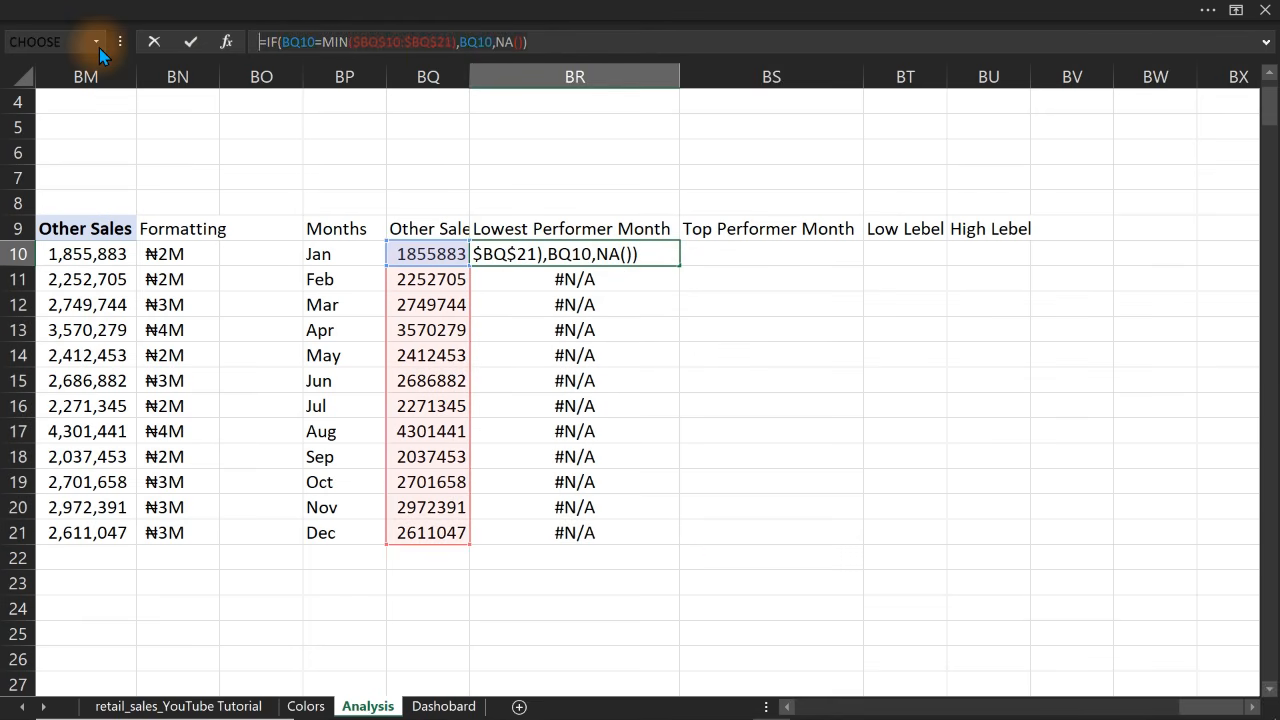
pyautogui.hotkey('ctrl', 'Return')
pyautogui.click(724, 253)
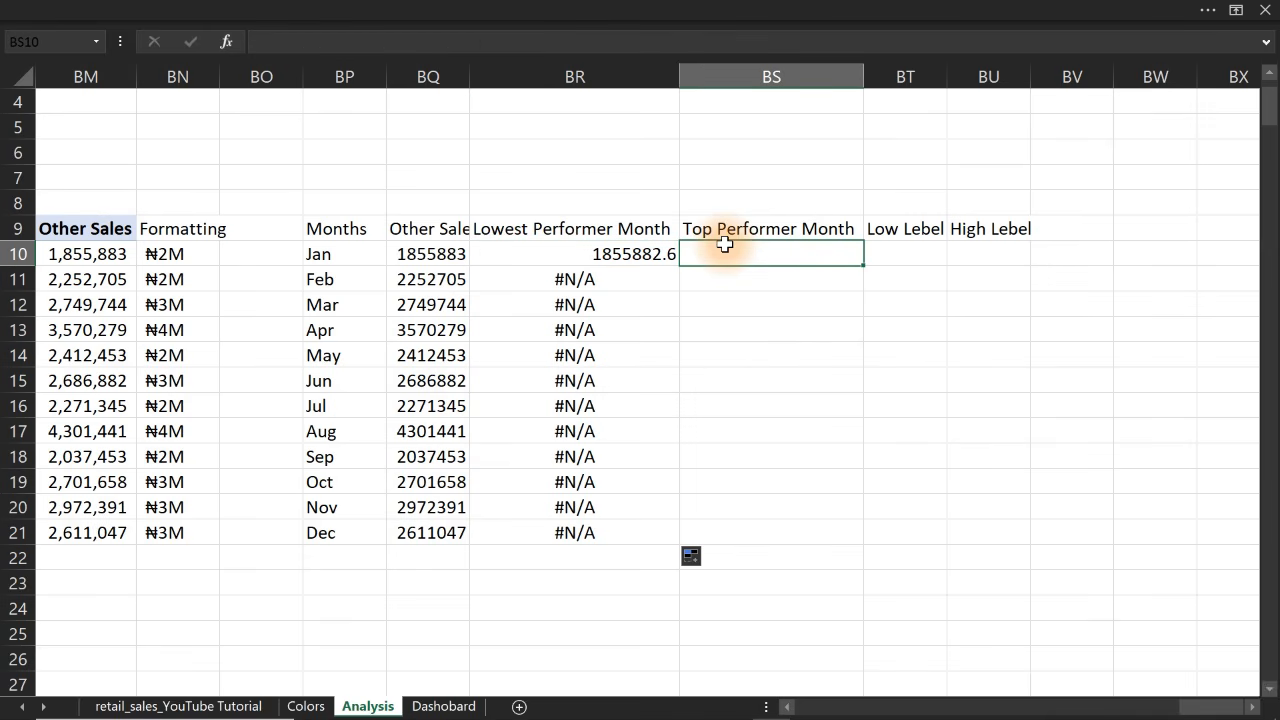
pyautogui.write('=IF(BQ10=MIN($BQ$10:$BQ$21),BQ10,NA())')
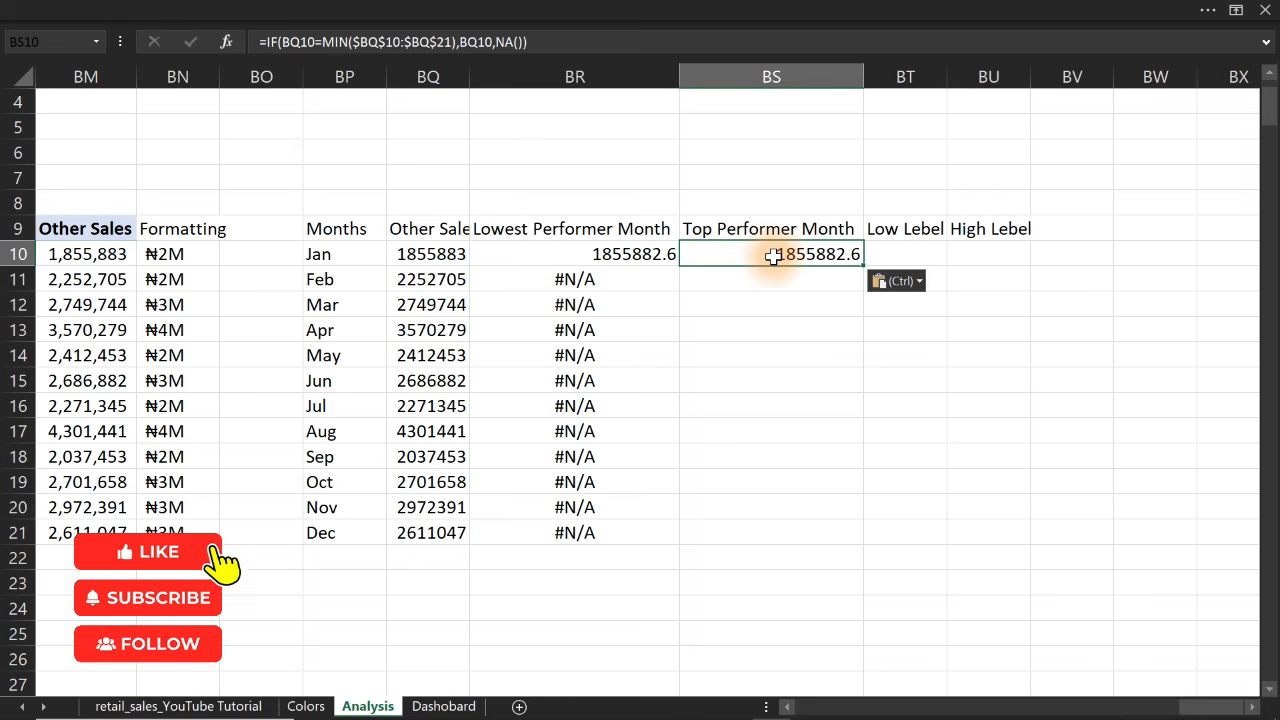
# Replace MIN with MAX in the BS10 formula
pyautogui.doubleClick(773, 256)
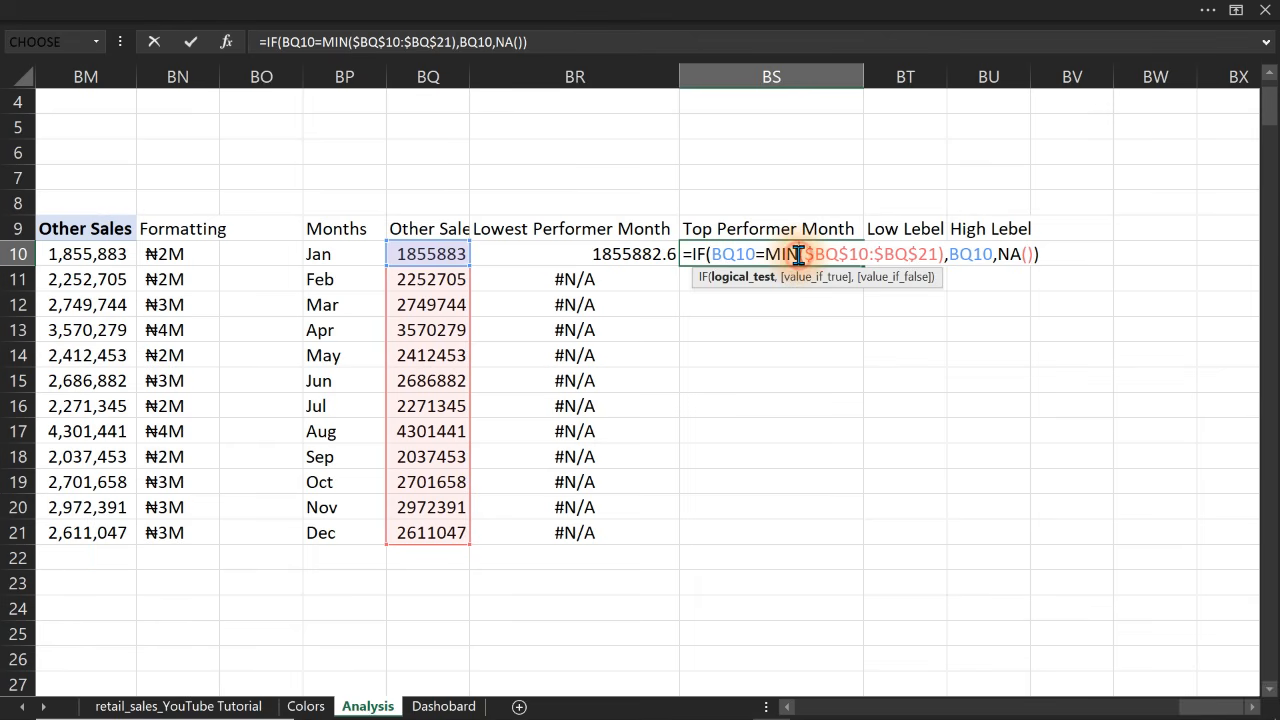
pyautogui.press('BackSpace')
pyautogui.press('BackSpace')
pyautogui.write('ax')
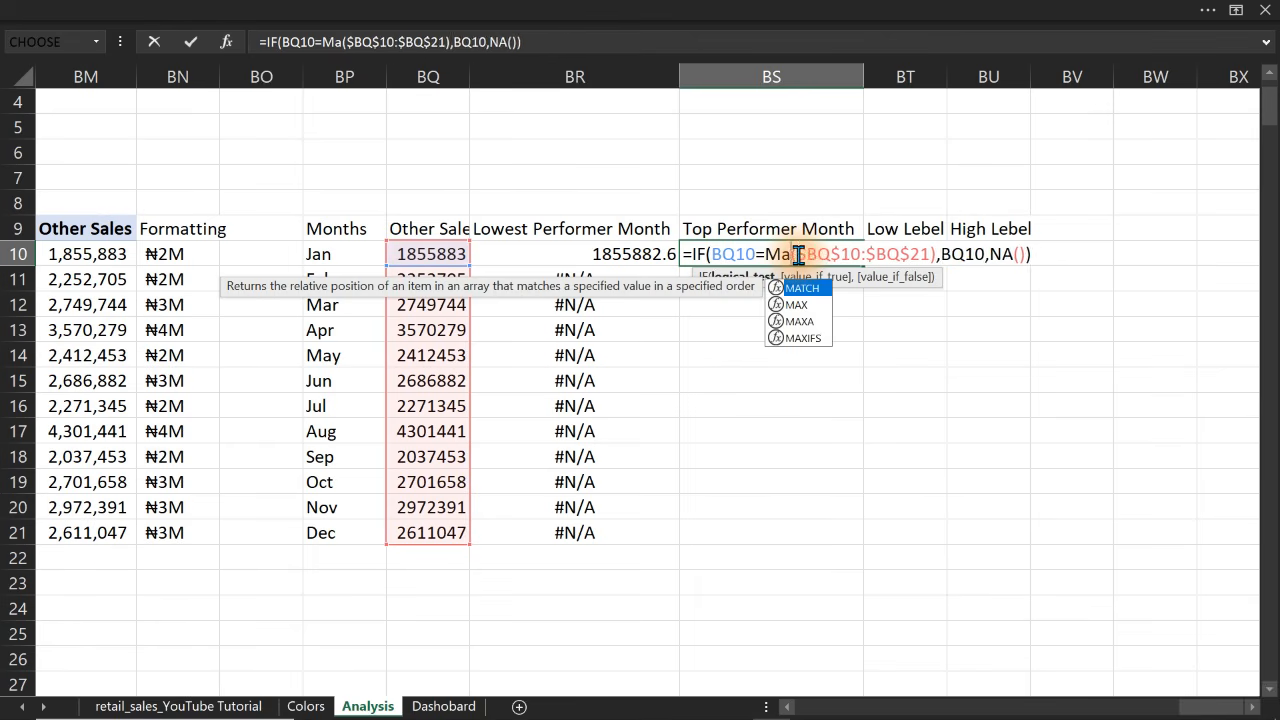
pyautogui.press('Tab')
pyautogui.press('Return')
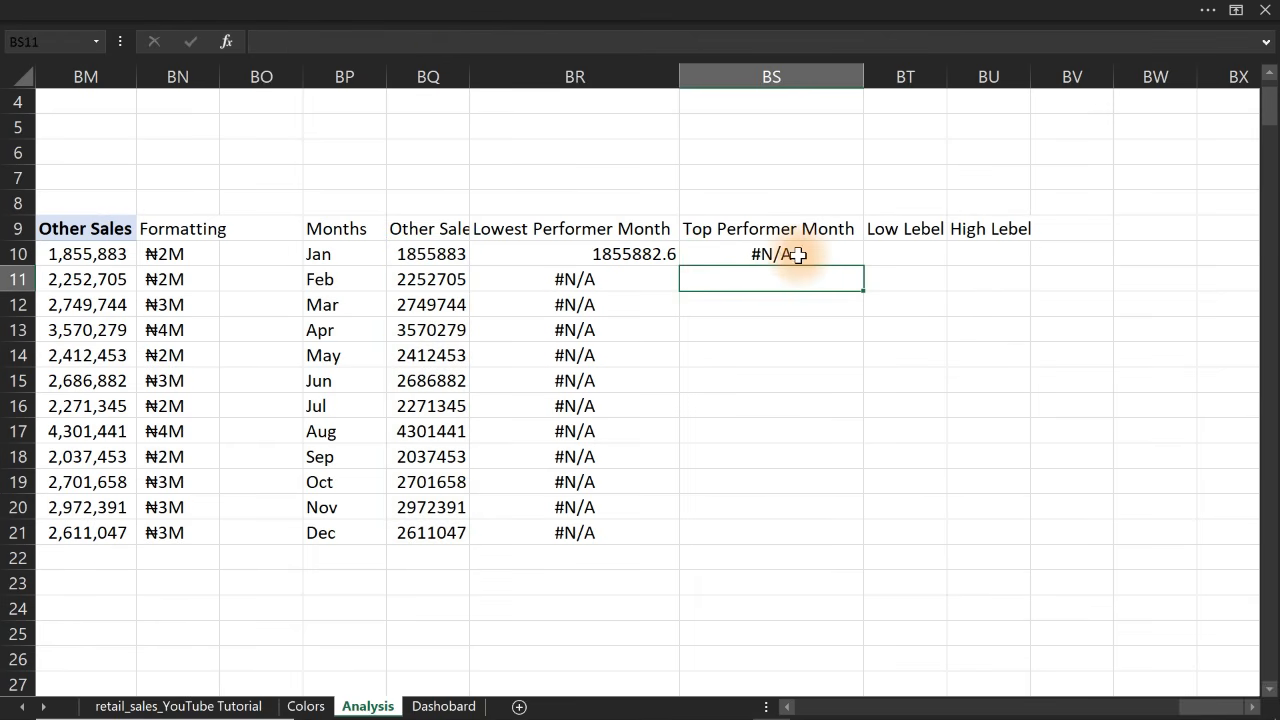
# Fill the Top Performer Month formula from BS10 down to BS21
pyautogui.click(806, 254)
pyautogui.doubleClick(862, 266)
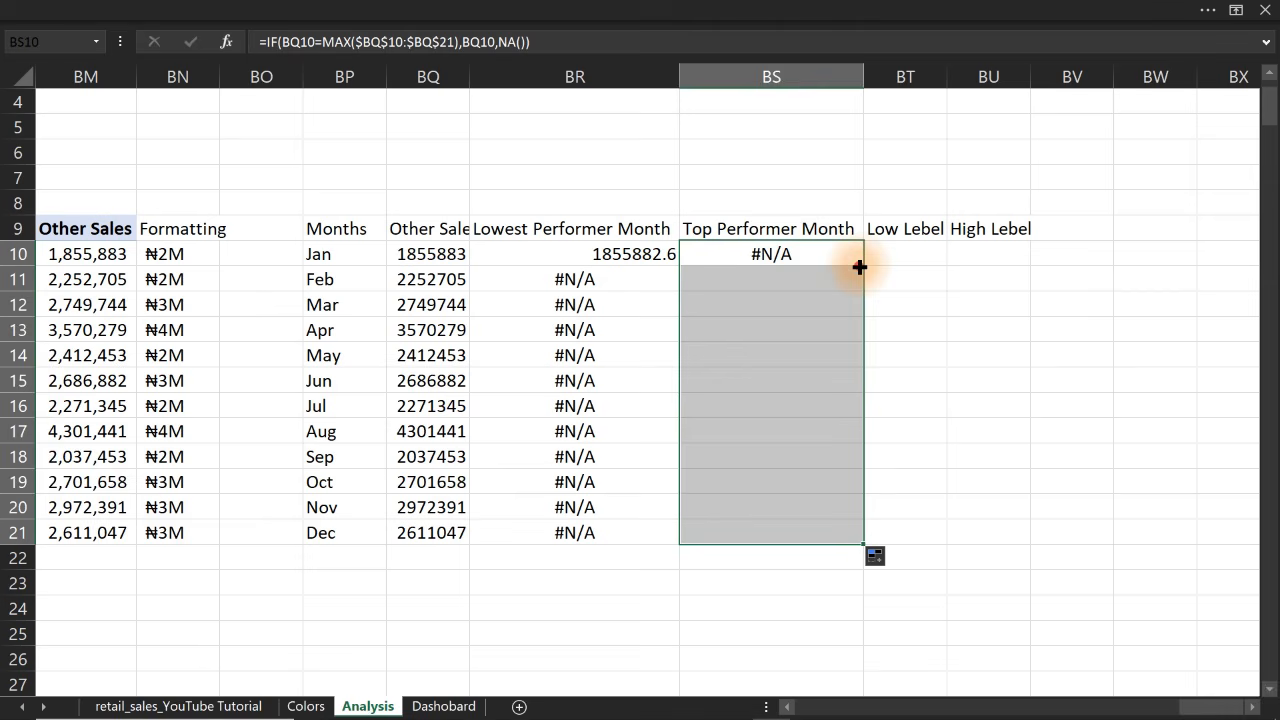
pyautogui.click(860, 272)
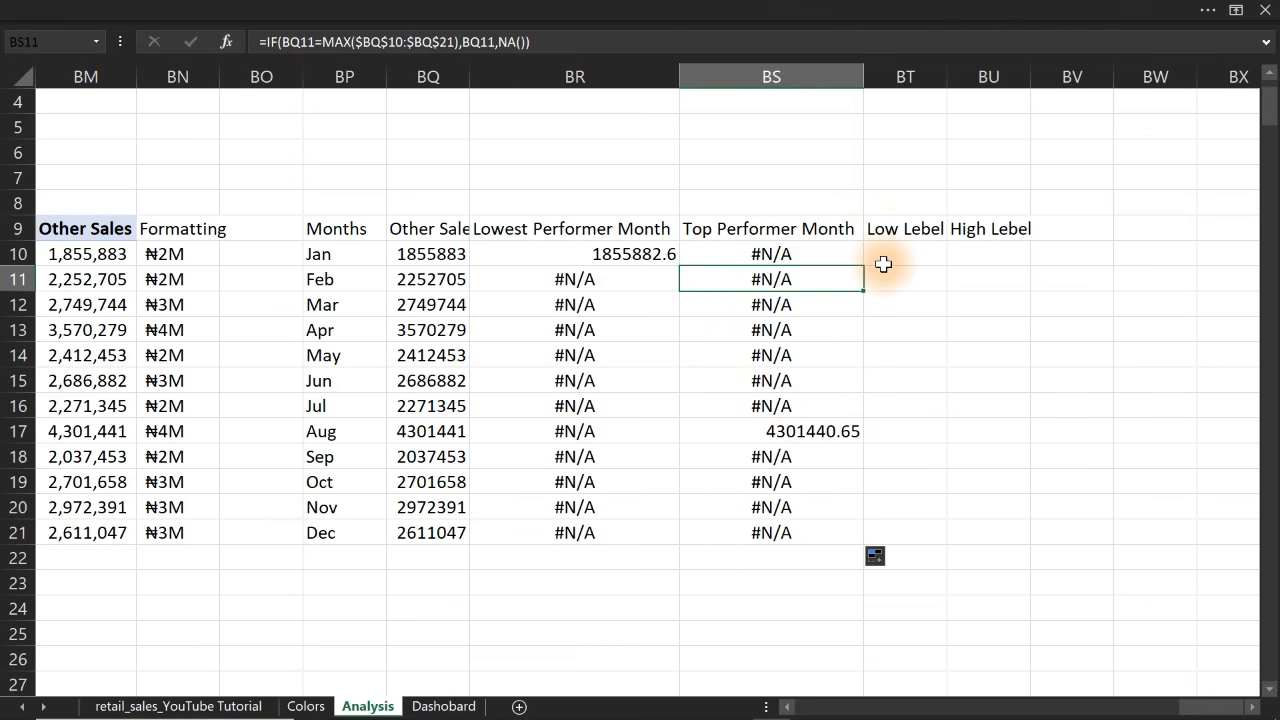
# Copy the full text of the naira formatting formula in BN10 without changing that cell
pyautogui.click(885, 246)
pyautogui.click(183, 250)
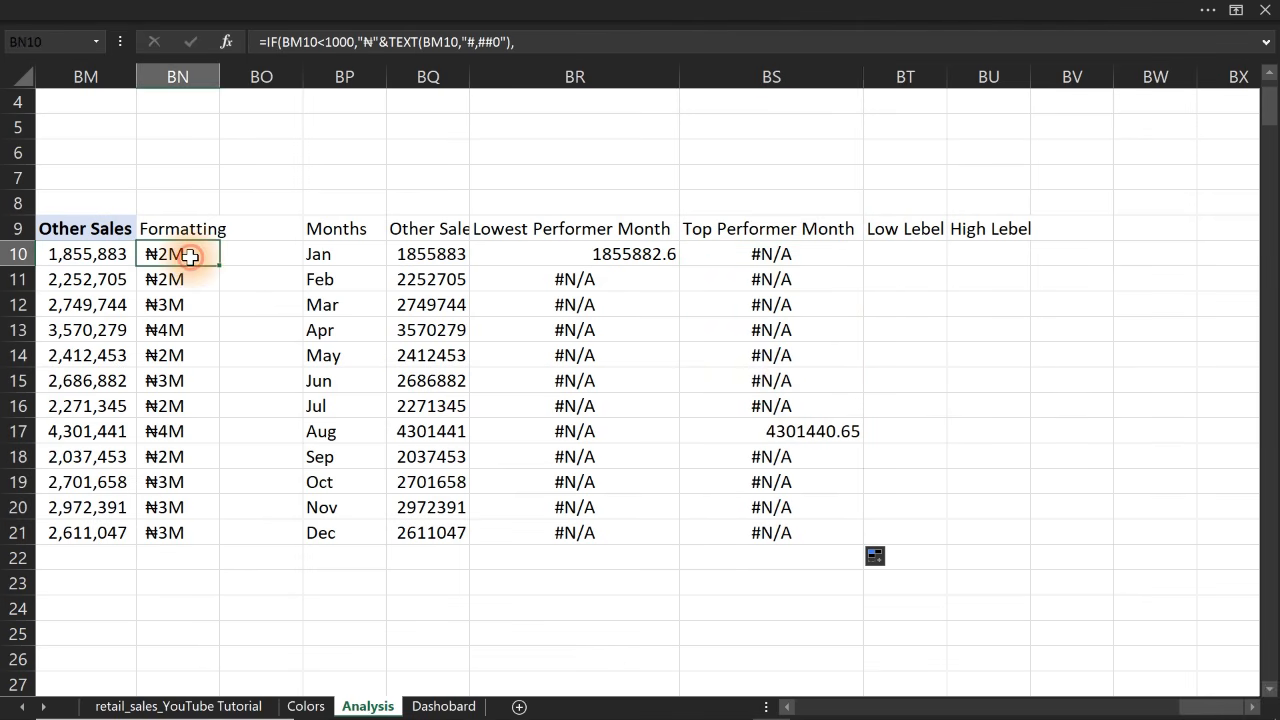
pyautogui.doubleClick(190, 254)
pyautogui.moveTo(140, 254); pyautogui.dragTo(511, 320)
pyautogui.hotkey('ctrl', 'c')
pyautogui.press('Escape')
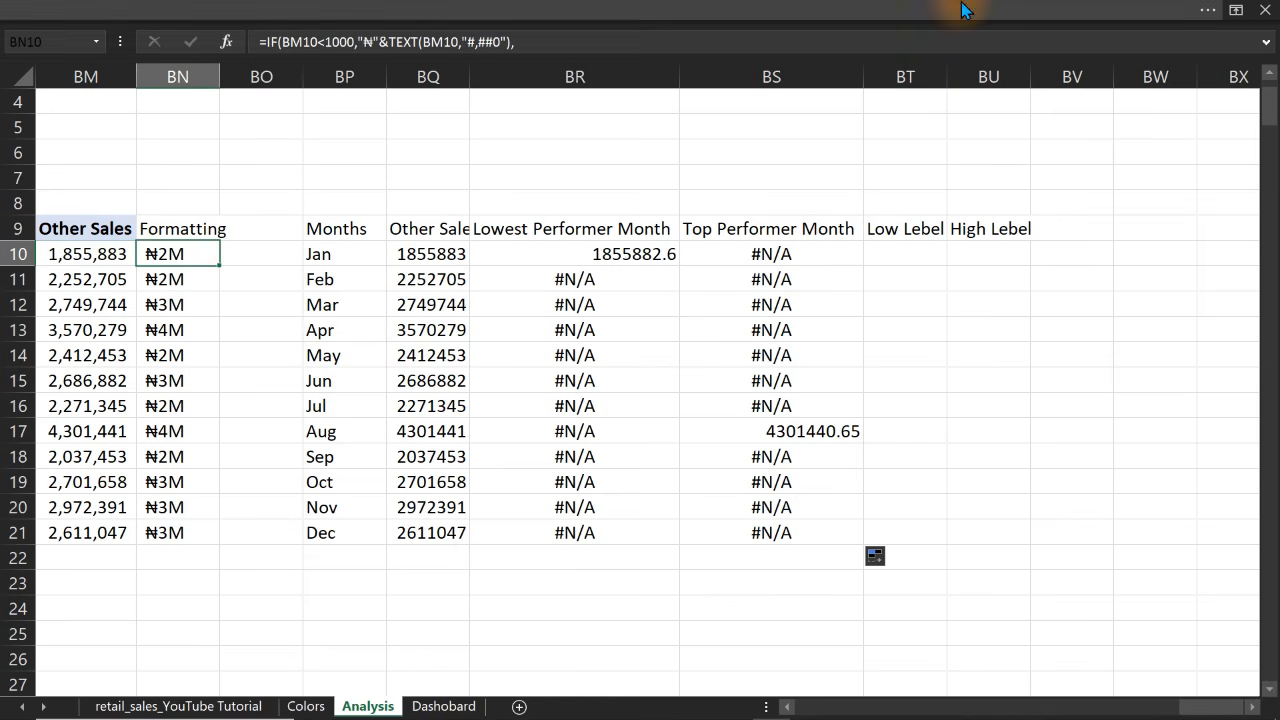
# Paste the copied naira formatting formula into BT10 under Low Lebel, keeping a single equals sign at its start
pyautogui.click(900, 253)
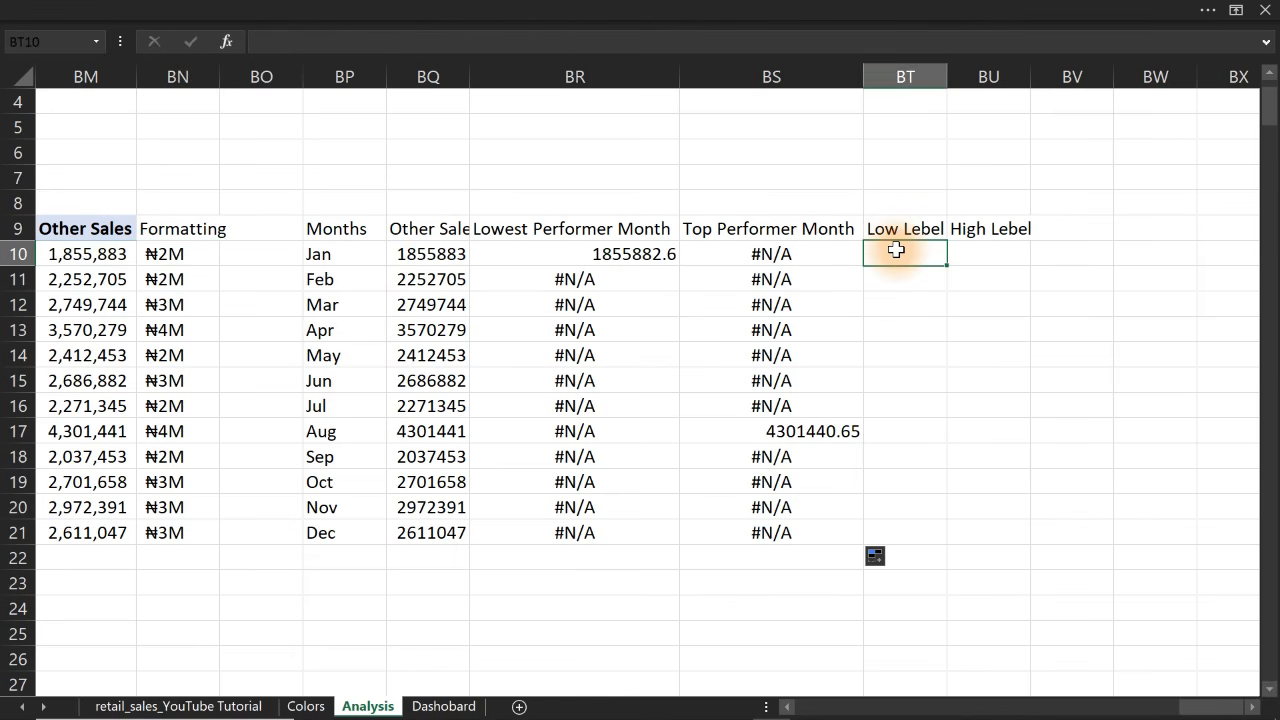
pyautogui.hotkey('ctrl', 'v')
pyautogui.hotkey('ctrl', 'z')
pyautogui.write('=')
pyautogui.hotkey('ctrl', 'v')
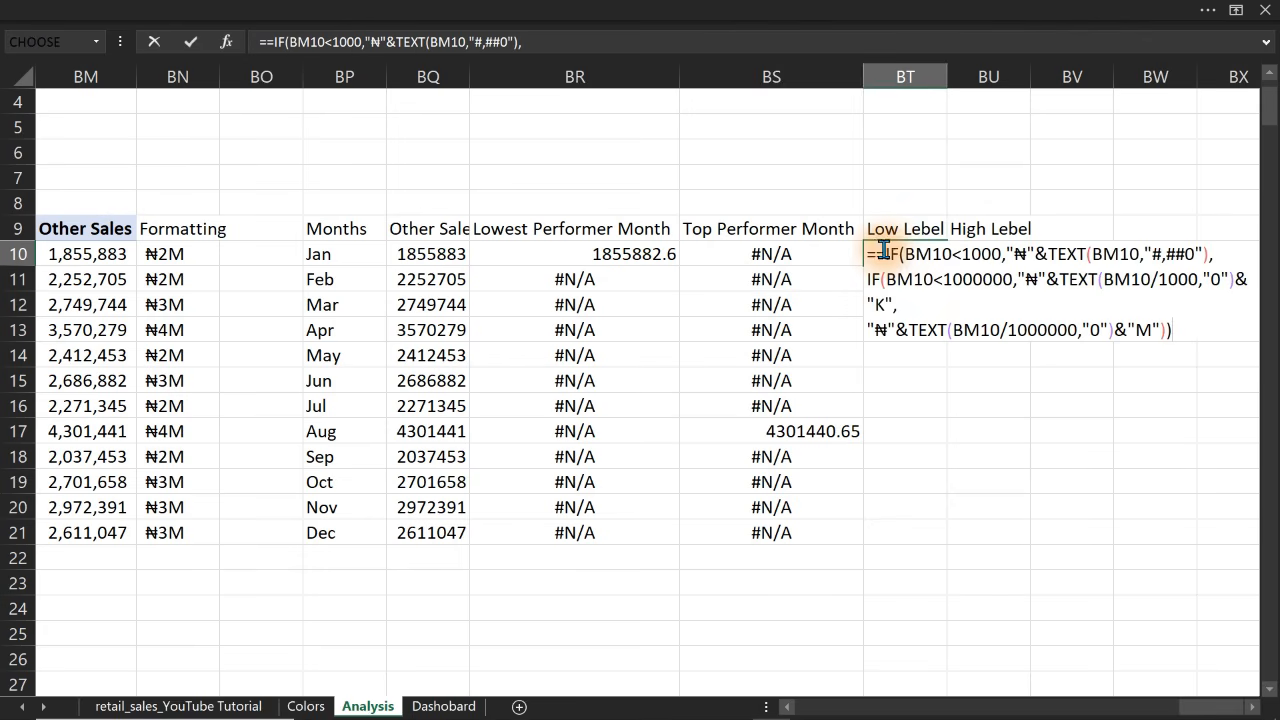
pyautogui.click(878, 250)
pyautogui.press('BackSpace')
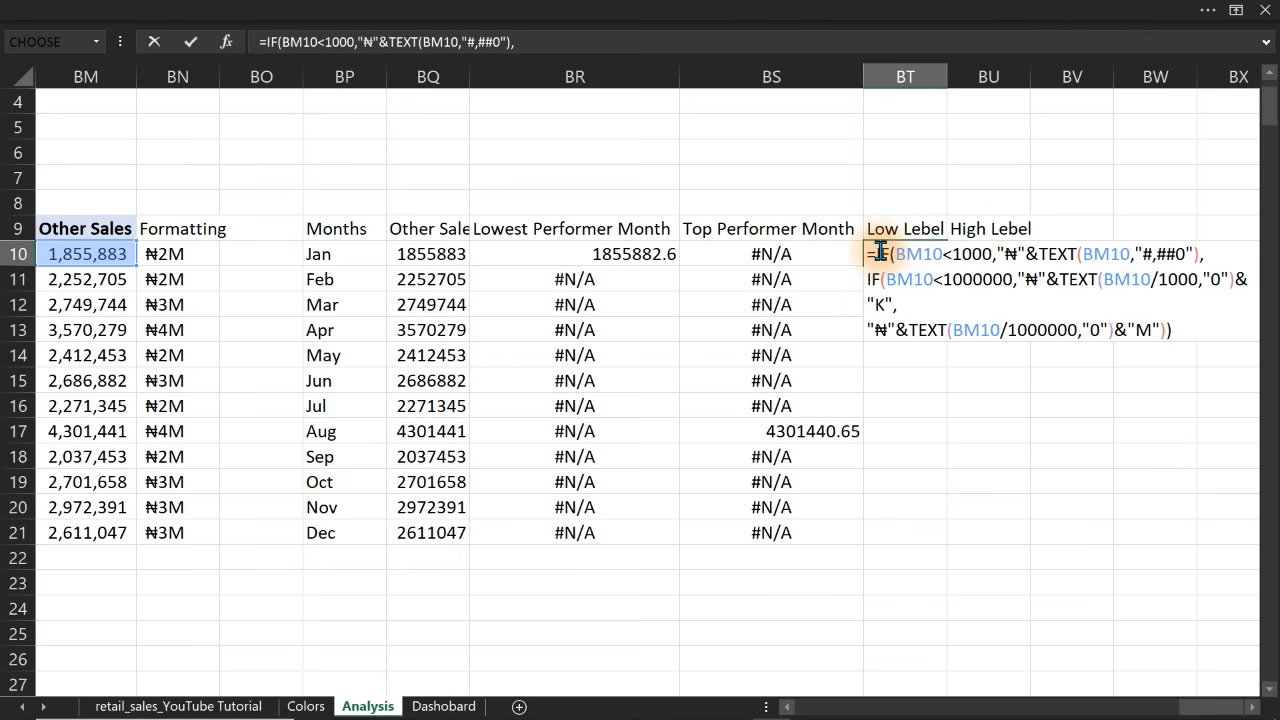
pyautogui.press('Return')
# Replace BM10 with BR10 in both IF logical tests of the BT10 formula
pyautogui.click(882, 252)
pyautogui.doubleClick(885, 252)
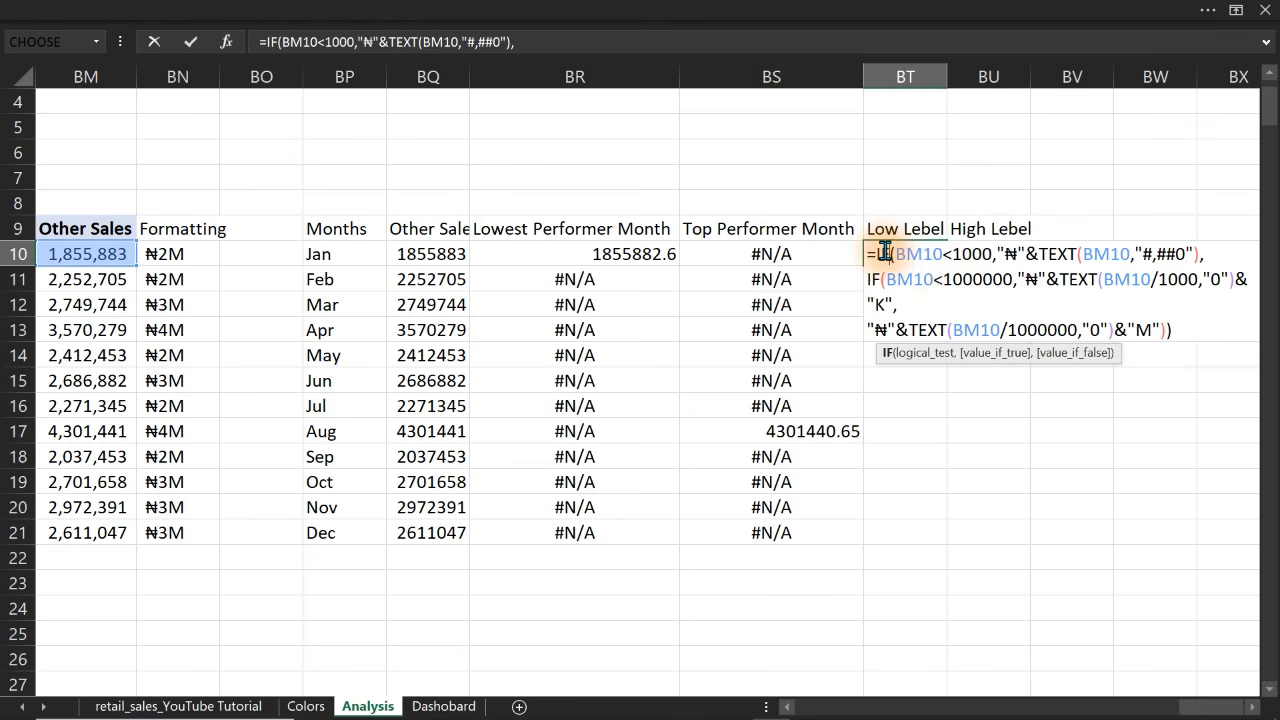
pyautogui.moveTo(943, 256); pyautogui.dragTo(901, 254)
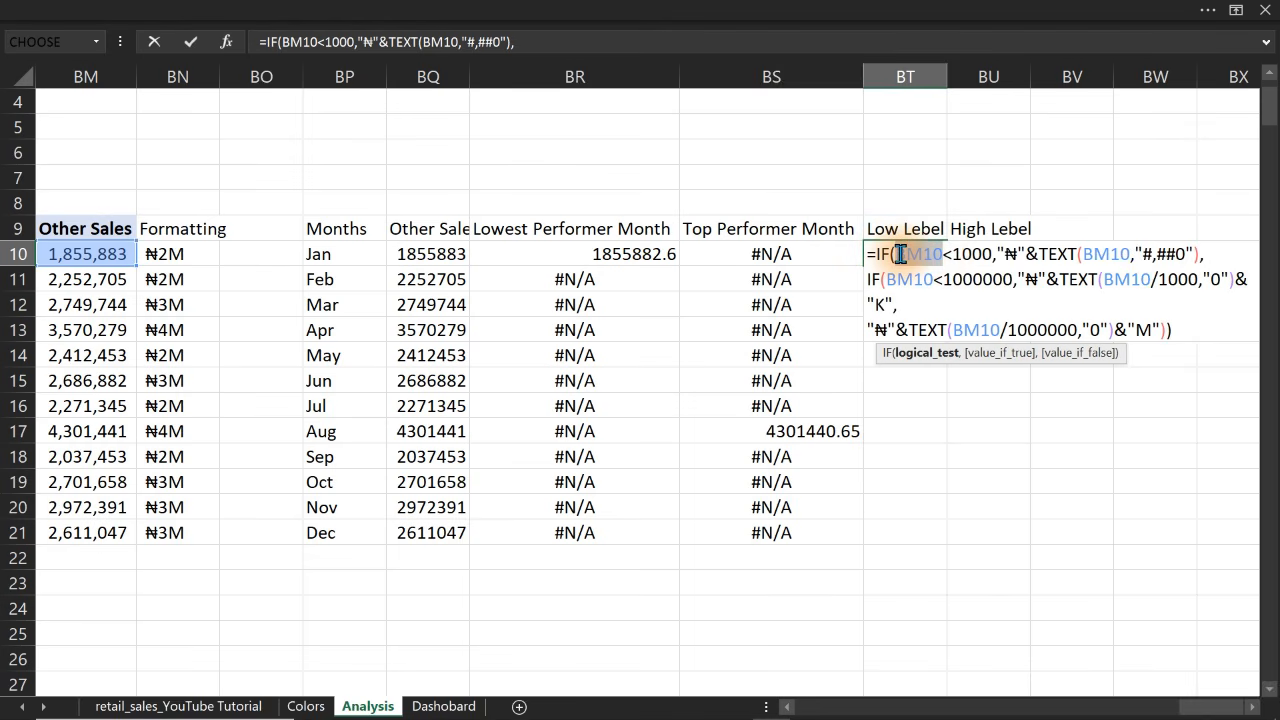
pyautogui.click(617, 254)
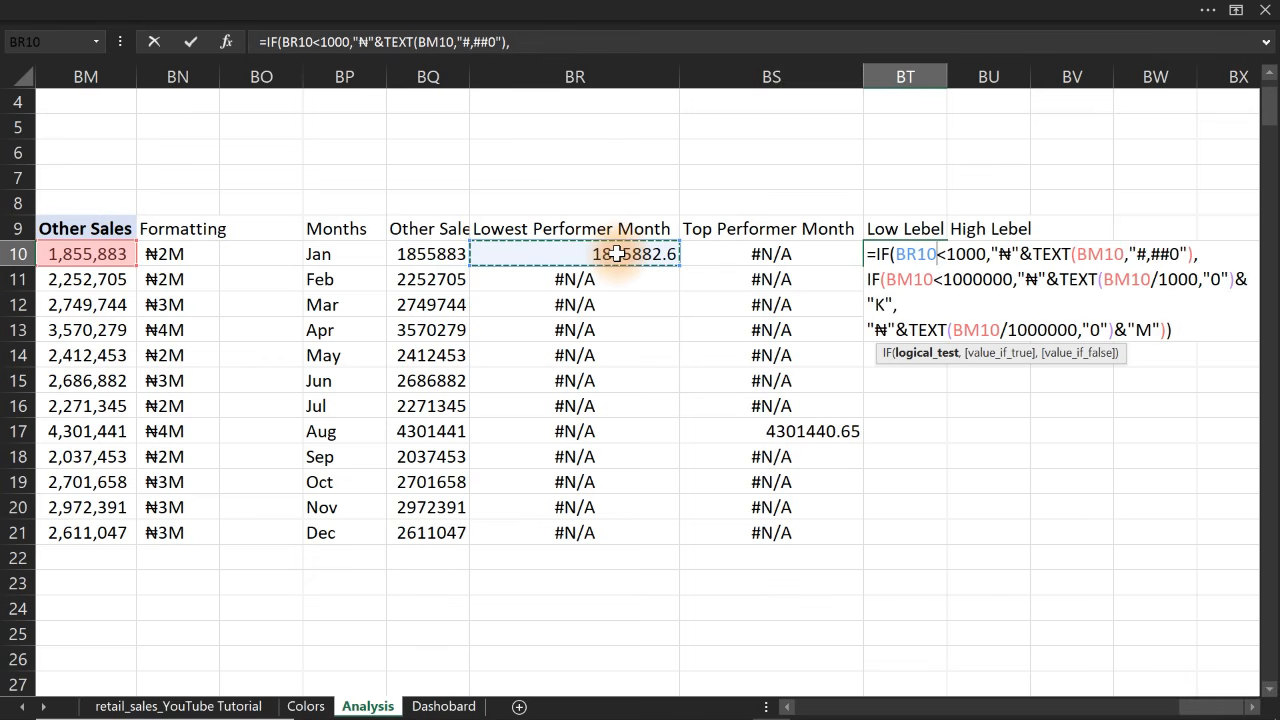
pyautogui.doubleClick(916, 280)
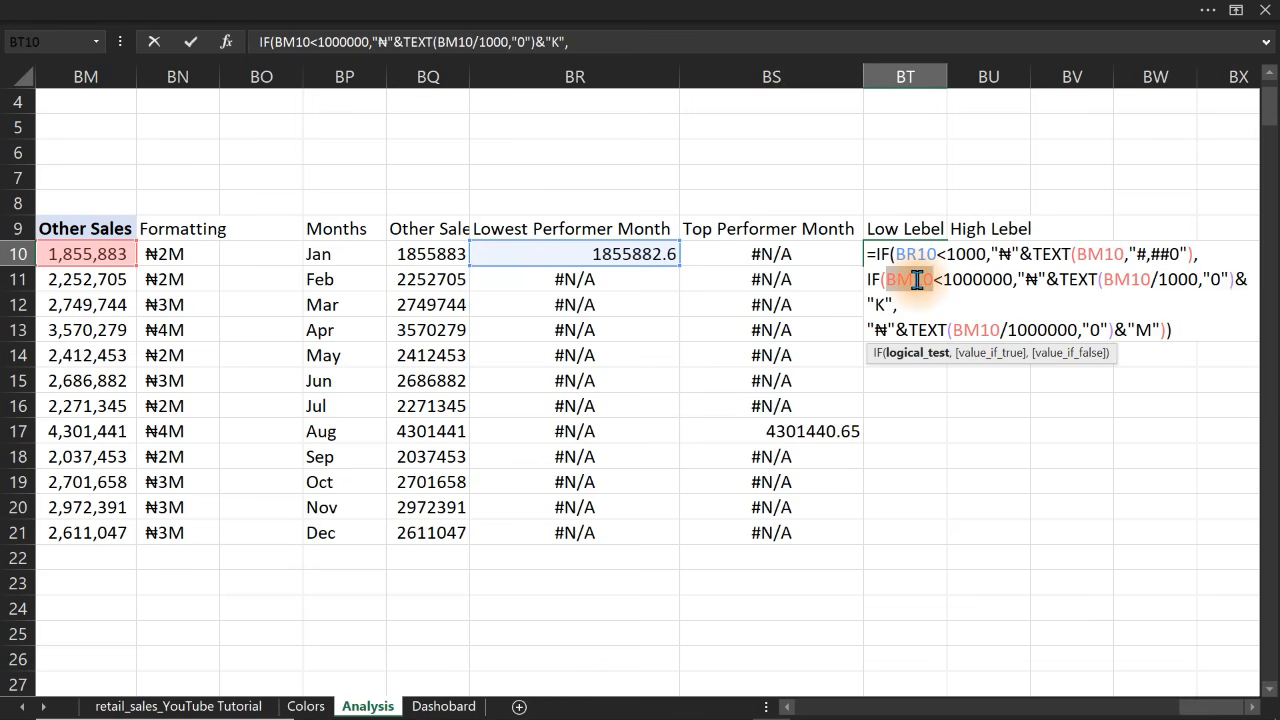
pyautogui.write('BR10')
# Replace BM10 with BR10 inside all three TEXT functions of the BT10 formula and commit it
pyautogui.doubleClick(975, 330)
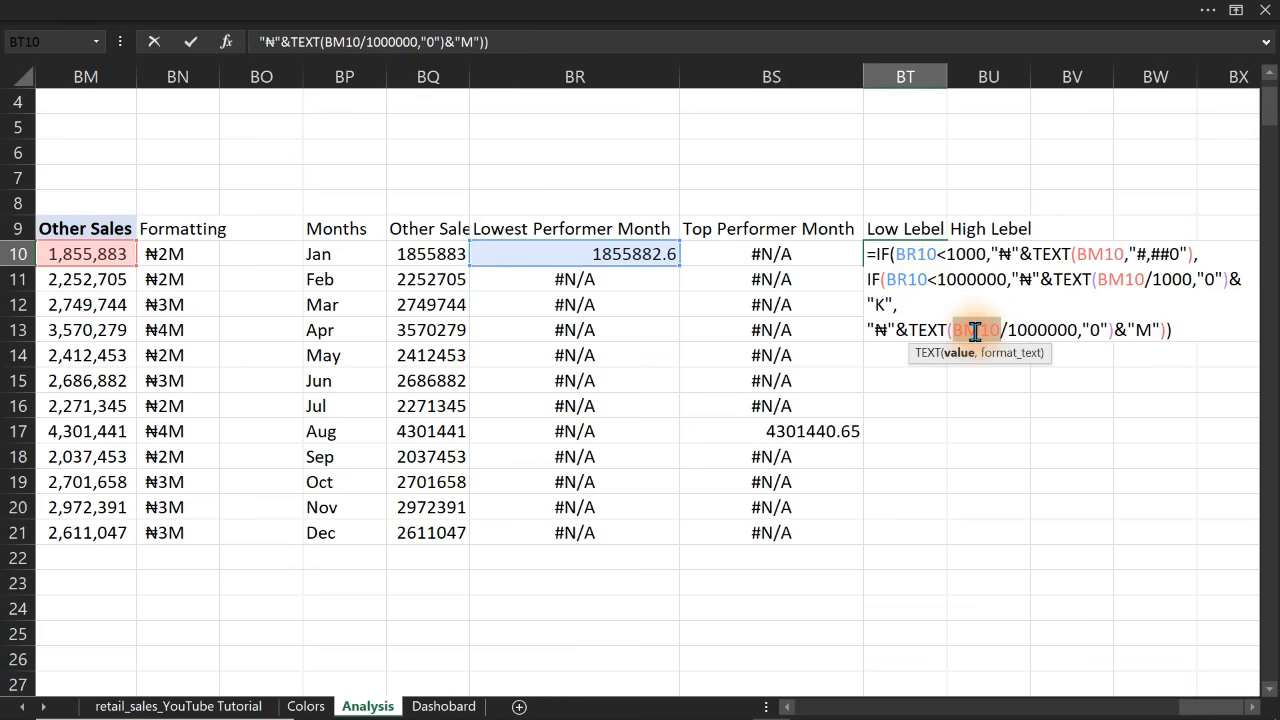
pyautogui.write('BR10')
pyautogui.doubleClick(1120, 279)
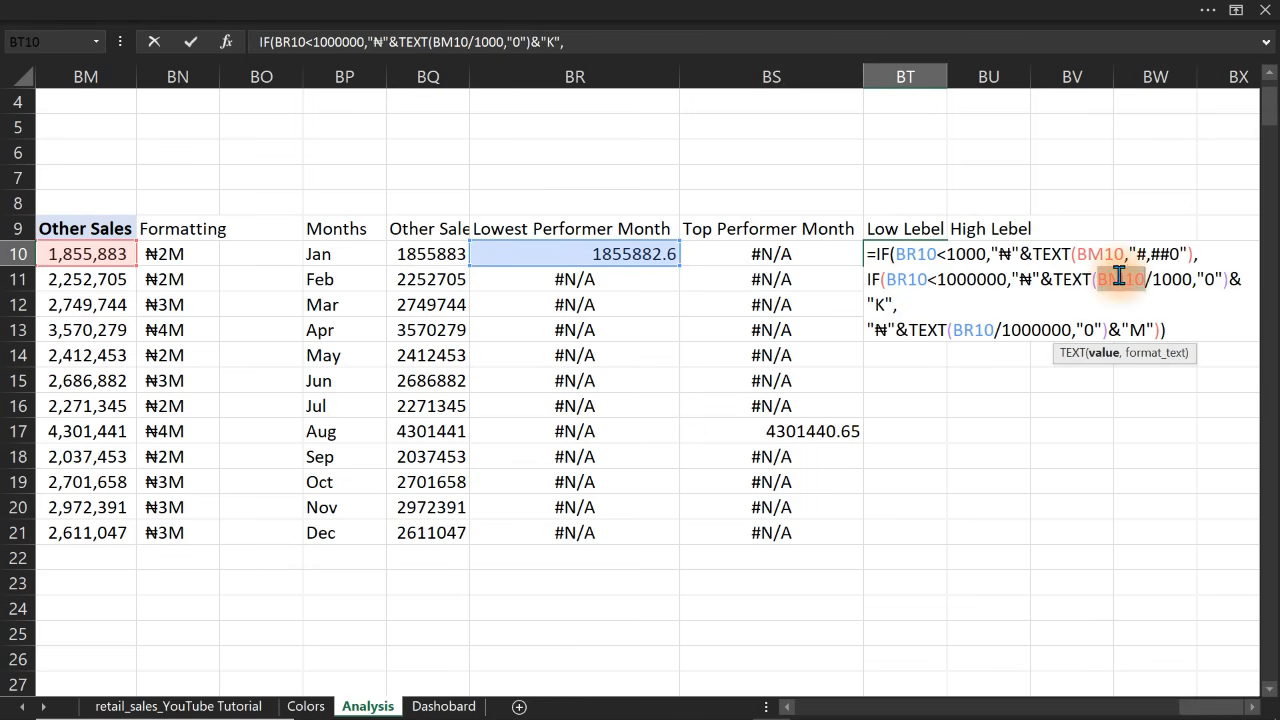
pyautogui.write('BR10')
pyautogui.click(1097, 245)
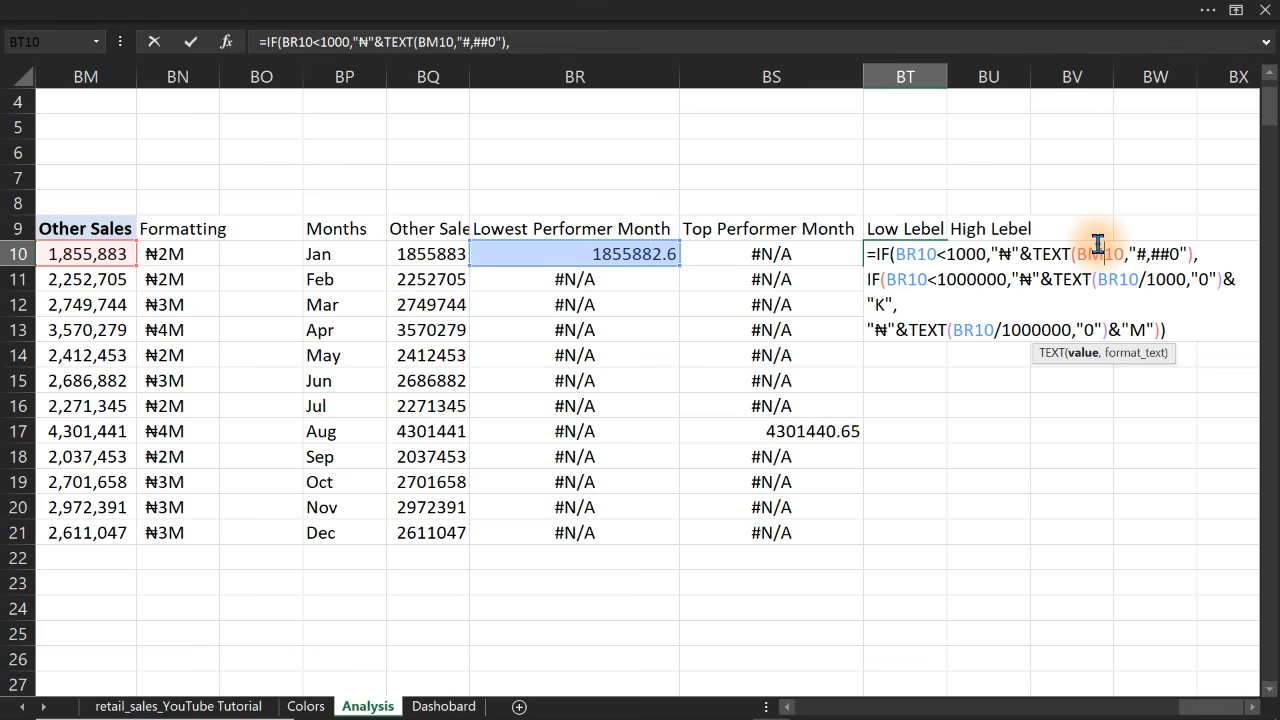
pyautogui.write('BR10')
pyautogui.press('Return')
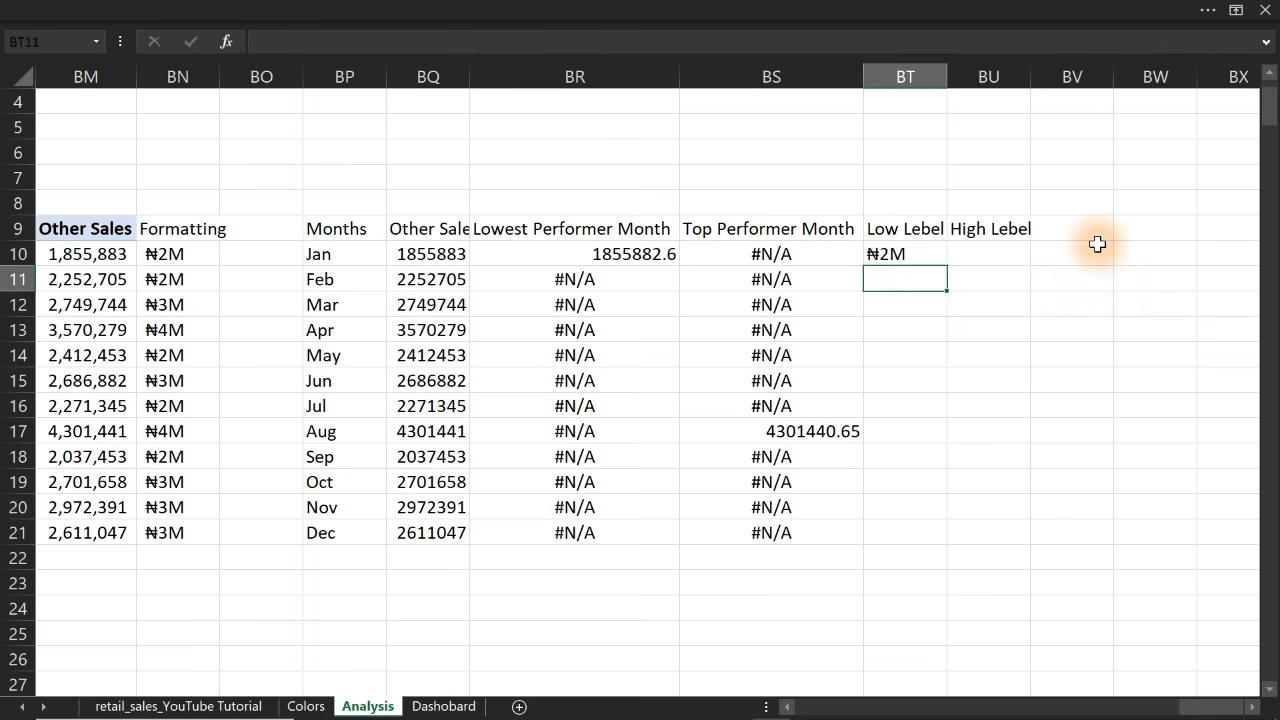
# Fill the Low Lebel formula from BT10 down to BT21
pyautogui.click(901, 256)
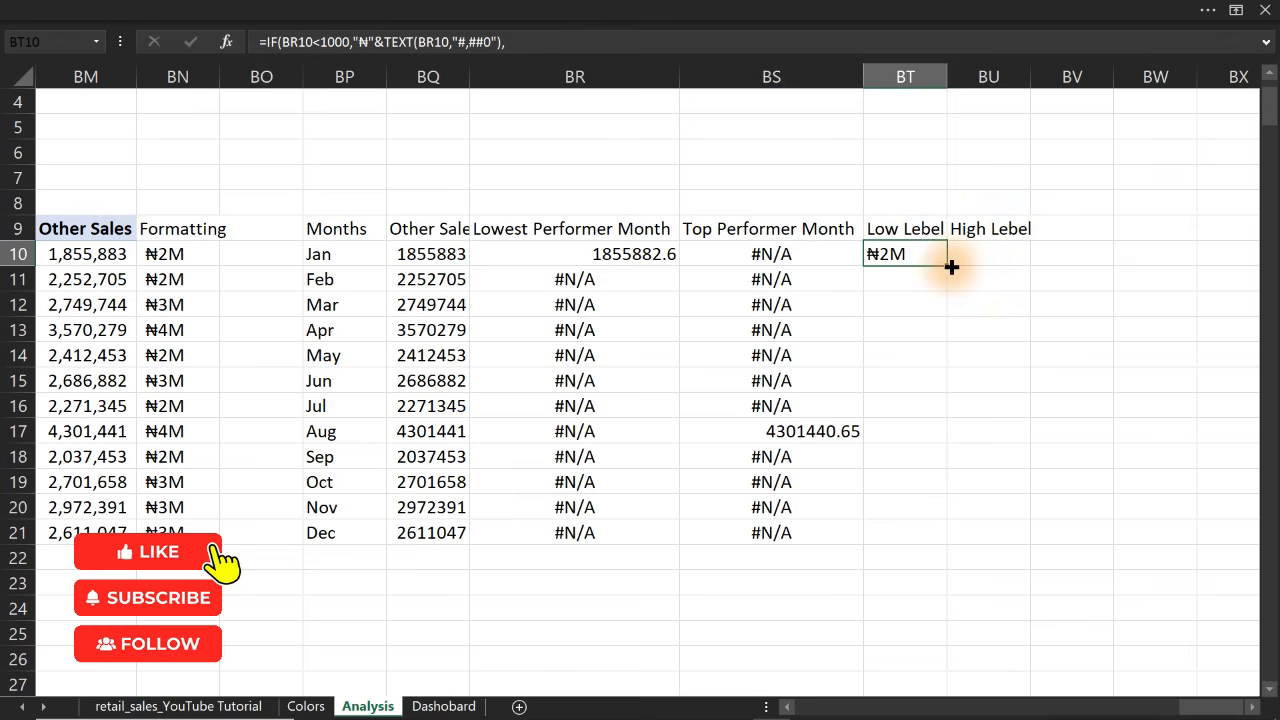
pyautogui.doubleClick(948, 265)
pyautogui.click(950, 267)
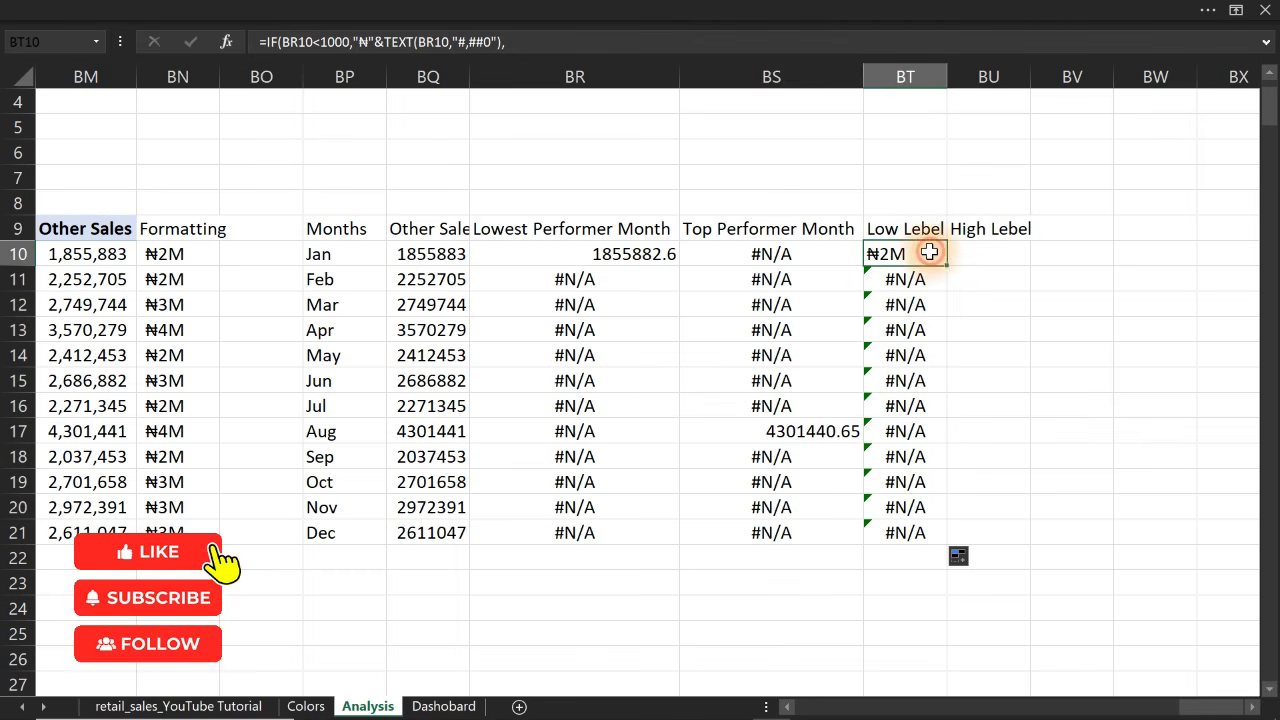
# Extend the BT10 formula across to BU10 and fill the High Lebel column down to BU21
pyautogui.moveTo(943, 260); pyautogui.dragTo(1027, 262)
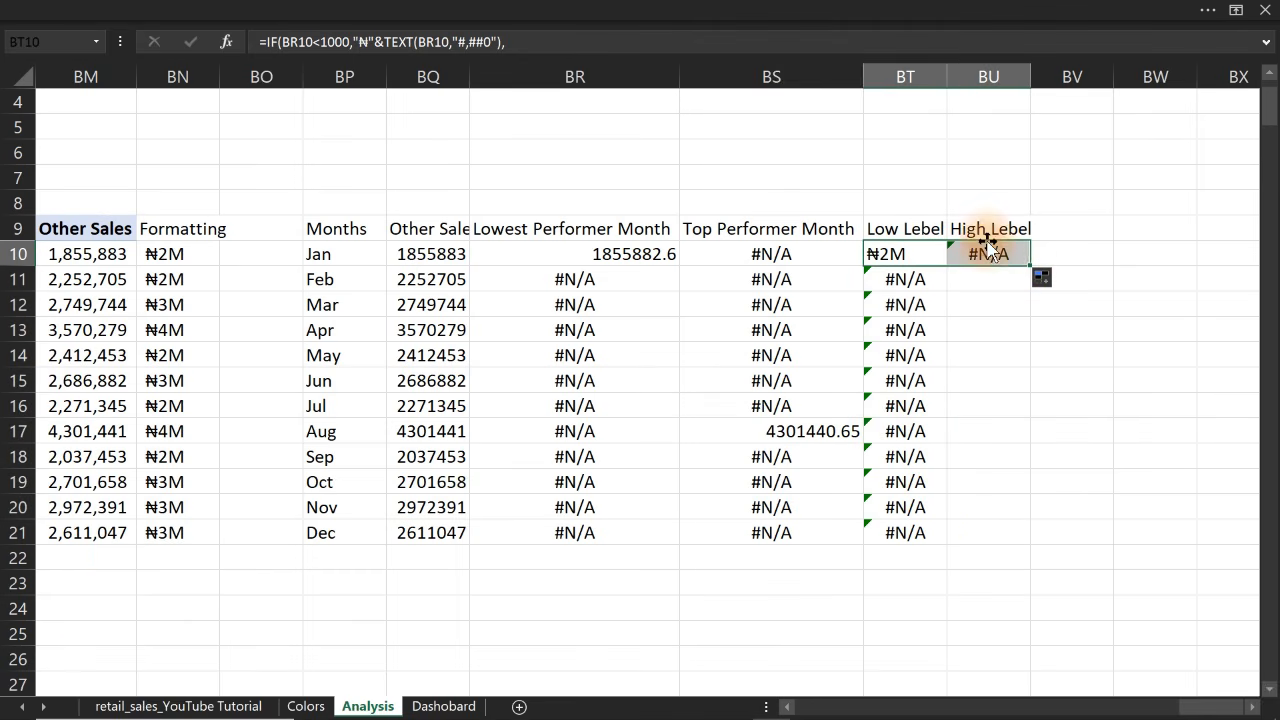
pyautogui.click(988, 252)
pyautogui.doubleClick(1030, 262)
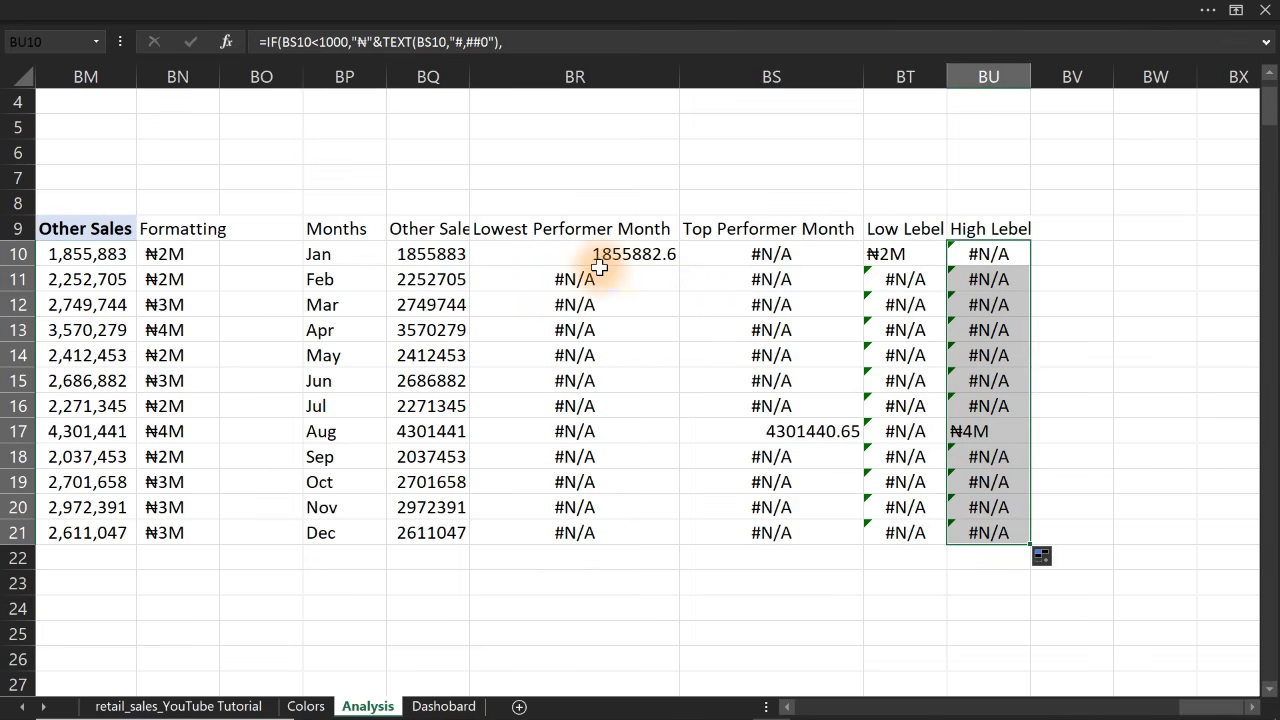
# Insert a 2-D line chart with markers from the range BP9:BS21
pyautogui.moveTo(340, 232)
pyautogui.mouseDown()
pyautogui.moveTo(643, 329)
pyautogui.moveTo(711, 414)
pyautogui.moveTo(751, 486)
pyautogui.moveTo(754, 528)
pyautogui.mouseUp()
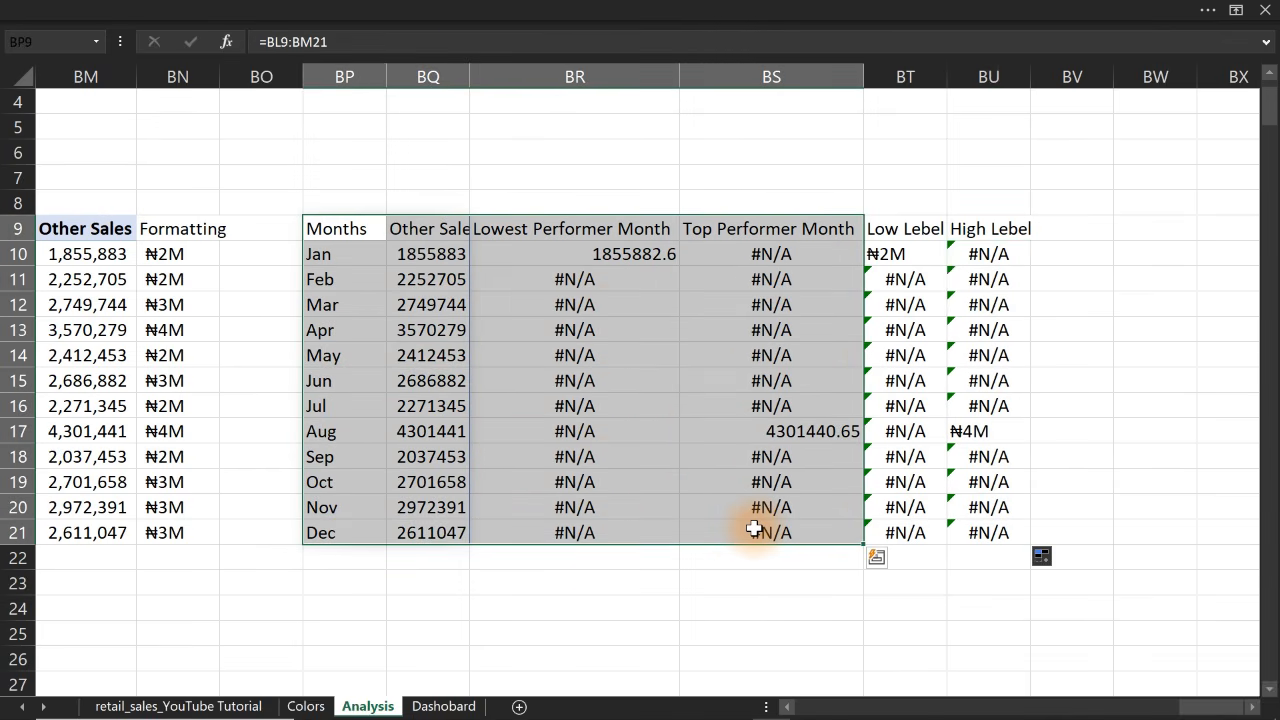
pyautogui.click(409, 9)
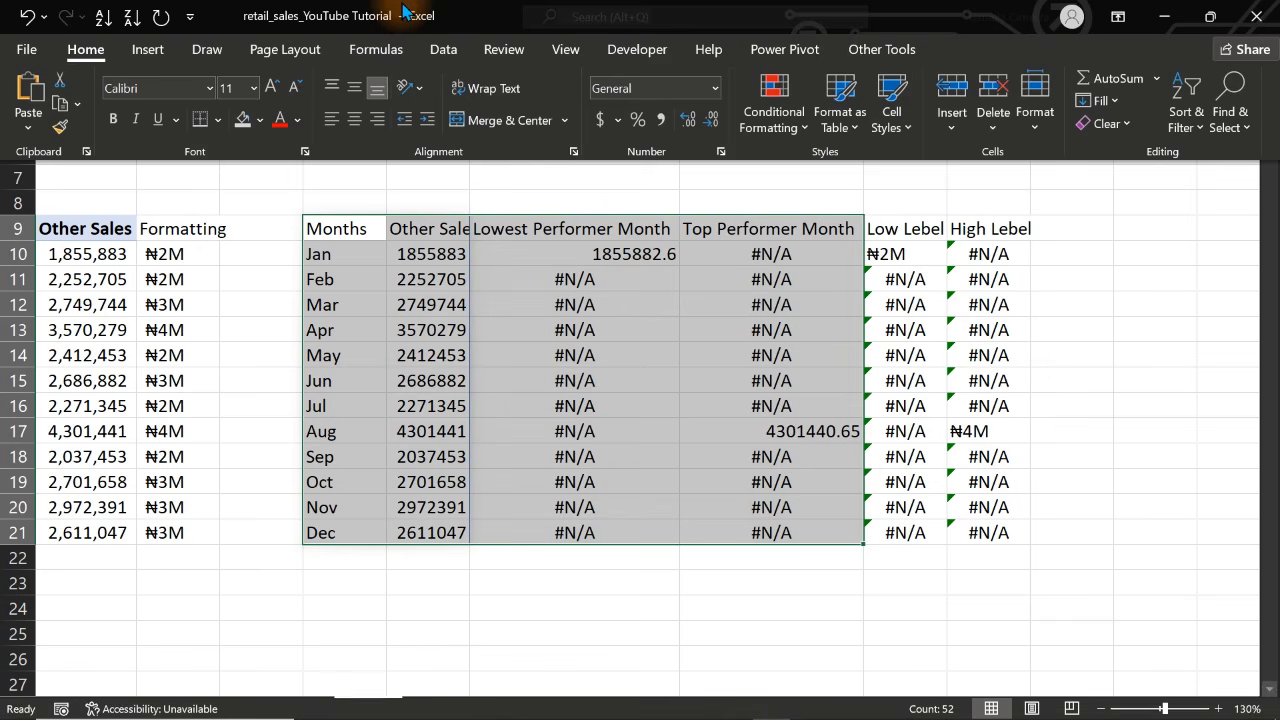
pyautogui.click(148, 48)
pyautogui.click(530, 101)
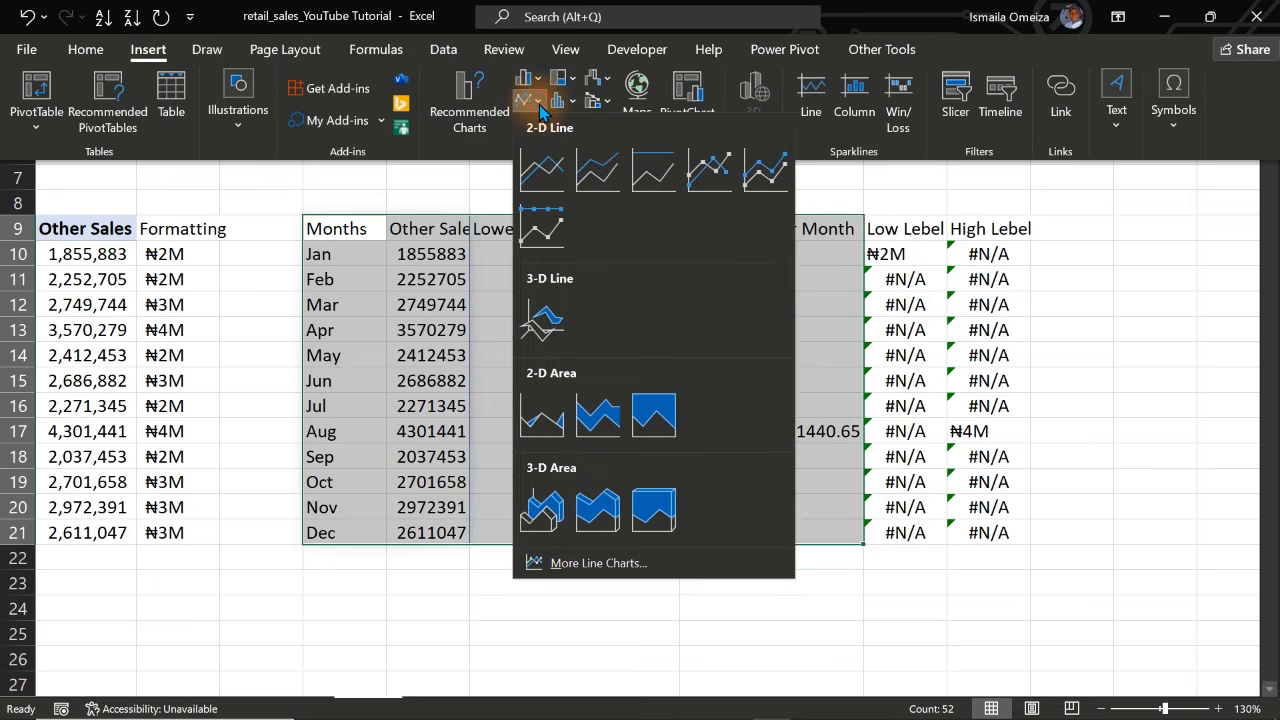
pyautogui.click(698, 181)
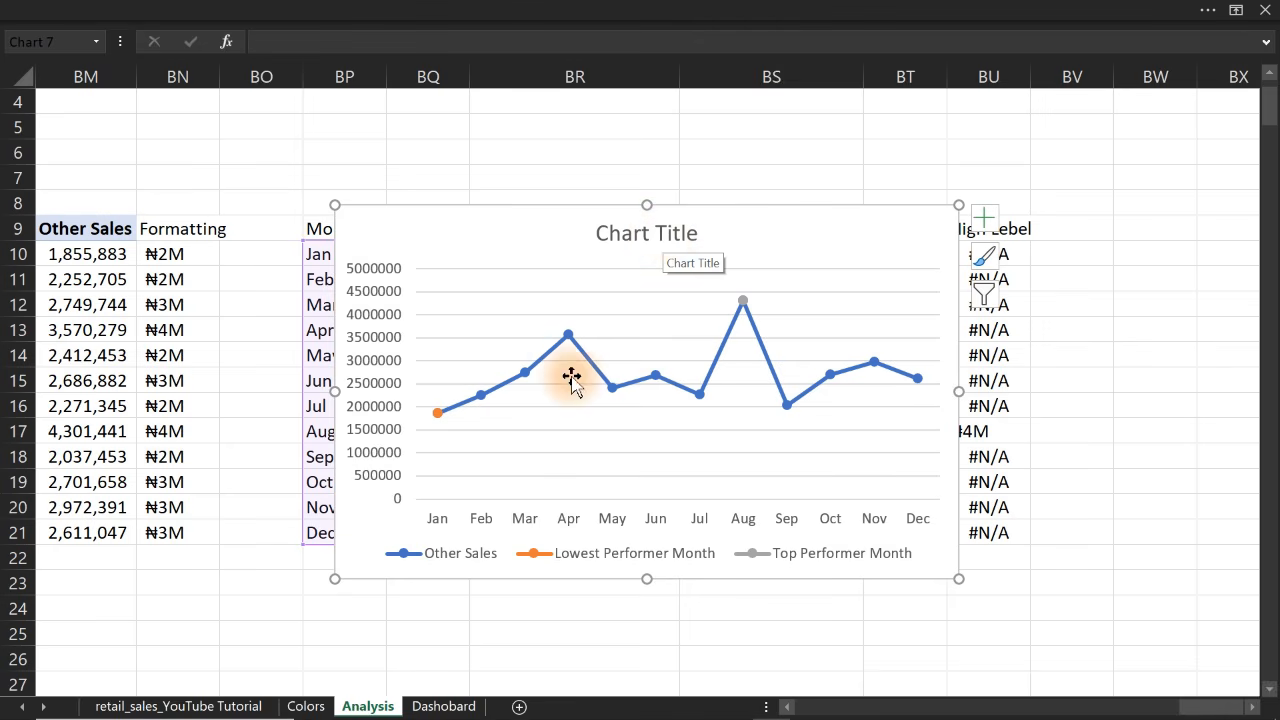
# Delete only the Other Sales entry from the chart's legend
pyautogui.doubleClick(452, 560)
pyautogui.click(452, 560)
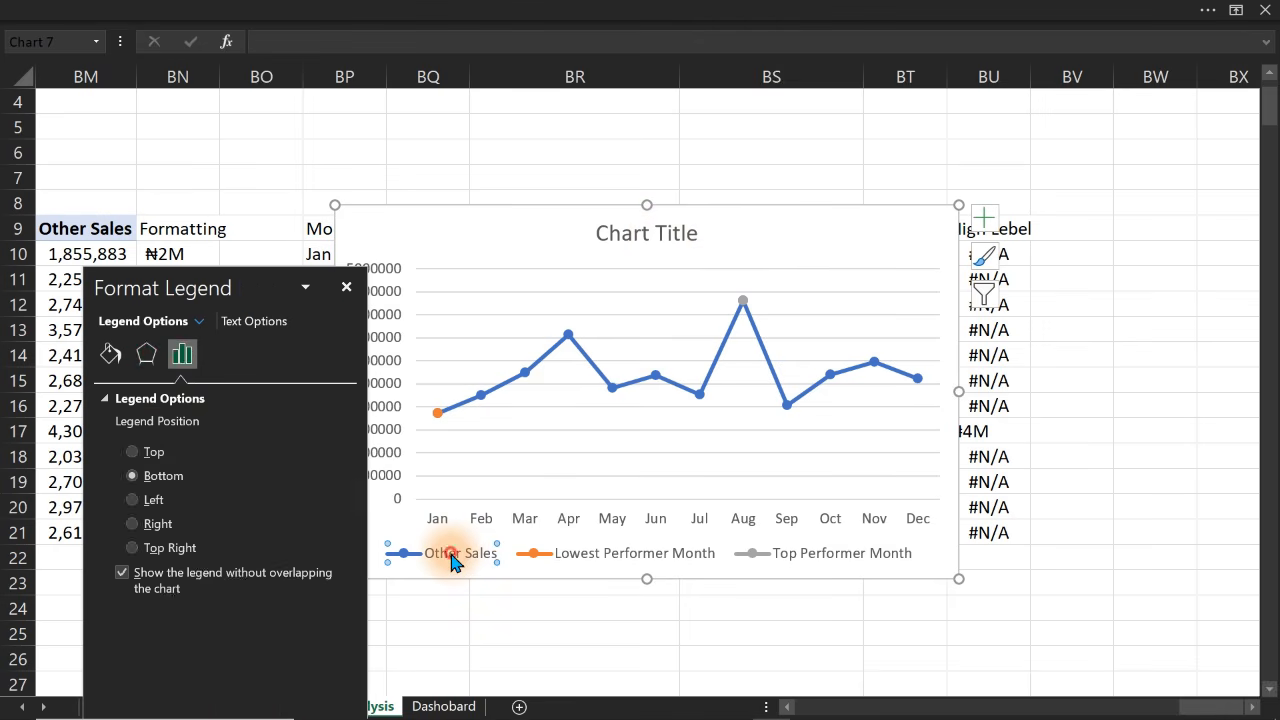
pyautogui.press('Delete')
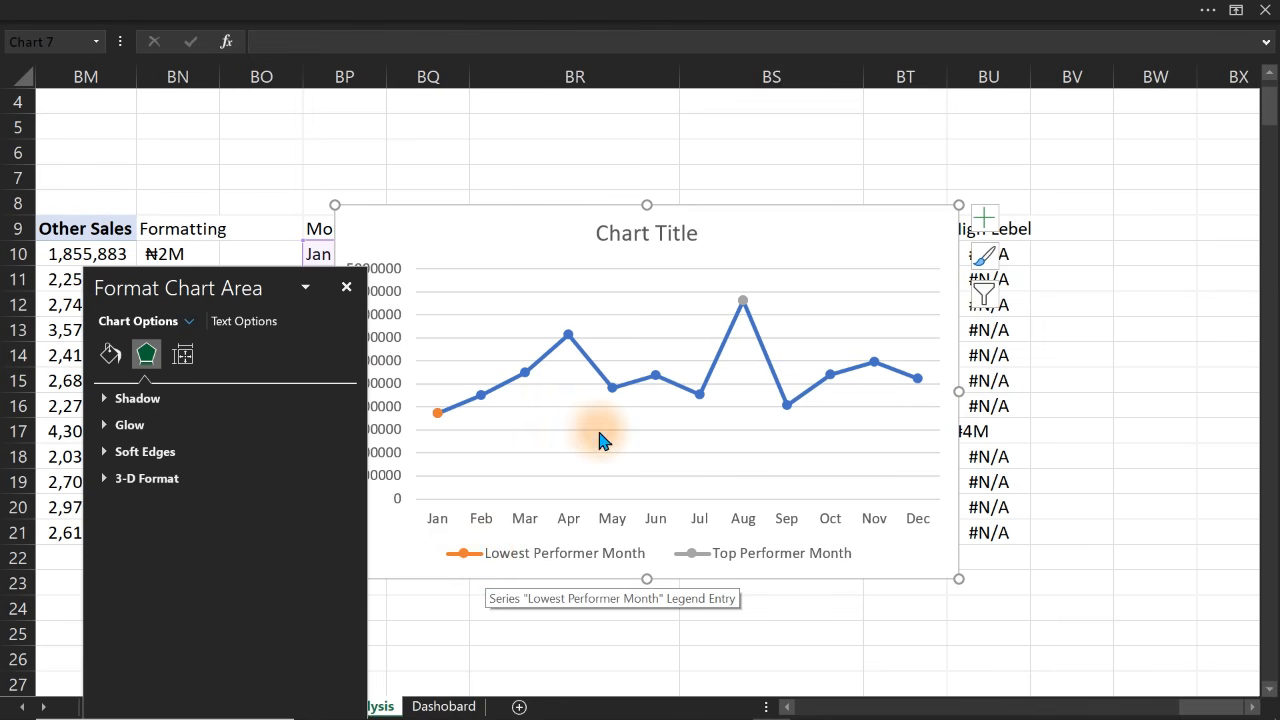
# Remove the gridlines and the chart title from the line chart, leaving axis titles off
pyautogui.moveTo(617, 408)
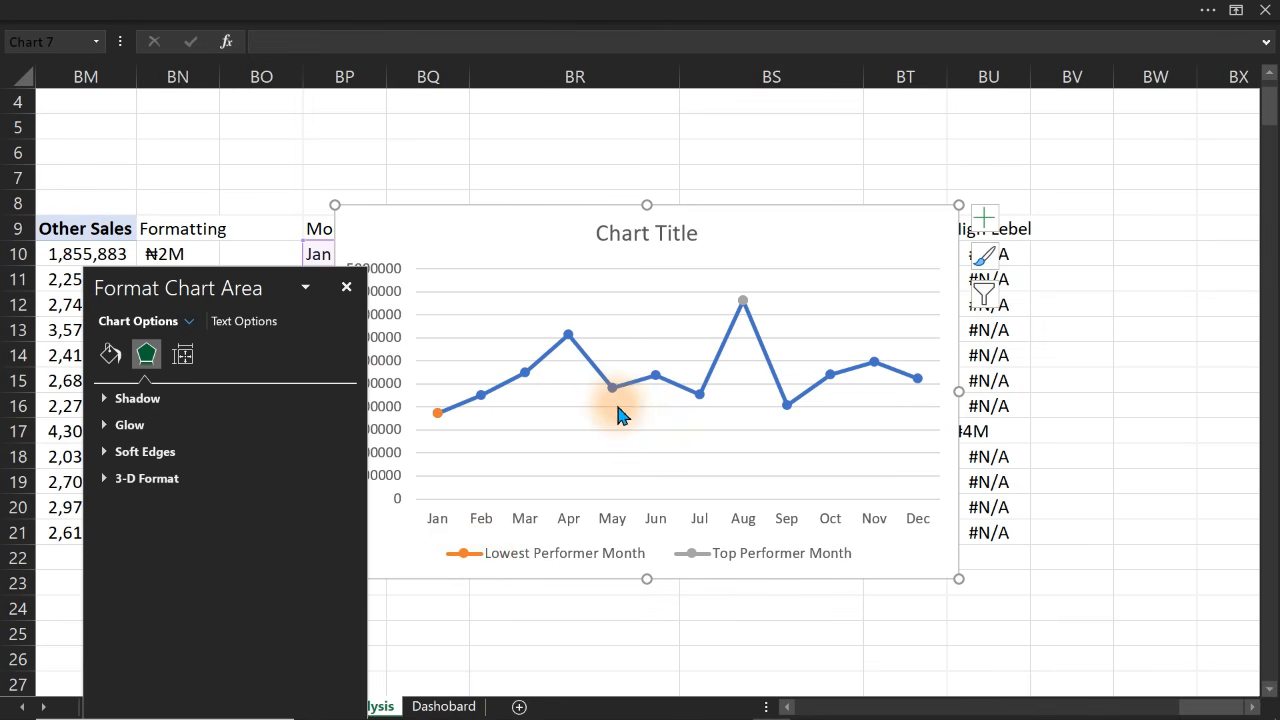
pyautogui.click(984, 217)
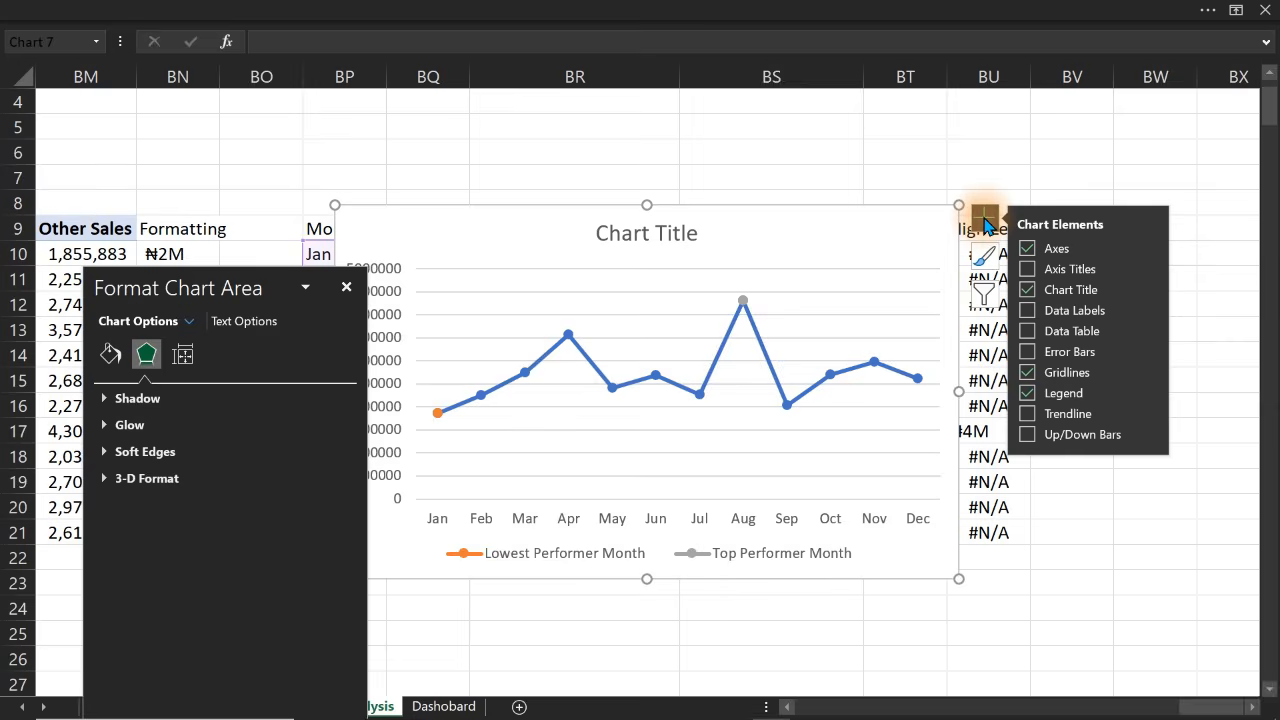
pyautogui.click(1028, 373)
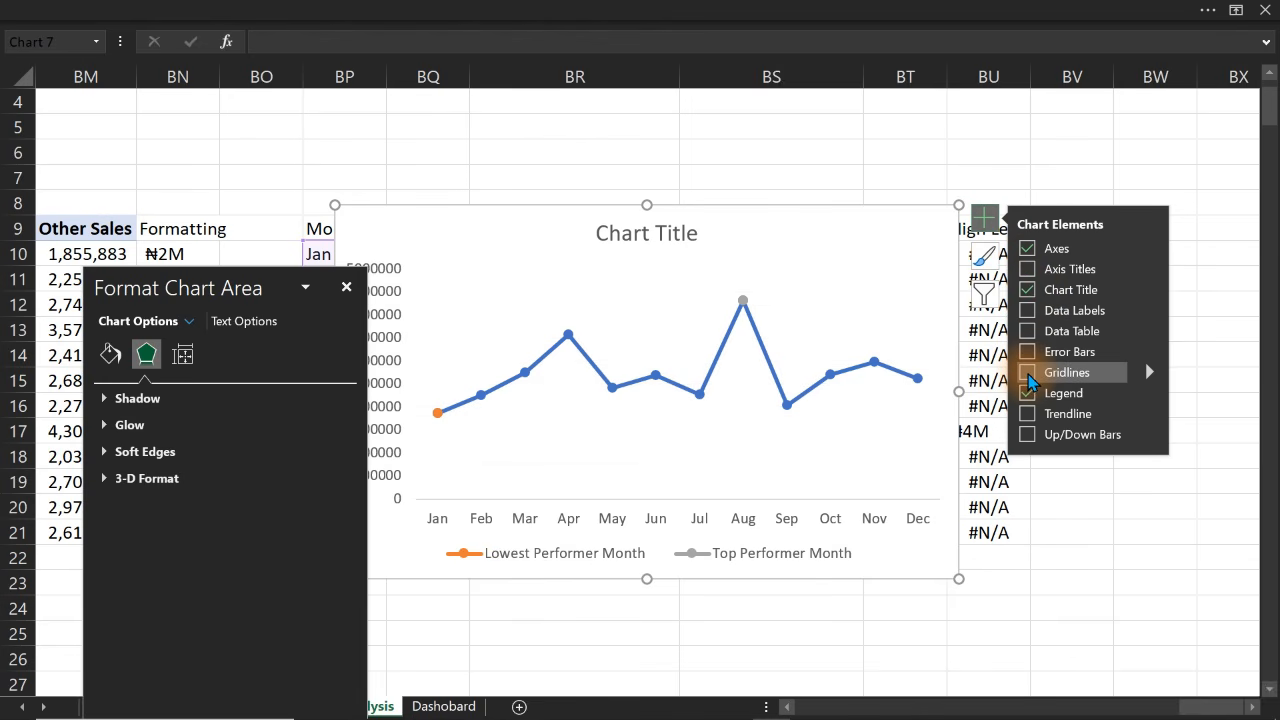
pyautogui.click(1027, 270)
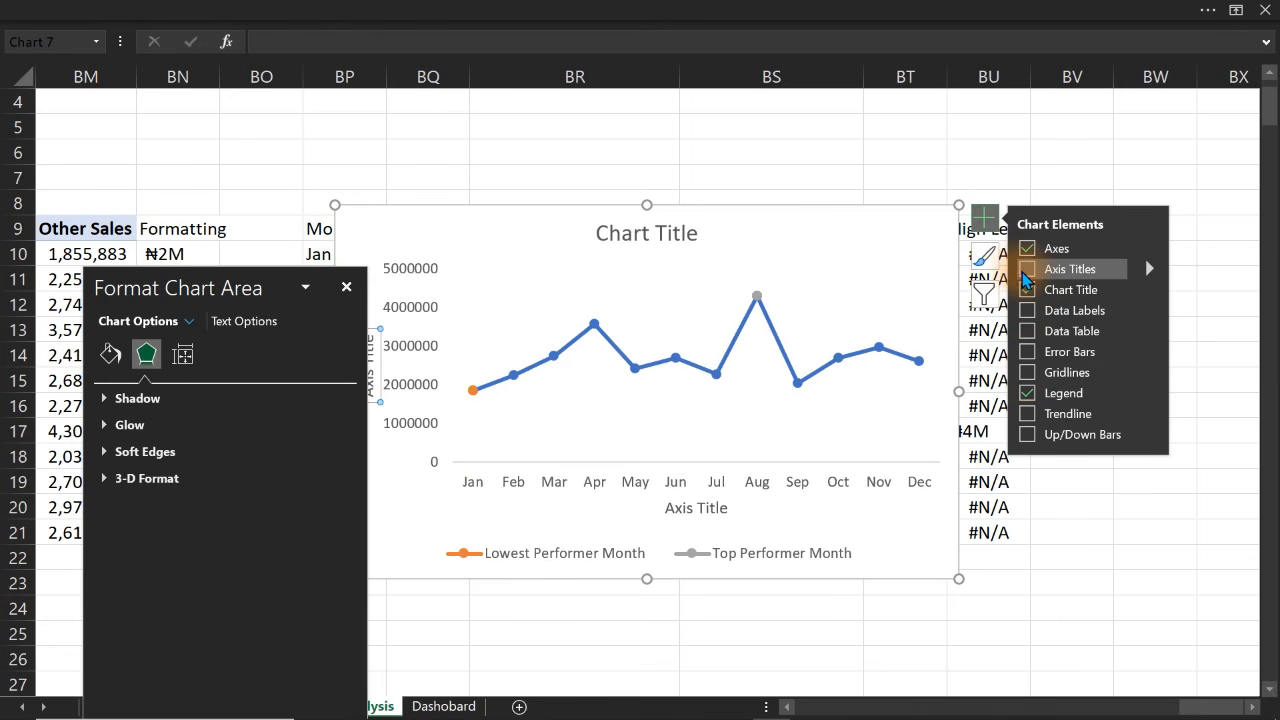
pyautogui.click(1025, 272)
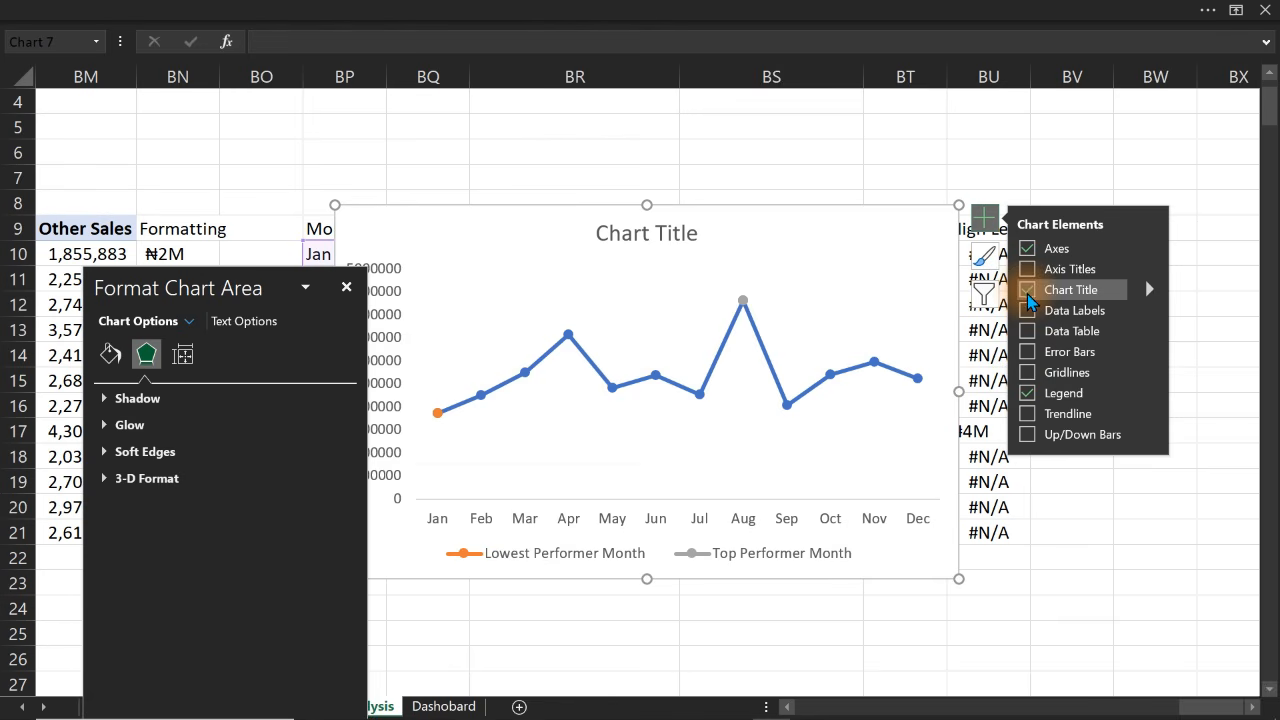
pyautogui.click(1027, 290)
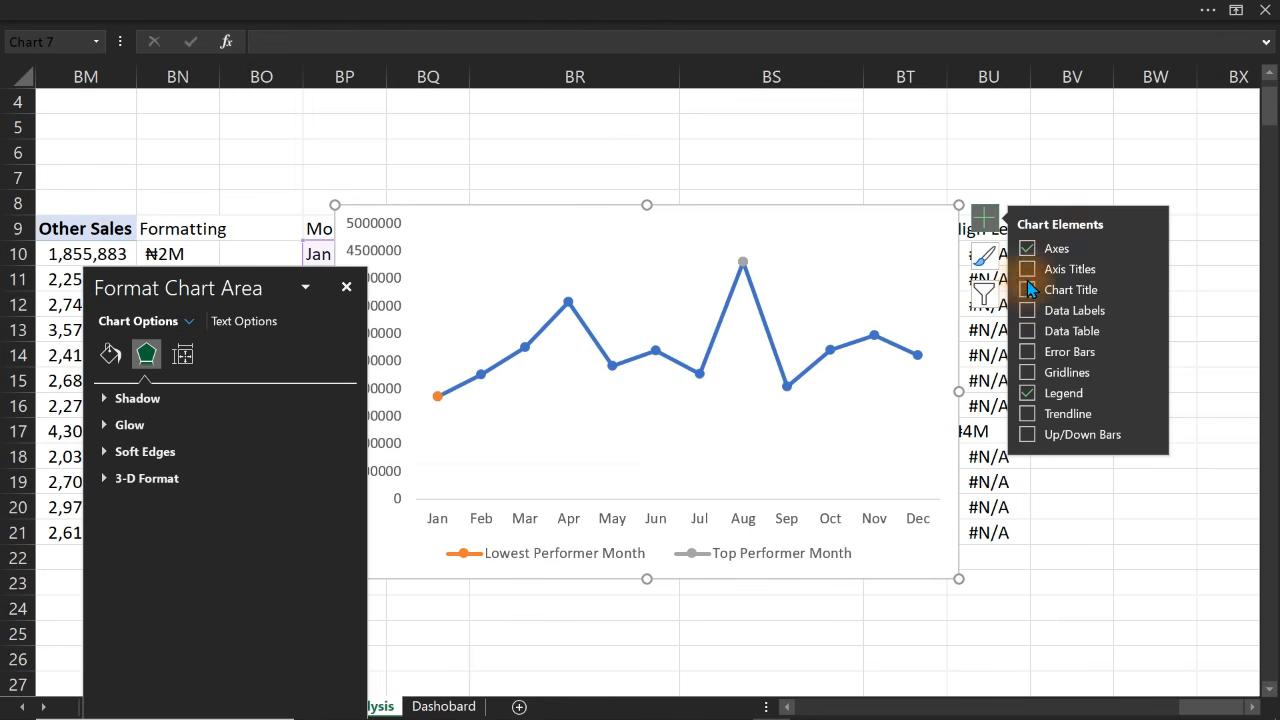
# Delete the chart's vertical axis and move the chart clear of the Months column
pyautogui.click(381, 289)
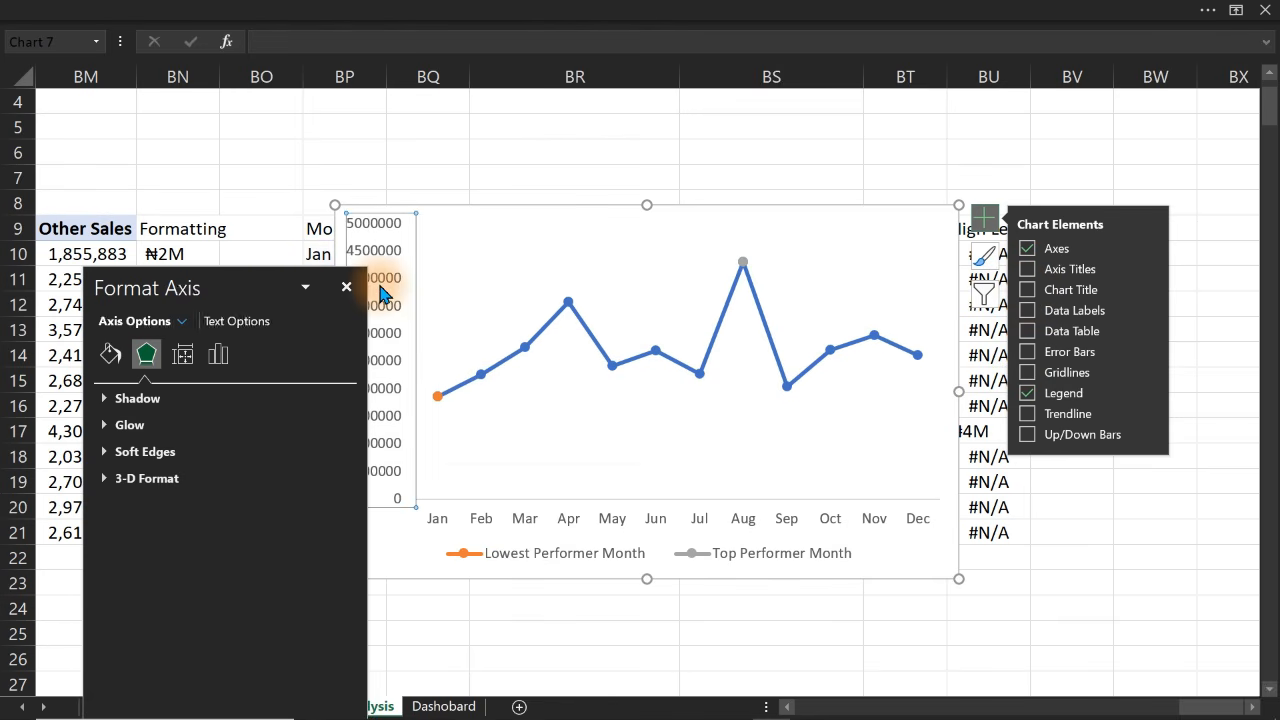
pyautogui.press('Delete')
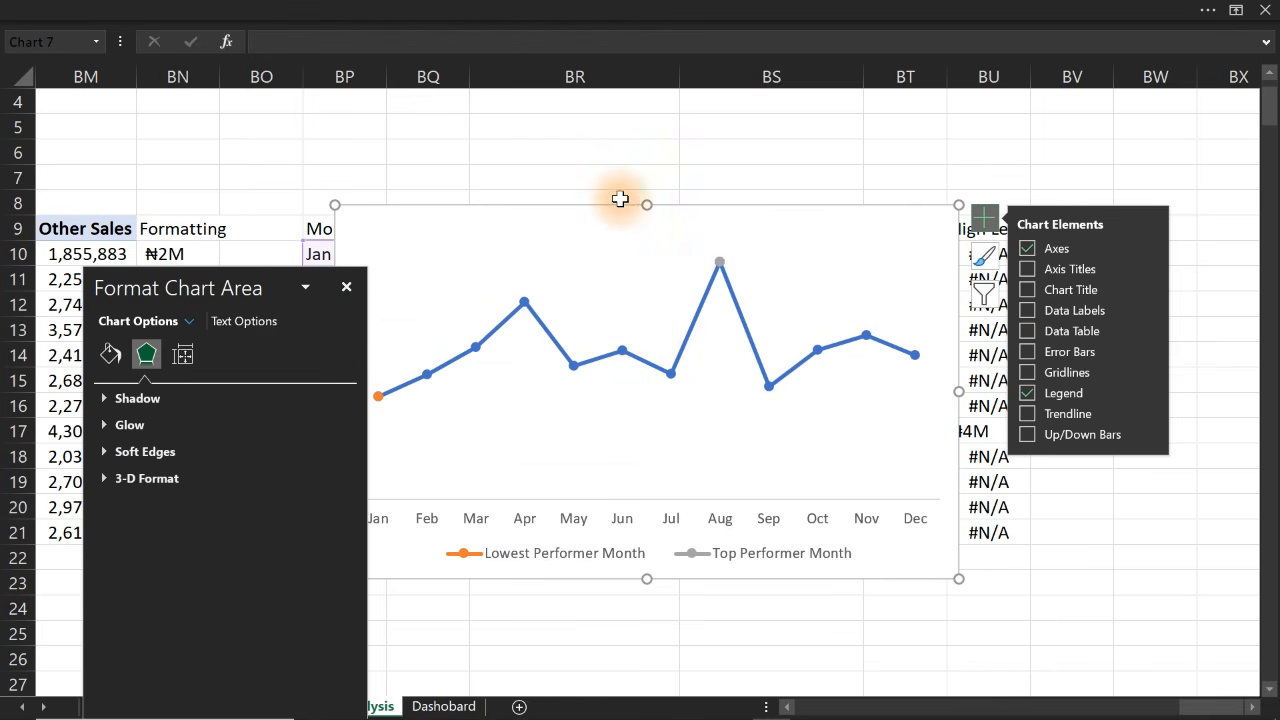
pyautogui.moveTo(609, 209); pyautogui.dragTo(691, 195)
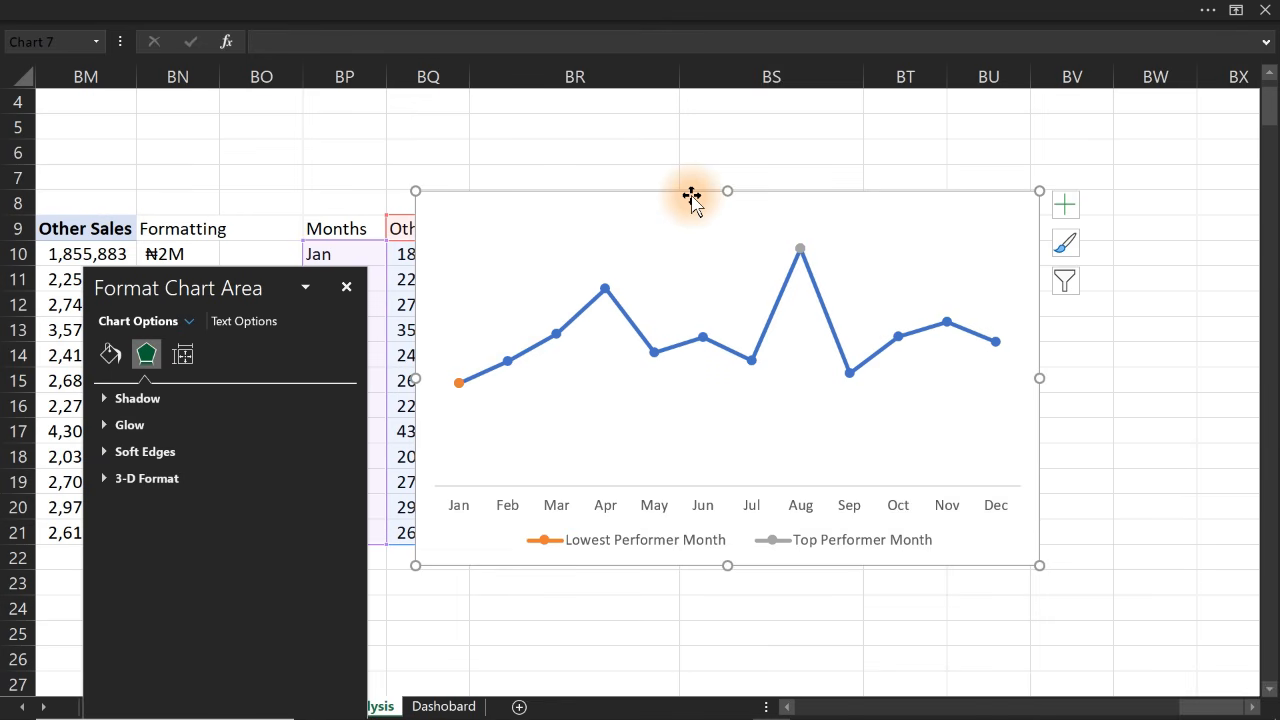
# Remove the markers from the Other Sales line by setting its marker option to None
pyautogui.click(602, 286)
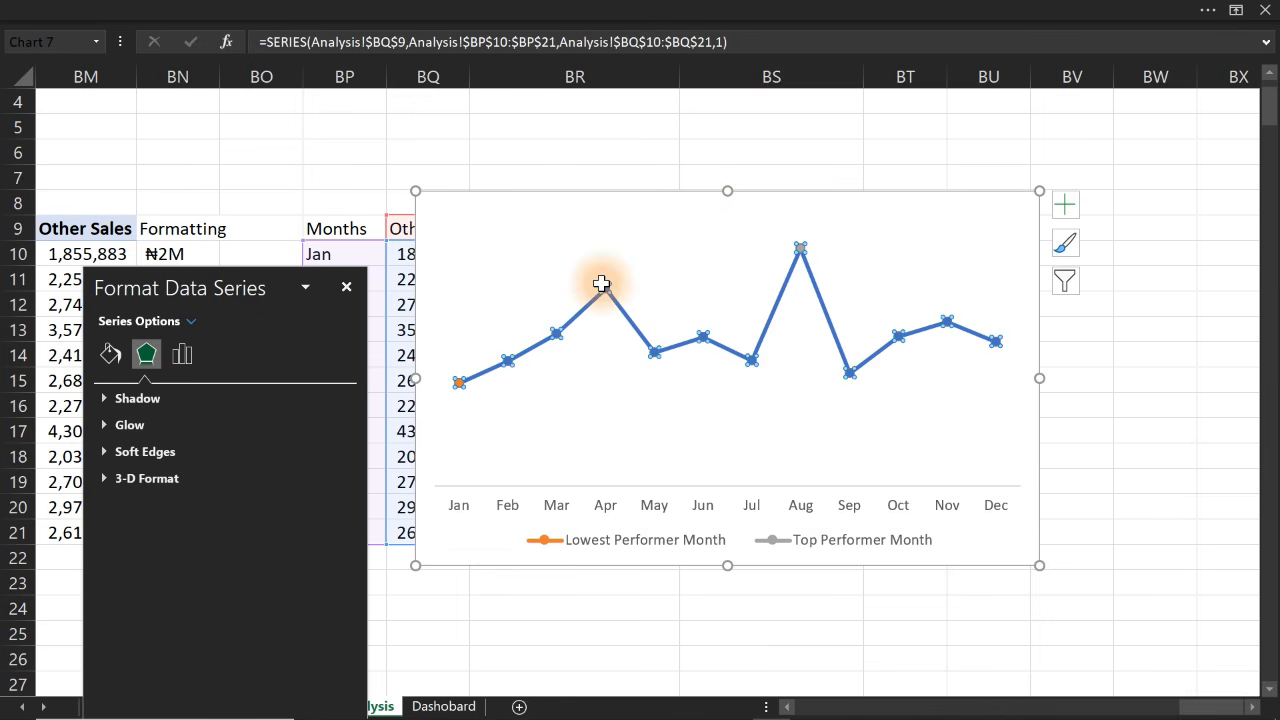
pyautogui.click(188, 354)
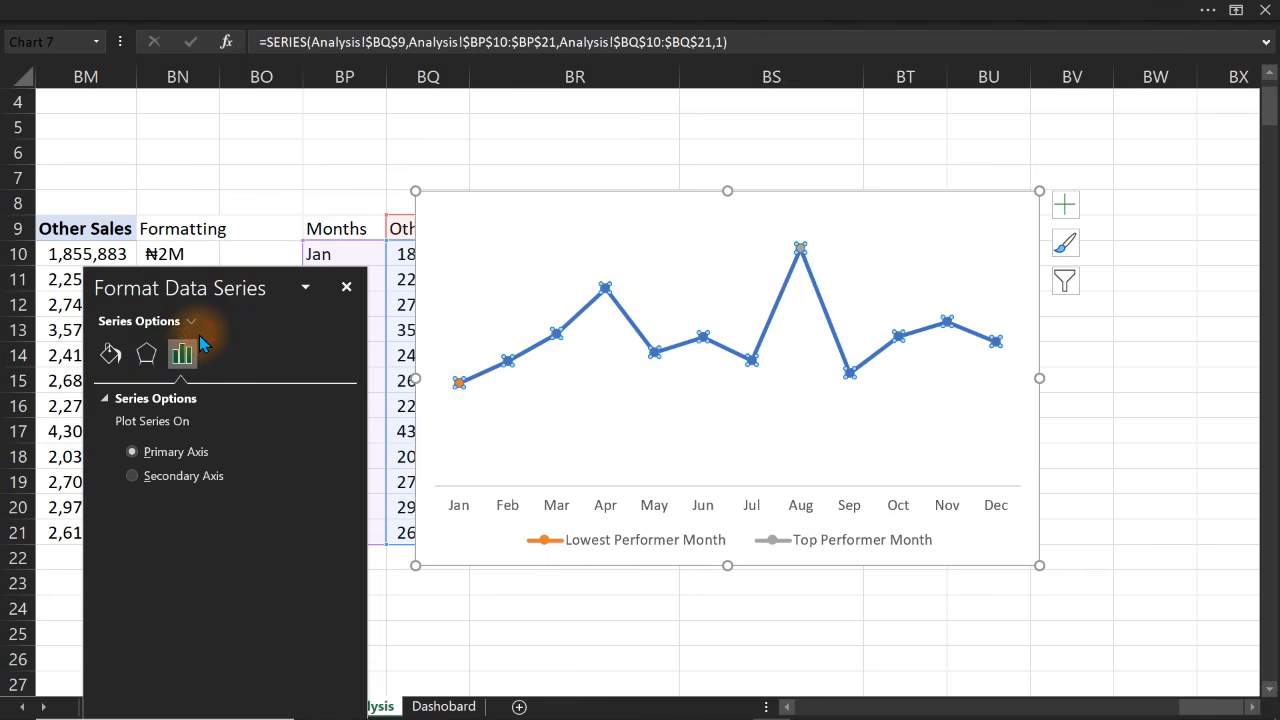
pyautogui.moveTo(211, 290); pyautogui.dragTo(251, 189)
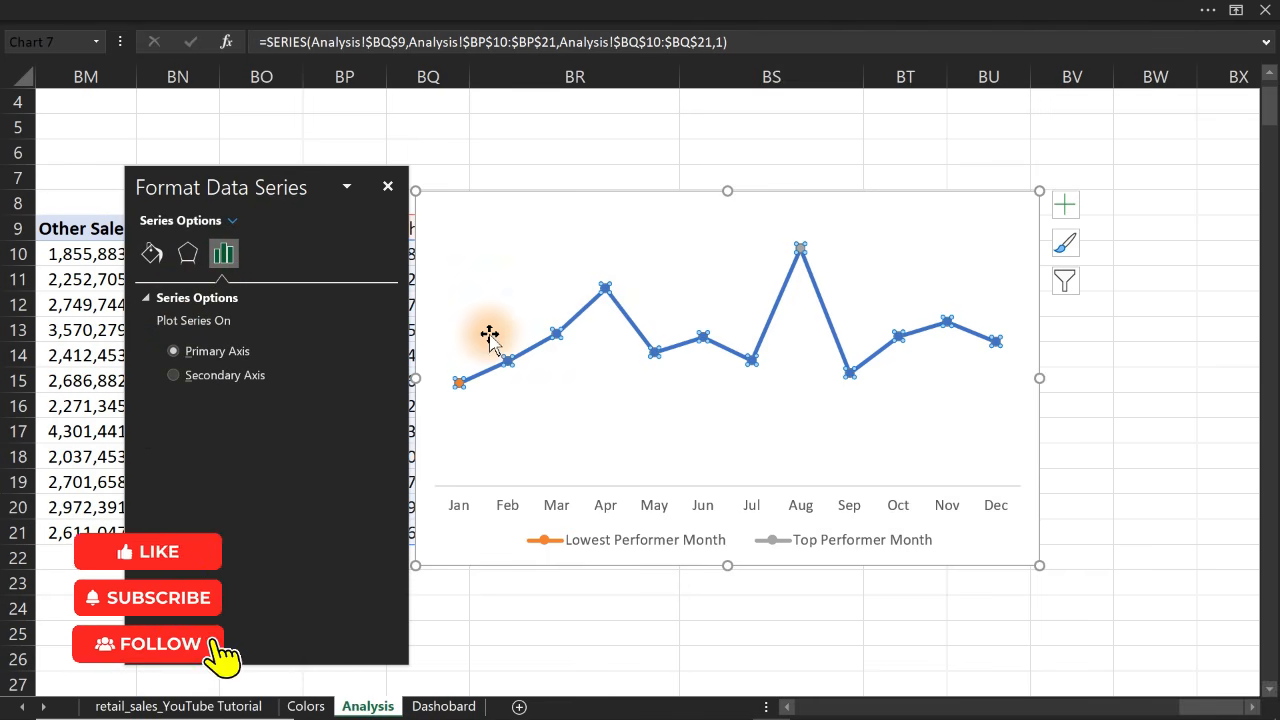
pyautogui.click(150, 254)
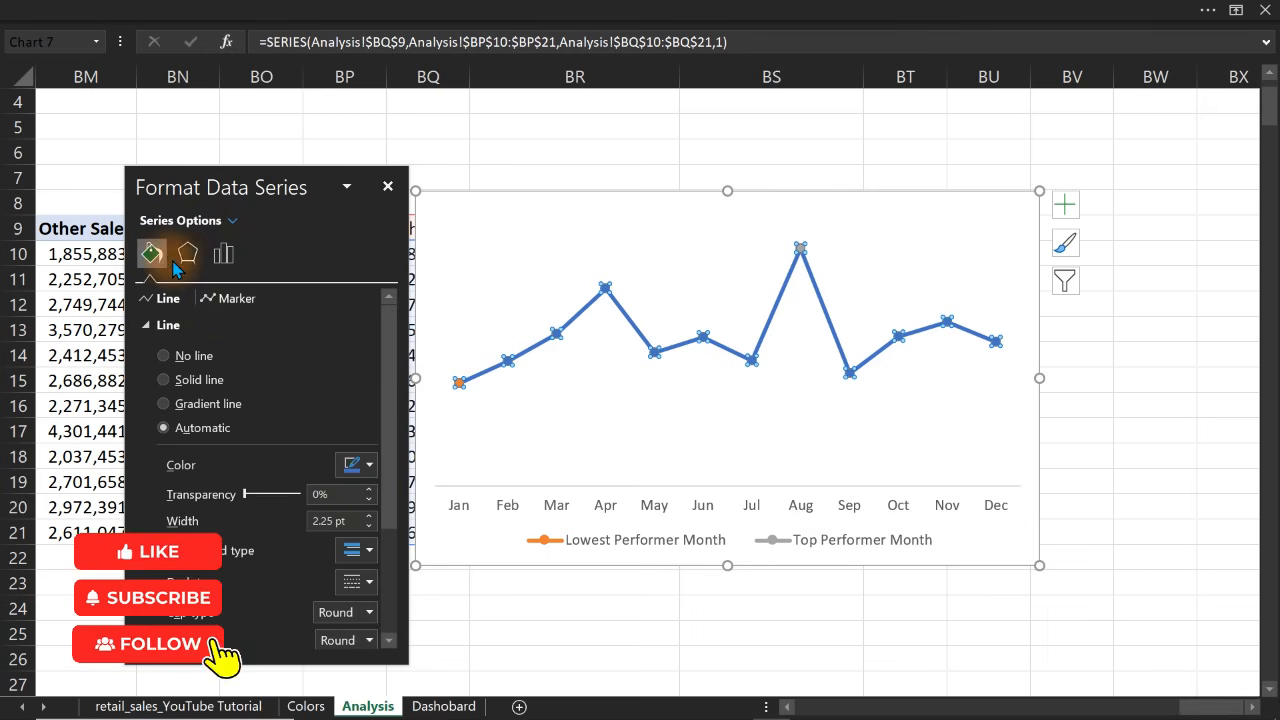
pyautogui.click(224, 300)
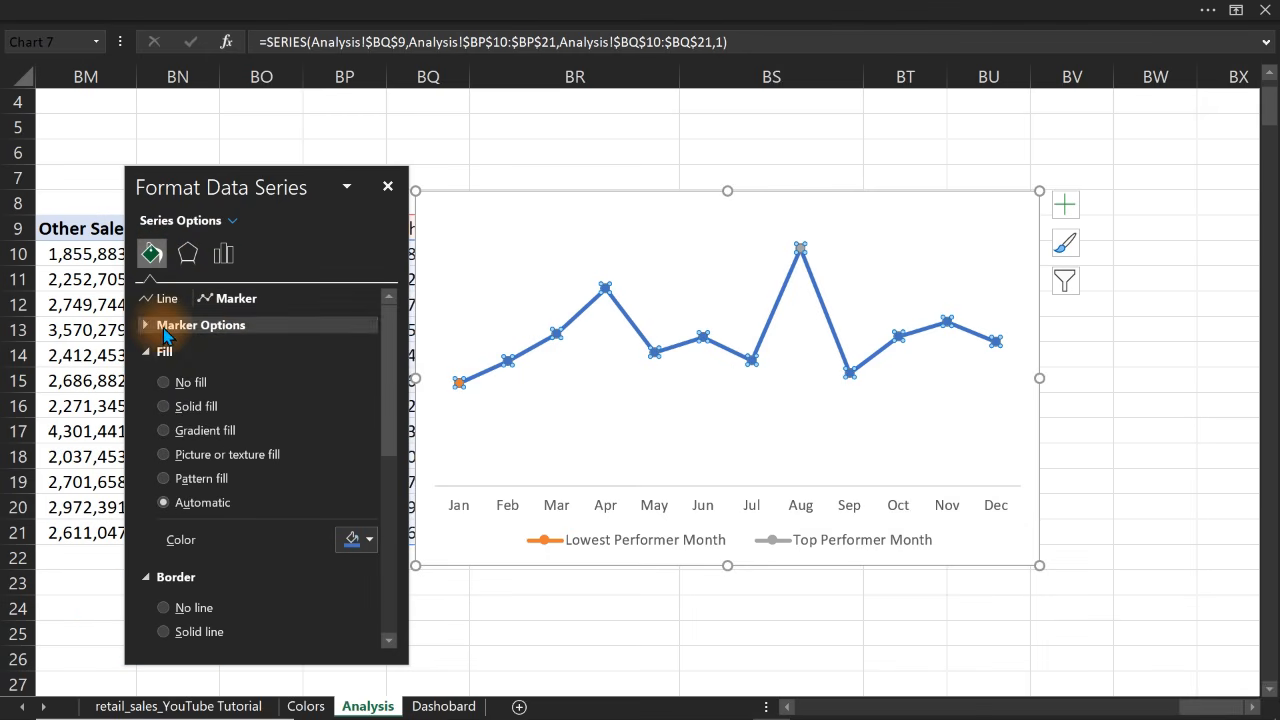
pyautogui.click(166, 334)
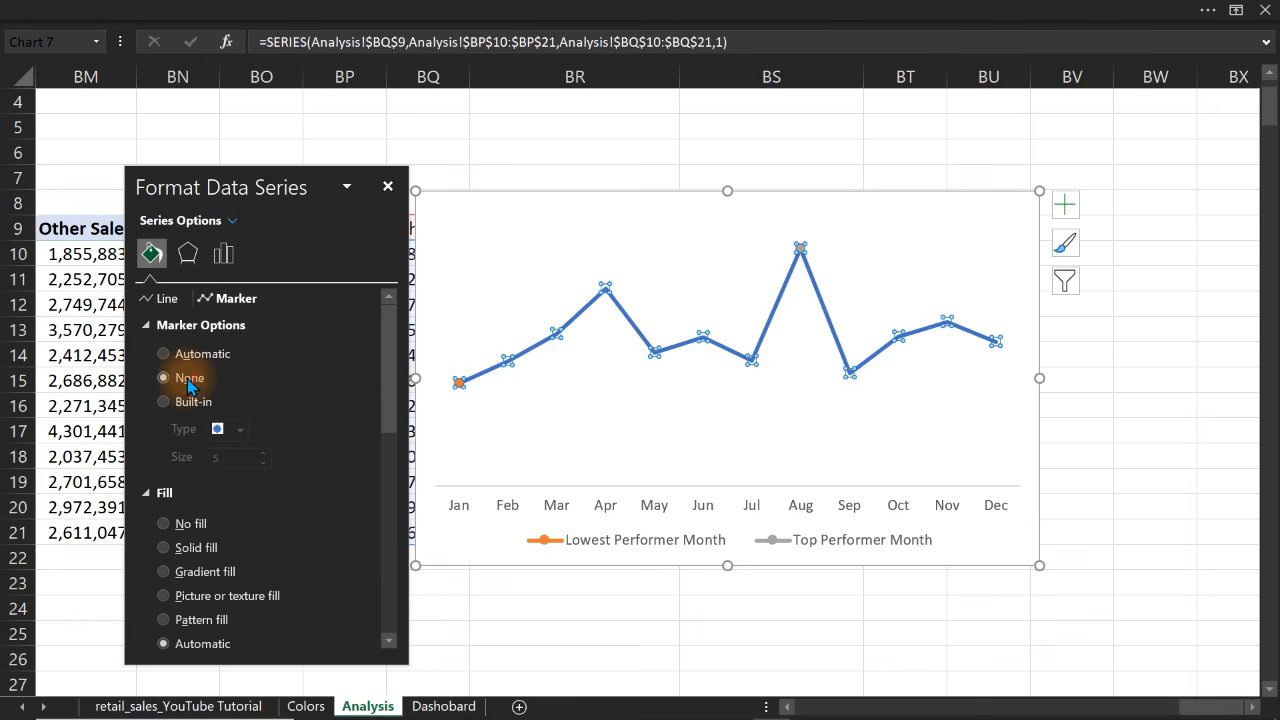
pyautogui.click(652, 158)
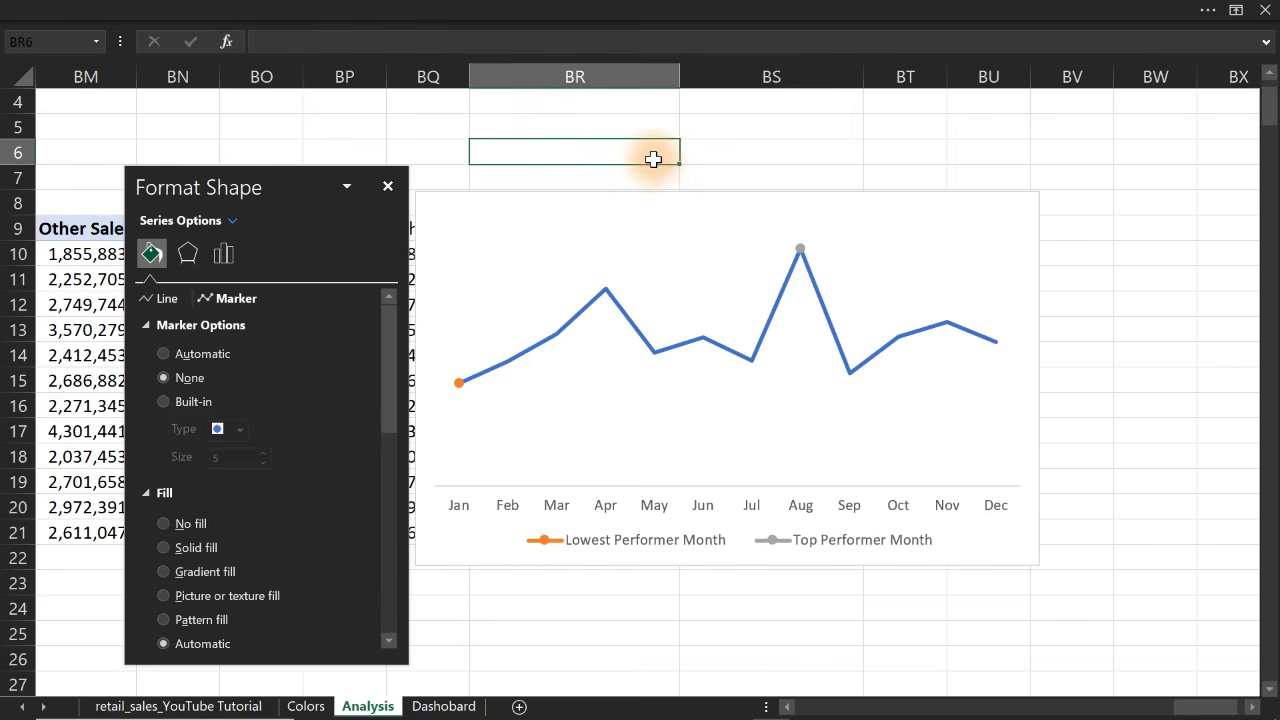
# Give the Top Performer Month series a built-in circular marker of size 10
pyautogui.click(799, 251)
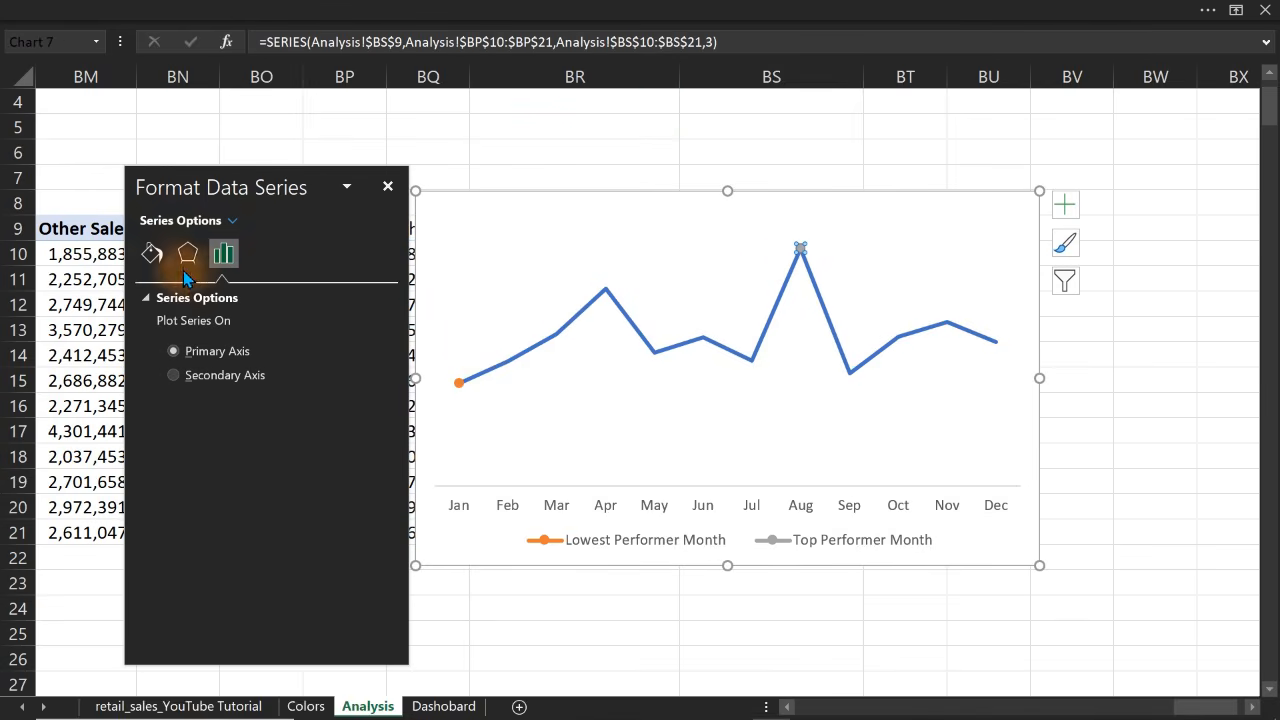
pyautogui.click(151, 253)
pyautogui.click(250, 300)
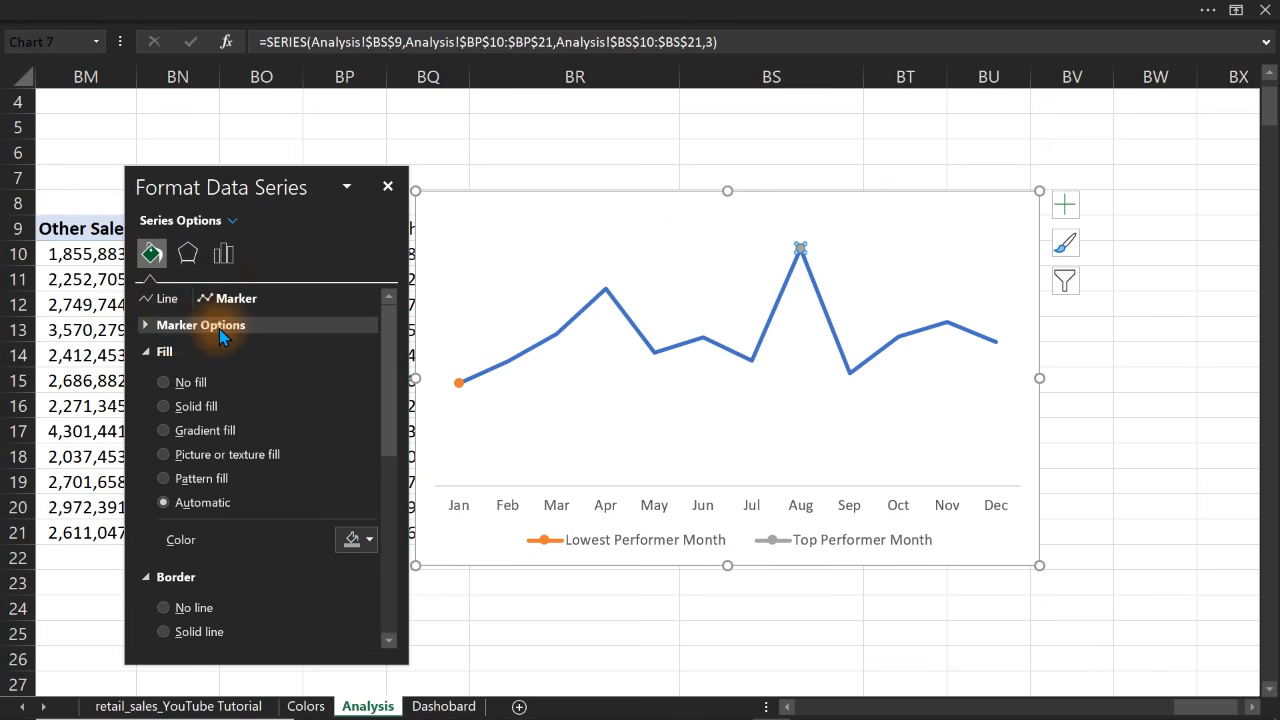
pyautogui.click(215, 325)
pyautogui.click(196, 404)
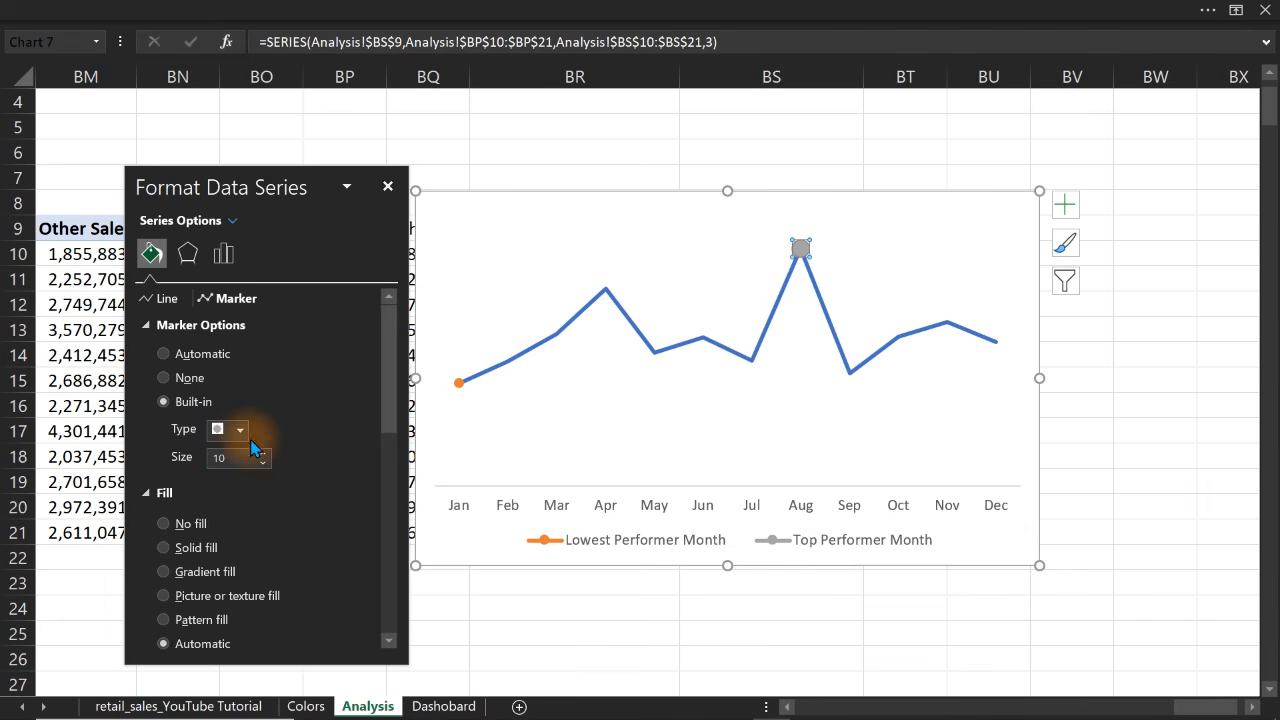
# Fill the Top Performer Month marker with the dark blue recent color and set its border to No line
pyautogui.moveTo(380, 394)
pyautogui.mouseDown()
pyautogui.moveTo(373, 525)
pyautogui.moveTo(383, 490)
pyautogui.mouseUp()
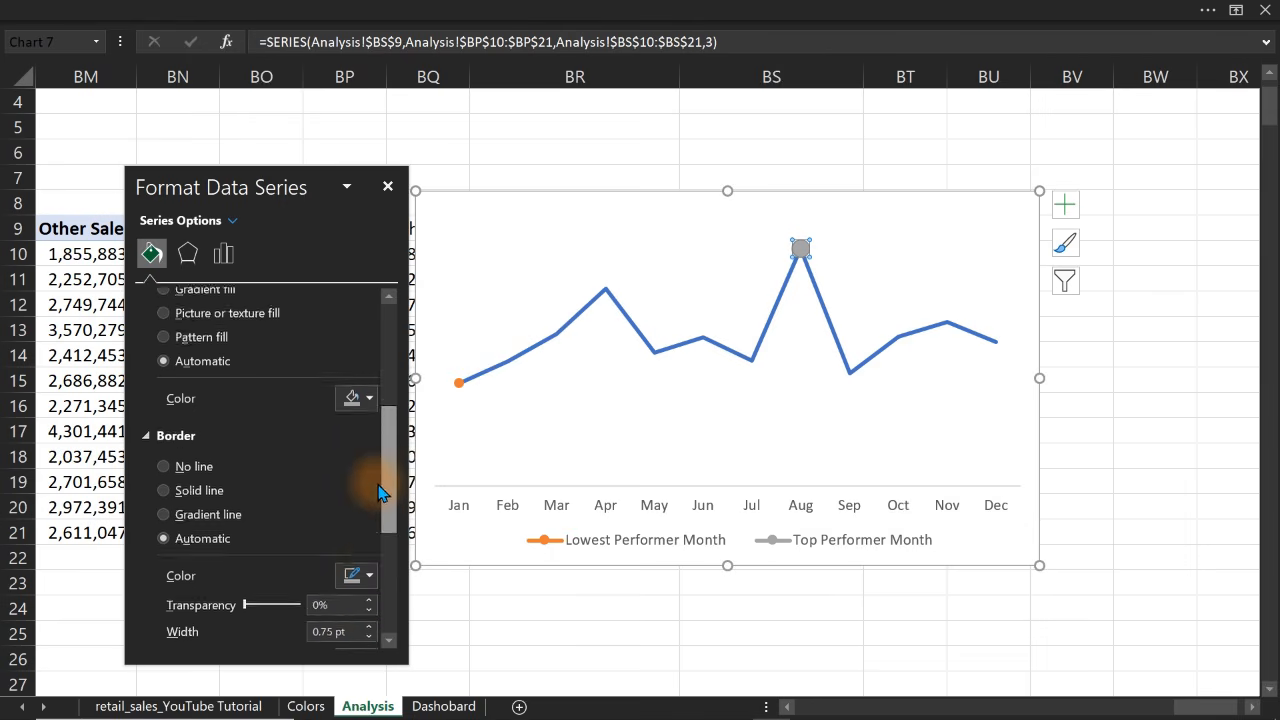
pyautogui.click(366, 405)
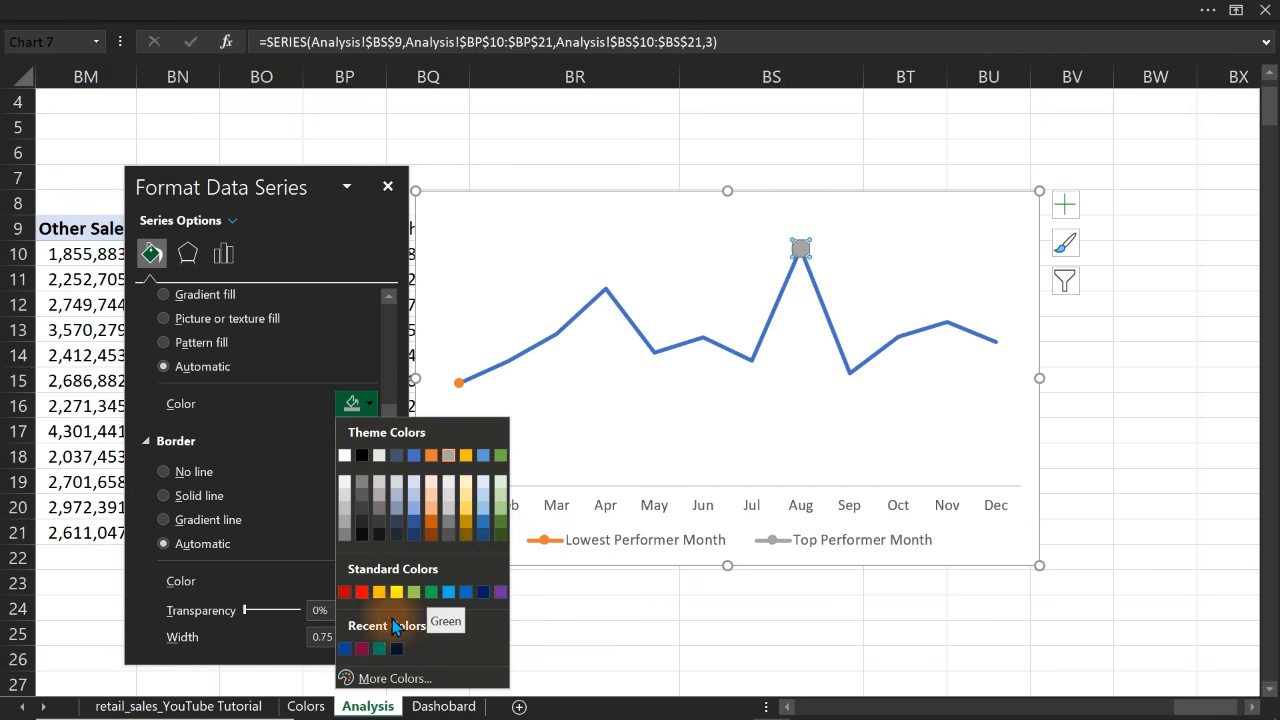
pyautogui.click(346, 650)
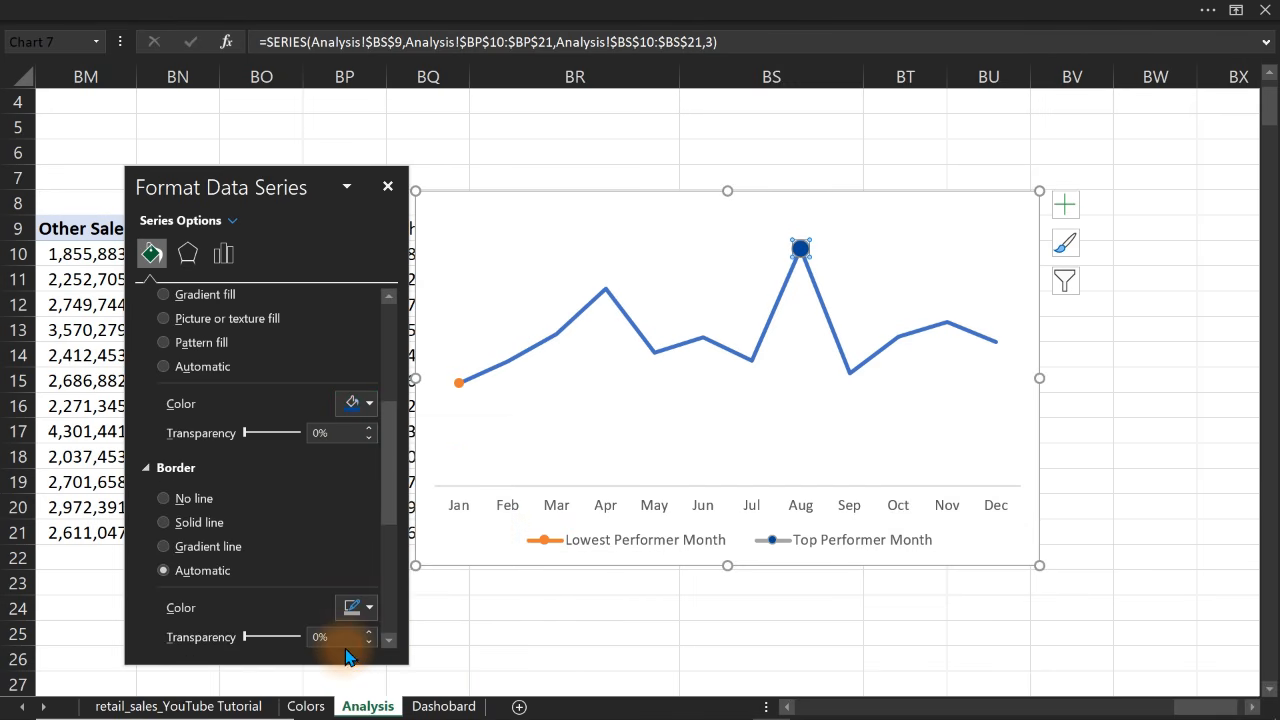
pyautogui.moveTo(391, 429); pyautogui.dragTo(390, 496)
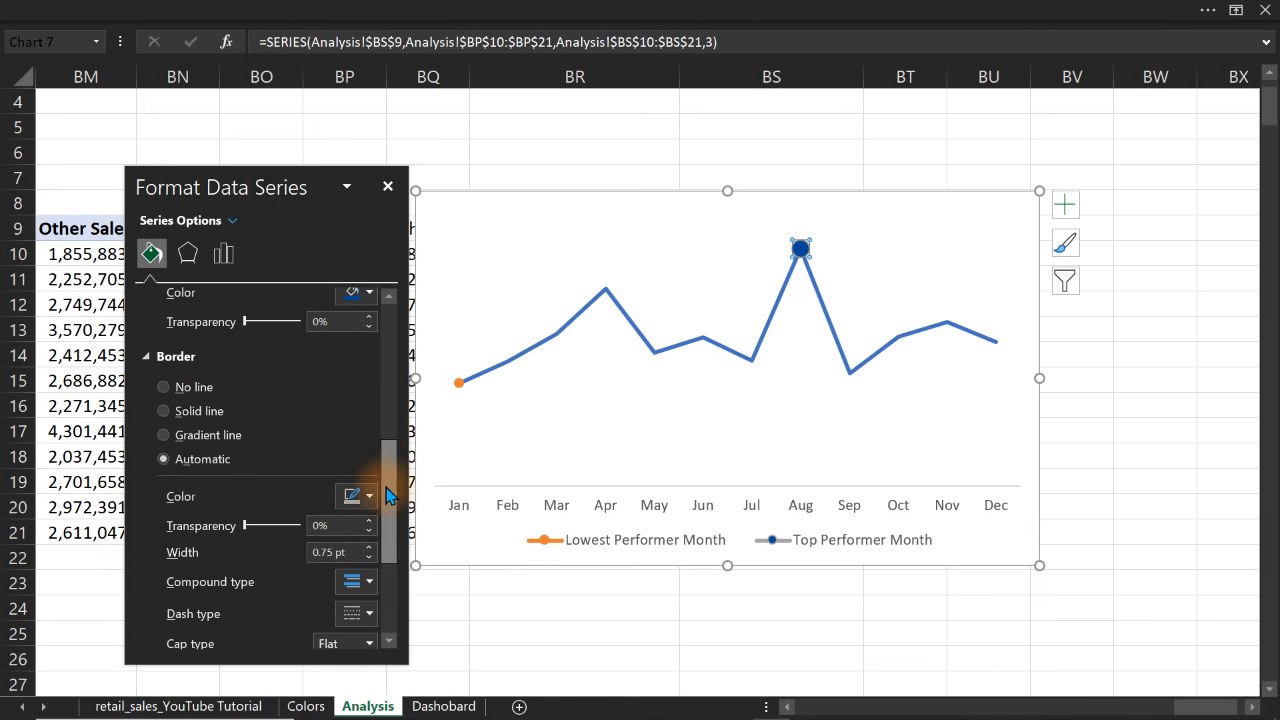
pyautogui.click(196, 388)
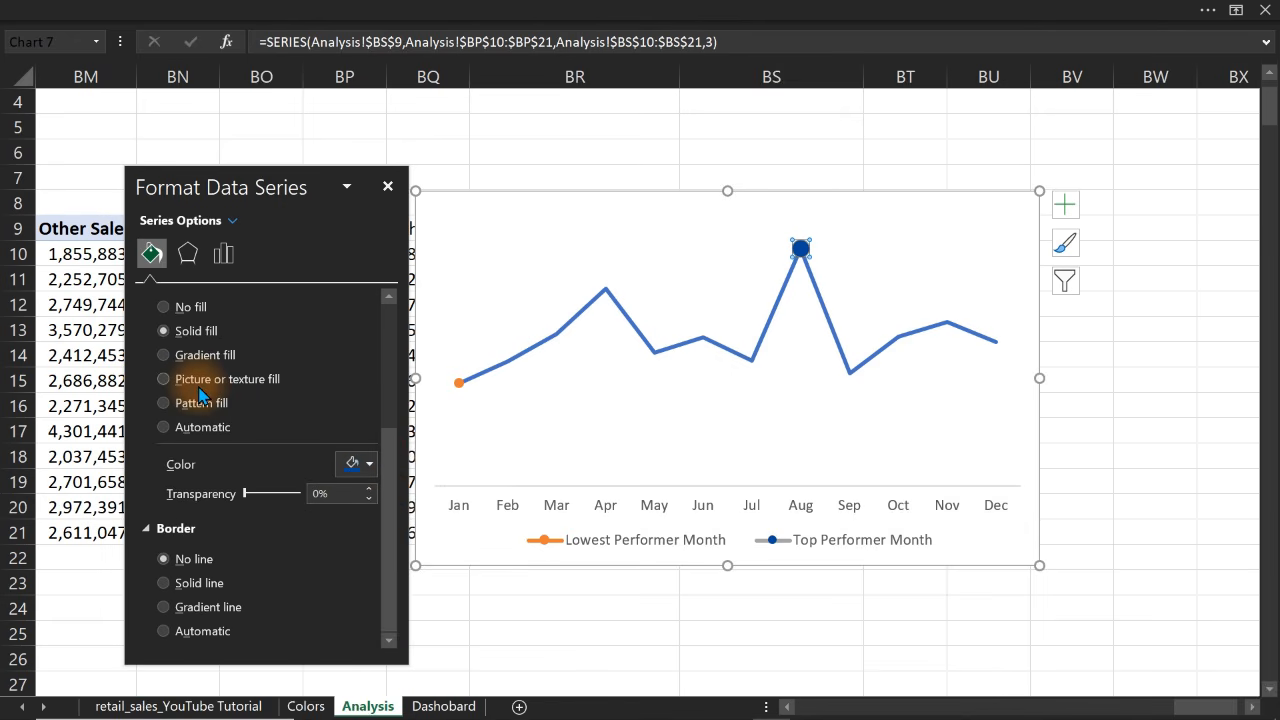
# Fill the Lowest Performer Month marker with the standard dark red and set its border to No line
pyautogui.click(458, 384)
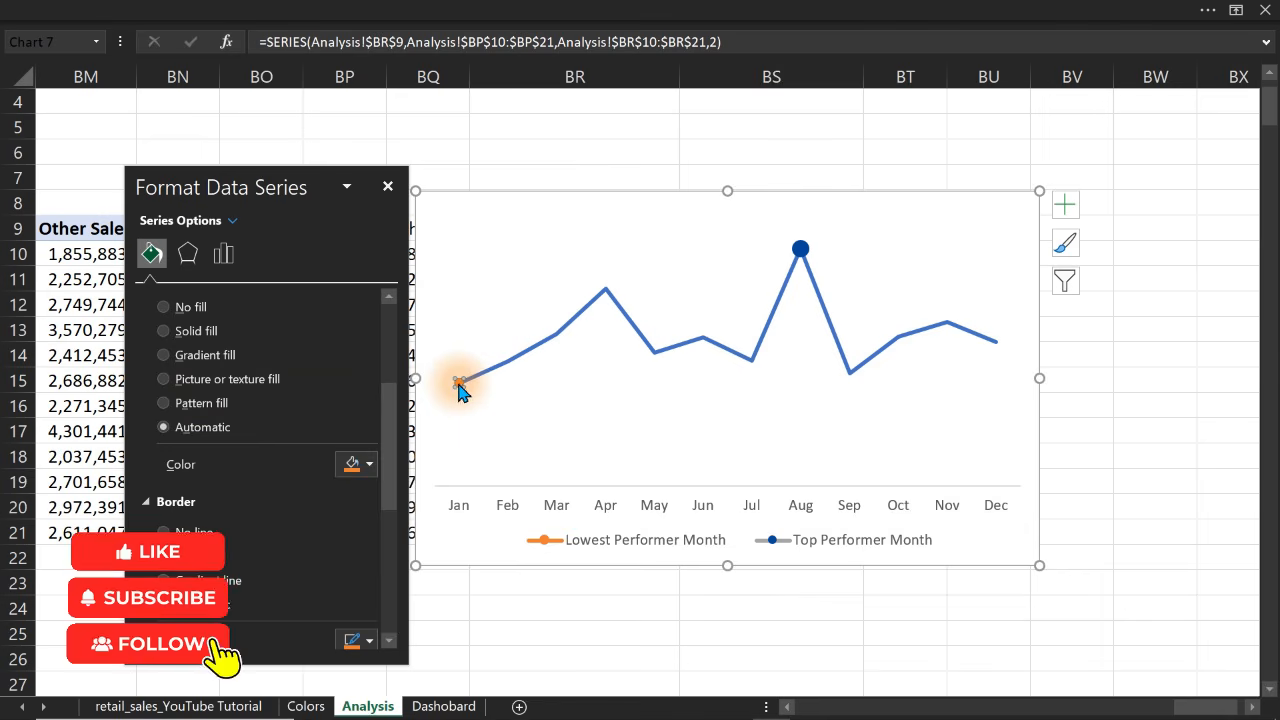
pyautogui.click(394, 426)
pyautogui.moveTo(394, 426); pyautogui.dragTo(392, 366)
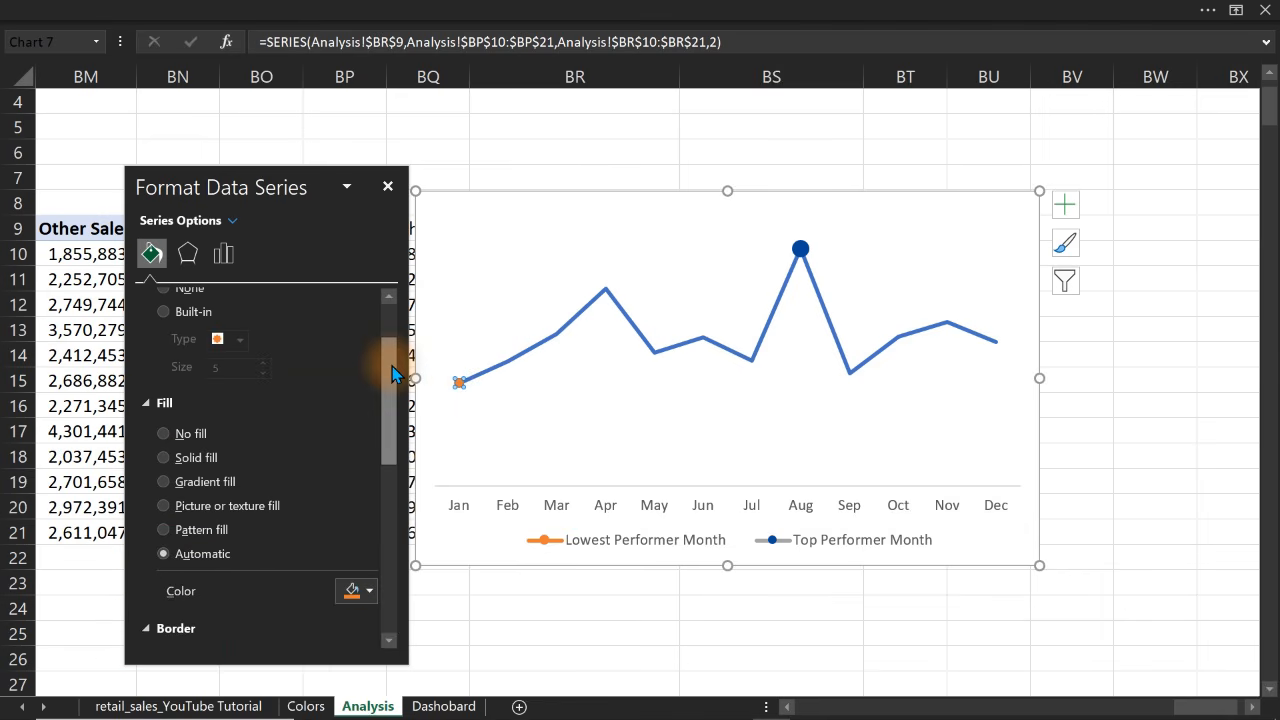
pyautogui.click(367, 590)
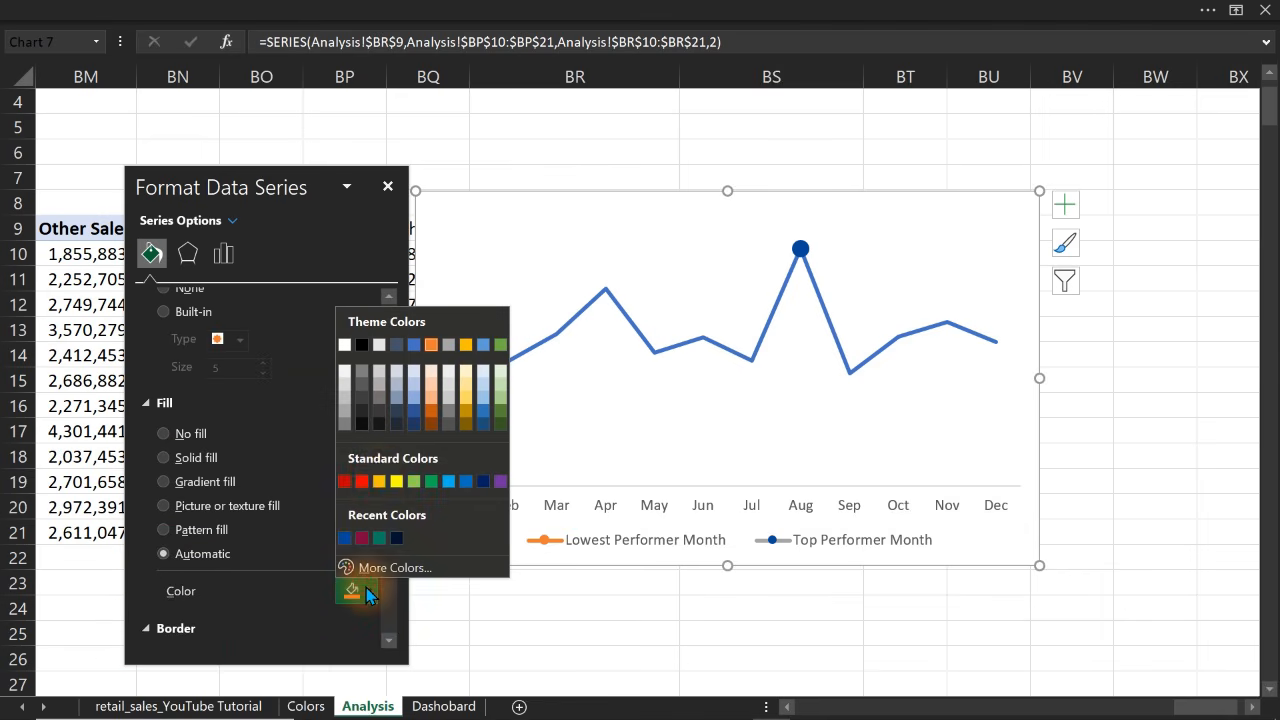
pyautogui.click(344, 482)
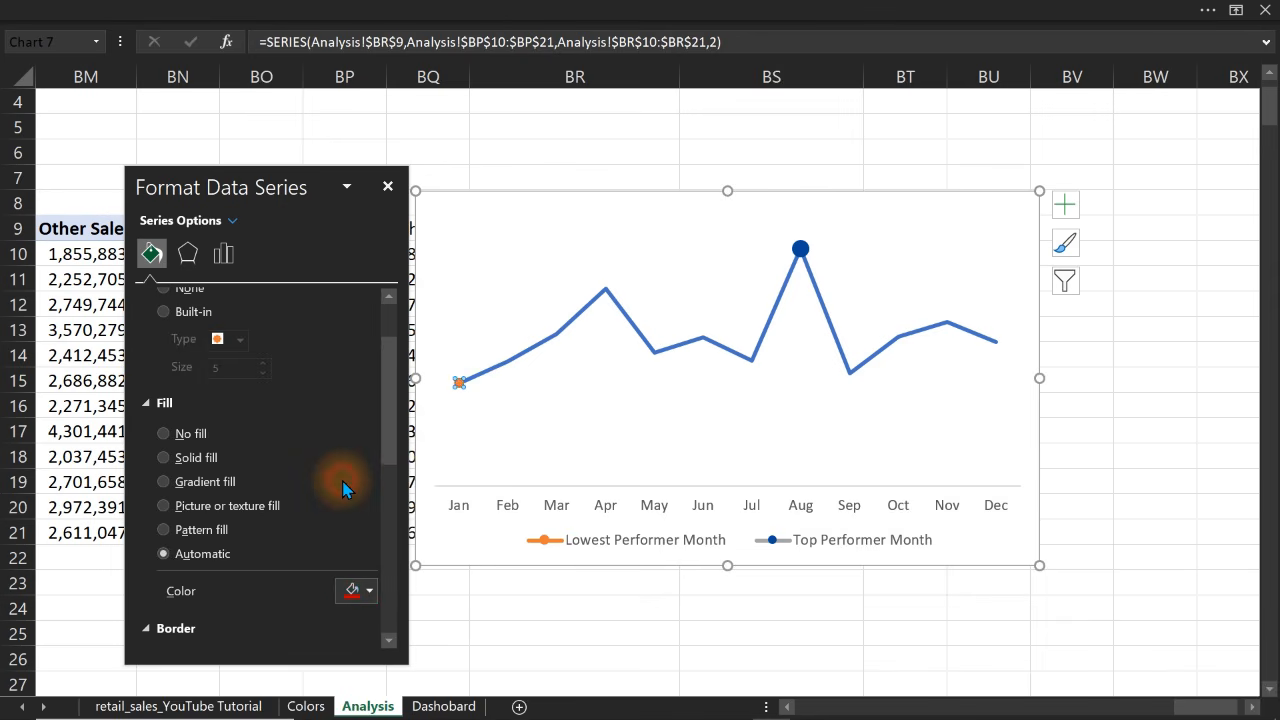
pyautogui.moveTo(388, 433); pyautogui.dragTo(390, 538)
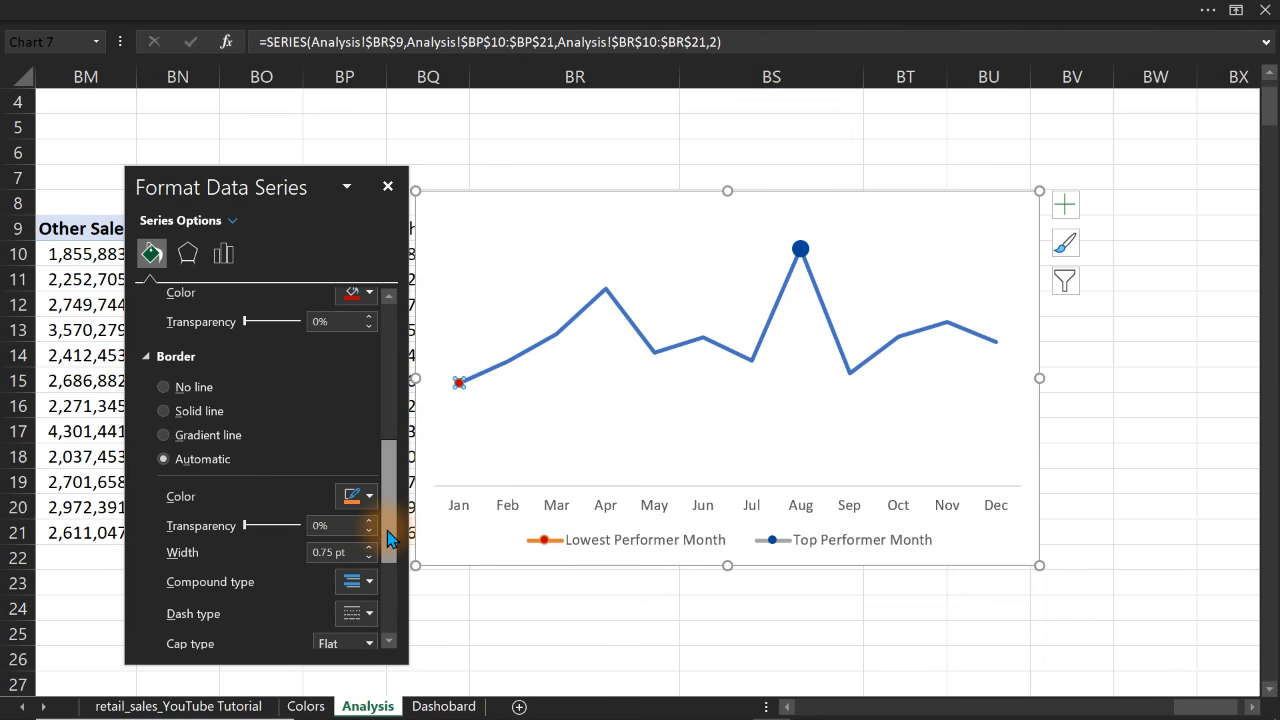
pyautogui.click(170, 388)
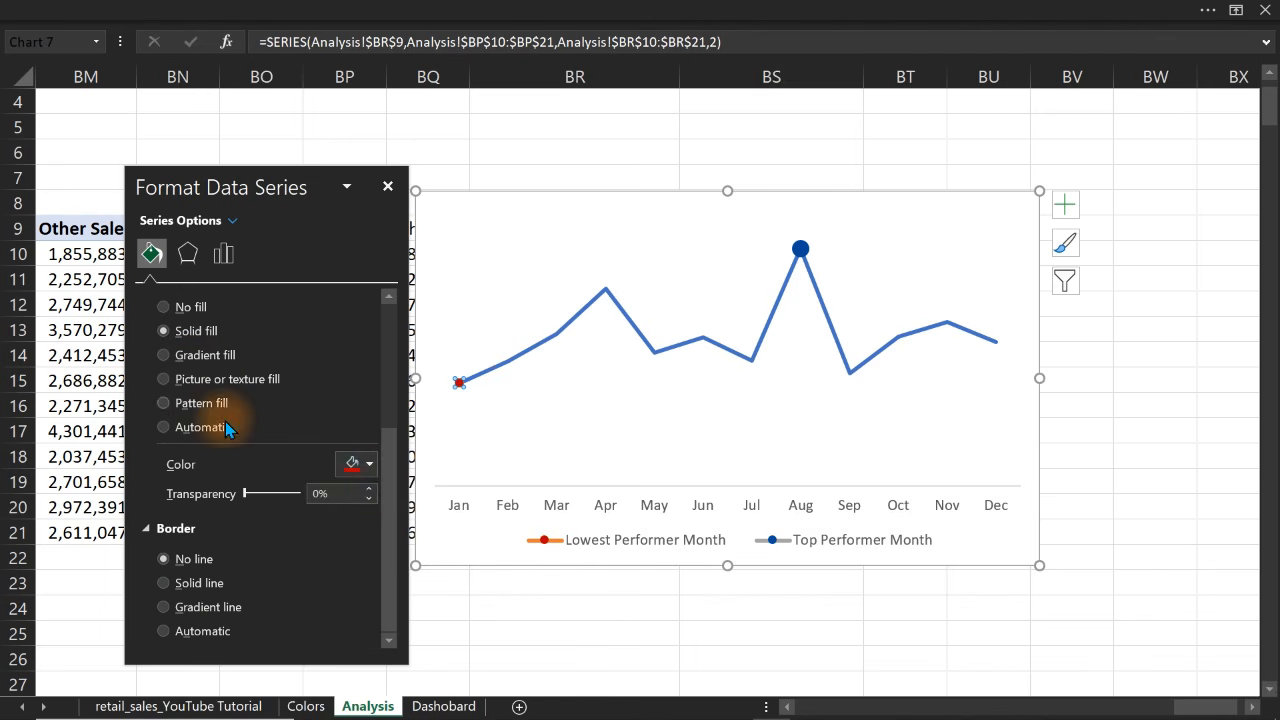
# Switch the Lowest Performer Month marker to the built-in circle type at size 10
pyautogui.moveTo(395, 480); pyautogui.dragTo(376, 335)
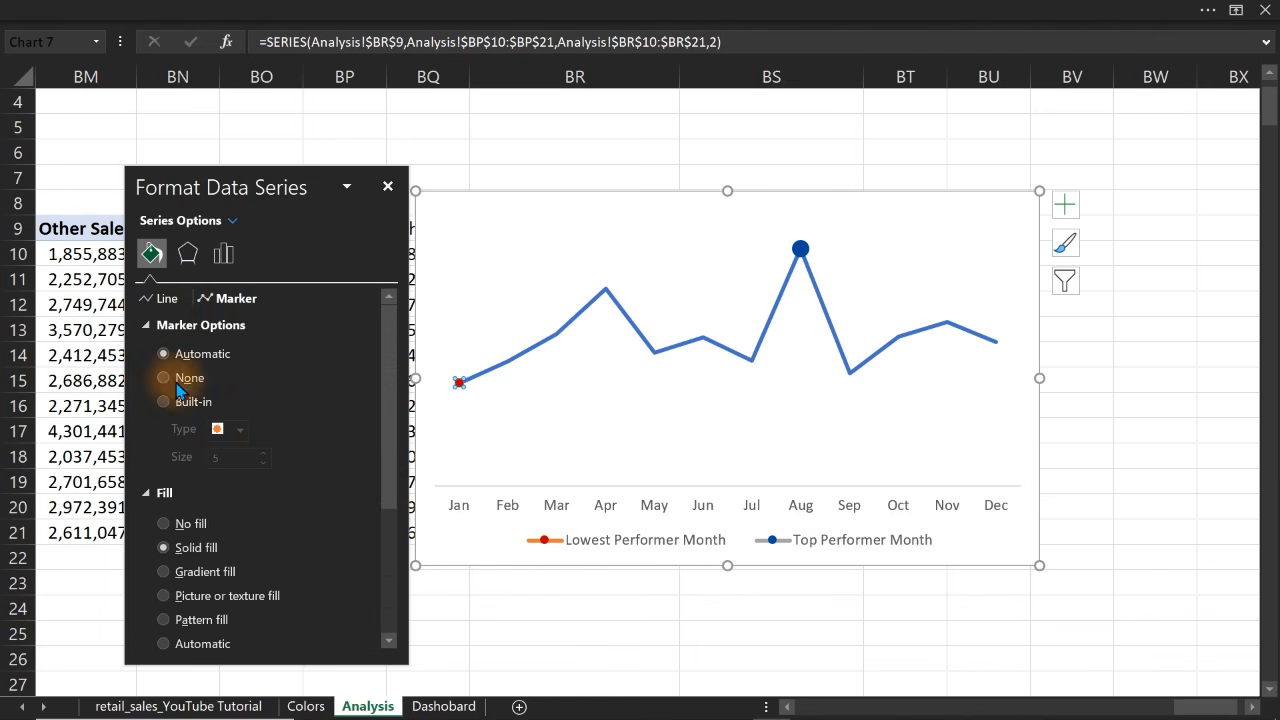
pyautogui.click(237, 432)
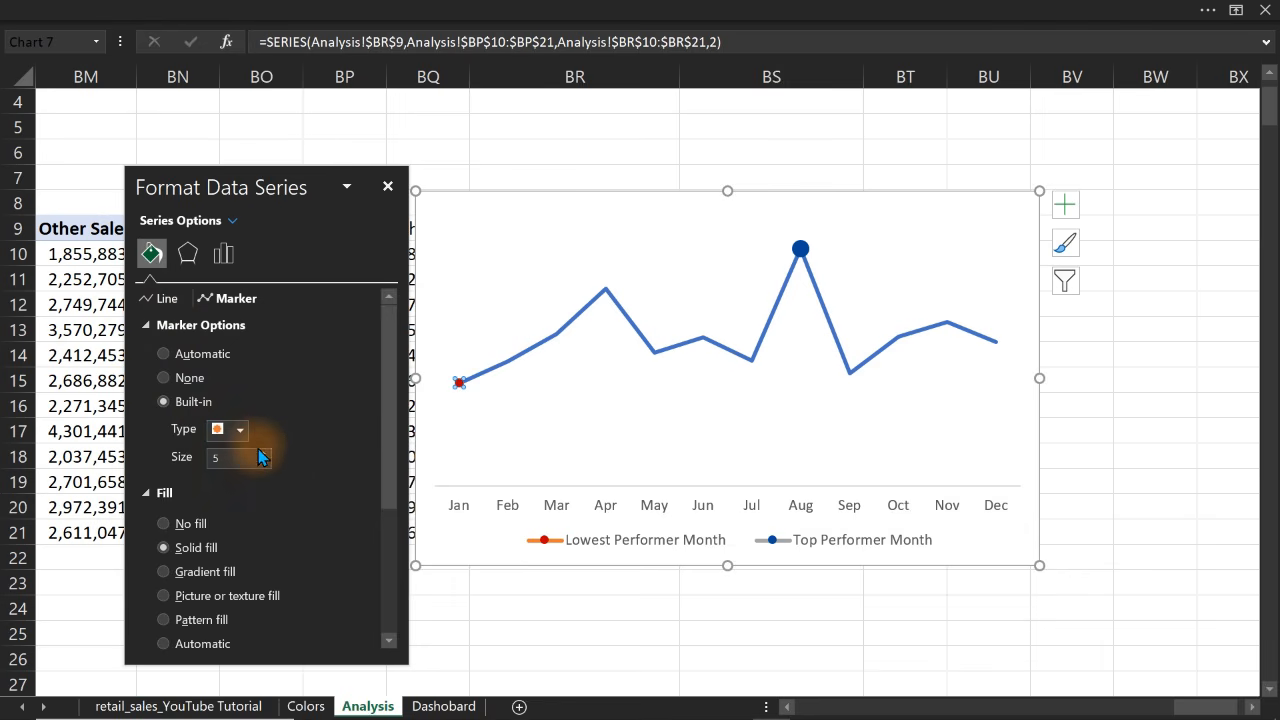
pyautogui.click(263, 452)
# Add data labels to the Lowest Performer Month series and move the chart clear of the Low Lebel and High Lebel columns
pyautogui.click(1065, 207)
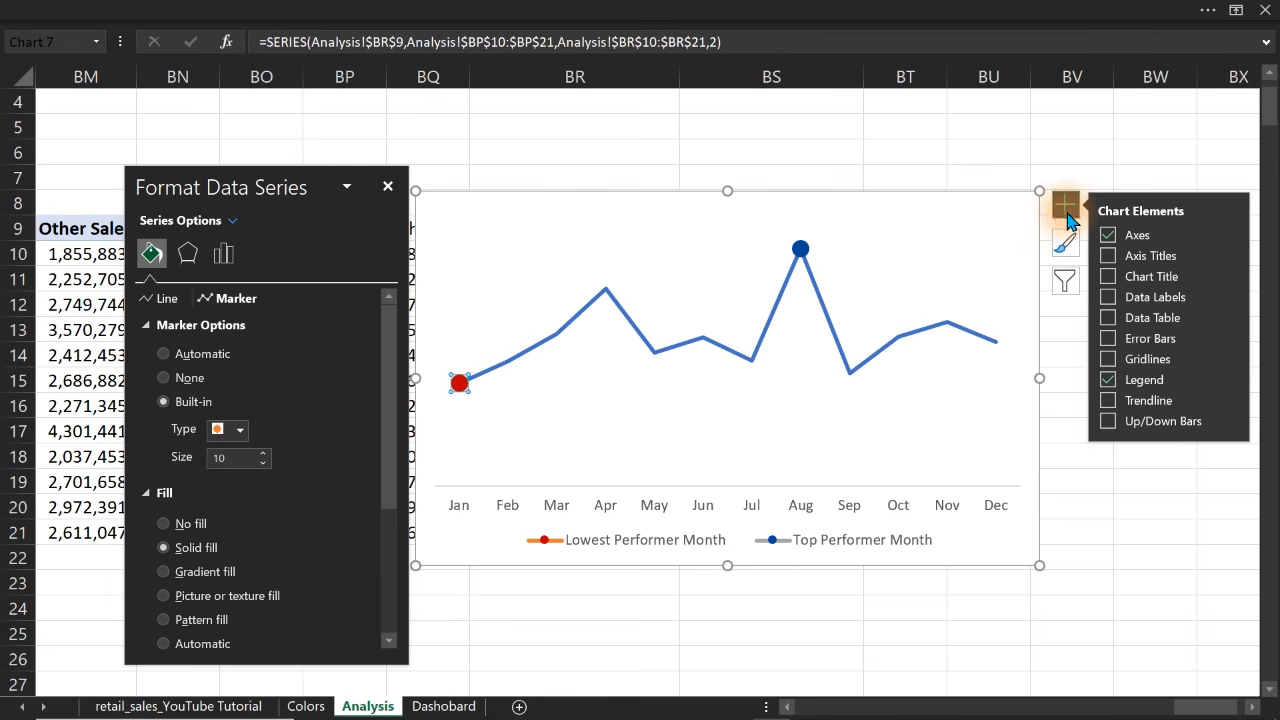
pyautogui.click(1108, 298)
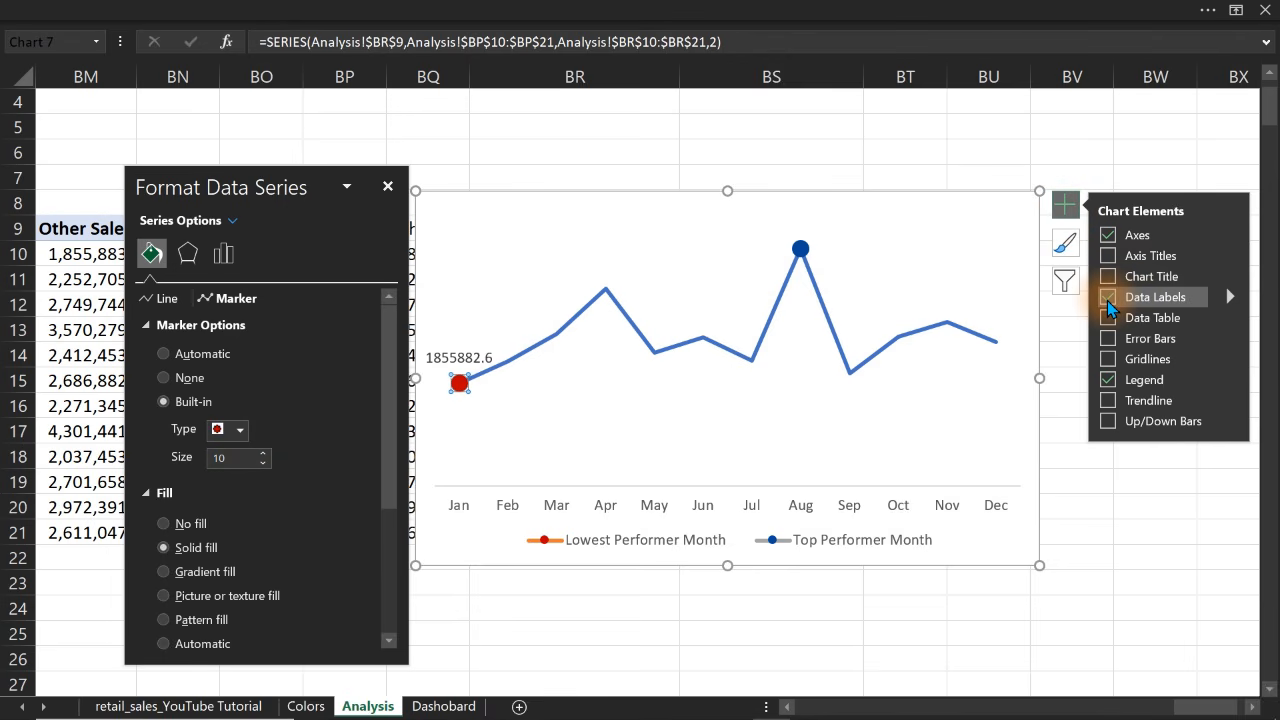
pyautogui.click(468, 358)
pyautogui.moveTo(550, 197); pyautogui.dragTo(227, 229)
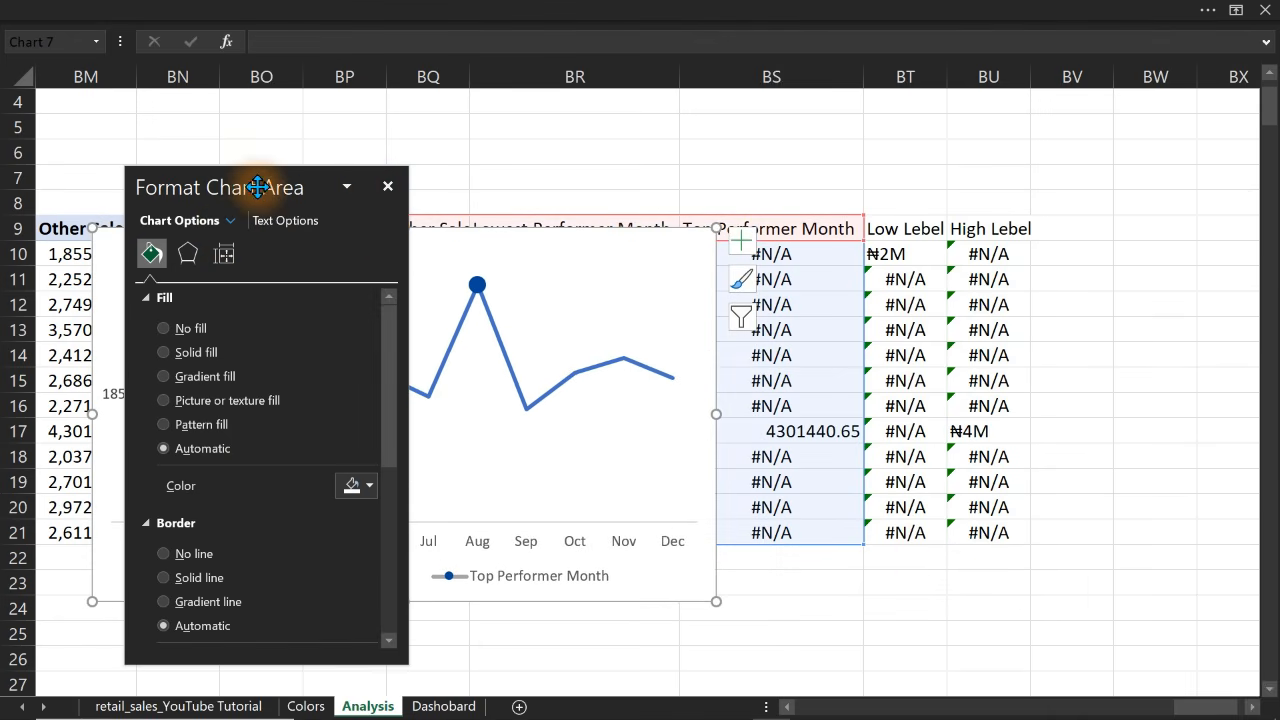
pyautogui.moveTo(257, 187); pyautogui.dragTo(502, 388)
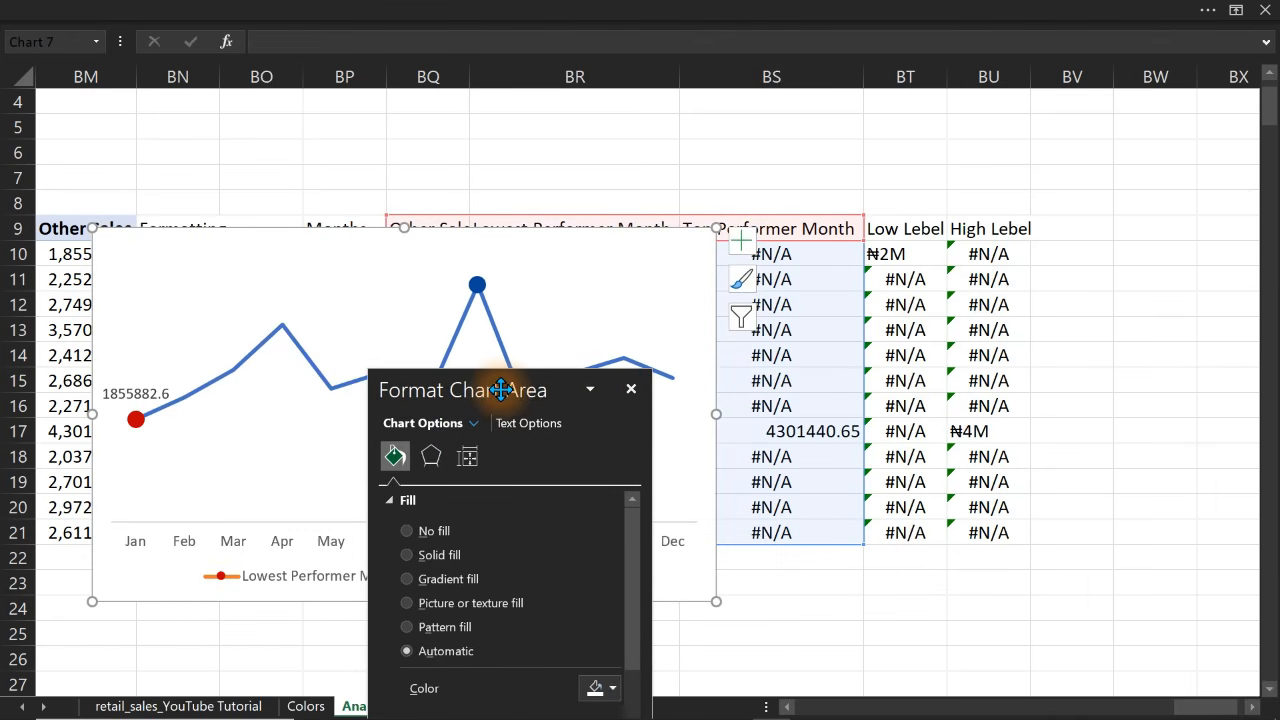
# Make the Lowest Performer Month label take its value from cells BT10:BT21 and stop it showing the series value
pyautogui.click(148, 393)
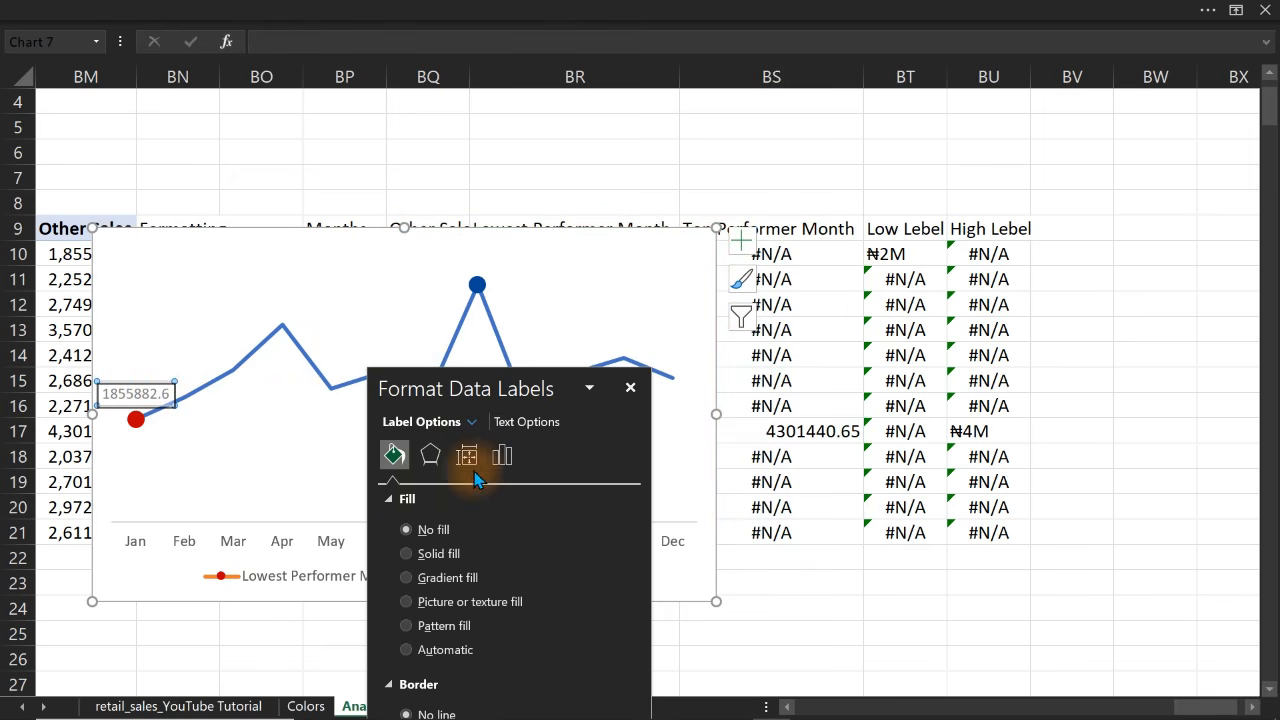
pyautogui.click(501, 458)
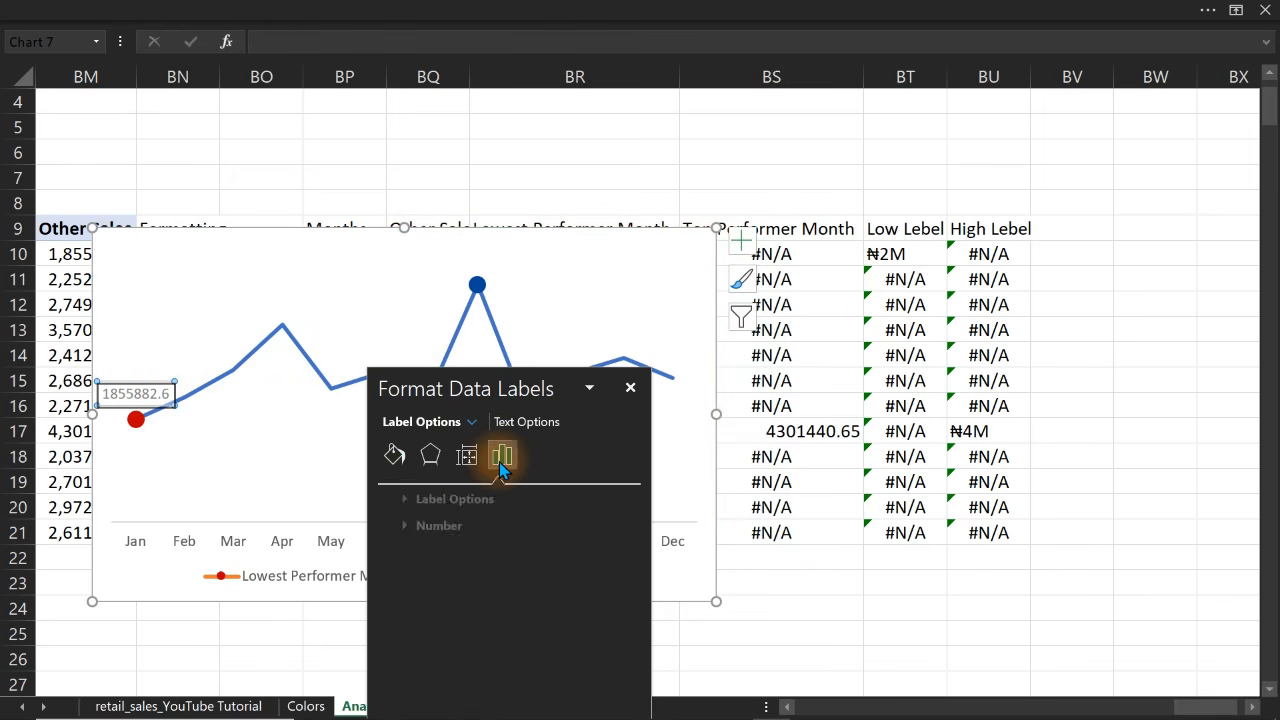
pyautogui.click(443, 499)
pyautogui.click(416, 544)
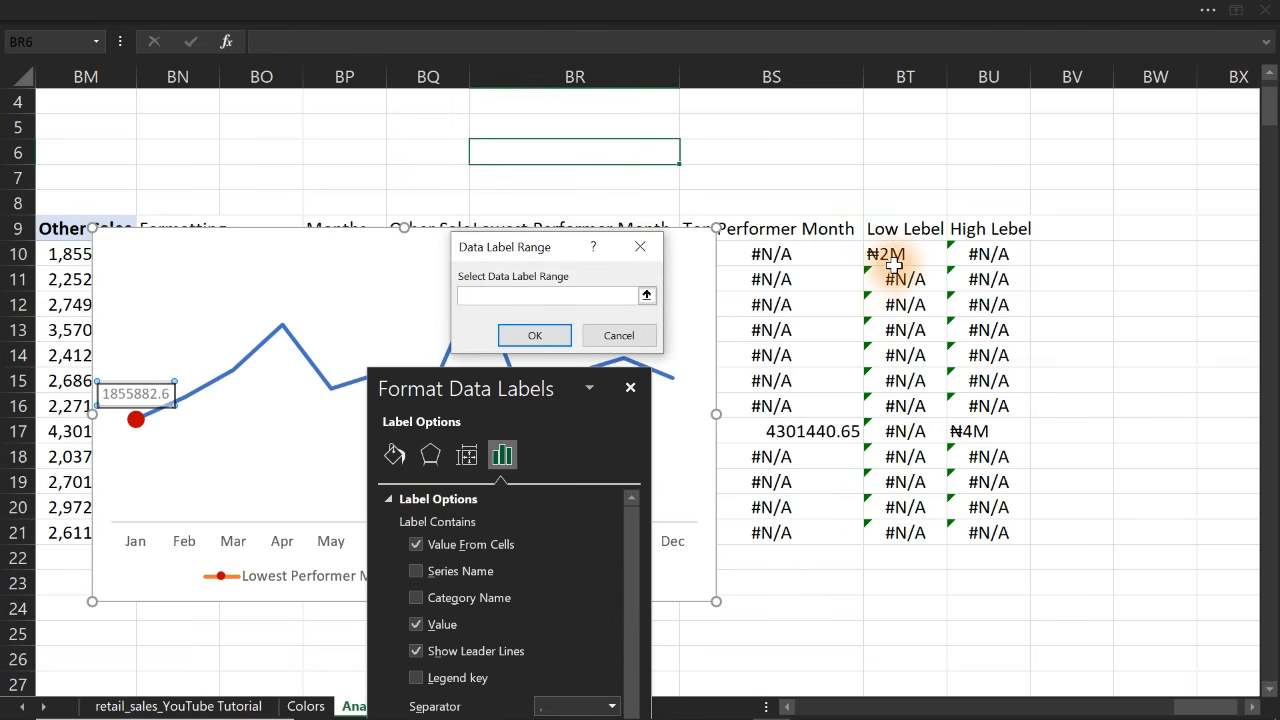
pyautogui.moveTo(895, 256); pyautogui.dragTo(903, 522)
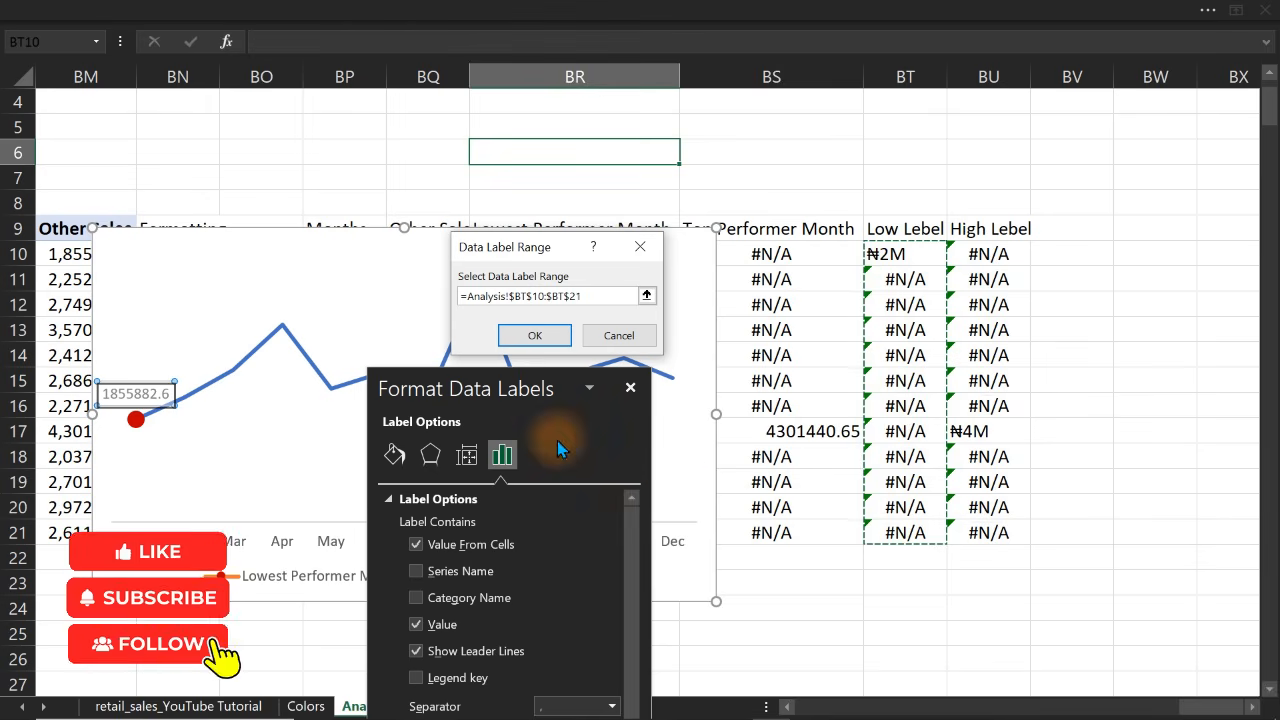
pyautogui.click(533, 337)
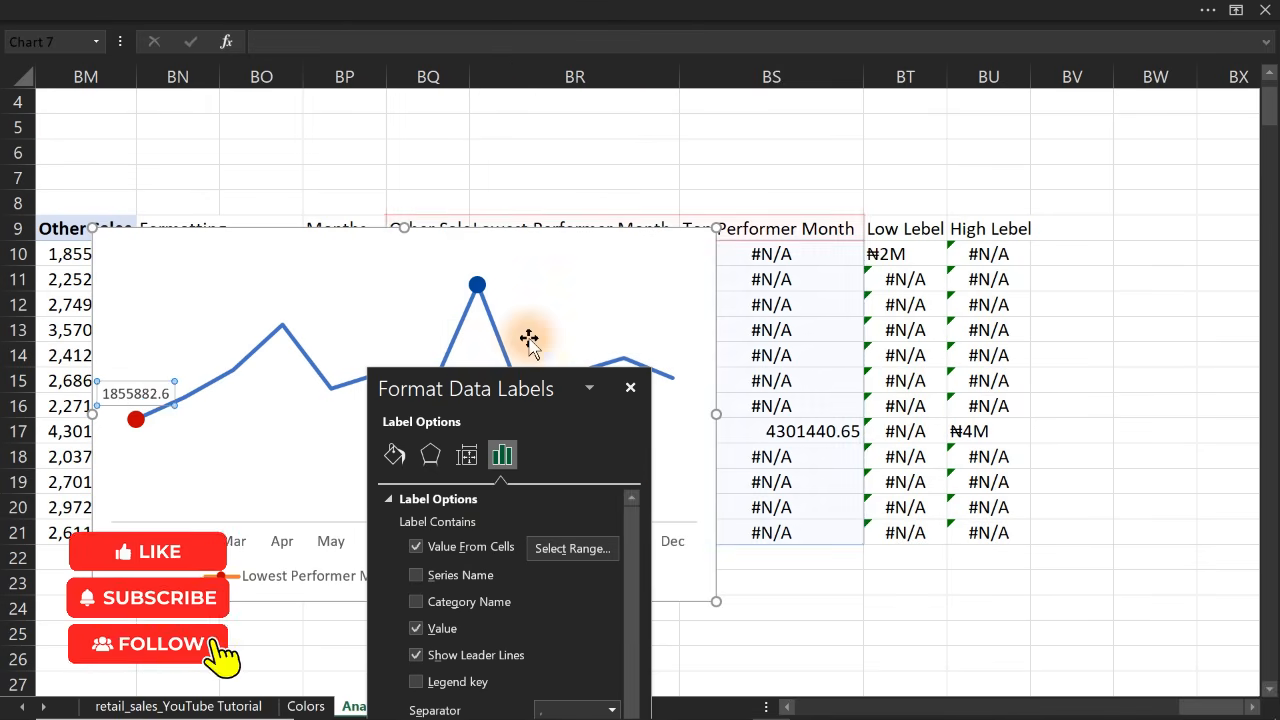
pyautogui.click(415, 628)
# Add data labels to the Top Performer Month series and select the August label for formatting
pyautogui.click(477, 286)
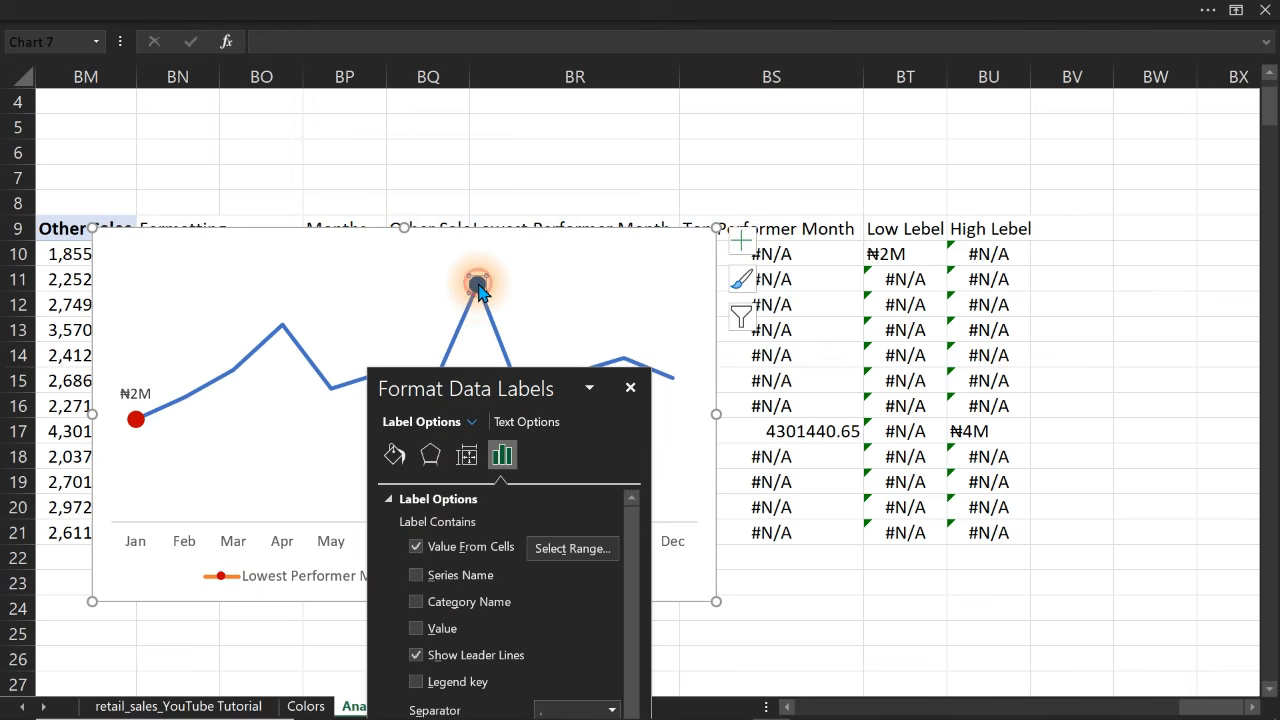
pyautogui.click(740, 247)
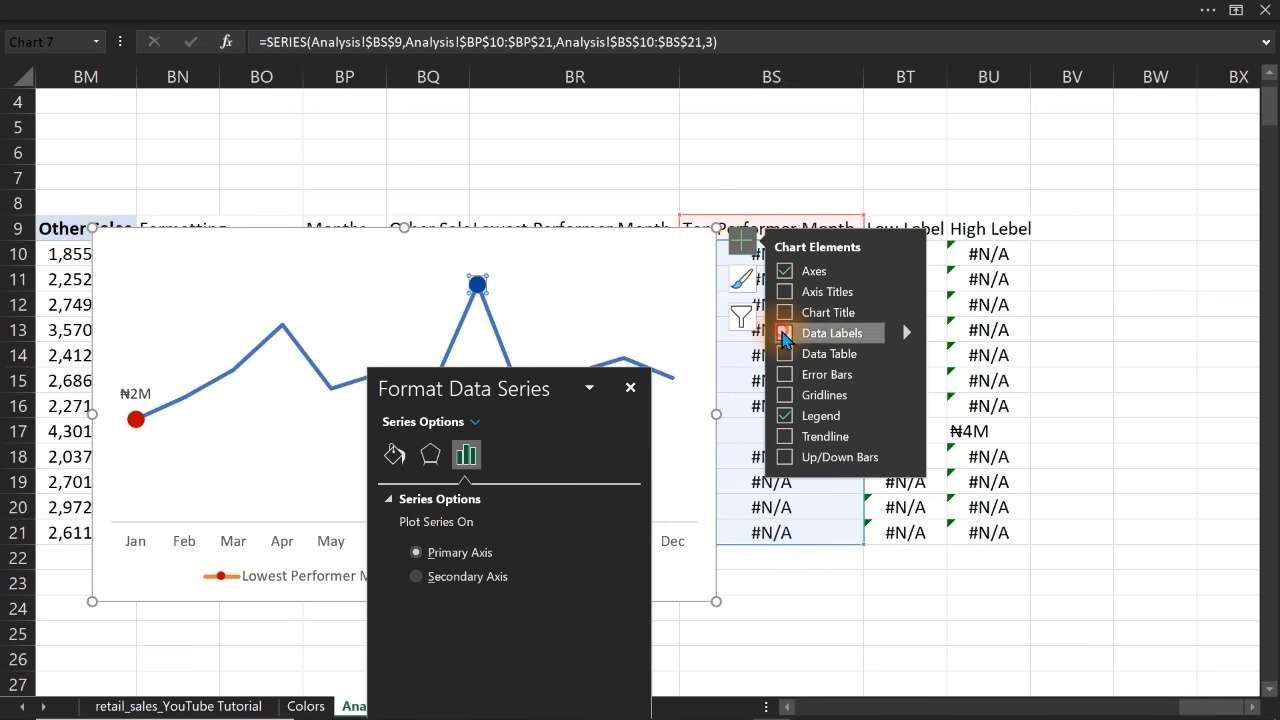
pyautogui.click(500, 262)
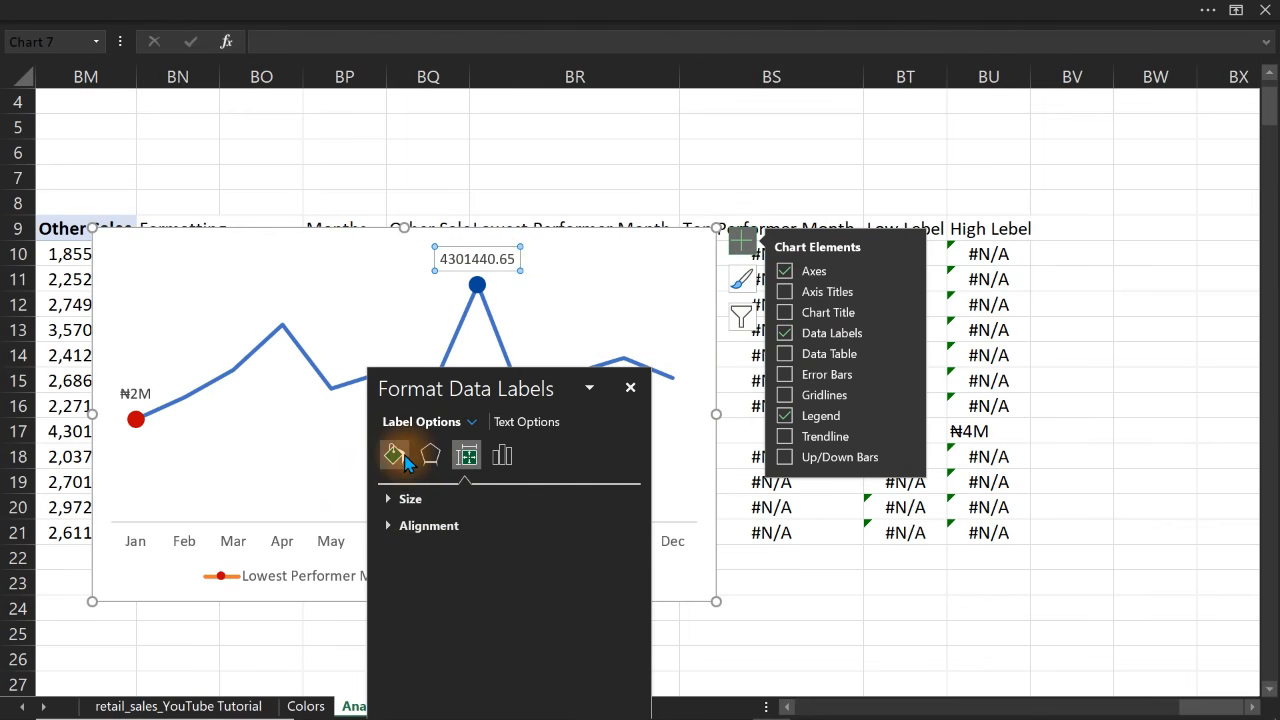
# Make the Top Performer Month label take its value from cells BU10:BU21 and stop it showing the series value
pyautogui.click(502, 455)
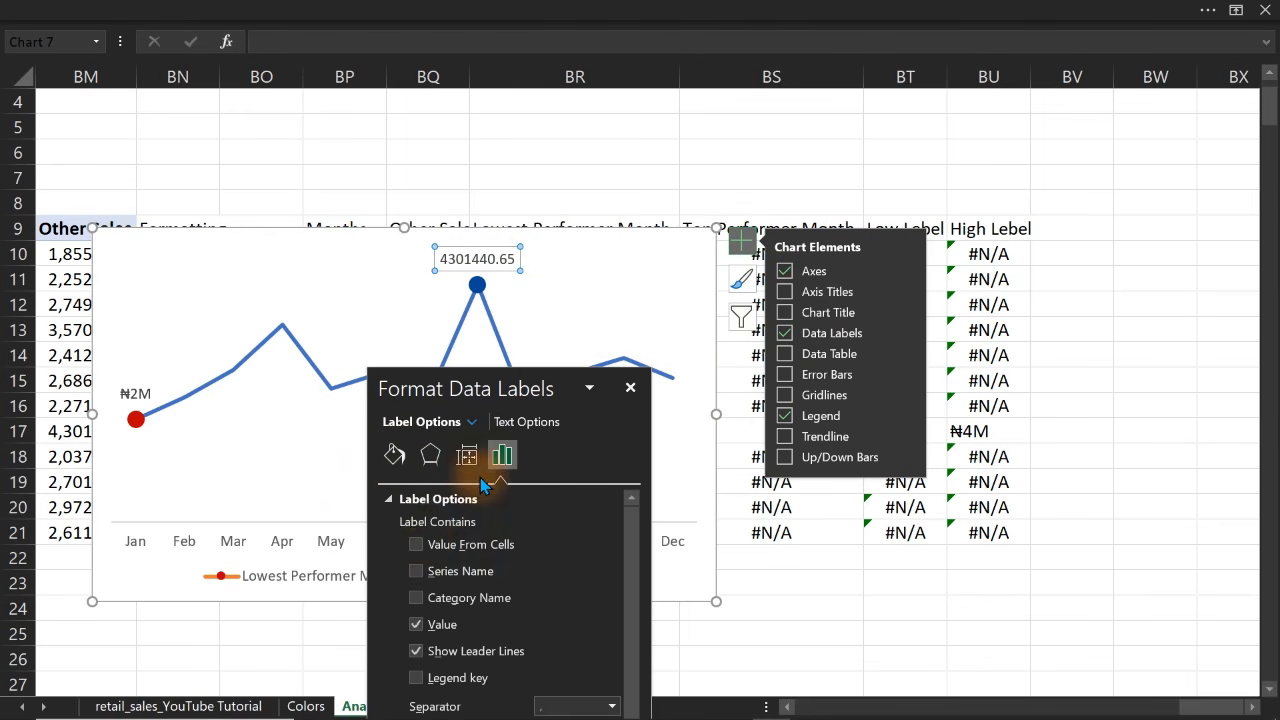
pyautogui.click(427, 540)
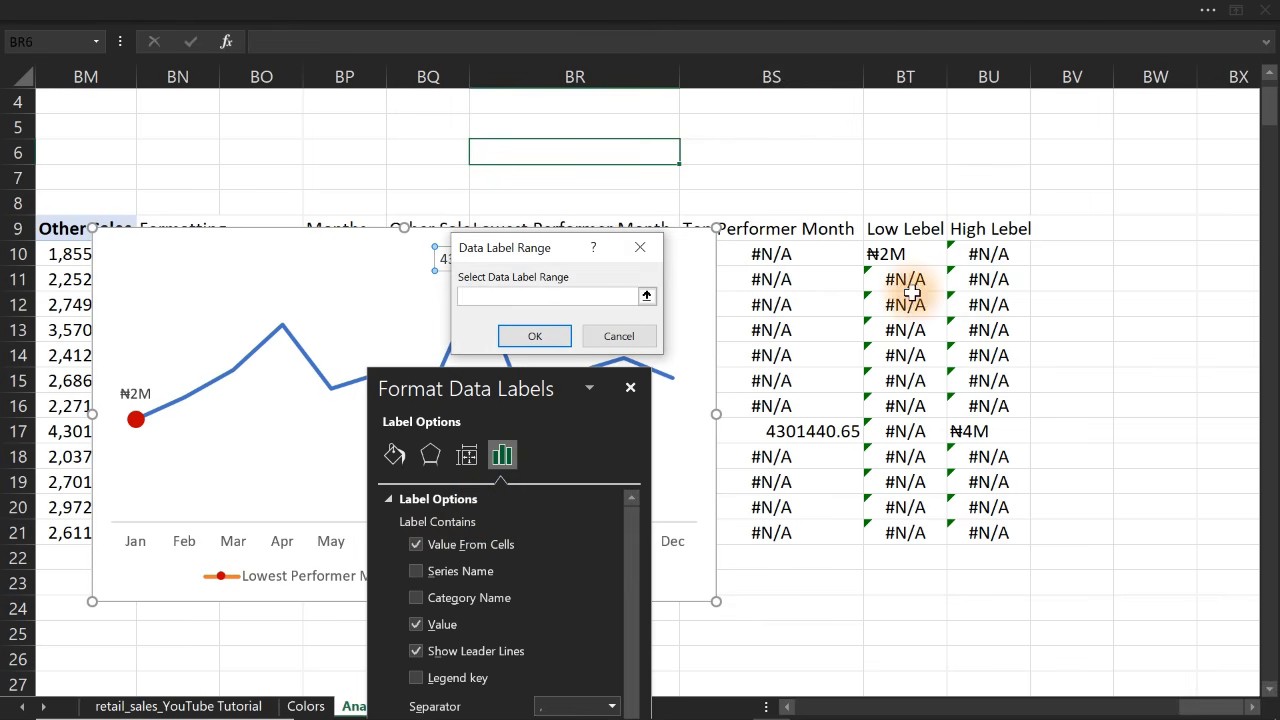
pyautogui.moveTo(990, 253); pyautogui.dragTo(986, 532)
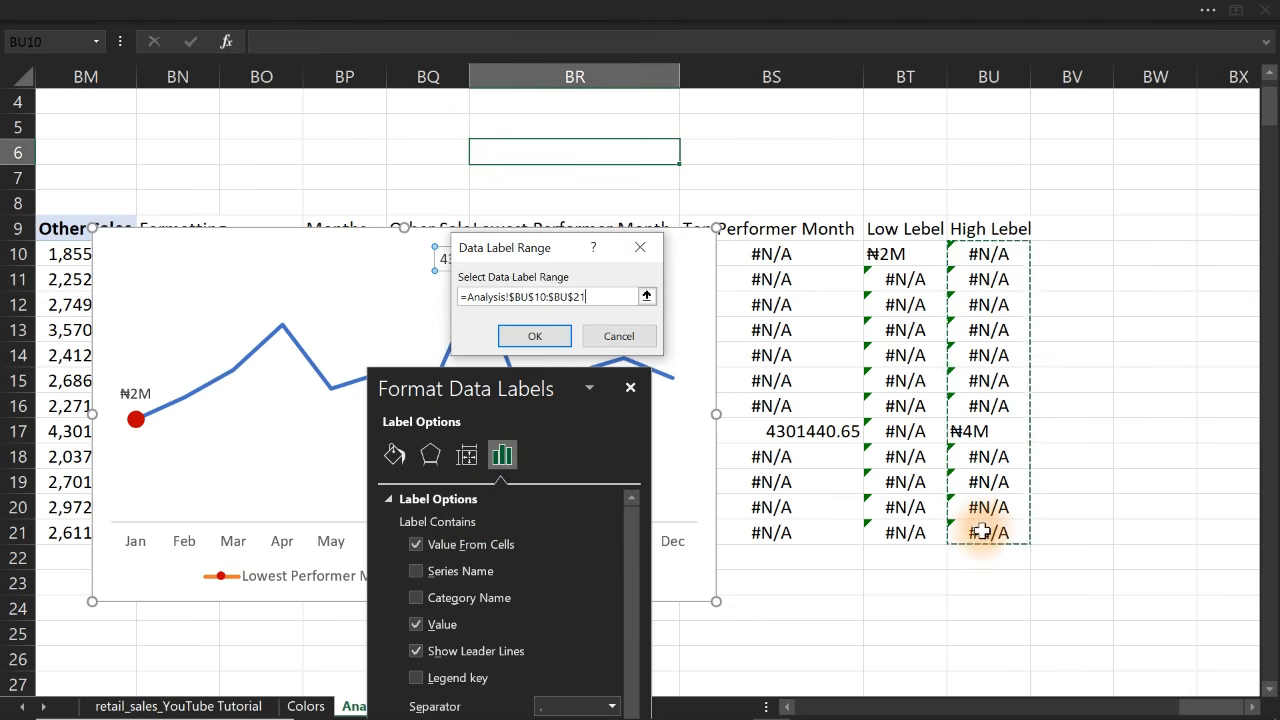
pyautogui.click(537, 343)
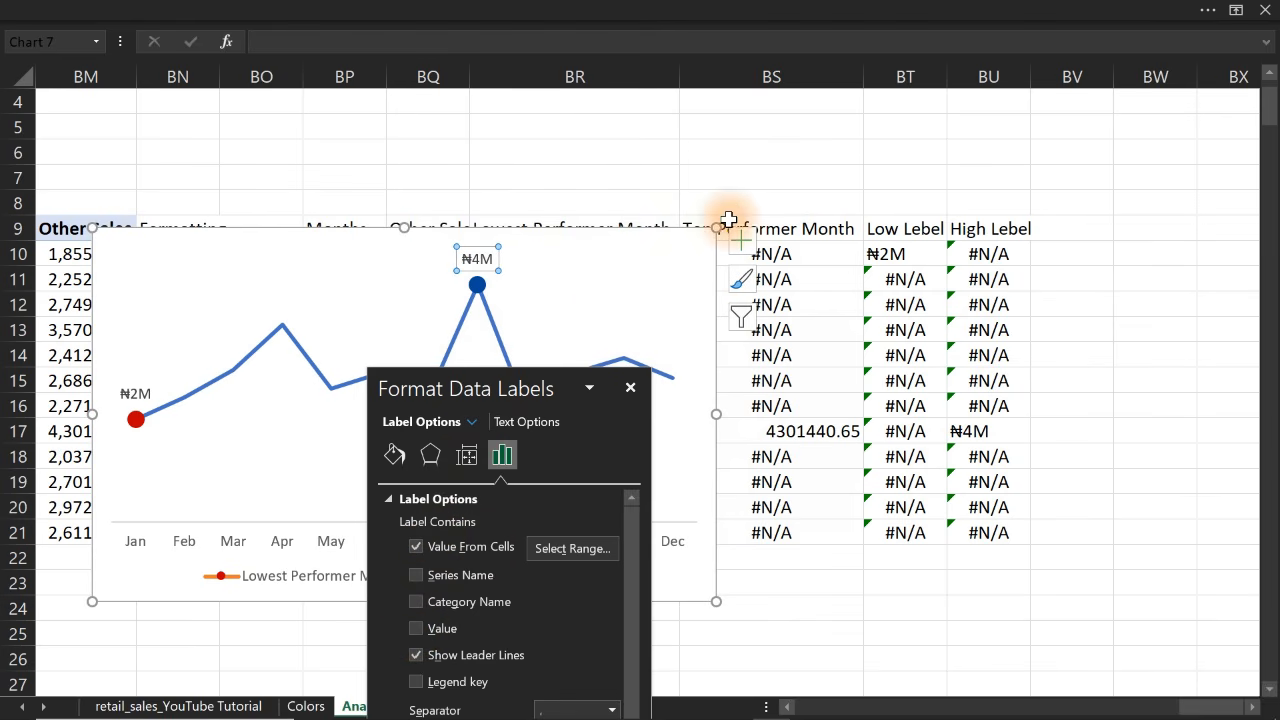
# Shrink the line chart on the Analysis sheet and move it to the Dashobard sheet
pyautogui.moveTo(718, 232); pyautogui.dragTo(668, 301)
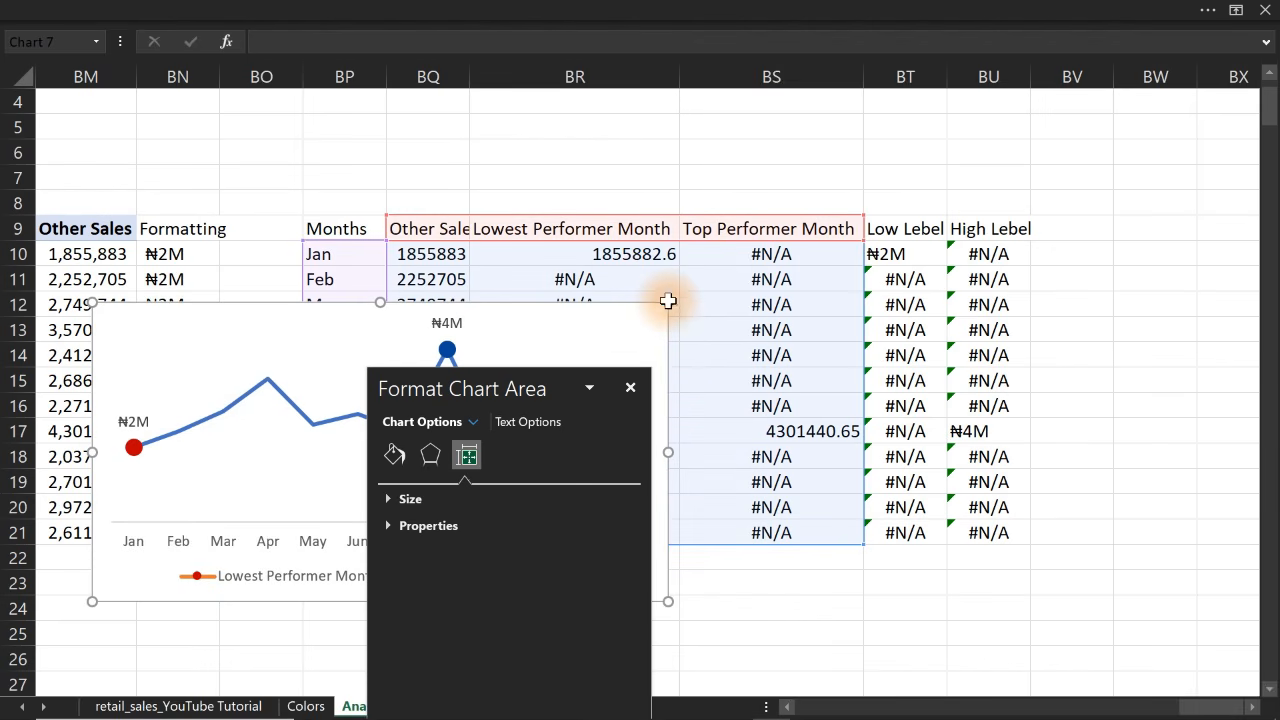
pyautogui.hotkey('ctrl', 'x')
pyautogui.click(668, 301)
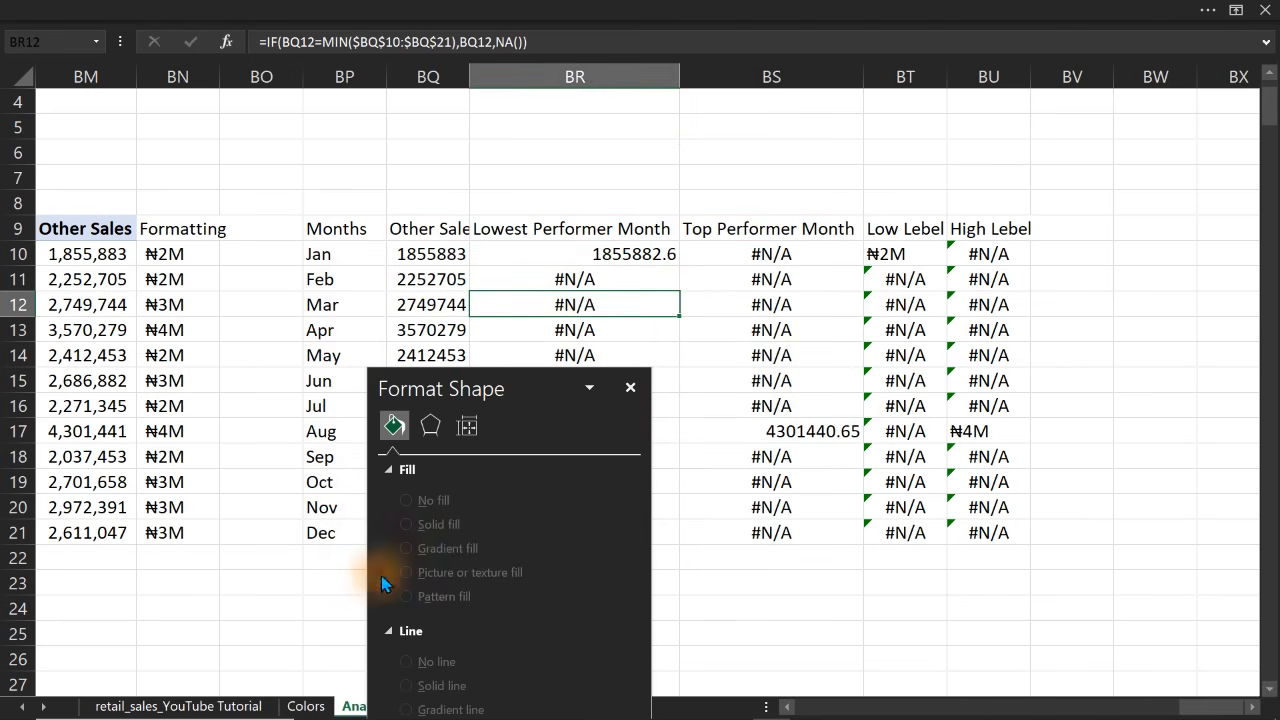
pyautogui.moveTo(527, 393); pyautogui.dragTo(246, 119)
pyautogui.click(444, 706)
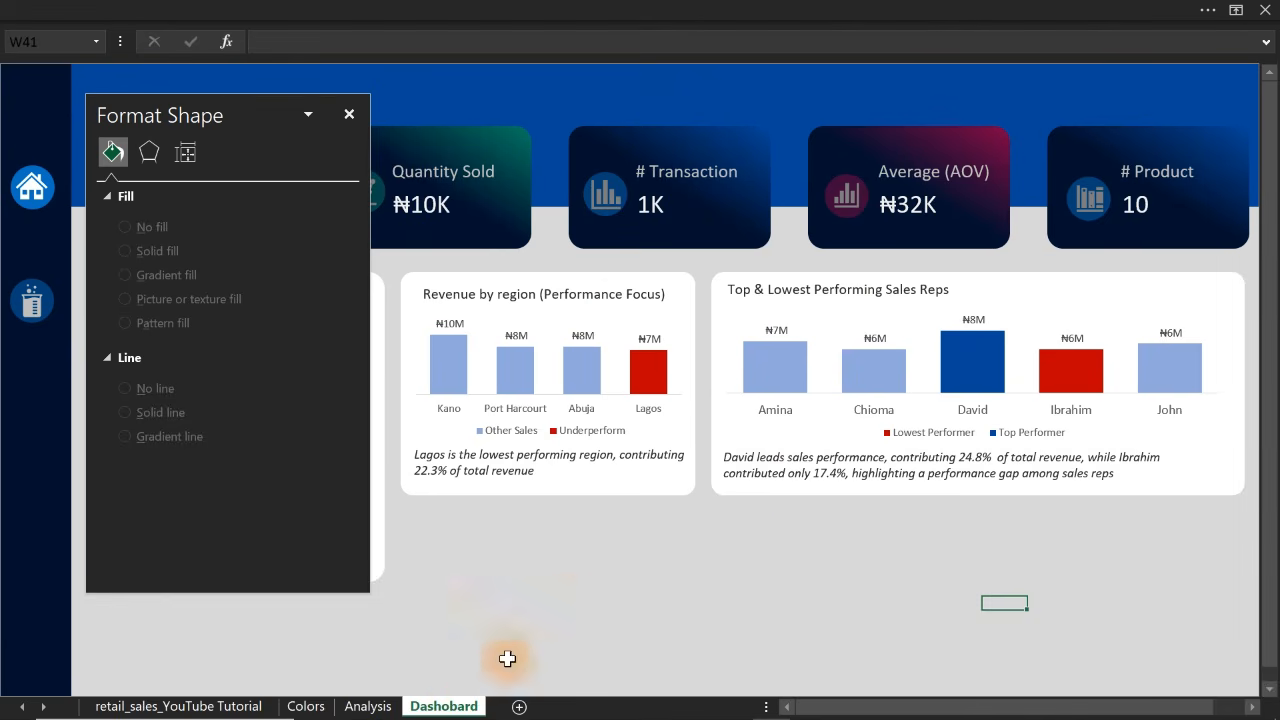
pyautogui.hotkey('ctrl', 'v')
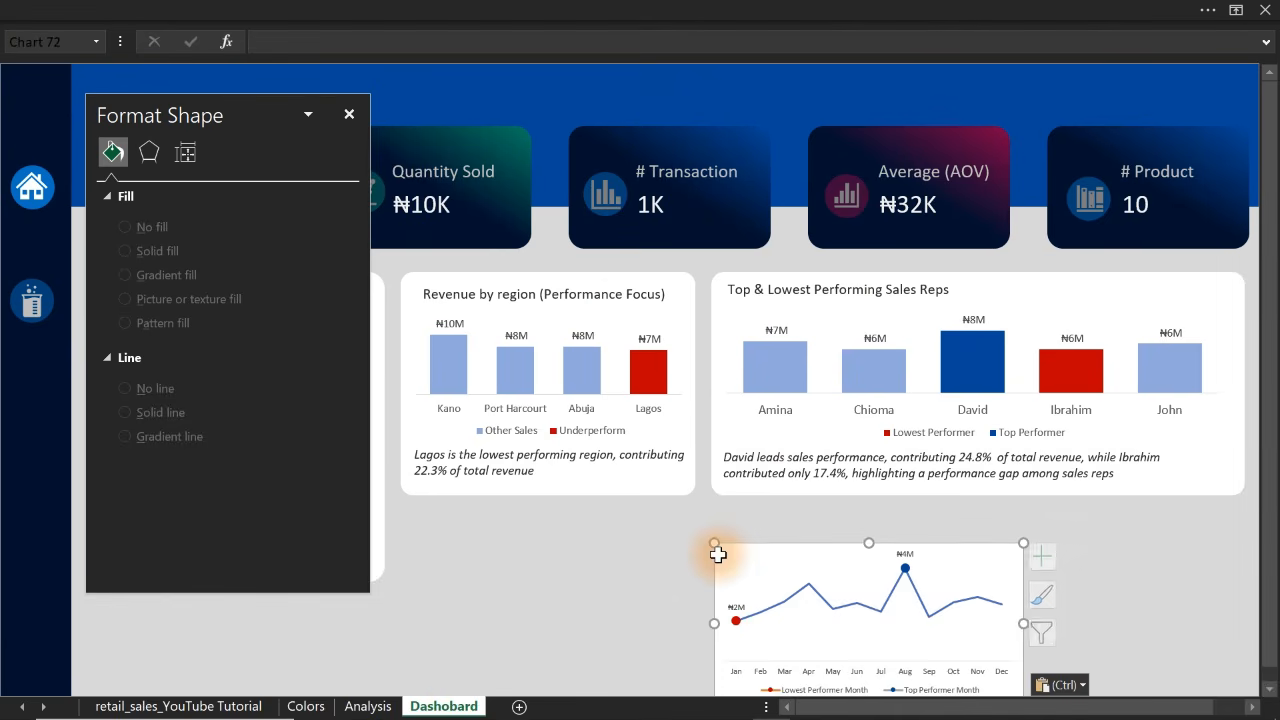
# Hide the formula bar to give the dashboard more room
pyautogui.click(300, 12)
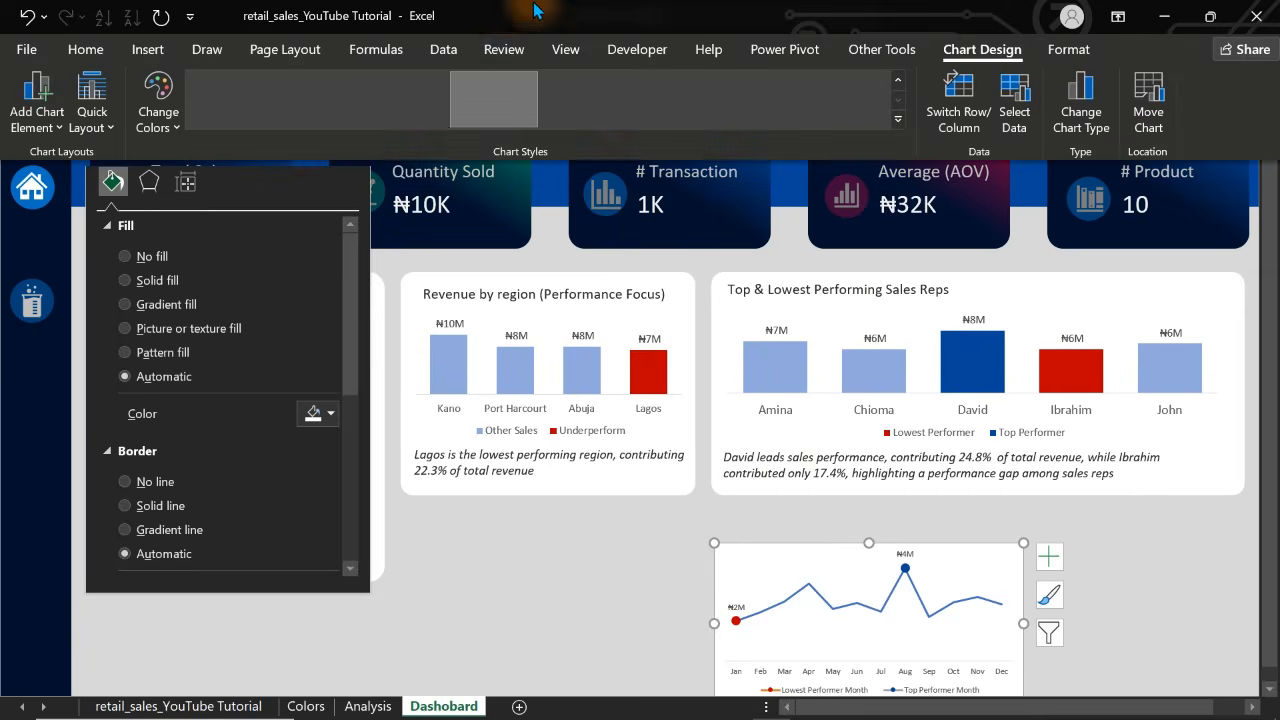
pyautogui.click(565, 49)
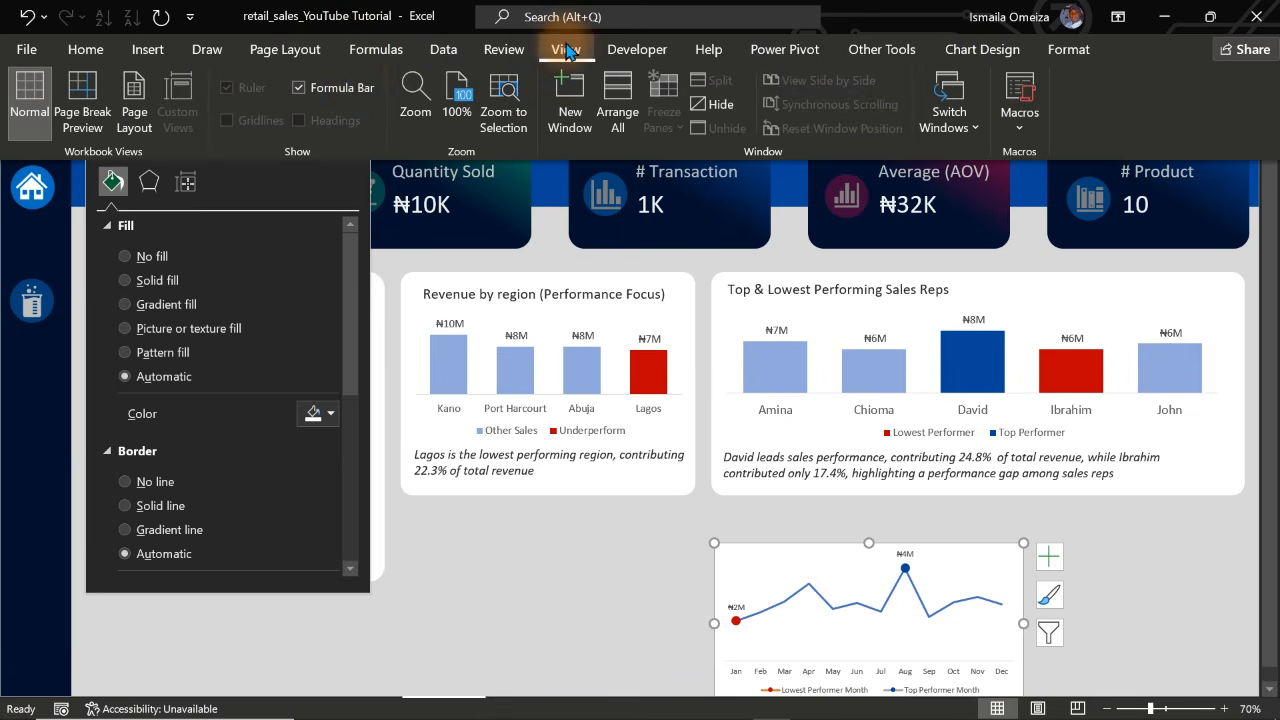
pyautogui.click(299, 87)
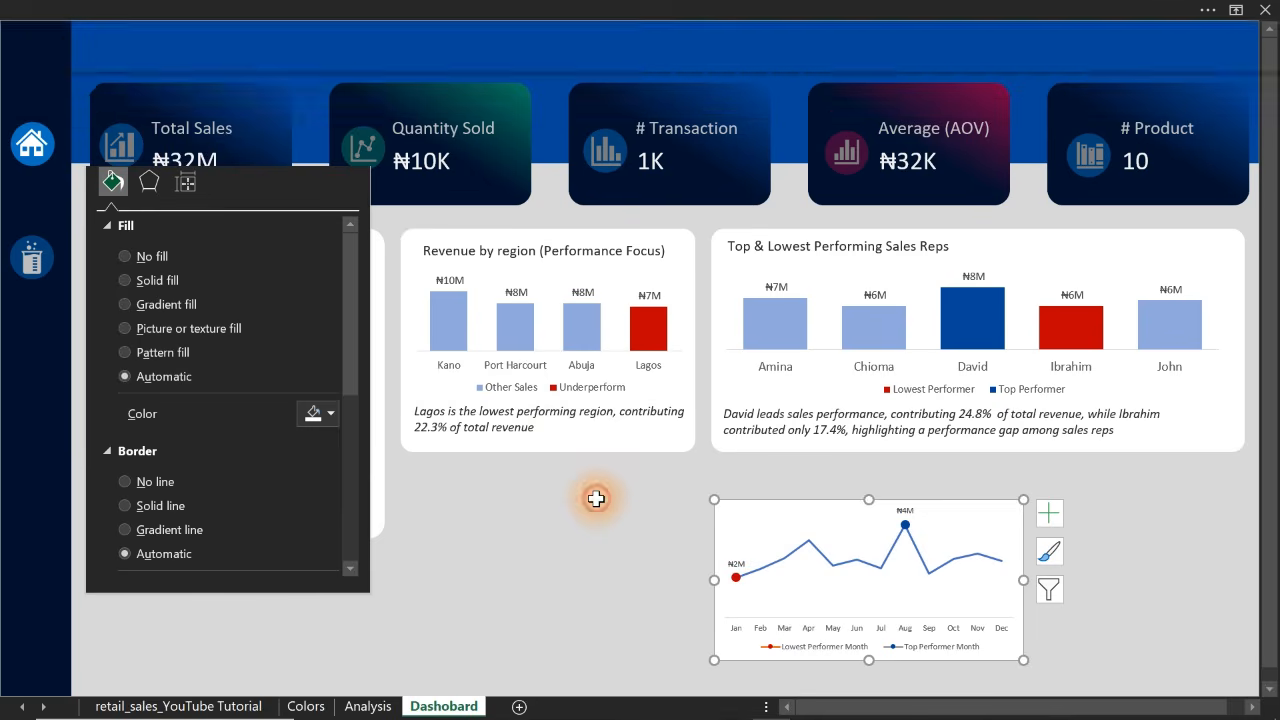
# Move the line chart beneath the Top & Lowest Performing Sales Reps card and place a copy of the Revenue Contribution by Product card background lower down
pyautogui.click(597, 500)
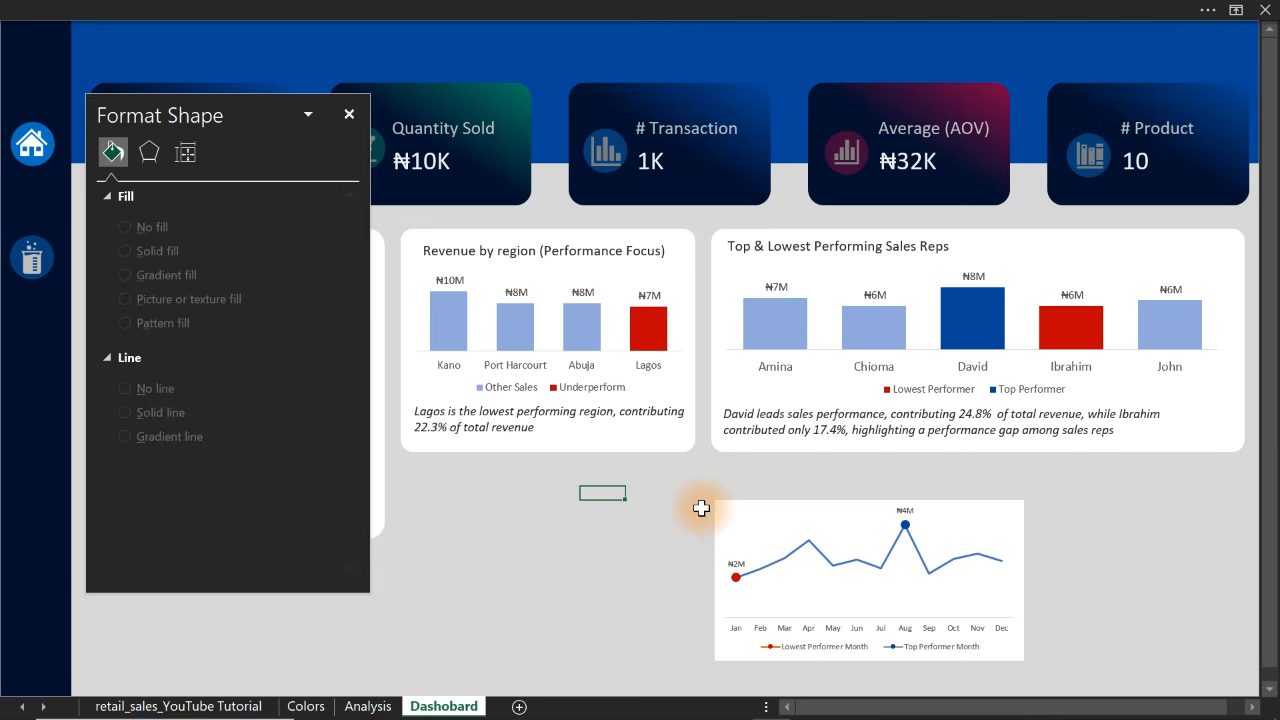
pyautogui.click(757, 508)
pyautogui.moveTo(764, 500); pyautogui.dragTo(410, 511)
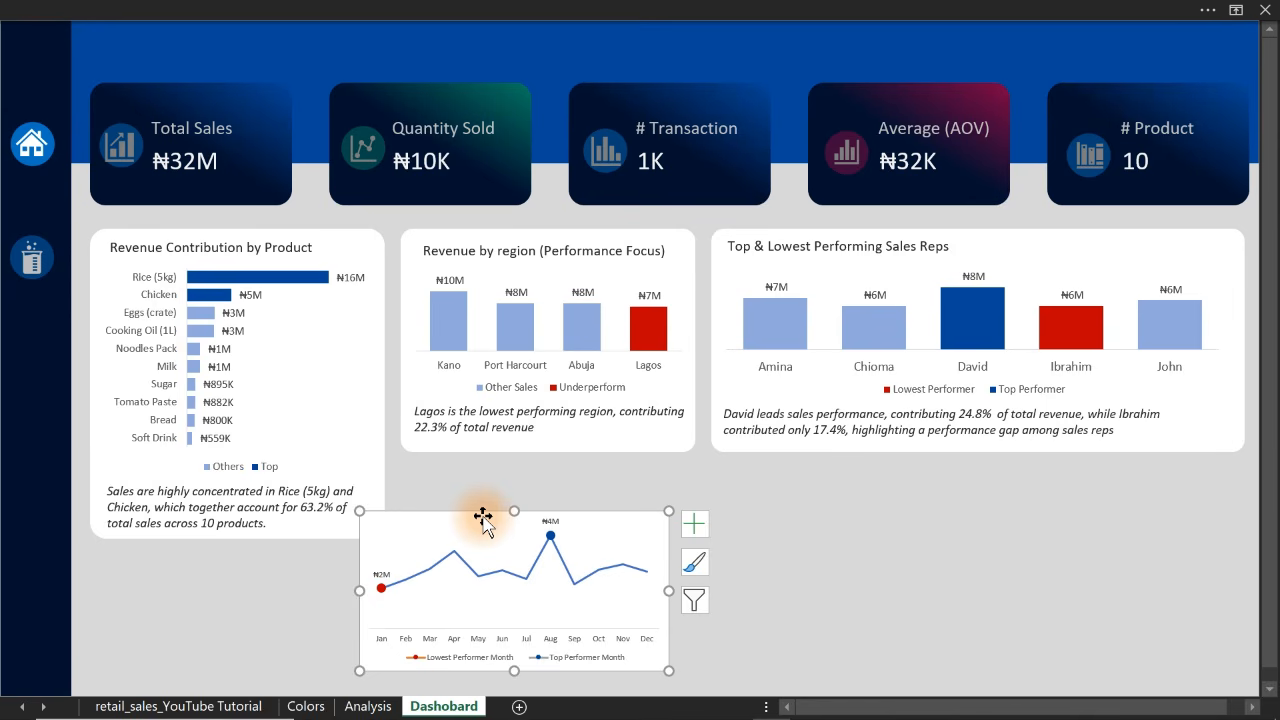
pyautogui.moveTo(483, 512); pyautogui.dragTo(896, 484)
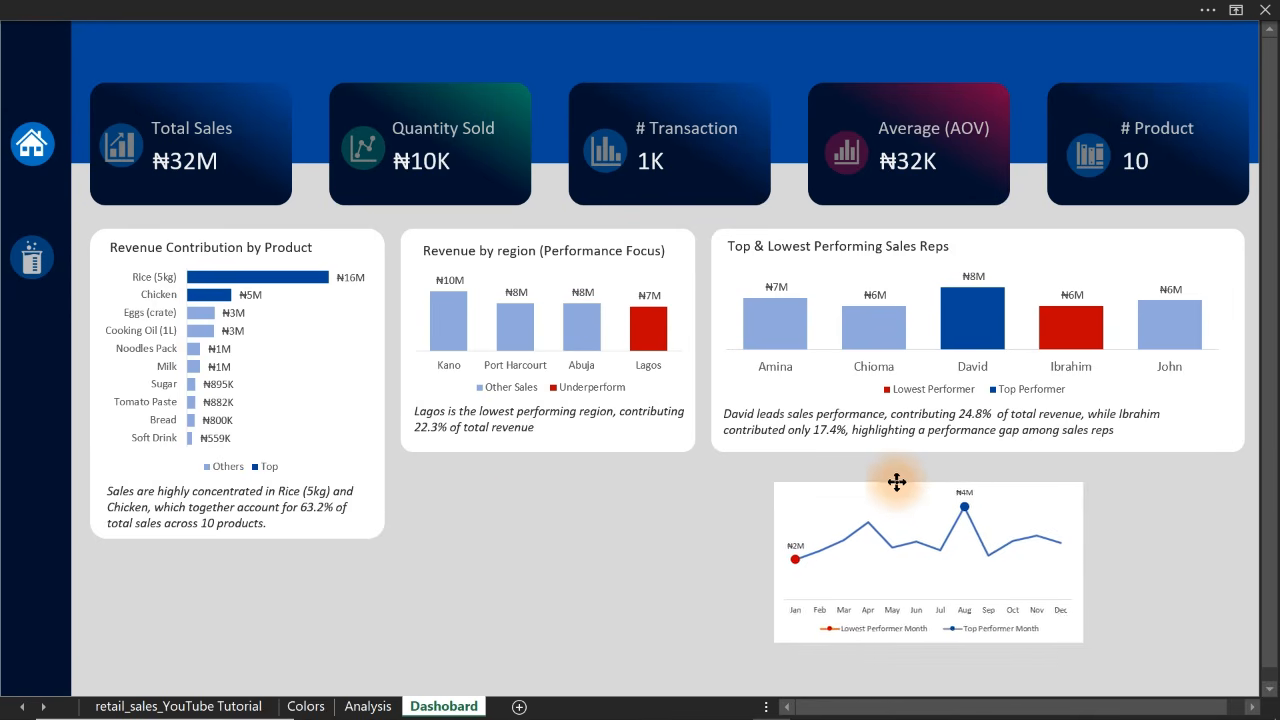
pyautogui.click(383, 443)
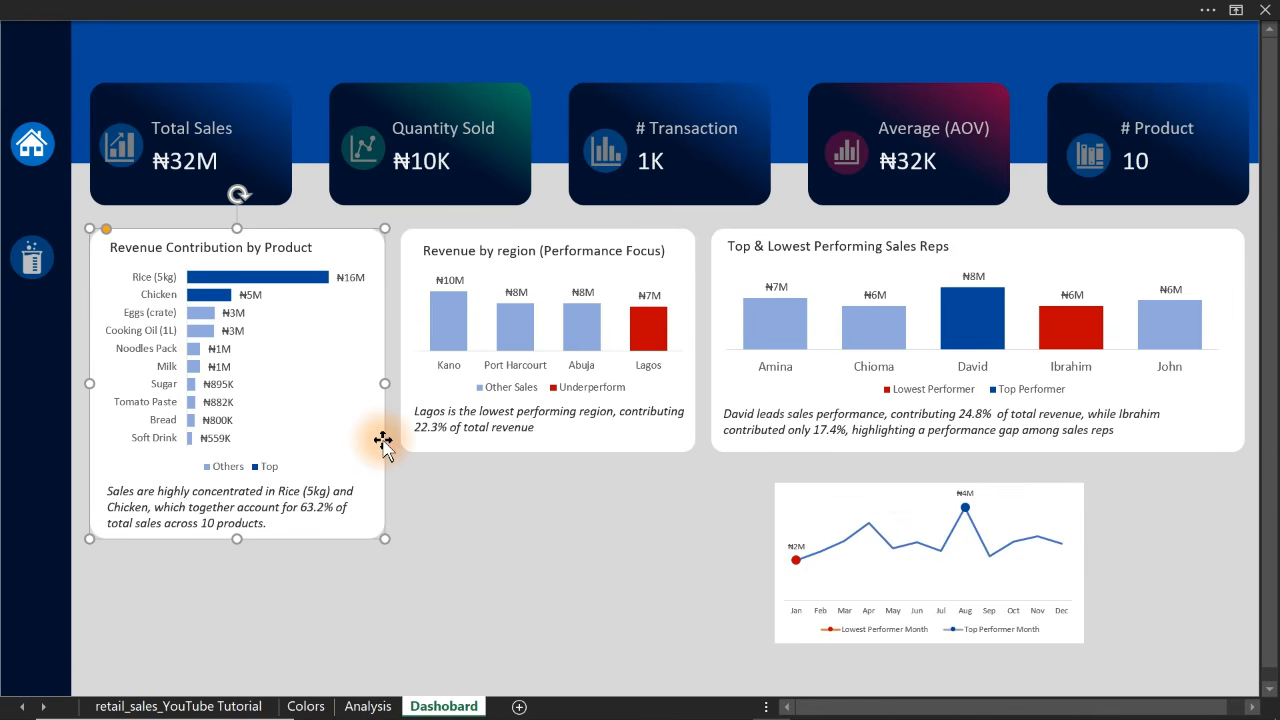
pyautogui.moveTo(383, 443); pyautogui.dragTo(281, 495)
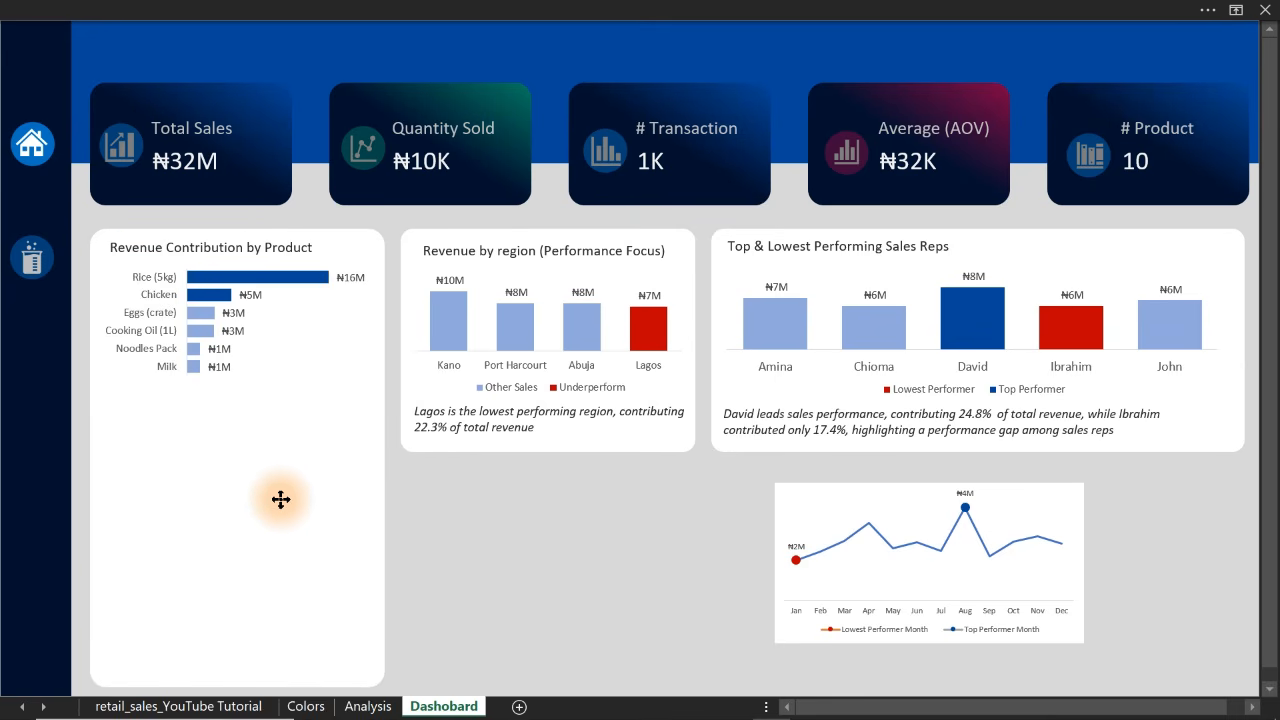
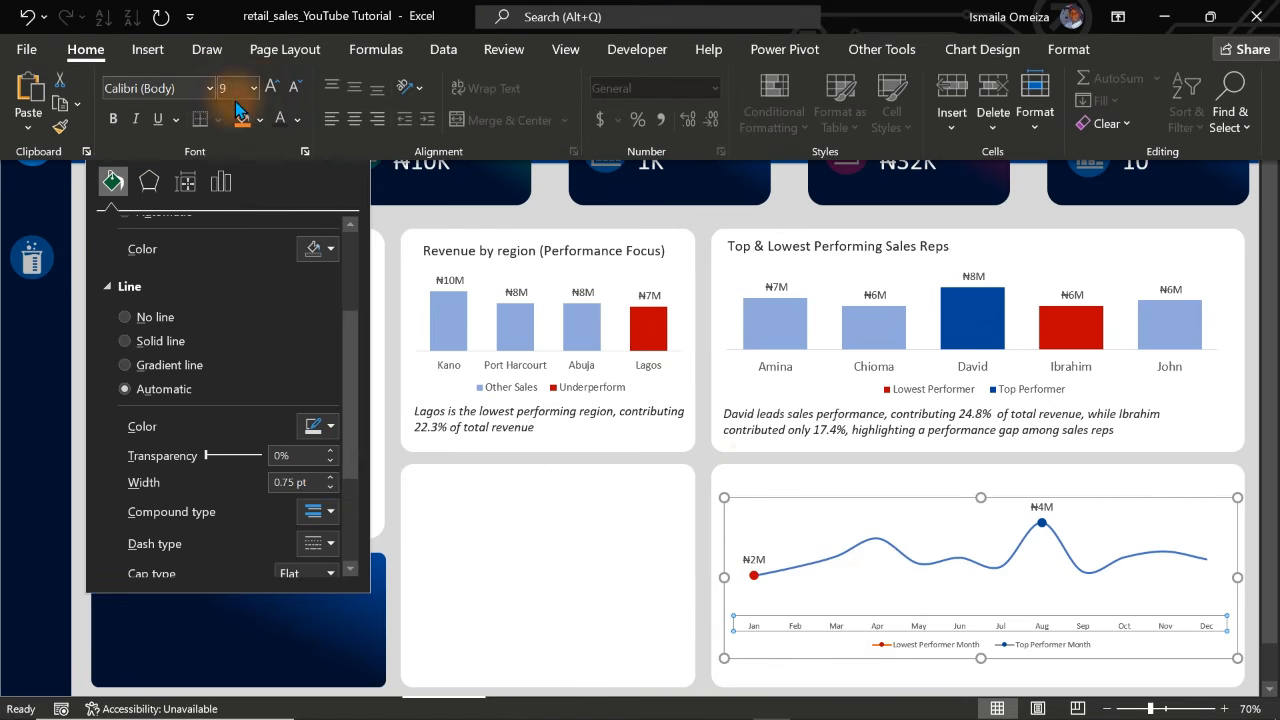
# Set the font size of the line chart's month axis labels and legend to 12
pyautogui.click(270, 88)
pyautogui.click(270, 88)
pyautogui.click(270, 88)
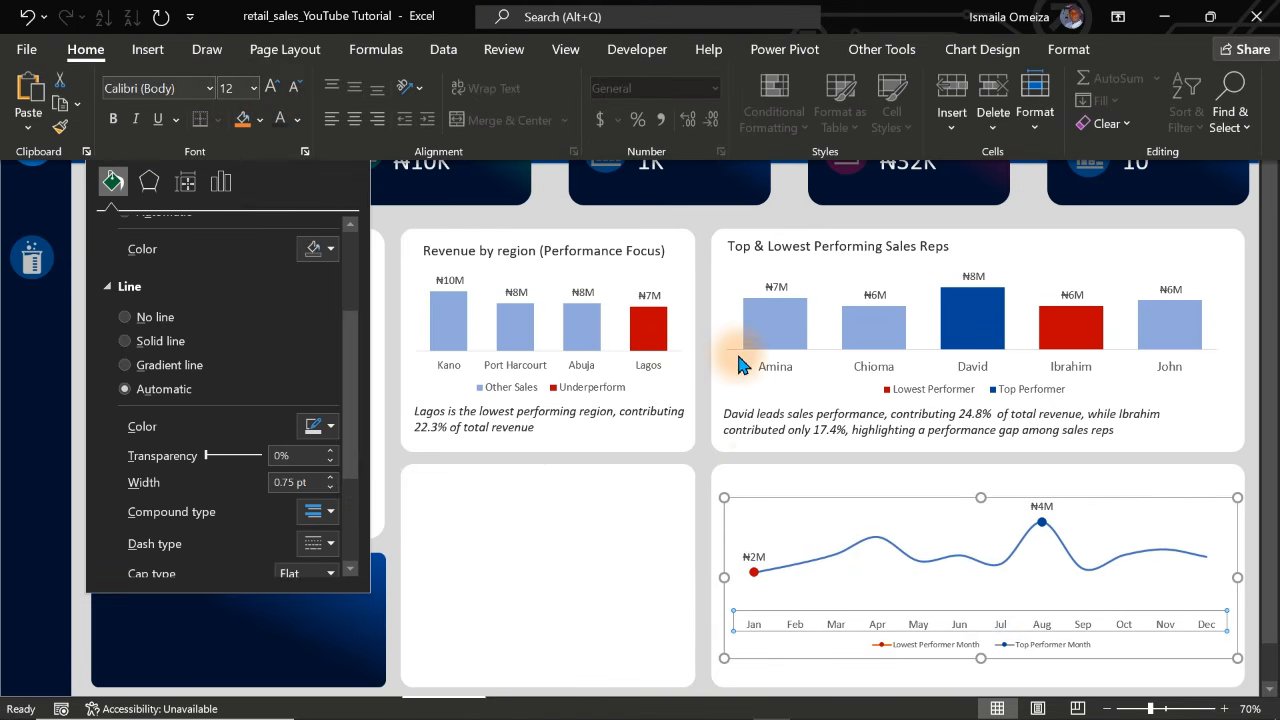
pyautogui.click(1000, 645)
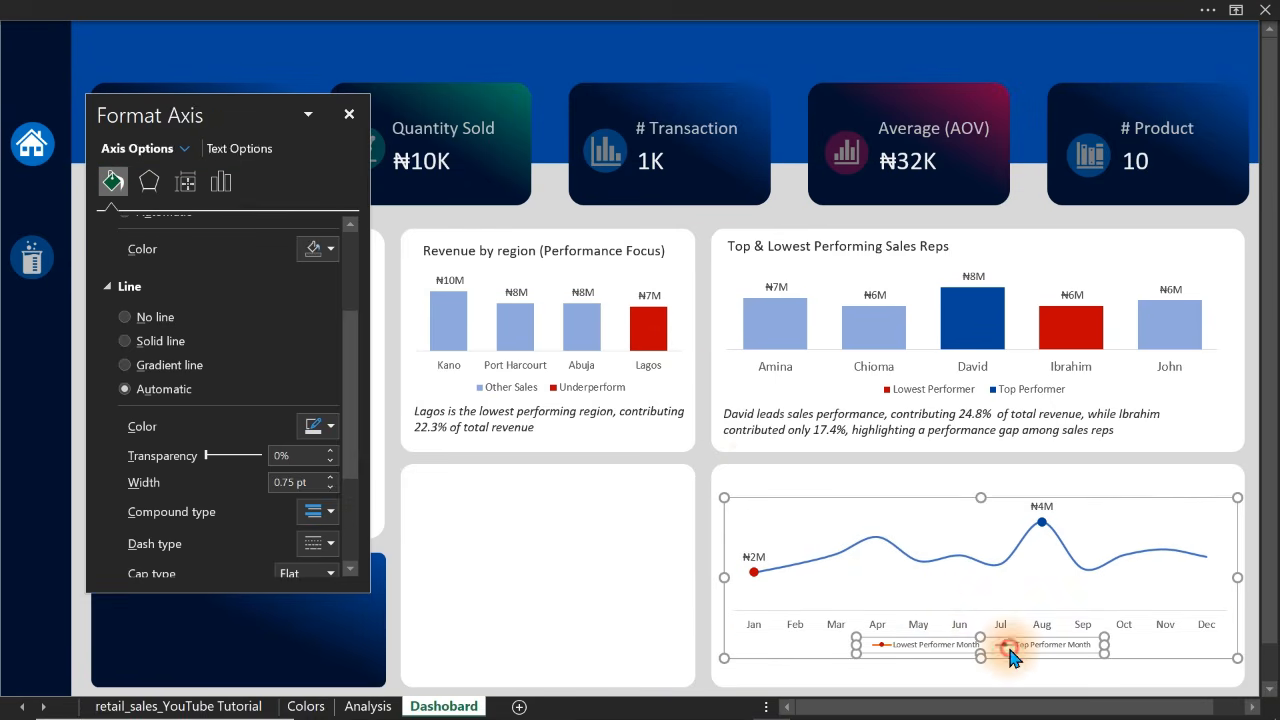
pyautogui.click(378, 10)
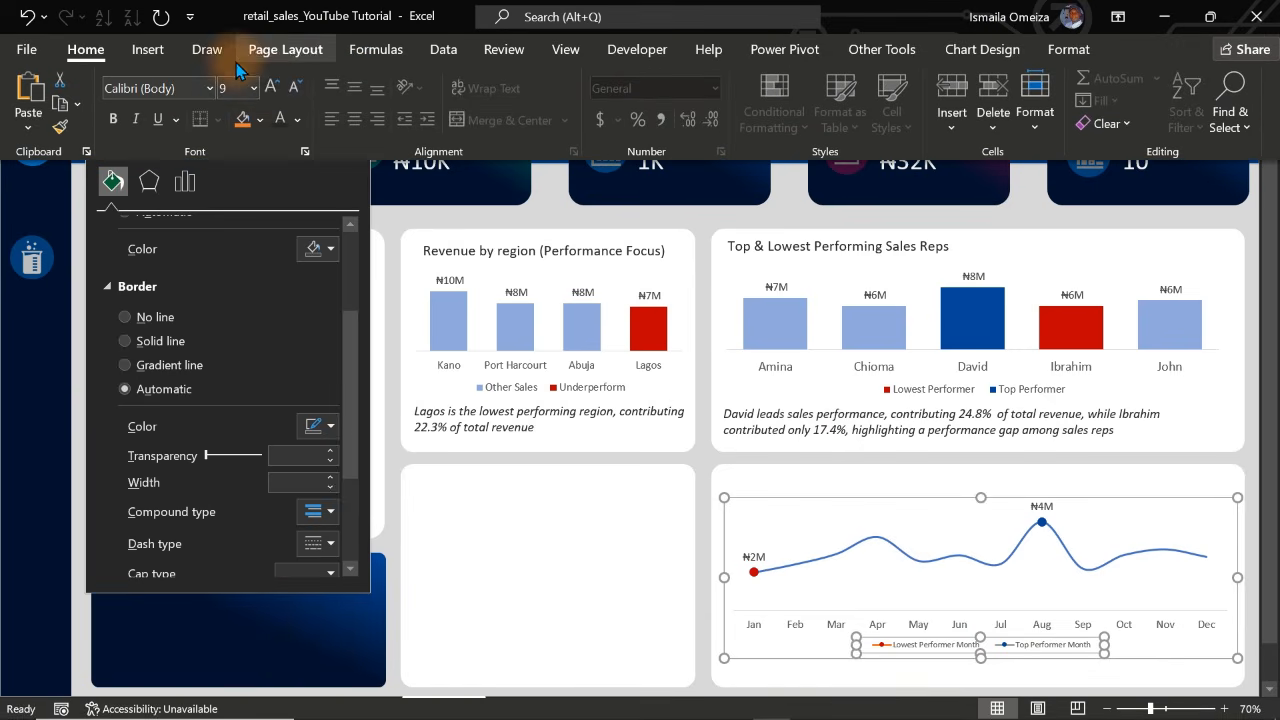
pyautogui.click(270, 88)
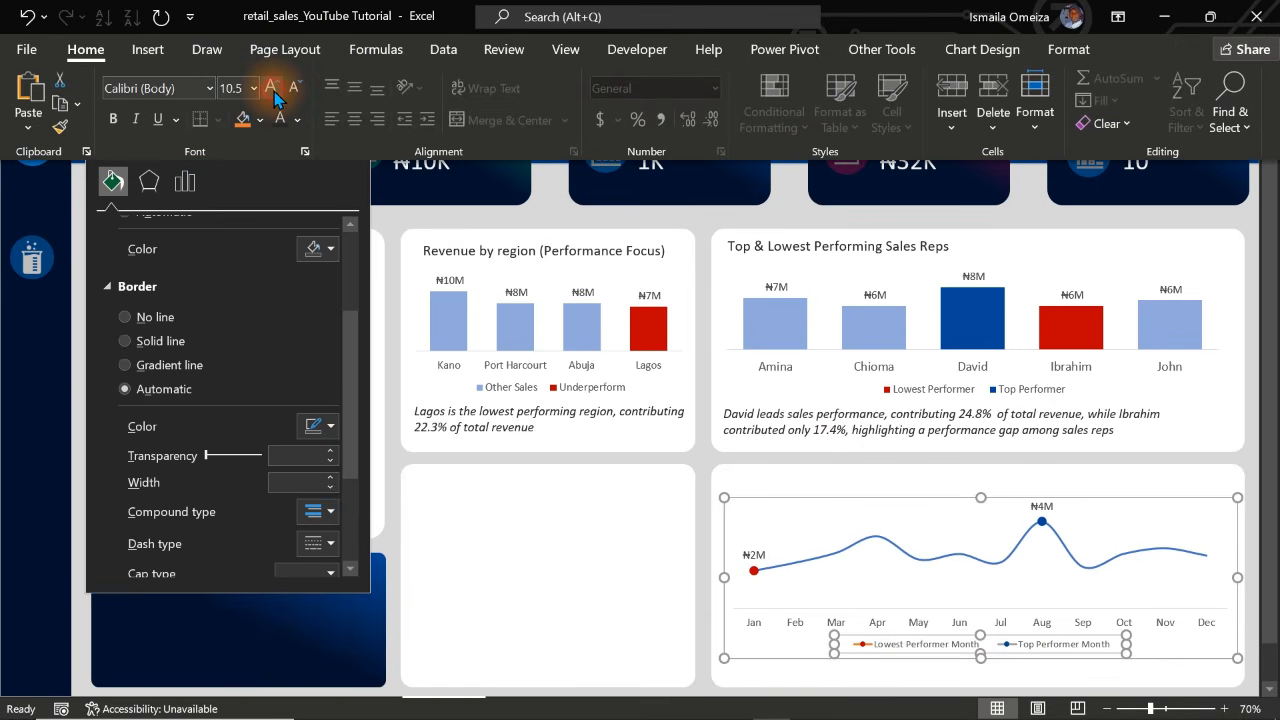
pyautogui.click(270, 88)
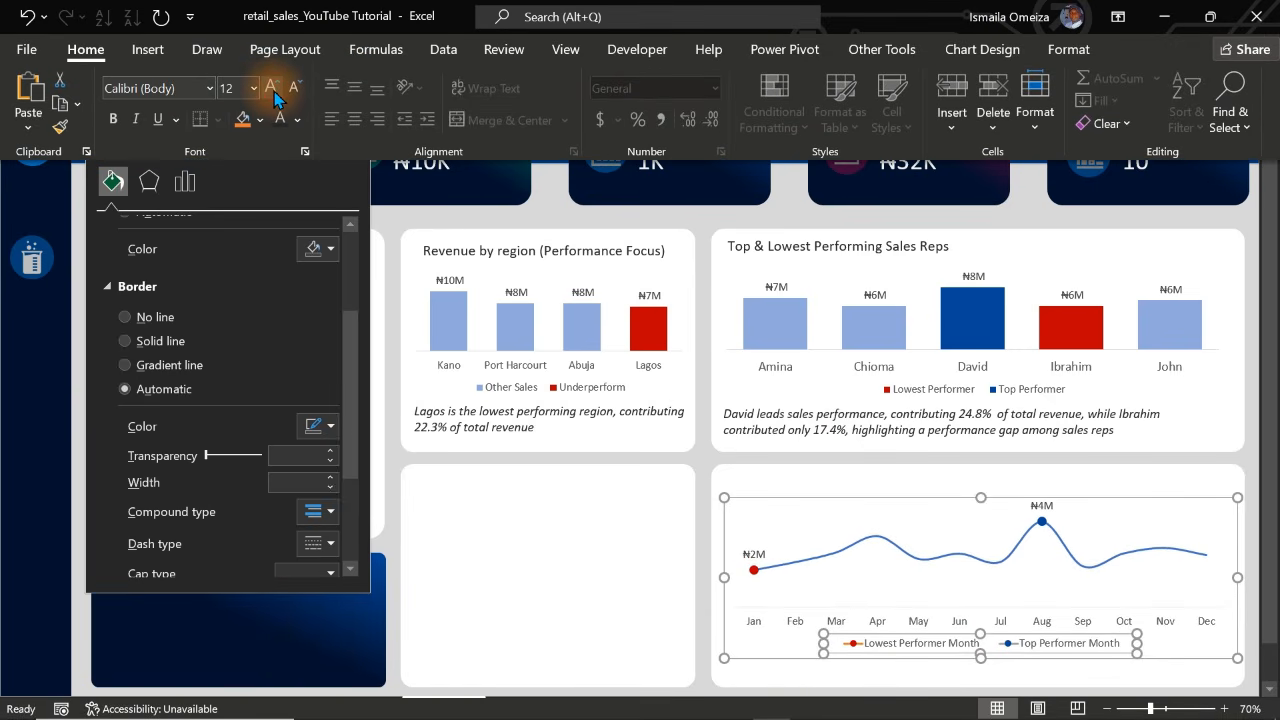
# Give the line chart's legend no border line and no fill
pyautogui.click(834, 505)
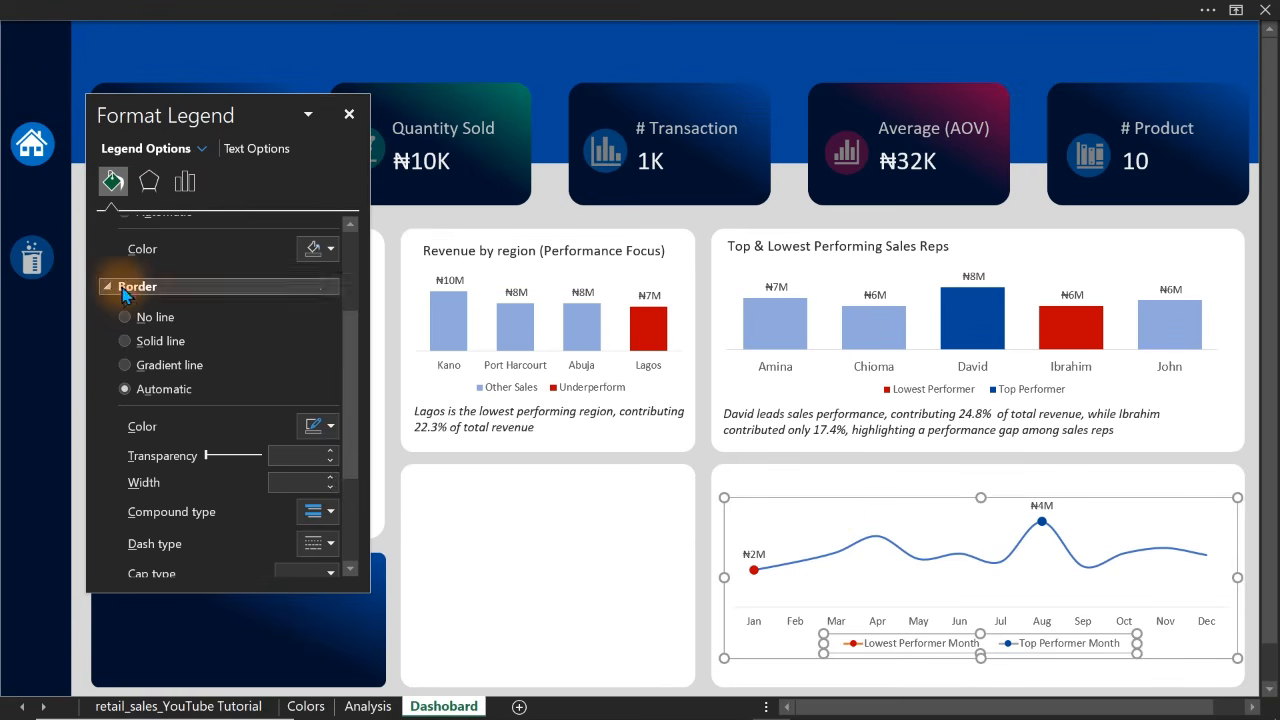
pyautogui.click(129, 317)
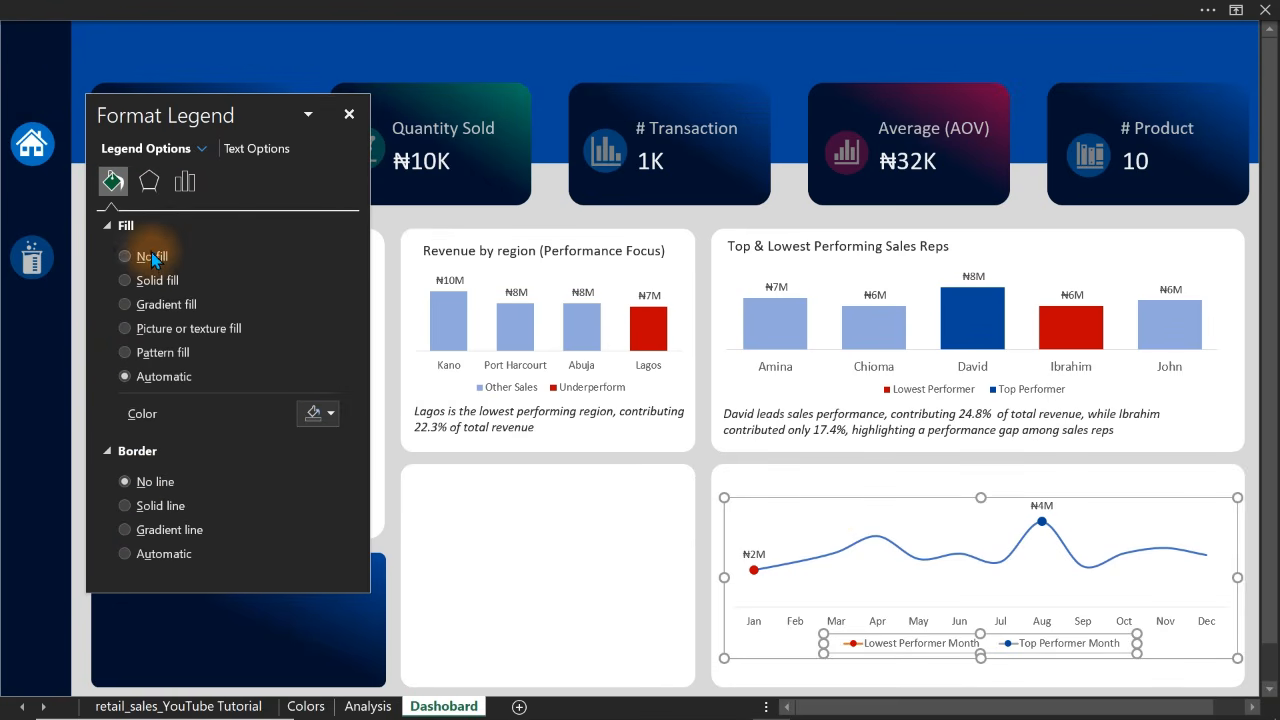
pyautogui.click(153, 258)
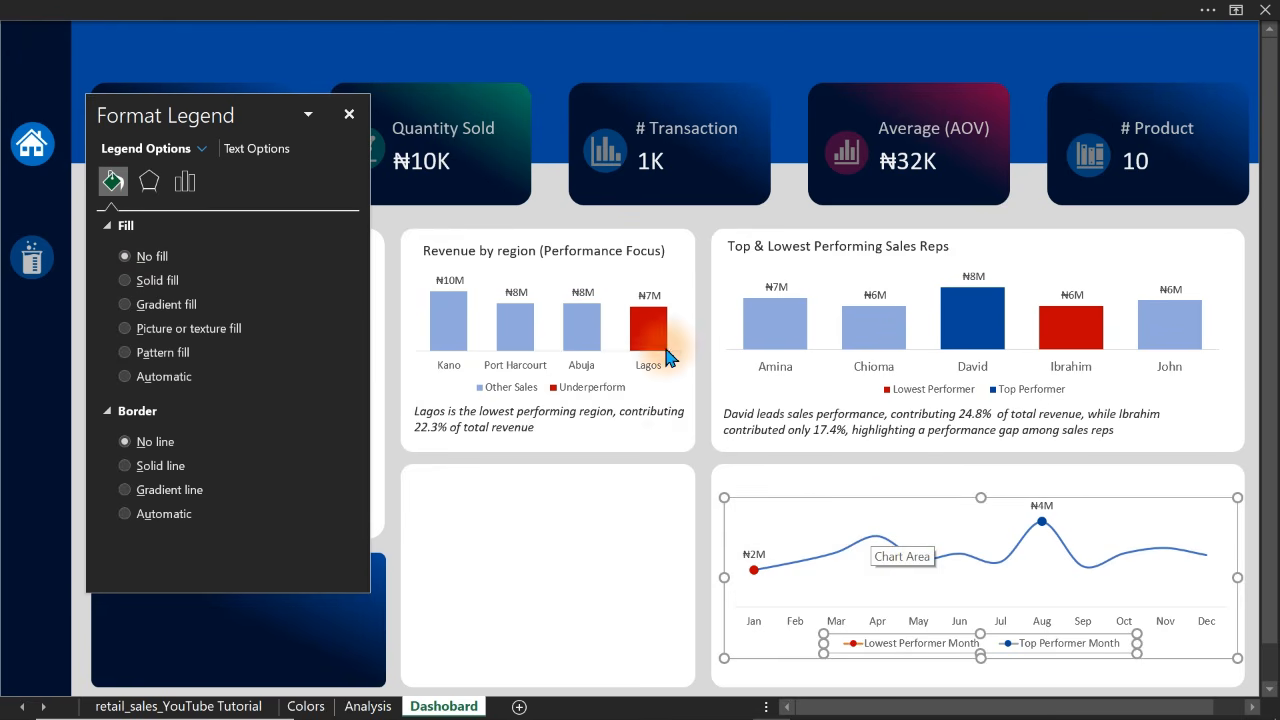
# Copy the Revenue by region title above the line chart and change the copy's text to "Sales Trend & Peak Performance"
pyautogui.click(557, 264)
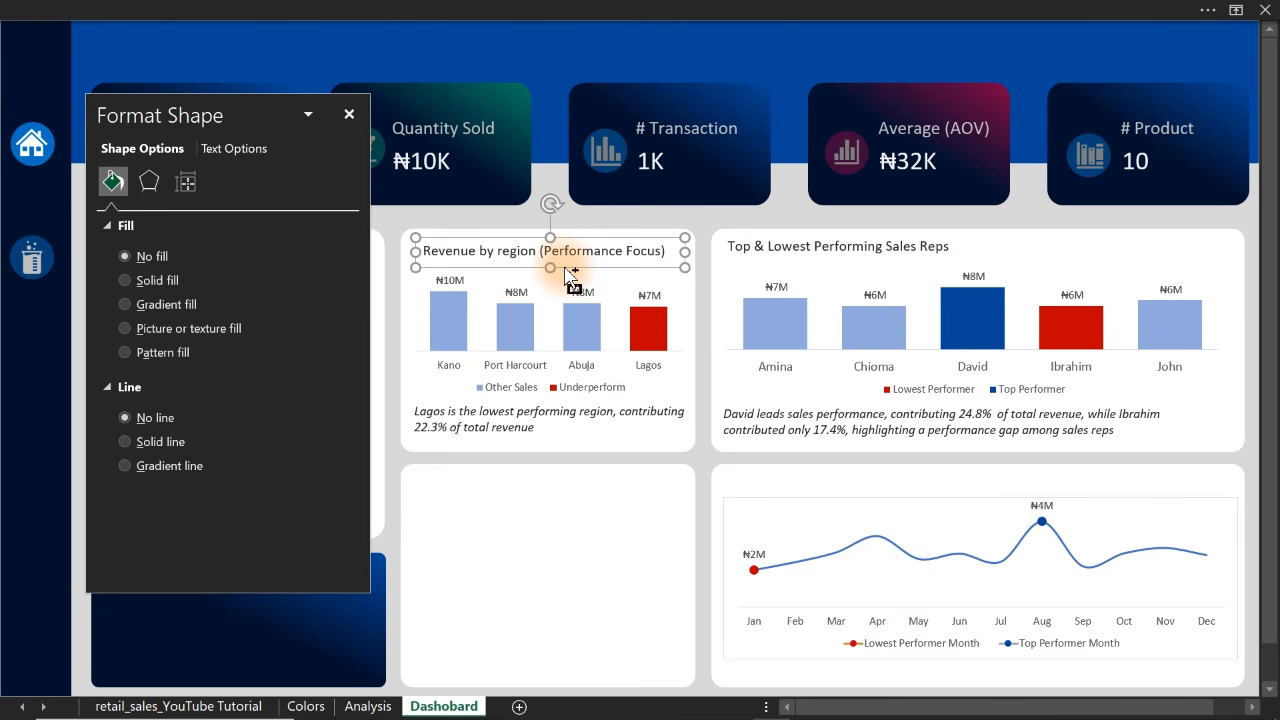
pyautogui.moveTo(563, 260); pyautogui.dragTo(874, 510)
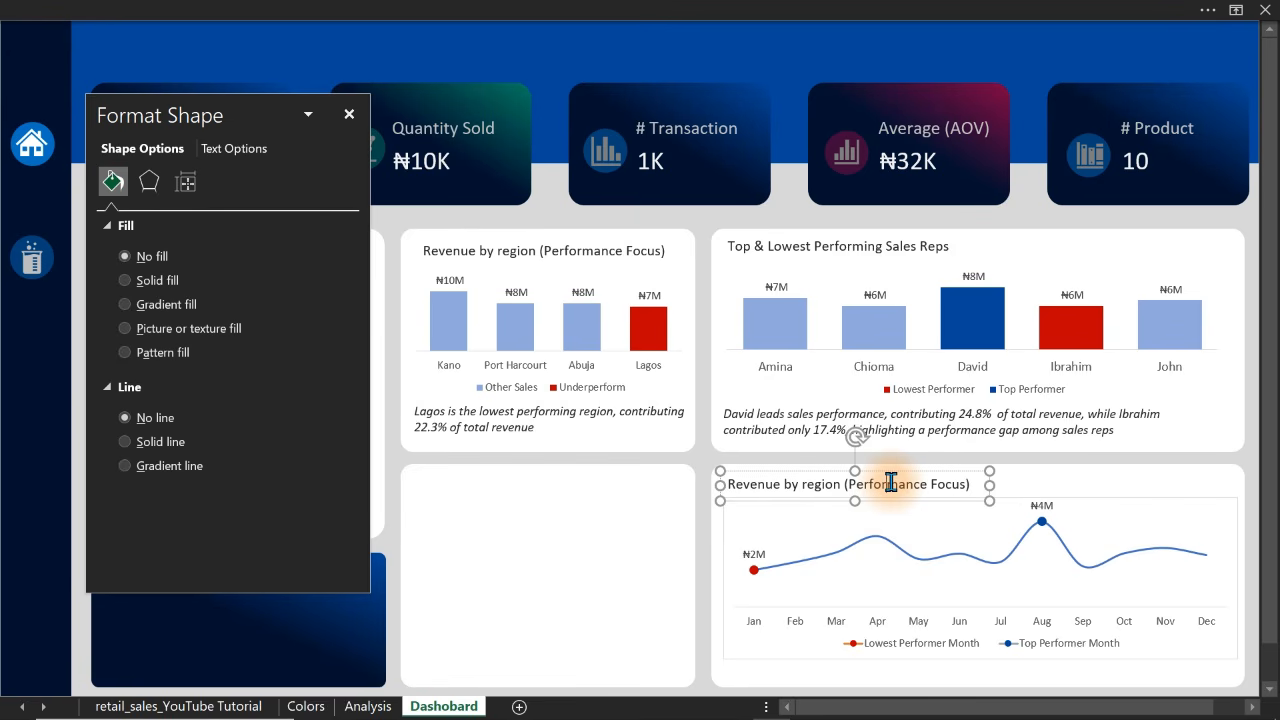
pyautogui.tripleClick(891, 483)
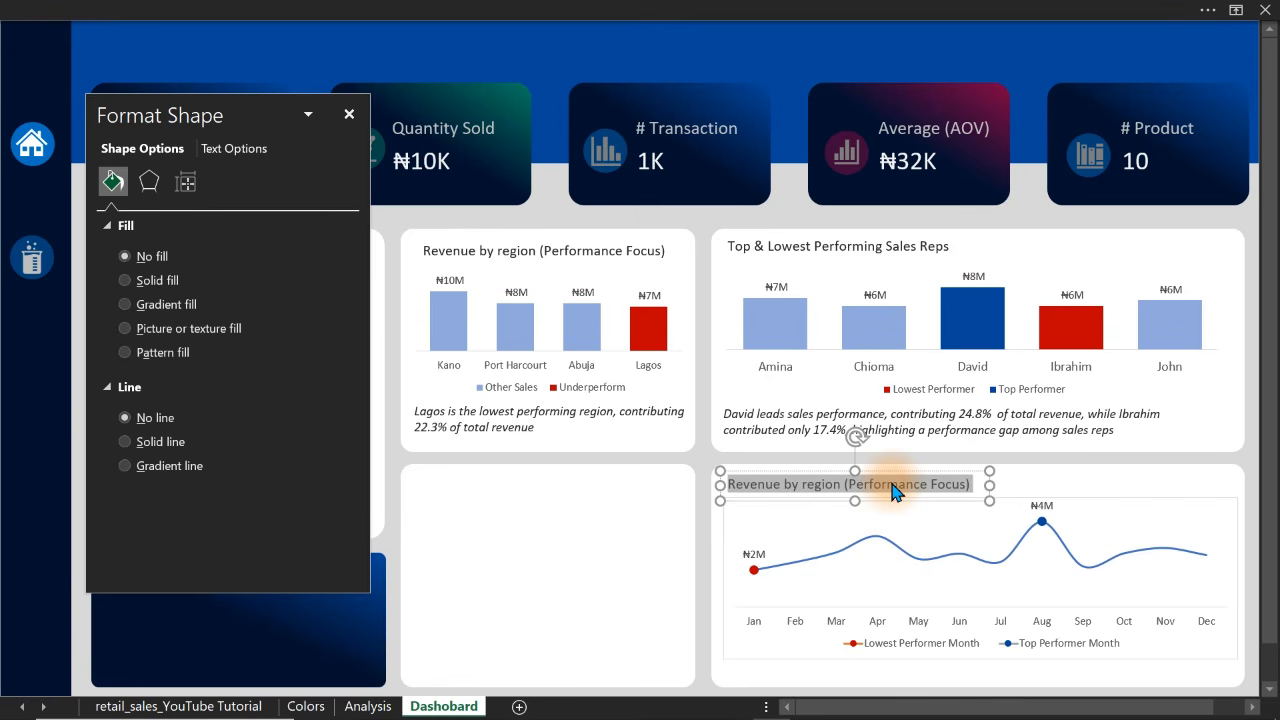
pyautogui.write('S')
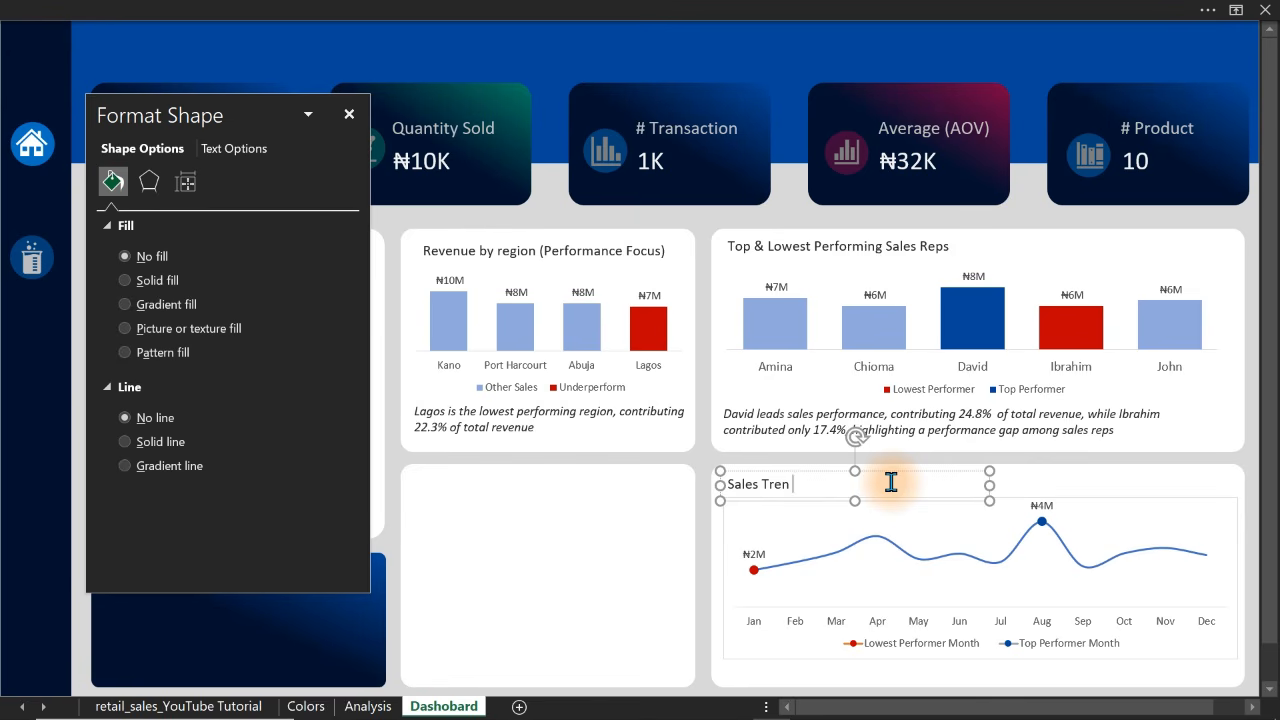
pyautogui.write('ales Trend &')
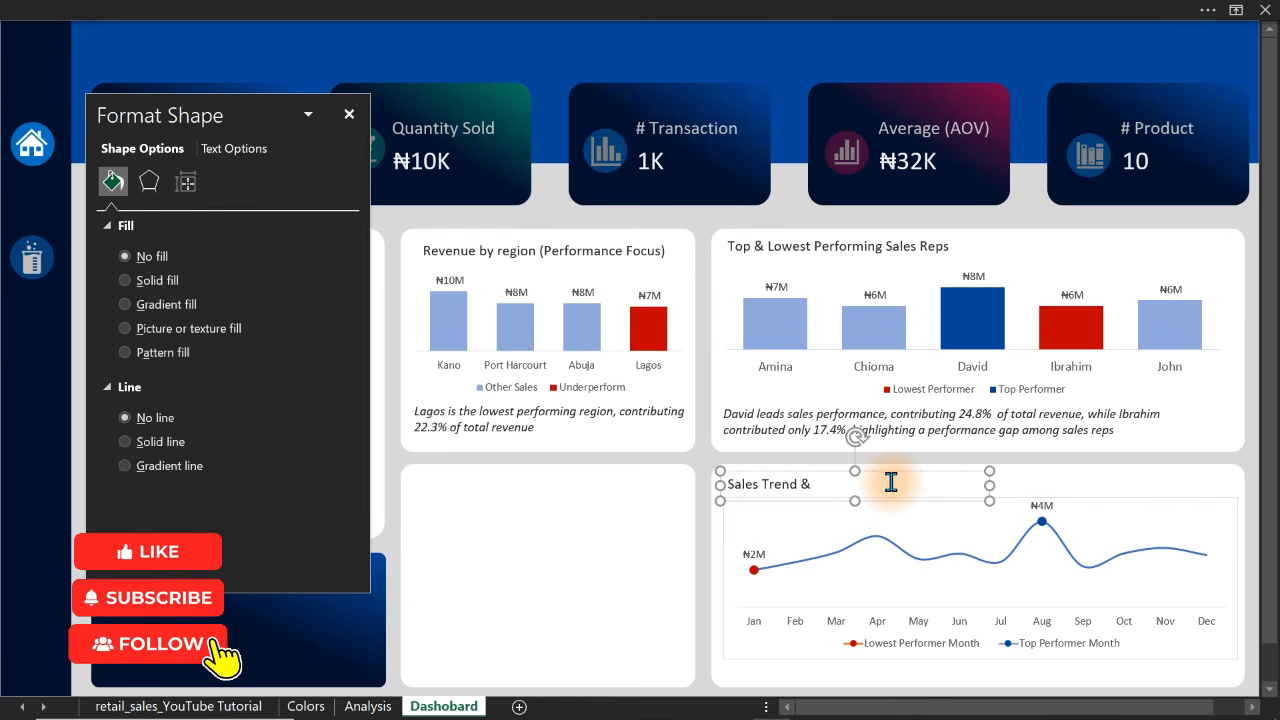
pyautogui.write(' Peak Performance')
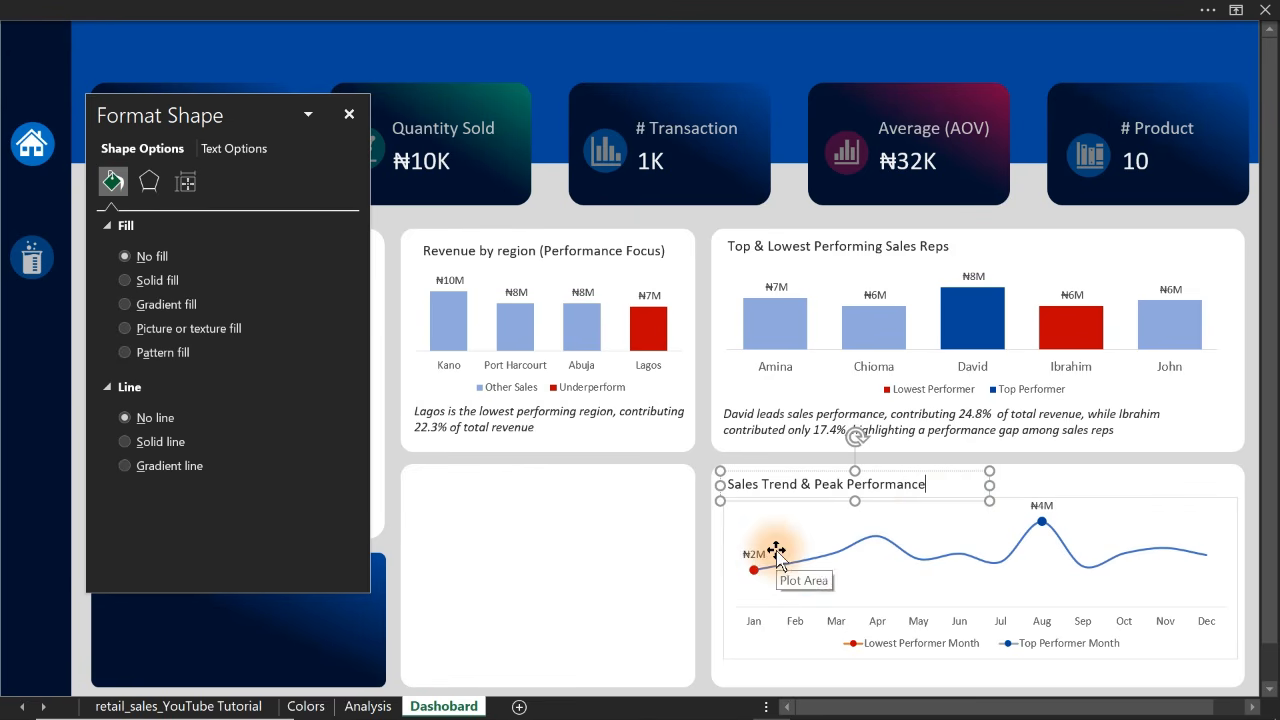
# Shorten the line chart from its lower edge and place a copy of the sales reps insight text beneath it
pyautogui.click(969, 633)
pyautogui.moveTo(980, 658)
pyautogui.mouseDown()
pyautogui.moveTo(980, 623)
pyautogui.moveTo(980, 638)
pyautogui.mouseUp()
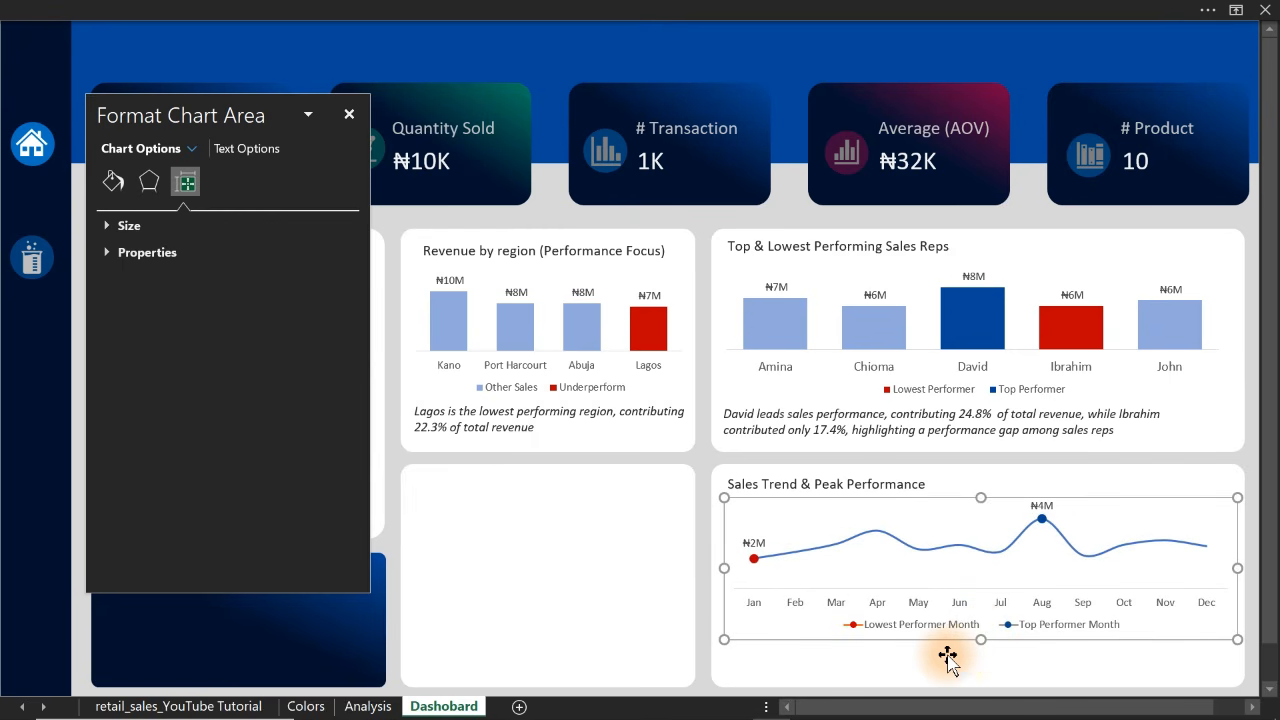
pyautogui.click(822, 432)
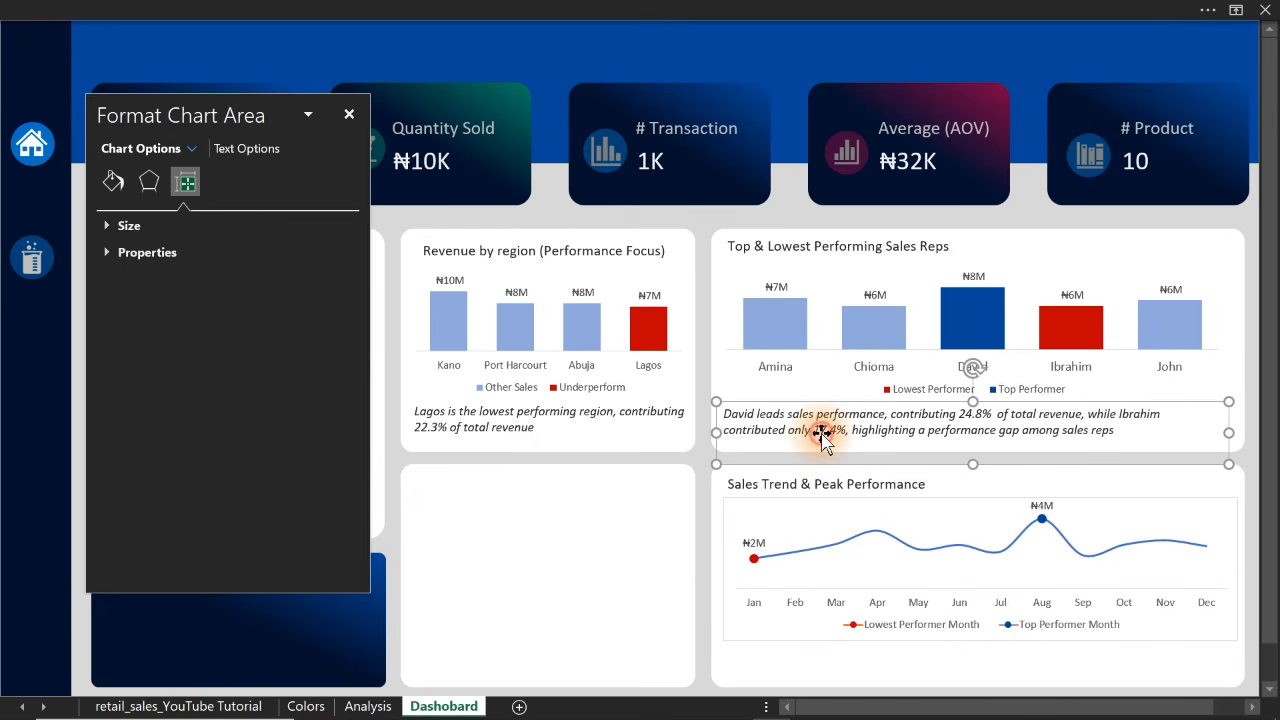
pyautogui.moveTo(822, 432); pyautogui.dragTo(819, 662)
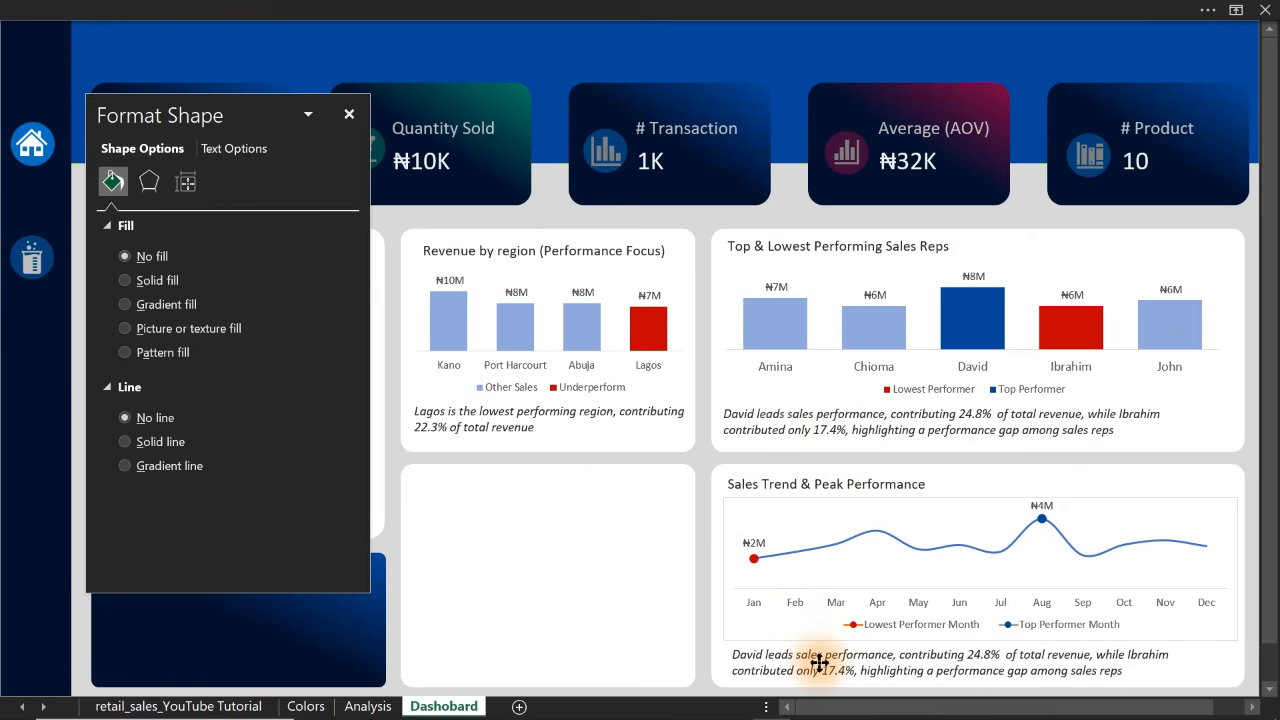
# Give the Sales Trend & Peak Performance line chart's area no fill and no border line
pyautogui.click(723, 587)
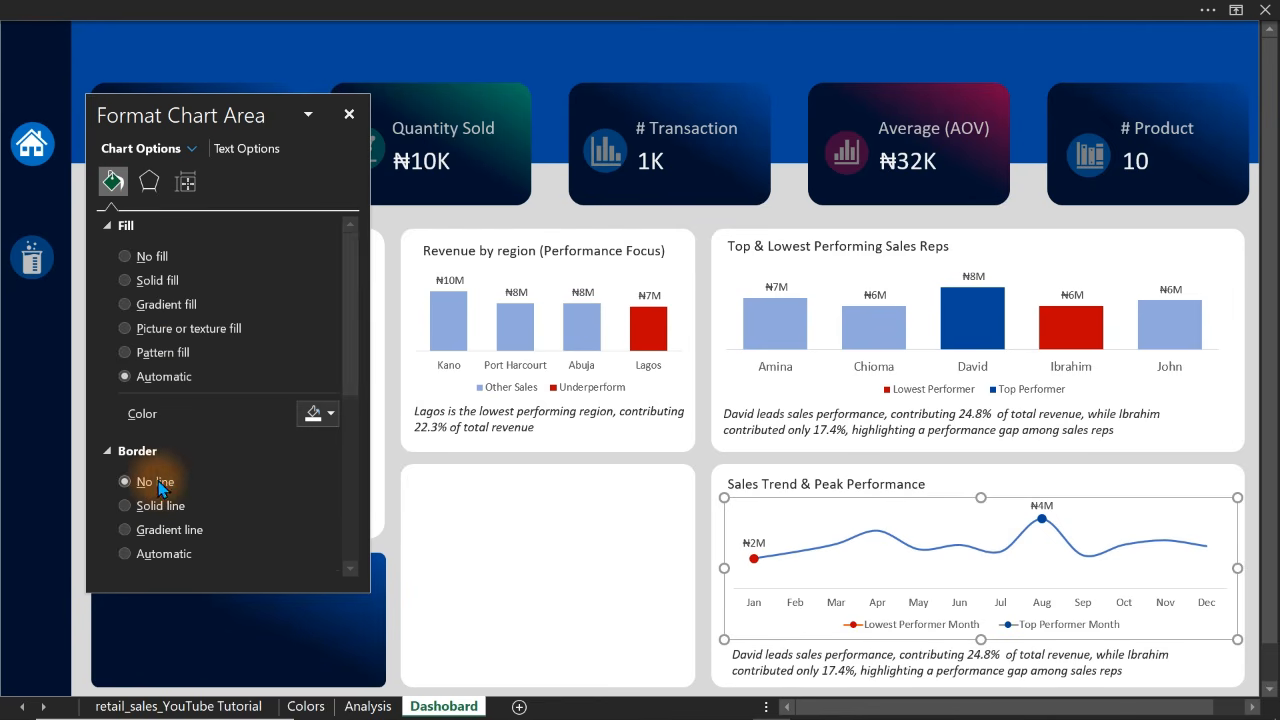
pyautogui.click(146, 256)
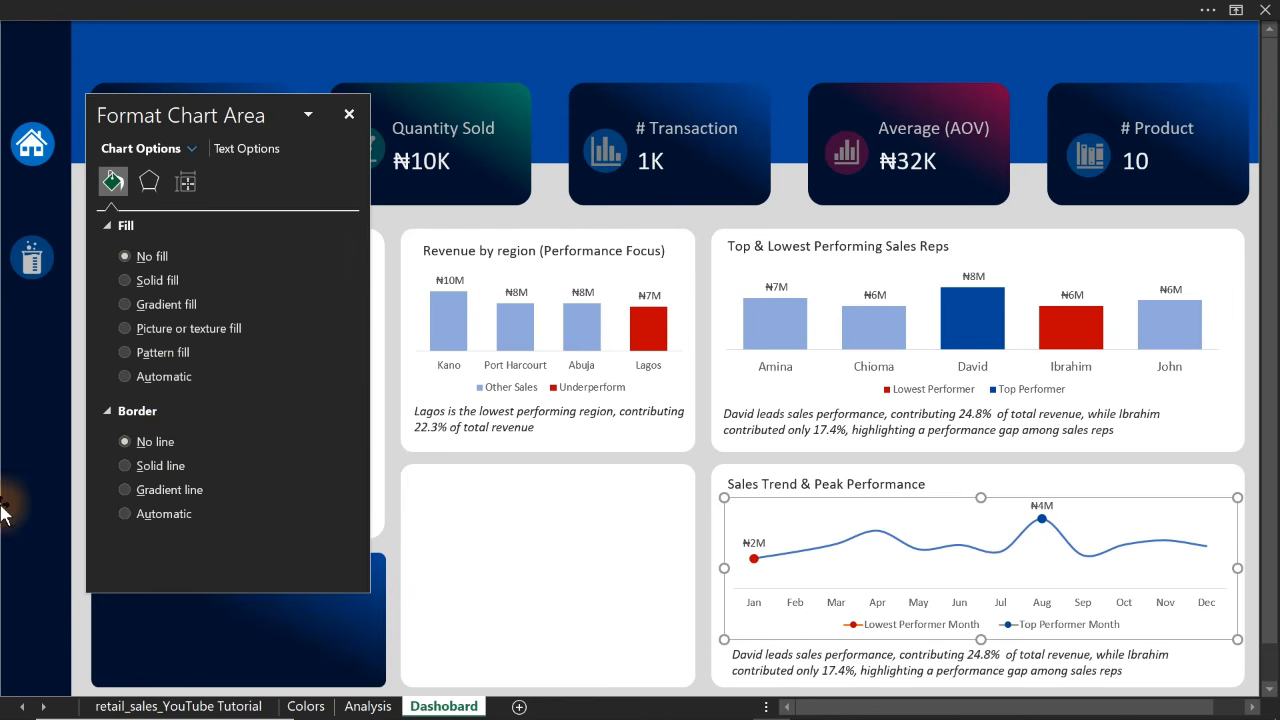
pyautogui.click(1043, 210)
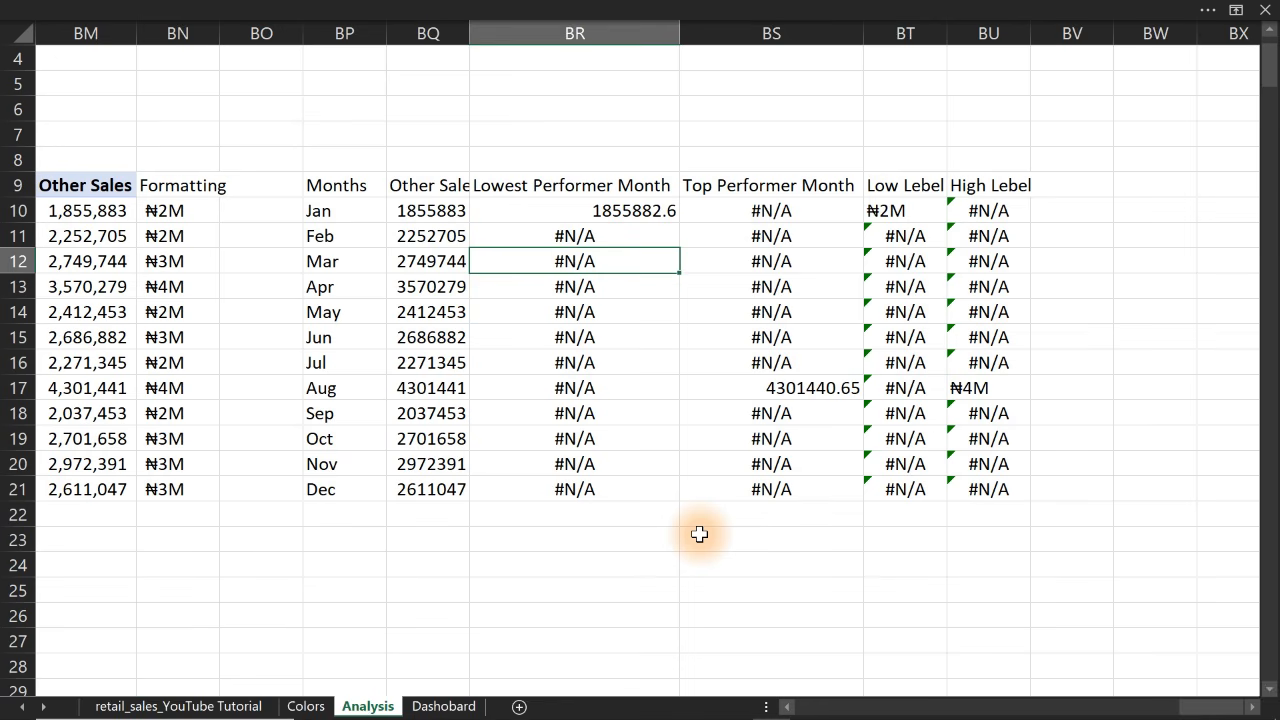
# On the Analysis sheet, enter the labels Min, Max, Min Month and Max Month in cells BX11 to BX14
pyautogui.click(1088, 356)
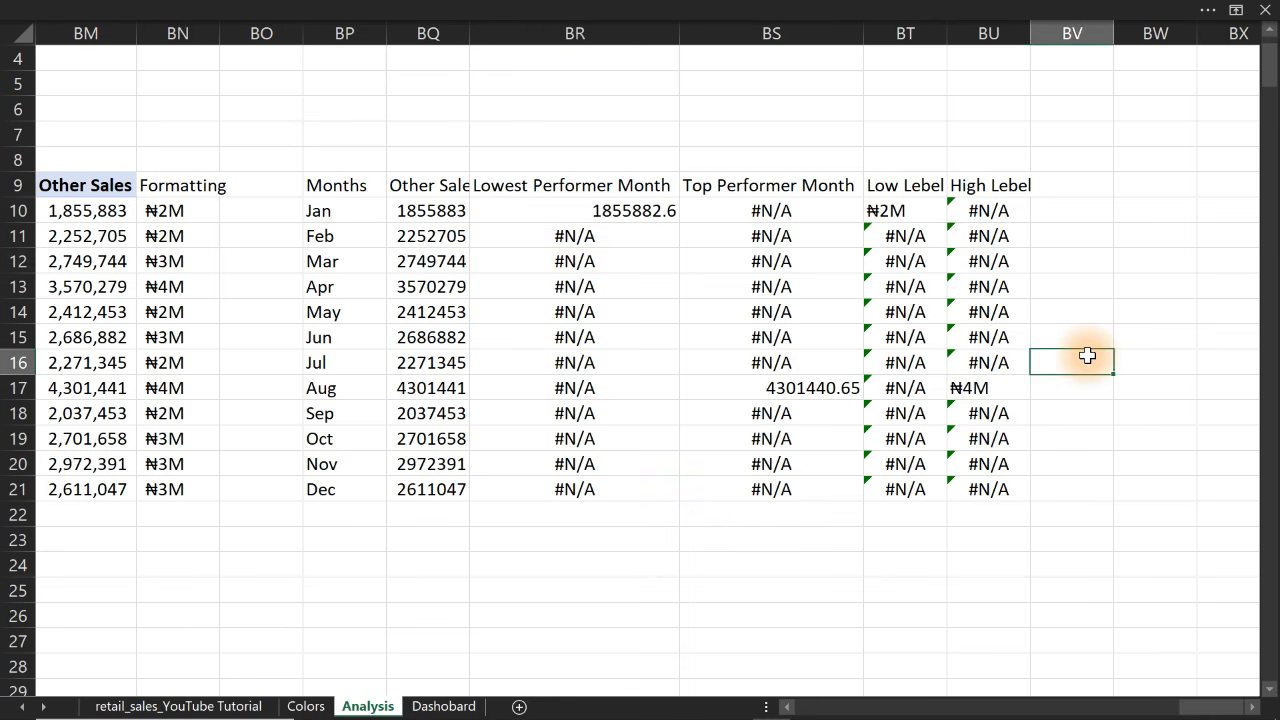
pyautogui.press('Right')
pyautogui.press('Right')
pyautogui.press('Right')
pyautogui.press('Right')
pyautogui.press('Right')
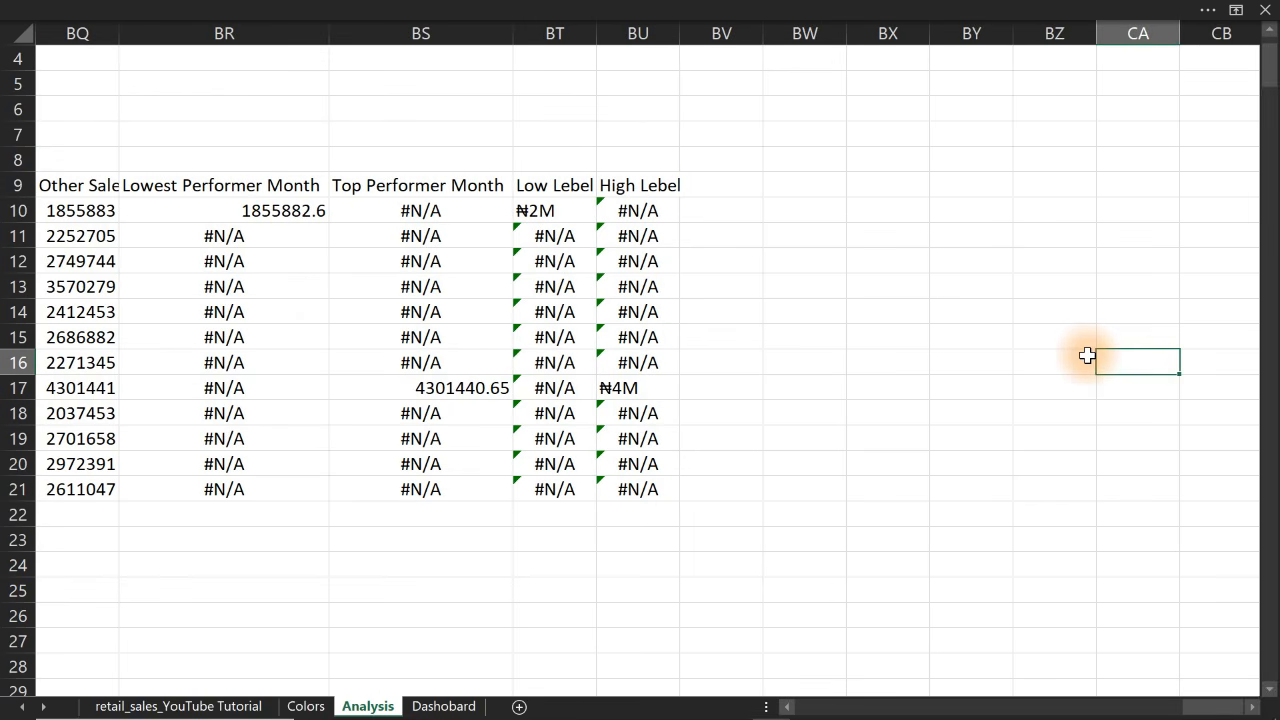
pyautogui.click(863, 231)
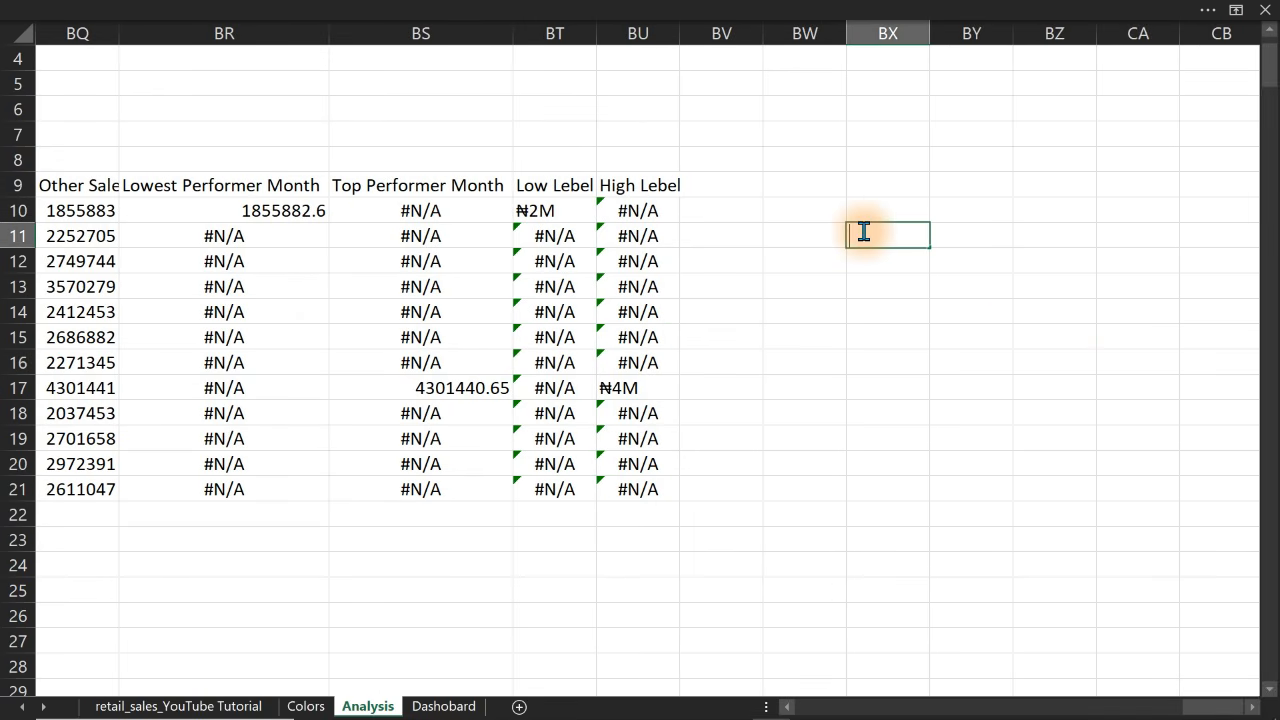
pyautogui.press('Return')
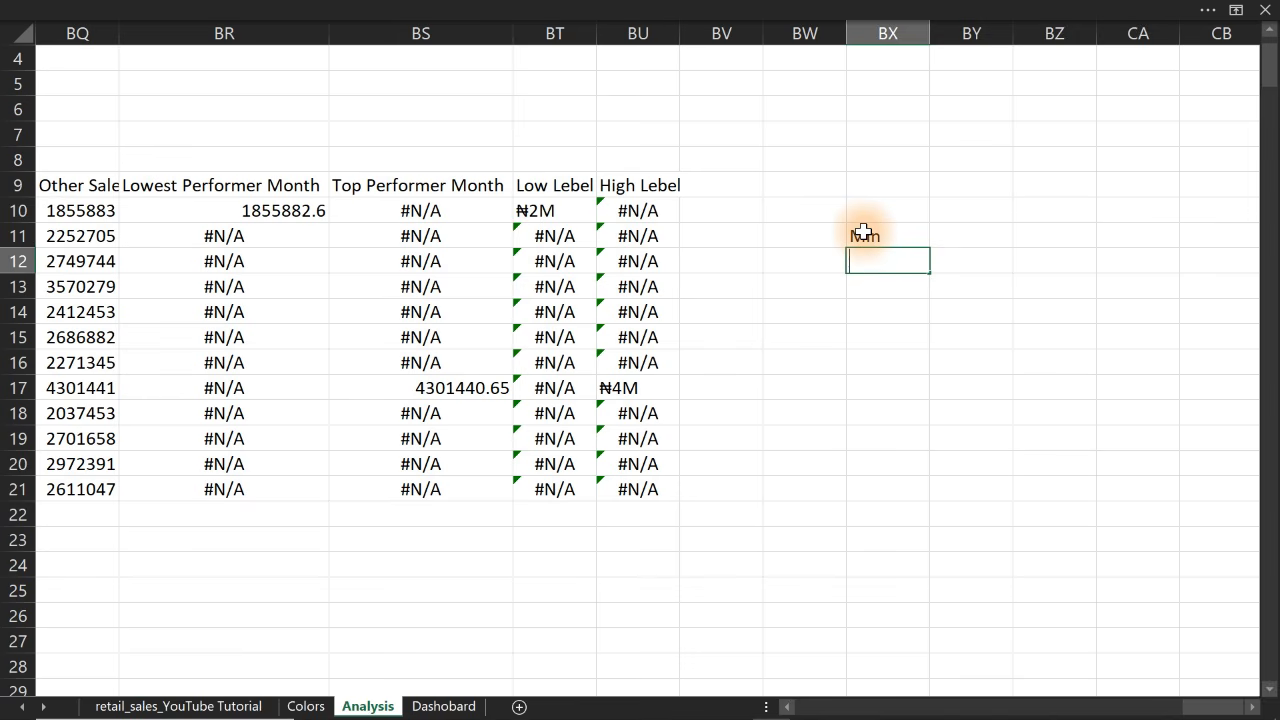
pyautogui.press('Return')
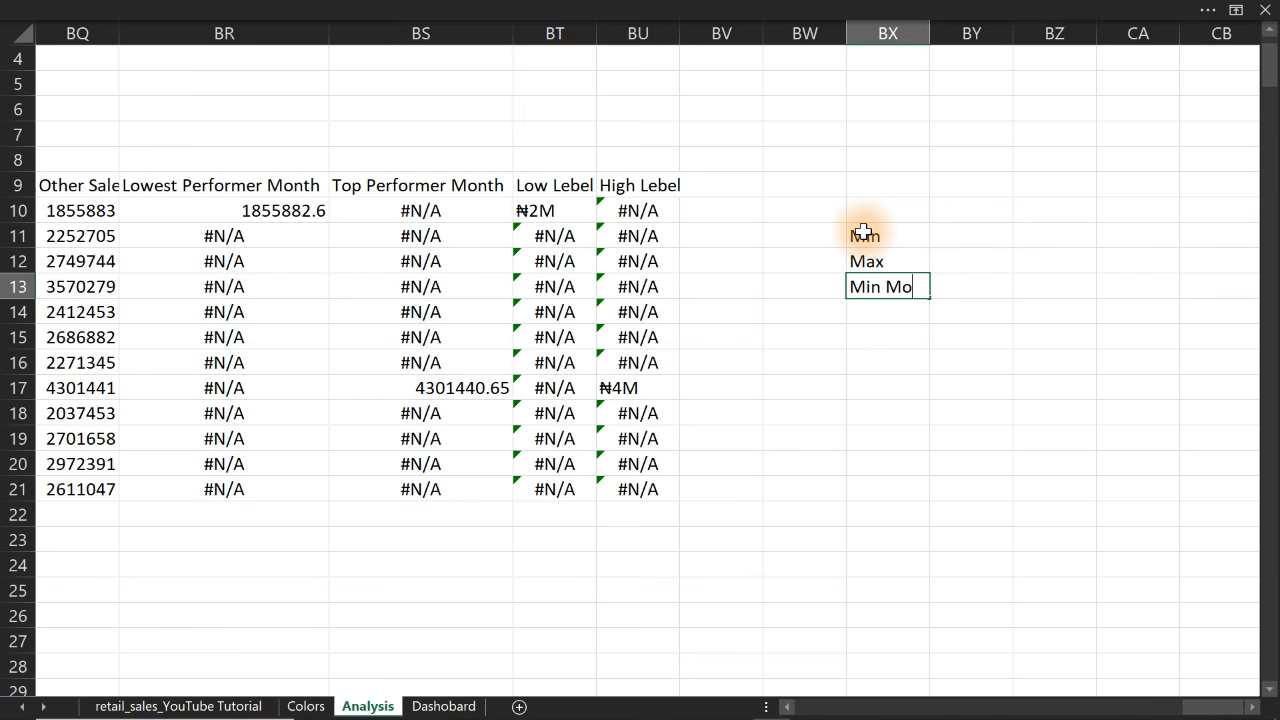
pyautogui.press('Return')
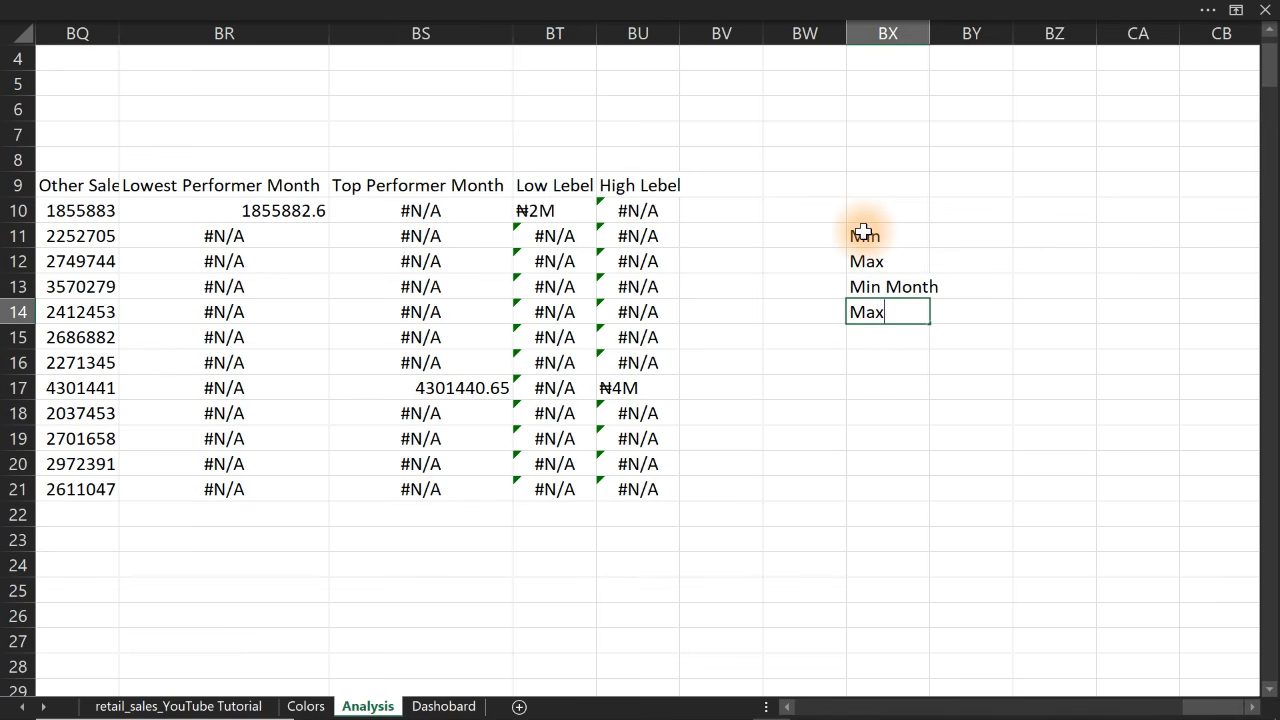
pyautogui.press('Return')
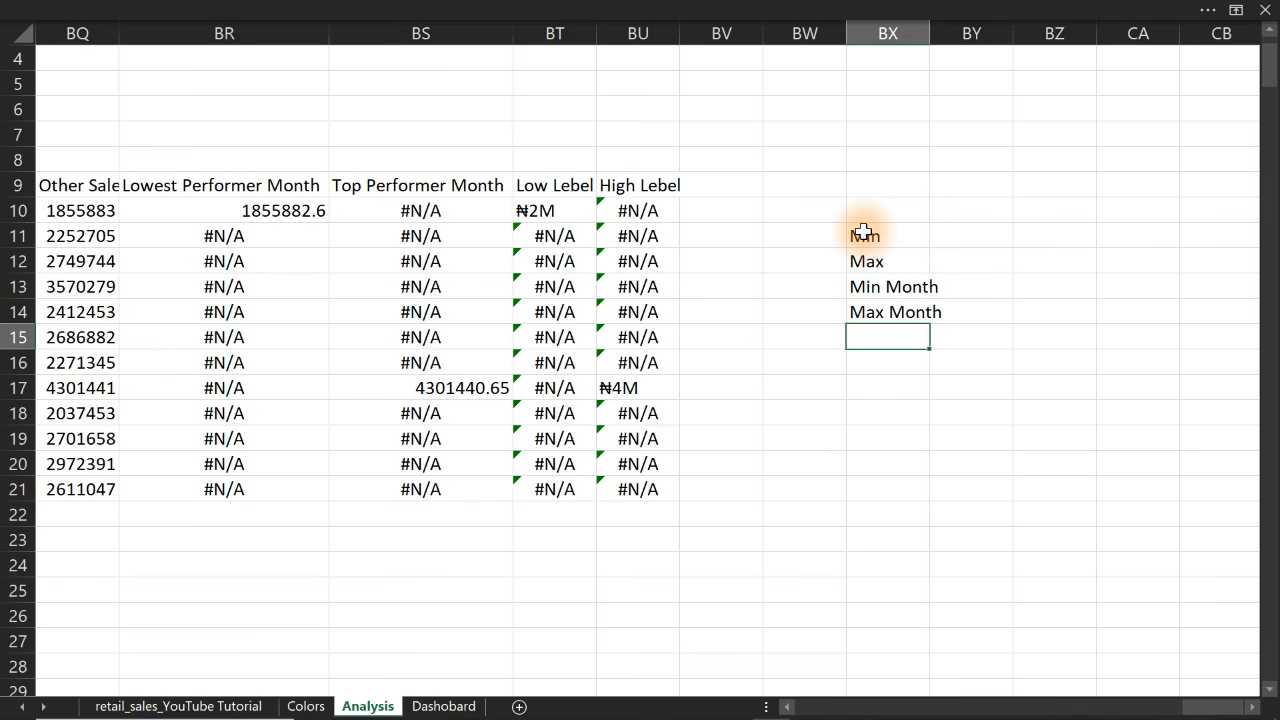
# Calculate the lowest monthly sales in BY11 with a MIN formula over BQ10:BQ21
pyautogui.click(945, 236)
pyautogui.write('=')
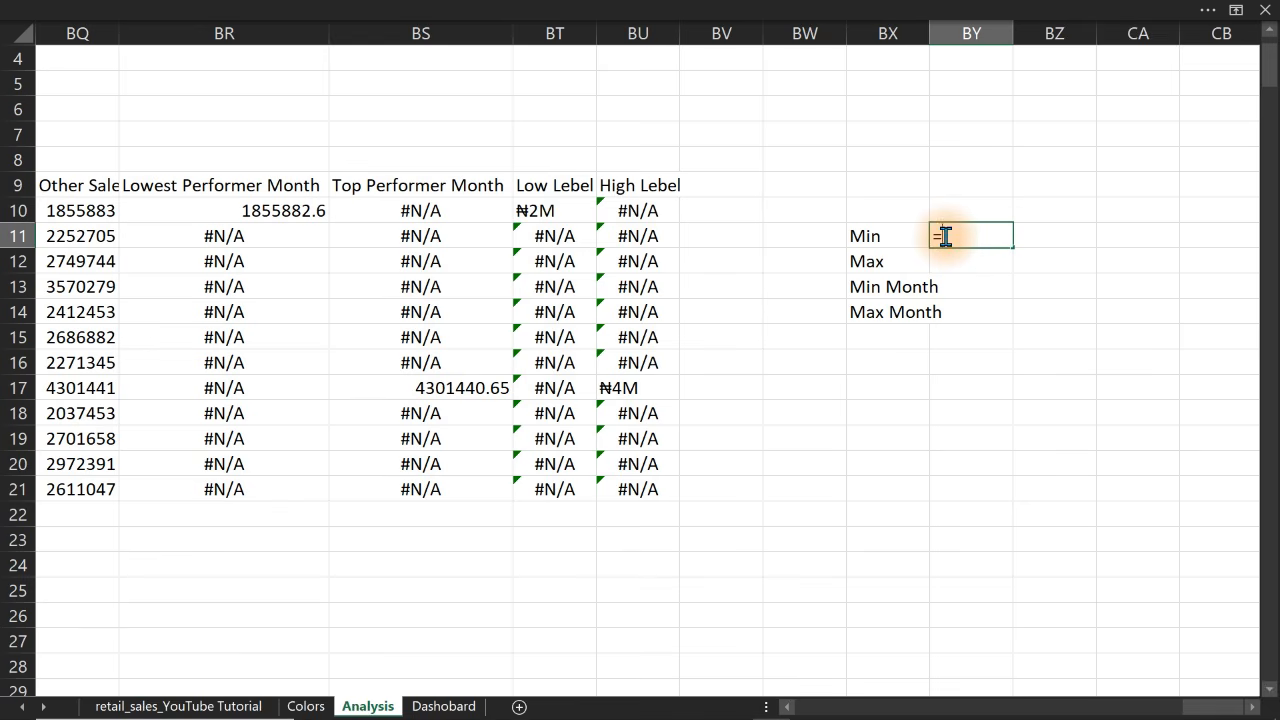
pyautogui.write('MIN(')
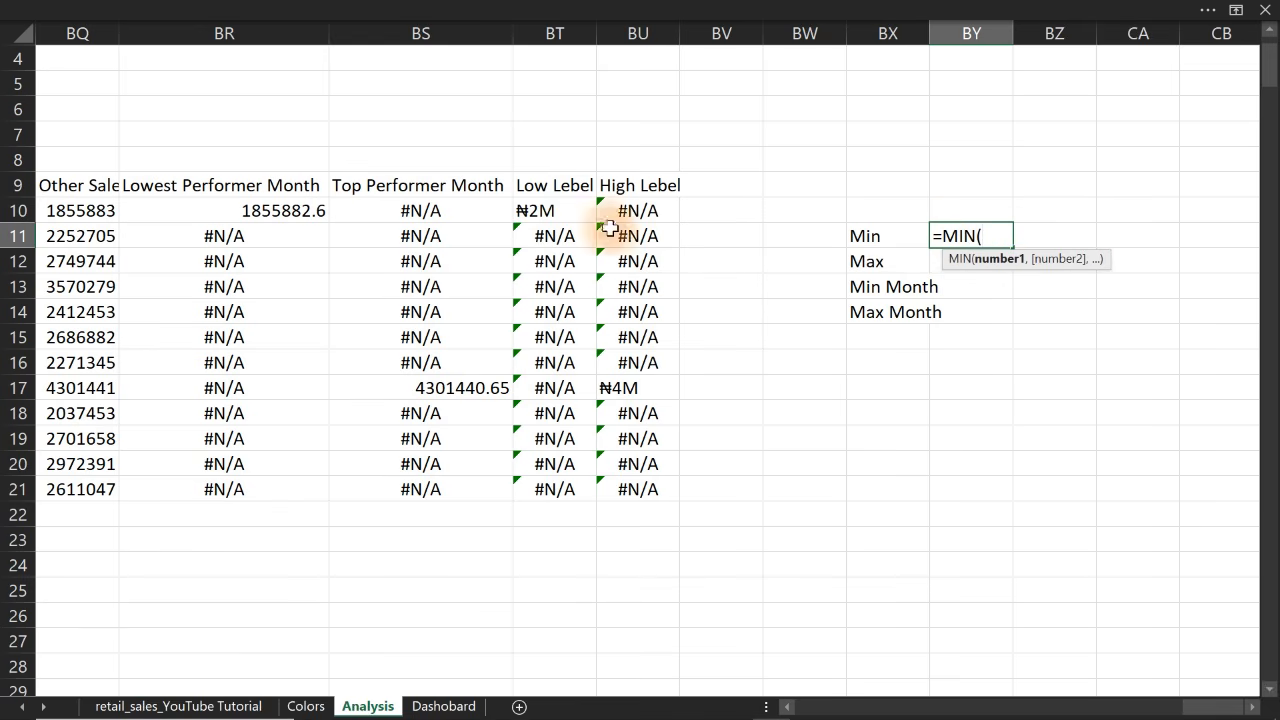
pyautogui.moveTo(95, 211); pyautogui.dragTo(80, 489)
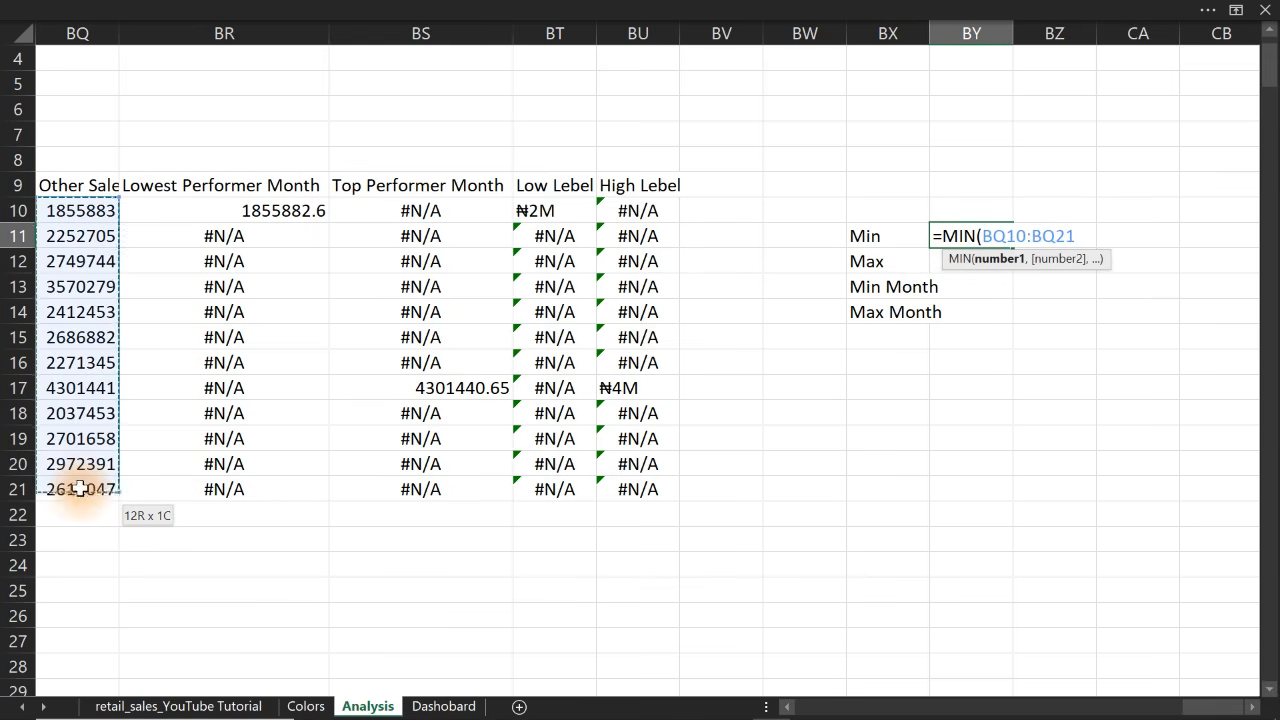
pyautogui.press('Return')
# Calculate the highest monthly sales in BY12 with a MAX formula over BQ10:BQ21
pyautogui.write('=')
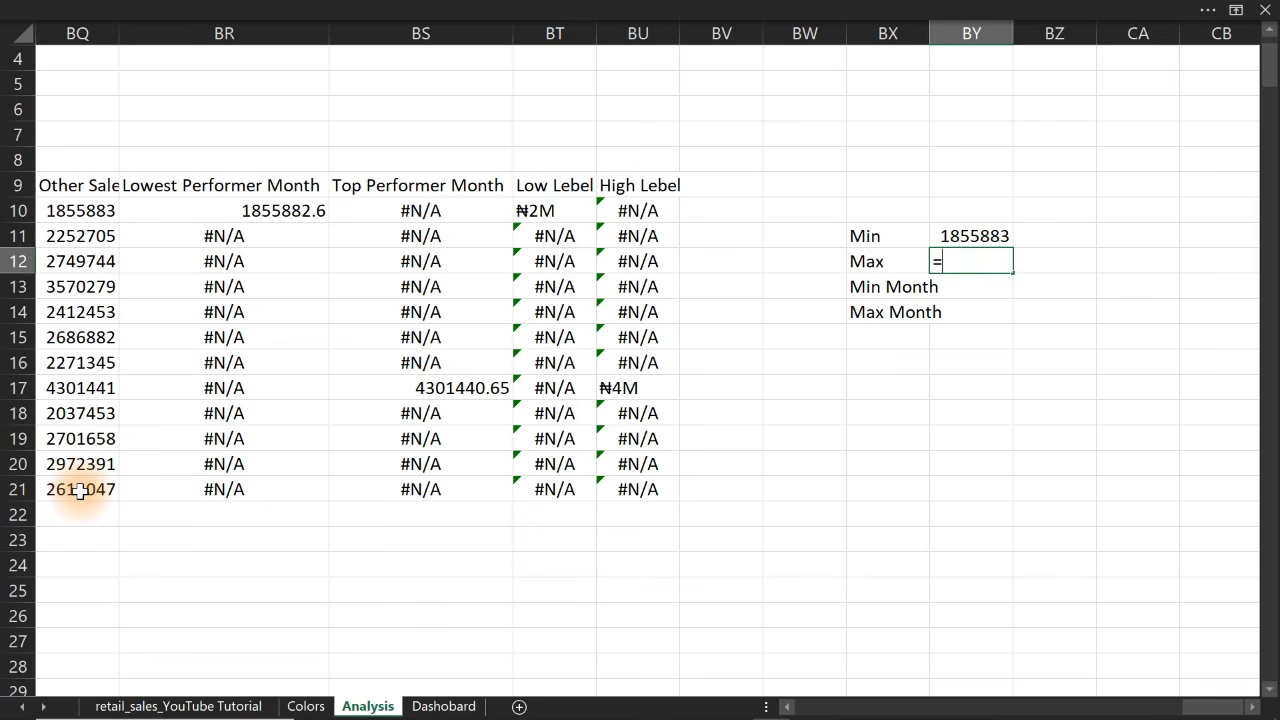
pyautogui.write('max')
pyautogui.press('Tab')
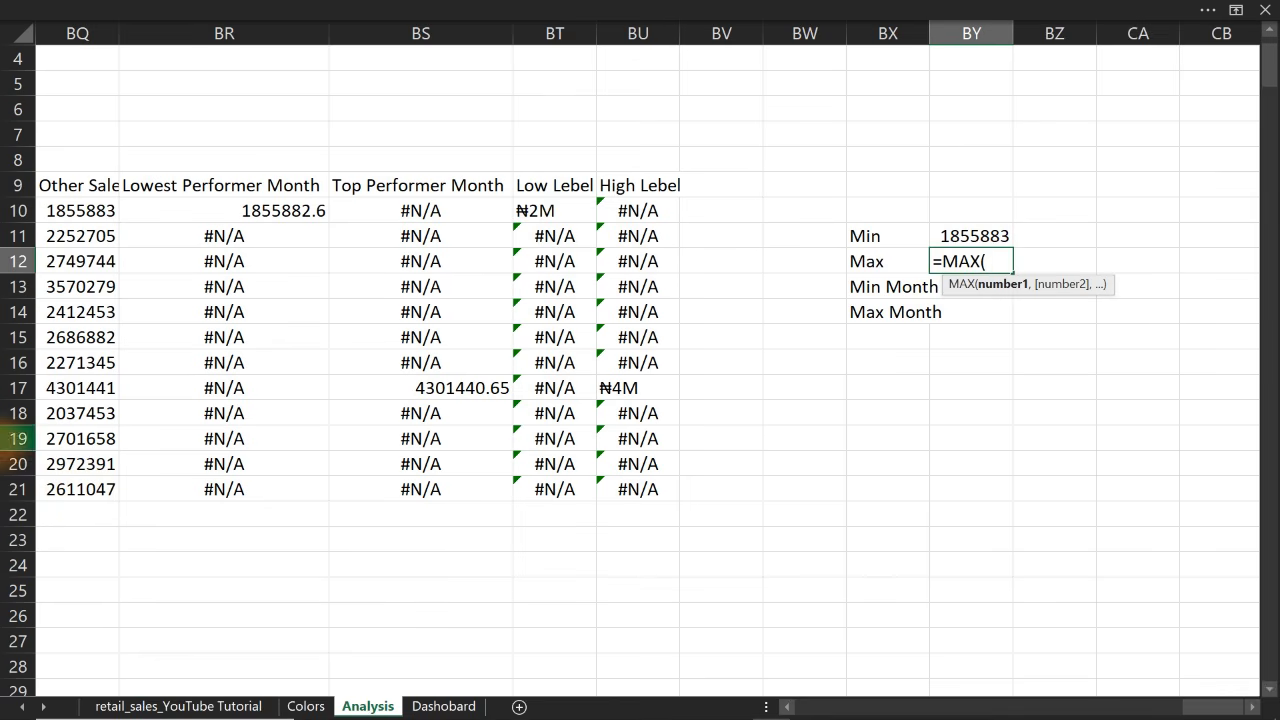
pyautogui.moveTo(88, 211); pyautogui.dragTo(97, 488)
pyautogui.press('Return')
# Look up the lowest-sales month in BY13 with =INDEX(BP10:BP21,MATCH(BY11,BQ10:BQ21,0))
pyautogui.write('=')
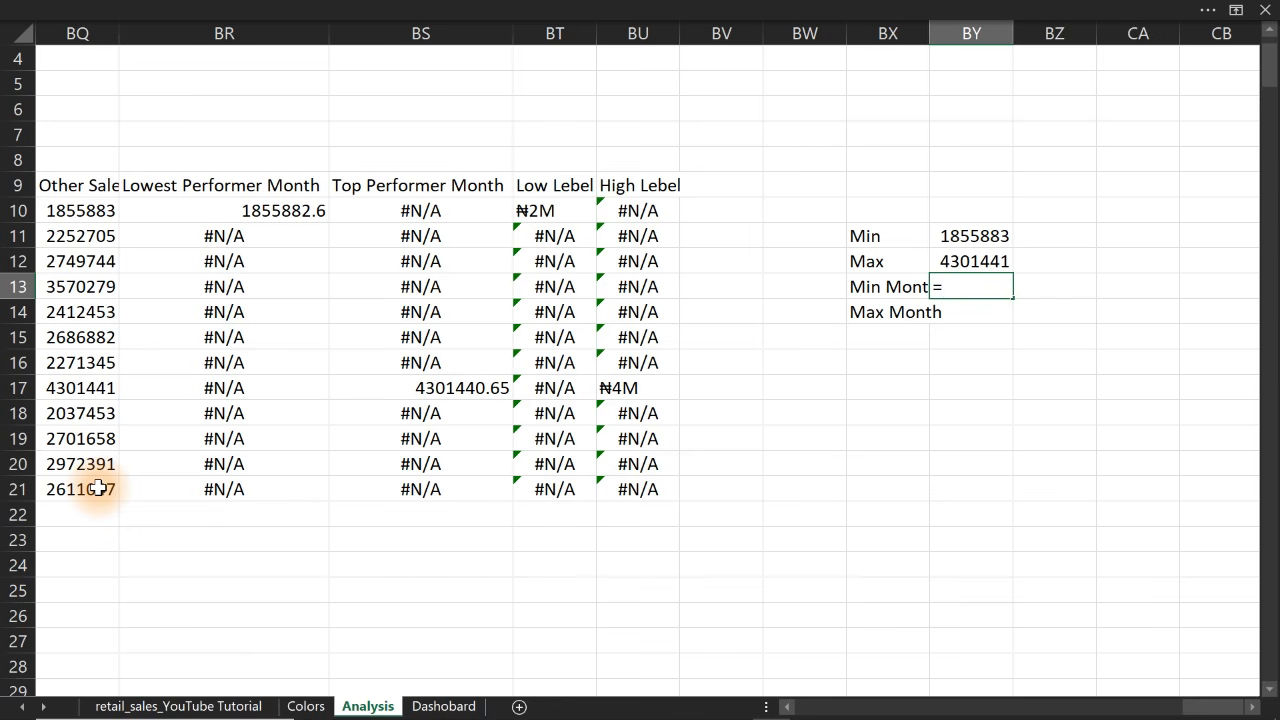
pyautogui.write('ind')
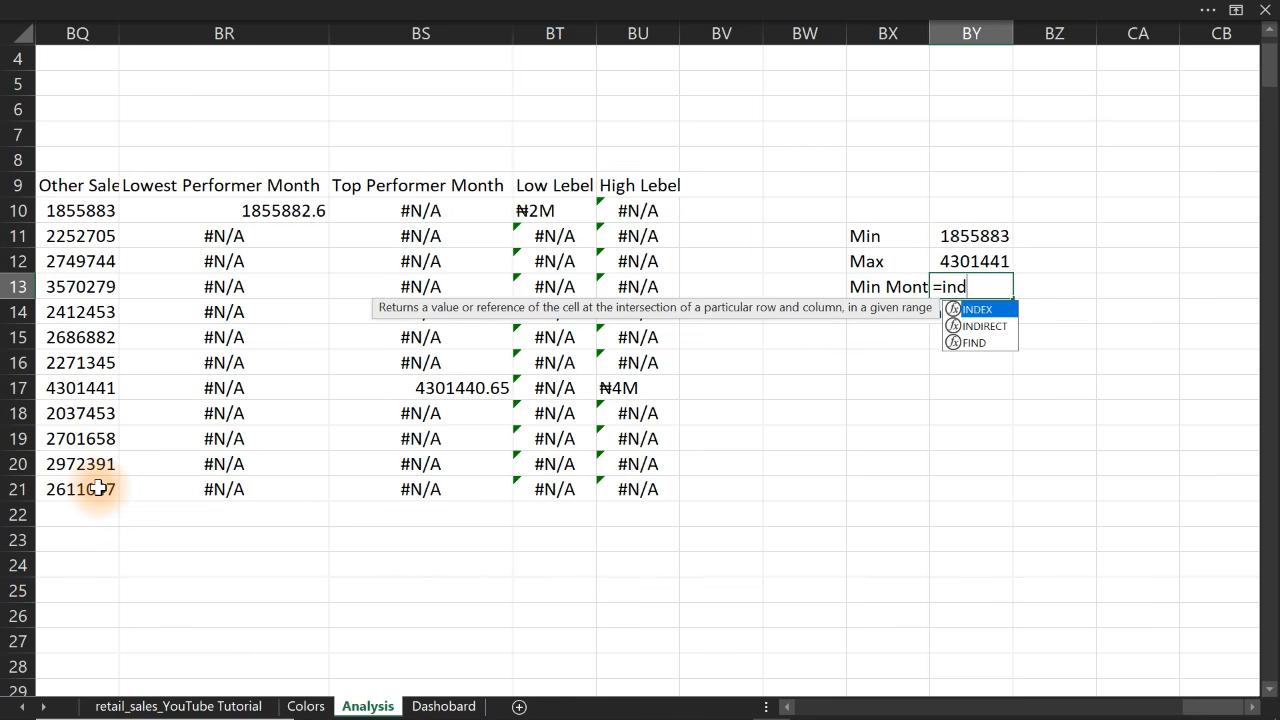
pyautogui.press('Tab')
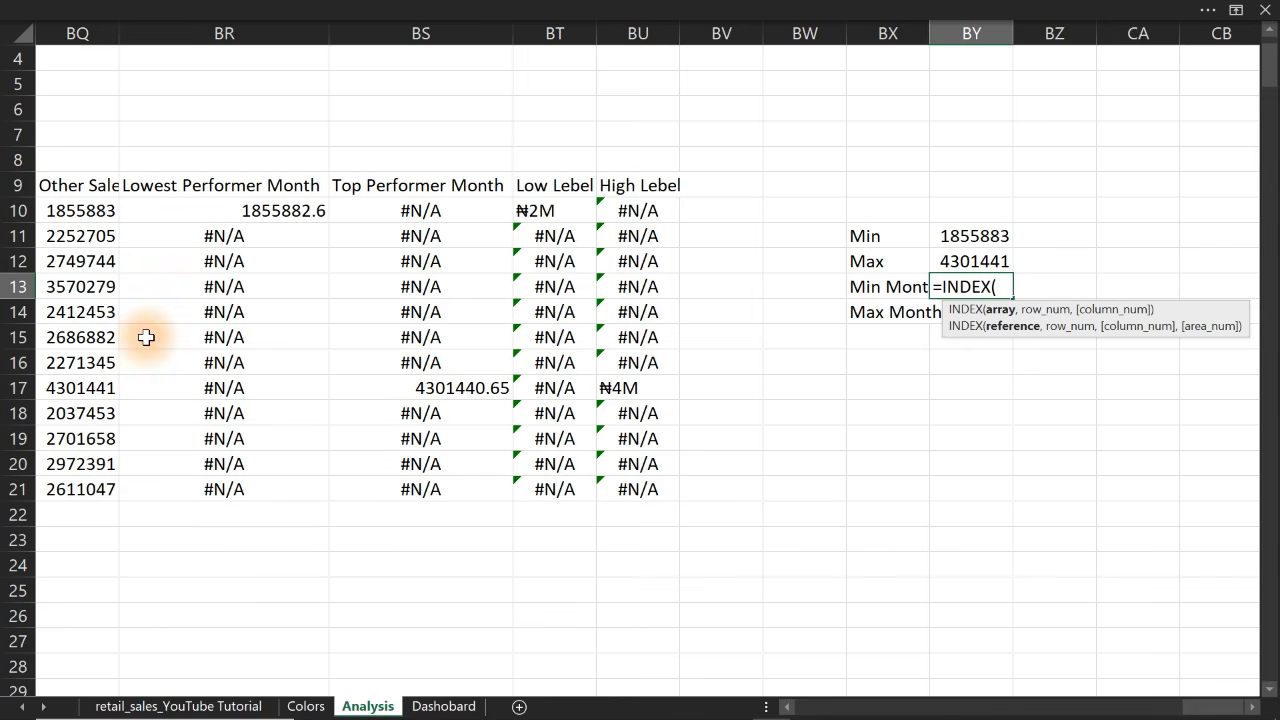
pyautogui.click(95, 285)
pyautogui.press('Left')
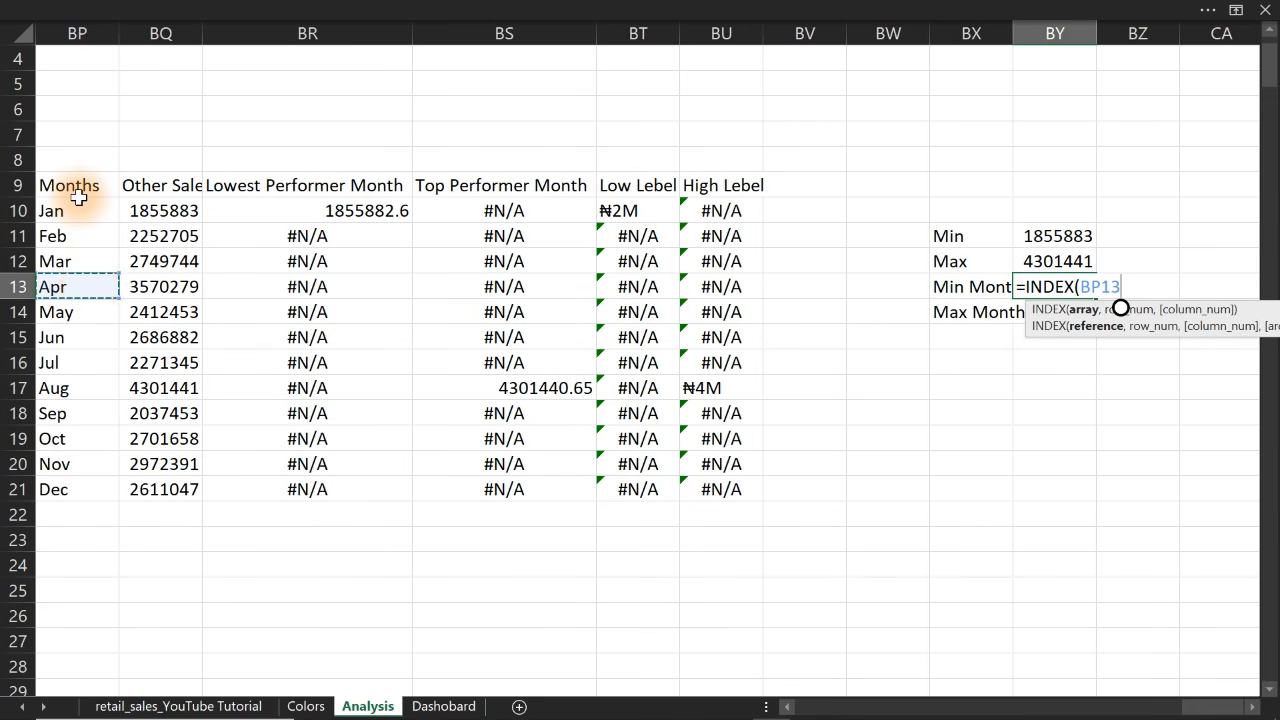
pyautogui.moveTo(72, 210); pyautogui.dragTo(74, 487)
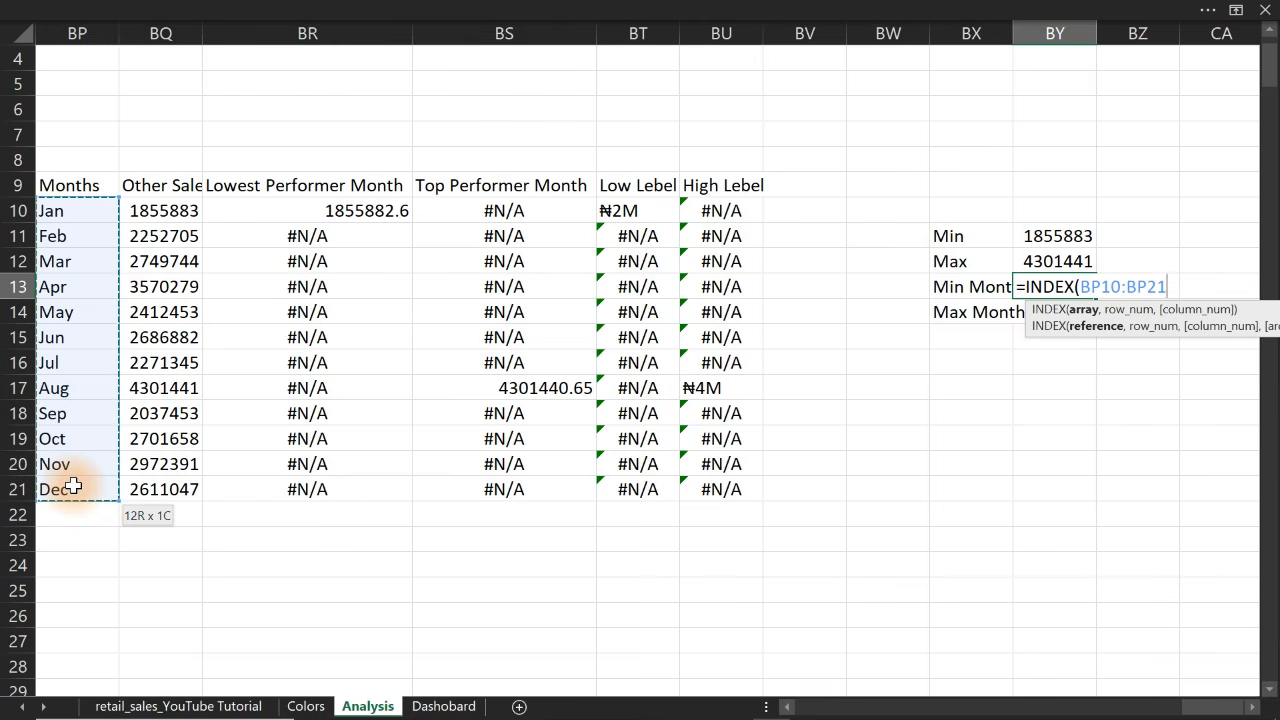
pyautogui.write(',')
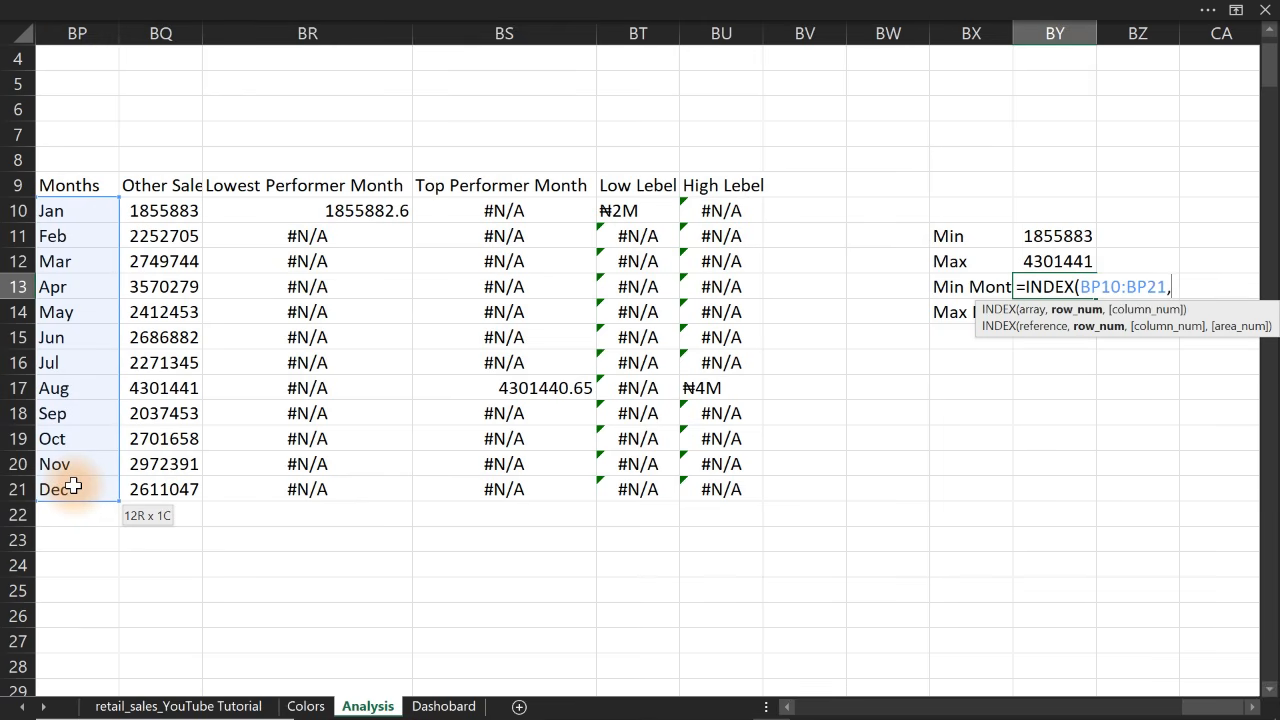
pyautogui.write('max')
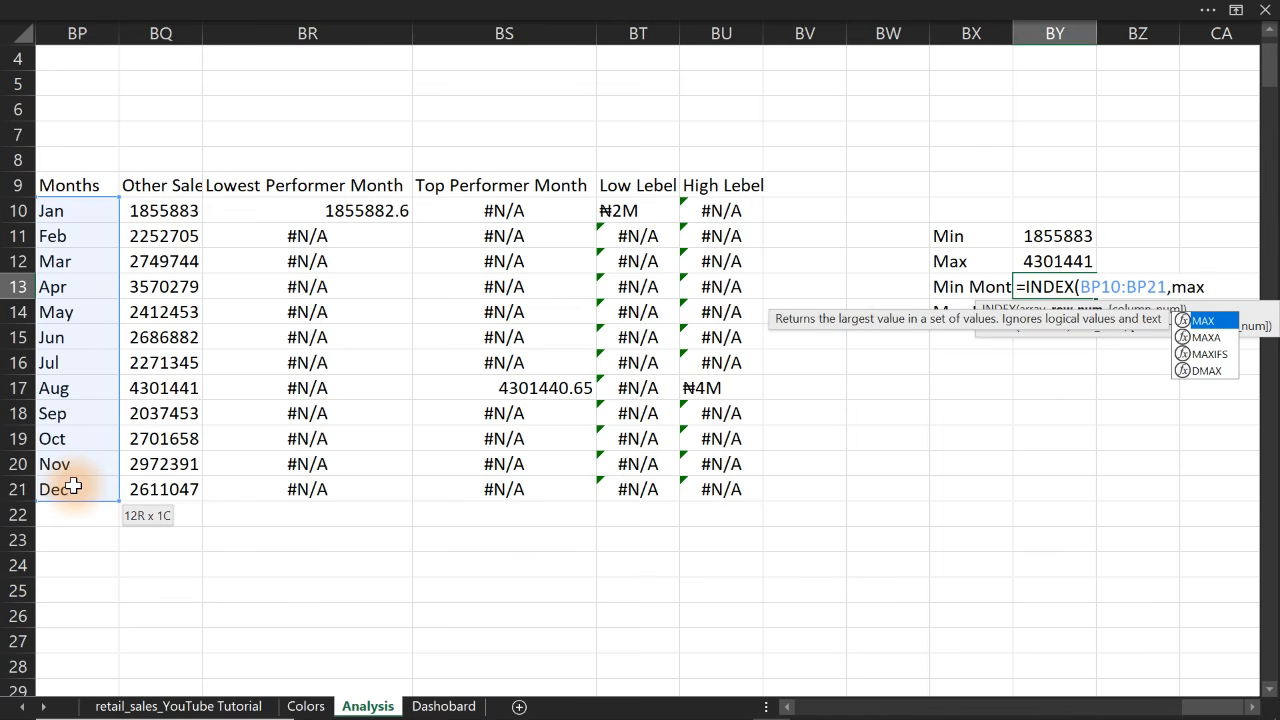
pyautogui.press('BackSpace')
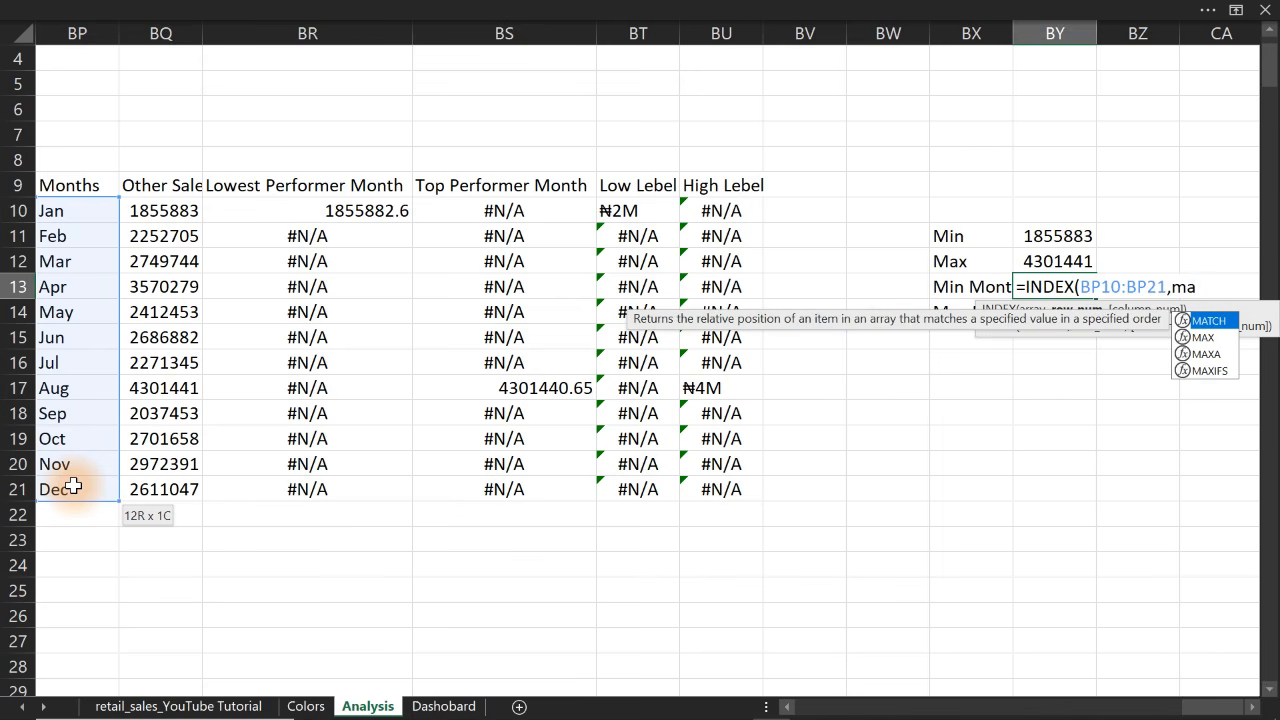
pyautogui.press('Tab')
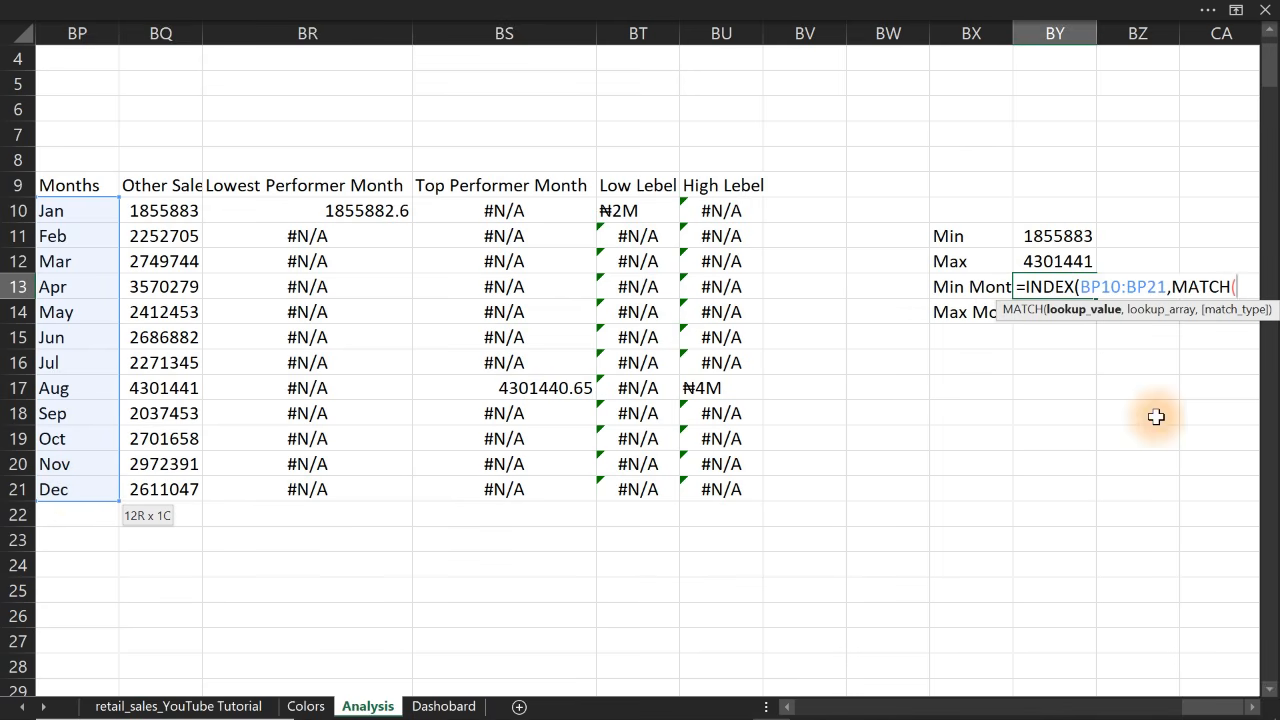
pyautogui.click(1063, 237)
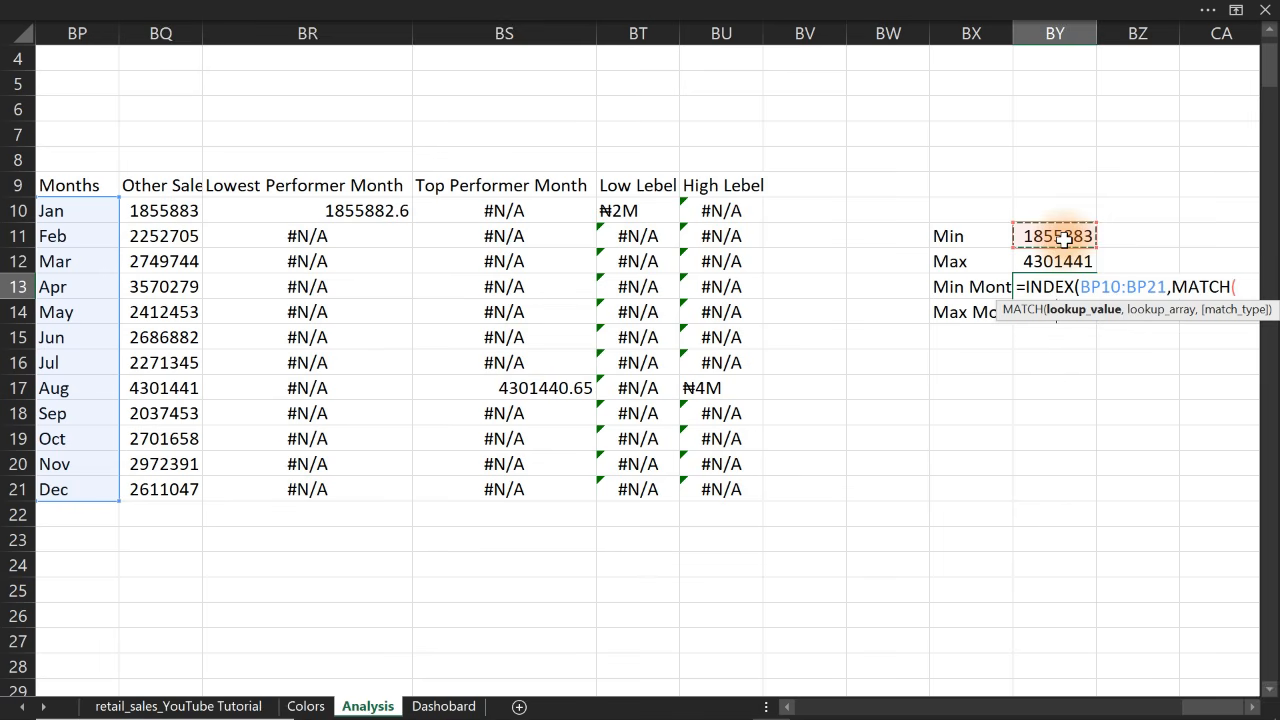
pyautogui.write(',')
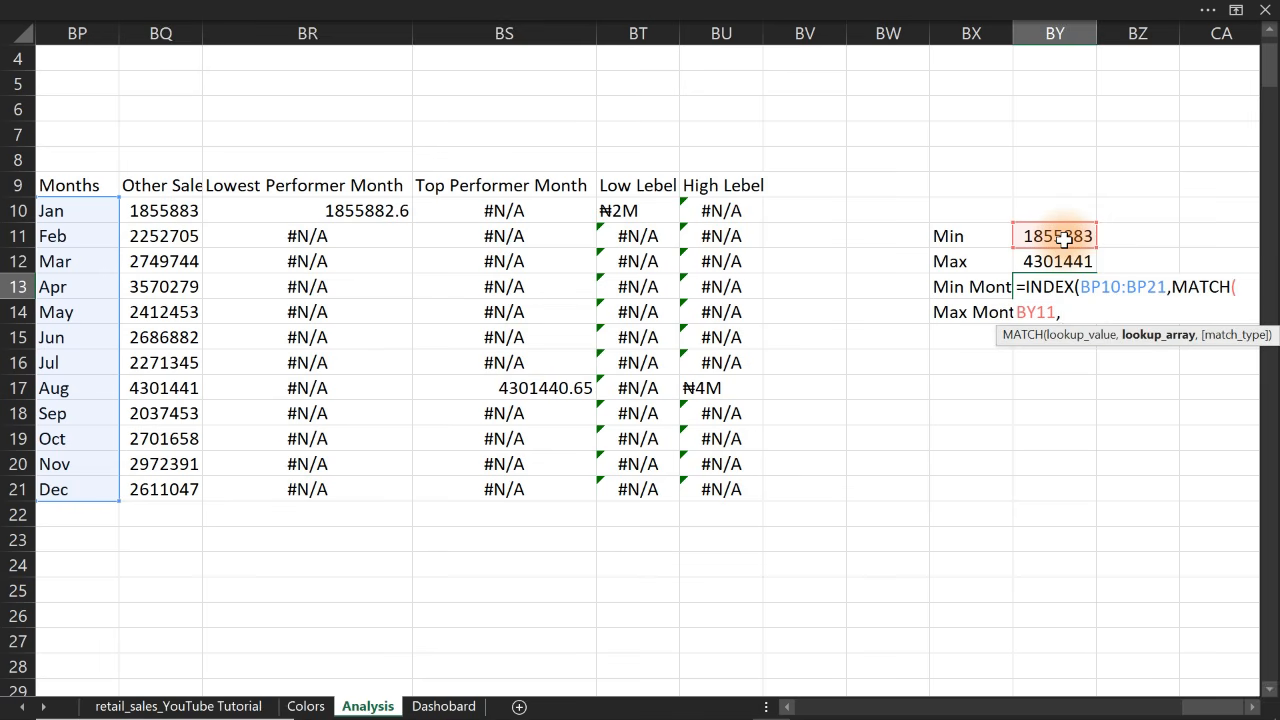
pyautogui.click(540, 256)
pyautogui.moveTo(143, 211); pyautogui.dragTo(145, 488)
pyautogui.write(',-')
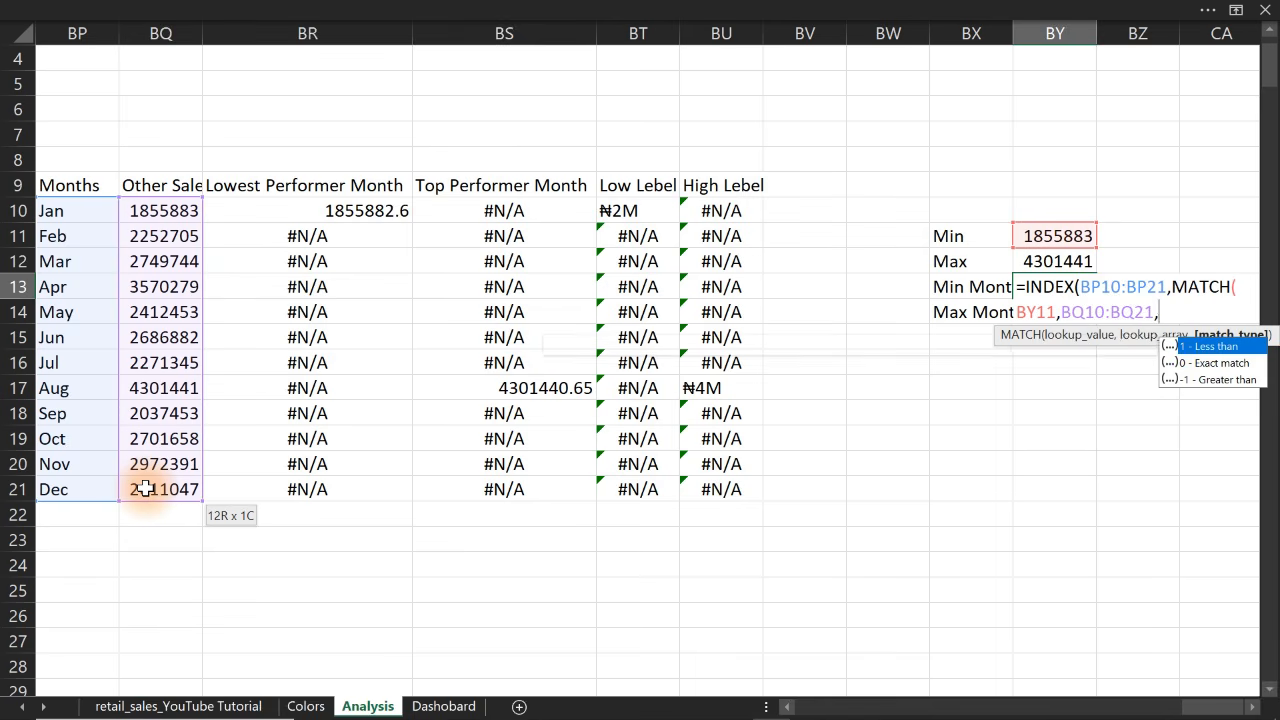
pyautogui.write('0))')
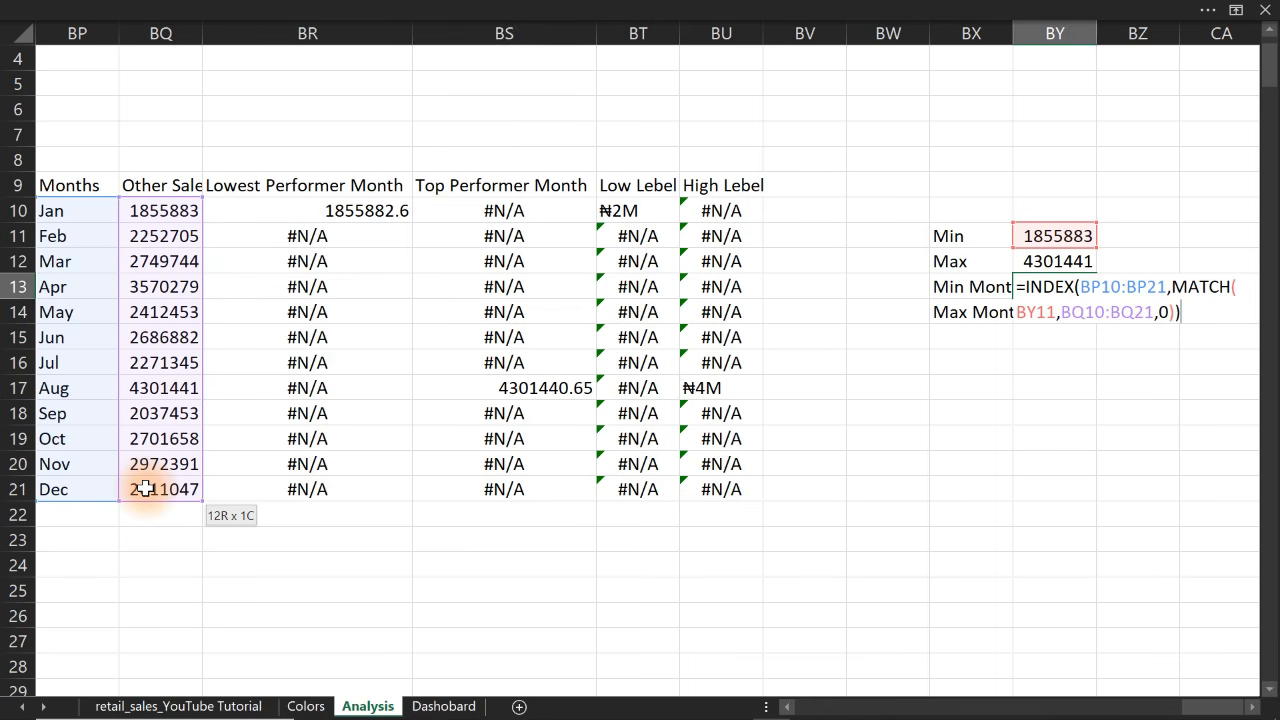
pyautogui.press('Return')
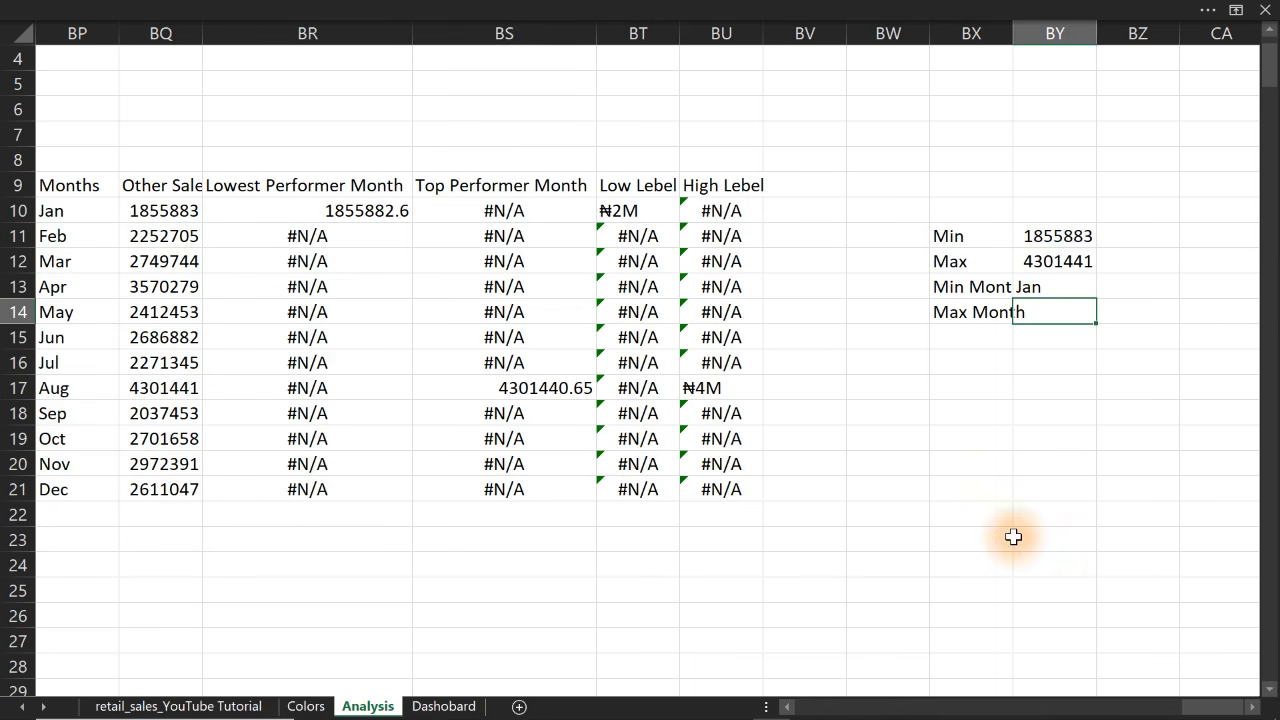
# Copy the Min Month formula text into BY14 beside Max Month and change its lookup value to BY12
pyautogui.click(1045, 285)
pyautogui.doubleClick(1042, 286)
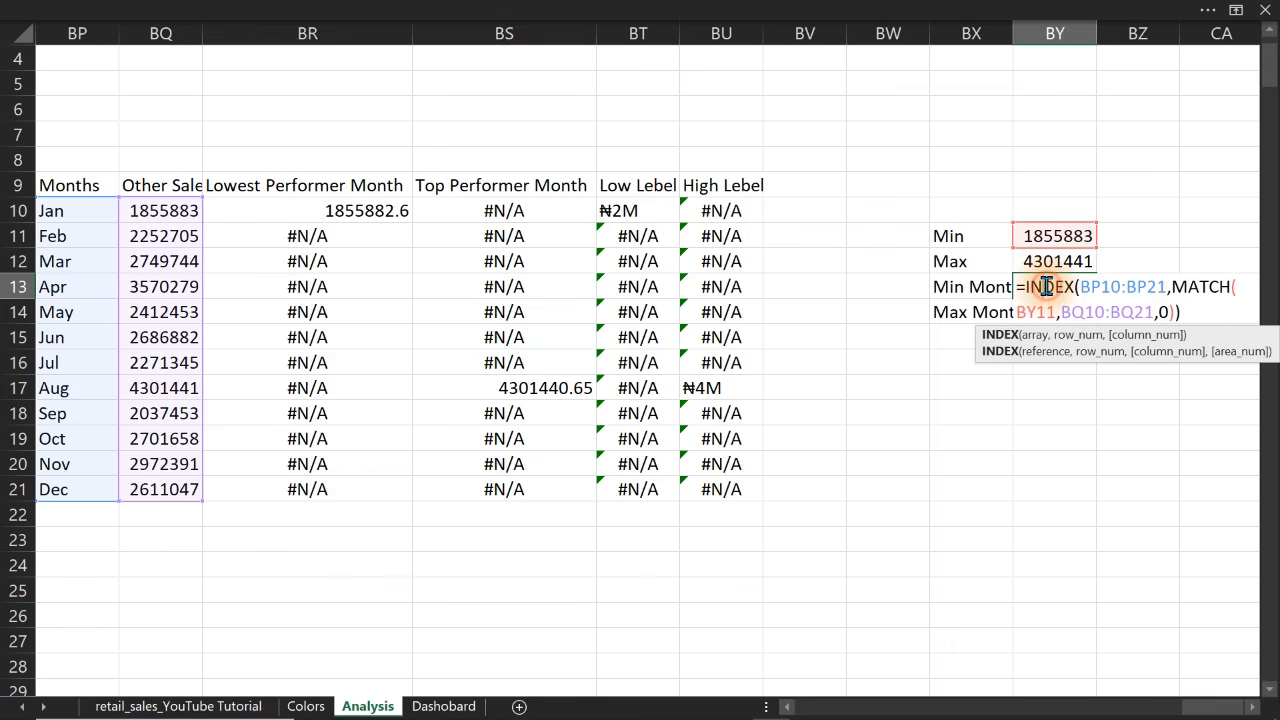
pyautogui.moveTo(1016, 286); pyautogui.dragTo(1266, 378)
pyautogui.hotkey('ctrl', 'c')
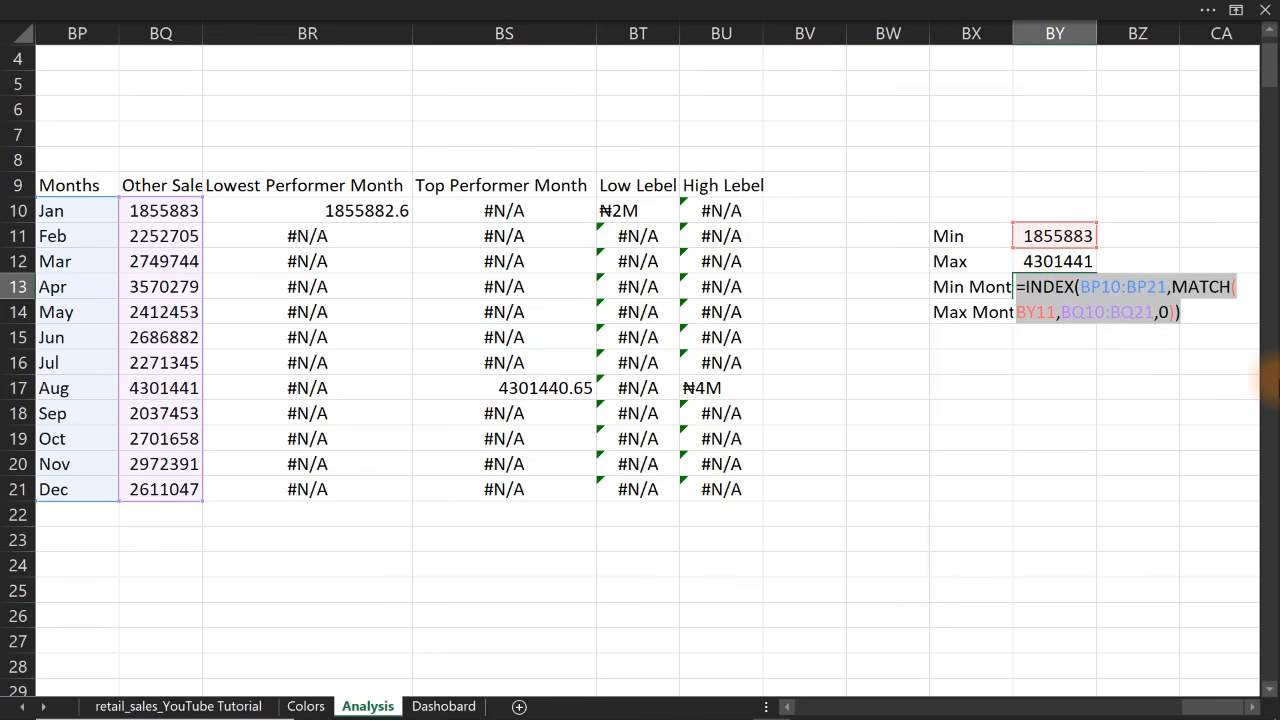
pyautogui.press('Escape')
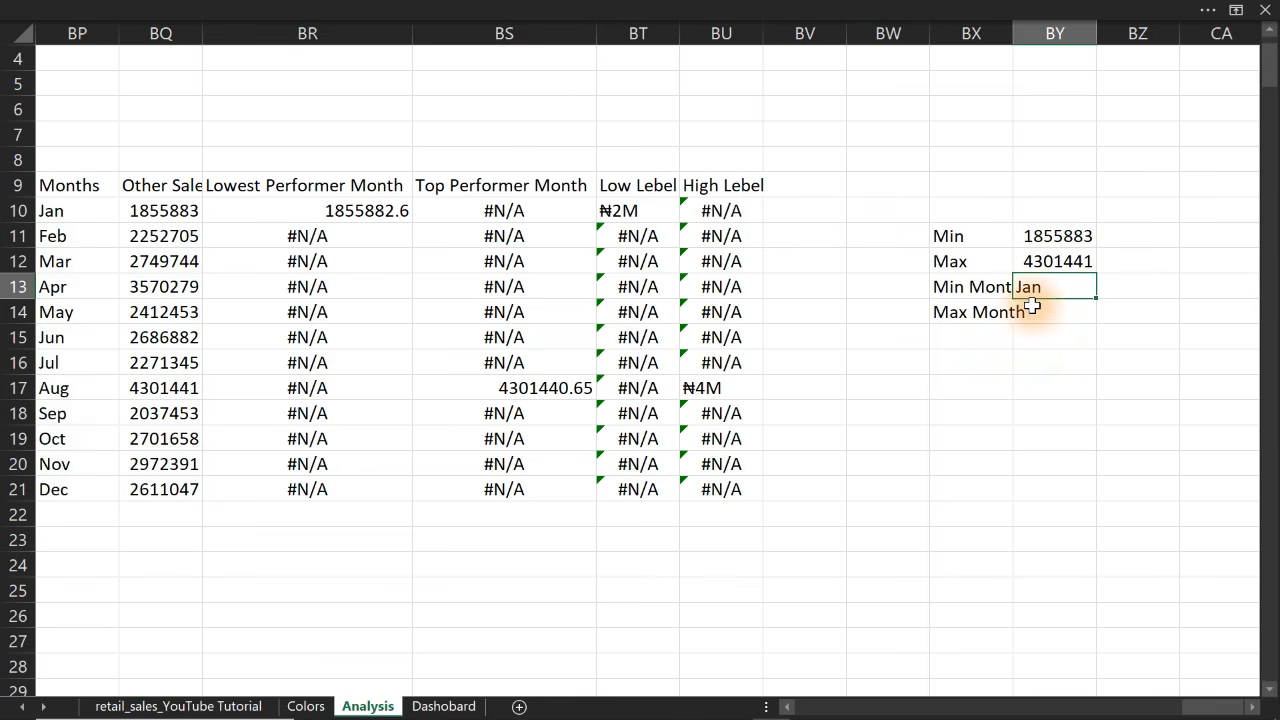
pyautogui.click(1040, 310)
pyautogui.hotkey('ctrl', 'v')
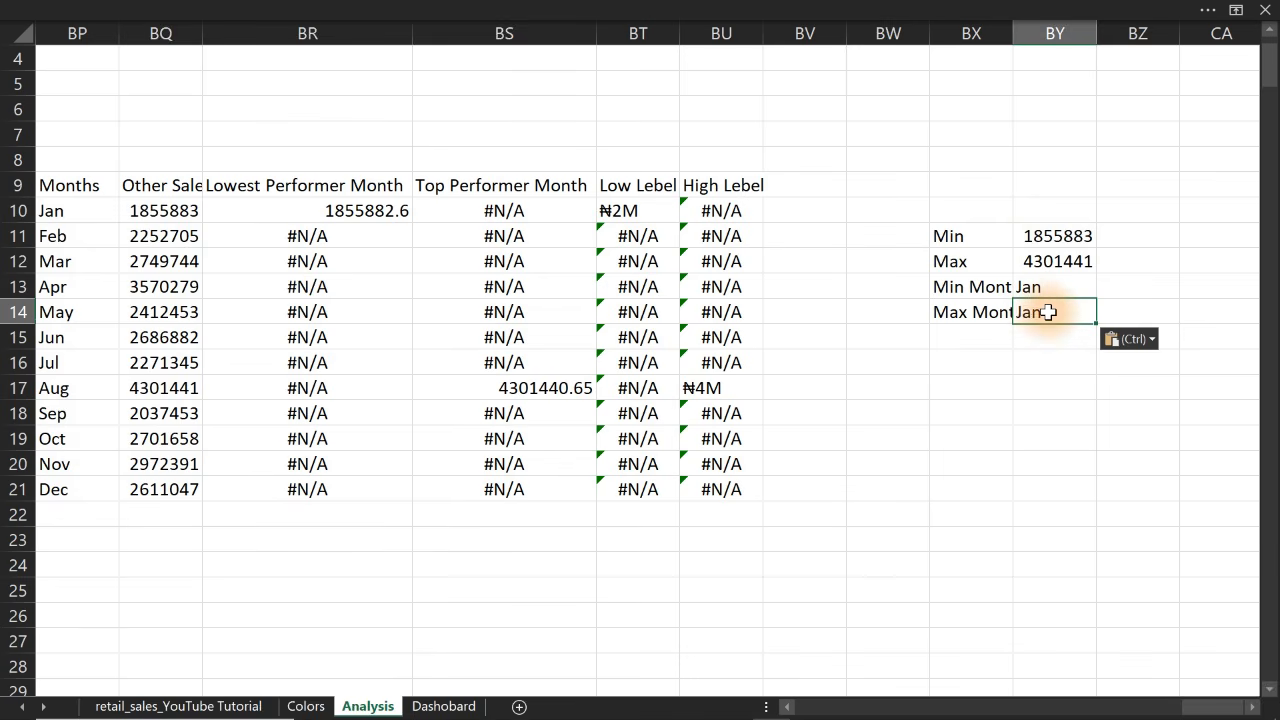
pyautogui.doubleClick(1042, 311)
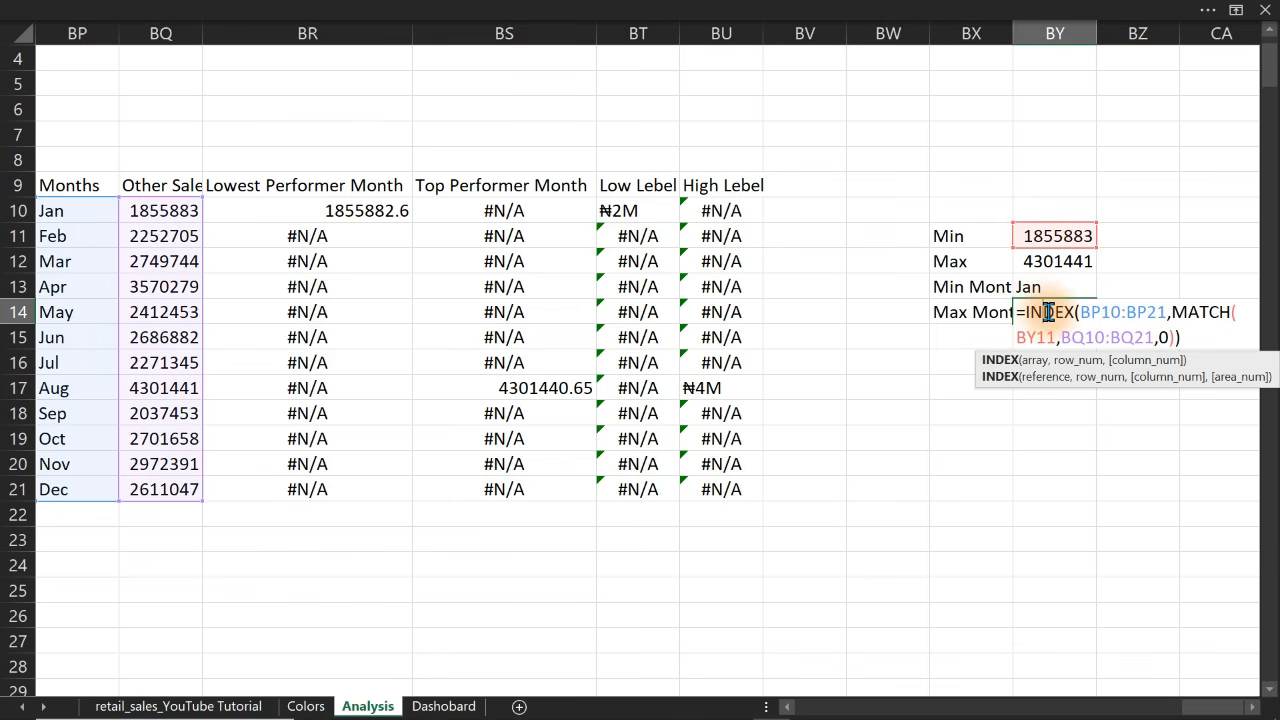
pyautogui.click(1062, 262)
pyautogui.press('Return')
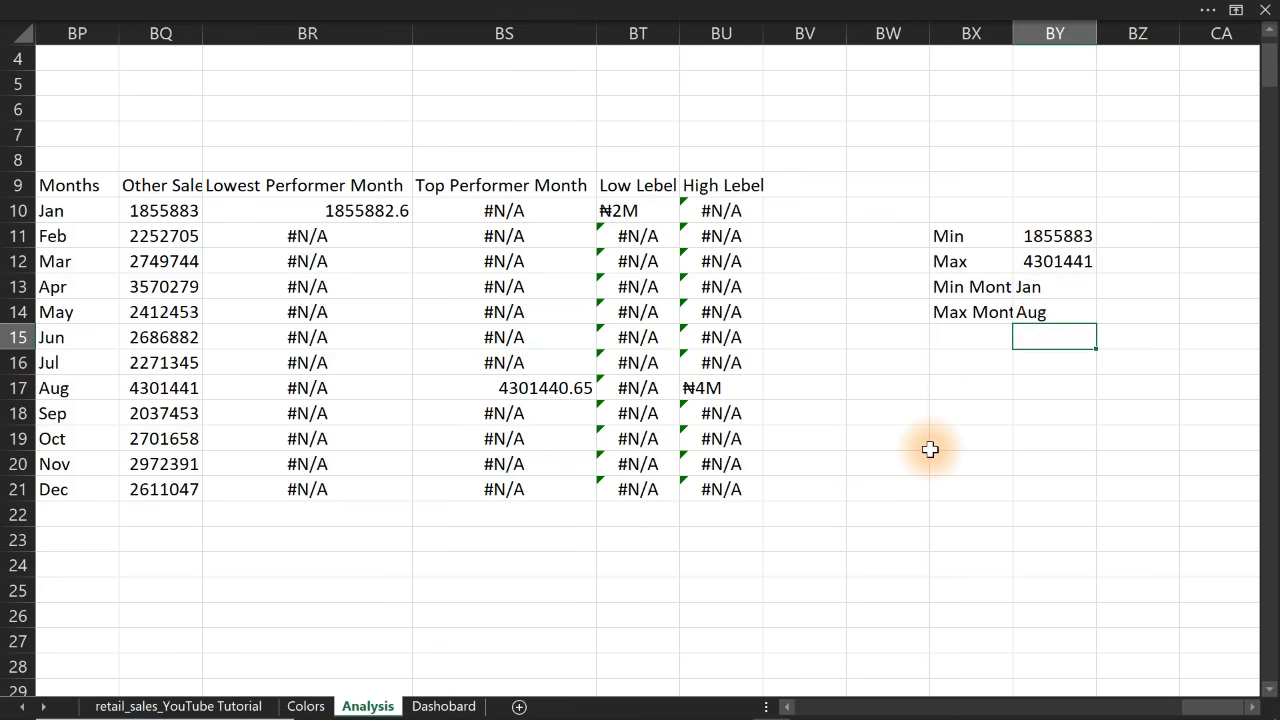
# Calculate the top month's share of total sales in BZ14 with =BY12/All_Sales
pyautogui.click(947, 384)
pyautogui.press('Right')
pyautogui.press('Right')
pyautogui.press('Right')
pyautogui.press('Right')
pyautogui.press('Right')
pyautogui.press('Right')
pyautogui.press('Right')
pyautogui.press('Right')
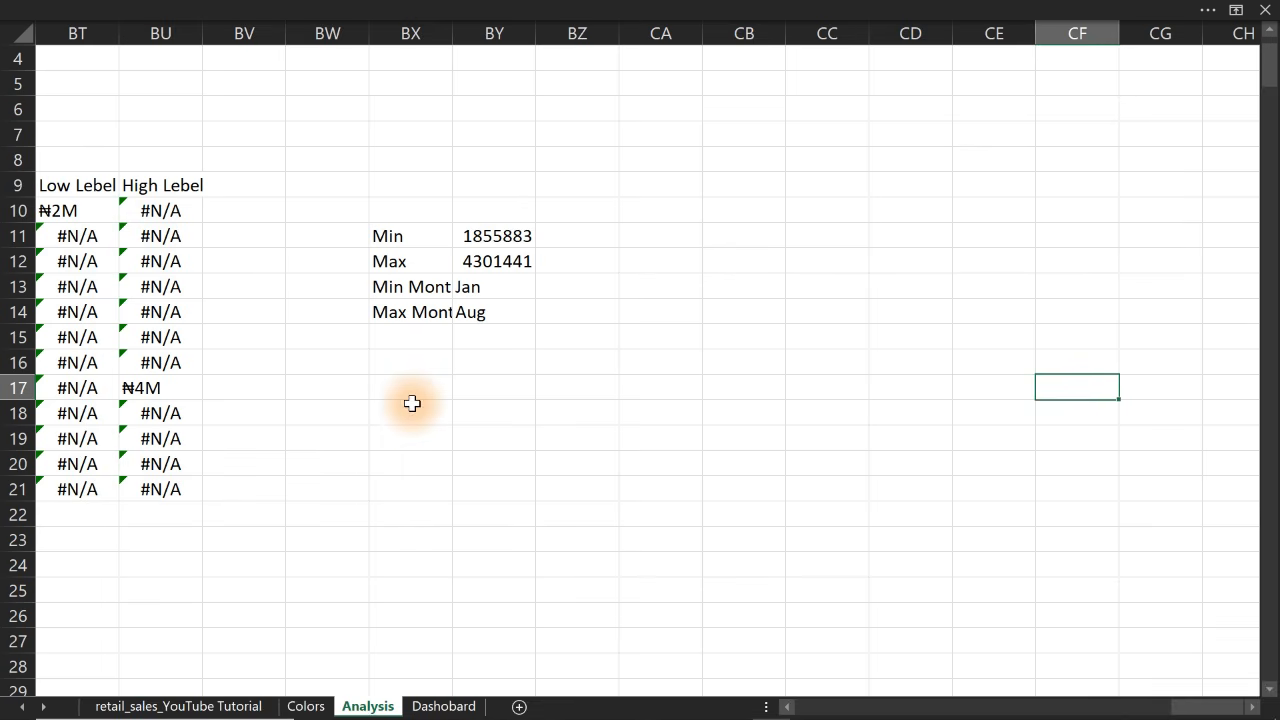
pyautogui.click(412, 403)
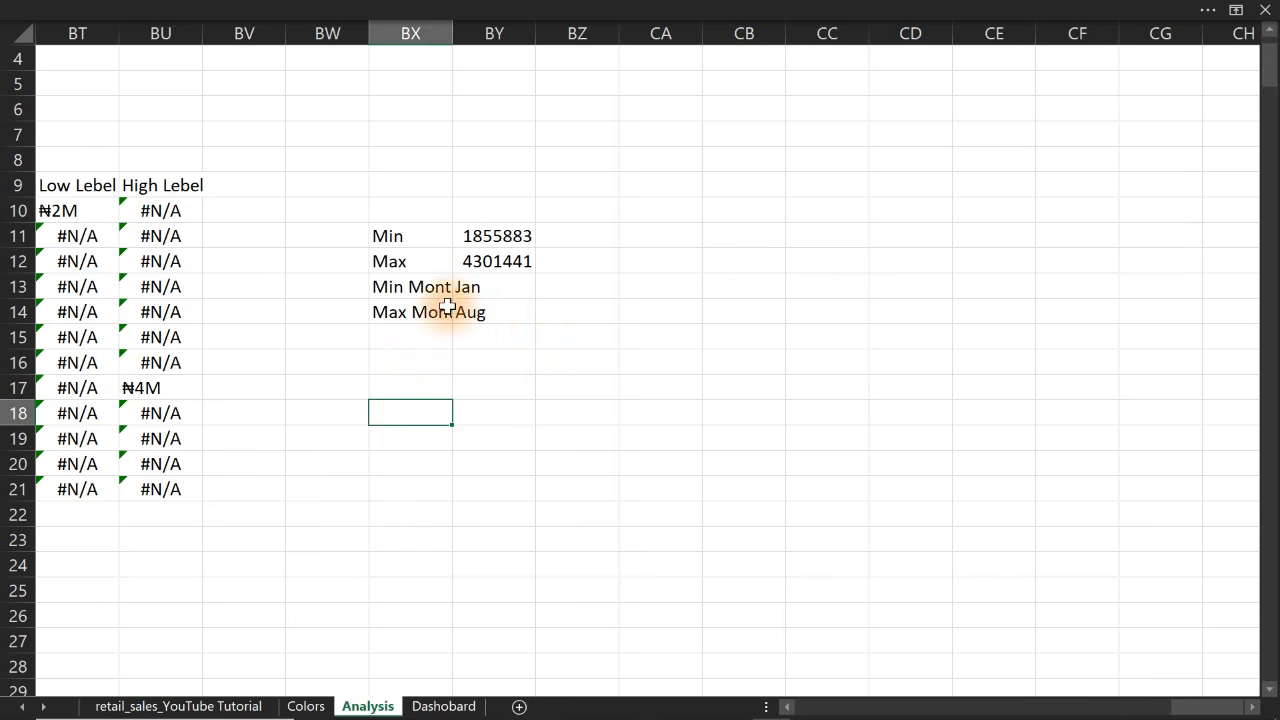
pyautogui.click(568, 319)
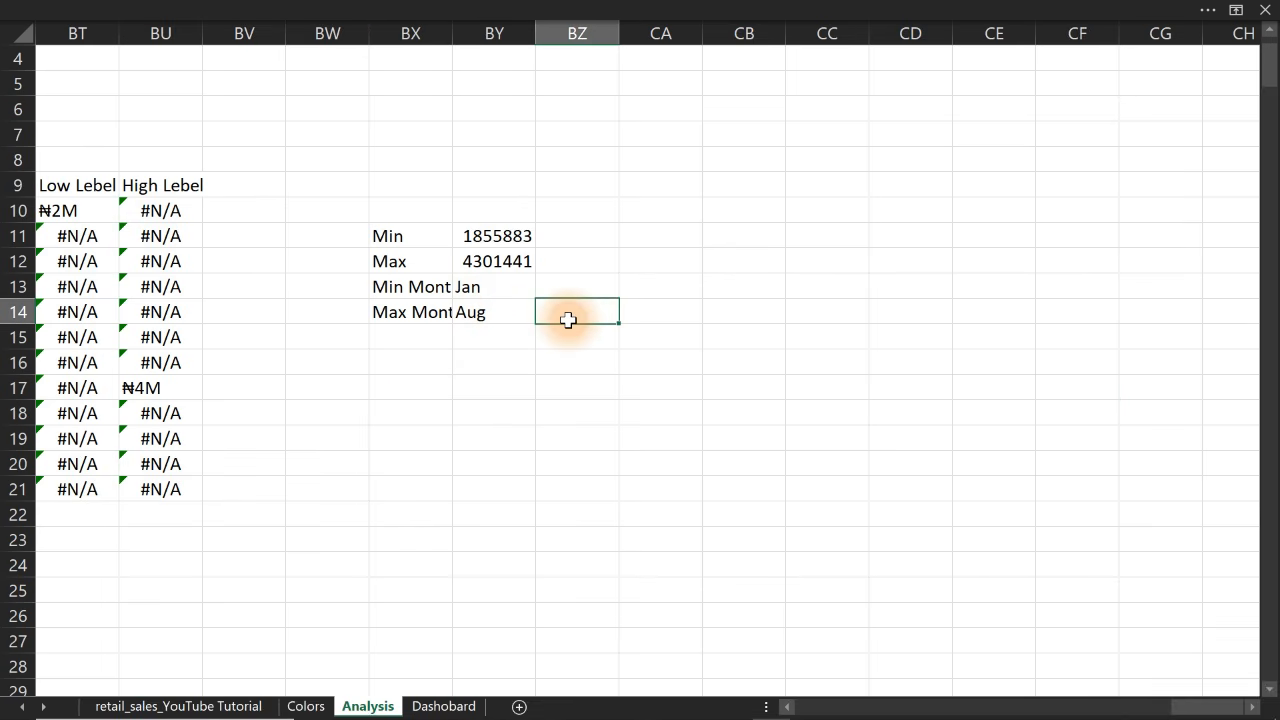
pyautogui.write('=')
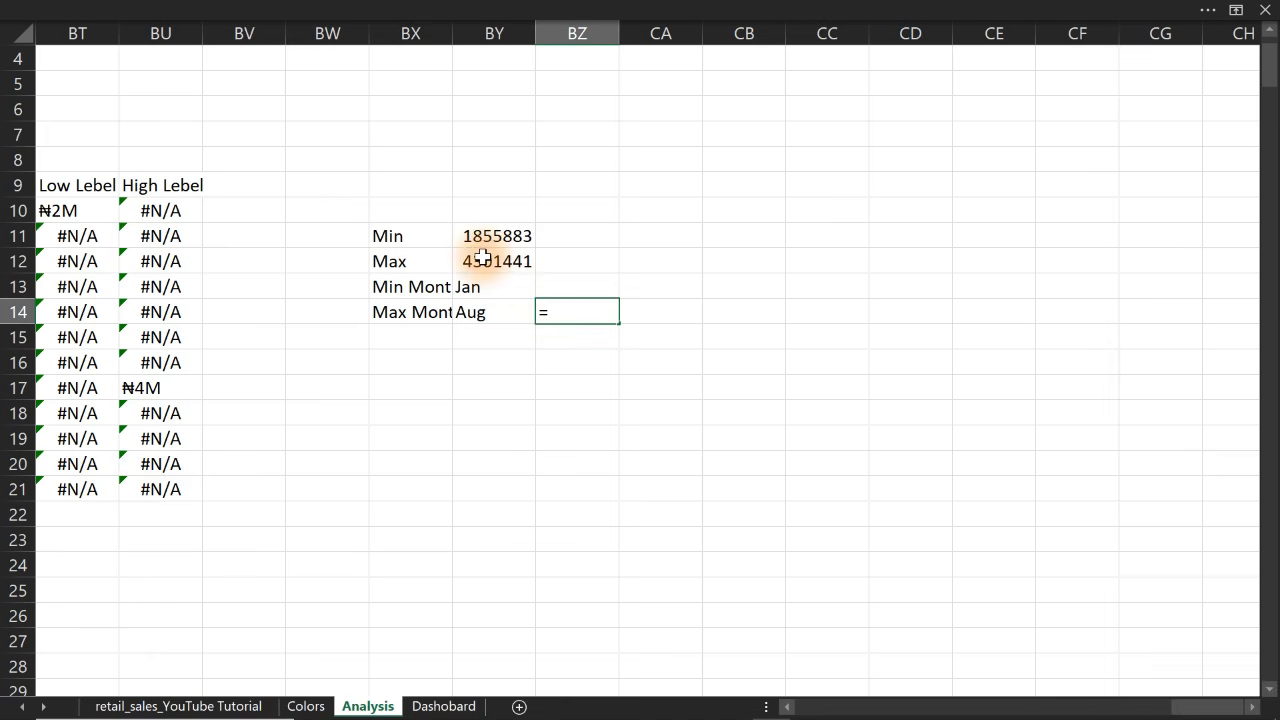
pyautogui.click(483, 258)
pyautogui.write('/')
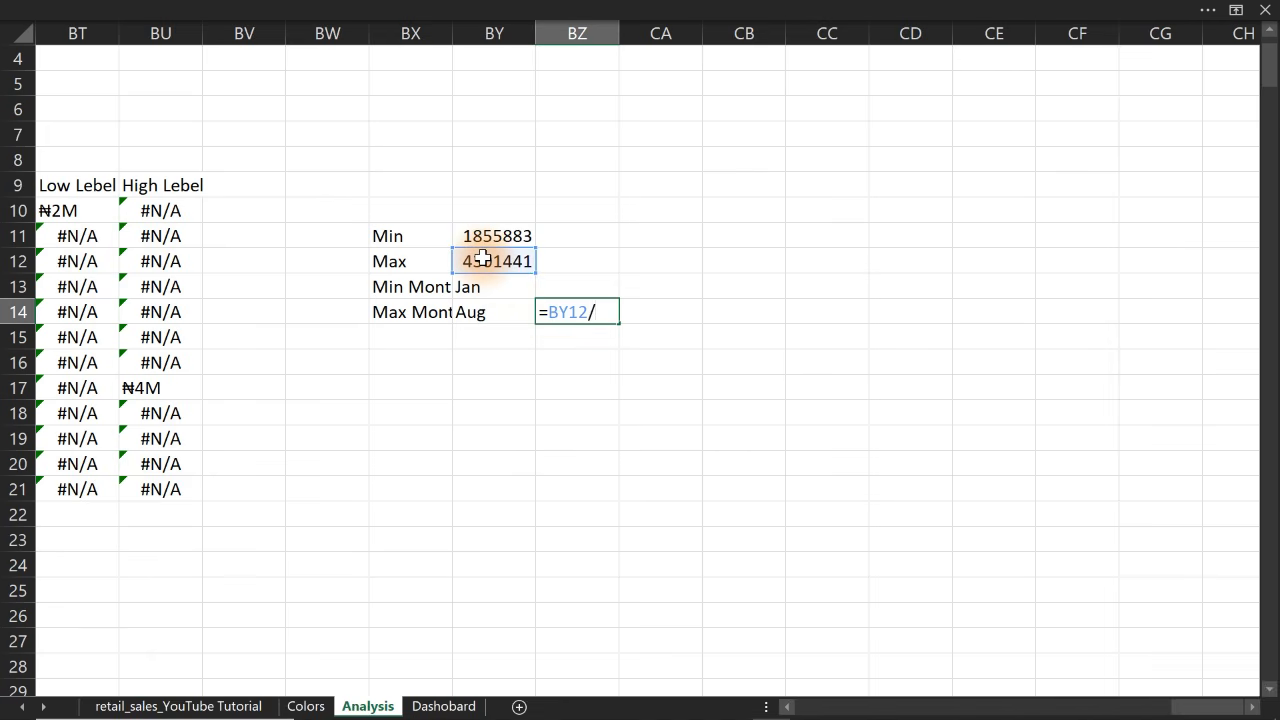
pyautogui.write('tot')
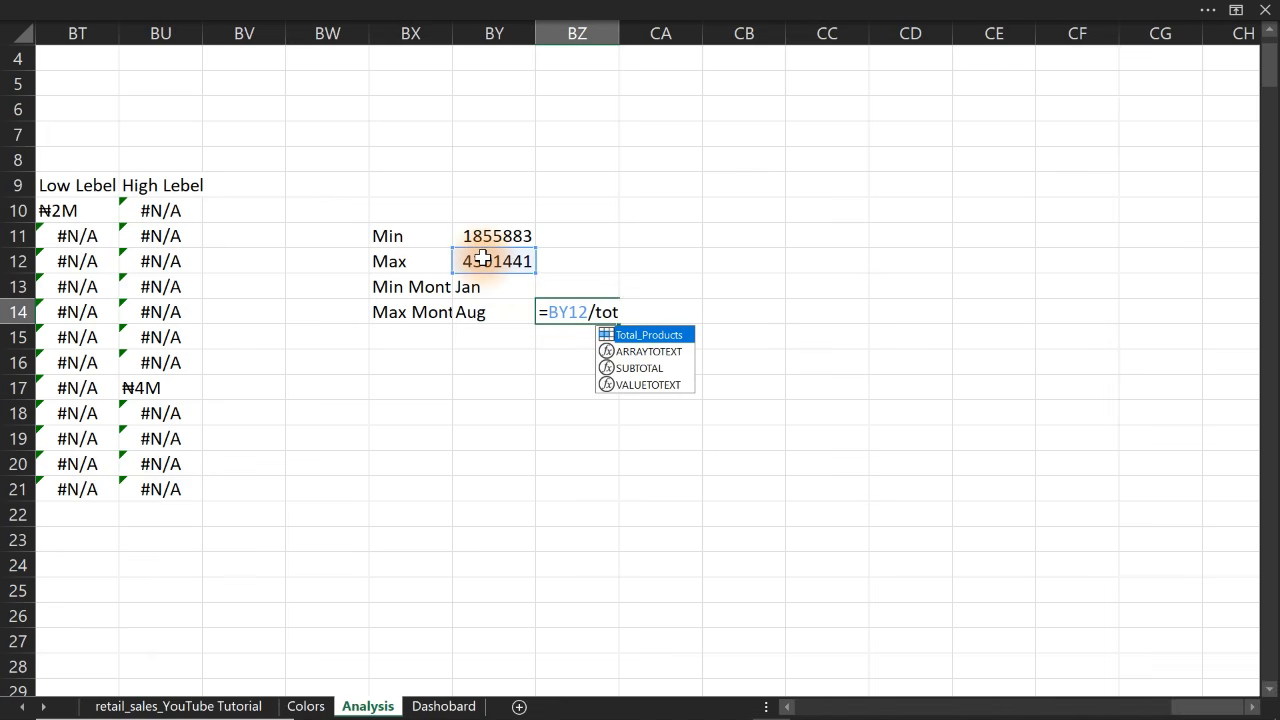
pyautogui.press('Down')
pyautogui.press('Down')
pyautogui.press('Up')
pyautogui.press('Up')
pyautogui.press('BackSpace')
pyautogui.press('BackSpace')
pyautogui.press('BackSpace')
pyautogui.write('all')
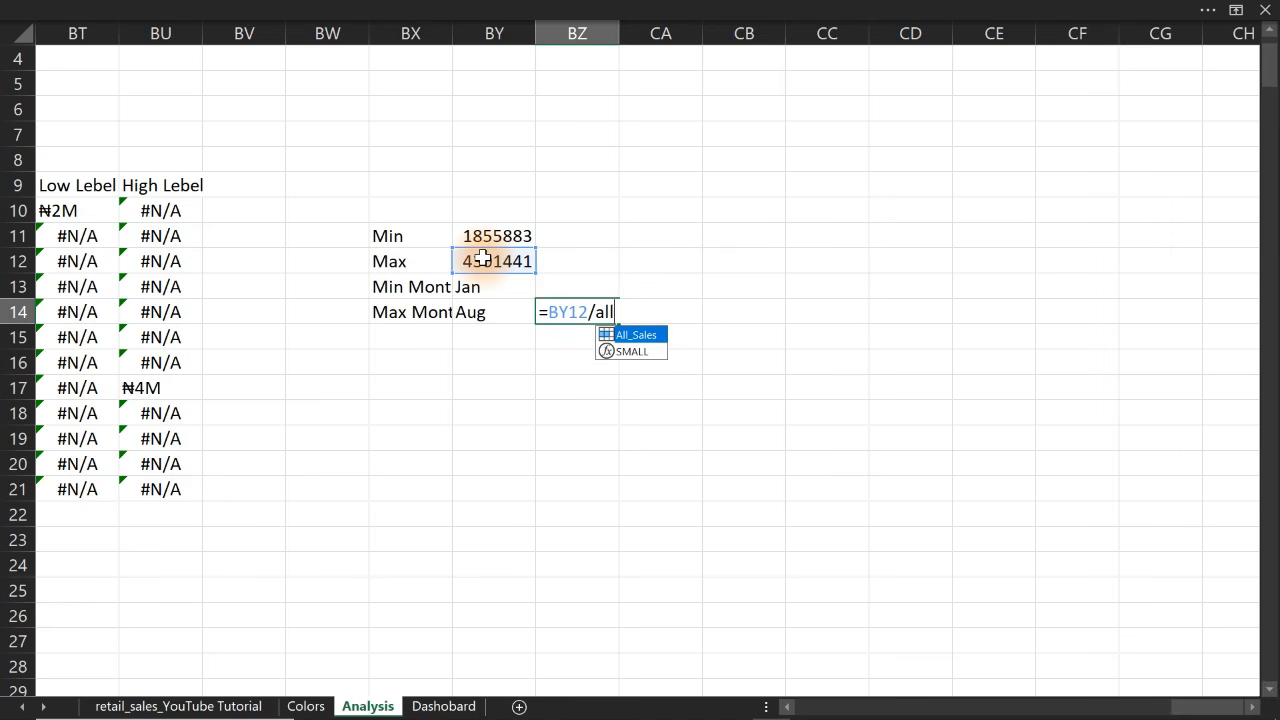
pyautogui.press('Escape')
pyautogui.press('Tab')
pyautogui.press('Return')
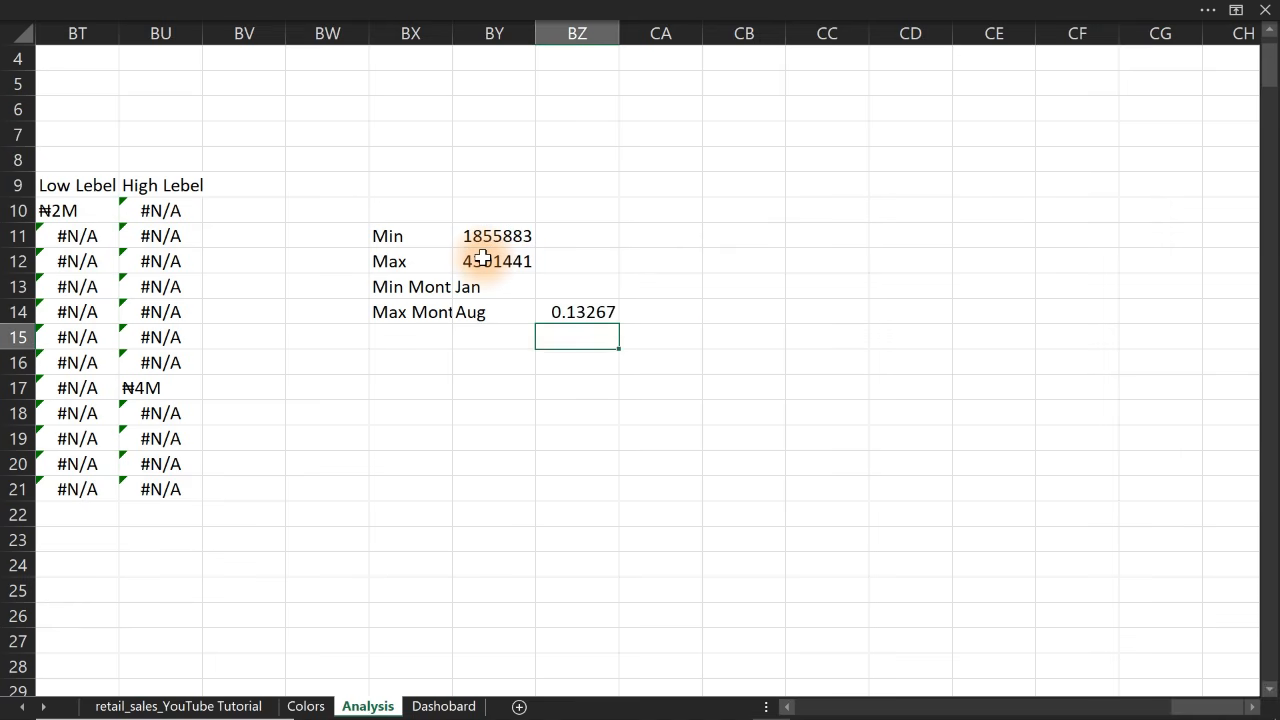
# Format the share value in BZ14 as Percentage
pyautogui.click(560, 306)
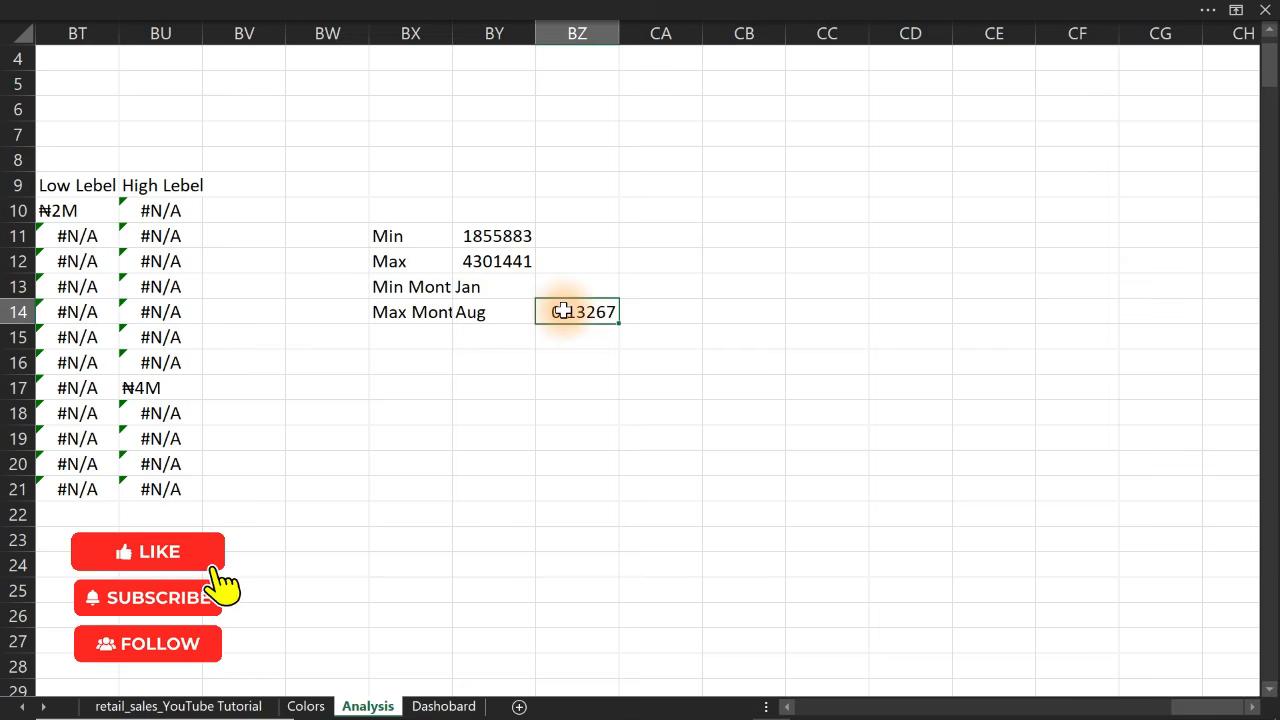
pyautogui.hotkey('ctrl', '1')
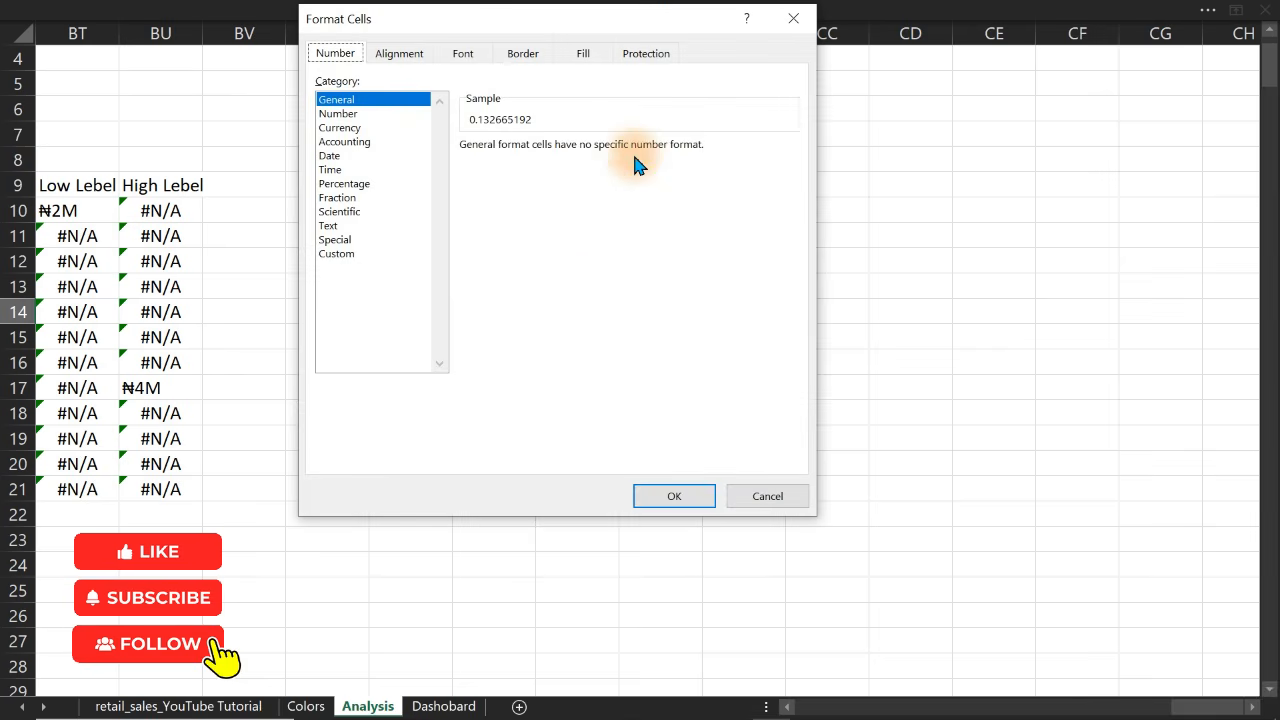
pyautogui.click(340, 184)
pyautogui.click(666, 494)
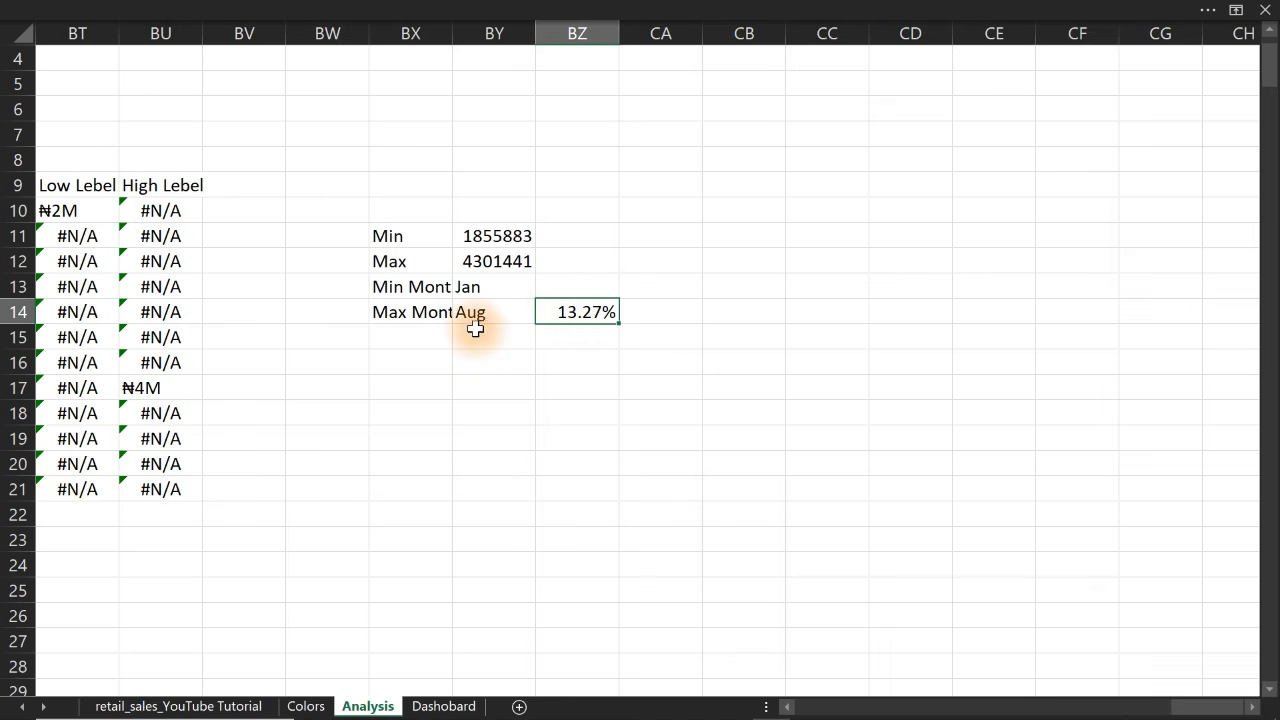
# Start an insight formula in BX18 with ="Sales peaked in "&BY14&", contributing "&
pyautogui.click(404, 404)
pyautogui.write('=')
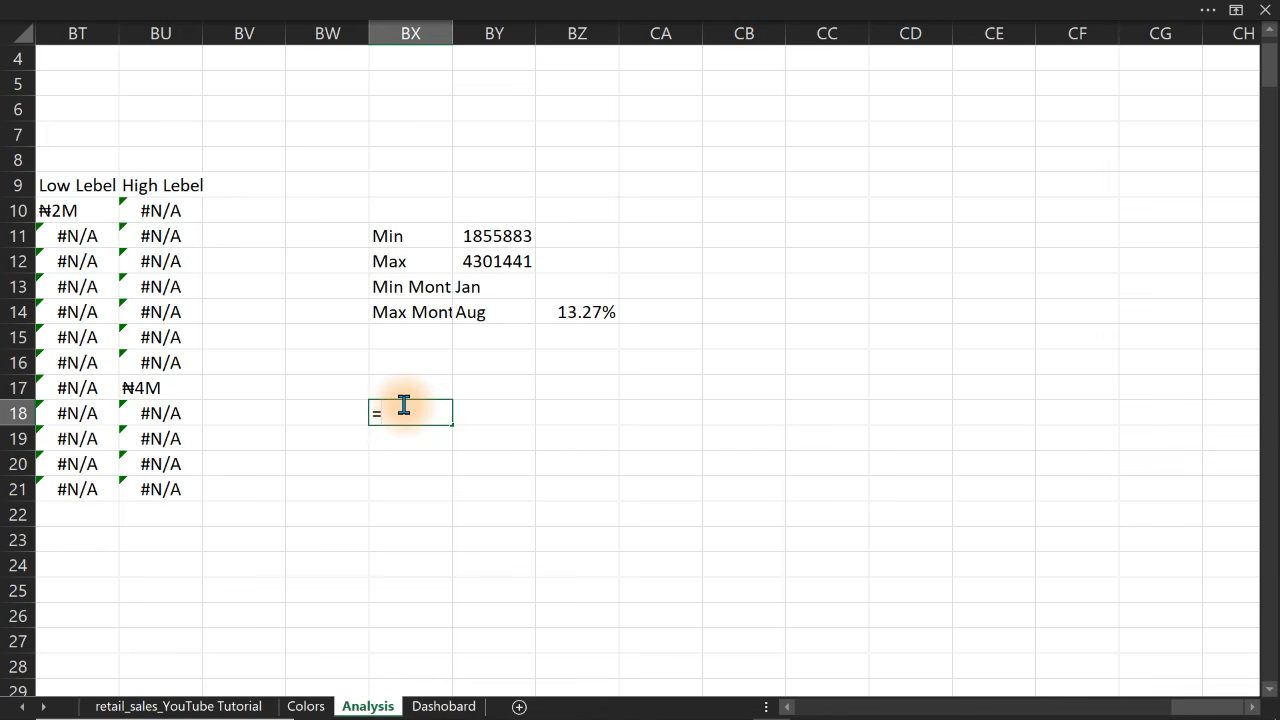
pyautogui.write('"Sales peaked in "&')
pyautogui.click(490, 311)
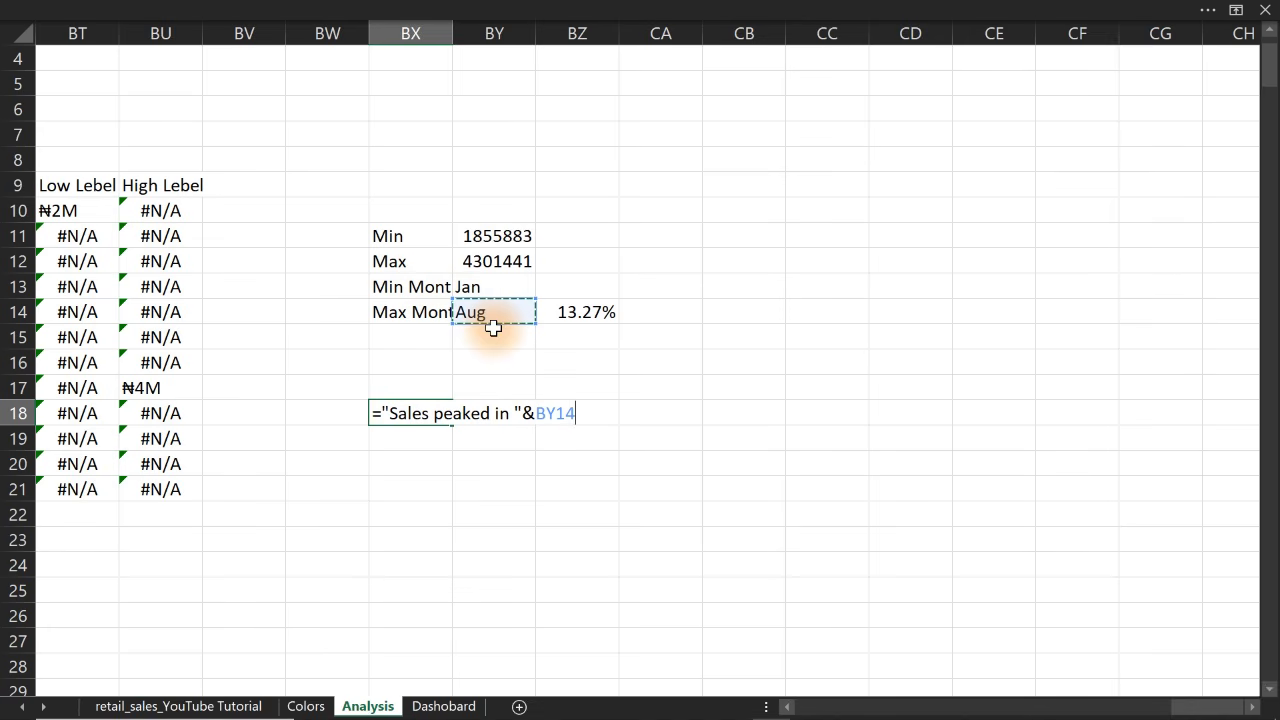
pyautogui.write('&"')
pyautogui.press('BackSpace')
pyautogui.write(', contributing')
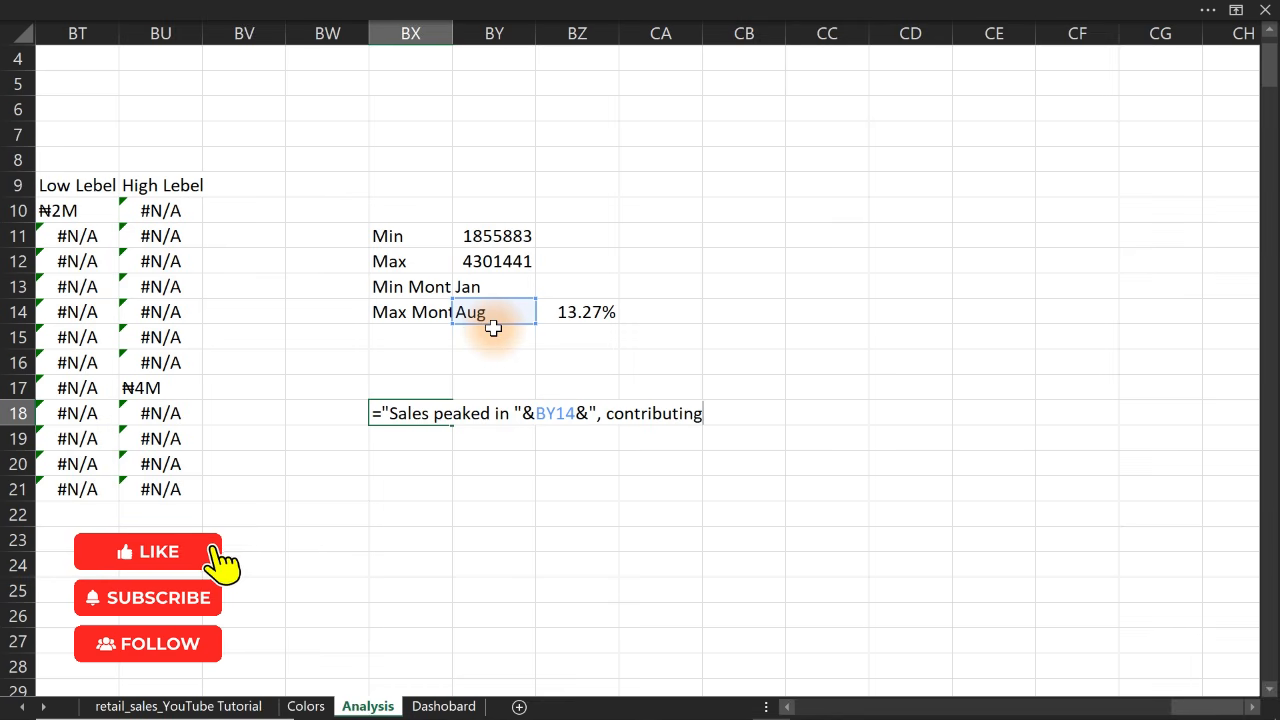
pyautogui.write(' "&')
# Append the top month's formatted sales share to the insight formula with TEXT(BY12/All_Sales,"0.0%")
pyautogui.write('text')
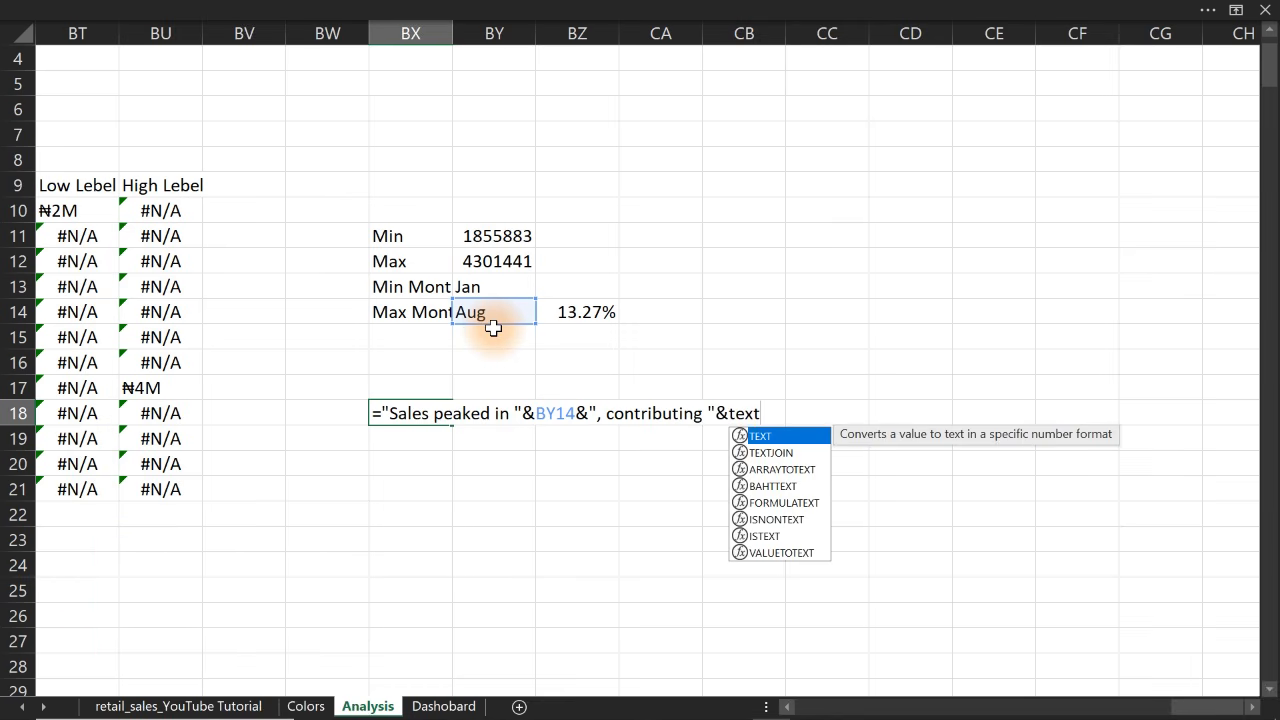
pyautogui.press('Tab')
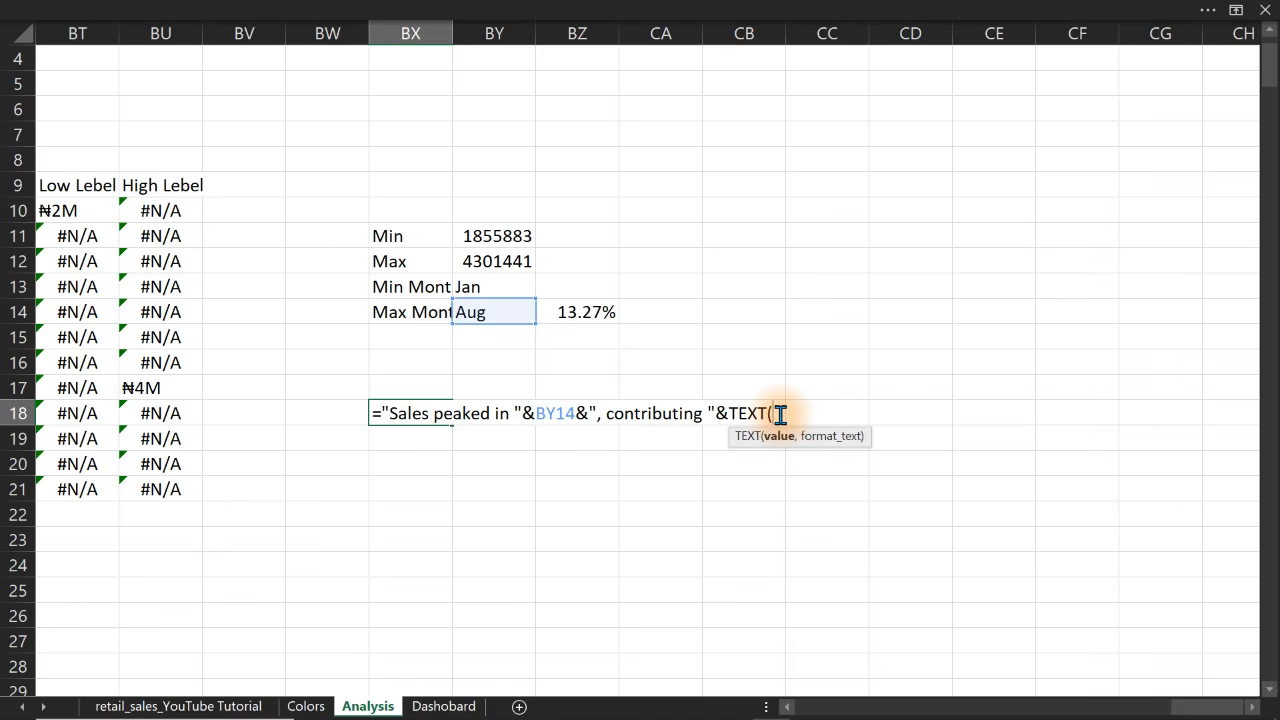
pyautogui.click(510, 262)
pyautogui.write('/')
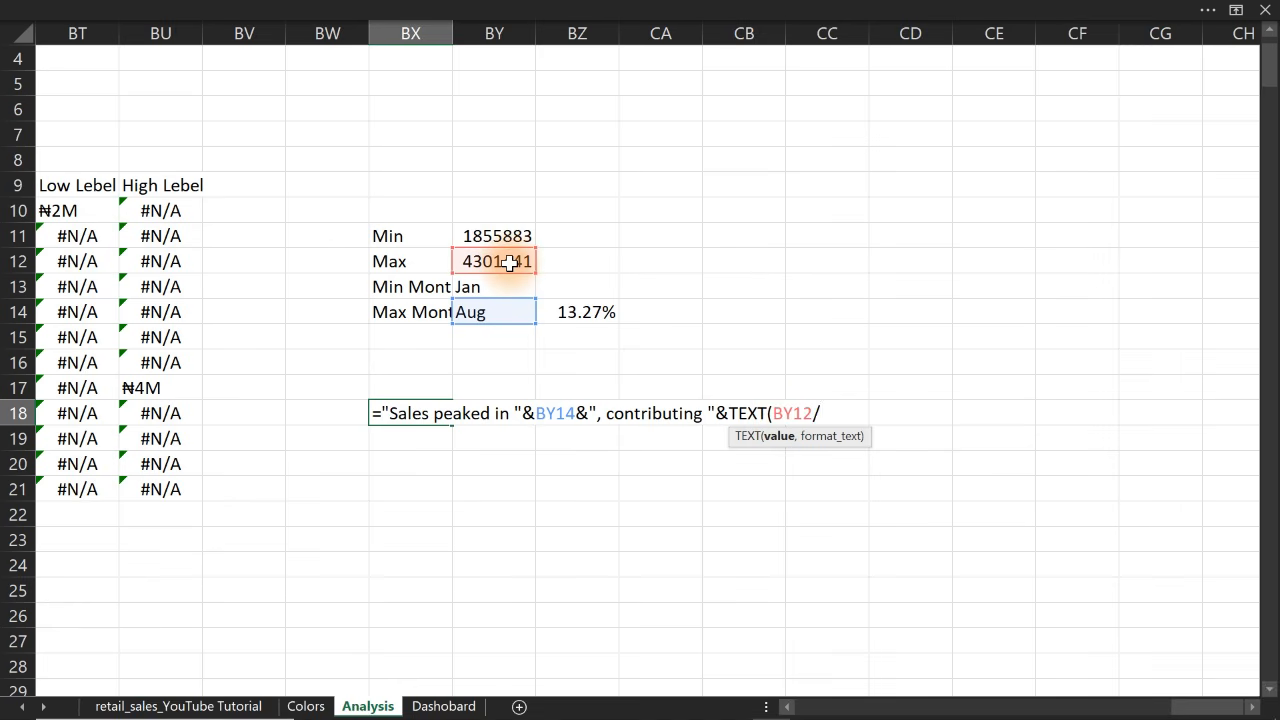
pyautogui.write('All_Sales,')
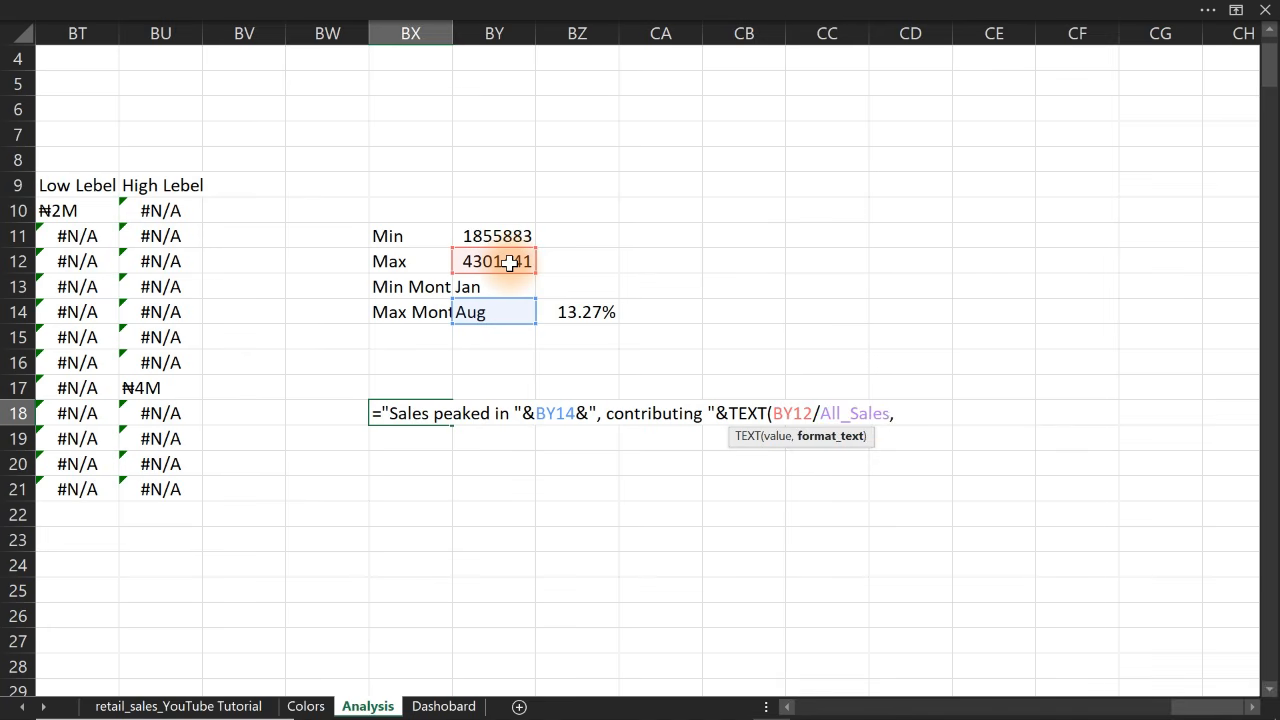
pyautogui.write('"0.0%")')
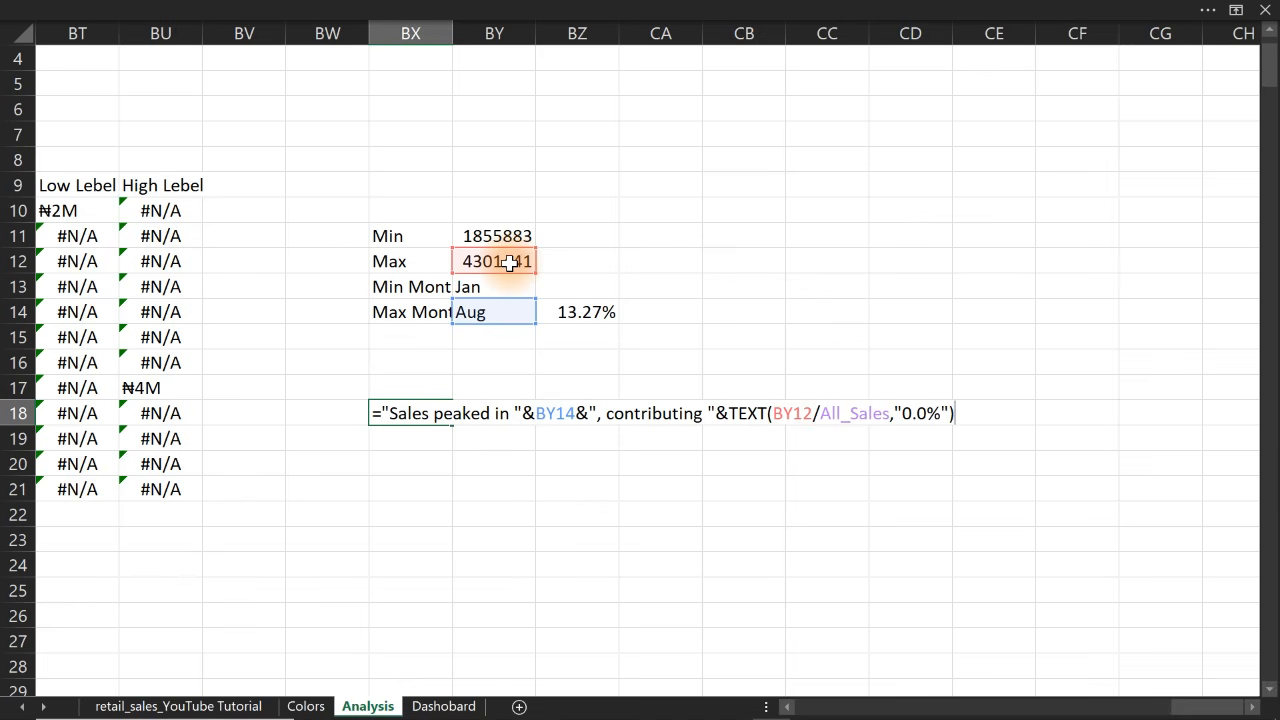
# Complete the BX18 formula with &" of total revenue, while "&BY13&" recorded the lowest performance."
pyautogui.write('&" of total reven')
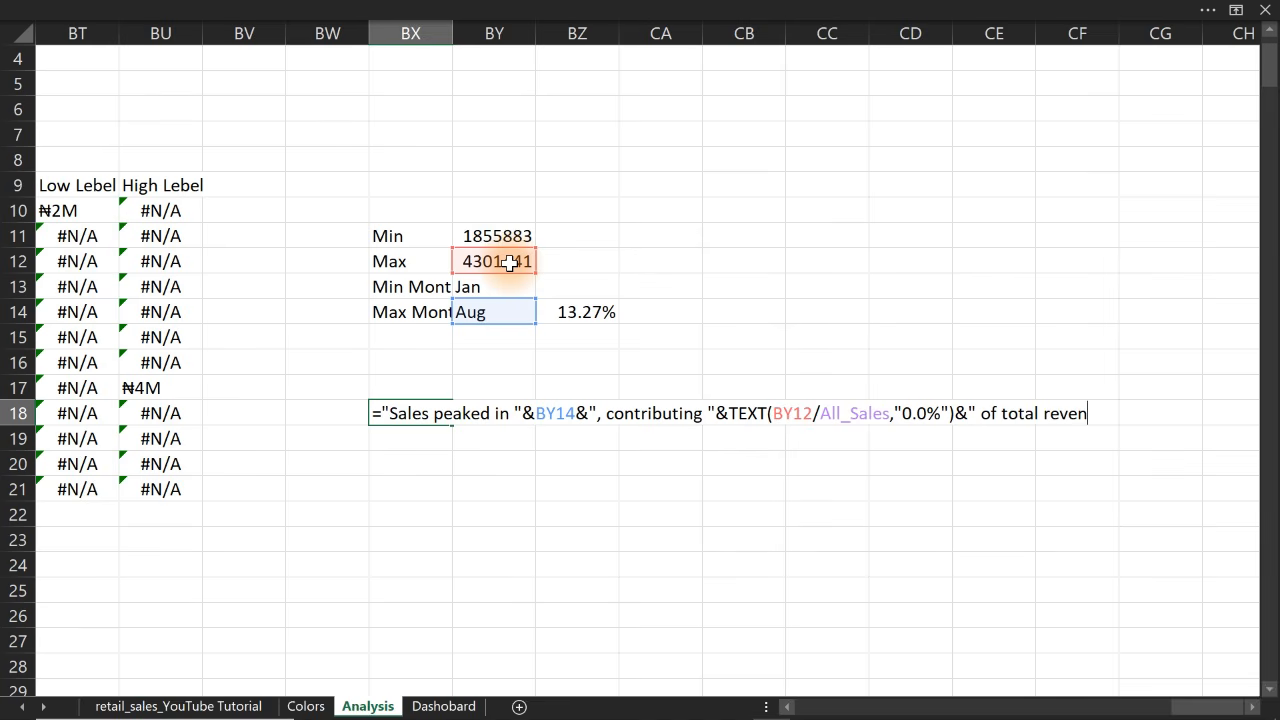
pyautogui.write('ue')
pyautogui.press('BackSpace')
pyautogui.write(', while')
pyautogui.write('"&')
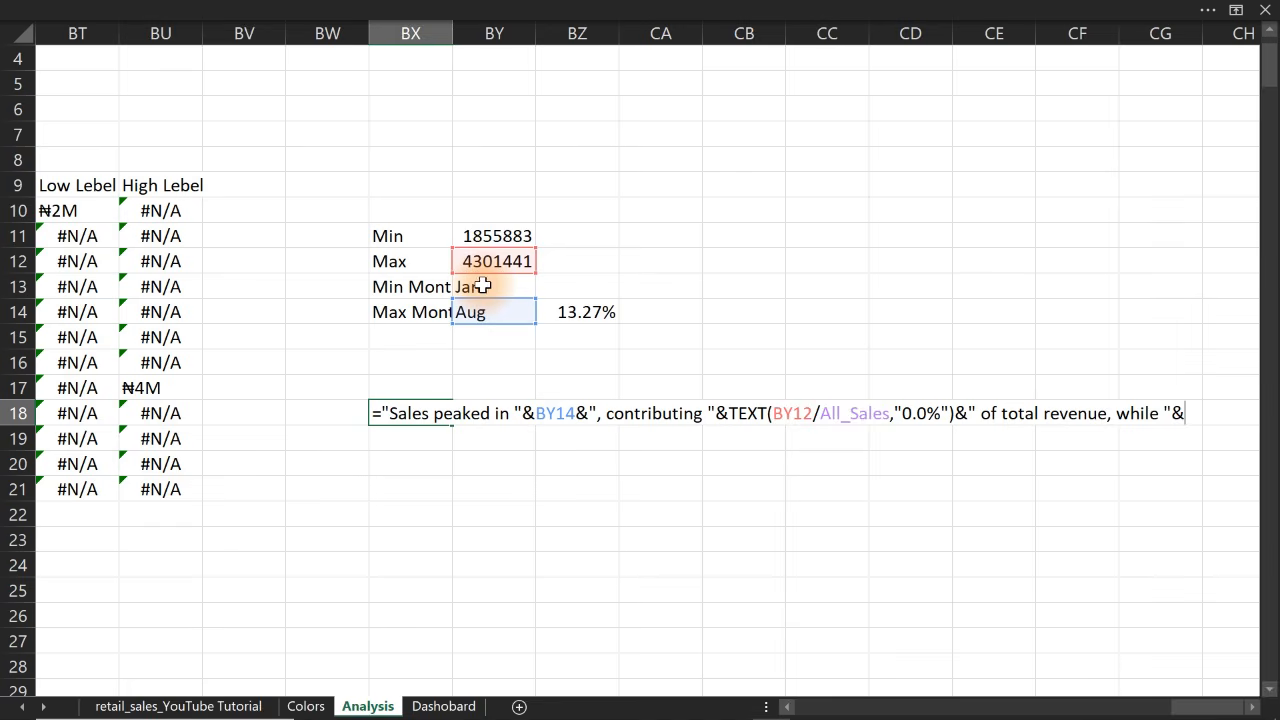
pyautogui.click(483, 286)
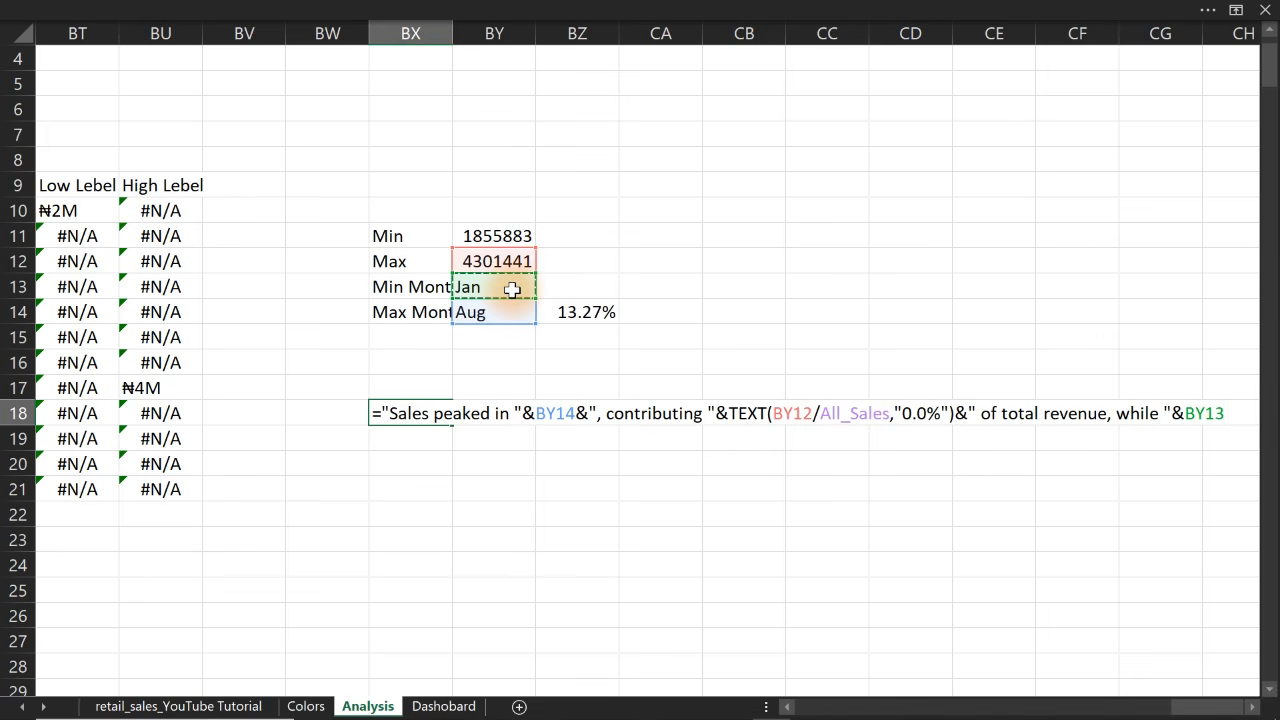
pyautogui.write('&" recorded ')
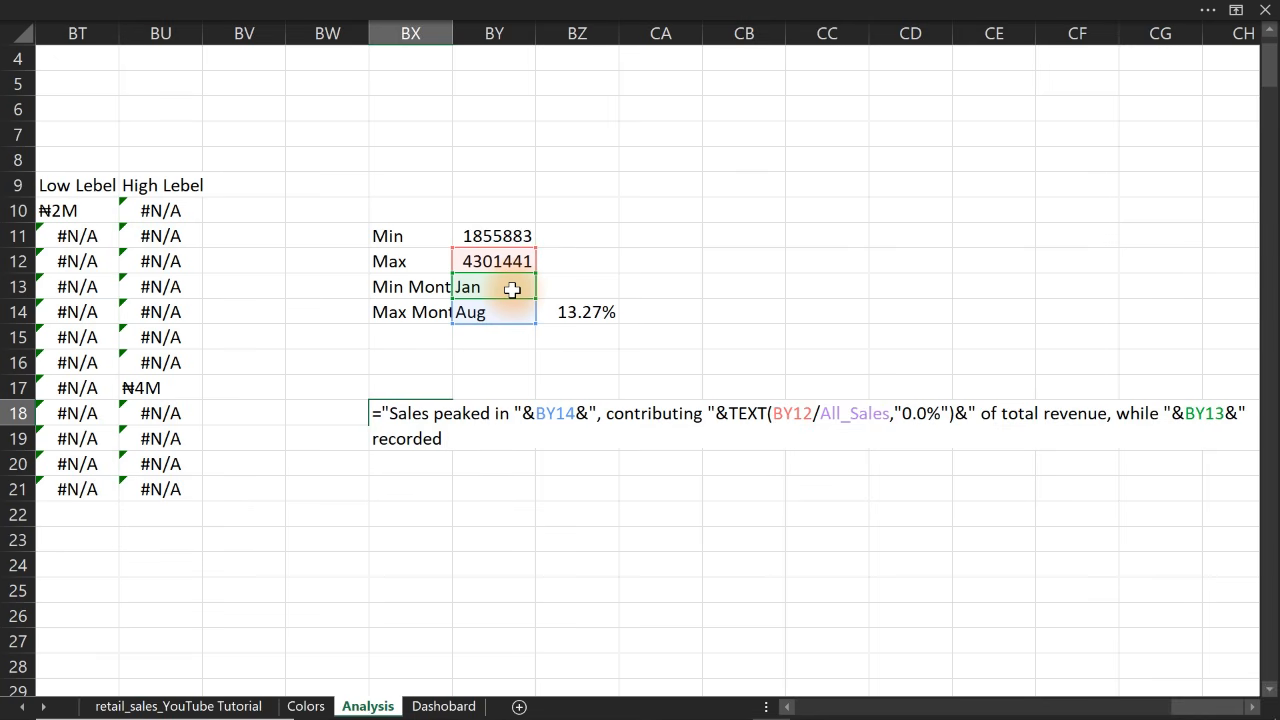
pyautogui.write('the lowes t perf')
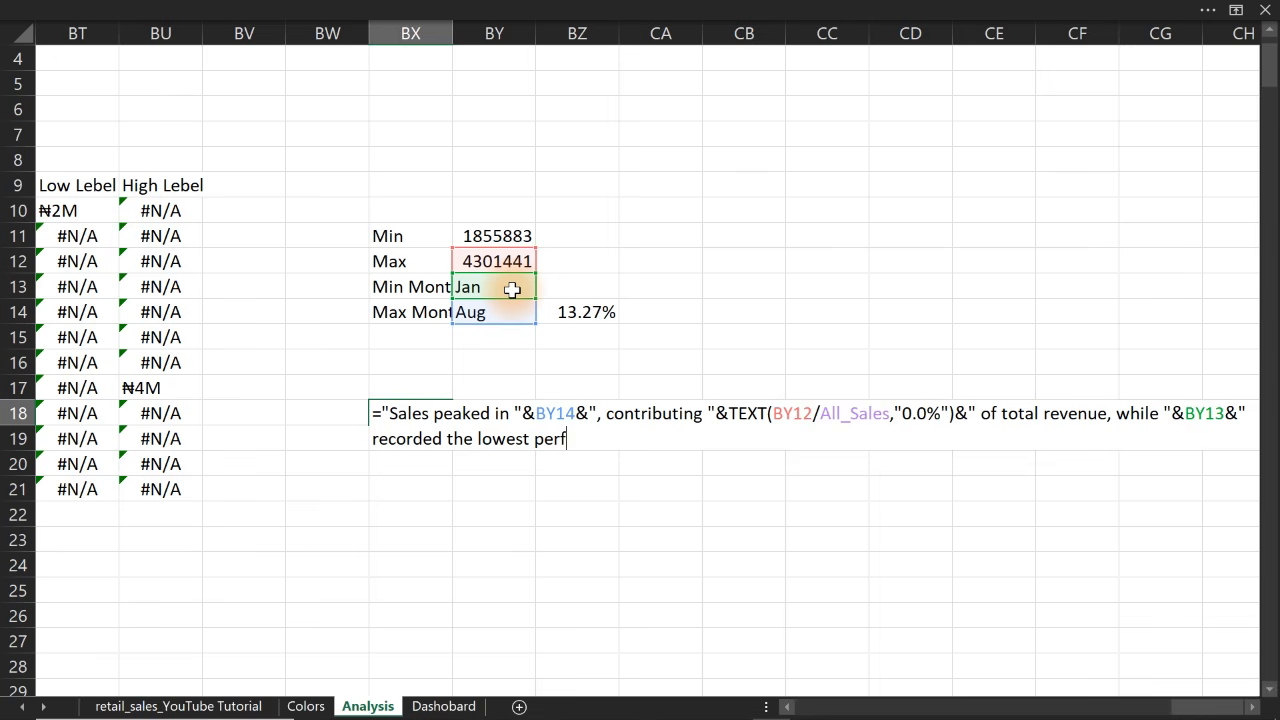
pyautogui.write('ormance."')
pyautogui.press('Return')
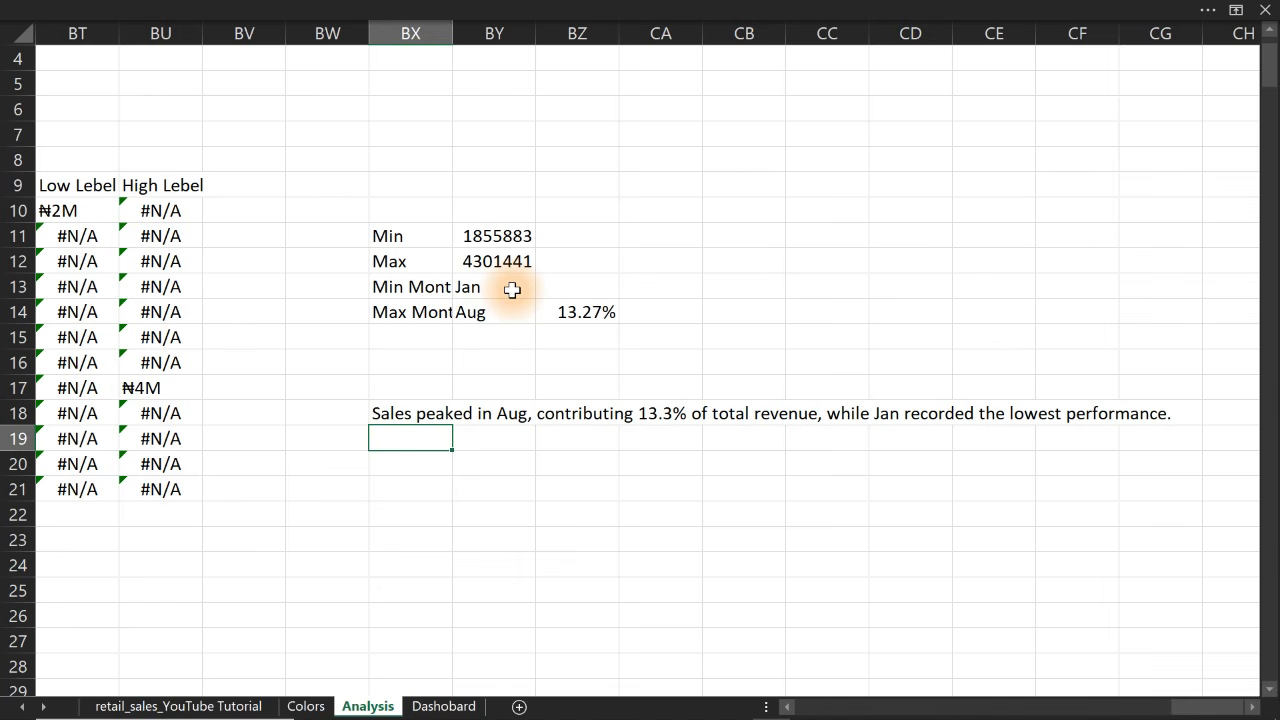
# Select the insight text box under the Sales Trend chart on the Dashobard sheet and show the formula bar
pyautogui.click(447, 706)
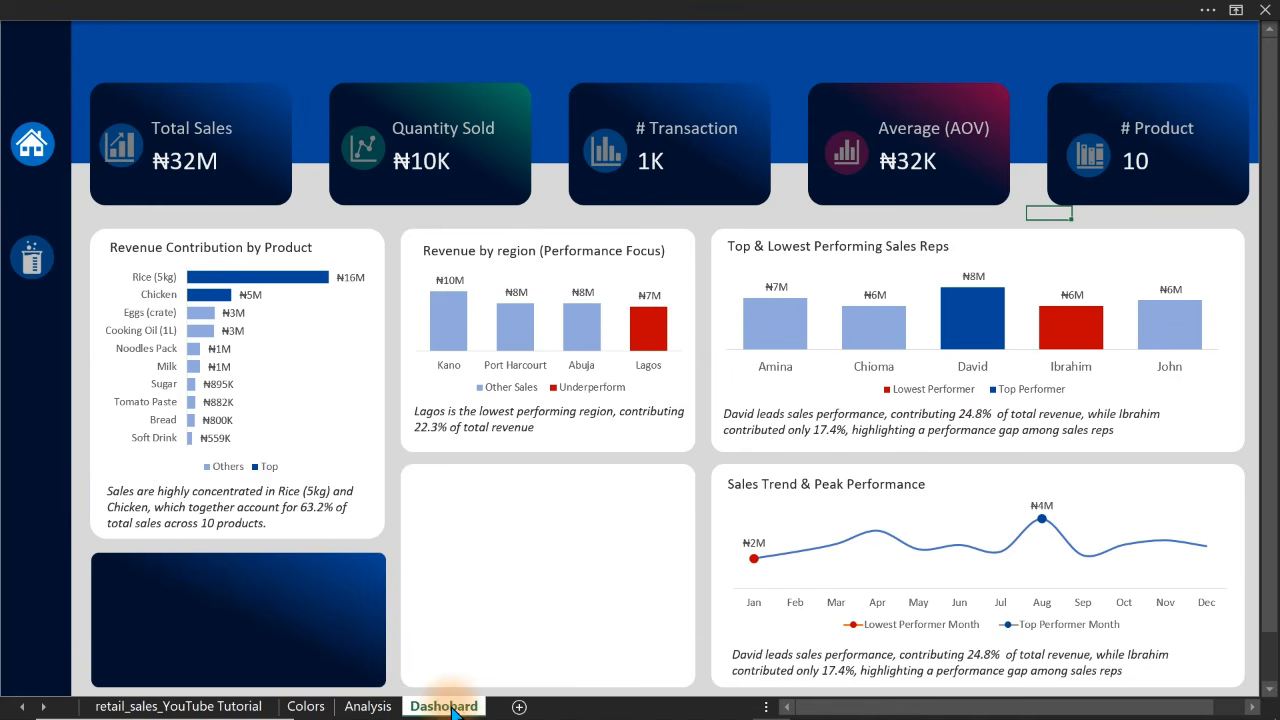
pyautogui.click(781, 670)
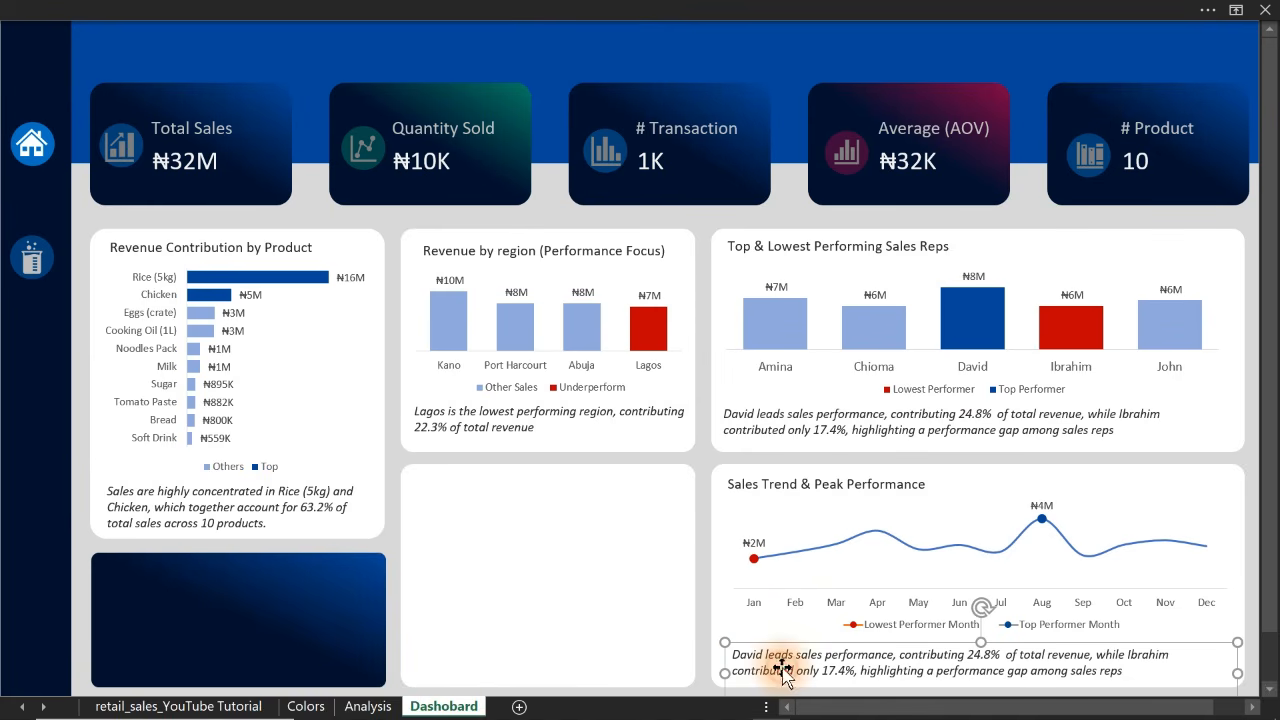
pyautogui.click(451, 14)
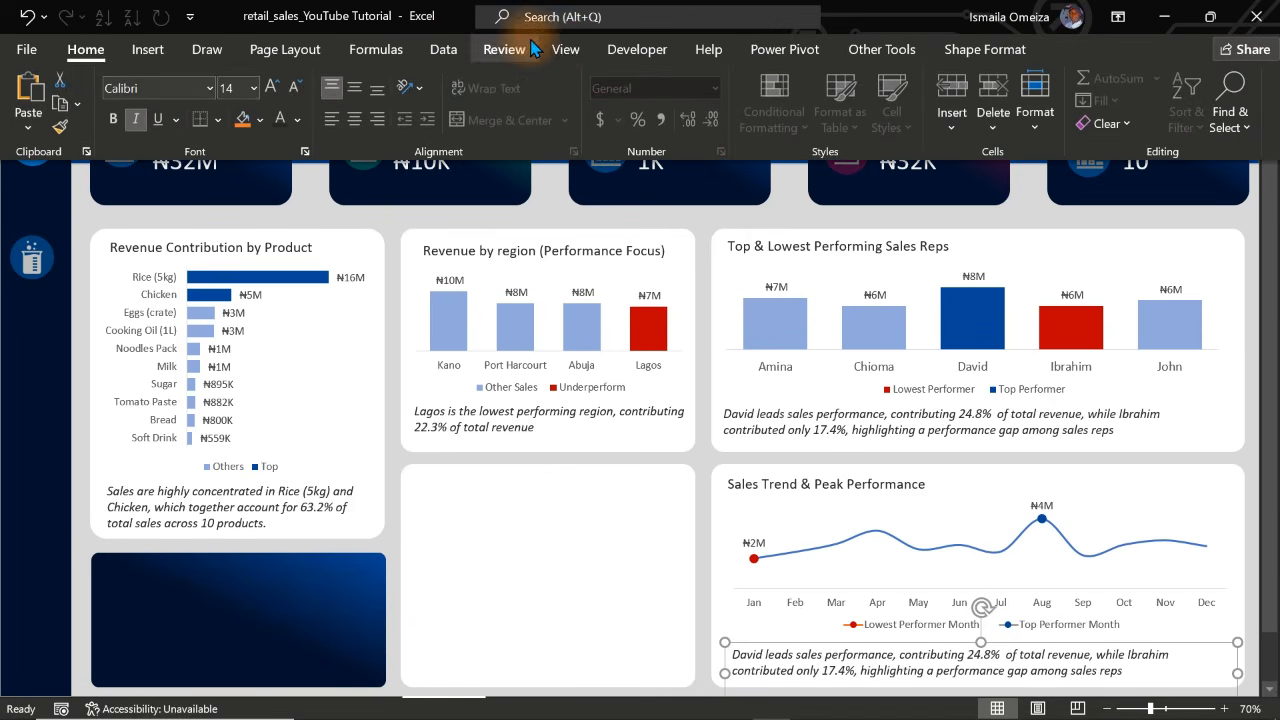
pyautogui.click(565, 49)
pyautogui.click(338, 88)
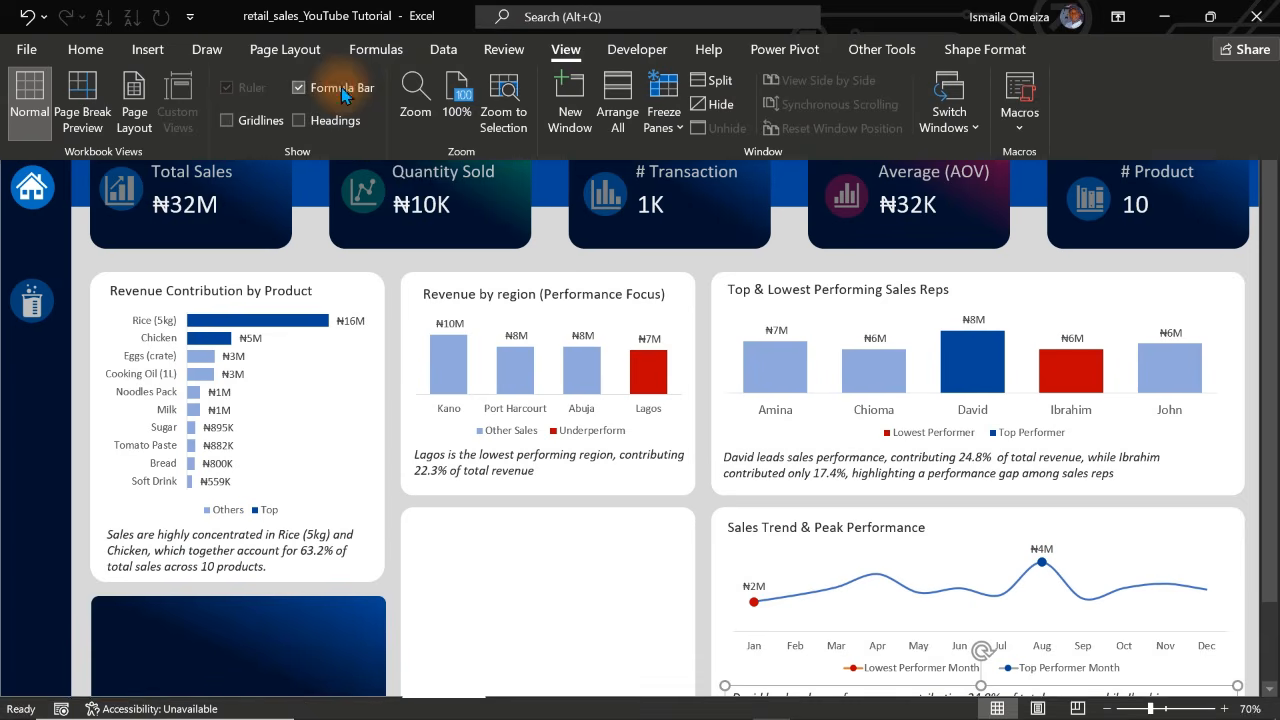
# Link the selected Sales Trend insight text box to =Analysis!BX18
pyautogui.click(460, 232)
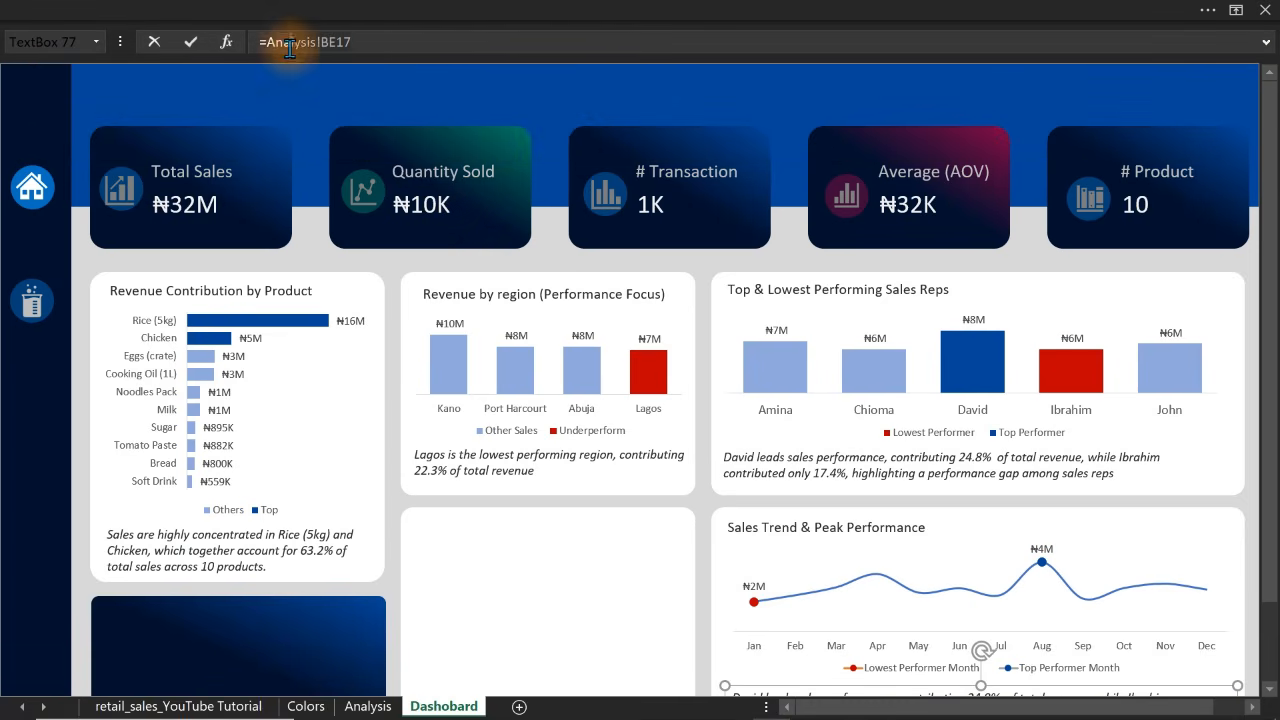
pyautogui.click(369, 706)
pyautogui.click(404, 458)
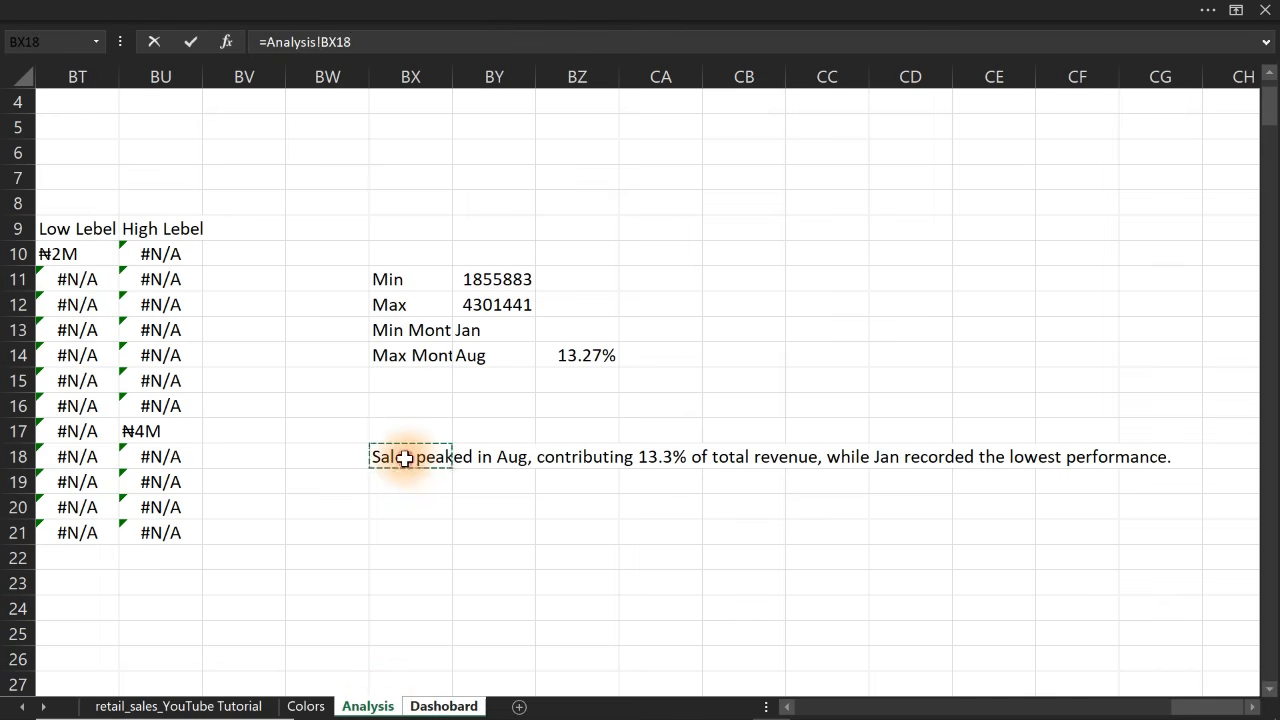
pyautogui.press('Return')
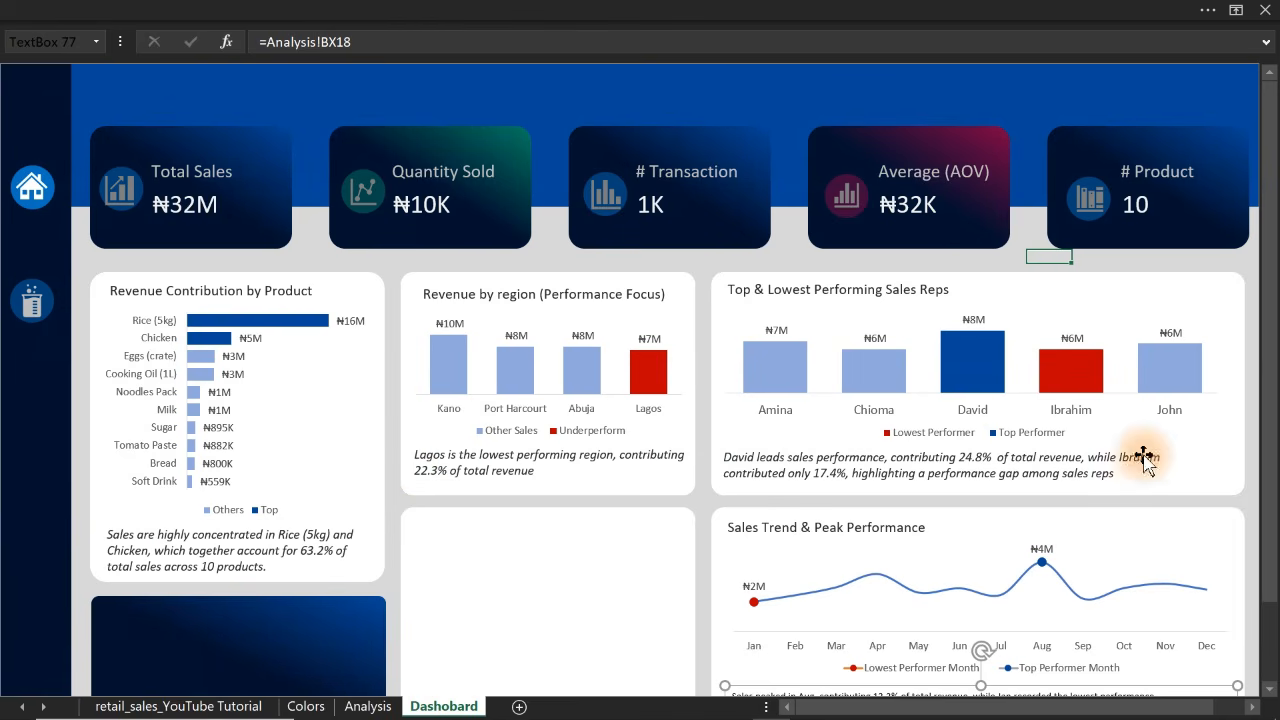
# Copy the formatting of the sales reps insight text box onto the Sales Trend insight text box with Format Painter
pyautogui.moveTo(1266, 432); pyautogui.dragTo(1266, 510)
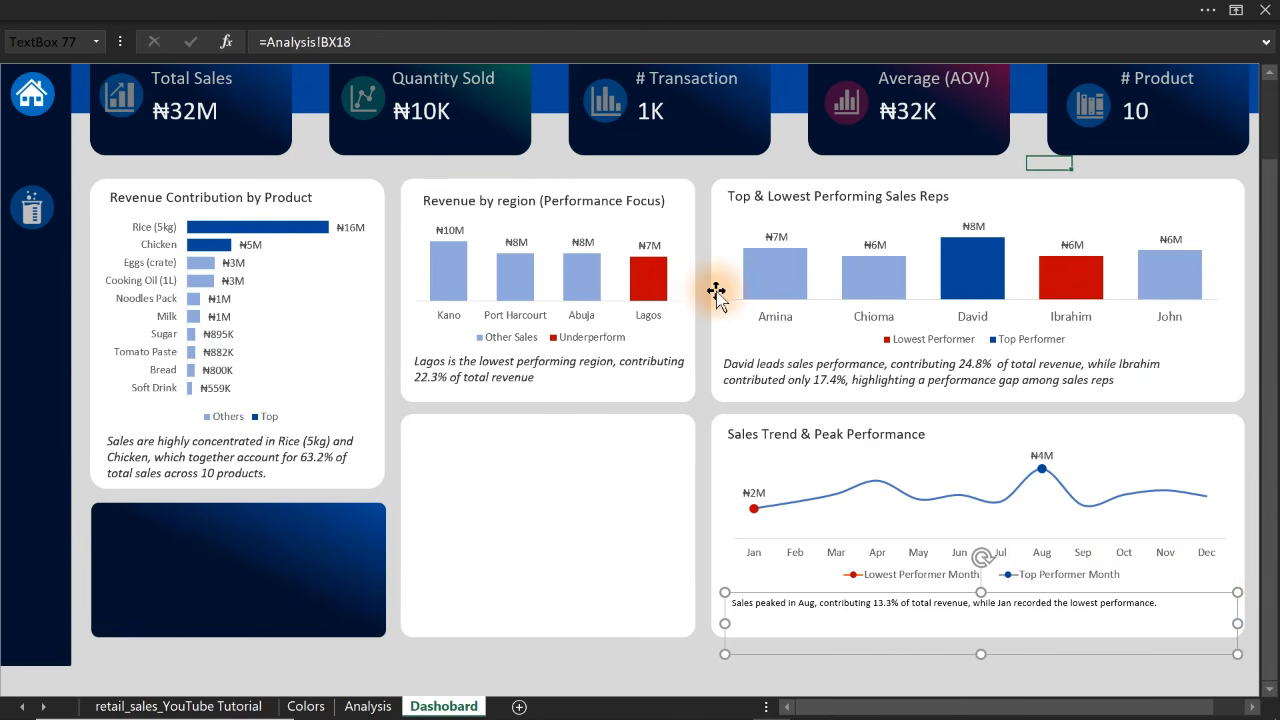
pyautogui.click(828, 364)
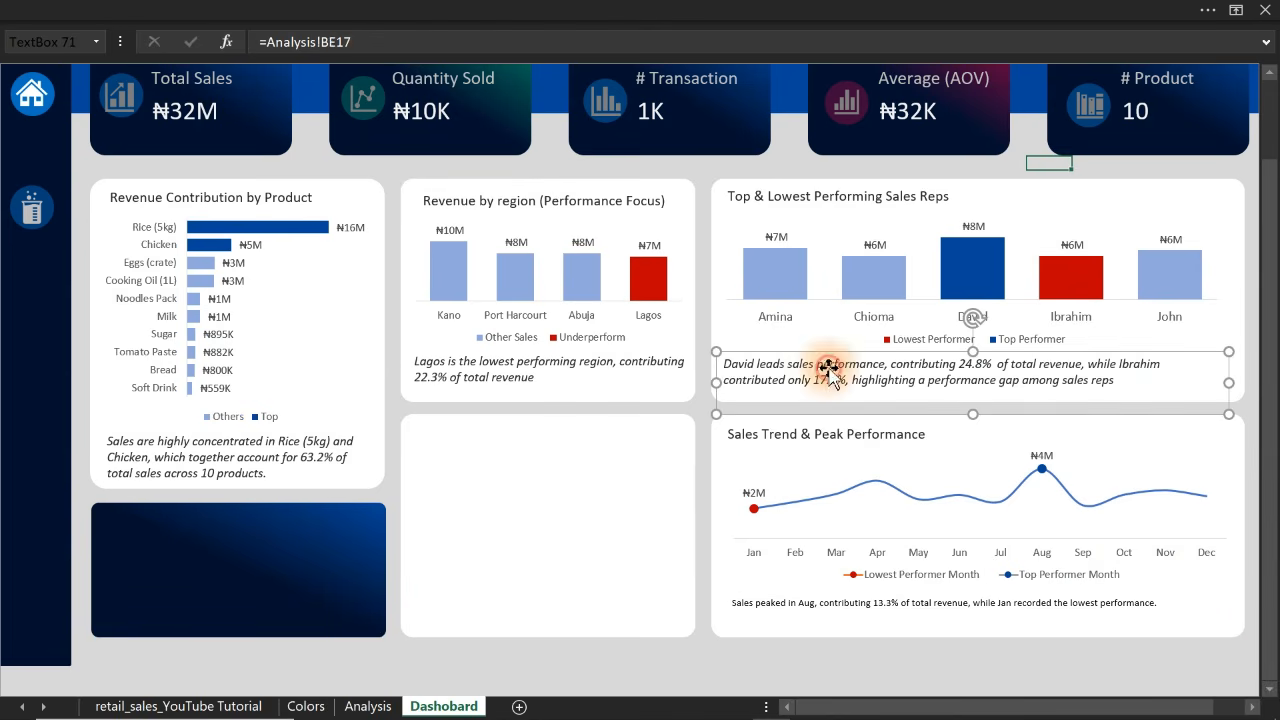
pyautogui.click(330, 10)
pyautogui.click(85, 49)
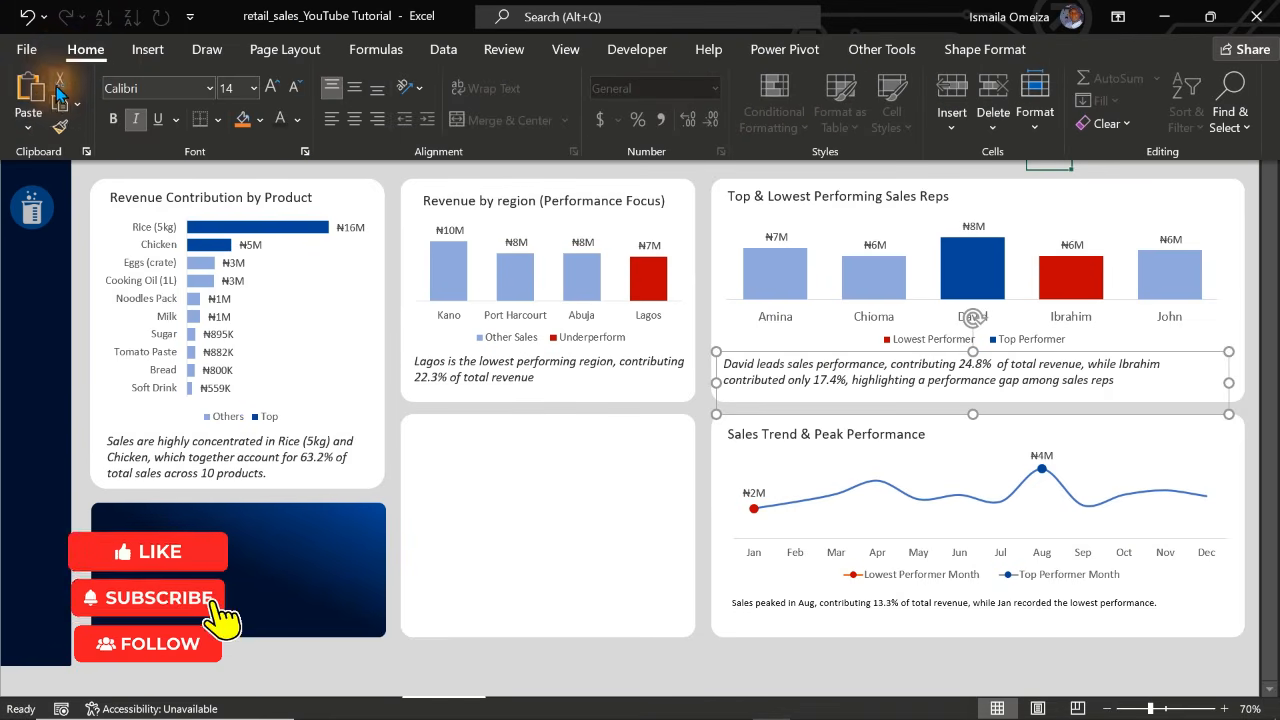
pyautogui.click(60, 126)
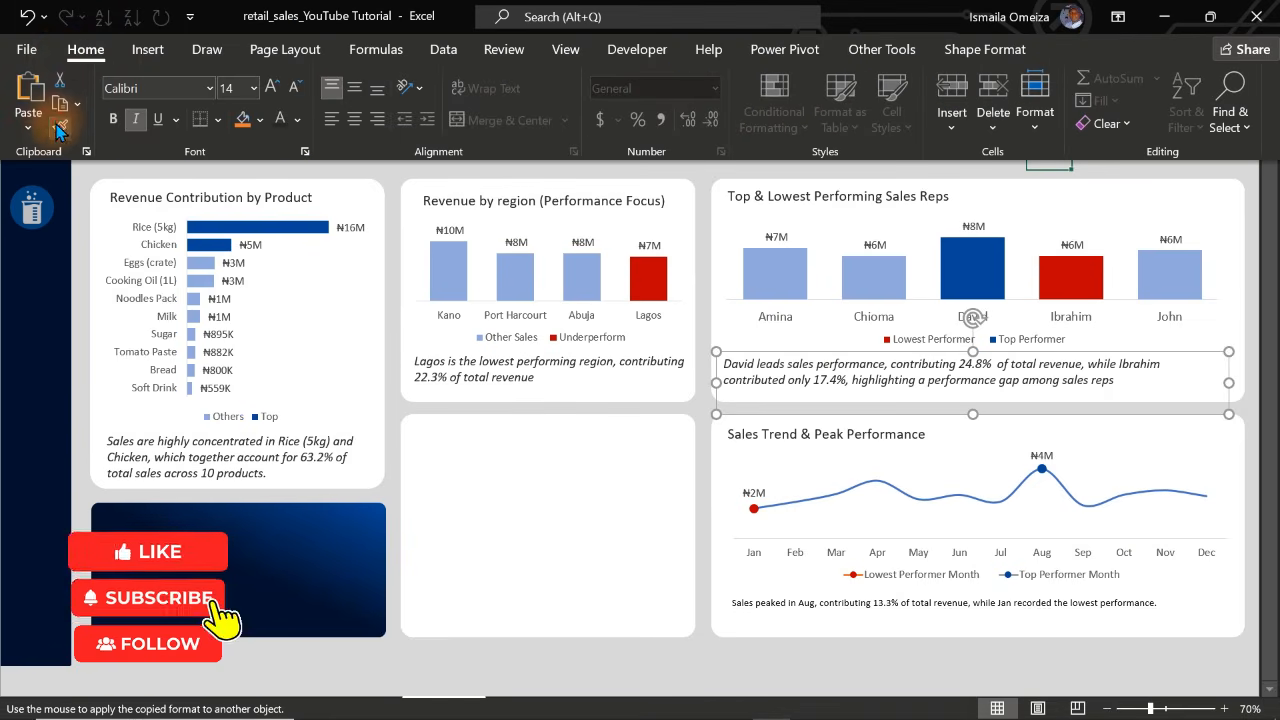
pyautogui.click(875, 610)
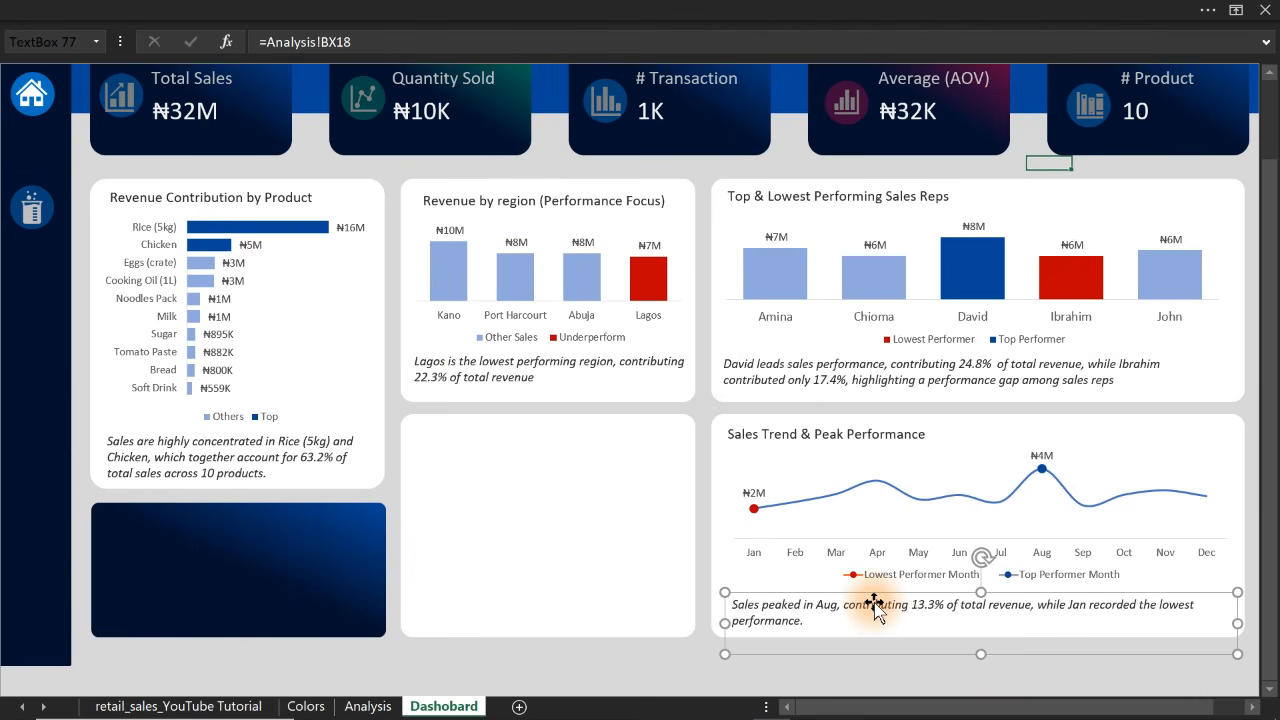
pyautogui.click(845, 684)
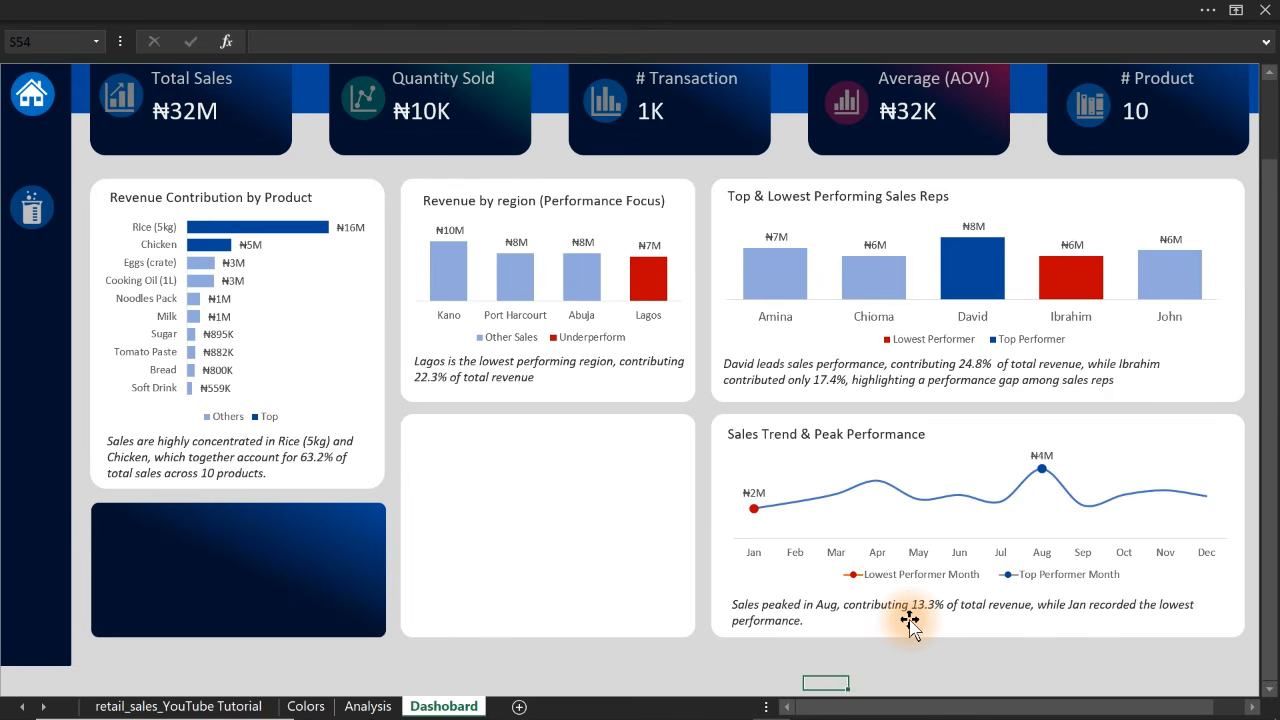
# Review the business questions on the Colors sheet against the dashboard, selecting "When do we sell the most?" in I15
pyautogui.click(303, 706)
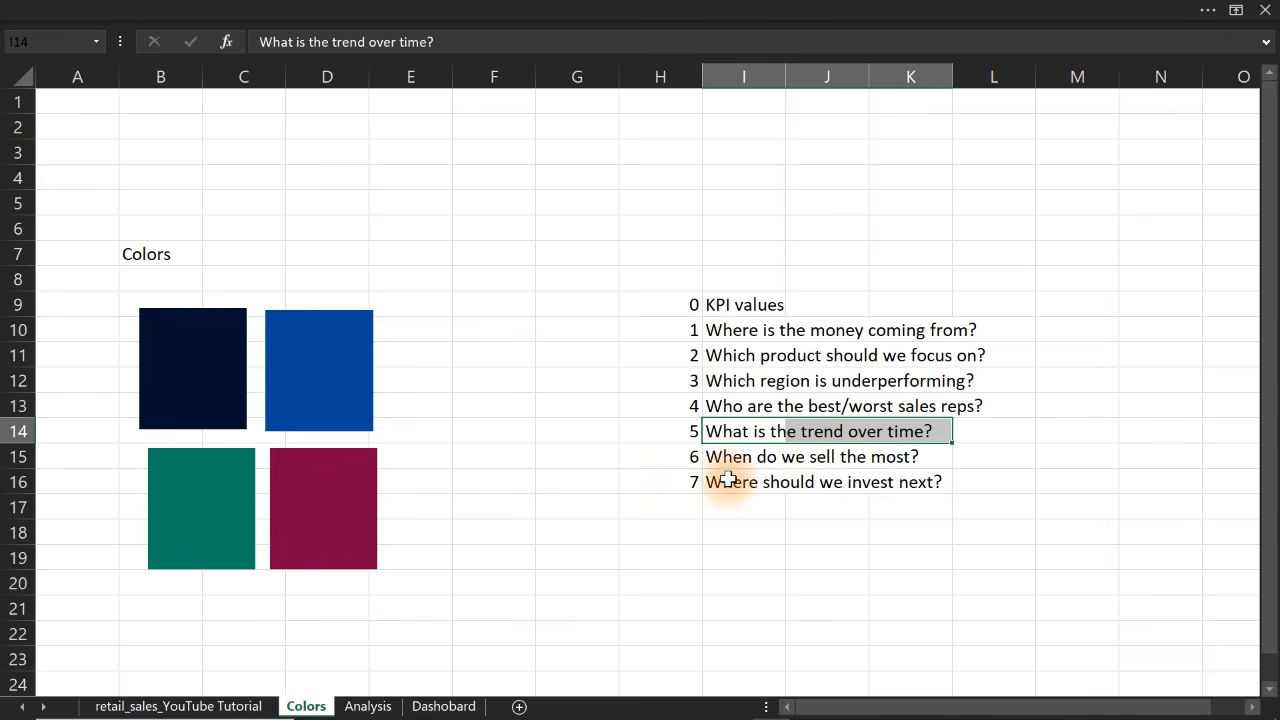
pyautogui.click(443, 705)
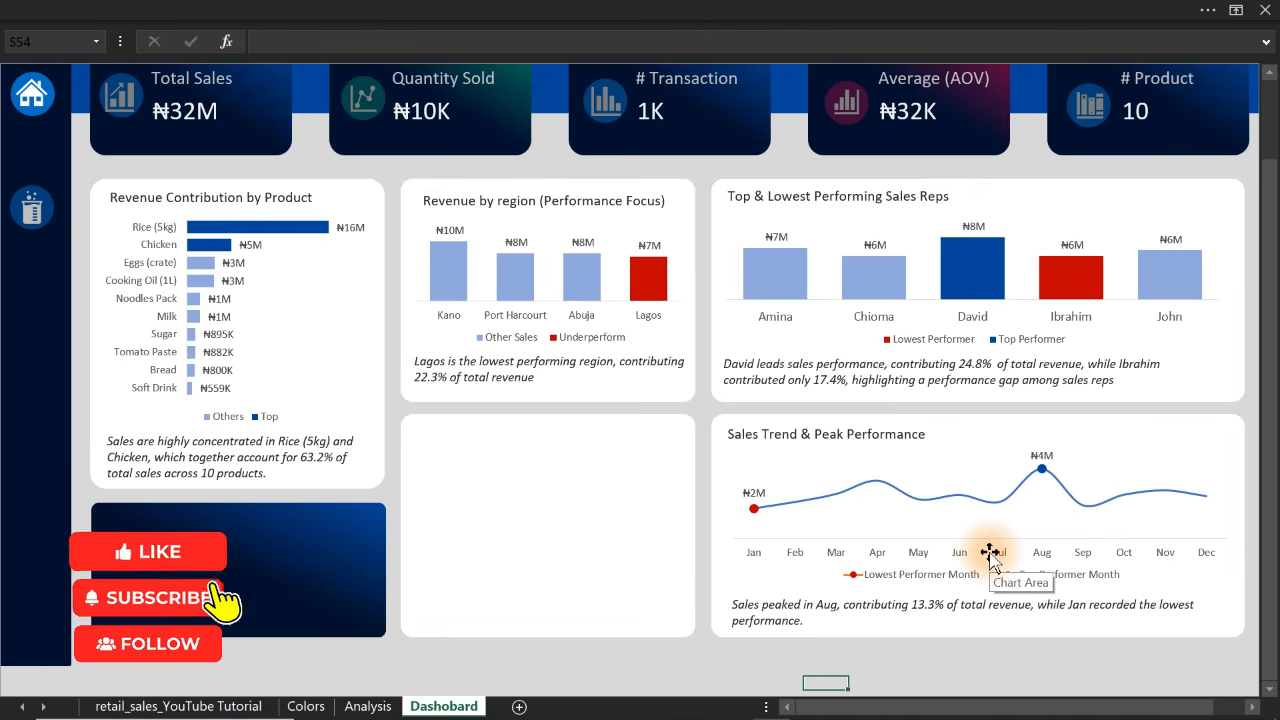
pyautogui.click(307, 707)
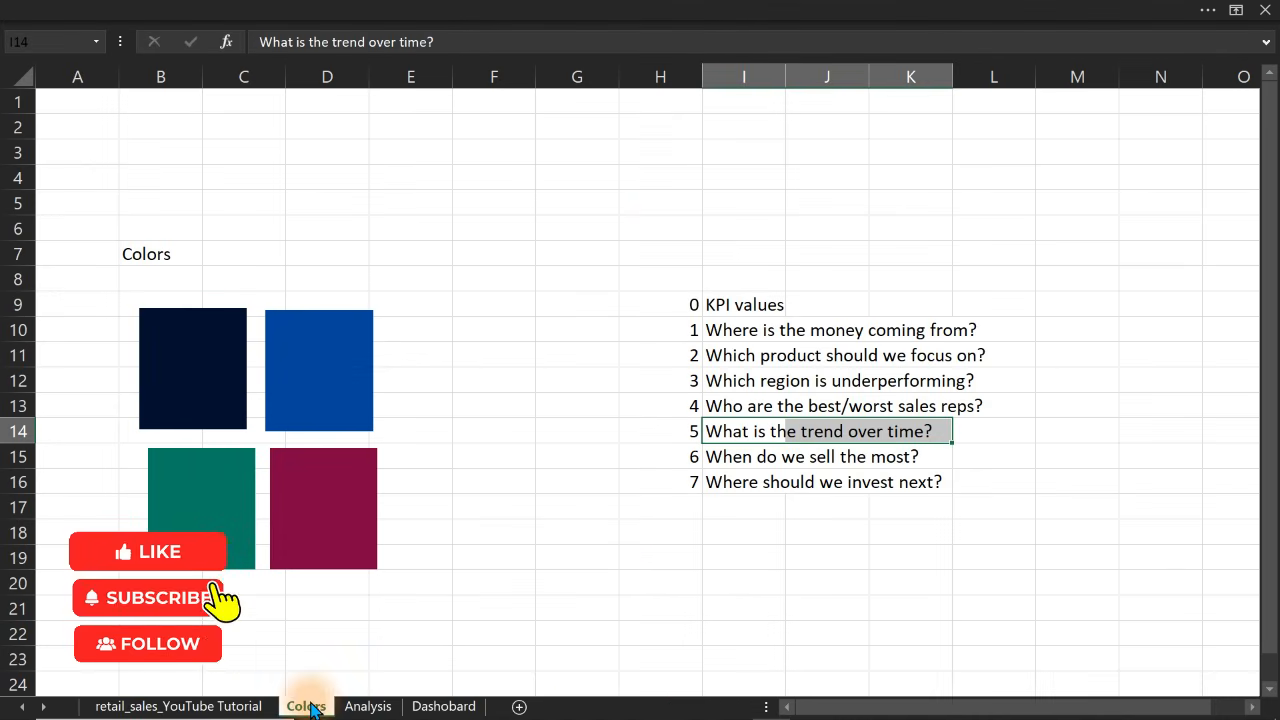
pyautogui.click(687, 574)
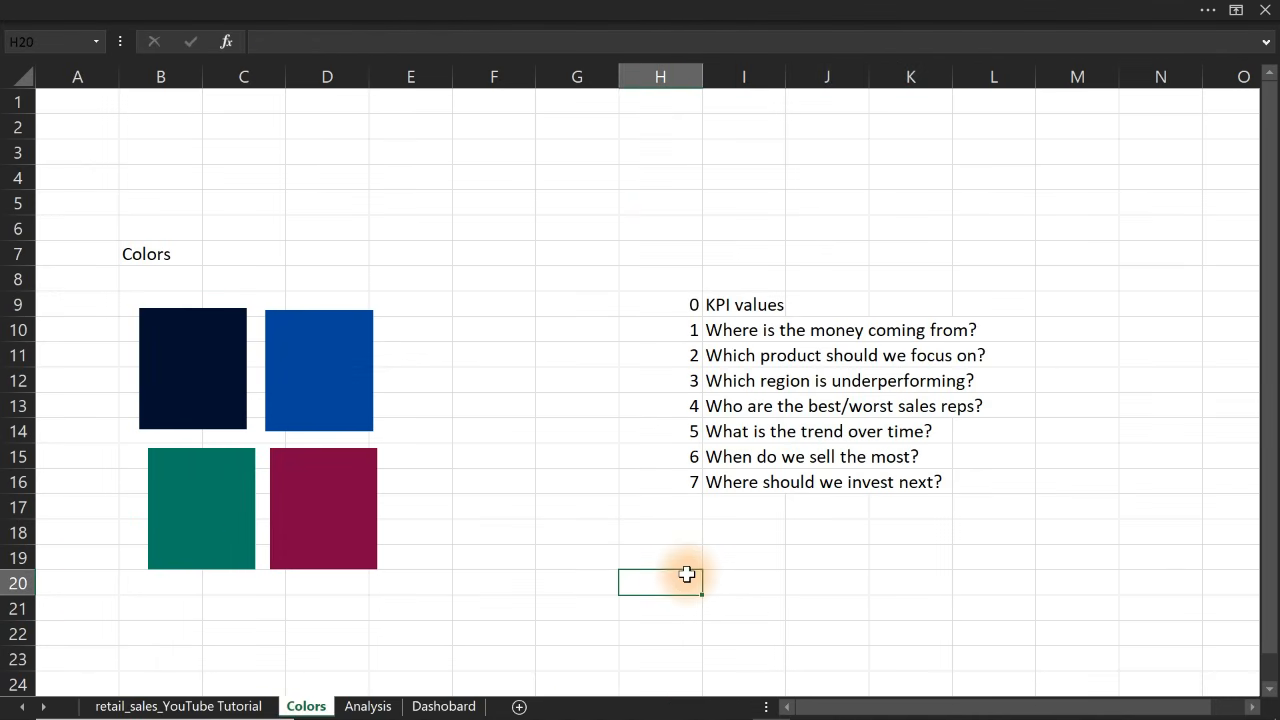
pyautogui.click(741, 459)
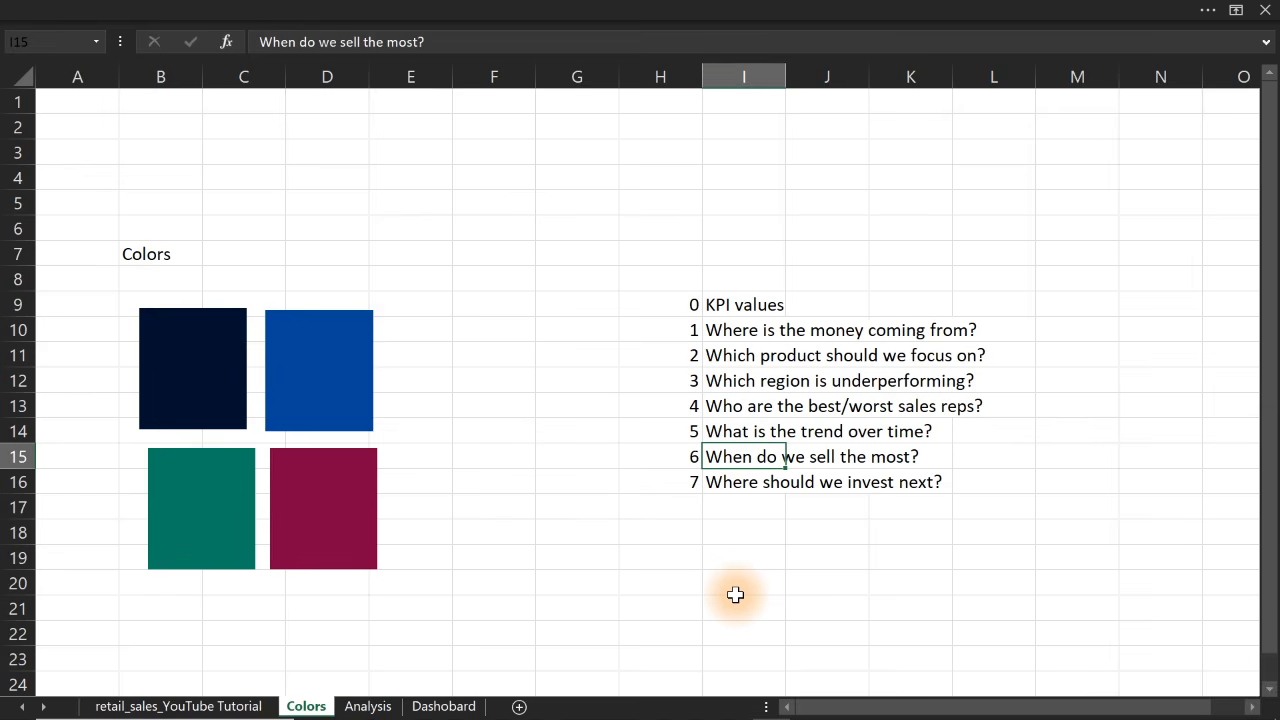
# Add a Days column header in I1 of the retail_sales_YouTube Tutorial table
pyautogui.click(228, 707)
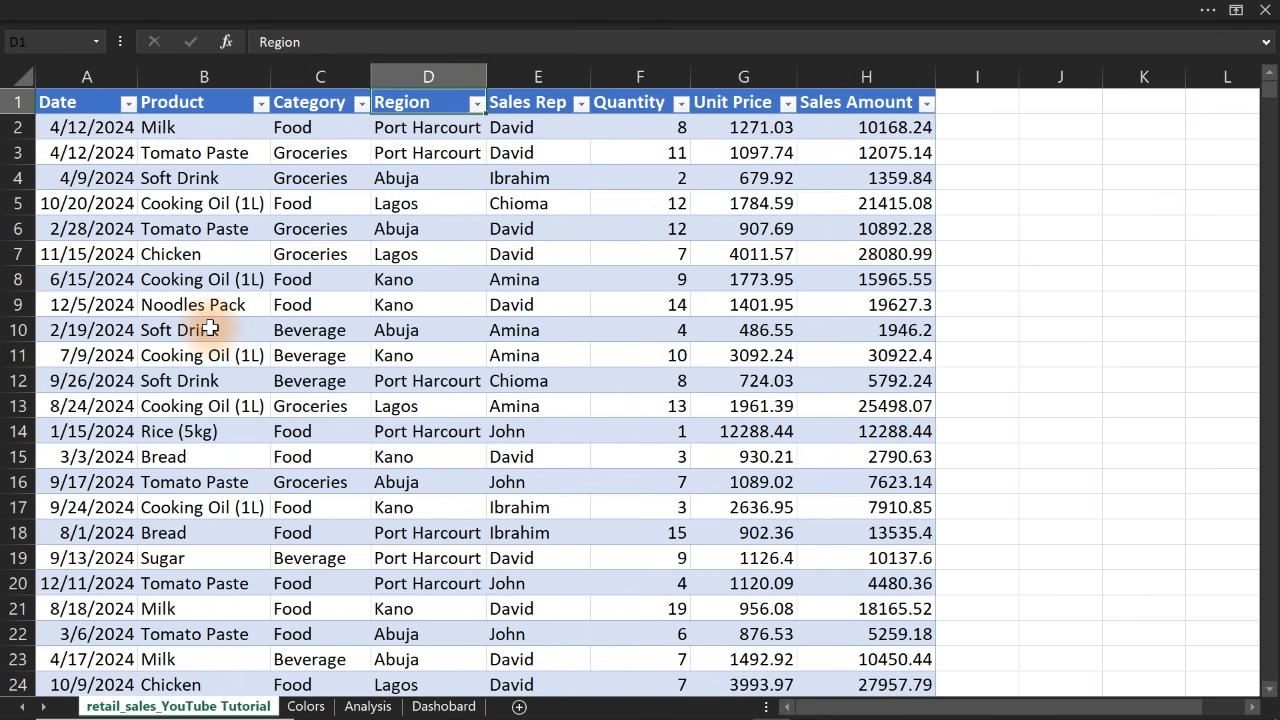
pyautogui.click(970, 108)
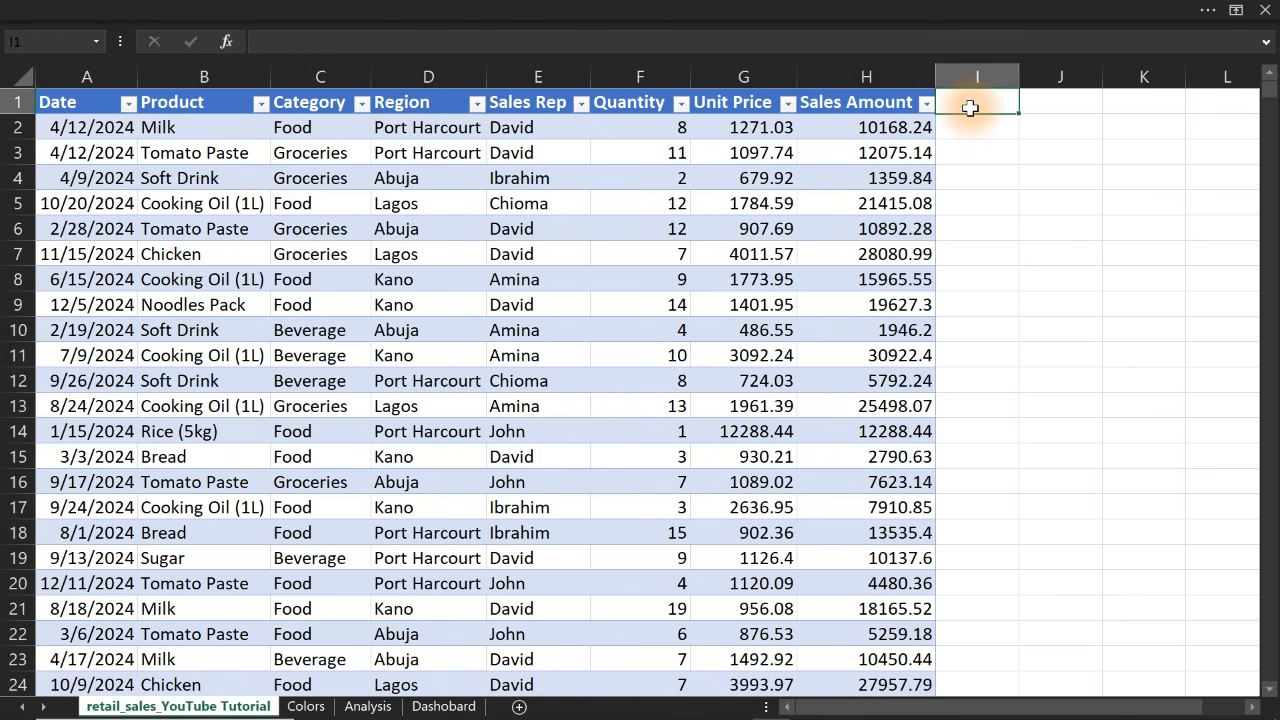
pyautogui.write('Days')
pyautogui.press('Return')
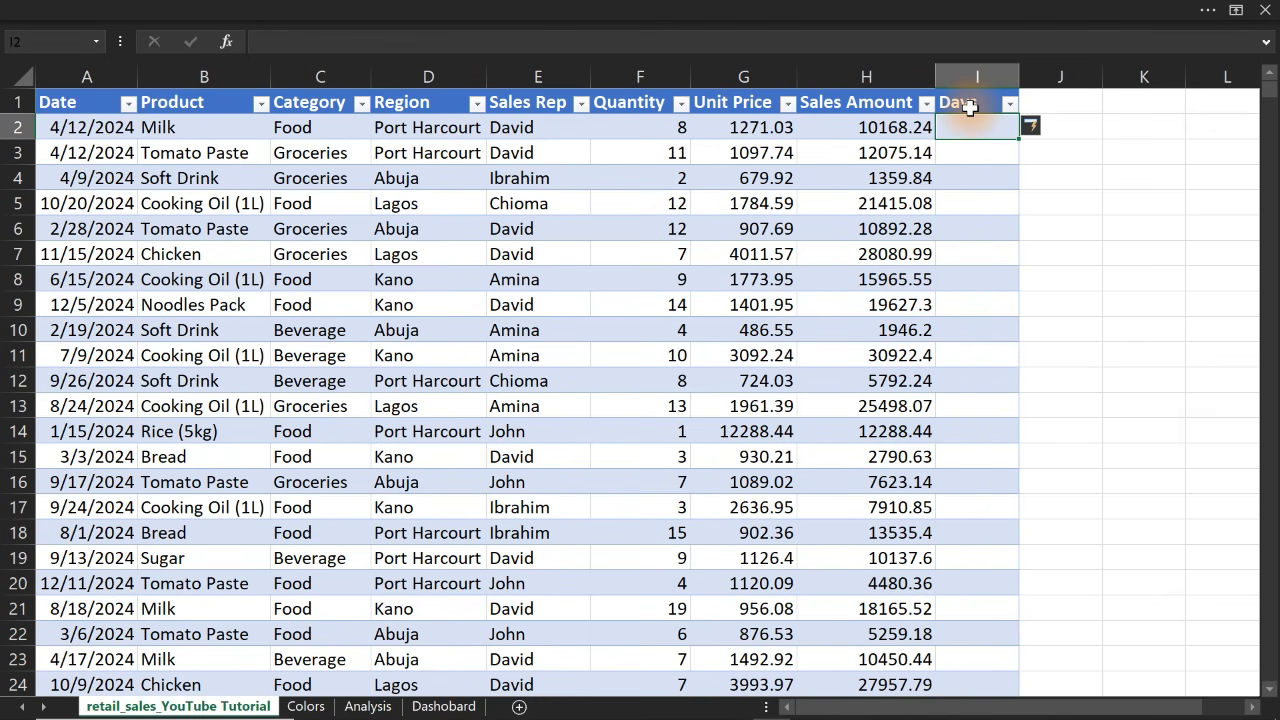
pyautogui.write('=')
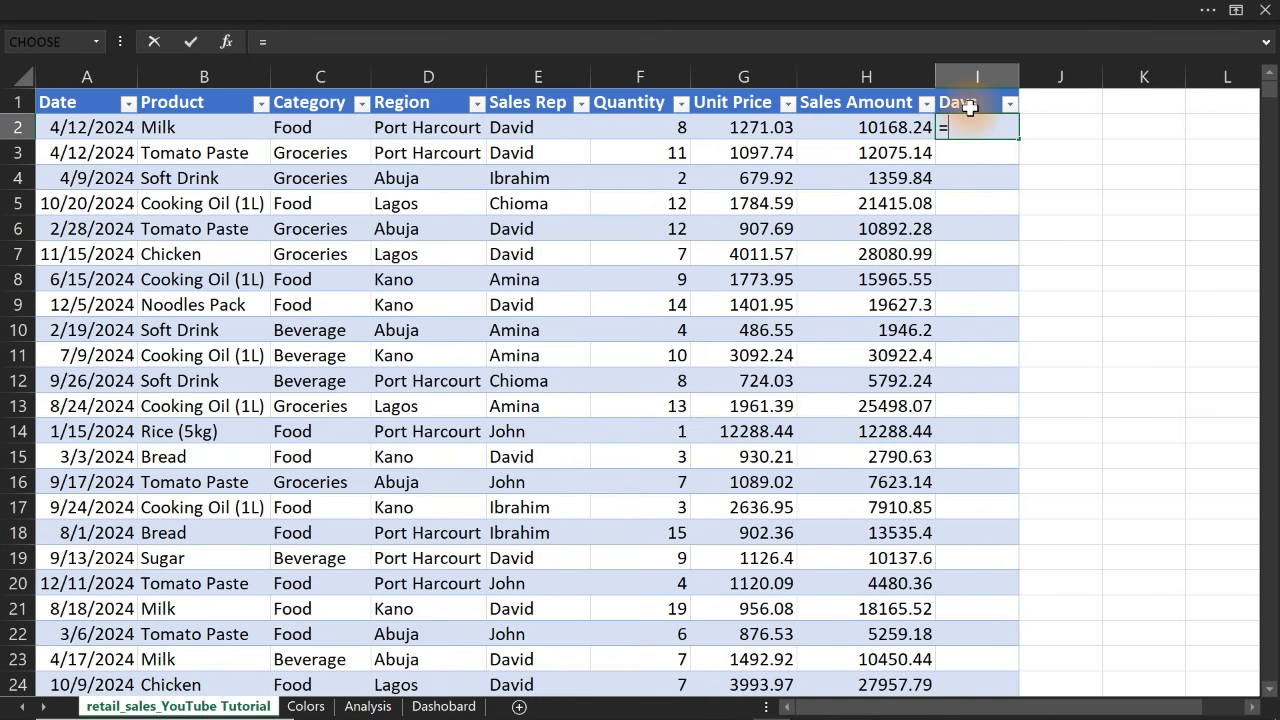
pyautogui.write('wee')
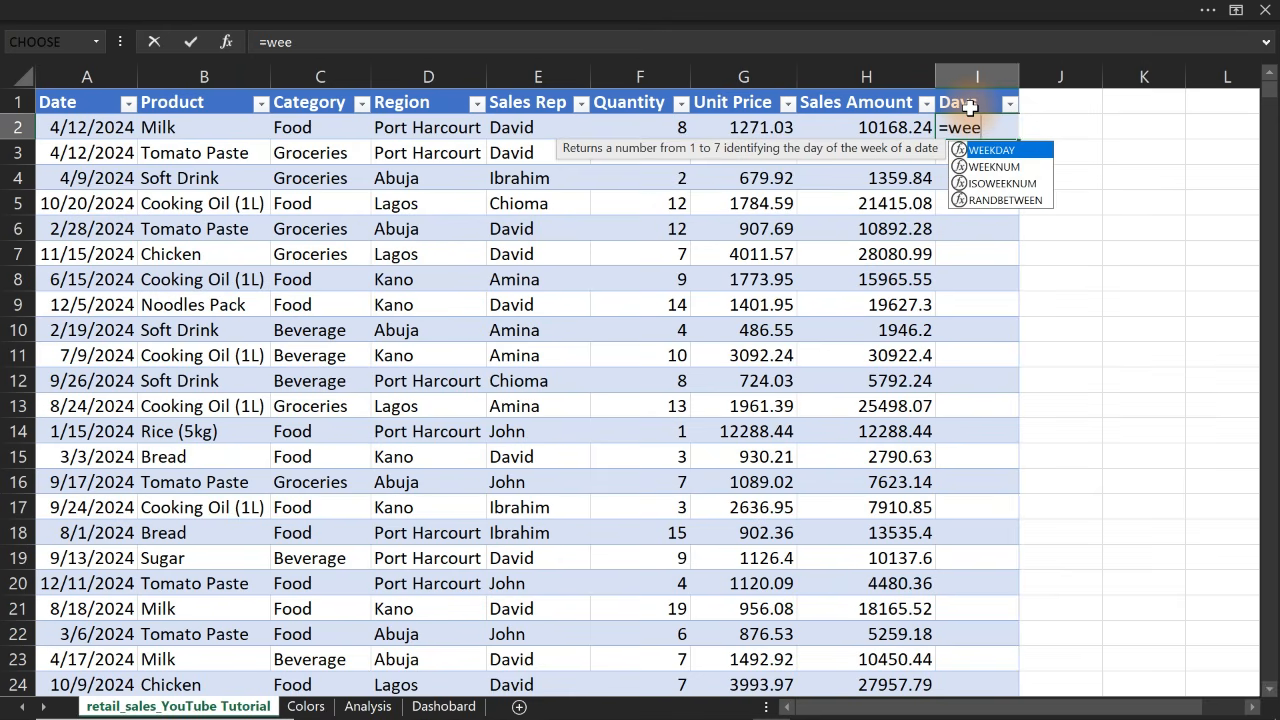
pyautogui.press('Tab')
pyautogui.click(61, 133)
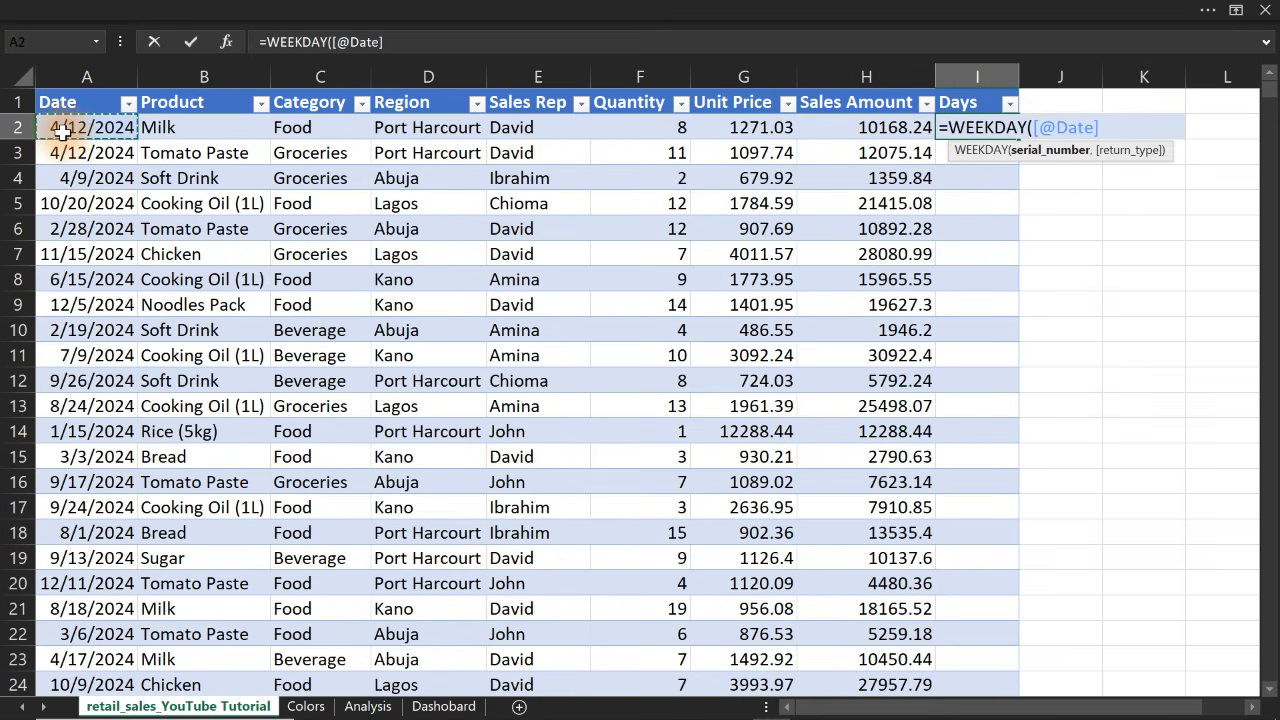
pyautogui.press('Return')
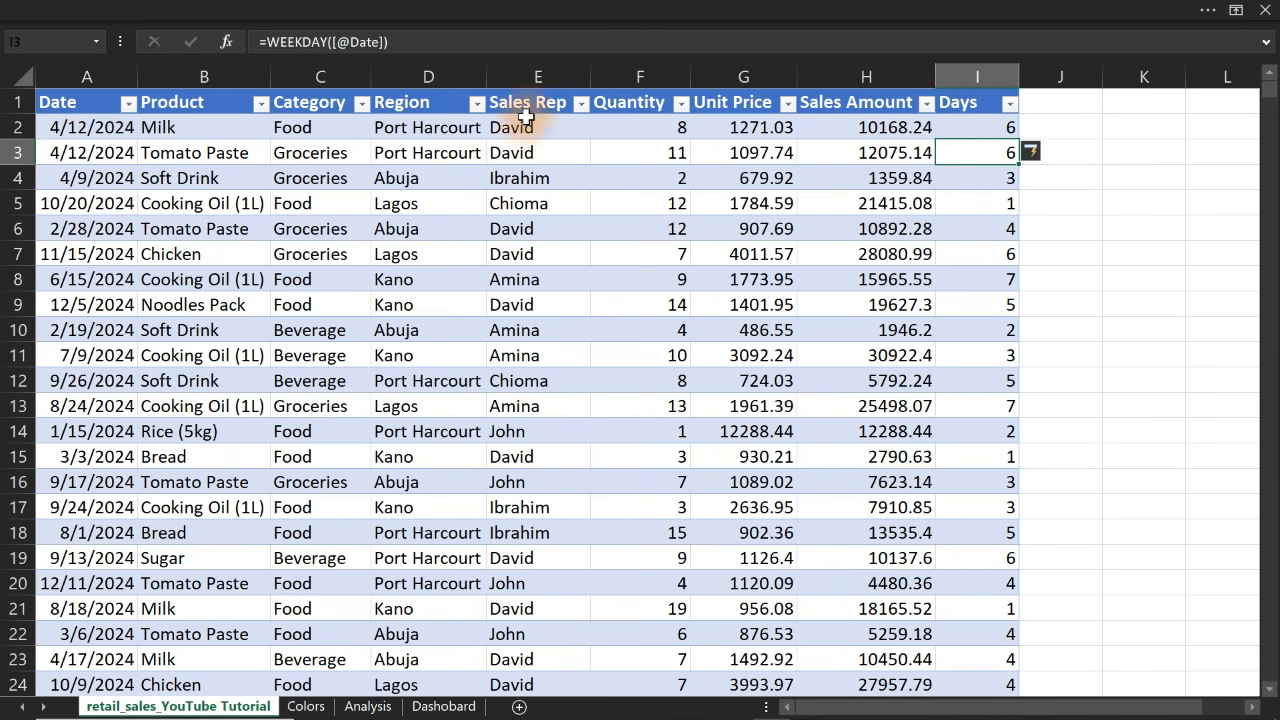
pyautogui.click(1010, 105)
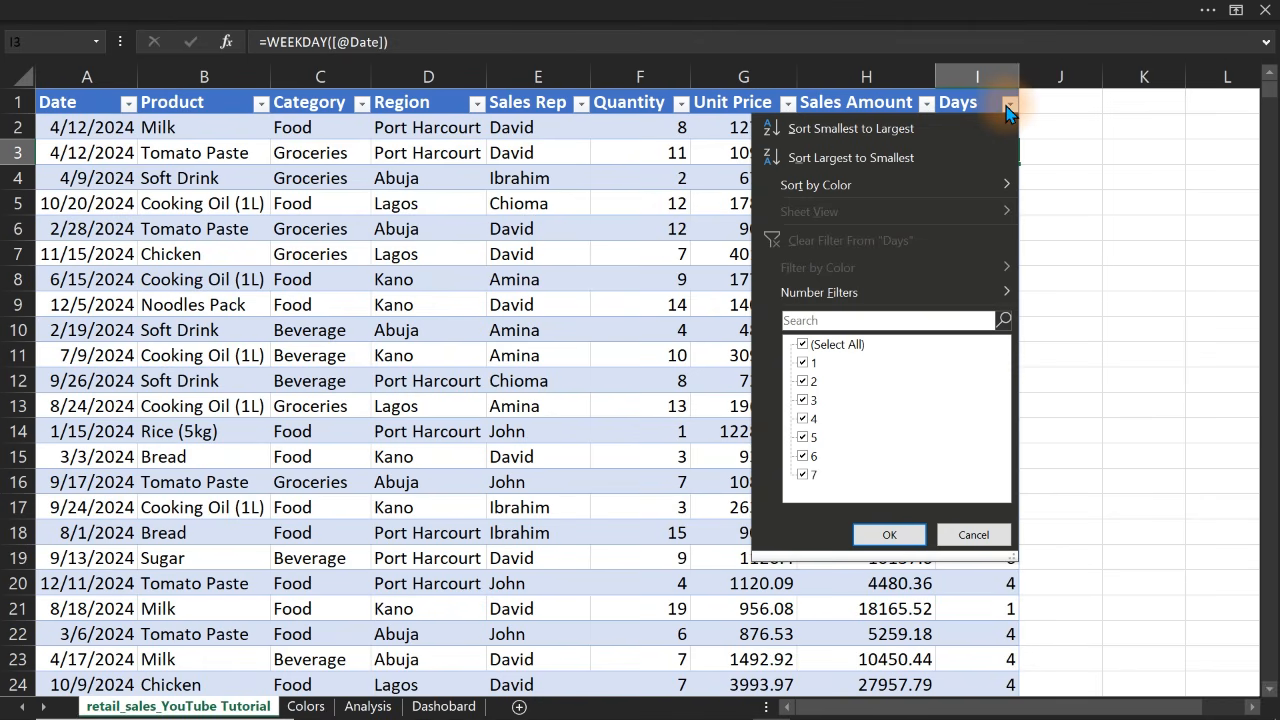
pyautogui.click(1038, 162)
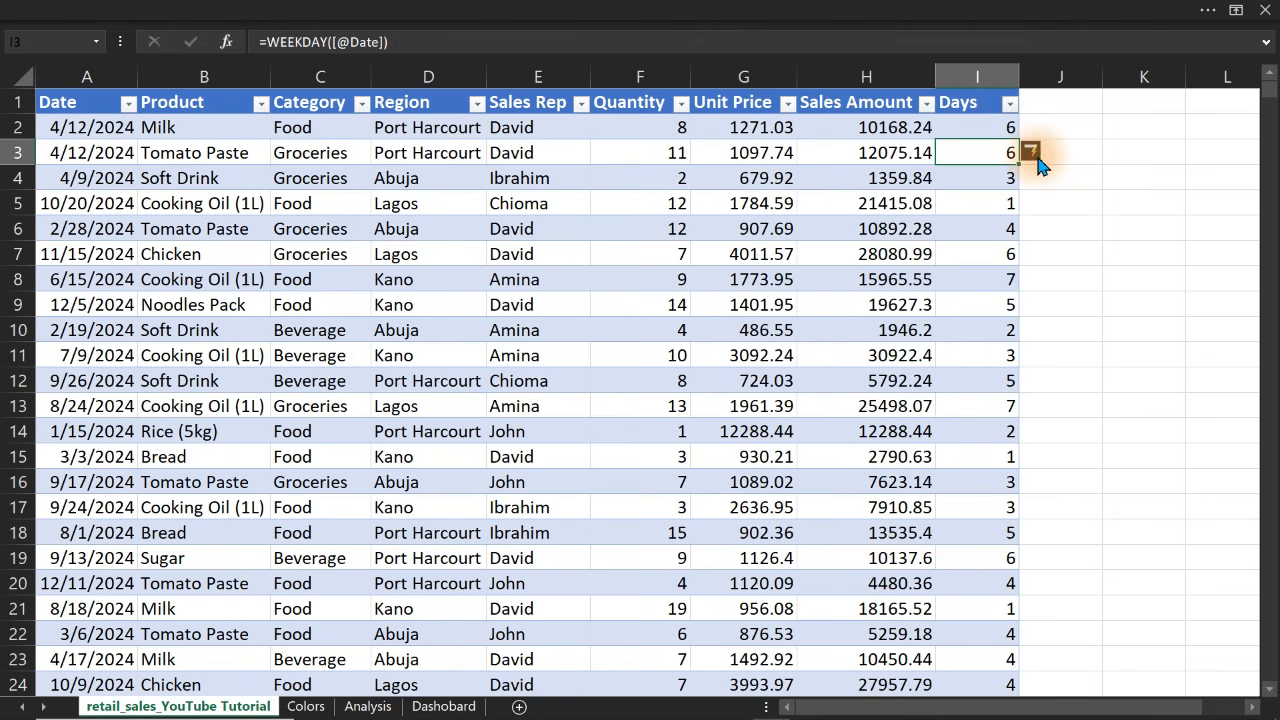
# Set the WEEKDAY return type in I2 to 3, numbers 0 (Monday) through 6 (Sunday), and check the column's distinct values
pyautogui.doubleClick(980, 127)
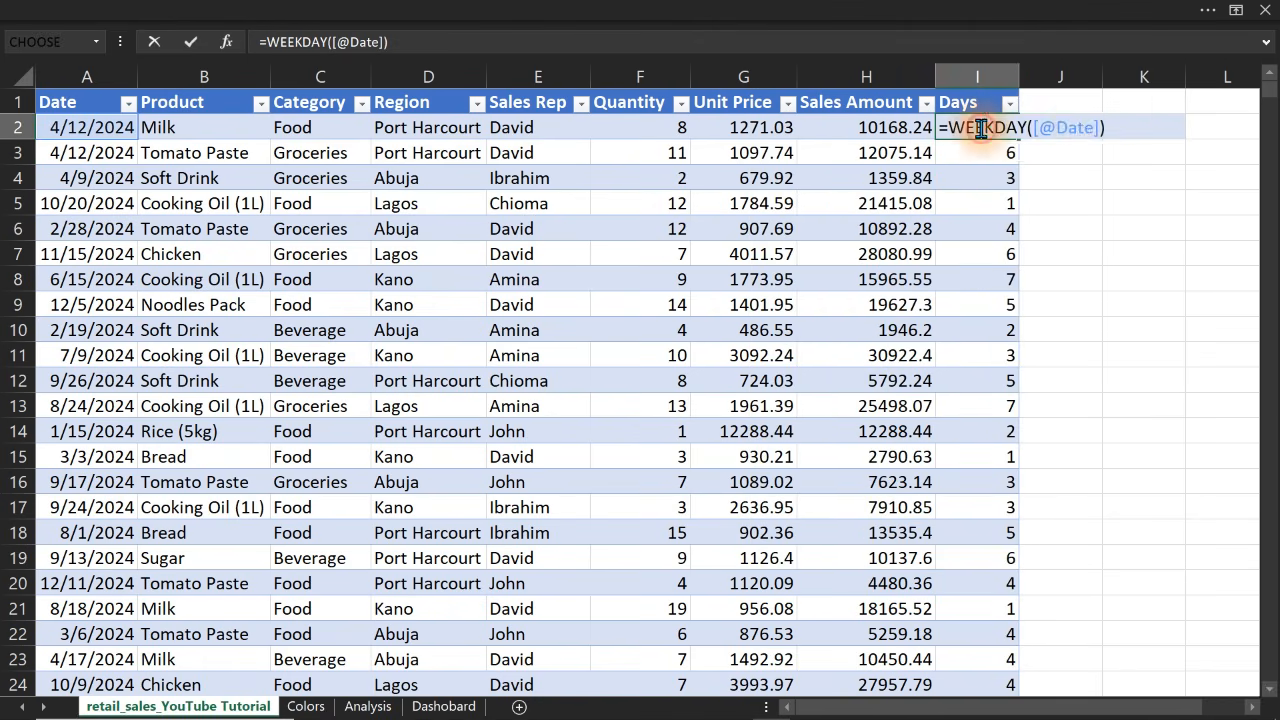
pyautogui.click(1098, 127)
pyautogui.write(',')
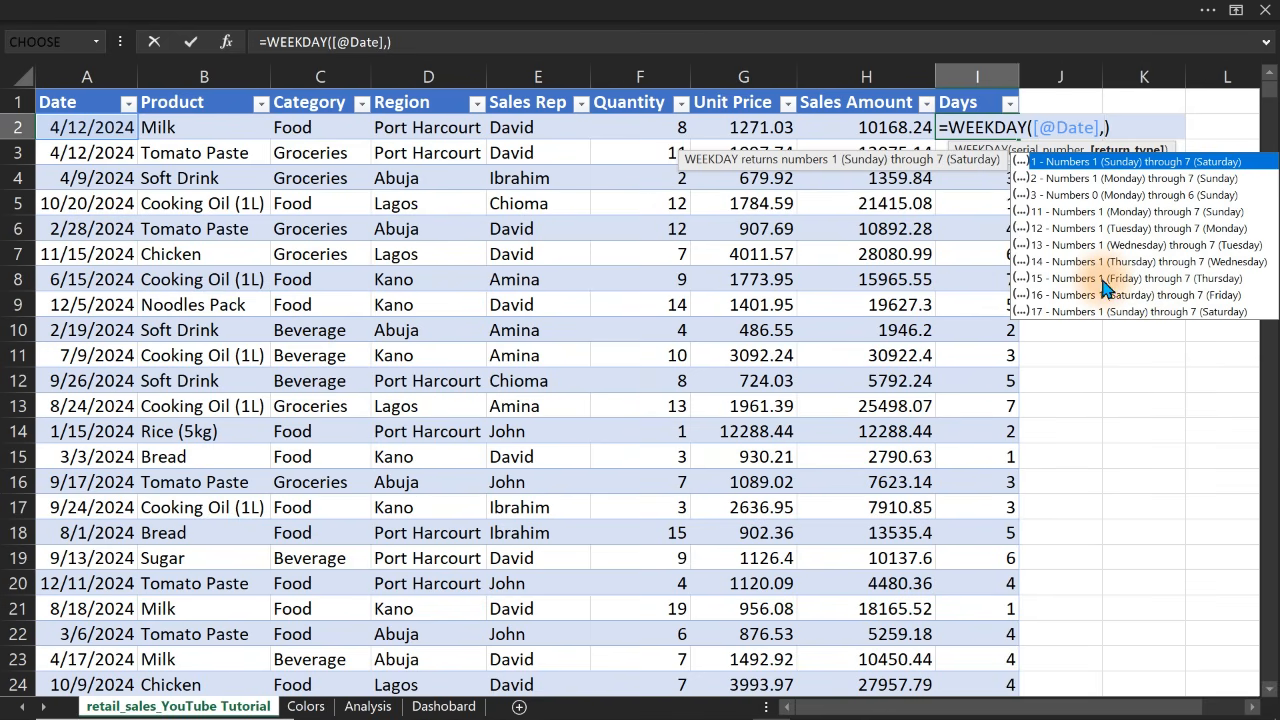
pyautogui.click(1120, 195)
pyautogui.doubleClick(1119, 196)
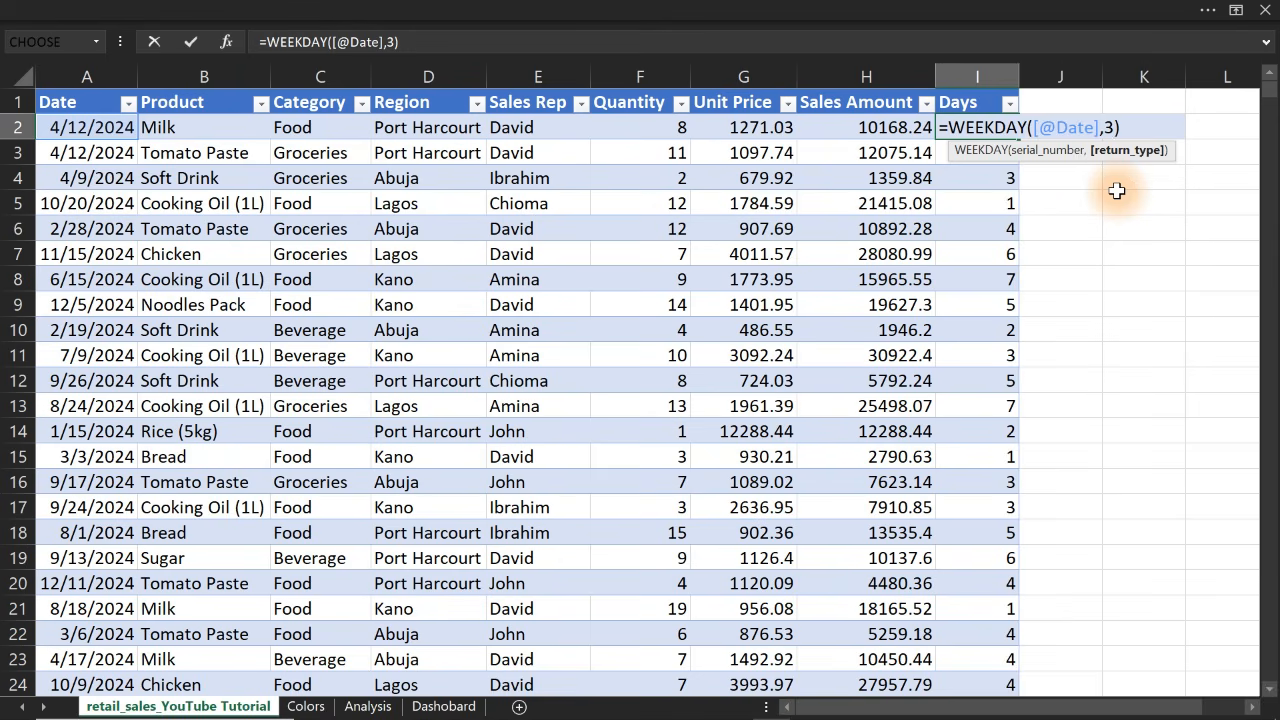
pyautogui.press('Return')
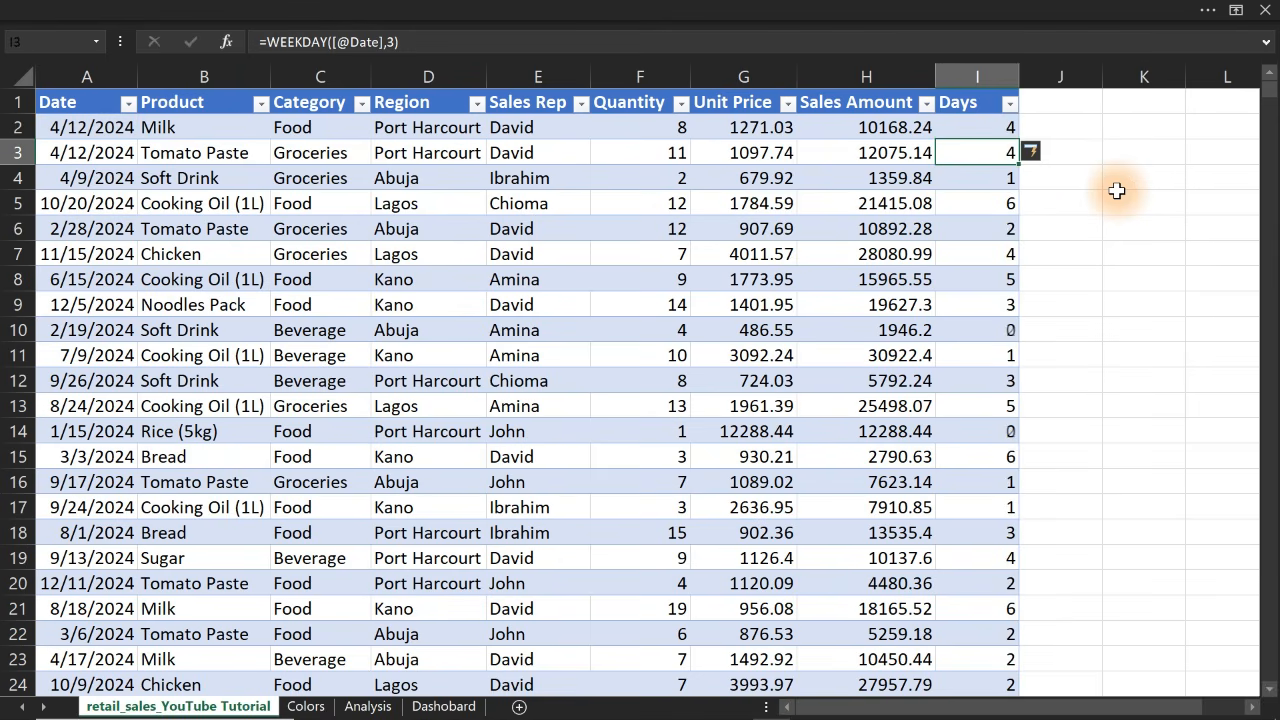
pyautogui.click(1010, 106)
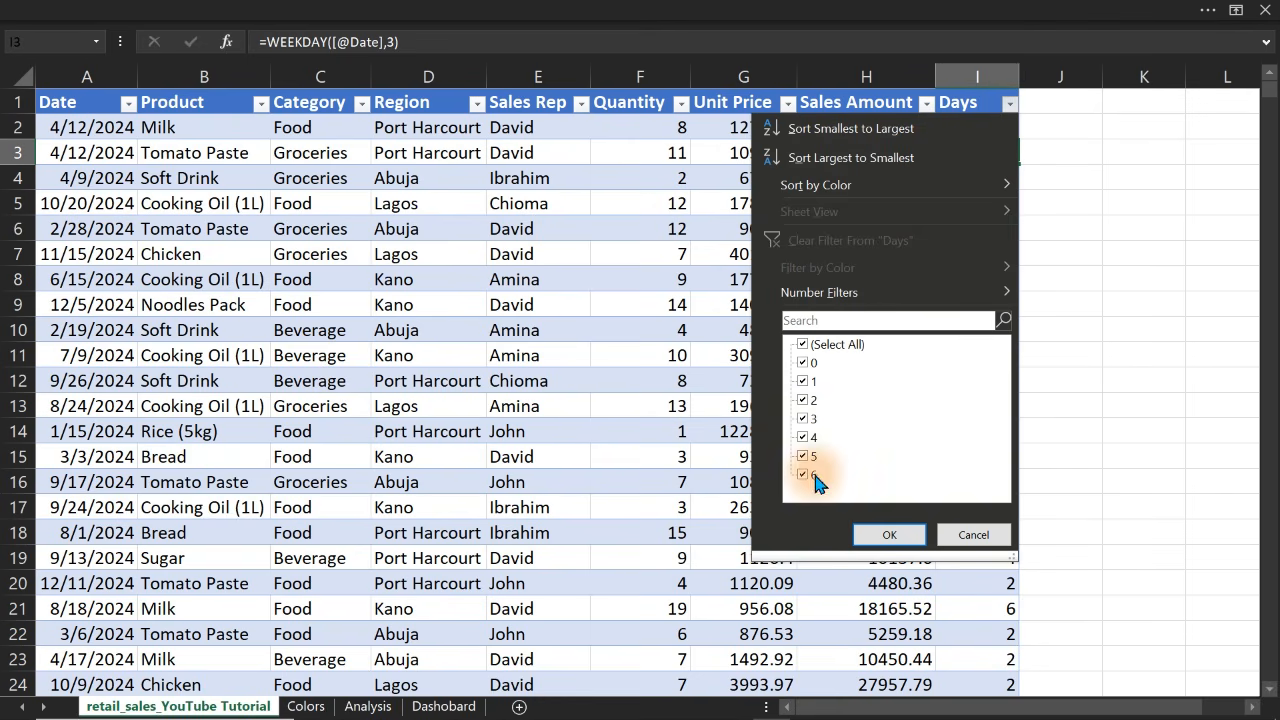
pyautogui.click(1058, 292)
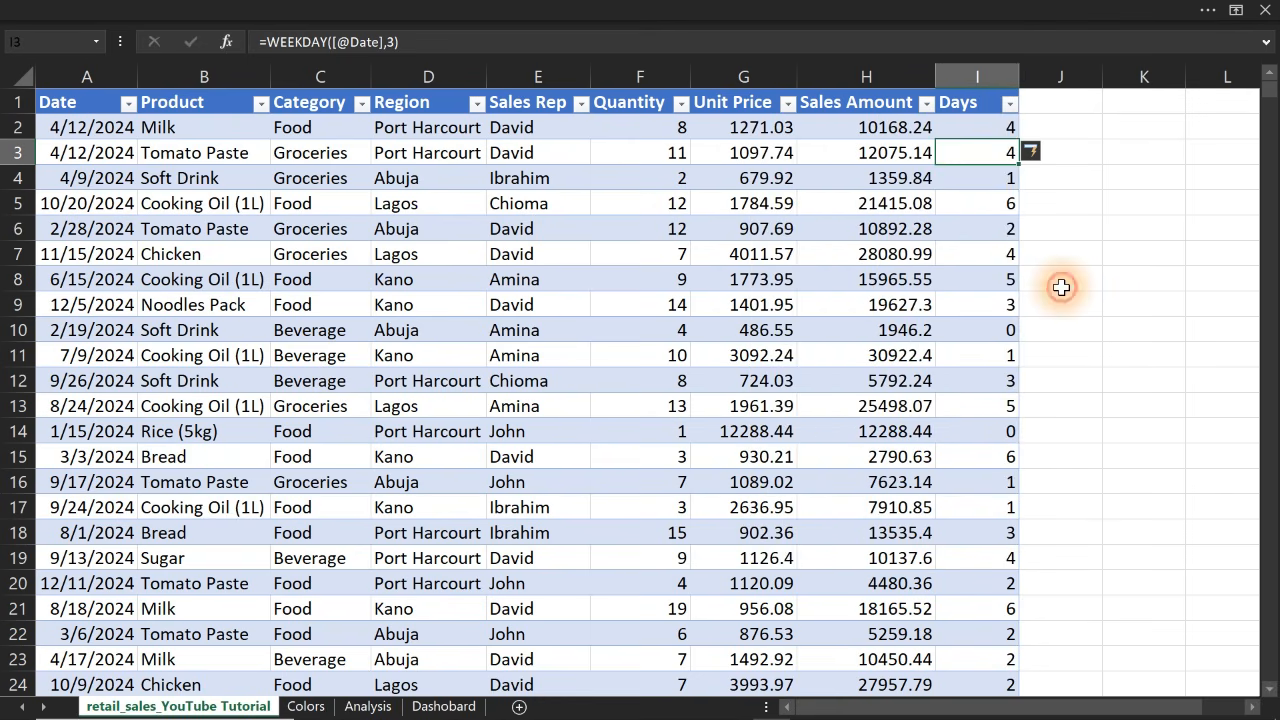
# Apply the custom number format ddd to the Days column data
pyautogui.click(975, 85)
pyautogui.hotkey('ctrl', '1')
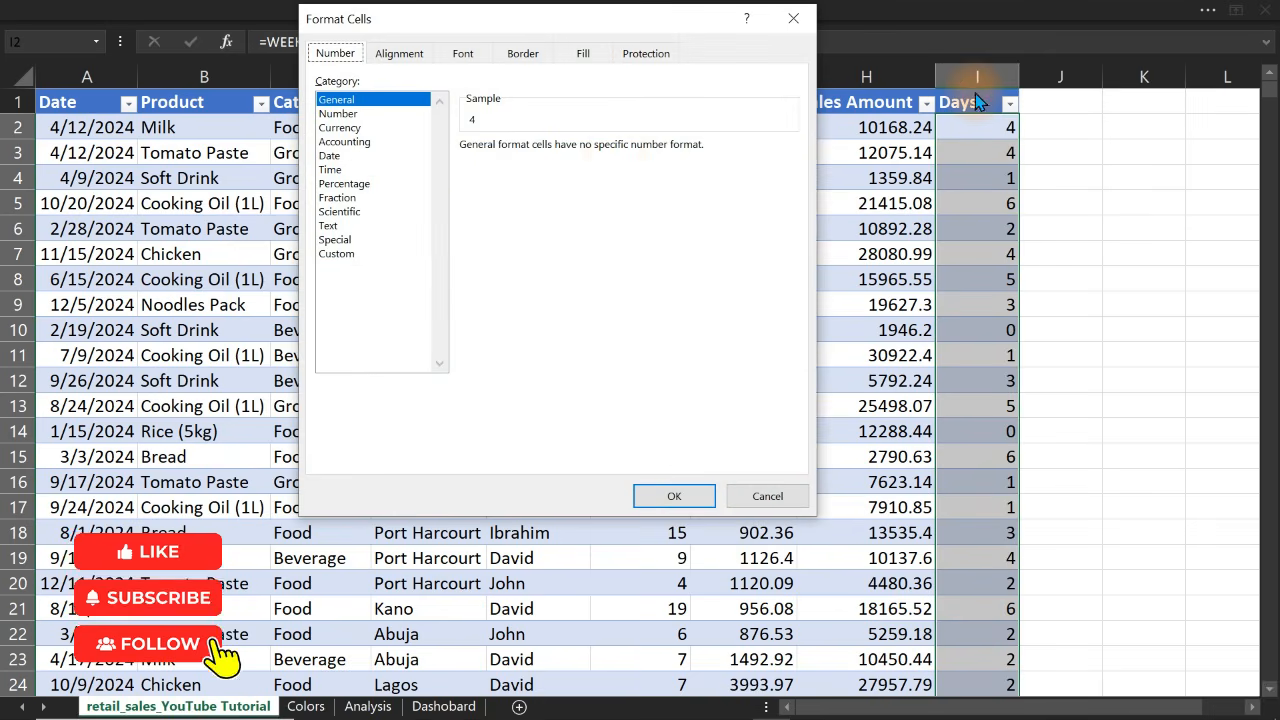
pyautogui.click(338, 253)
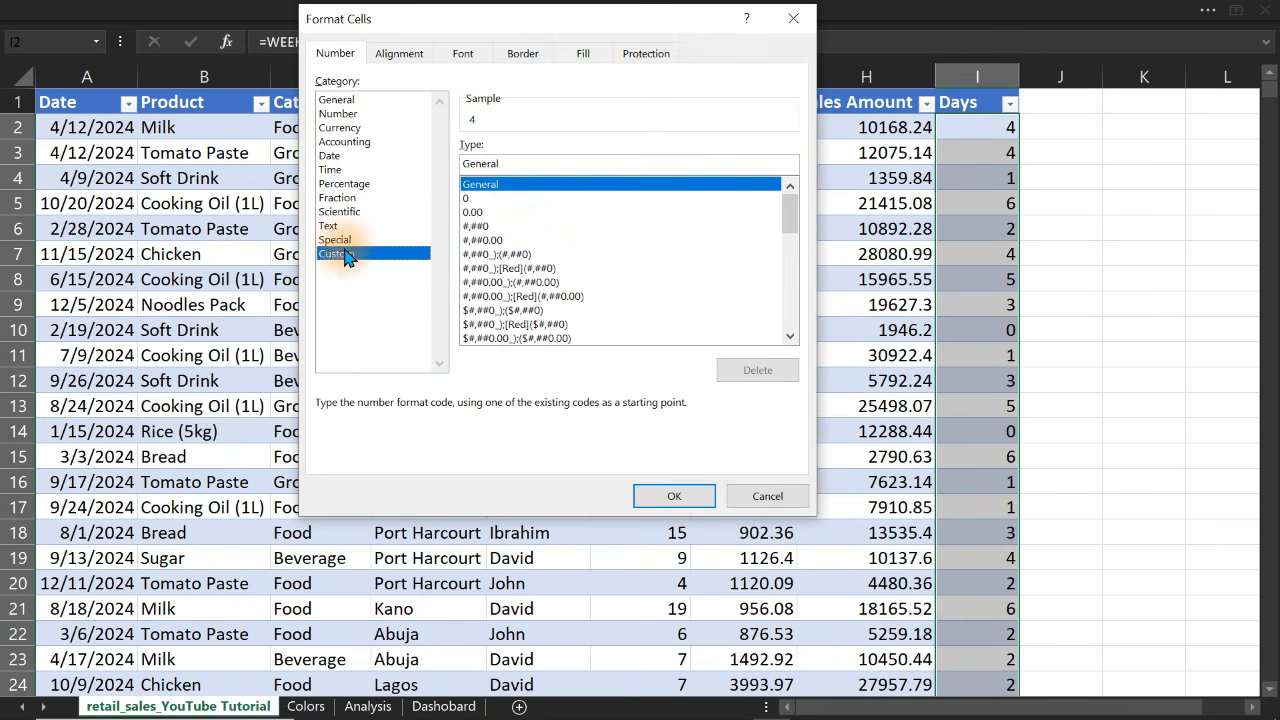
pyautogui.doubleClick(491, 164)
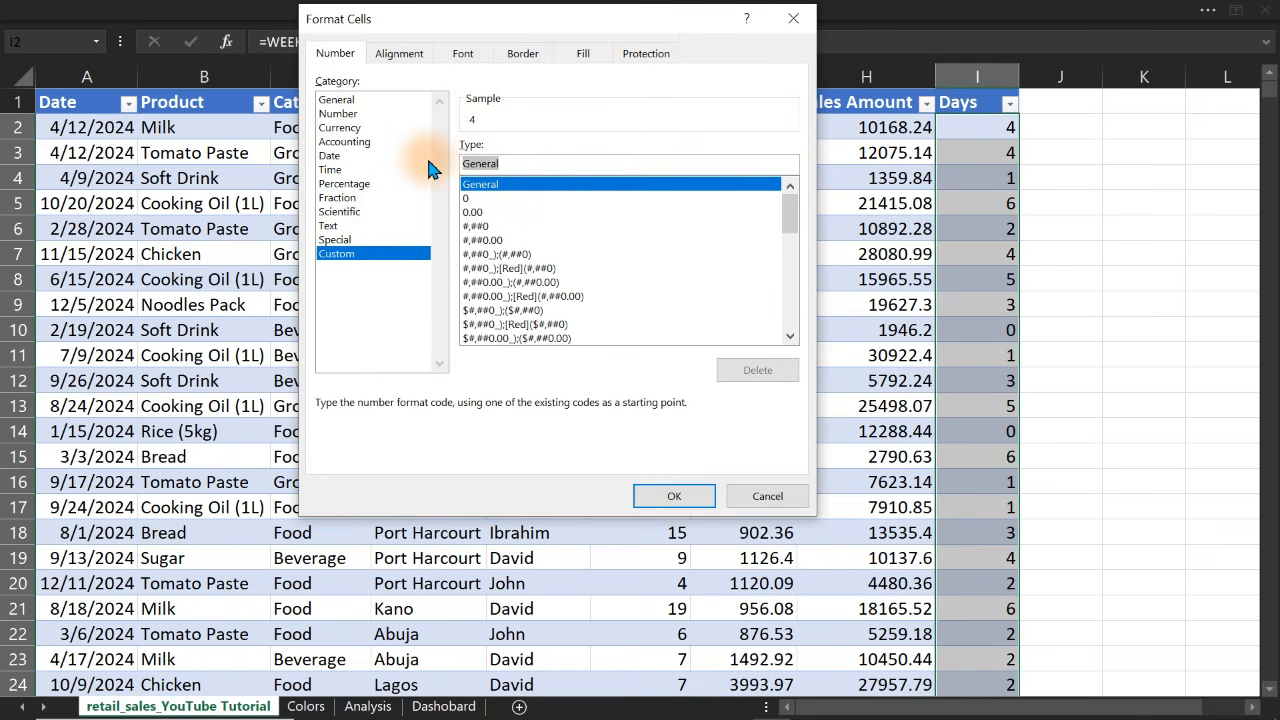
pyautogui.write('ddd')
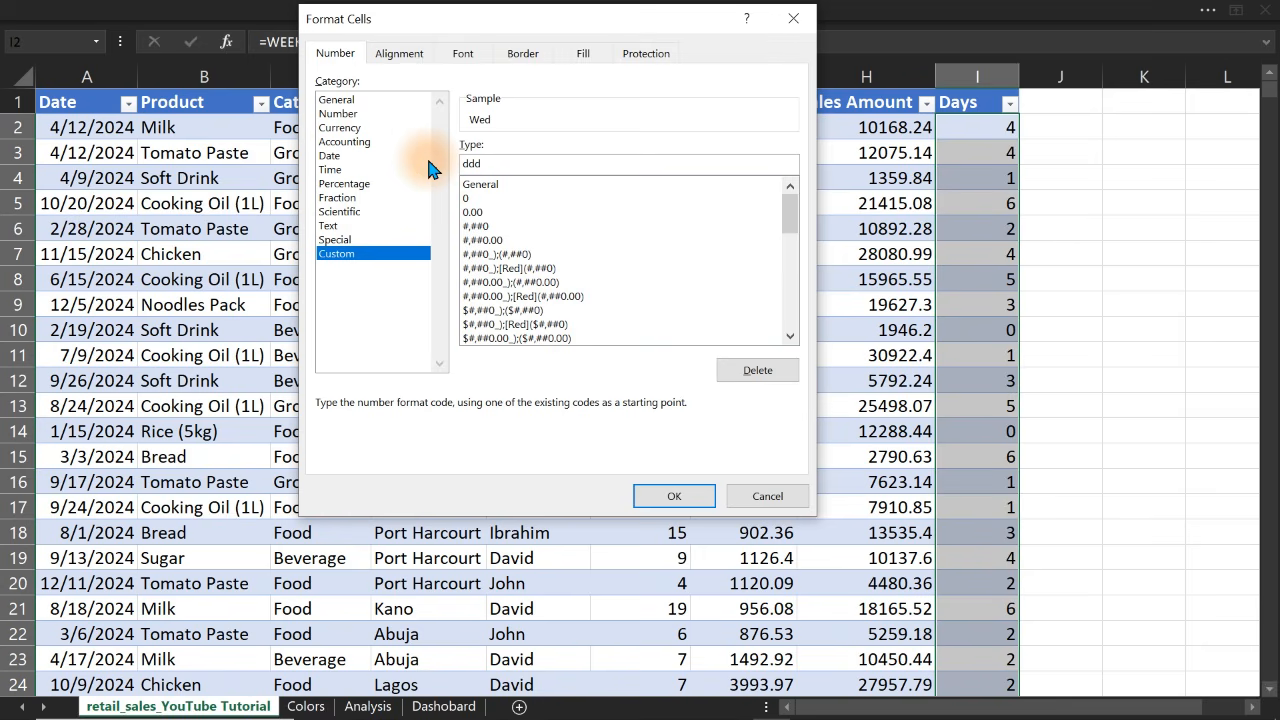
pyautogui.click(665, 497)
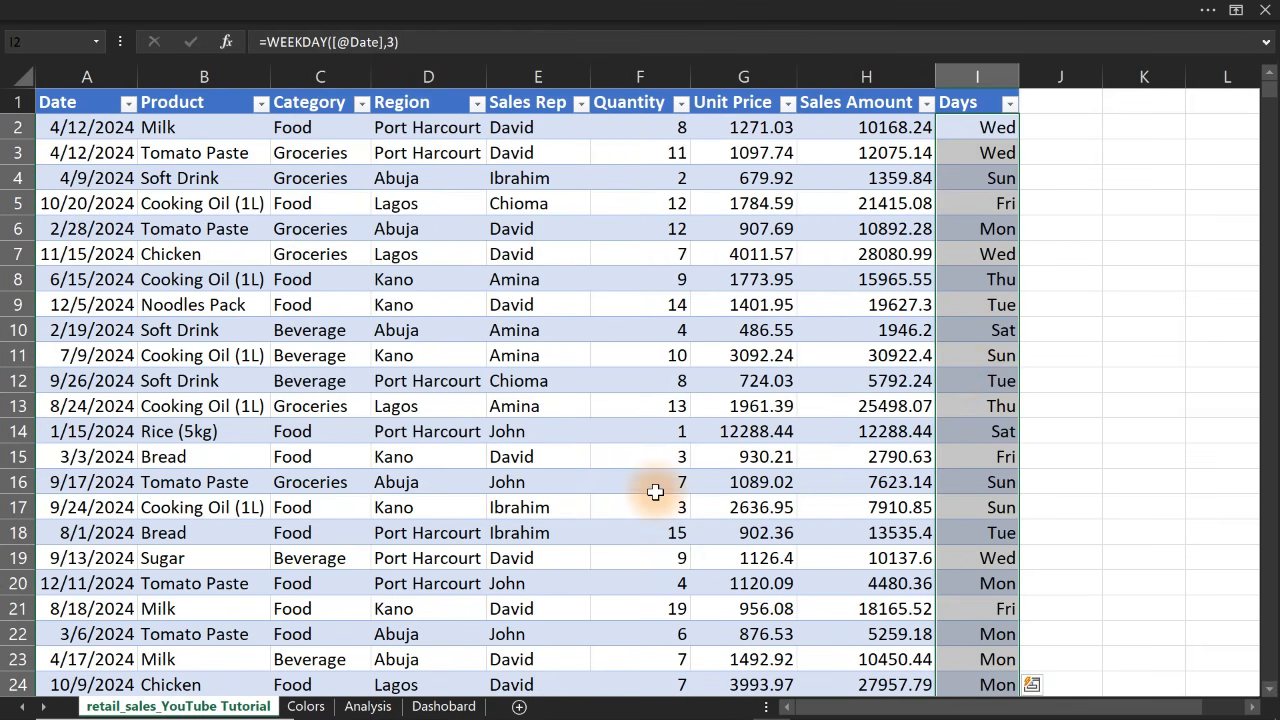
pyautogui.click(976, 374)
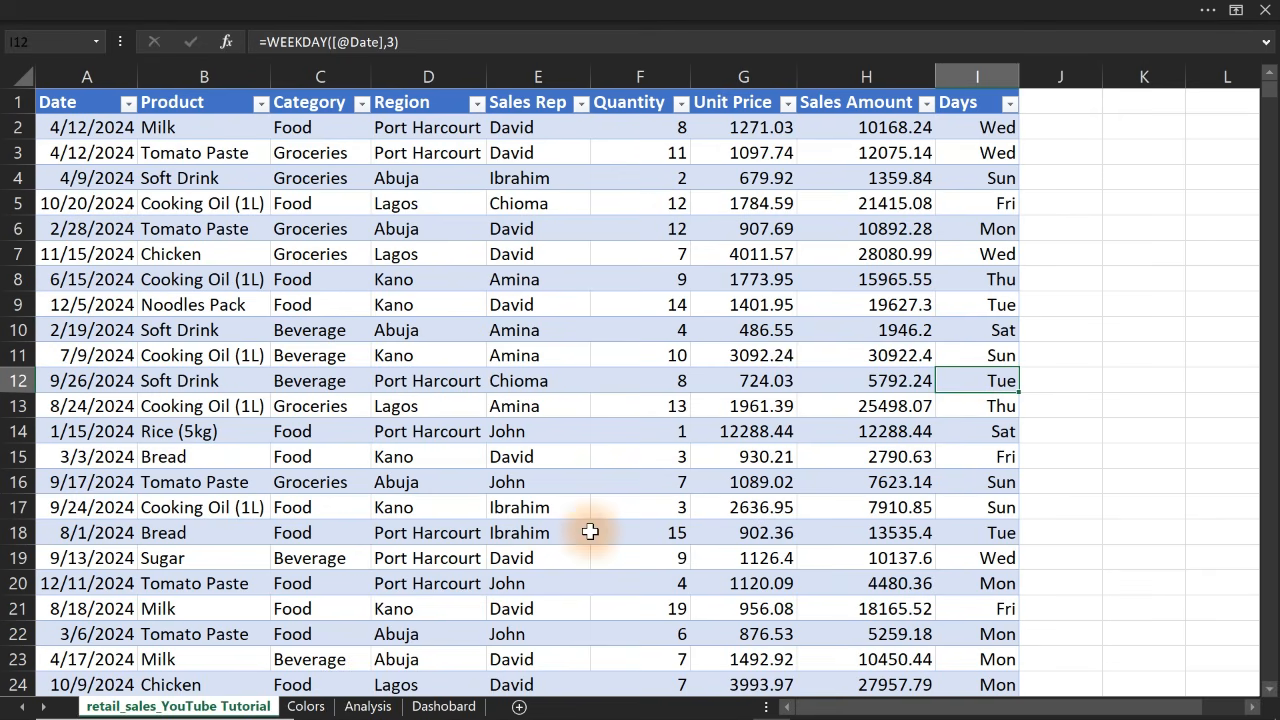
# Copy the question "When do we sell the most?" from the Colors sheet into CF7 of the Analysis sheet
pyautogui.click(306, 706)
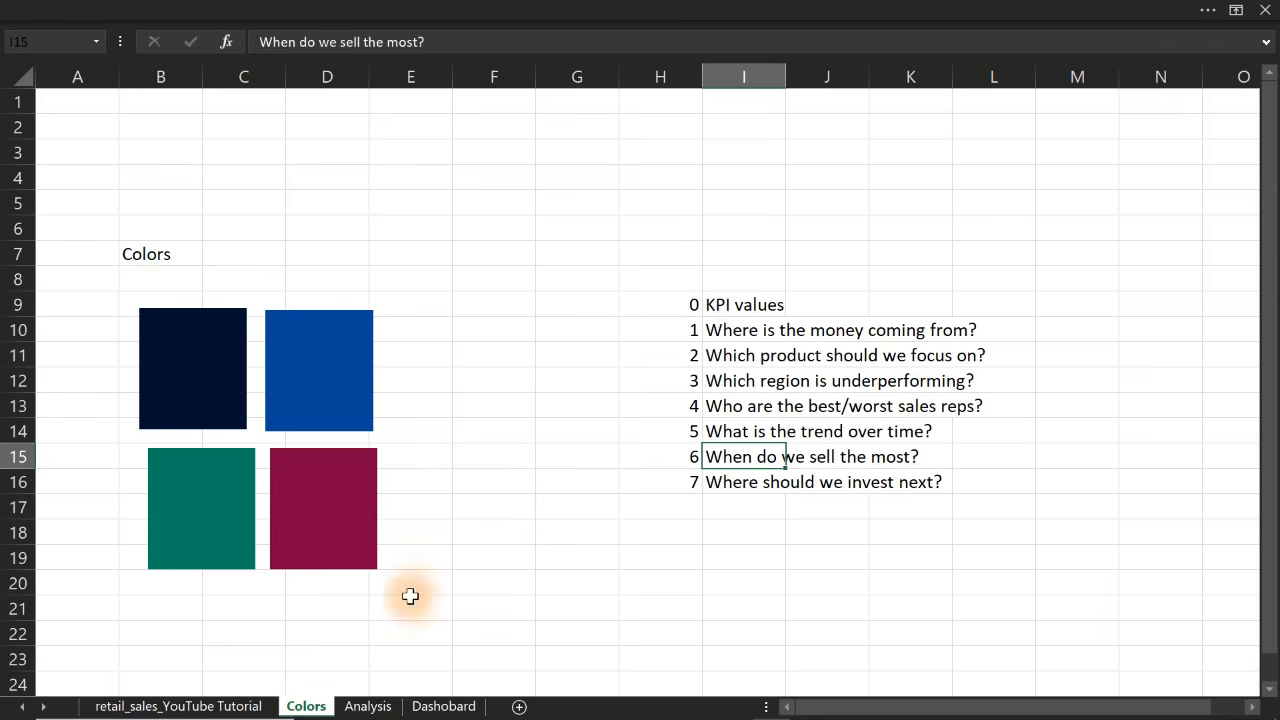
pyautogui.moveTo(712, 457); pyautogui.dragTo(912, 456)
pyautogui.hotkey('ctrl', 'c')
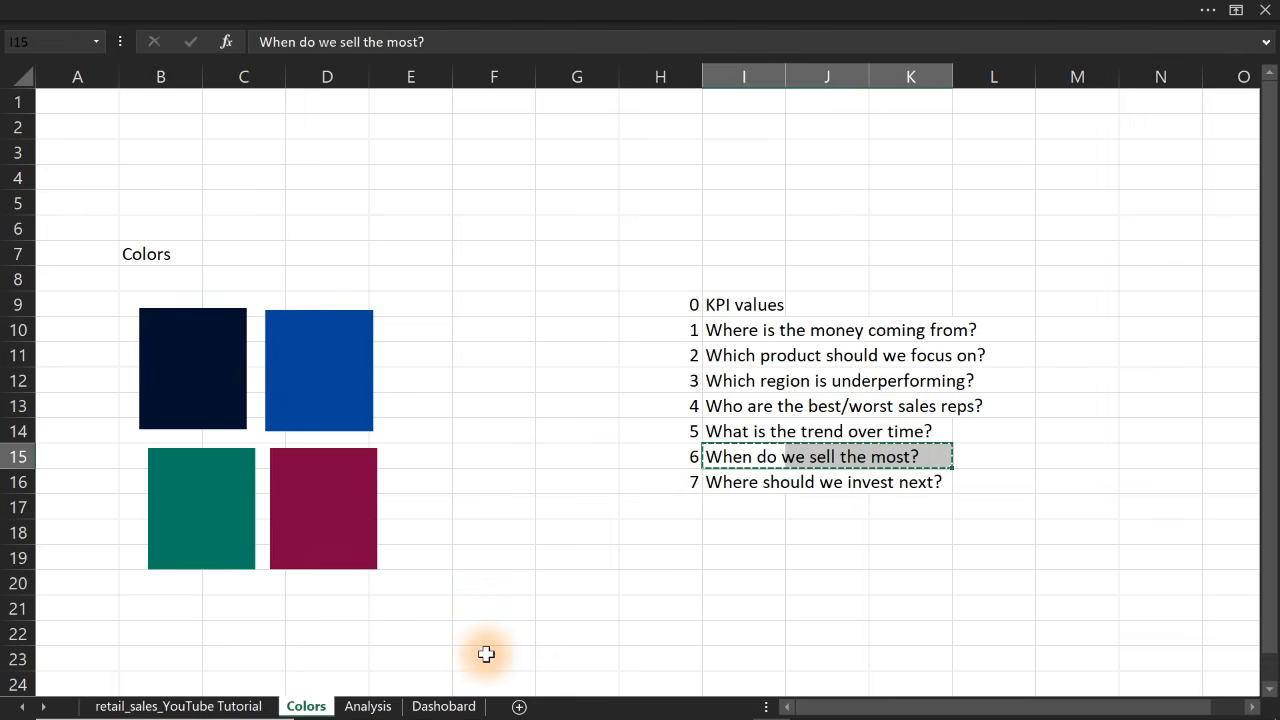
pyautogui.click(434, 707)
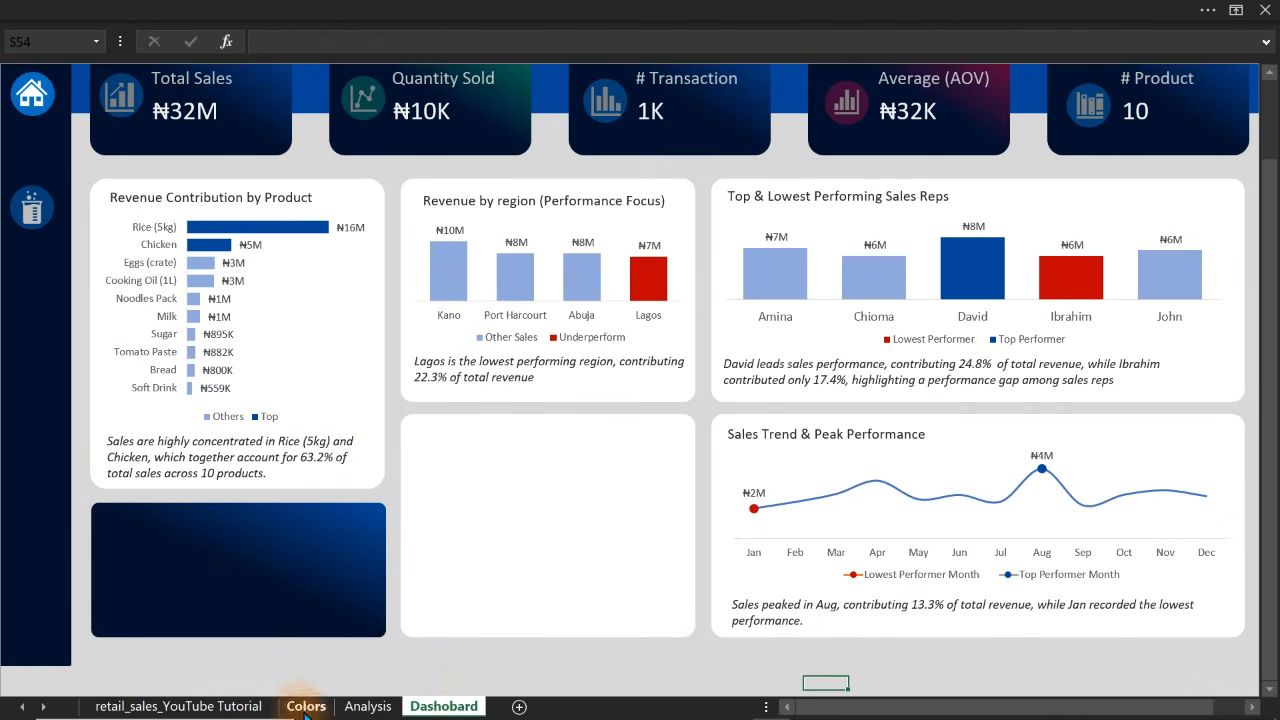
pyautogui.click(367, 705)
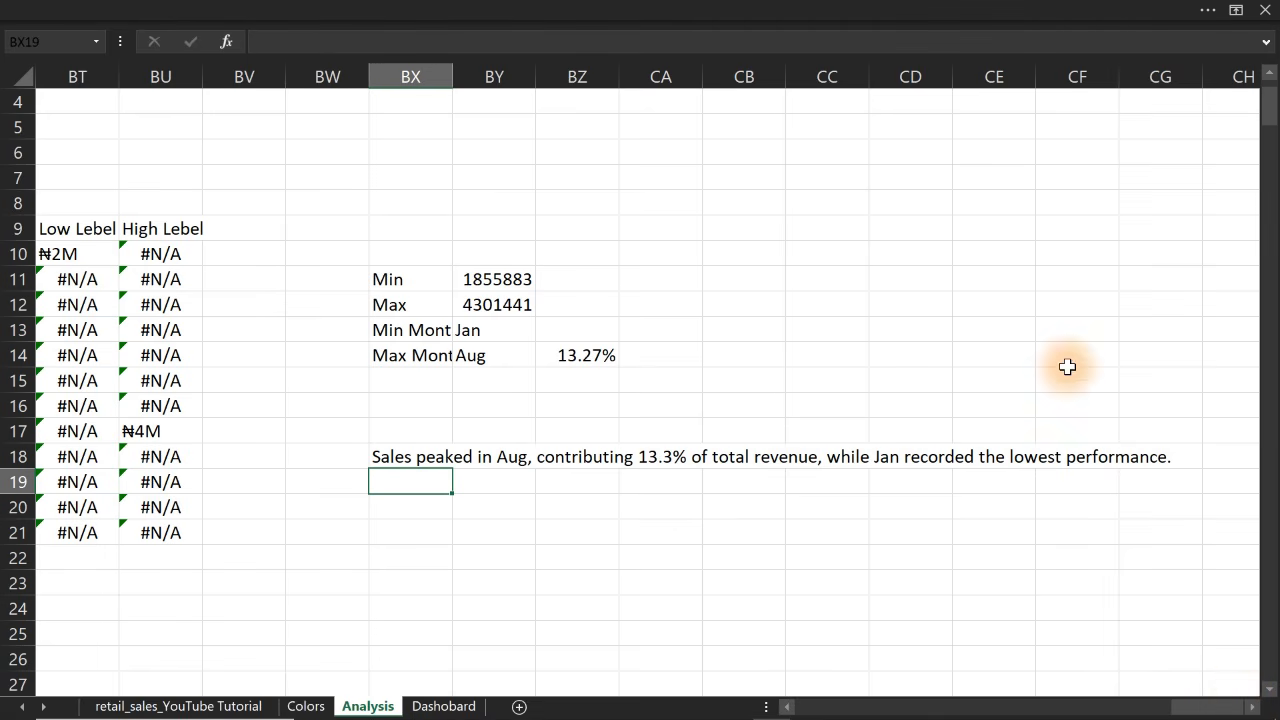
pyautogui.click(1072, 185)
pyautogui.hotkey('ctrl', 'v')
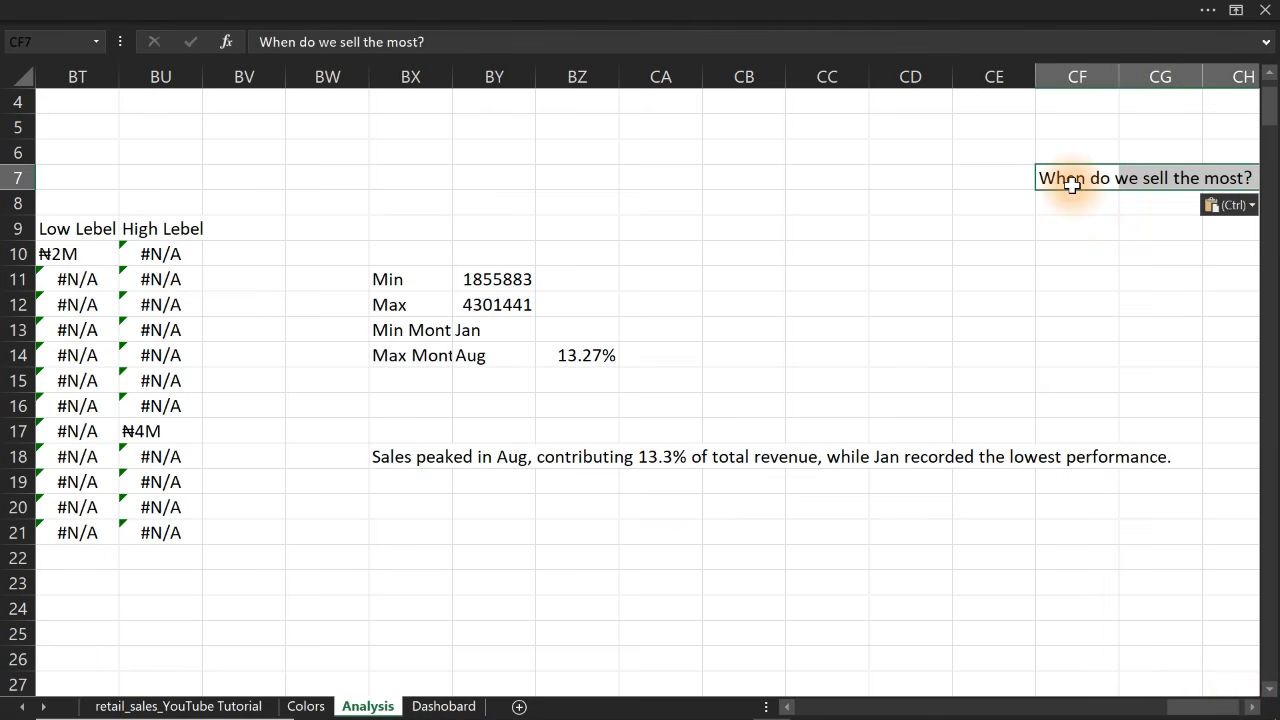
# Copy the monthly PivotTable and its Formatting column (BL9:BN21) to CF9, below the new question
pyautogui.click(326, 264)
pyautogui.press('Left')
pyautogui.press('Left')
pyautogui.press('Left')
pyautogui.press('Left')
pyautogui.press('Left')
pyautogui.press('Left')
pyautogui.press('Left')
pyautogui.press('Left')
pyautogui.press('Left')
pyautogui.press('Left')
pyautogui.press('Left')
pyautogui.press('Left')
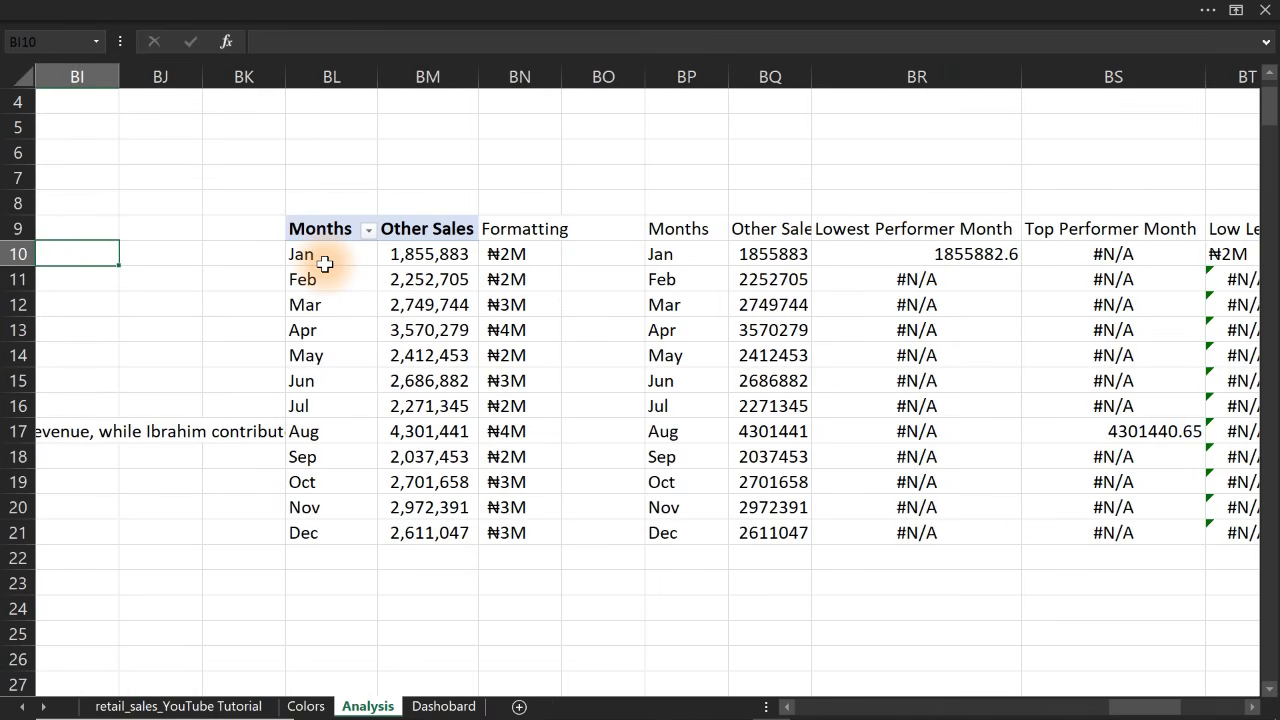
pyautogui.moveTo(297, 229); pyautogui.dragTo(512, 530)
pyautogui.hotkey('ctrl', 'c')
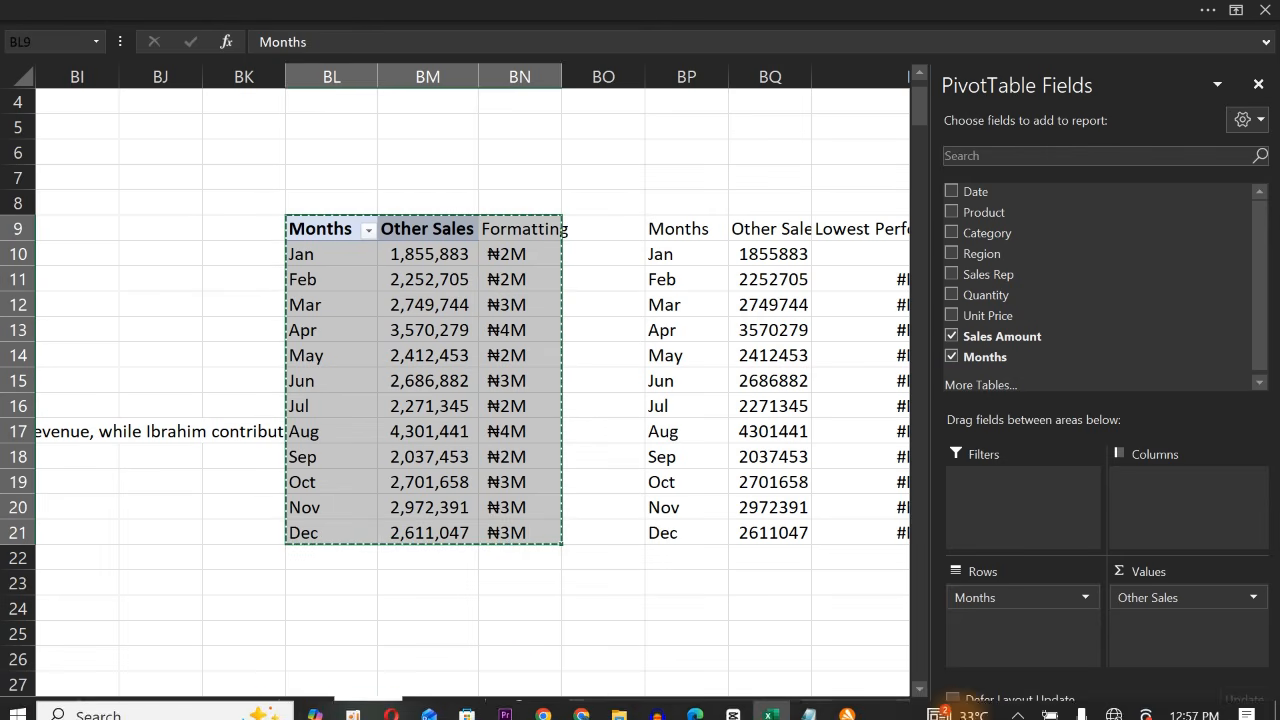
pyautogui.moveTo(812, 706); pyautogui.dragTo(872, 706)
pyautogui.click(863, 662)
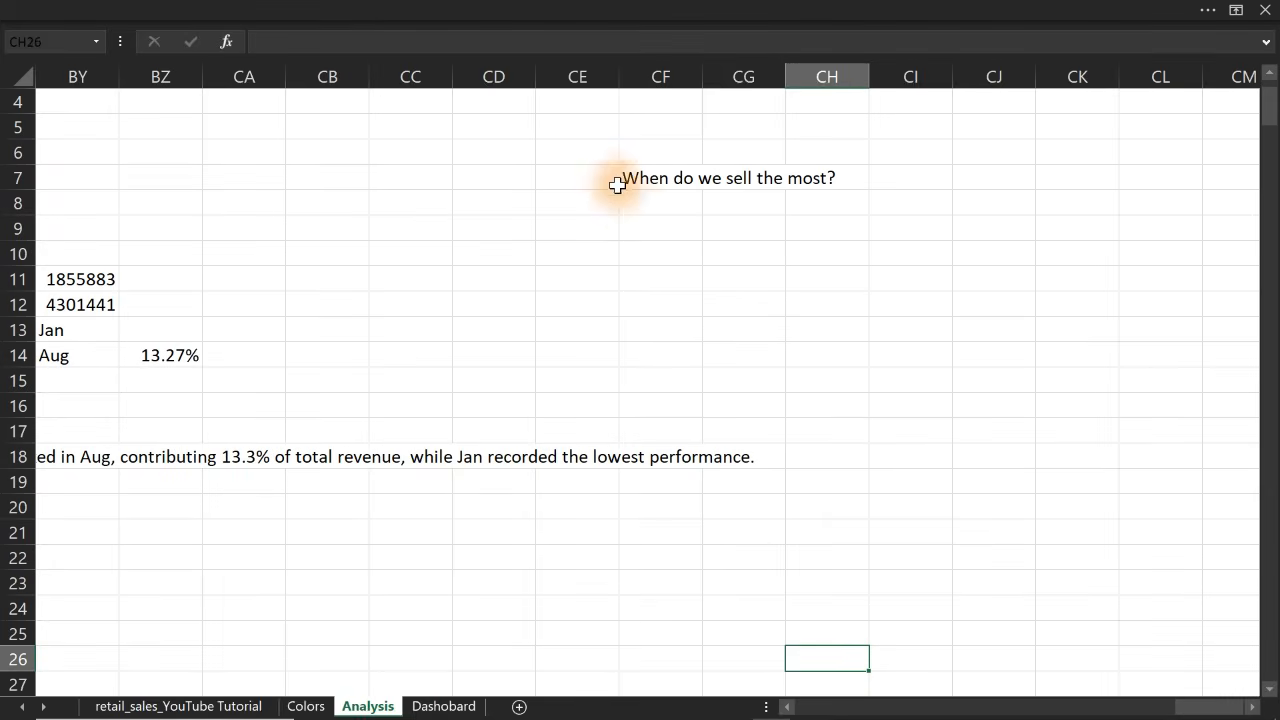
pyautogui.click(645, 228)
pyautogui.hotkey('ctrl', 'v')
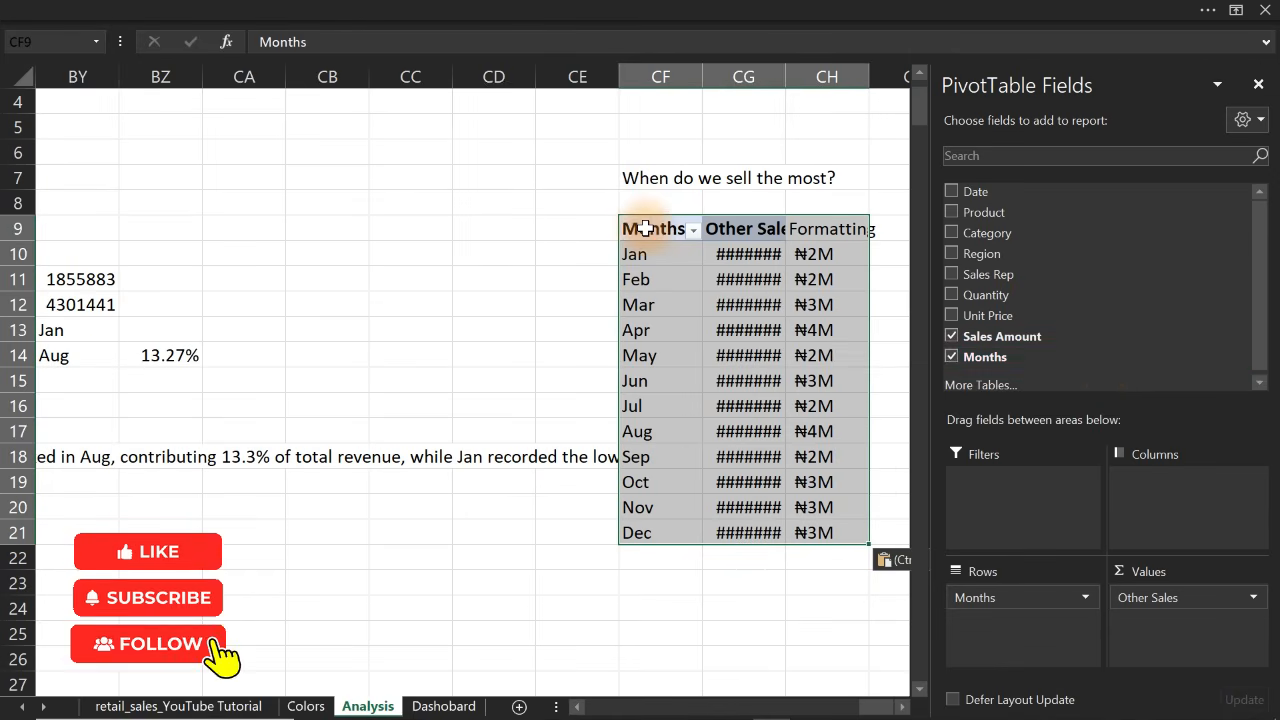
# Remove Months from the copied PivotTable, refresh it to load the new table column, and add Days as its row field
pyautogui.click(952, 357)
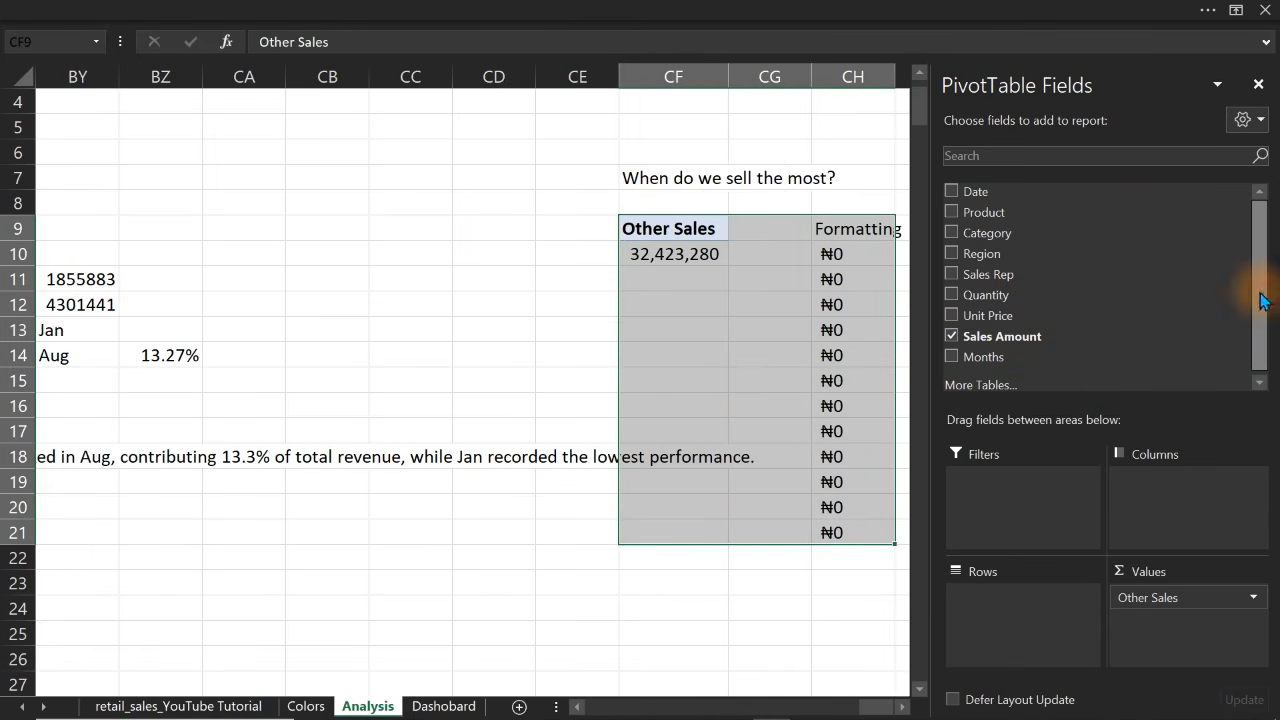
pyautogui.moveTo(1264, 285); pyautogui.dragTo(1258, 343)
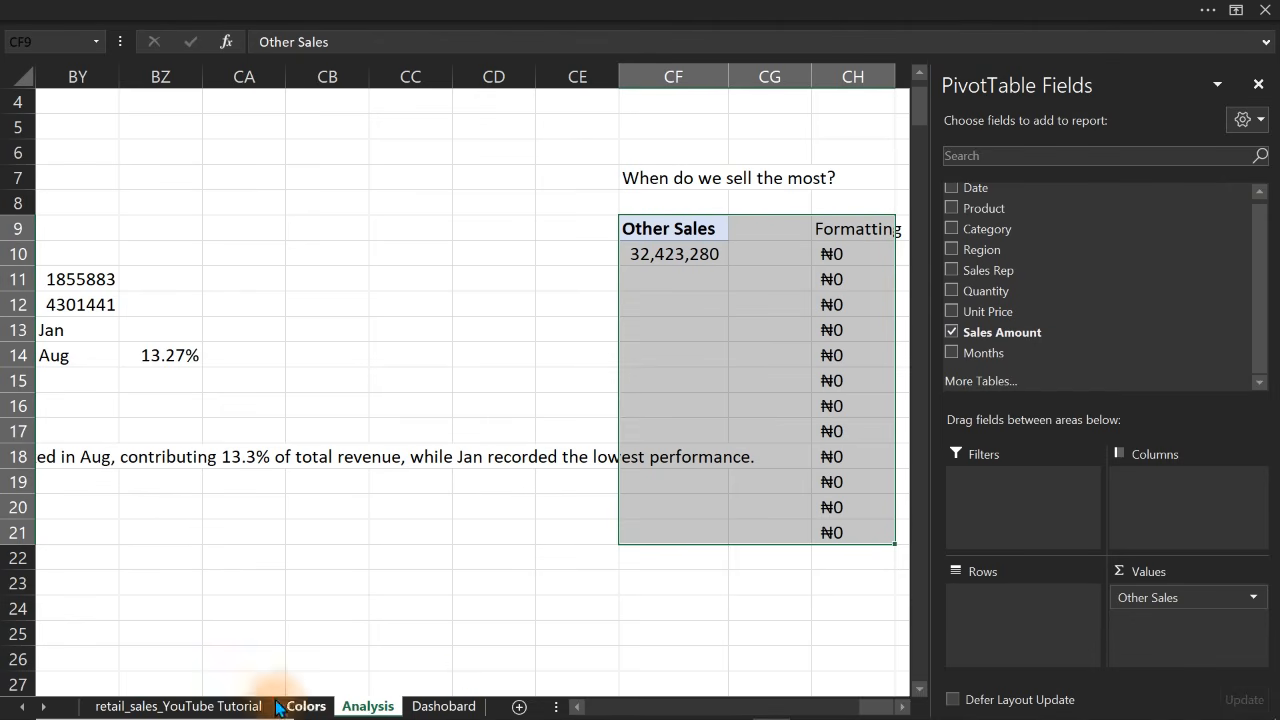
pyautogui.click(245, 706)
pyautogui.click(592, 505)
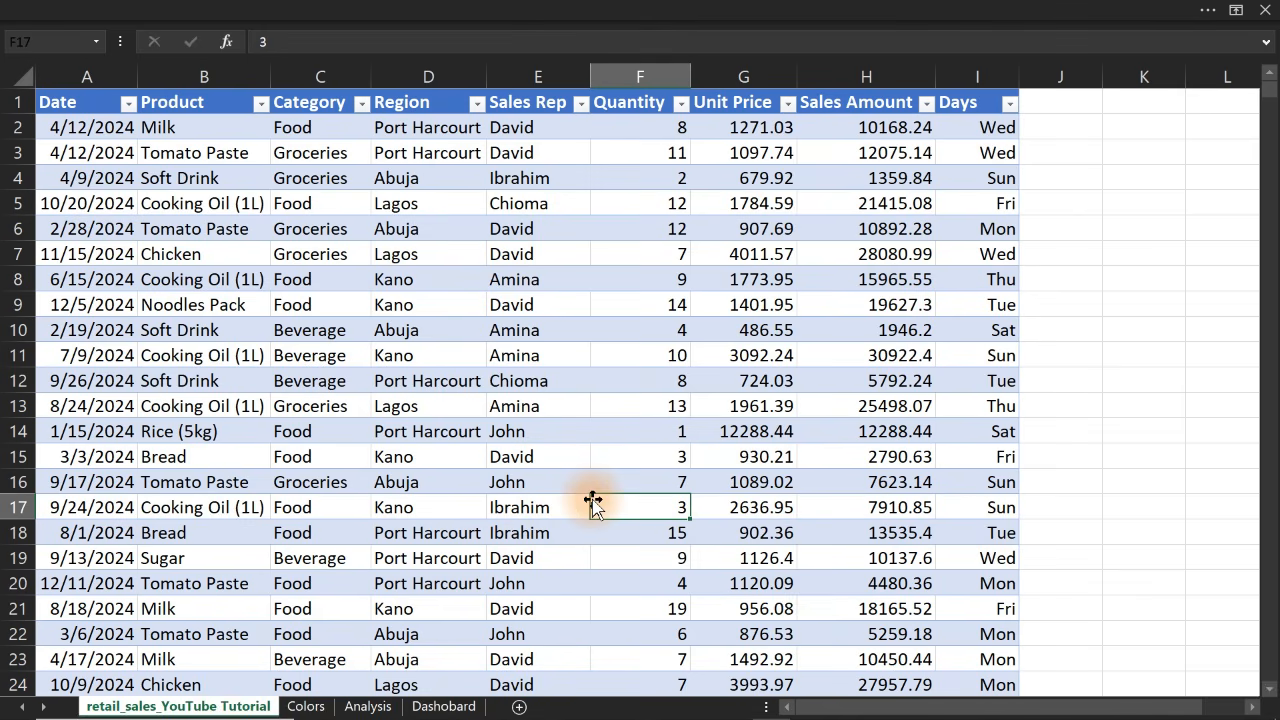
pyautogui.click(368, 706)
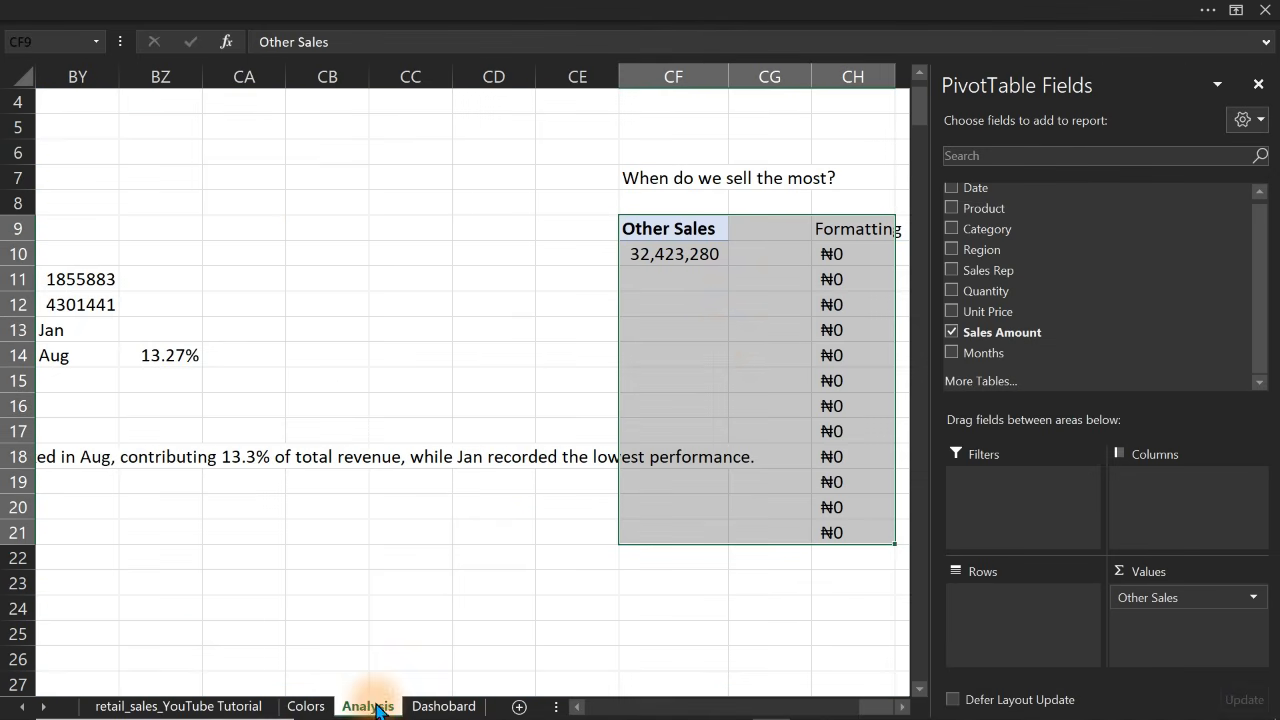
pyautogui.rightClick(678, 260)
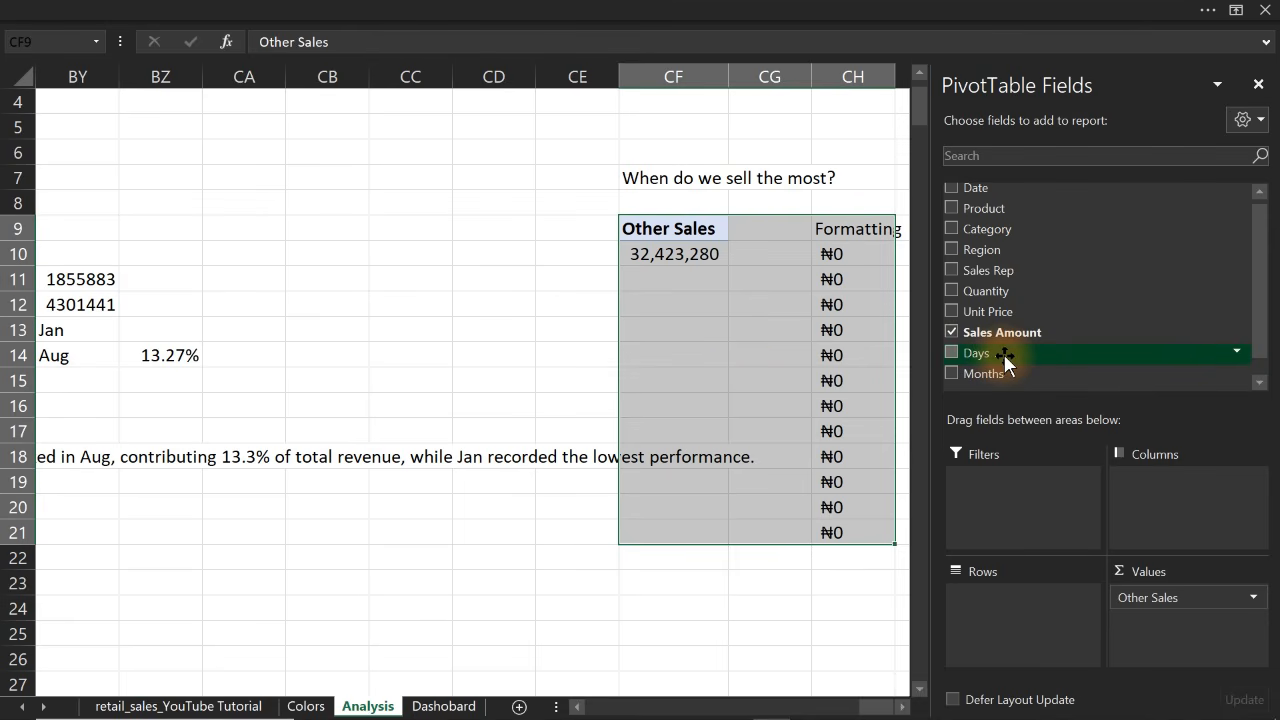
pyautogui.click(951, 354)
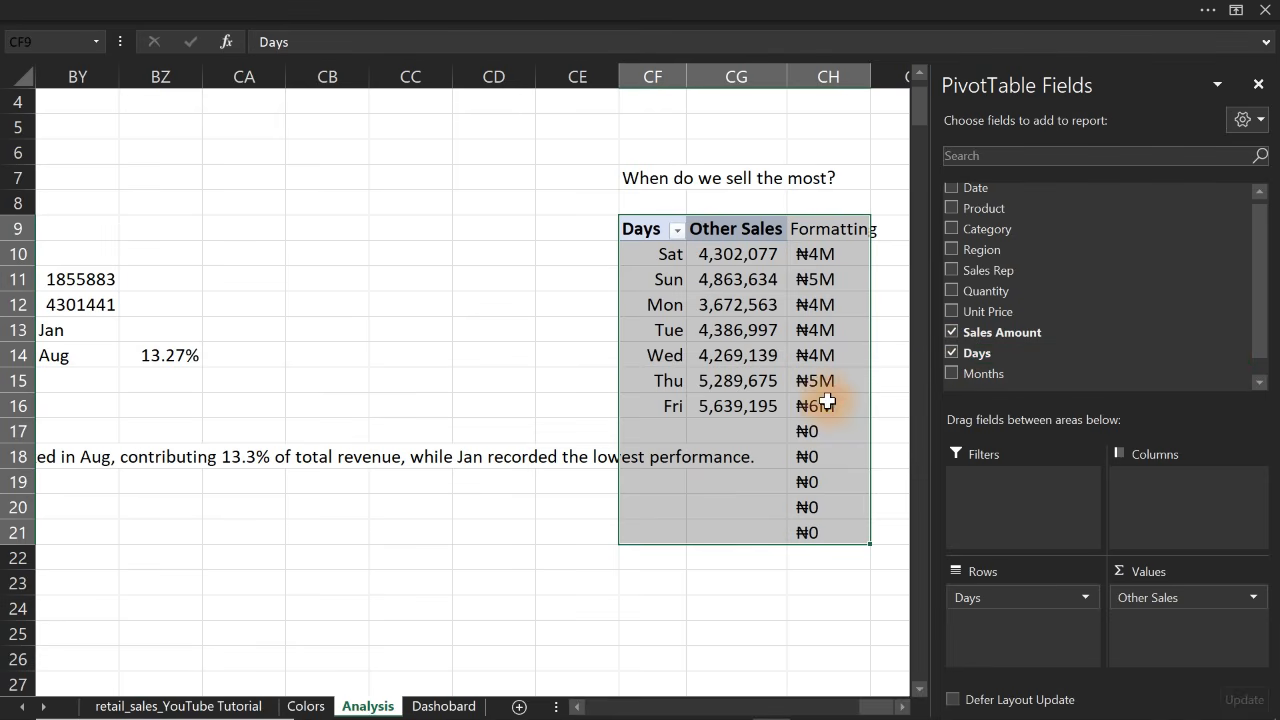
# Clear the surplus Formatting formulas in CH17:CH21 below the Days PivotTable
pyautogui.moveTo(806, 428); pyautogui.dragTo(815, 531)
pyautogui.press('Delete')
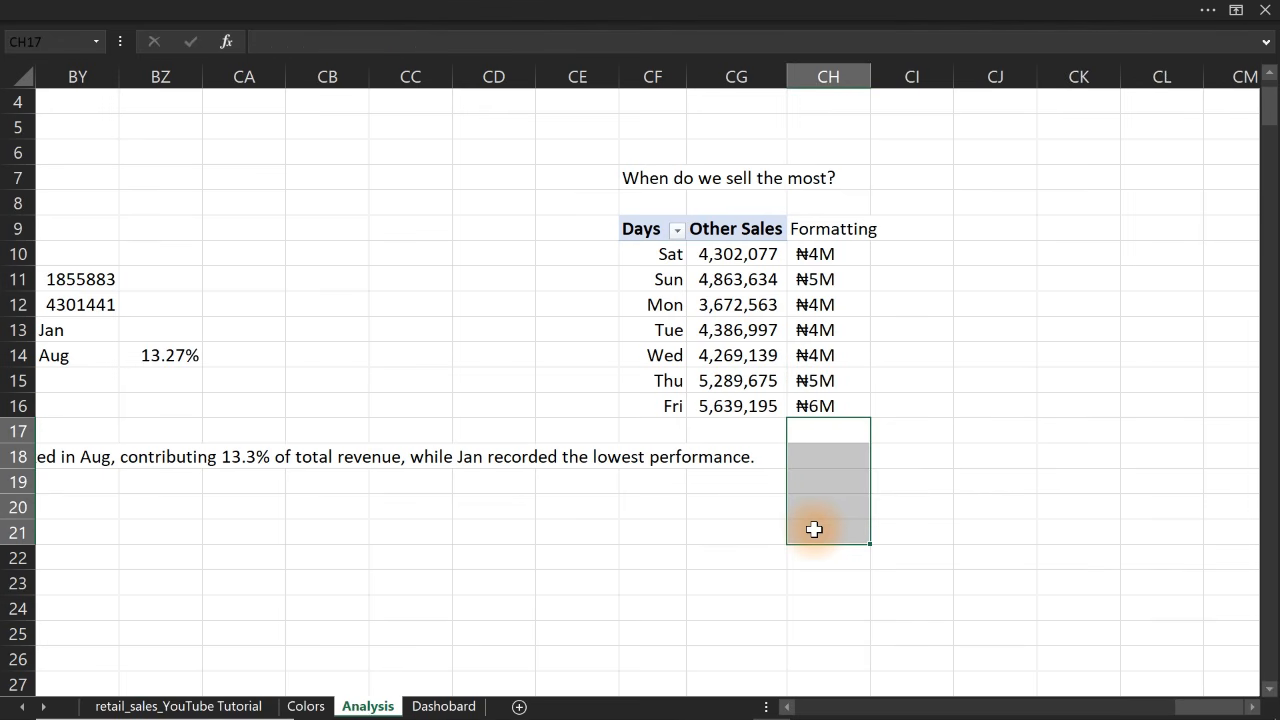
pyautogui.click(964, 379)
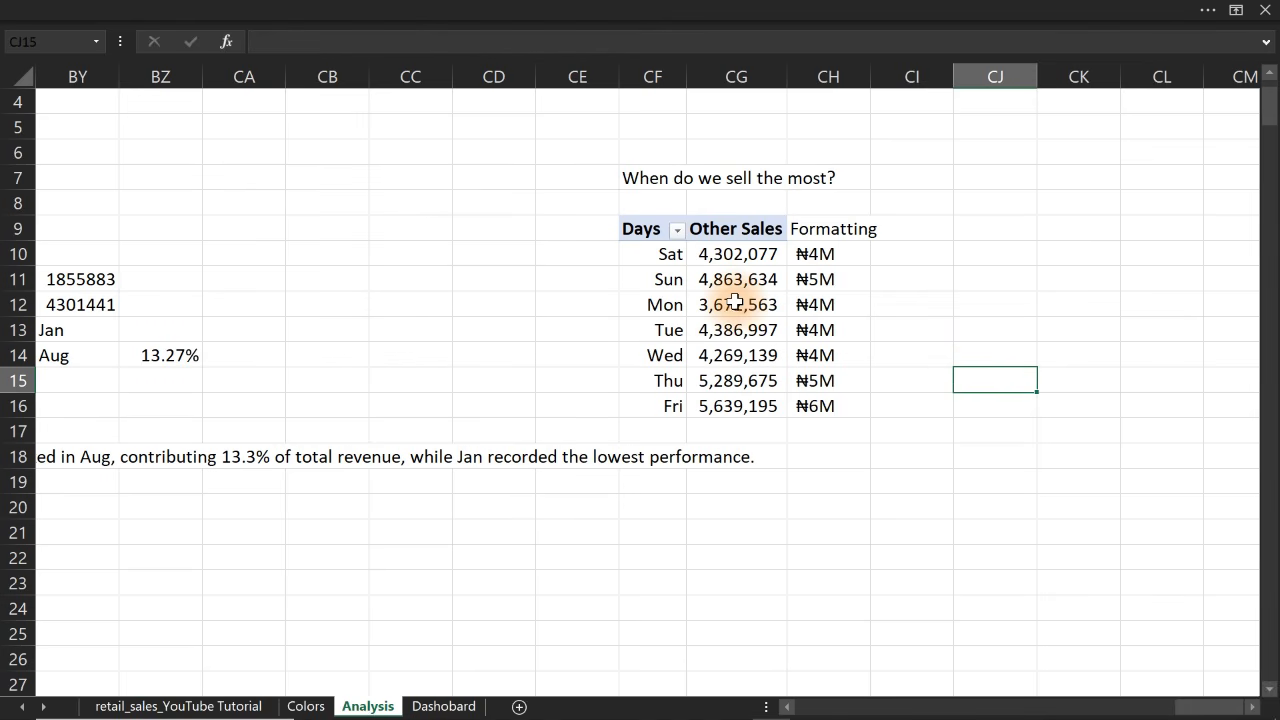
# Create a linked copy of the Days and Other Sales data in CJ9 with =CF9:CG16
pyautogui.moveTo(735, 302)
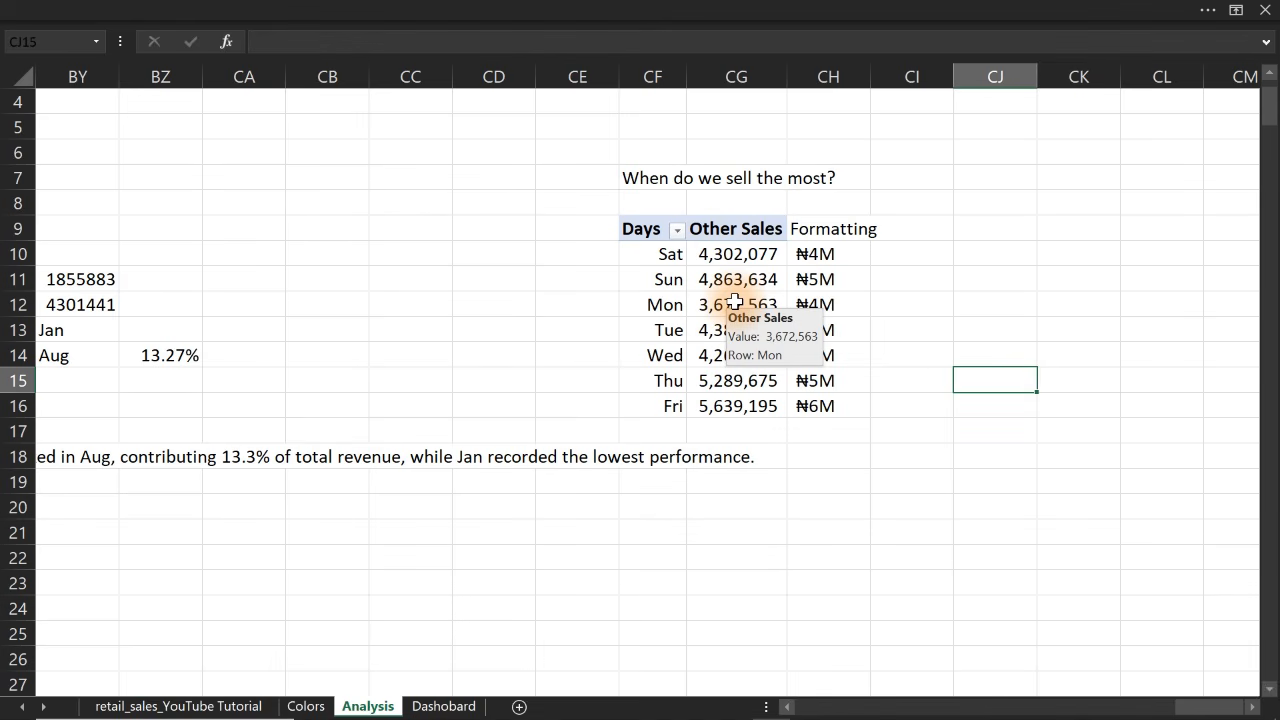
pyautogui.click(996, 231)
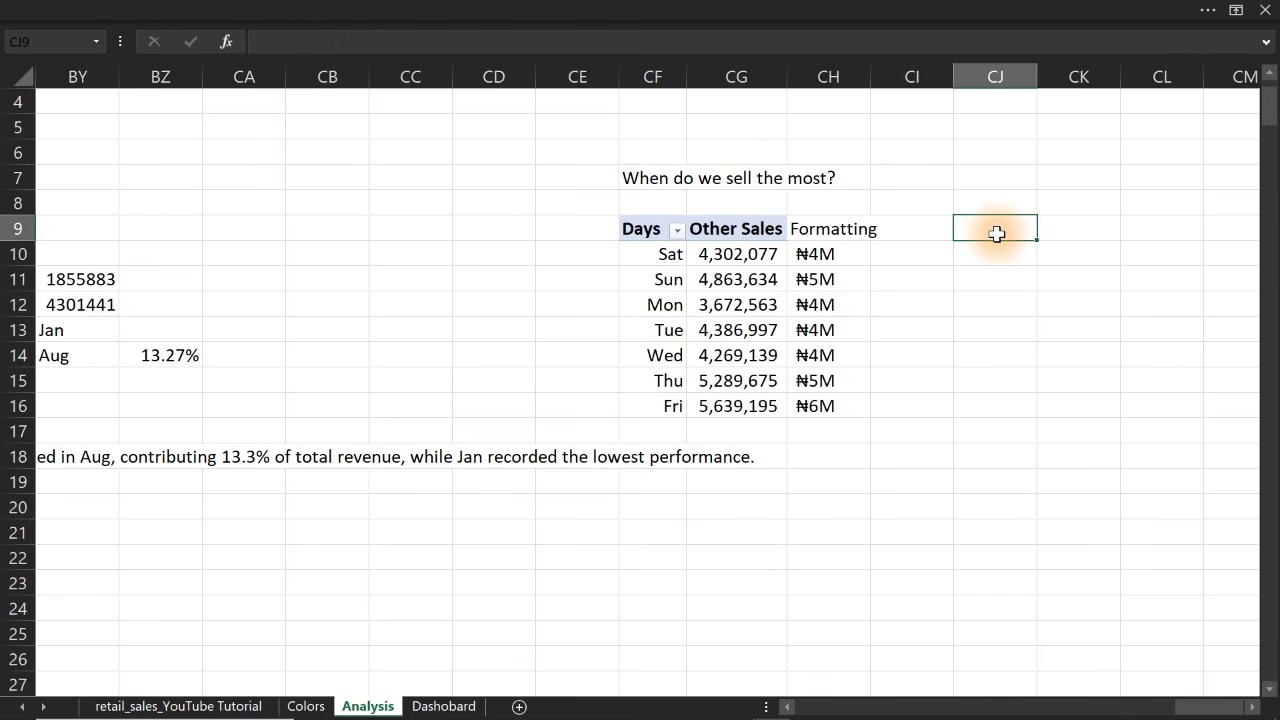
pyautogui.write('=')
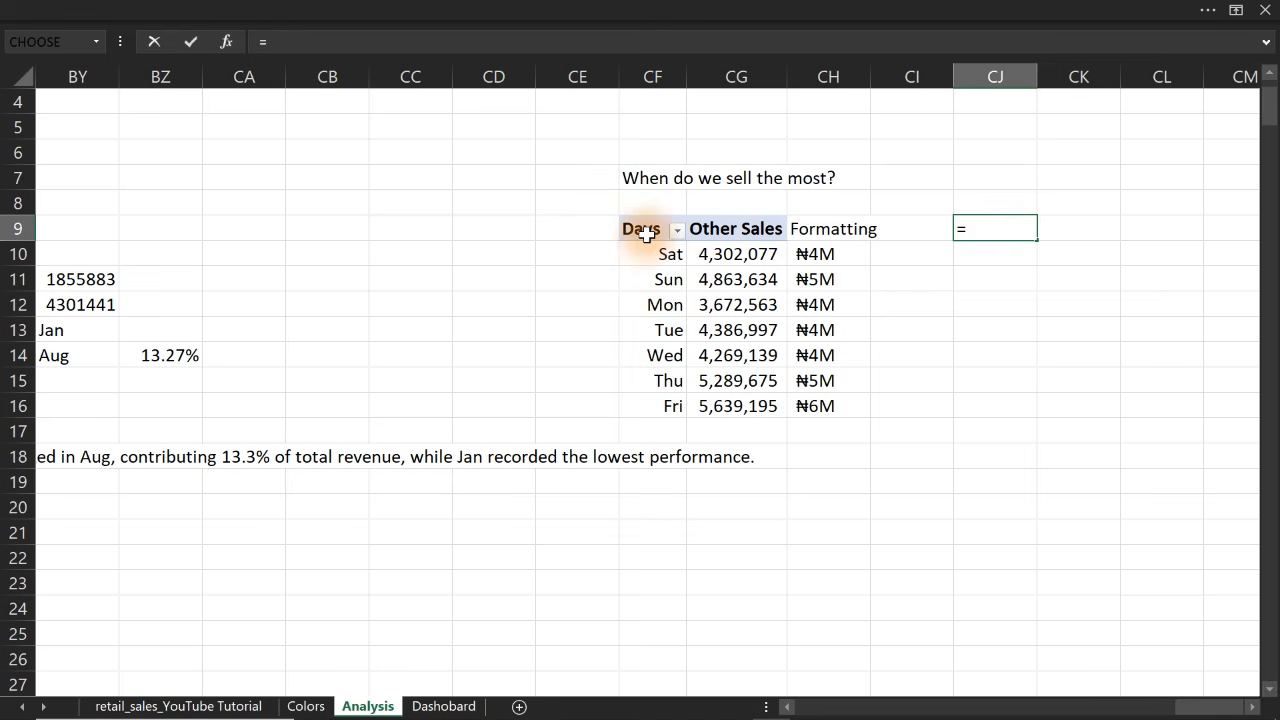
pyautogui.moveTo(645, 232); pyautogui.dragTo(755, 415)
pyautogui.press('Return')
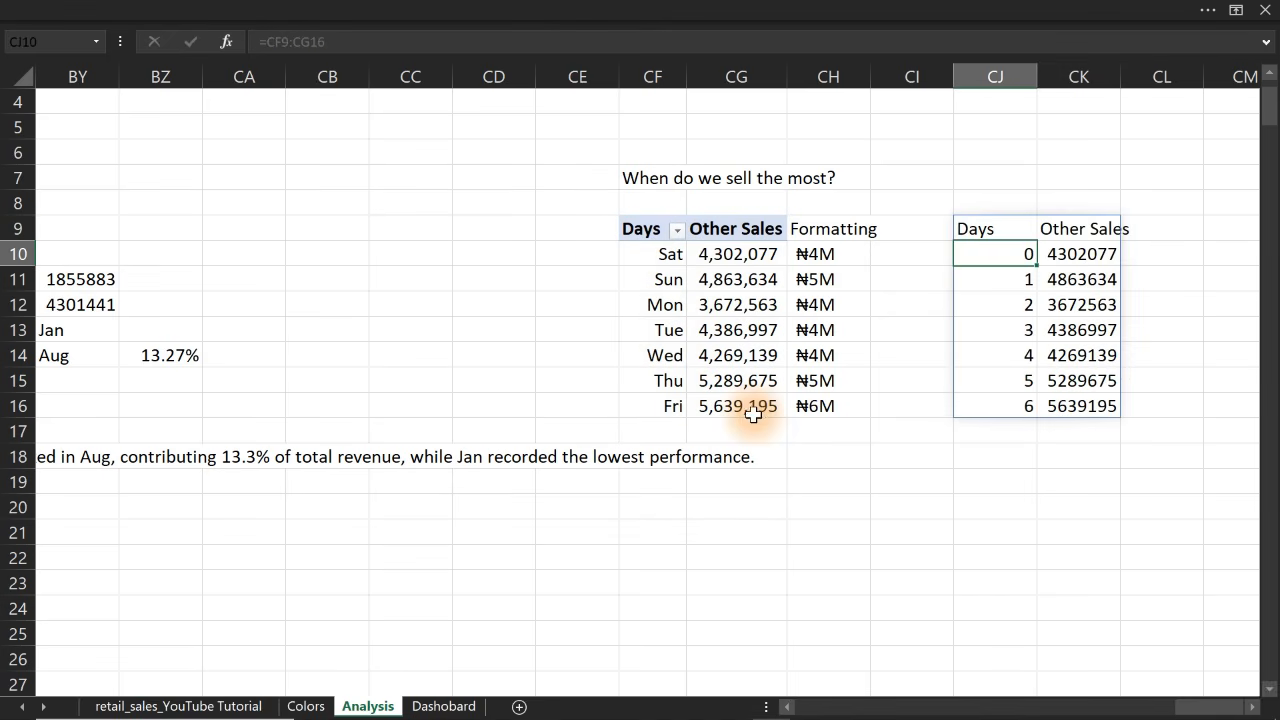
# Add the column header "Top performing Days" in CL9, beside the linked Other Sales column
pyautogui.click(1158, 233)
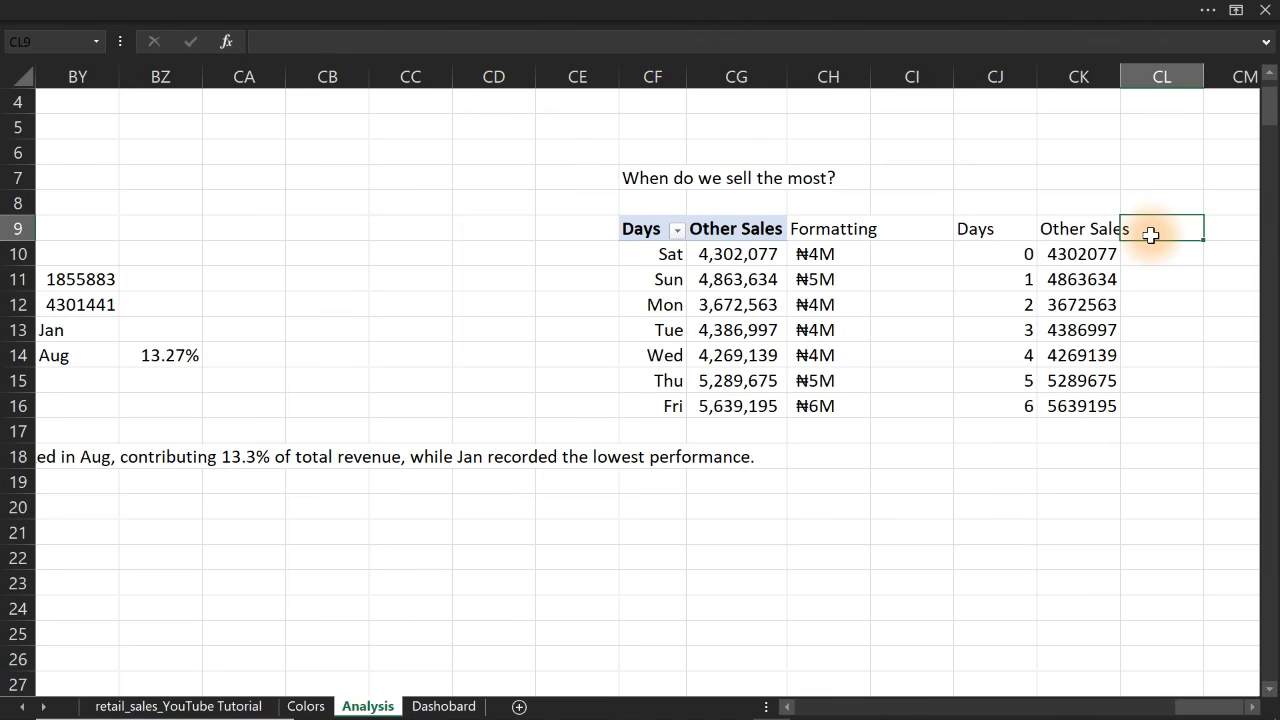
pyautogui.write('Top performing Days')
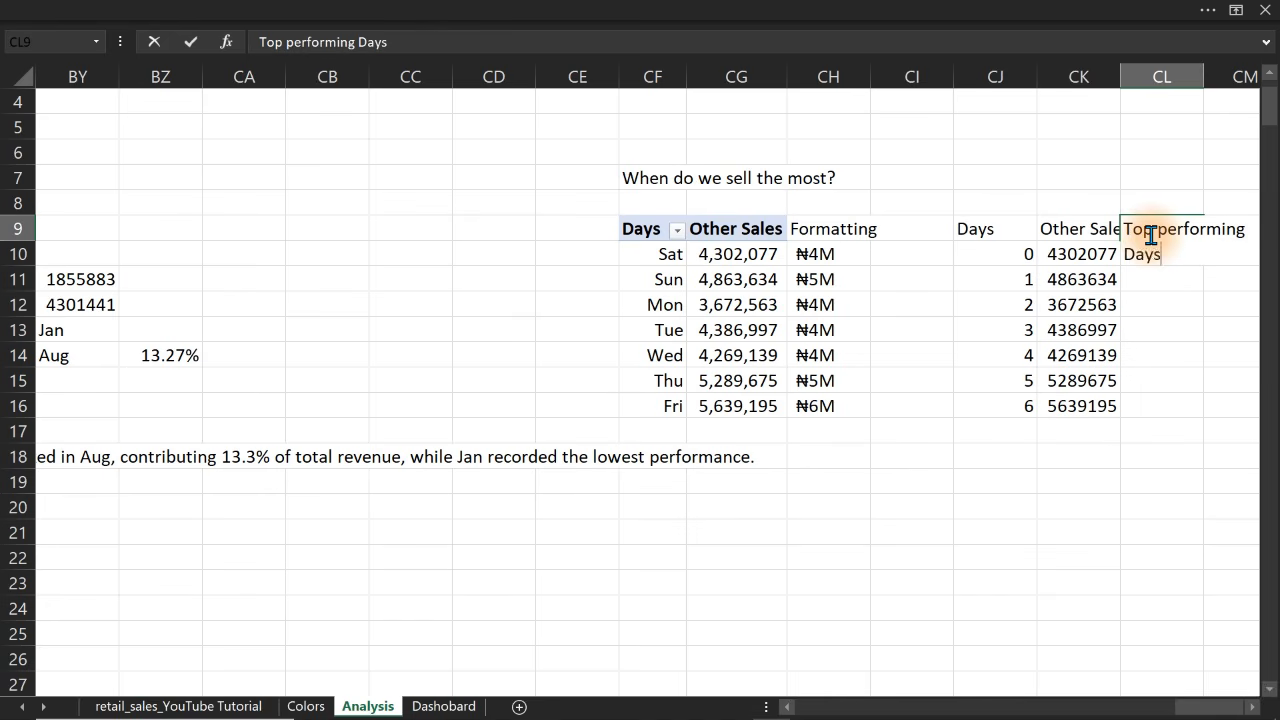
pyautogui.press('Return')
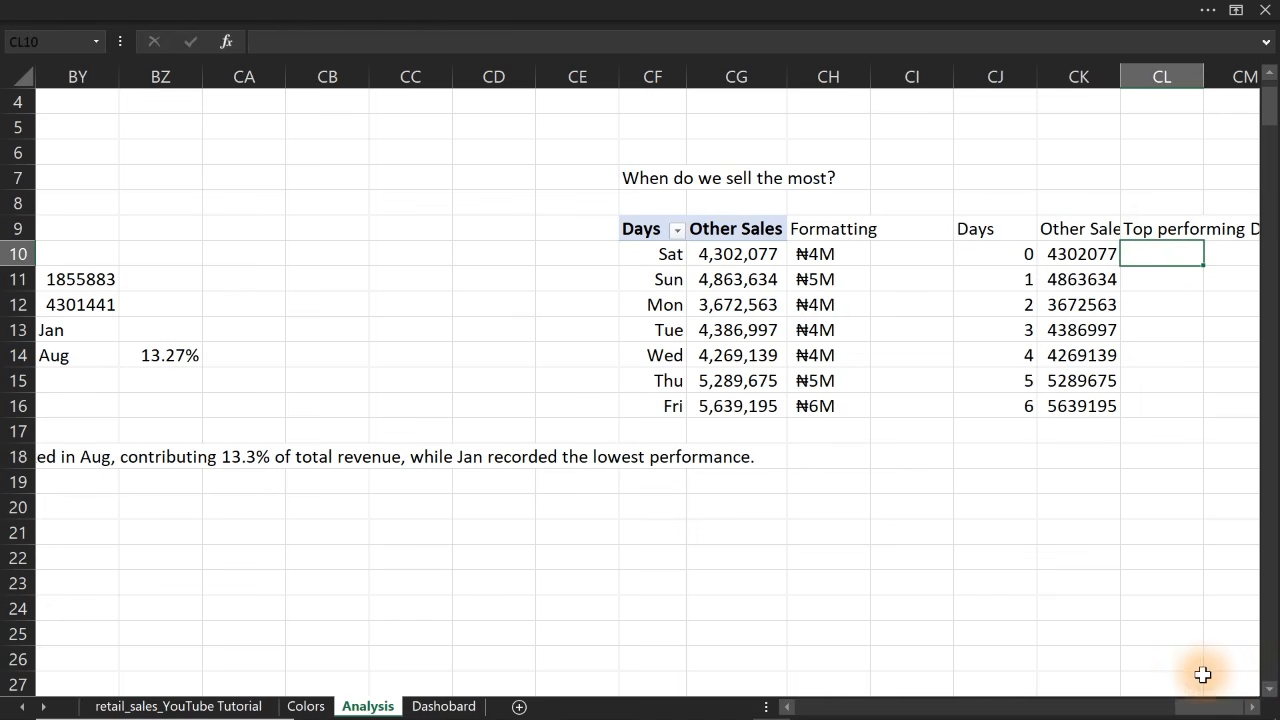
# Enter the rank numbers 1 and 2 in CO9 and CO10
pyautogui.click(1251, 706)
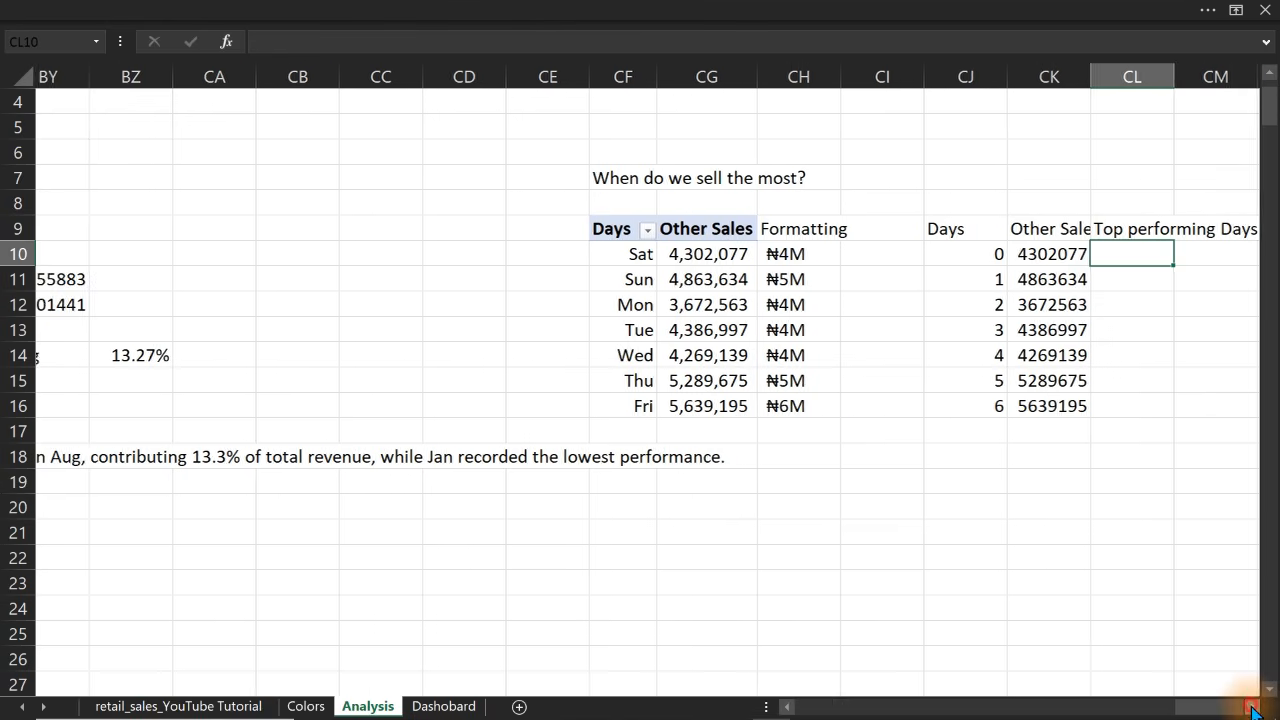
pyautogui.click(1251, 706)
pyautogui.click(1246, 694)
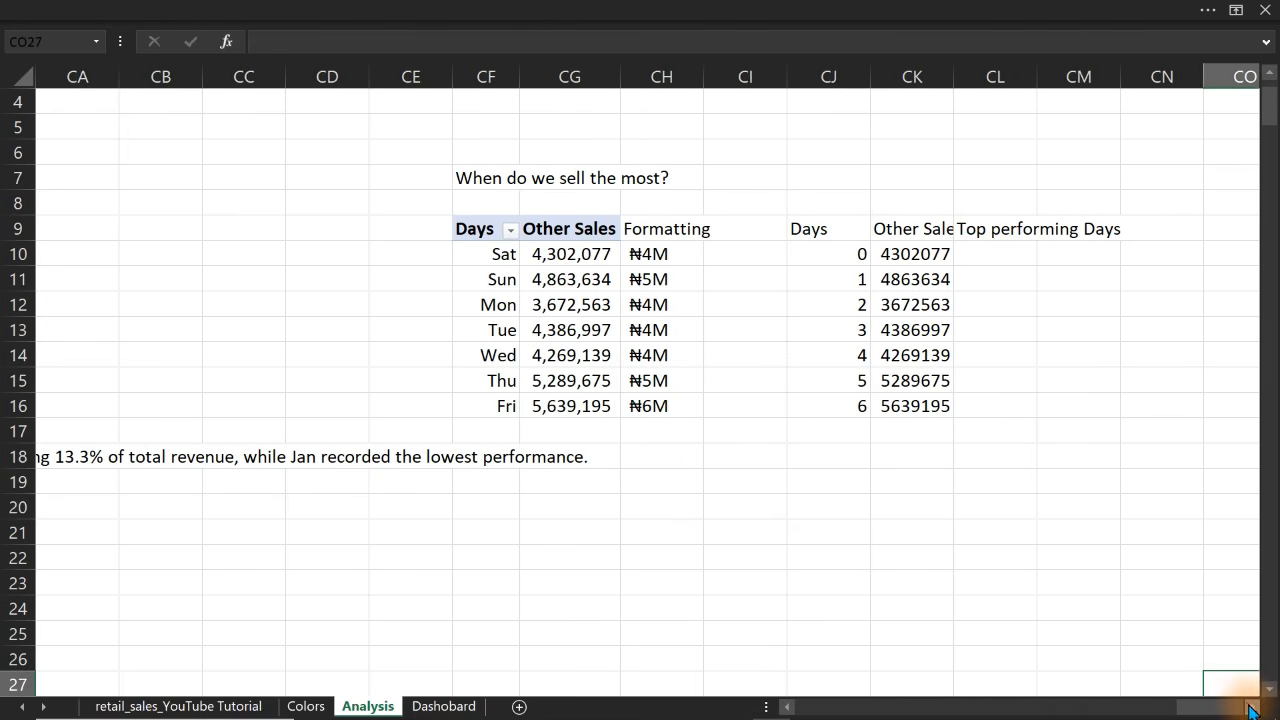
pyautogui.click(1252, 707)
pyautogui.click(1252, 707)
pyautogui.click(1252, 707)
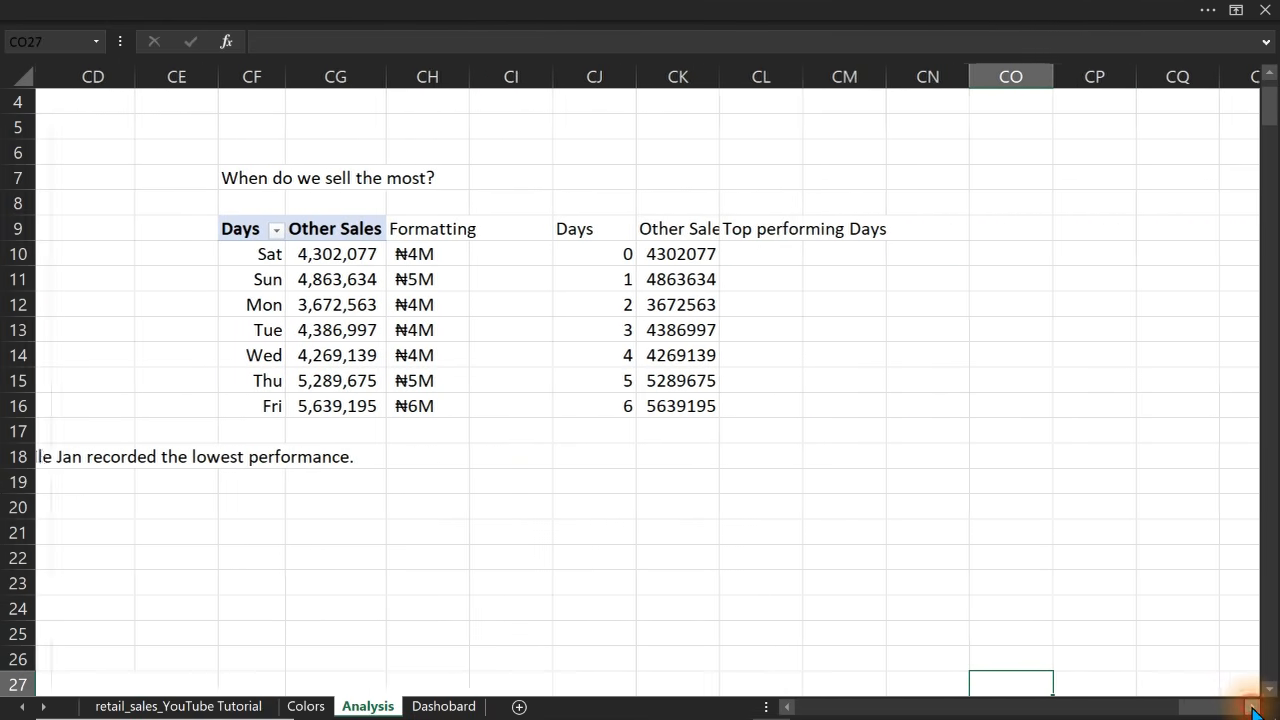
pyautogui.click(1018, 254)
pyautogui.click(1020, 229)
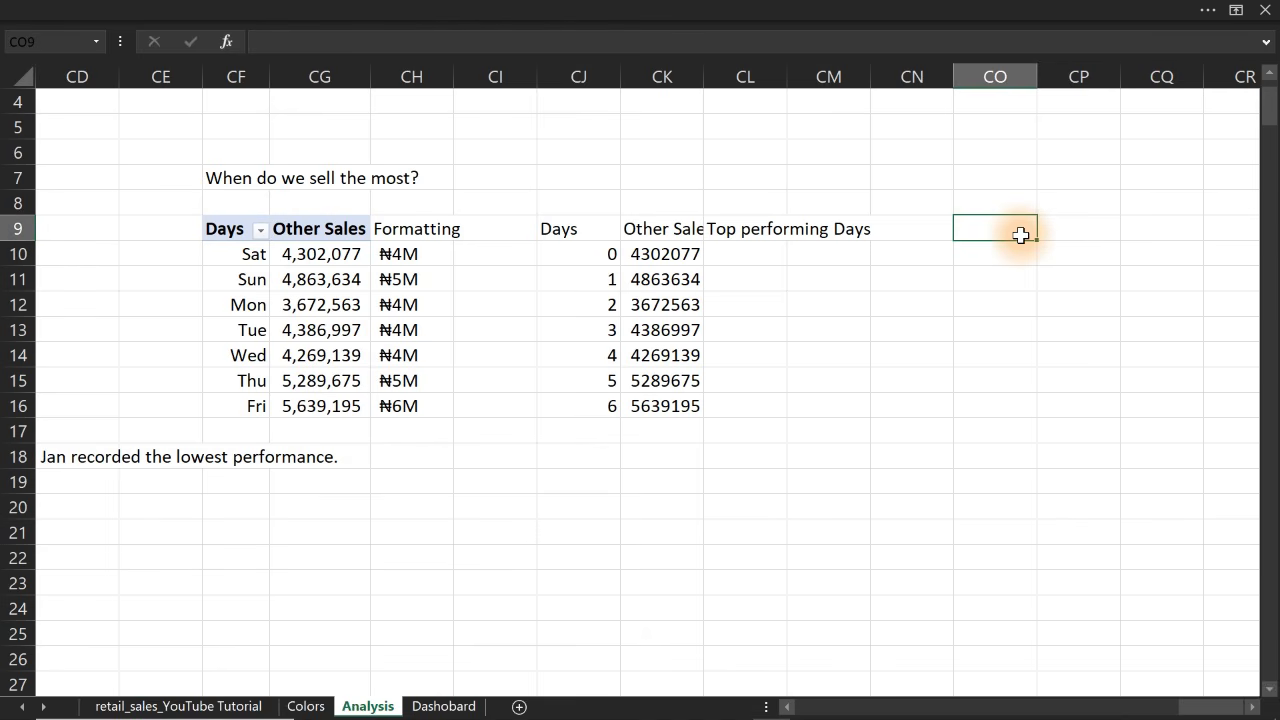
pyautogui.write('1')
pyautogui.press('Return')
pyautogui.write('2')
pyautogui.press('Return')
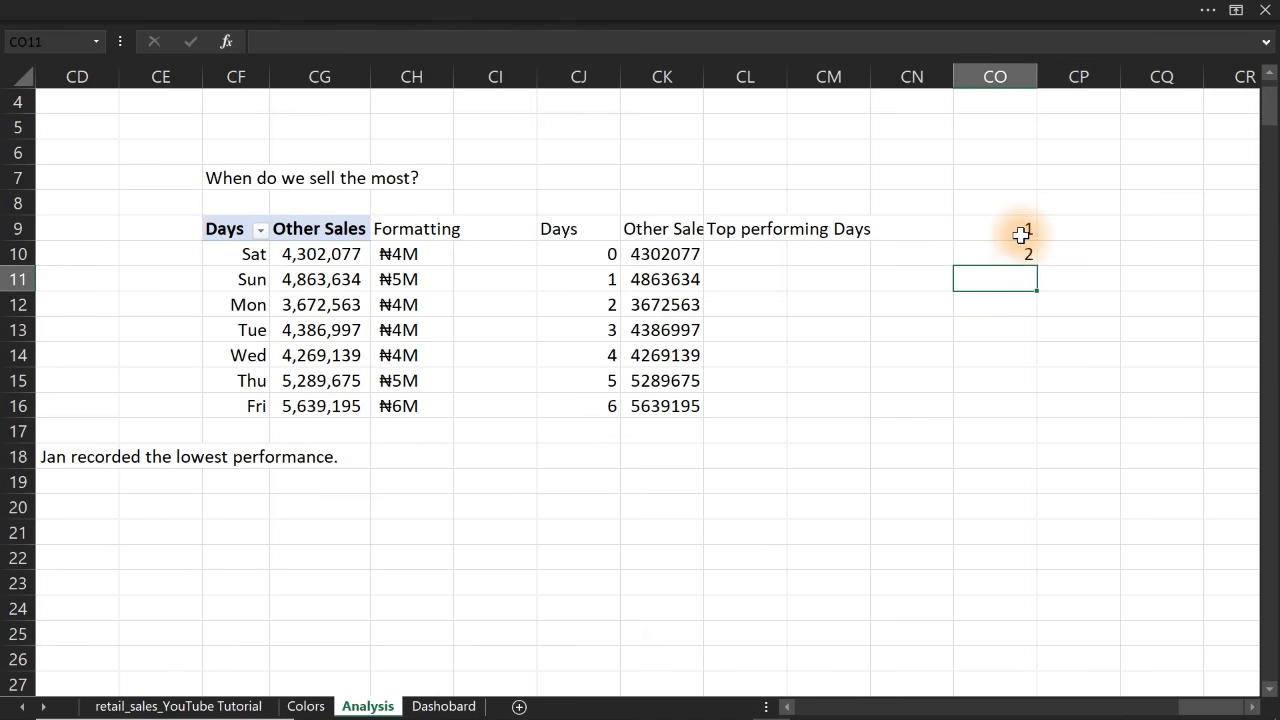
# Return the largest day sales in CP9 with =LARGE($CK$10:$CK$16,CO9), keeping the sales range absolute
pyautogui.click(1057, 229)
pyautogui.write('=lar')
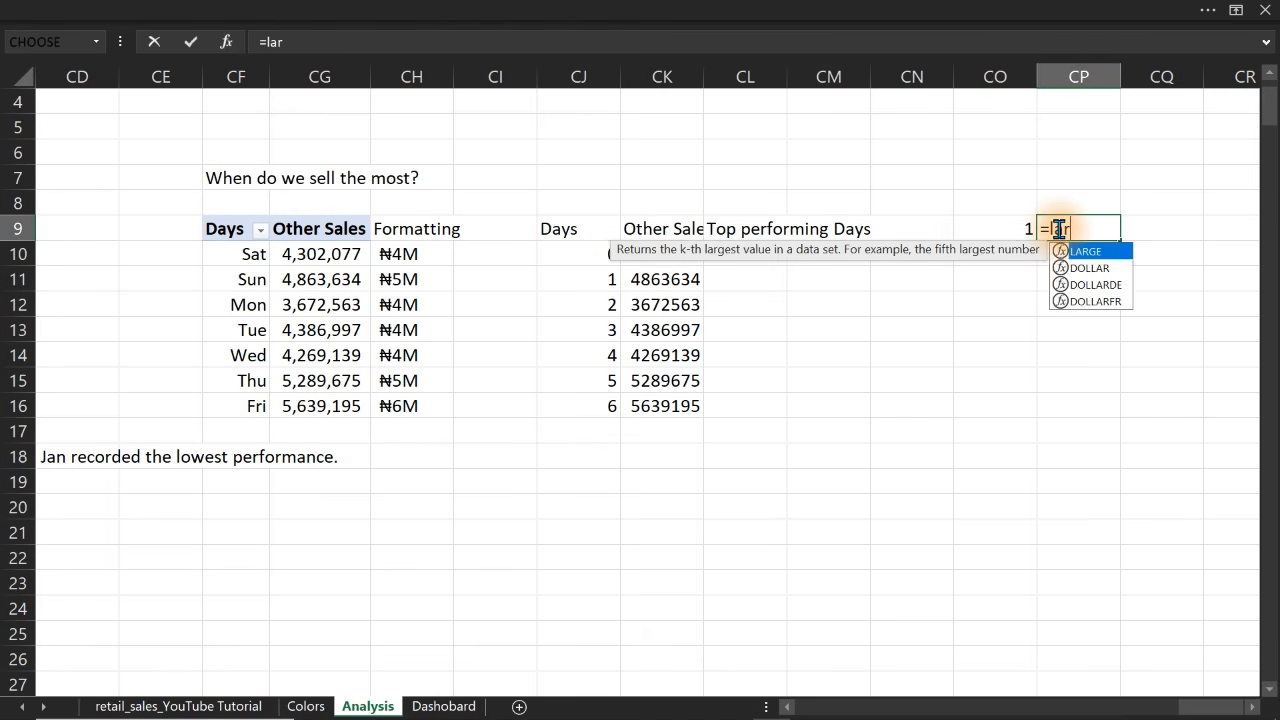
pyautogui.press('Tab')
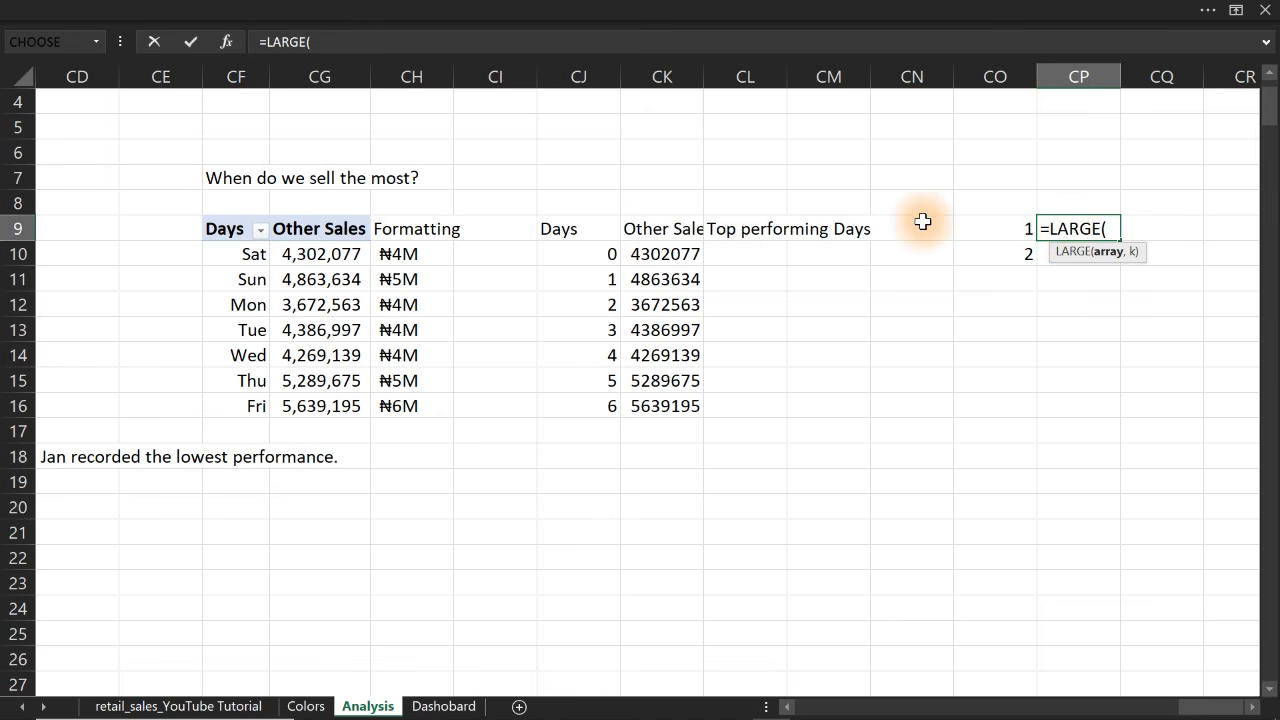
pyautogui.moveTo(665, 254); pyautogui.dragTo(680, 401)
pyautogui.write(',')
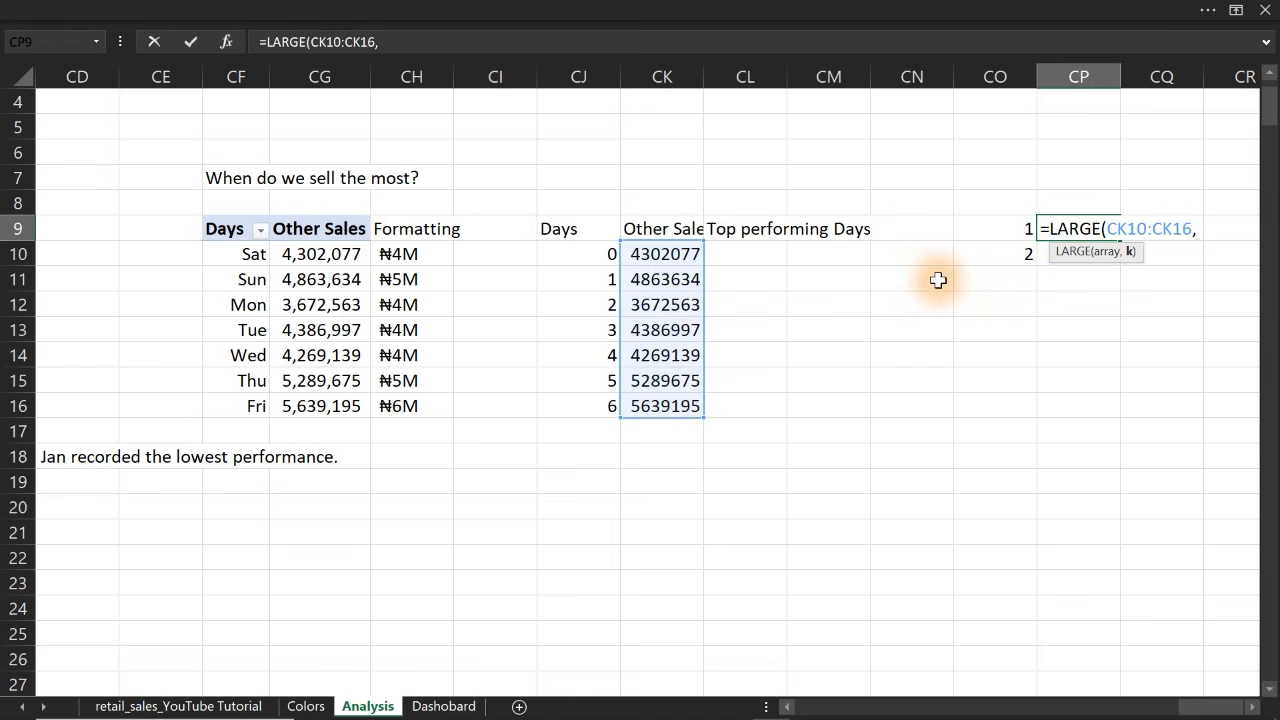
pyautogui.click(1025, 231)
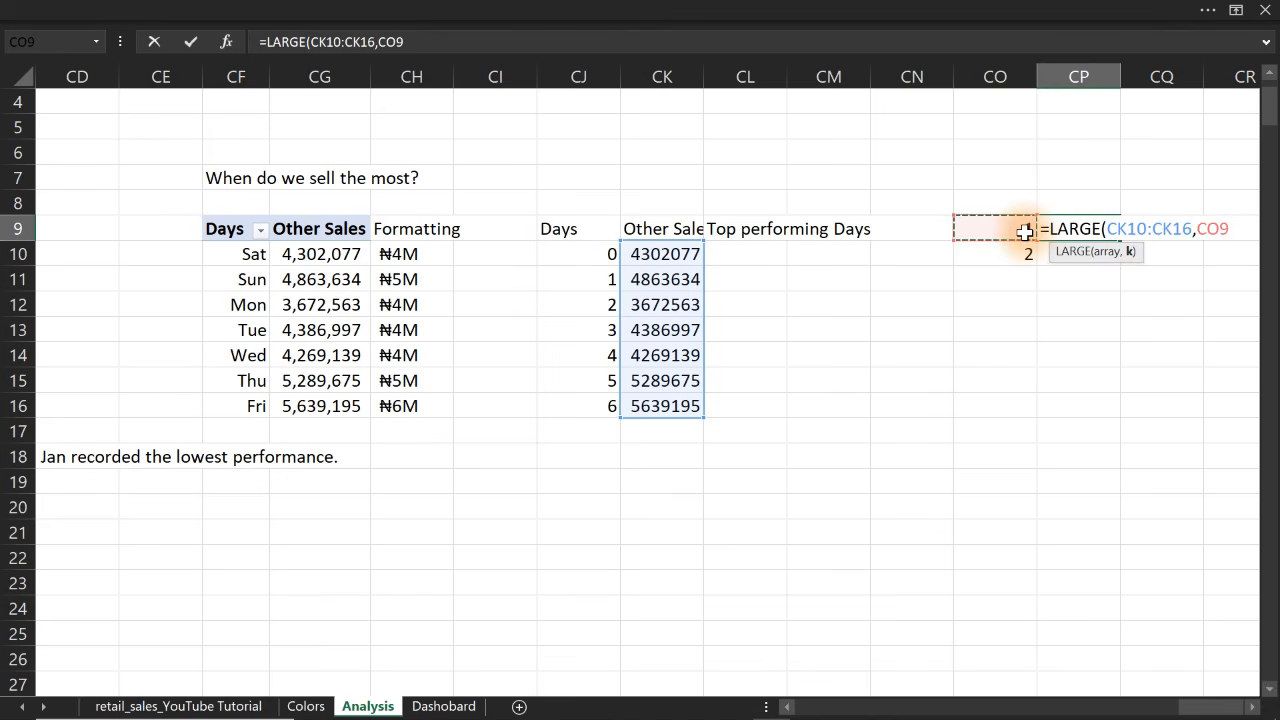
pyautogui.write(')')
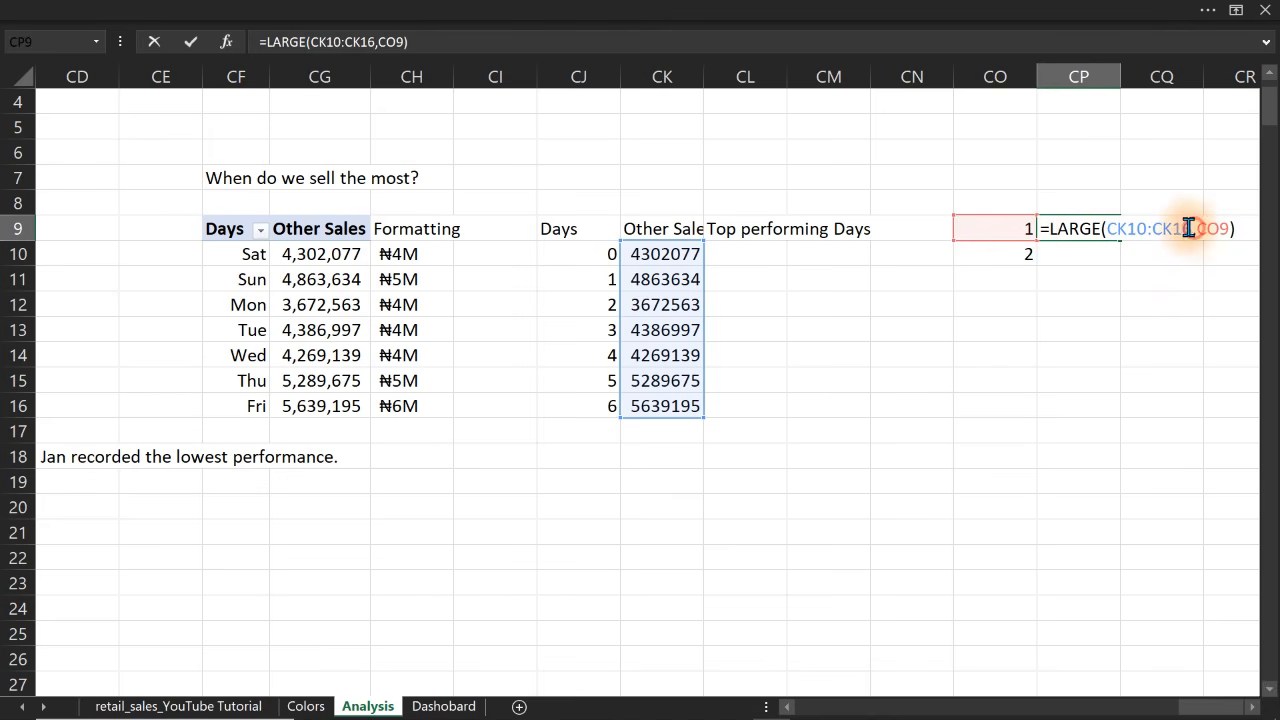
pyautogui.moveTo(1193, 228); pyautogui.dragTo(1108, 228)
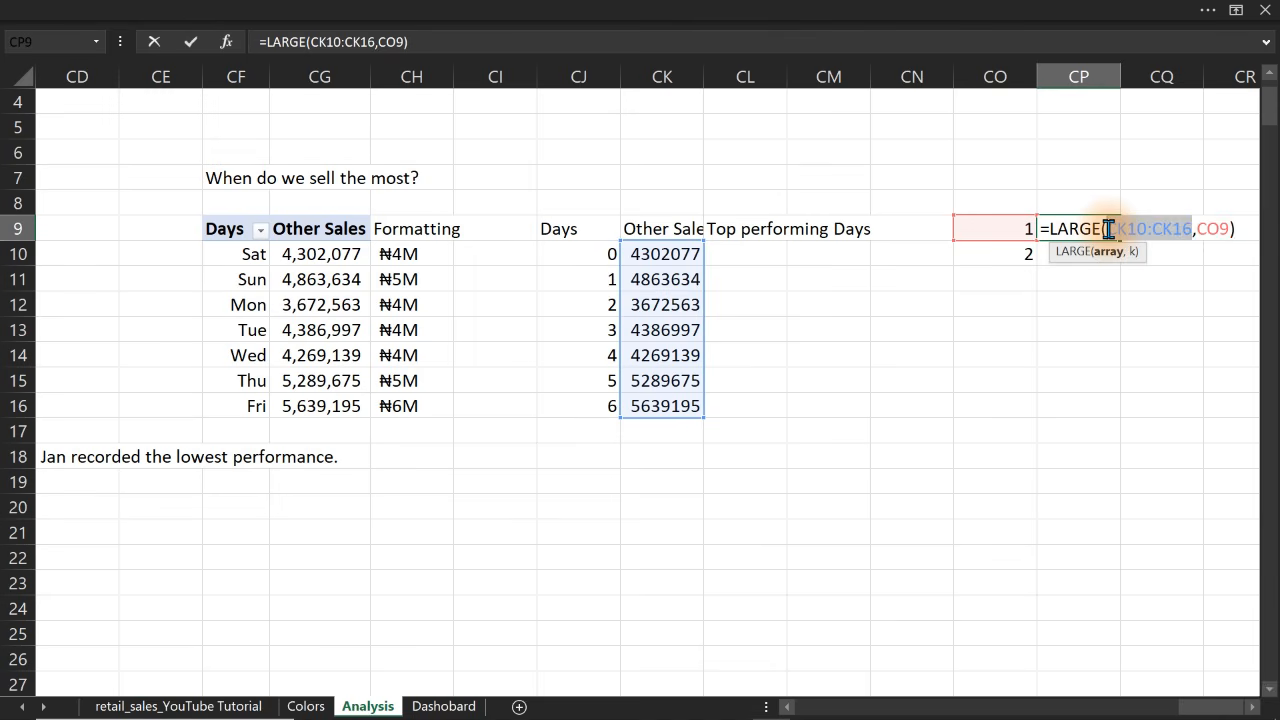
pyautogui.press('F4')
pyautogui.press('Return')
# Fill the LARGE formula from CP9 down to CP10 and check the cell references of the copied formula
pyautogui.click(1104, 228)
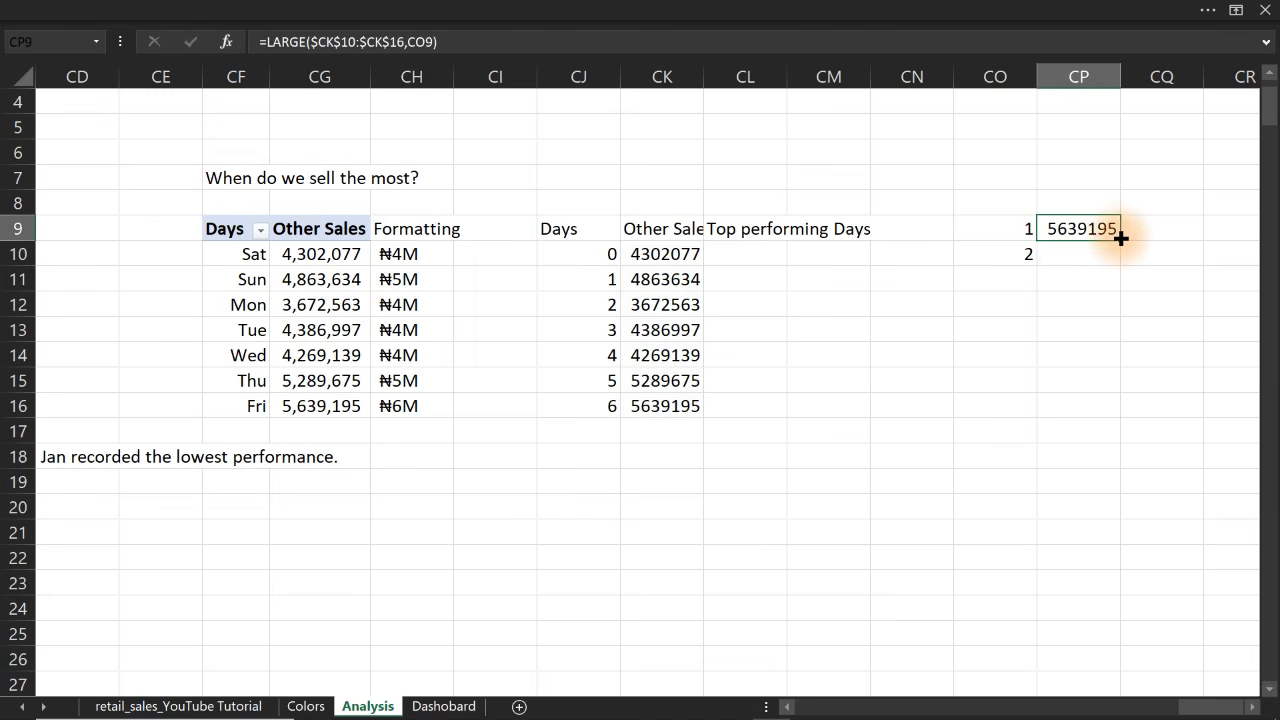
pyautogui.moveTo(1119, 237); pyautogui.dragTo(1120, 263)
pyautogui.click(1086, 252)
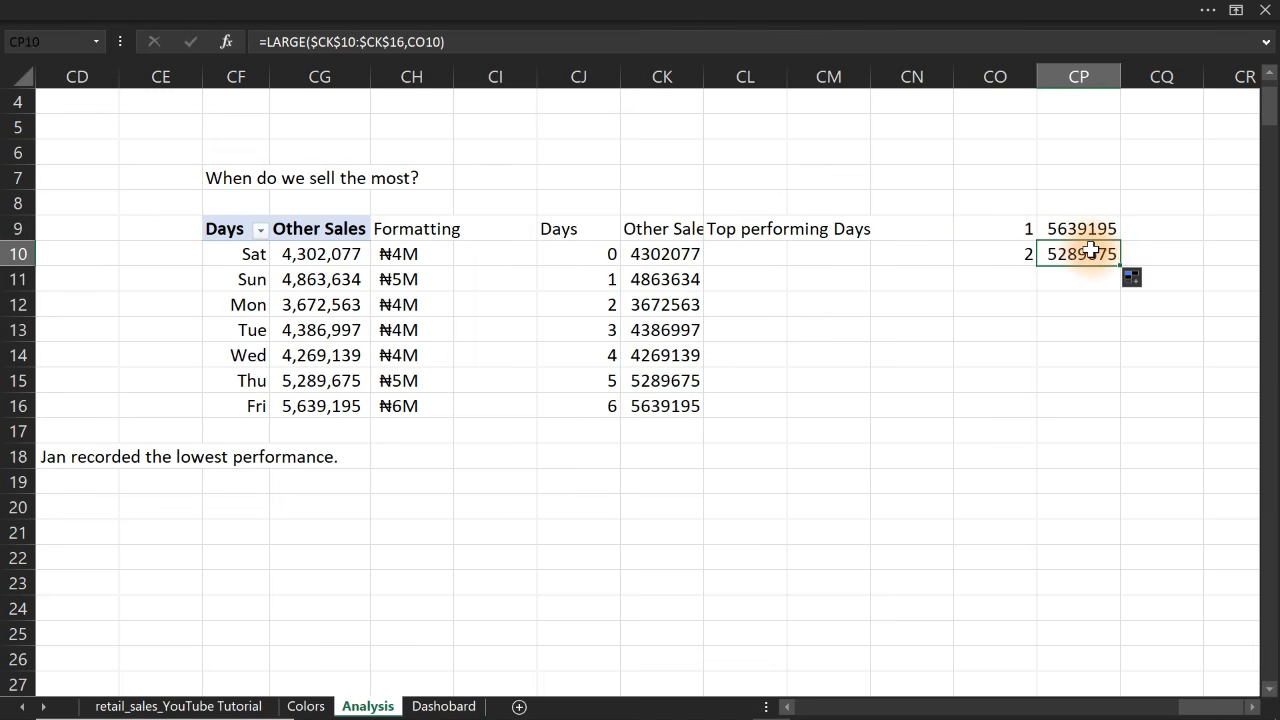
pyautogui.doubleClick(1090, 253)
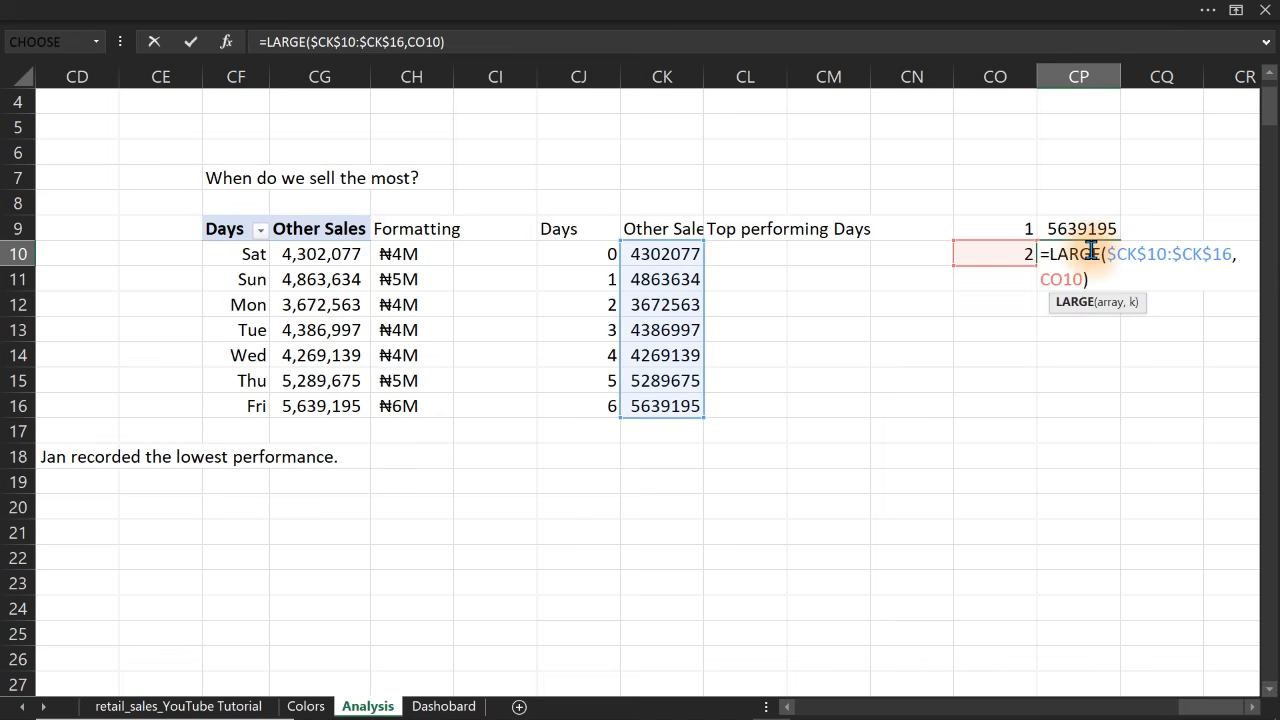
pyautogui.press('Escape')
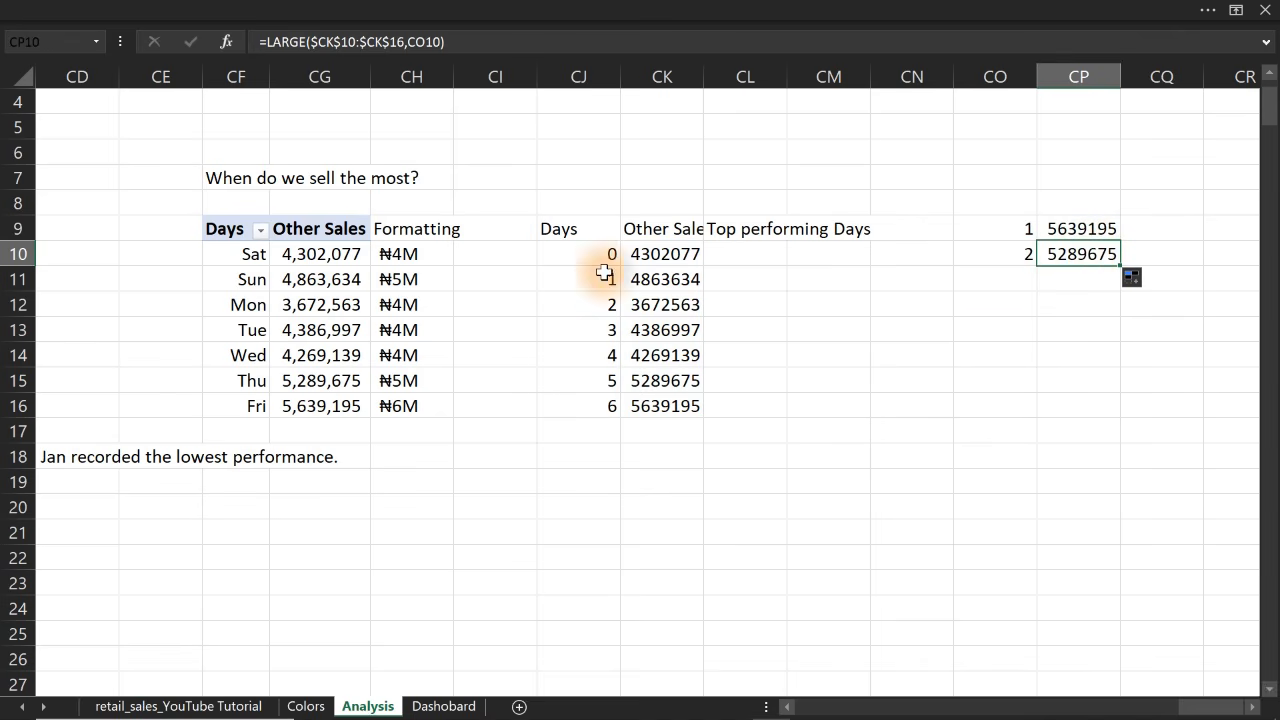
# Copy the weekday number format from the pivot table's Days cell CF10 to the Days values in CJ10:CJ16
pyautogui.click(577, 254)
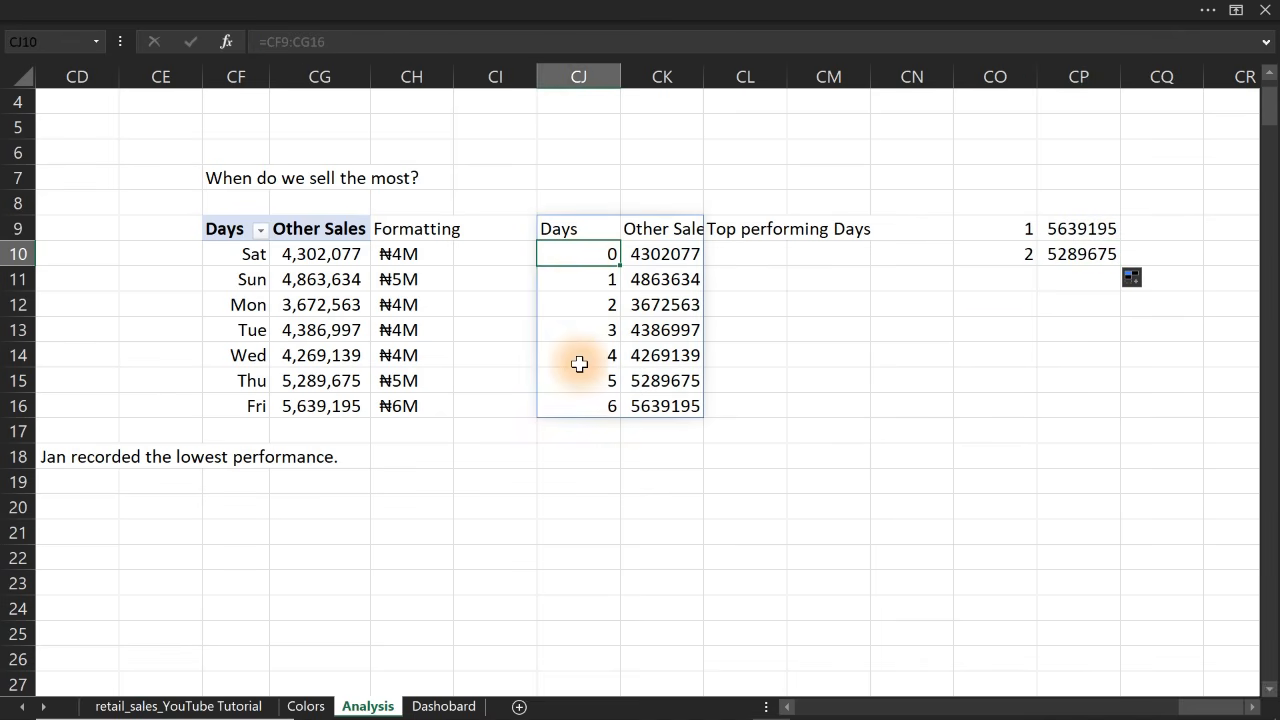
pyautogui.click(245, 258)
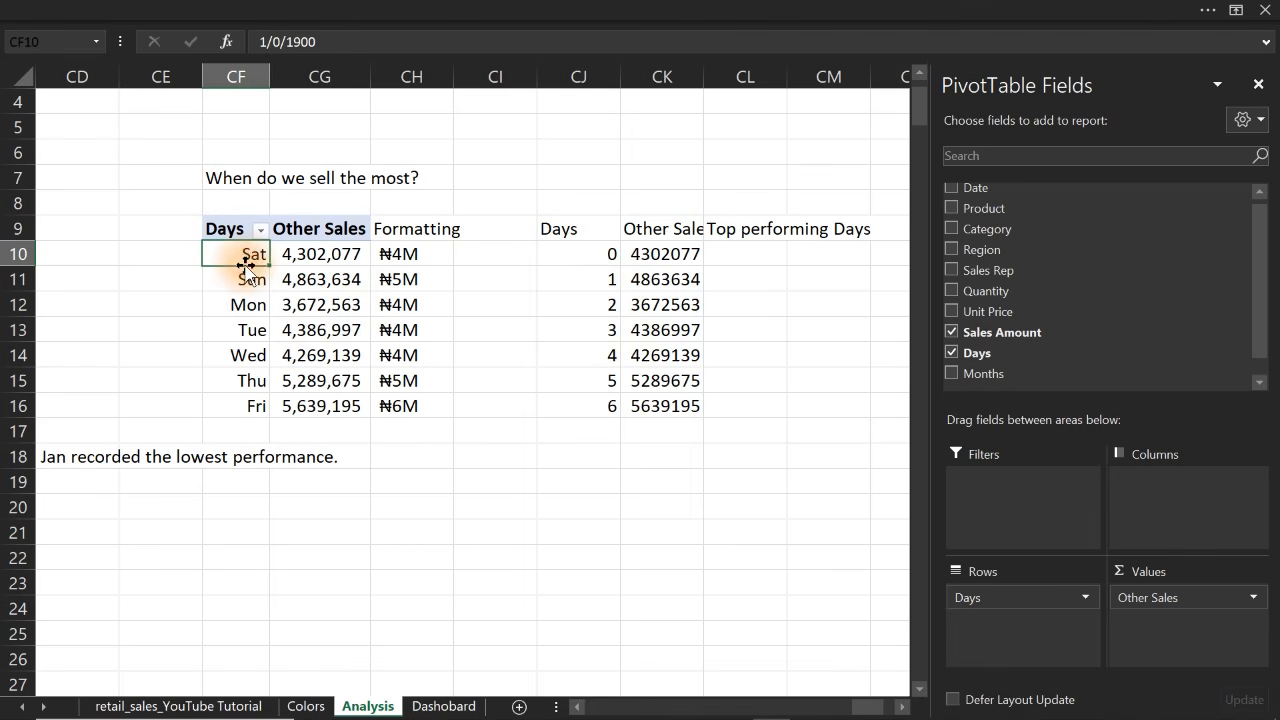
pyautogui.click(177, 8)
pyautogui.click(60, 126)
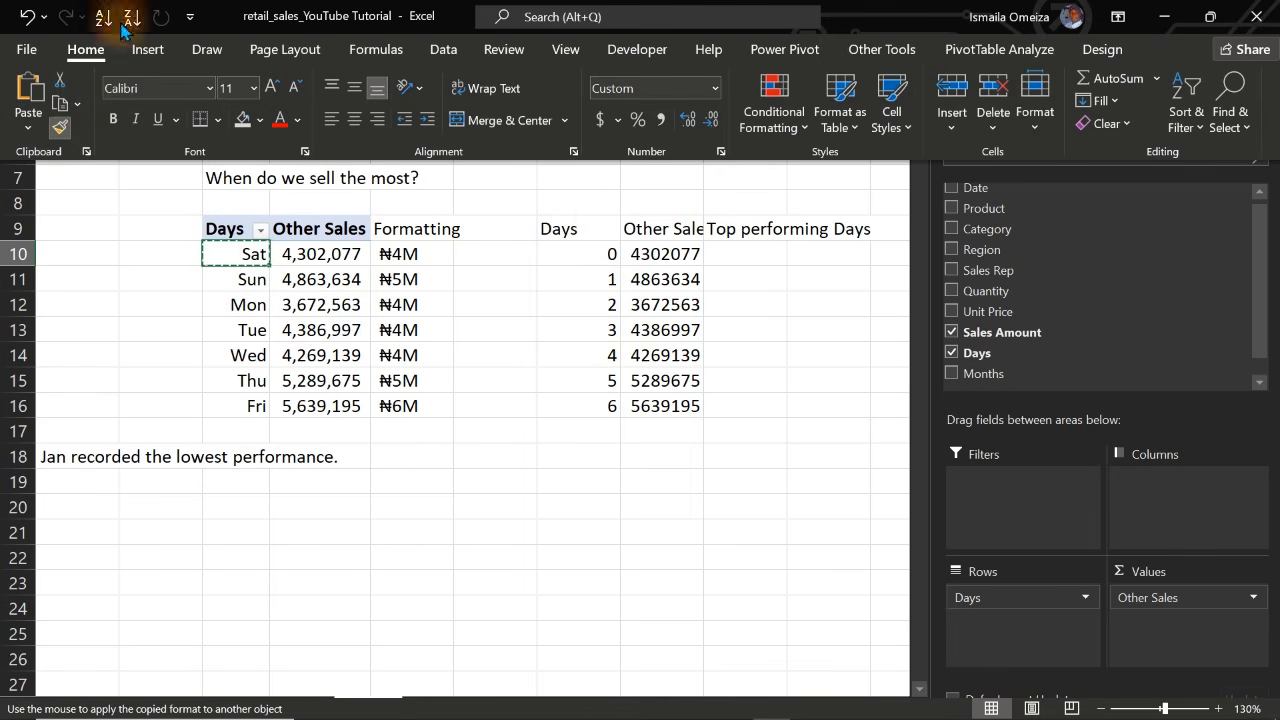
pyautogui.moveTo(585, 256); pyautogui.dragTo(585, 402)
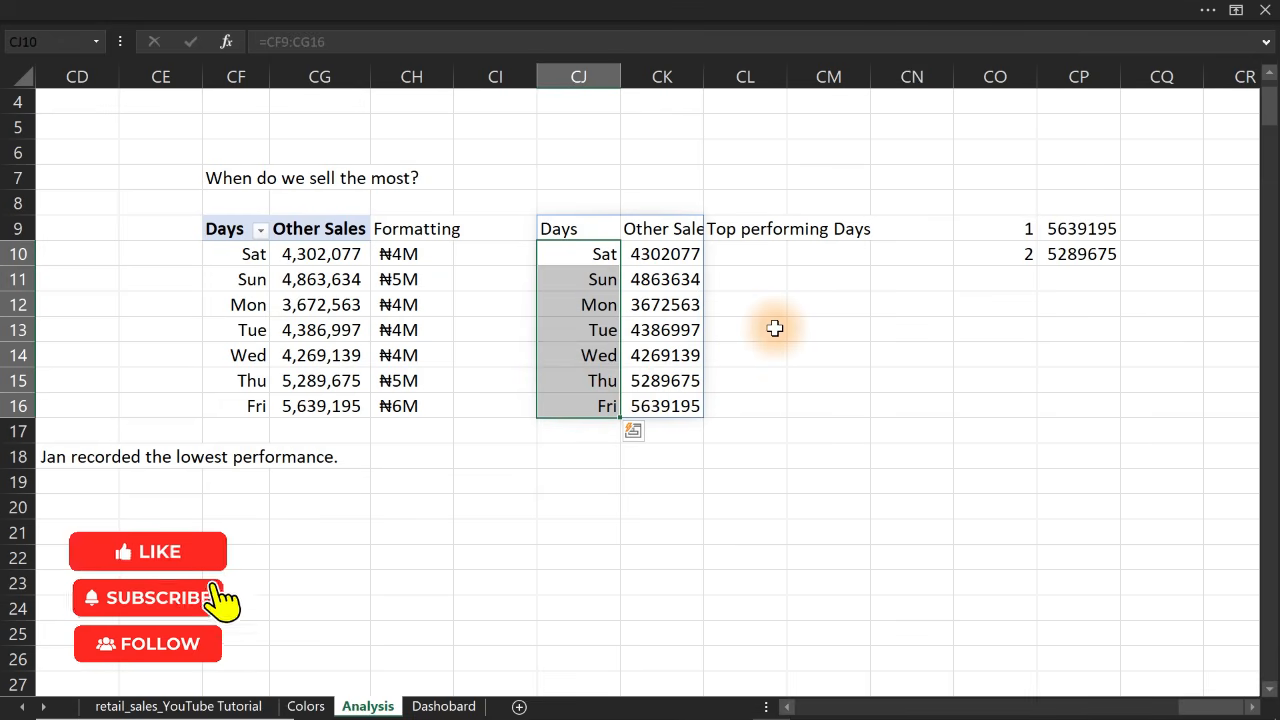
# Begin an IF formula in CL10 under Top performing Days that returns CK10 when $CP$9=CK10
pyautogui.click(760, 260)
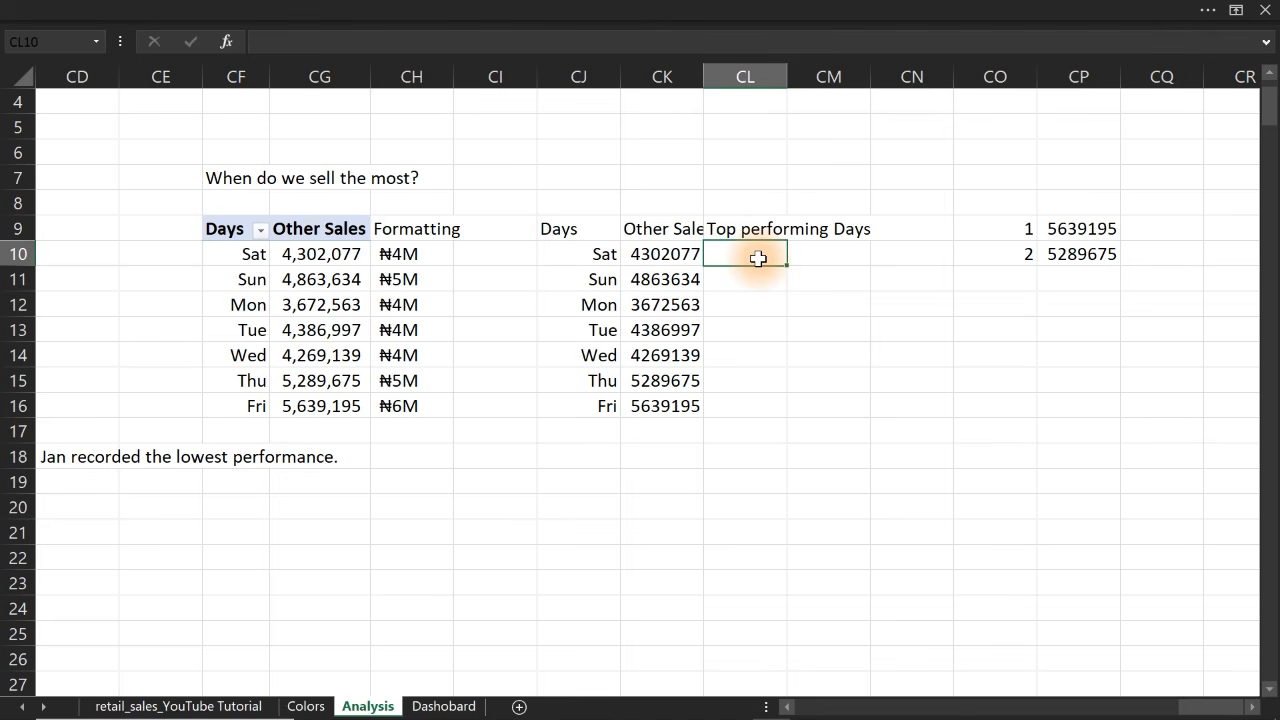
pyautogui.write('=if')
pyautogui.press('Tab')
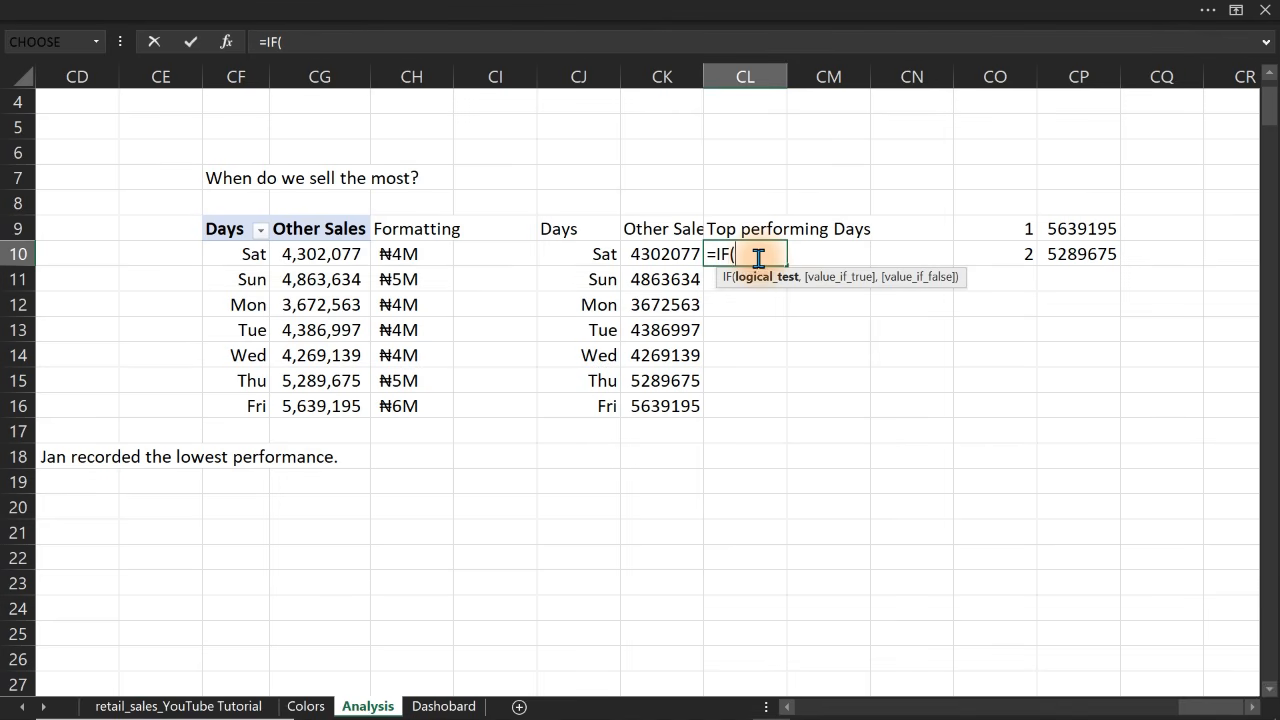
pyautogui.click(1097, 229)
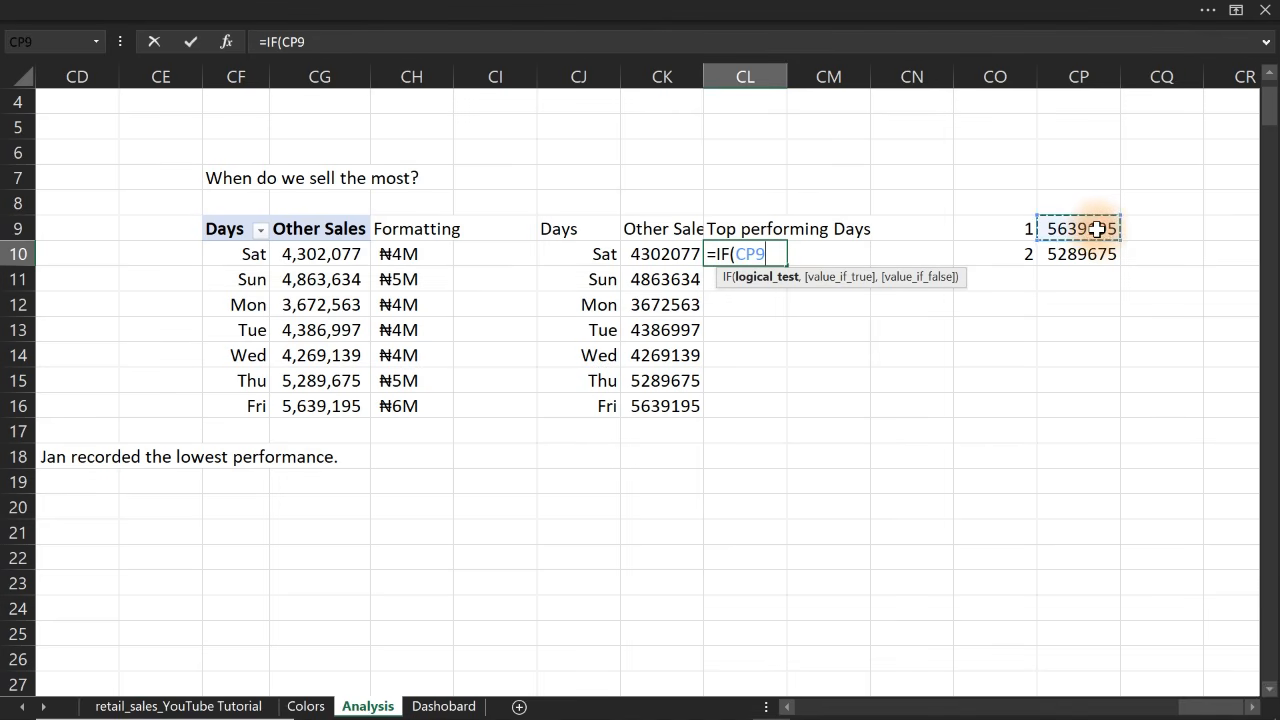
pyautogui.press('F4')
pyautogui.write('=')
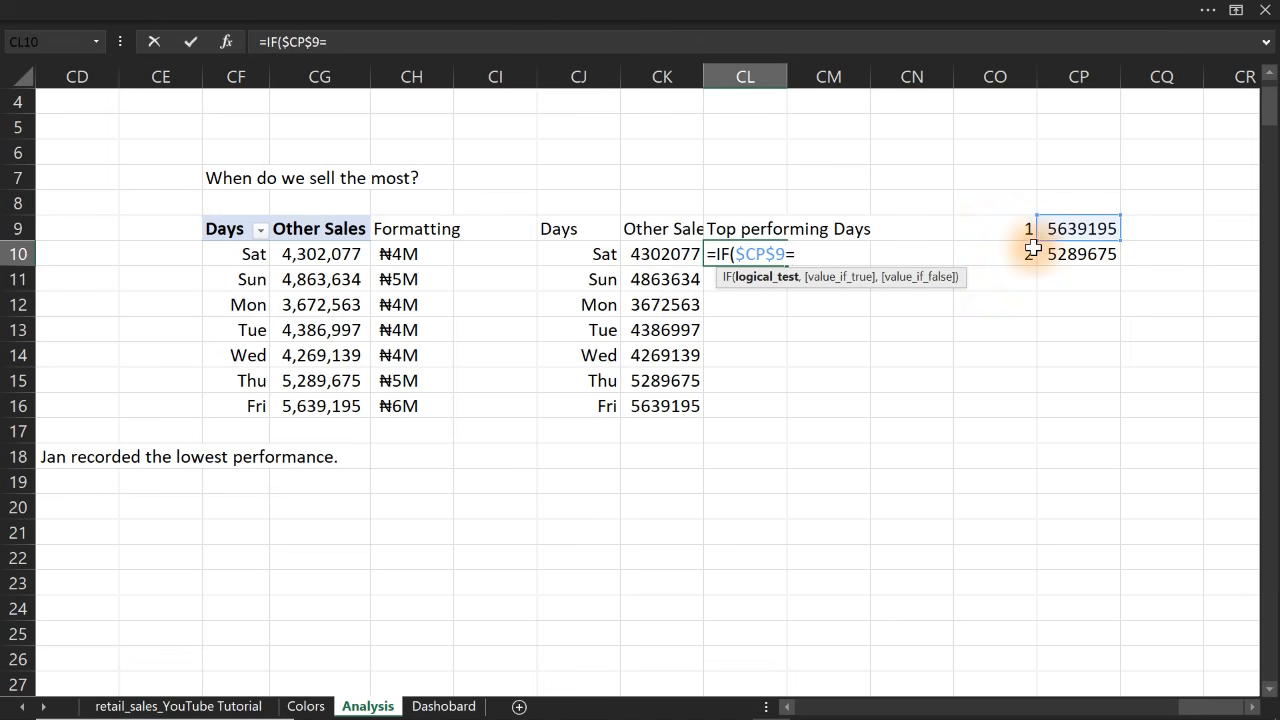
pyautogui.click(657, 253)
pyautogui.write(',')
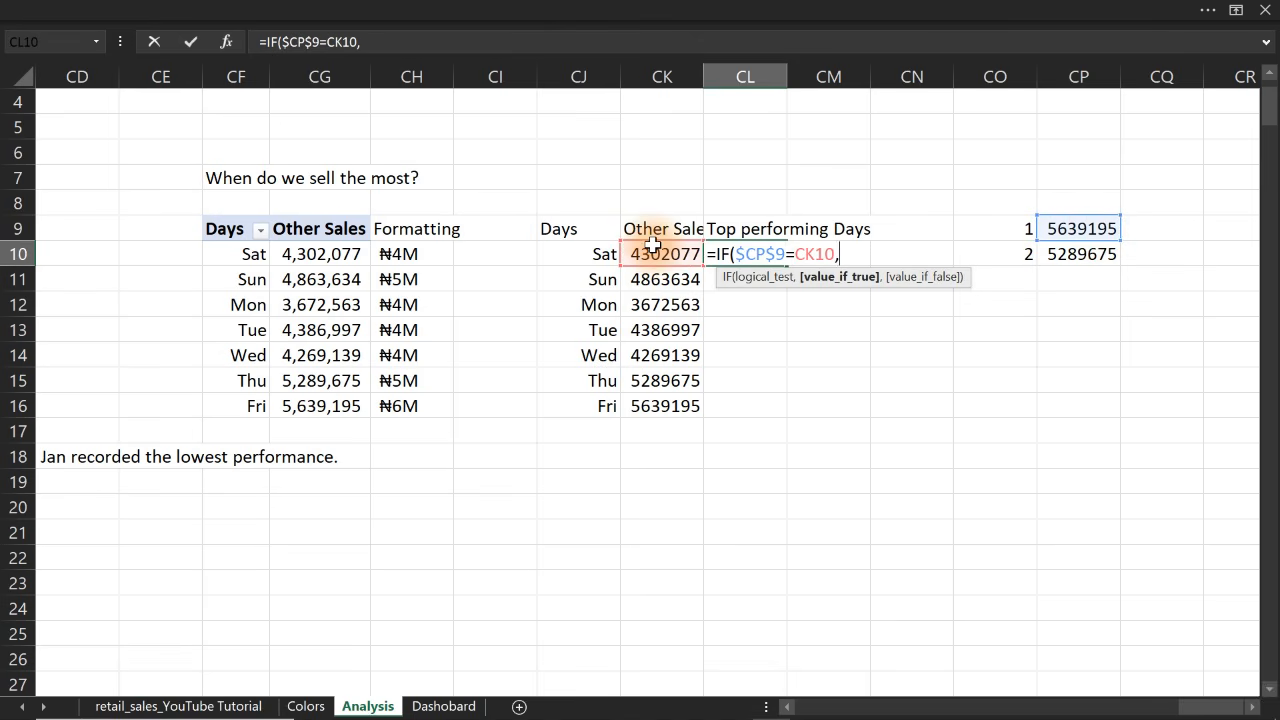
pyautogui.click(662, 253)
# Complete the CL10 formula with a nested IF($CP$10=CK10,CK10,"") and fill it down to CL16
pyautogui.write(',if')
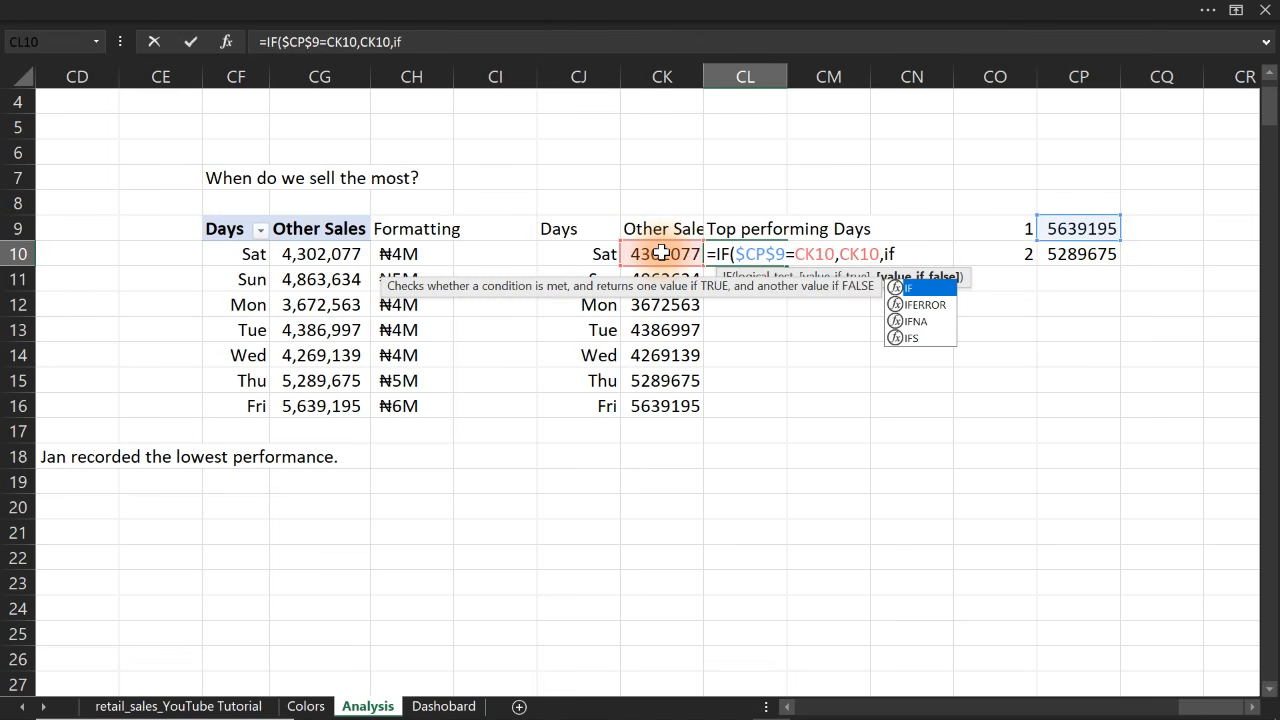
pyautogui.press('Tab')
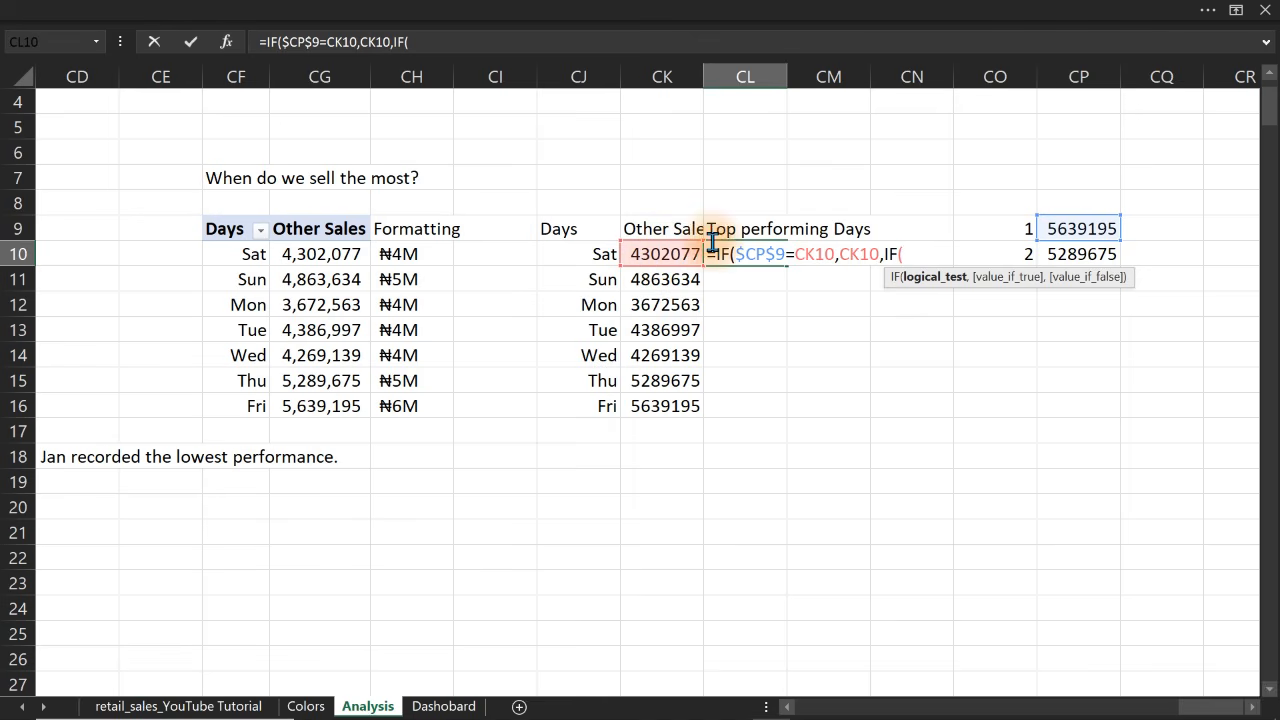
pyautogui.click(1068, 254)
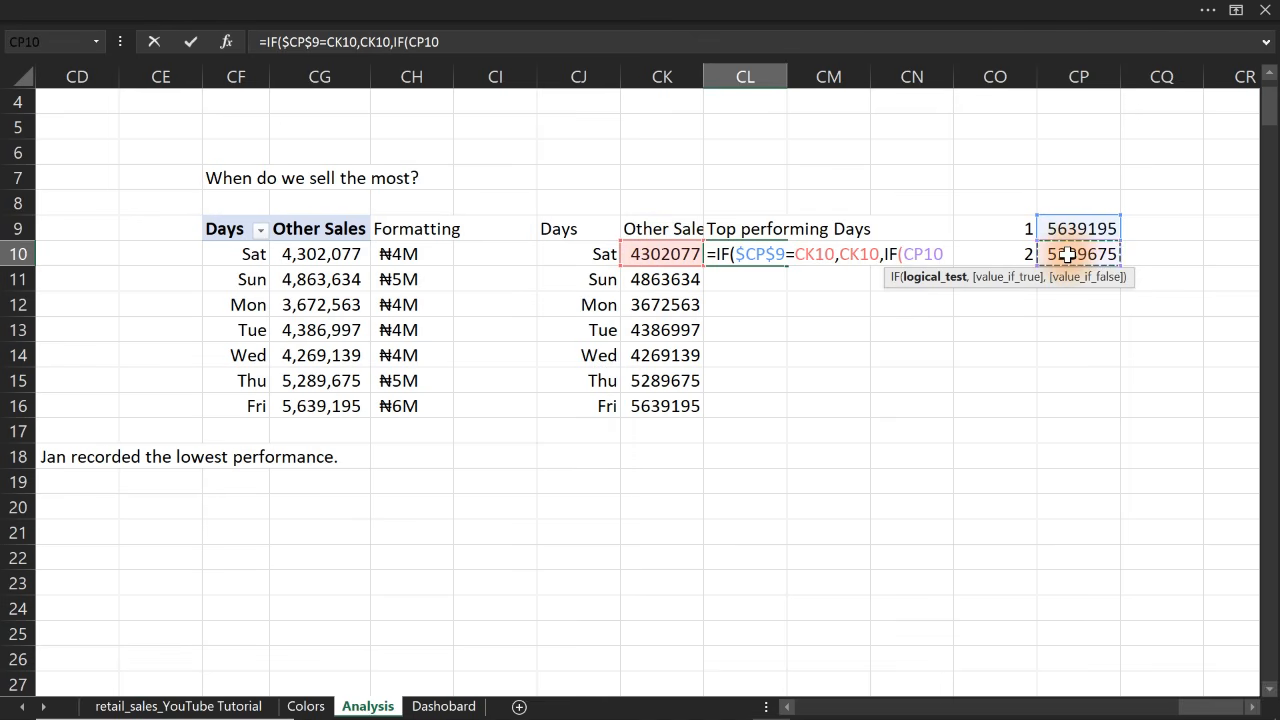
pyautogui.press('F4')
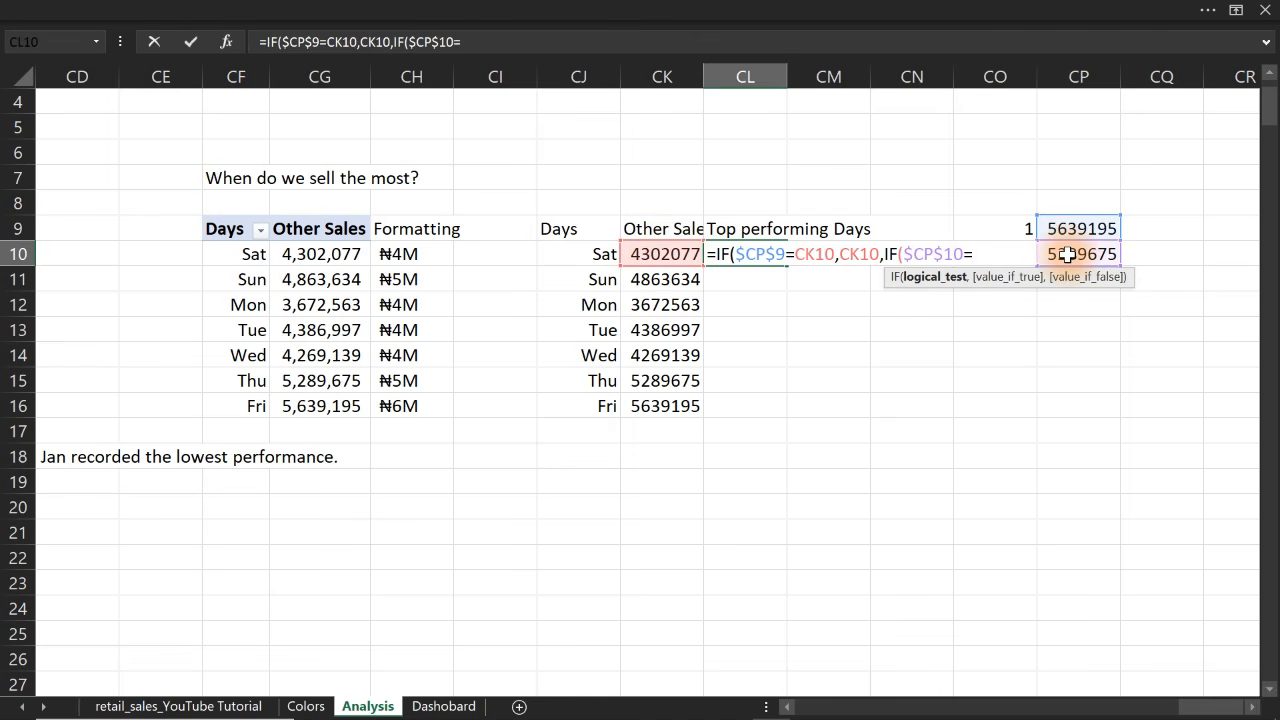
pyautogui.write('=')
pyautogui.click(680, 256)
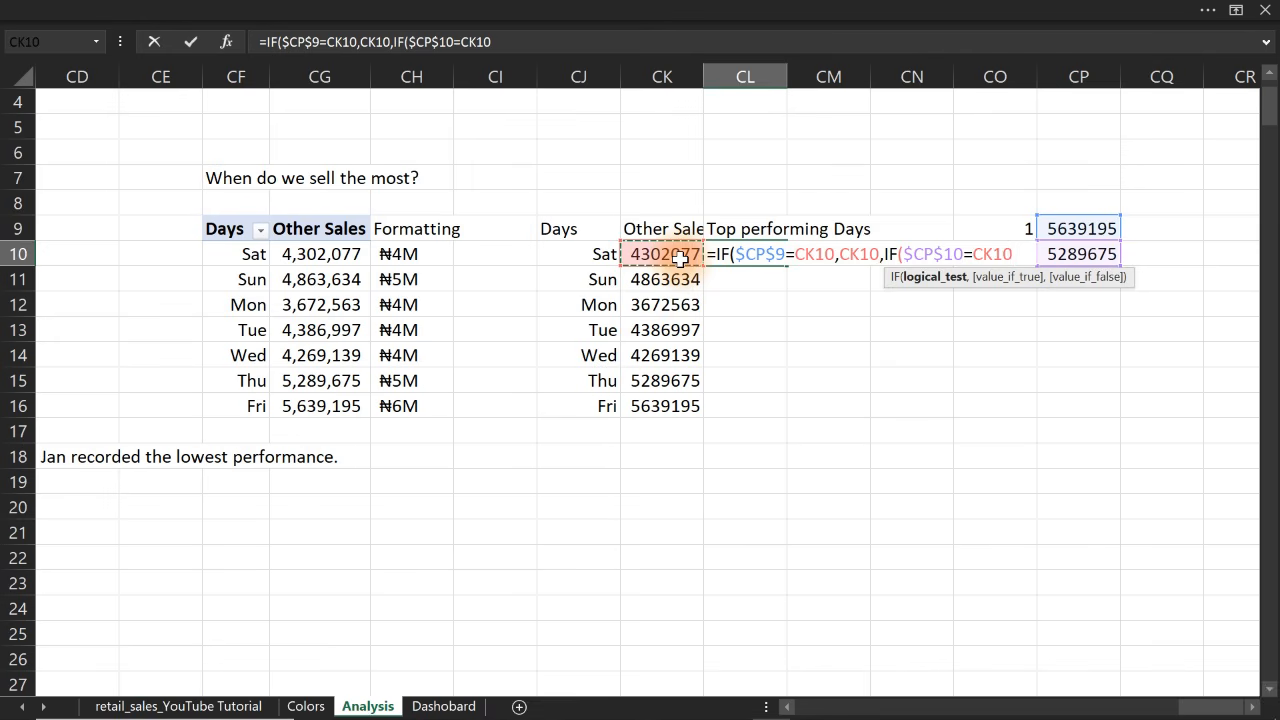
pyautogui.write(',')
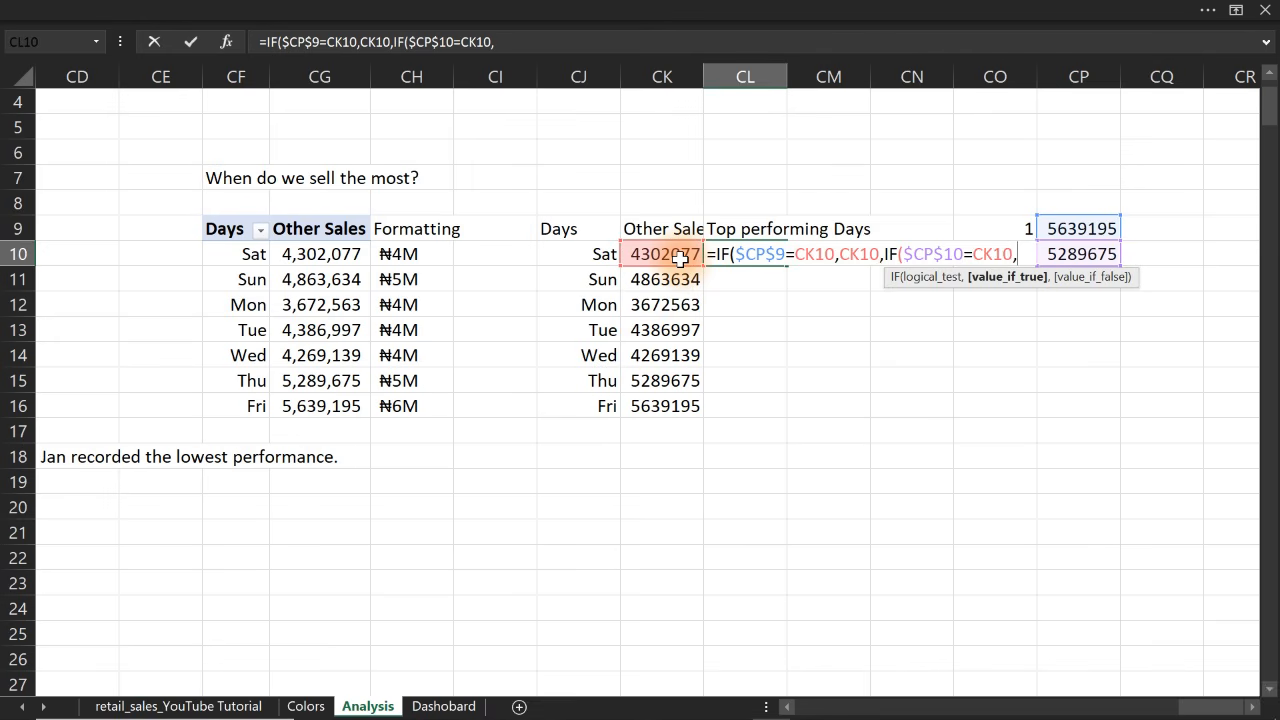
pyautogui.click(680, 256)
pyautogui.write(',')
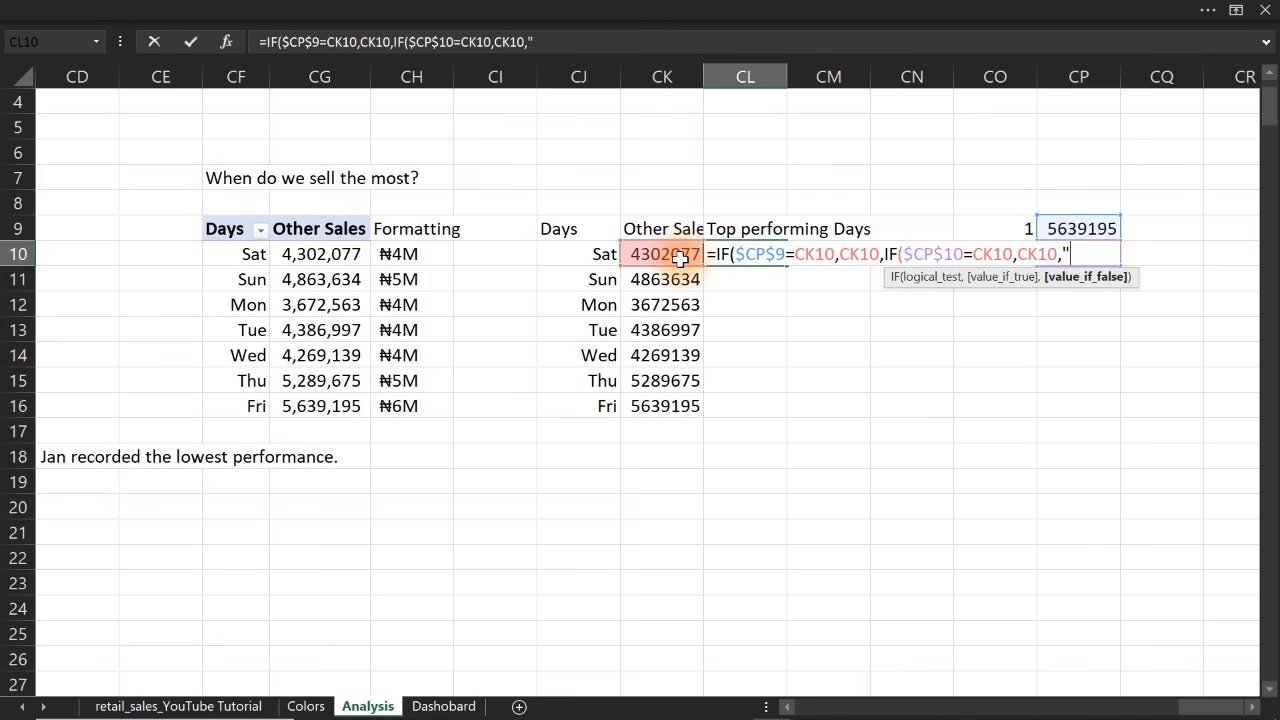
pyautogui.write('""))')
pyautogui.press('Return')
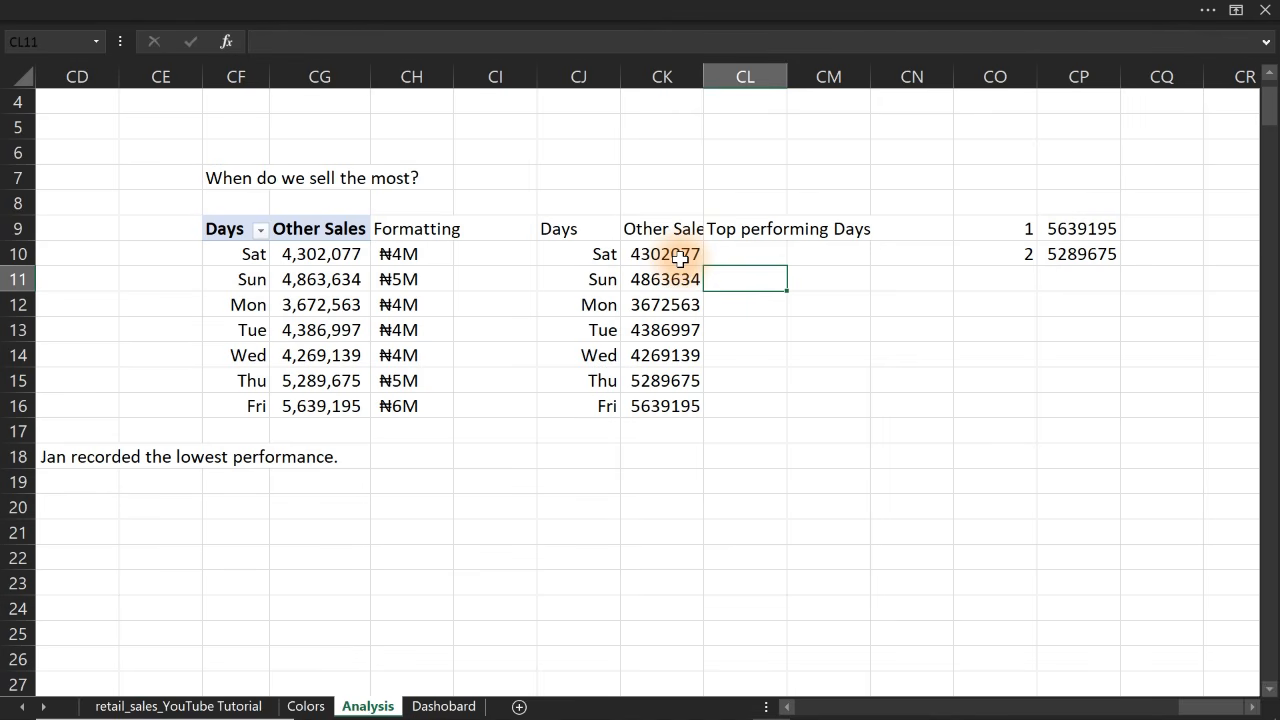
pyautogui.click(743, 253)
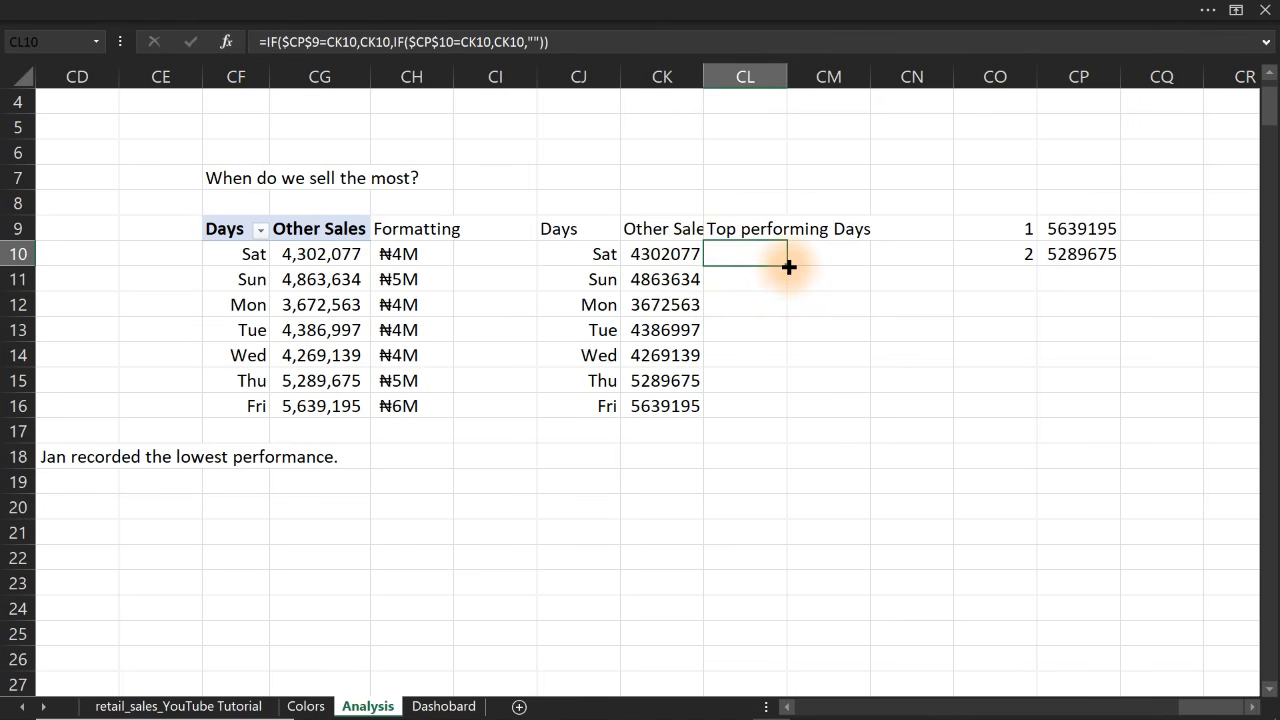
pyautogui.doubleClick(788, 266)
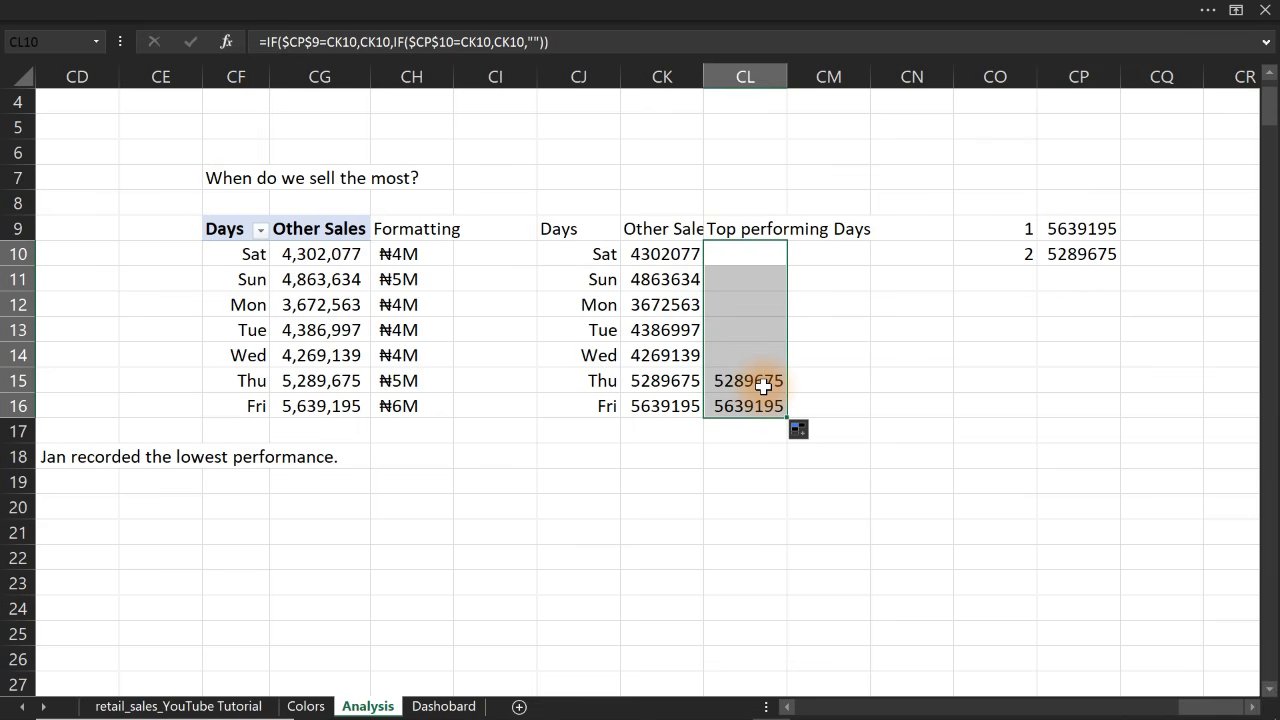
# Insert a clustered column chart from CJ9:CL16 with the Other Sales and Top performing Days series
pyautogui.moveTo(558, 229); pyautogui.dragTo(777, 403)
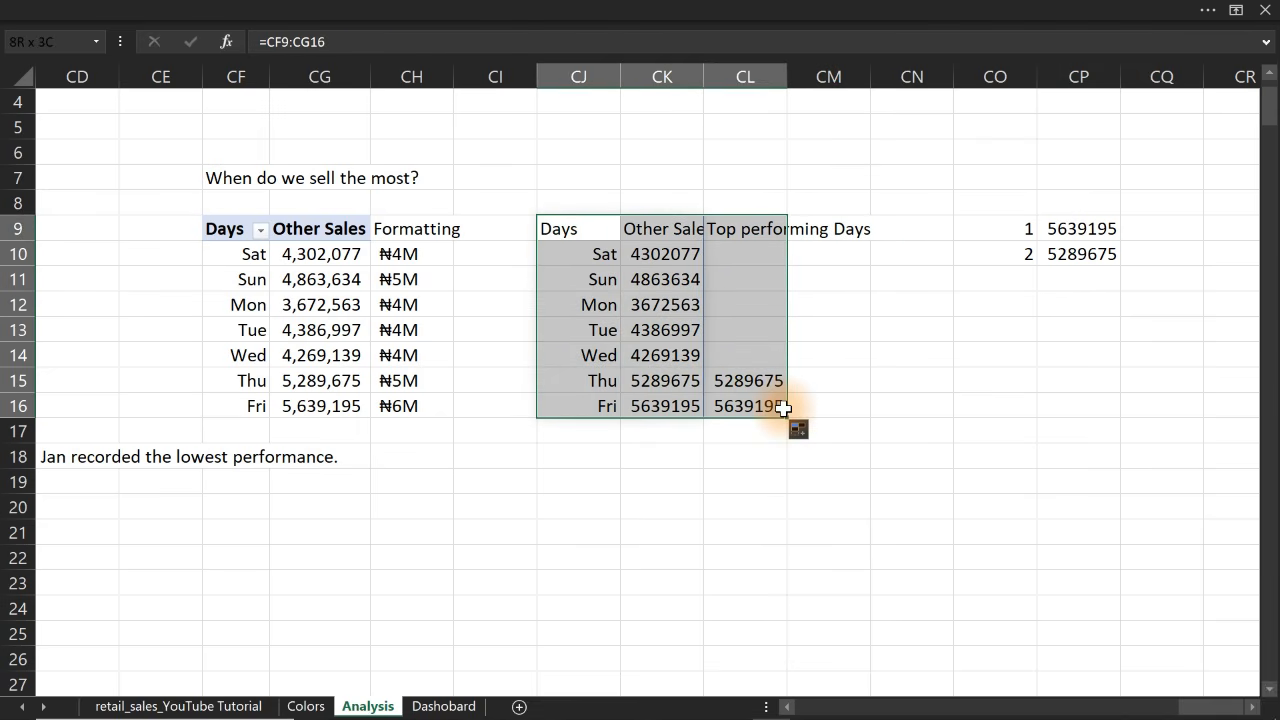
pyautogui.click(723, 151)
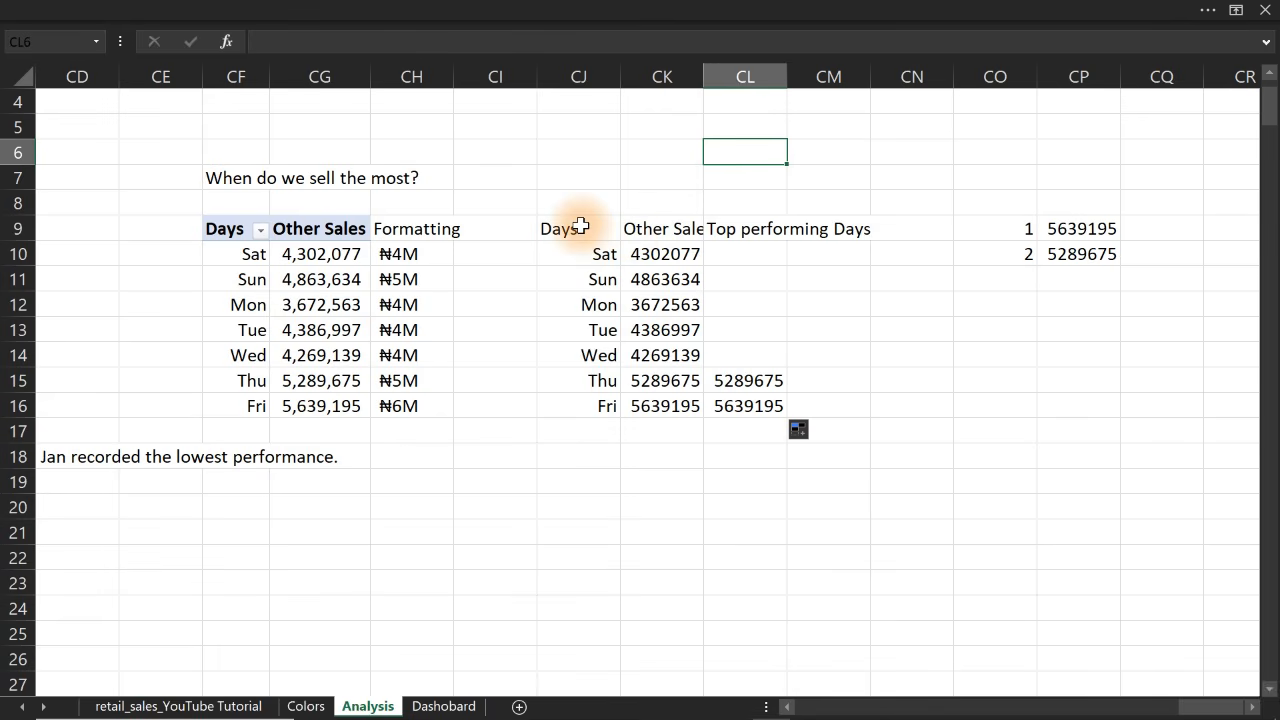
pyautogui.moveTo(580, 227); pyautogui.dragTo(749, 406)
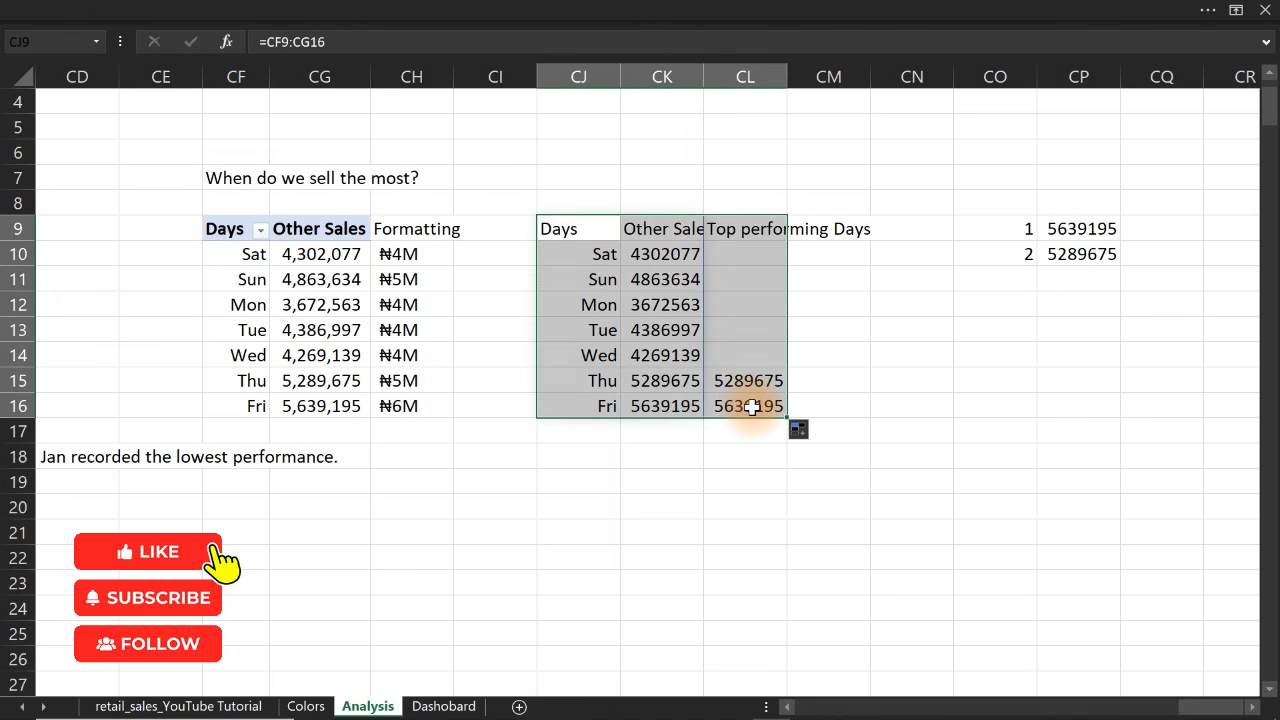
pyautogui.click(440, 10)
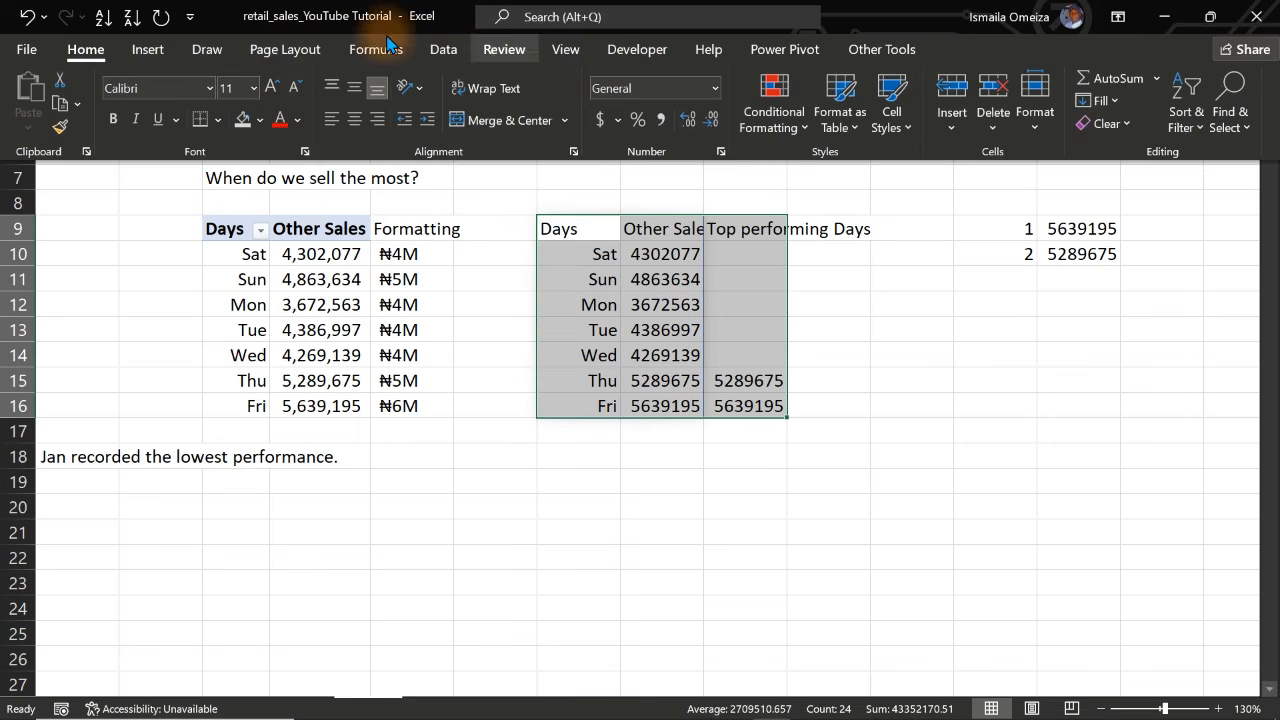
pyautogui.click(146, 50)
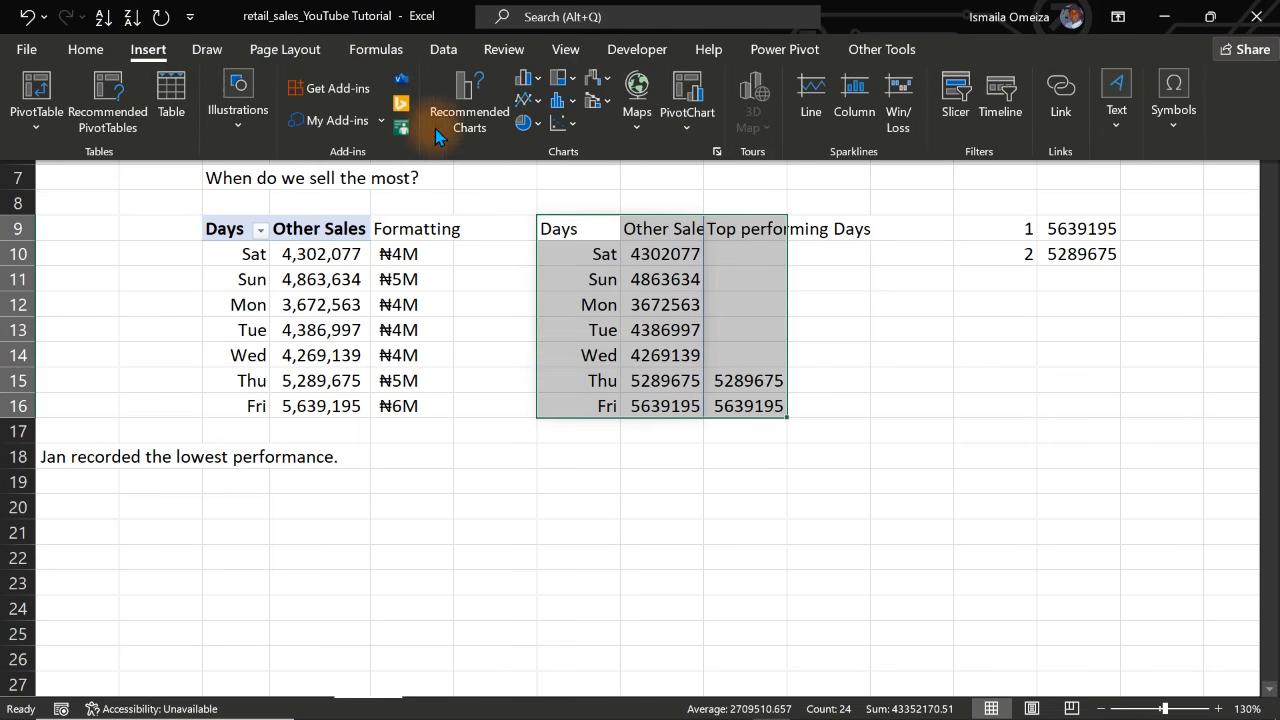
pyautogui.click(490, 105)
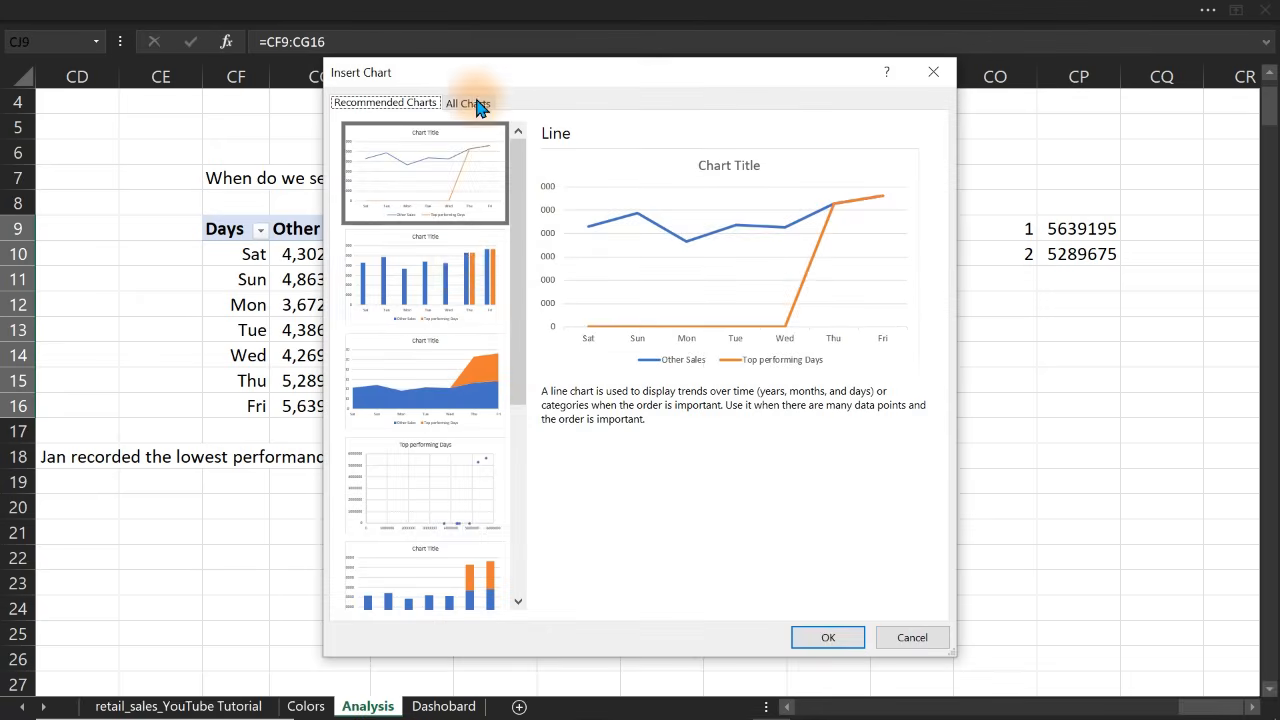
pyautogui.click(463, 280)
pyautogui.click(830, 637)
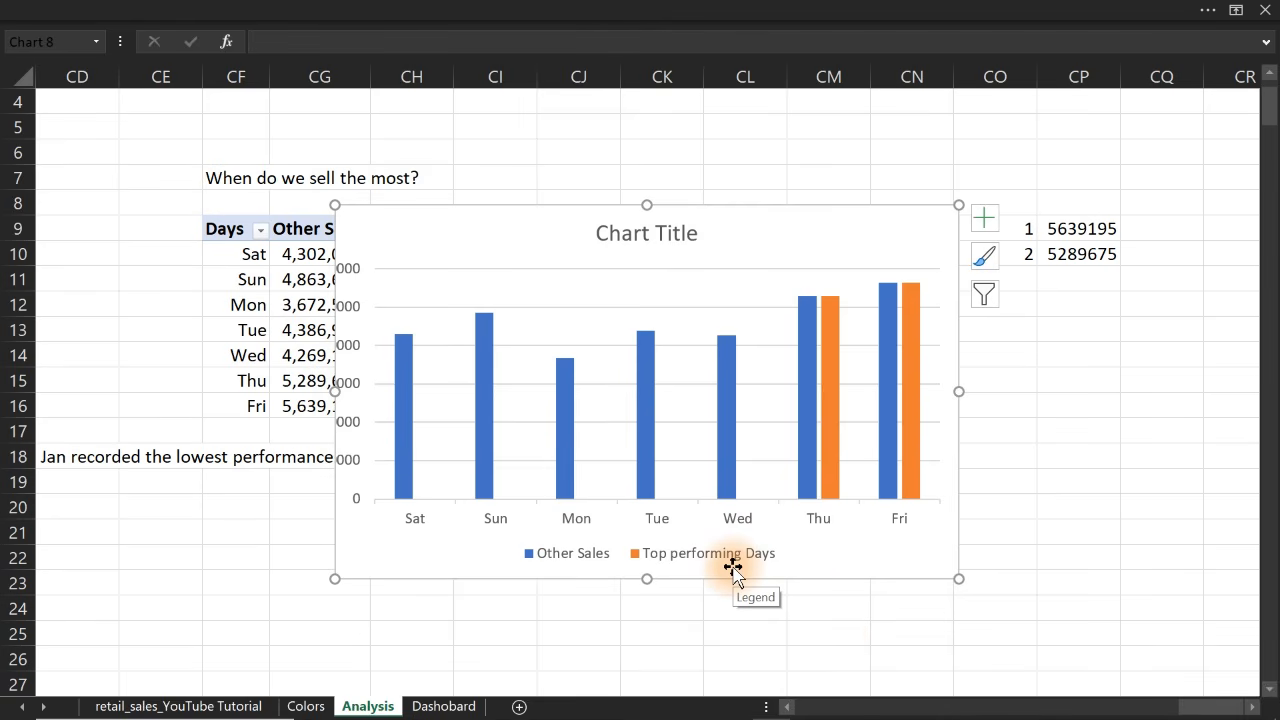
# Format the chart's Other Sales series with a gap width of 54% and a series overlap of 100%
pyautogui.click(815, 449)
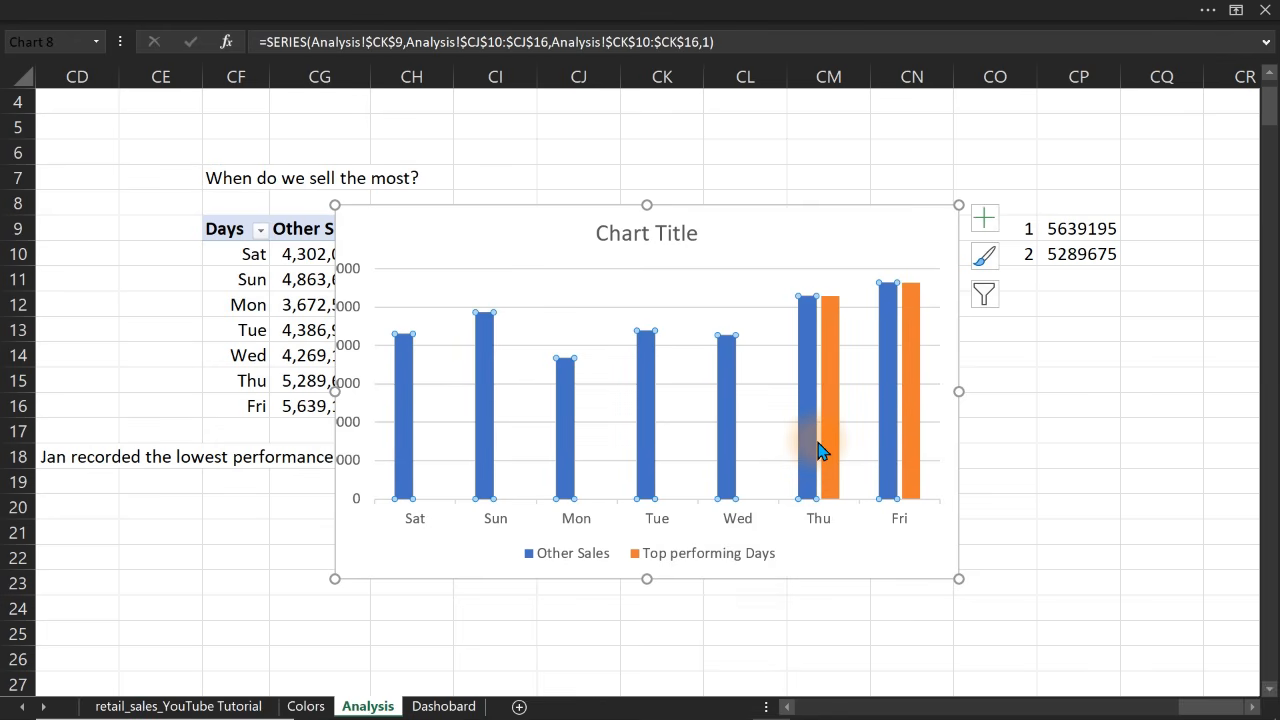
pyautogui.doubleClick(818, 450)
pyautogui.moveTo(227, 358); pyautogui.dragTo(210, 363)
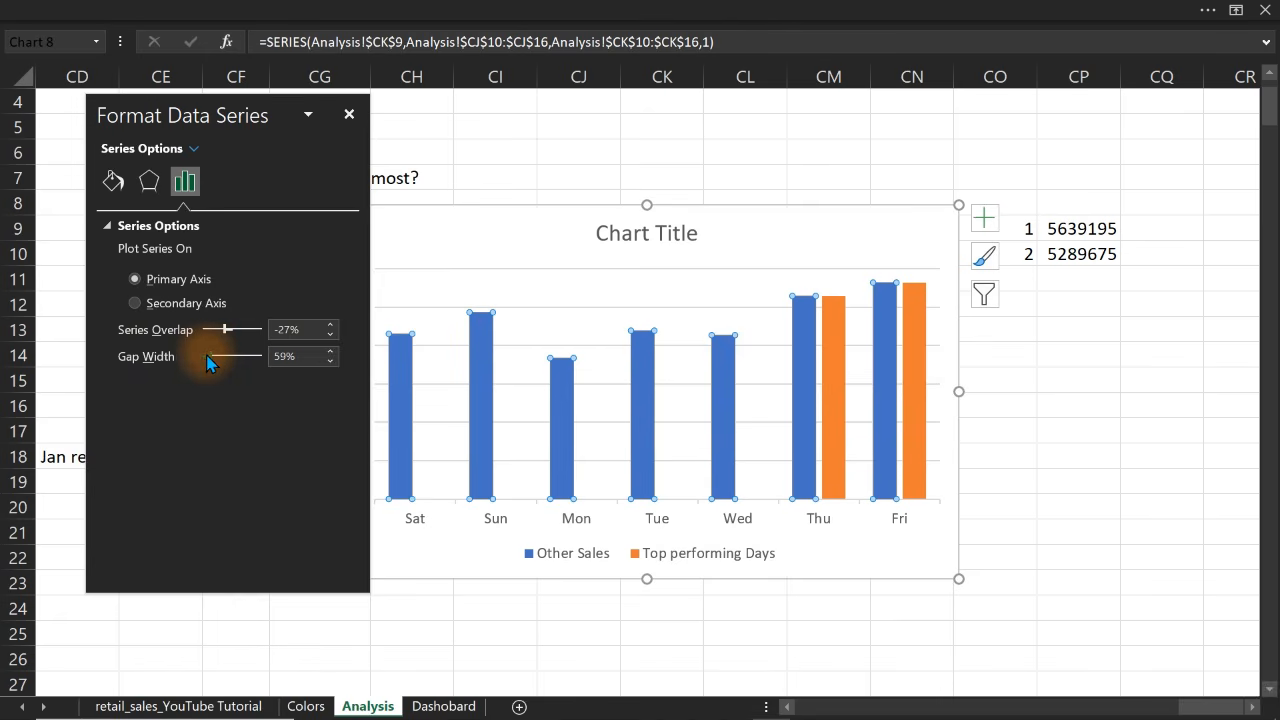
pyautogui.click(214, 330)
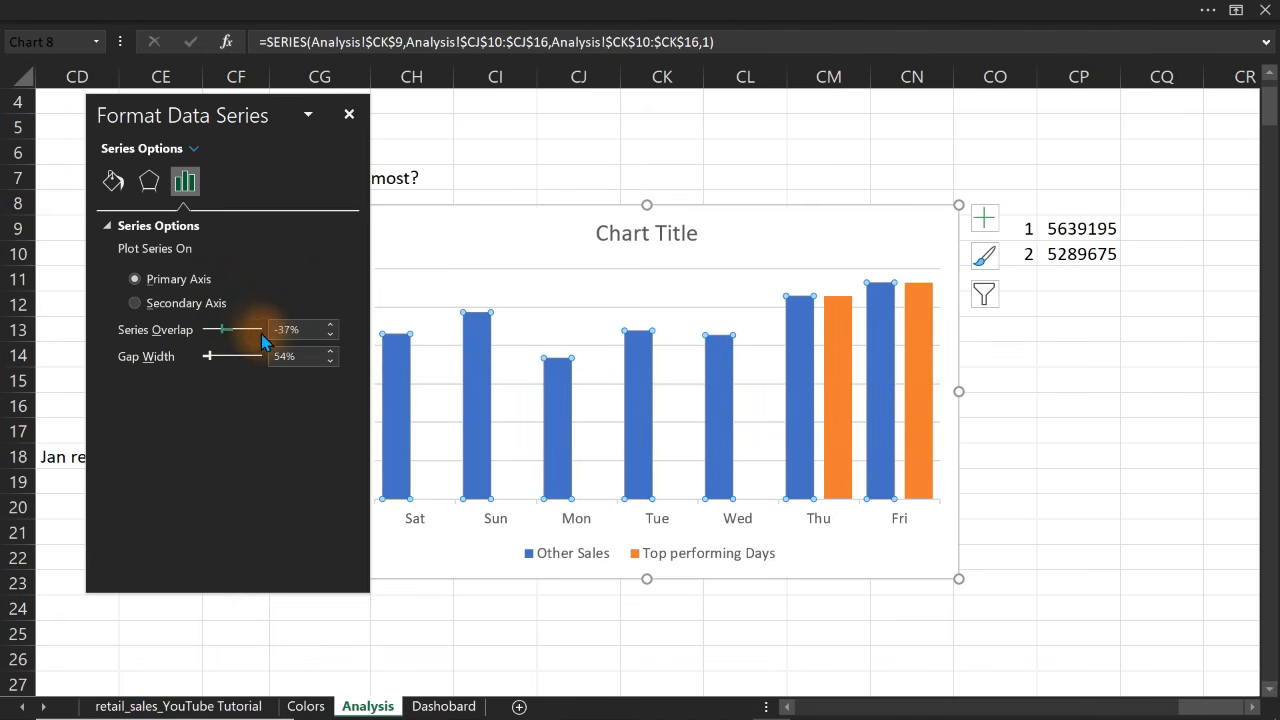
pyautogui.write('100')
pyautogui.press('Return')
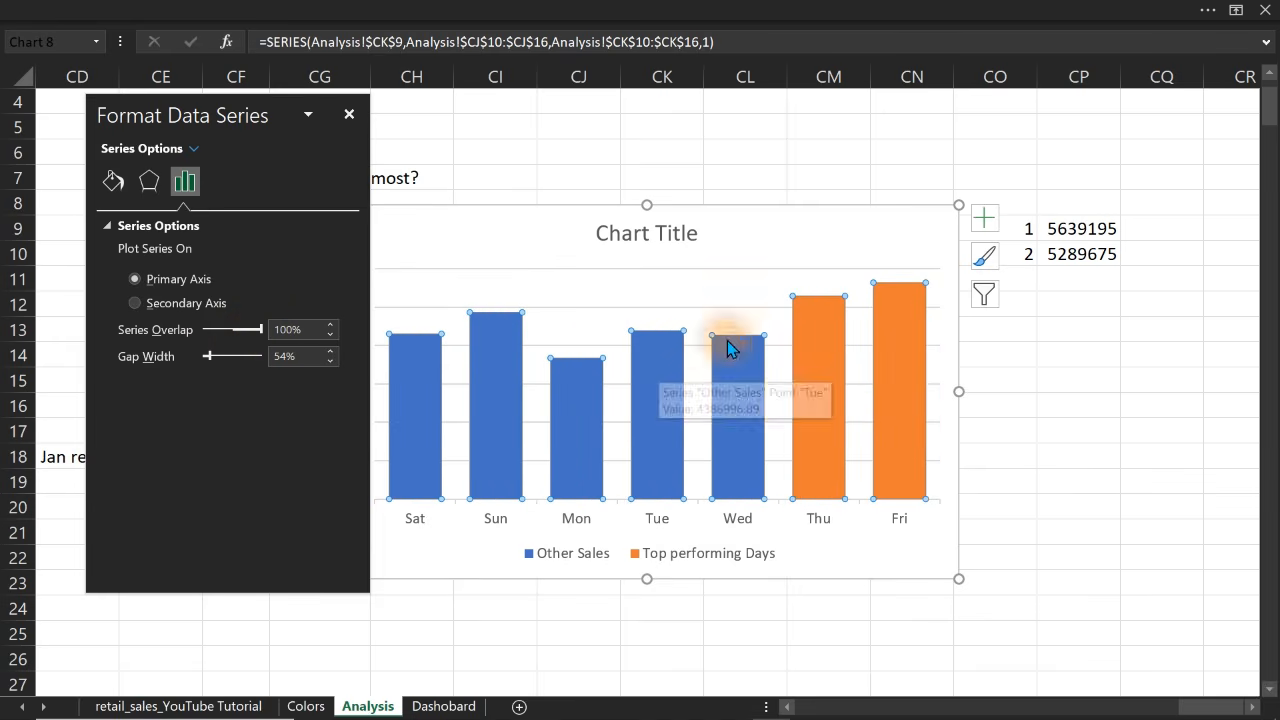
# Reposition the column chart so it clears the Days pivot table and its Formatting column
pyautogui.moveTo(254, 108); pyautogui.dragTo(1023, 230)
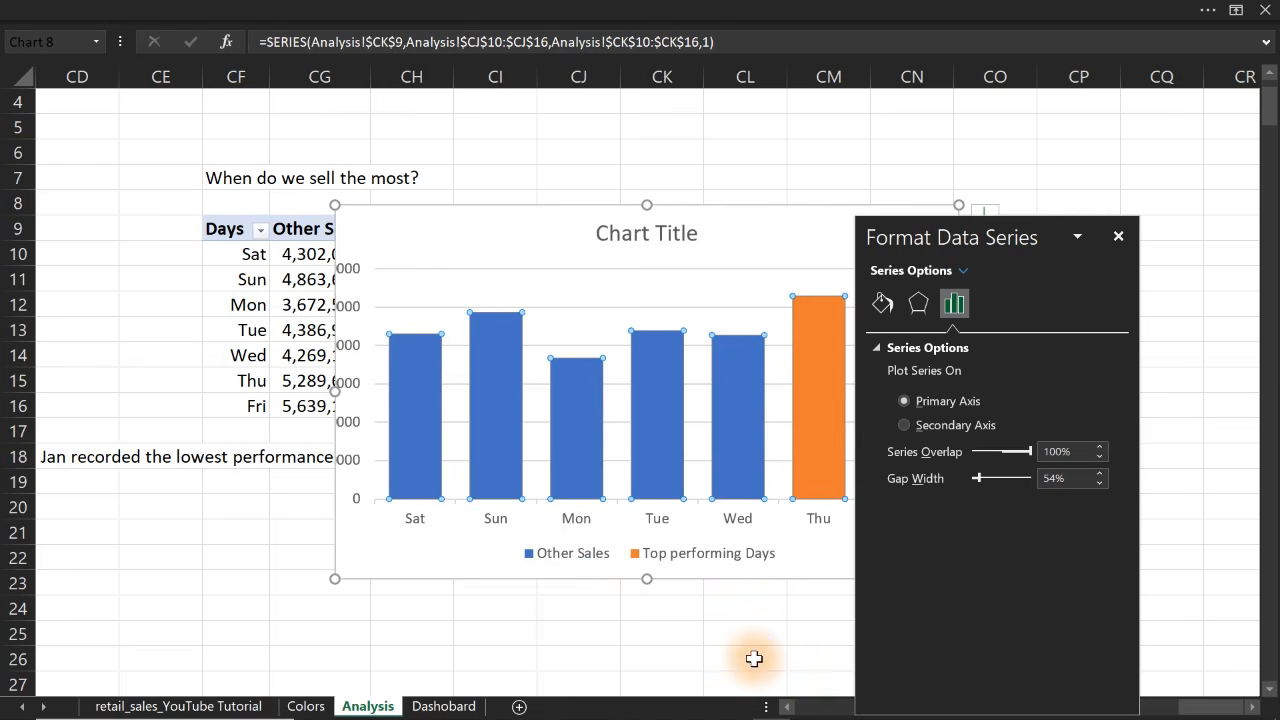
pyautogui.click(786, 706)
pyautogui.click(786, 706)
pyautogui.click(786, 706)
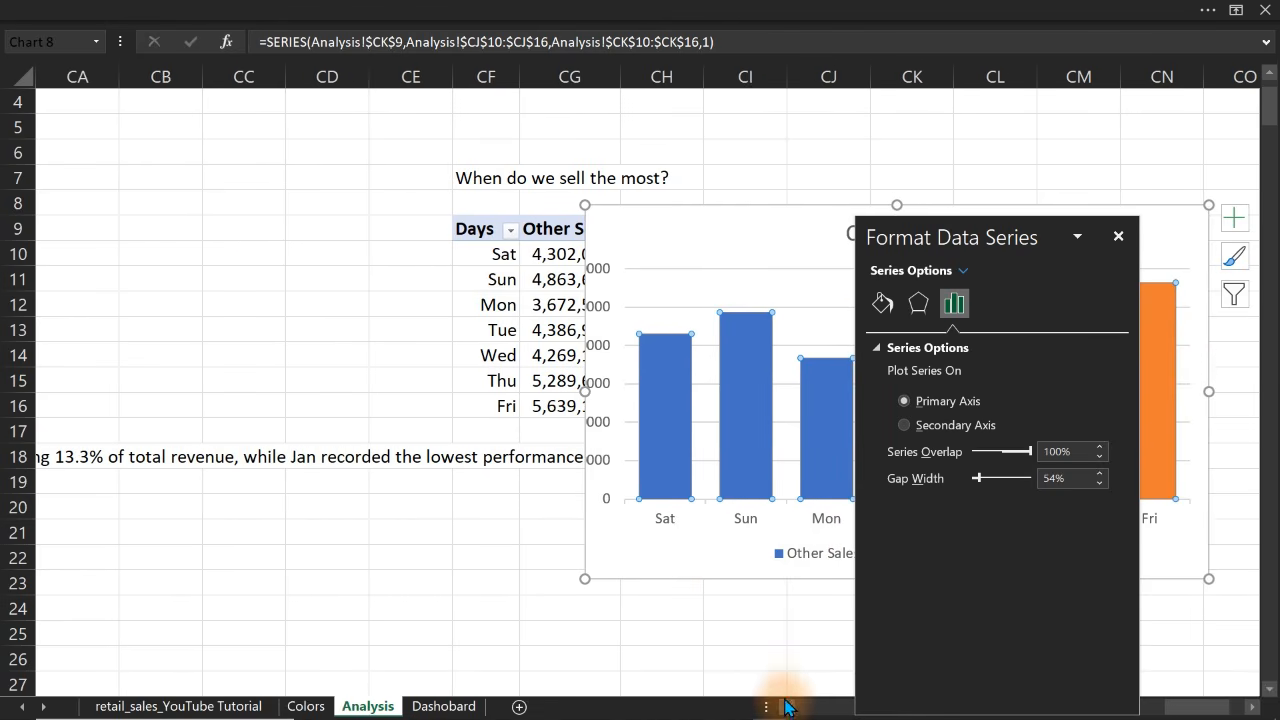
pyautogui.click(1256, 707)
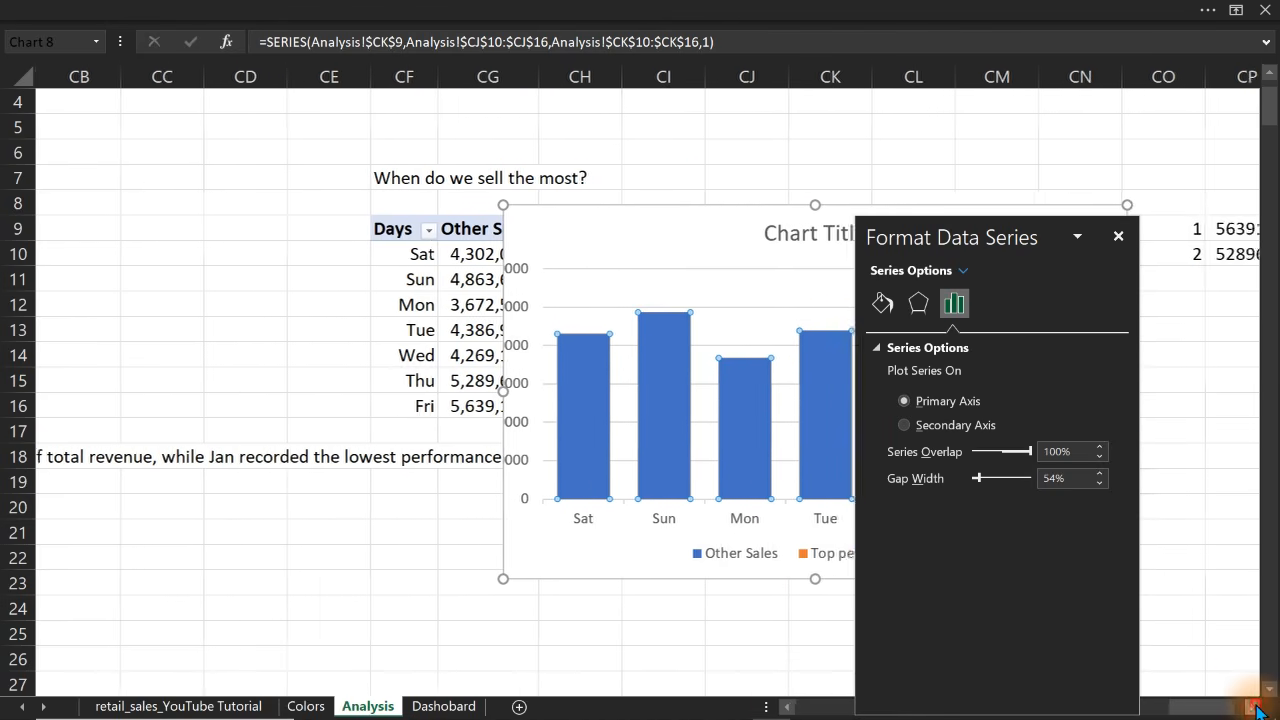
pyautogui.click(1256, 707)
pyautogui.click(1256, 707)
pyautogui.click(1256, 707)
pyautogui.click(417, 213)
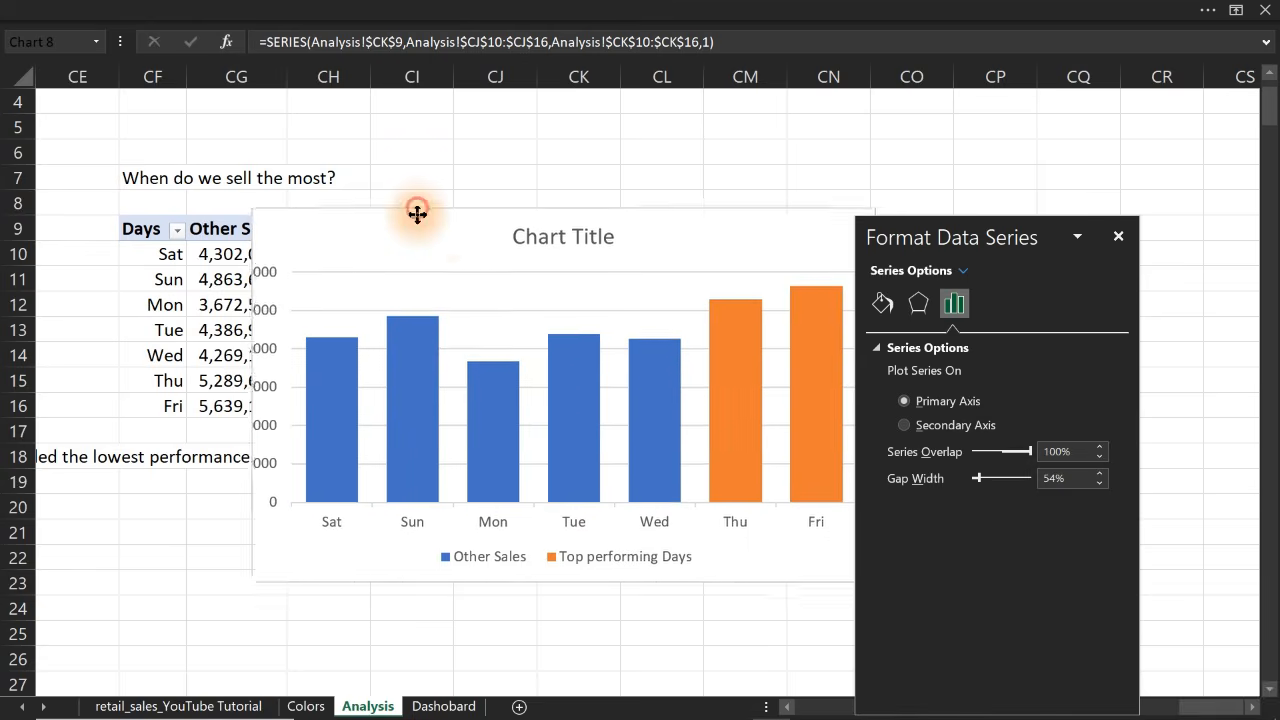
pyautogui.moveTo(417, 213); pyautogui.dragTo(571, 229)
# Add data labels to the weekday column chart
pyautogui.click(560, 378)
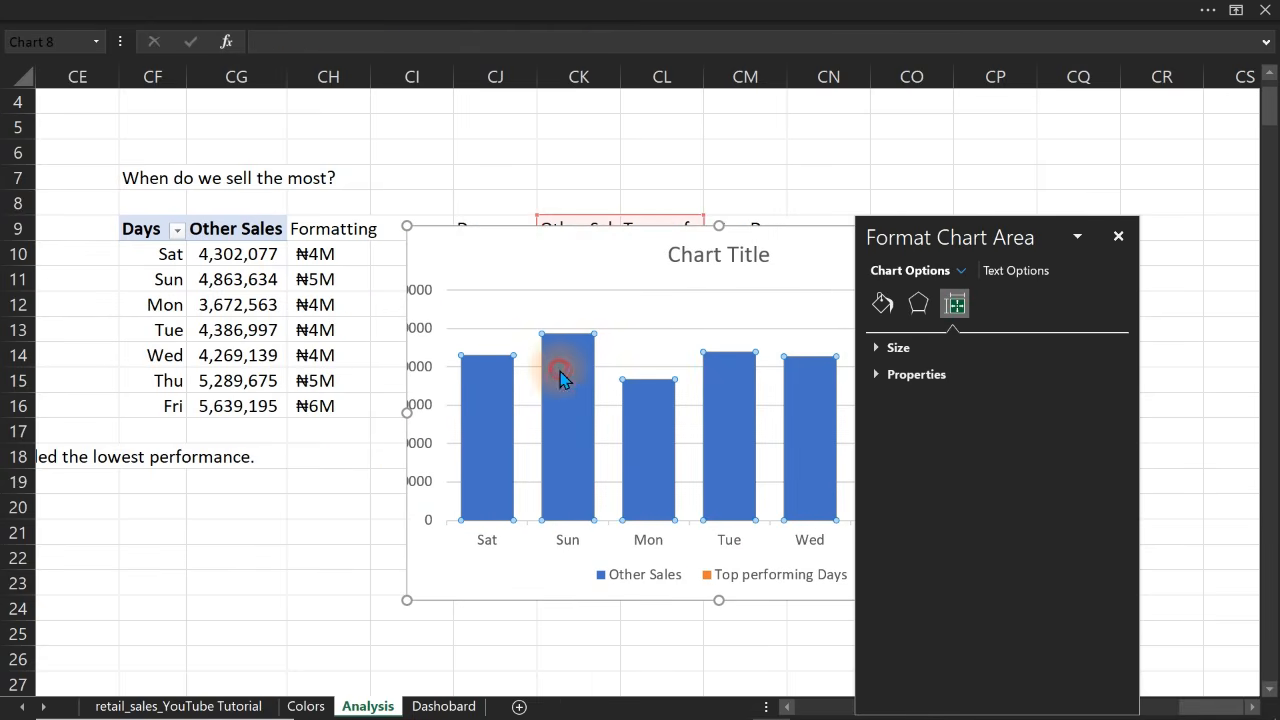
pyautogui.click(882, 303)
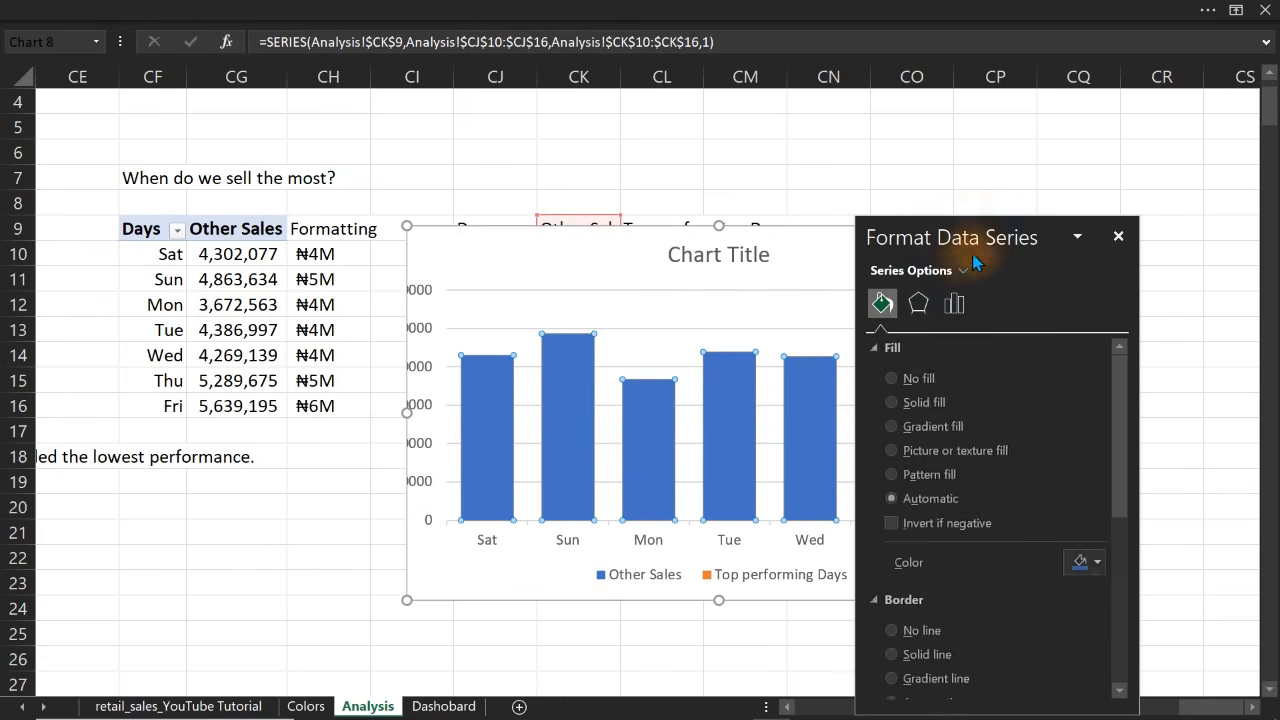
pyautogui.moveTo(975, 262); pyautogui.dragTo(887, 383)
pyautogui.click(1055, 245)
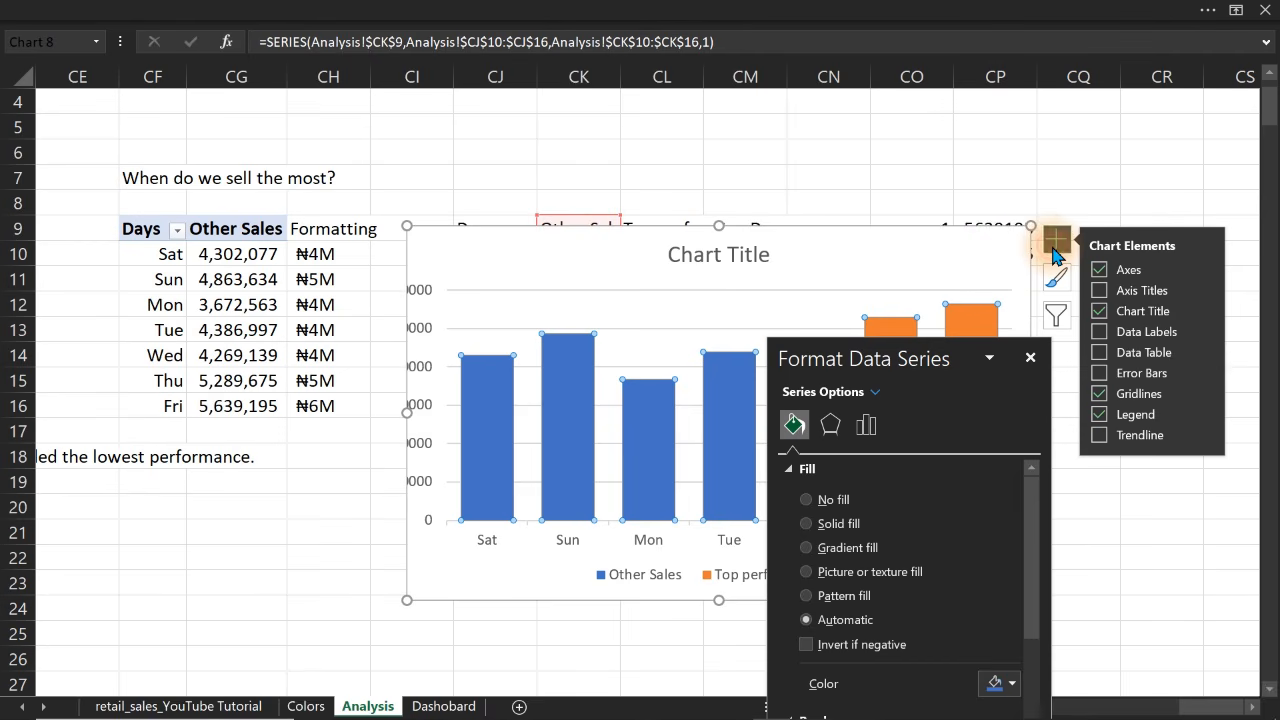
pyautogui.click(1104, 332)
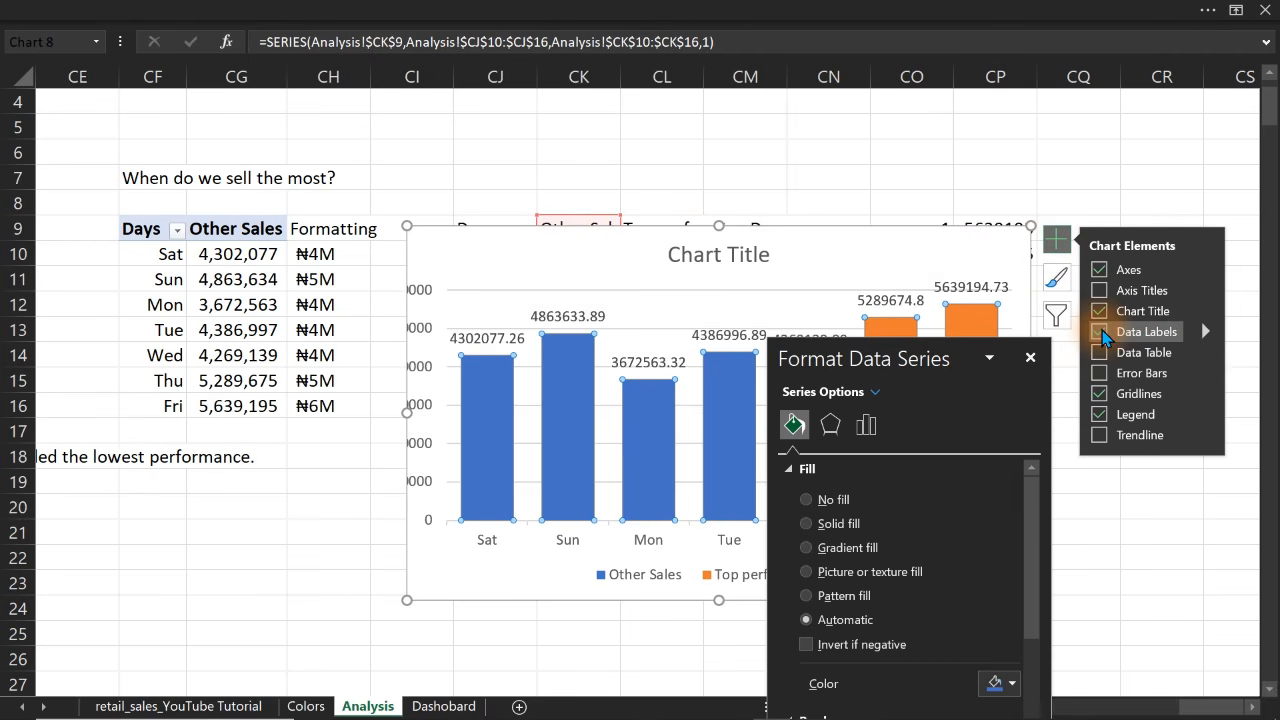
# Make the data labels take their text from cells CH10:CH16 and stop showing the series value
pyautogui.click(591, 322)
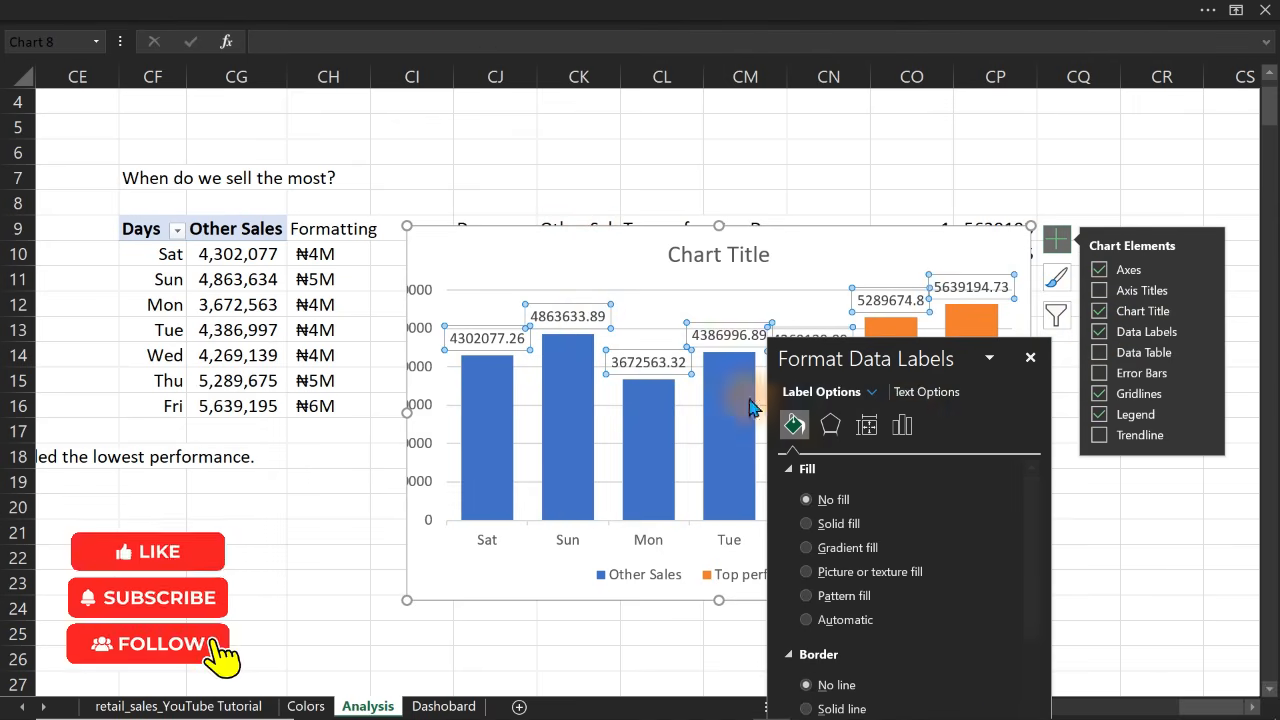
pyautogui.click(902, 425)
pyautogui.click(816, 514)
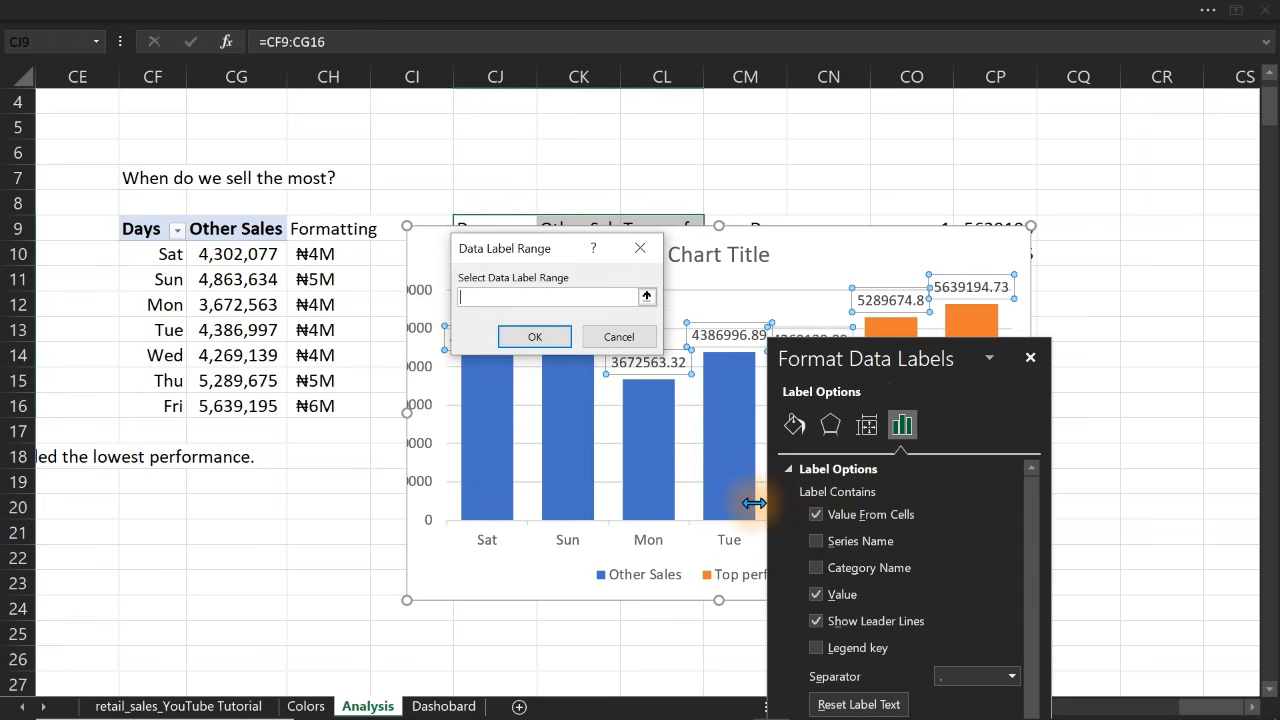
pyautogui.moveTo(308, 256); pyautogui.dragTo(320, 410)
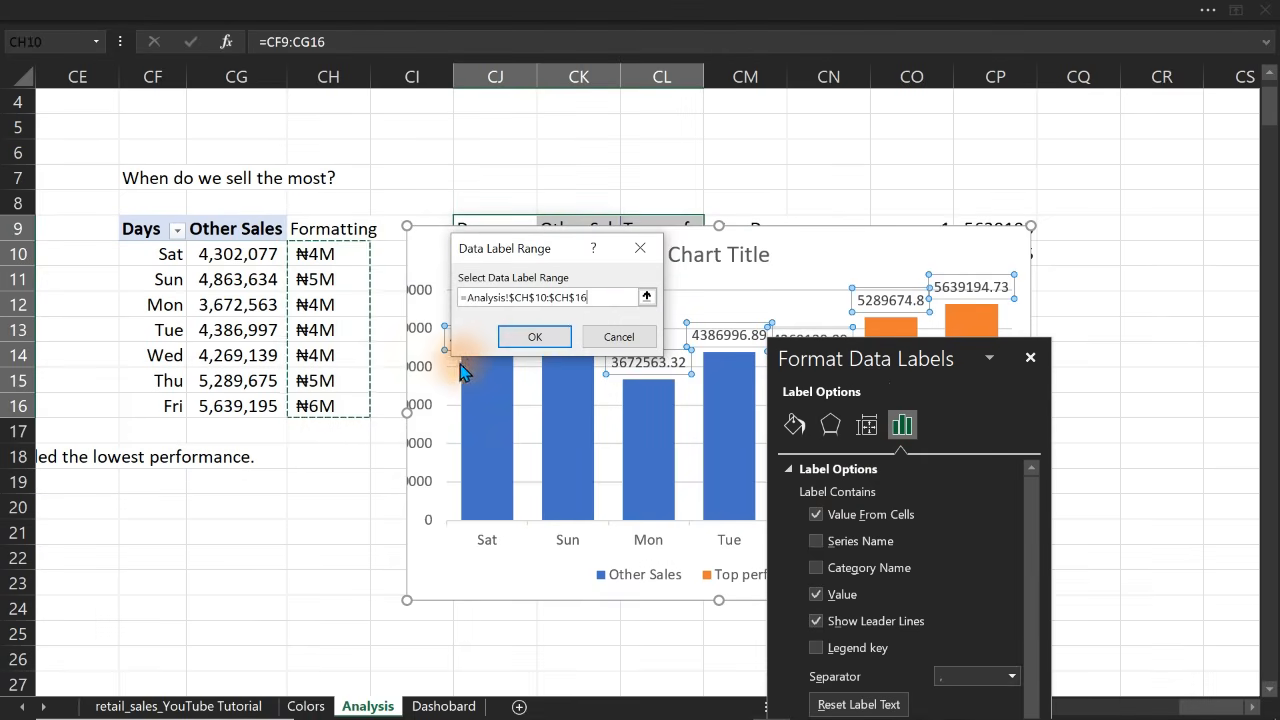
pyautogui.click(534, 334)
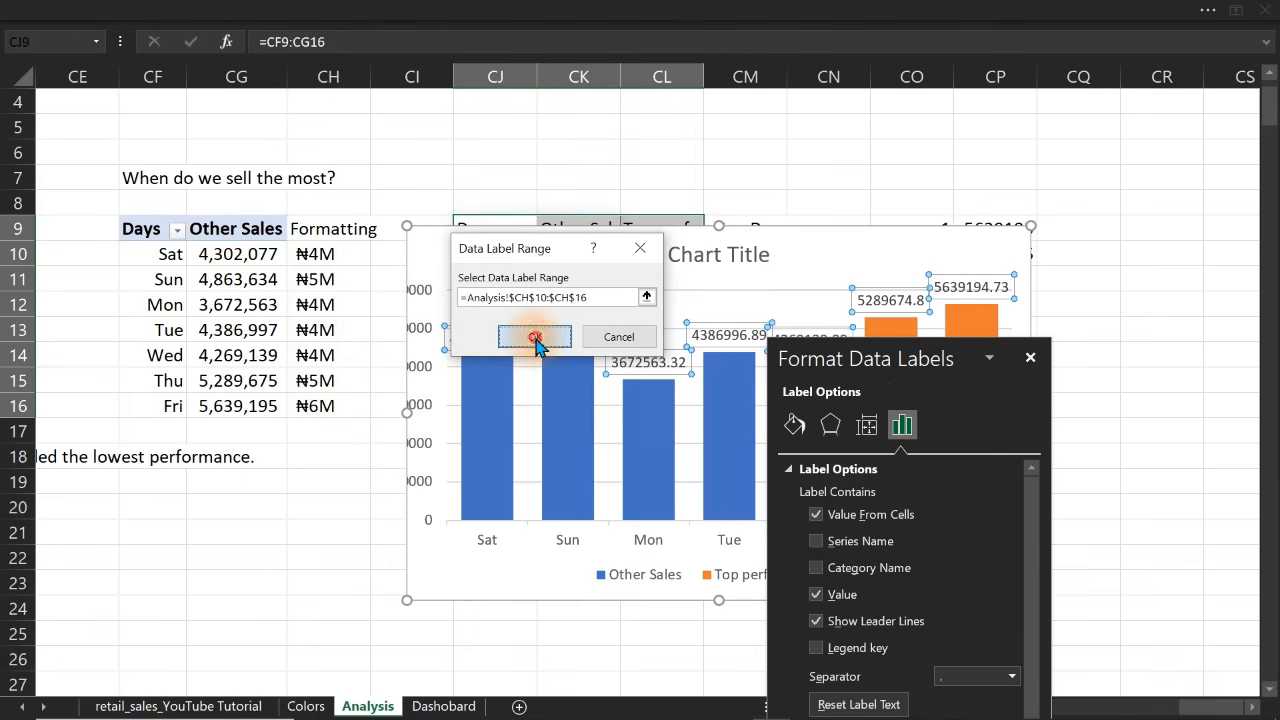
pyautogui.click(816, 599)
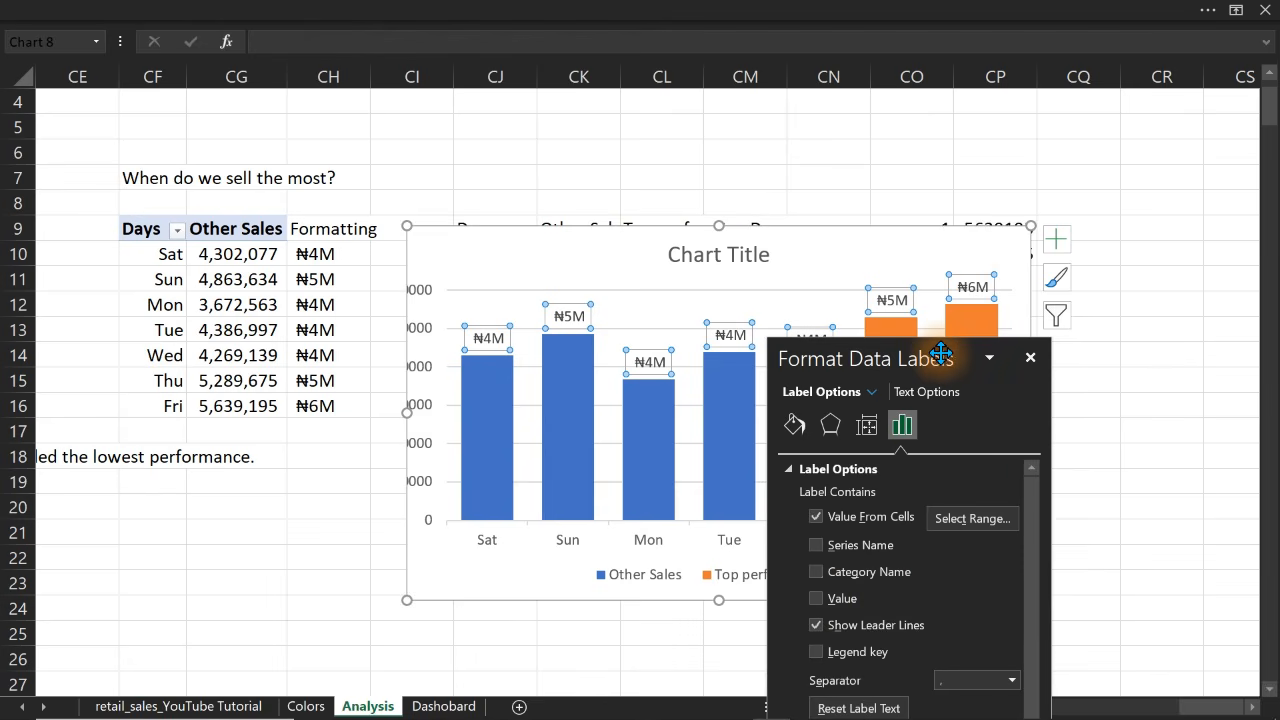
# Fill the Top performing Days columns with the dark blue from the recent colors
pyautogui.moveTo(935, 356); pyautogui.dragTo(255, 278)
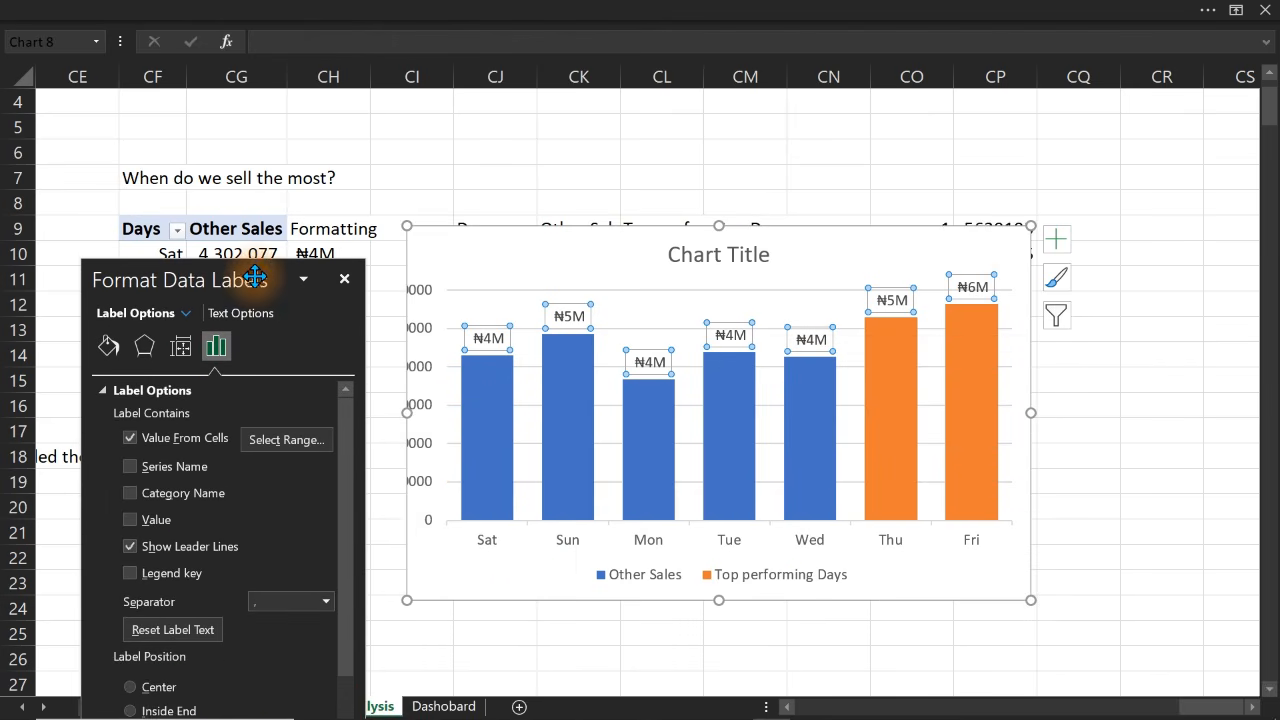
pyautogui.click(910, 440)
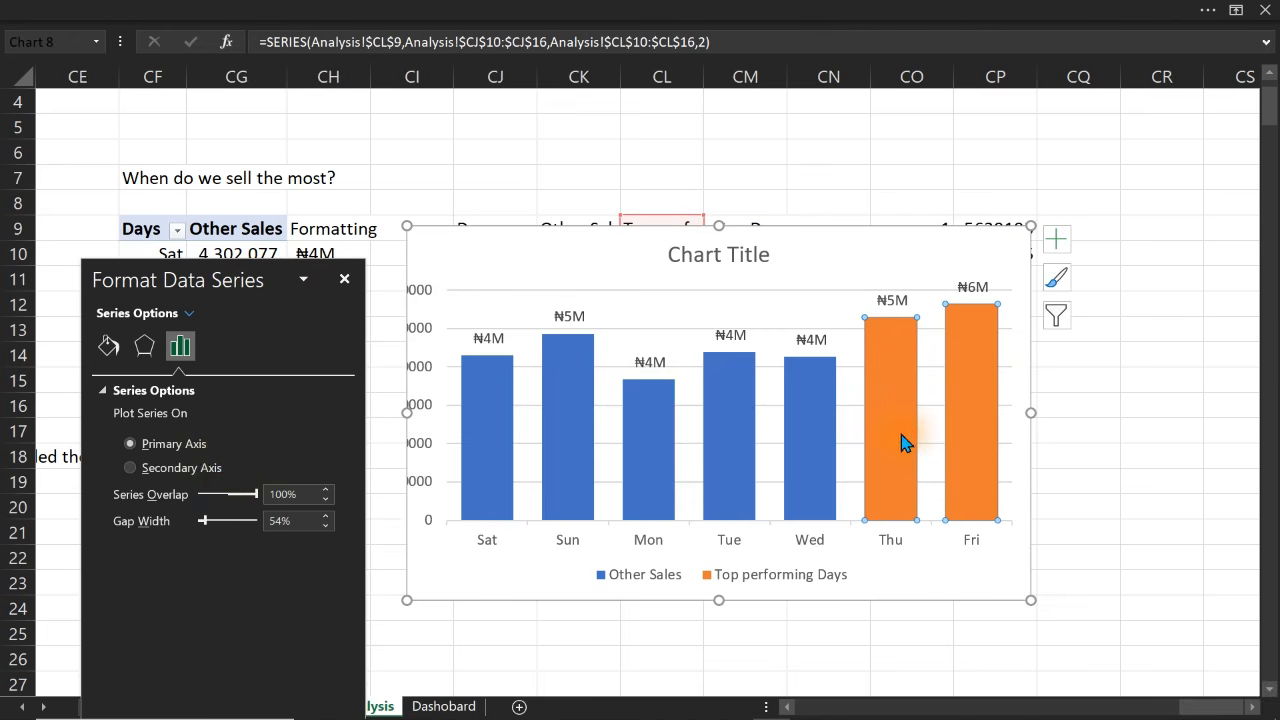
pyautogui.click(108, 345)
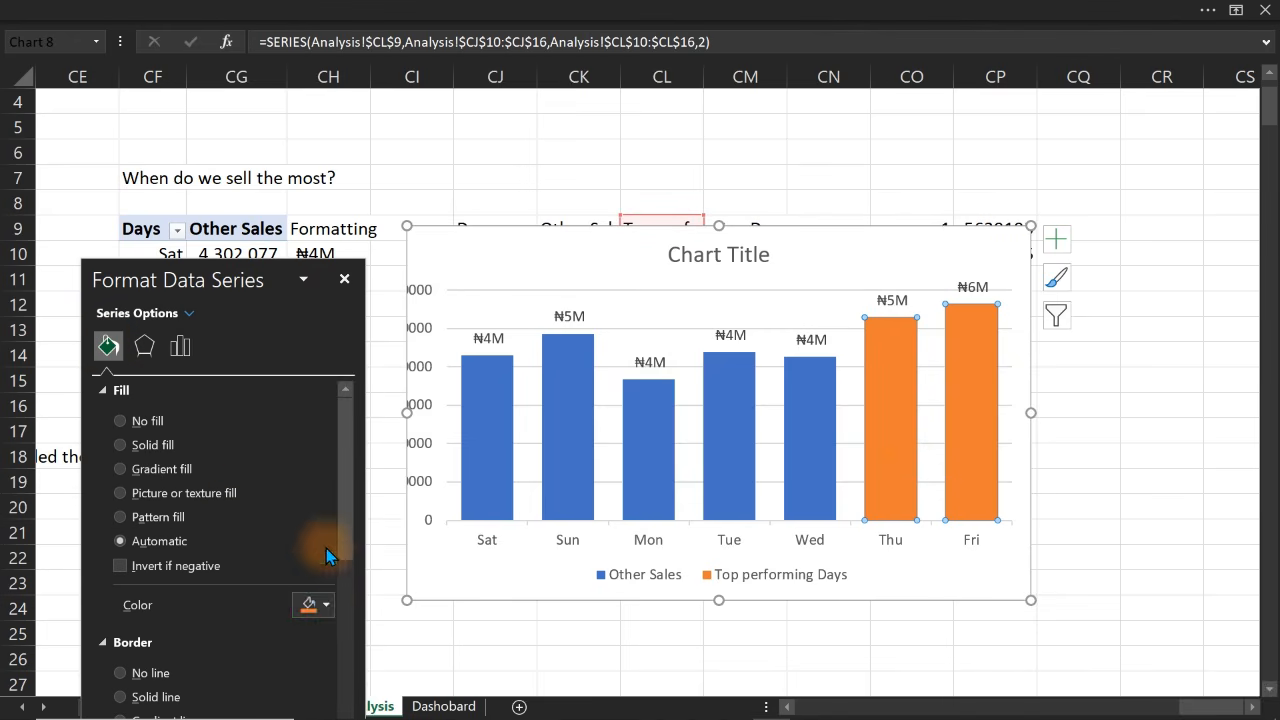
pyautogui.click(326, 606)
pyautogui.click(302, 553)
# Fill the Other Sales columns with a lighter shade of the blue theme color
pyautogui.click(486, 457)
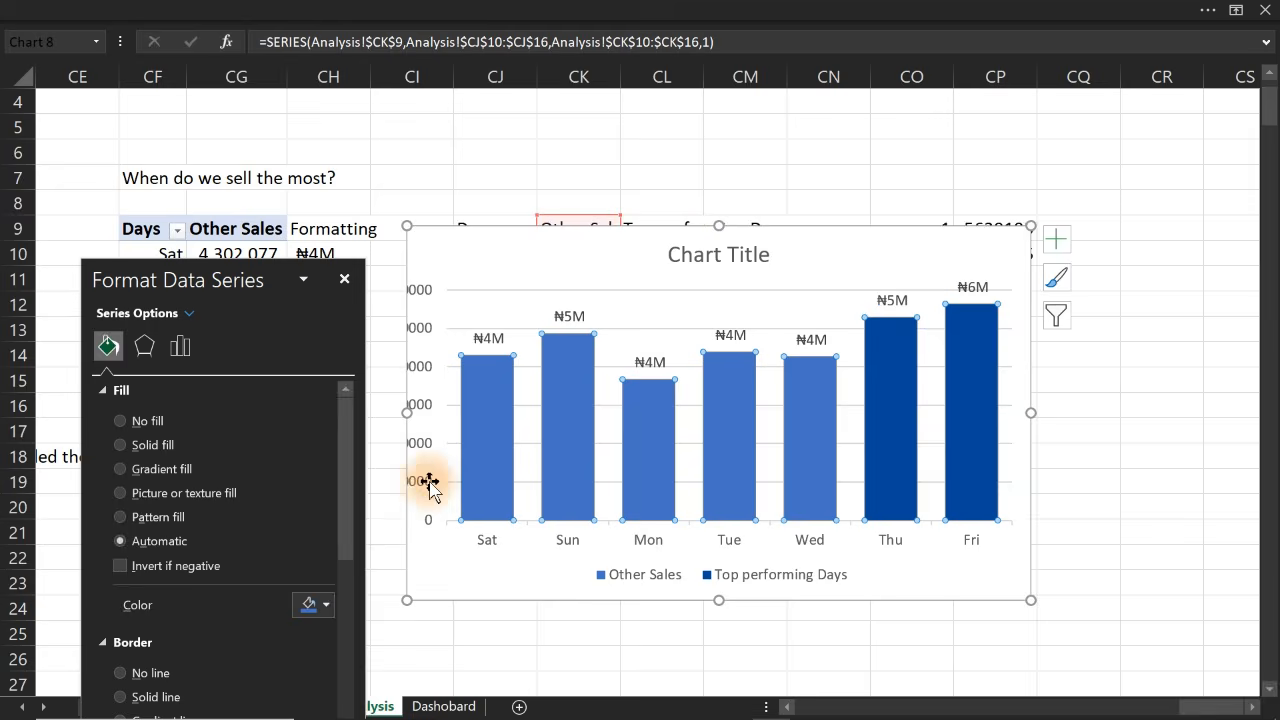
pyautogui.click(313, 604)
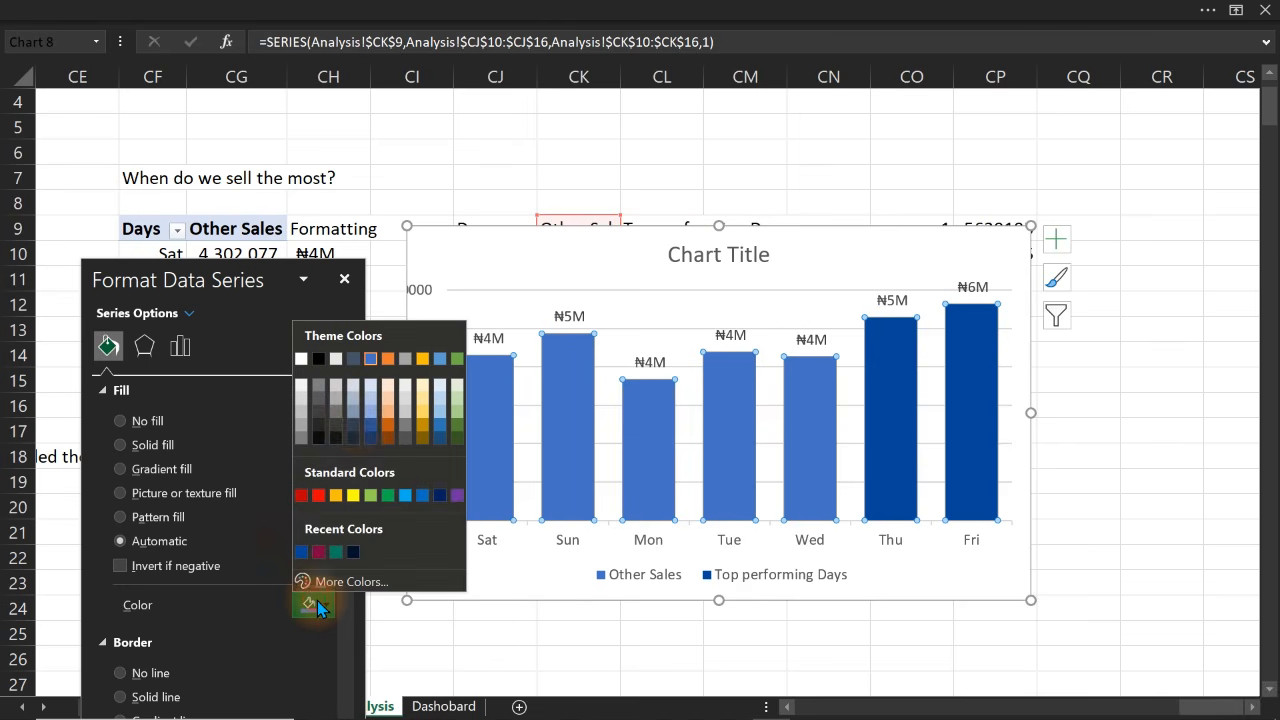
pyautogui.click(369, 411)
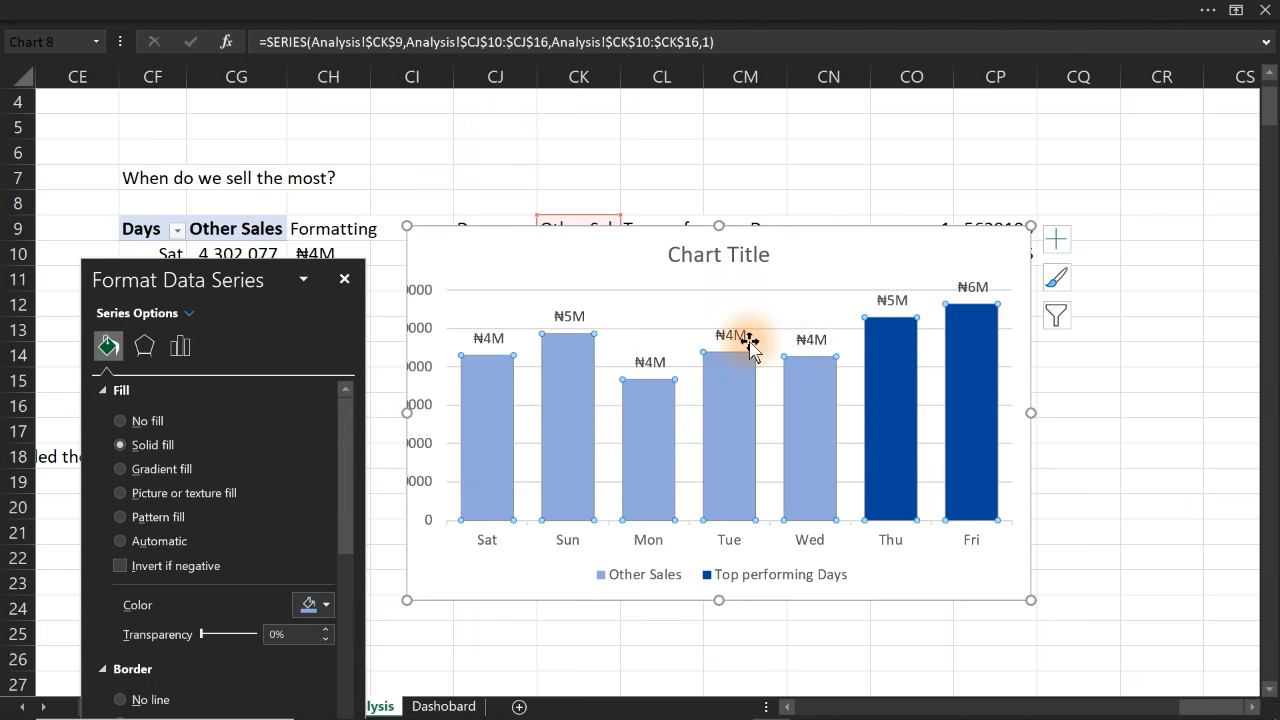
# Increase the font size of the chart's data labels to 12
pyautogui.click(570, 320)
pyautogui.click(377, 9)
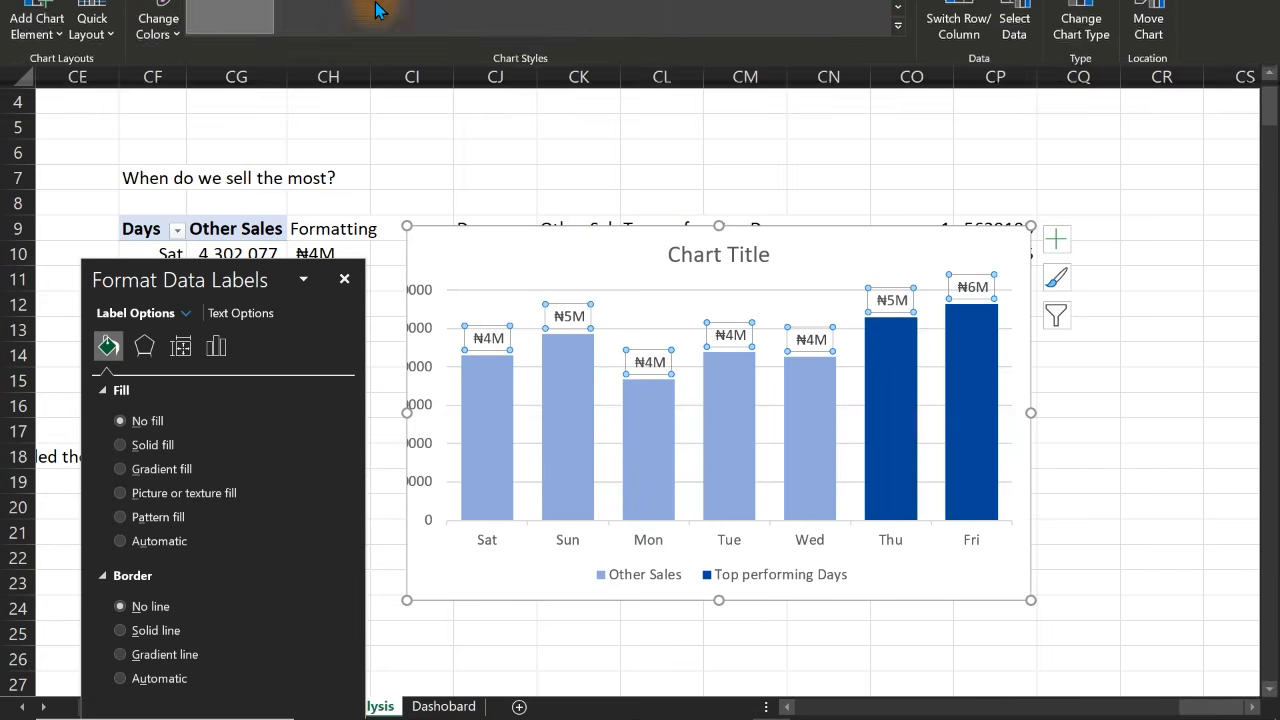
pyautogui.click(86, 50)
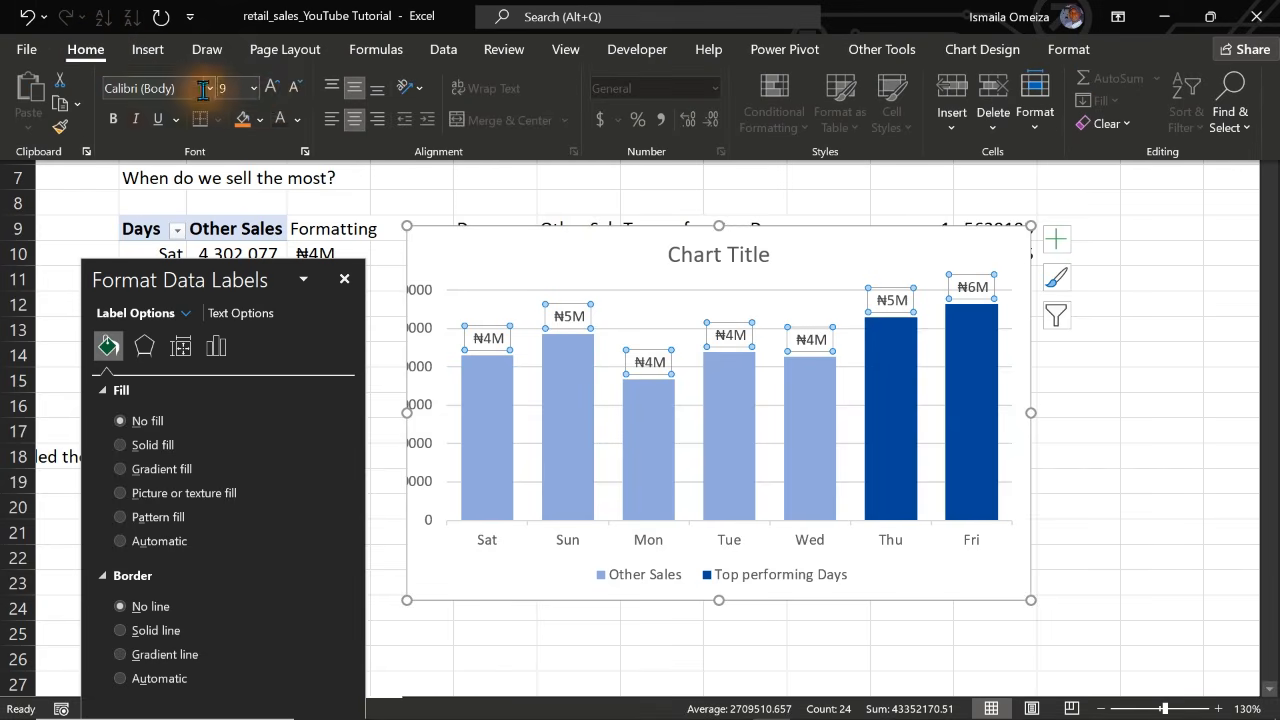
pyautogui.click(270, 88)
pyautogui.click(270, 88)
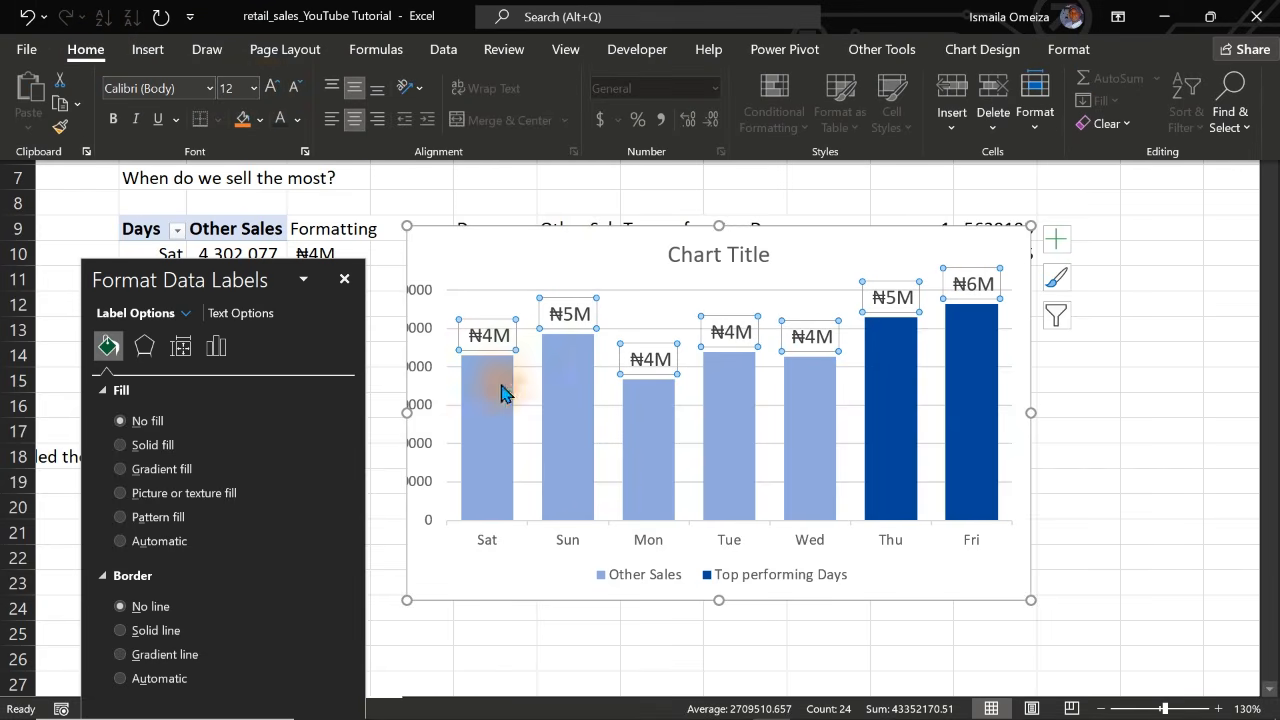
# Set the font size of the weekday labels on the horizontal axis to 12
pyautogui.click(566, 548)
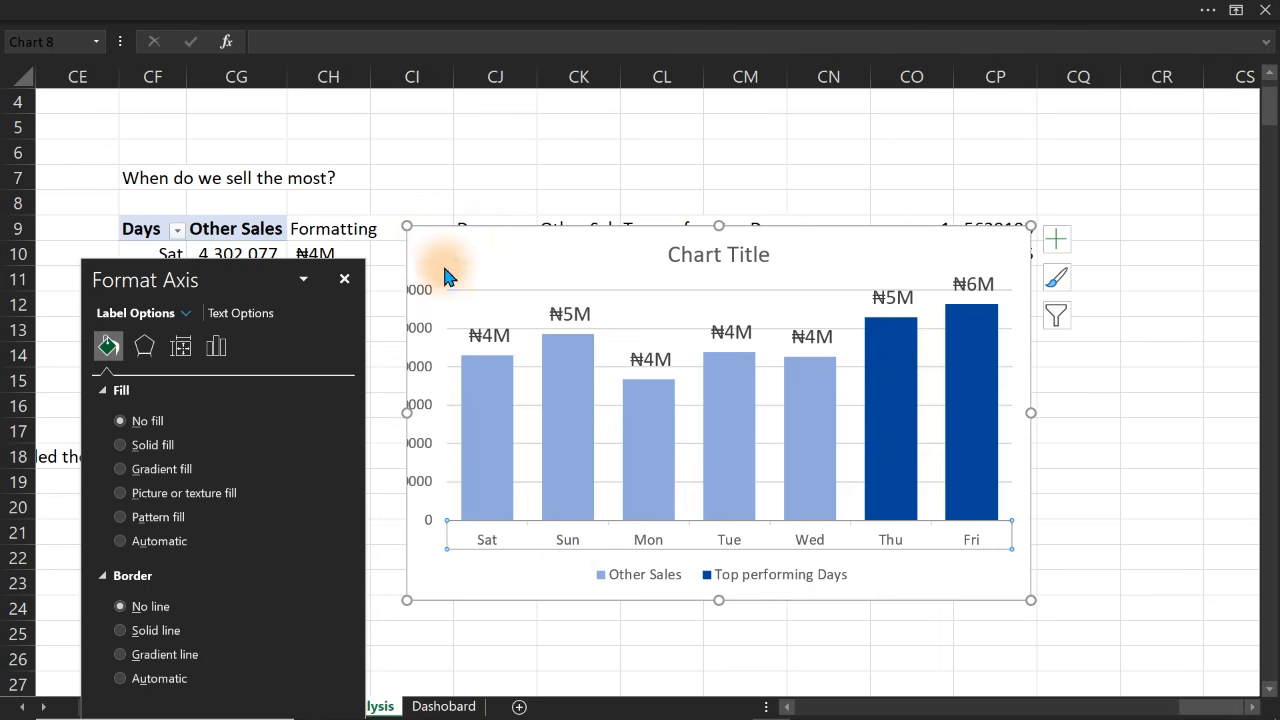
pyautogui.click(372, 10)
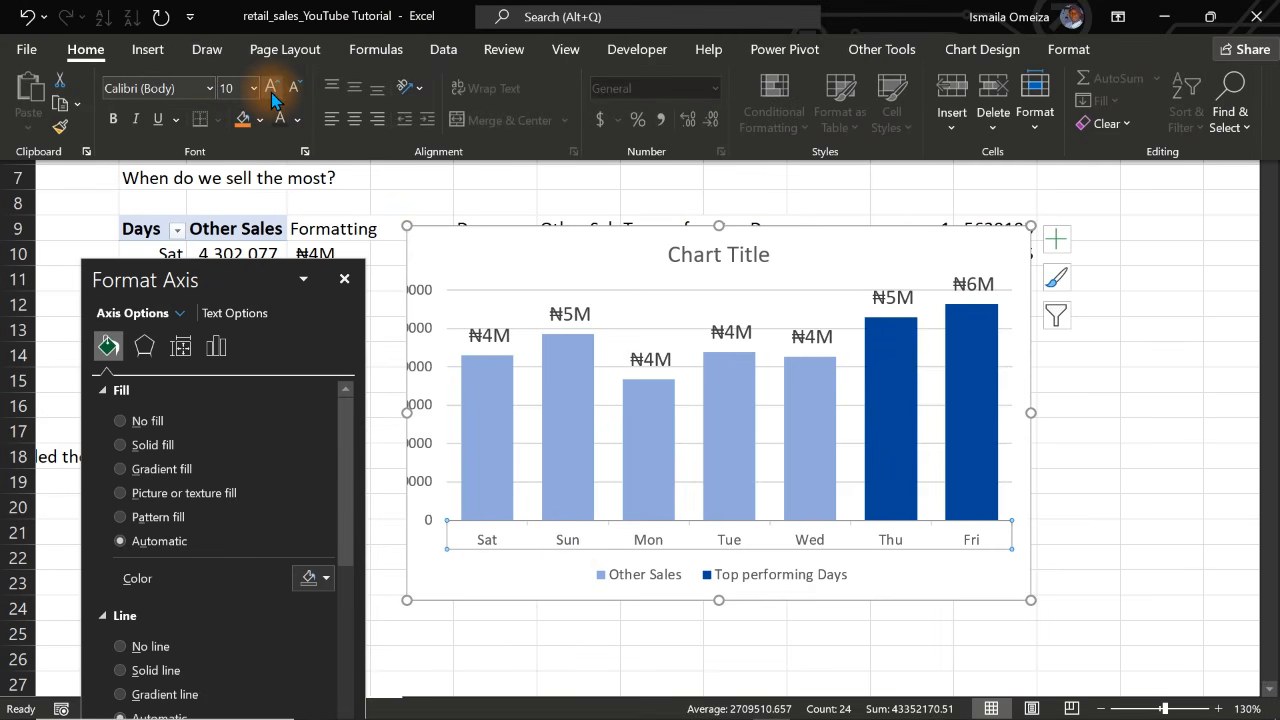
pyautogui.click(273, 95)
pyautogui.click(273, 95)
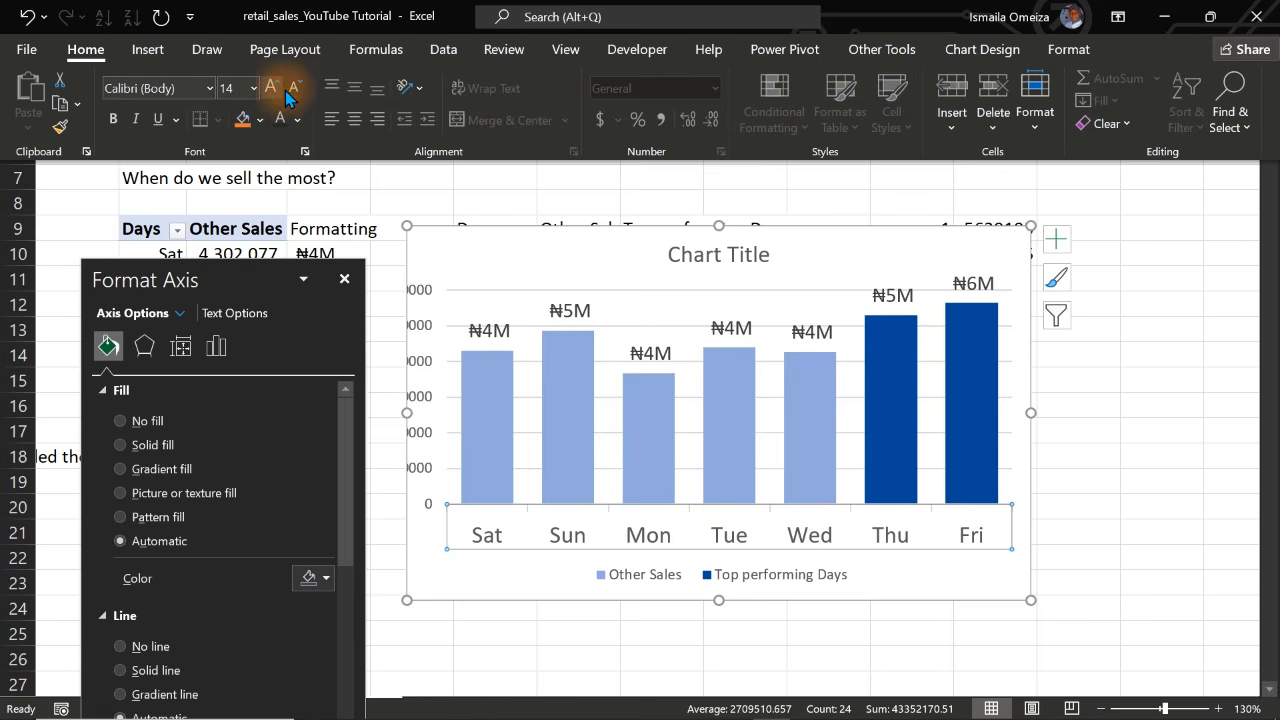
pyautogui.click(296, 88)
pyautogui.click(296, 89)
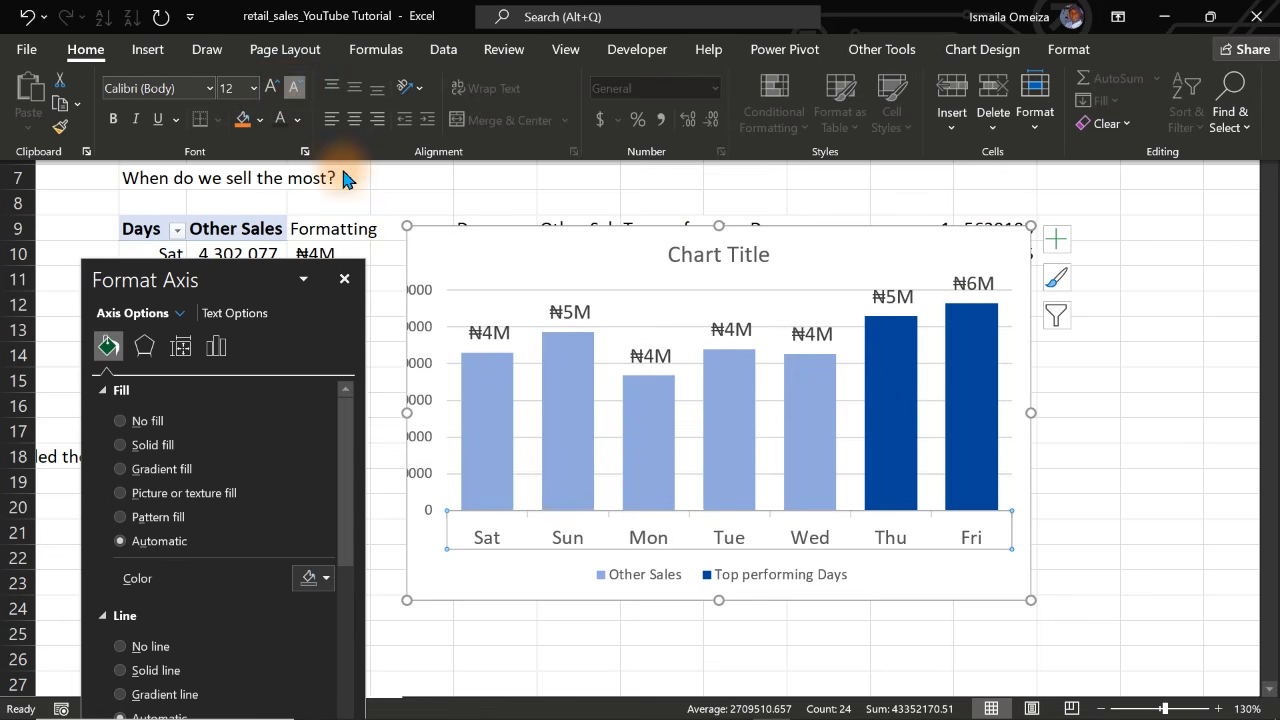
pyautogui.click(277, 92)
# Increase the font size of the chart legend to 12
pyautogui.click(666, 576)
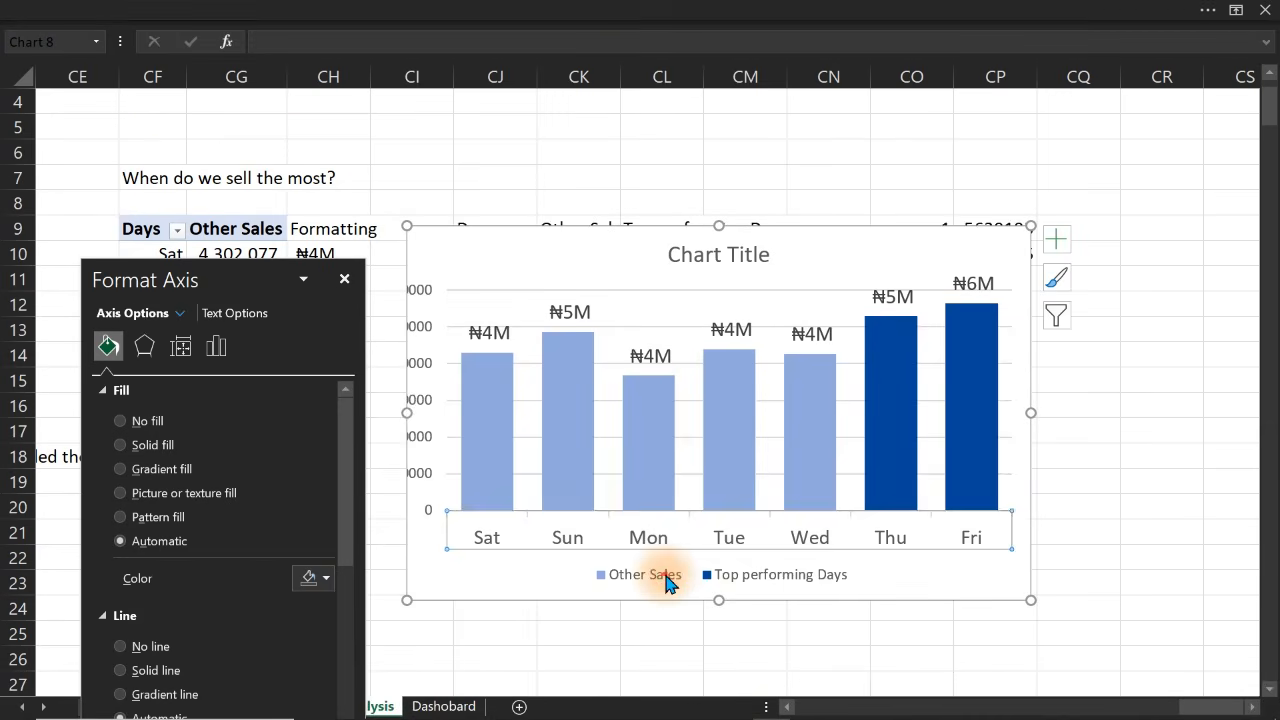
pyautogui.click(566, 8)
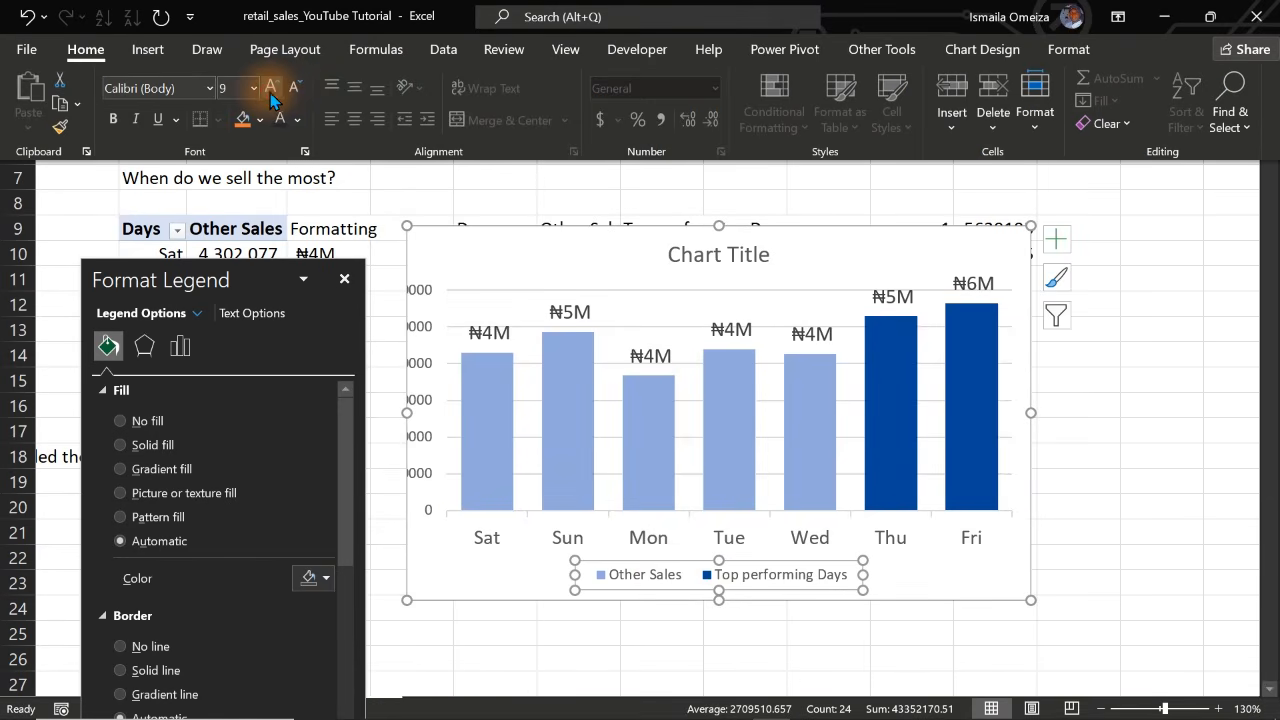
pyautogui.click(269, 90)
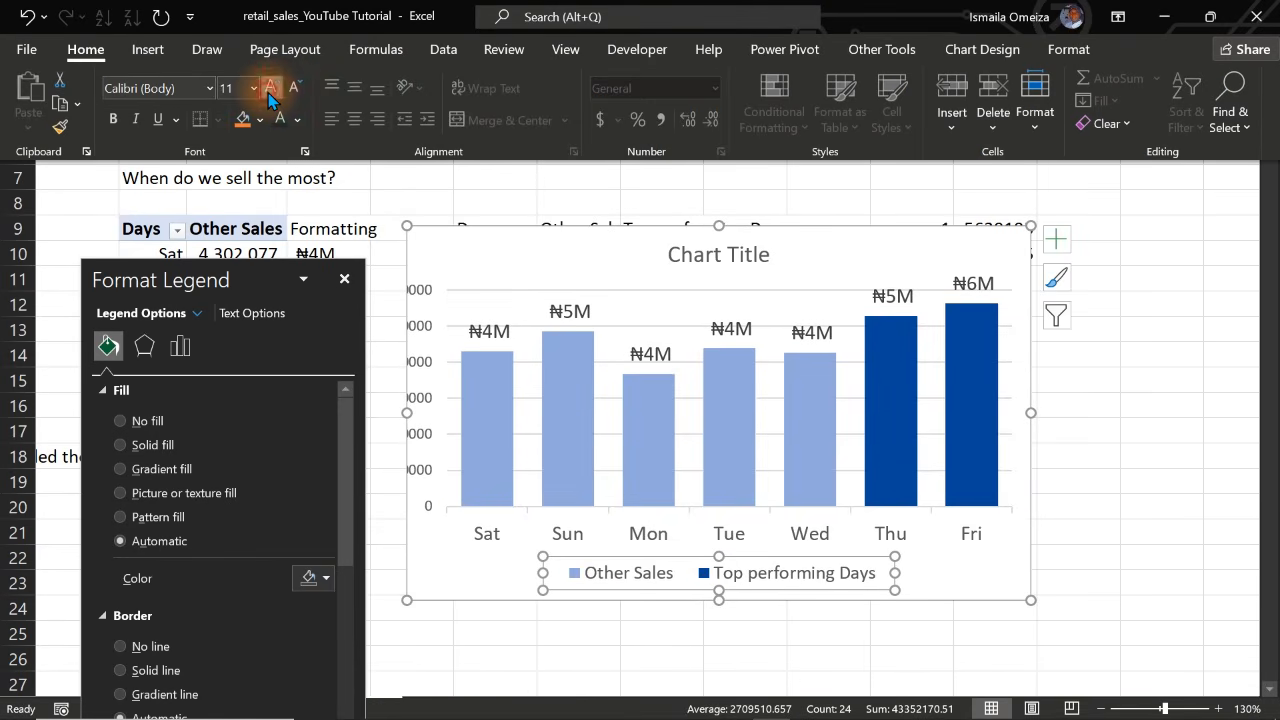
pyautogui.click(269, 90)
# Remove the vertical axis, chart title and gridlines from the weekday column chart
pyautogui.click(428, 302)
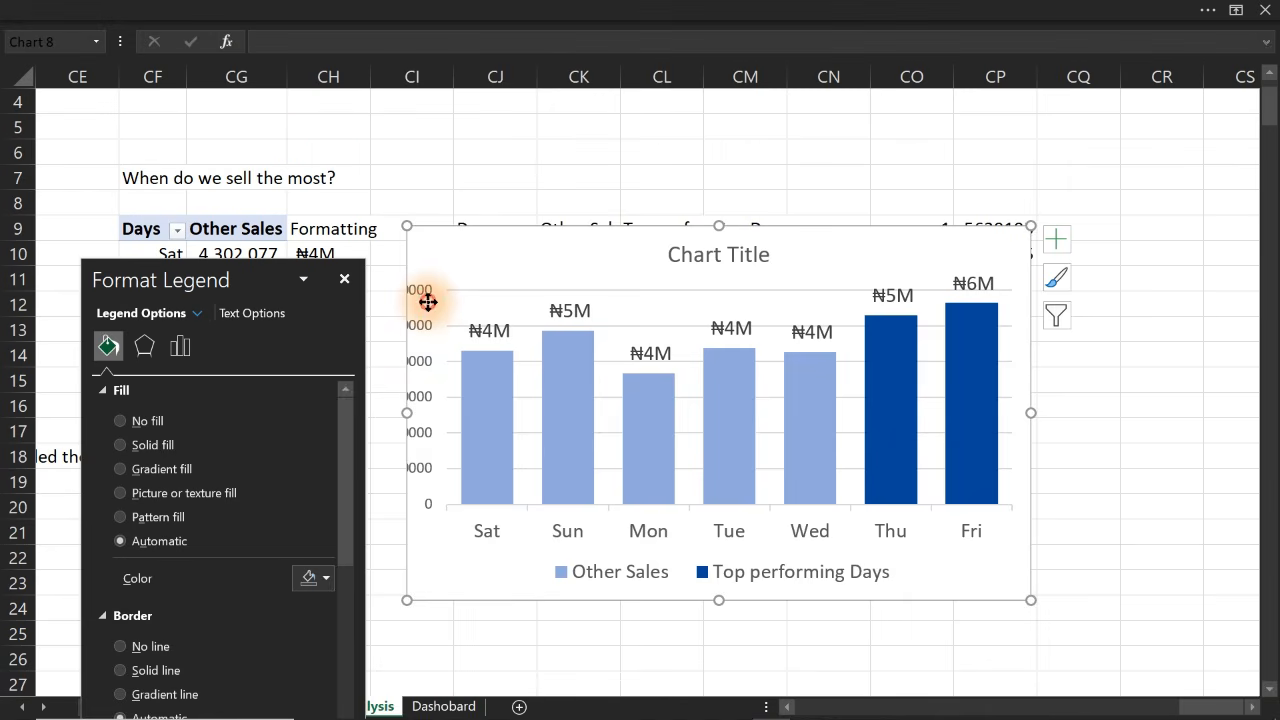
pyautogui.click(421, 297)
pyautogui.press('Delete')
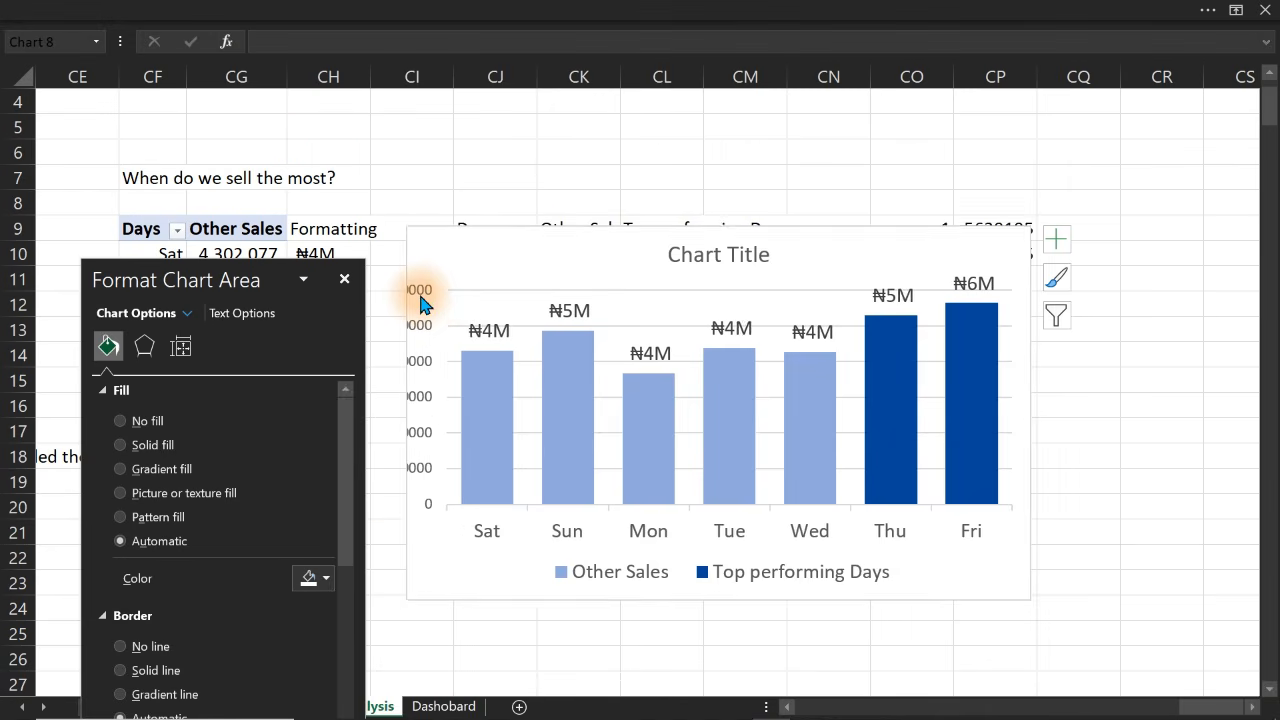
pyautogui.click(1060, 246)
pyautogui.click(1100, 312)
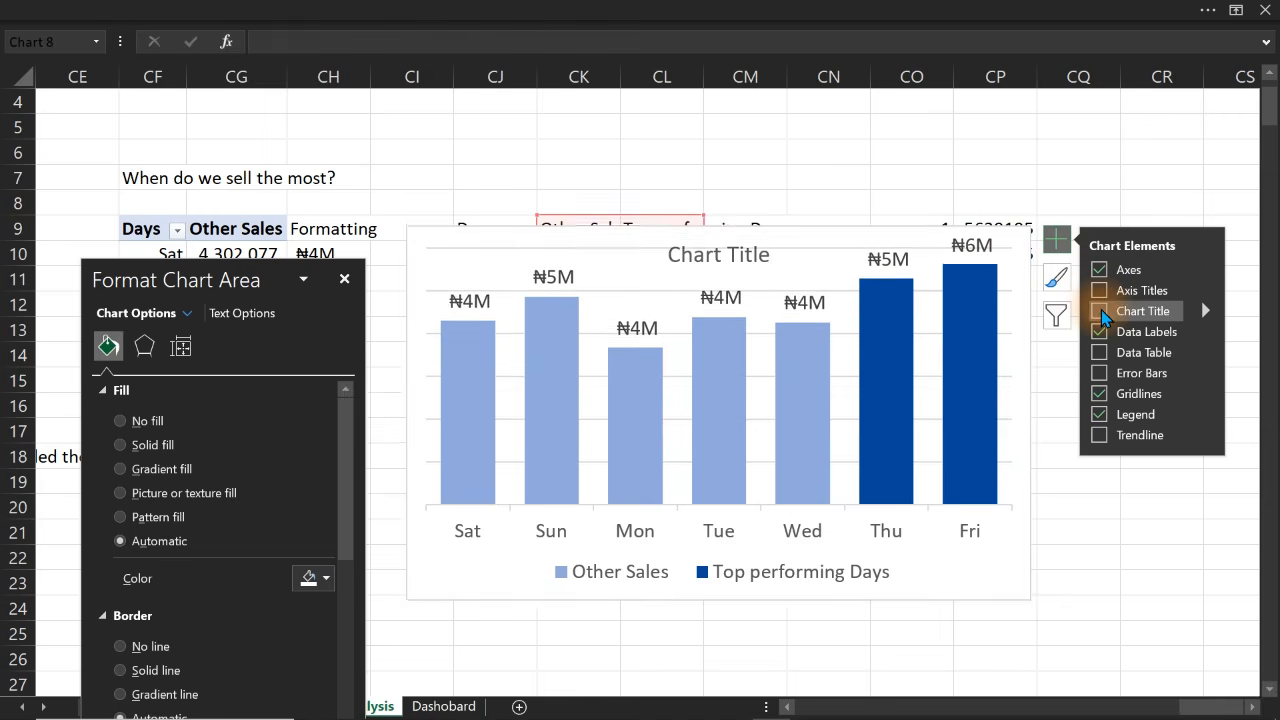
pyautogui.click(1100, 393)
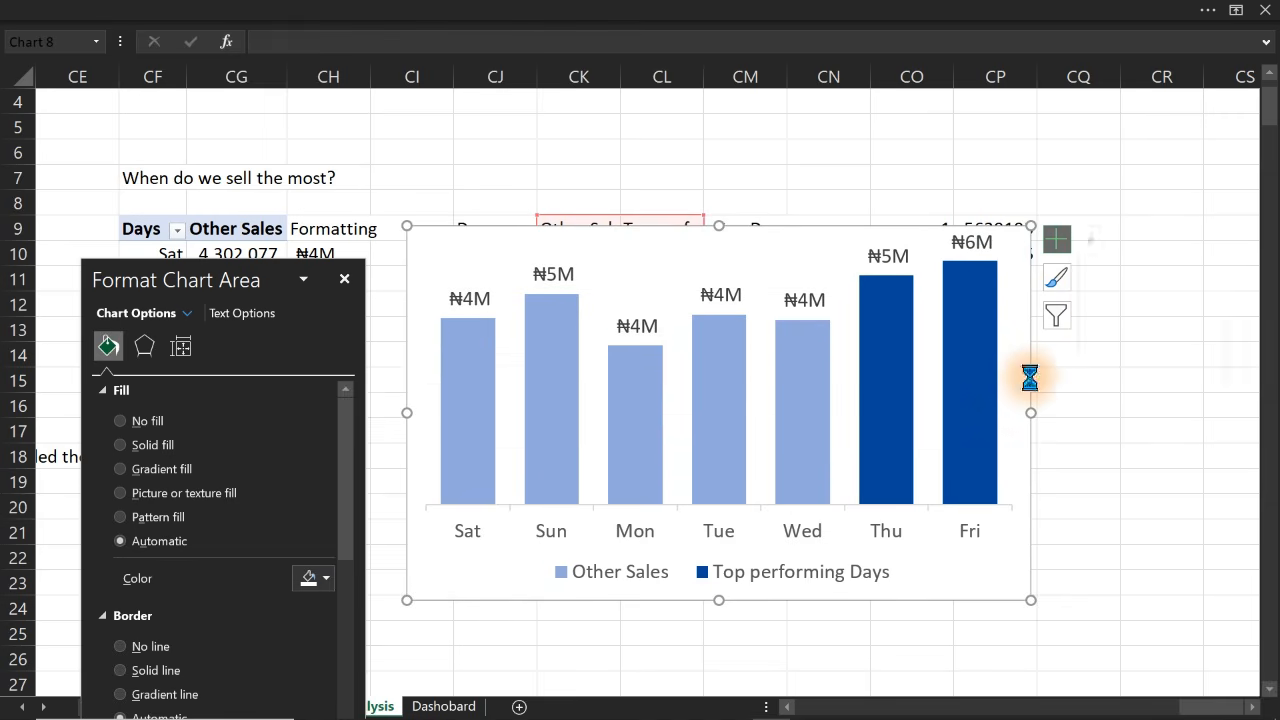
# Move the weekday chart to the Dashobard sheet and shrink it to fit inside the empty card below Revenue by region
pyautogui.hotkey('ctrl', 'x')
pyautogui.click(444, 706)
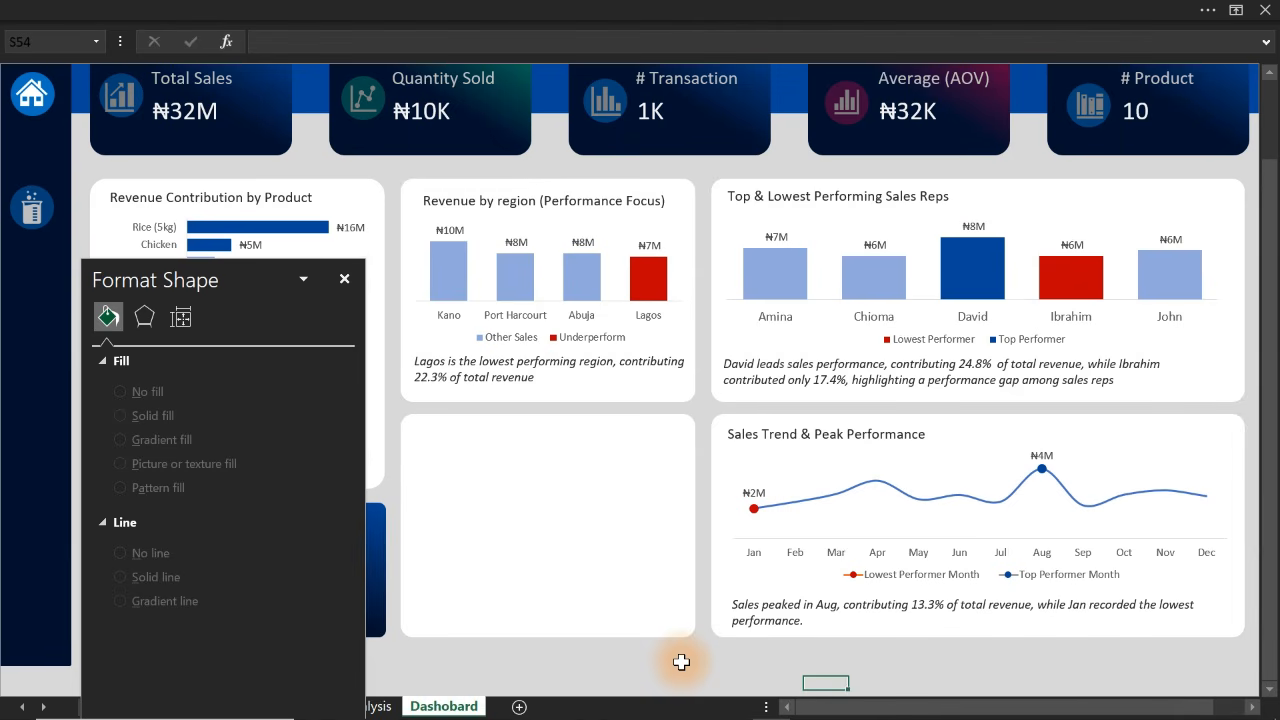
pyautogui.hotkey('ctrl', 'v')
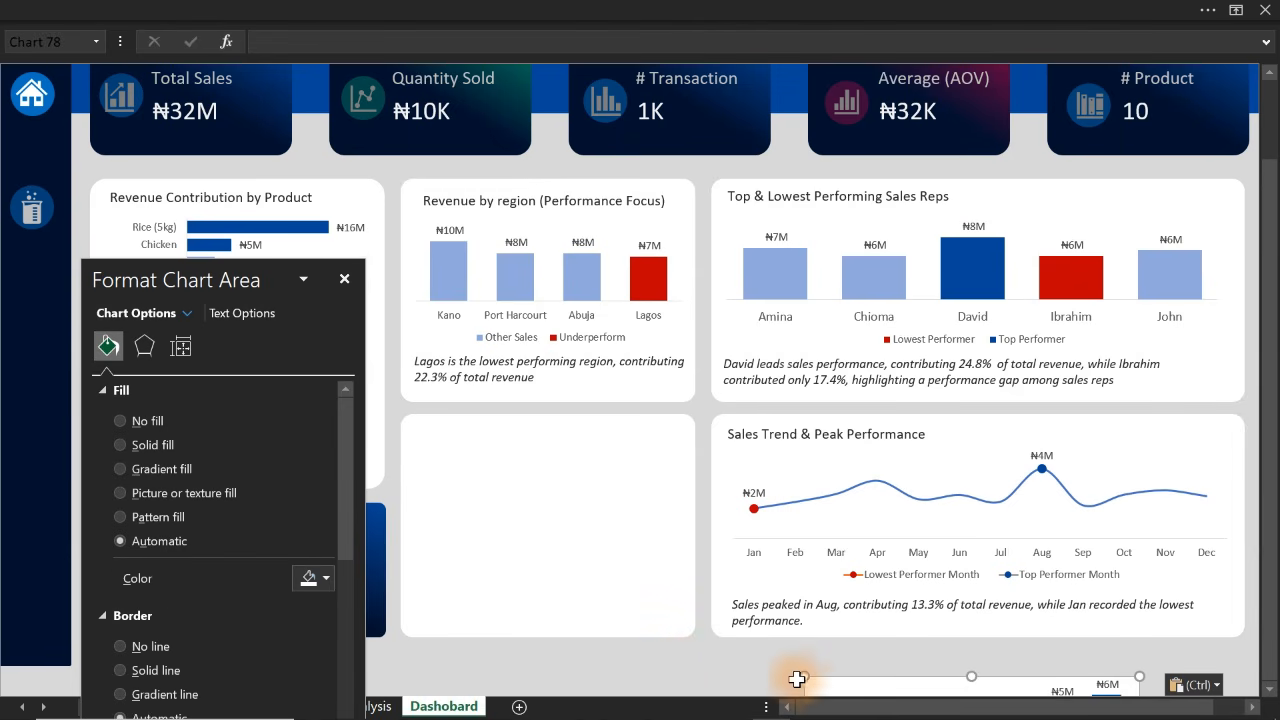
pyautogui.moveTo(850, 682); pyautogui.dragTo(460, 435)
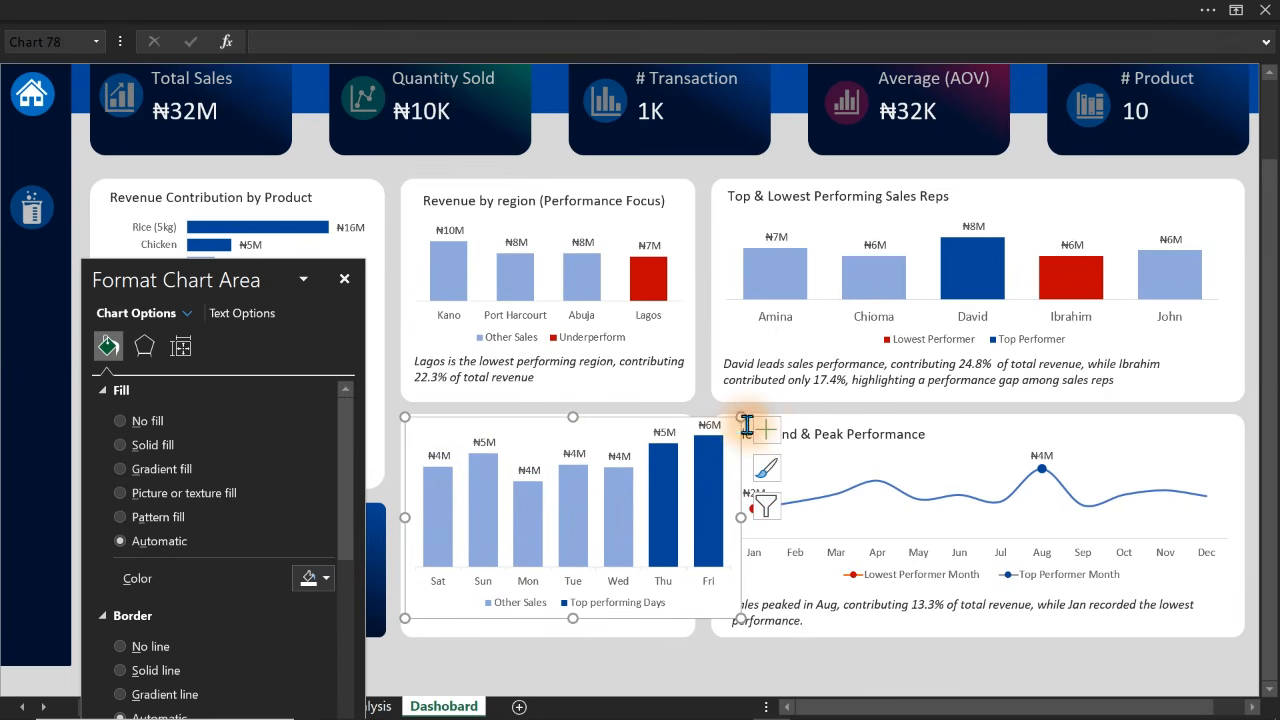
pyautogui.moveTo(741, 417); pyautogui.dragTo(691, 461)
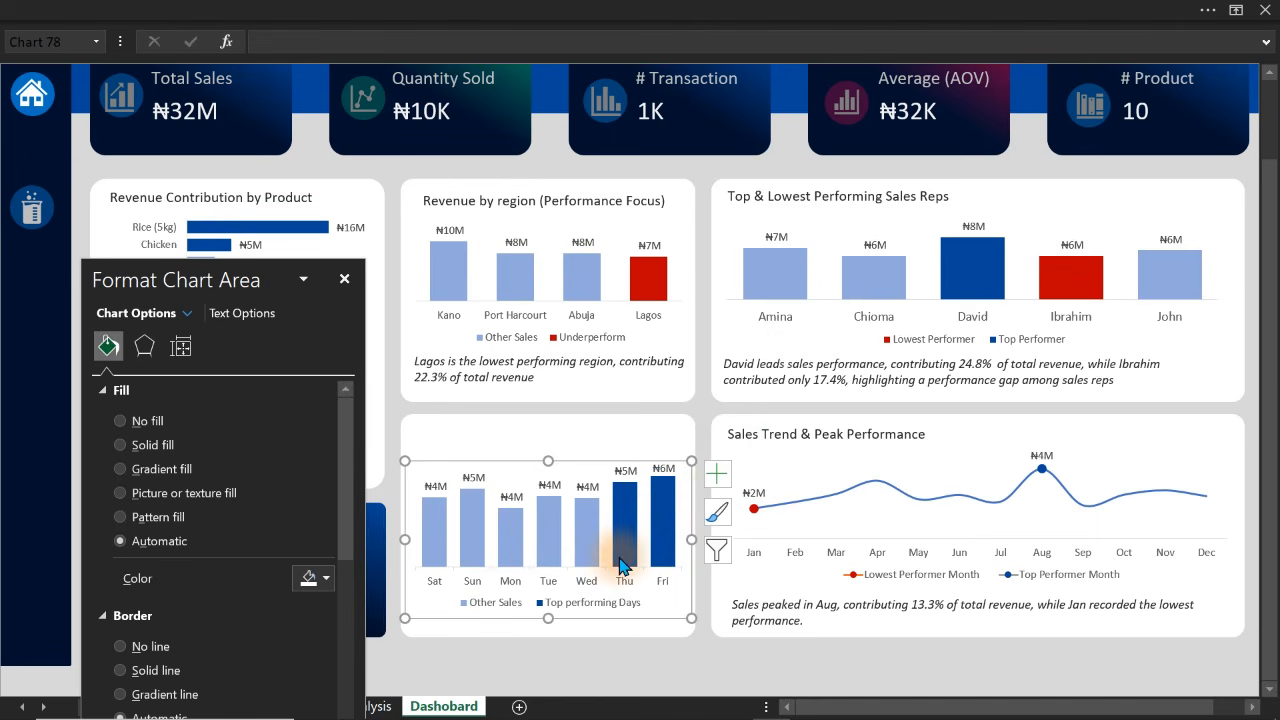
pyautogui.moveTo(548, 618); pyautogui.dragTo(546, 572)
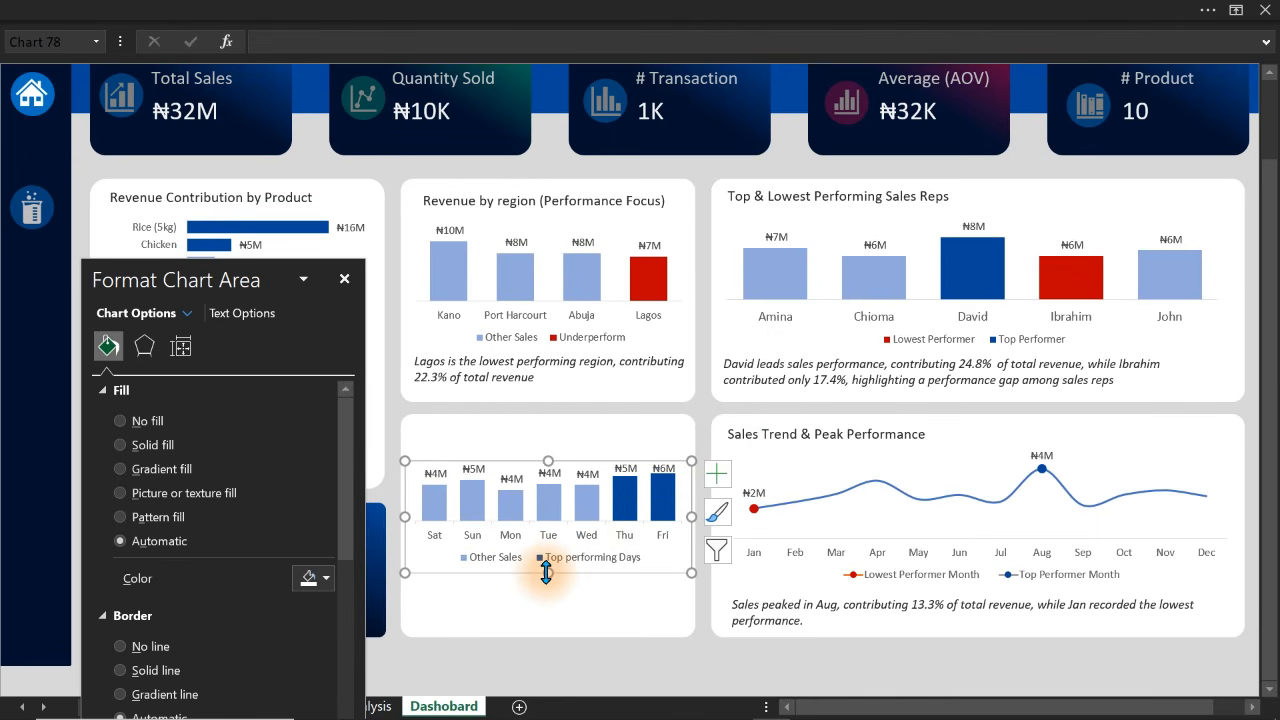
# Copy the "Sales Trend & Peak Performance" title text box onto the top of the weekday chart card and close the formatting pane
pyautogui.click(812, 430)
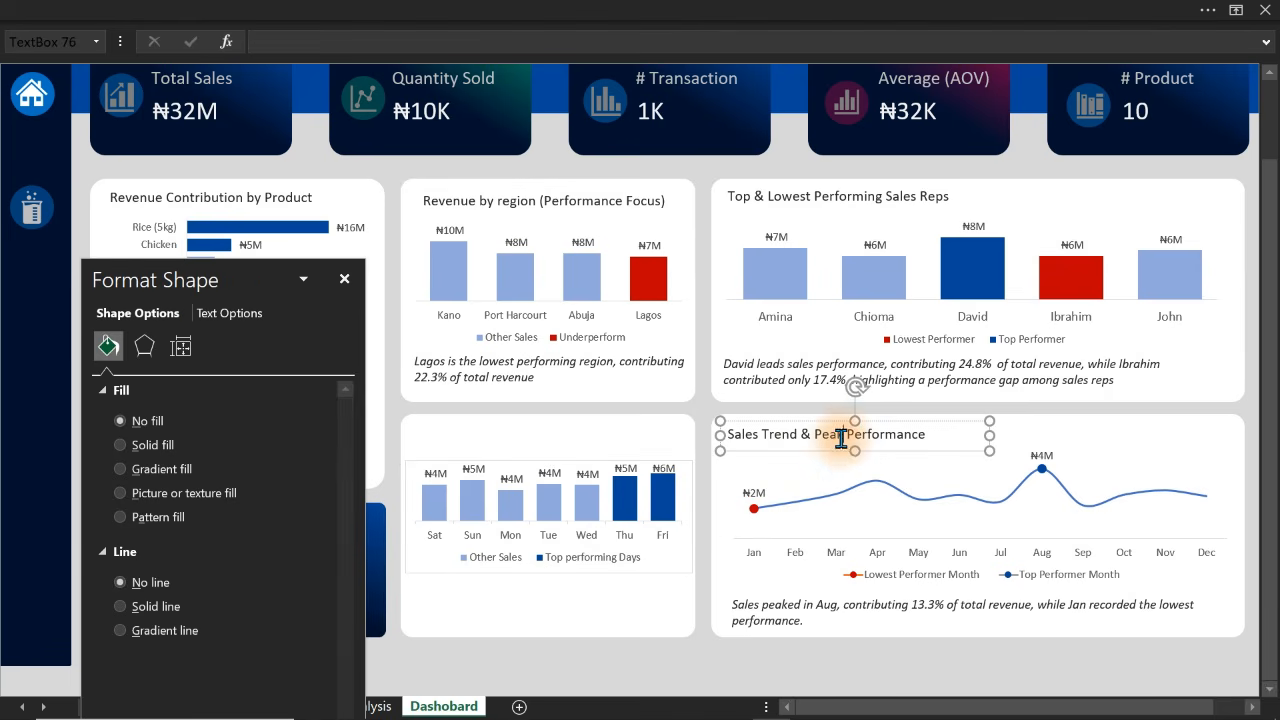
pyautogui.click(838, 453)
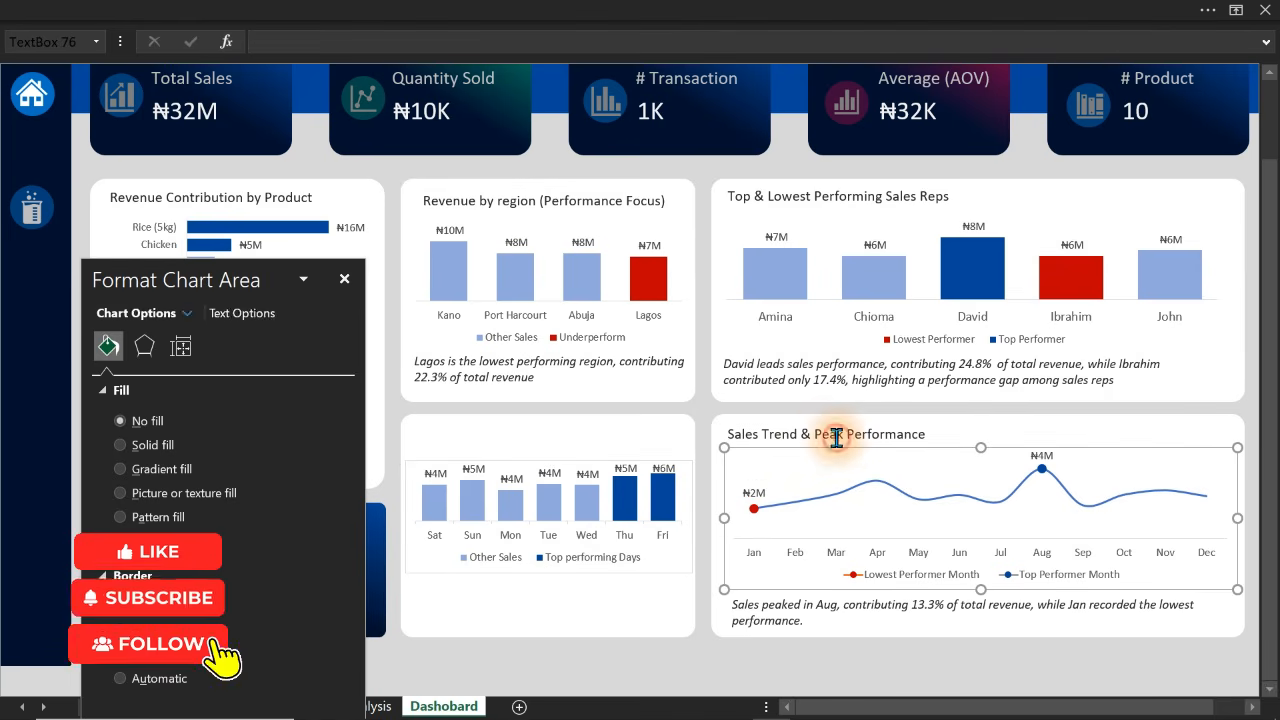
pyautogui.click(819, 422)
pyautogui.moveTo(820, 420); pyautogui.dragTo(510, 421)
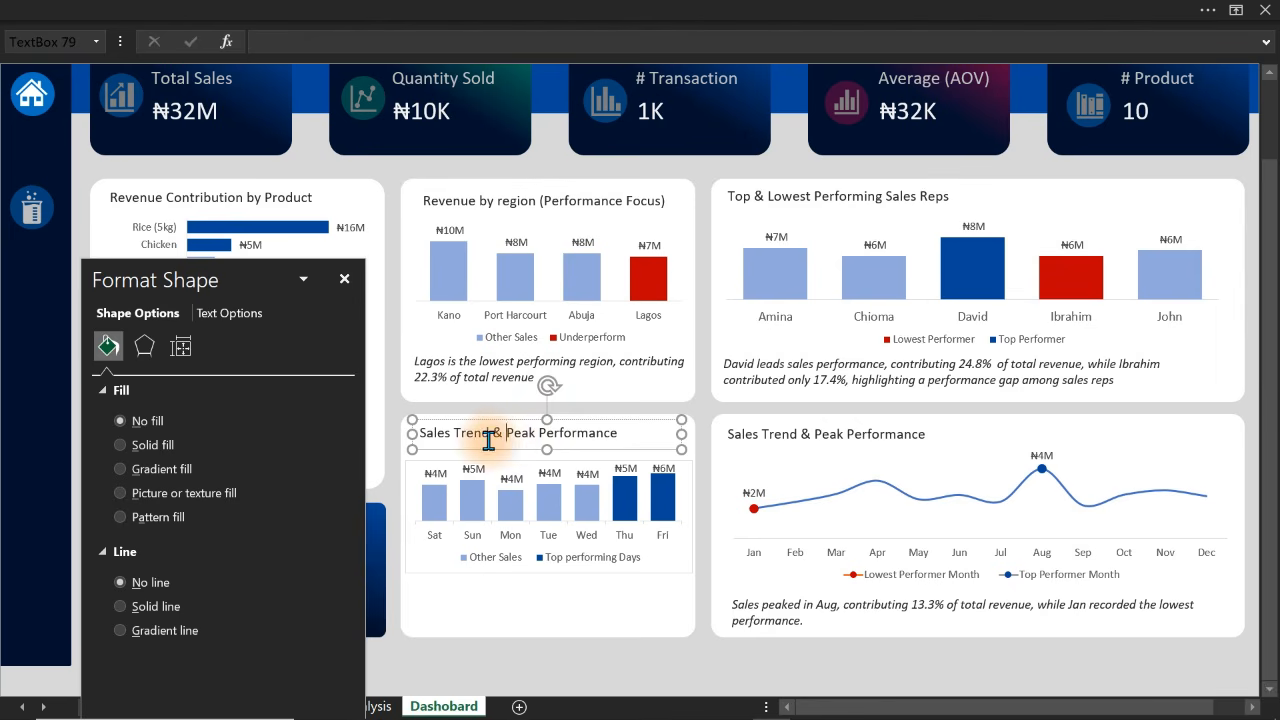
pyautogui.click(343, 285)
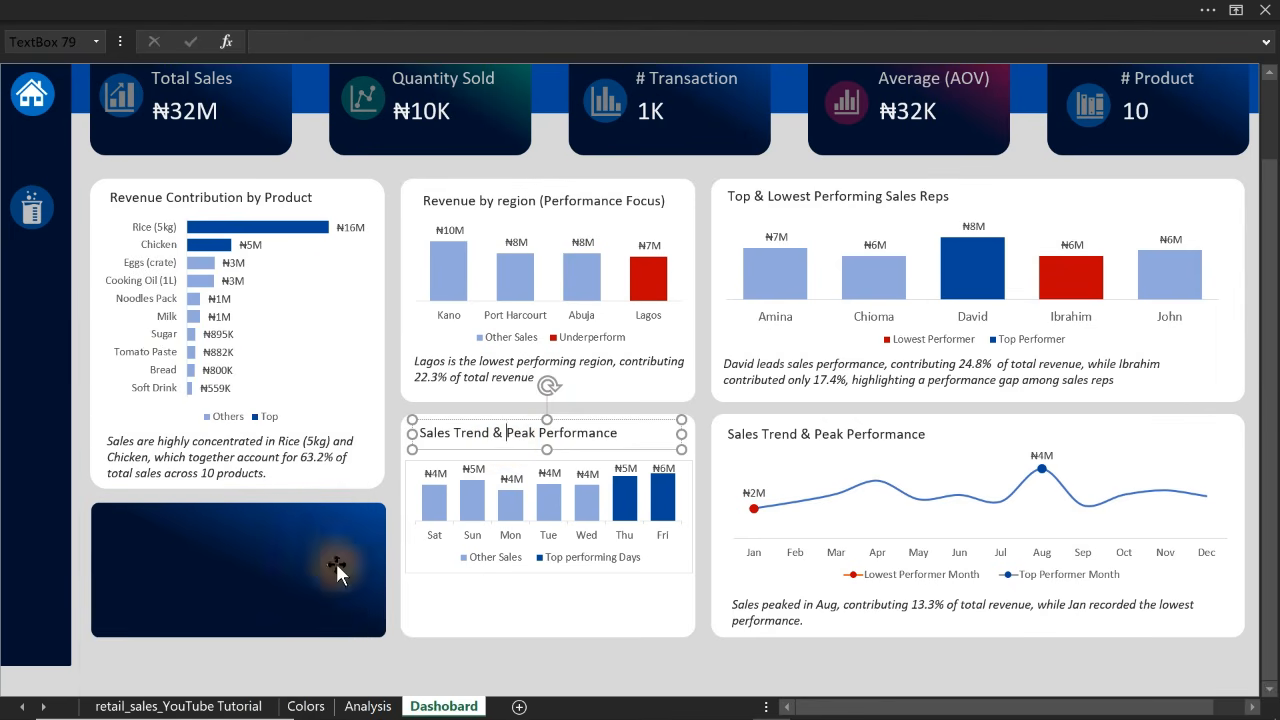
# Check the business question list on the Colors sheet and replace "Sales Trend & Peak" in the weekday card's title with "Revenue by days"
pyautogui.click(310, 705)
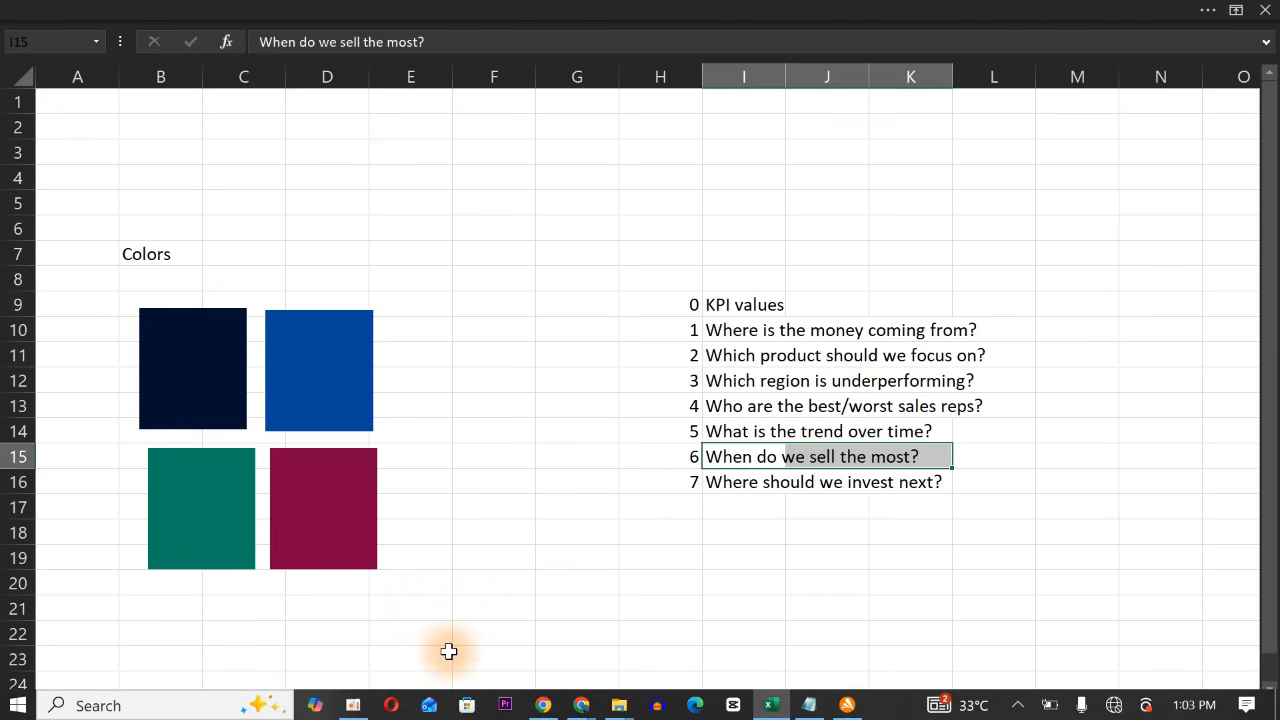
pyautogui.click(443, 705)
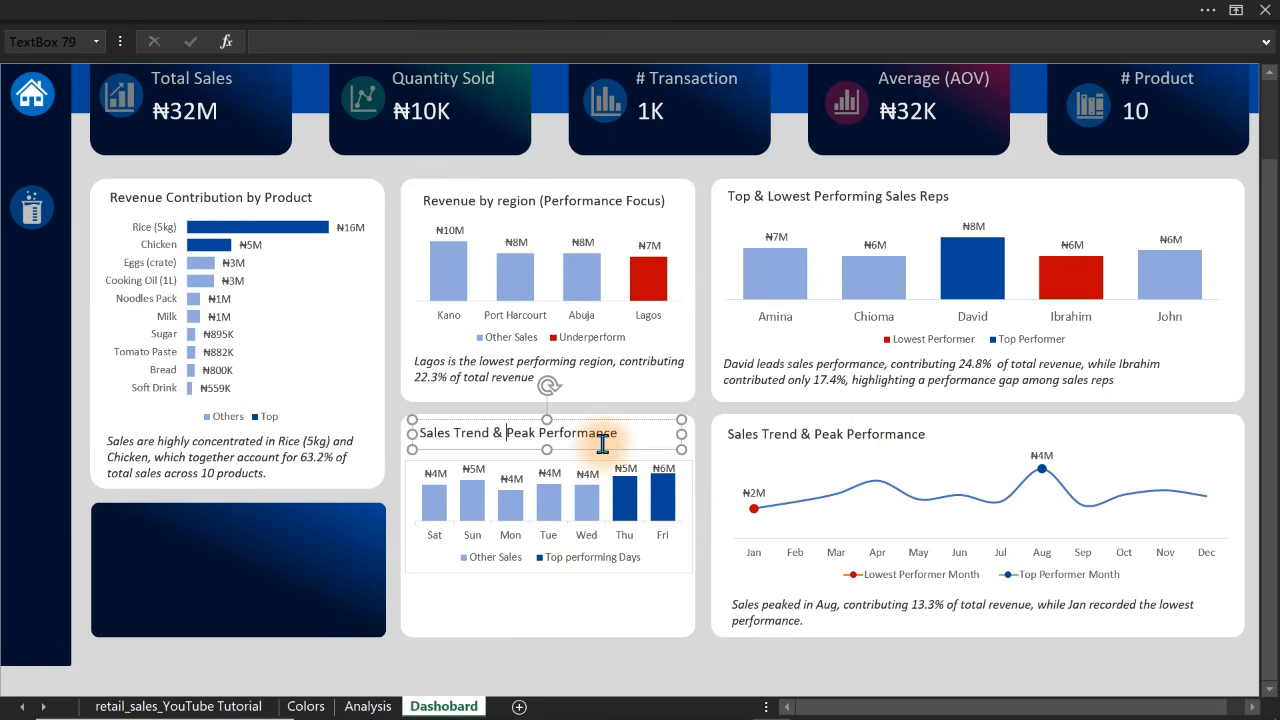
pyautogui.click(507, 432)
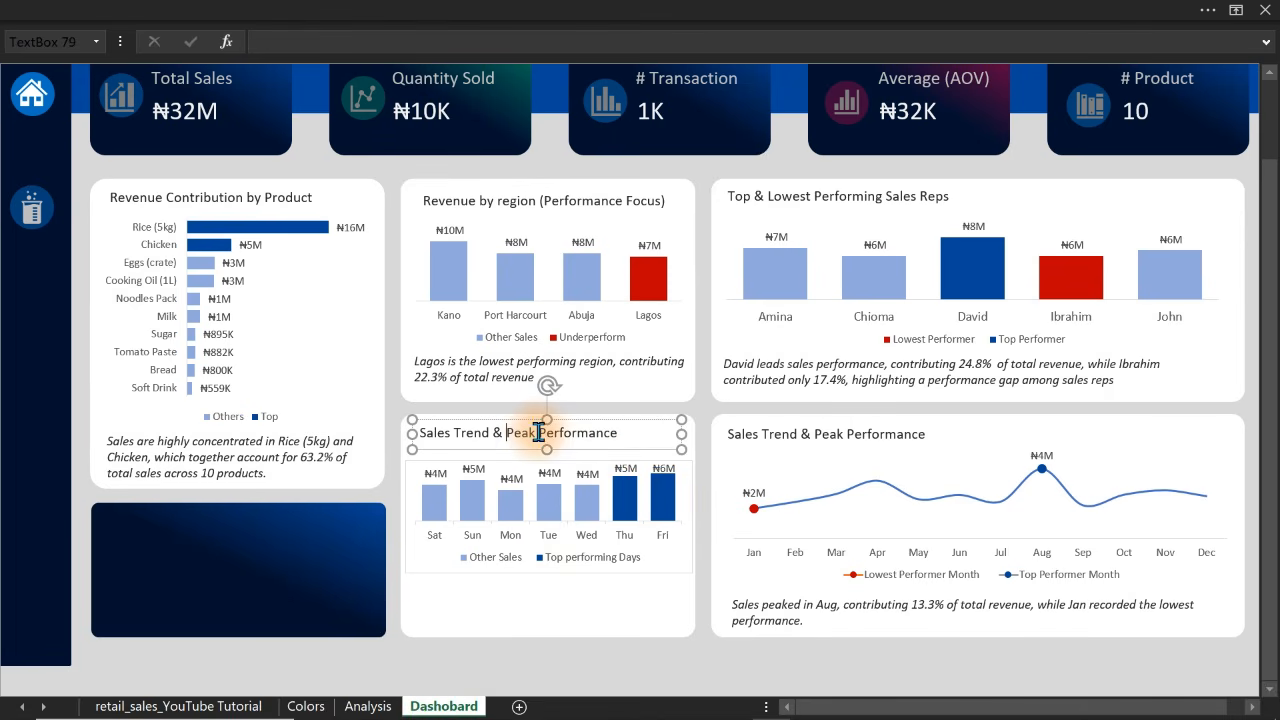
pyautogui.moveTo(538, 432); pyautogui.dragTo(407, 437)
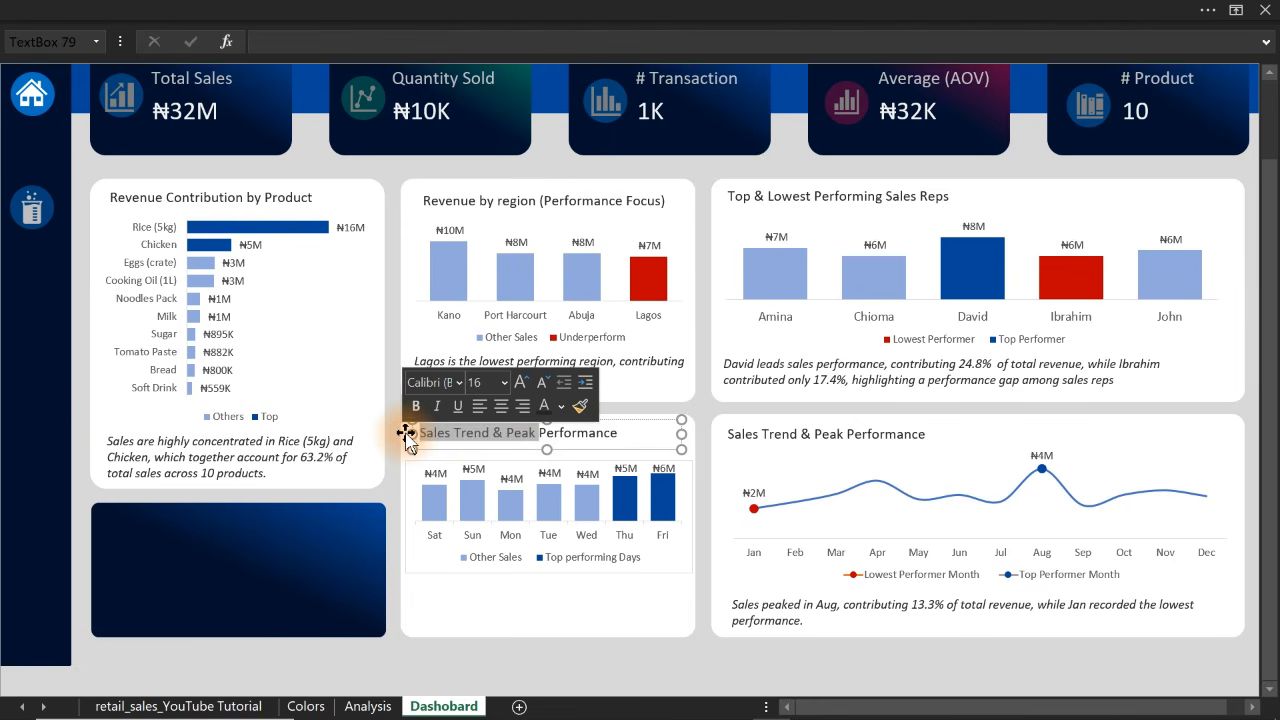
pyautogui.write('Revenue by day')
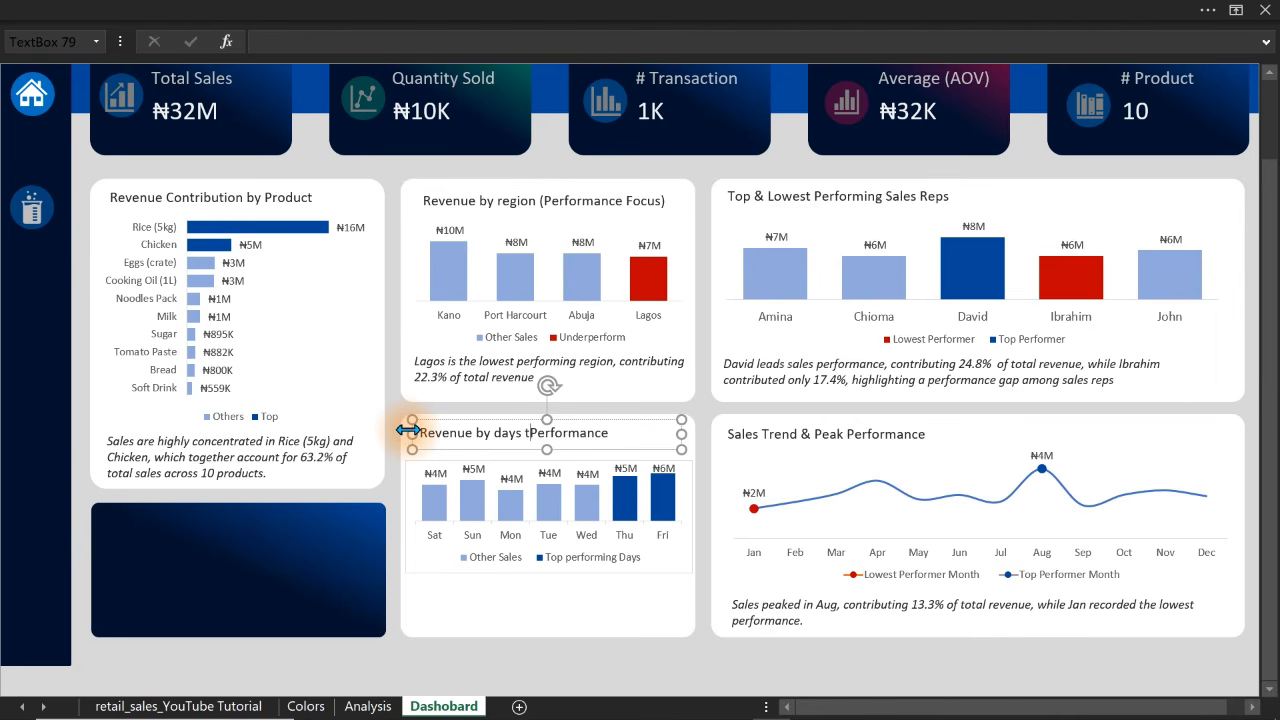
pyautogui.press('BackSpace')
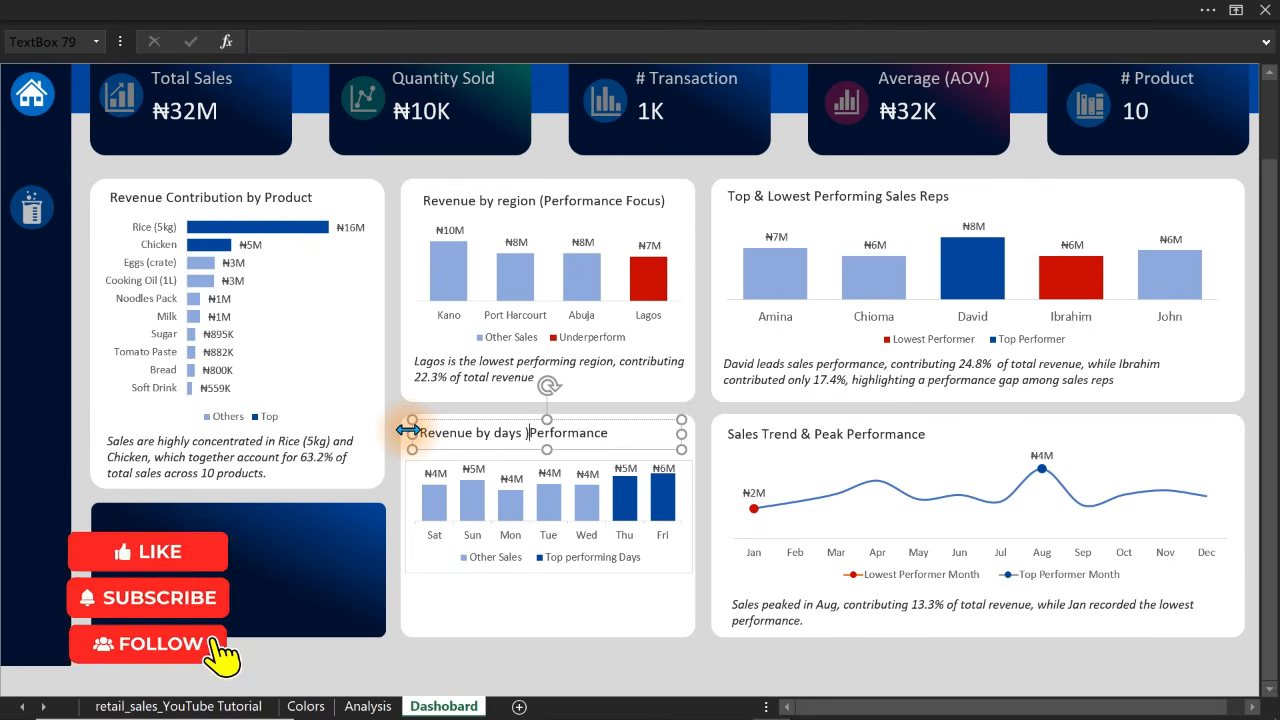
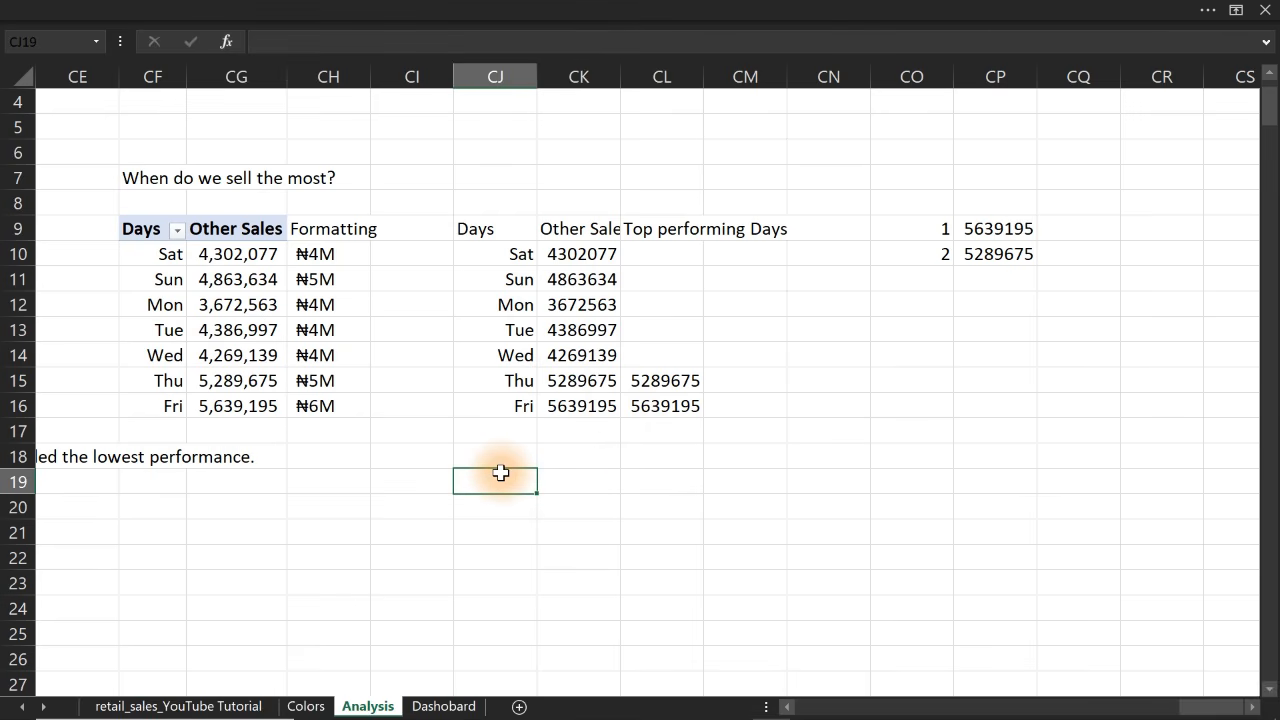
pyautogui.write('Top')
pyautogui.press('Return')
pyautogui.write('All')
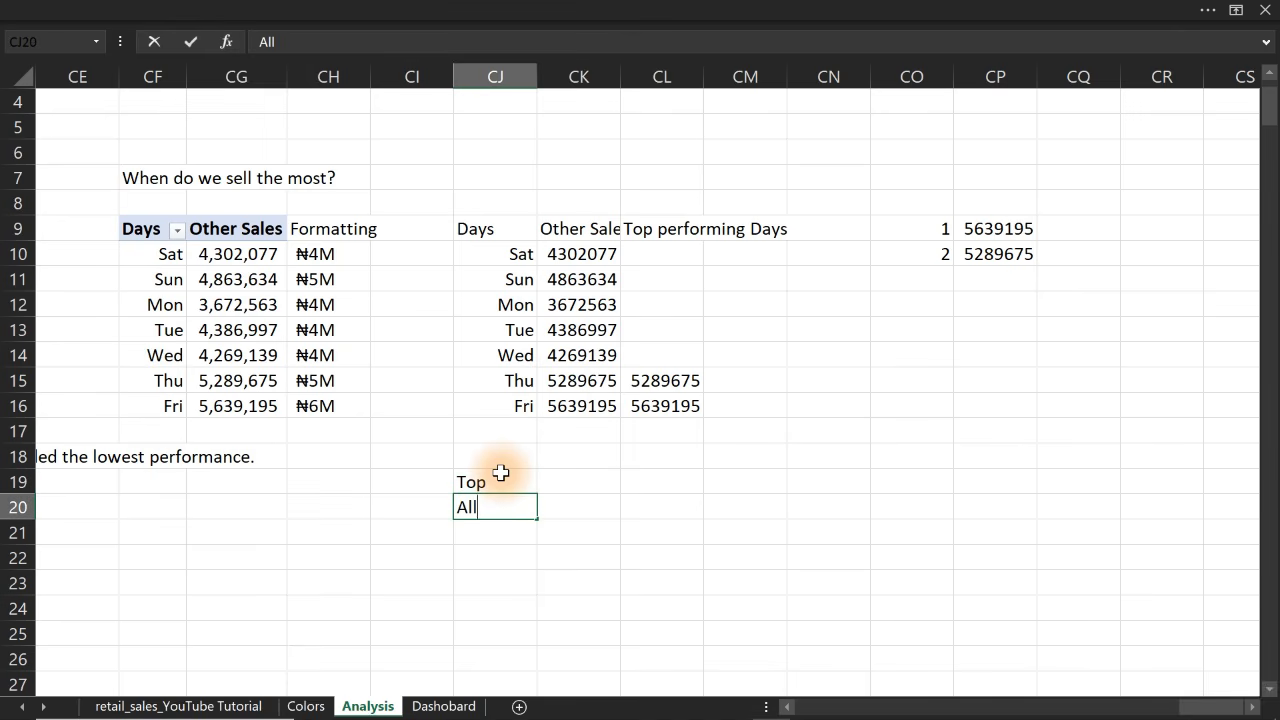
pyautogui.write(' sales')
pyautogui.press('Return')
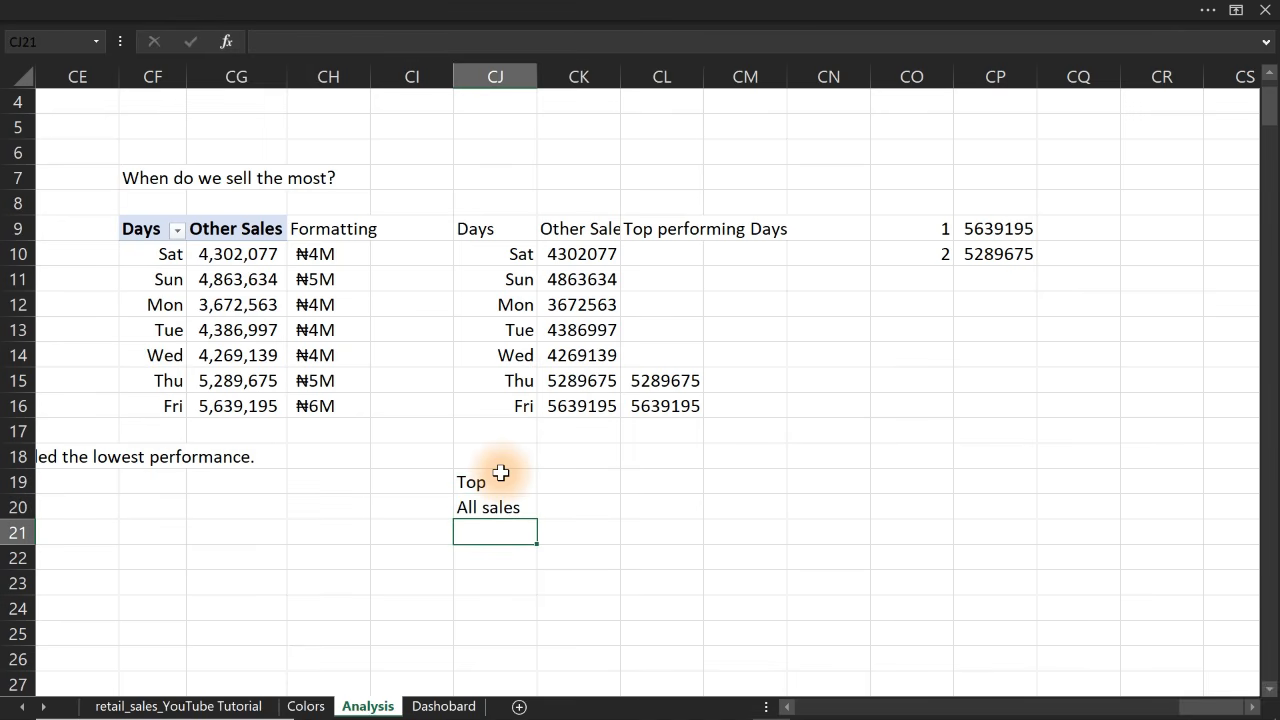
pyautogui.click(575, 478)
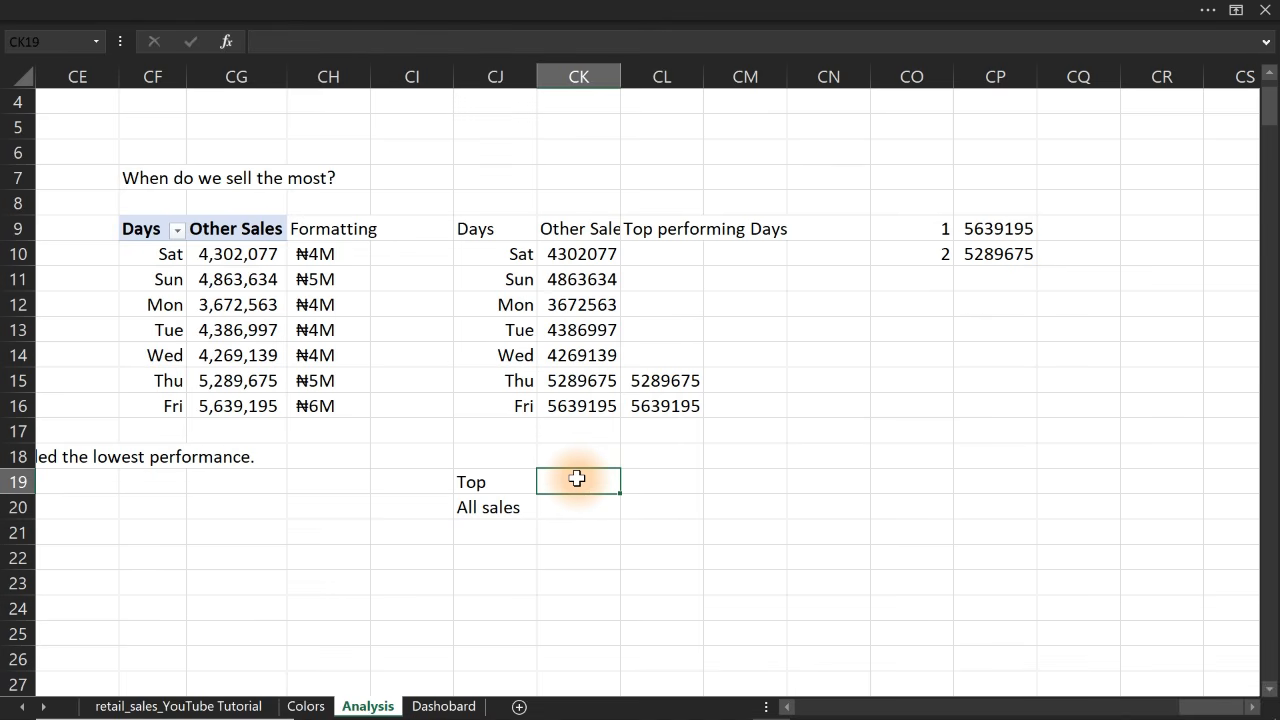
pyautogui.moveTo(480, 486); pyautogui.dragTo(484, 510)
pyautogui.press('Delete')
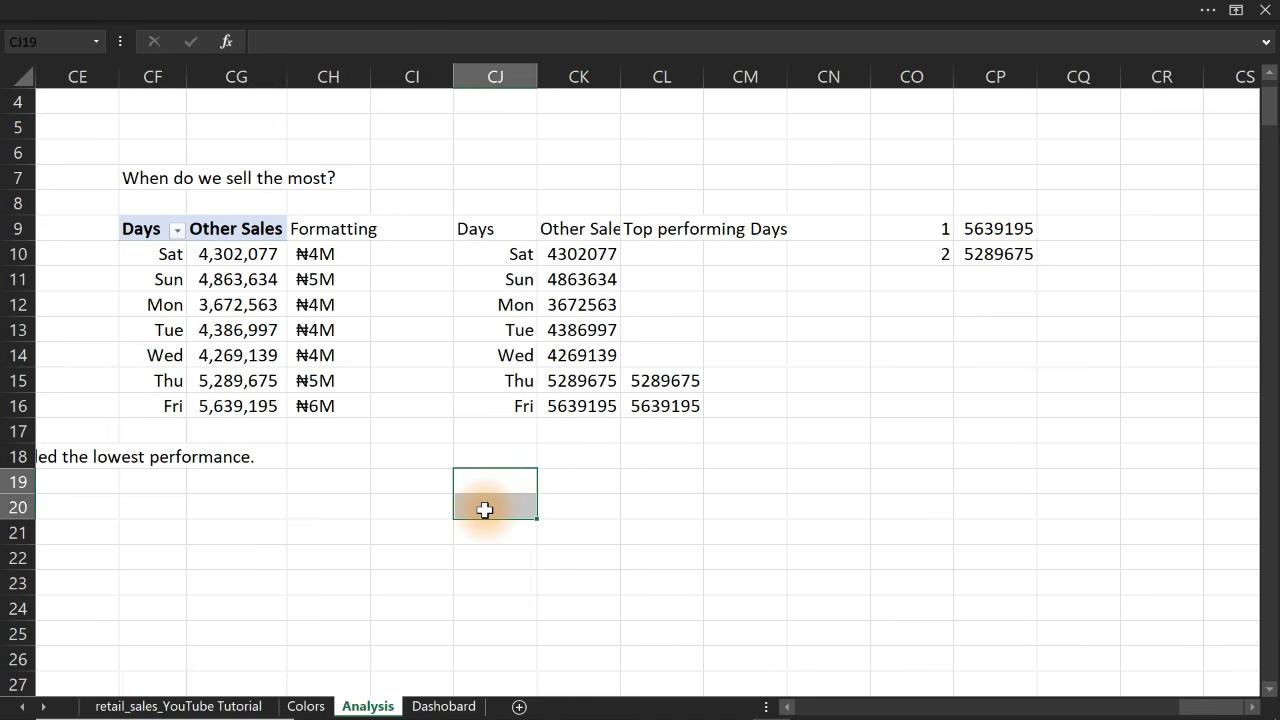
pyautogui.click(484, 498)
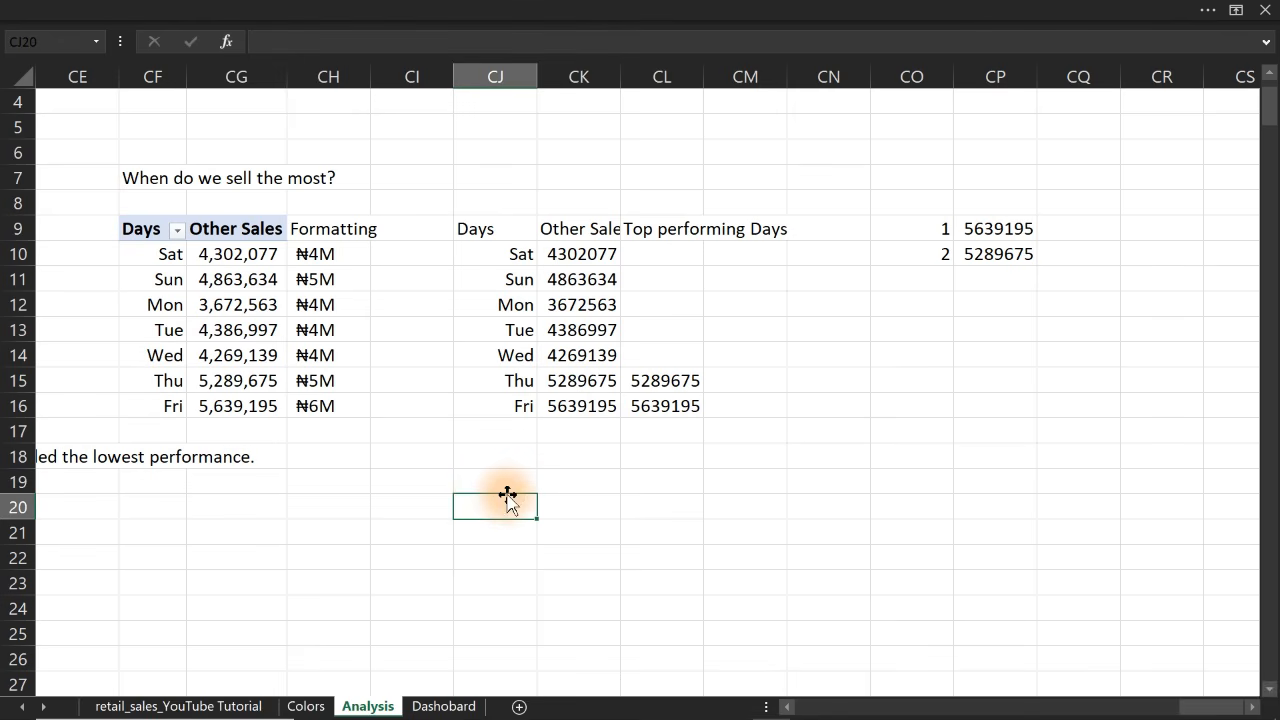
# Enter the ranks 1 and 2 in cells CJ19 and CJ20 below the weekday table on the Analysis sheet
pyautogui.doubleClick(494, 480)
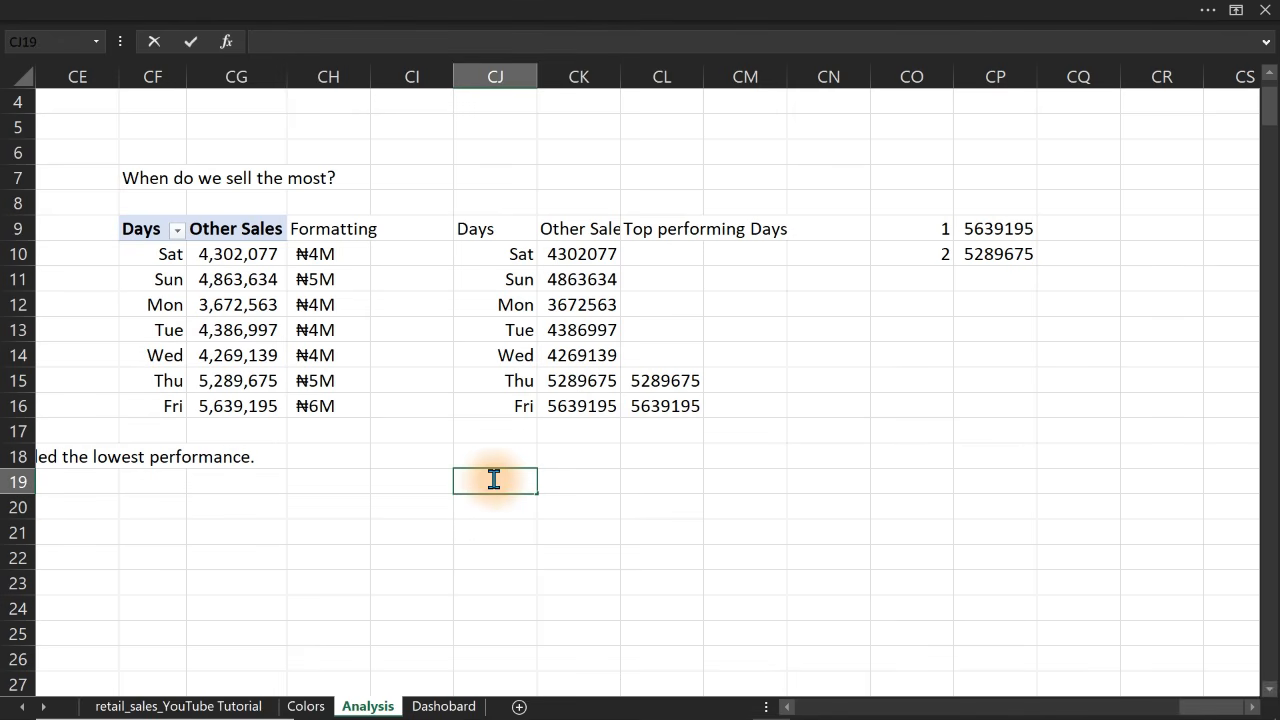
pyautogui.write('1')
pyautogui.press('Return')
pyautogui.write('2')
pyautogui.press('Return')
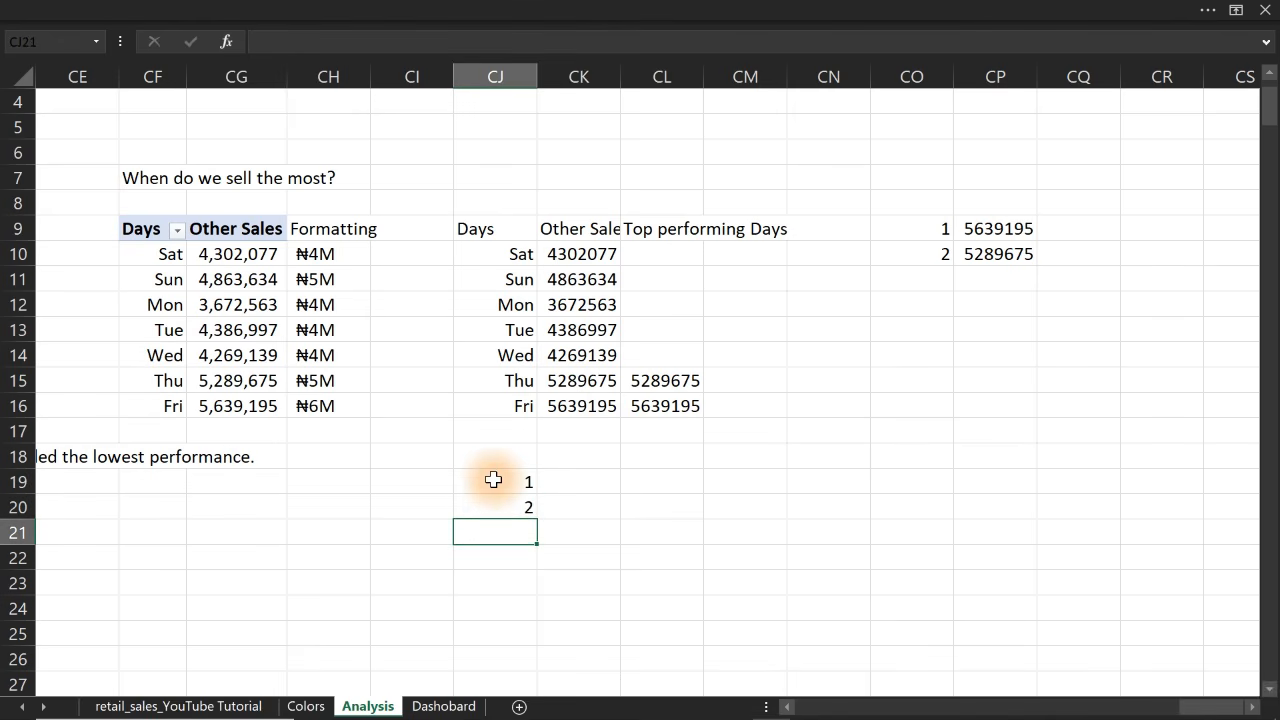
# Enter =LARGE($CG$10:$CG$16,CJ19) in CK19 and fill it down to CK20 to get the two highest weekday sales
pyautogui.click(569, 481)
pyautogui.write('=')
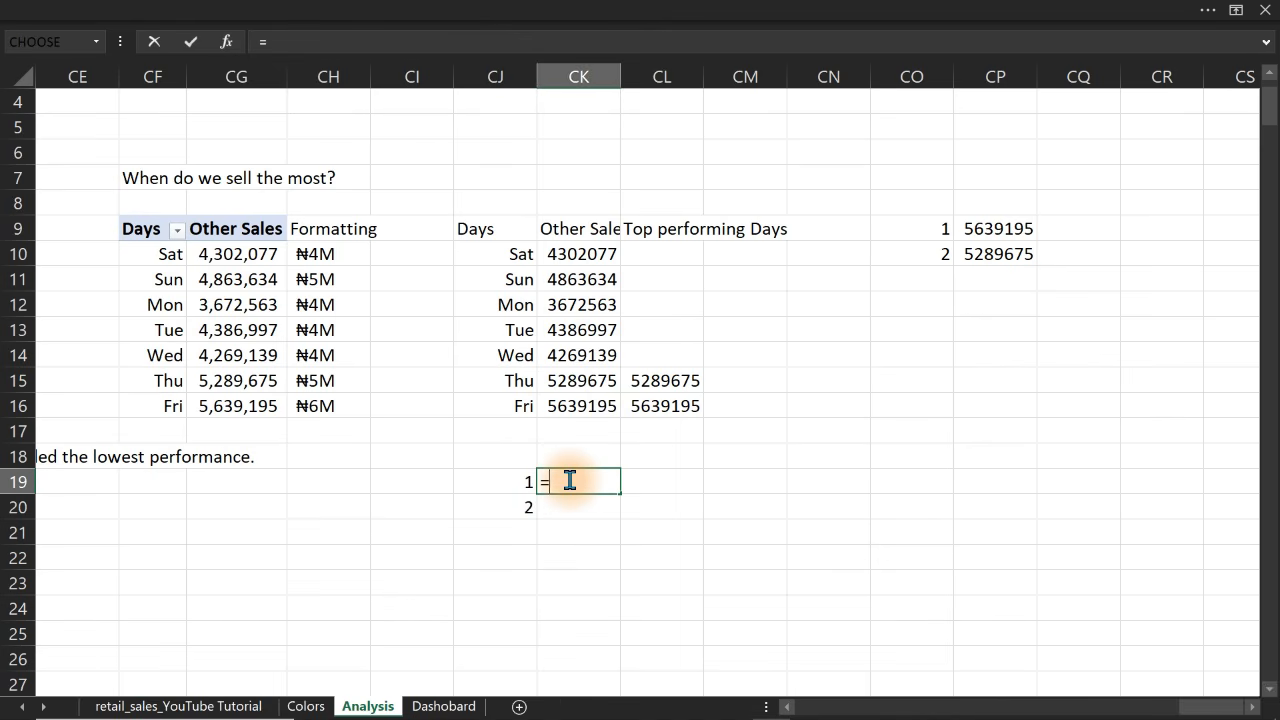
pyautogui.write('max')
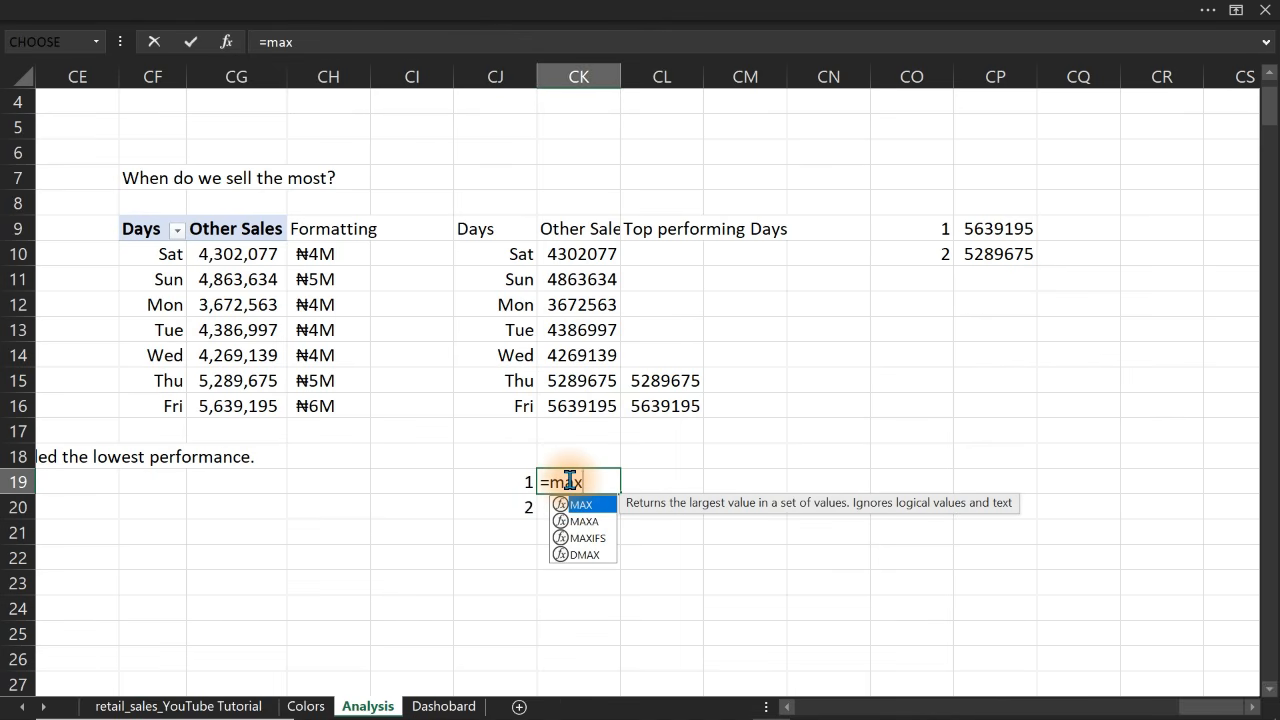
pyautogui.press('BackSpace')
pyautogui.press('BackSpace')
pyautogui.press('BackSpace')
pyautogui.write('lar')
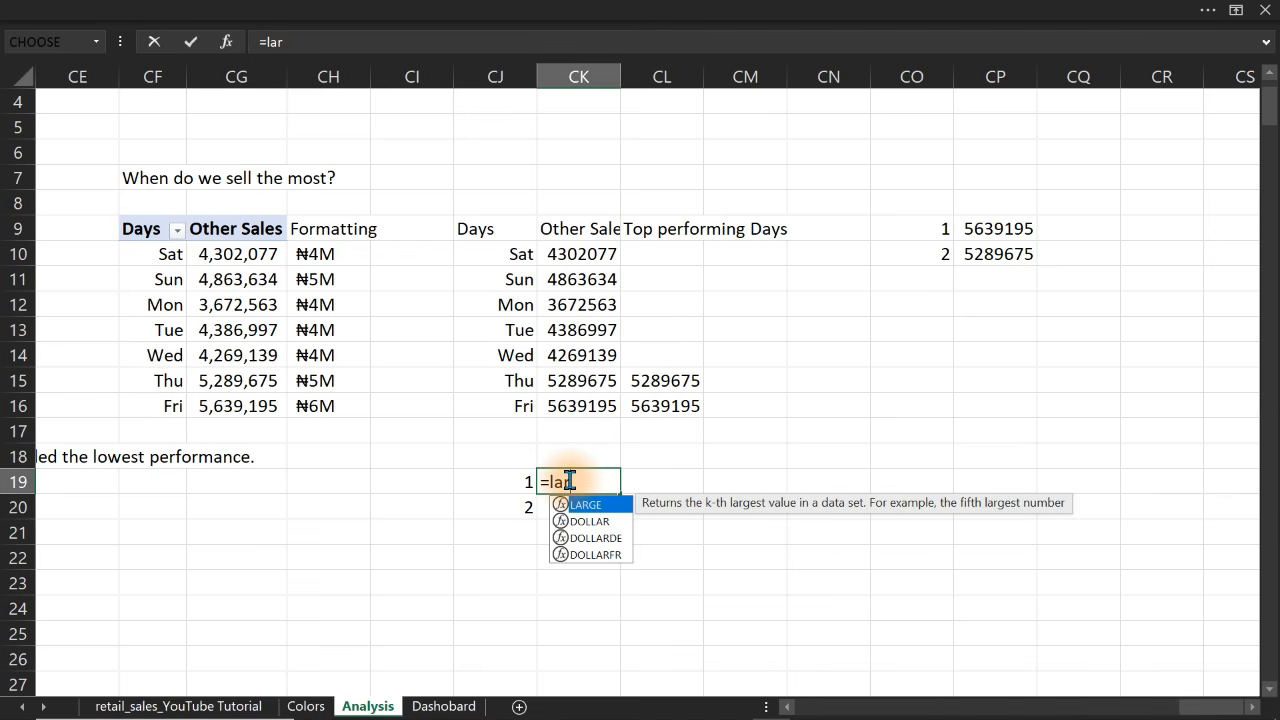
pyautogui.press('Tab')
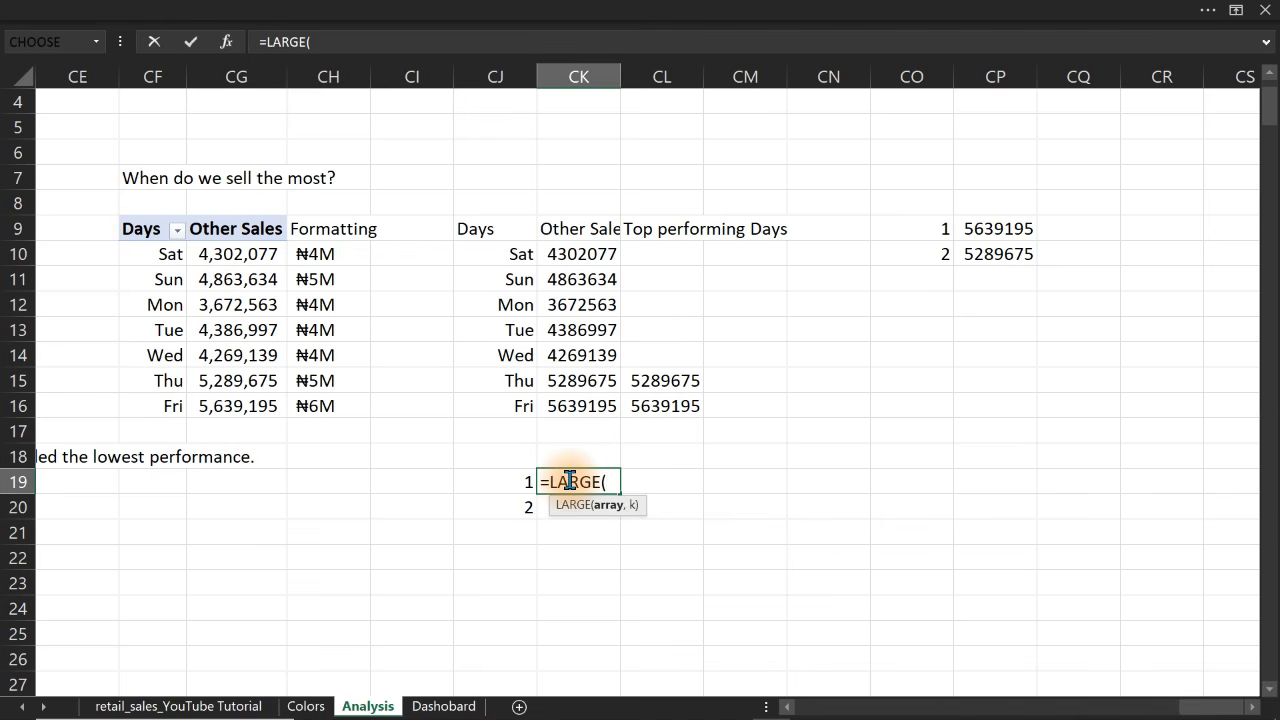
pyautogui.moveTo(242, 254); pyautogui.dragTo(236, 414)
pyautogui.press('F4')
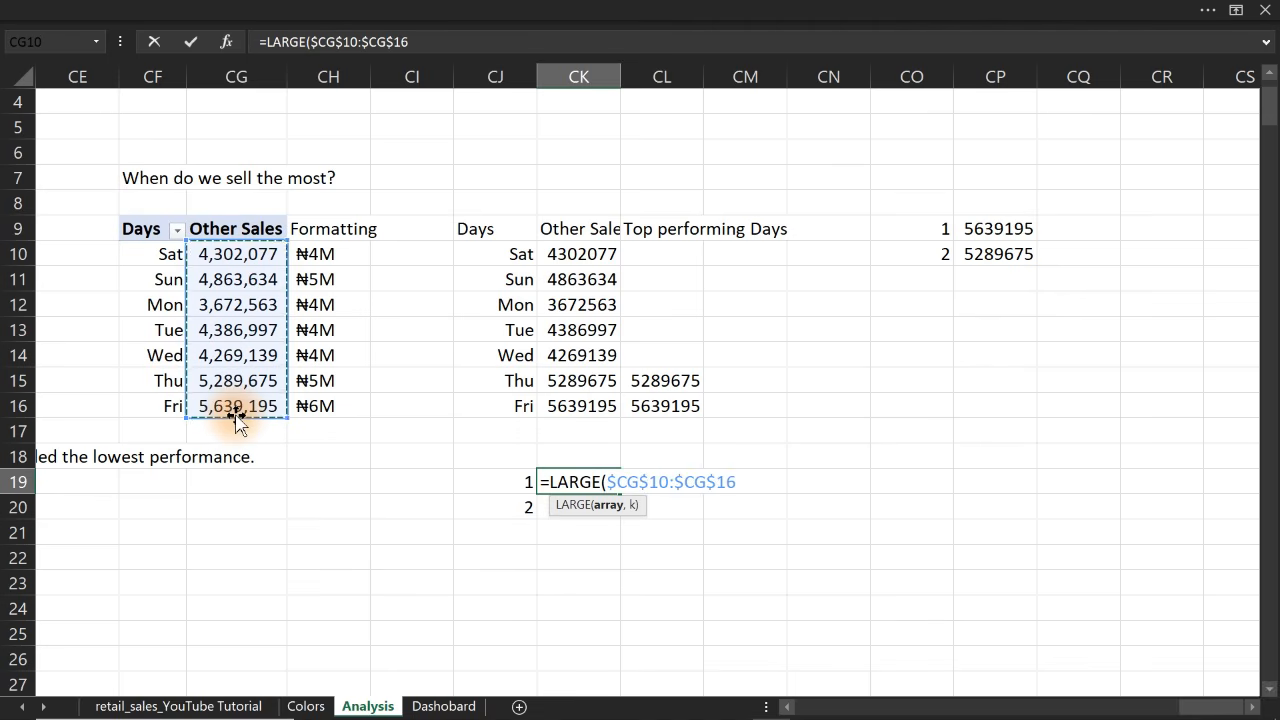
pyautogui.write(',')
pyautogui.click(508, 486)
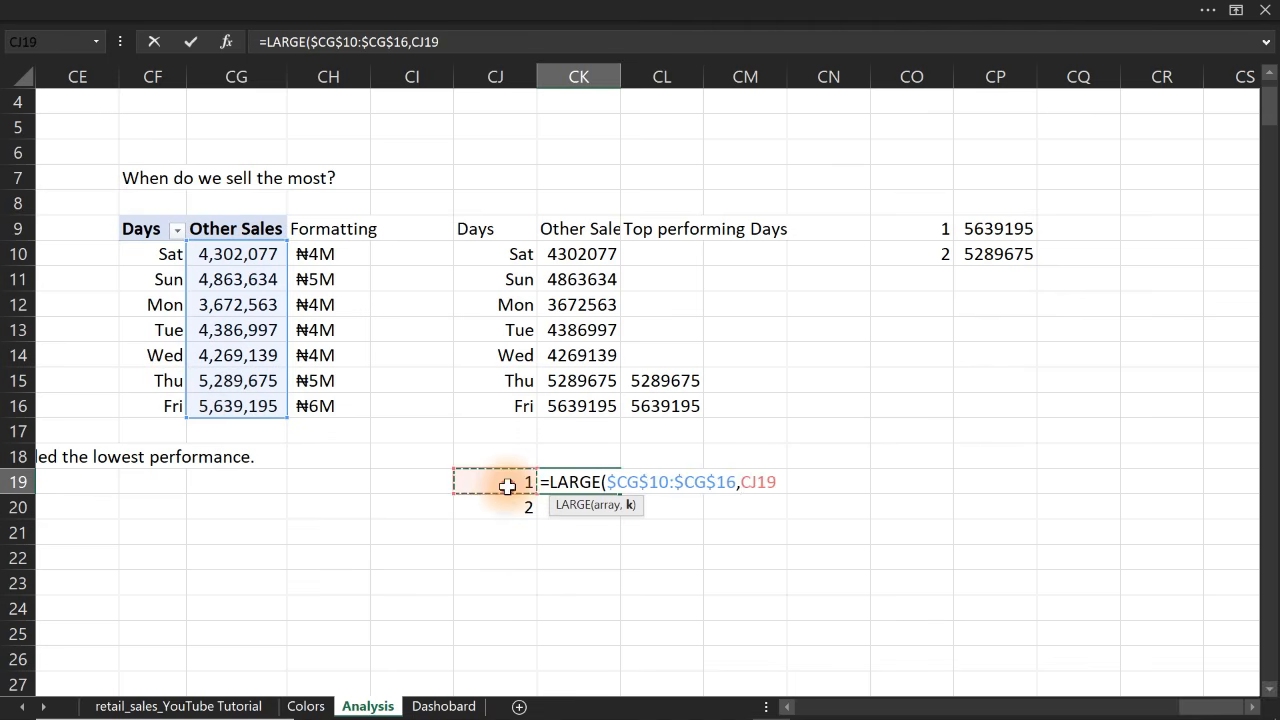
pyautogui.press('Return')
pyautogui.click(574, 486)
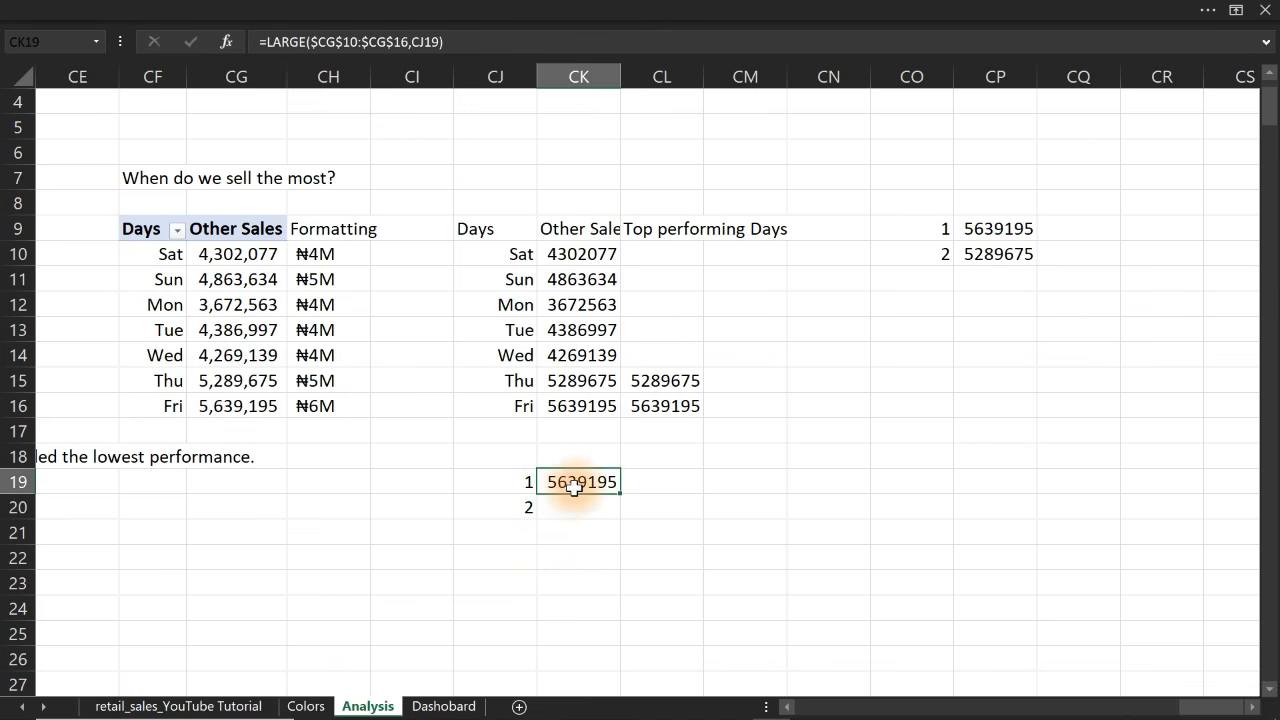
pyautogui.moveTo(620, 494); pyautogui.dragTo(621, 509)
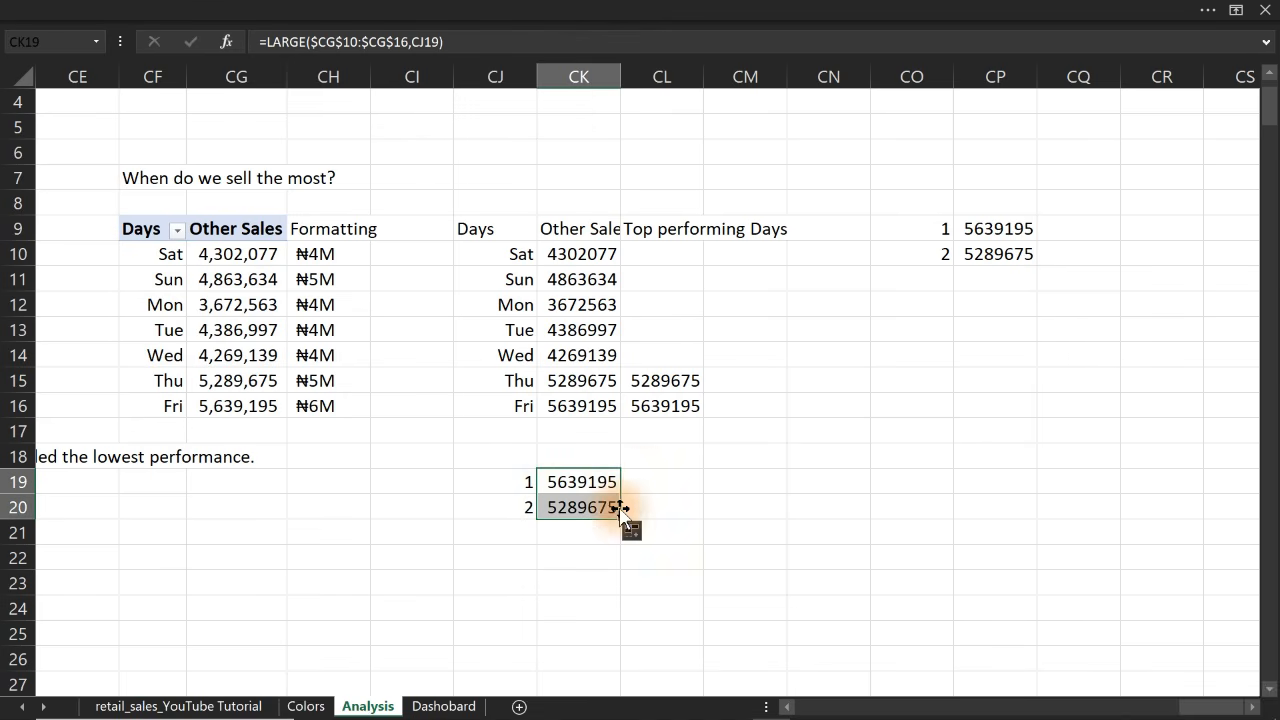
# Enter =INDEX($CF$10:$CF$16,MATCH(CK19,$CG$10:$CG$16,0)) in CL19 to look up the day with the highest sales
pyautogui.click(648, 481)
pyautogui.write('=in')
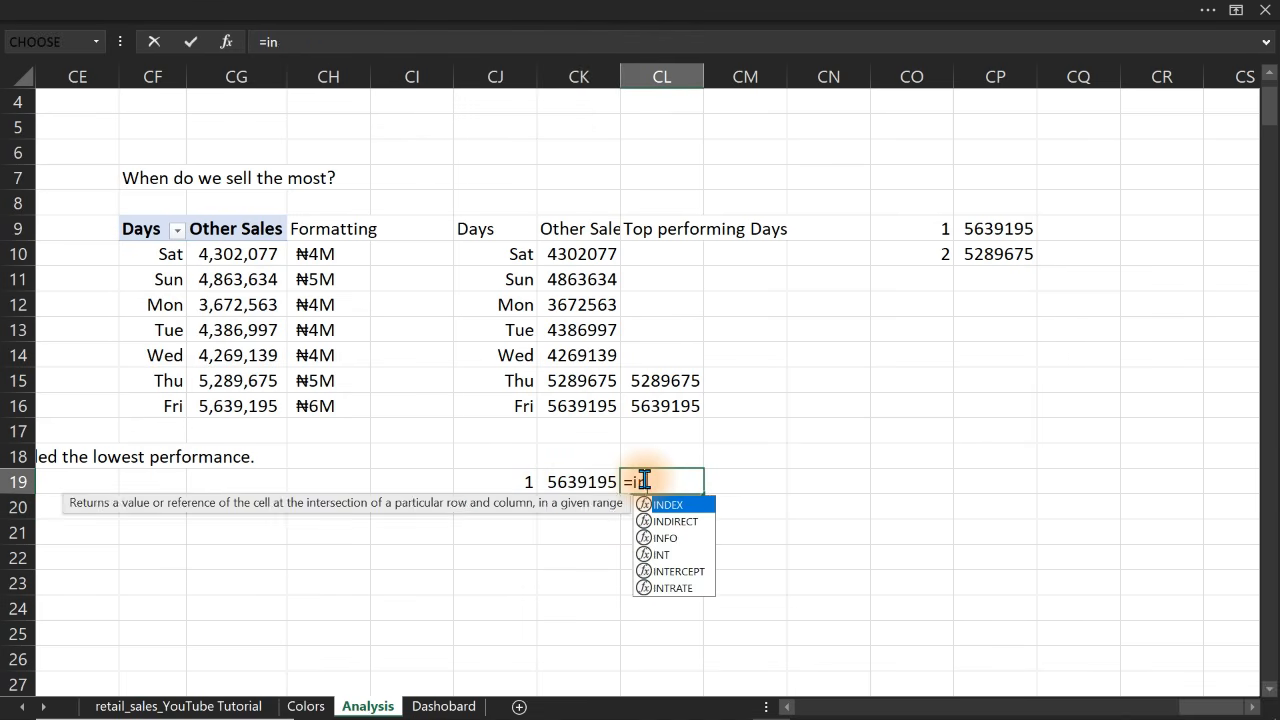
pyautogui.write('d')
pyautogui.press('Tab')
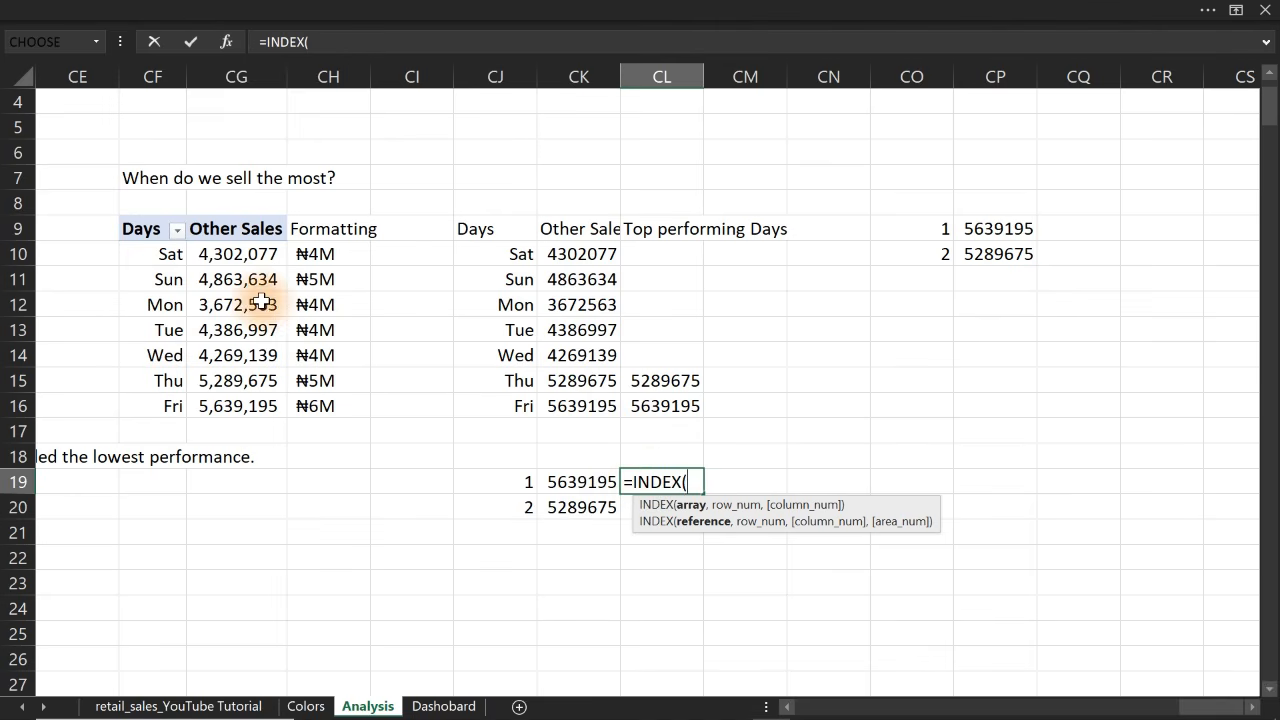
pyautogui.moveTo(163, 253); pyautogui.dragTo(162, 408)
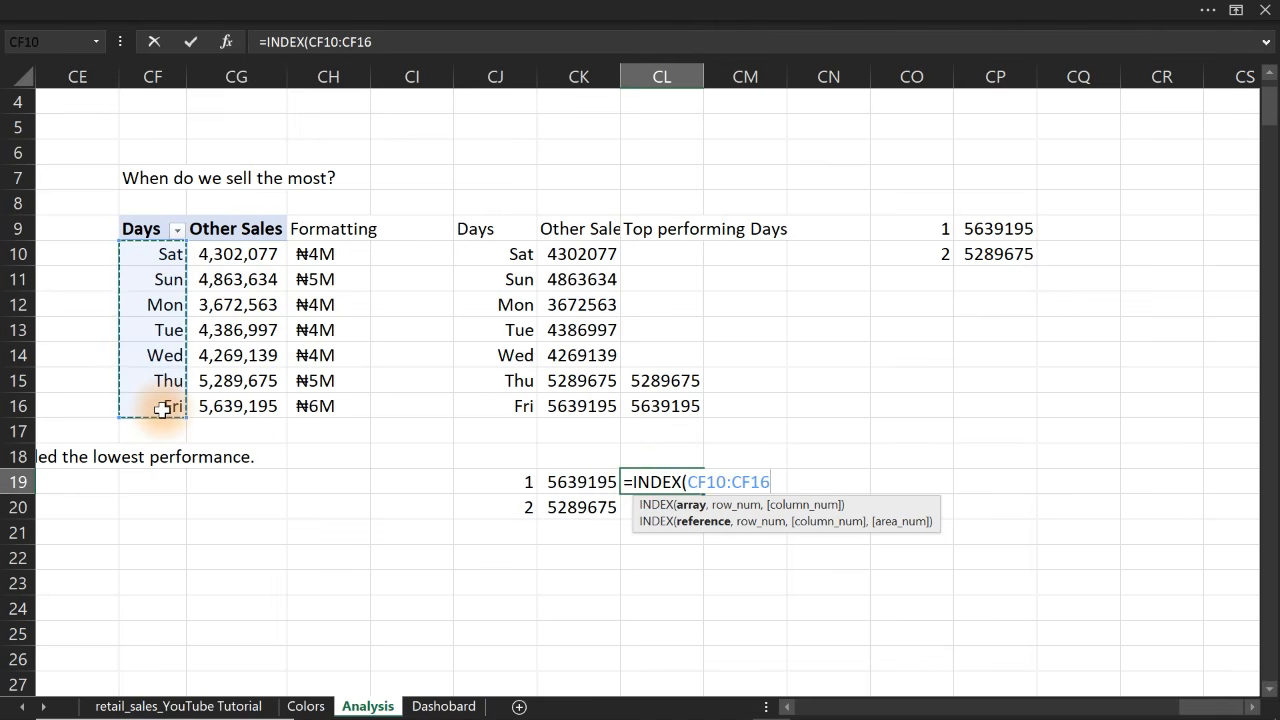
pyautogui.press('F4')
pyautogui.write(',')
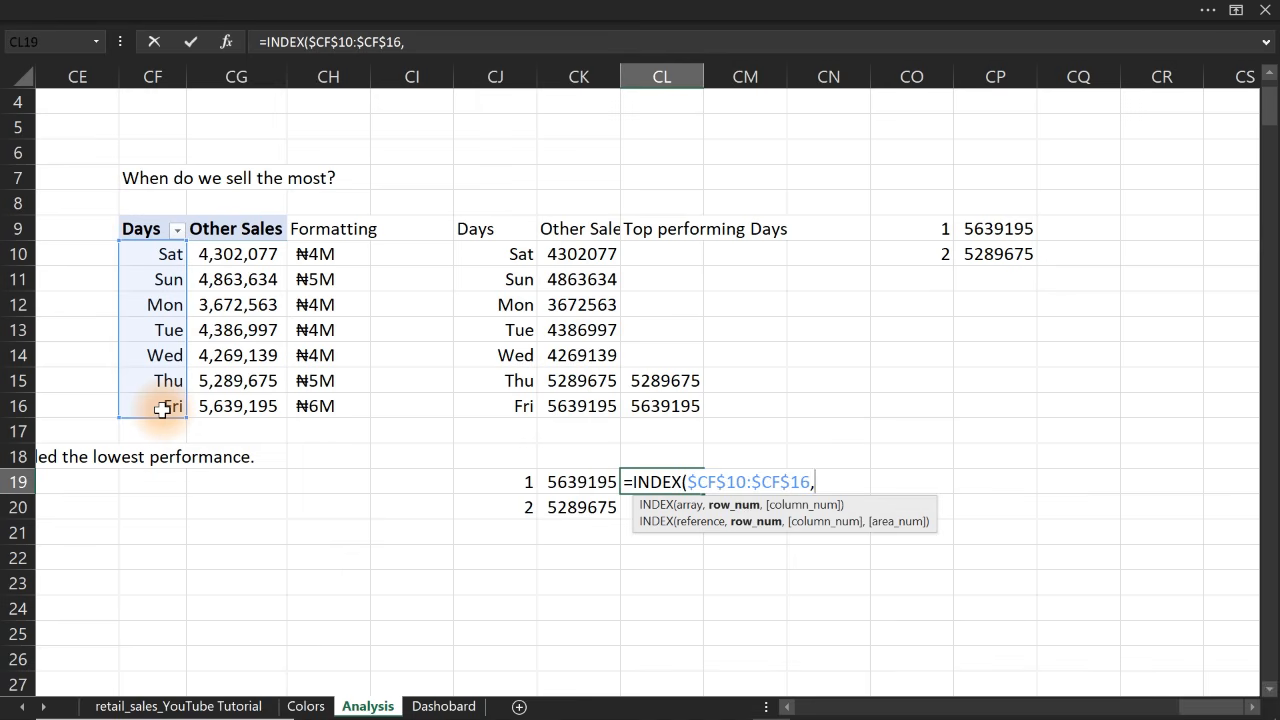
pyautogui.write('mat')
pyautogui.press('Tab')
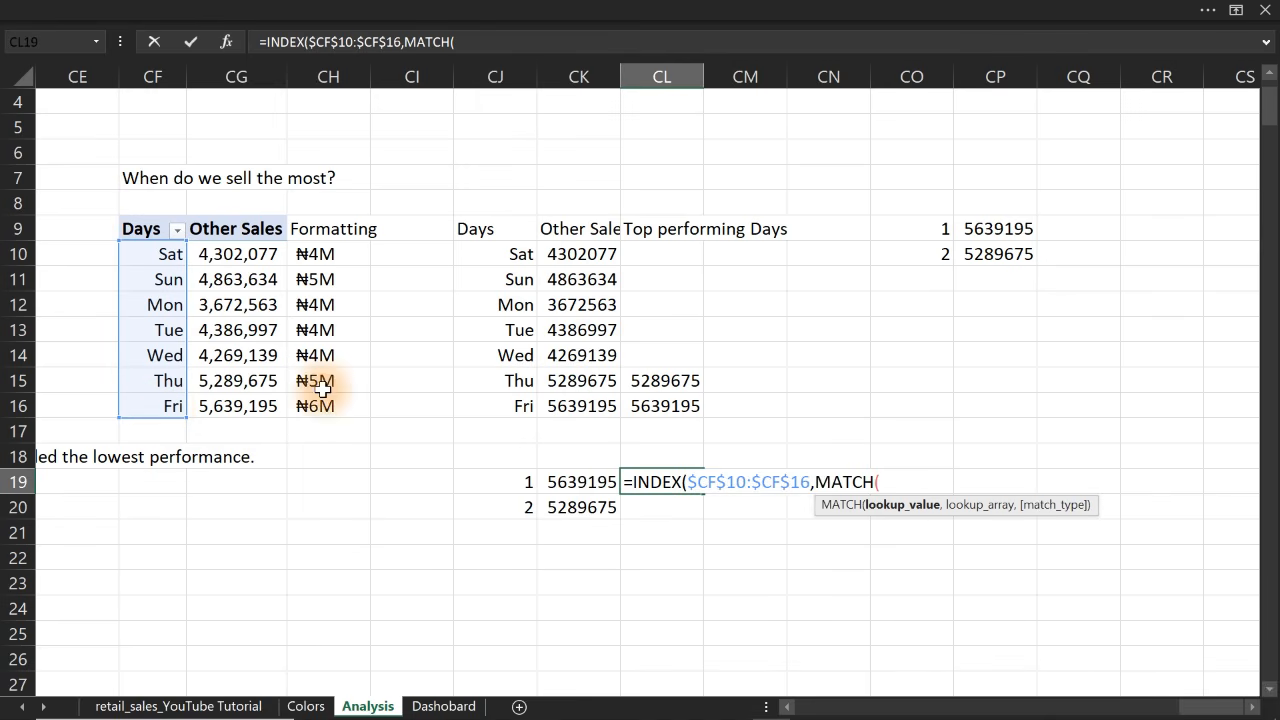
pyautogui.click(575, 482)
pyautogui.write(',')
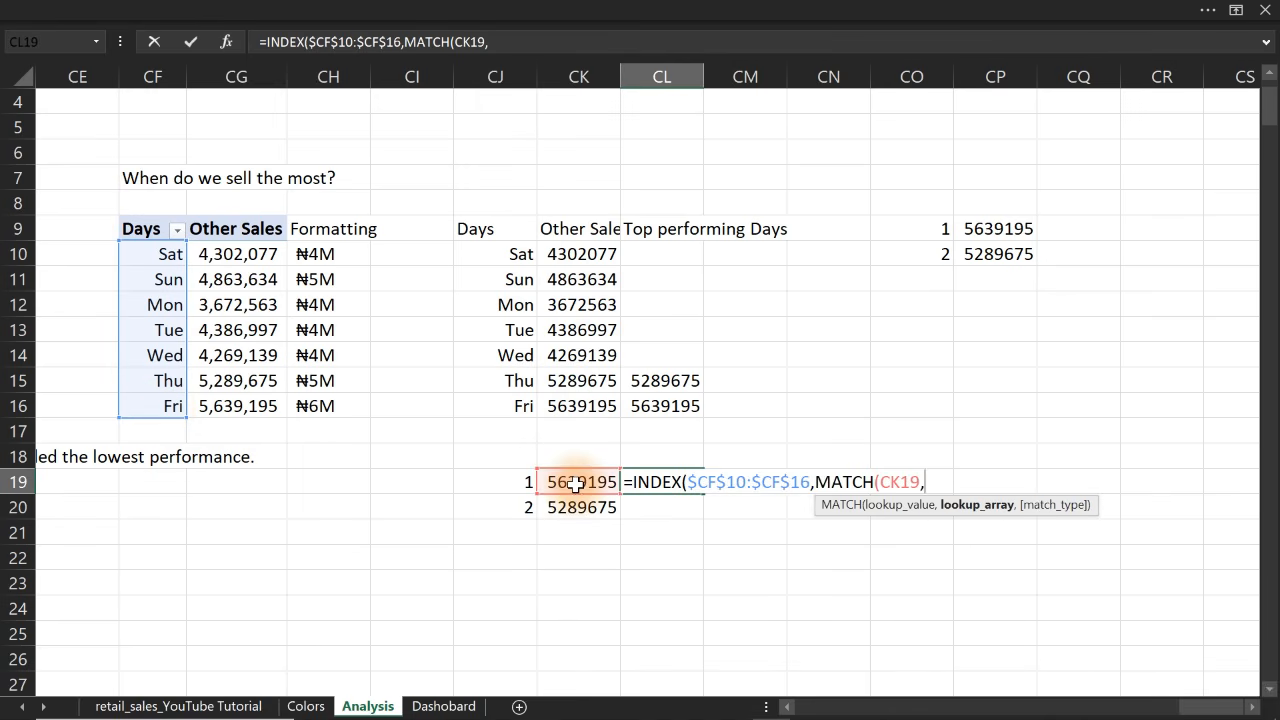
pyautogui.moveTo(250, 256); pyautogui.dragTo(253, 410)
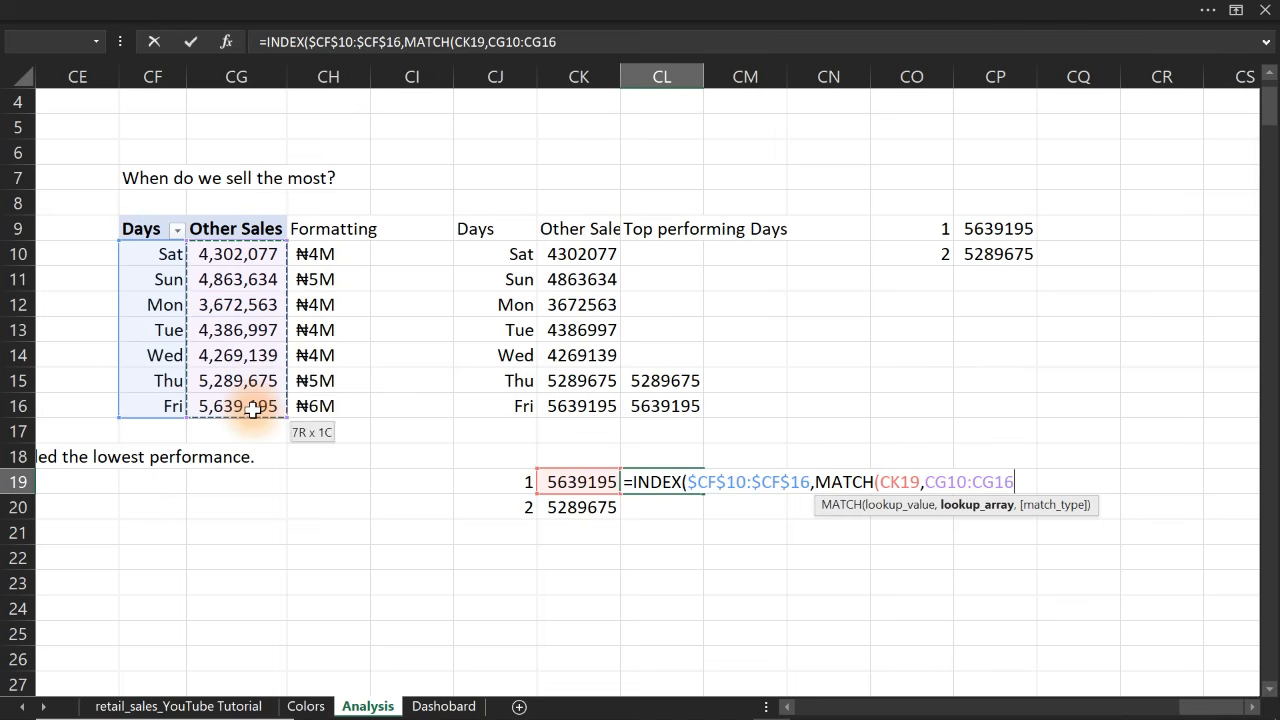
pyautogui.press('F4')
pyautogui.write(',')
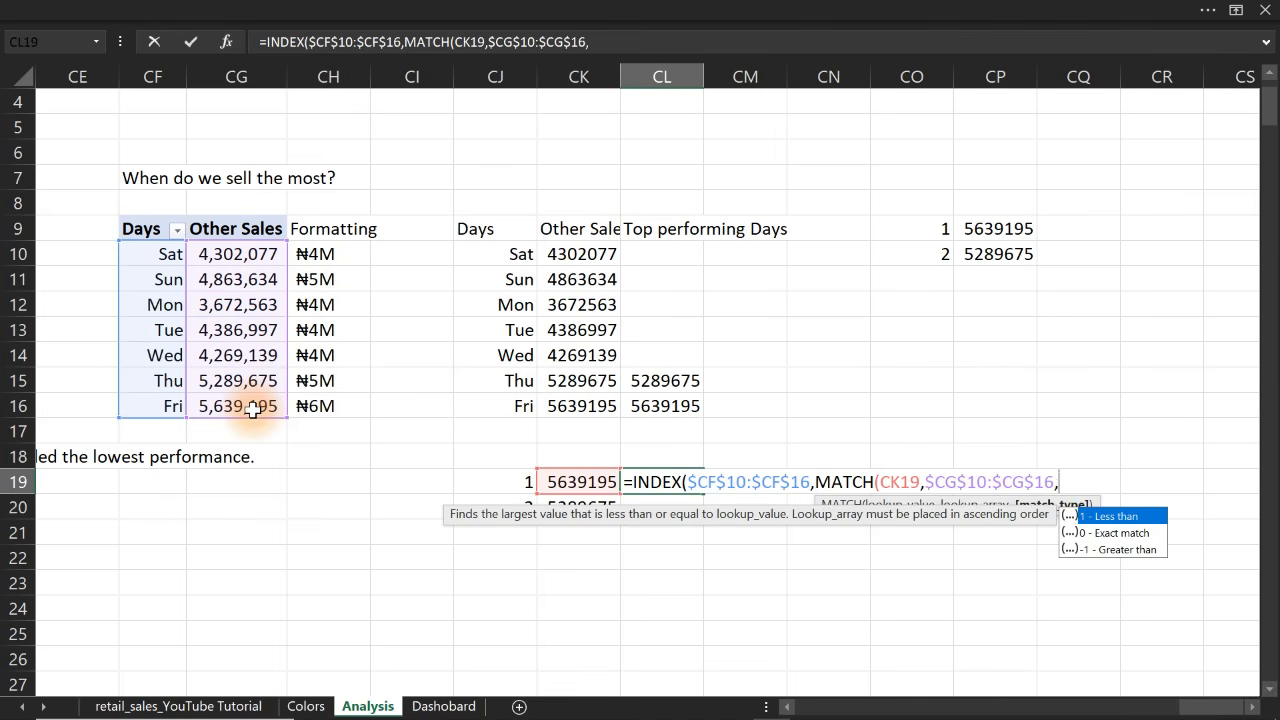
pyautogui.write('0)')
pyautogui.press('Return')
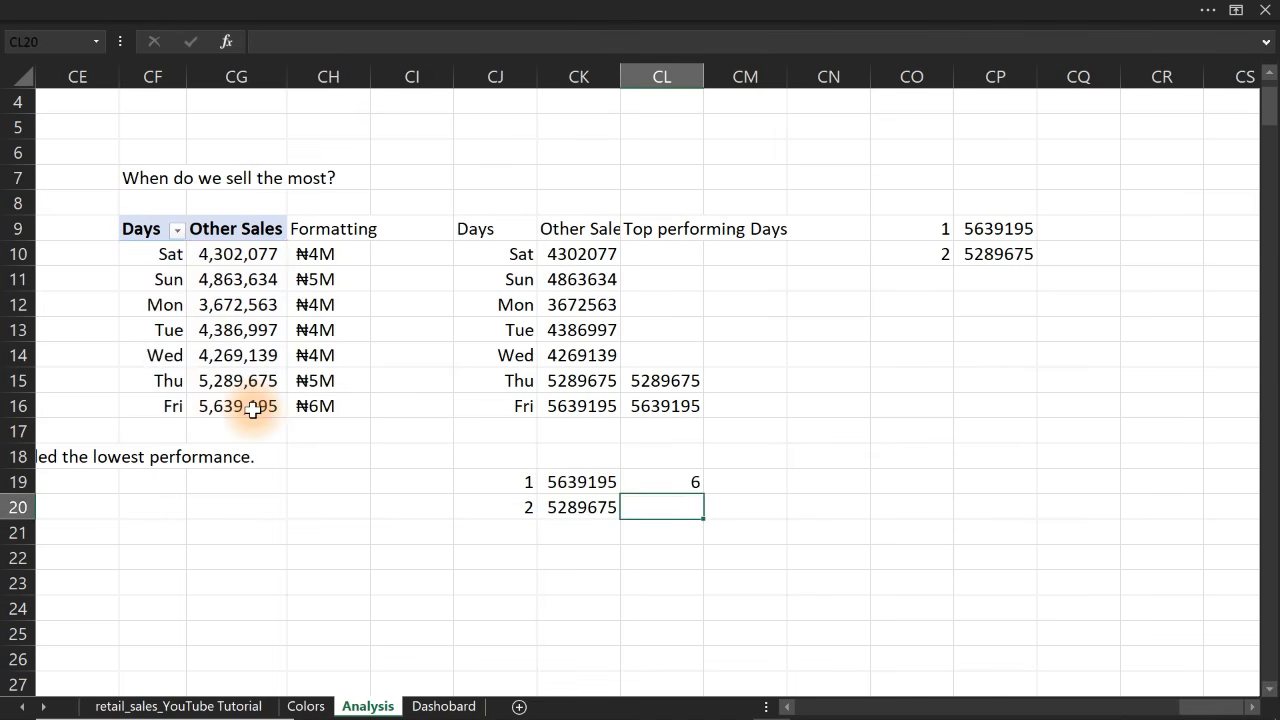
# Fill the day lookup in CL19 down to CL20 and copy the weekday format of CJ13 onto both cells
pyautogui.click(657, 481)
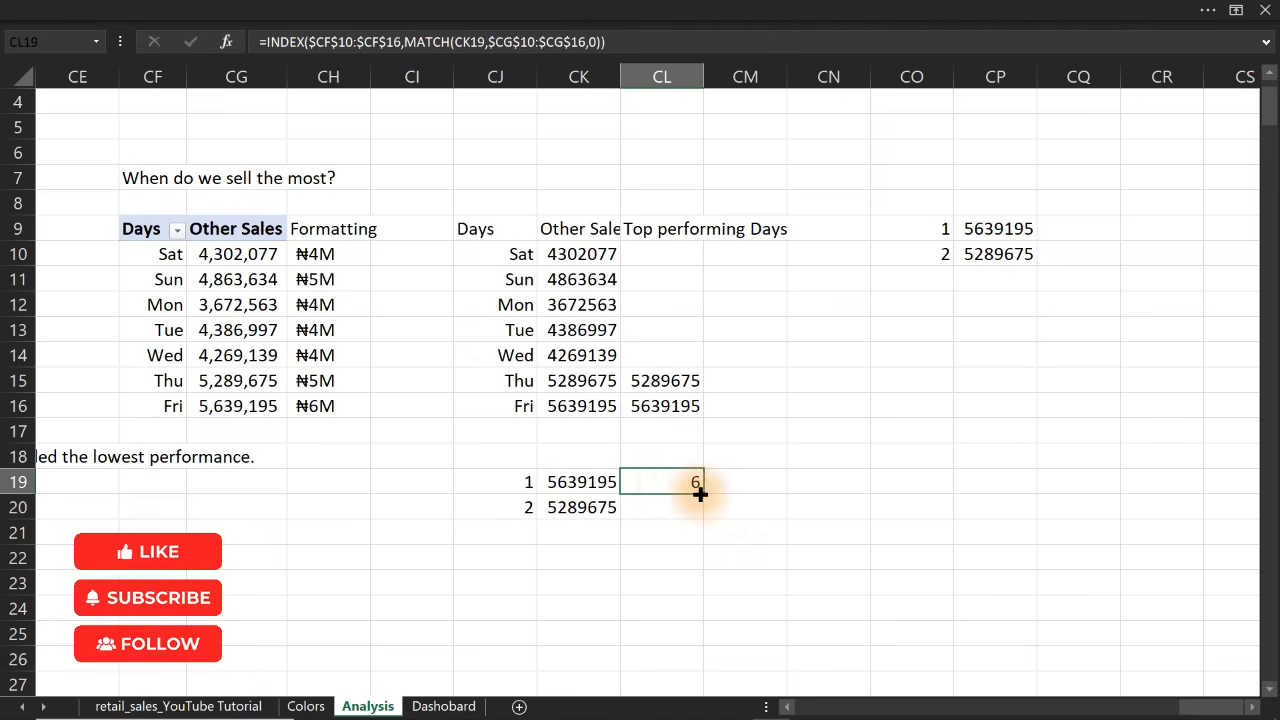
pyautogui.moveTo(700, 494); pyautogui.dragTo(700, 520)
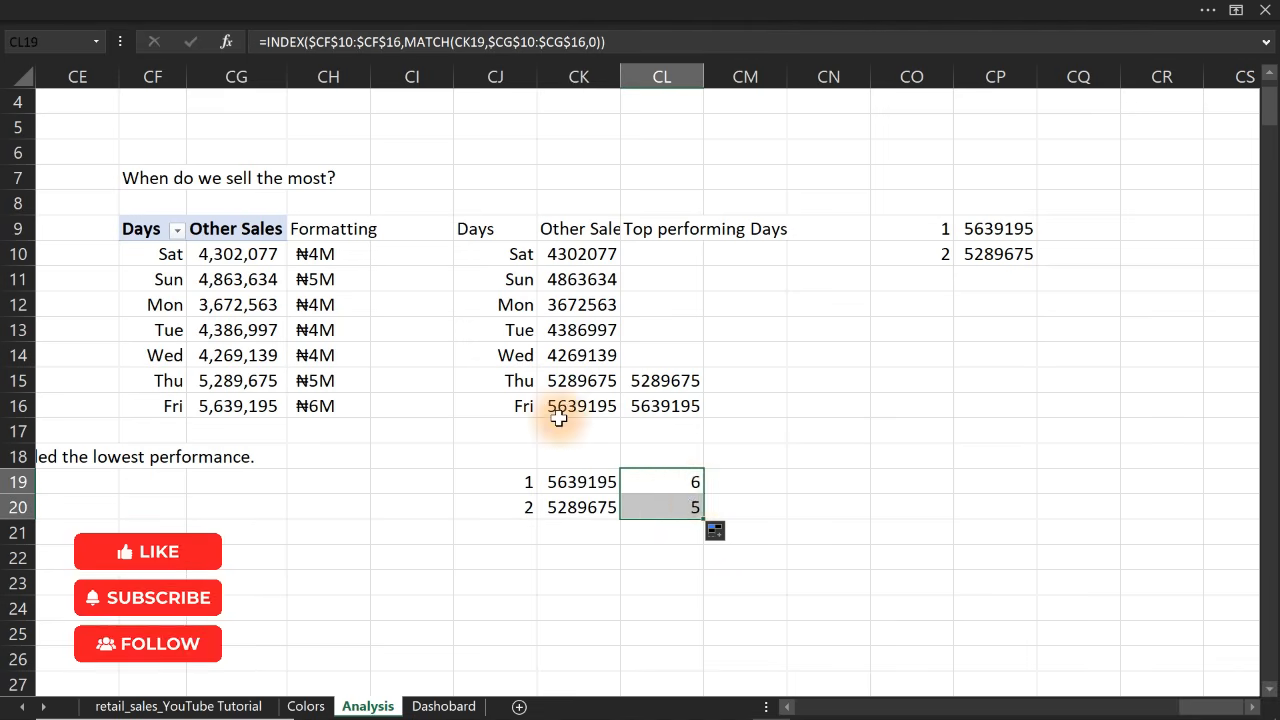
pyautogui.click(508, 327)
pyautogui.click(209, 8)
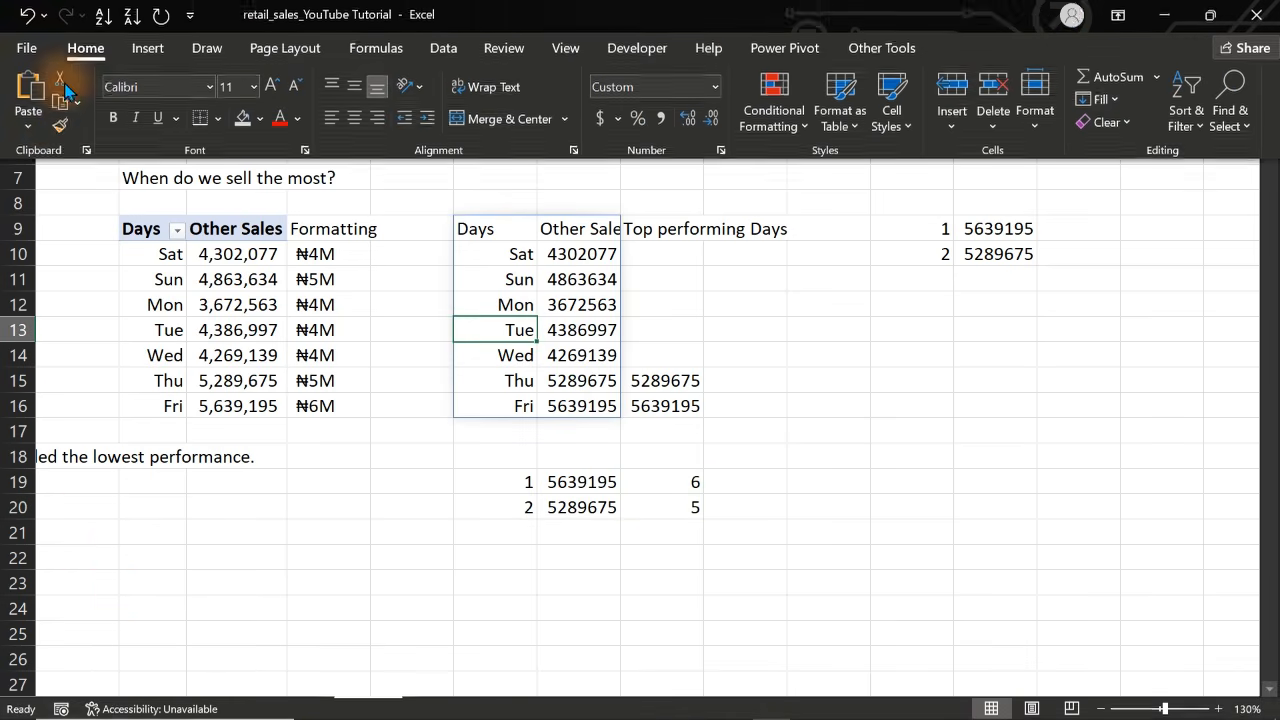
pyautogui.click(60, 125)
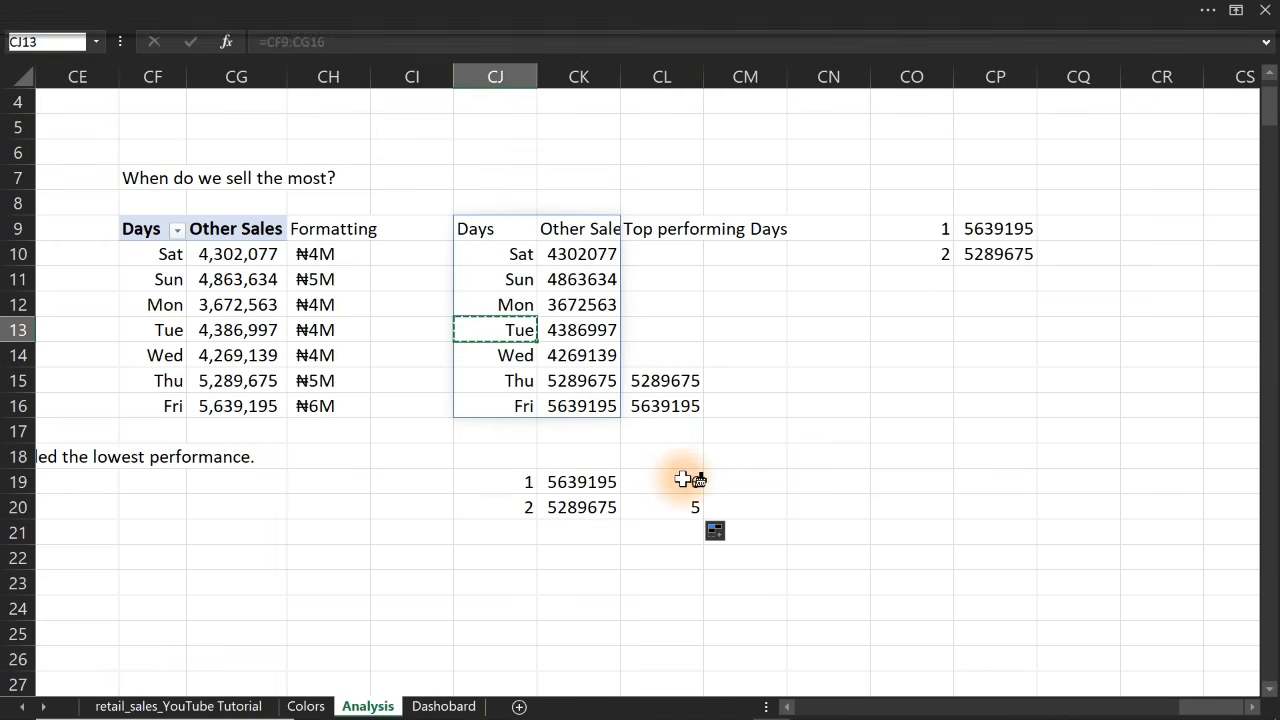
pyautogui.moveTo(683, 480); pyautogui.dragTo(687, 503)
pyautogui.click(831, 516)
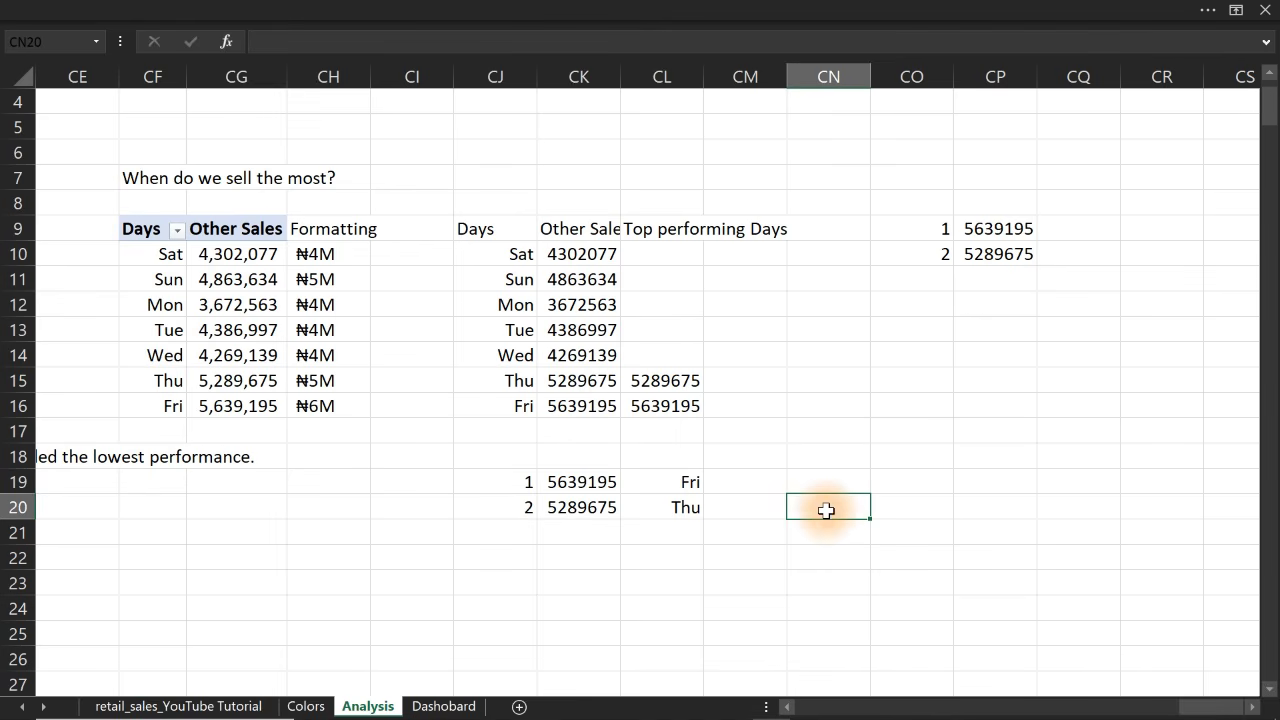
# Enter =CK19/All_Sales in CM19 and fill it down to CM20 to get each top day's share of total sales
pyautogui.click(756, 484)
pyautogui.write('=')
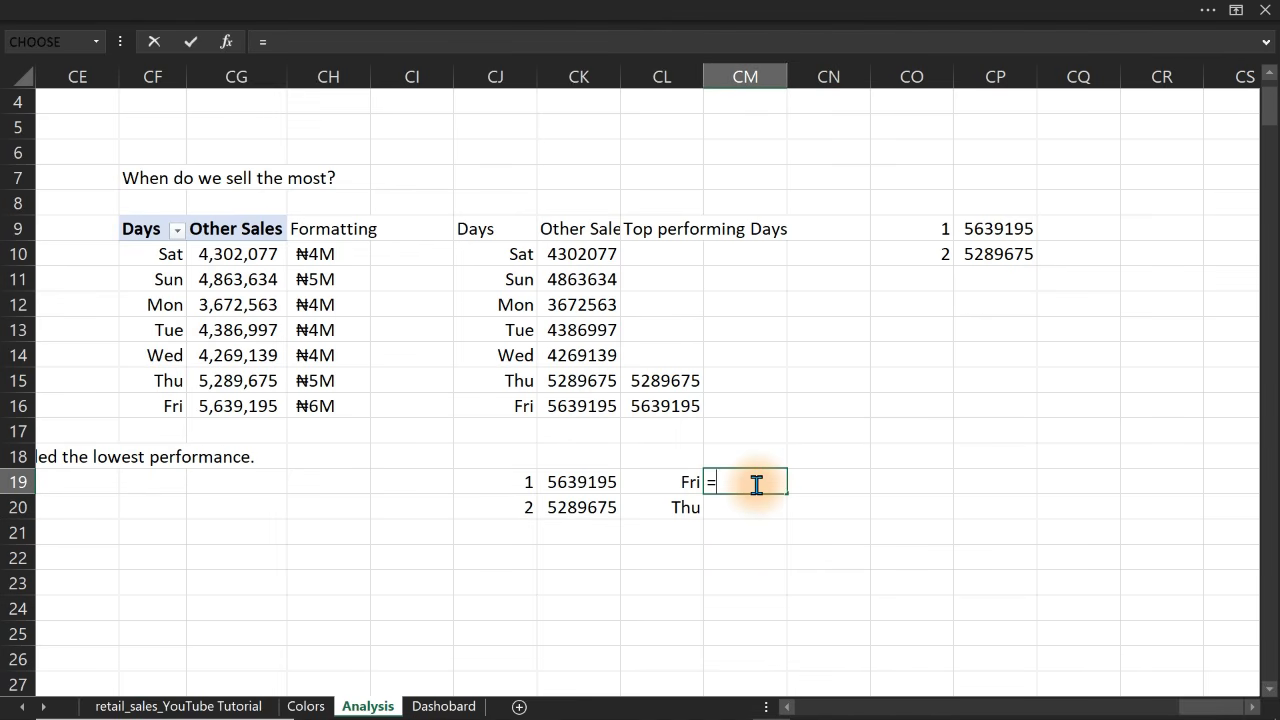
pyautogui.click(562, 484)
pyautogui.write('/')
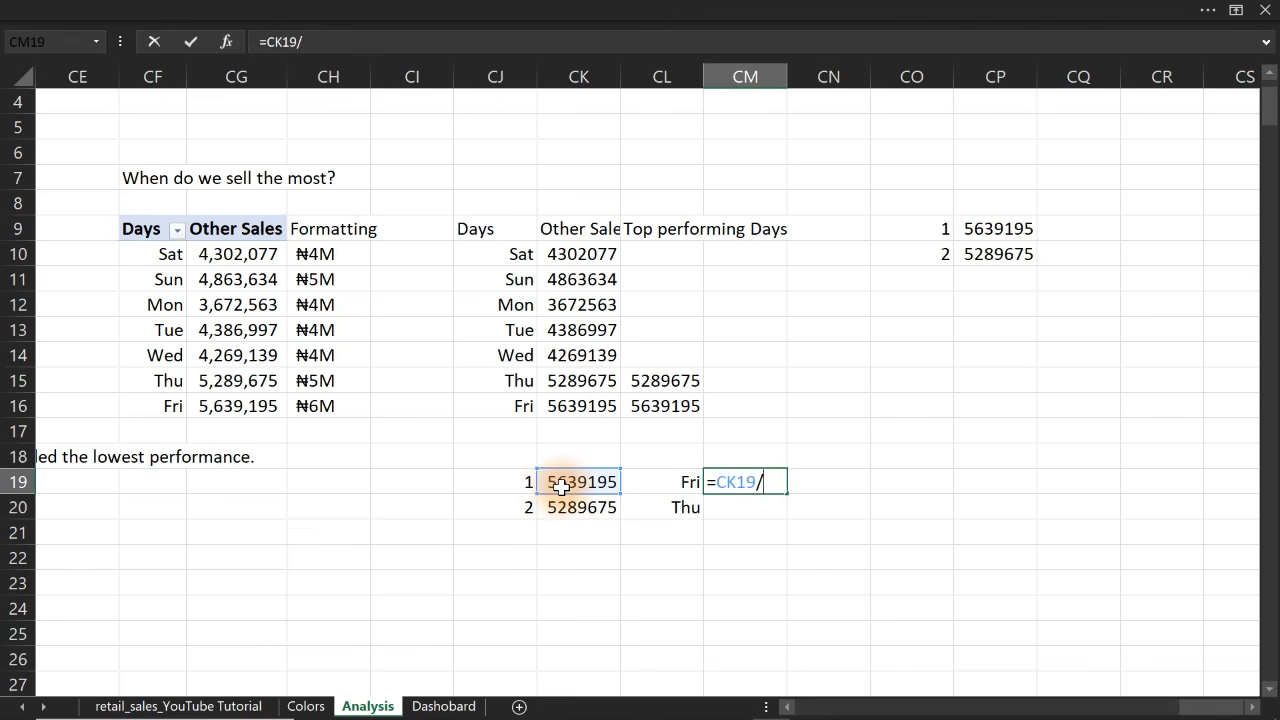
pyautogui.write('all')
pyautogui.press('Tab')
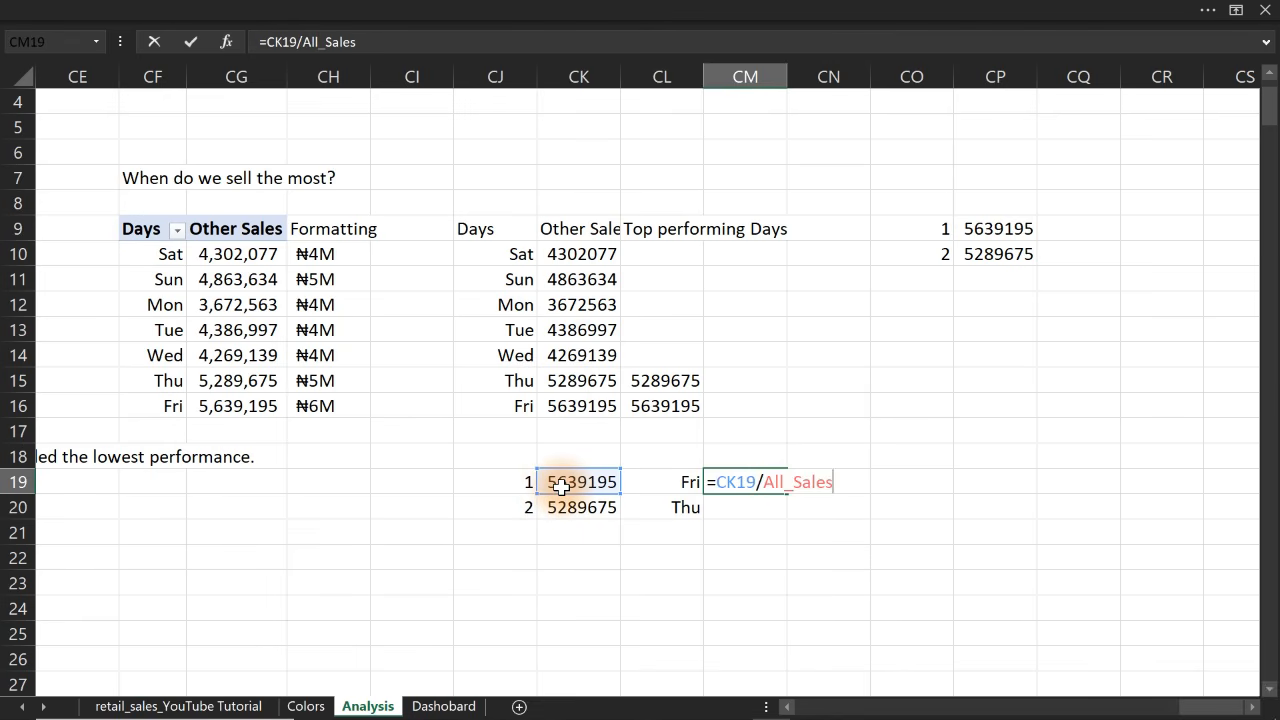
pyautogui.hotkey('ctrl', 'Return')
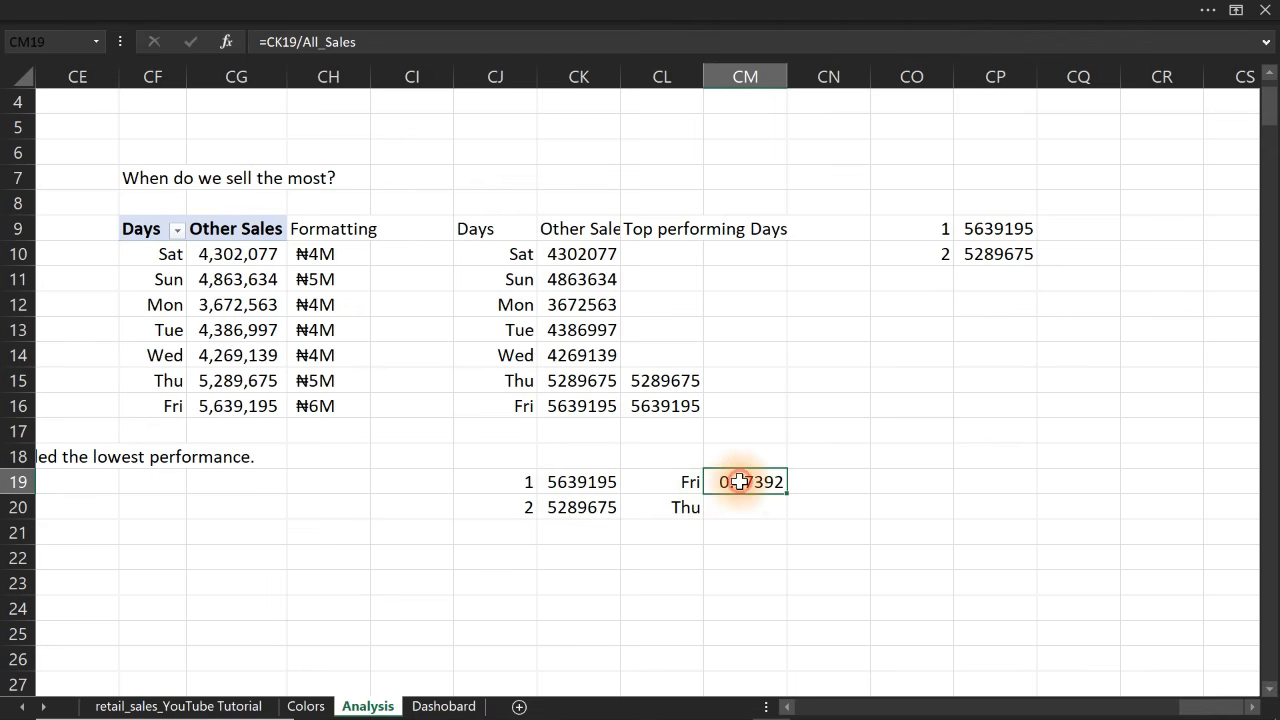
pyautogui.moveTo(784, 490); pyautogui.dragTo(790, 515)
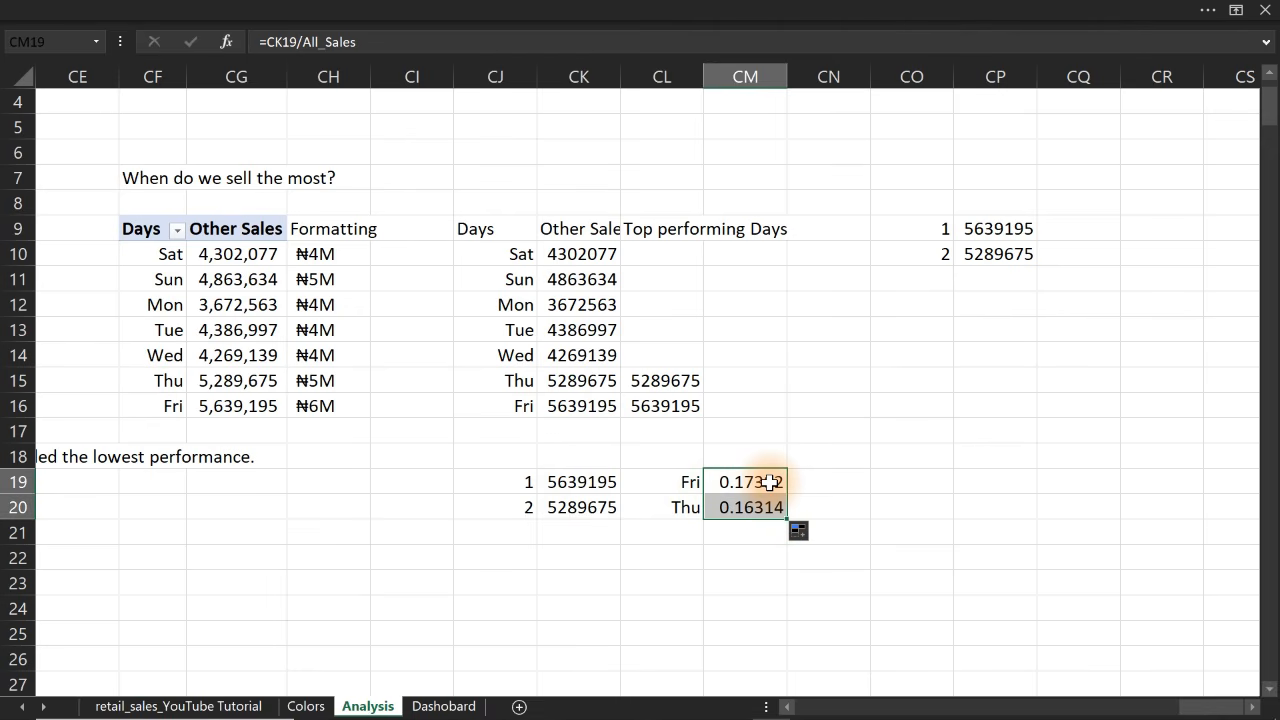
# Format CM19:CM20 as percentages with two decimal places and check the formula in CM20
pyautogui.hotkey('ctrl', '1')
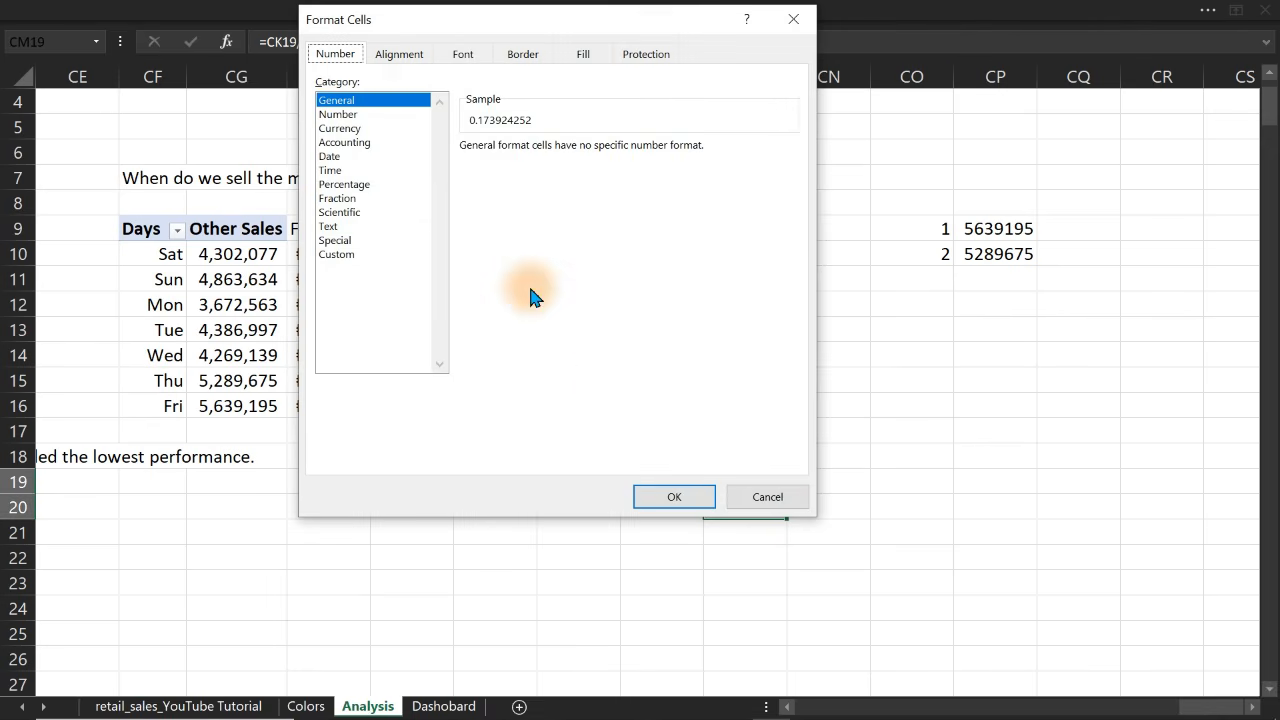
pyautogui.click(343, 186)
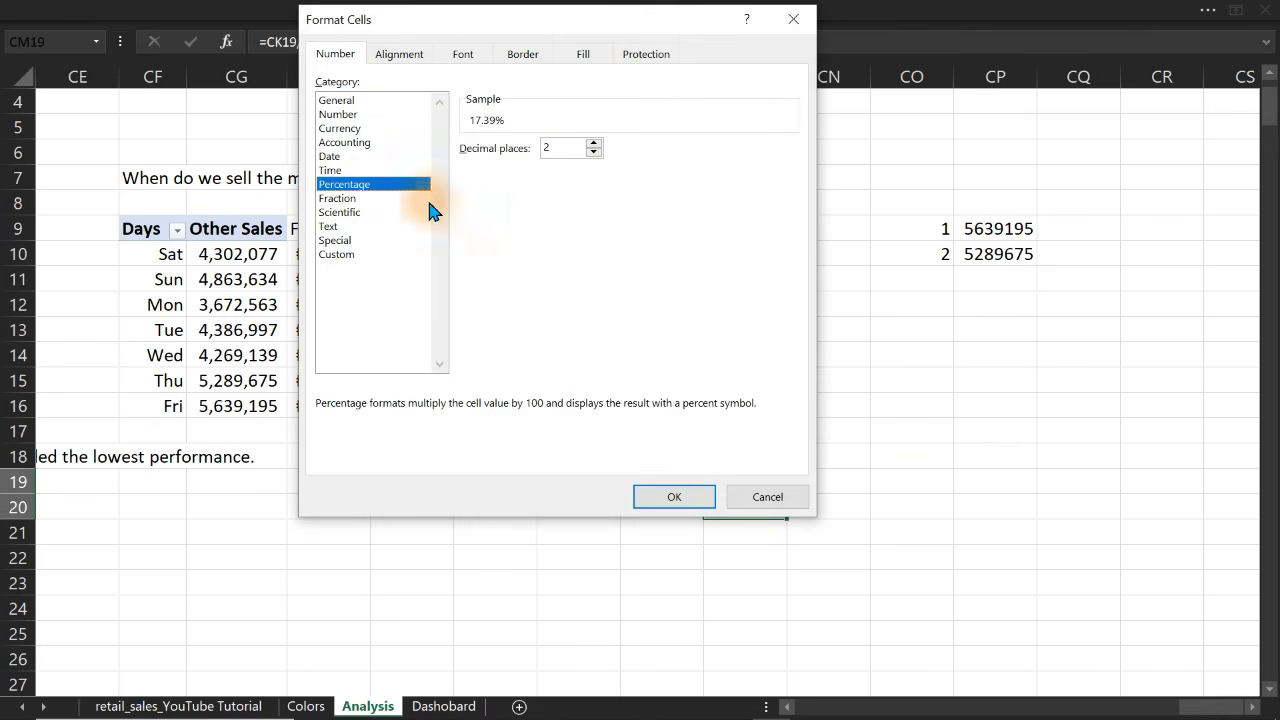
pyautogui.click(656, 496)
pyautogui.click(731, 545)
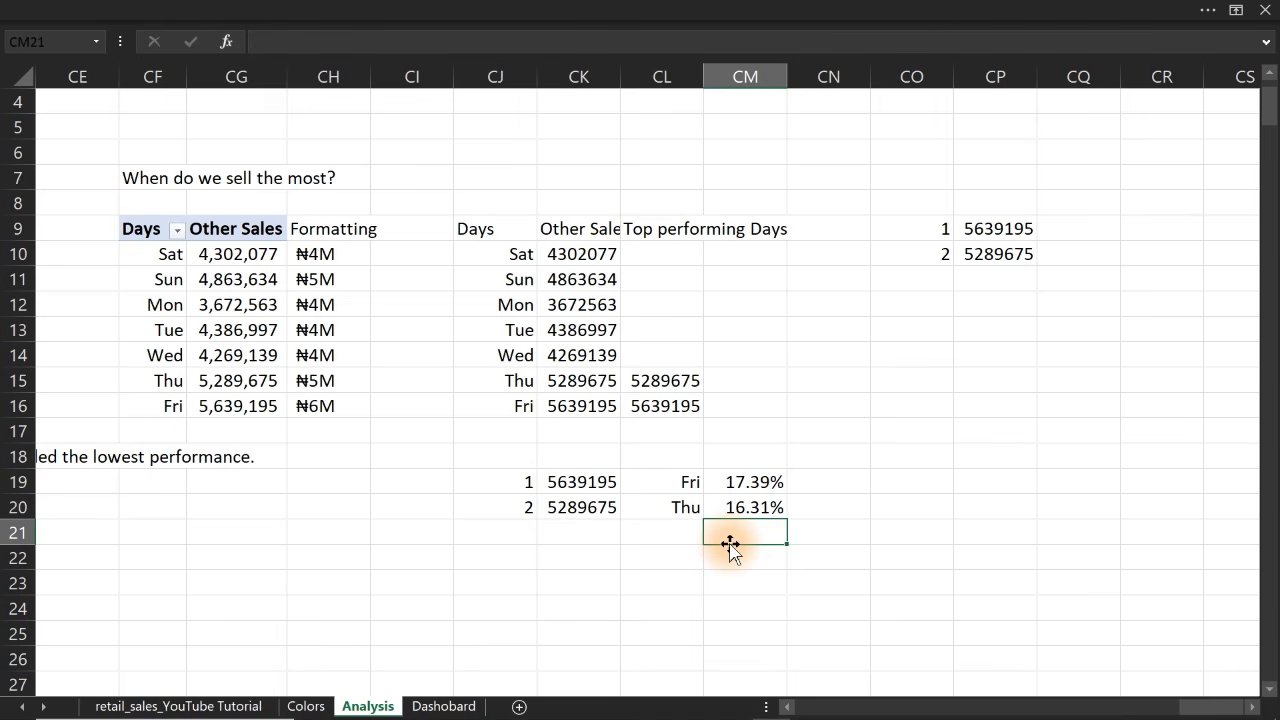
pyautogui.click(748, 508)
pyautogui.doubleClick(753, 509)
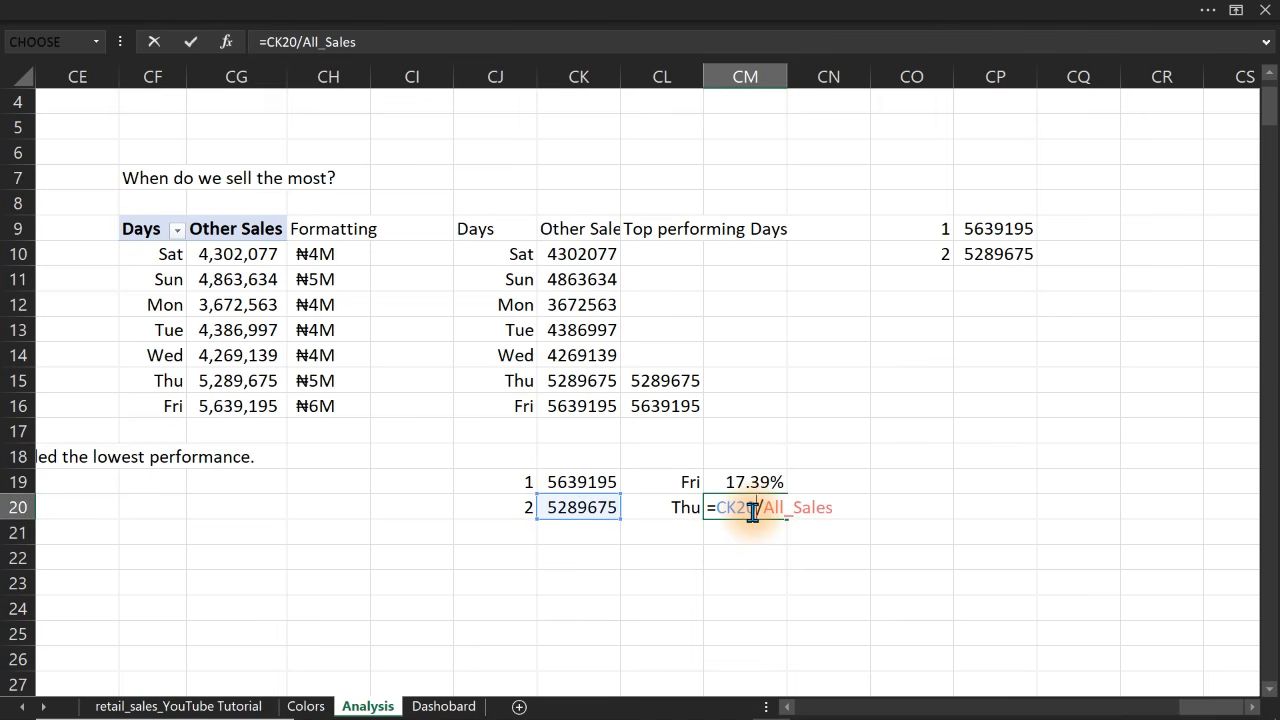
pyautogui.press('Escape')
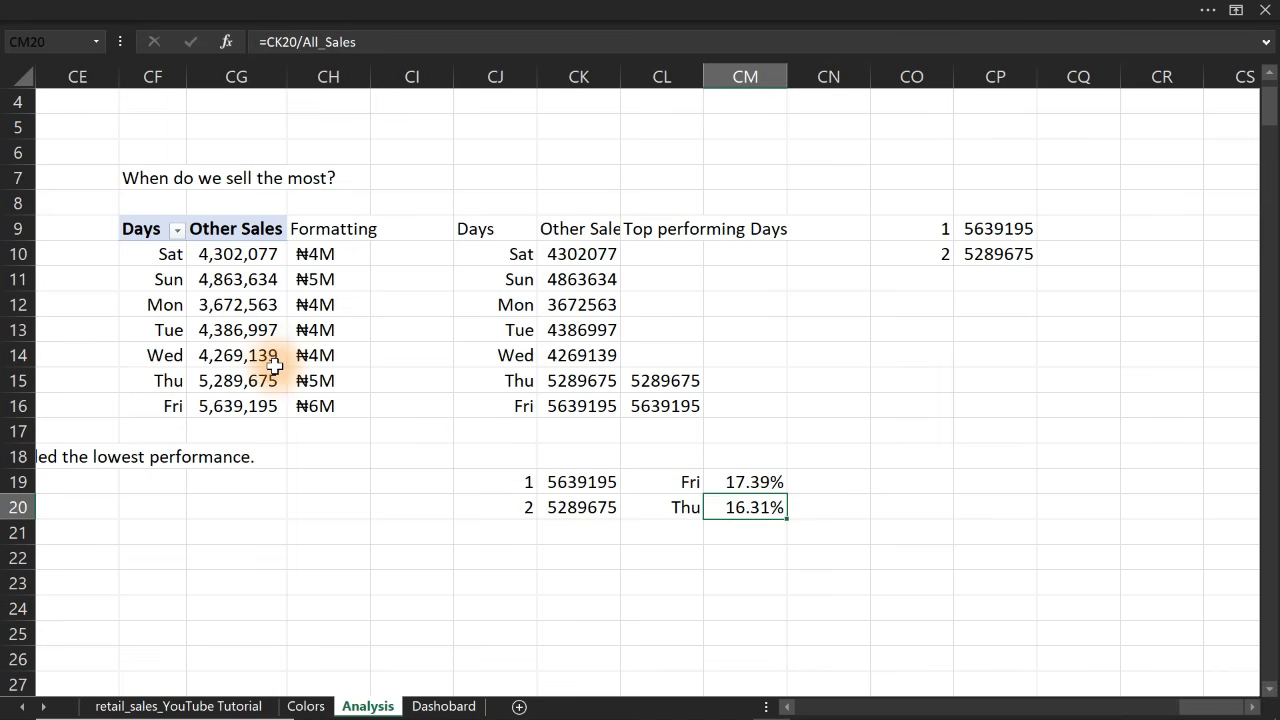
# Sort the weekday pivot table by Other Sales from largest to smallest and check the weekday chart on the dashboard sheet
pyautogui.click(218, 258)
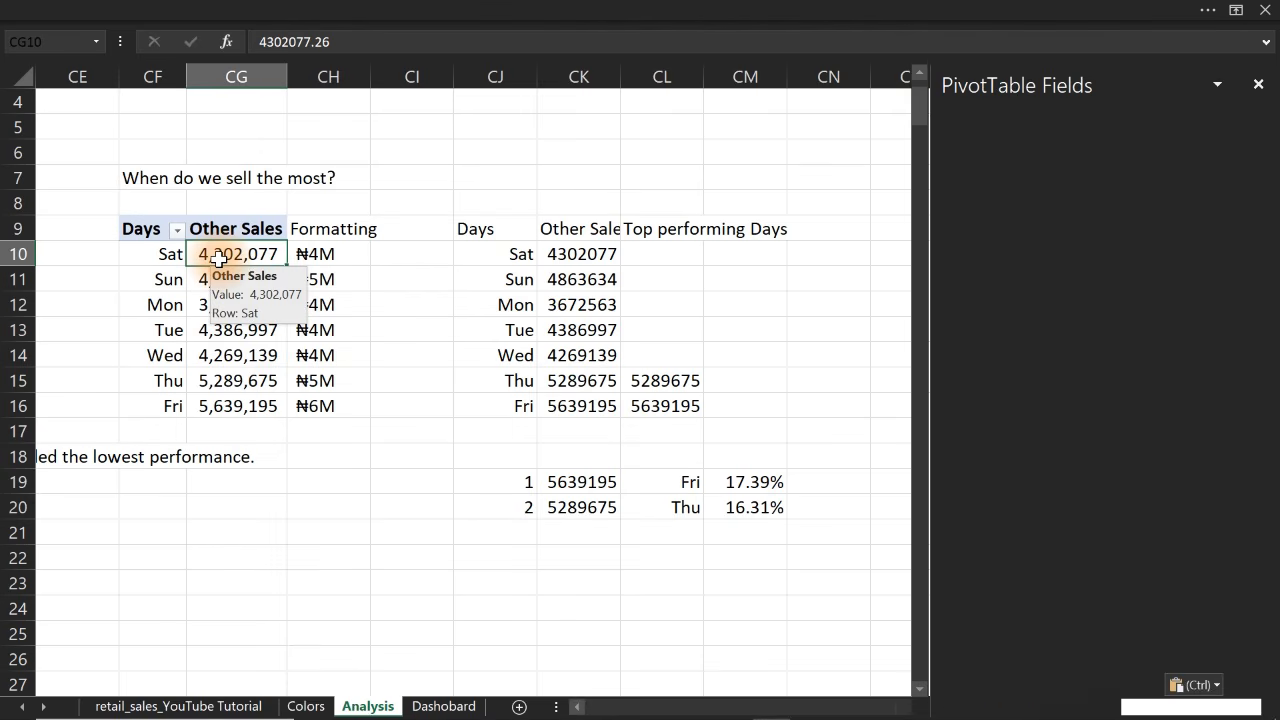
pyautogui.rightClick(218, 258)
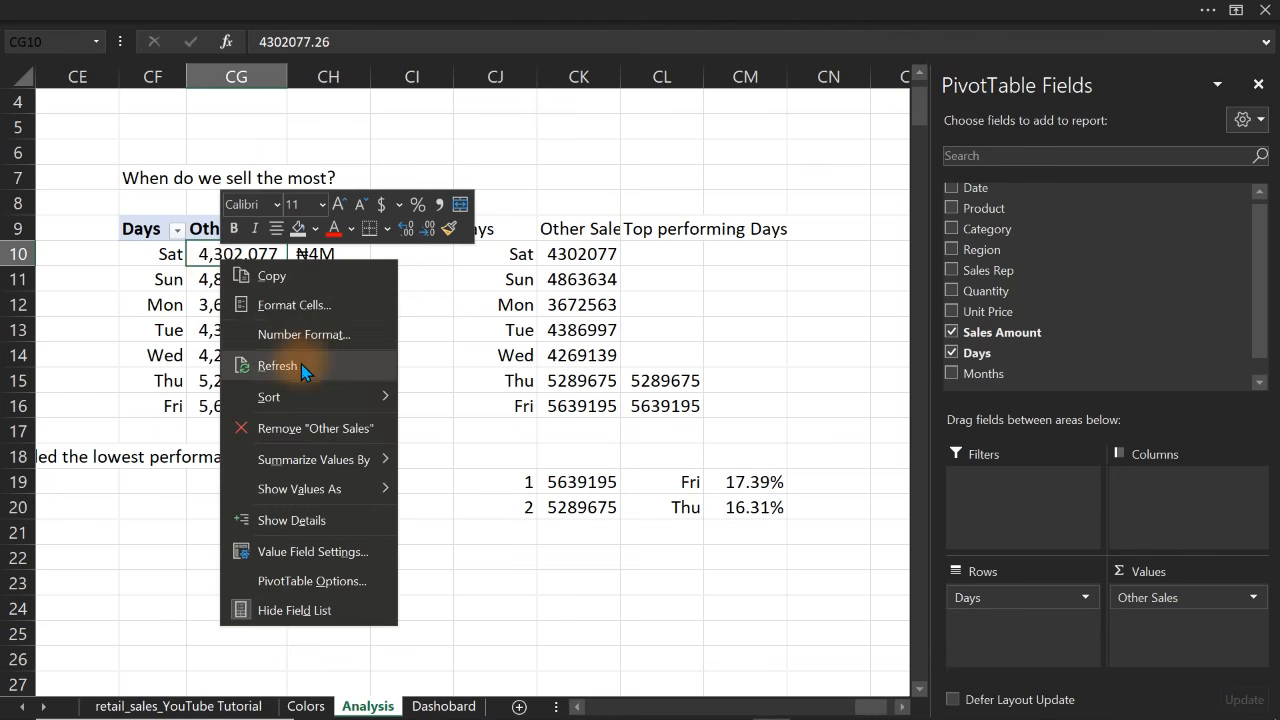
pyautogui.moveTo(305, 397)
pyautogui.click(495, 428)
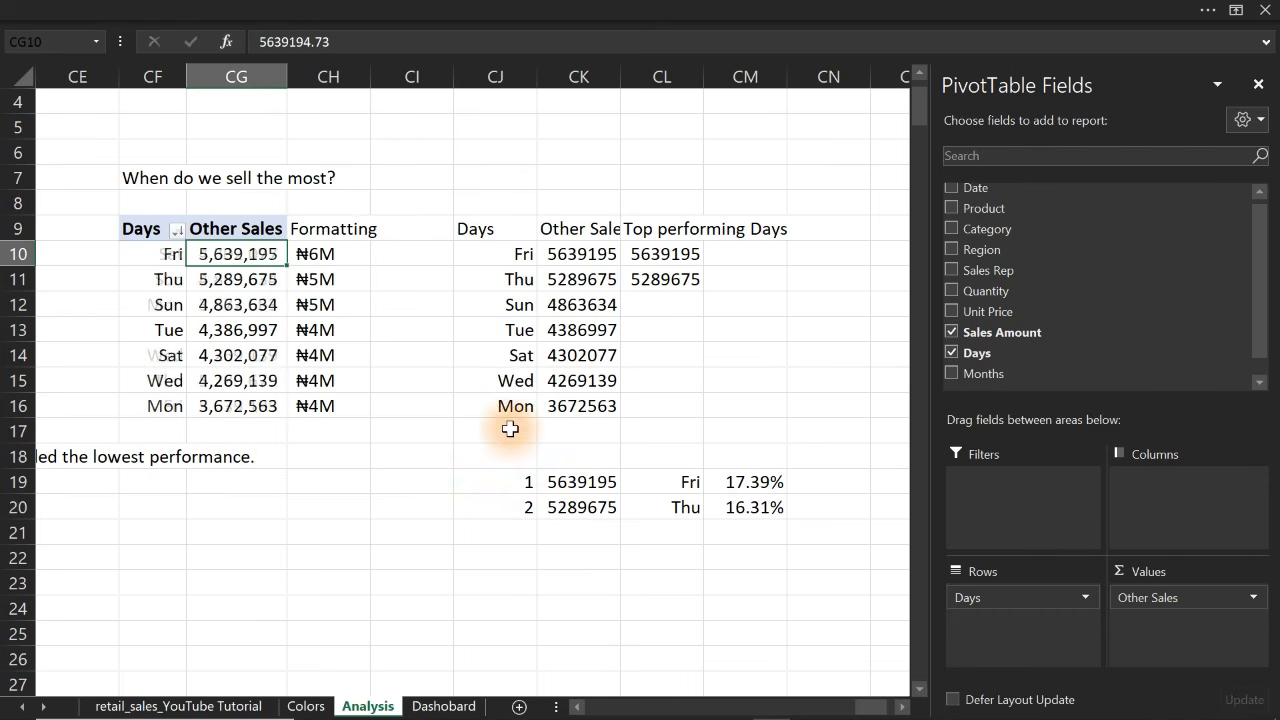
pyautogui.click(440, 706)
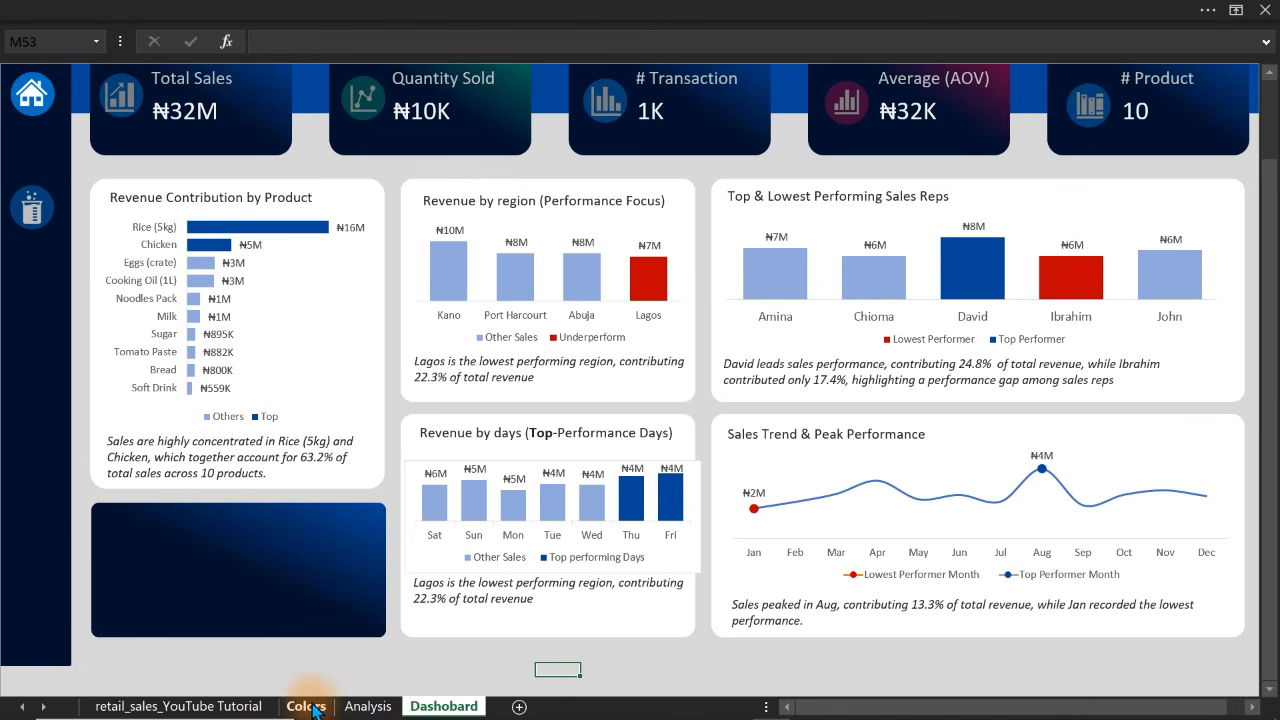
pyautogui.click(364, 706)
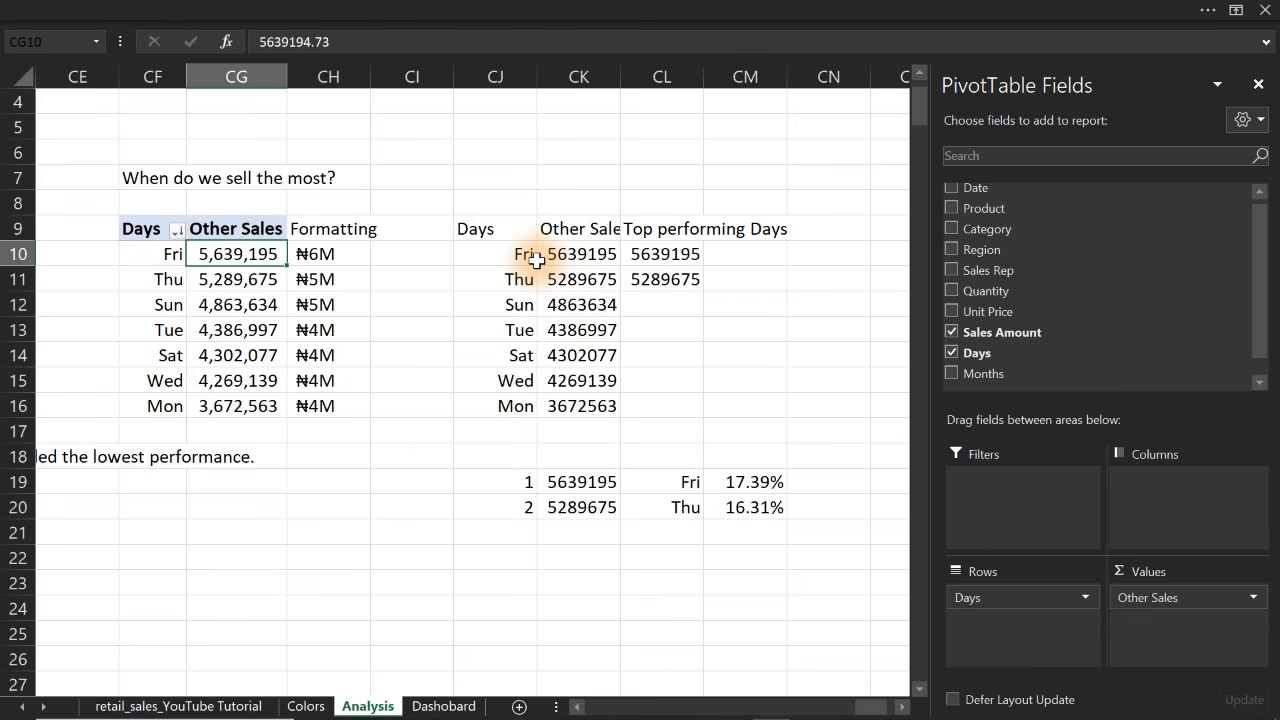
pyautogui.moveTo(560, 256); pyautogui.dragTo(562, 277)
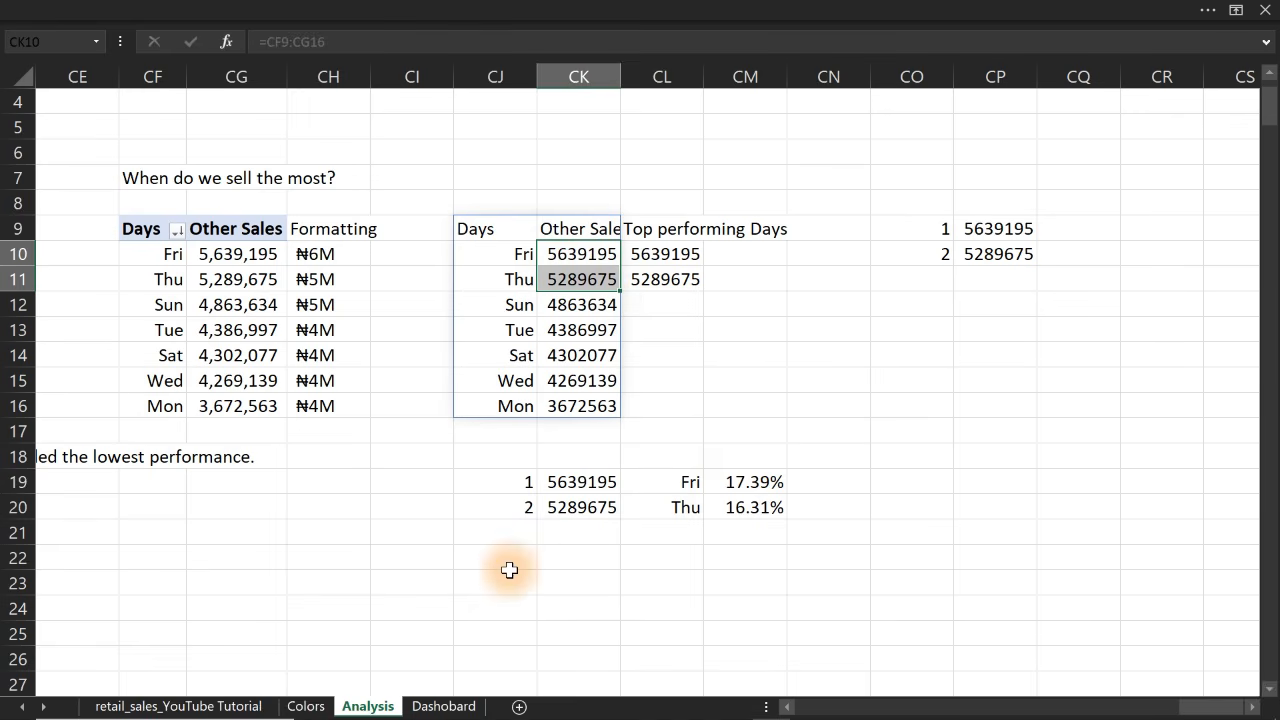
# Enter the bold heading "Insight:" in CJ22 below the top-day figures on the Analysis sheet
pyautogui.click(481, 558)
pyautogui.write('Insight:')
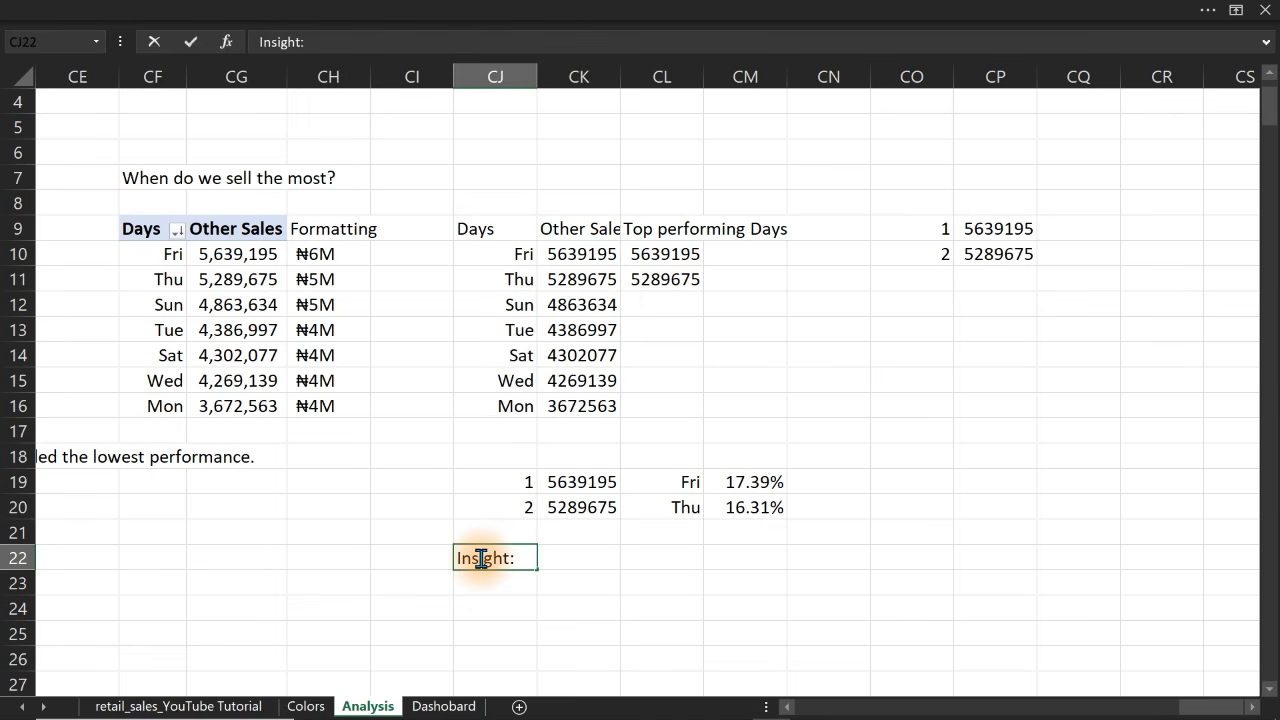
pyautogui.hotkey('ctrl', 'b')
pyautogui.press('Return')
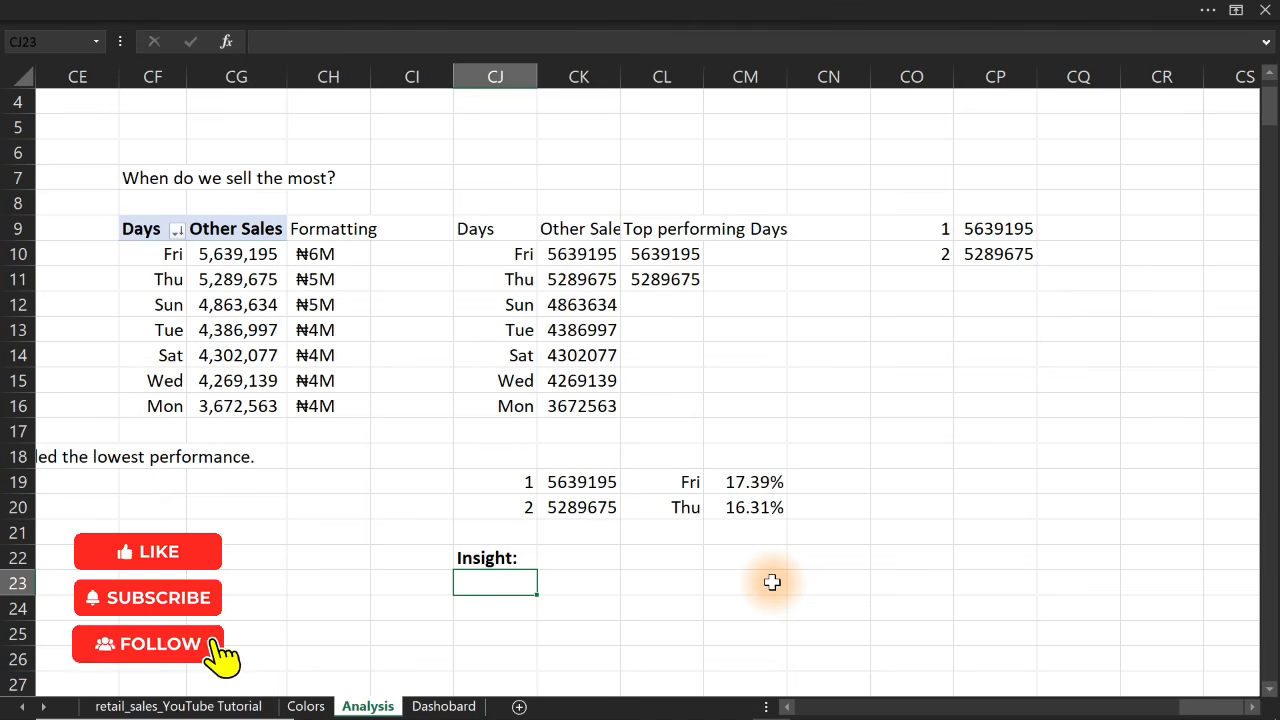
# Start the insight formula in CJ23 with ="Sales are highest on " &CL19&" and "&CL20
pyautogui.write('="Sles')
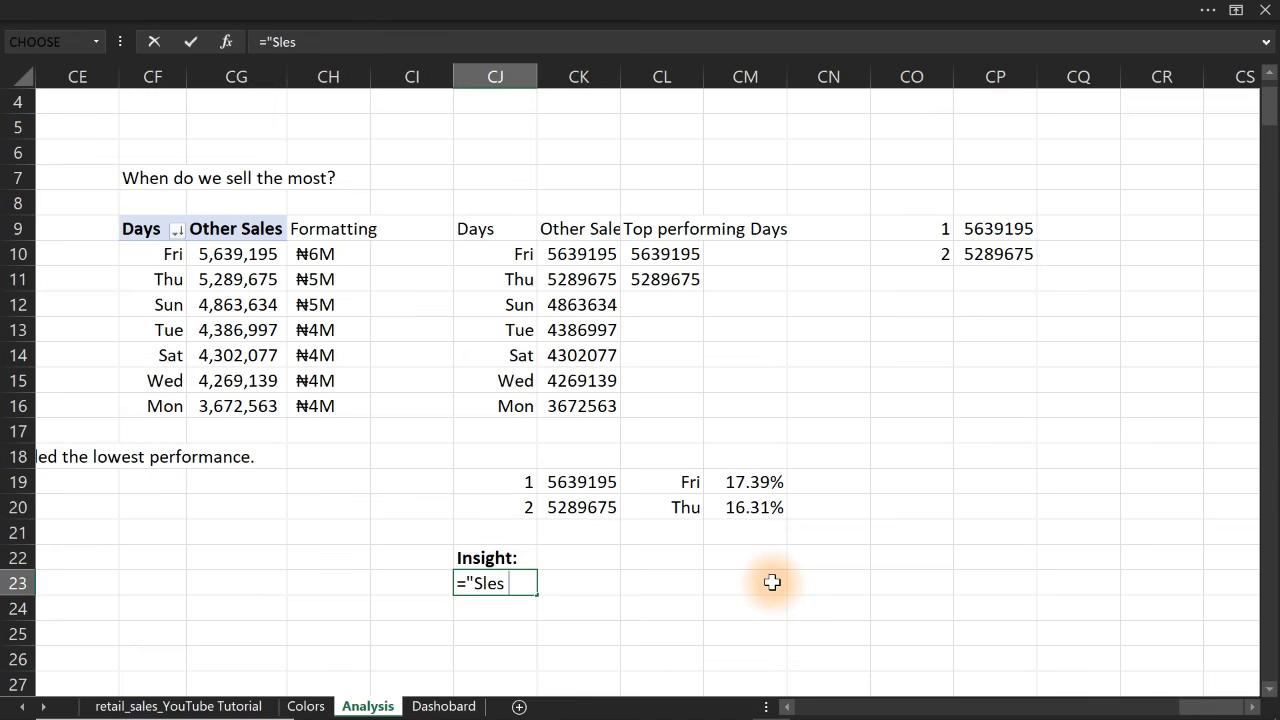
pyautogui.press('BackSpace')
pyautogui.press('BackSpace')
pyautogui.press('BackSpace')
pyautogui.press('BackSpace')
pyautogui.write('ales are highe')
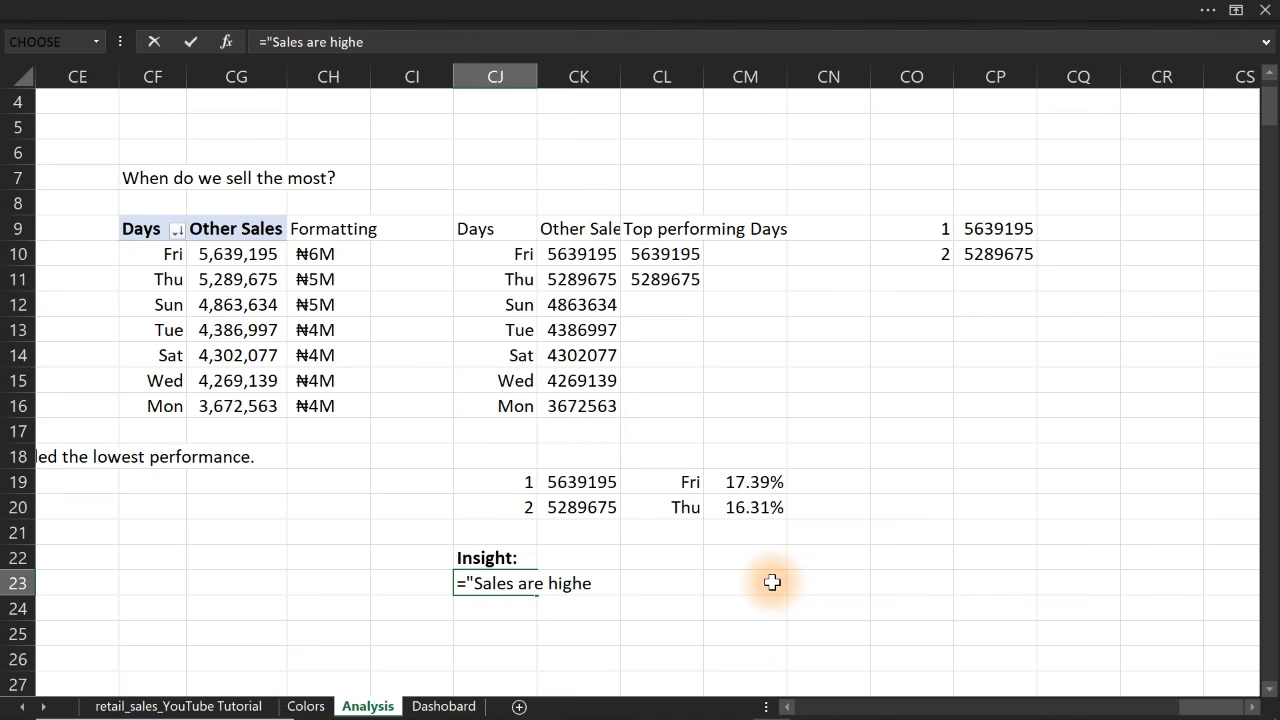
pyautogui.write('st on " &')
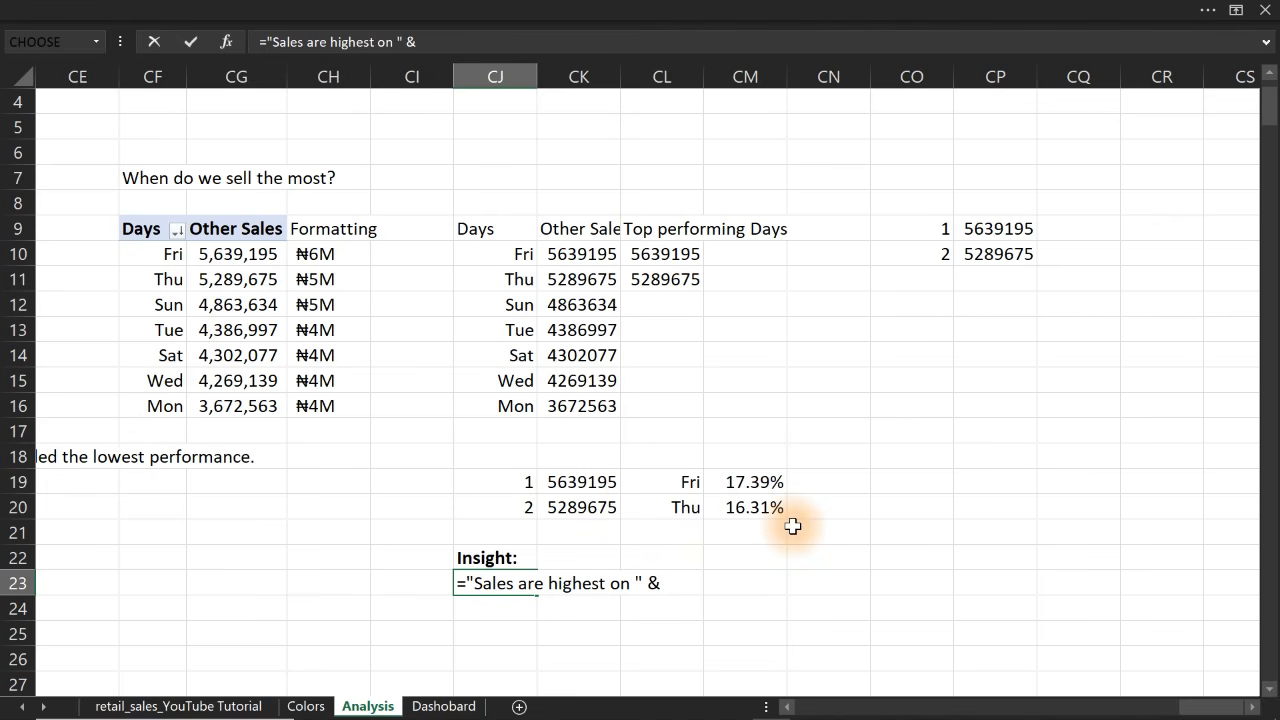
pyautogui.click(688, 482)
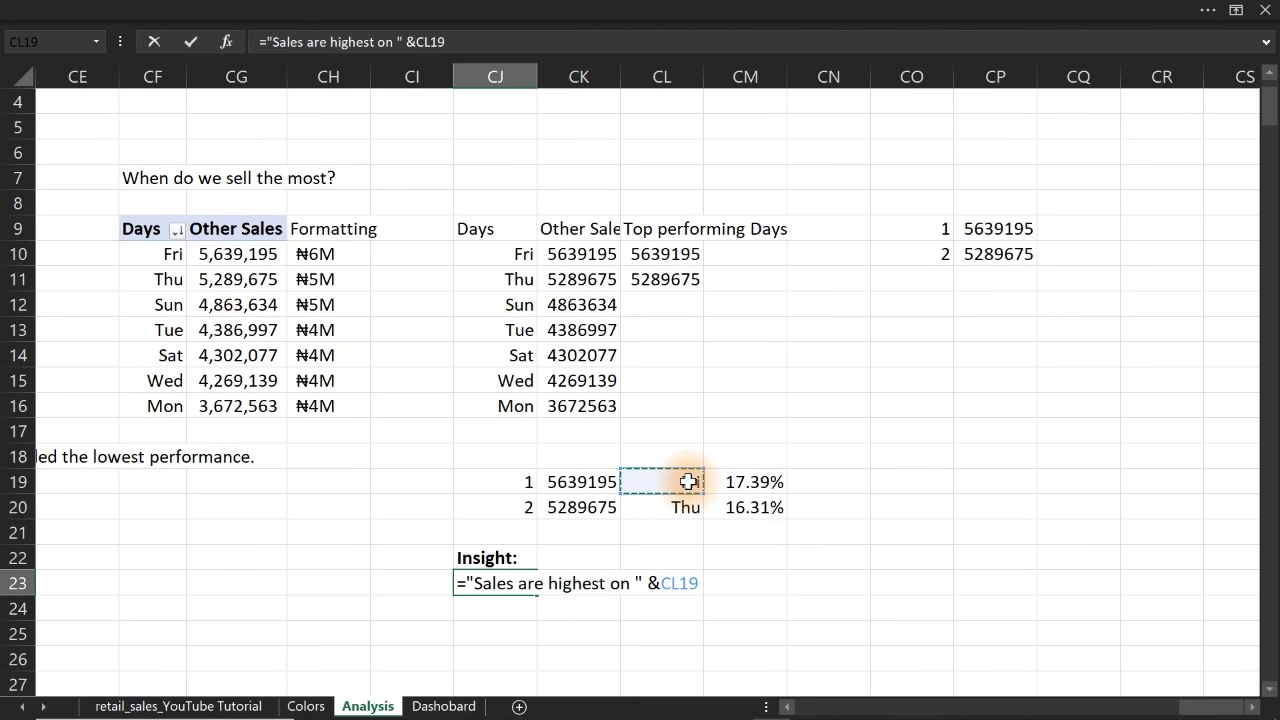
pyautogui.write(',')
pyautogui.press('BackSpace')
pyautogui.write('&" and')
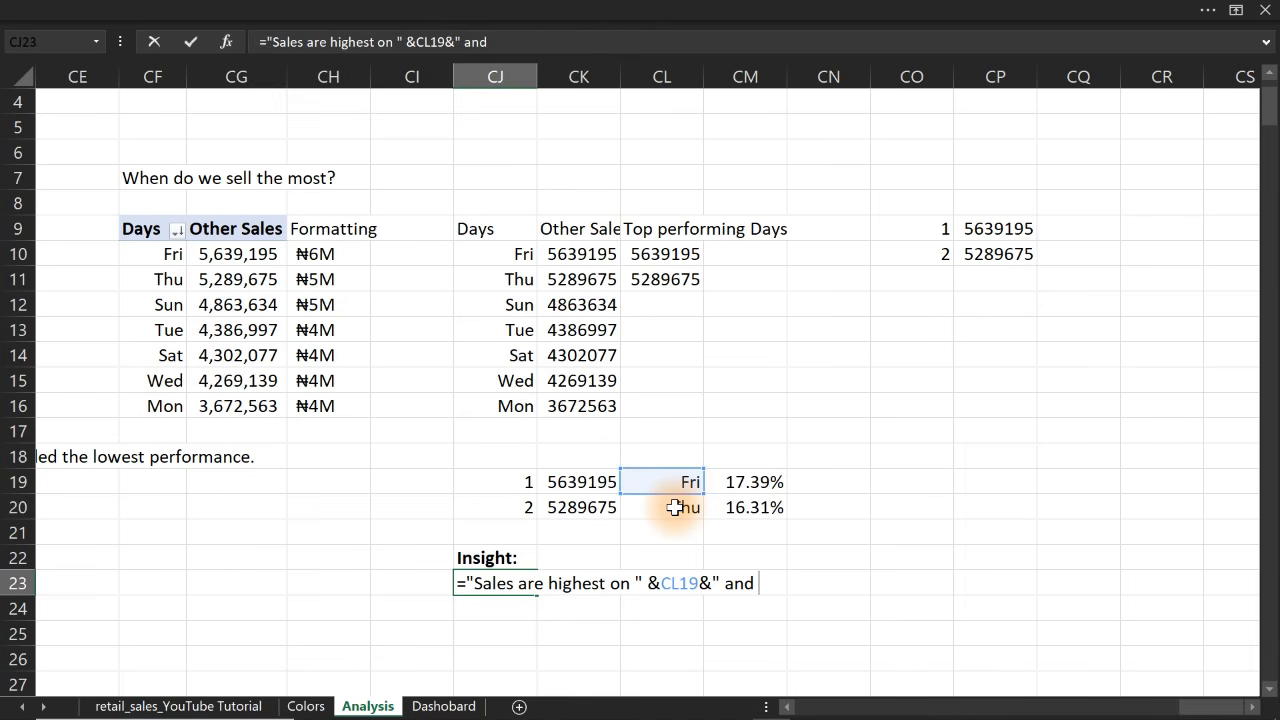
pyautogui.write('"&')
pyautogui.click(676, 508)
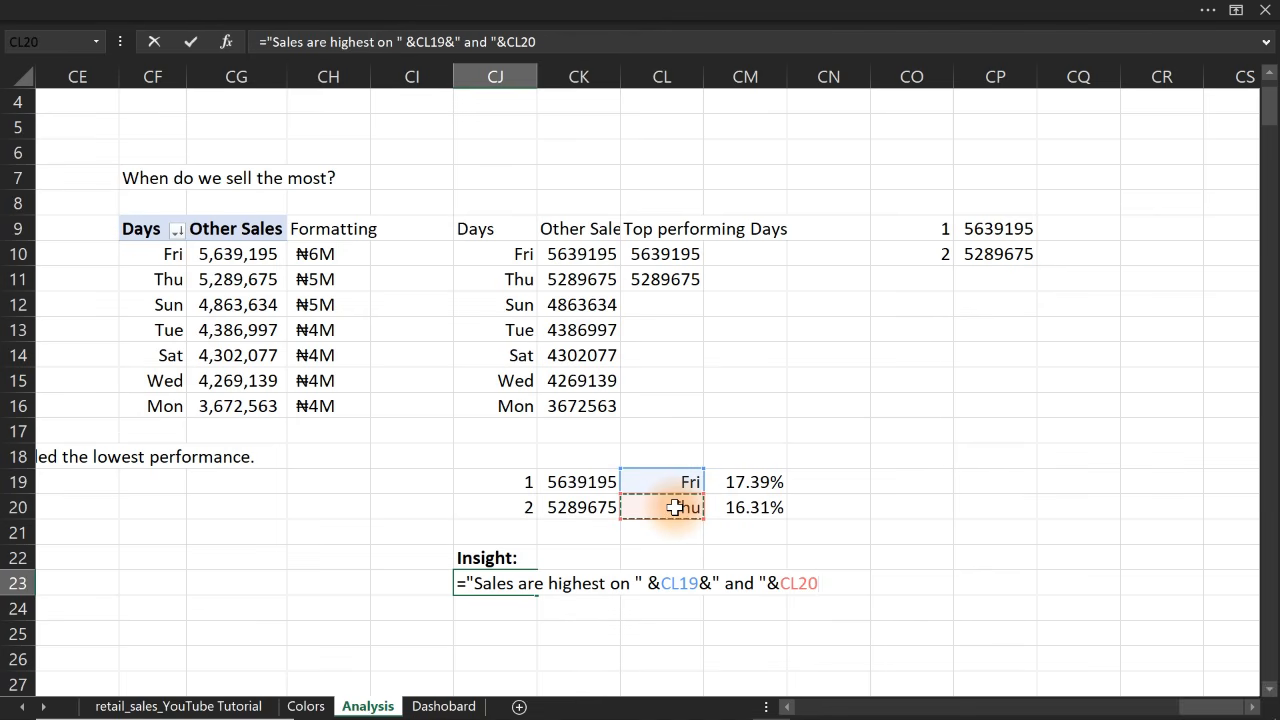
# Extend the insight formula in CJ23 with &", contributing "&TEXT(CM19,"0.0%") to include the top day's revenue share
pyautogui.write('&", contributing ')
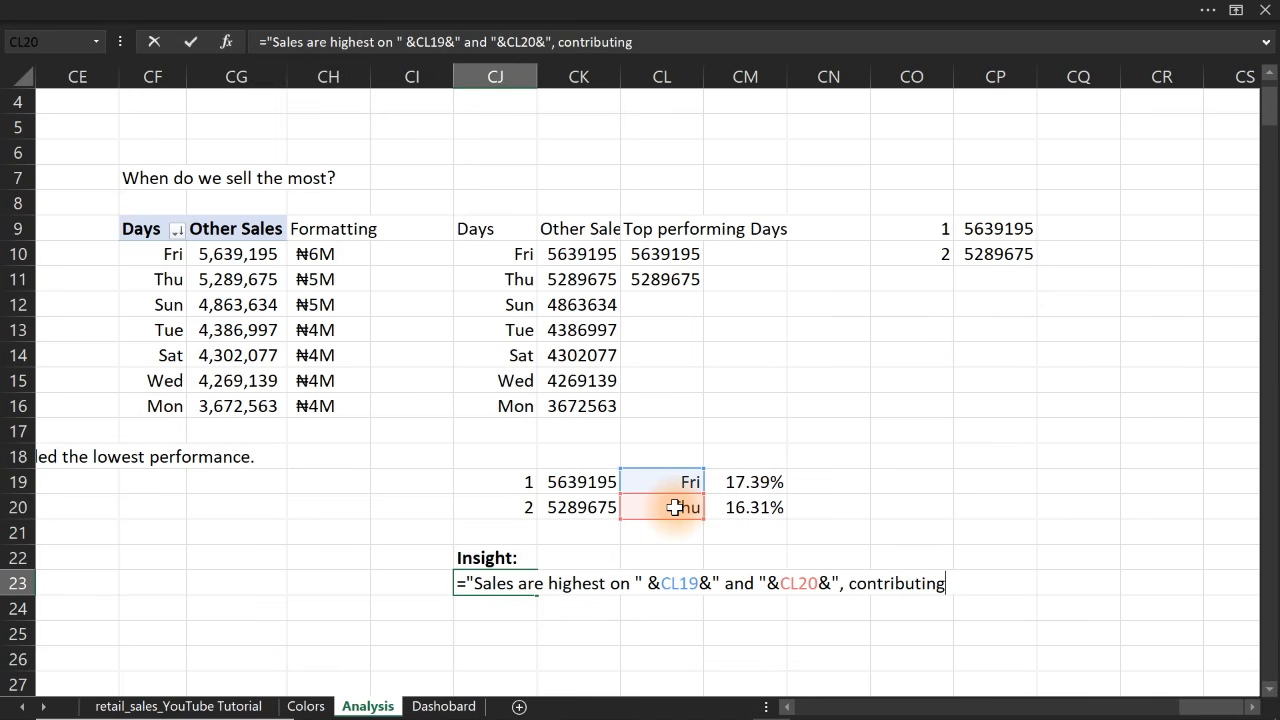
pyautogui.write('"&')
pyautogui.write('tex')
pyautogui.press('Tab')
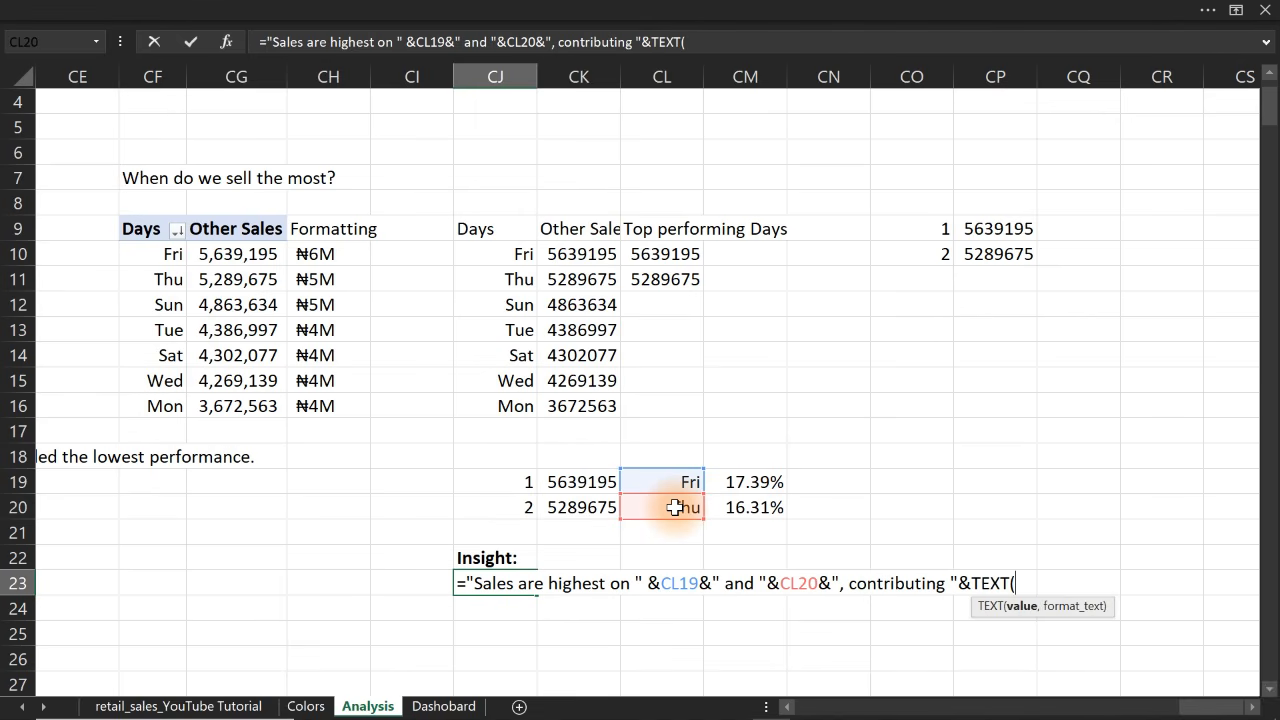
pyautogui.click(740, 481)
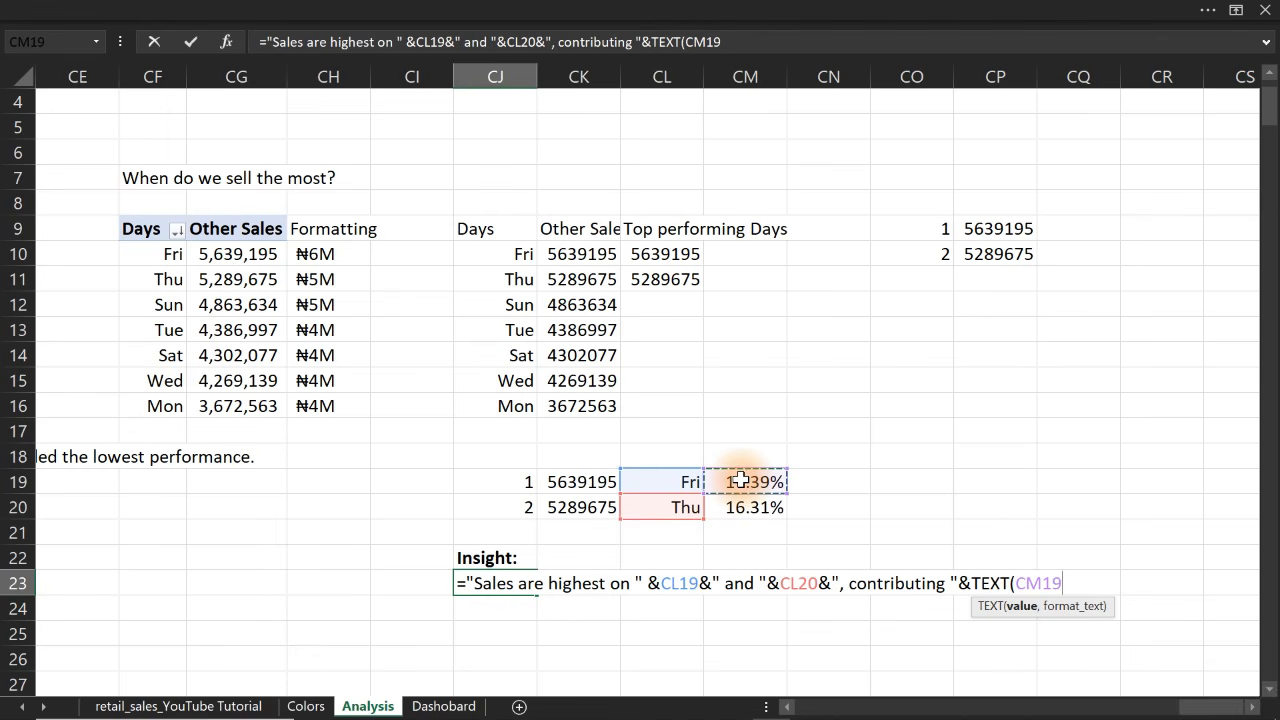
pyautogui.write(',"')
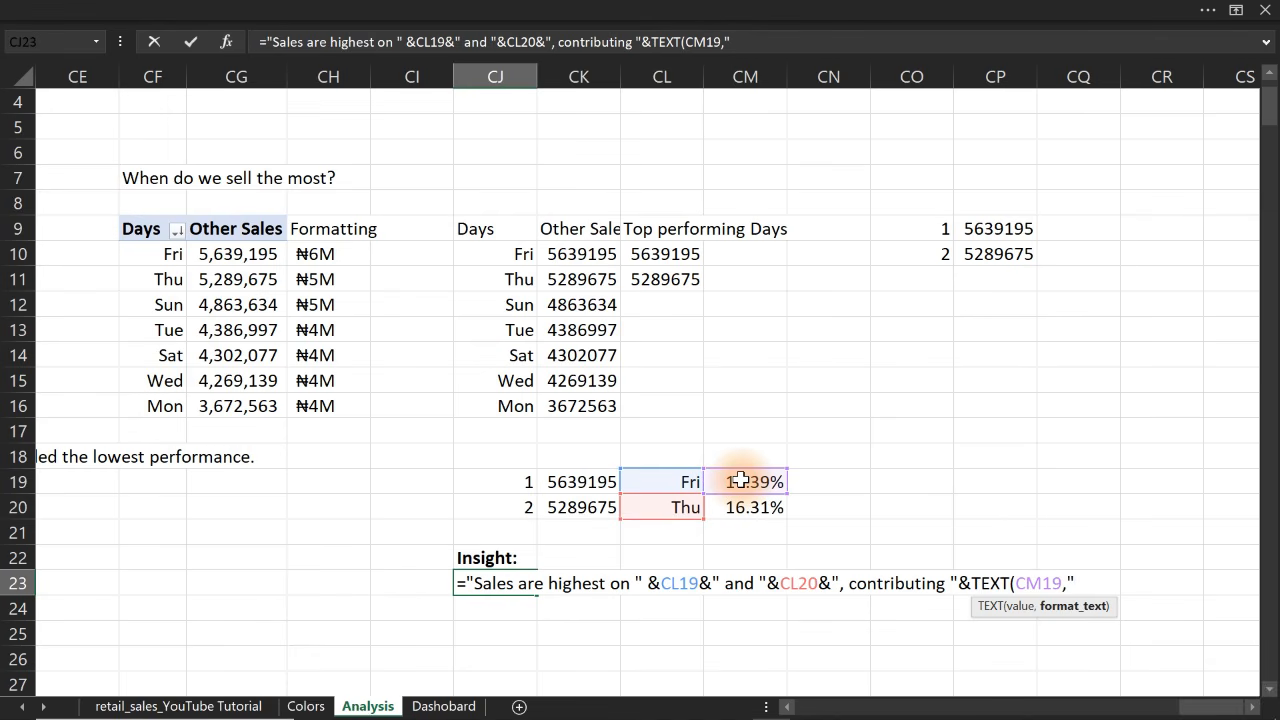
pyautogui.write('0.0%")')
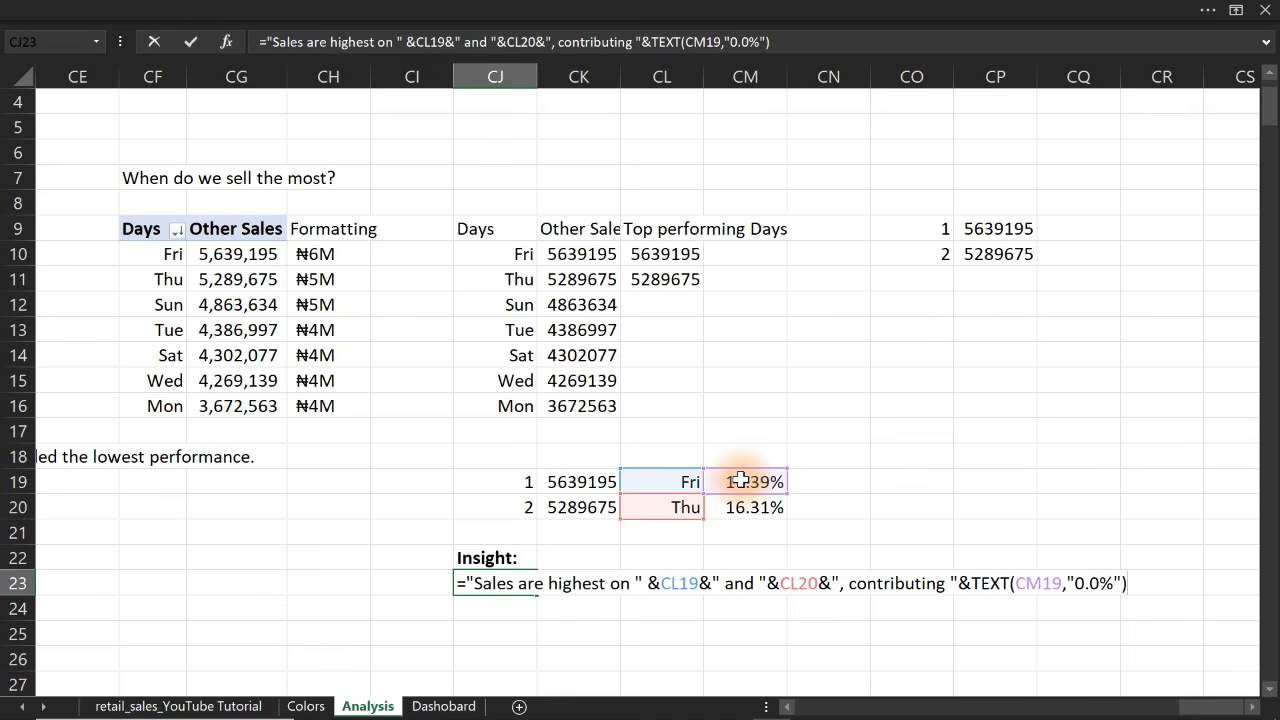
# Append &" and "&TEXT(CM20,"0.0%") for the second day's share and commit the CJ23 formula
pyautogui.write('&" and "&')
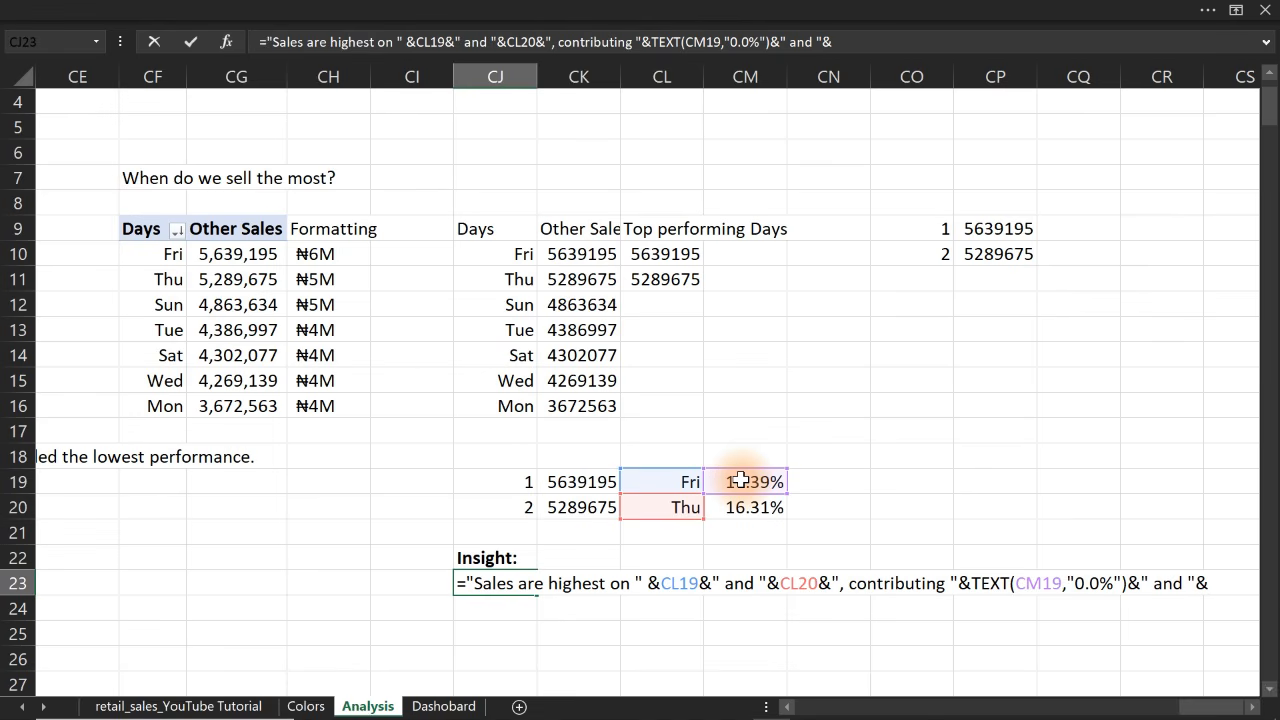
pyautogui.write('tt')
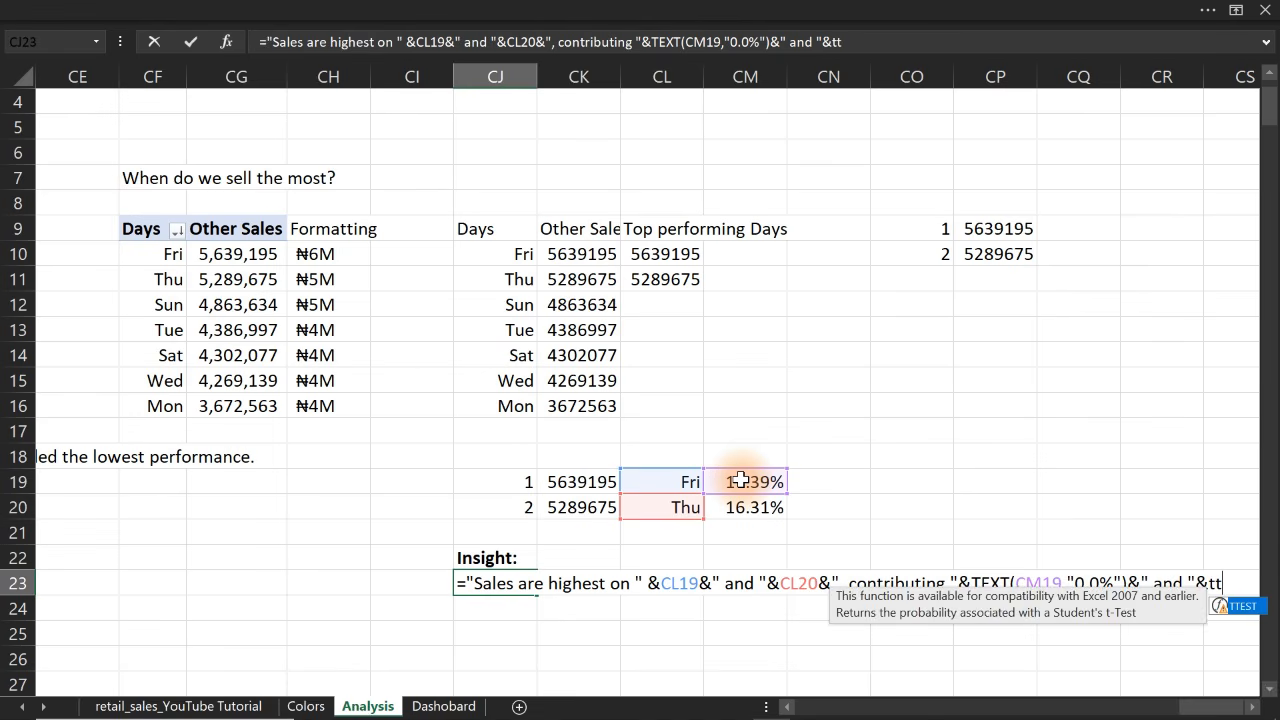
pyautogui.press('BackSpace')
pyautogui.write('ex')
pyautogui.press('Tab')
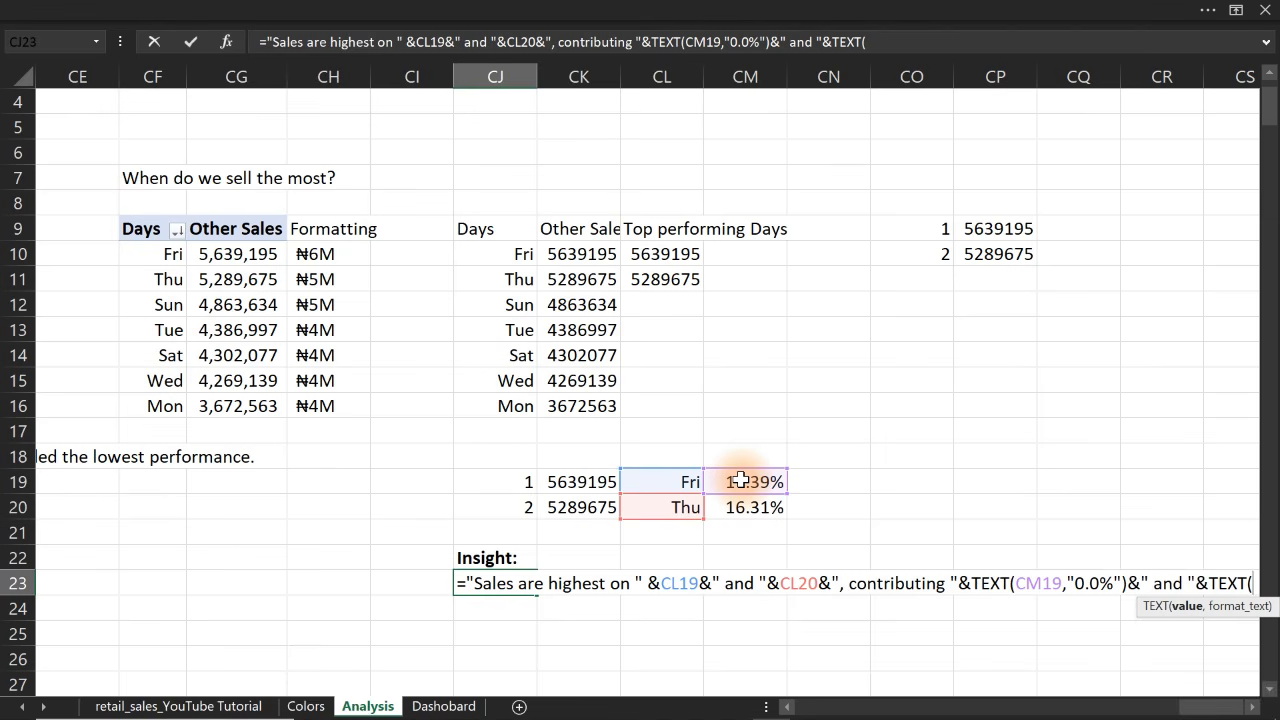
pyautogui.click(743, 510)
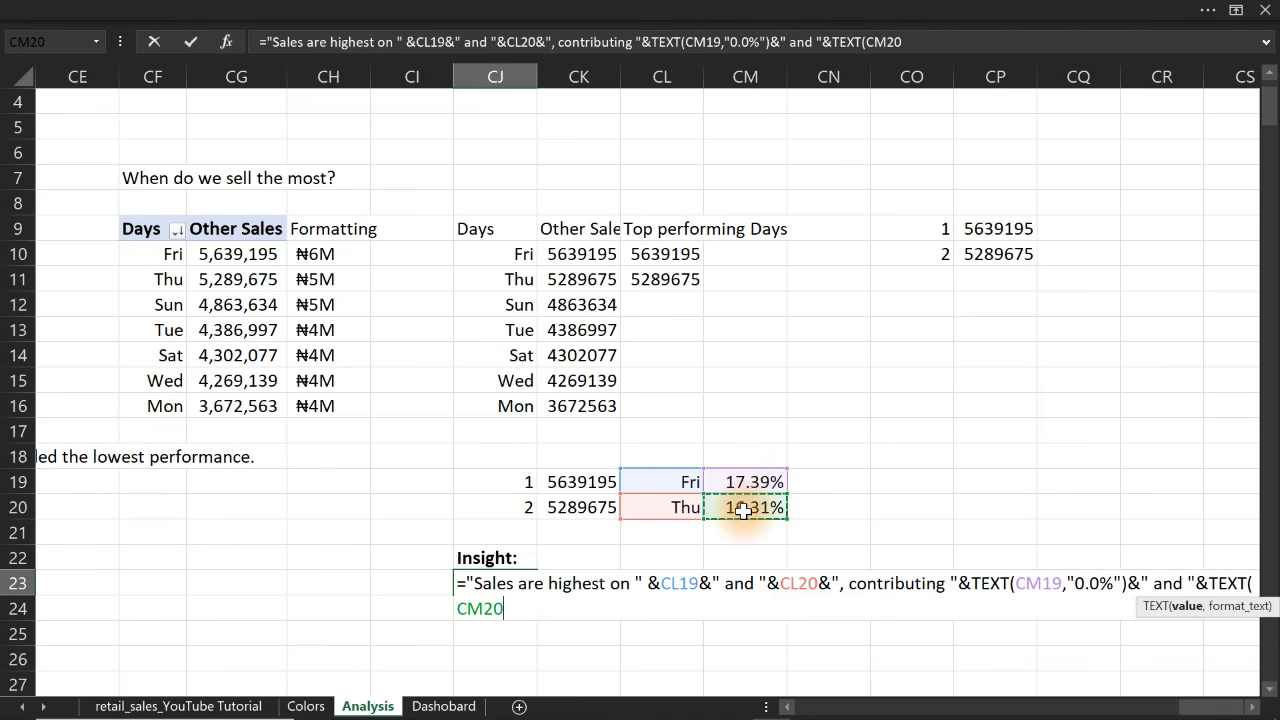
pyautogui.write(',"0.0')
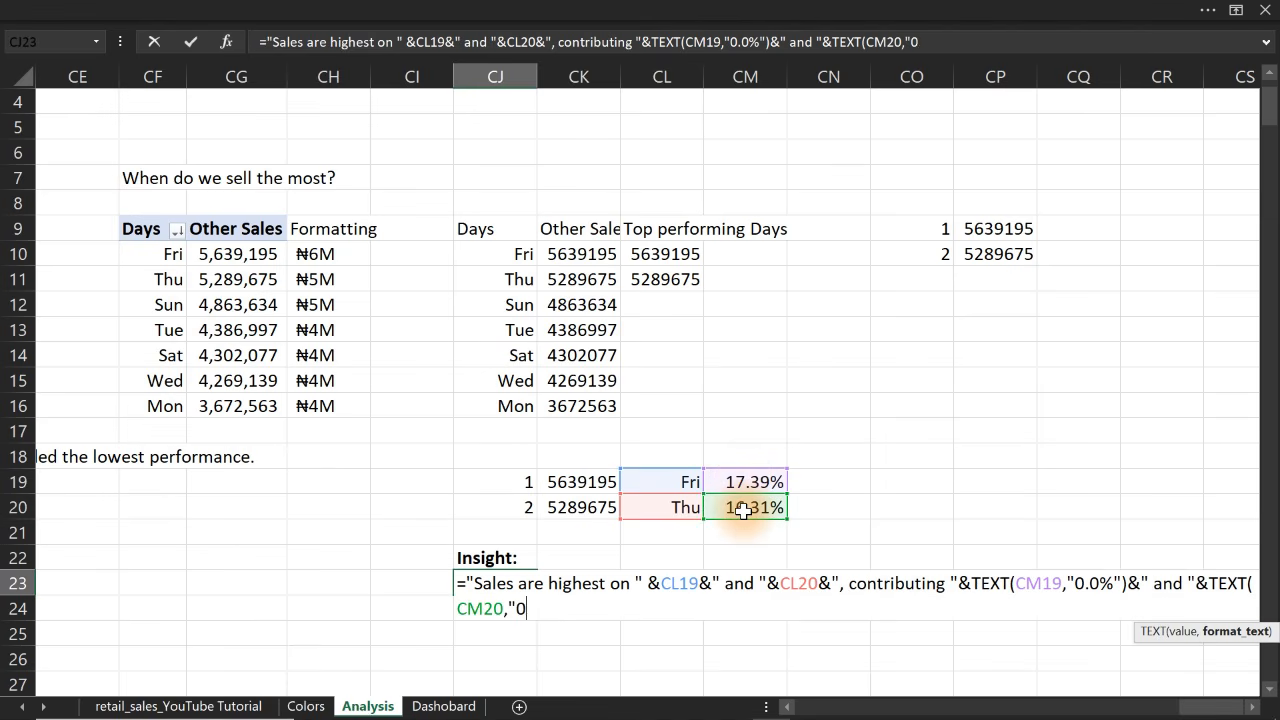
pyautogui.write('%"')
pyautogui.hotkey('shift', 'Return')
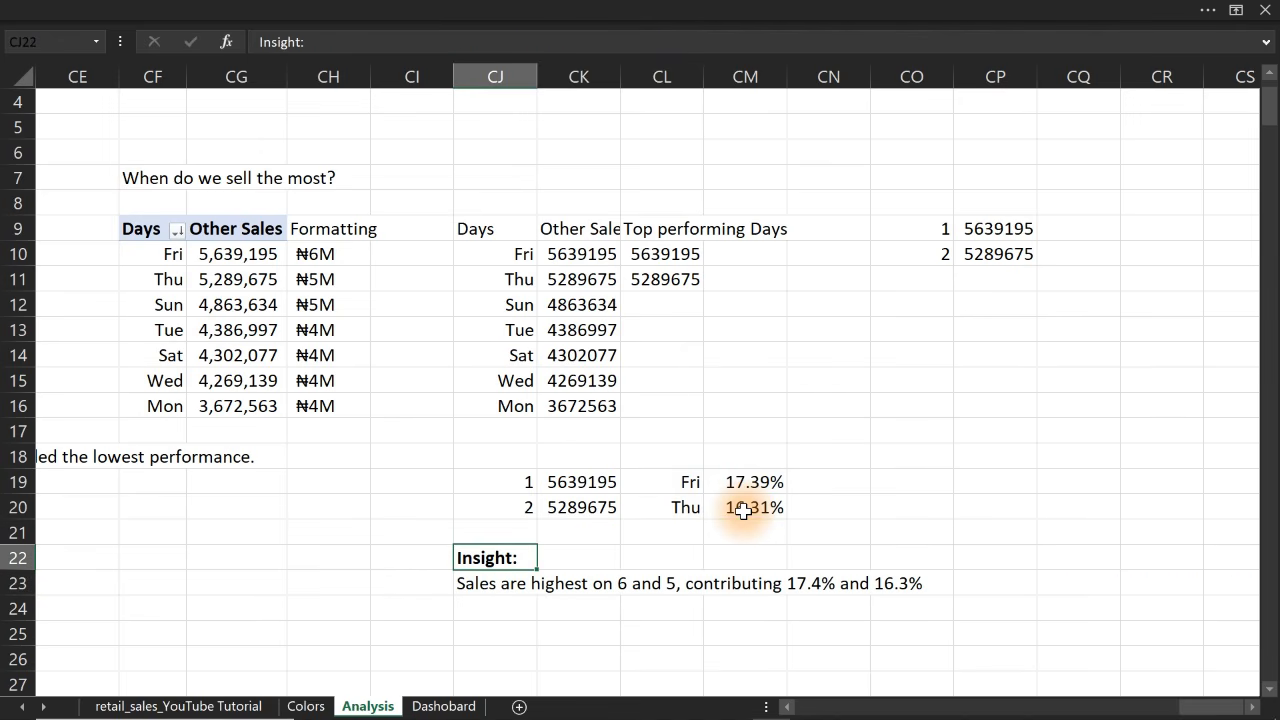
# Append &" of total revenue respectively, including stronger customer activity during weekends." to the end of the CJ23 insight formula
pyautogui.doubleClick(506, 584)
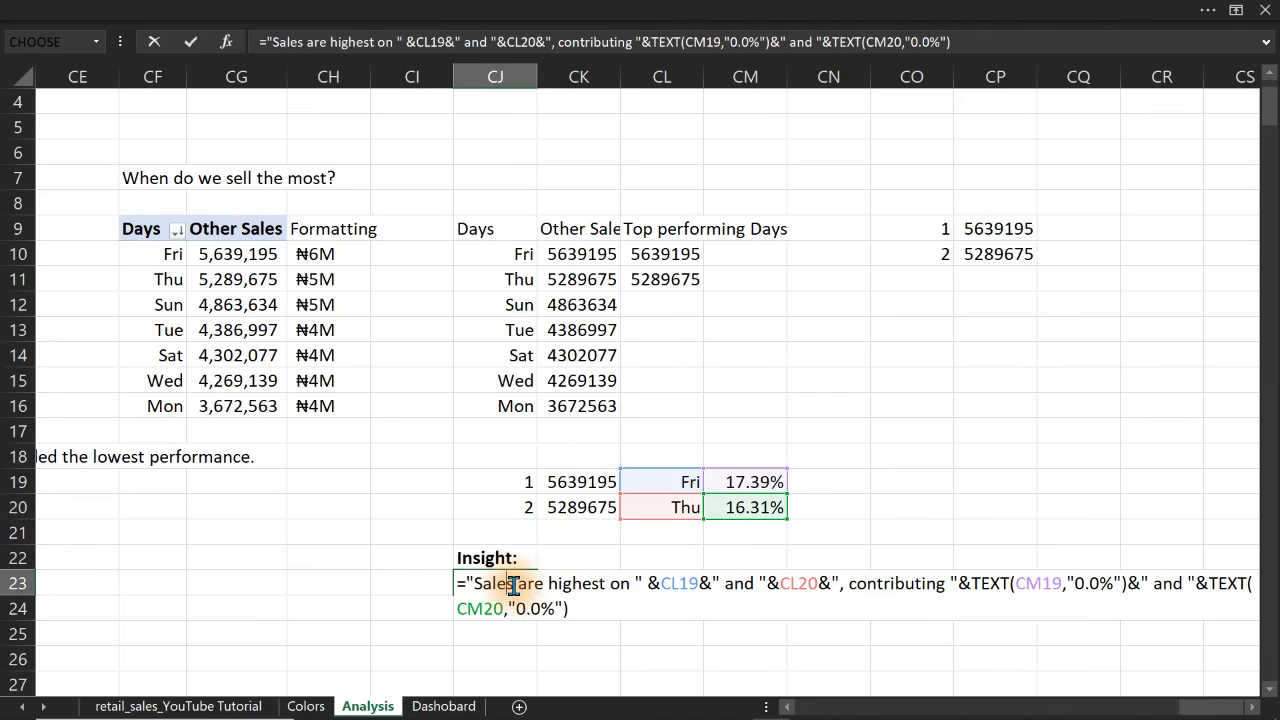
pyautogui.click(559, 607)
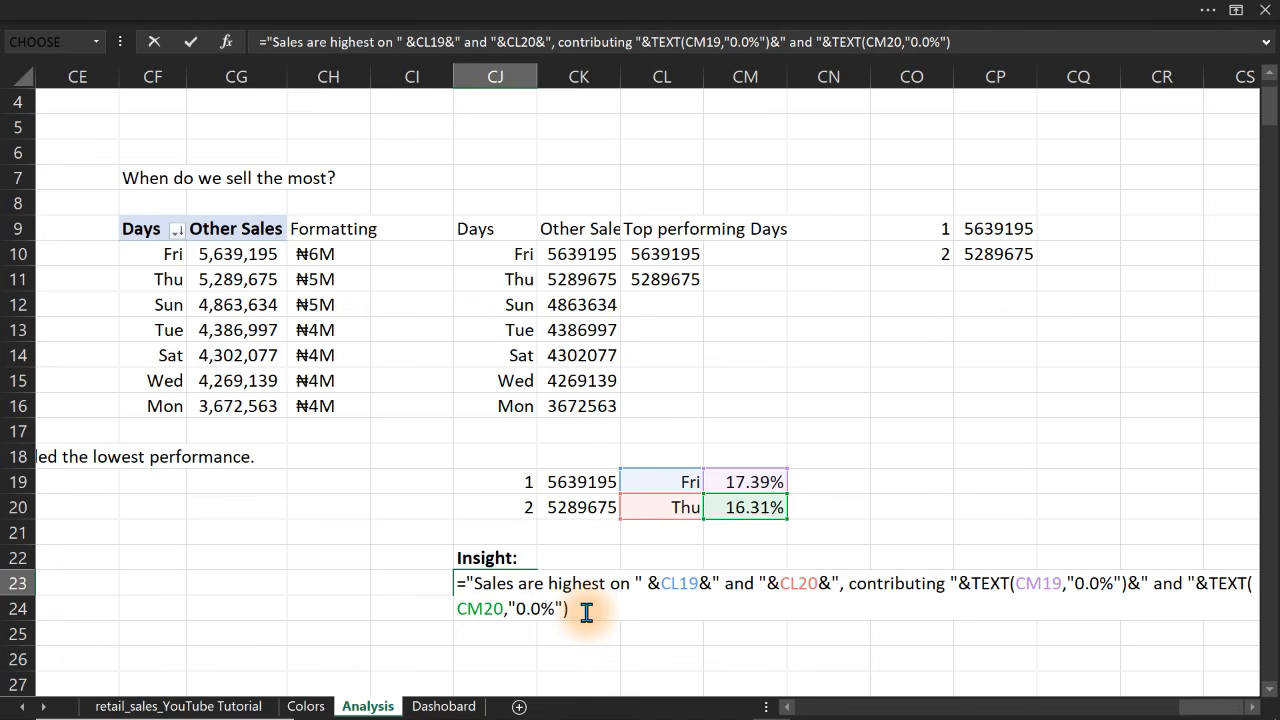
pyautogui.write('&" of total revenue ')
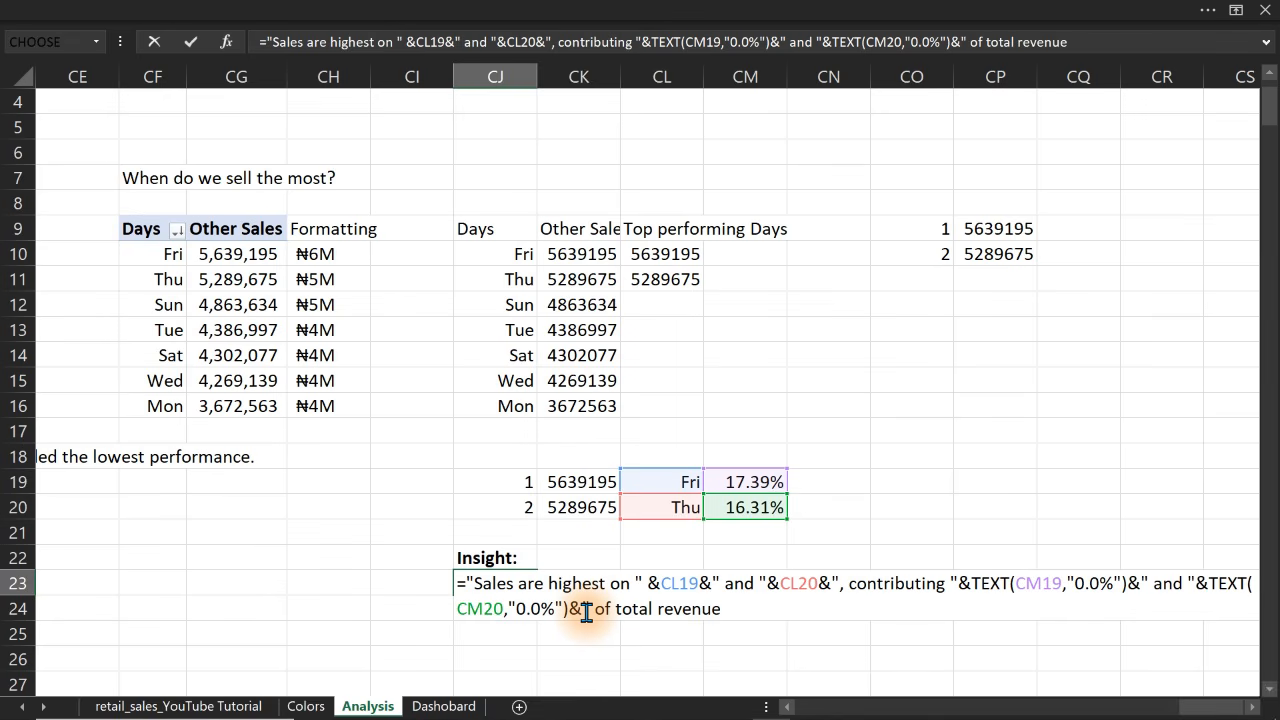
pyautogui.write('respectivel')
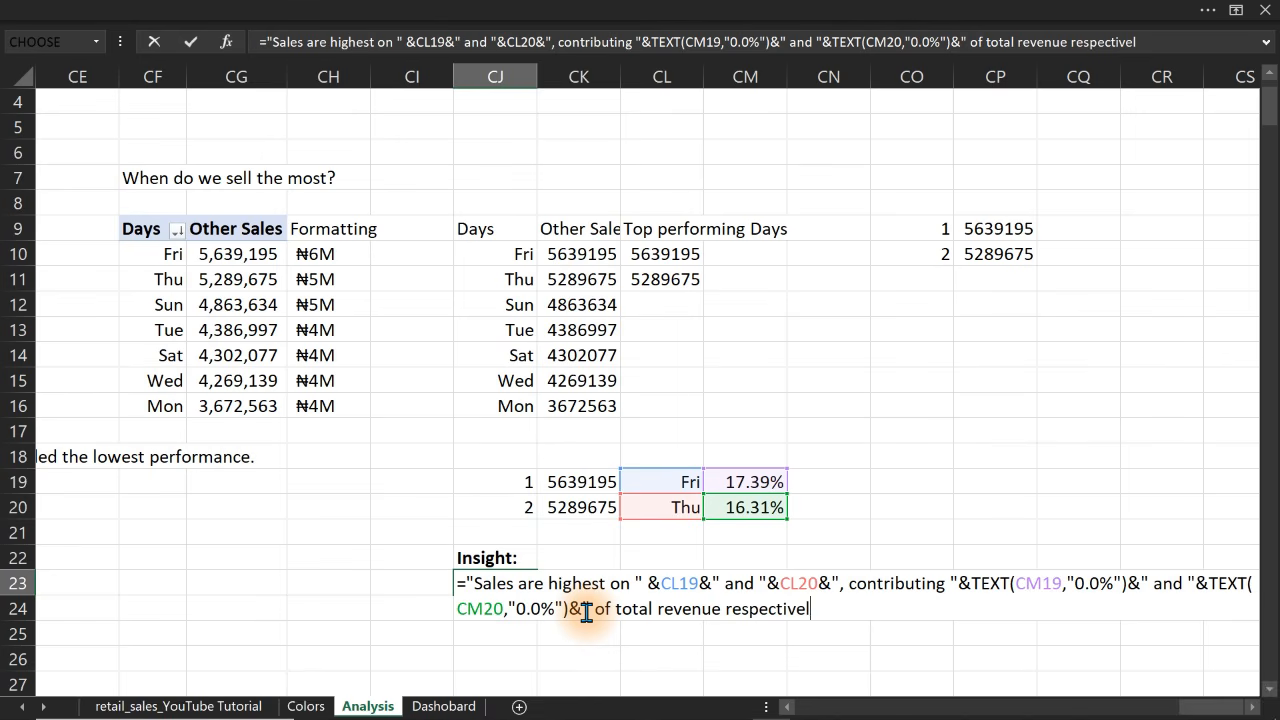
pyautogui.write('y, including')
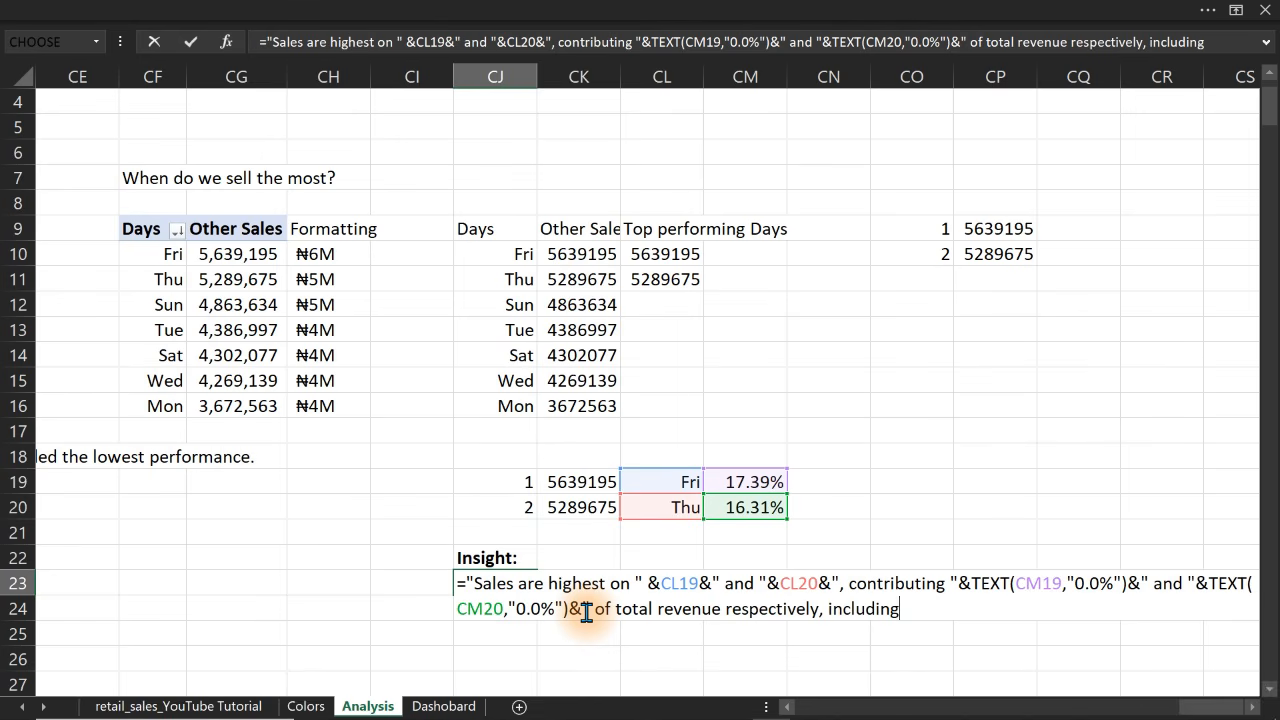
pyautogui.write(' stronger customer')
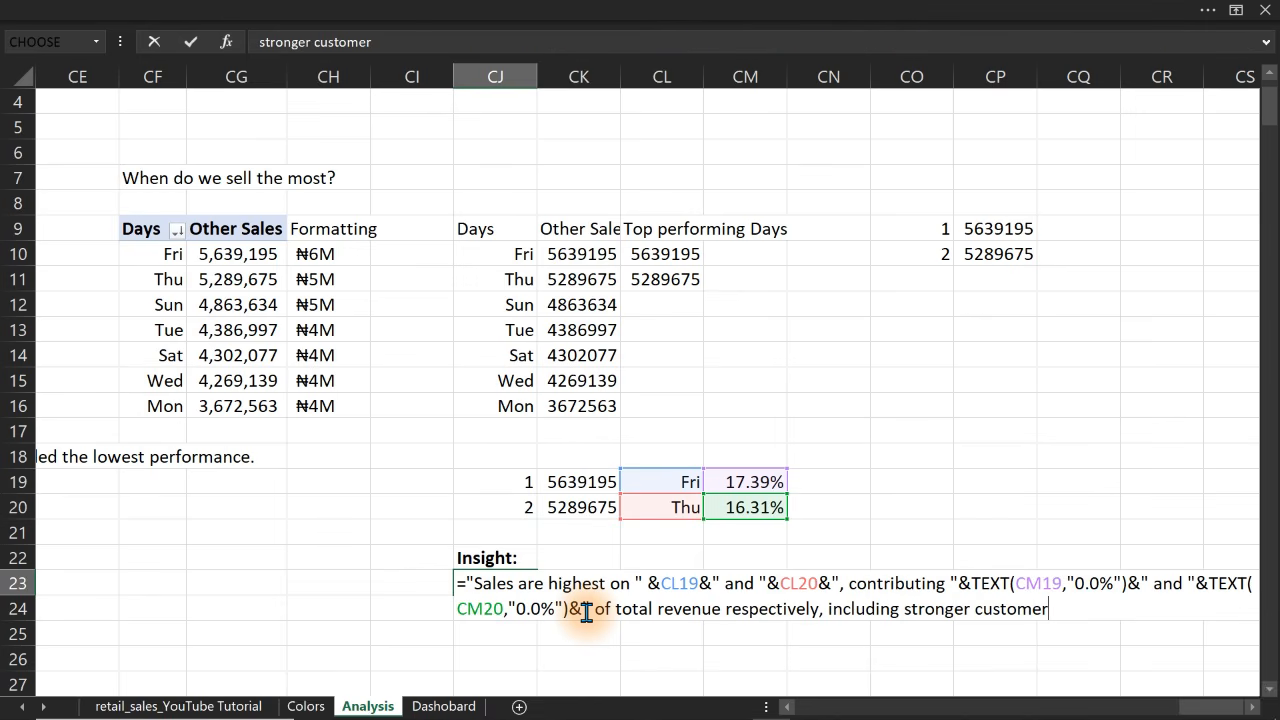
pyautogui.write(' activity during ')
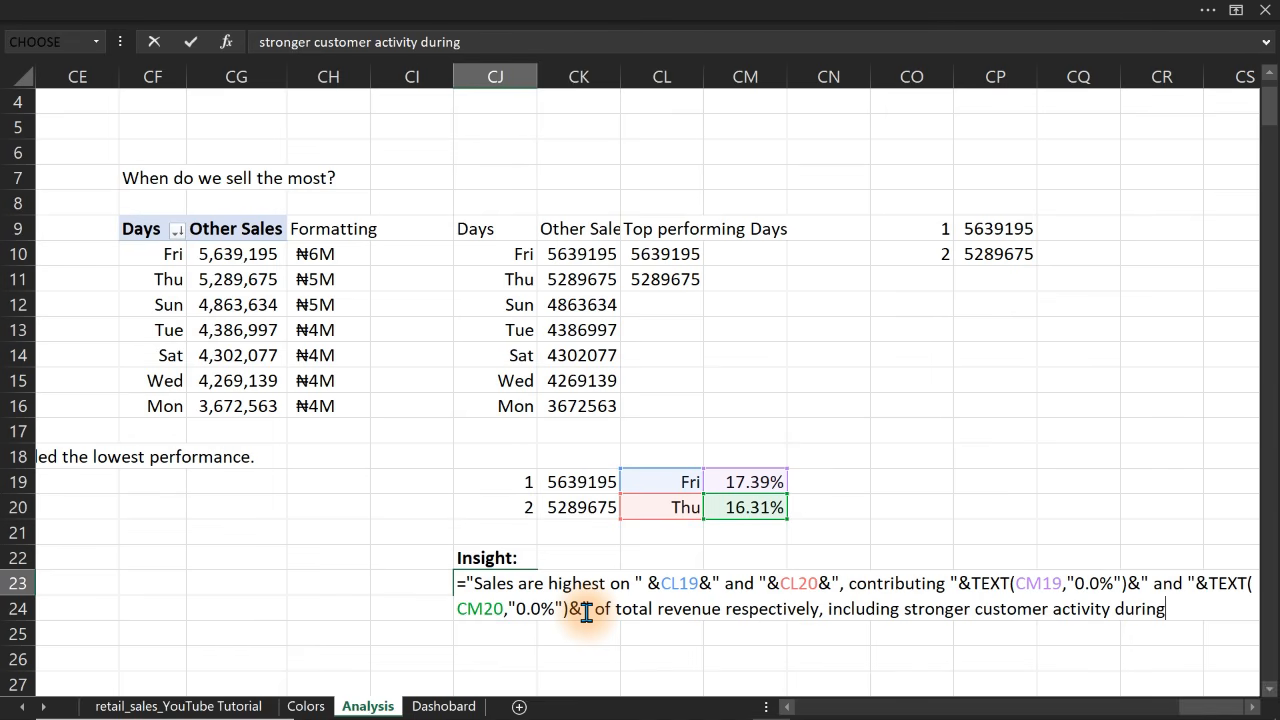
pyautogui.write('weekends')
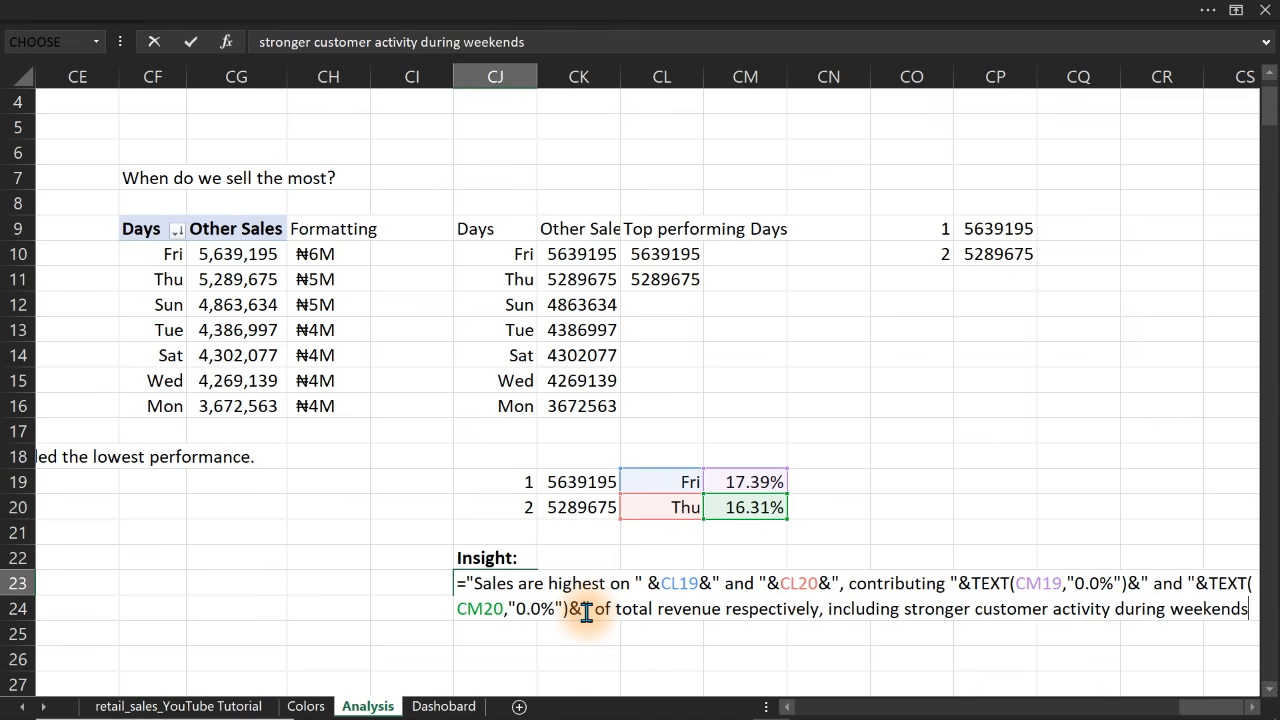
pyautogui.write('.')
pyautogui.write('"')
pyautogui.press('Return')
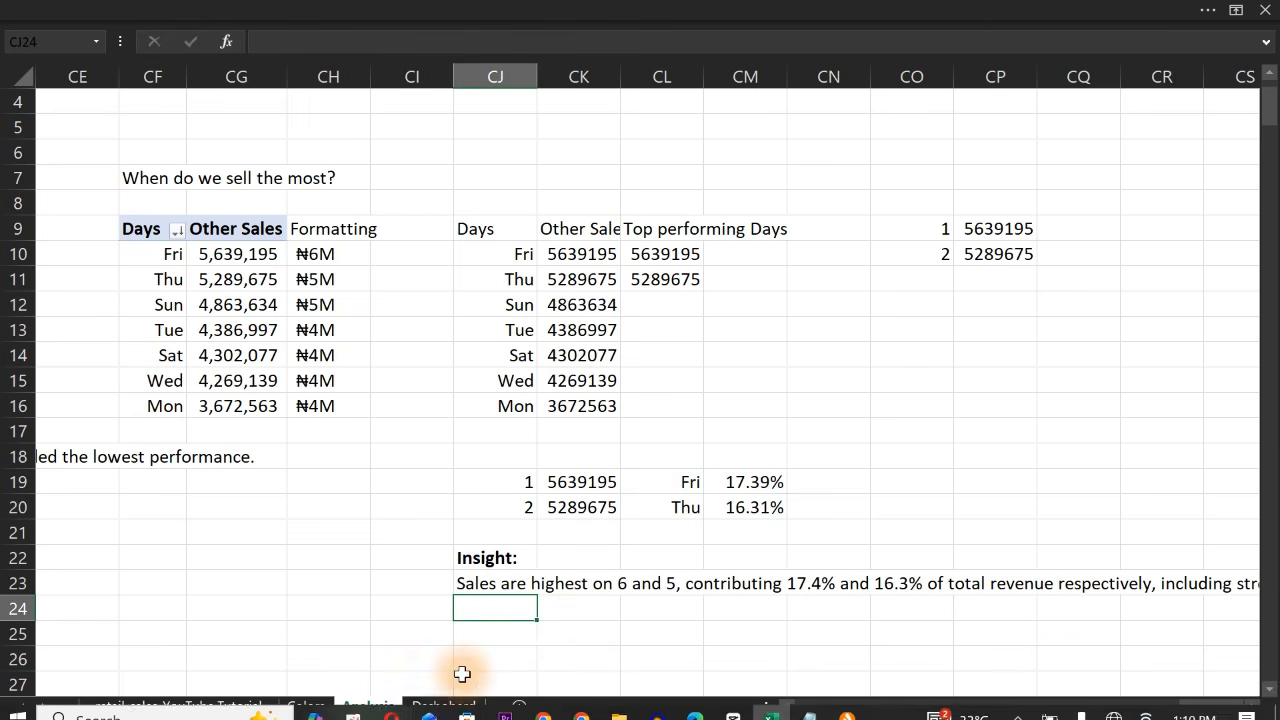
# Link the insight text box below the weekday chart on the dashboard sheet to =Analysis!CJ23
pyautogui.click(445, 706)
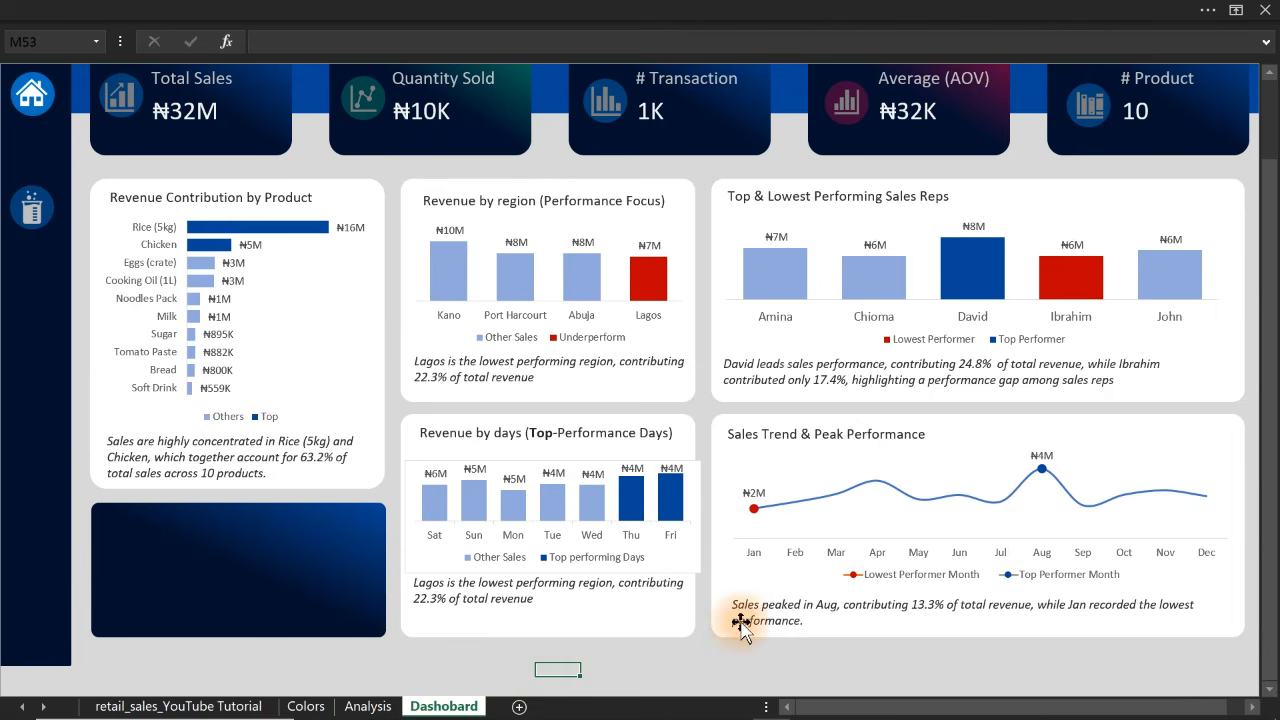
pyautogui.click(748, 628)
pyautogui.click(264, 52)
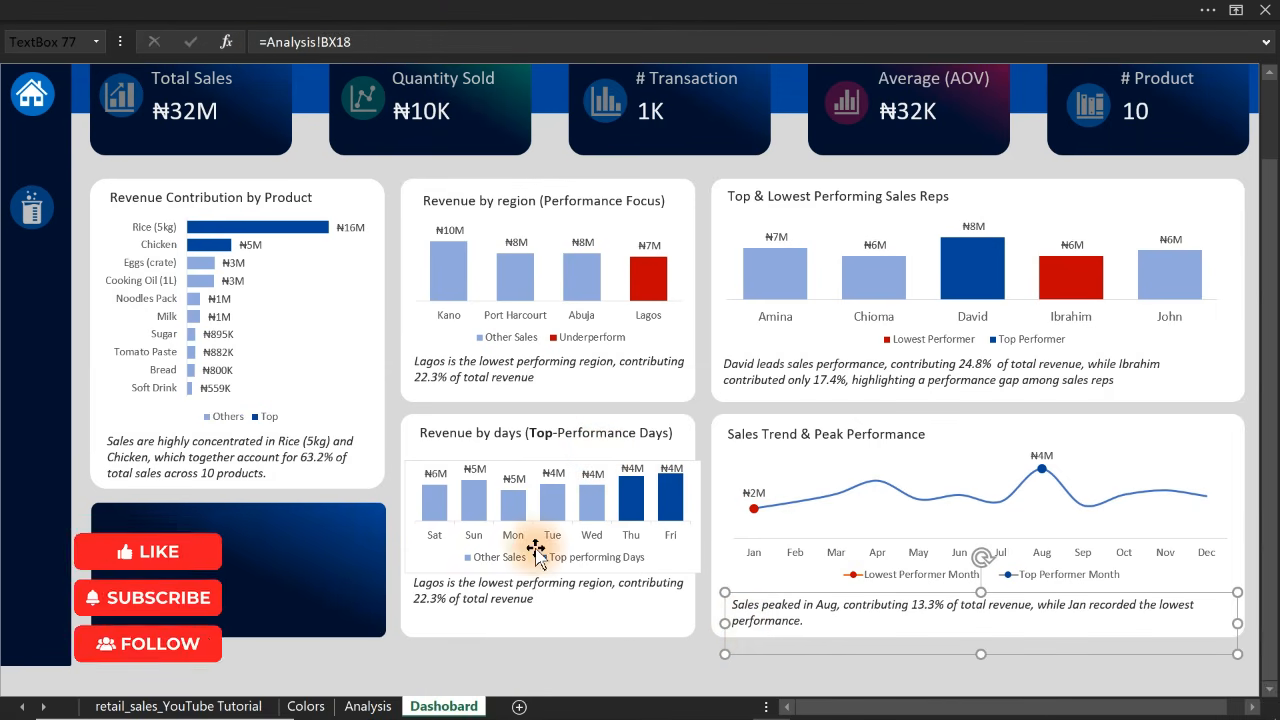
pyautogui.click(513, 581)
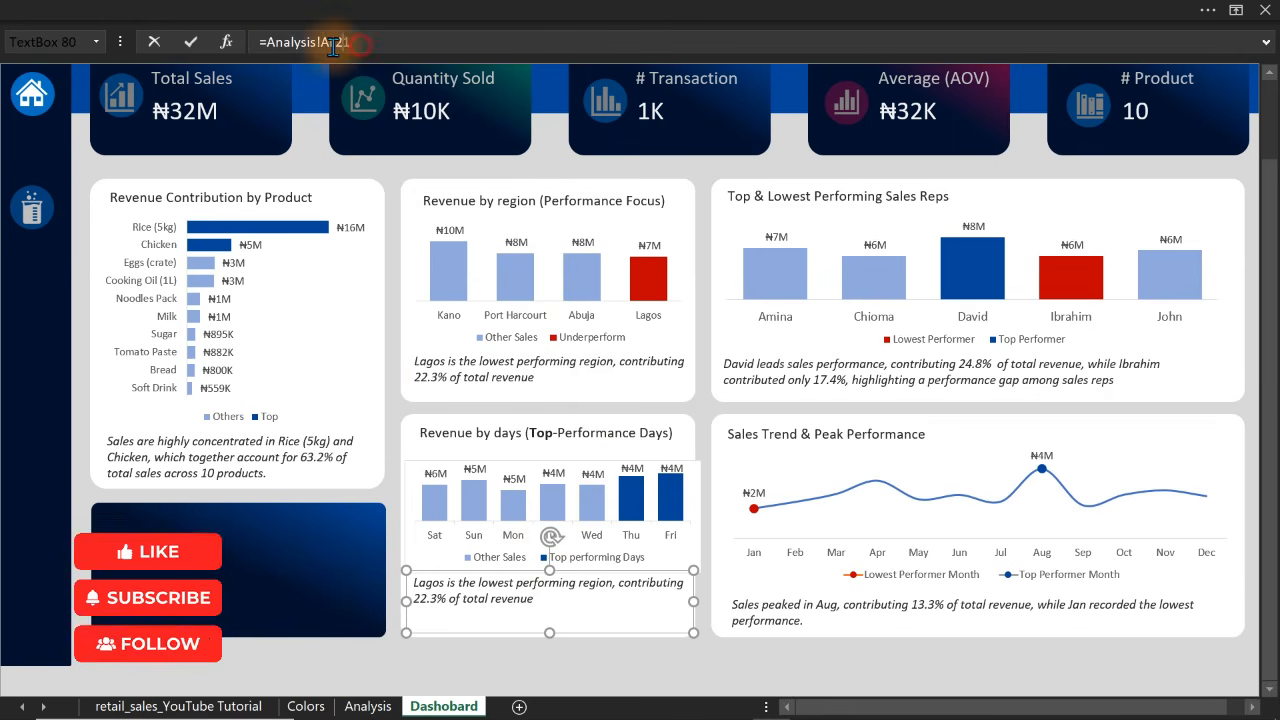
pyautogui.click(276, 50)
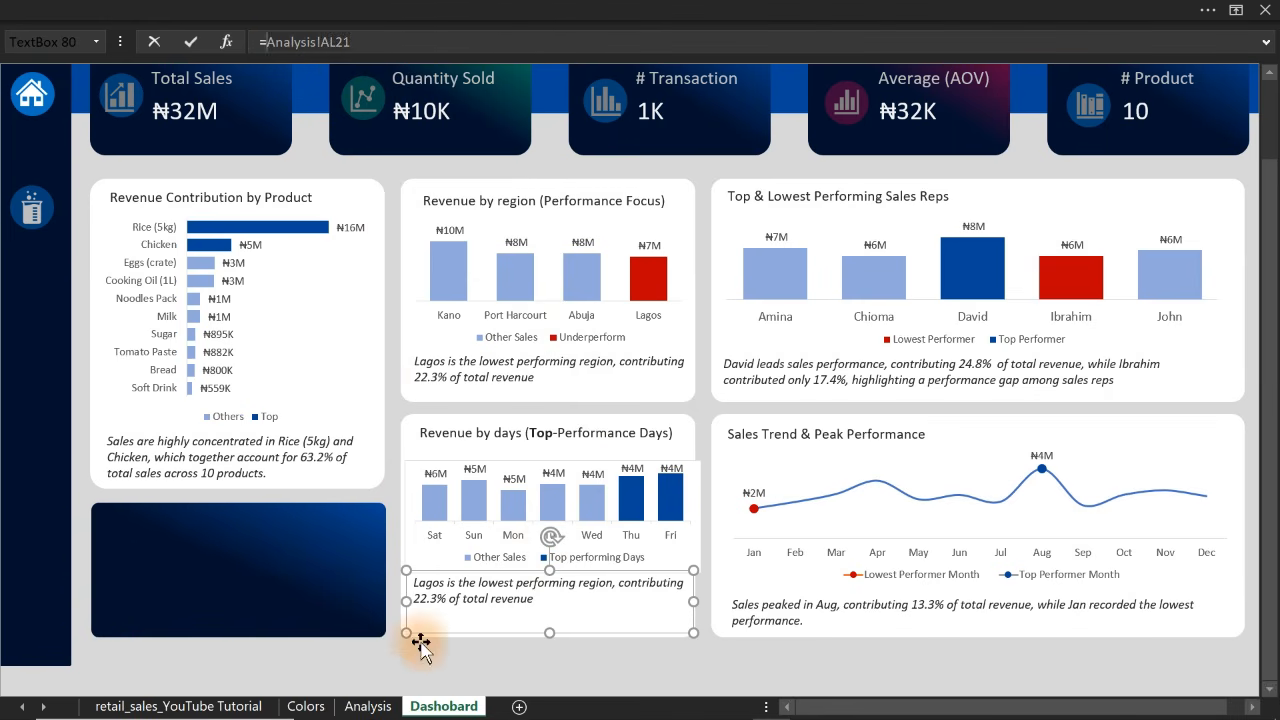
pyautogui.click(368, 705)
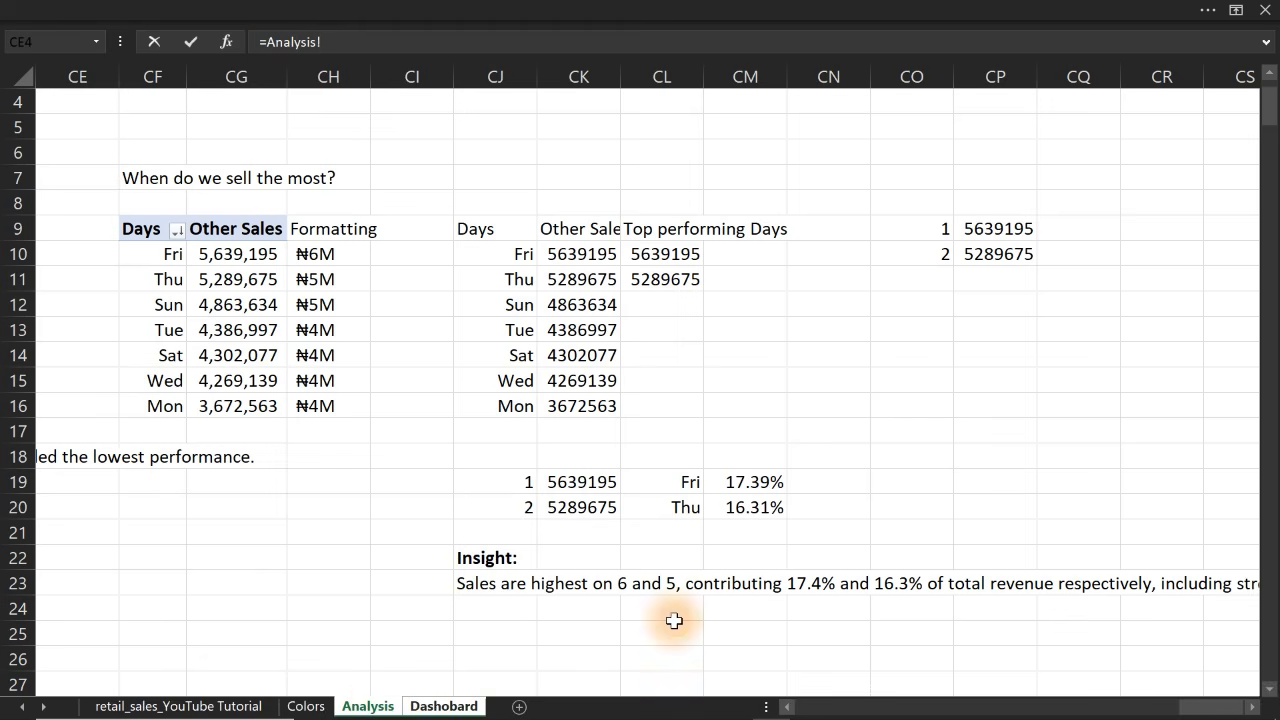
pyautogui.click(473, 584)
pyautogui.press('Return')
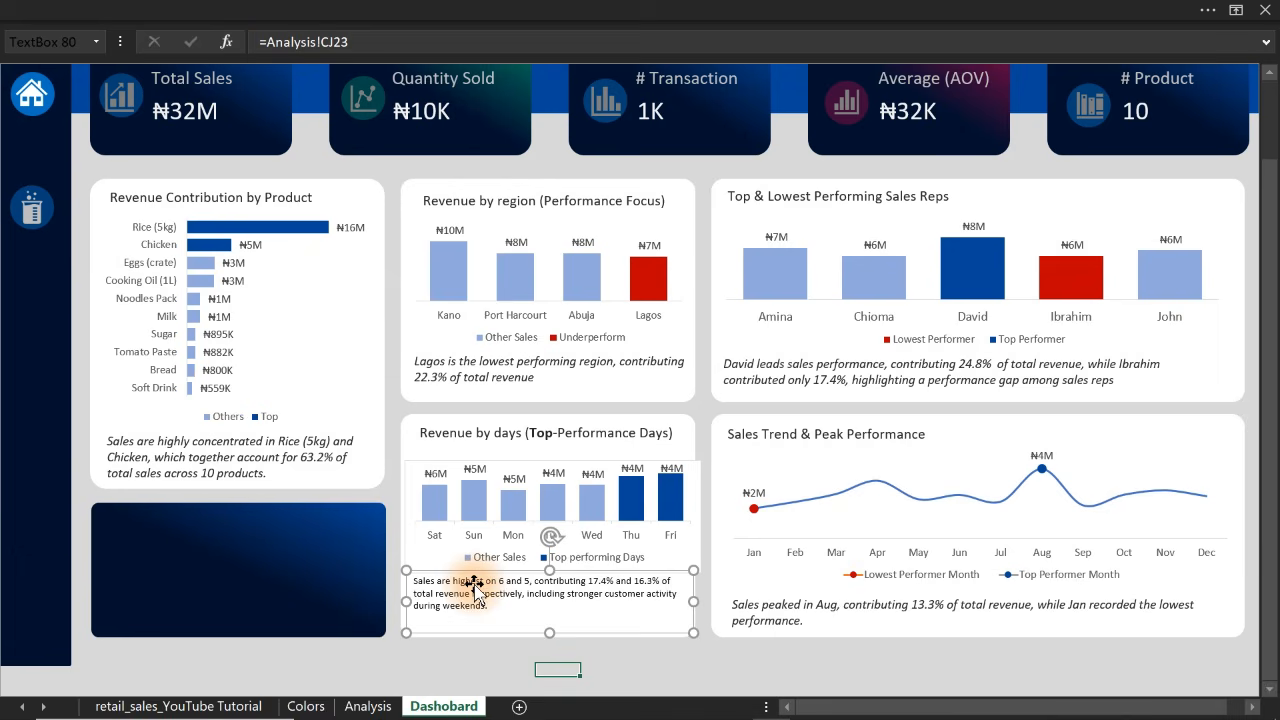
# Copy the text formatting of the product card's insight box onto the weekday insight text box
pyautogui.click(237, 478)
pyautogui.click(150, 8)
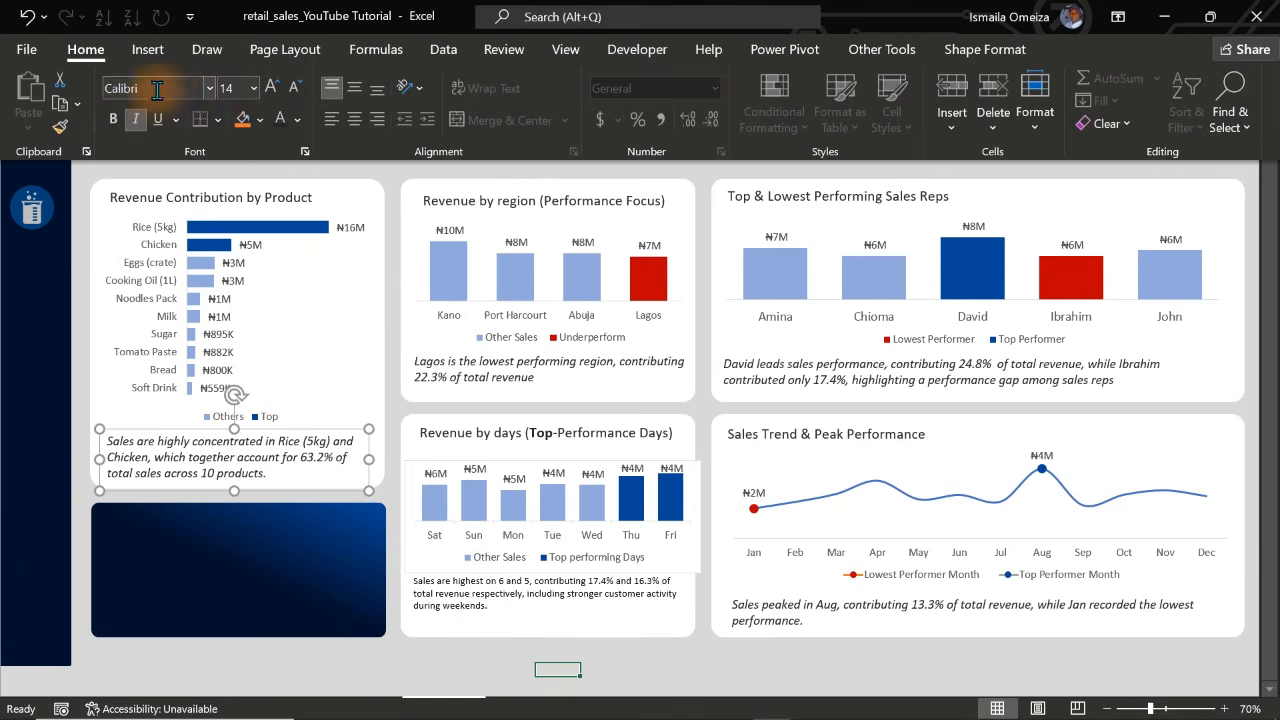
pyautogui.click(60, 128)
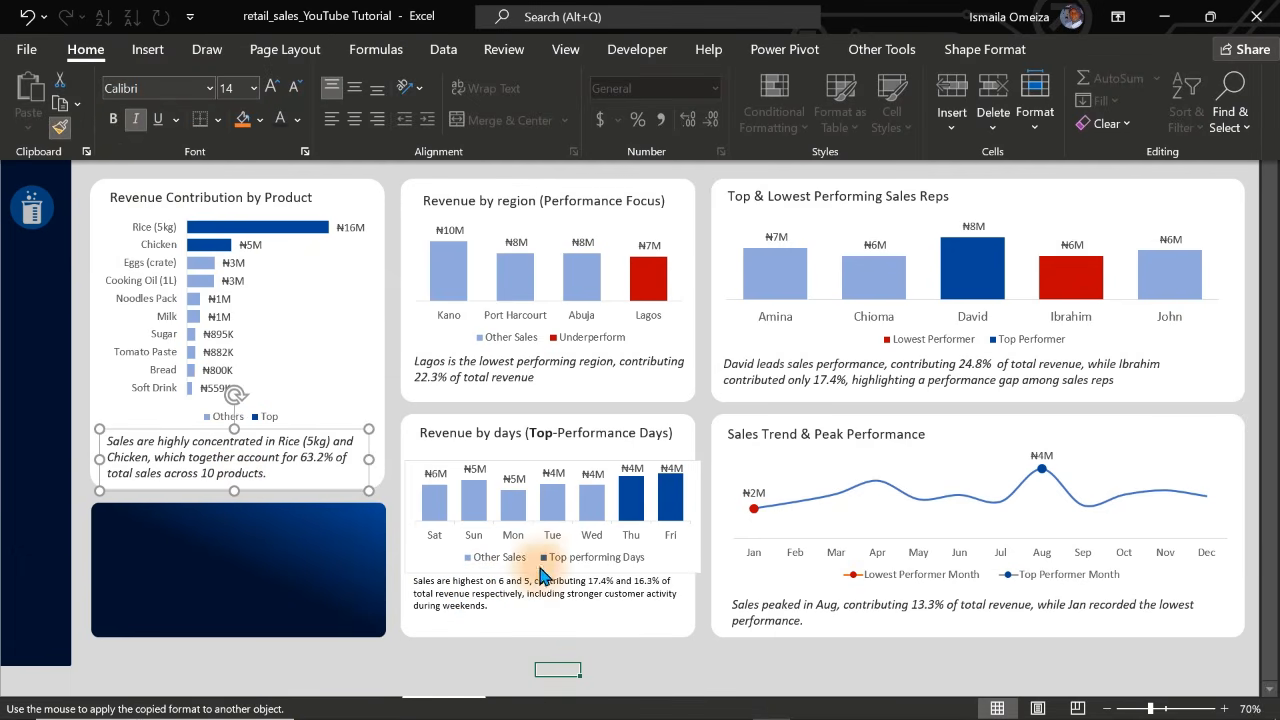
pyautogui.click(528, 608)
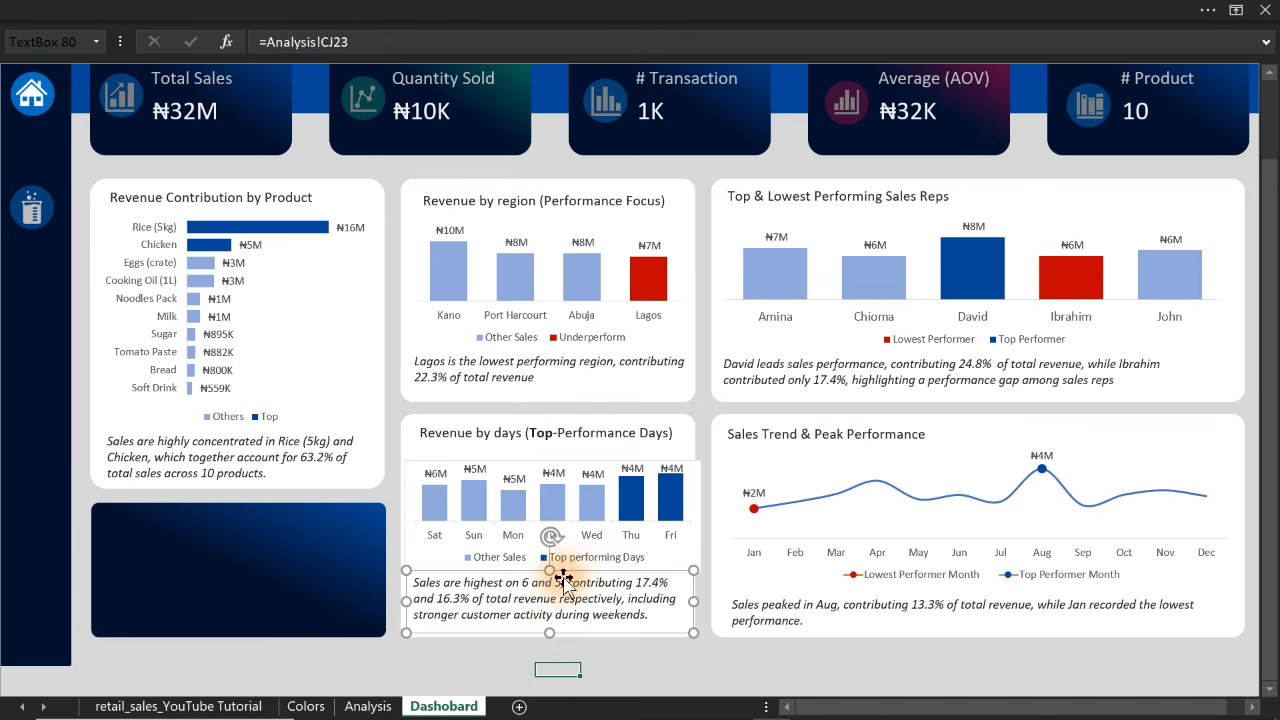
# Move the weekday insight text box slightly down and select the legend of the weekday chart
pyautogui.moveTo(562, 592); pyautogui.dragTo(562, 599)
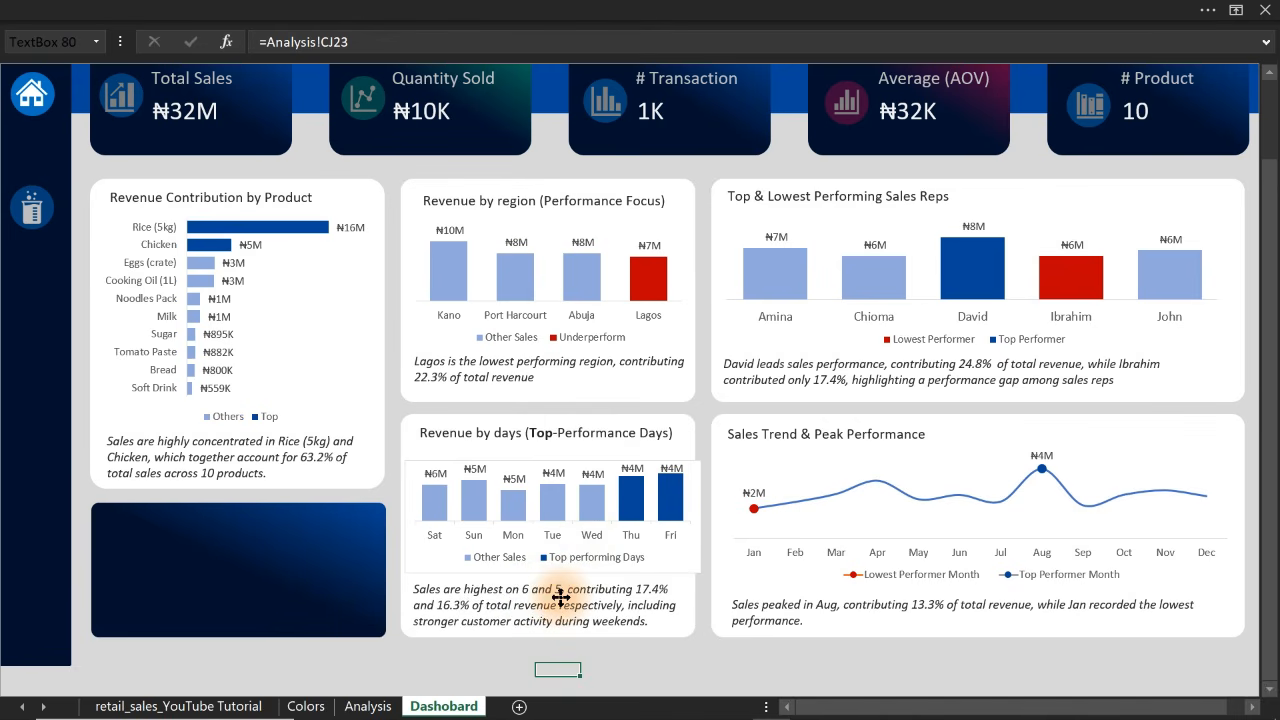
pyautogui.click(588, 520)
pyautogui.click(590, 563)
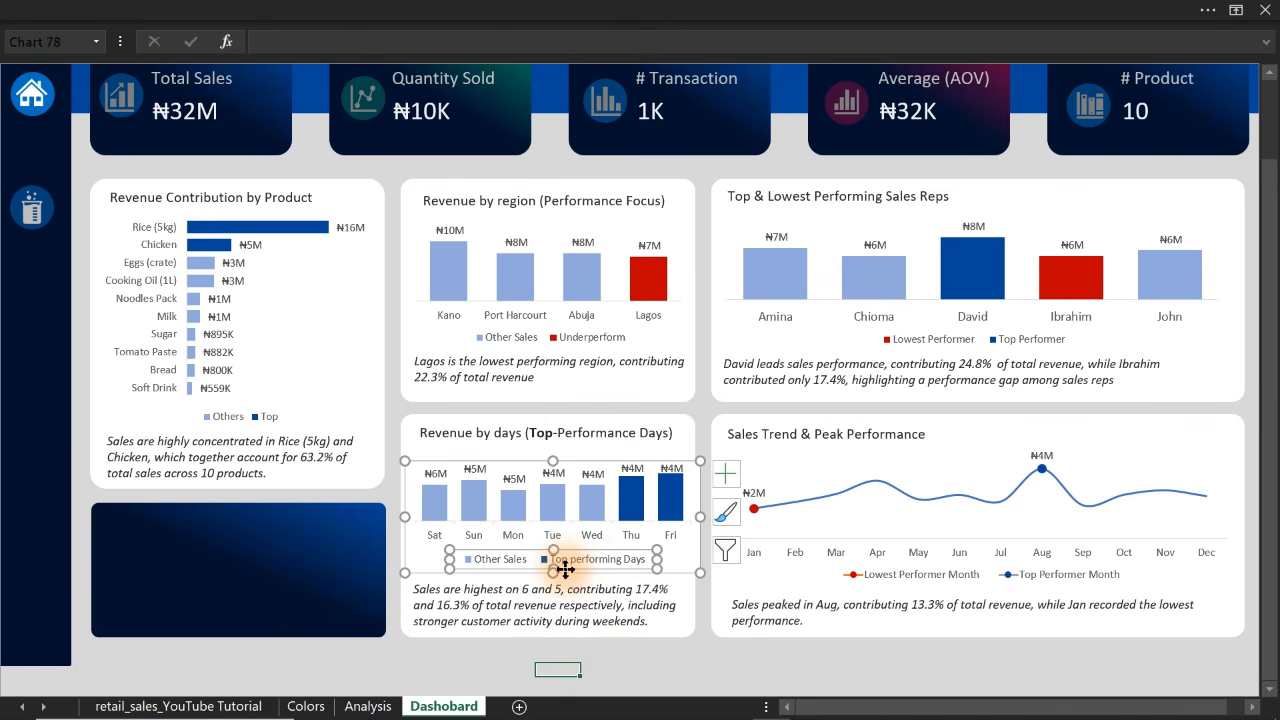
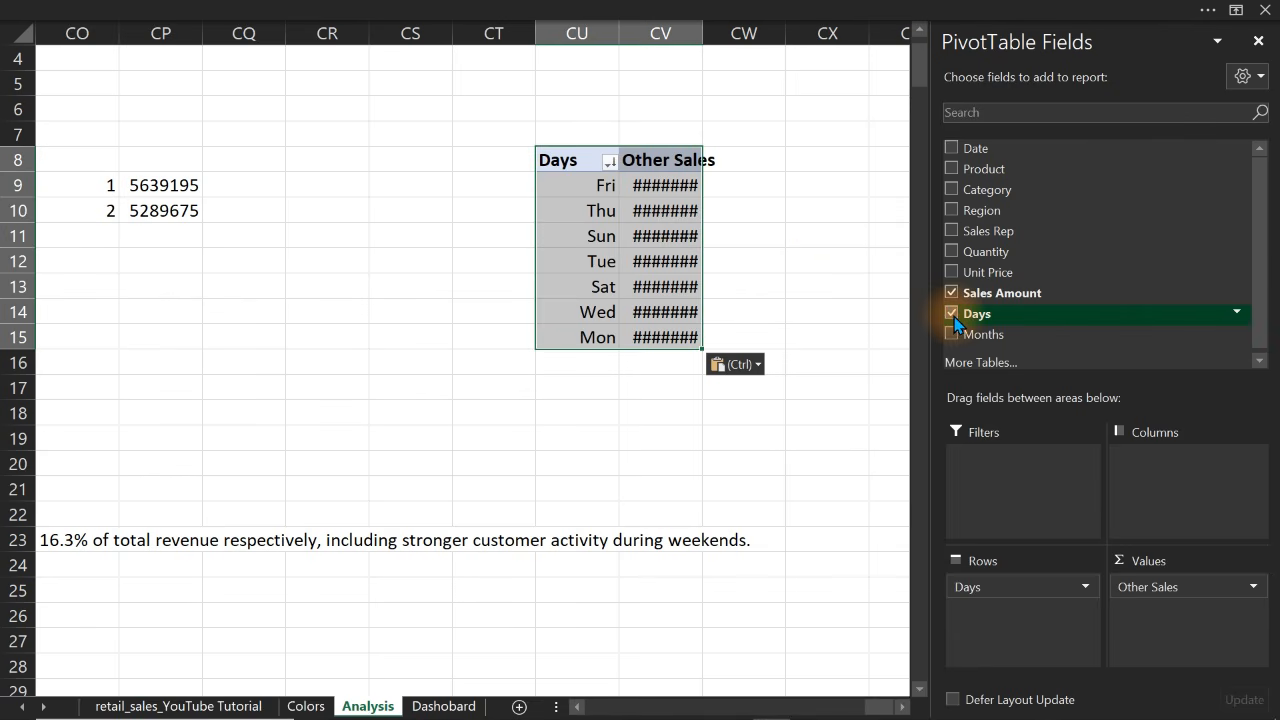
# Replace Days with Region as the row field of the copied pivot table at CU8 on the Analysis sheet
pyautogui.click(952, 314)
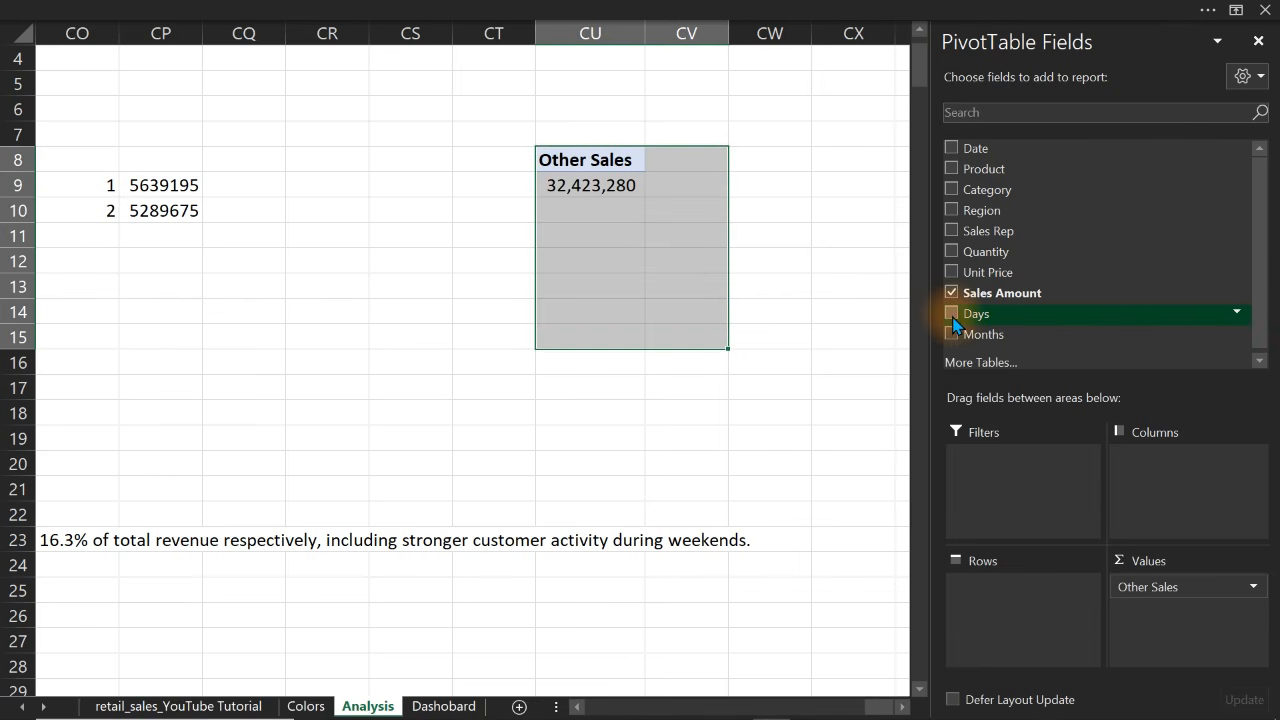
pyautogui.click(952, 212)
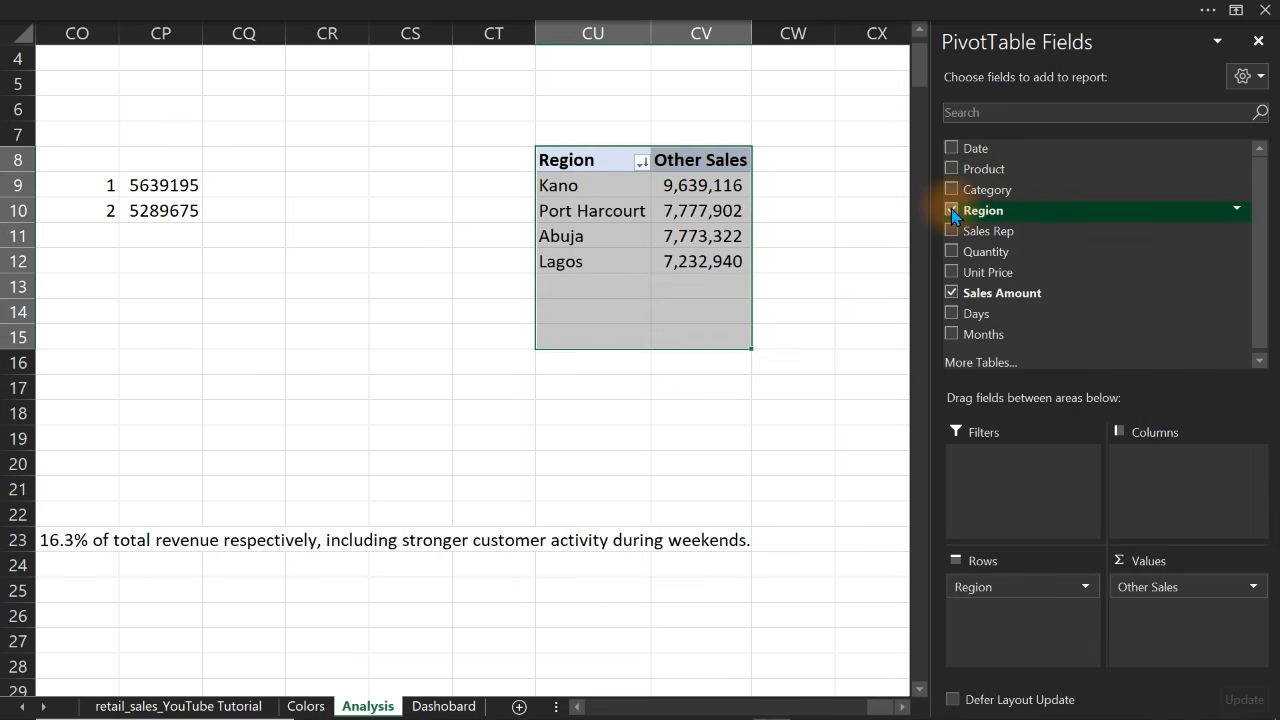
pyautogui.click(622, 385)
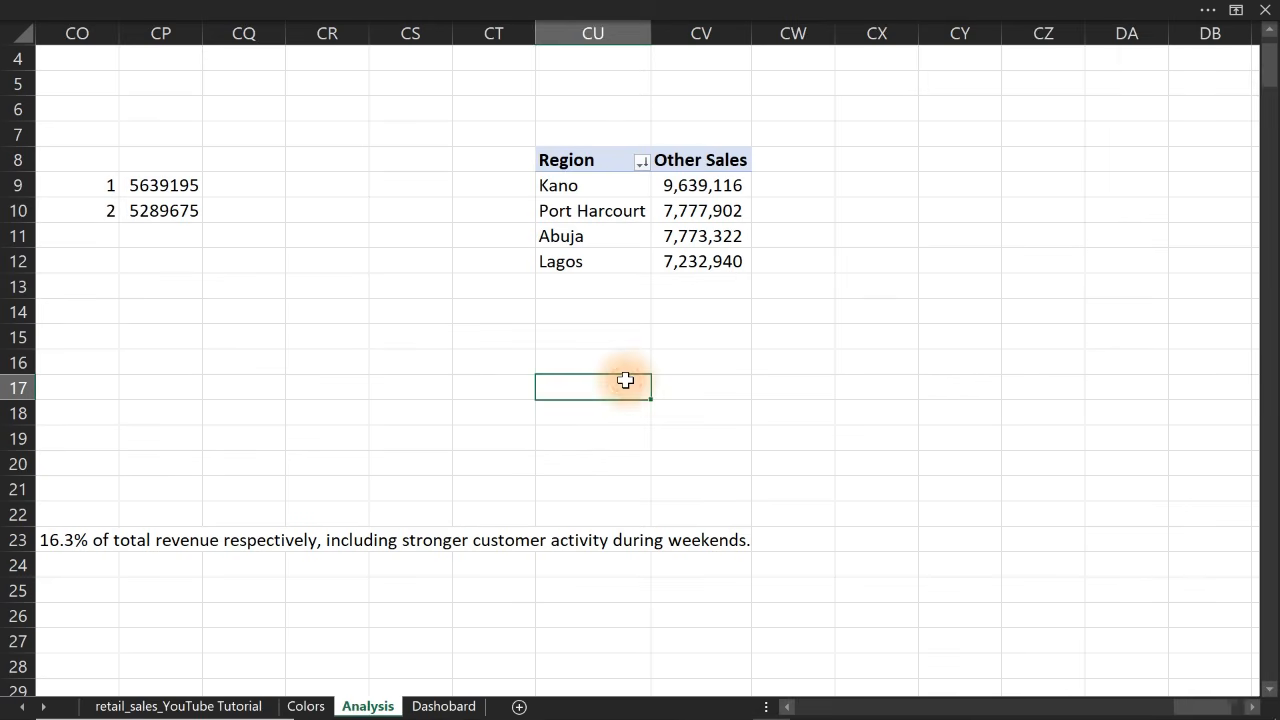
# Examine the underperforming and other-sales series of the Revenue by region chart on the dashboard sheet
pyautogui.click(444, 708)
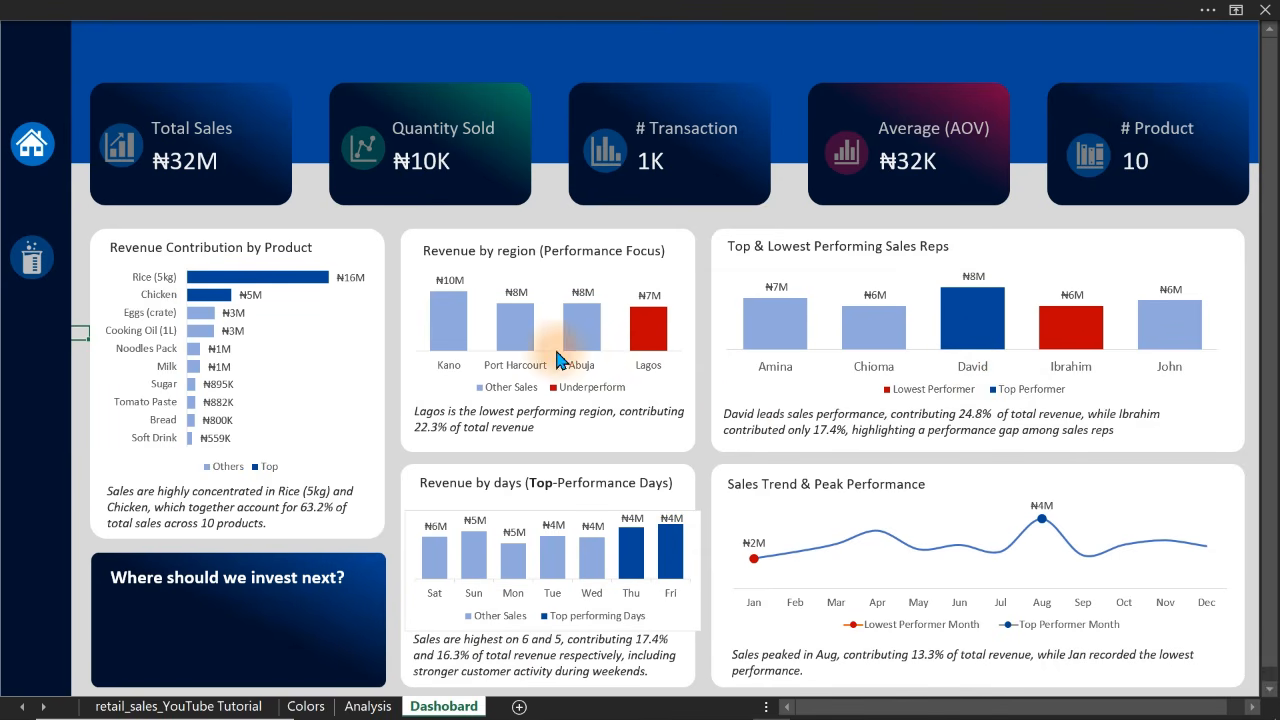
pyautogui.moveTo(657, 332)
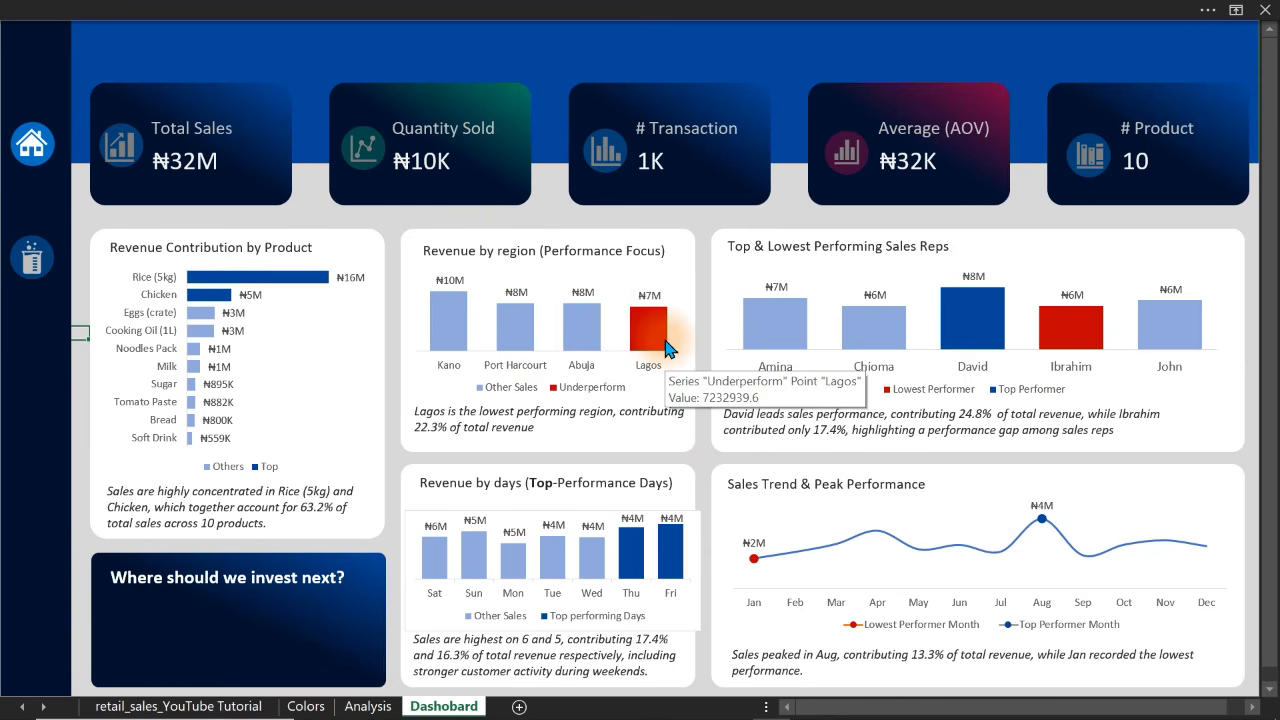
pyautogui.click(665, 347)
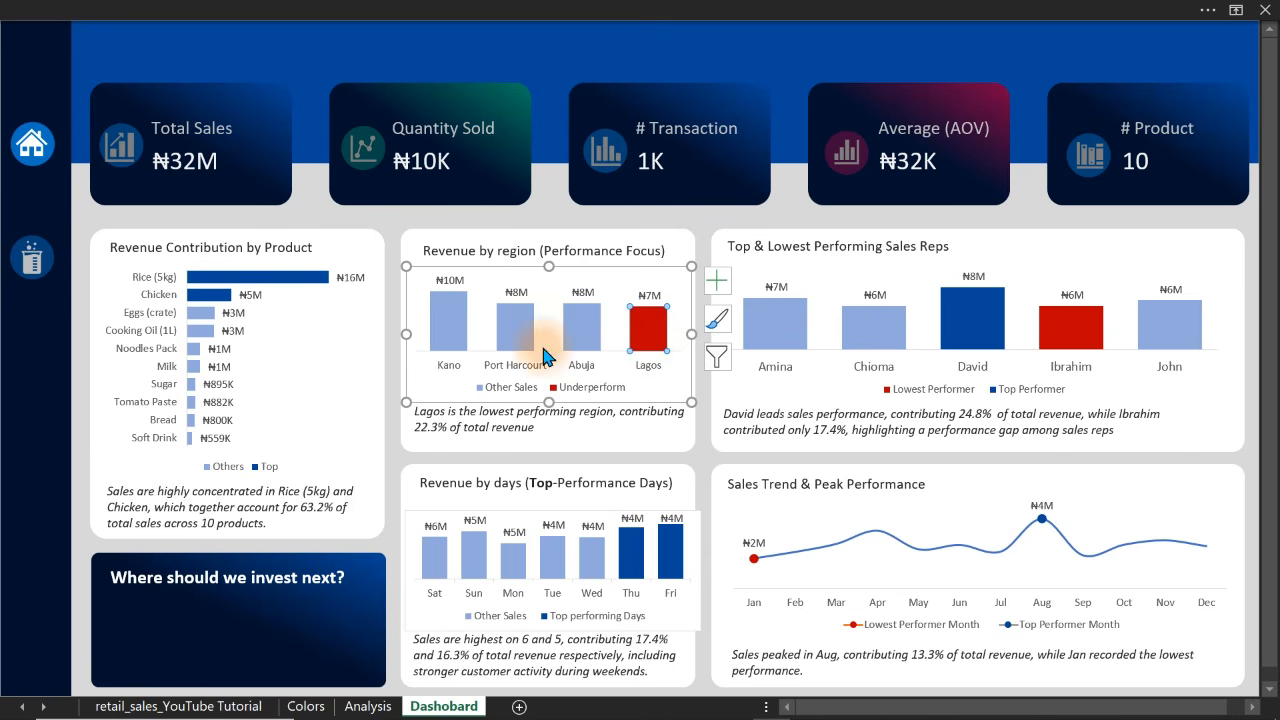
pyautogui.click(452, 337)
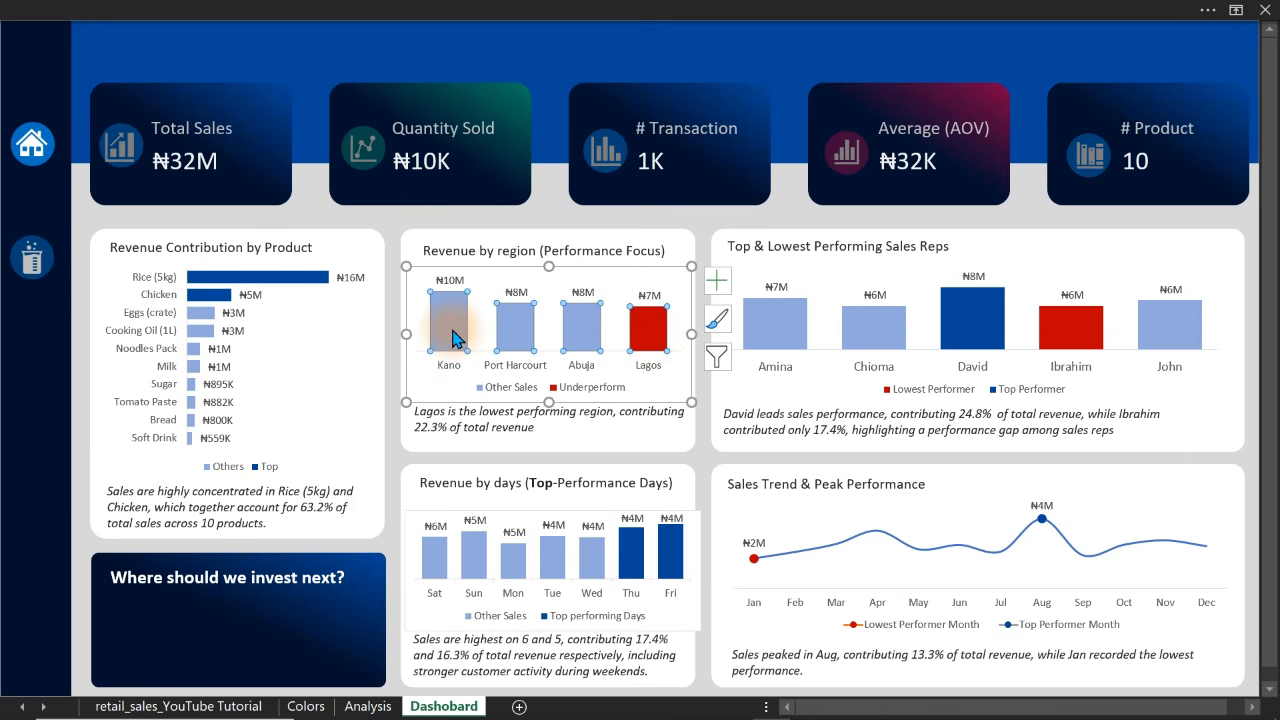
pyautogui.click(555, 210)
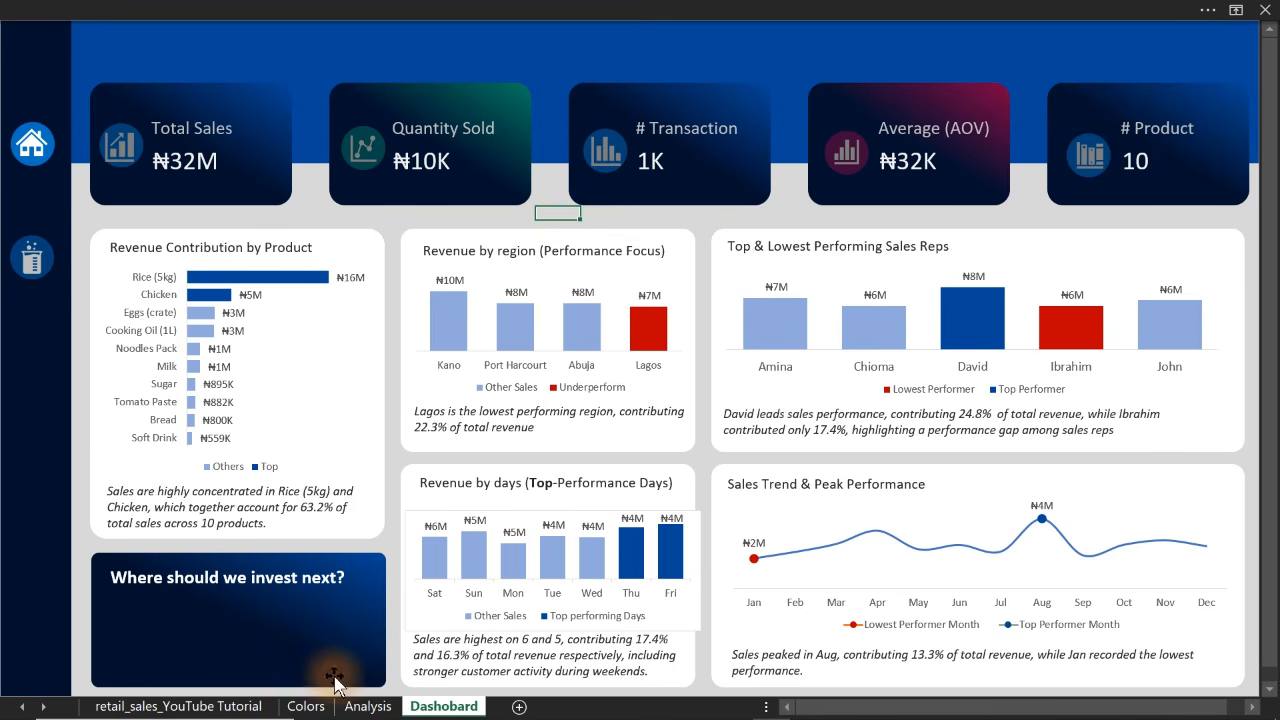
# On the Analysis sheet, enter the labels All Sales, Max Region and Min Region in CX8:CX10
pyautogui.click(362, 708)
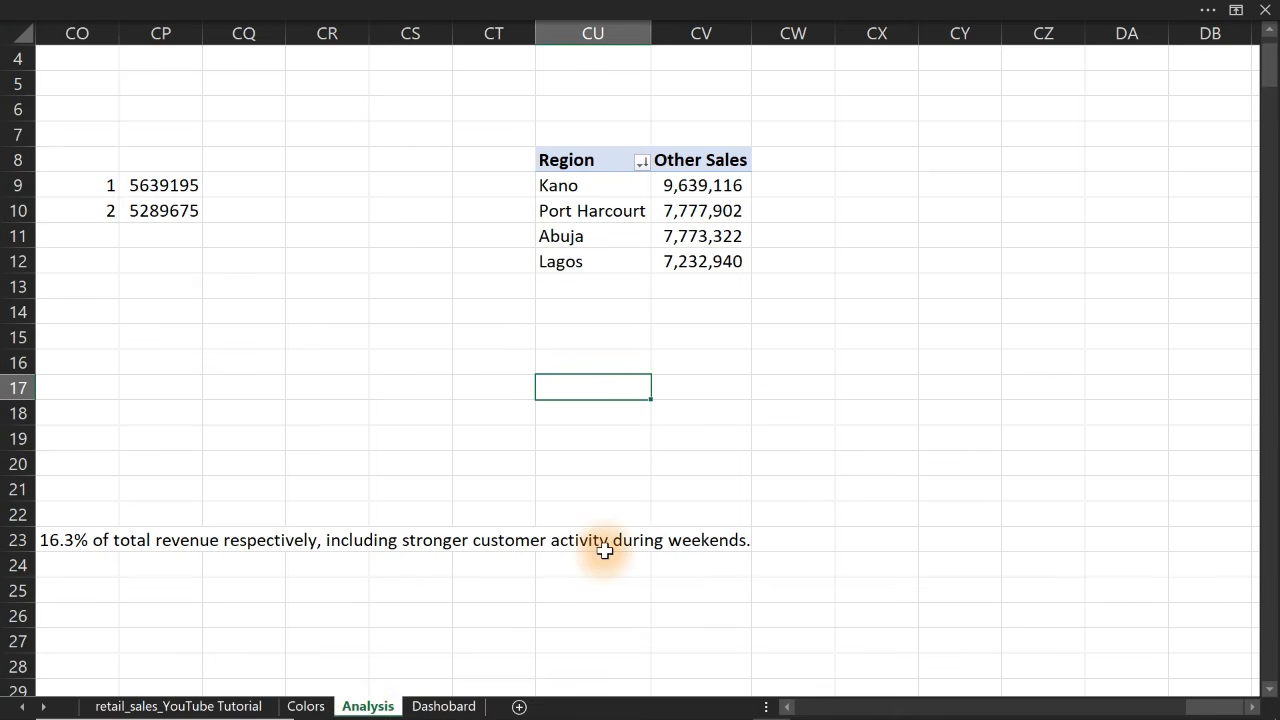
pyautogui.click(891, 180)
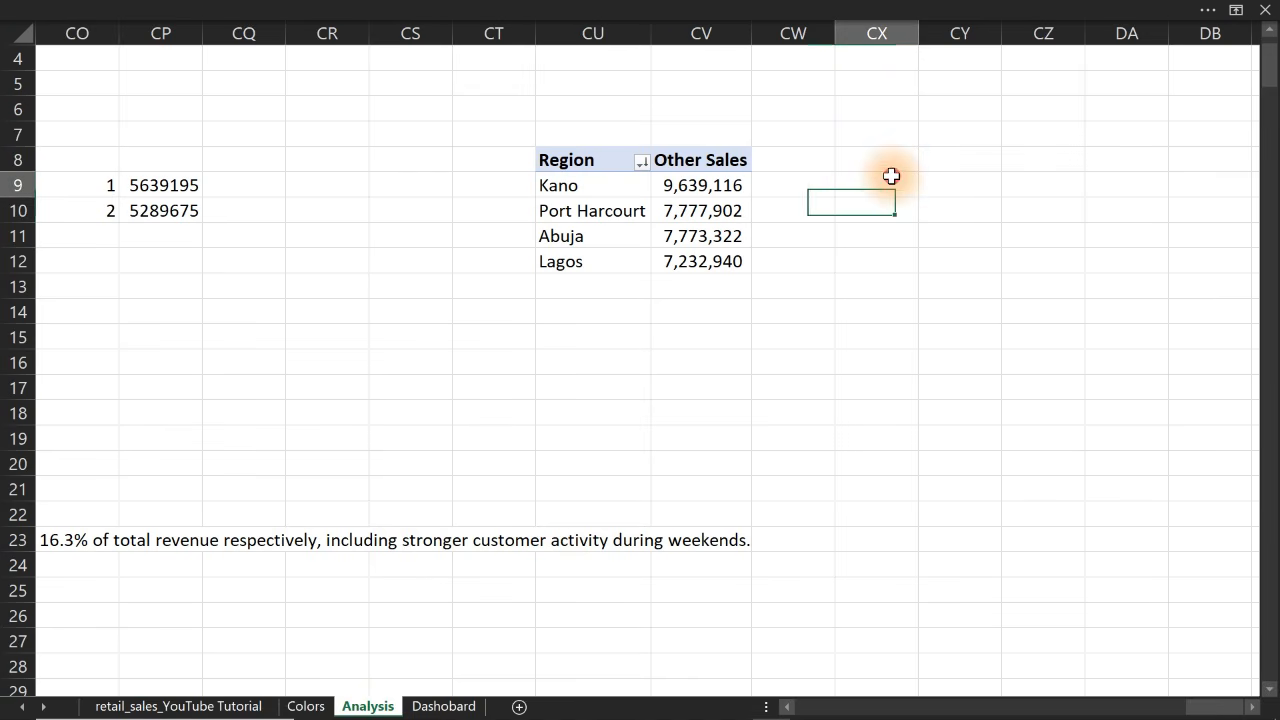
pyautogui.click(891, 155)
pyautogui.write('A')
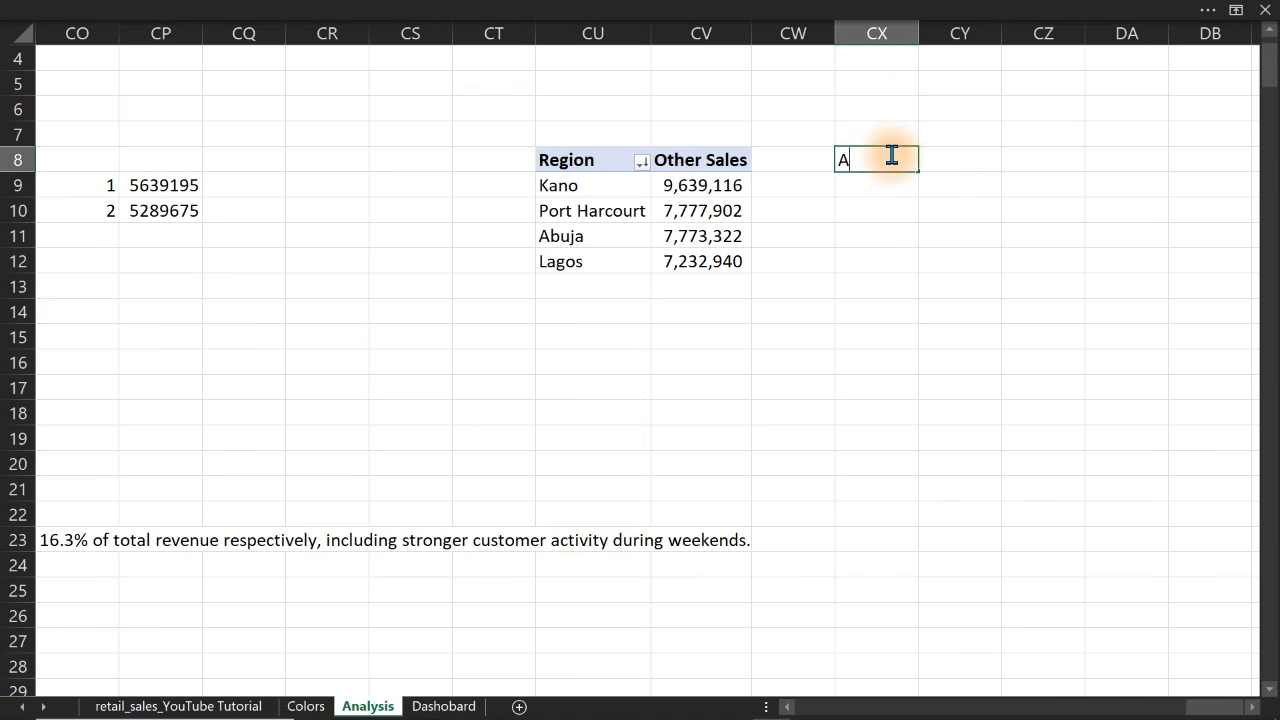
pyautogui.write('ll Sales')
pyautogui.press('Return')
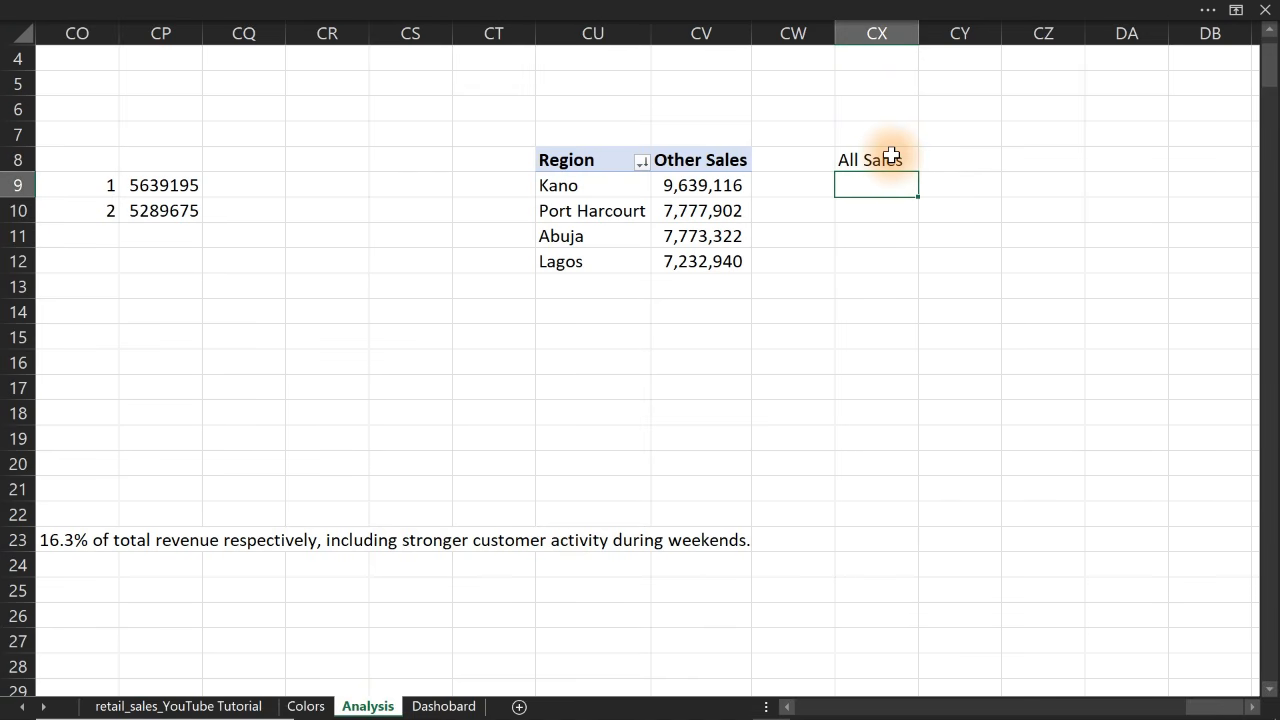
pyautogui.write('Max Region')
pyautogui.press('Return')
pyautogui.write('Min')
pyautogui.press('BackSpace')
pyautogui.press('BackSpace')
pyautogui.press('BackSpace')
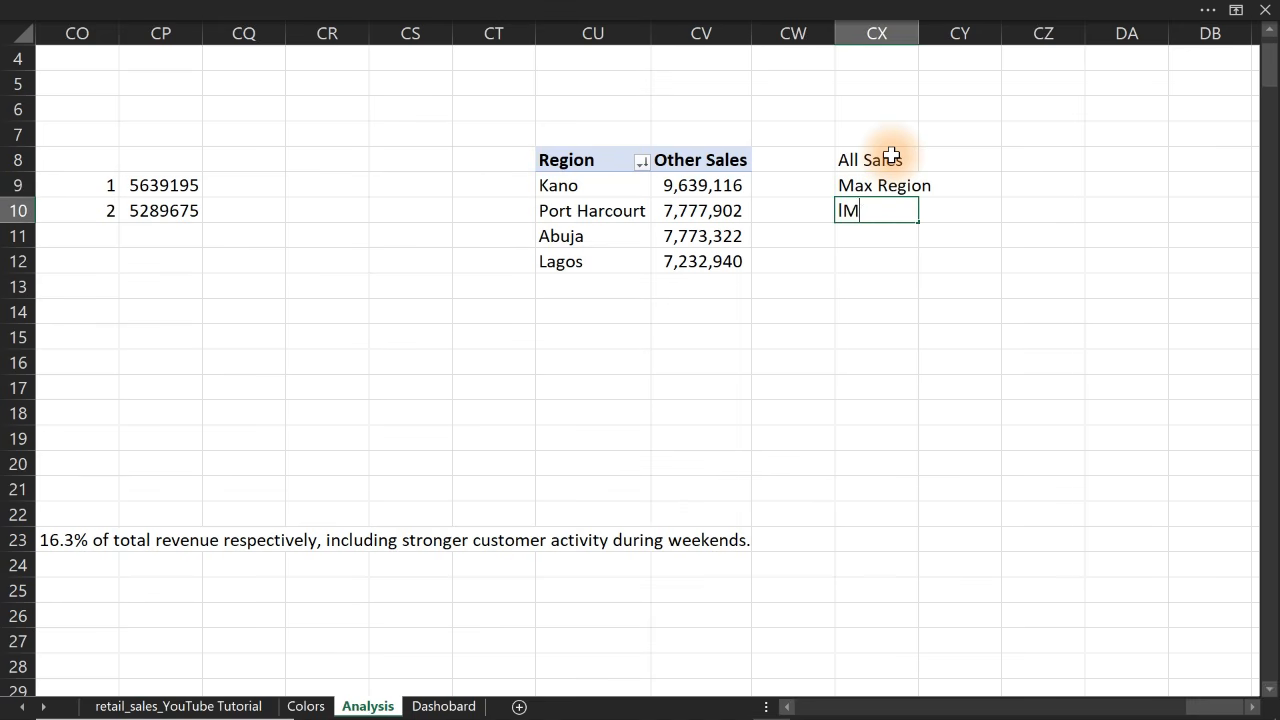
pyautogui.write('in')
pyautogui.press('BackSpace')
pyautogui.press('BackSpace')
pyautogui.write('Min Region')
pyautogui.press('Return')
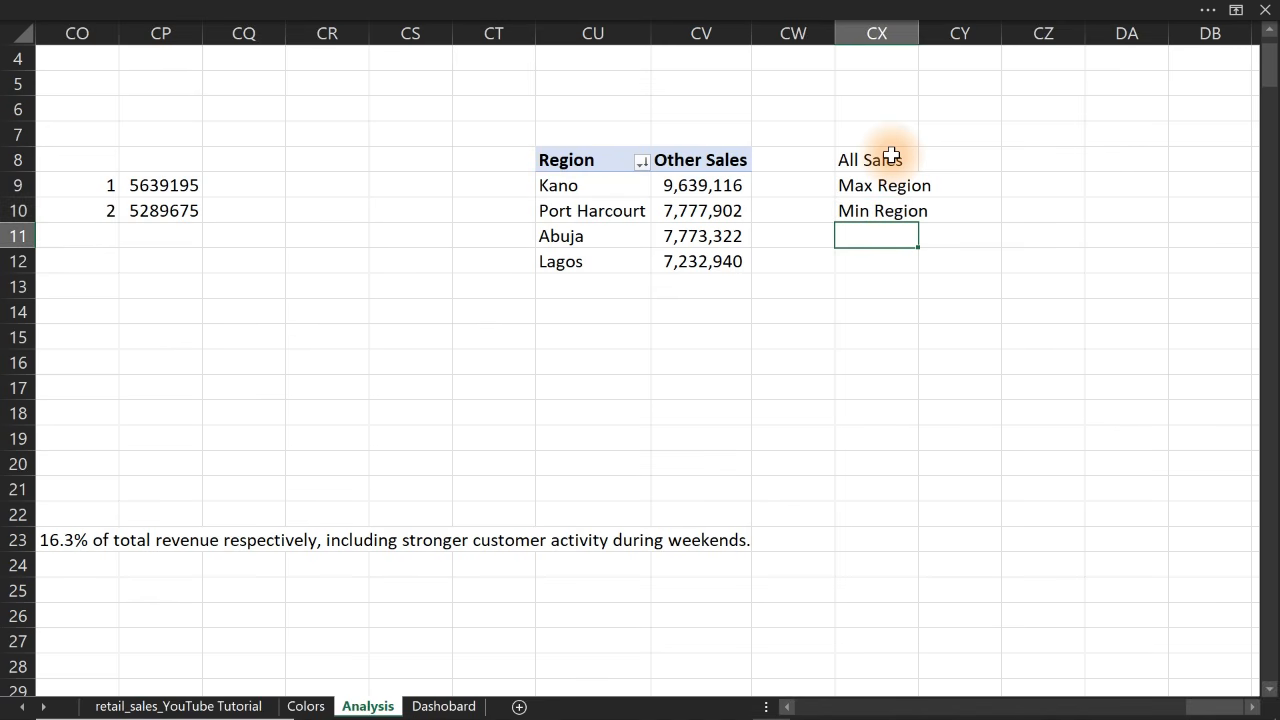
# Bring total sales into CY8 with the formula =All_Sales
pyautogui.doubleClick(946, 154)
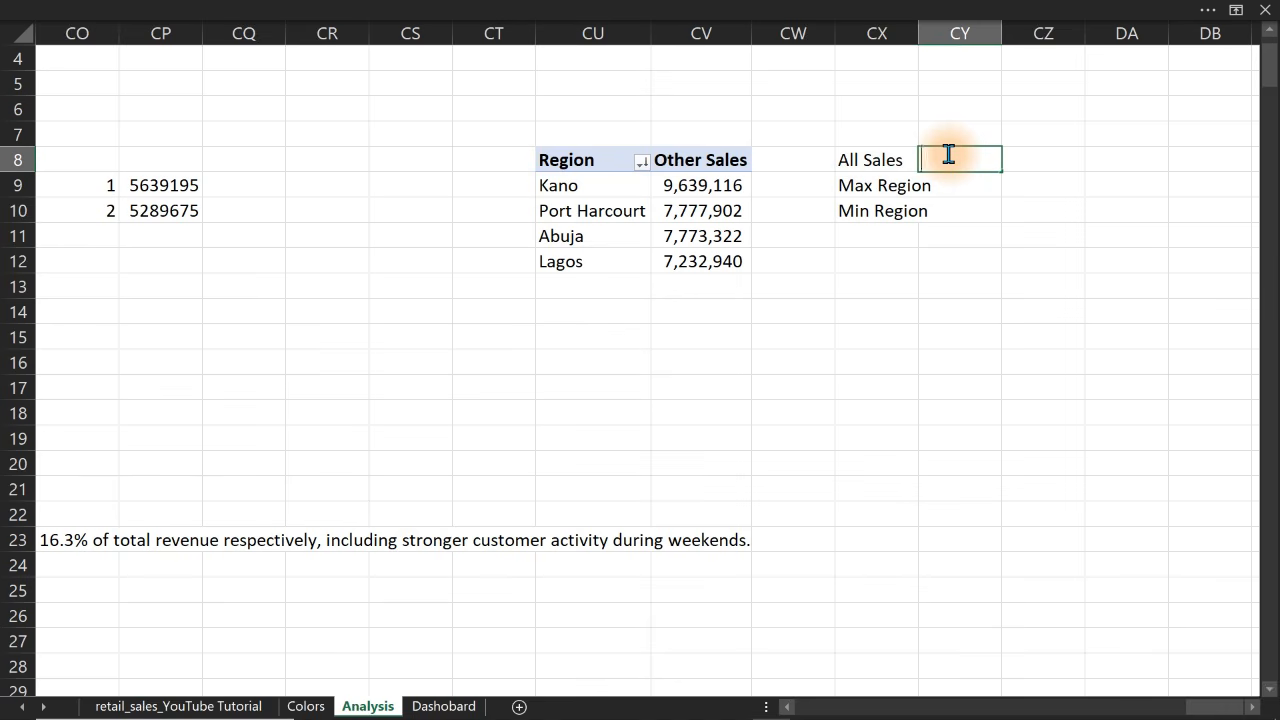
pyautogui.write('=All_Sales')
pyautogui.press('Tab')
pyautogui.press('Return')
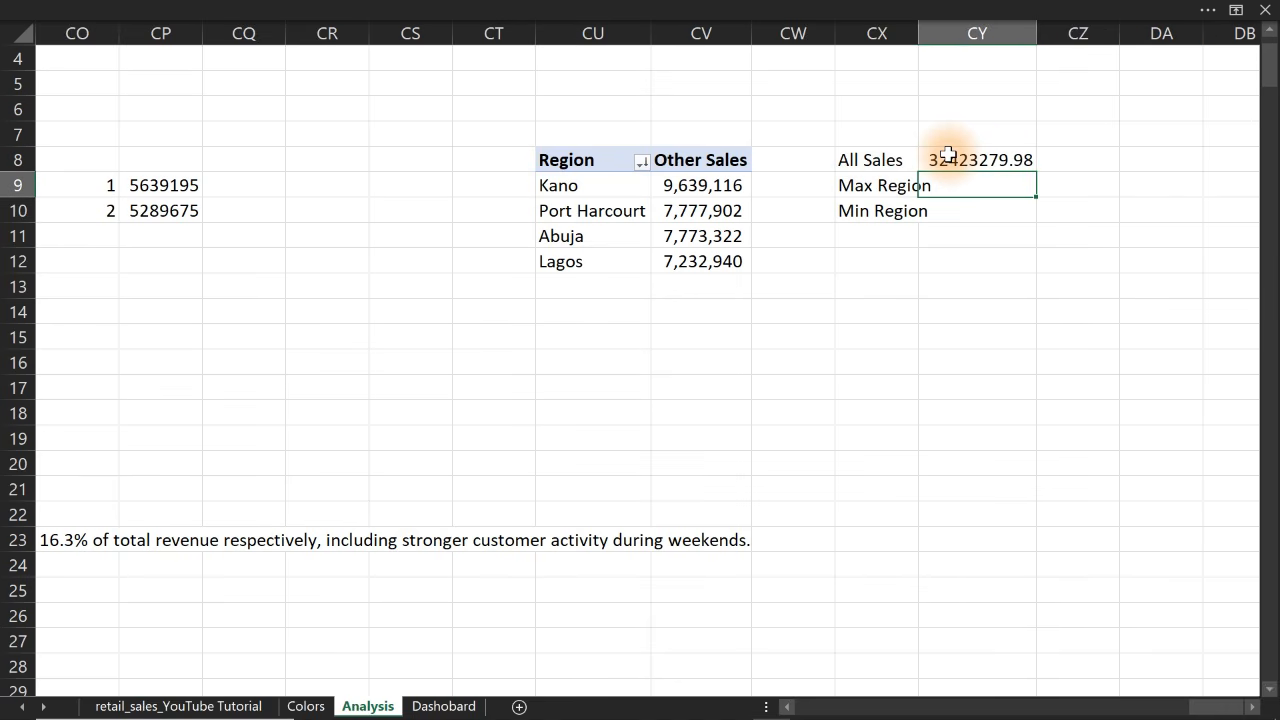
# Calculate the highest and lowest region sales in CY9 and CY10 with MAX and MIN over CV9:CV12
pyautogui.write('=max')
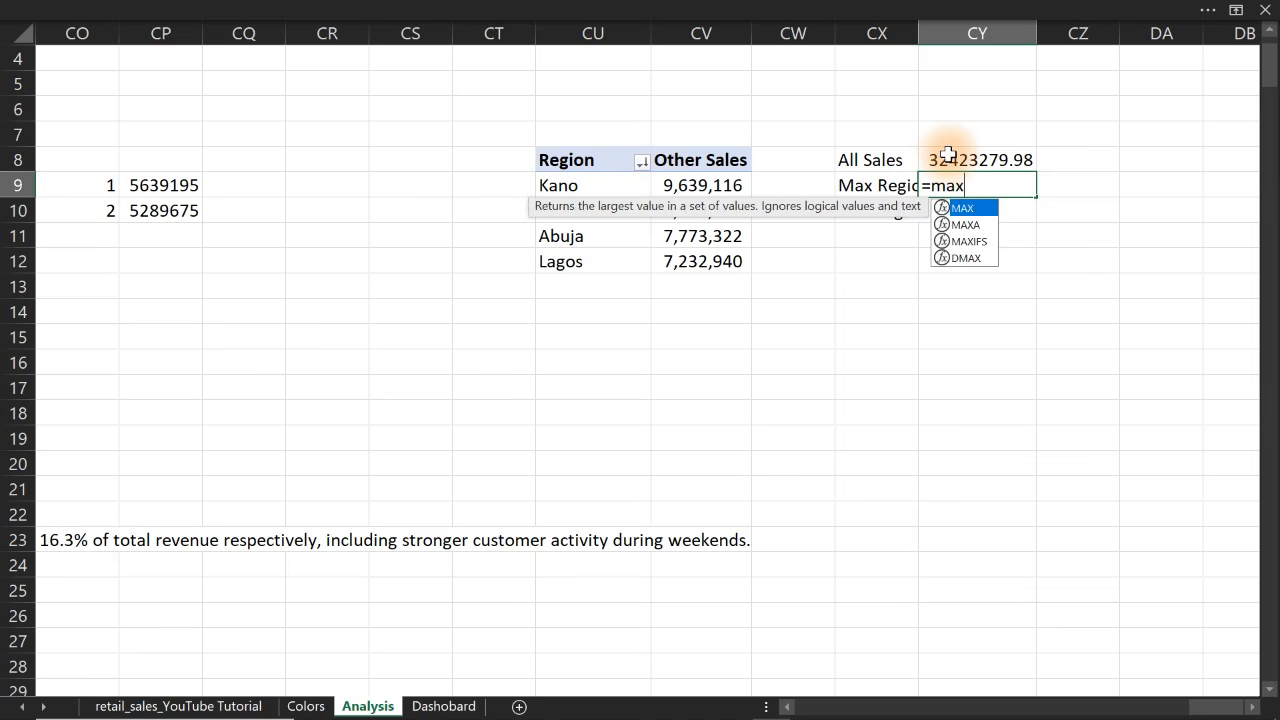
pyautogui.press('Tab')
pyautogui.moveTo(714, 186); pyautogui.dragTo(711, 262)
pyautogui.press('Return')
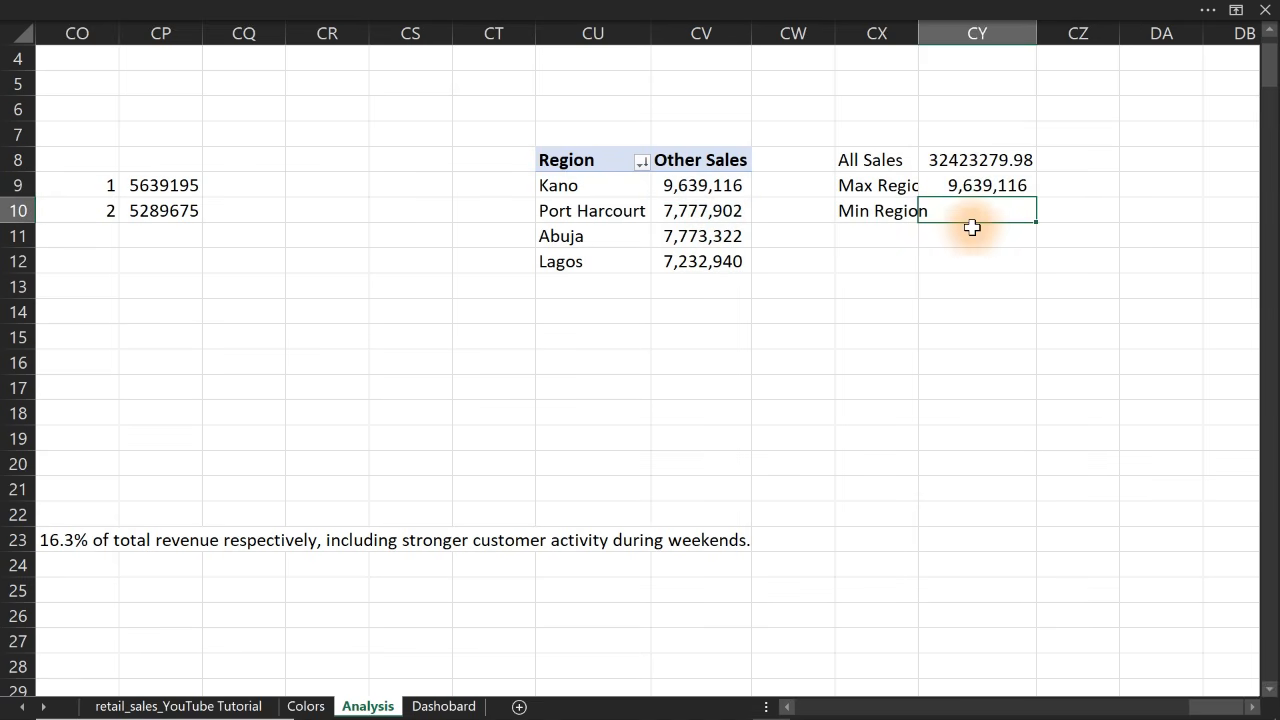
pyautogui.write('=min')
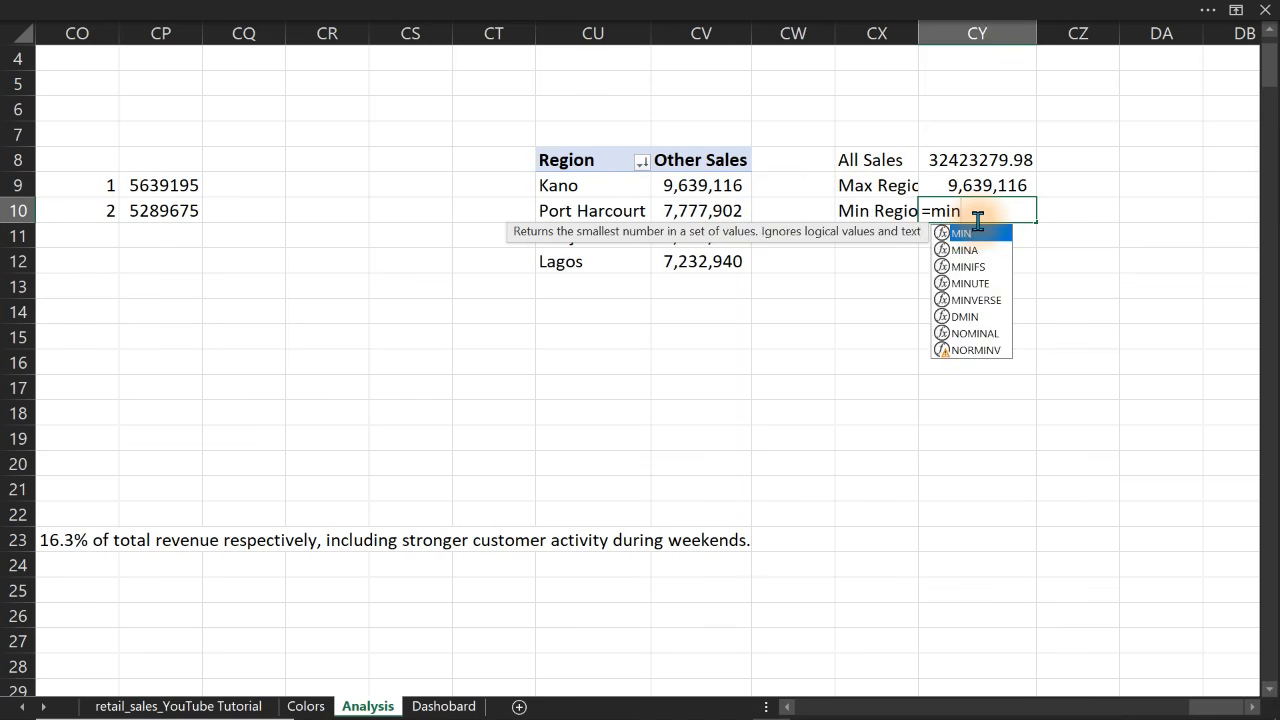
pyautogui.press('Tab')
pyautogui.moveTo(718, 186); pyautogui.dragTo(714, 271)
pyautogui.press('Return')
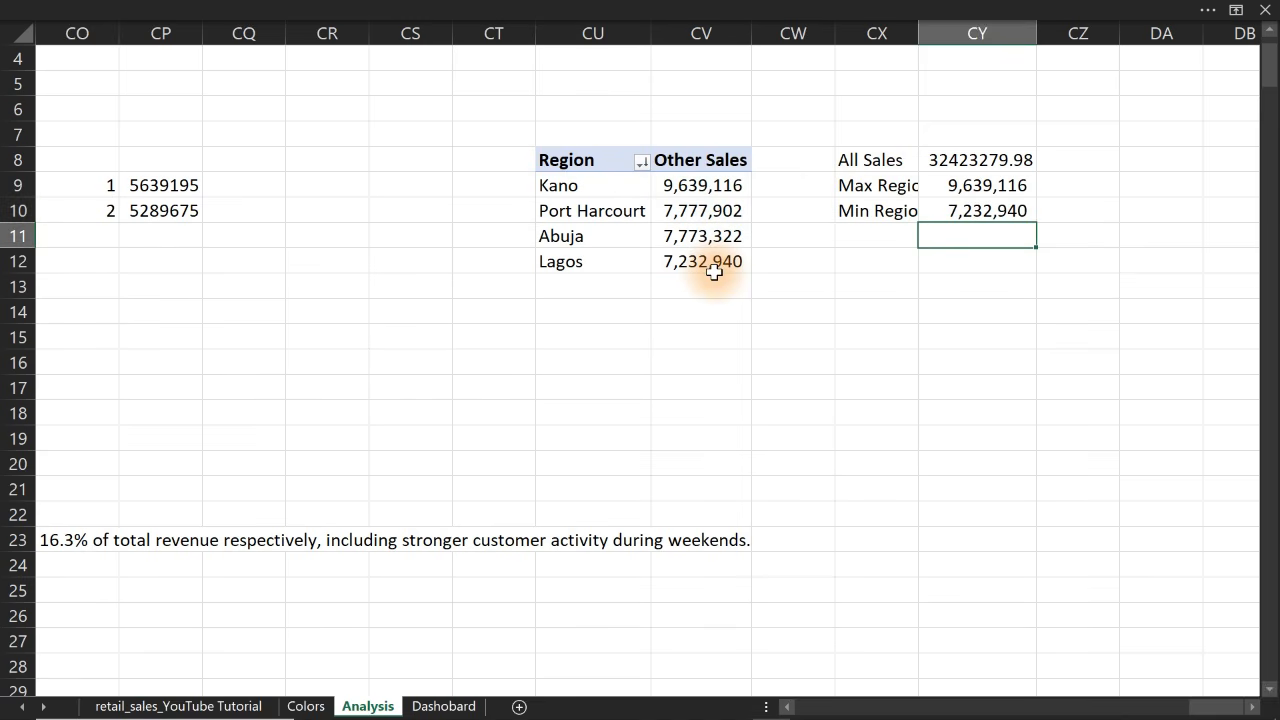
# Calculate the maximum region's share of total sales in CZ9 with =CY9/$CY$8 and fill the formula down to CZ10
pyautogui.click(1079, 186)
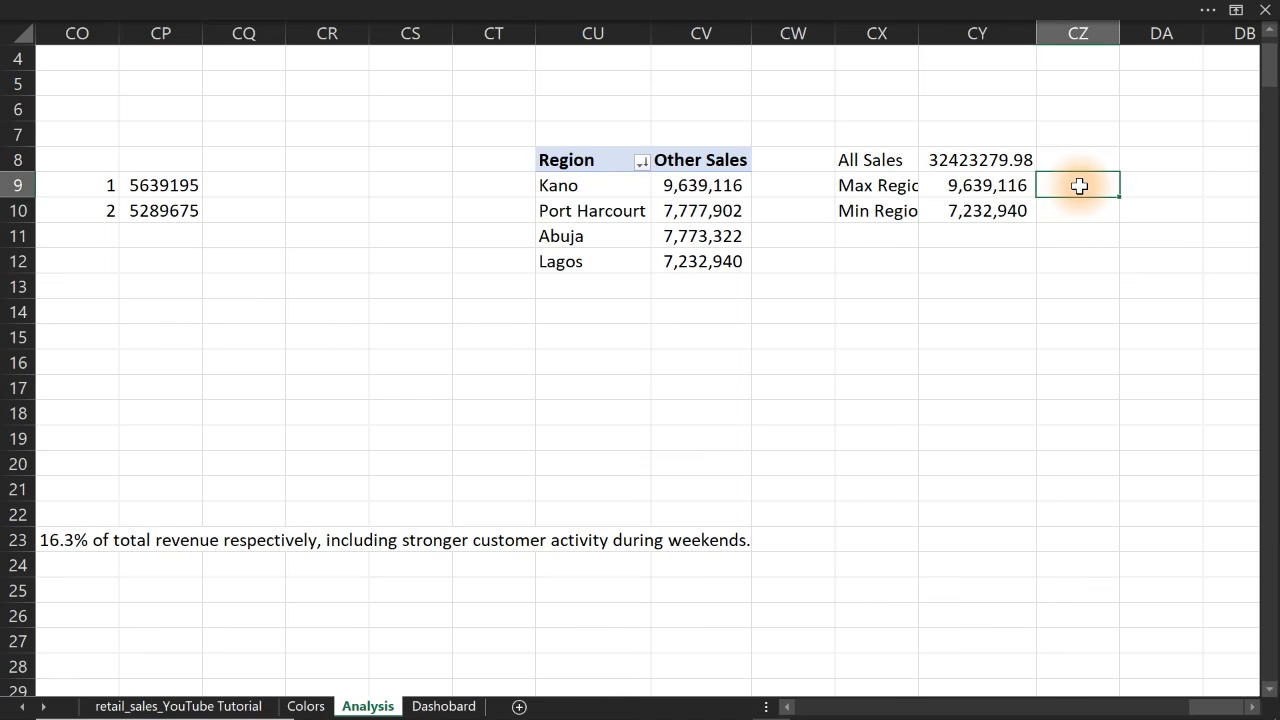
pyautogui.write('=')
pyautogui.click(955, 190)
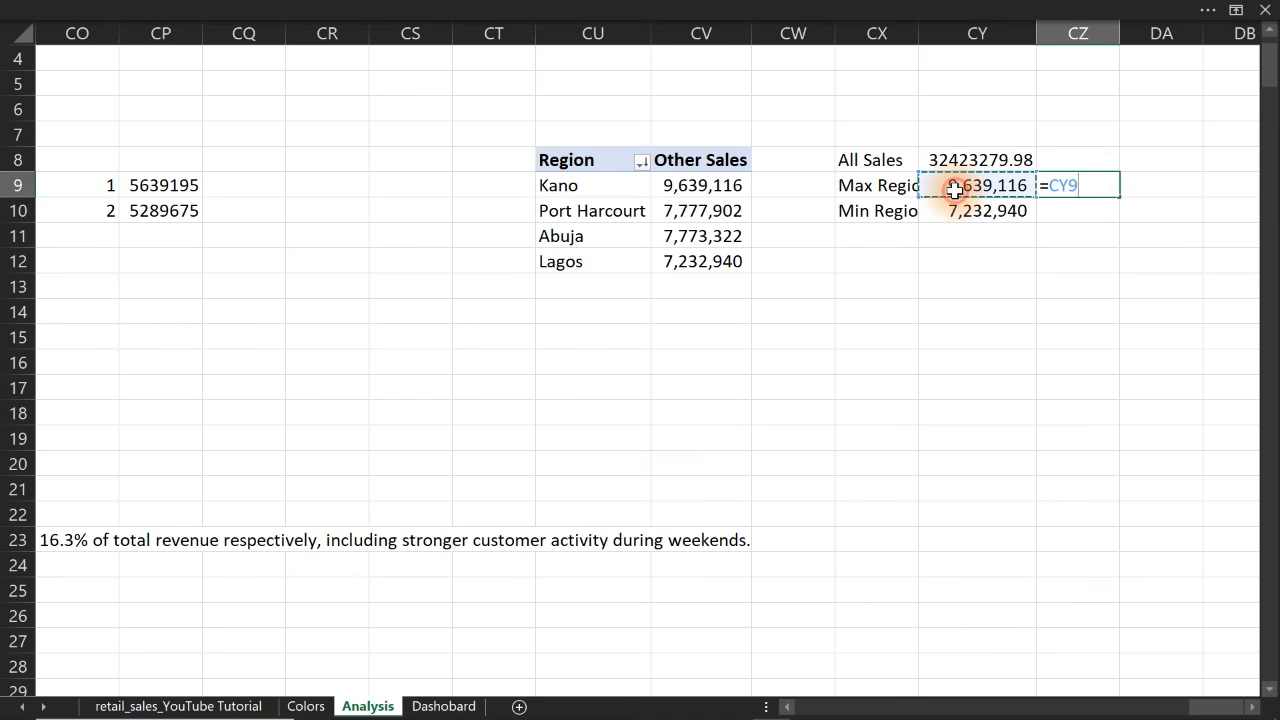
pyautogui.write('/')
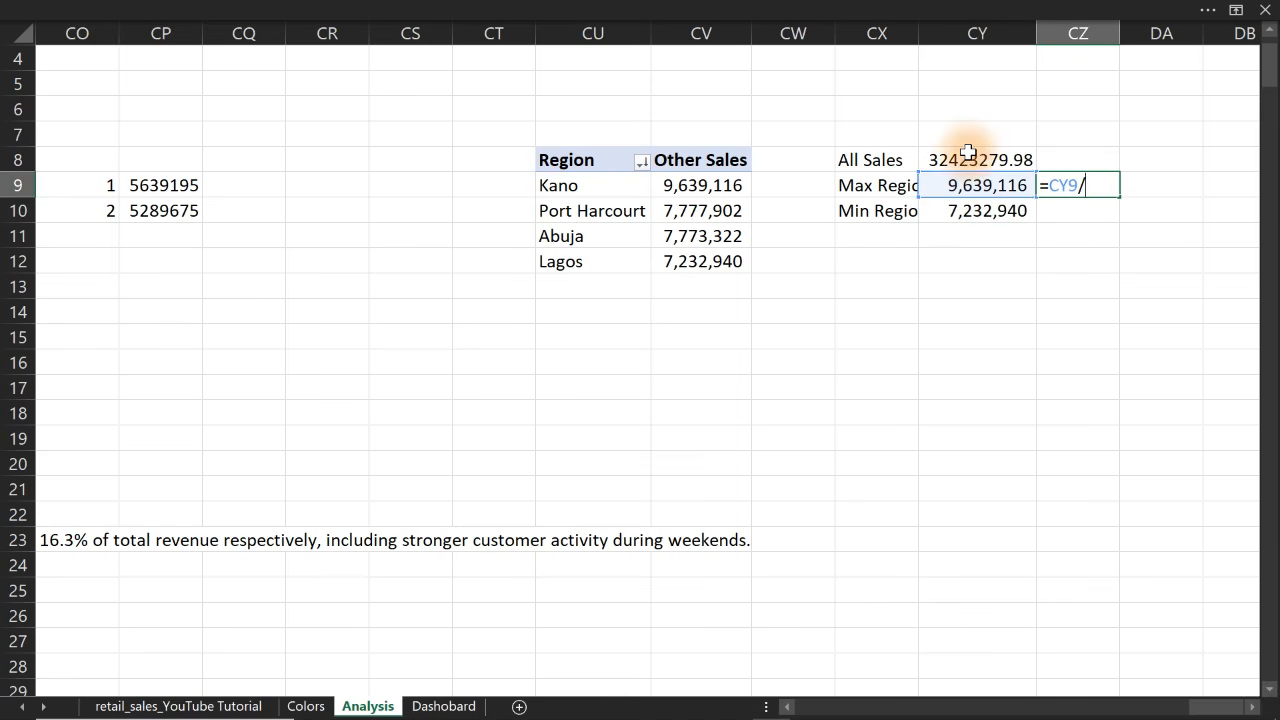
pyautogui.click(968, 156)
pyautogui.press('F4')
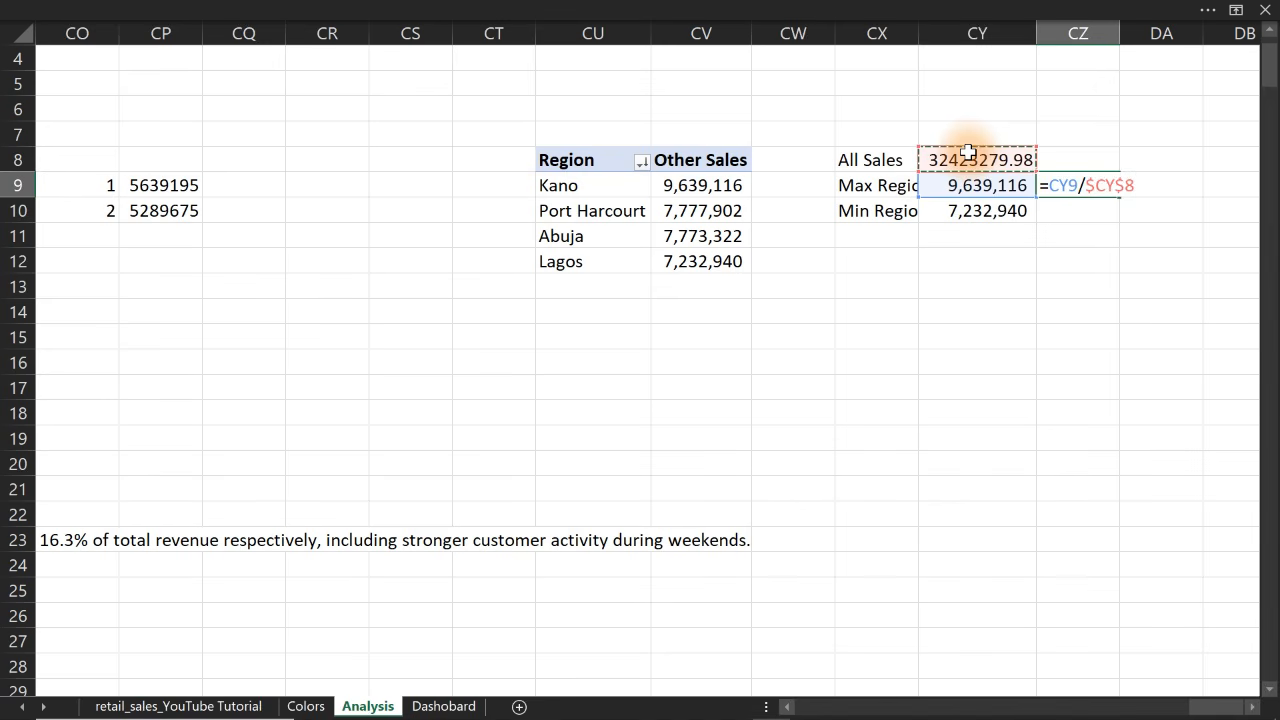
pyautogui.press('Return')
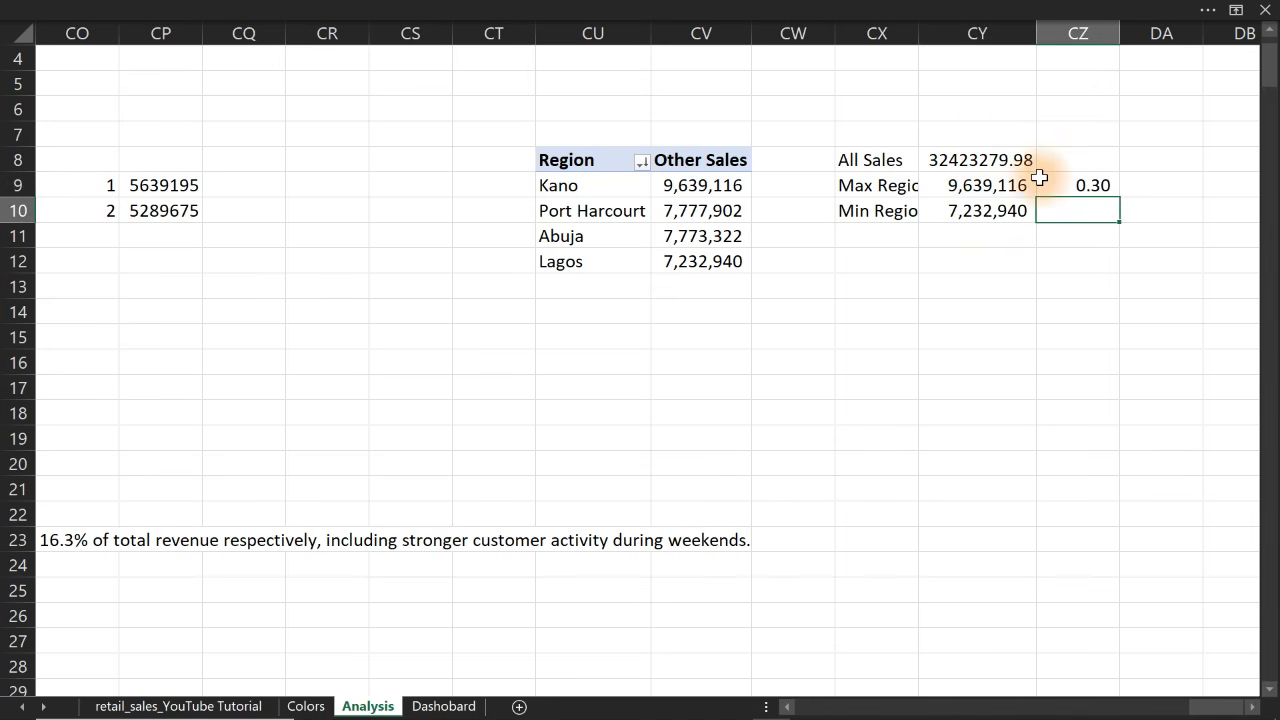
pyautogui.moveTo(1097, 193); pyautogui.dragTo(1124, 204)
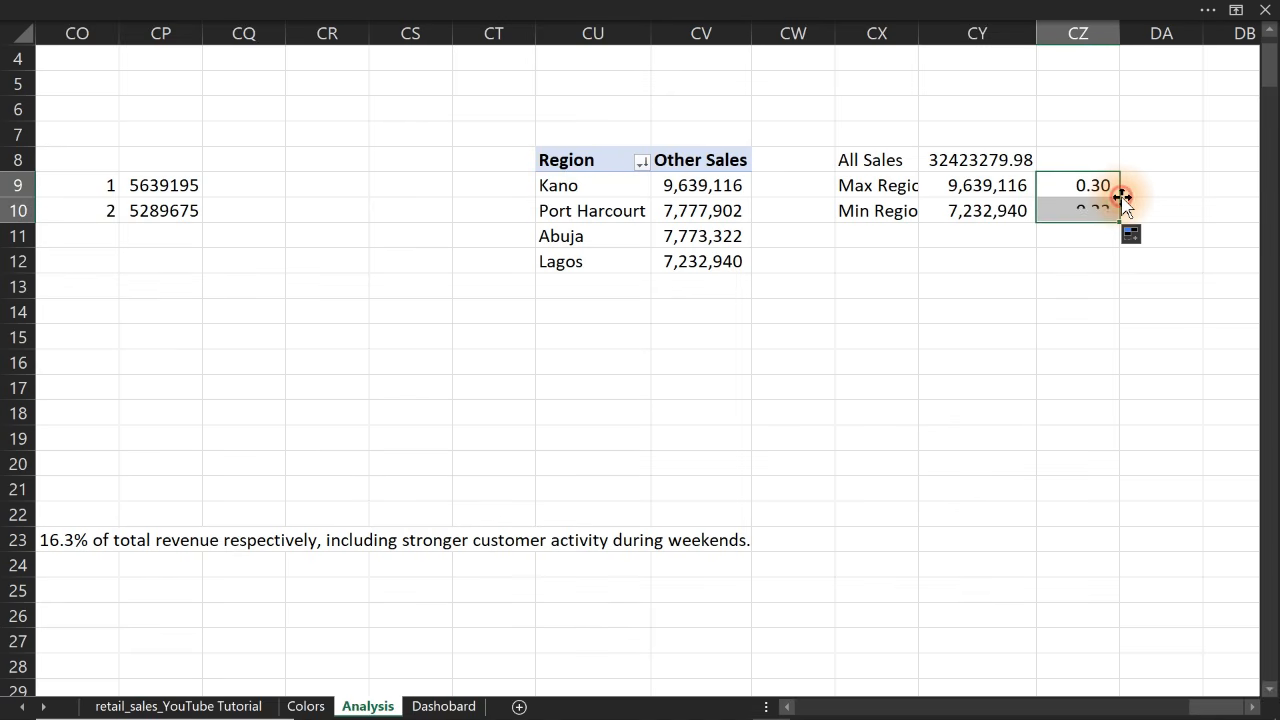
# Format the sales shares in CZ9:CZ10 as Percentage with 2 decimal places
pyautogui.hotkey('ctrl', '1')
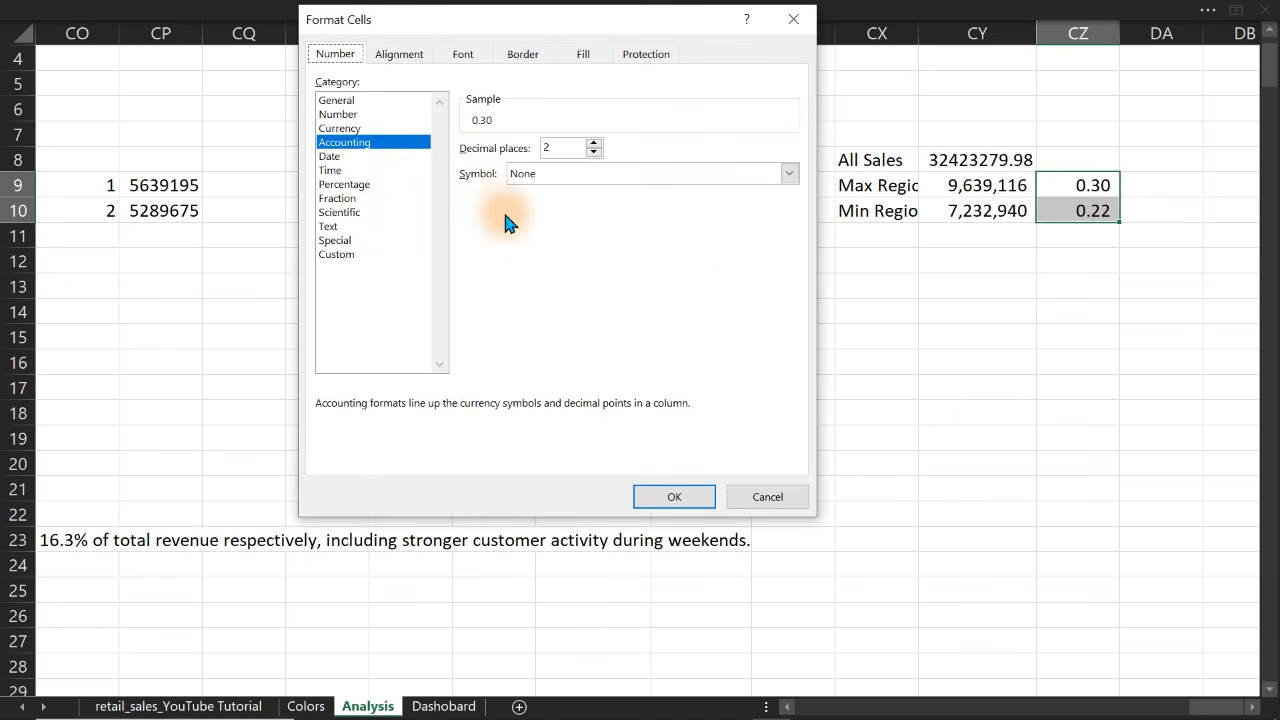
pyautogui.click(366, 186)
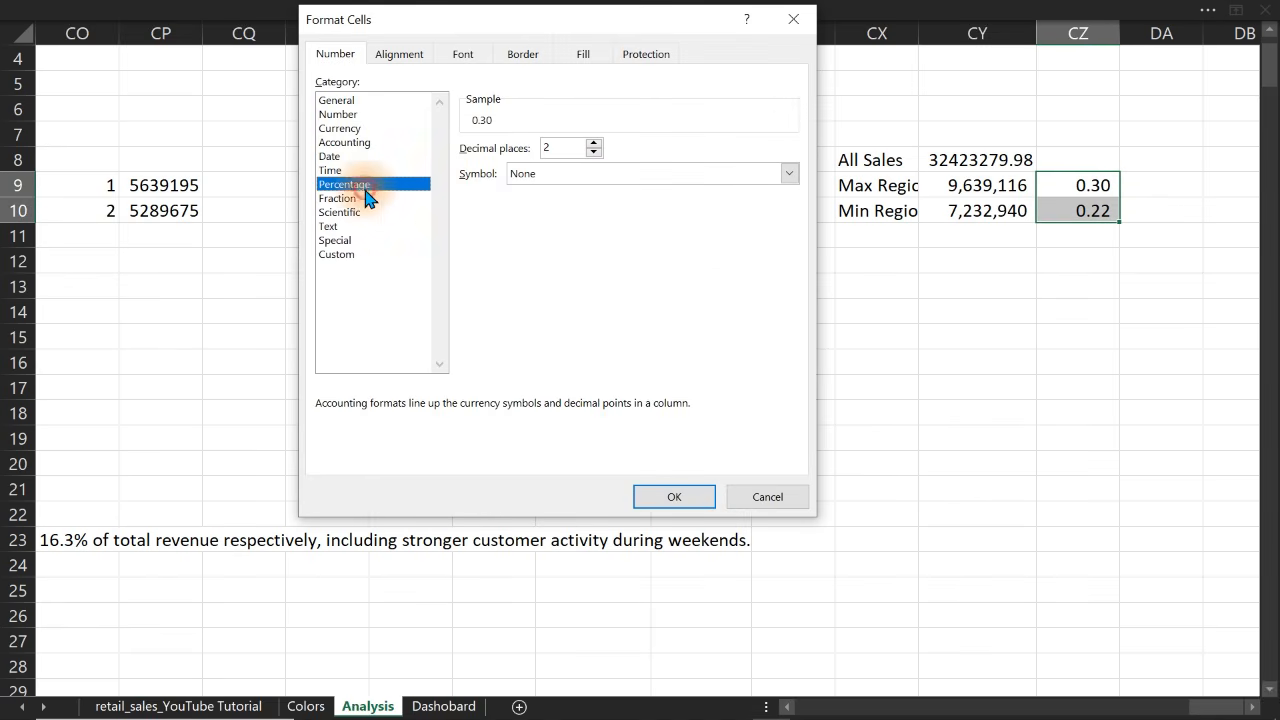
pyautogui.click(658, 495)
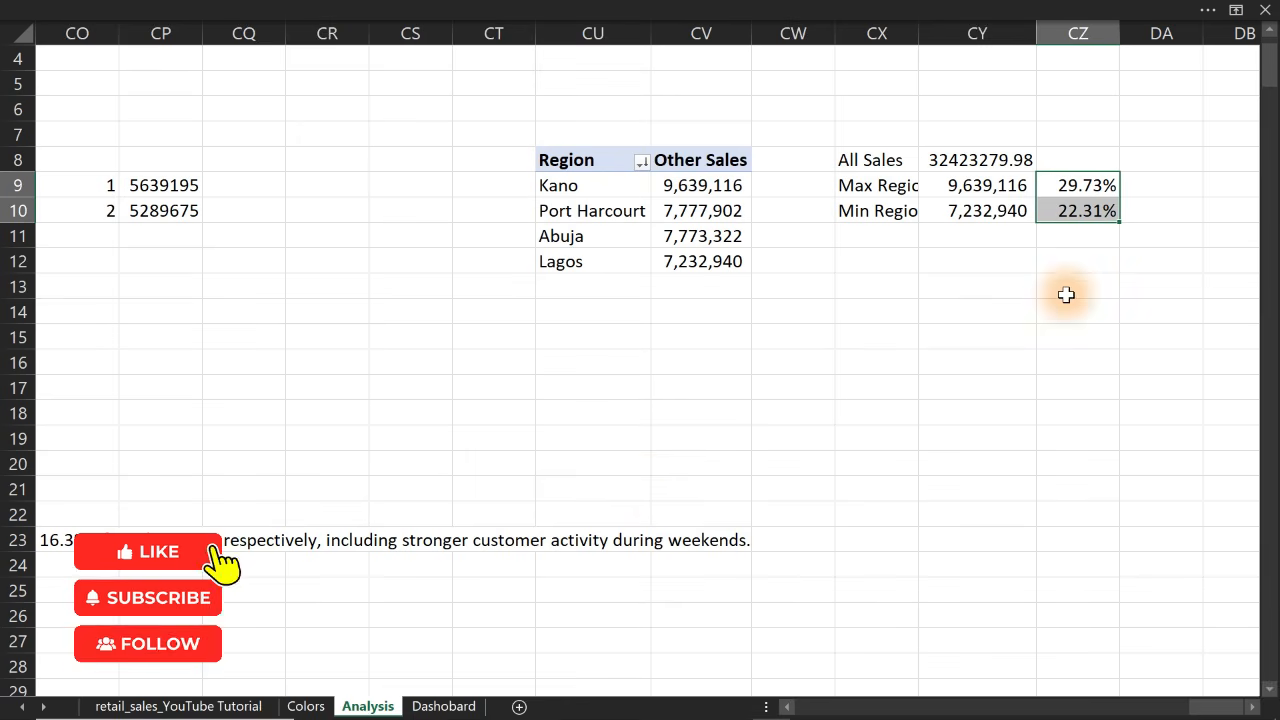
pyautogui.click(1143, 189)
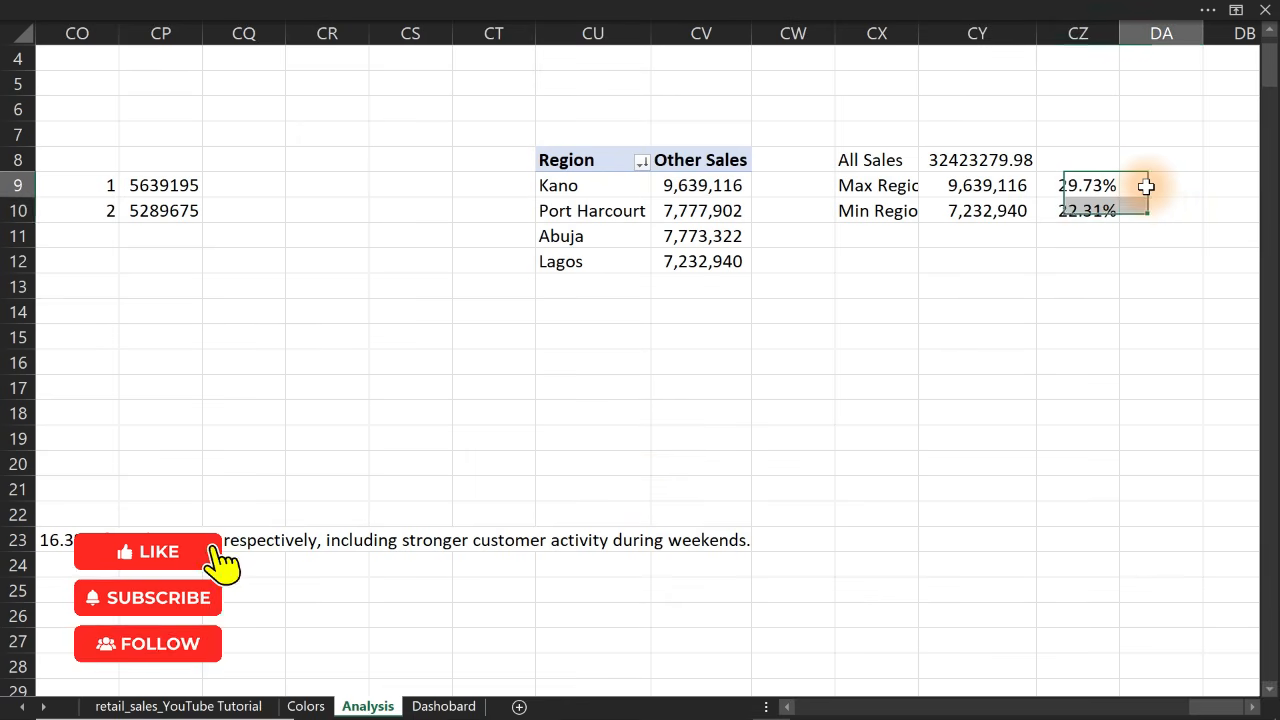
pyautogui.hscroll(2, 1146, 186)
pyautogui.click(1146, 186)
pyautogui.hscroll(4, 1146, 186)
pyautogui.click(1146, 186)
pyautogui.hscroll(1, 1146, 186)
pyautogui.click(1146, 186)
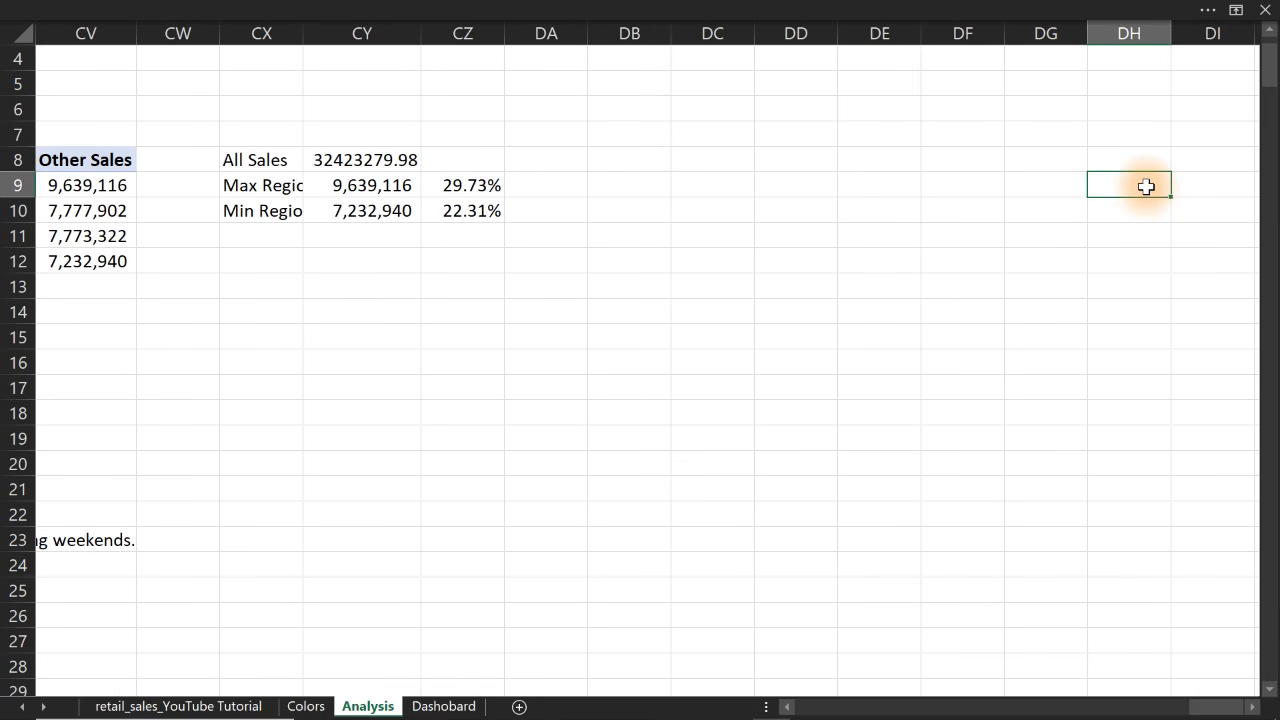
pyautogui.press('Left')
pyautogui.press('Left')
pyautogui.press('Left')
pyautogui.press('Left')
pyautogui.press('Left')
pyautogui.press('Left')
pyautogui.press('Left')
pyautogui.press('Left')
pyautogui.press('Left')
pyautogui.press('Left')
pyautogui.press('Left')
pyautogui.press('Left')
pyautogui.press('Left')
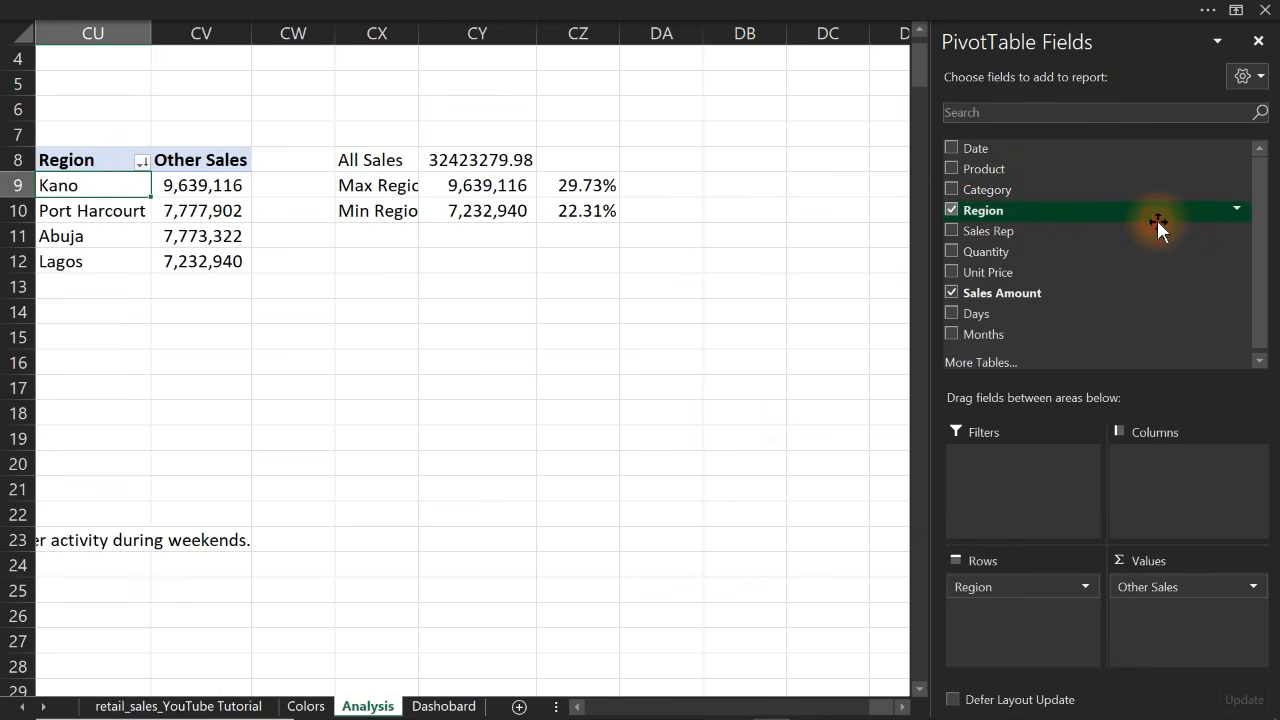
# Look up the highest-selling region's name in DA9 with =INDEX(CU9:CU12,MATCH(CY9,CV9:CV12,0))
pyautogui.click(653, 183)
pyautogui.write('=')
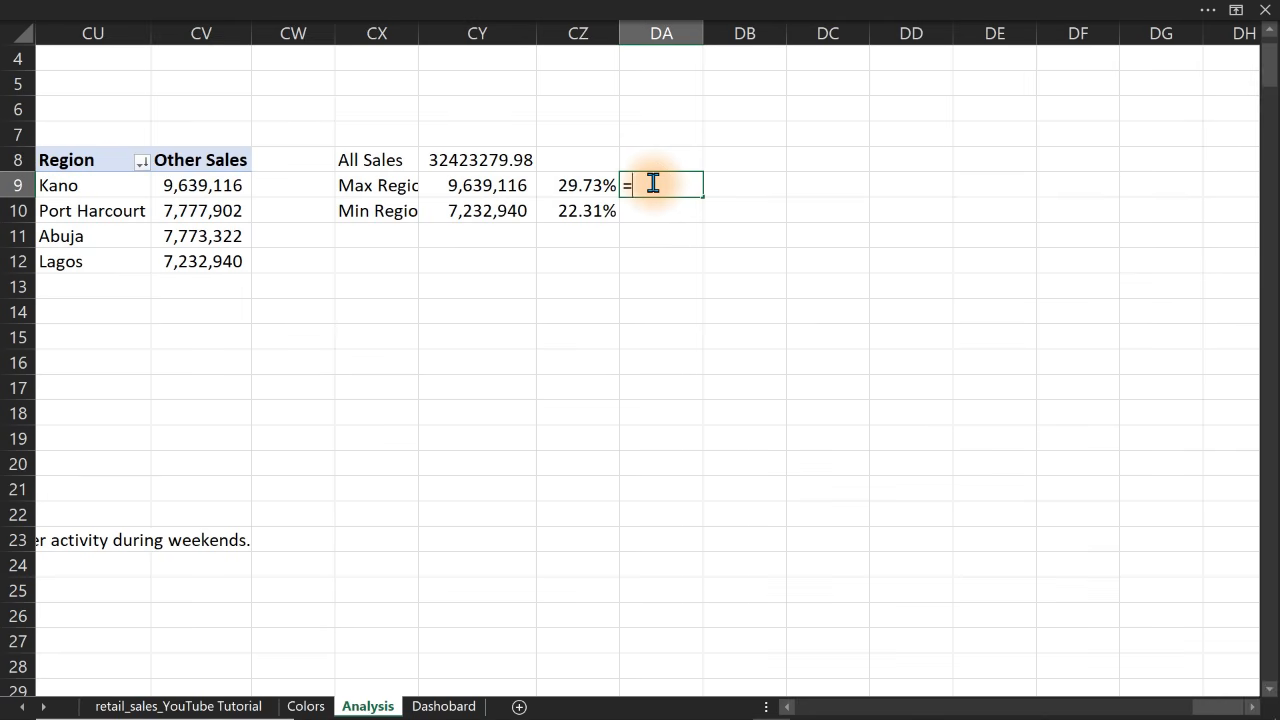
pyautogui.write('ind')
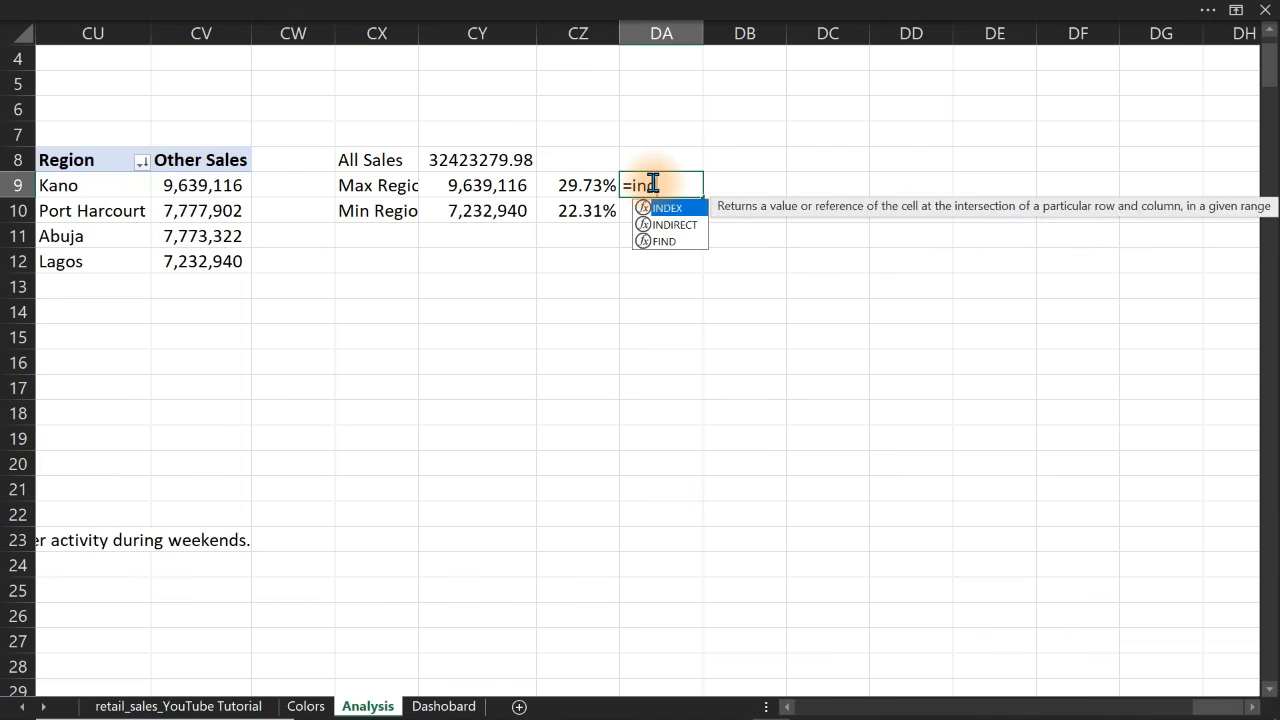
pyautogui.press('Tab')
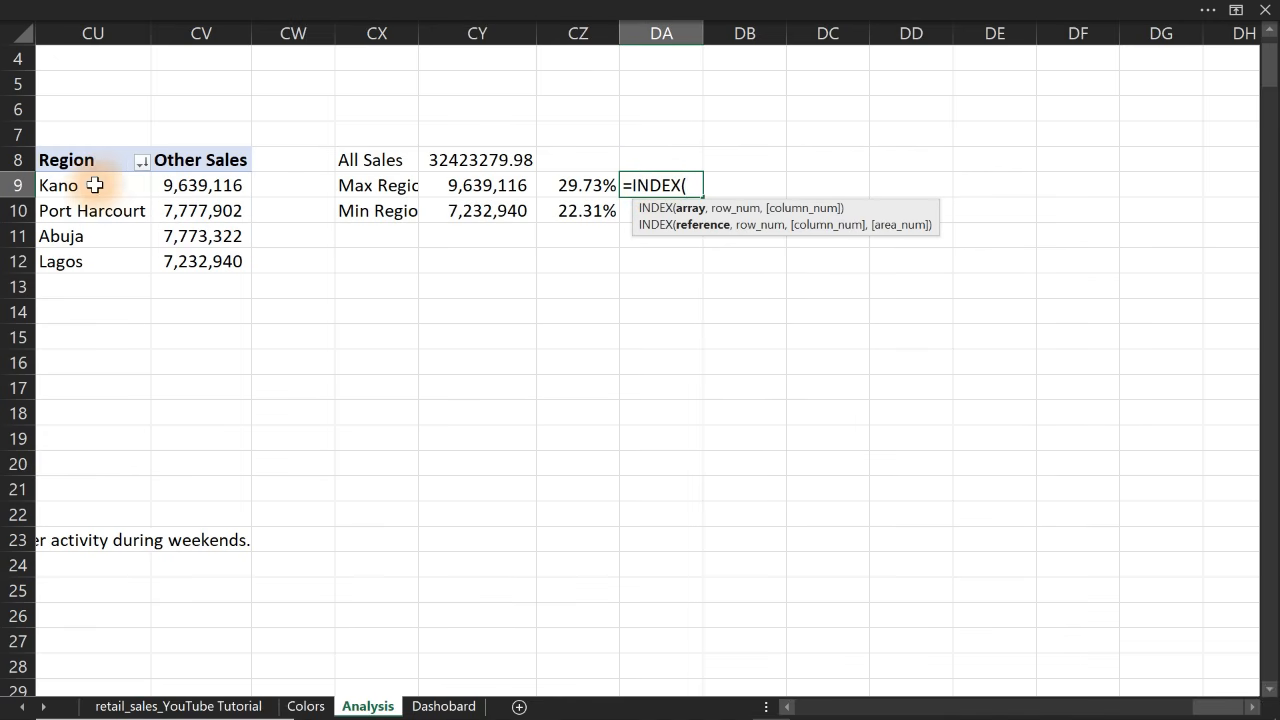
pyautogui.moveTo(94, 183); pyautogui.dragTo(93, 259)
pyautogui.write(',')
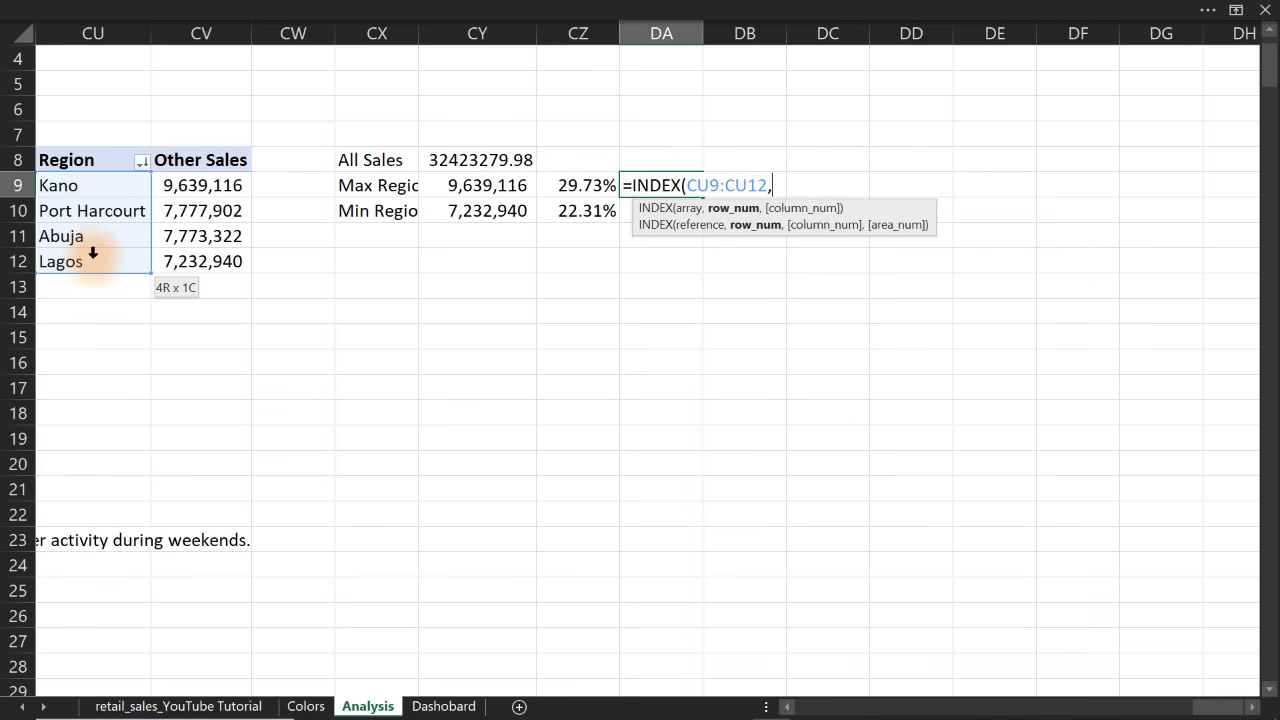
pyautogui.write('mat')
pyautogui.press('Tab')
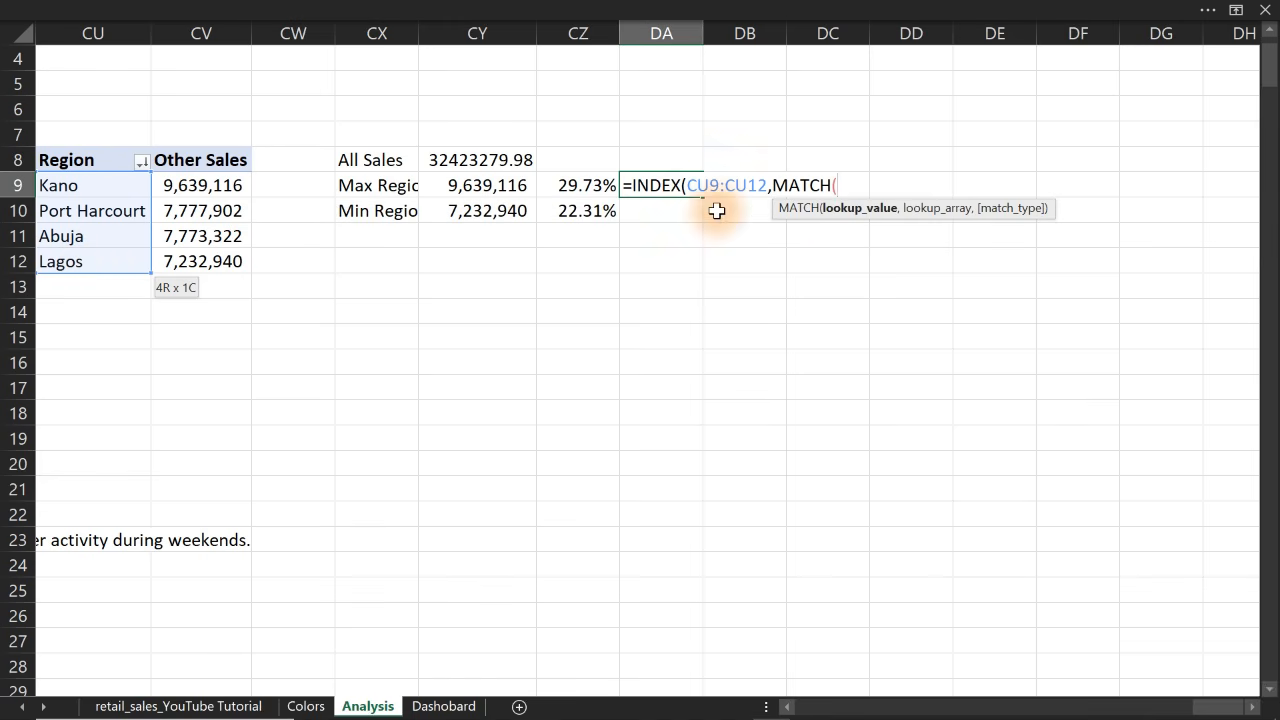
pyautogui.click(472, 187)
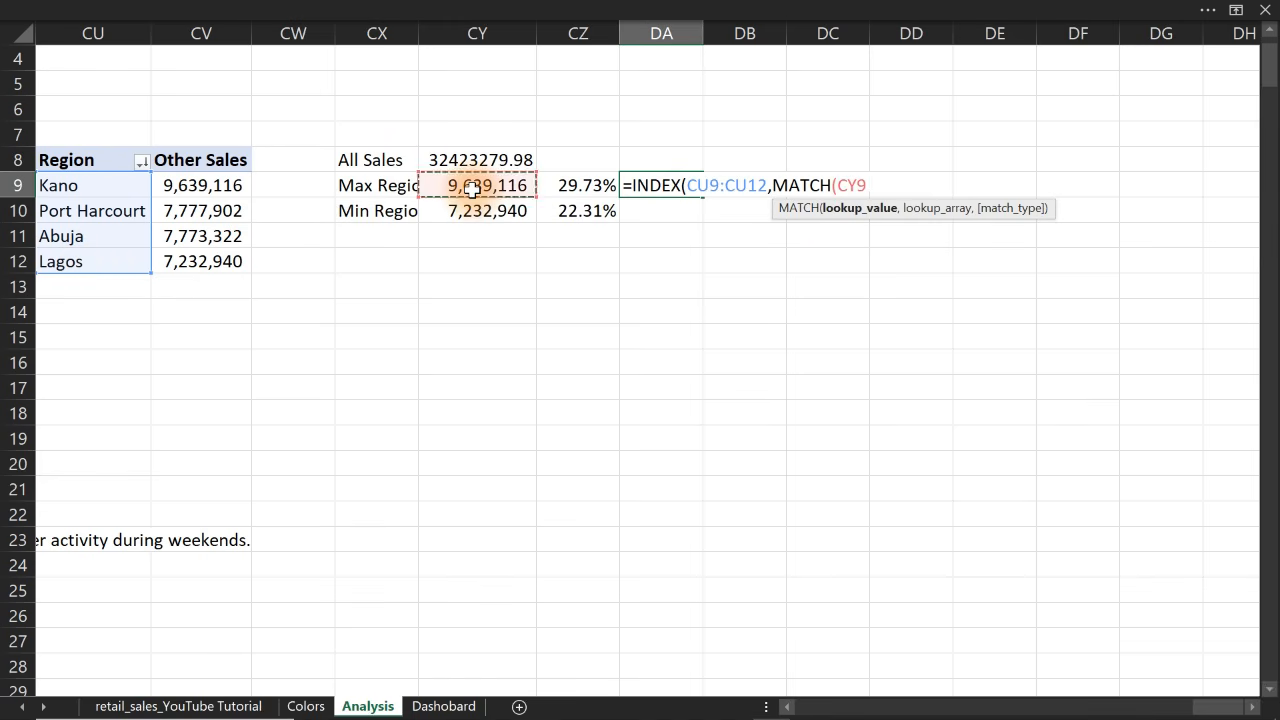
pyautogui.write(',')
pyautogui.moveTo(200, 190); pyautogui.dragTo(210, 261)
pyautogui.write(',')
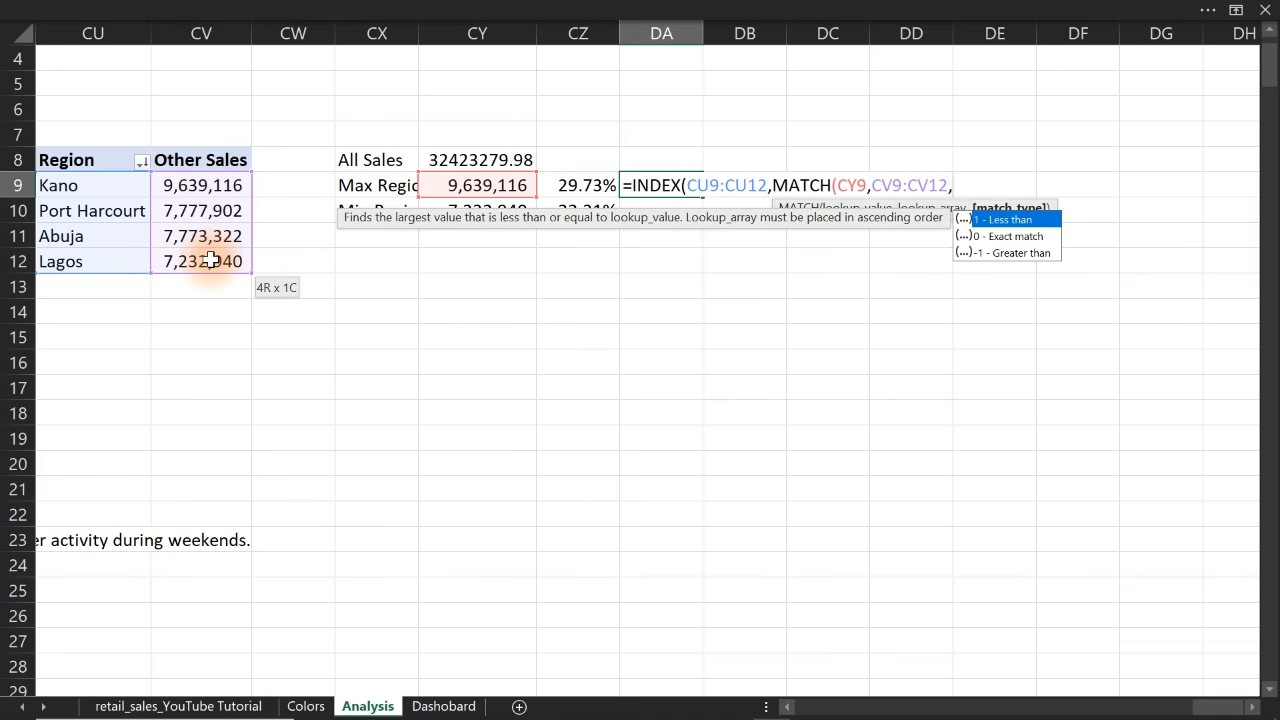
pyautogui.write('0))')
pyautogui.press('Return')
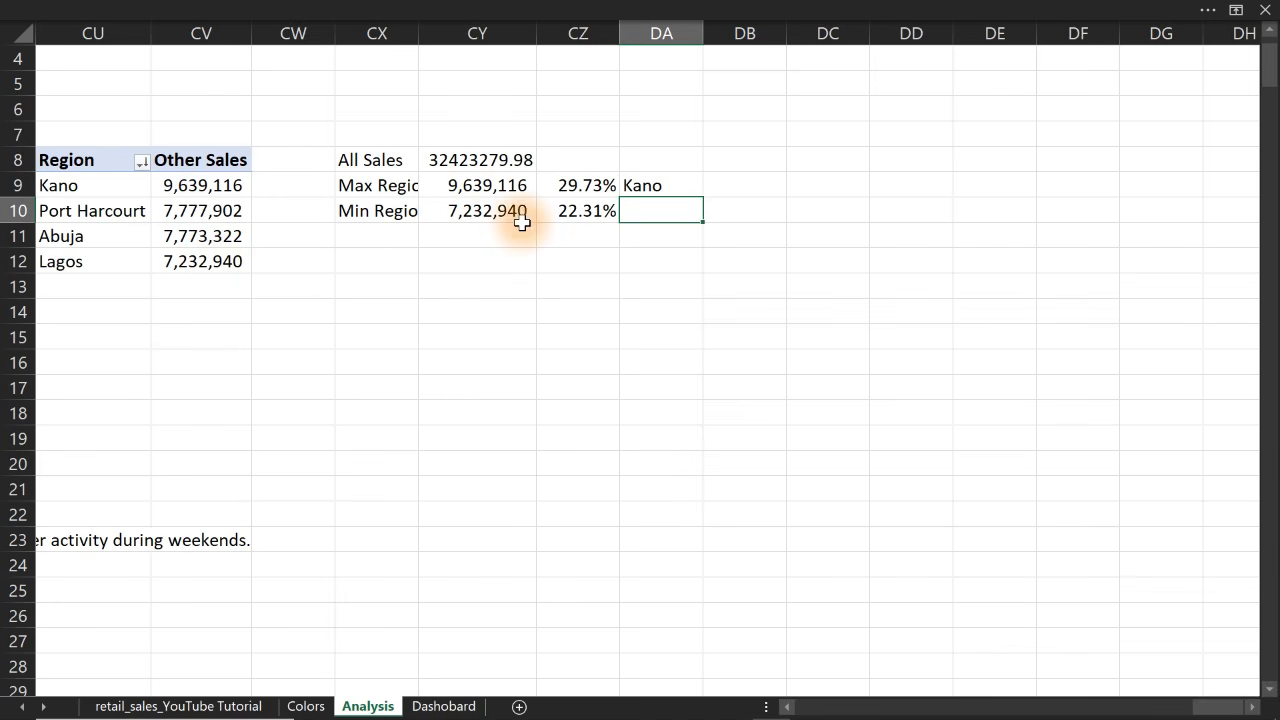
# Fill the region lookup down to DA10 and correct its ranges there to CU9:CU12 and CV9:CV12
pyautogui.click(655, 187)
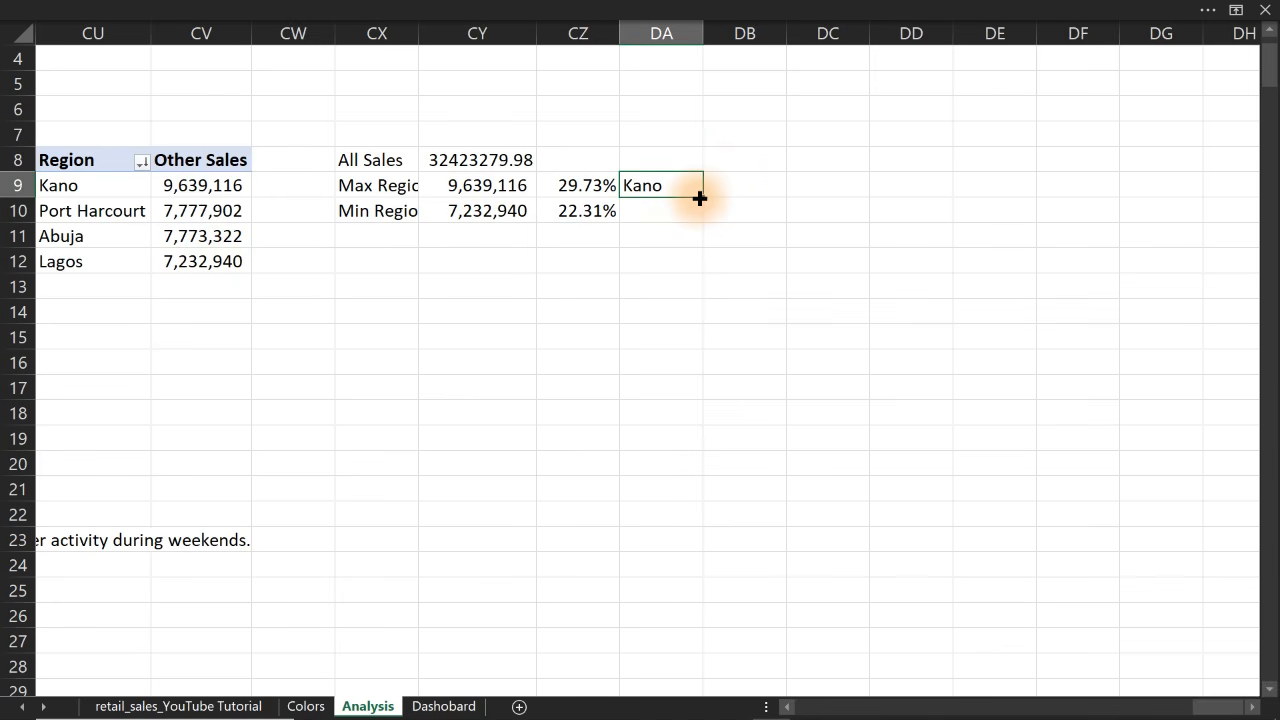
pyautogui.moveTo(700, 198); pyautogui.dragTo(697, 214)
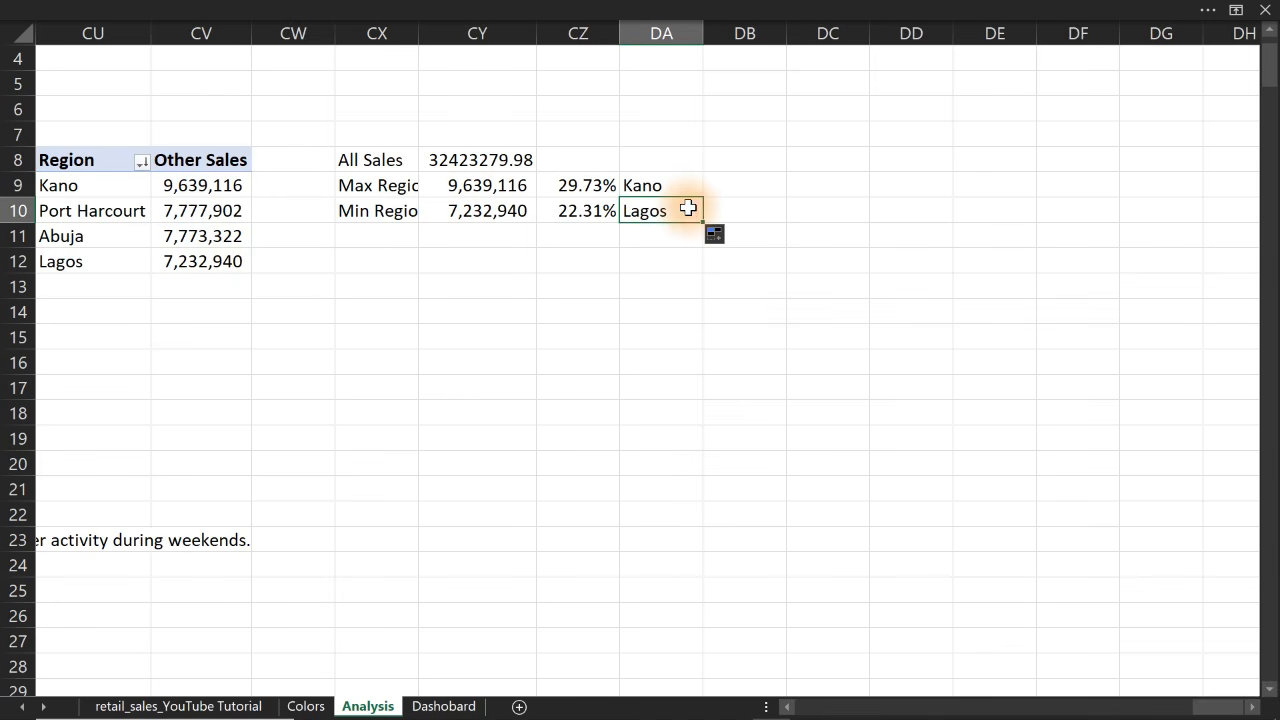
pyautogui.doubleClick(688, 208)
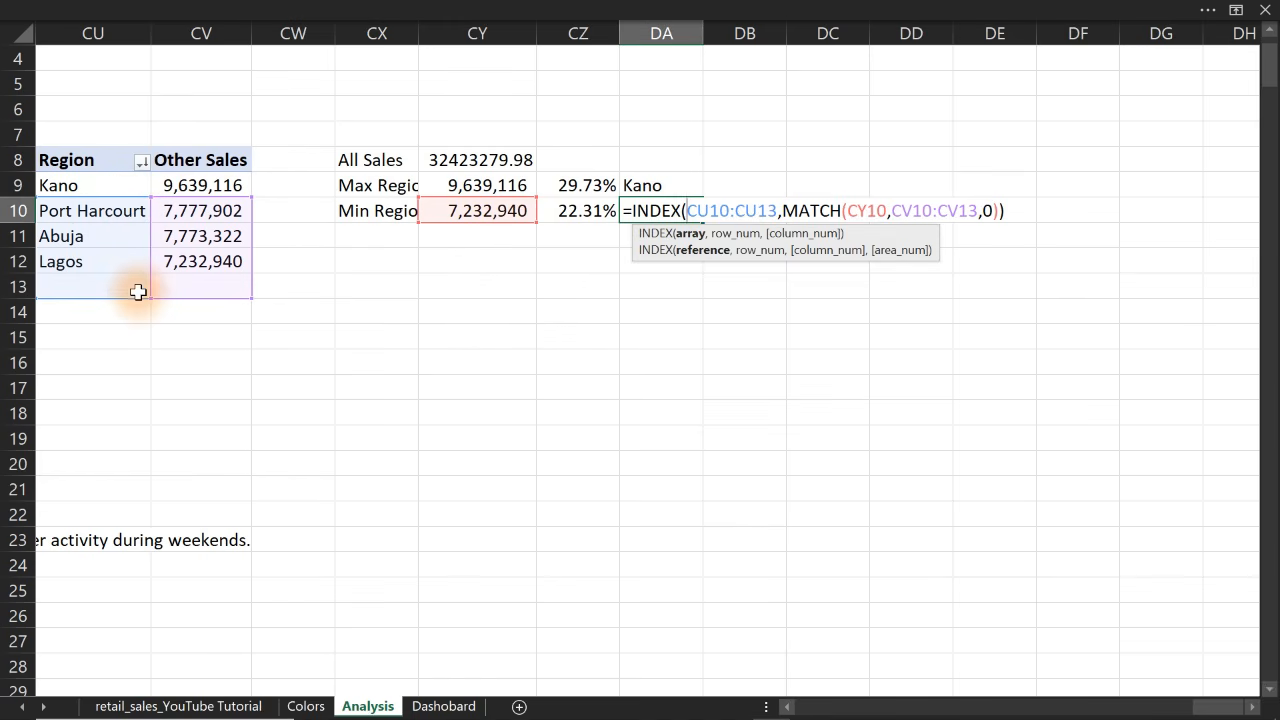
pyautogui.moveTo(137, 294); pyautogui.dragTo(172, 270)
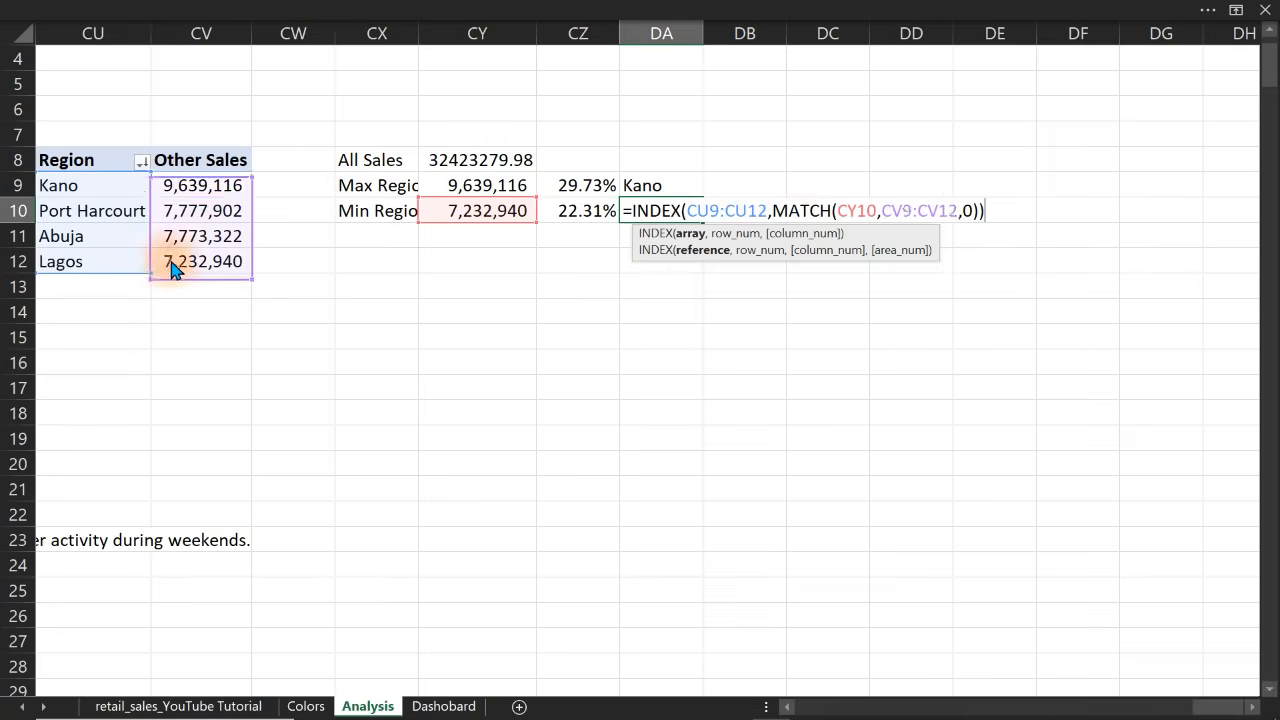
pyautogui.press('Return')
pyautogui.click(196, 261)
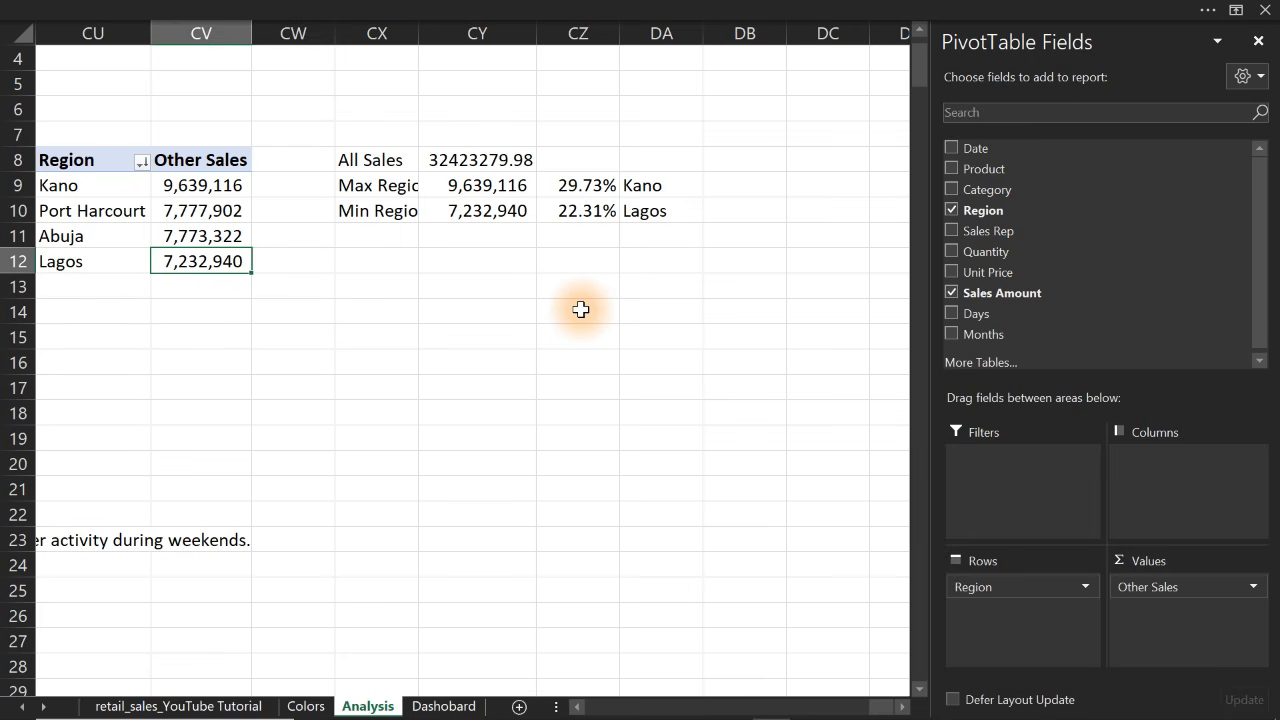
# Enter the heading "Next Investment areas" in CX12 and make it bold
pyautogui.click(377, 264)
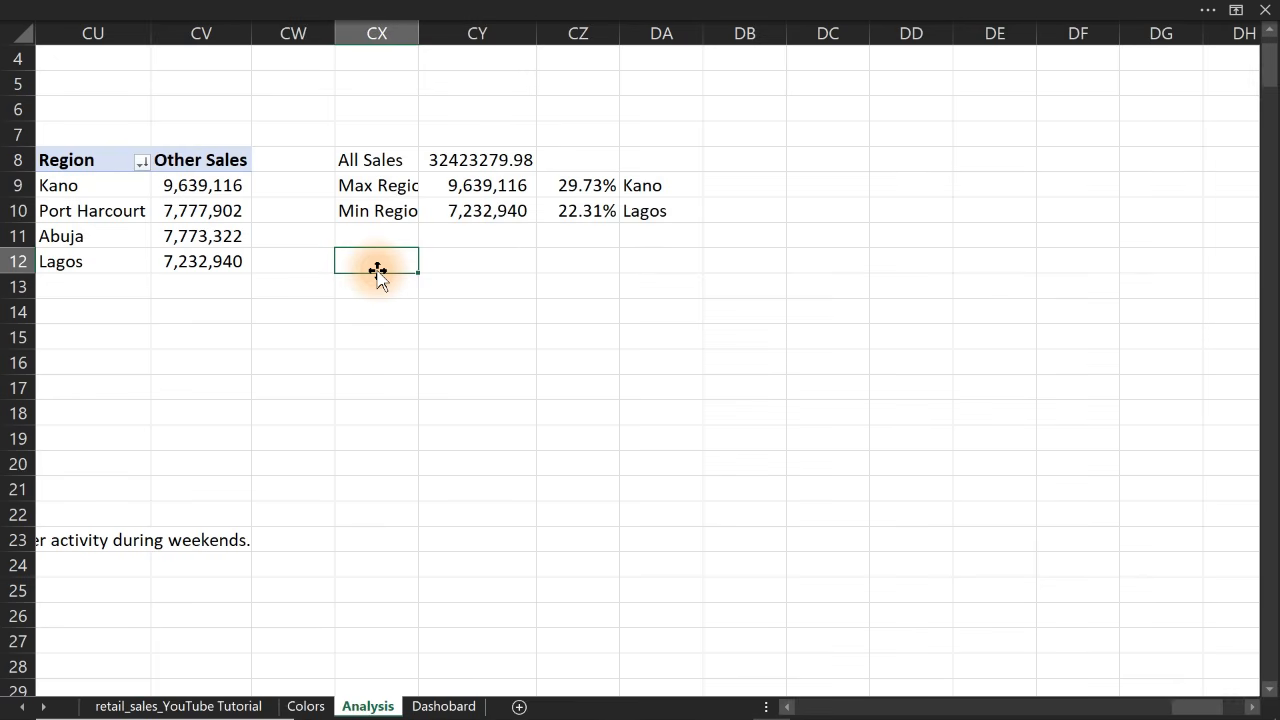
pyautogui.write('In')
pyautogui.press('BackSpace')
pyautogui.press('BackSpace')
pyautogui.write('Next Investment ')
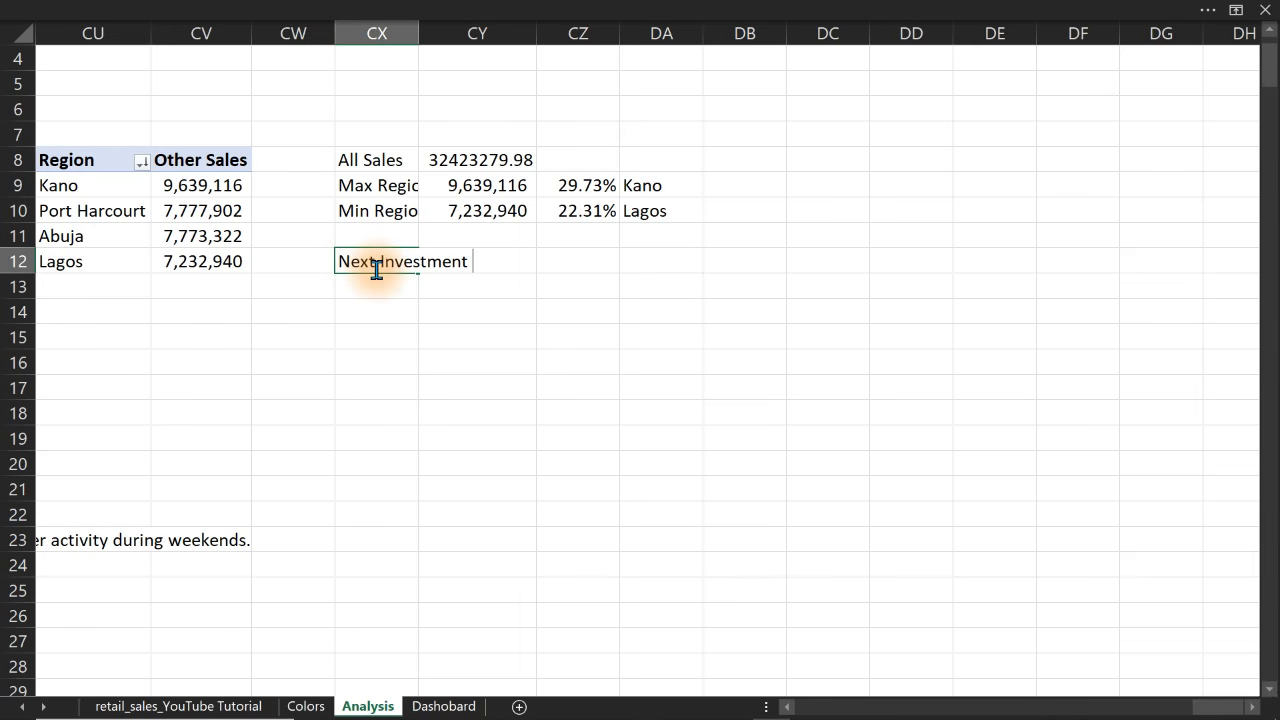
pyautogui.write('areas')
pyautogui.press('Return')
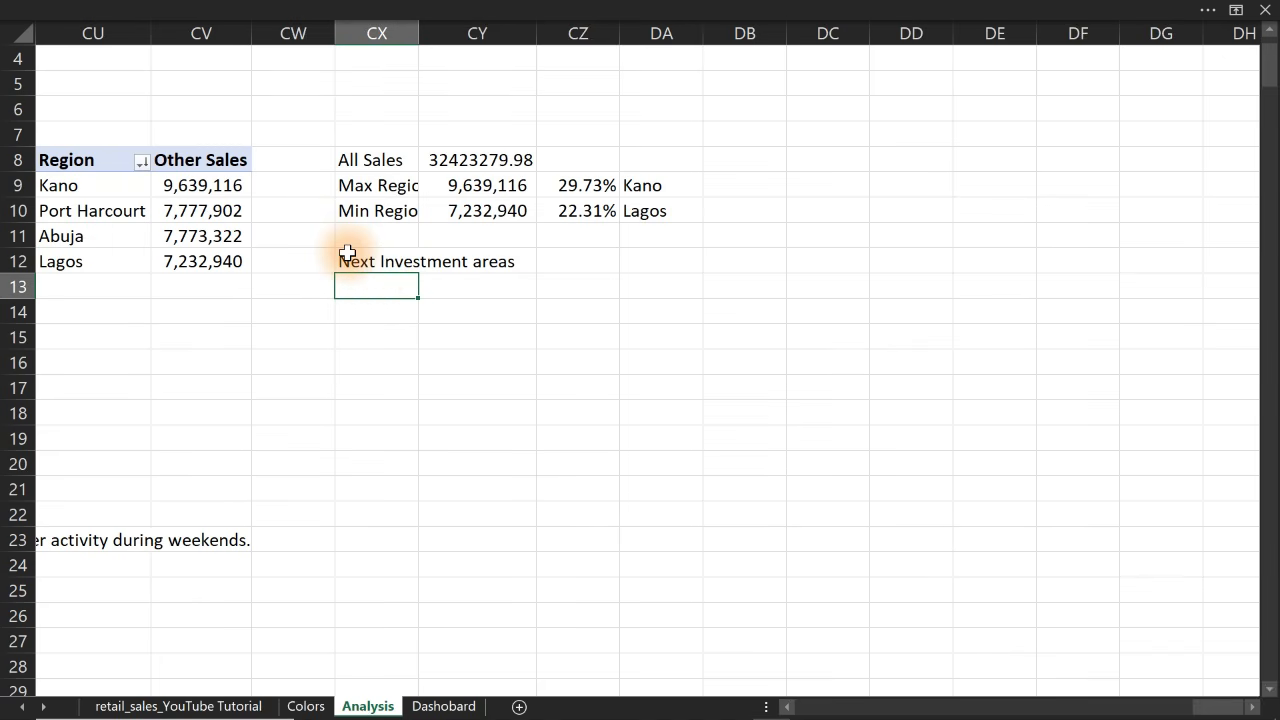
pyautogui.click(355, 261)
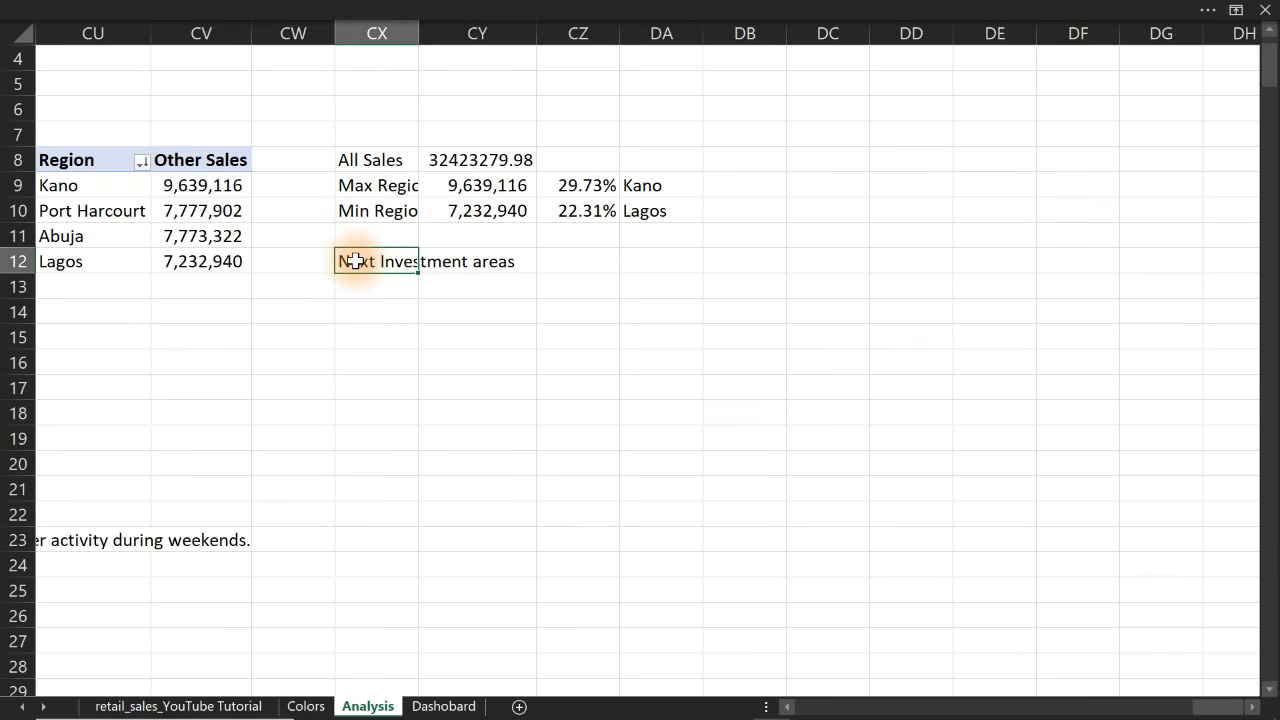
pyautogui.hotkey('ctrl', 'b')
# Start a formula in CX13 with the text "Base on regional performace, investment should be prioitized in "
pyautogui.press('Down')
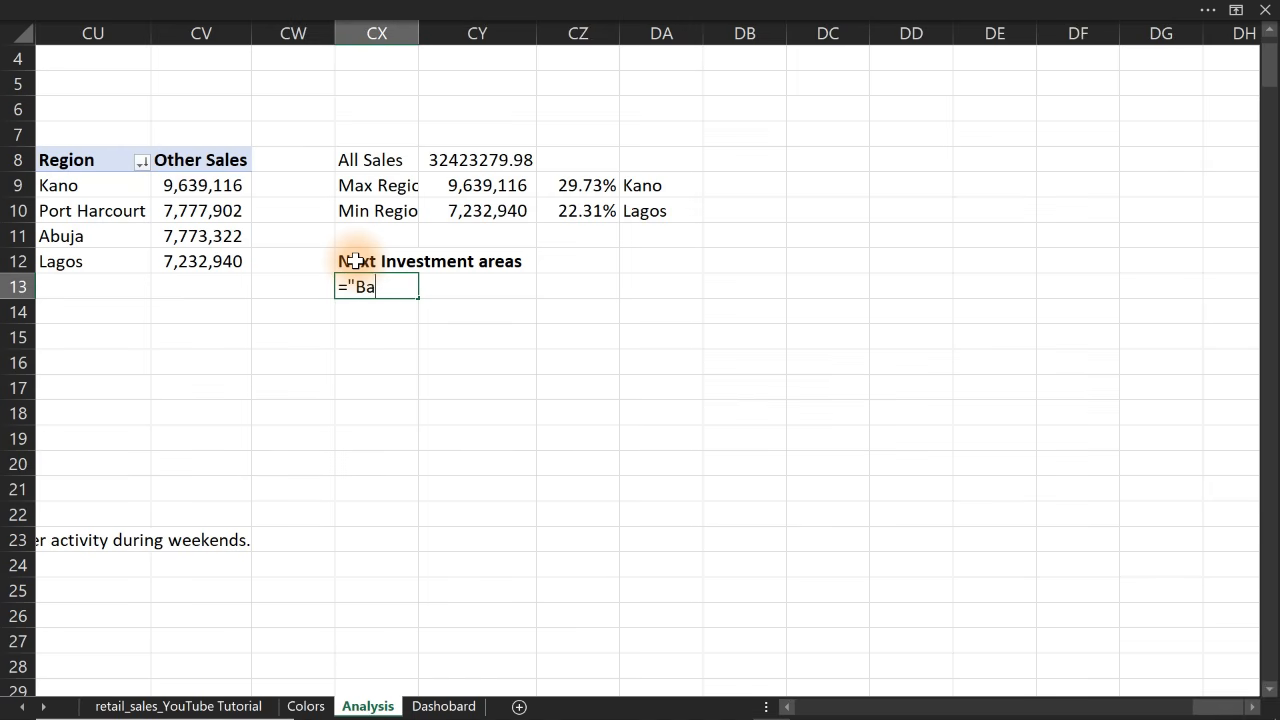
pyautogui.write('se on regional prer')
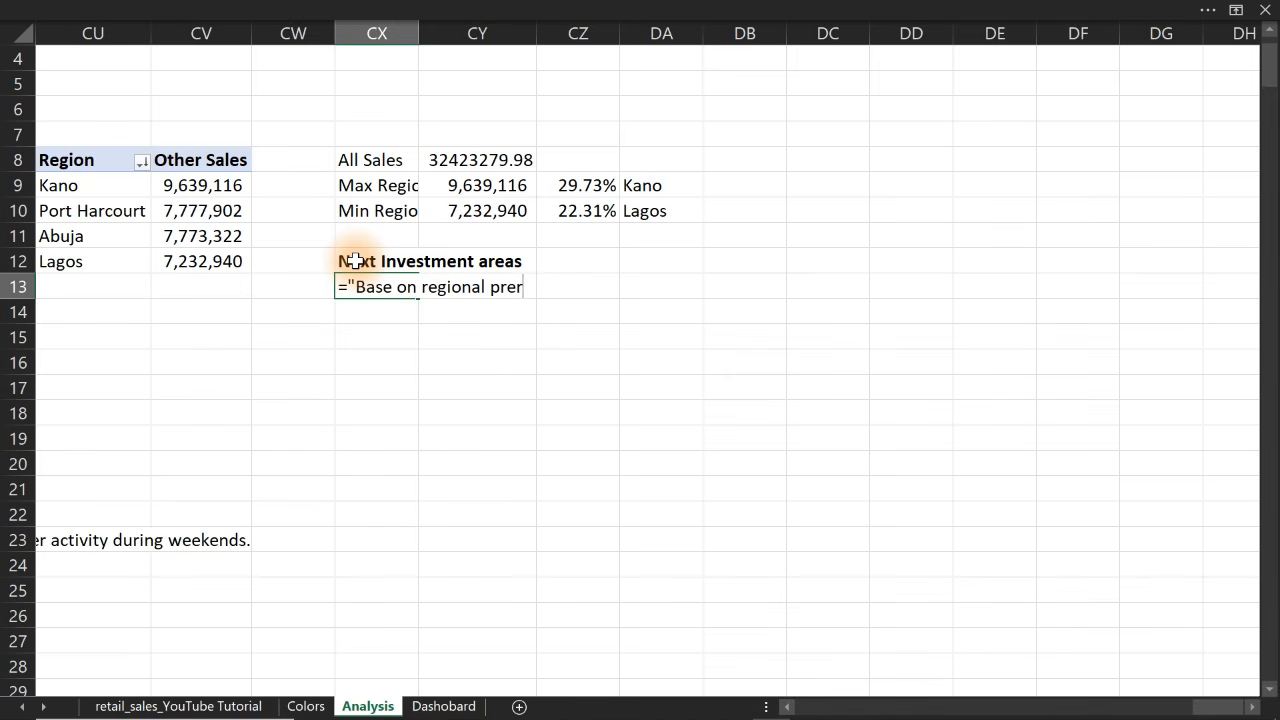
pyautogui.press('BackSpace')
pyautogui.press('BackSpace')
pyautogui.press('BackSpace')
pyautogui.write('erfor')
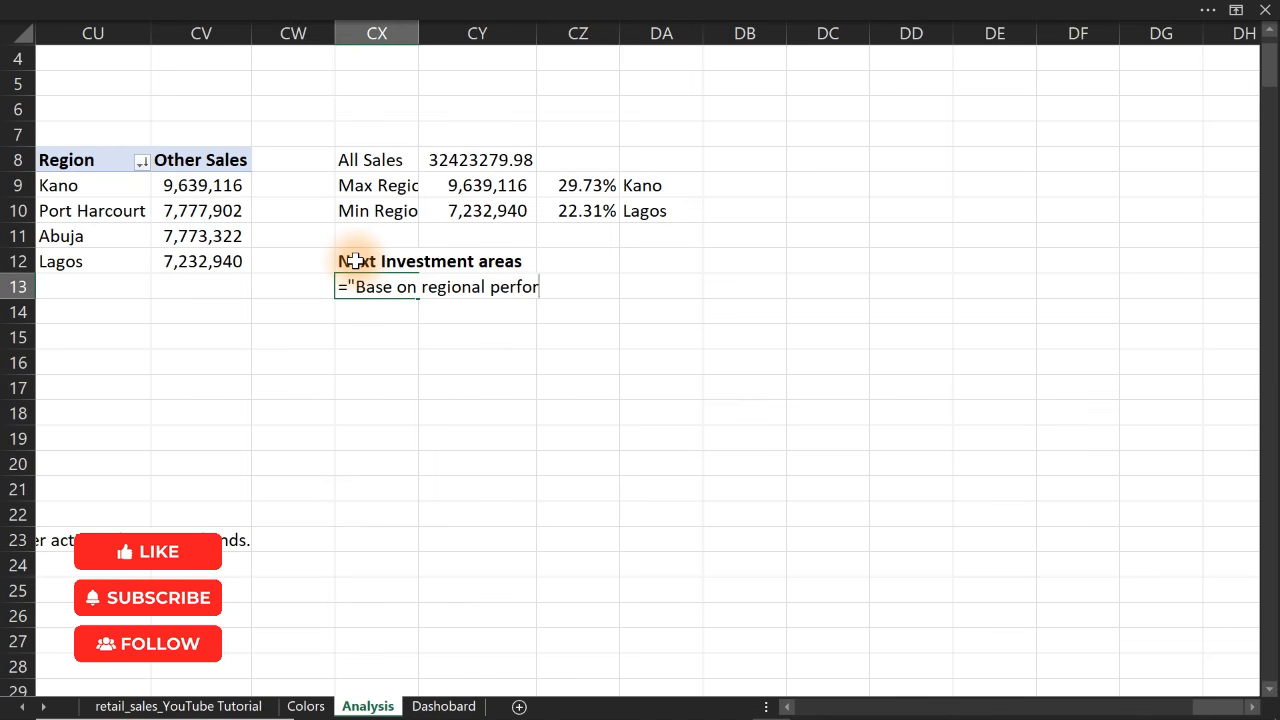
pyautogui.write('mace, ins')
pyautogui.press('BackSpace')
pyautogui.write('v')
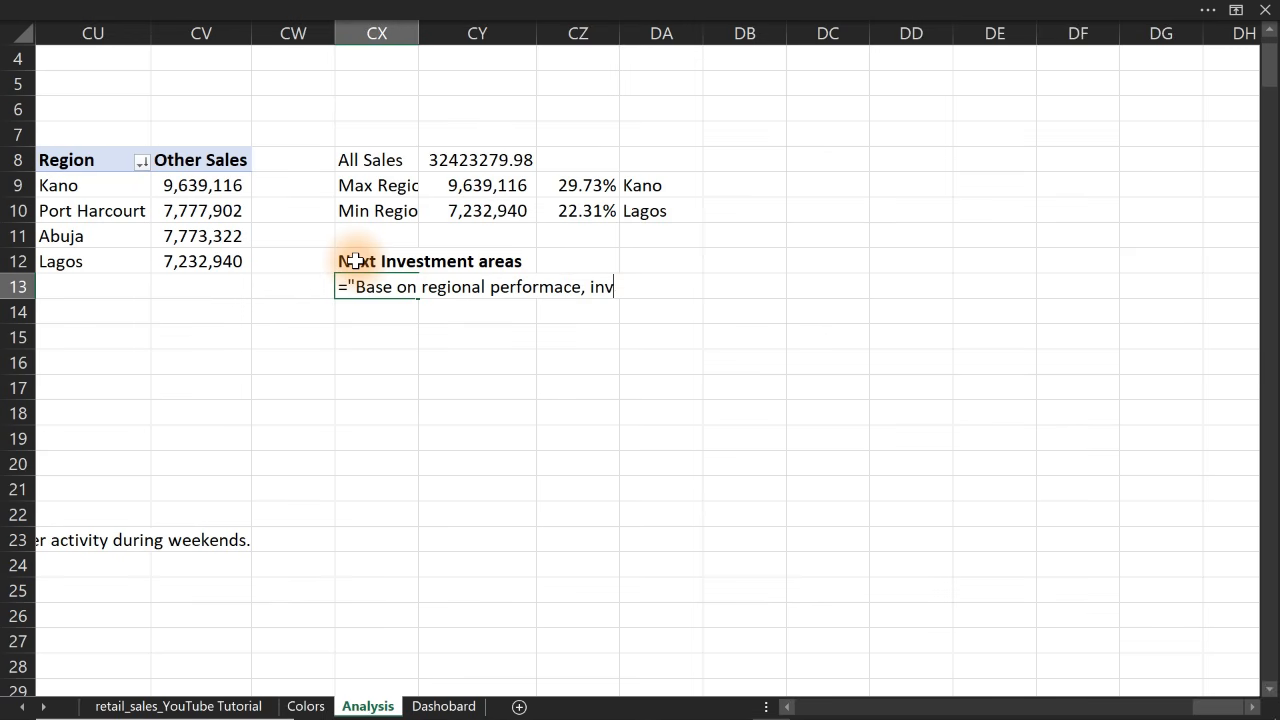
pyautogui.write('estment')
pyautogui.write('should ')
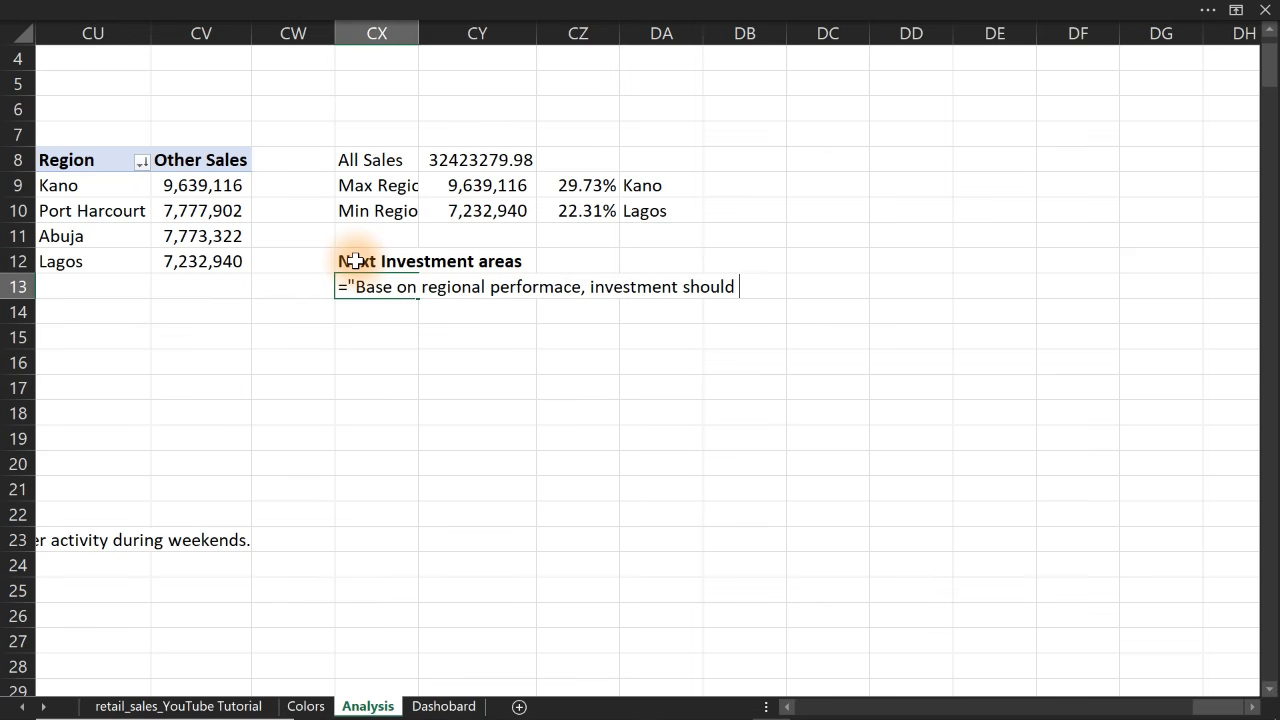
pyautogui.write('be prioitized in "')
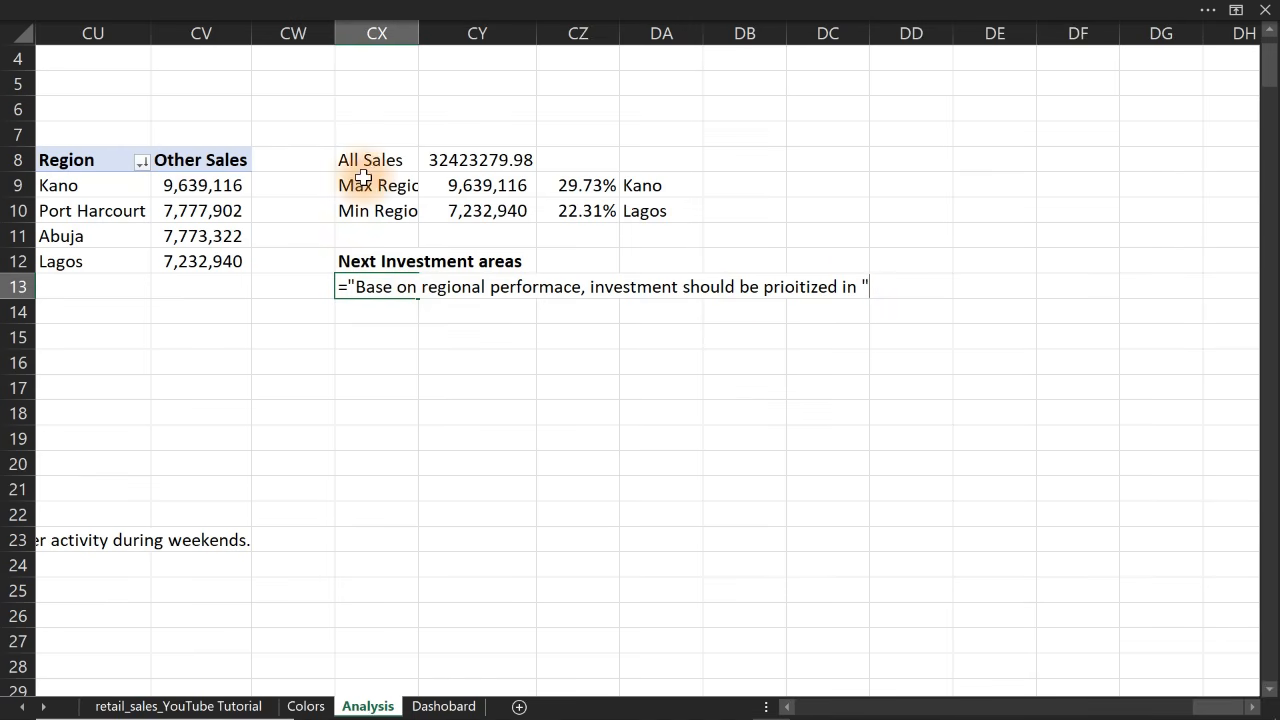
# Append the top region's name to the CX13 sentence formula by joining a reference to DA9
pyautogui.click(641, 186)
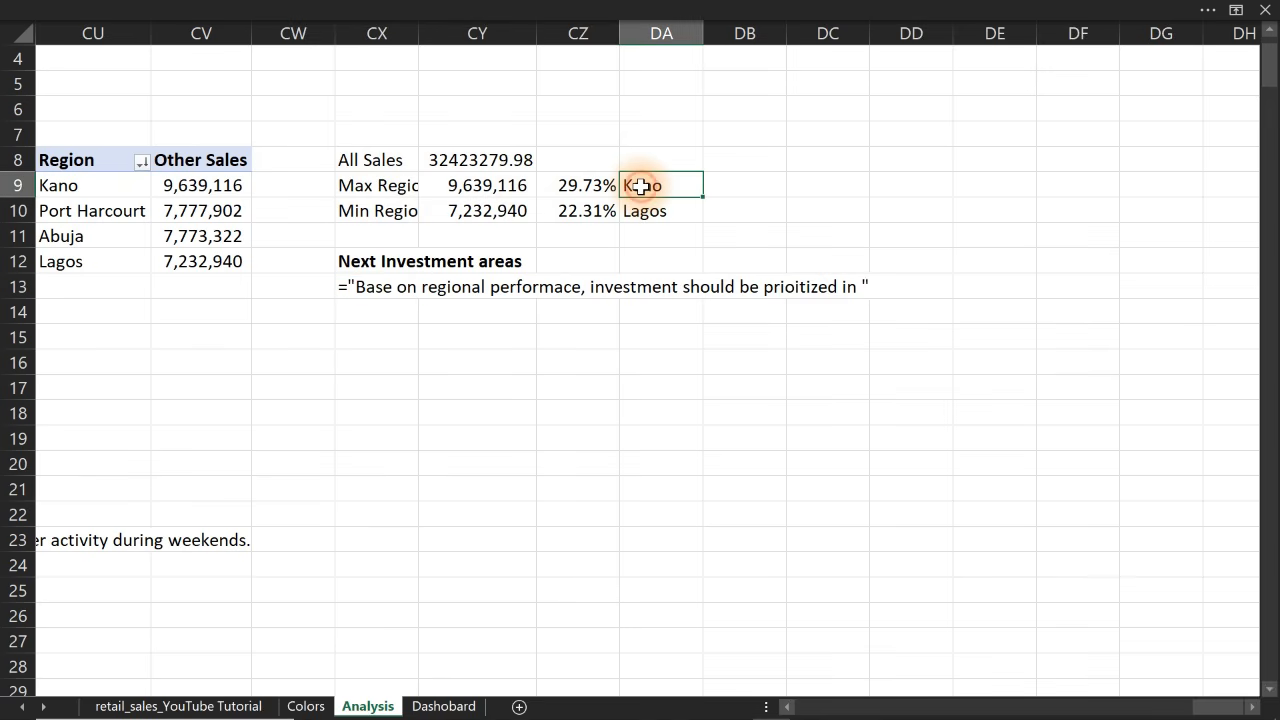
pyautogui.doubleClick(360, 287)
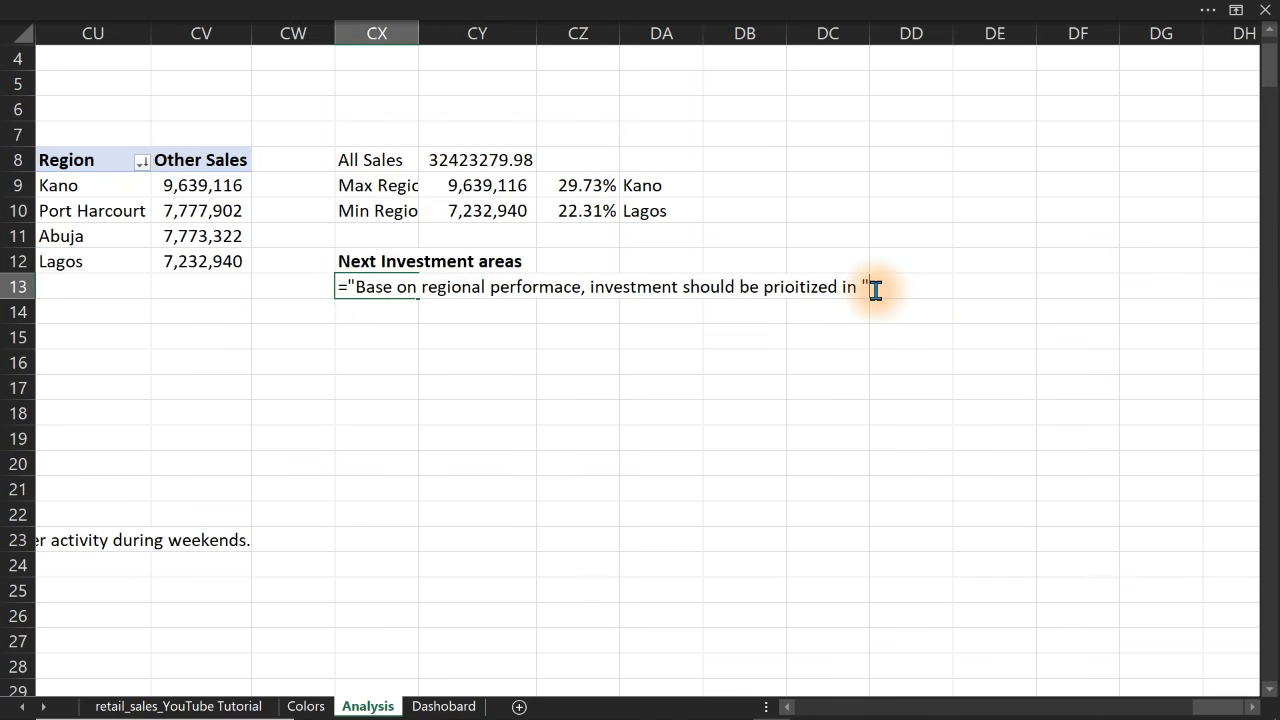
pyautogui.write('&')
pyautogui.click(670, 185)
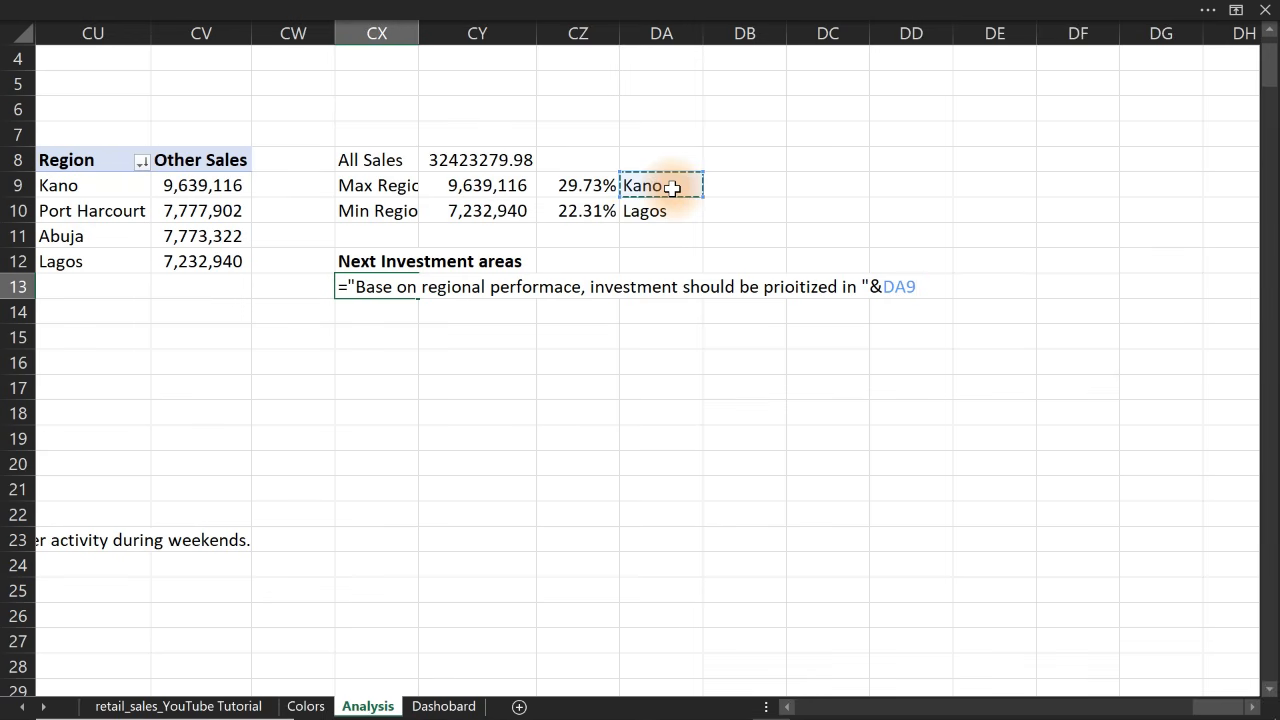
# Extend the CX13 formula after DA9 with the joined text ", the Top-Performing region contributed "
pyautogui.write('&", to')
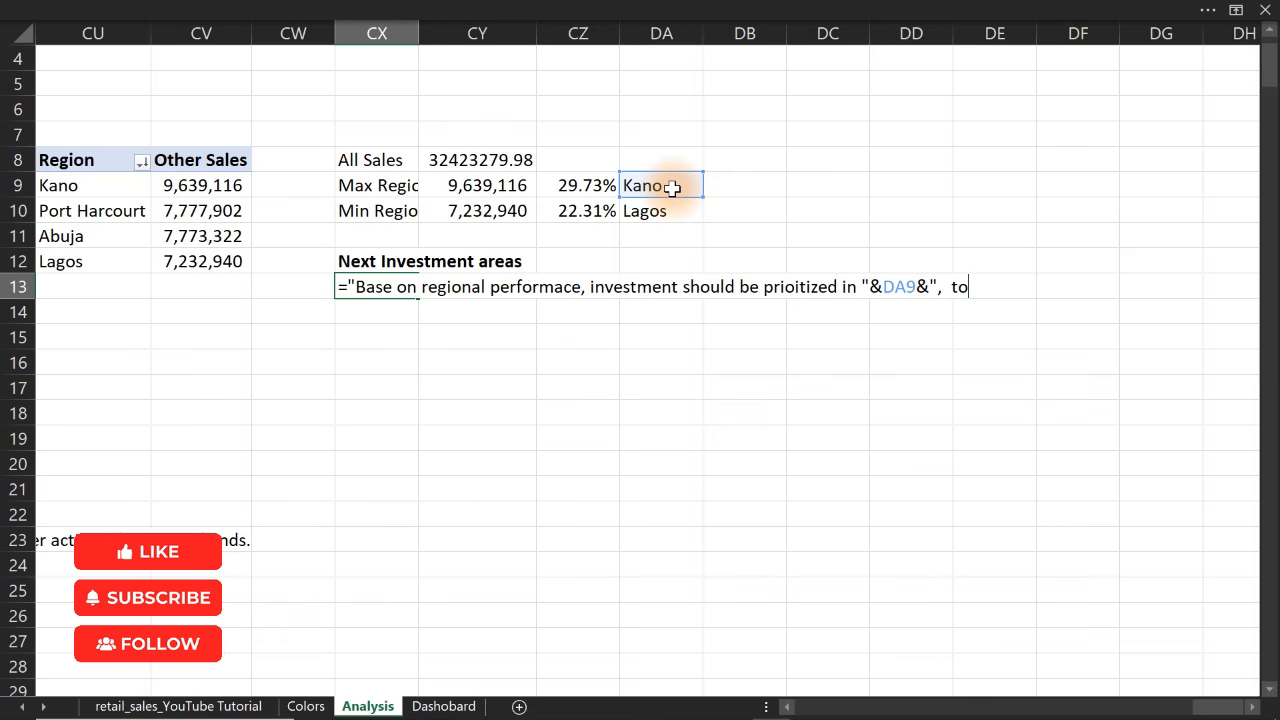
pyautogui.press('BackSpace')
pyautogui.write('he Top-Per')
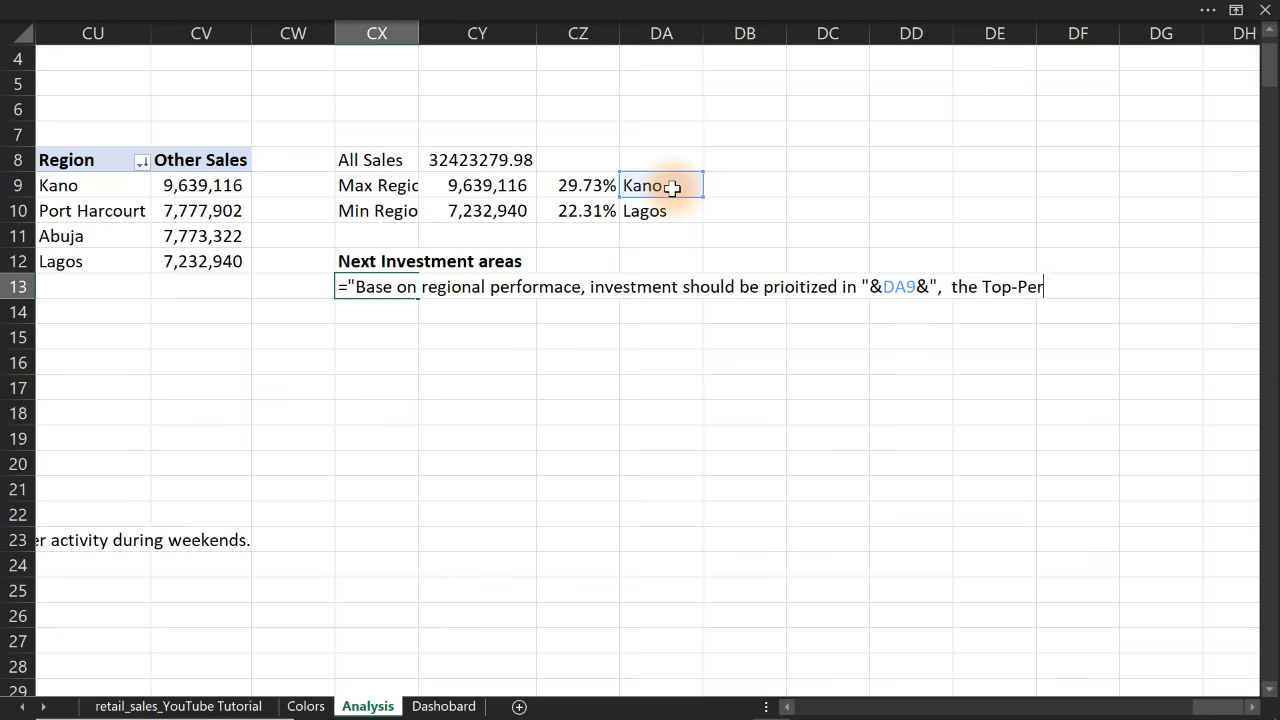
pyautogui.write('formin g region ')
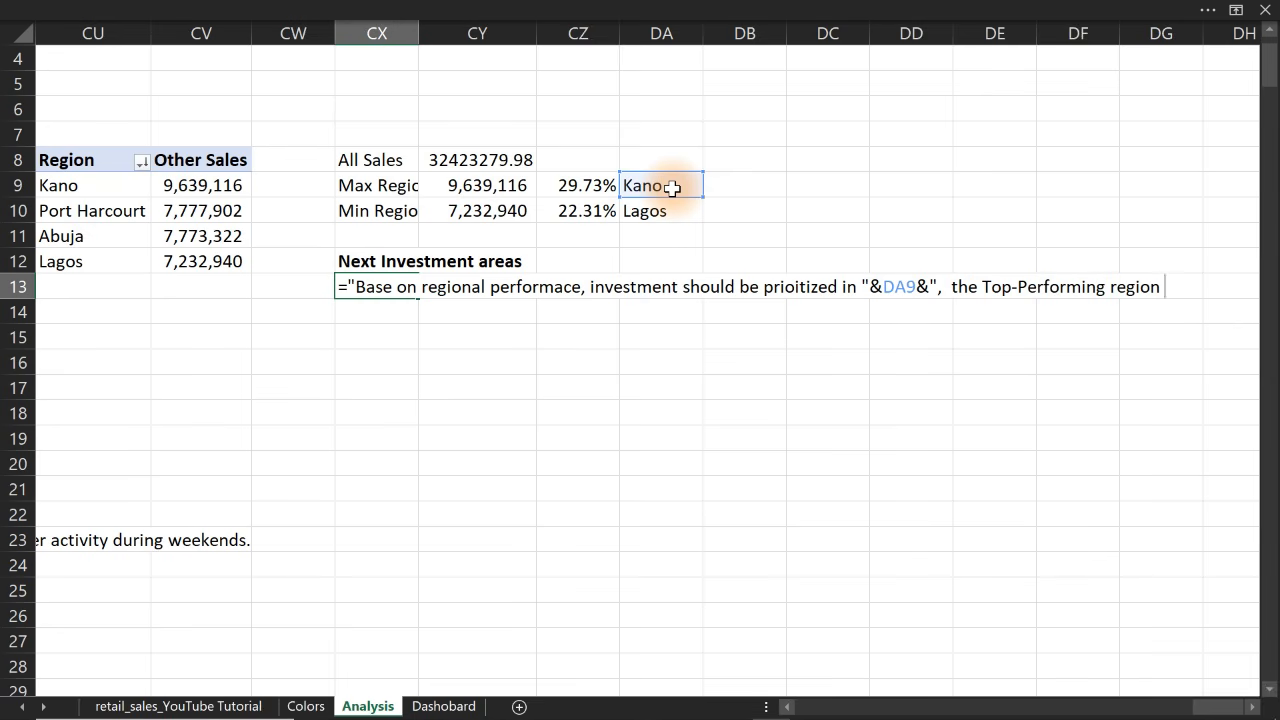
pyautogui.write('contributed "')
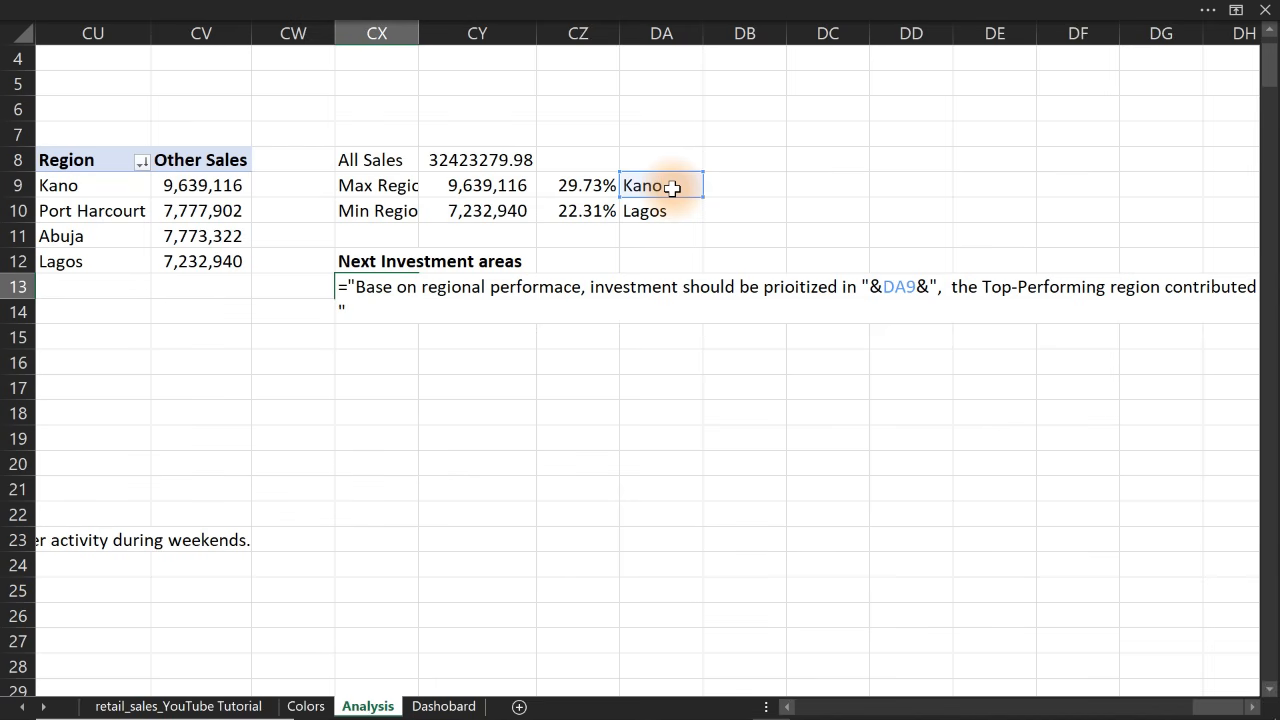
# Append the top region's share to the CX13 sentence formula as TEXT(CZ9,"0.0%")
pyautogui.write('&')
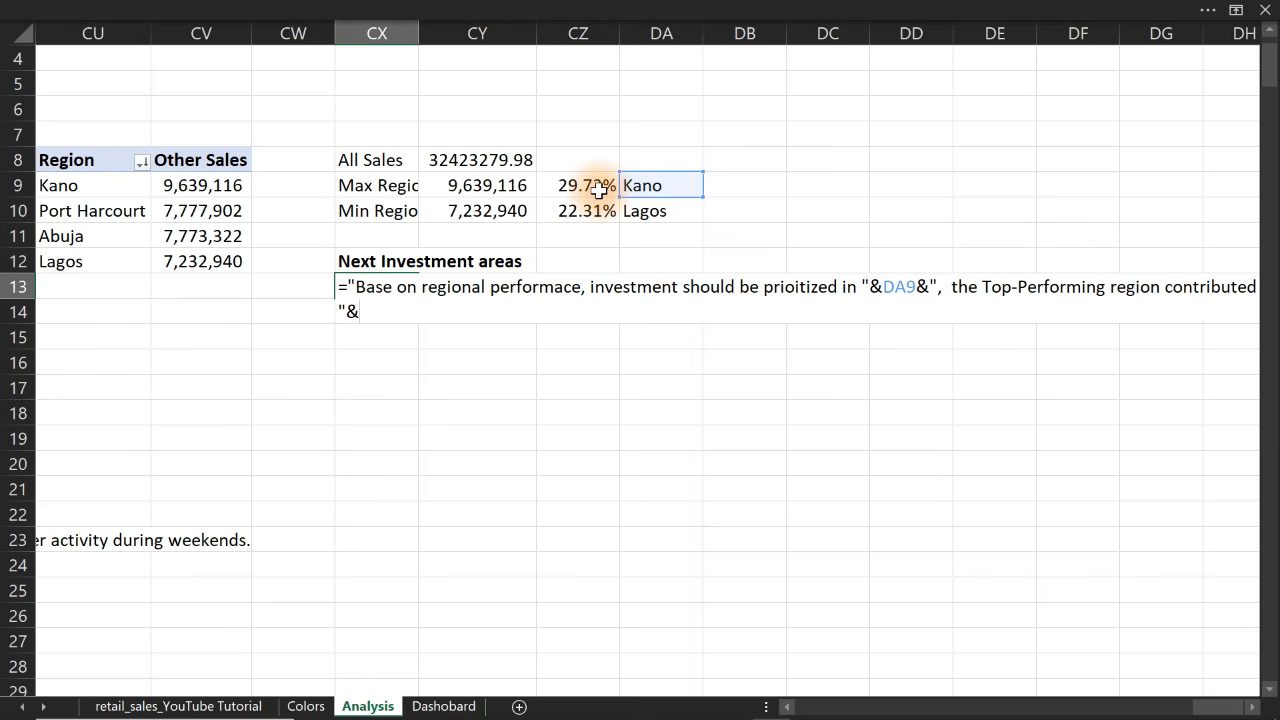
pyautogui.write('tex')
pyautogui.press('Tab')
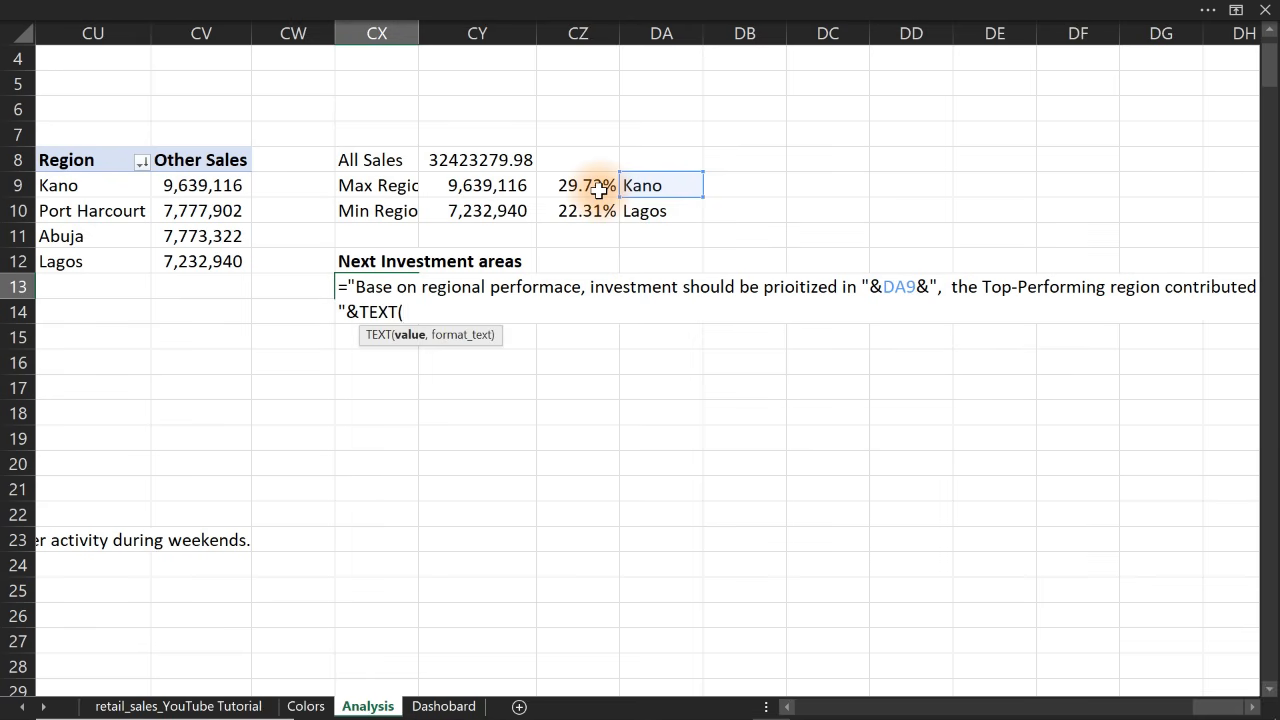
pyautogui.click(580, 188)
pyautogui.write(',')
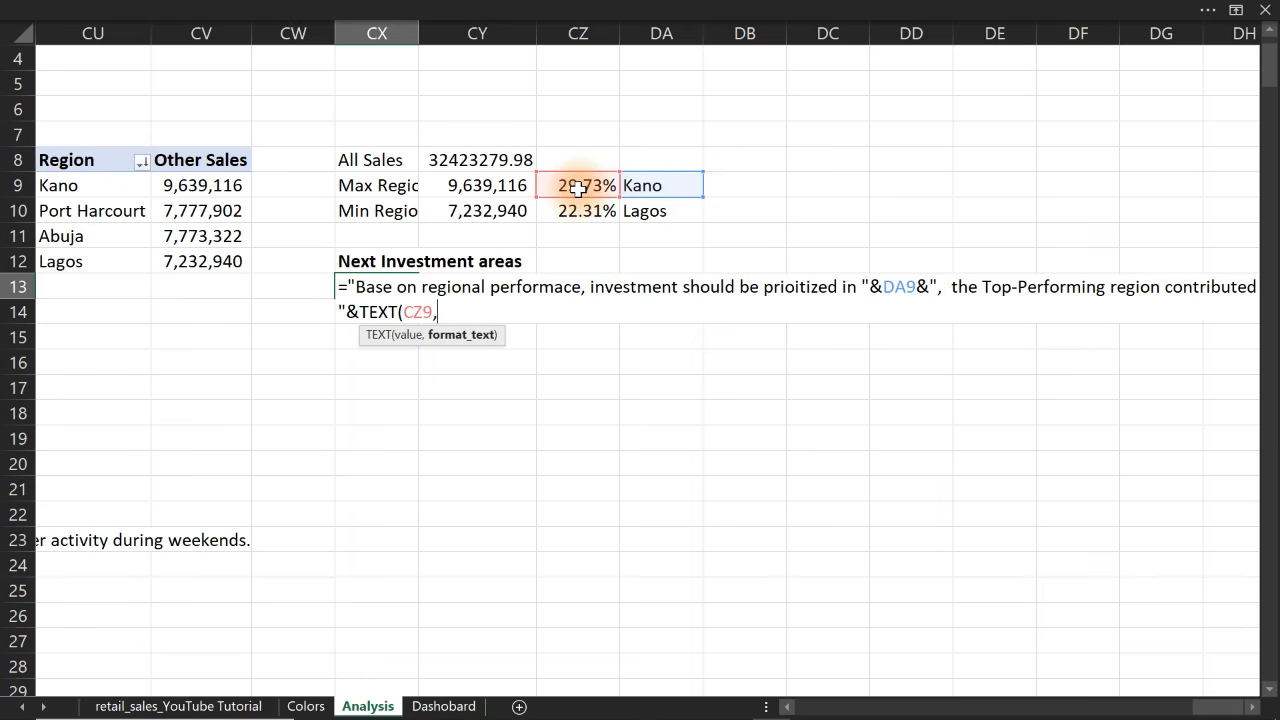
pyautogui.write('"0.0%")')
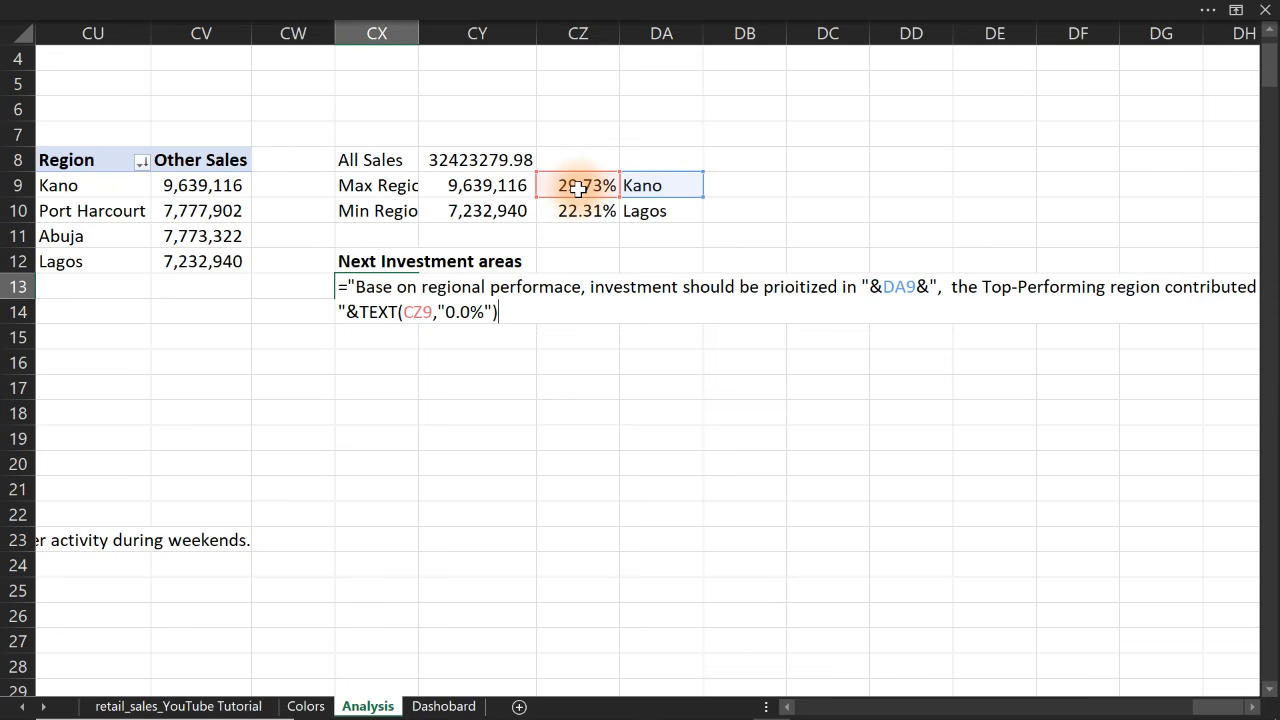
# Extend the CX13 formula with the text " of total revenue, while " followed by a reference to the lowest region's name in DA10
pyautogui.write('& " of total reveue')
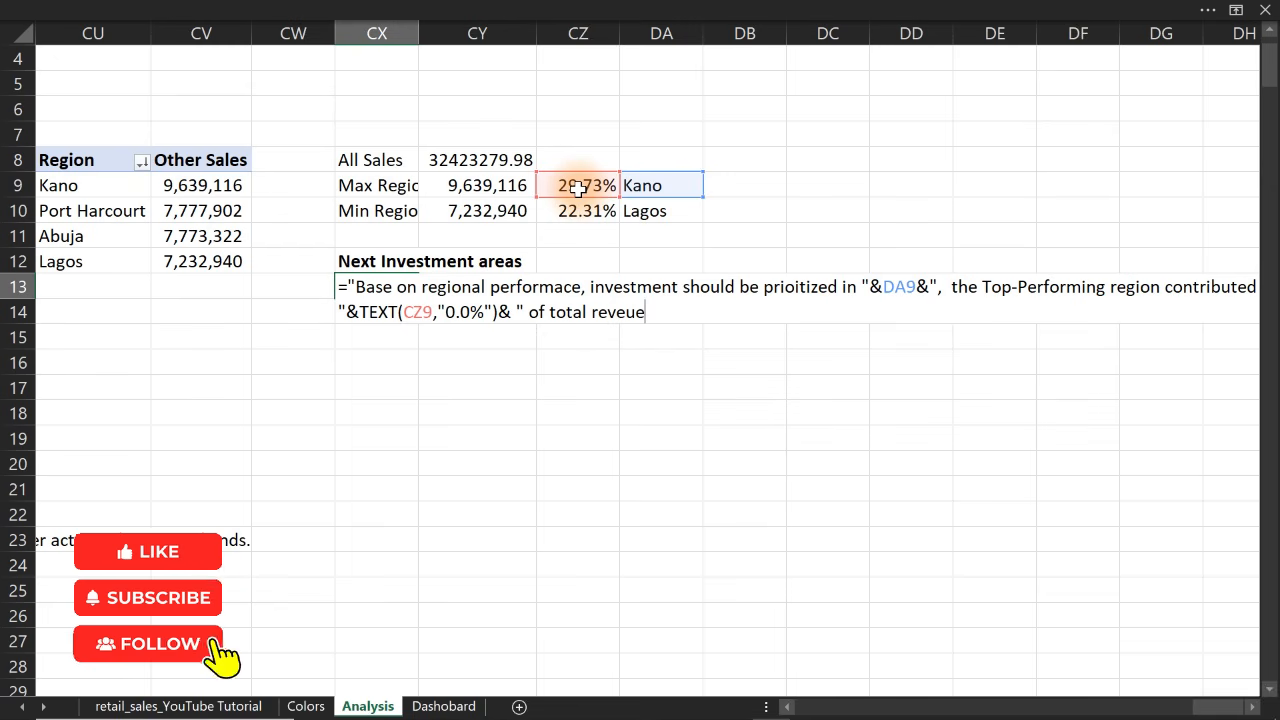
pyautogui.press('BackSpace')
pyautogui.press('BackSpace')
pyautogui.write('nue')
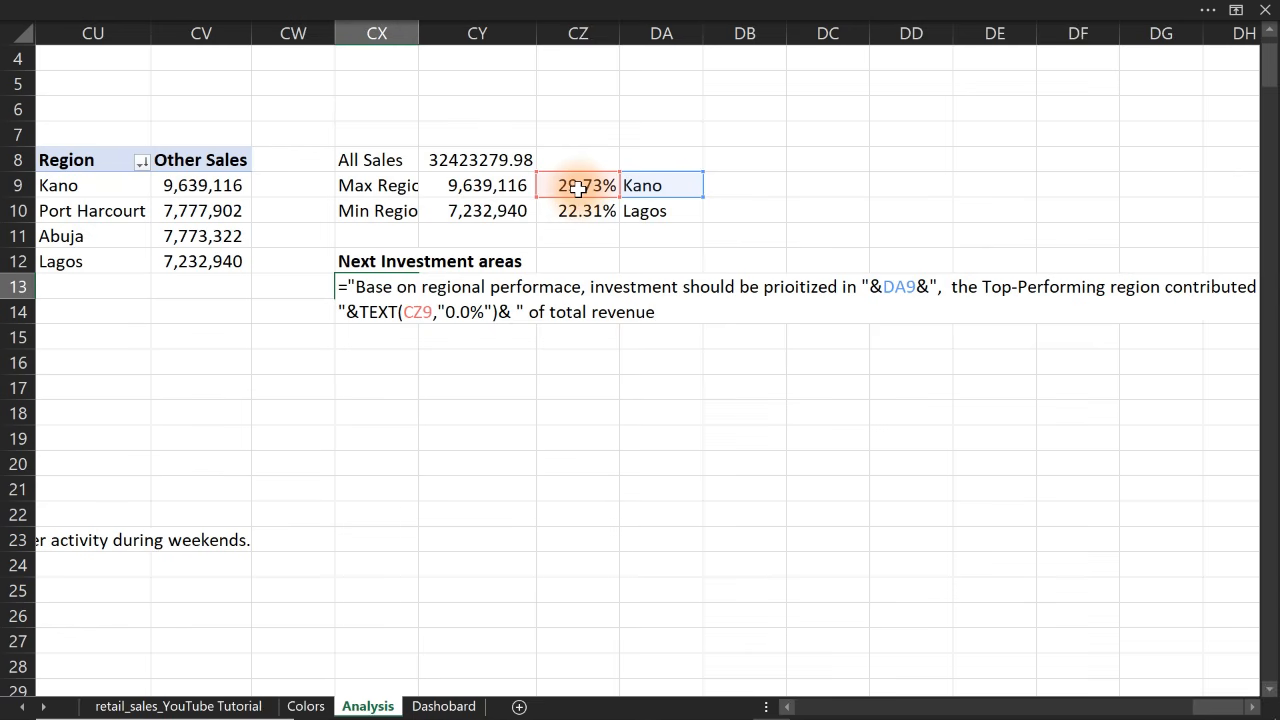
pyautogui.write(', while "&')
pyautogui.click(650, 218)
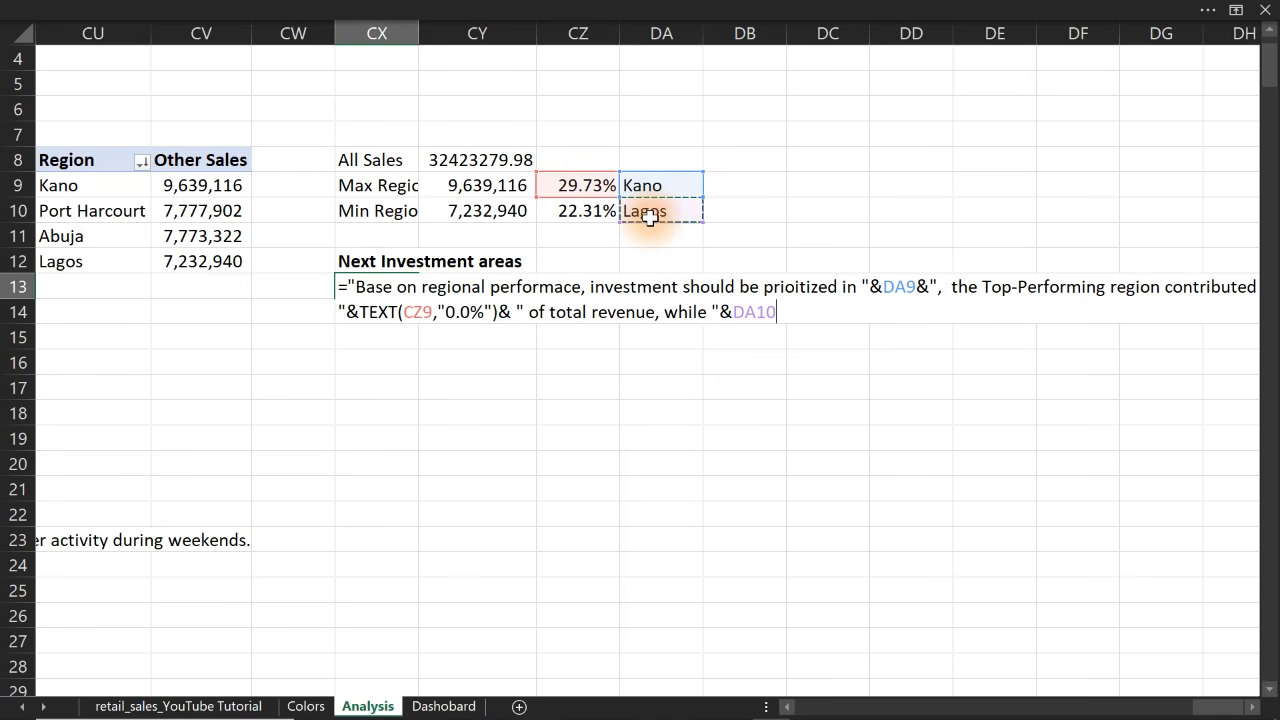
# Join the text " should receive targeted support as the lowest-performing region at " after DA10 in the CX13 formula
pyautogui.write('&')
pyautogui.write('" ')
pyautogui.write('should')
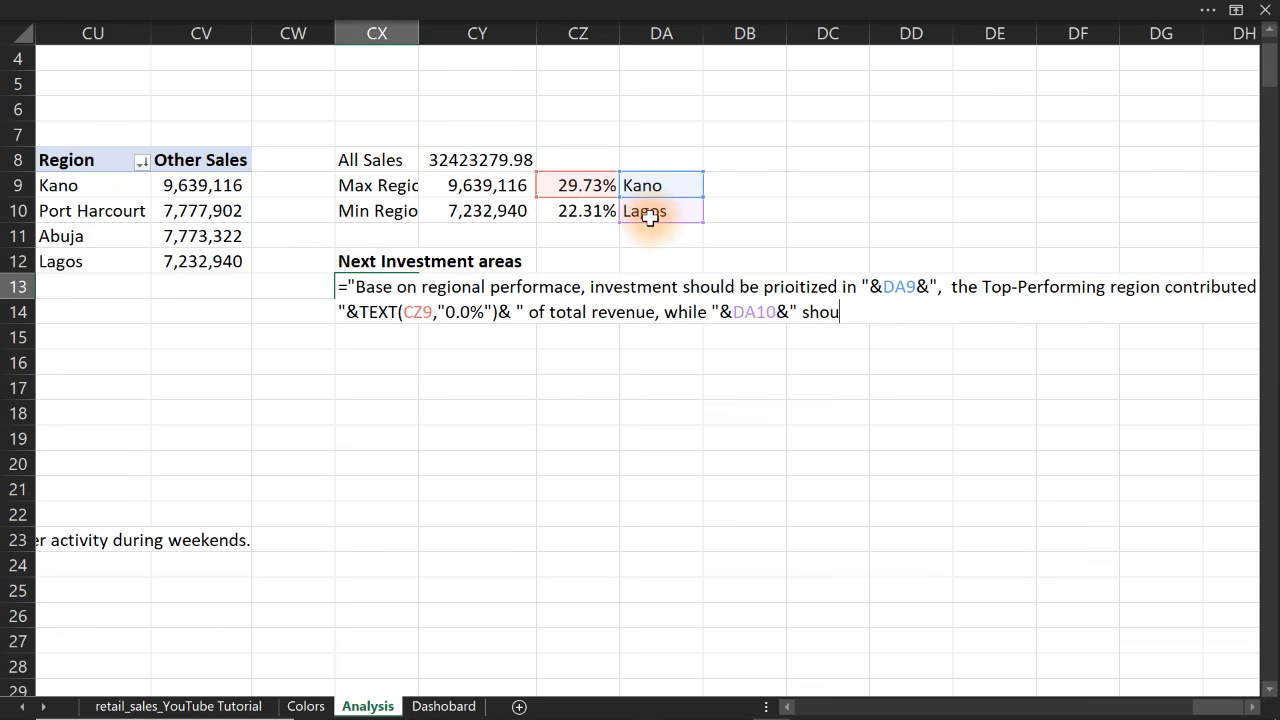
pyautogui.write(' receive target')
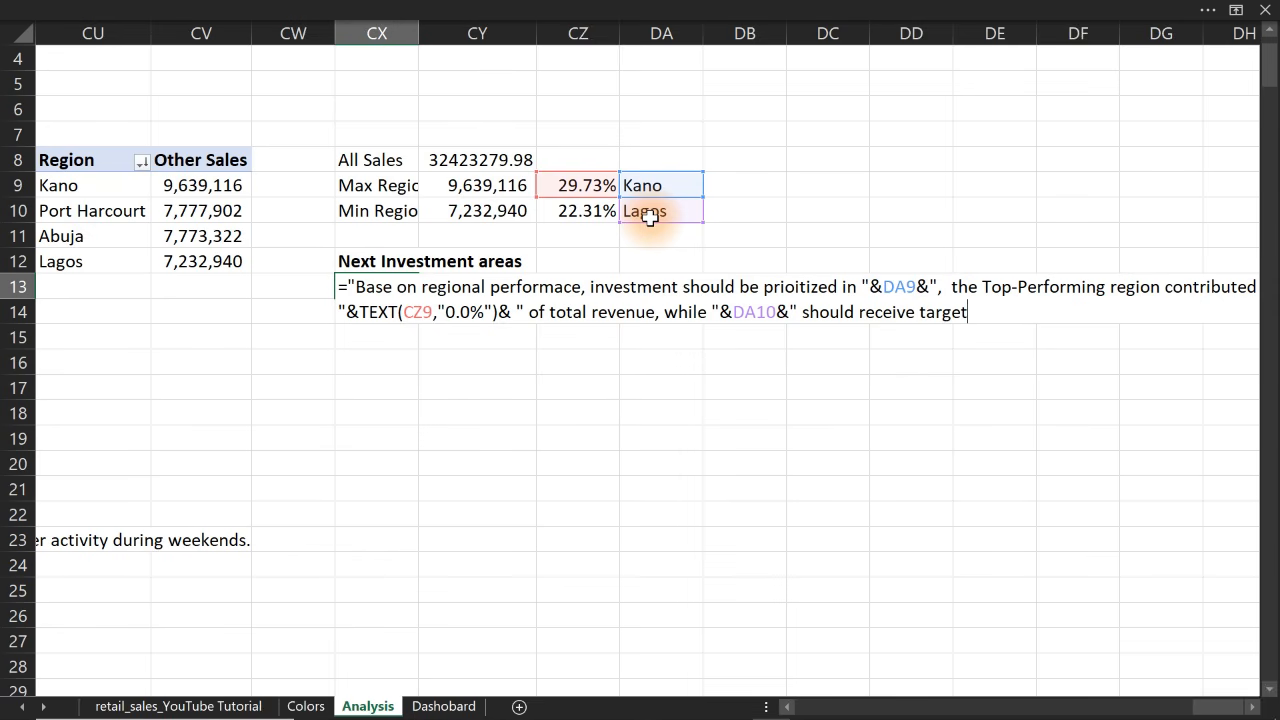
pyautogui.write('ed support as the low')
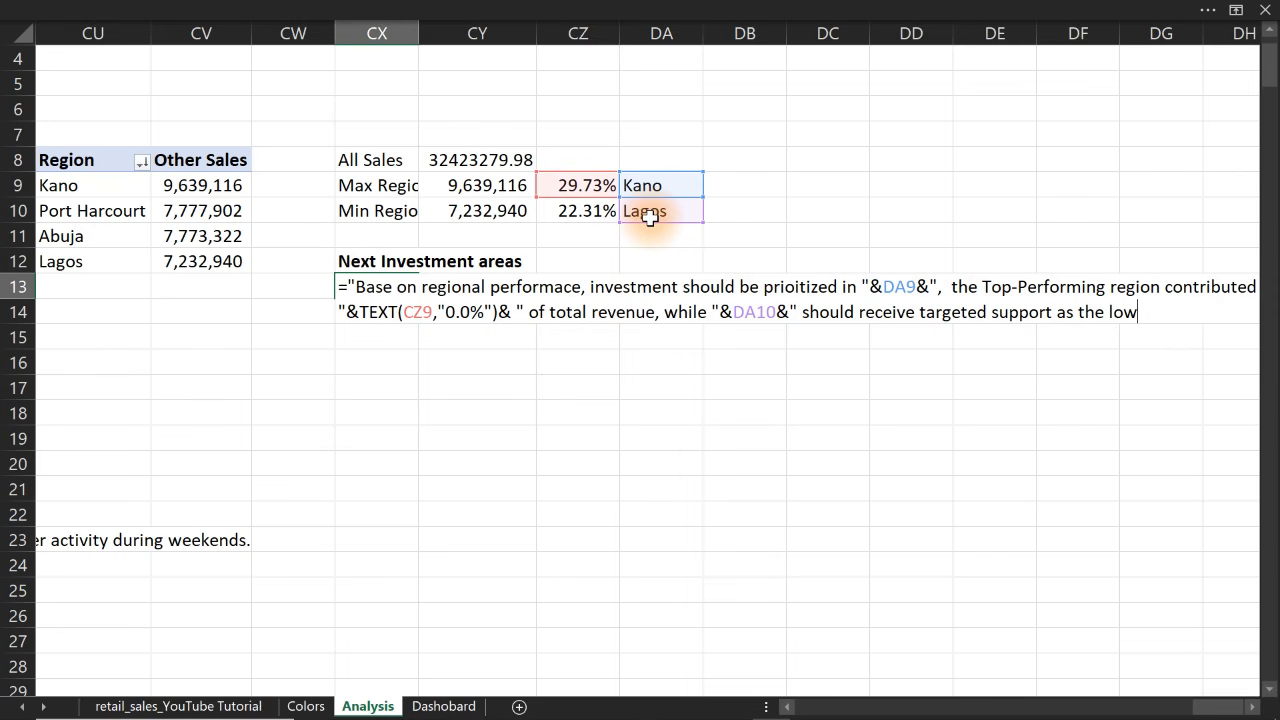
pyautogui.write('est-performing')
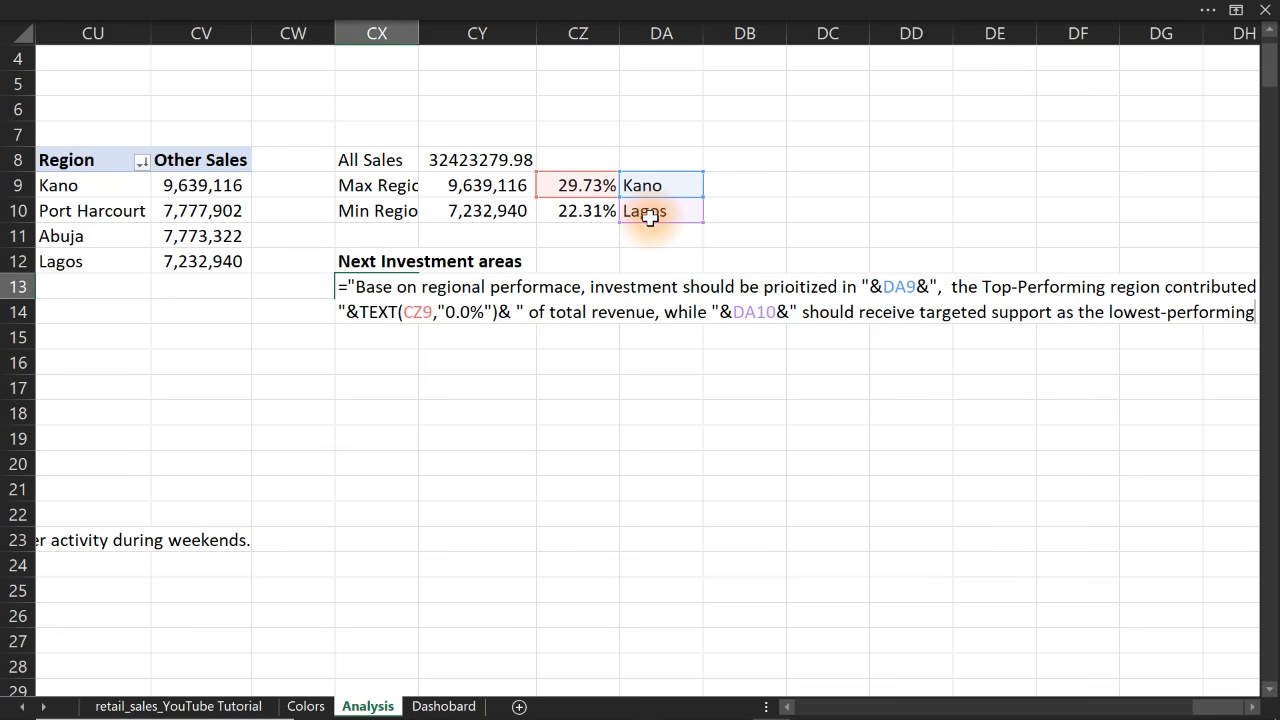
pyautogui.write(' region ')
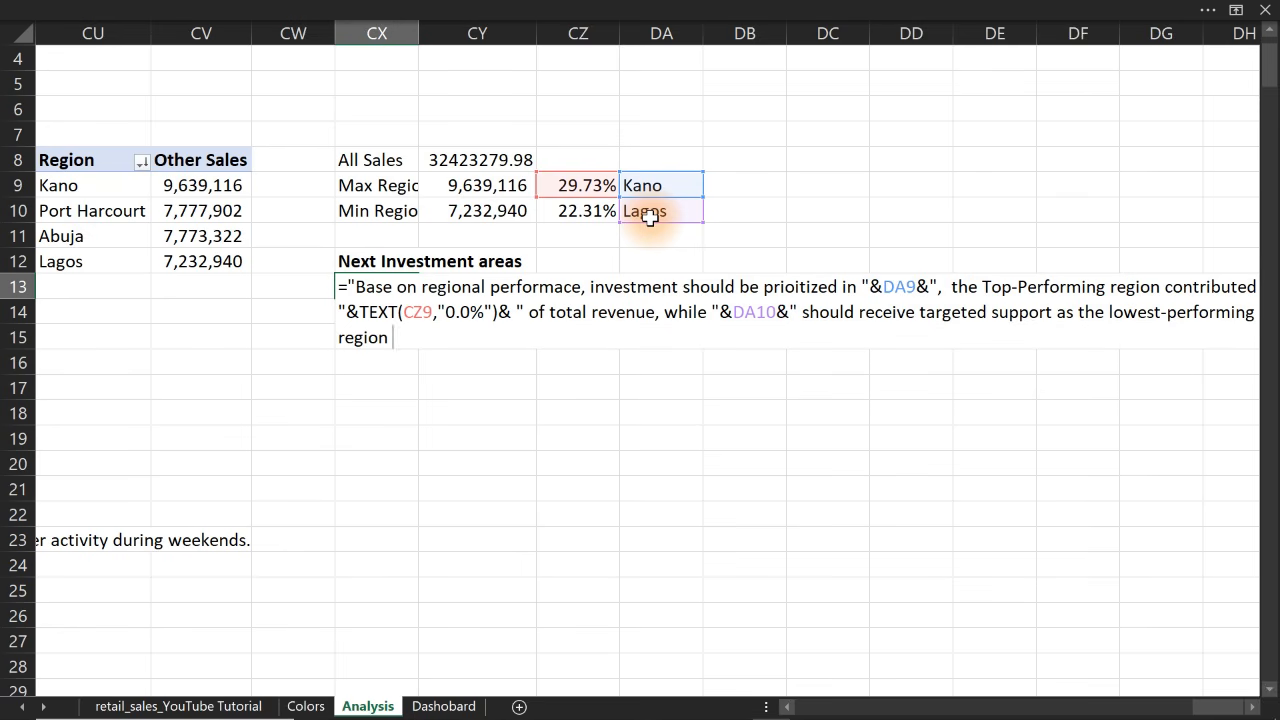
pyautogui.write('at "&')
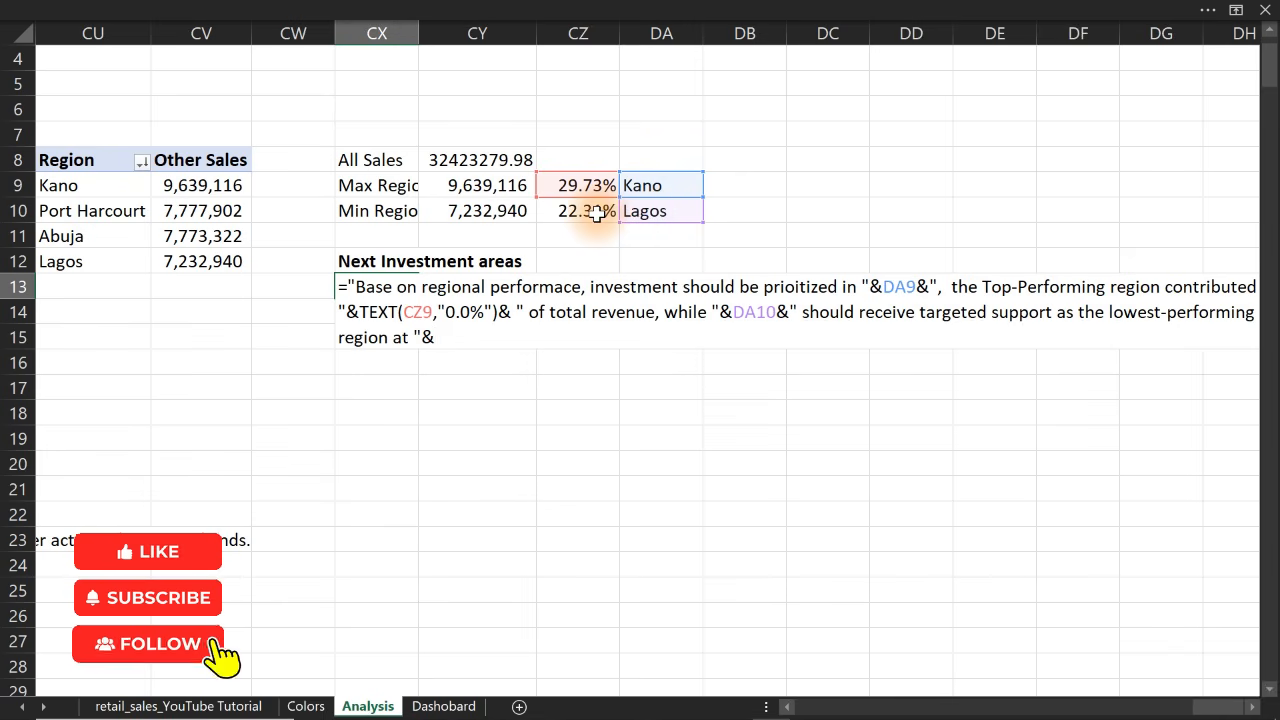
# Append the lowest region's share to the CX13 formula as TEXT(CZ10,"0.0%")
pyautogui.write('tex')
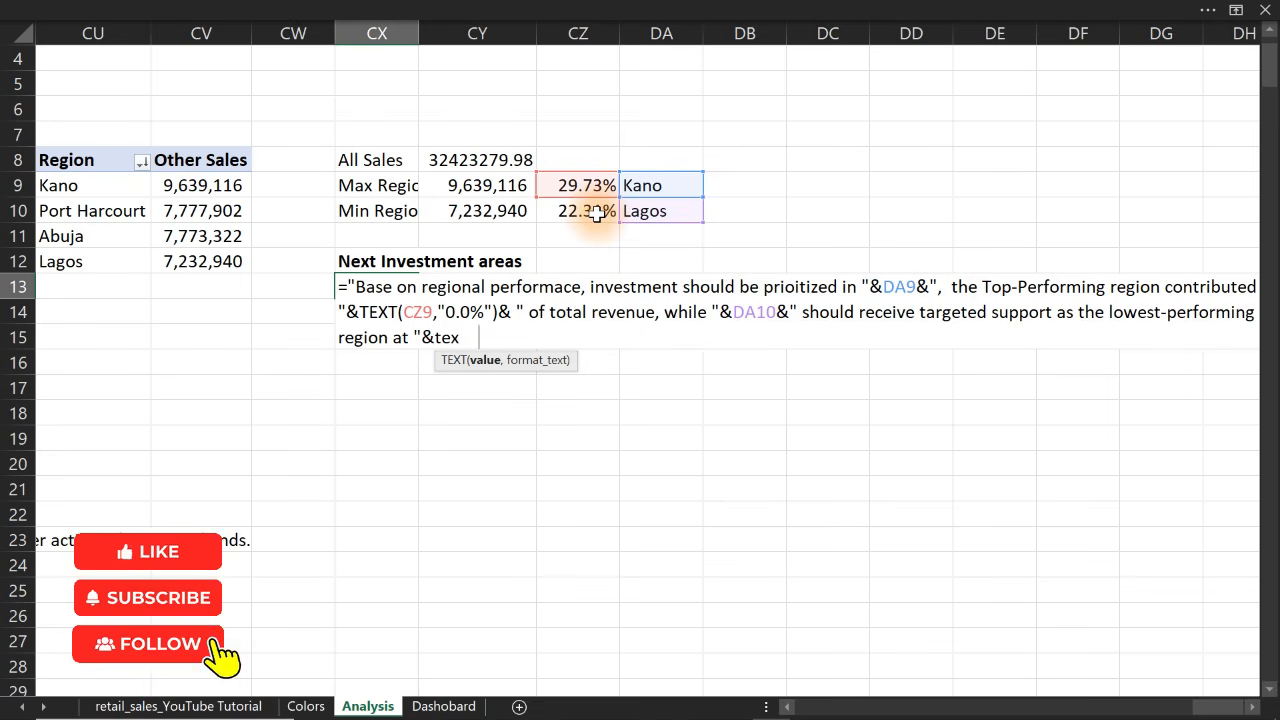
pyautogui.press('Tab')
pyautogui.click(588, 212)
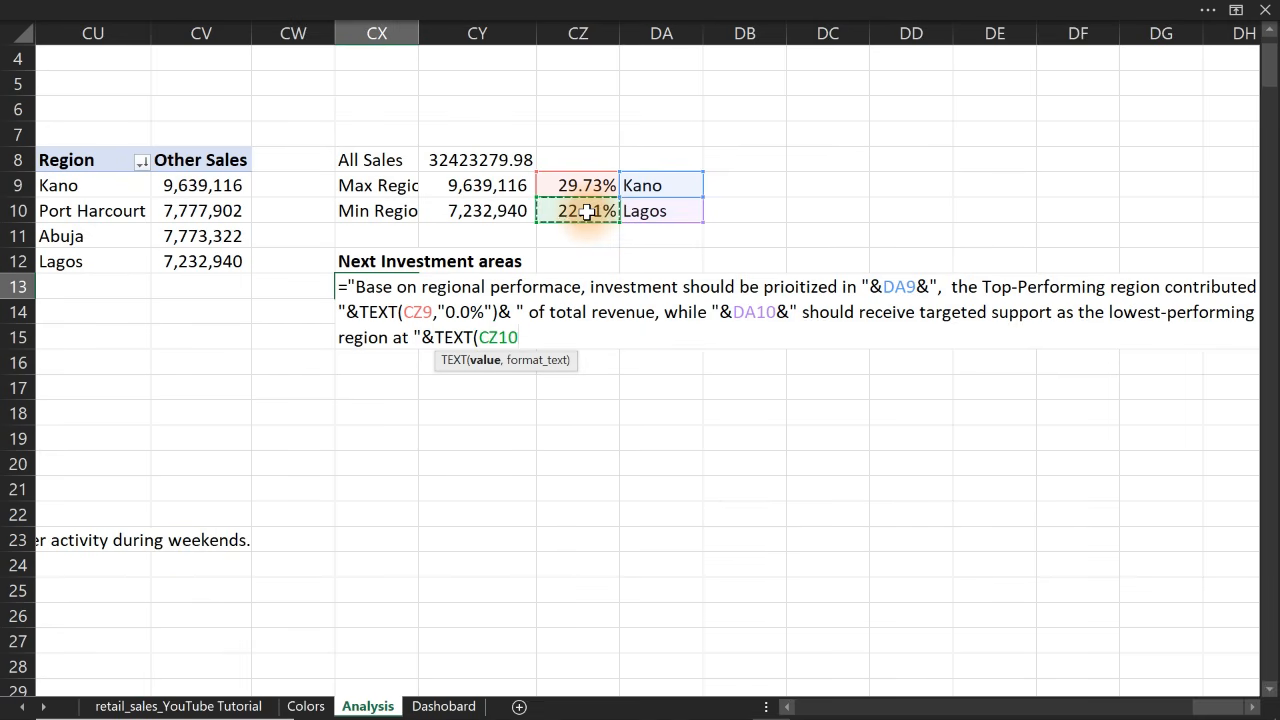
pyautogui.write(',"0.')
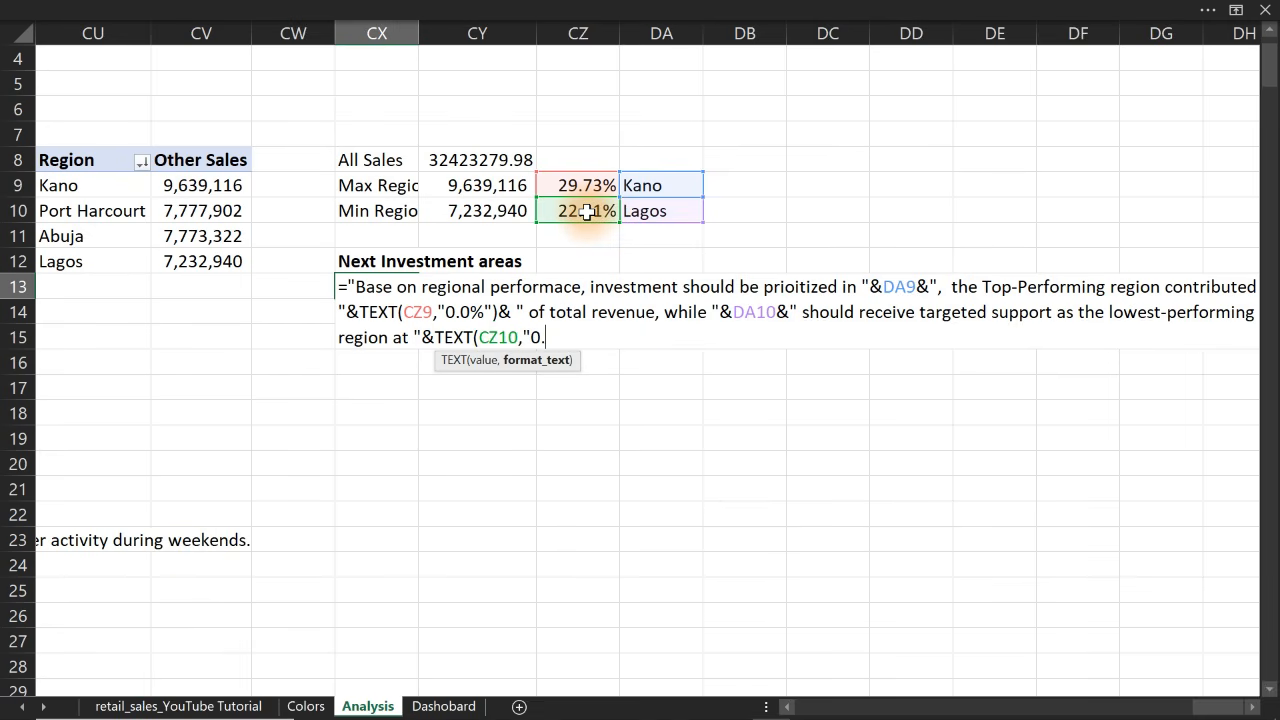
pyautogui.write('0%"')
pyautogui.press('BackSpace')
pyautogui.write('%")')
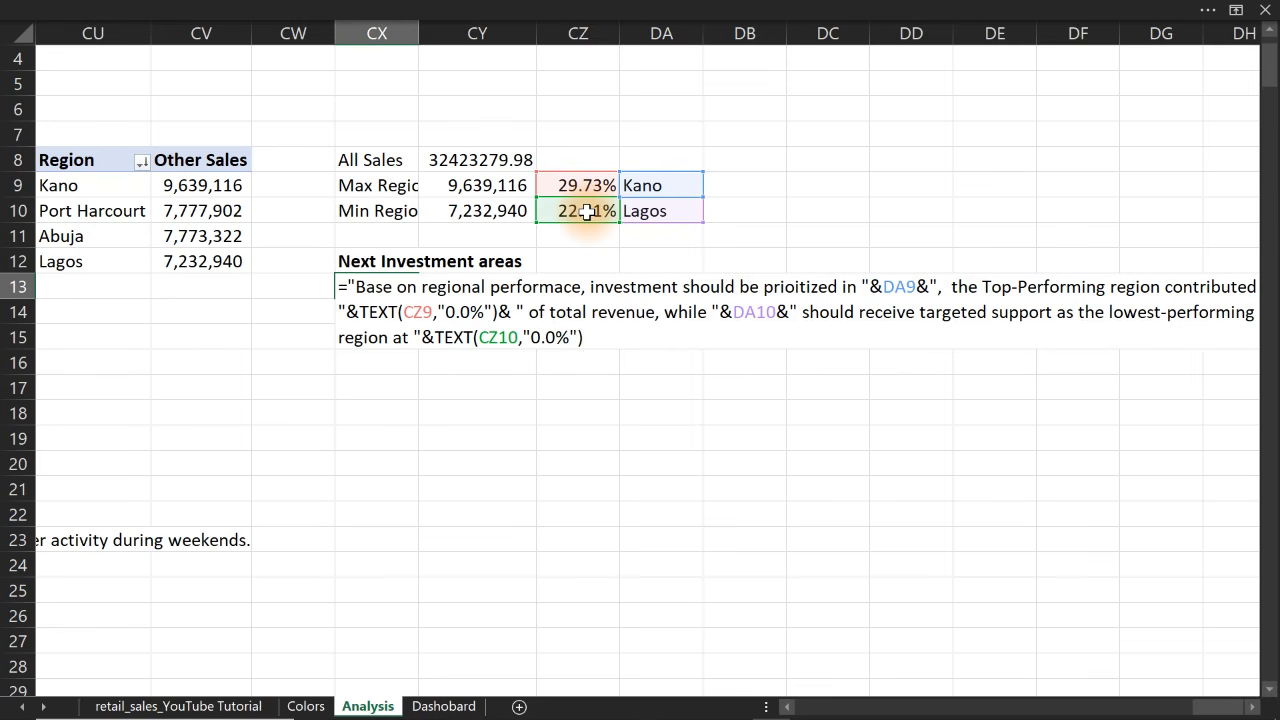
# Finish the CX13 formula with the joined text ", presenting a clear growth opportunity." and enter it
pyautogui.write('& ')
pyautogui.write('", p')
pyautogui.write('er')
pyautogui.press('BackSpace')
pyautogui.press('BackSpace')
pyautogui.write('resenting ')
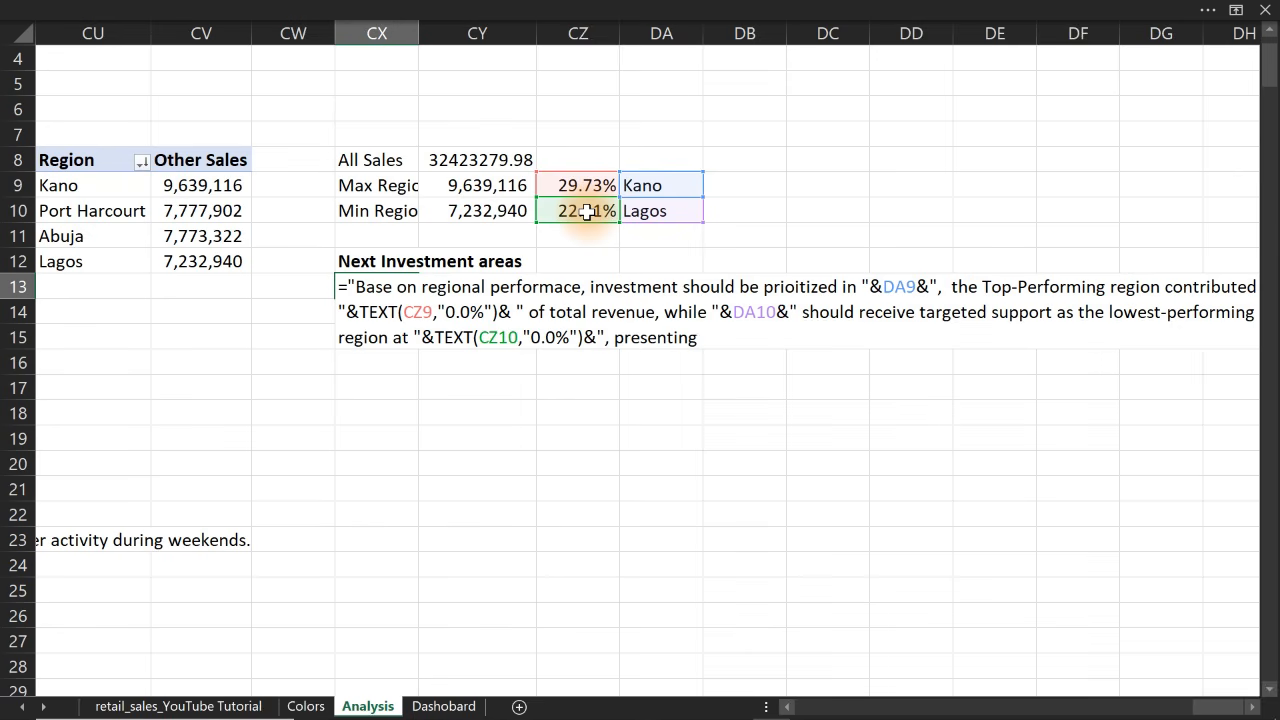
pyautogui.write('a clear growth opor')
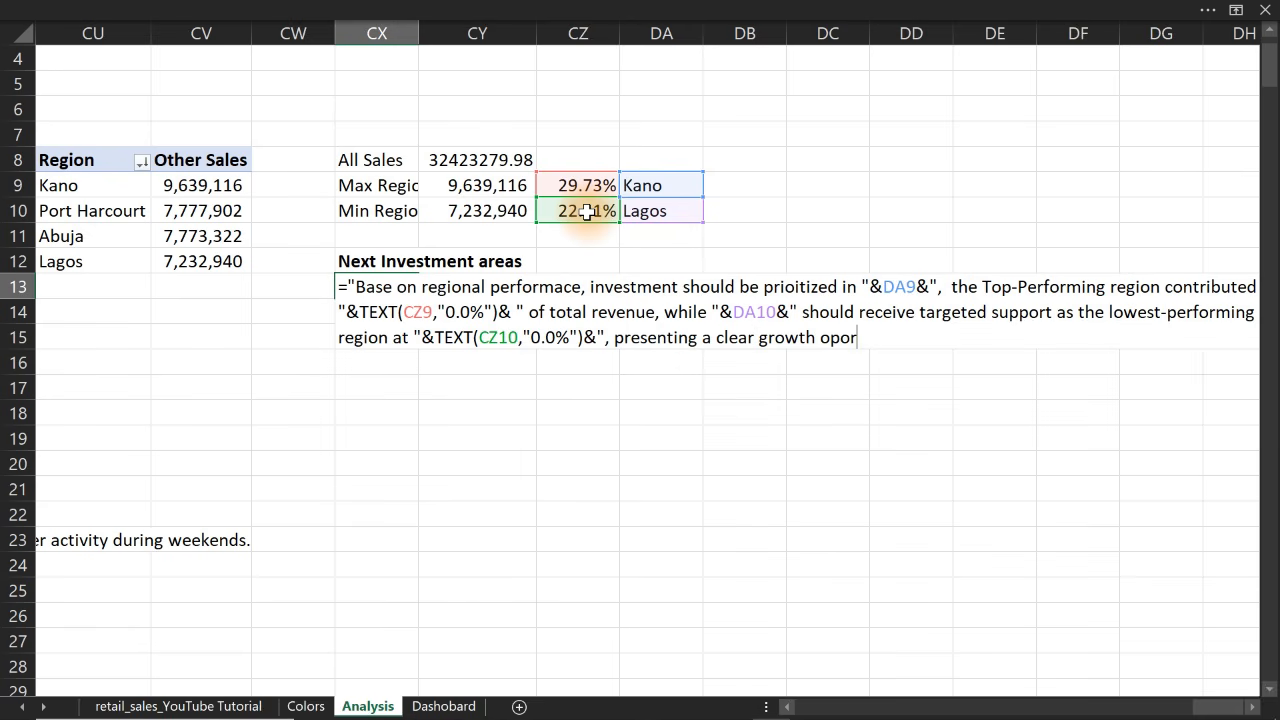
pyautogui.press('BackSpace')
pyautogui.press('BackSpace')
pyautogui.write('portunity."')
pyautogui.press('Return')
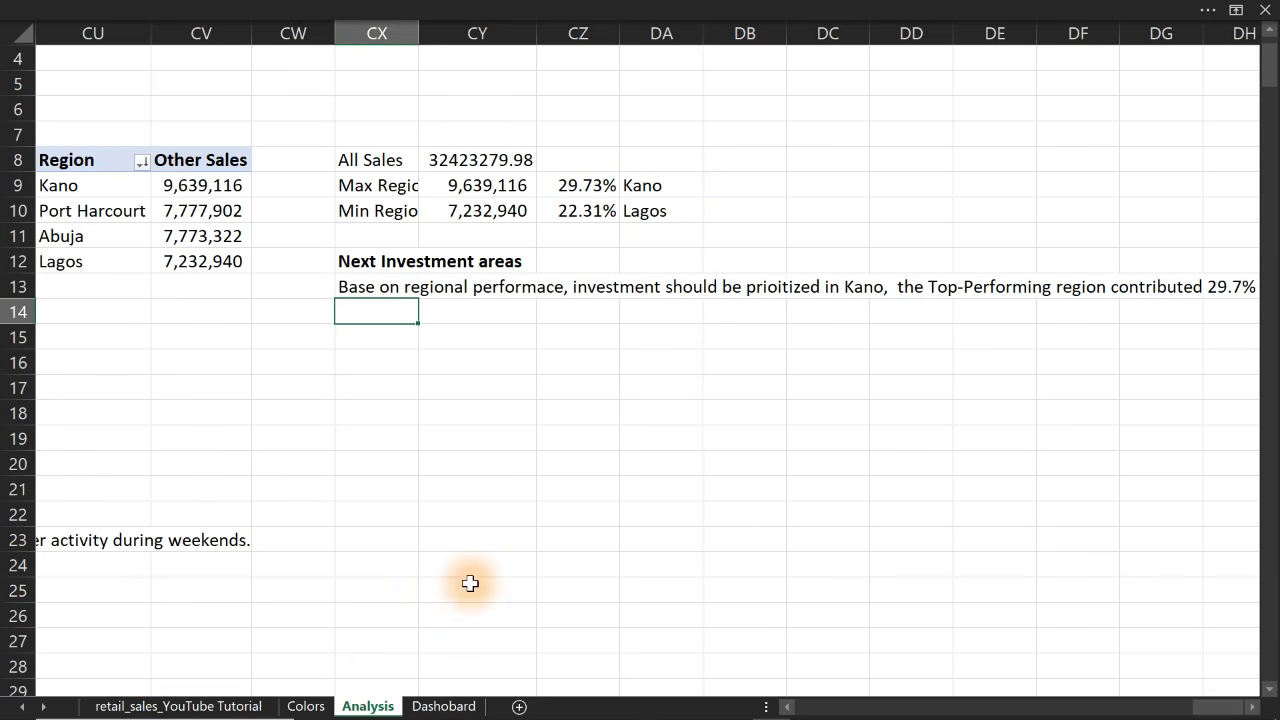
# On the Dashobard sheet, copy the product insight text box into the "Where should we invest next?" card, enlarging it and making its text white
pyautogui.click(444, 706)
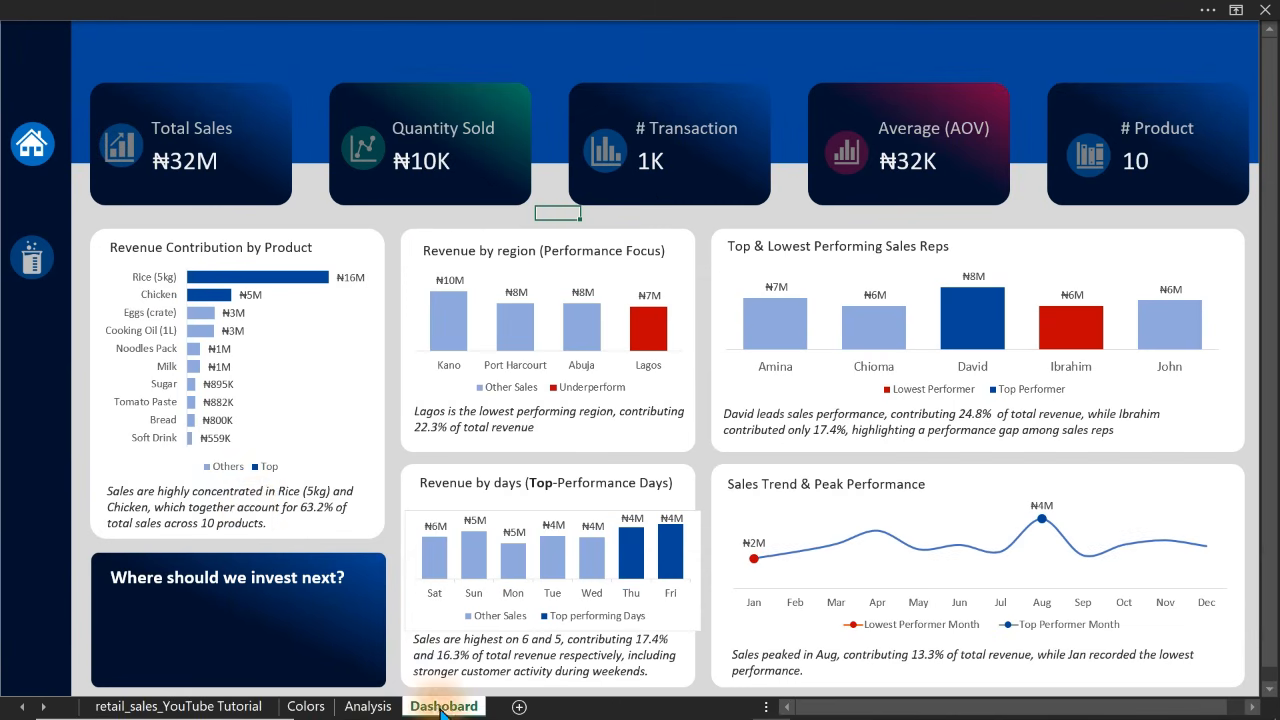
pyautogui.click(250, 508)
pyautogui.moveTo(250, 508); pyautogui.dragTo(240, 622)
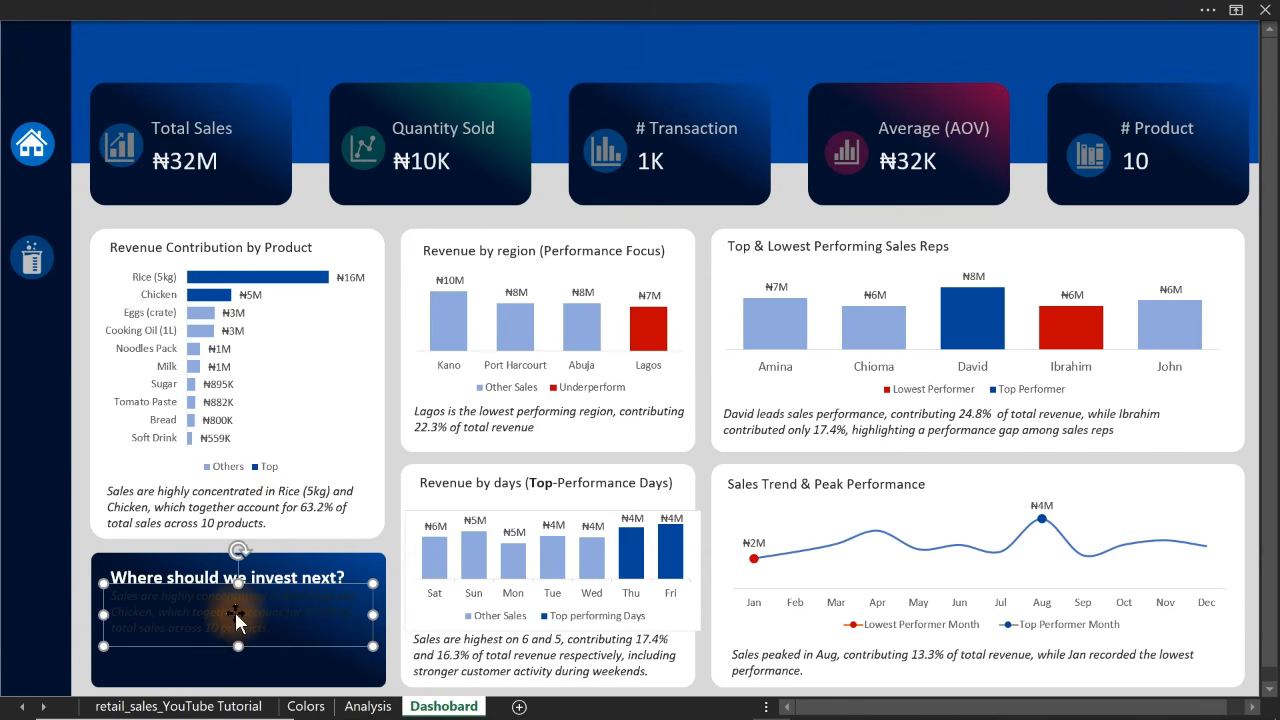
pyautogui.moveTo(237, 673); pyautogui.dragTo(238, 678)
pyautogui.click(326, 10)
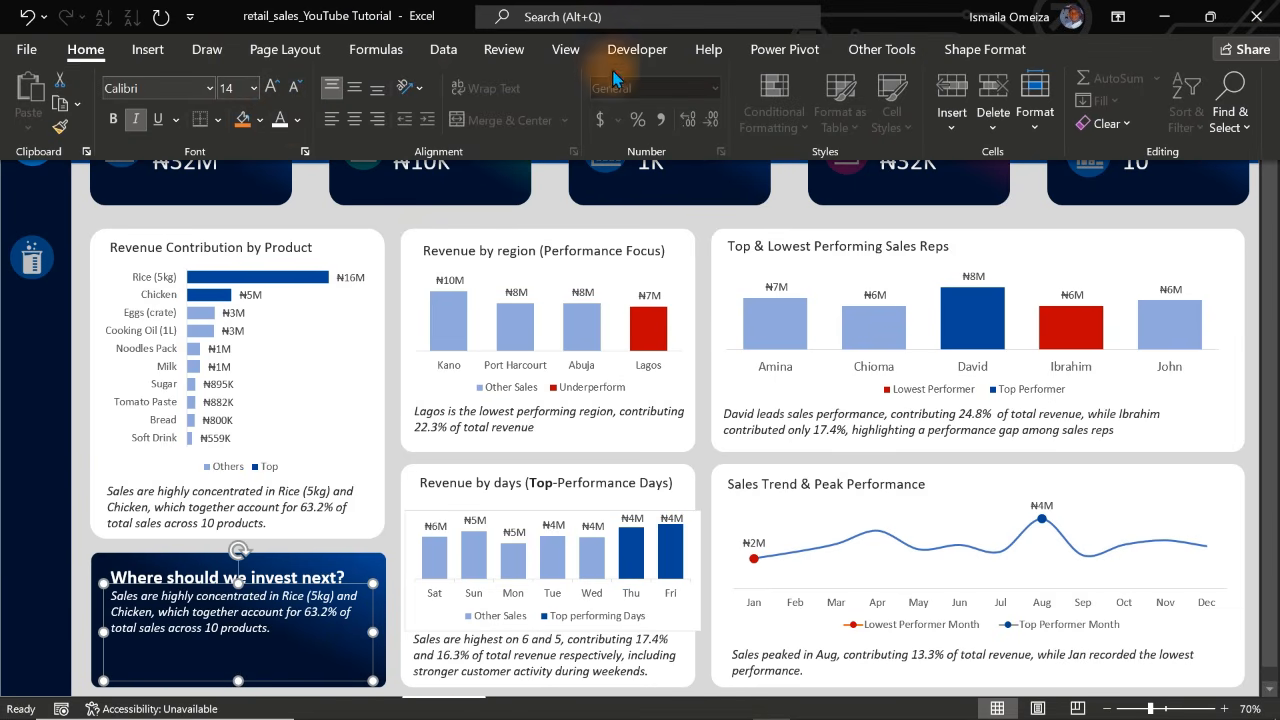
# Show the formula bar and relink the copied text box to cell CX13 on the Analysis sheet
pyautogui.click(566, 49)
pyautogui.click(340, 87)
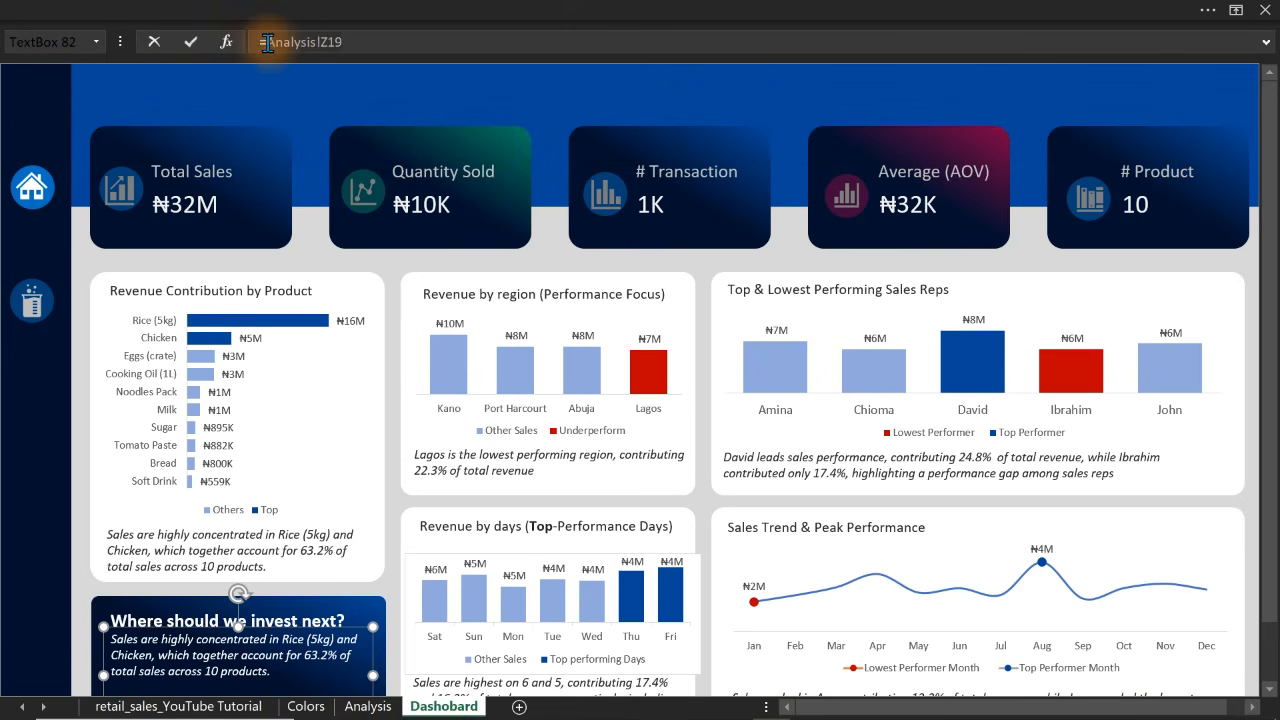
pyautogui.click(310, 706)
pyautogui.click(355, 706)
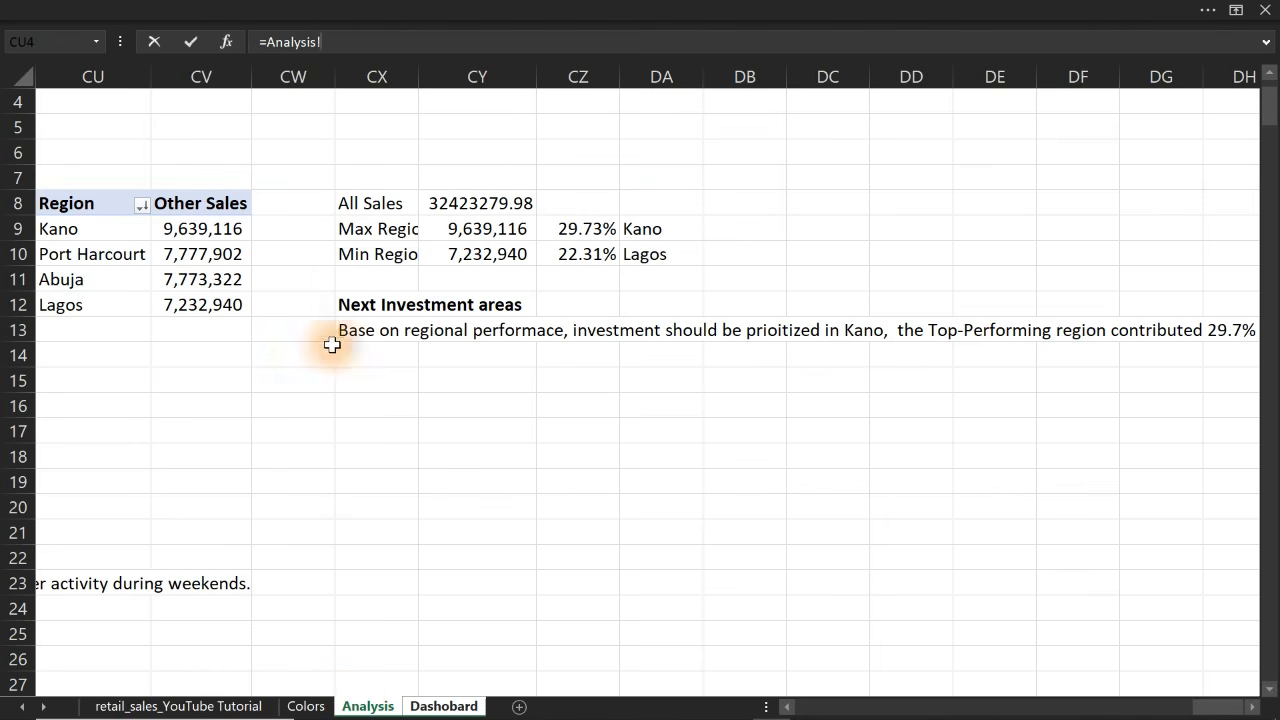
pyautogui.press('Return')
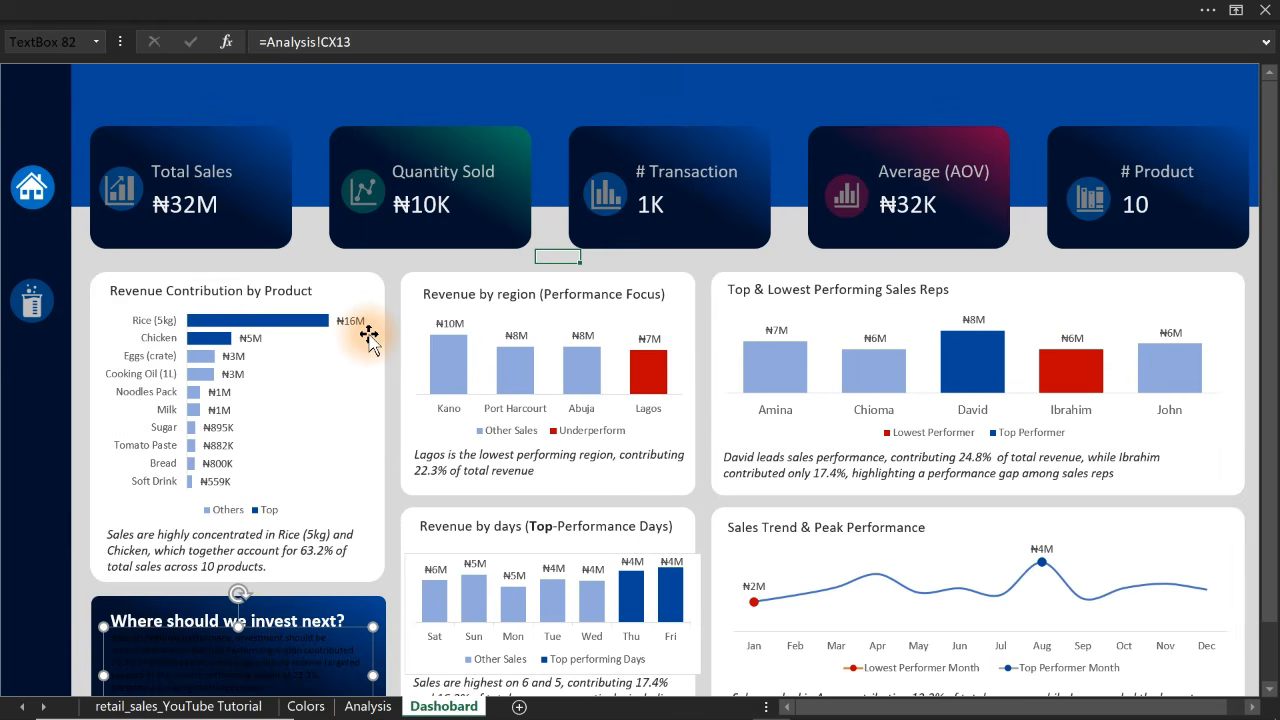
# Copy the product insight text box's formatting onto the text box in the "Where should we invest next?" card with Format Painter
pyautogui.click(352, 9)
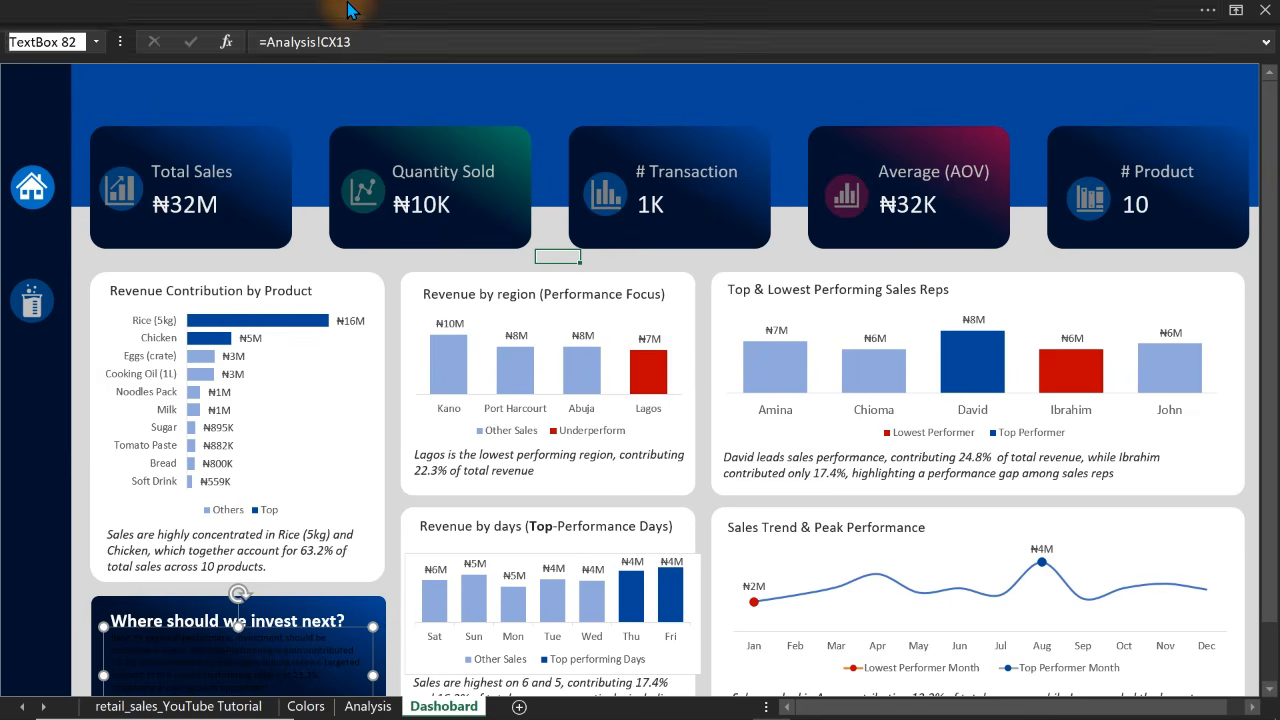
pyautogui.click(94, 54)
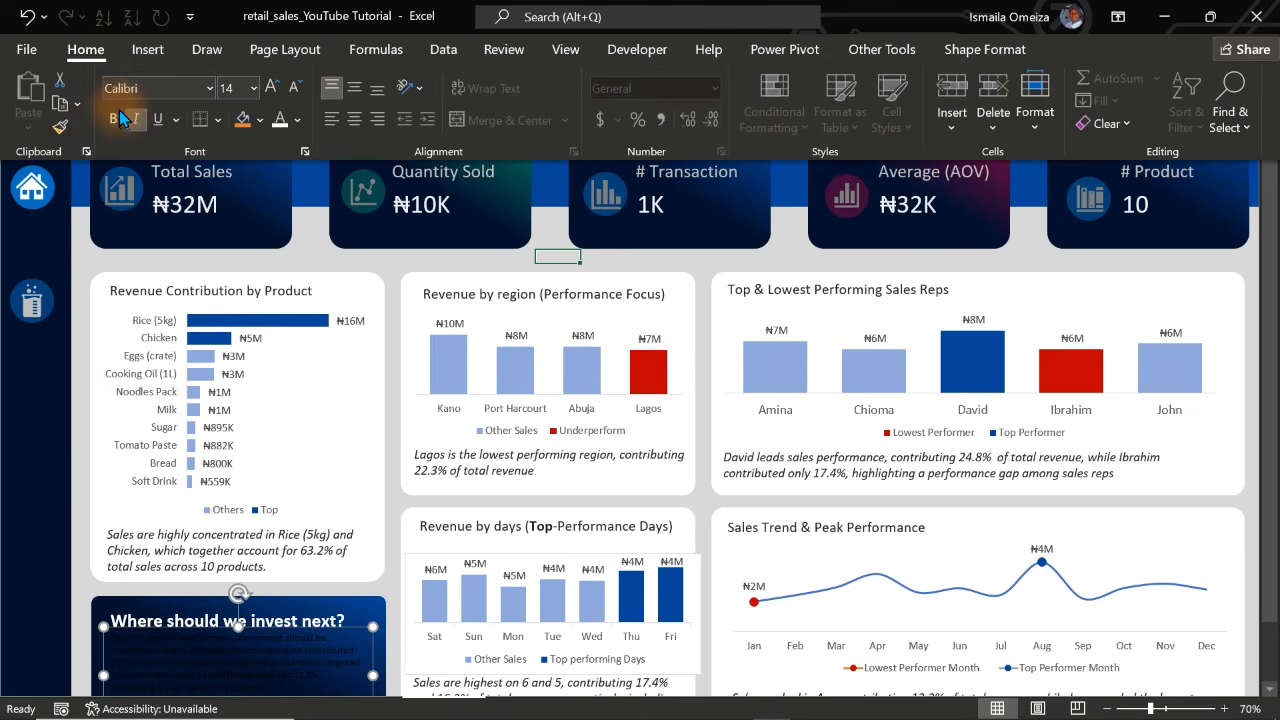
pyautogui.click(263, 541)
pyautogui.click(370, 10)
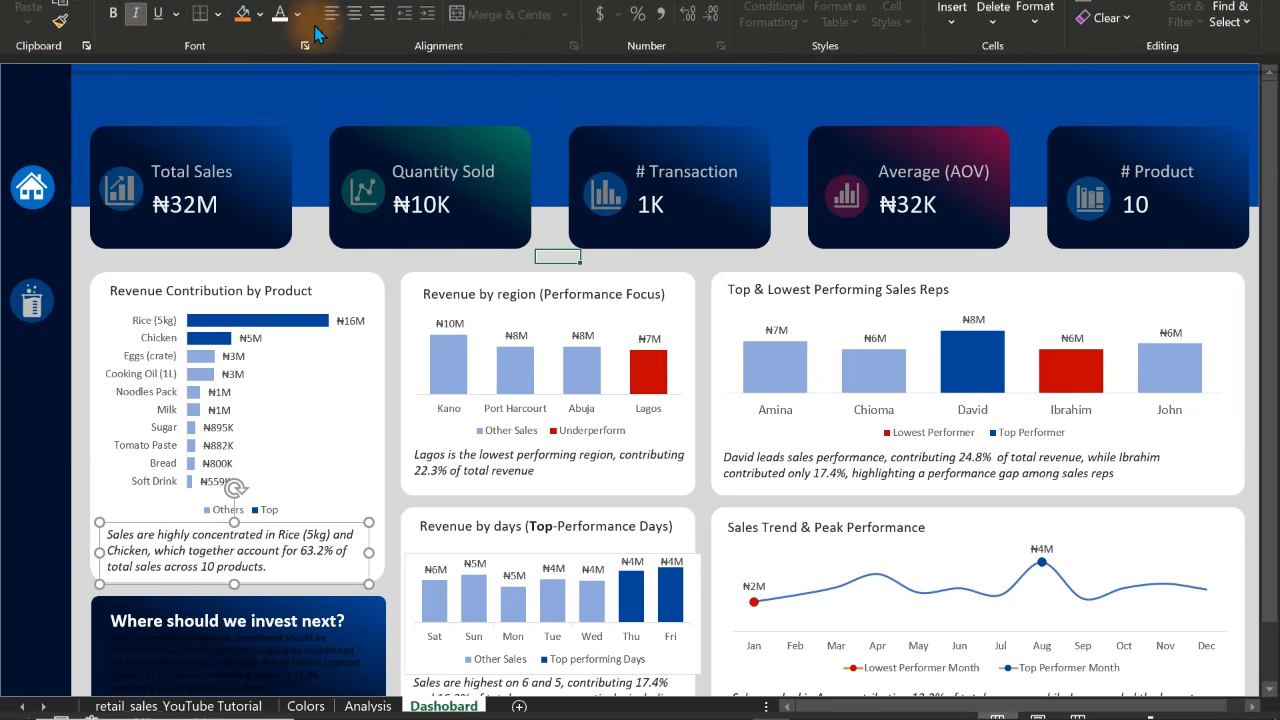
pyautogui.click(55, 132)
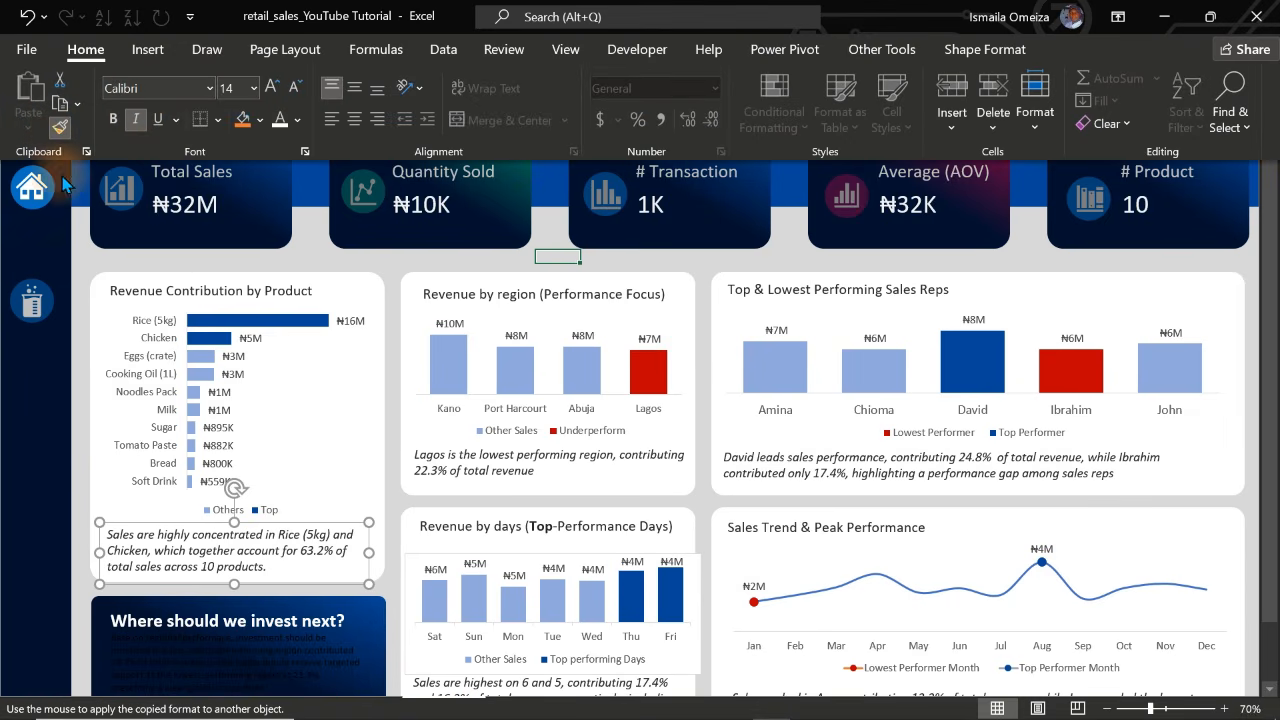
pyautogui.click(225, 645)
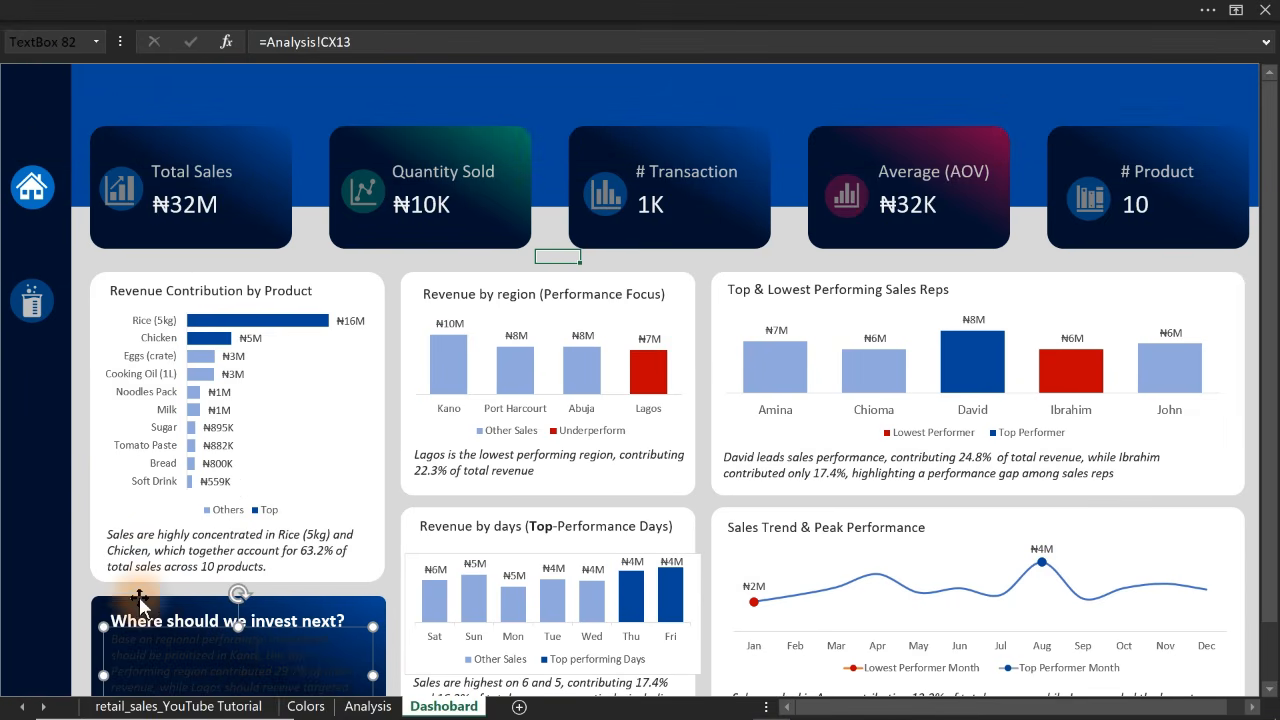
# Make the investment insight text white and hide the formula bar, leaving the insight text box selected
pyautogui.click(465, 10)
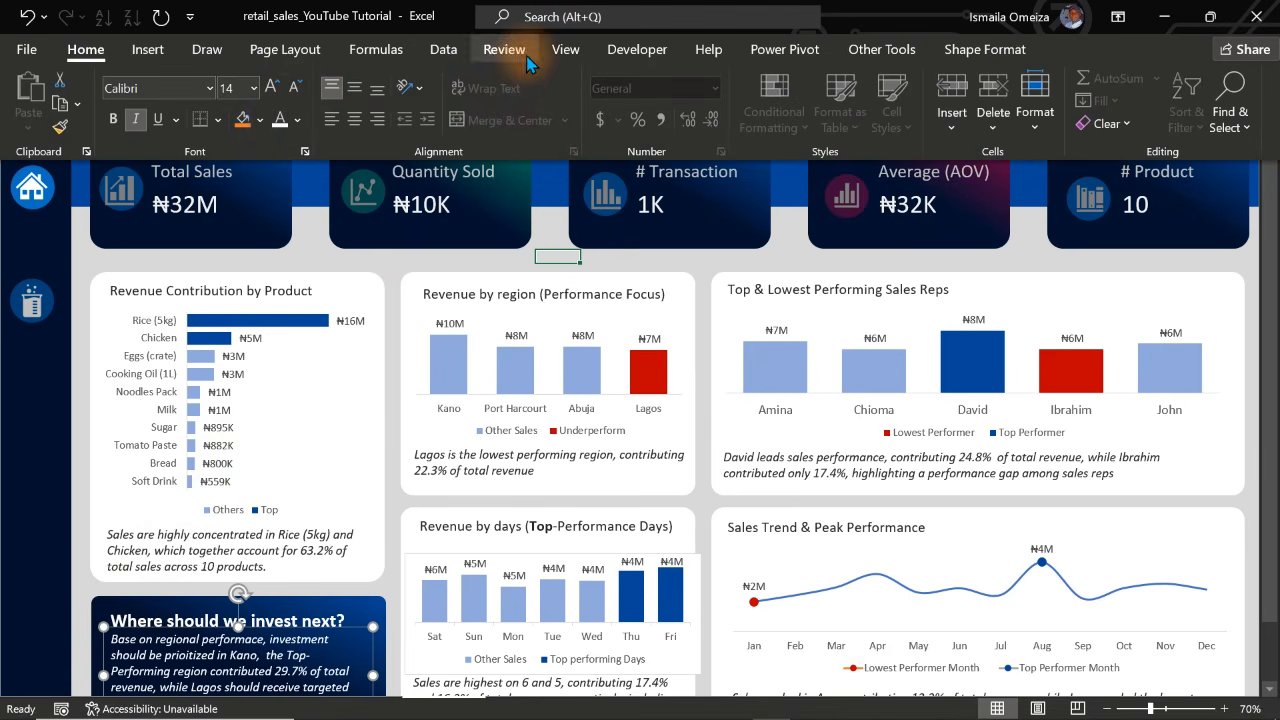
pyautogui.click(565, 49)
pyautogui.click(300, 88)
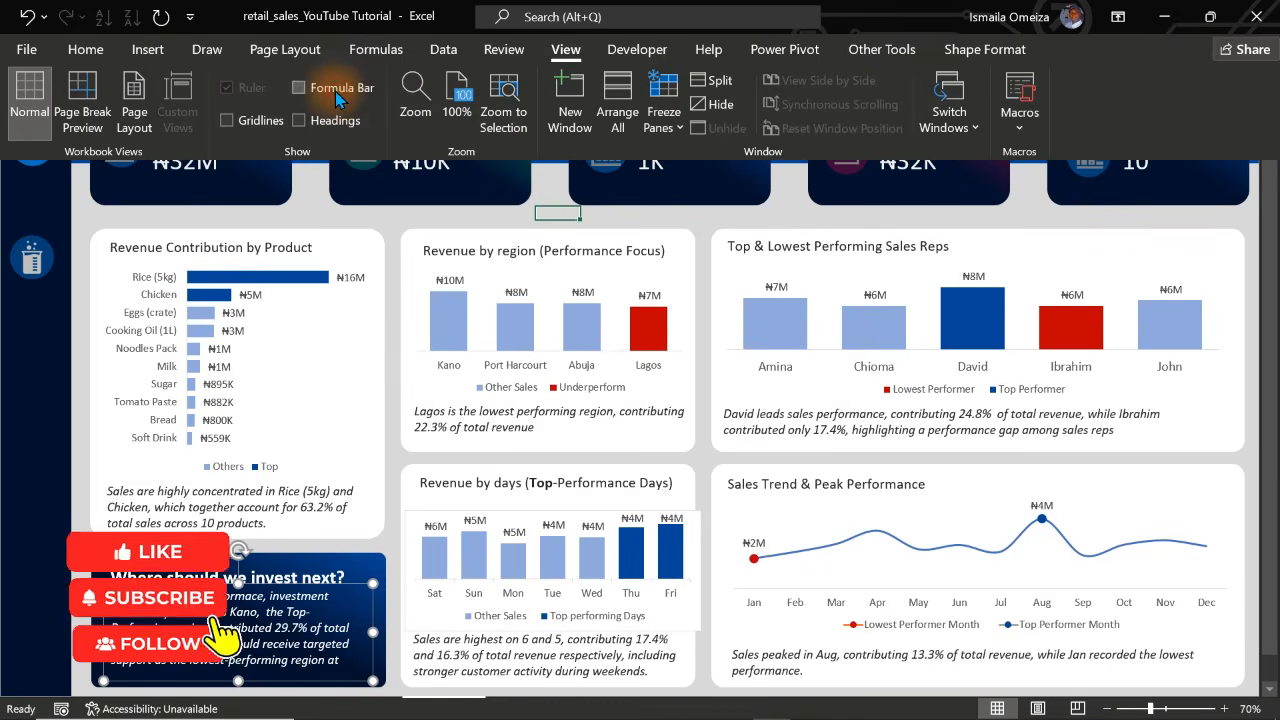
pyautogui.click(79, 332)
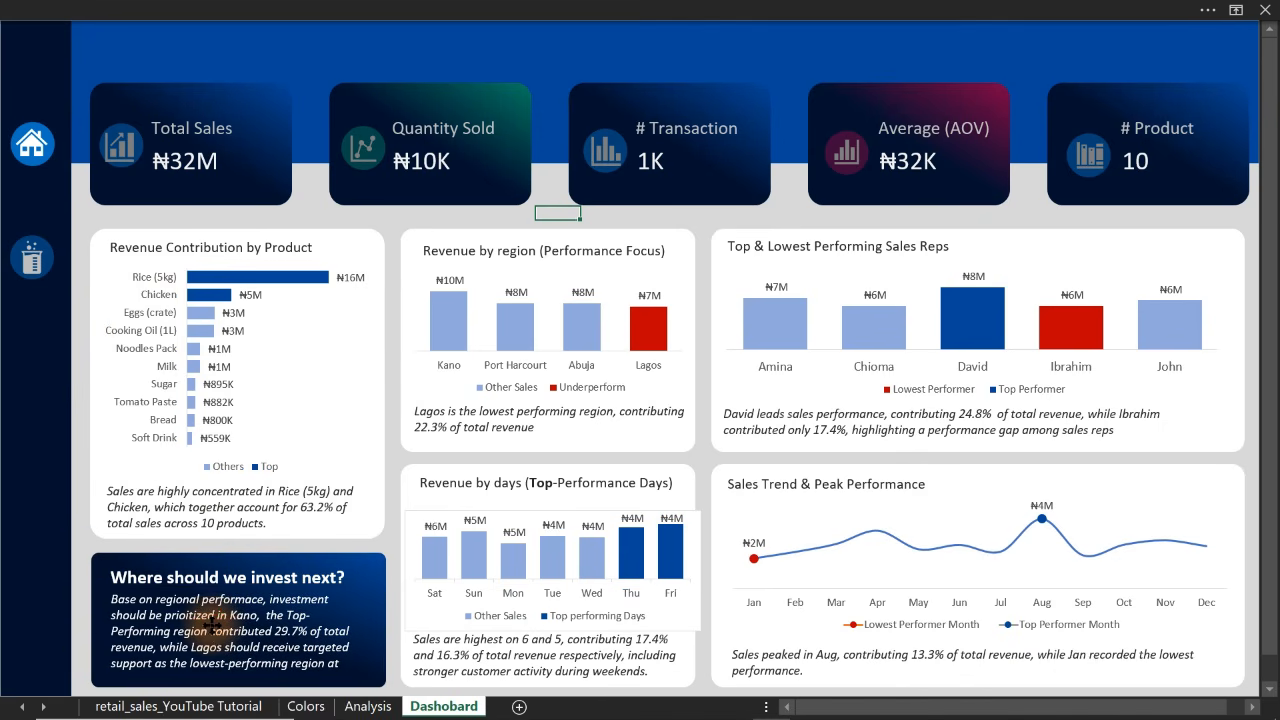
pyautogui.click(215, 631)
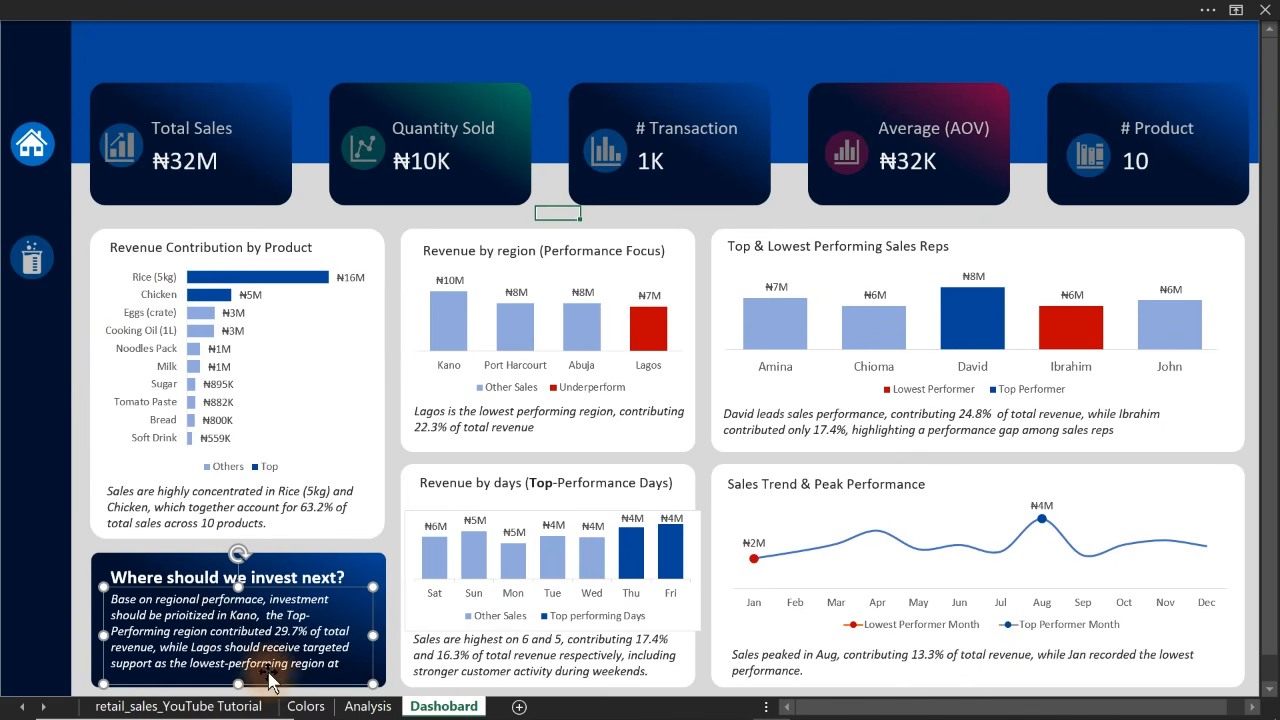
# Enlarge the insight text box in the "Where should we invest next?" card downward and widen it to the card's edge
pyautogui.moveTo(238, 685)
pyautogui.mouseDown()
pyautogui.moveTo(238, 700)
pyautogui.moveTo(237, 688)
pyautogui.mouseUp()
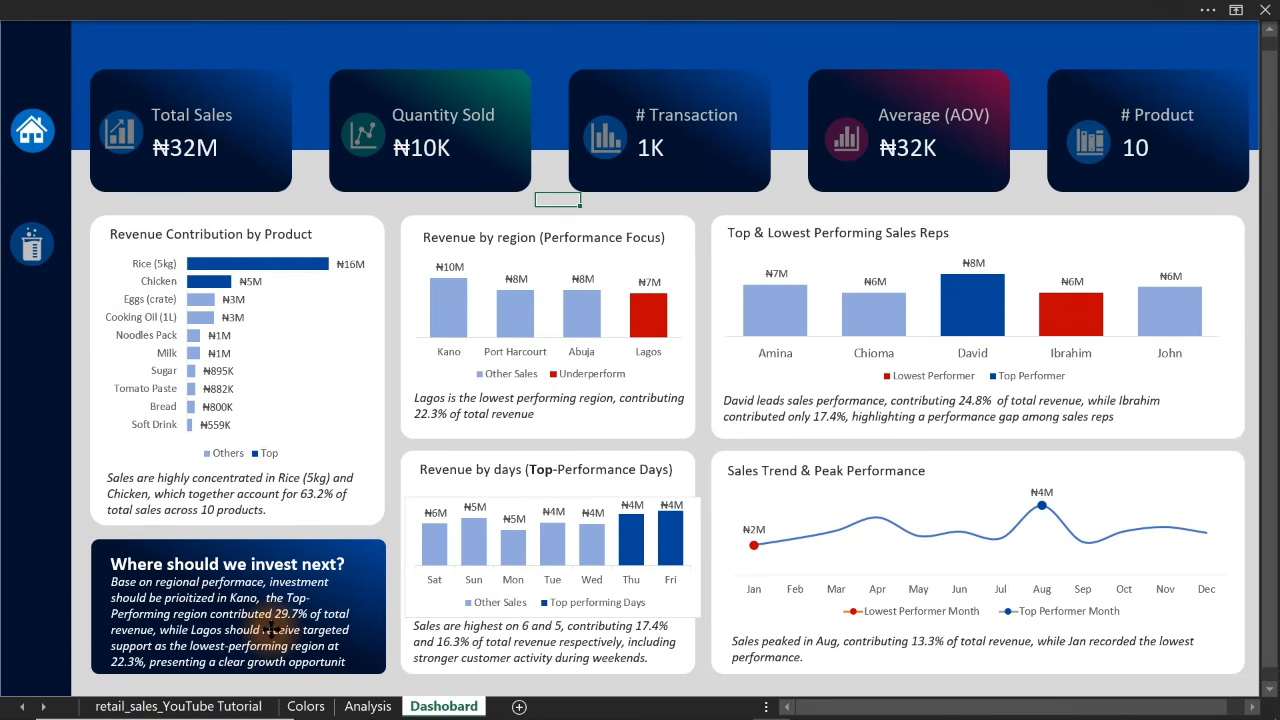
pyautogui.click(356, 660)
pyautogui.moveTo(370, 637); pyautogui.dragTo(384, 640)
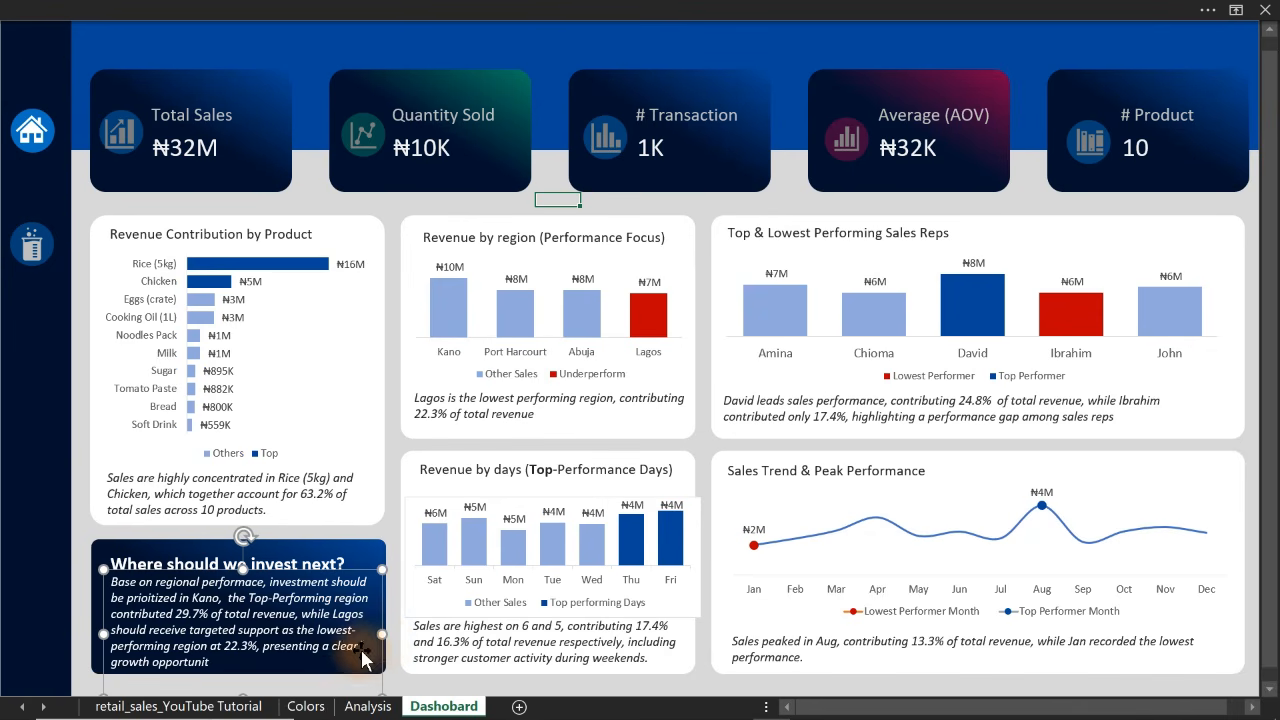
# Check the full investment sentence formula in cell CX13 on the Analysis sheet without changing it, and return to the Dashobard sheet
pyautogui.click(367, 706)
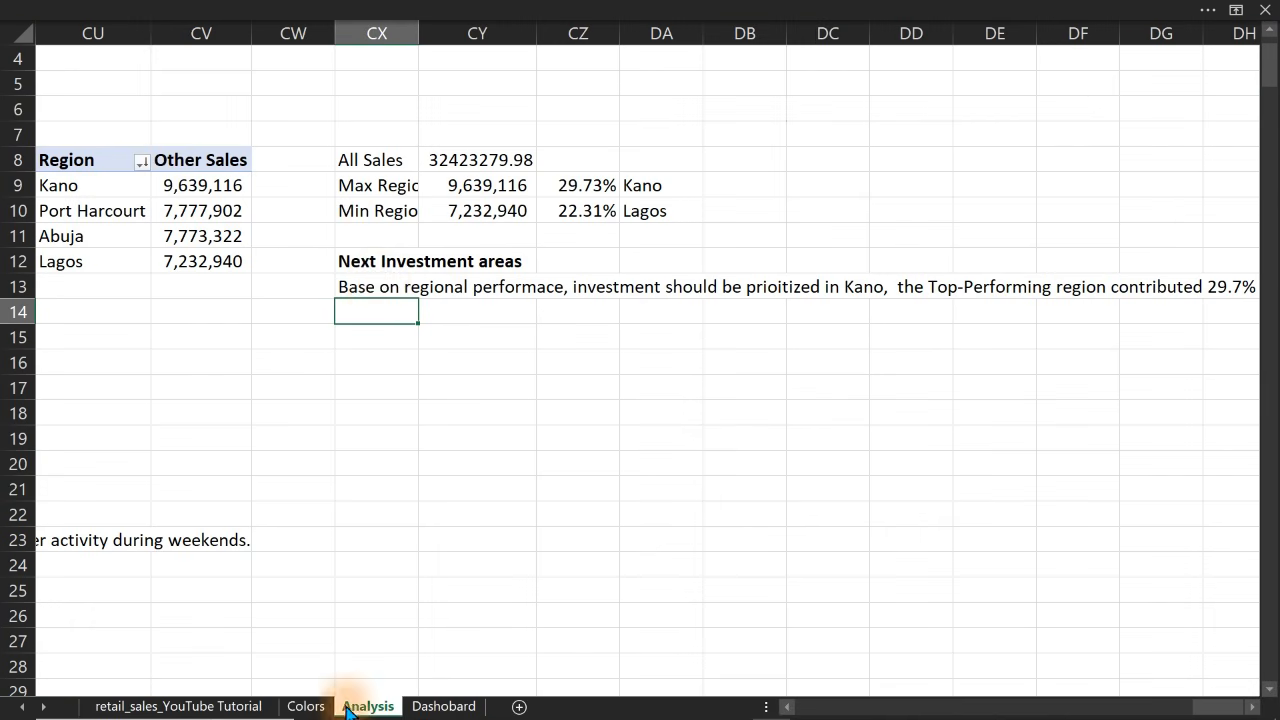
pyautogui.doubleClick(374, 287)
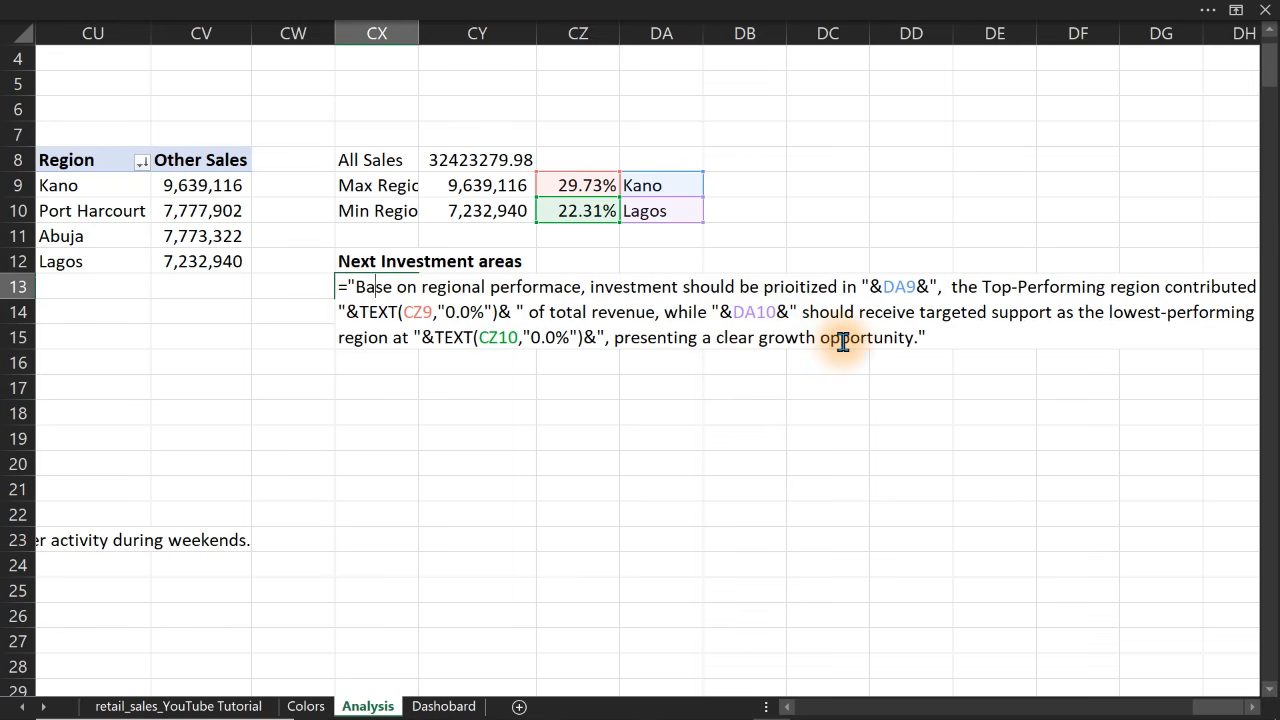
pyautogui.press('Escape')
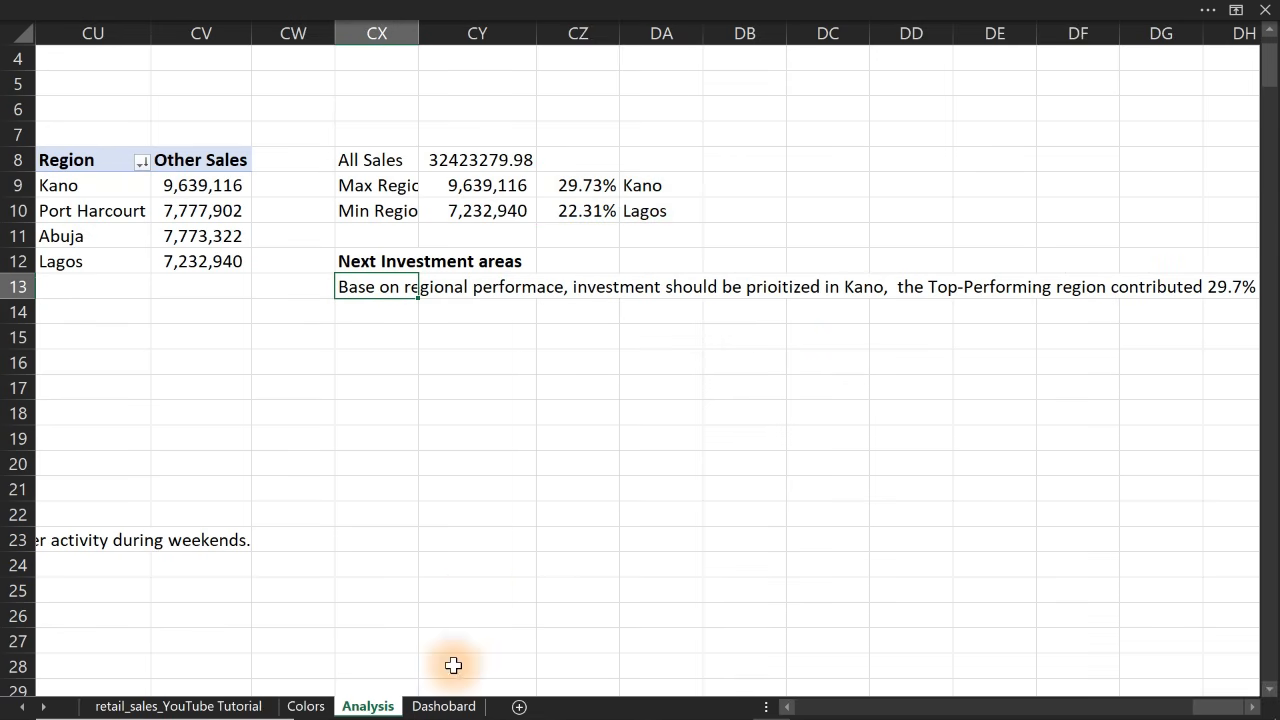
pyautogui.click(455, 706)
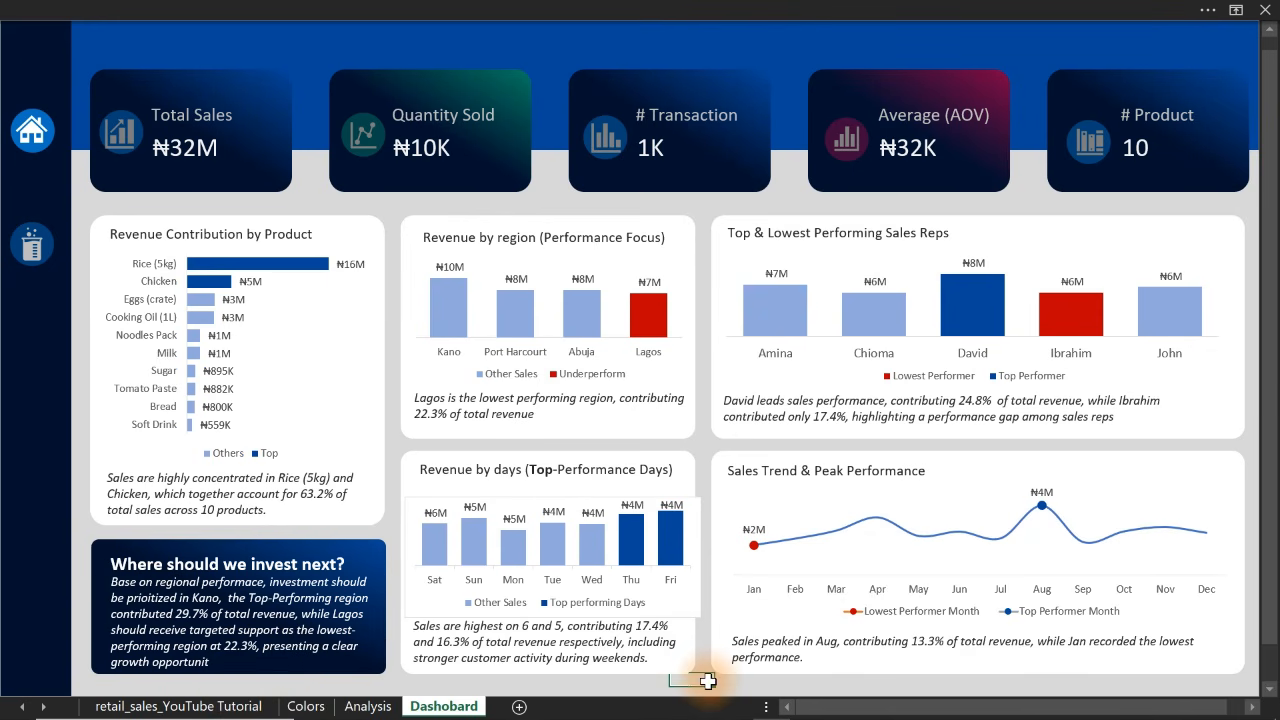
# Duplicate the "Revenue by region (Performance Focus)" title text box on the dashboard
pyautogui.moveTo(1270, 455); pyautogui.dragTo(1262, 357)
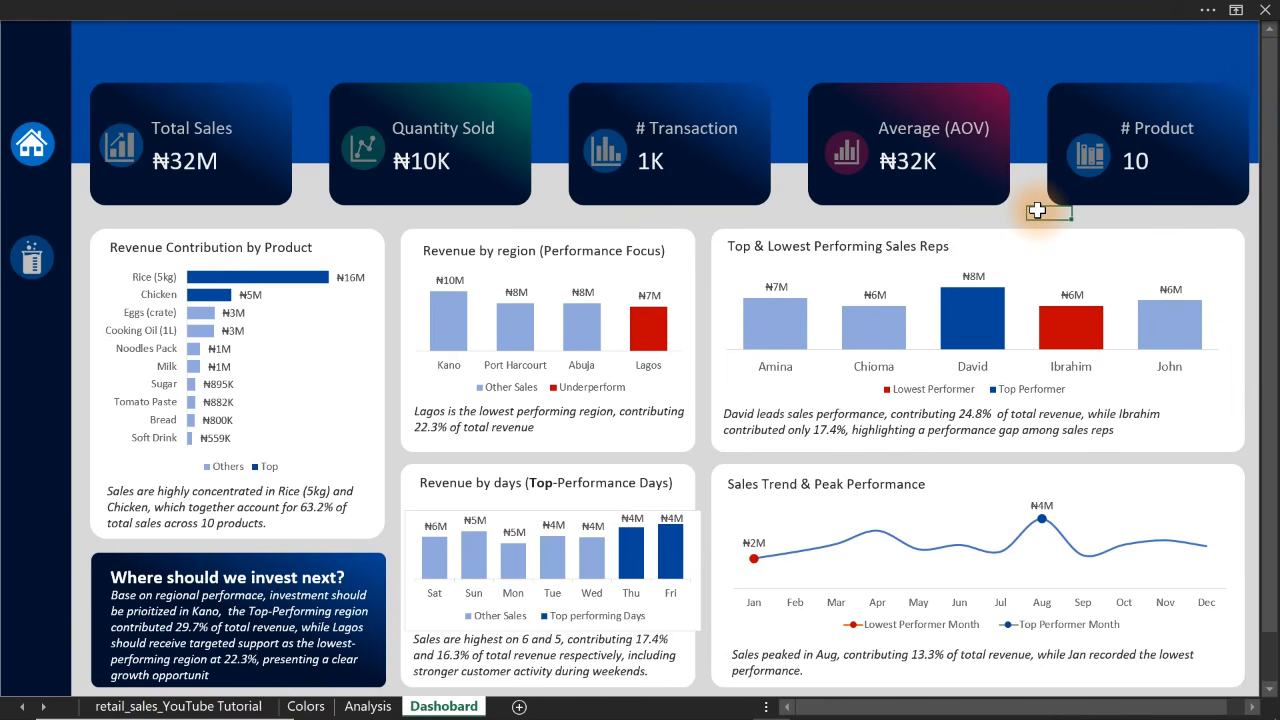
pyautogui.click(594, 251)
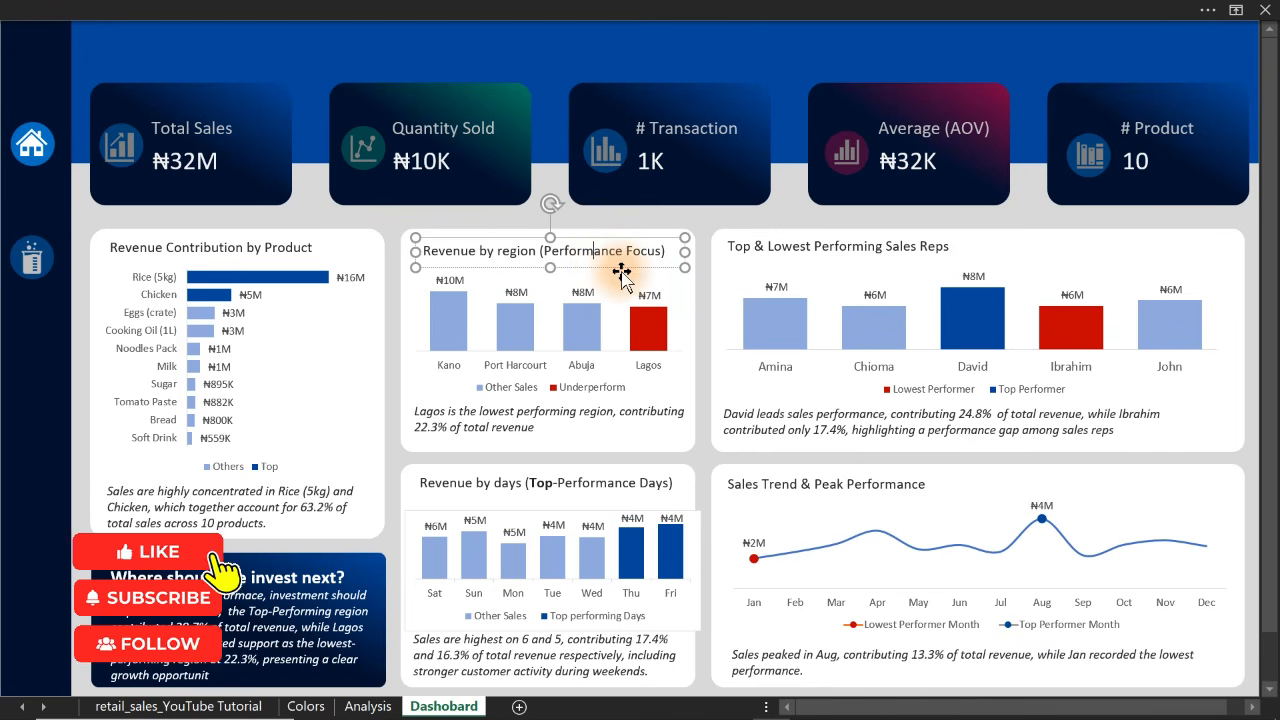
pyautogui.hotkey('ctrl', 'd')
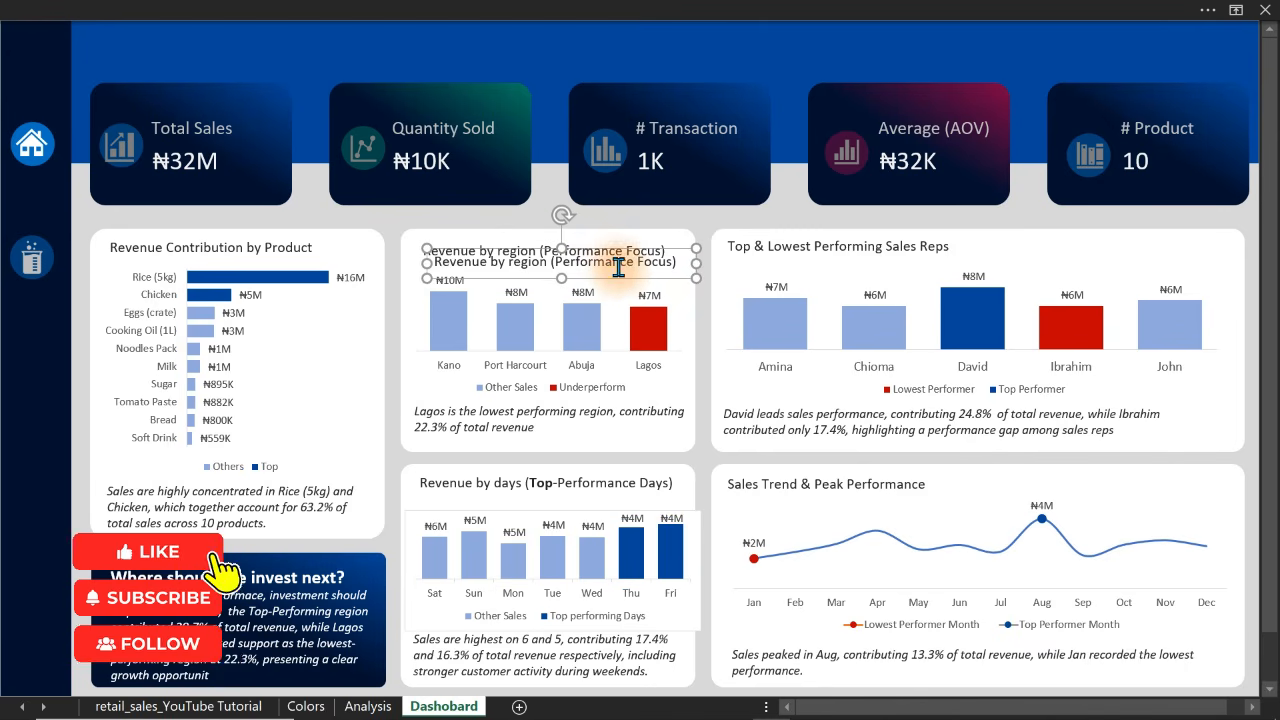